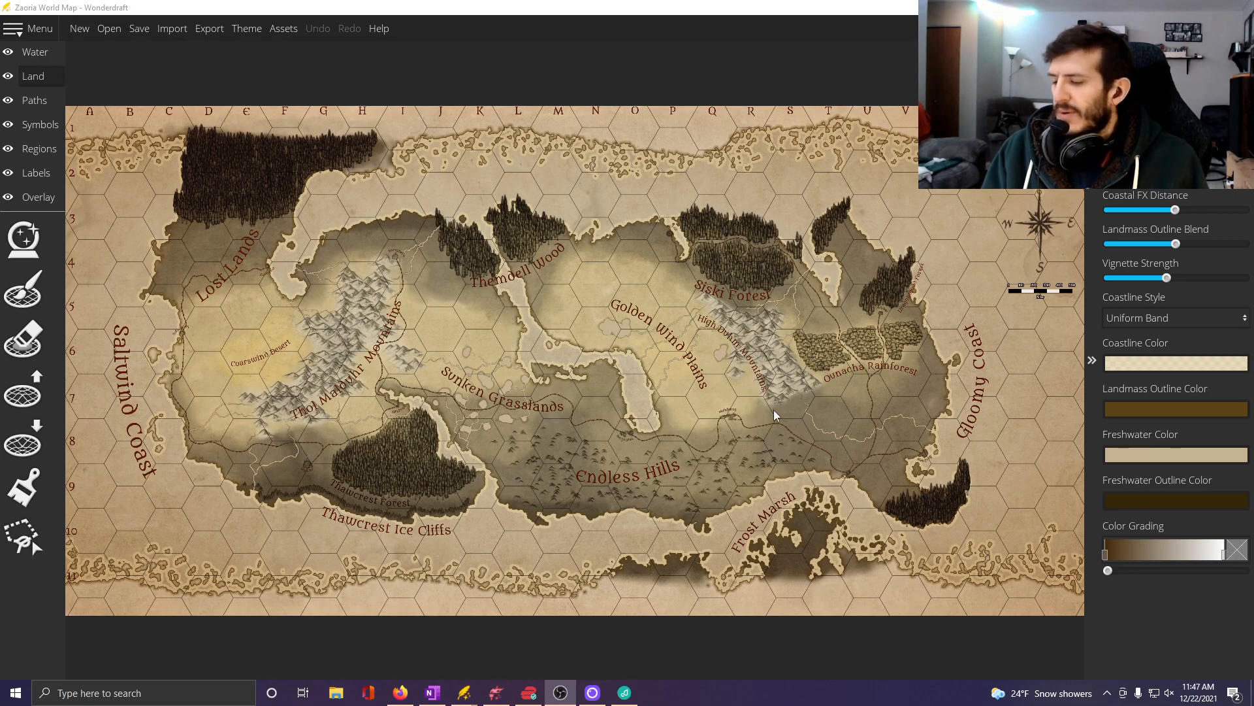
Examine the Golden Wind Plains, Siski Forest and High Duhm Mountains area of the Zaoria World Map.
left_click(706, 311)
scroll(706, 311, "up", 5)
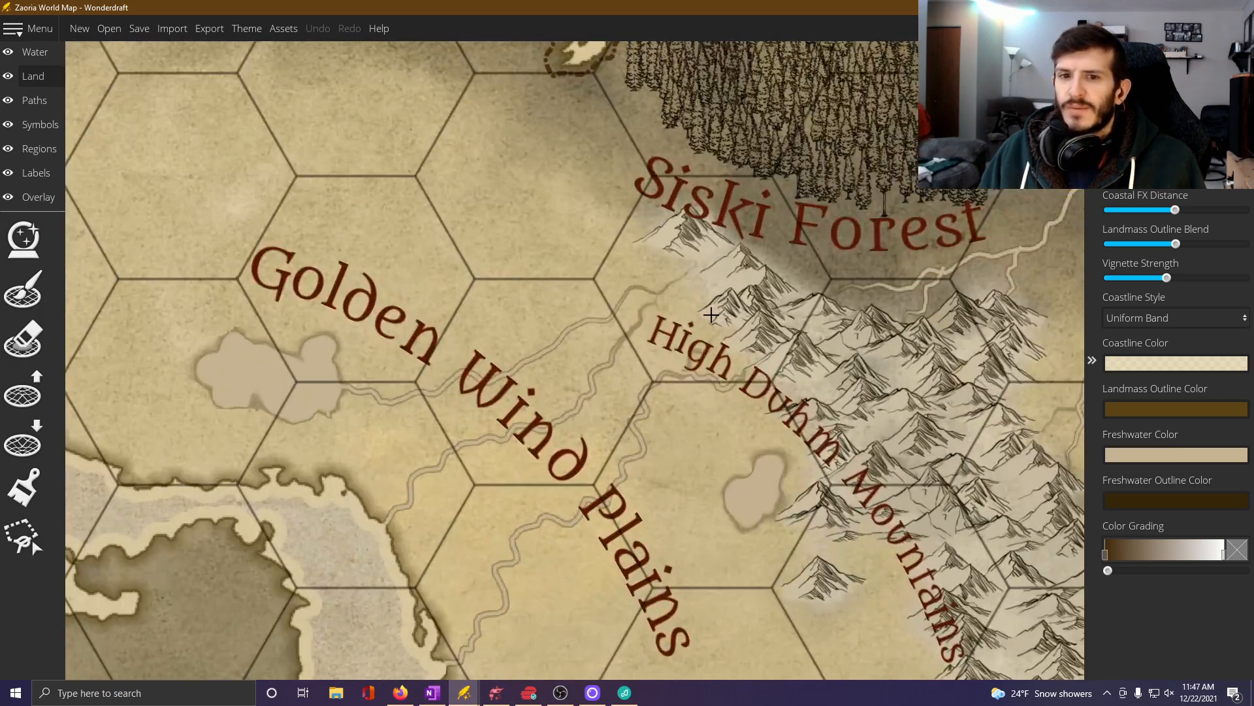
scroll(711, 314, "up", 2)
scroll(615, 324, "up", 2)
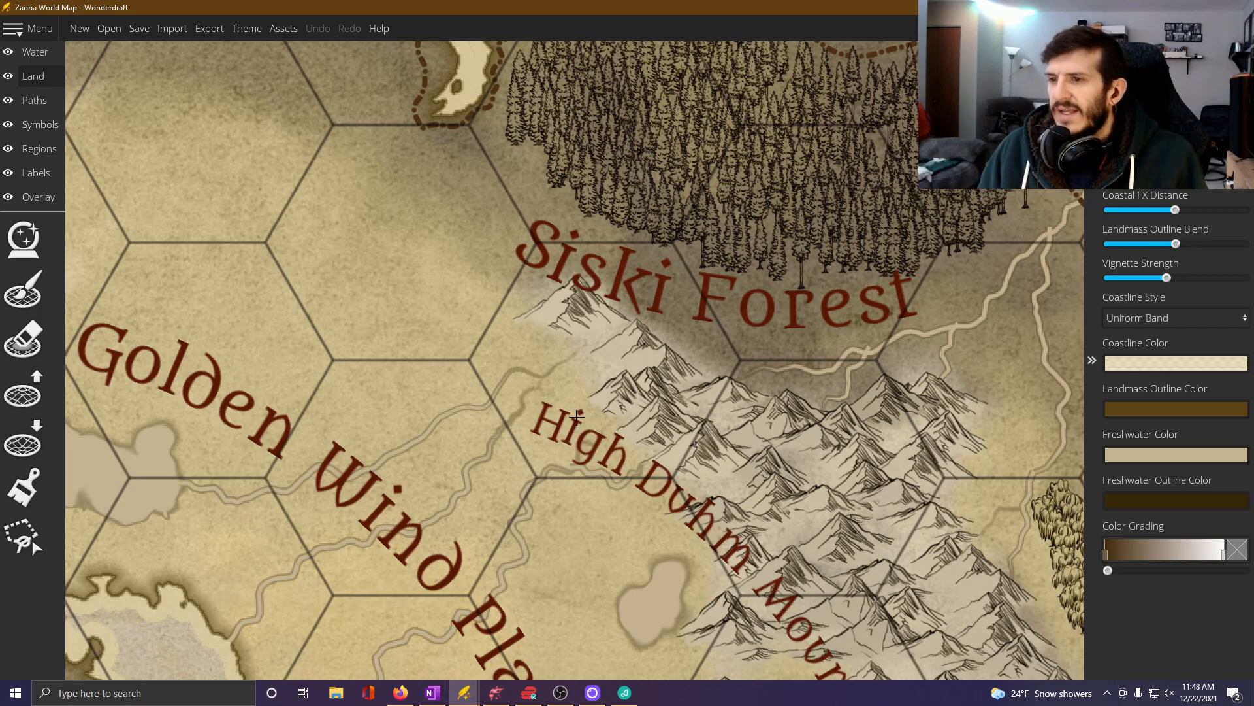
scroll(586, 383, "up", 1)
scroll(586, 384, "down", 3)
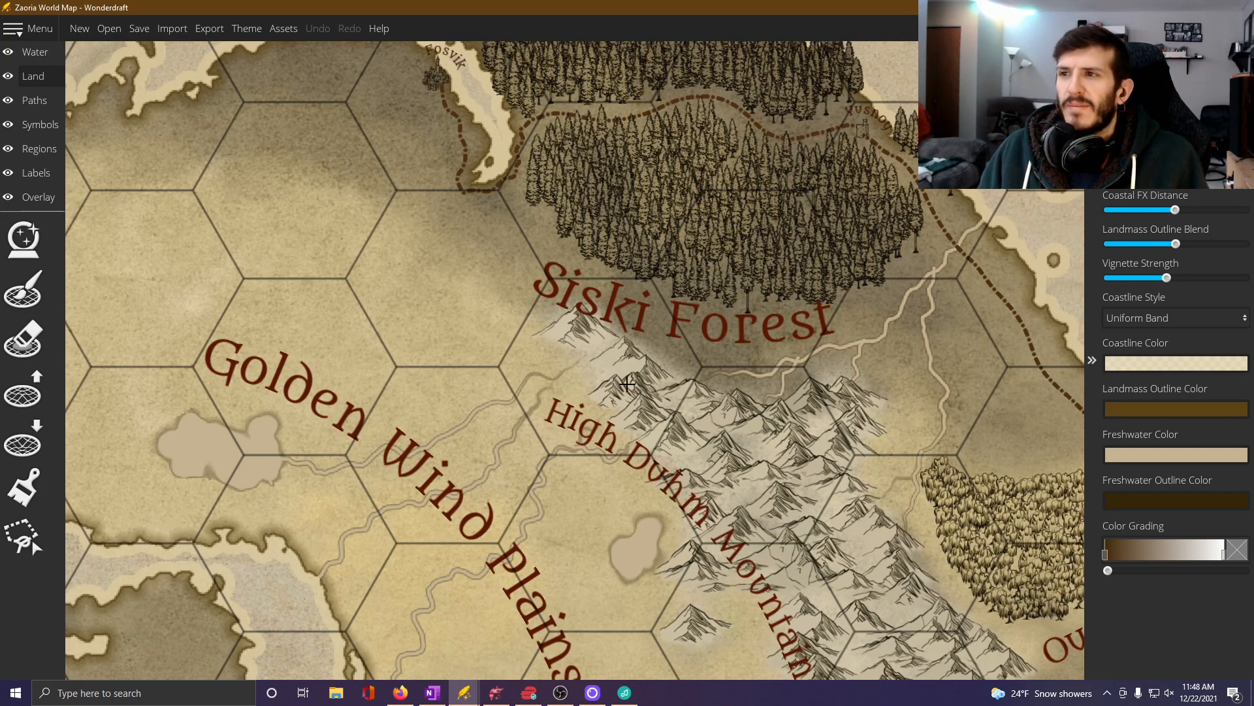
scroll(628, 384, "down", 2)
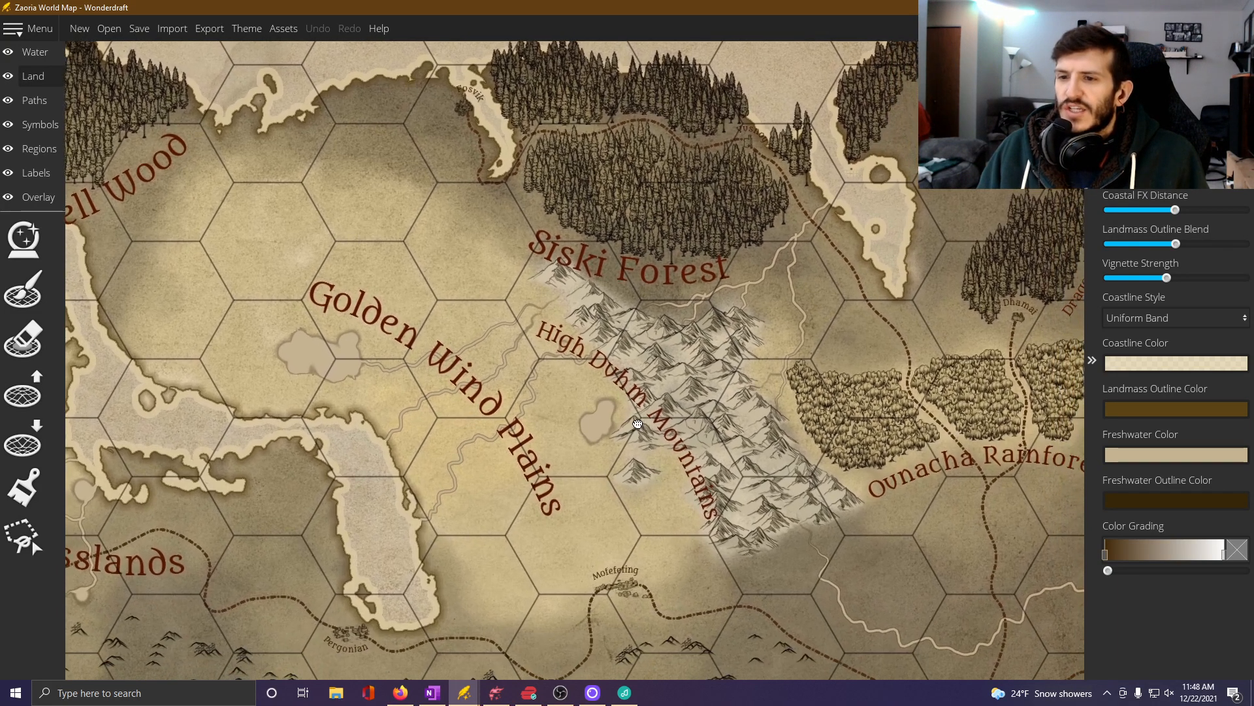
left_click_drag(676, 497, 637, 430)
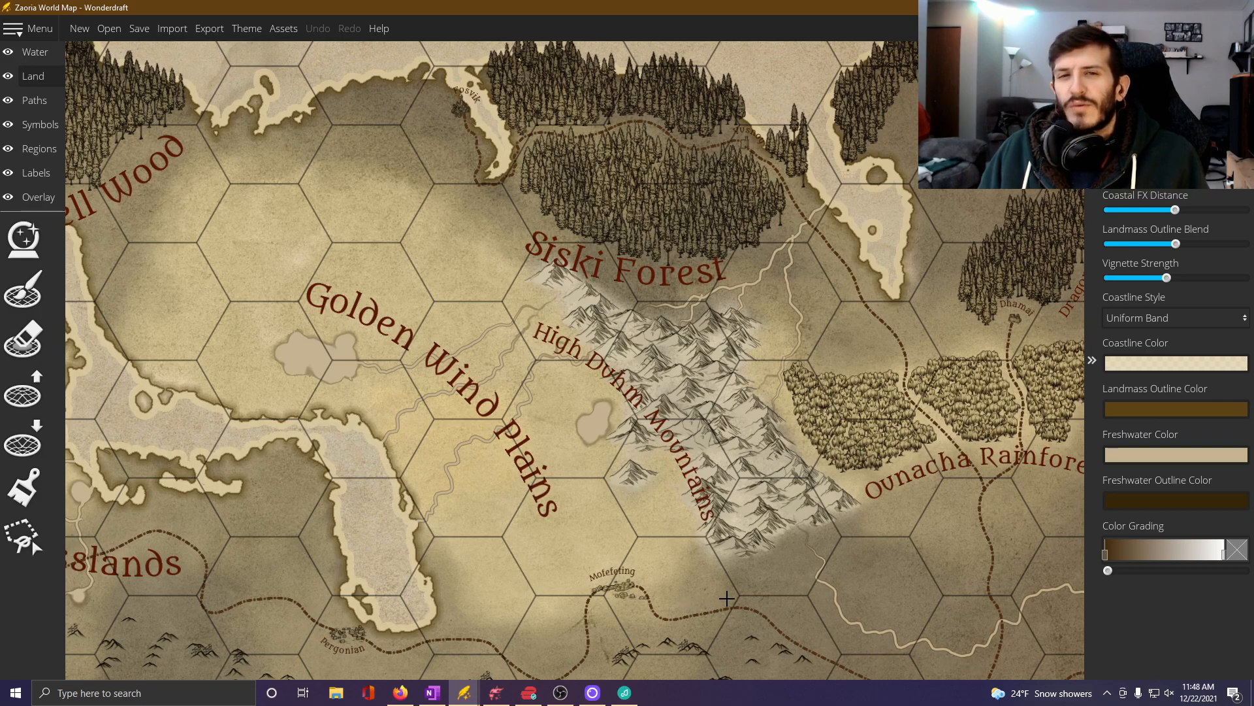
key("alt+Tab")
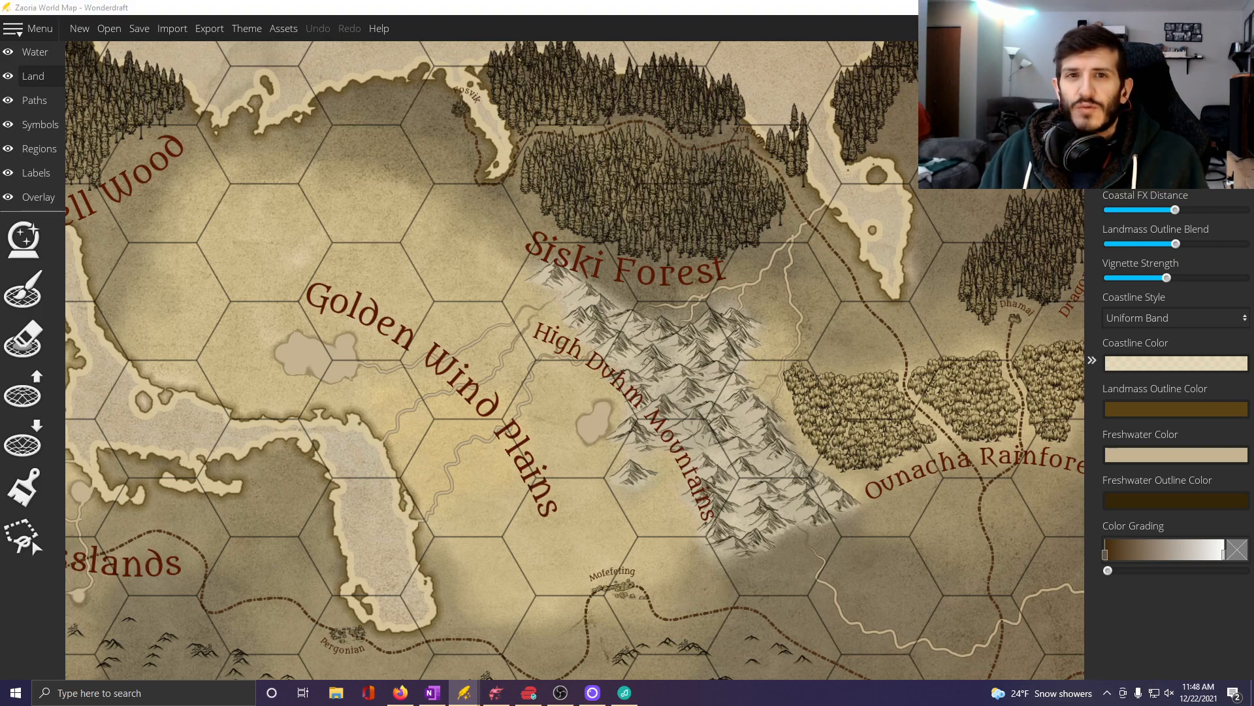
key("alt+Tab")
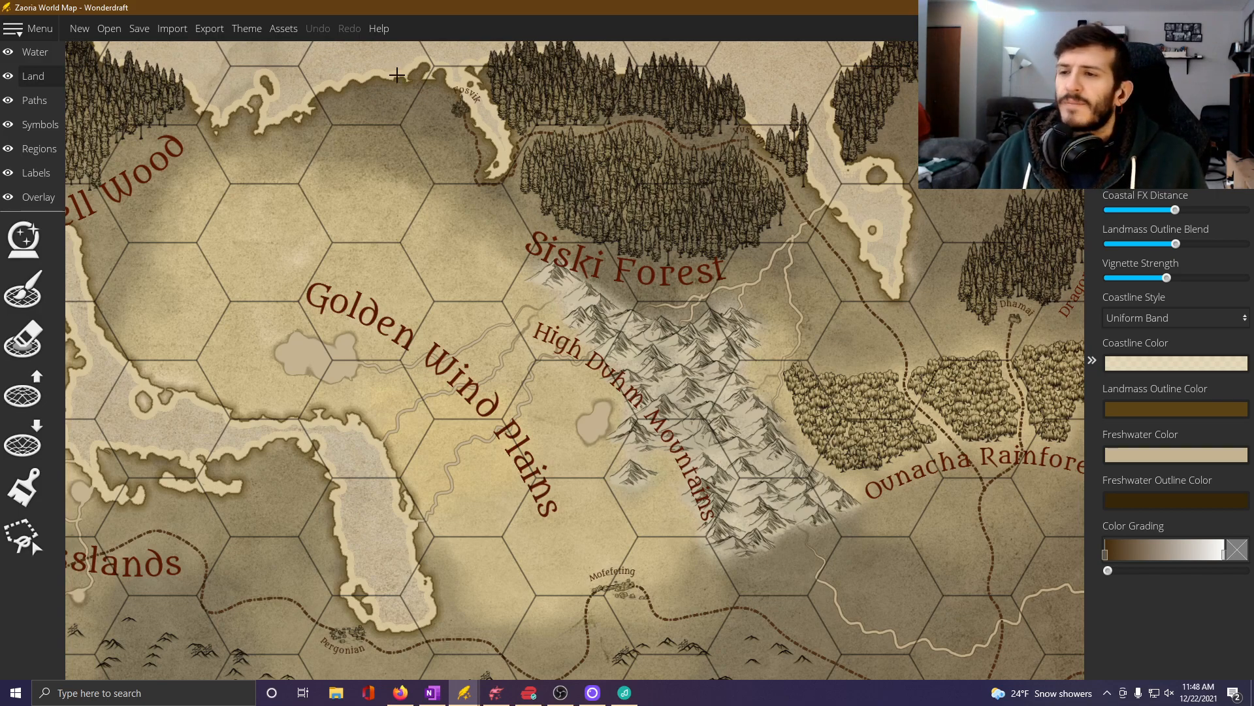
left_click_drag(553, 355, 531, 324)
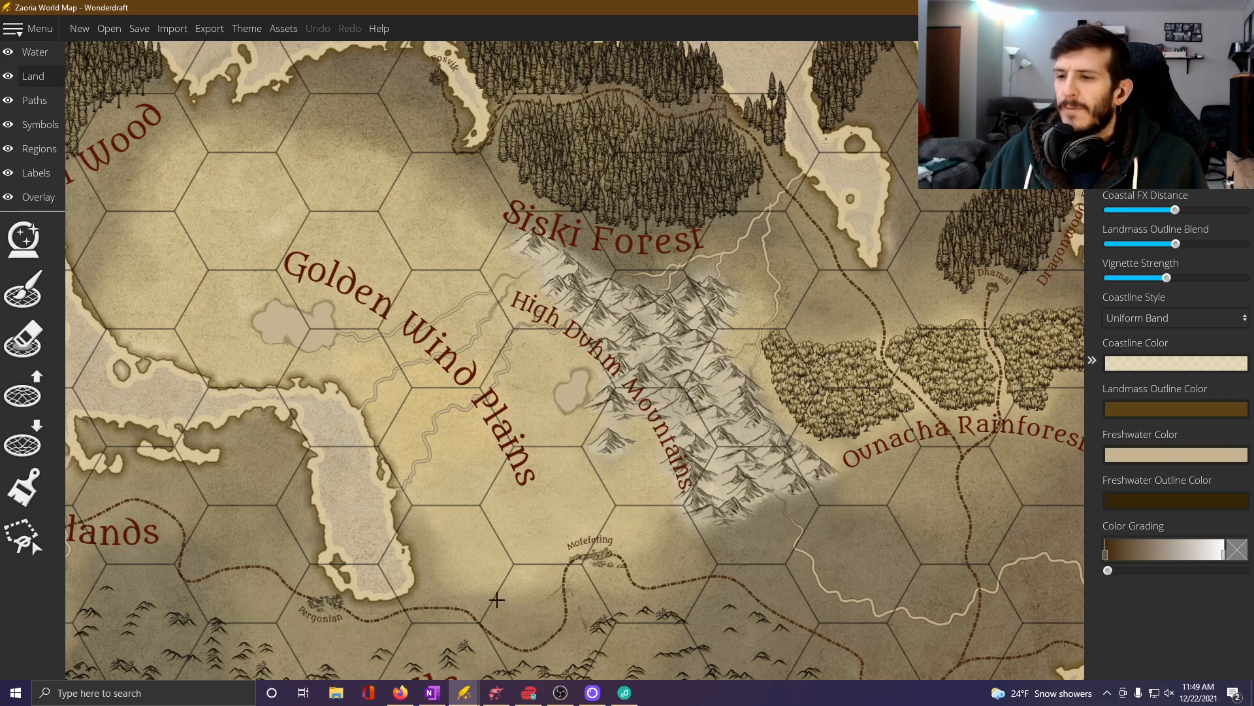
Switch to the Q5 Map and examine its overall layout and the routes around Forward Base and Hall of Wisdom.
left_click(463, 698)
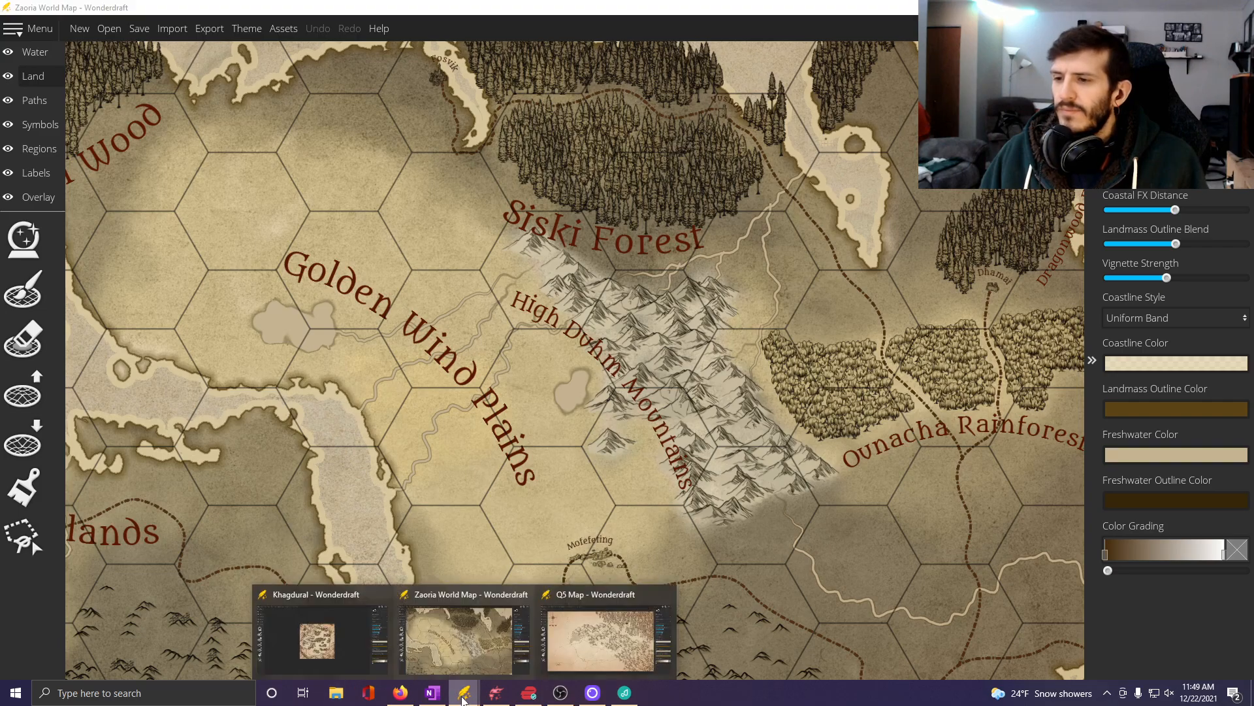
left_click(585, 637)
scroll(413, 393, "down", 2)
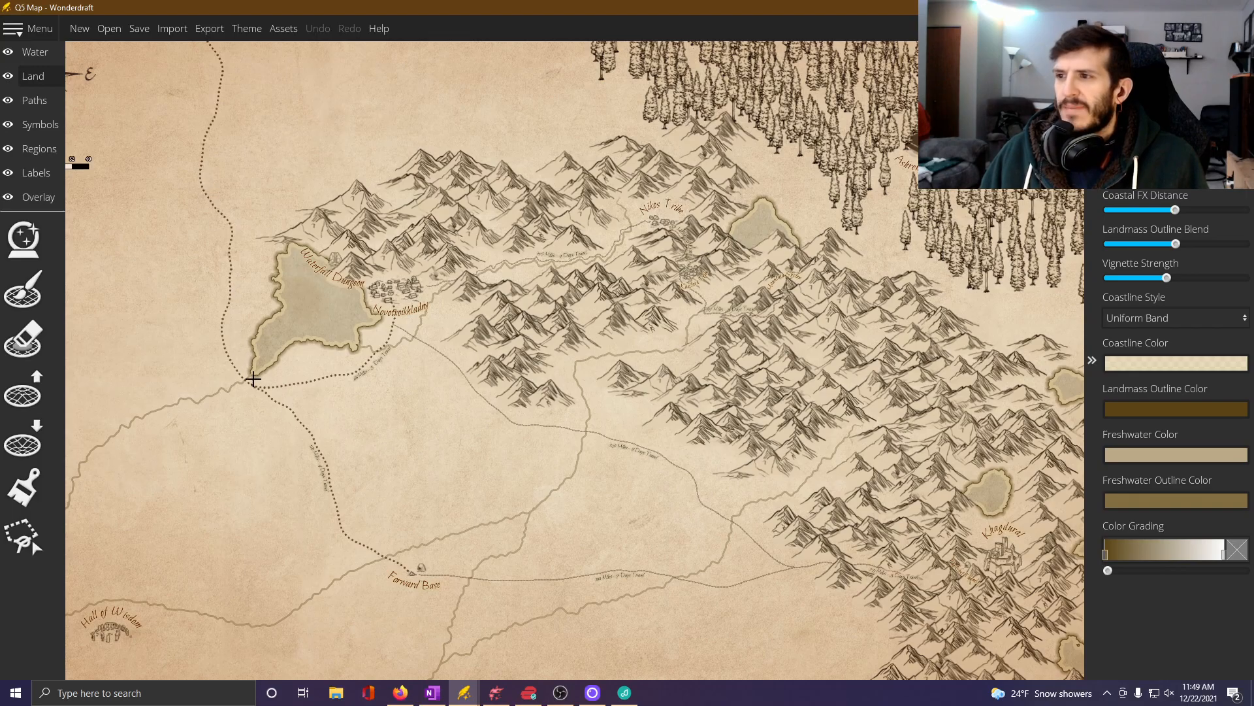
scroll(504, 468, "down", 2)
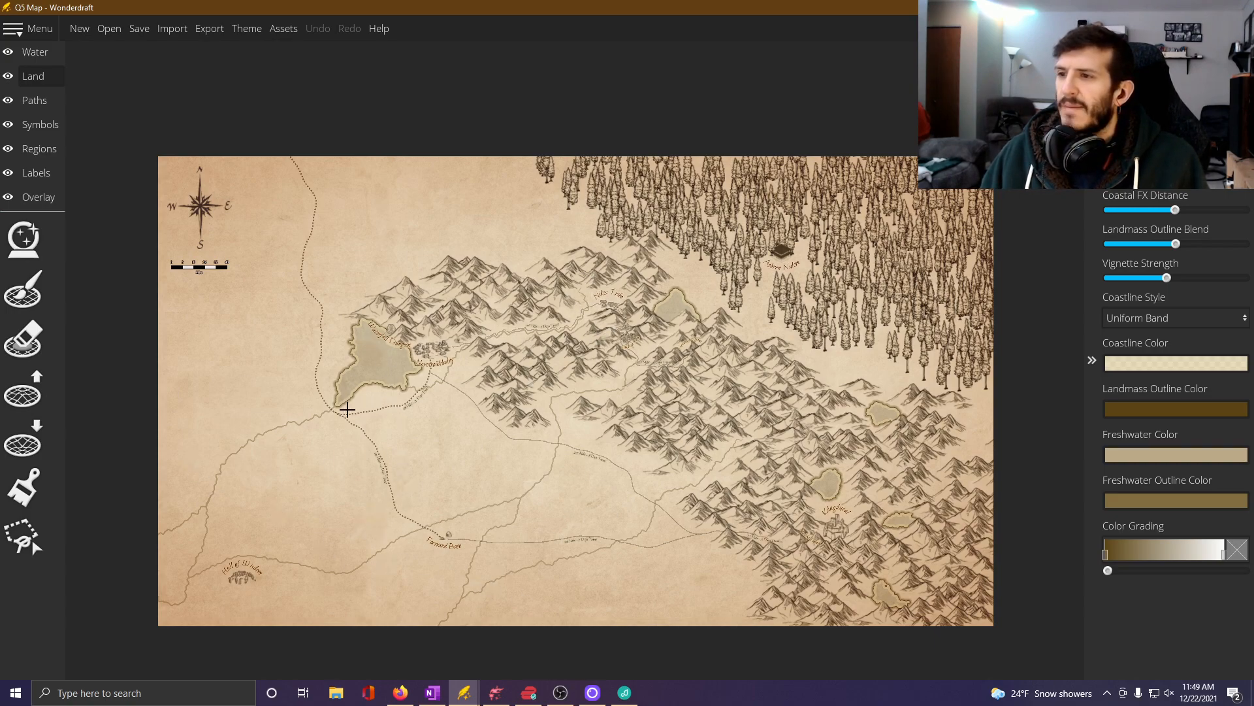
scroll(433, 487, "up", 2)
left_click_drag(449, 606, 434, 461)
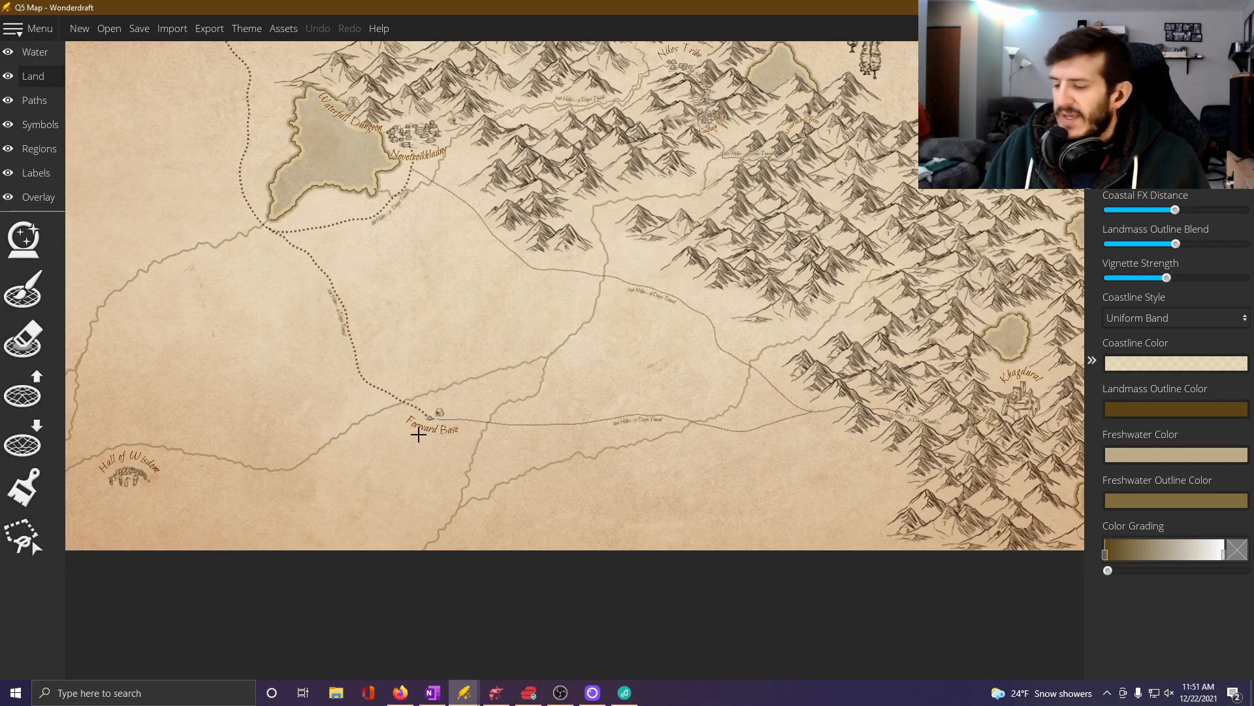
left_click_drag(459, 271, 506, 411)
scroll(507, 411, "down", 2)
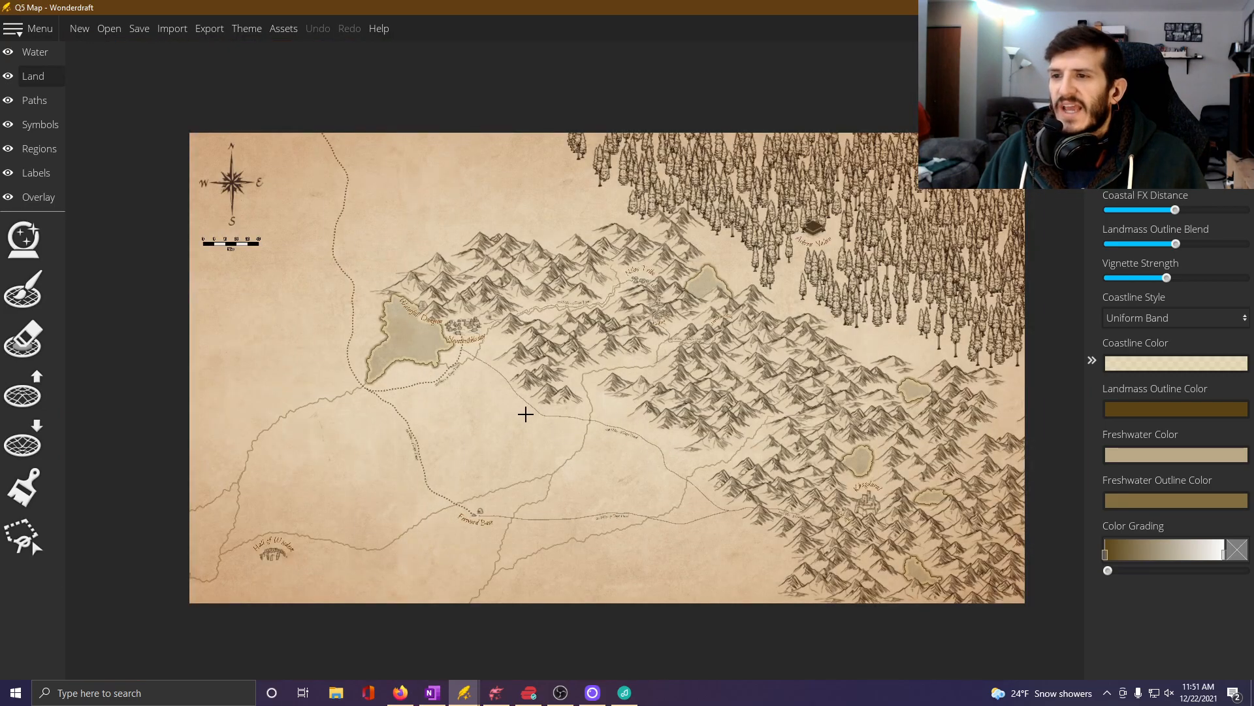
Examine the mountain locations from Nikos Tribe and Mountain Shrine southeast to Khagdural and The Lost Tunnels.
scroll(549, 414, "up", 2)
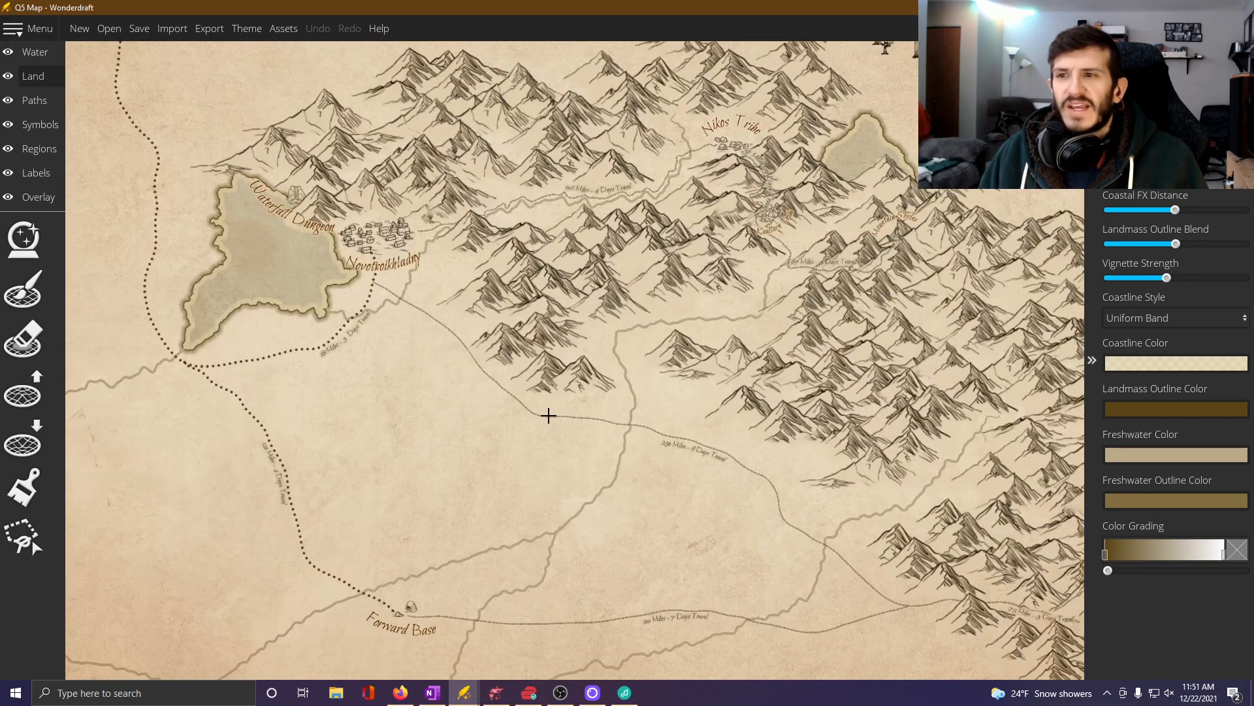
scroll(528, 315, "up", 1)
left_click_drag(634, 252, 529, 367)
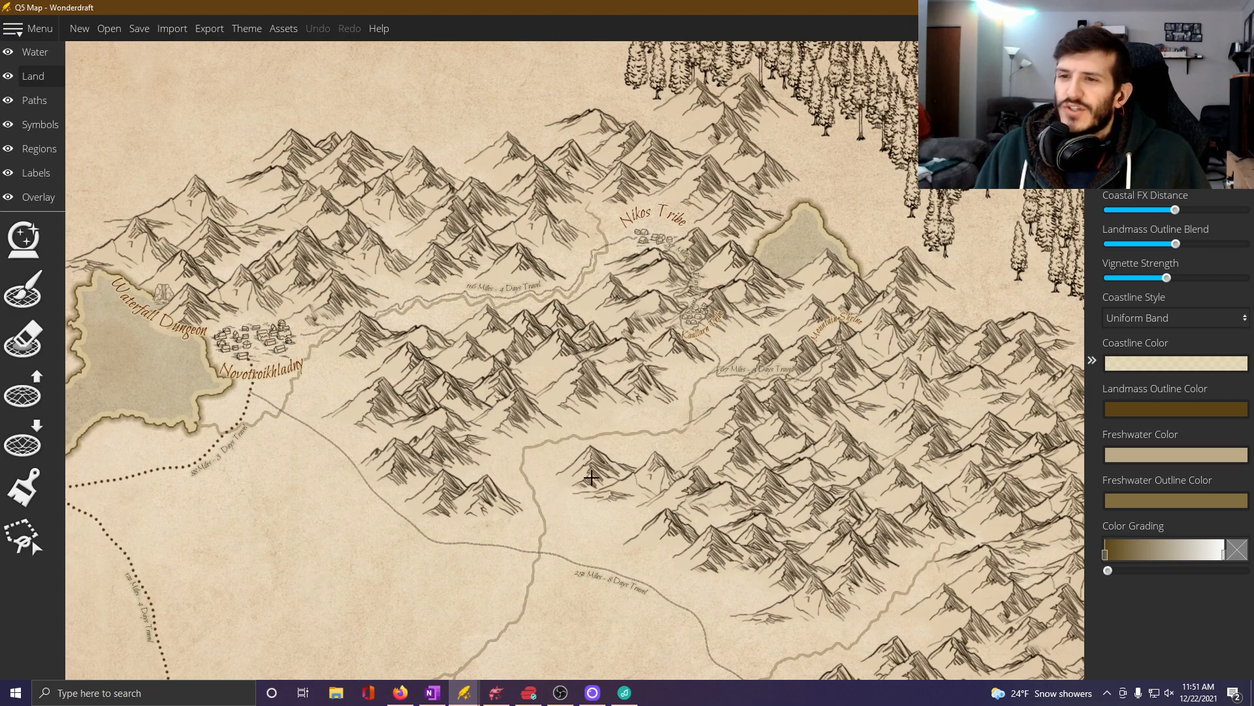
left_click_drag(591, 478, 532, 506)
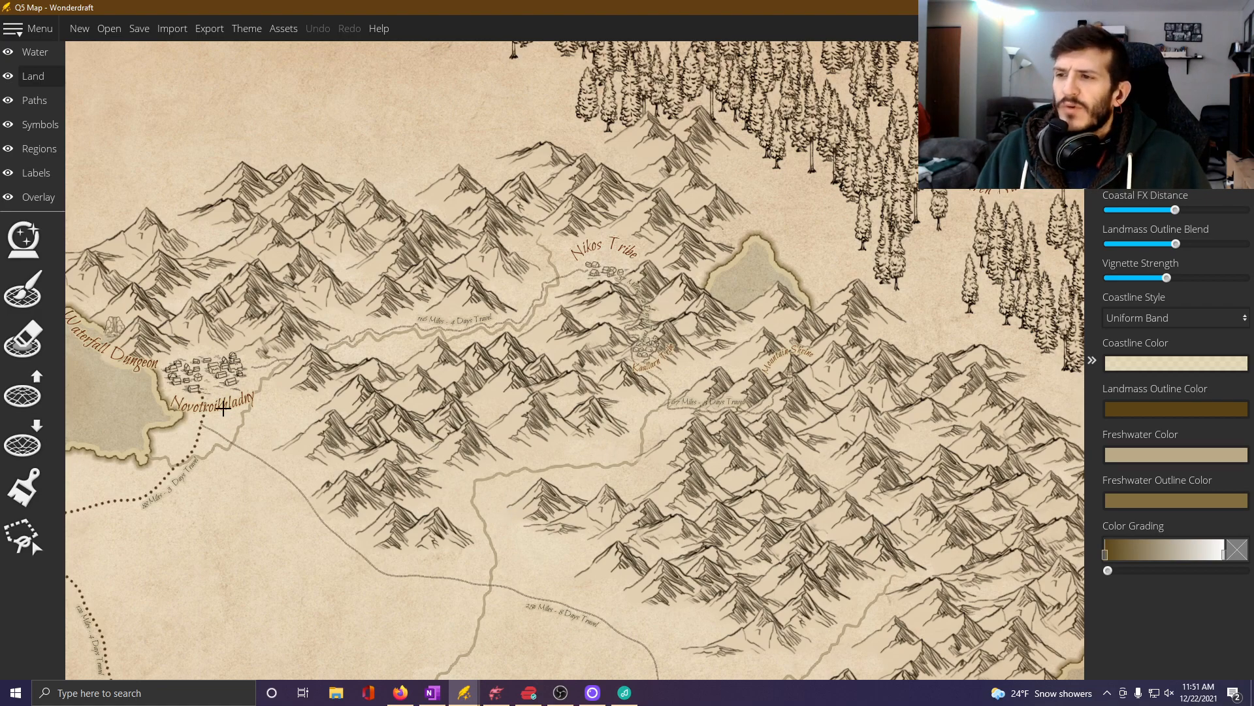
scroll(386, 435, "up", 3)
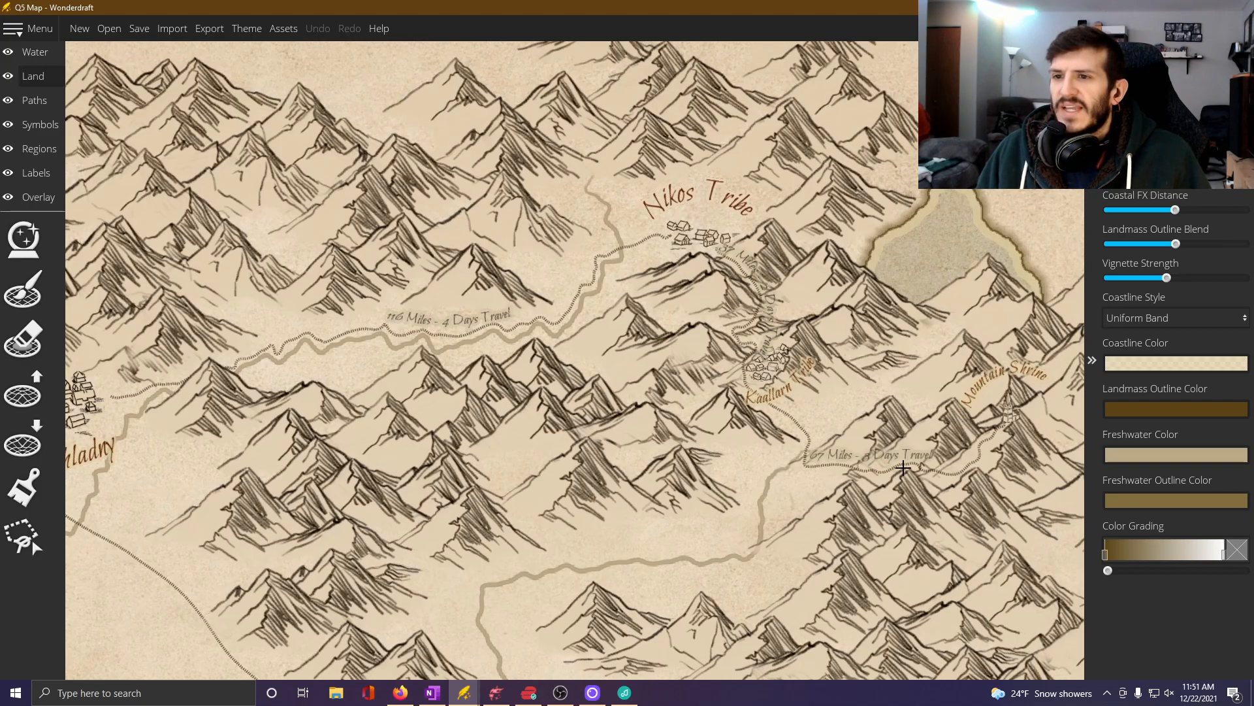
left_click_drag(900, 500, 734, 494)
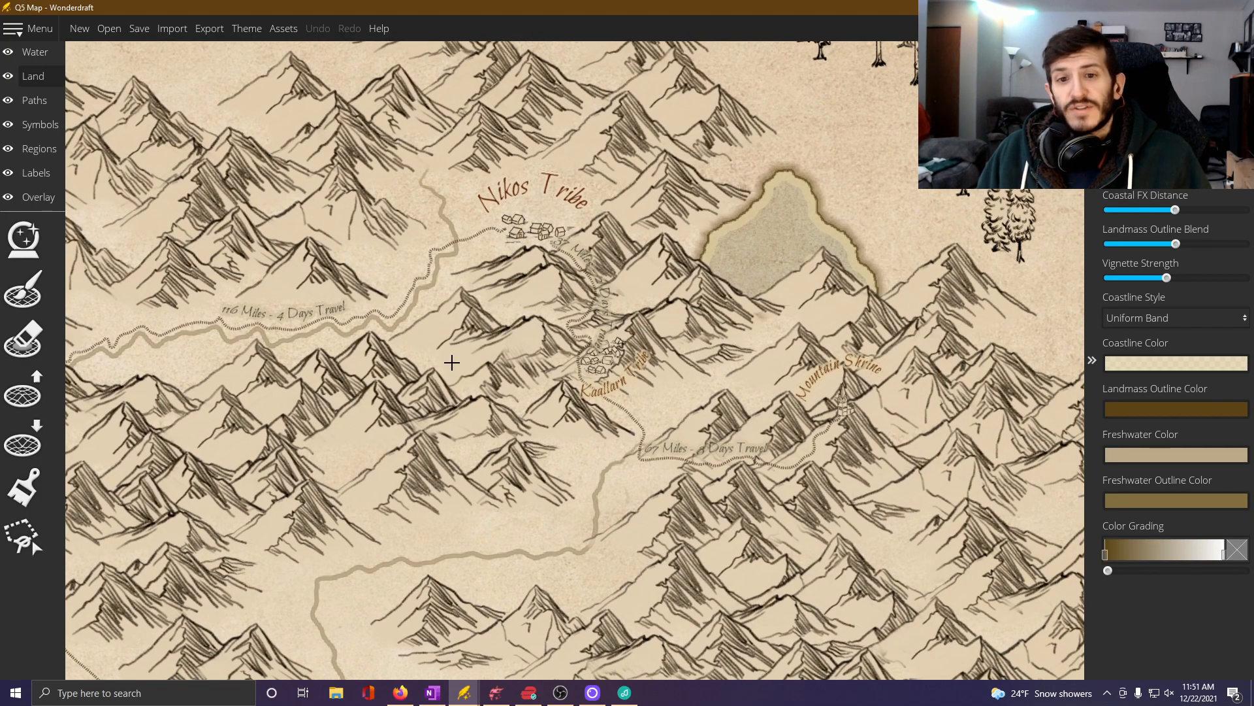
scroll(451, 362, "down", 2)
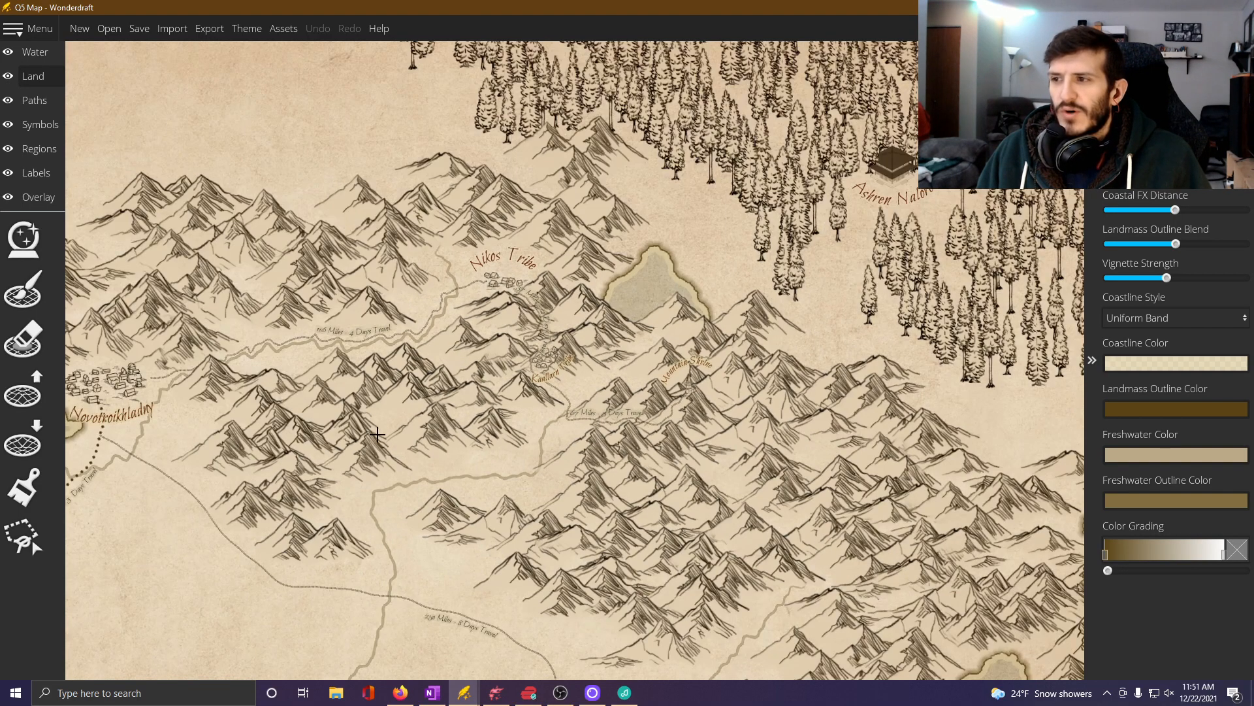
left_click_drag(378, 433, 436, 364)
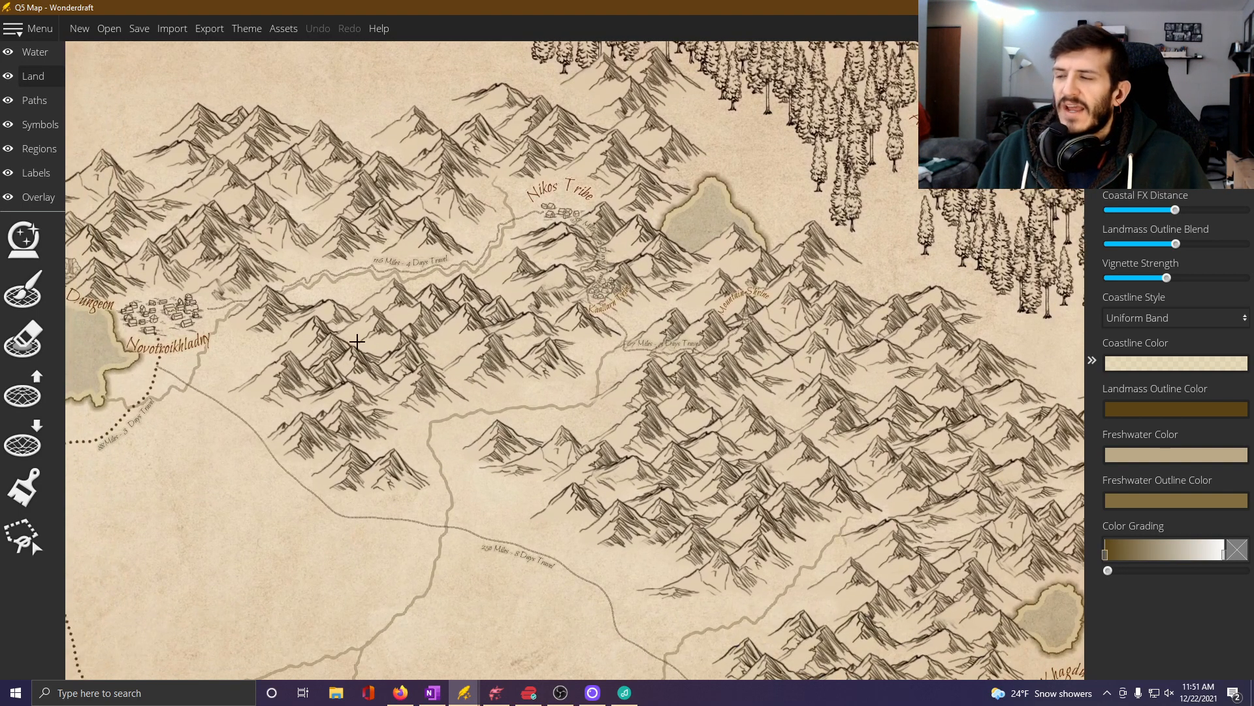
left_click_drag(529, 438, 413, 314)
left_click_drag(734, 502, 497, 328)
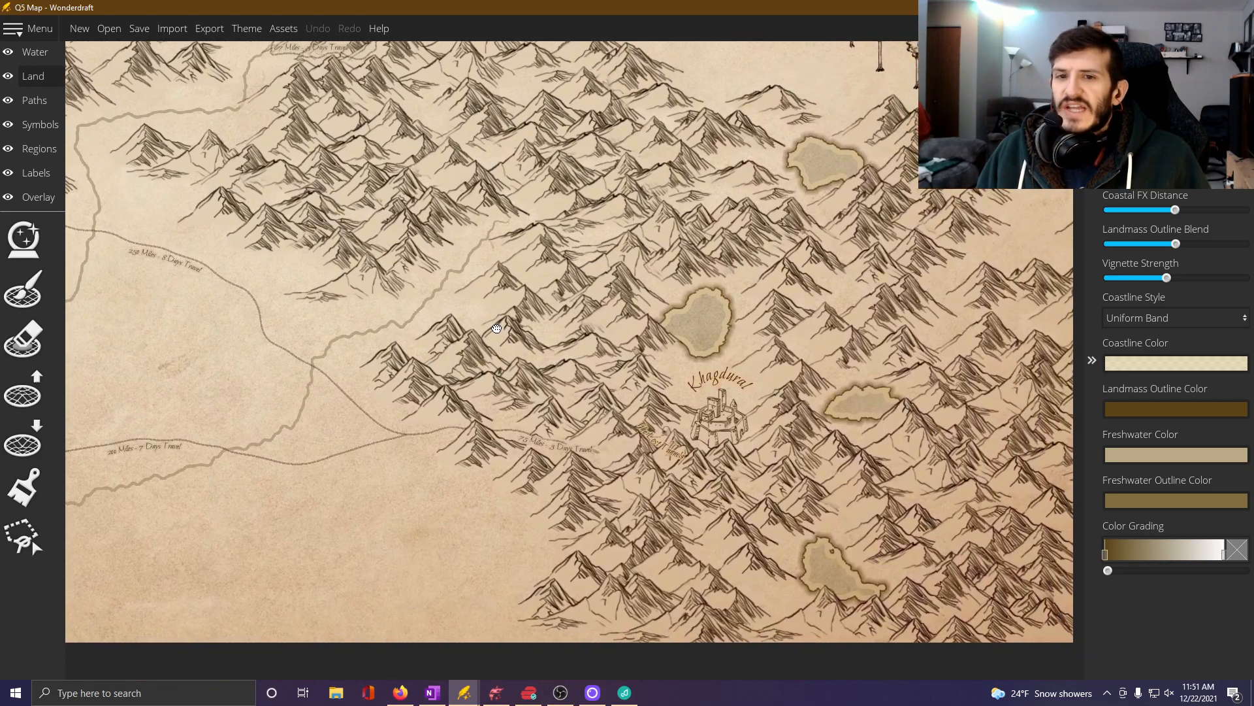
scroll(559, 439, "up", 4)
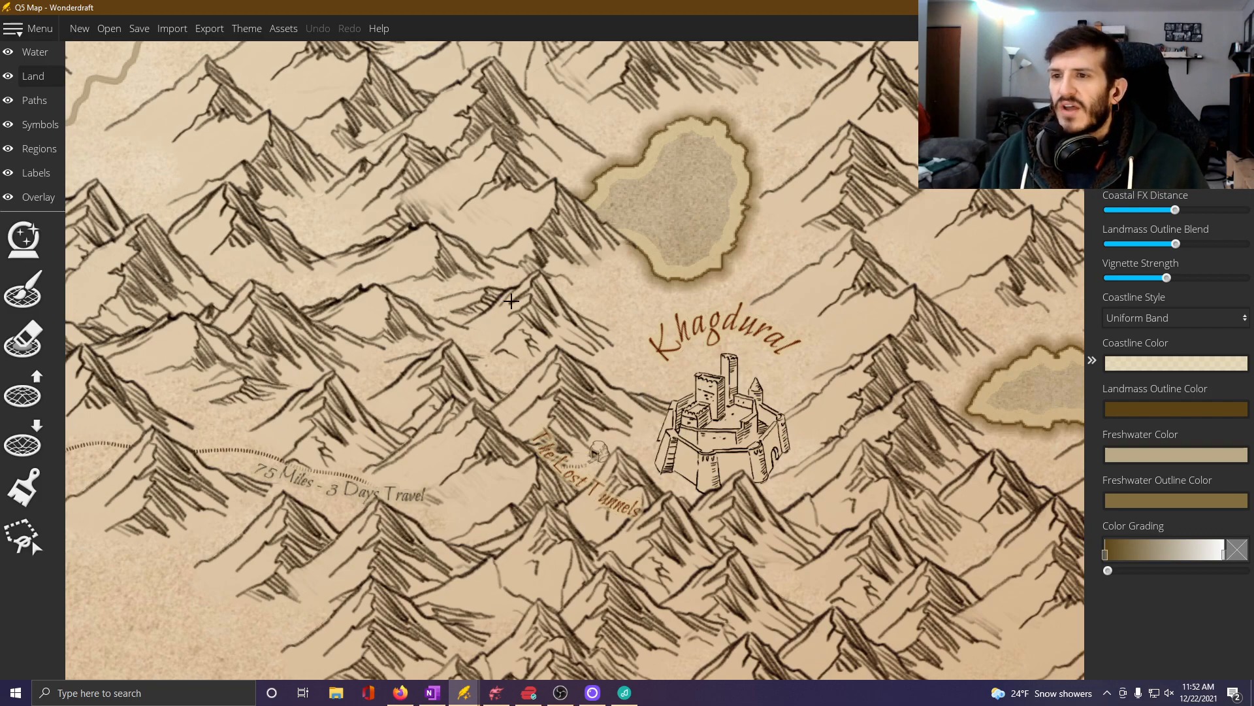
left_click_drag(774, 288, 667, 307)
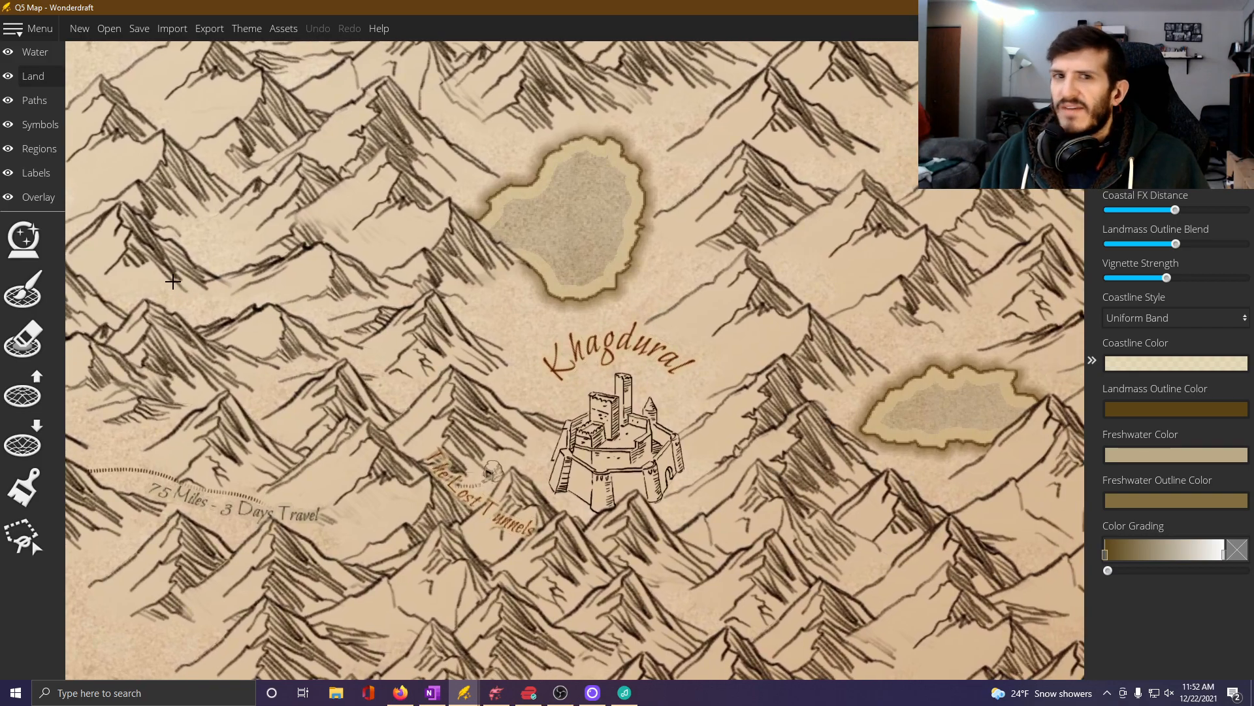
key("alt+Tab")
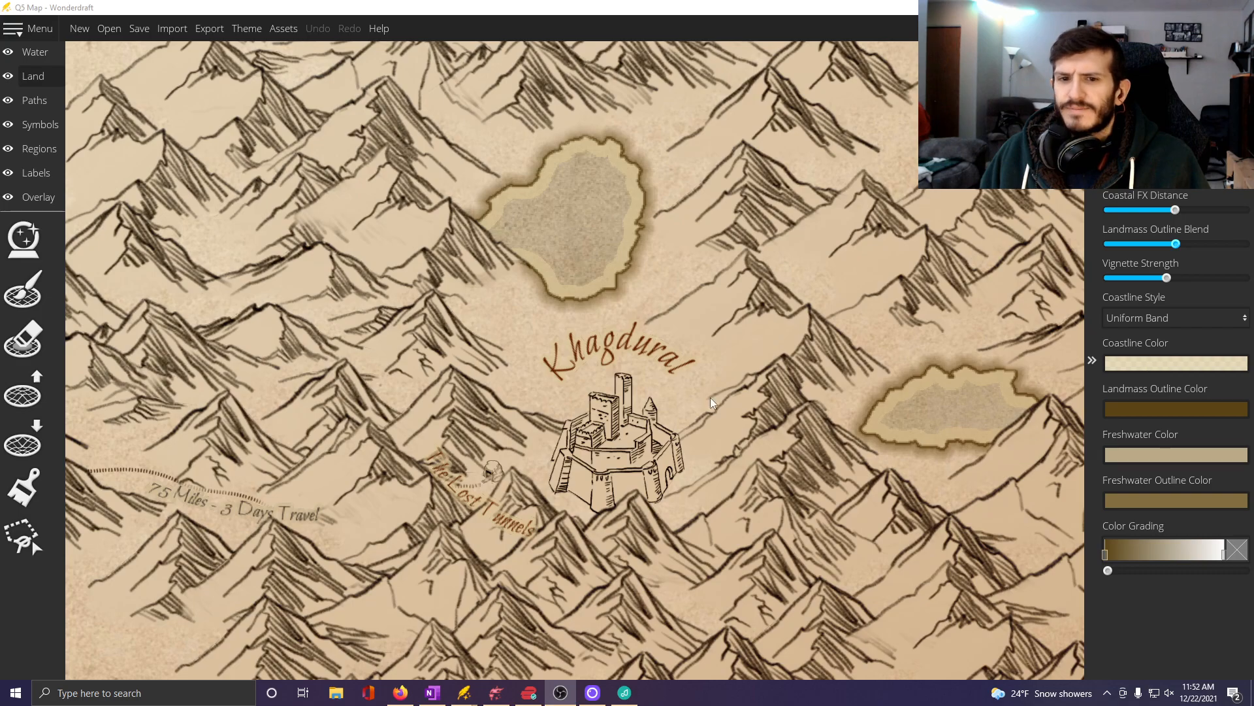
key("alt+Tab")
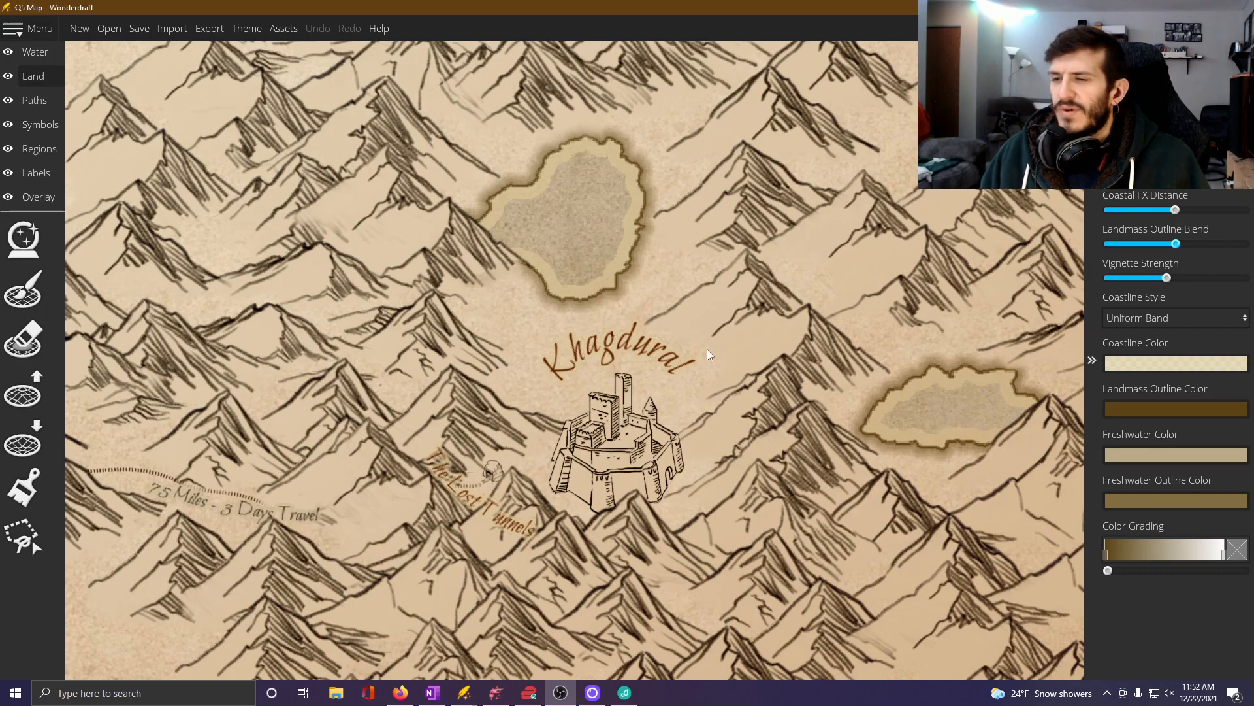
scroll(707, 392, "up", 3)
scroll(707, 415, "down", 1)
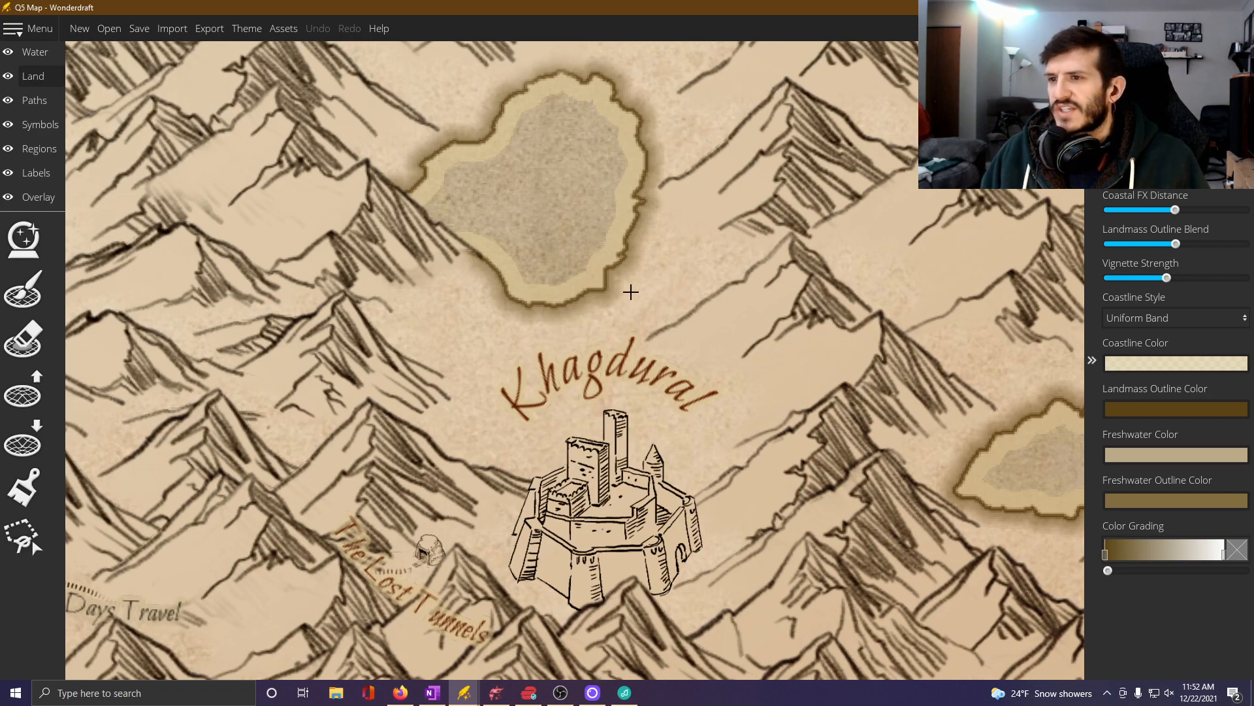
scroll(629, 294, "down", 1)
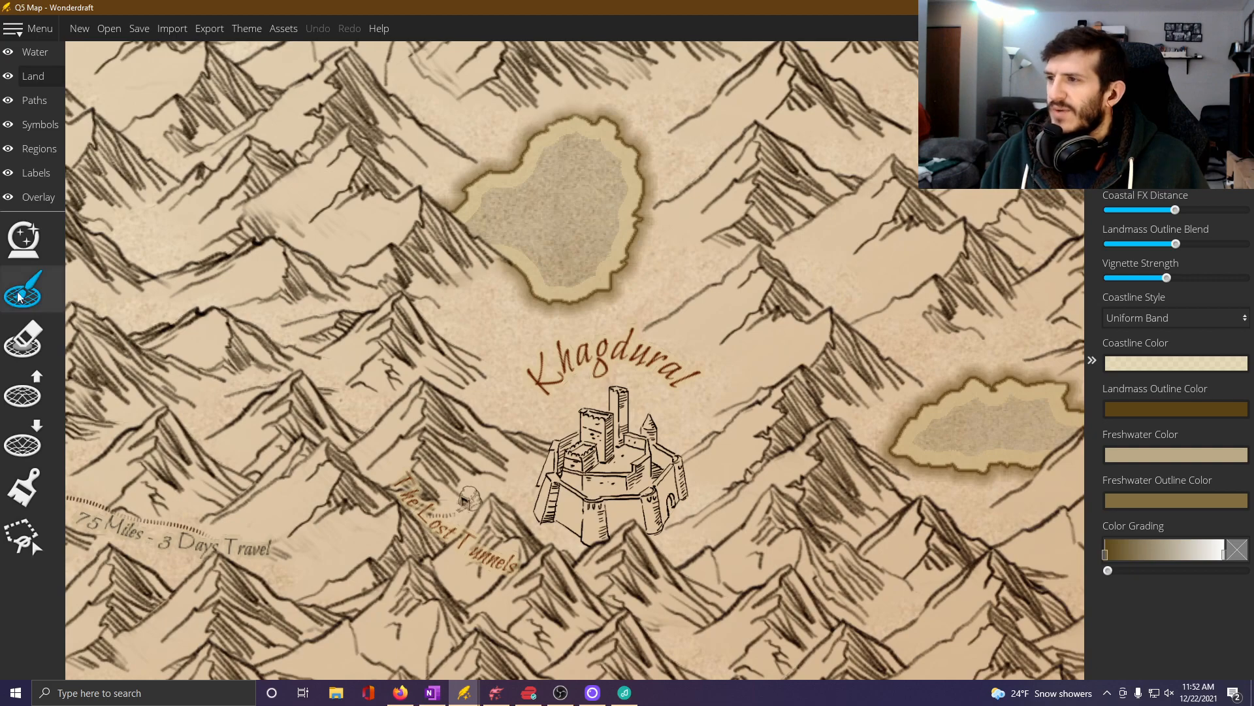
Draw a path in the short-tick style from the Khagdural castle north past its label to the lake shore.
left_click(36, 106)
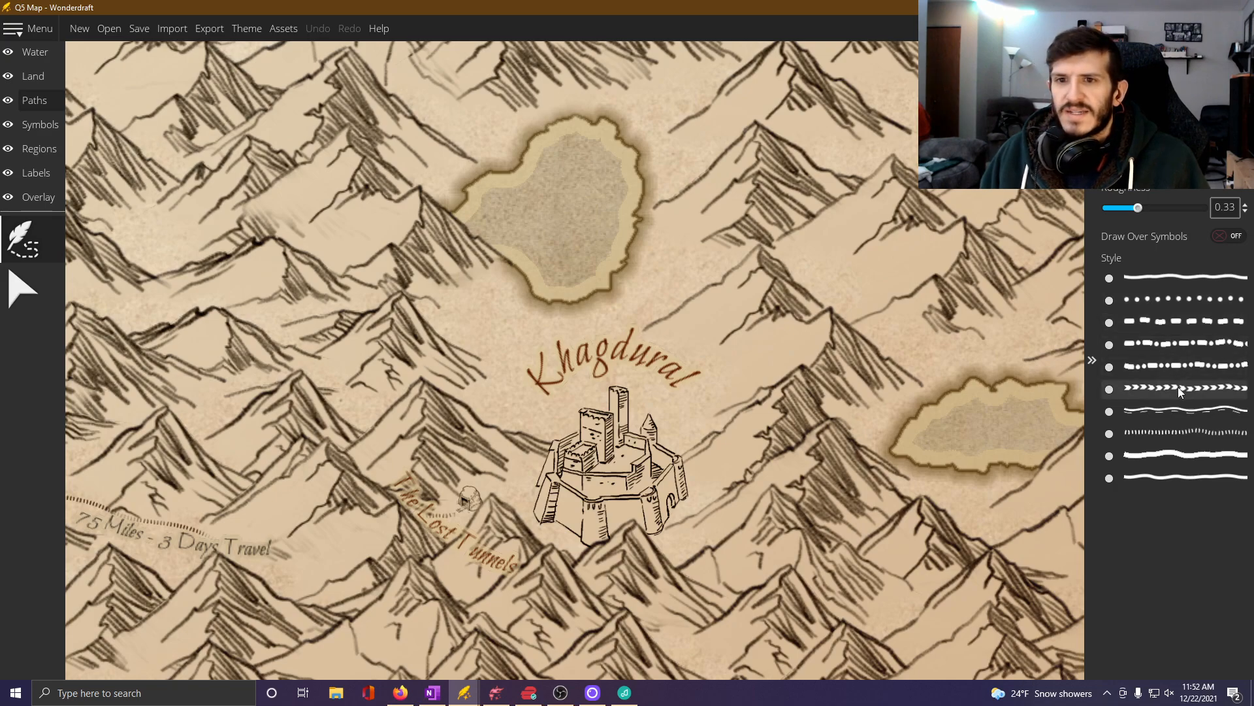
left_click(1163, 433)
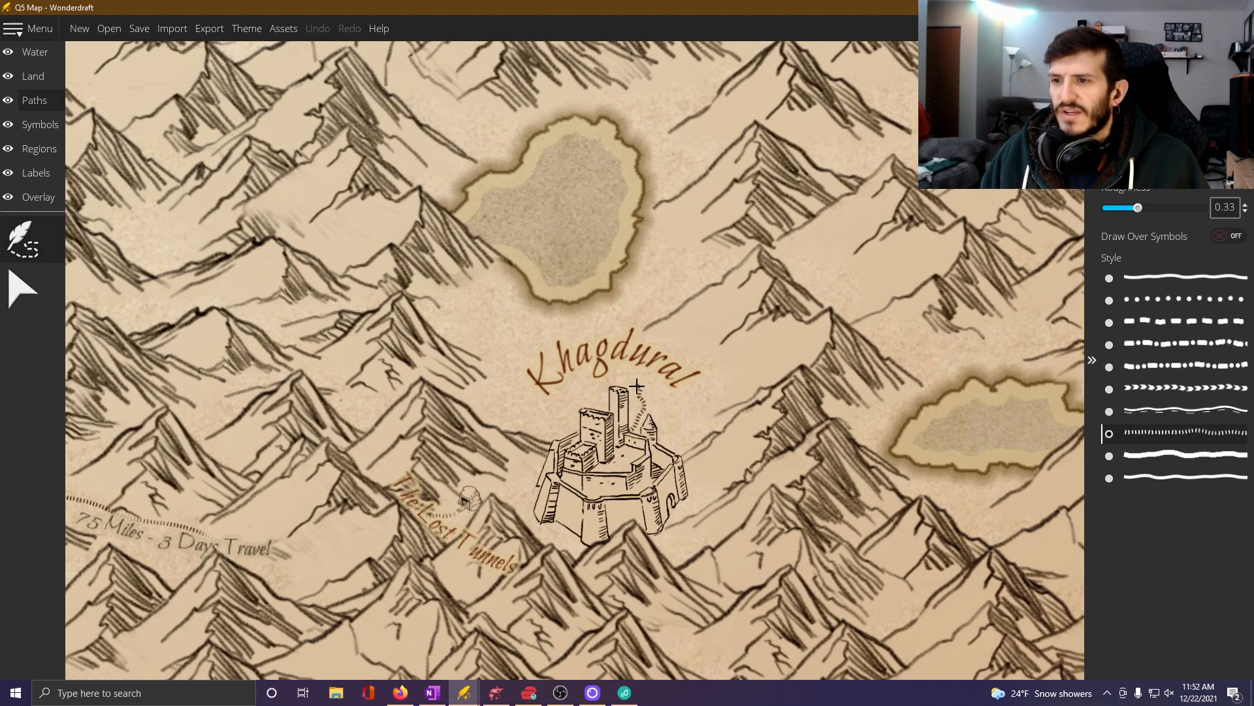
mouse_move(637, 386)
left_mouse_down()
mouse_move(615, 368)
mouse_move(629, 361)
left_mouse_up()
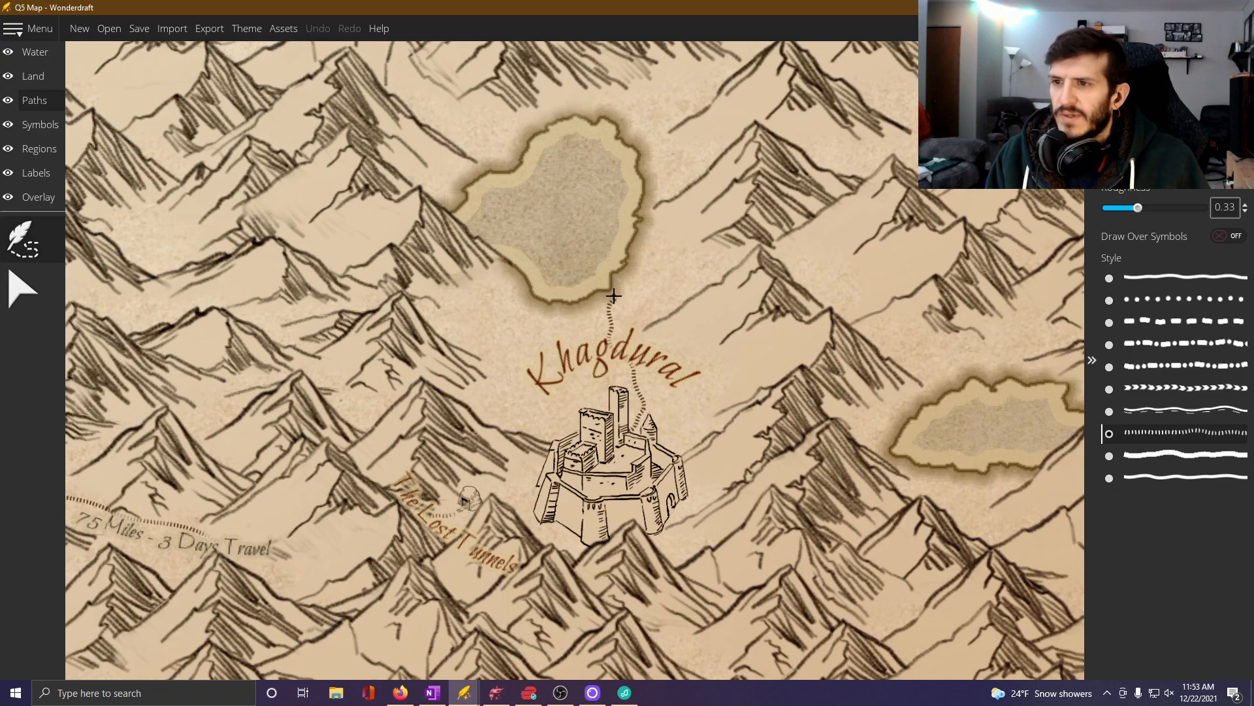
right_click(613, 295)
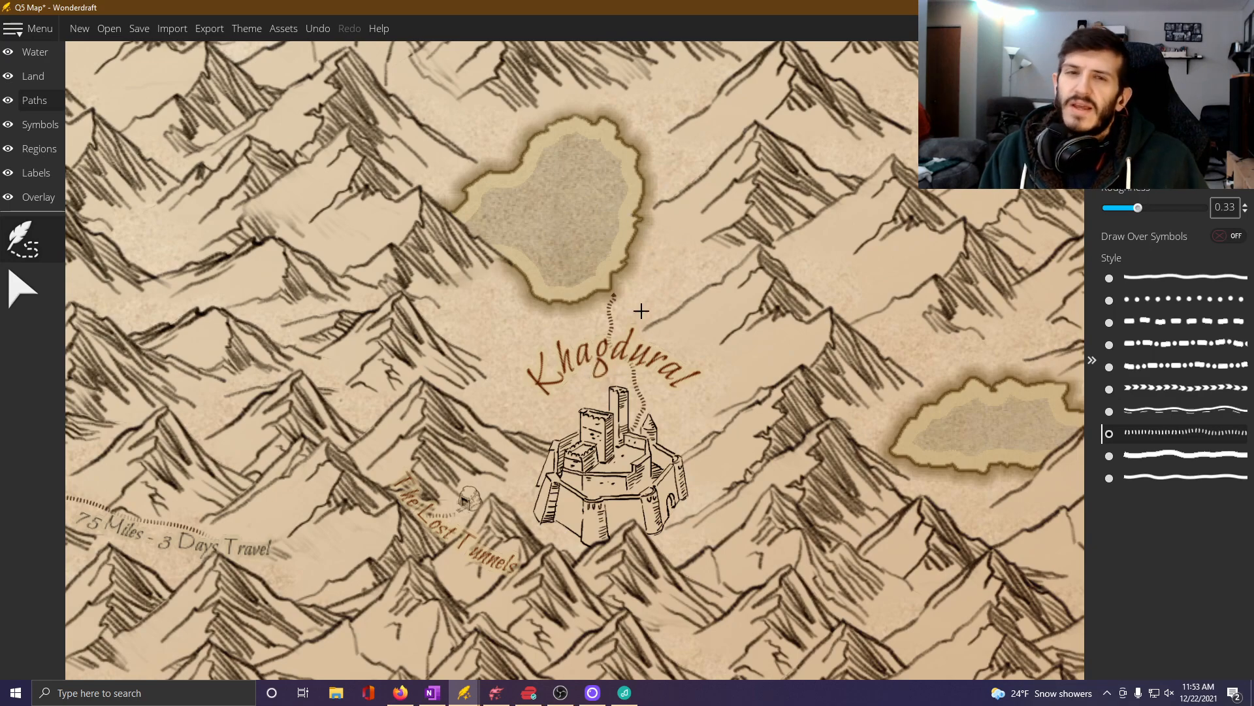
Place a small cave entrance symbol at the north end of the new path, beside the lake's southeast shore.
left_click(37, 128)
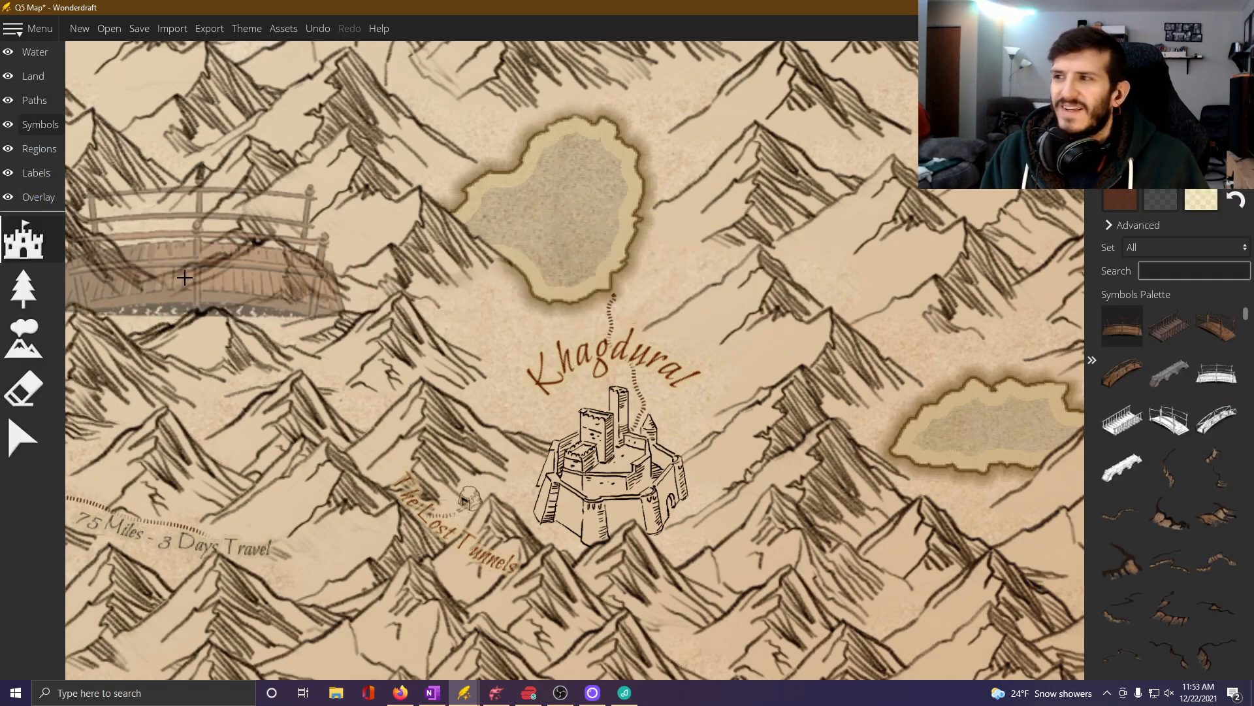
scroll(1194, 415, "down", 10)
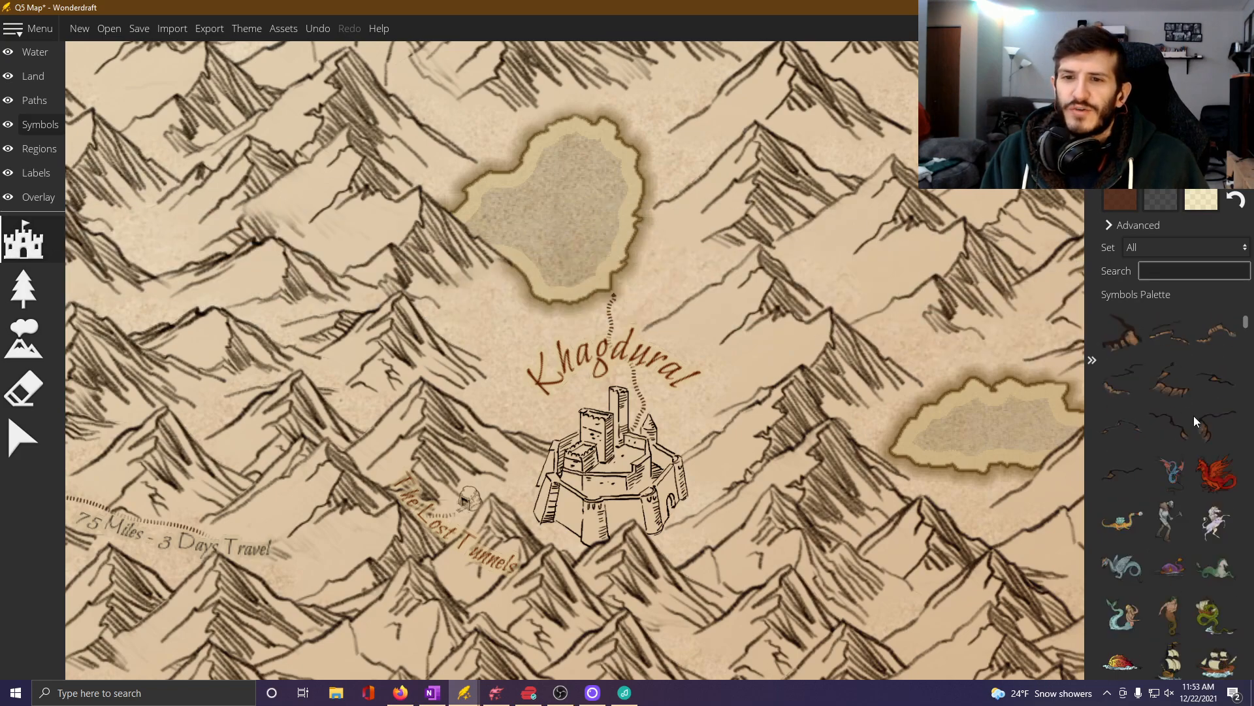
scroll(1194, 416, "down", 10)
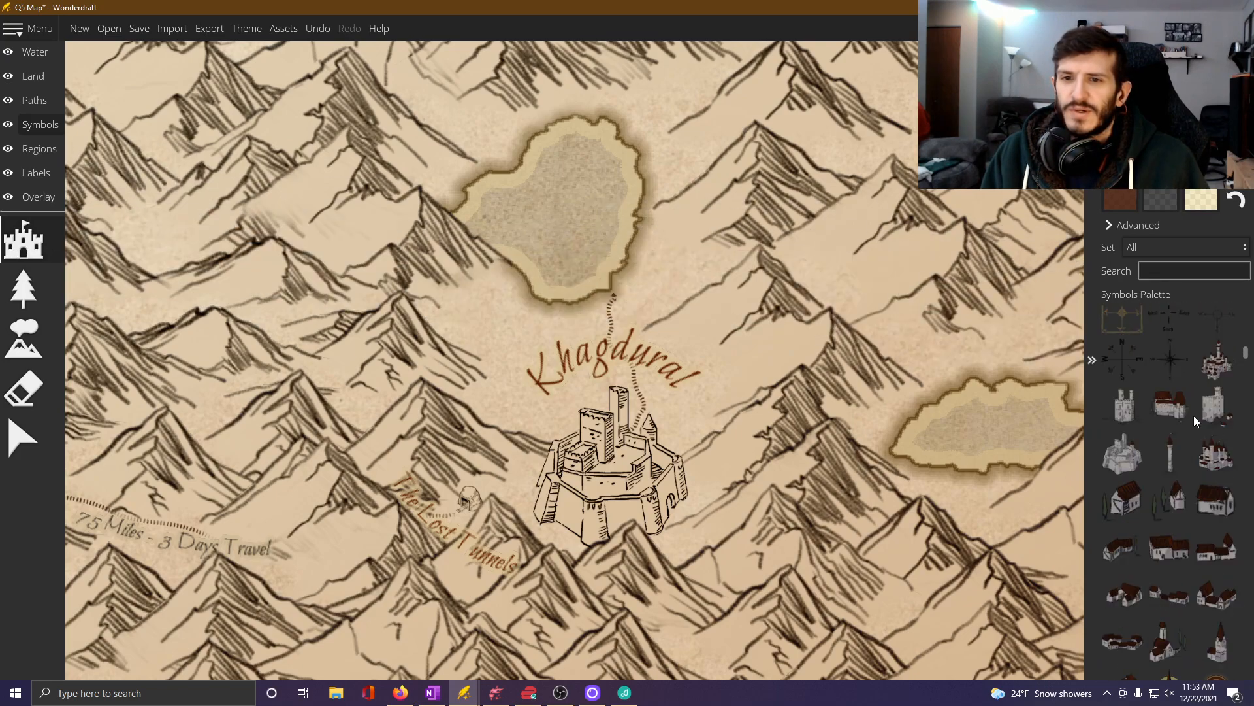
scroll(1186, 421, "down", 3)
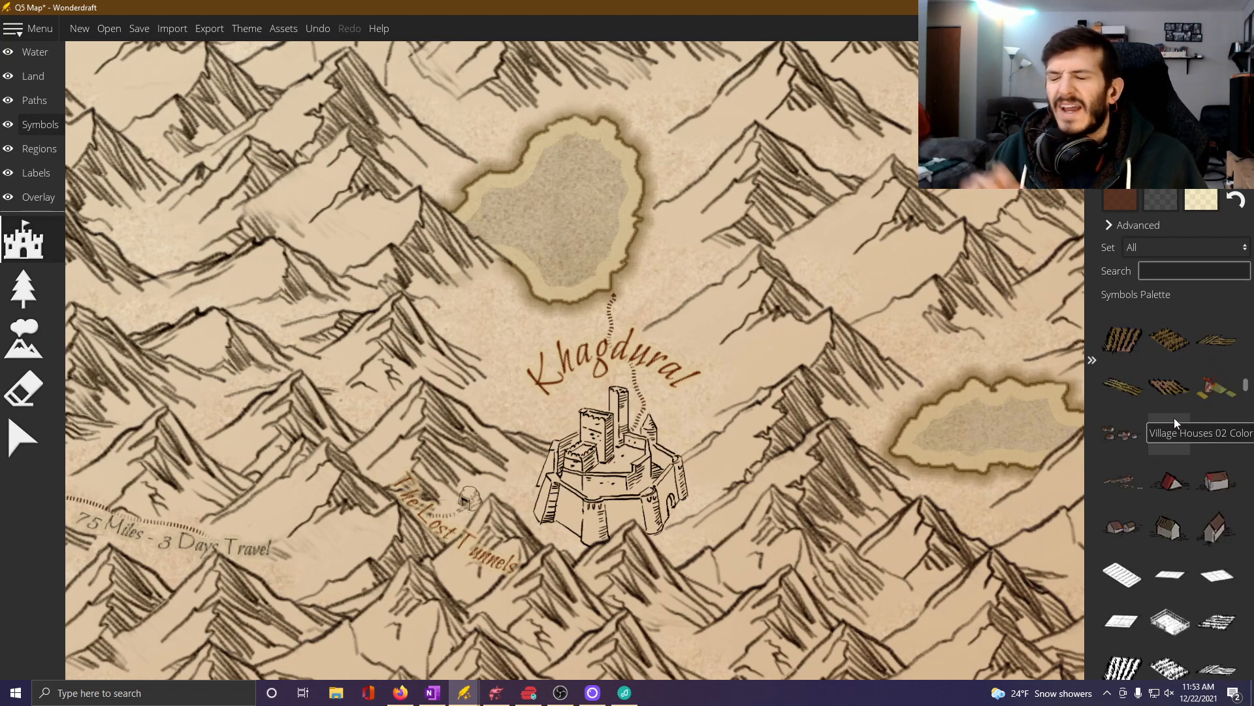
scroll(1174, 417, "down", 3)
scroll(1174, 418, "down", 8)
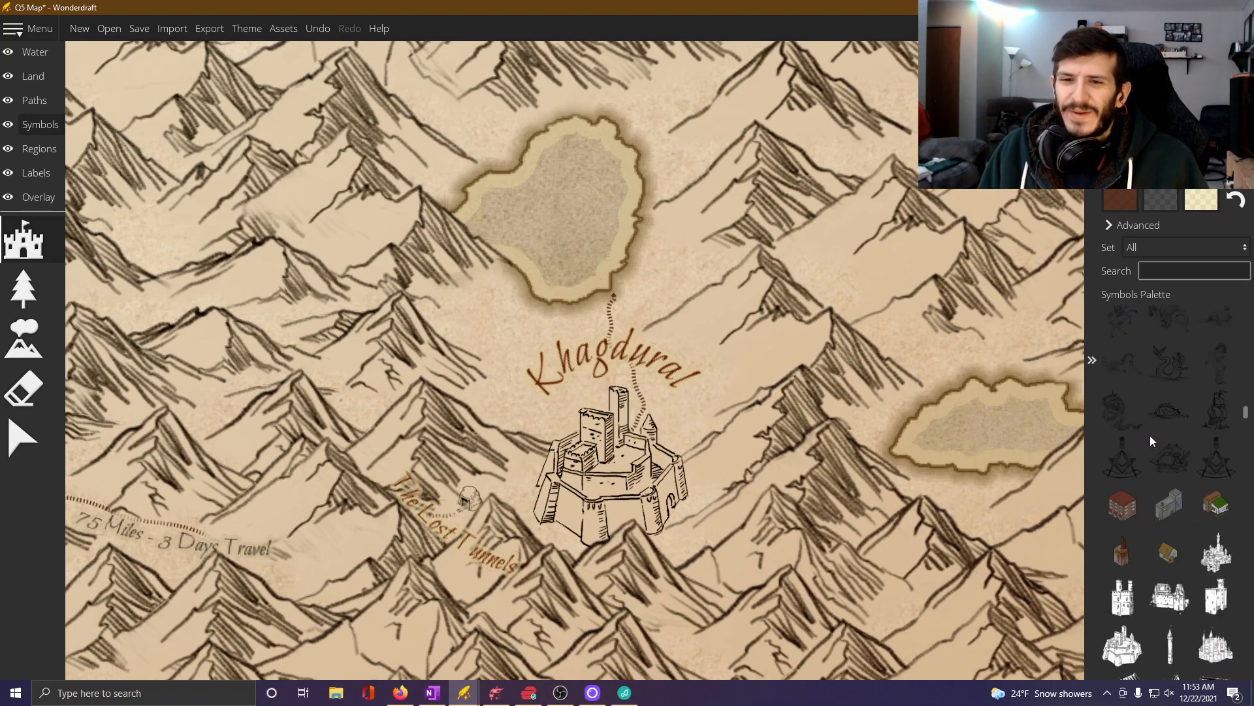
scroll(1146, 431, "down", 6)
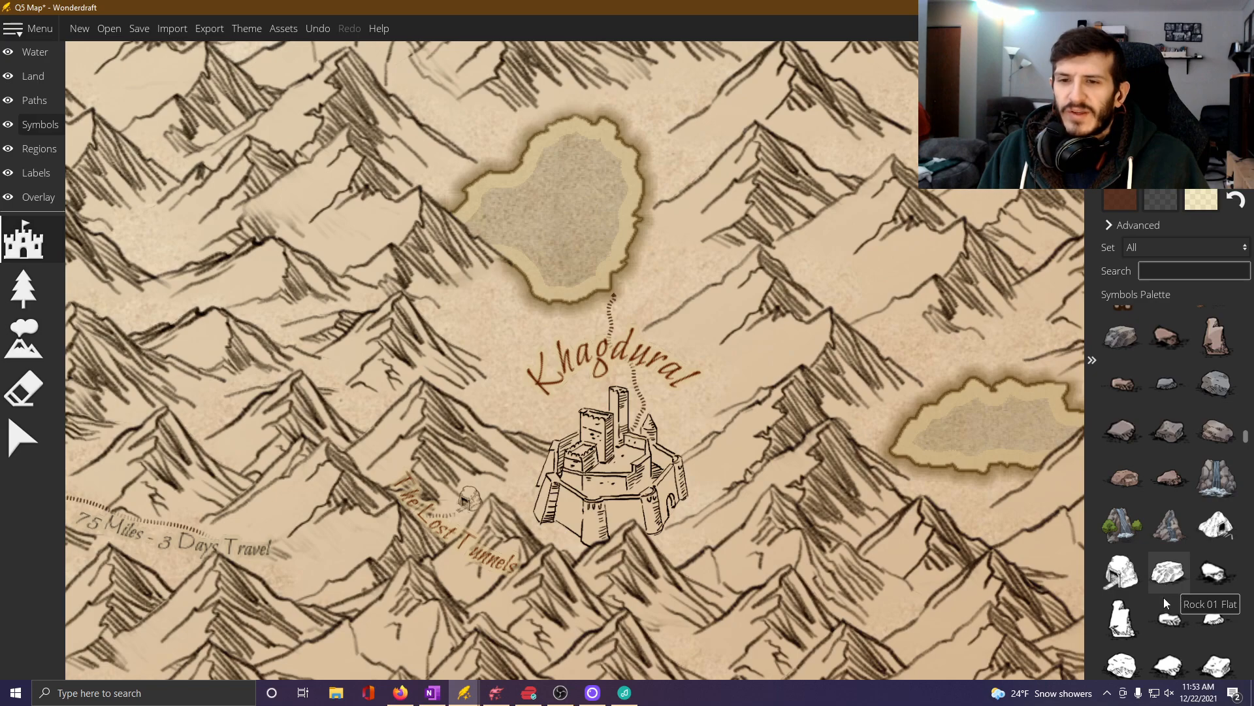
left_click(1128, 582)
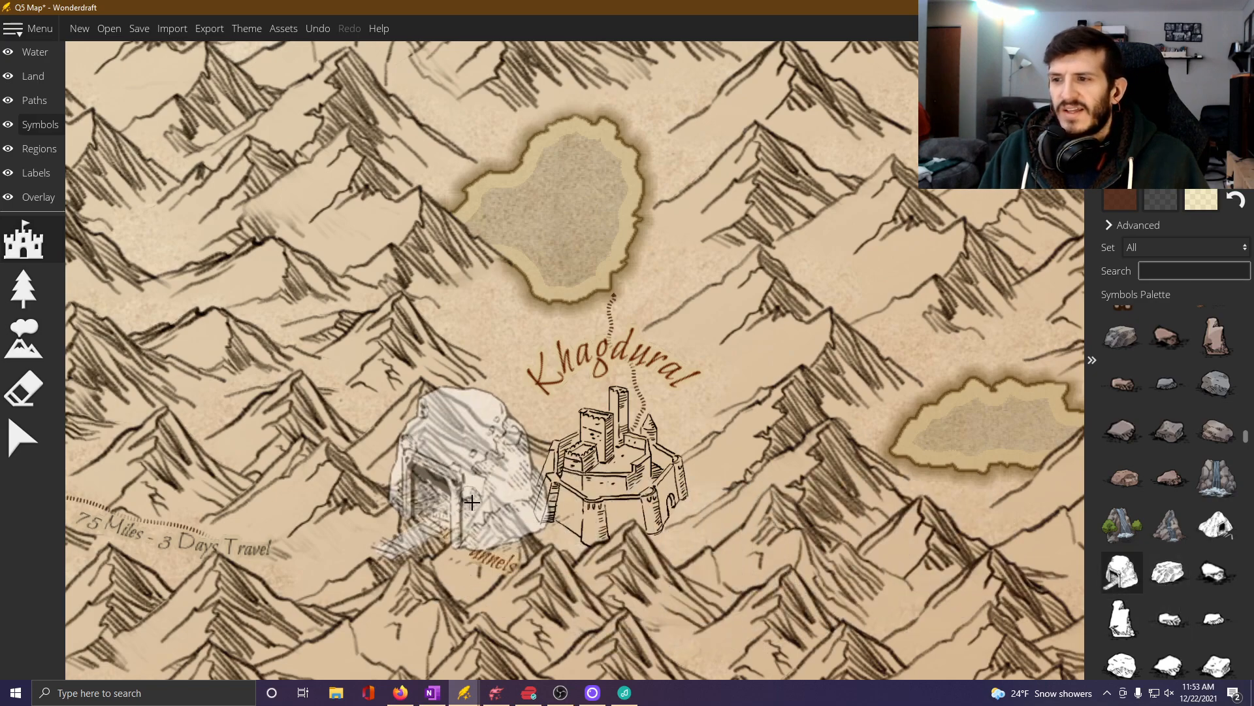
scroll(465, 532, "down", 10)
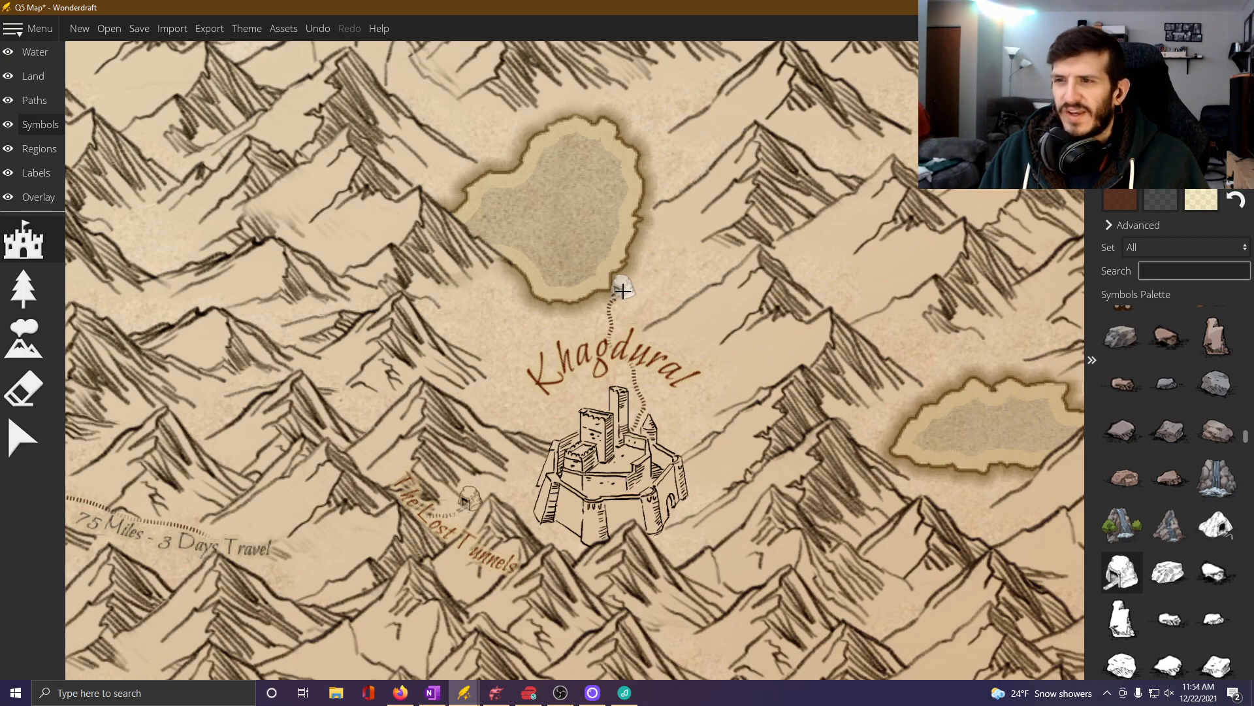
left_click(620, 291)
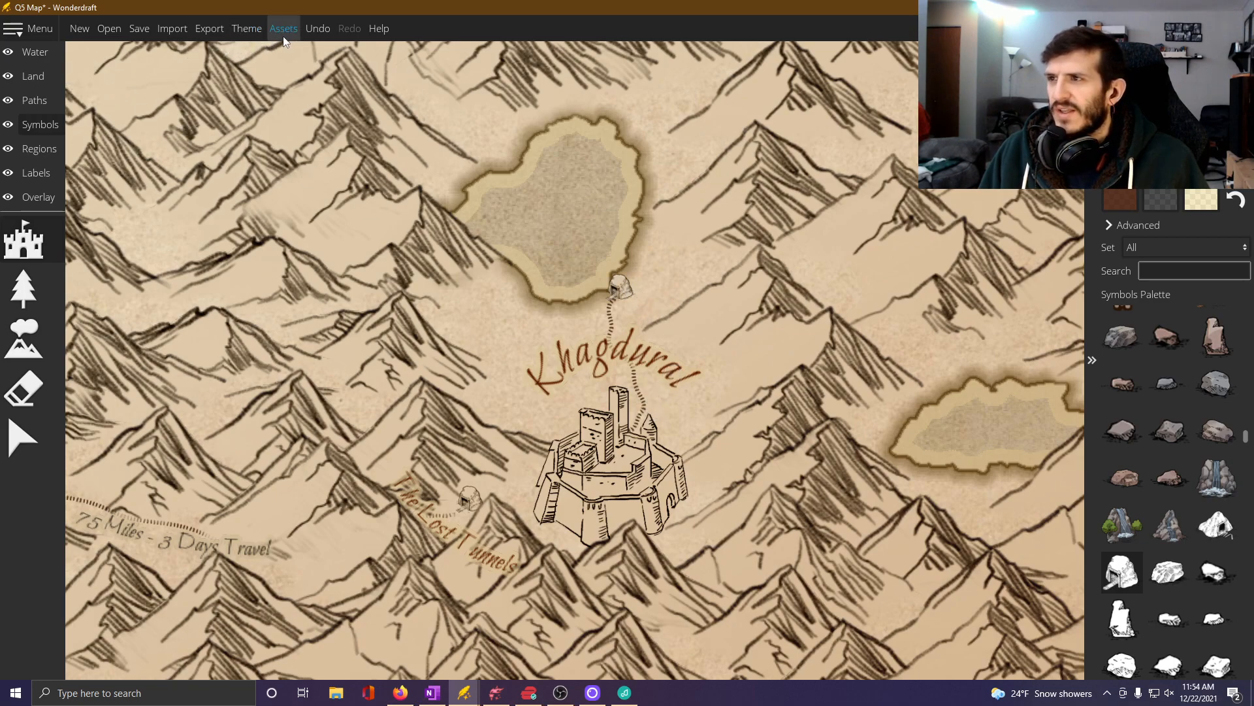
left_click(318, 29)
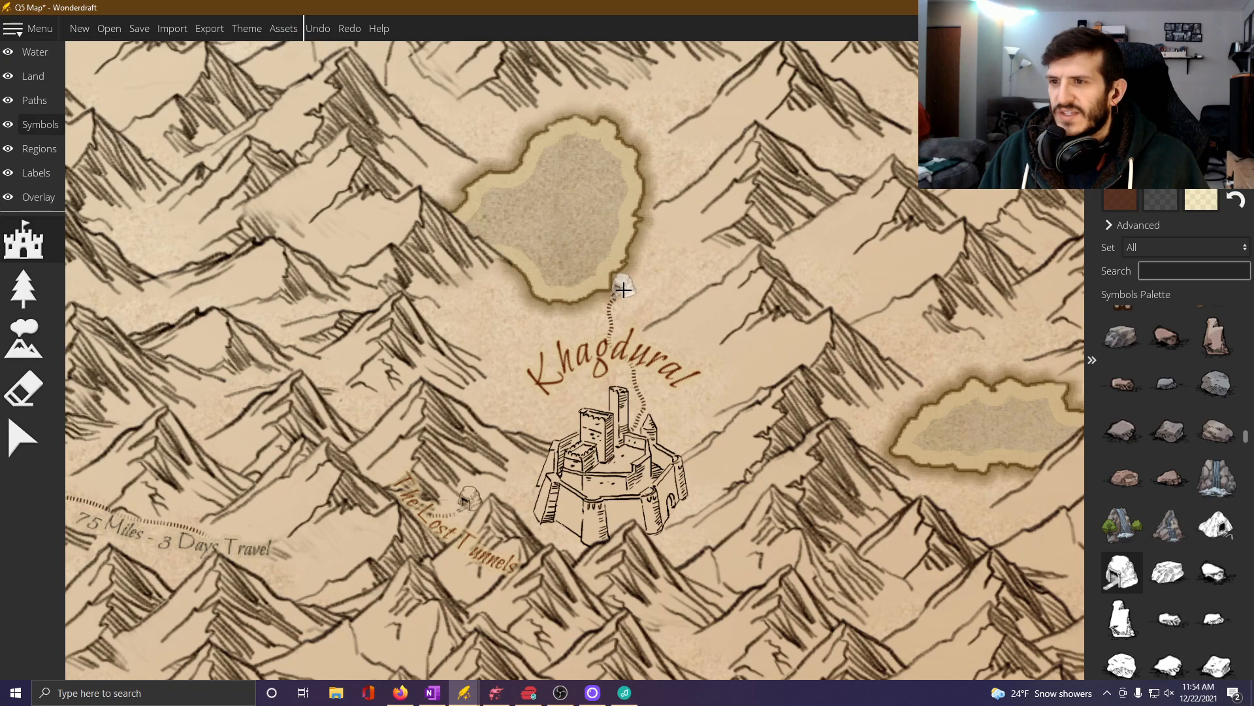
left_click(625, 290)
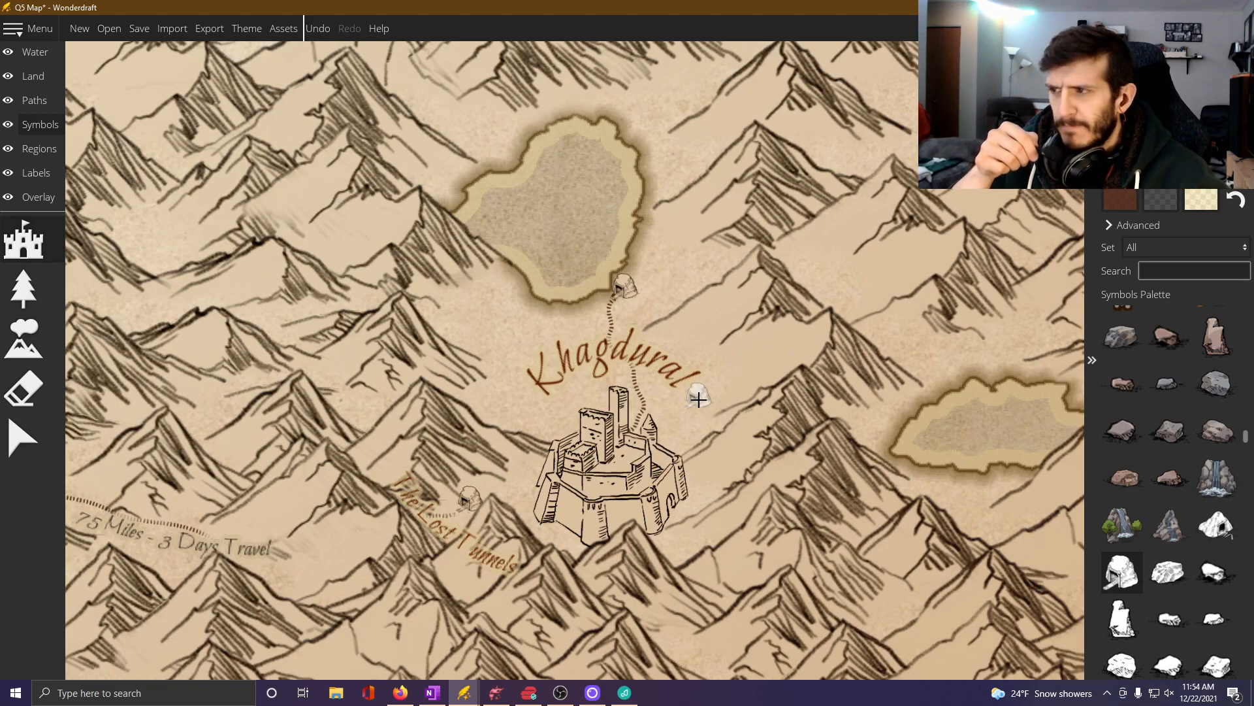
Activate label creation and pick up the text settings of The Lost Tunnels label, with font size 22 and curvature -0.16.
left_click(47, 174)
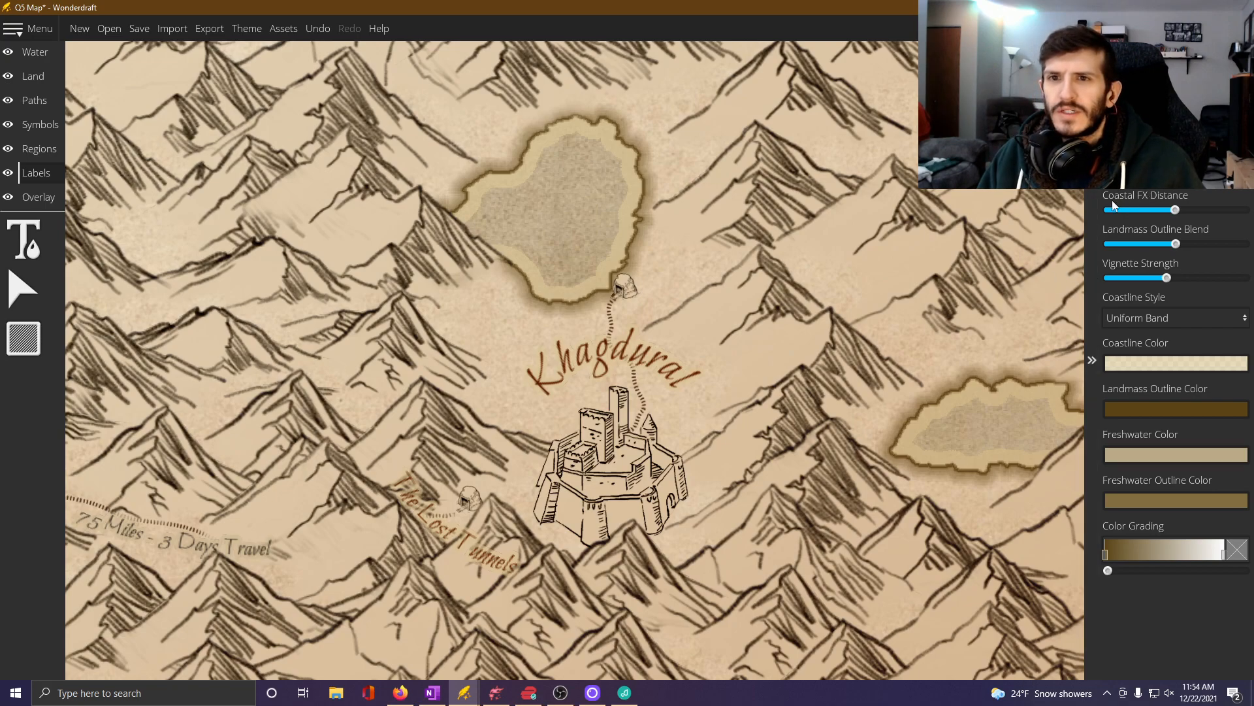
left_click(40, 279)
left_click(25, 238)
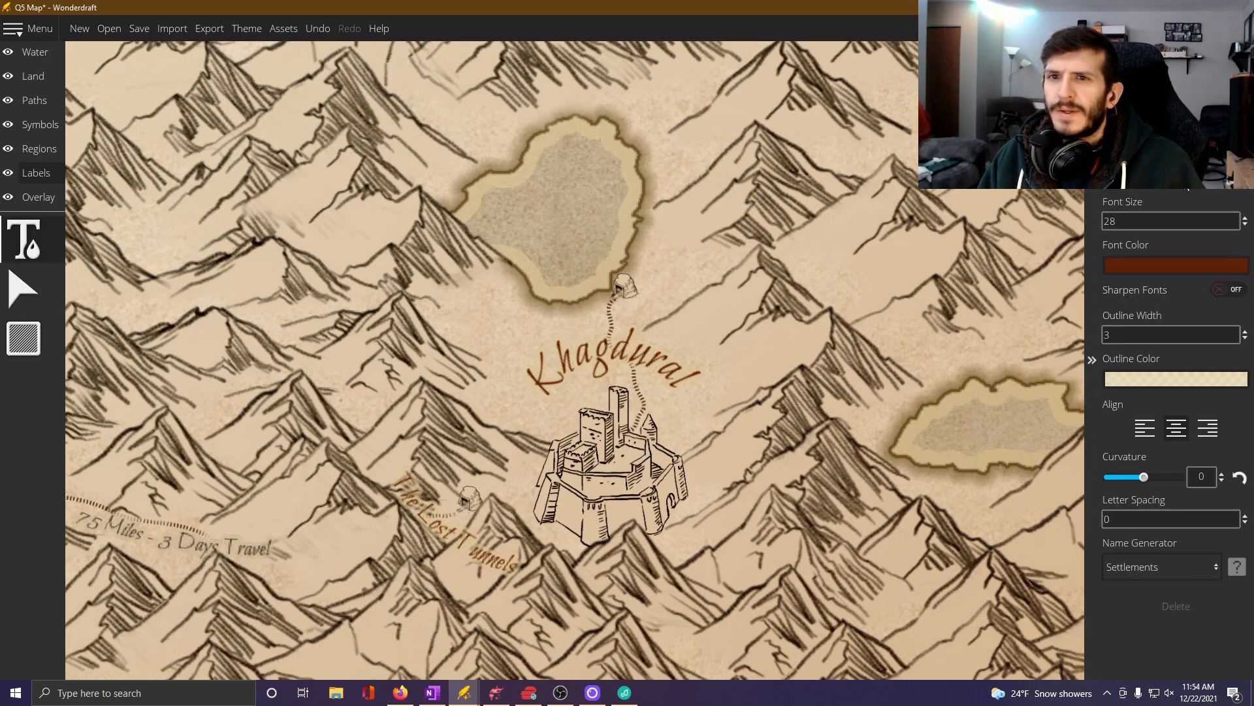
left_click(1159, 197)
left_click(1141, 236)
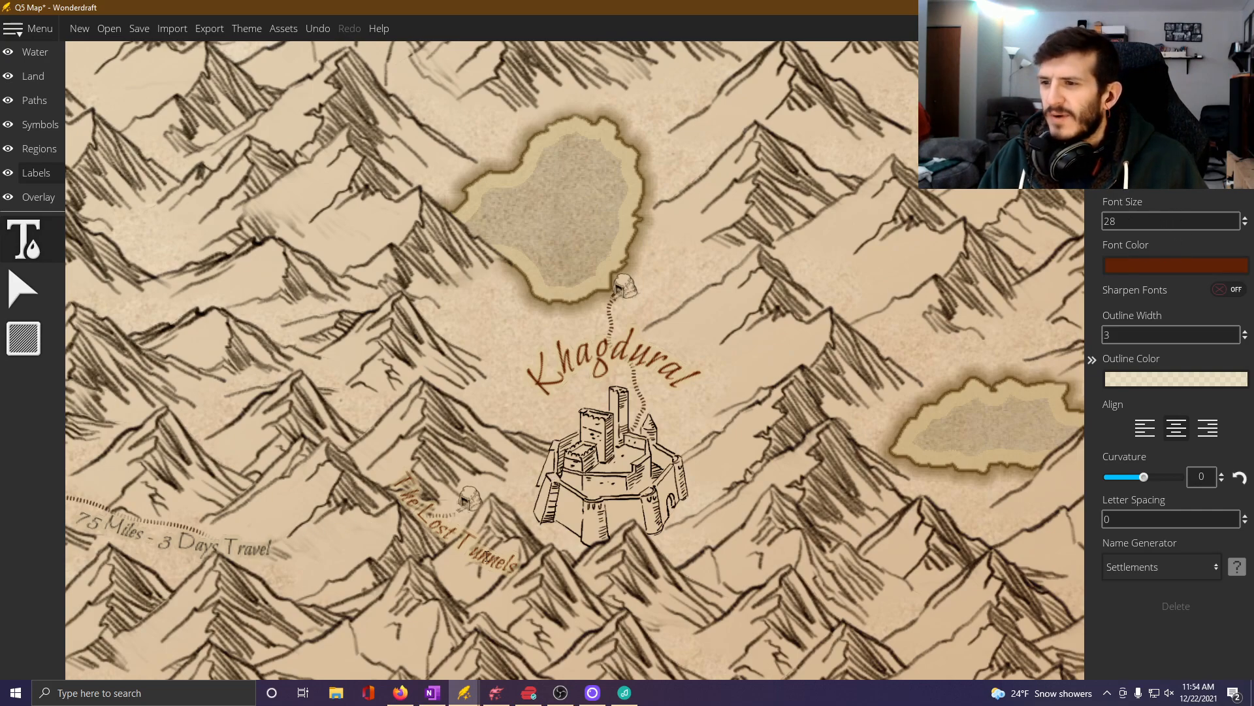
left_click_drag(1125, 222, 1058, 234)
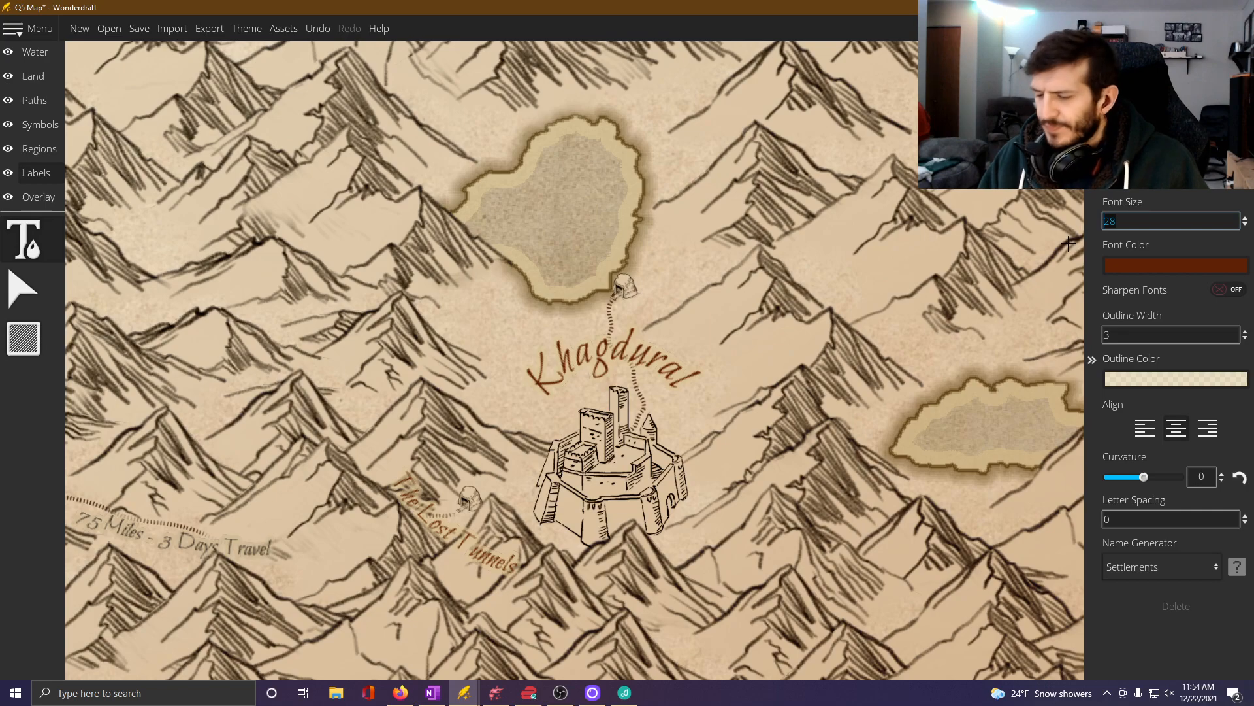
left_click(22, 288)
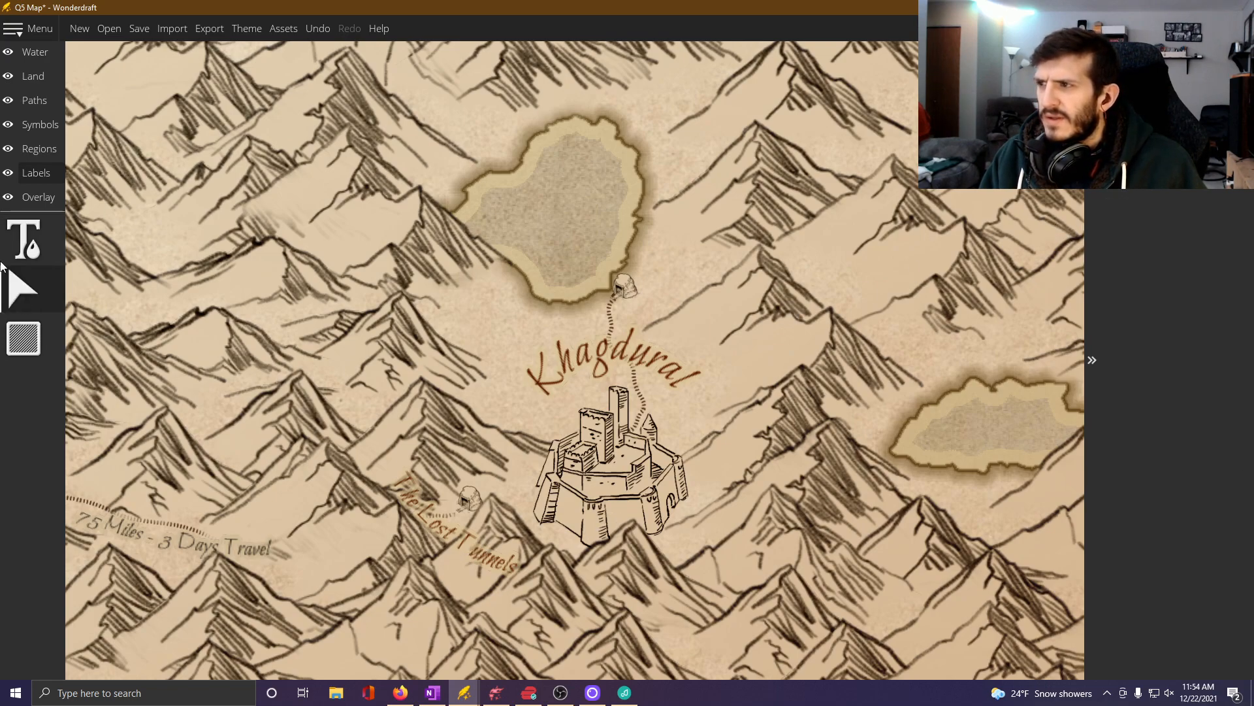
key("t")
left_click(490, 557)
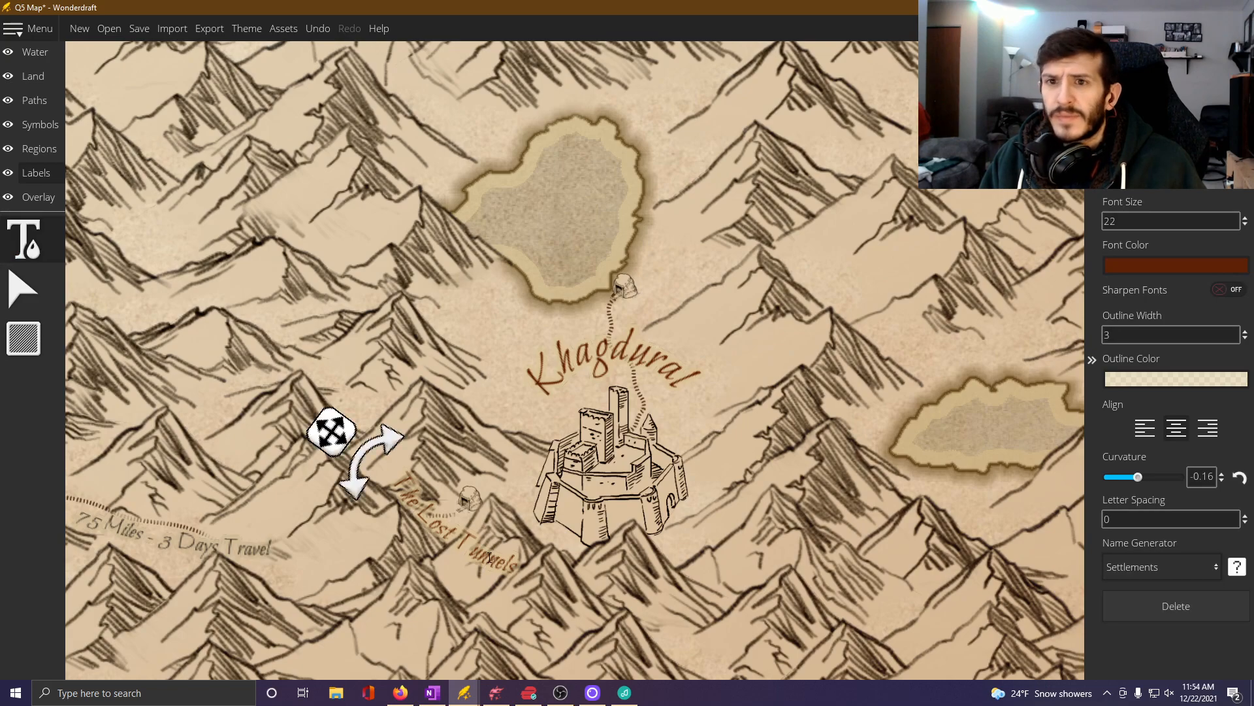
left_click(25, 242)
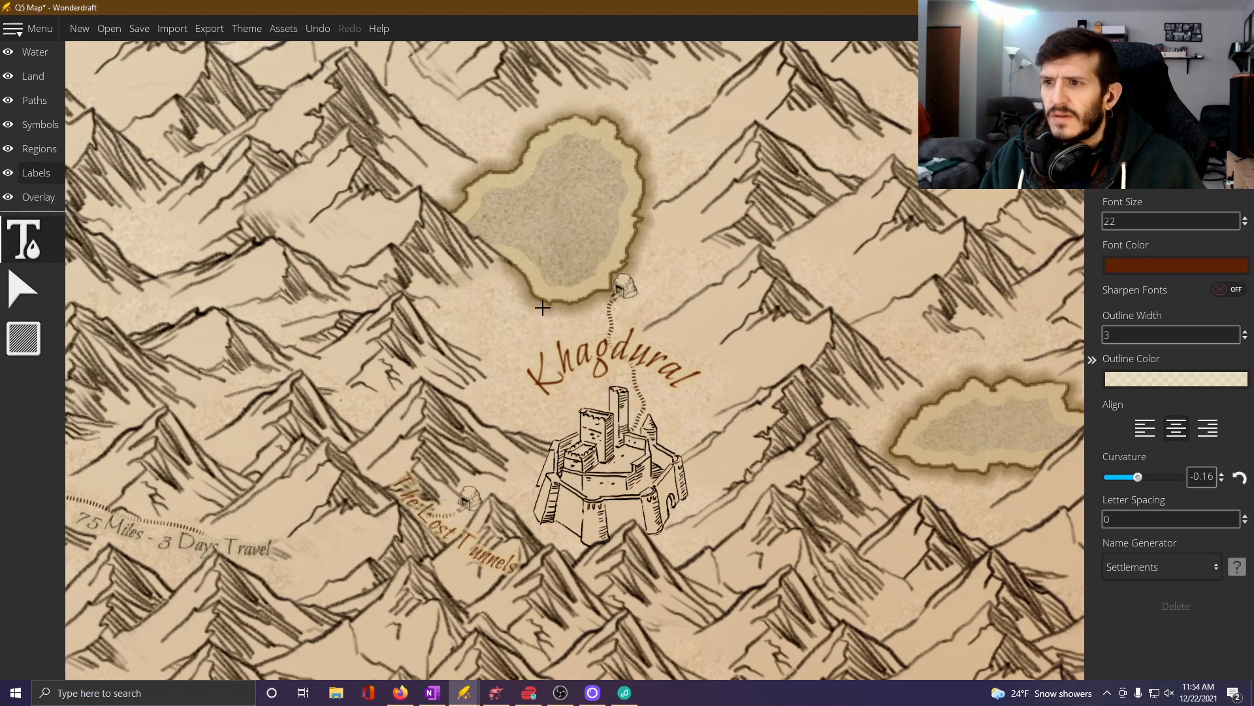
left_click(673, 277)
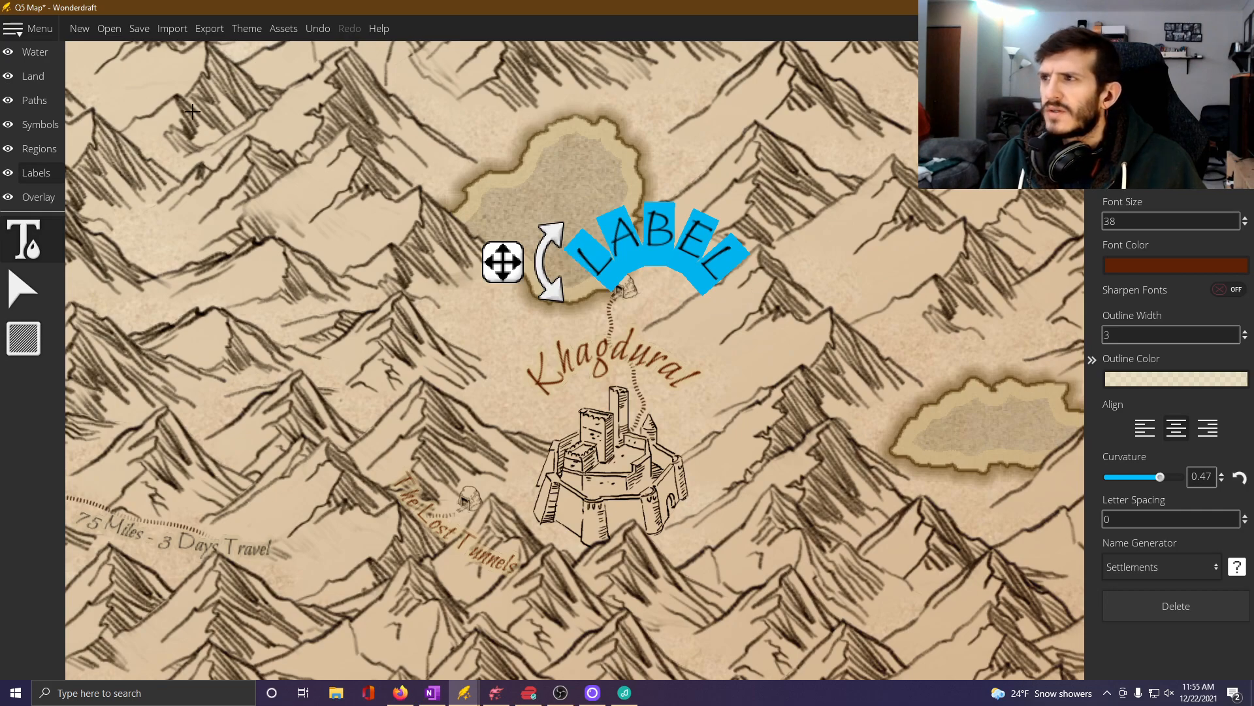
left_click(318, 28)
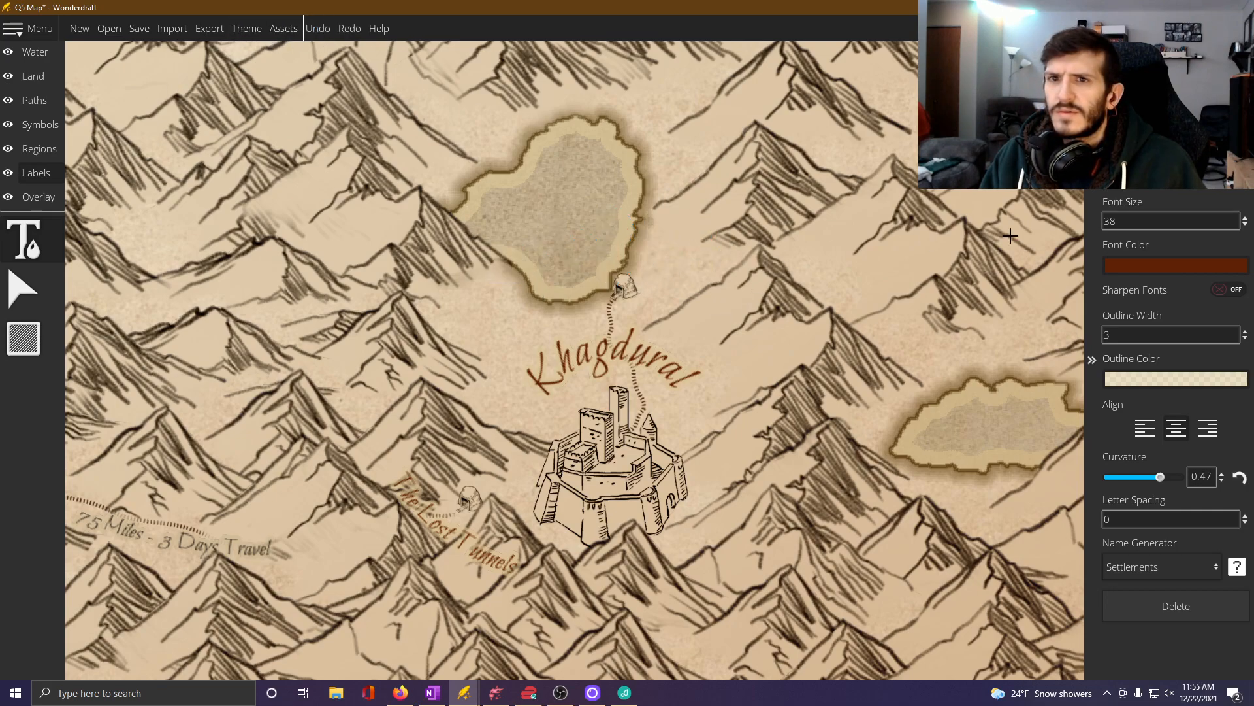
Add a "Vaults of Khagdural" label near the lakeside cave, using the text settings of The Lost Tunnels label.
left_click(541, 522)
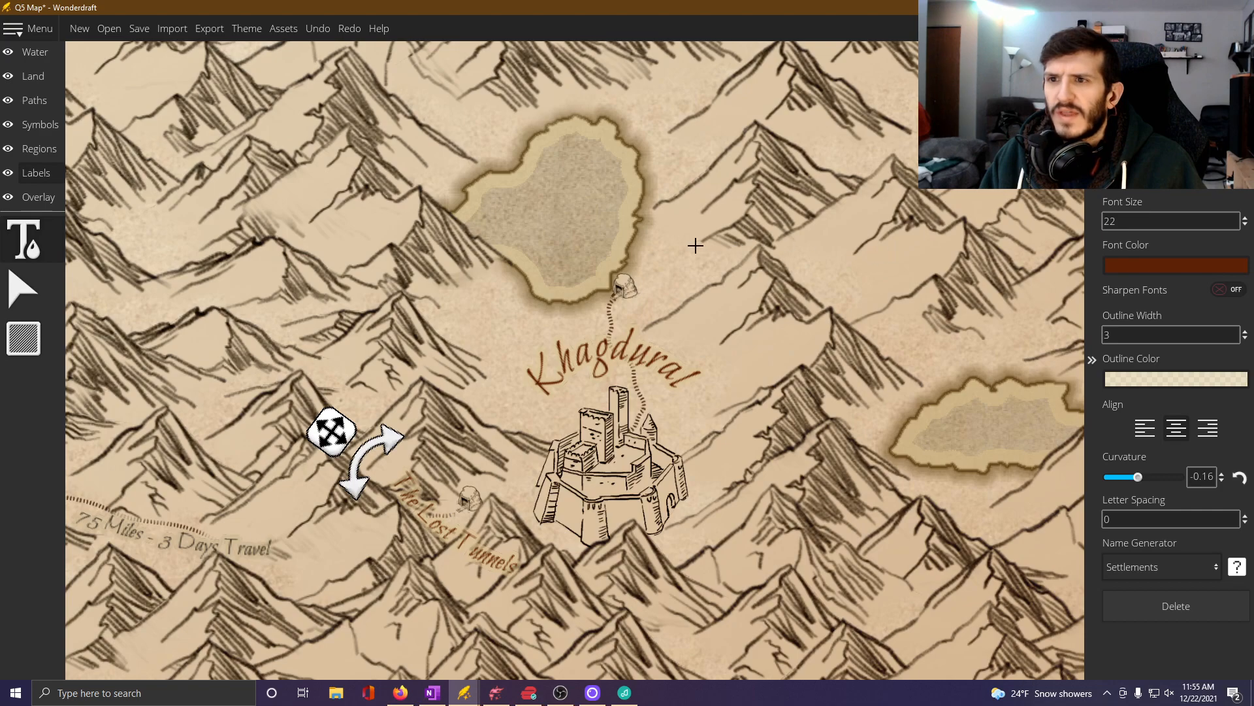
left_click(659, 243)
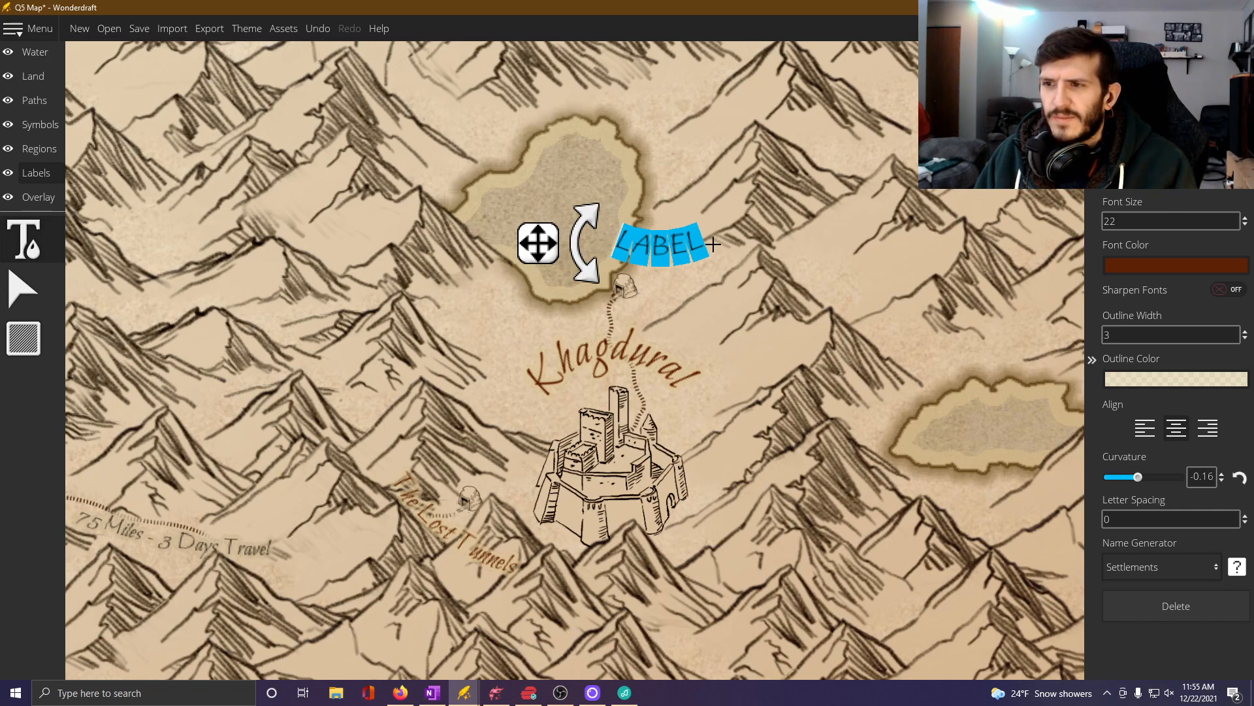
type("Vaul")
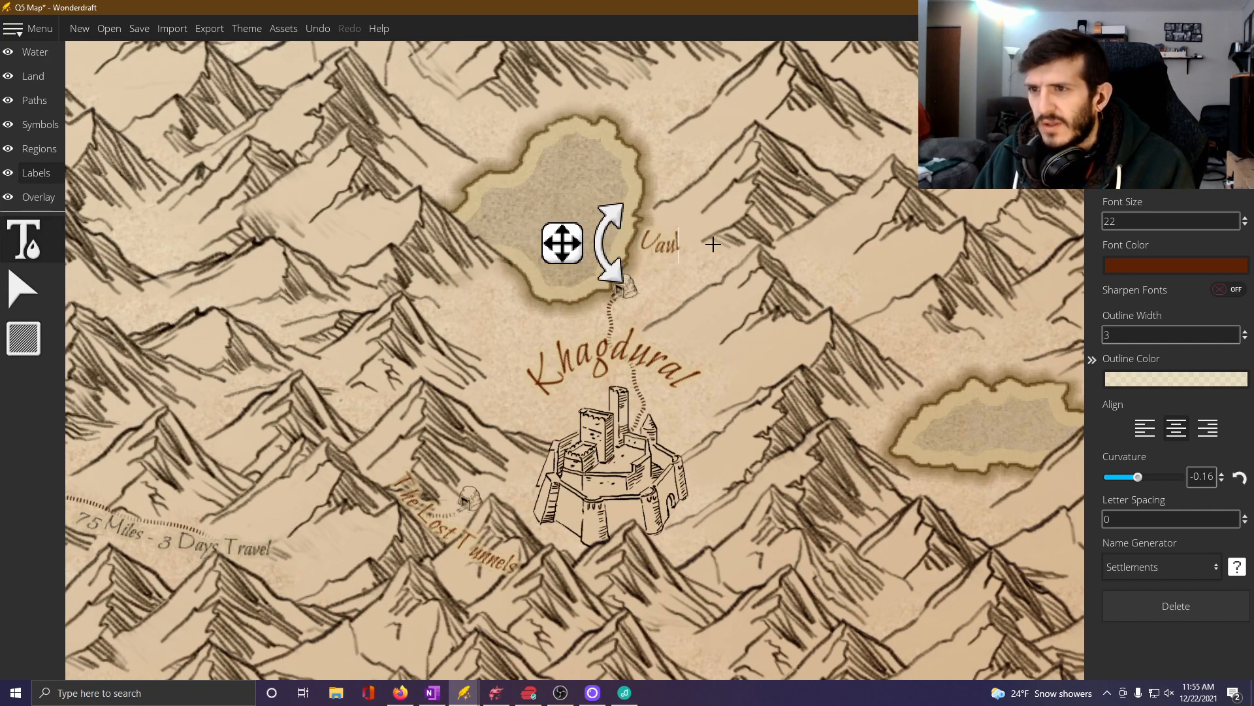
type("ts of")
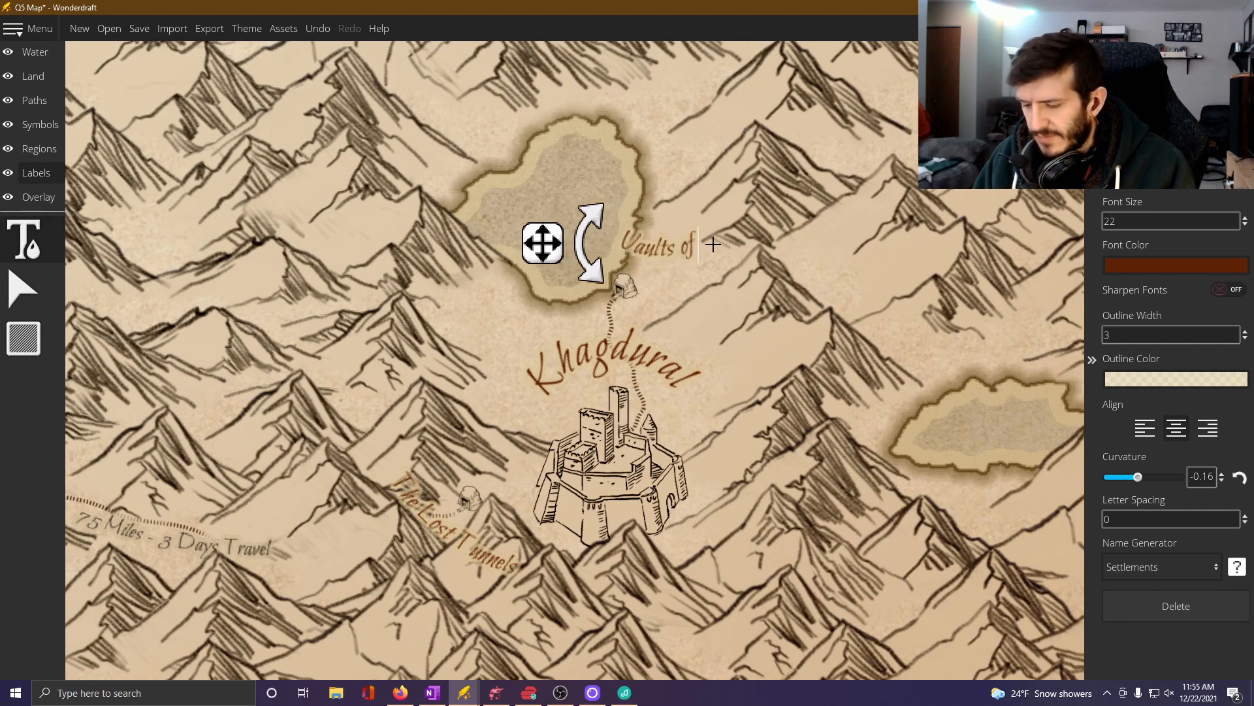
type(" Khagdural")
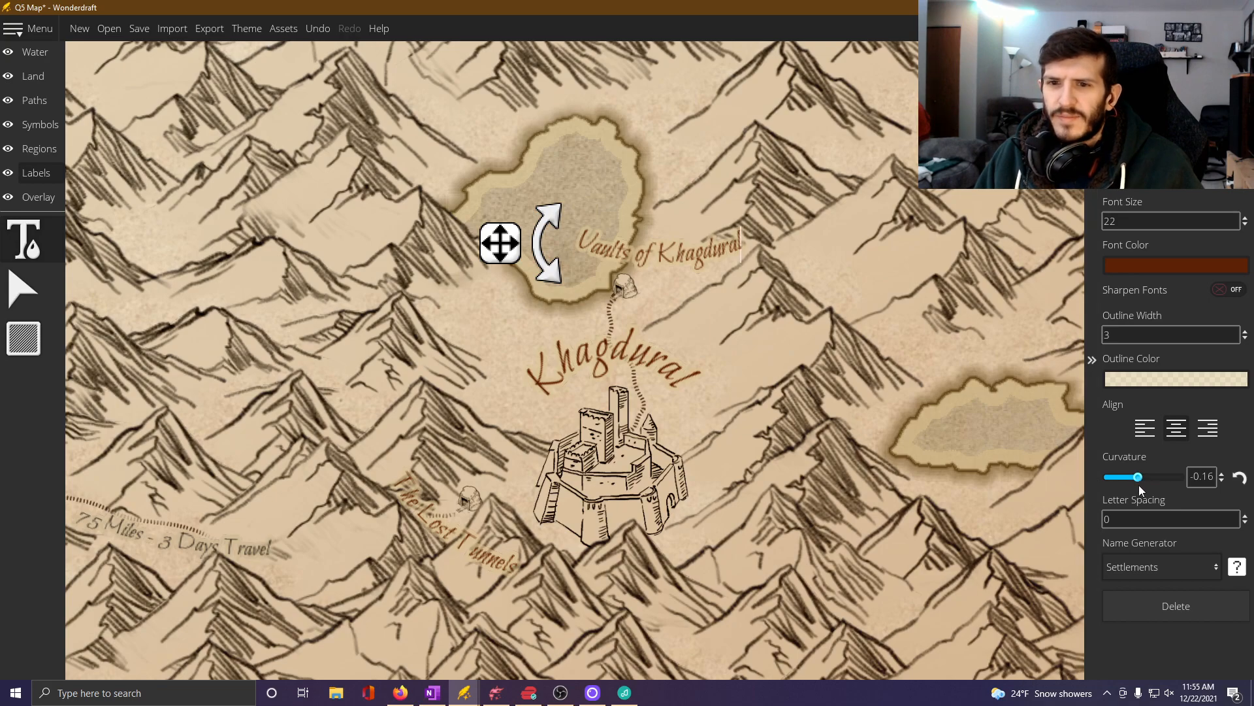
Set the Vaults of Khagdural label's curvature to 0.25 and move it directly above the cave symbol.
left_click_drag(1139, 485, 1154, 483)
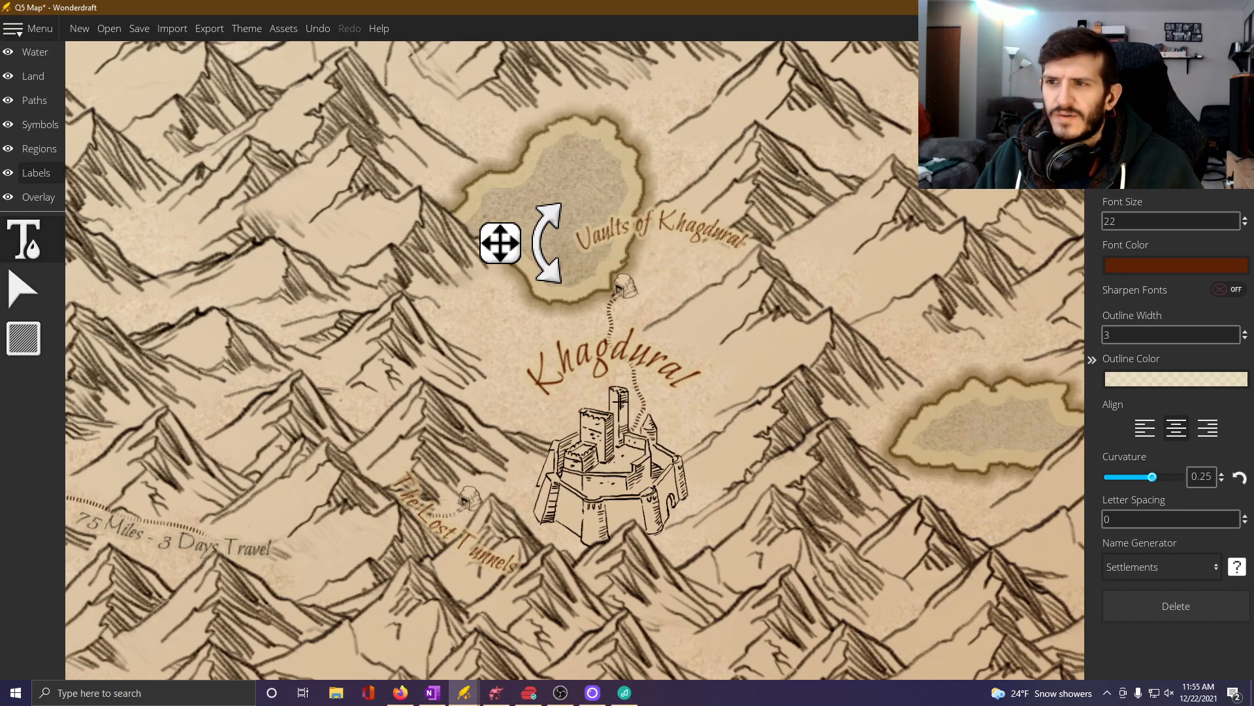
left_click_drag(549, 273, 519, 272)
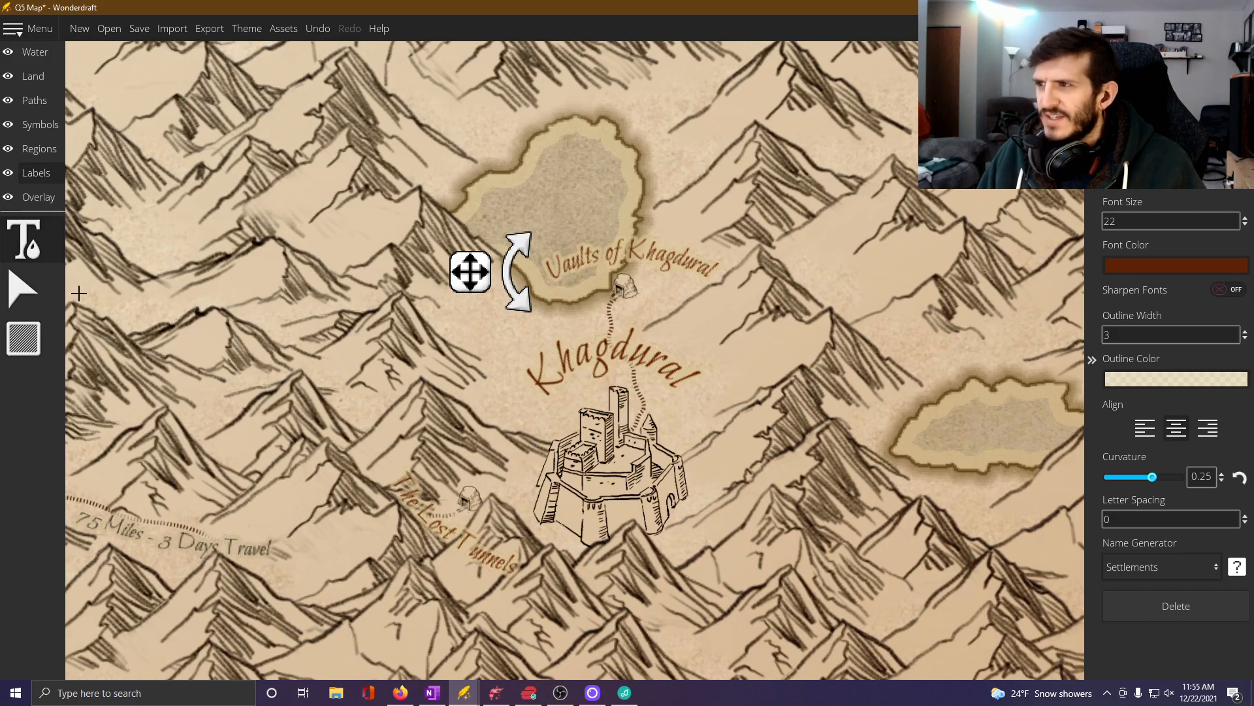
scroll(376, 346, "down", 4)
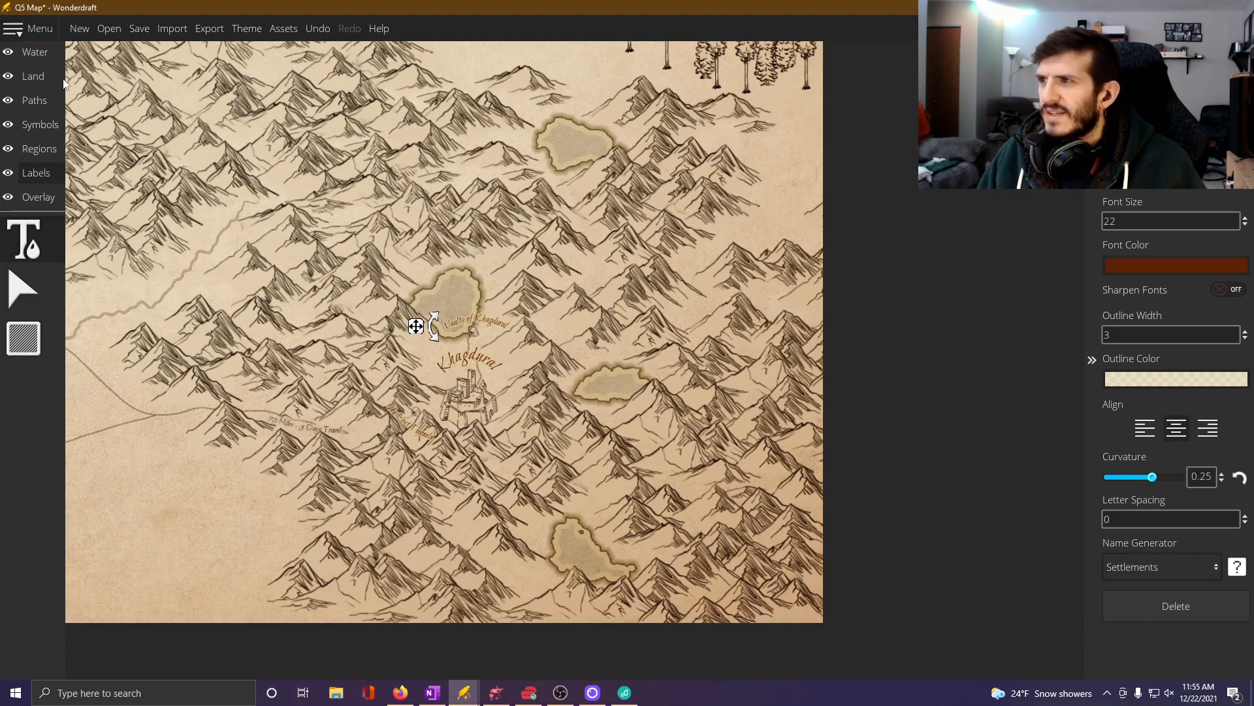
left_click(23, 288)
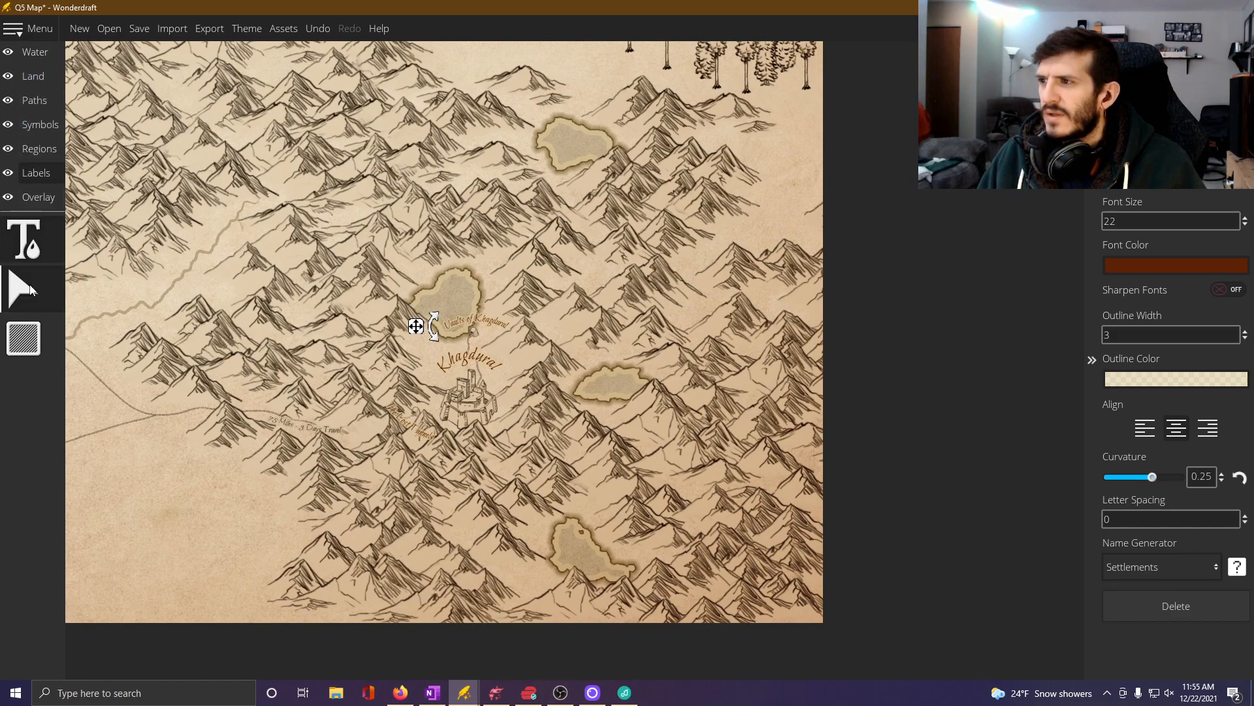
Examine the map's travel routes and distances from Khagdural west to Forward Base and Hall of Wisdom and north to Nikos Tribe.
left_click_drag(288, 385, 712, 471)
scroll(712, 472, "down", 4)
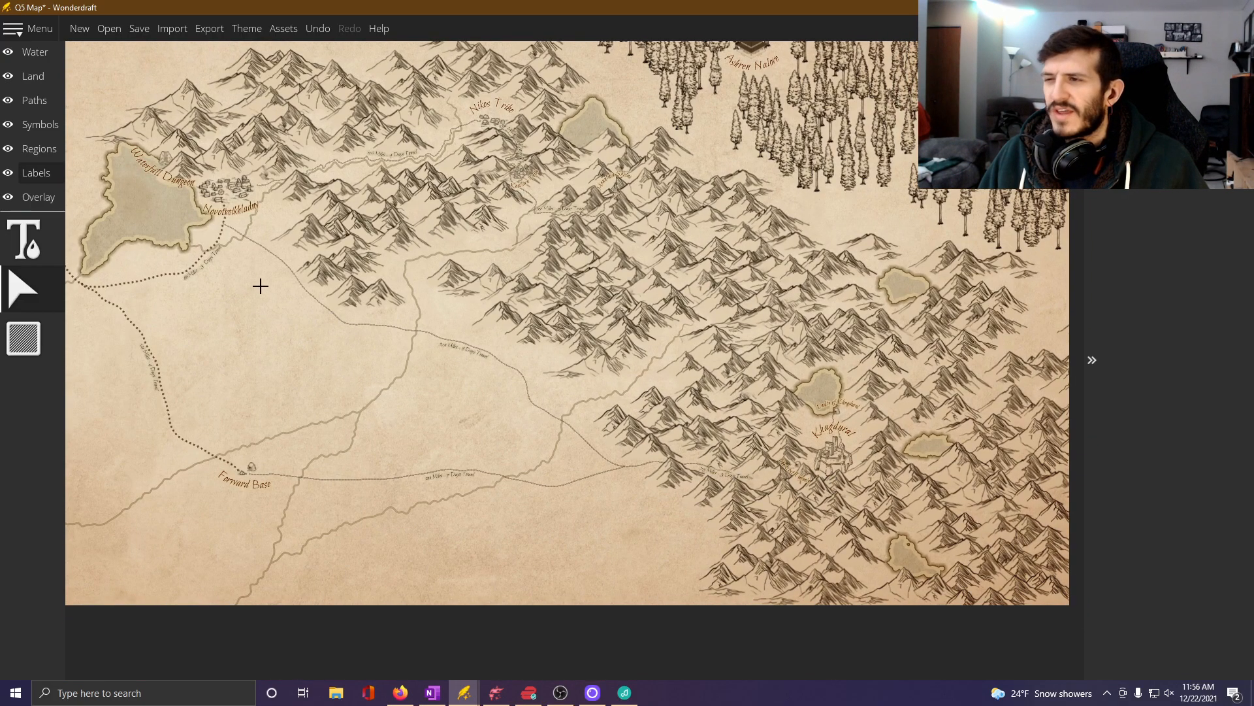
left_click_drag(261, 283, 427, 364)
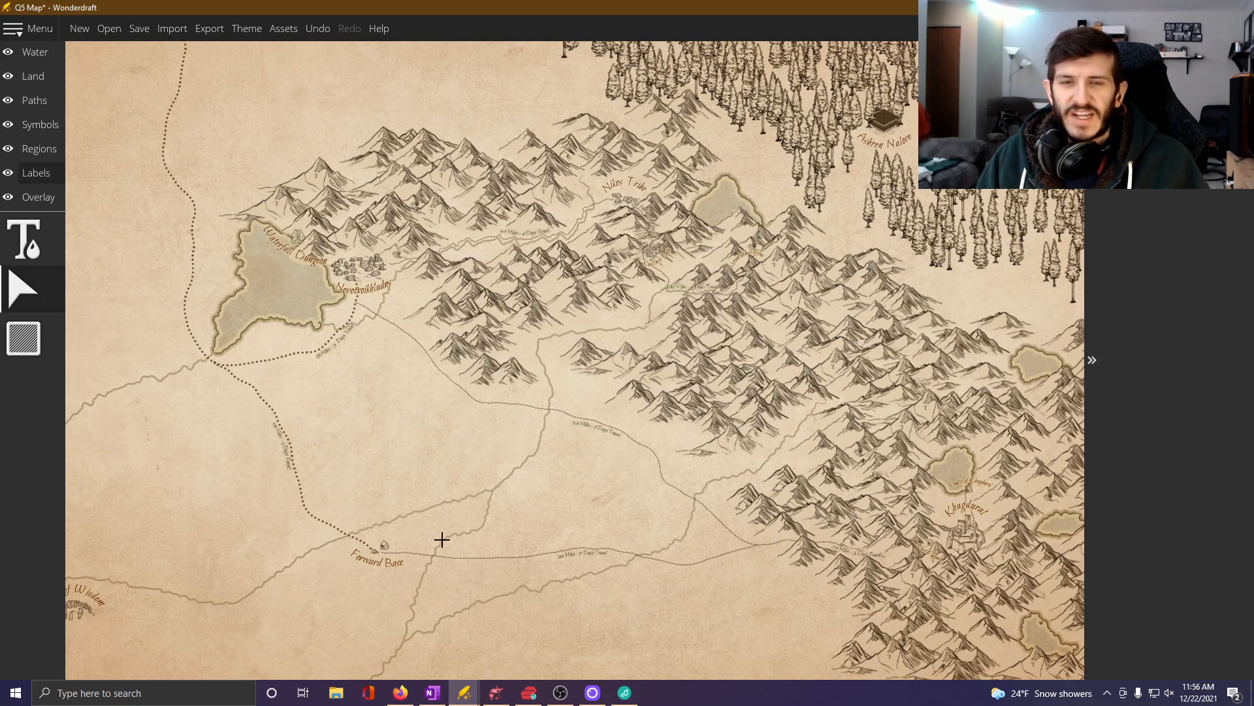
left_click_drag(460, 498, 630, 462)
scroll(657, 463, "down", 2)
scroll(640, 465, "up", 2)
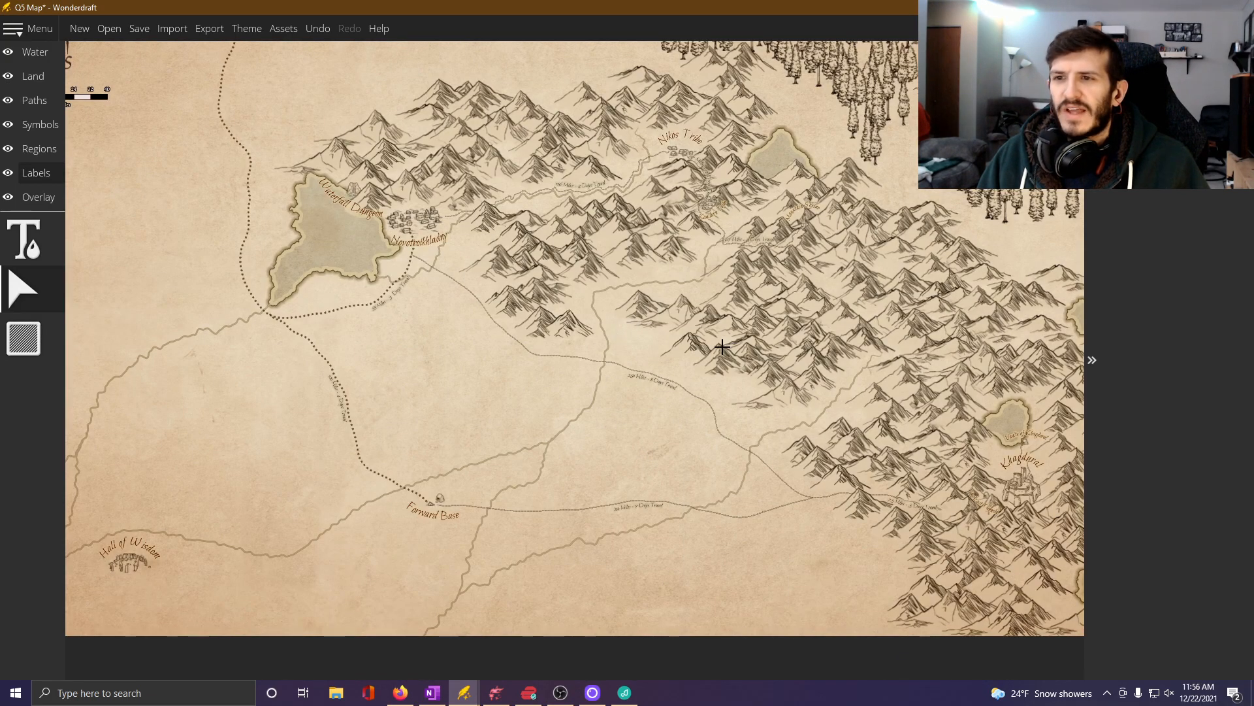
left_click_drag(722, 347, 536, 358)
left_click_drag(632, 473, 523, 421)
scroll(715, 528, "up", 4)
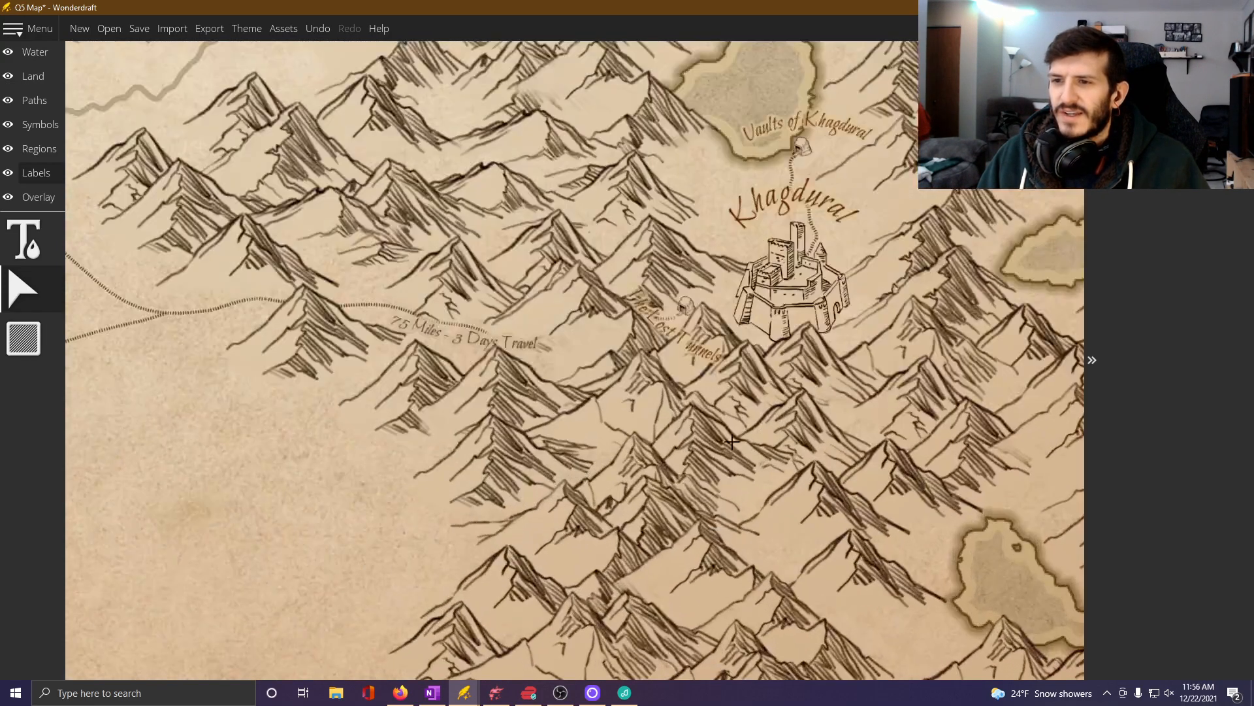
left_click_drag(733, 402, 713, 500)
scroll(392, 353, "down", 4)
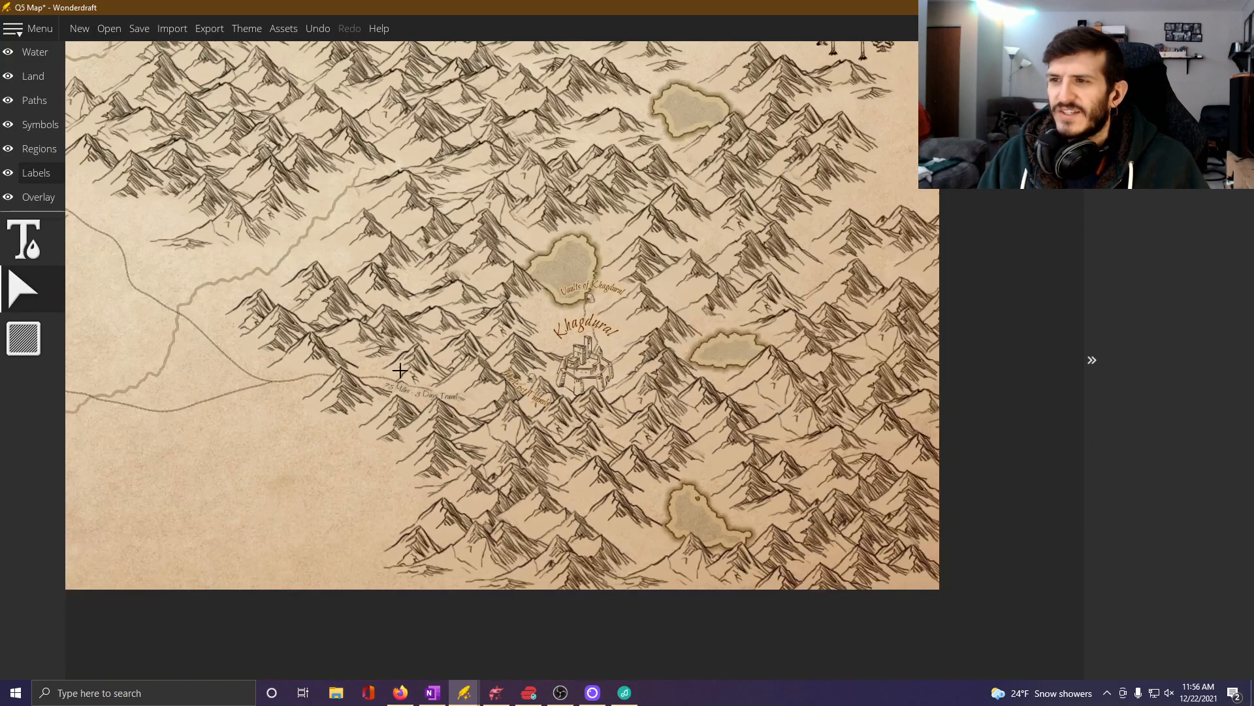
left_click_drag(168, 319, 450, 487)
left_click_drag(331, 468, 619, 601)
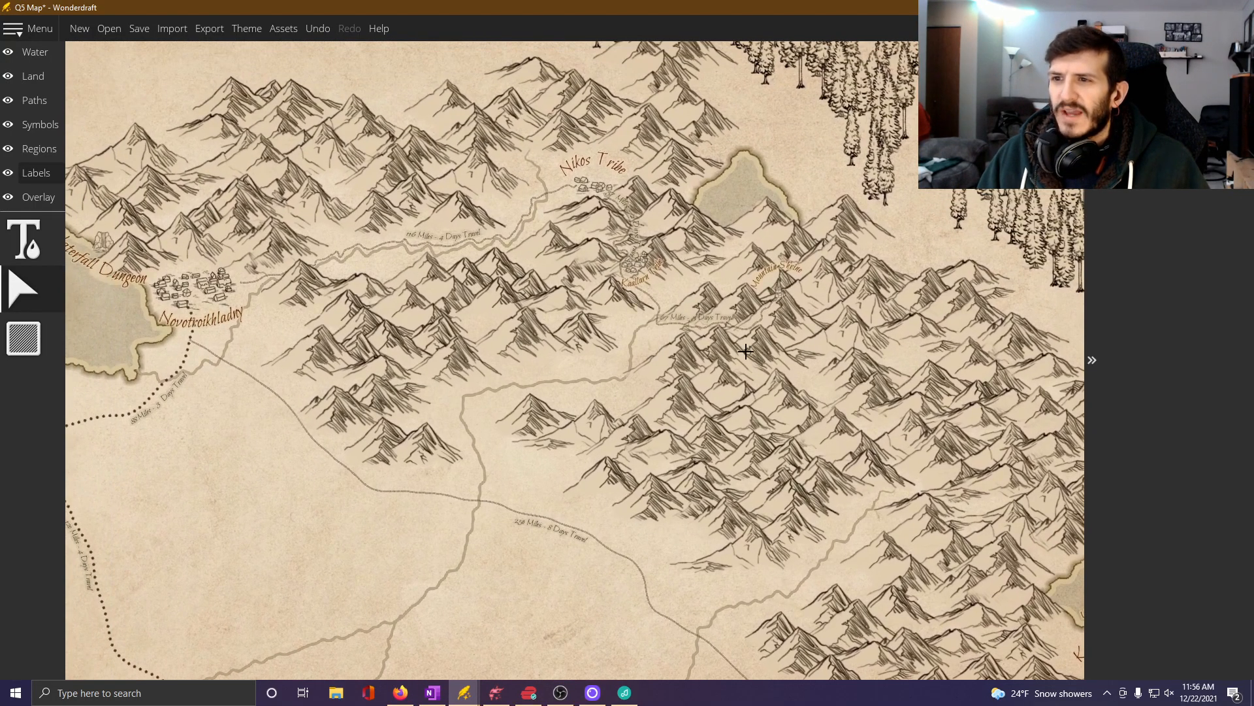
Examine the Q5 Map's travel routes linking Novotroikhladny, Forward Base and Khagdural.
left_click_drag(658, 532, 557, 375)
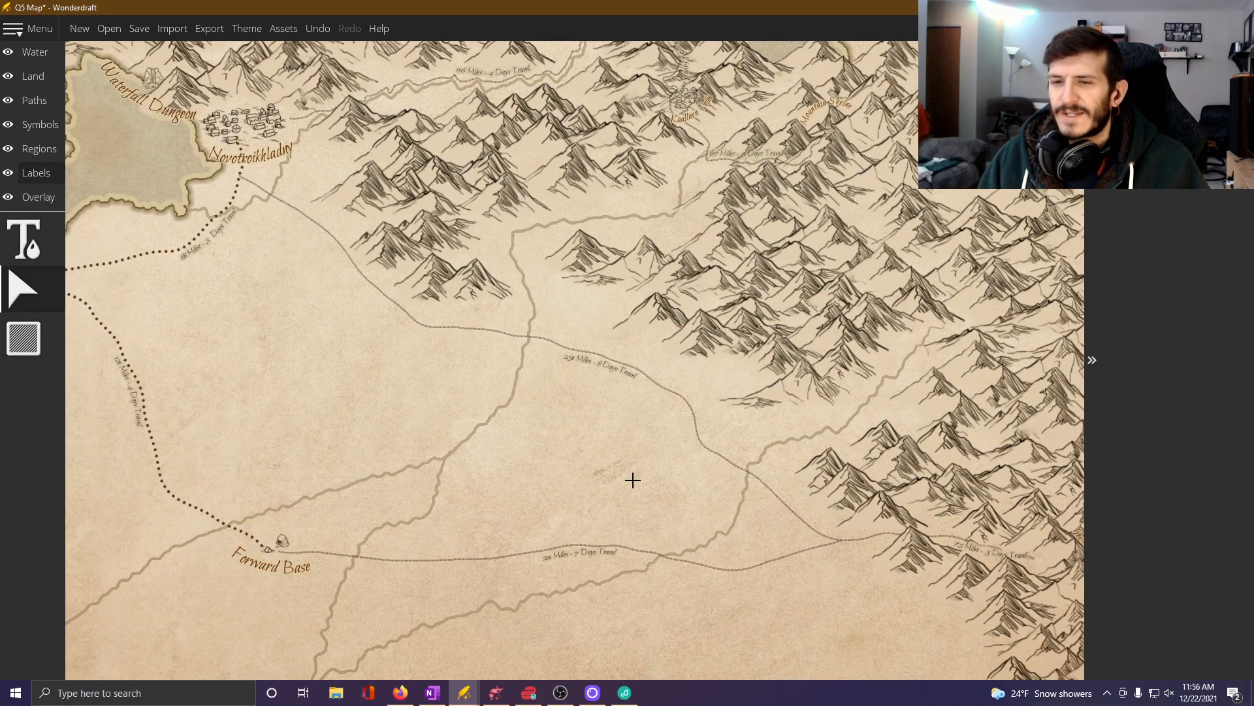
scroll(660, 433, "down", 2)
left_click_drag(683, 460, 514, 439)
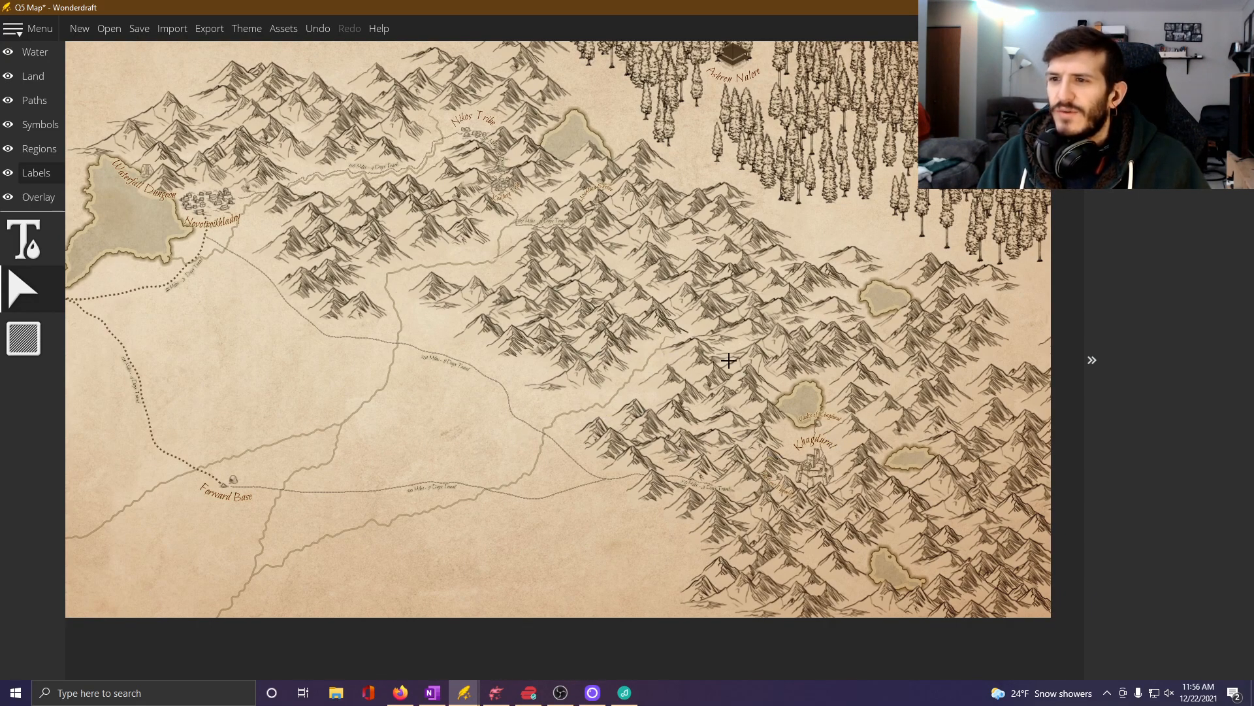
left_click_drag(729, 361, 655, 420)
scroll(711, 453, "down", 3)
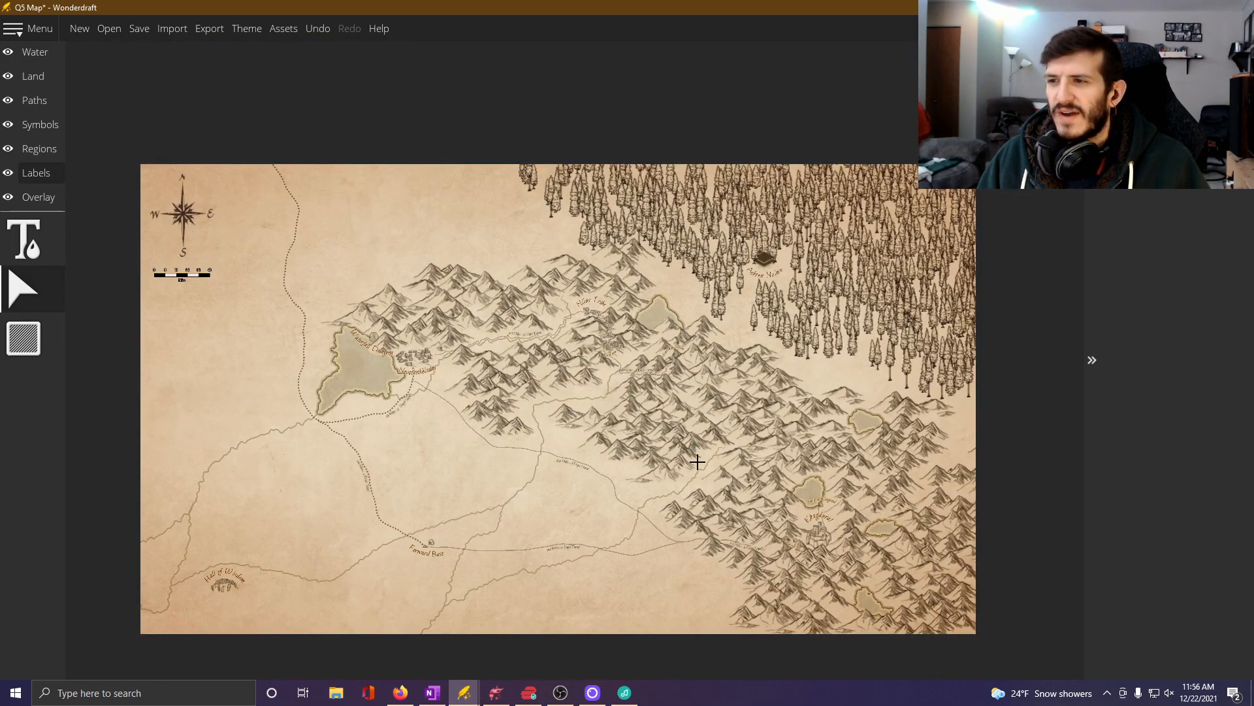
scroll(697, 462, "up", 3)
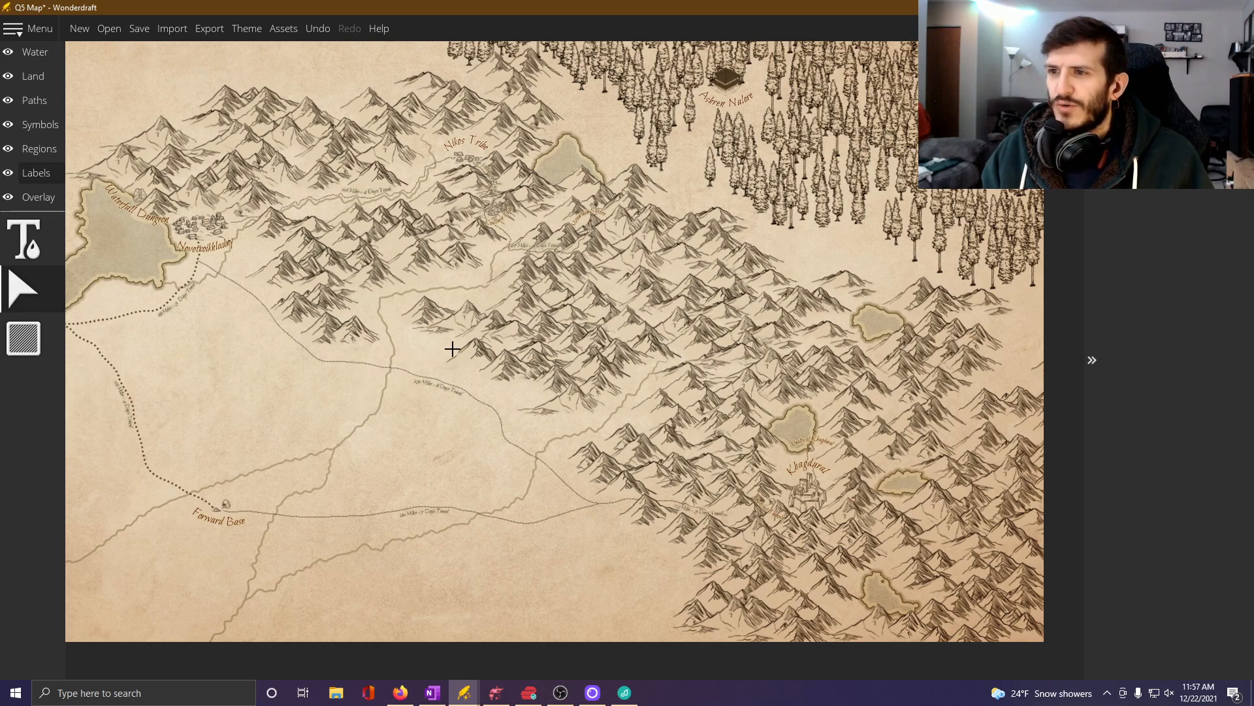
scroll(533, 374, "down", 5)
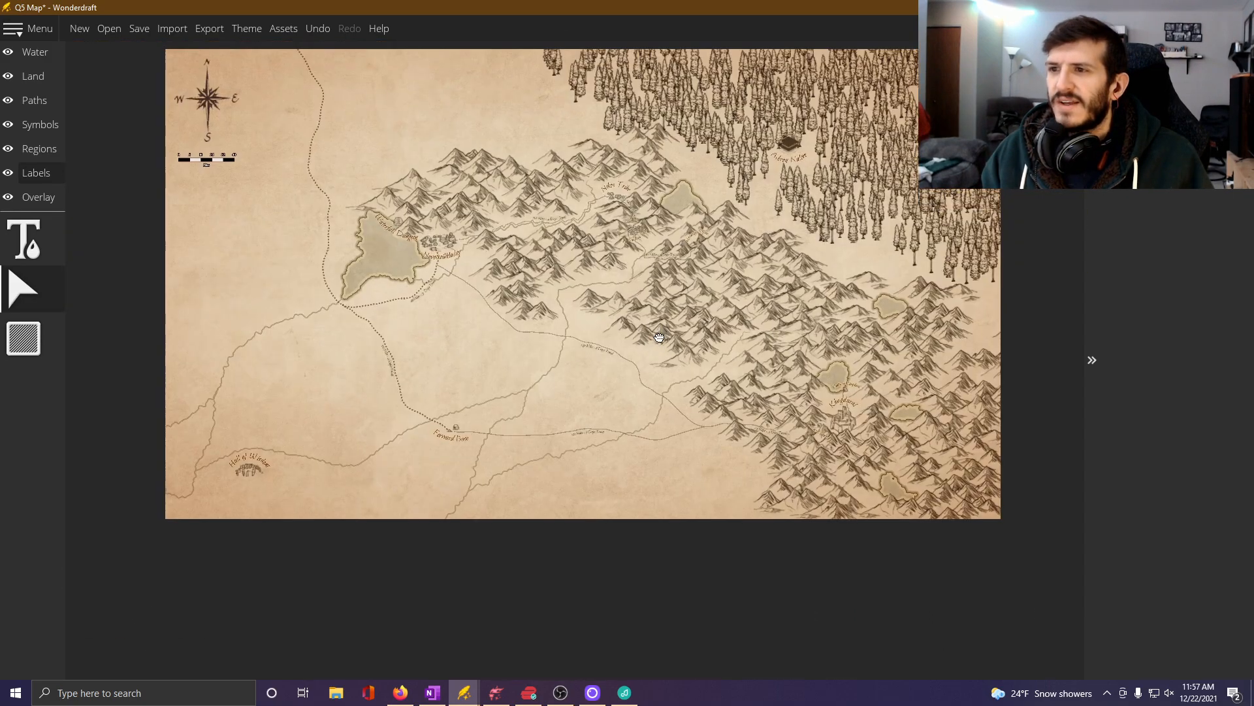
scroll(485, 318, "up", 4)
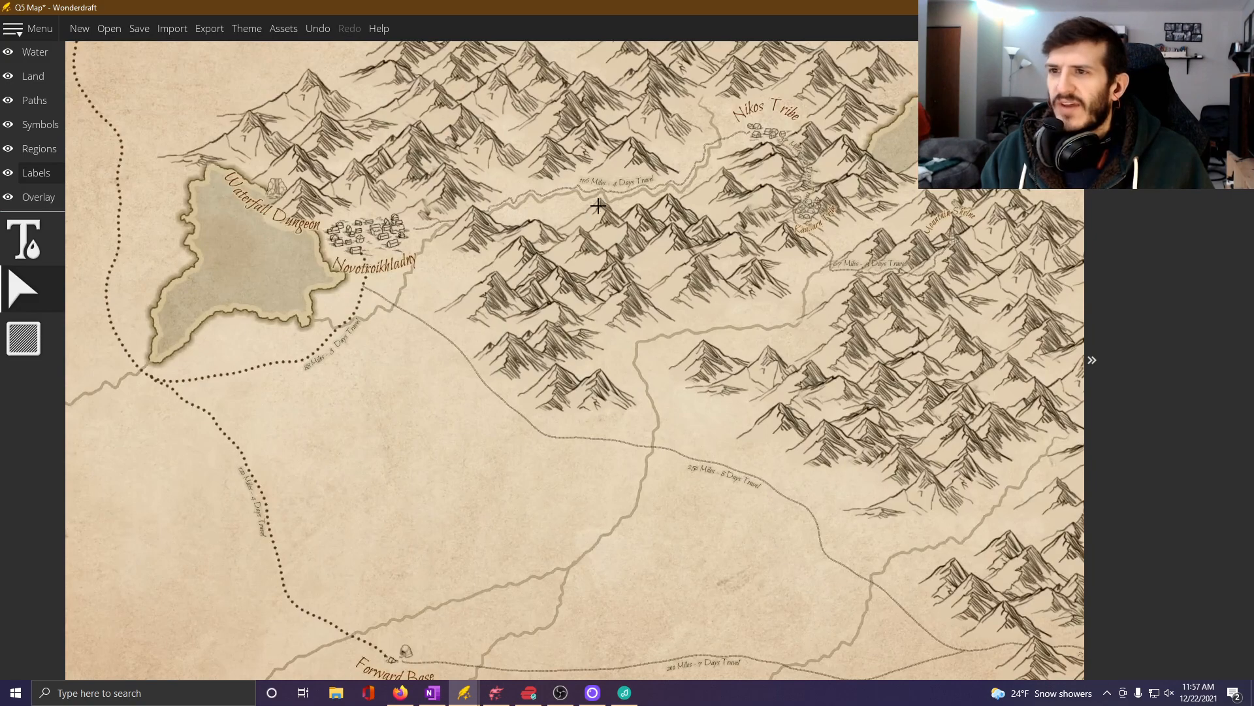
Examine the mountain range on the Q5 Map from Nikos Tribe southeast to Khagdural.
left_click_drag(753, 186, 557, 277)
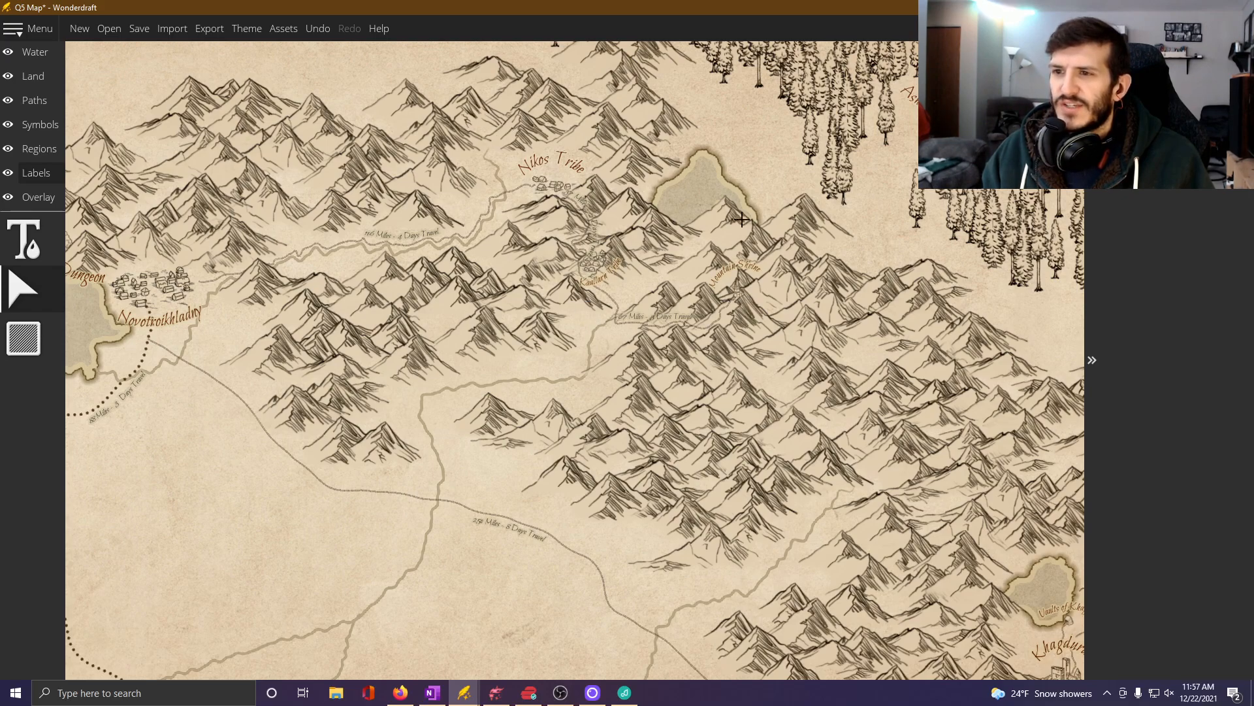
left_click_drag(666, 514, 730, 527)
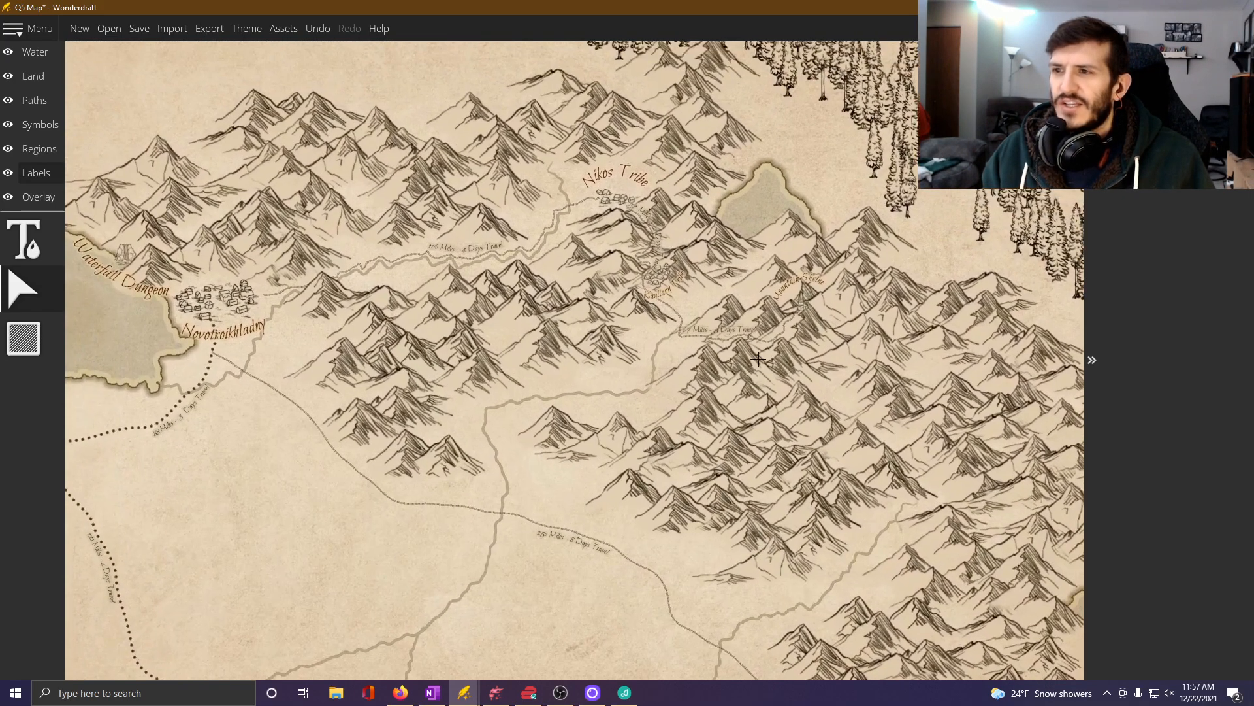
scroll(695, 488, "down", 1)
left_click_drag(694, 488, 697, 418)
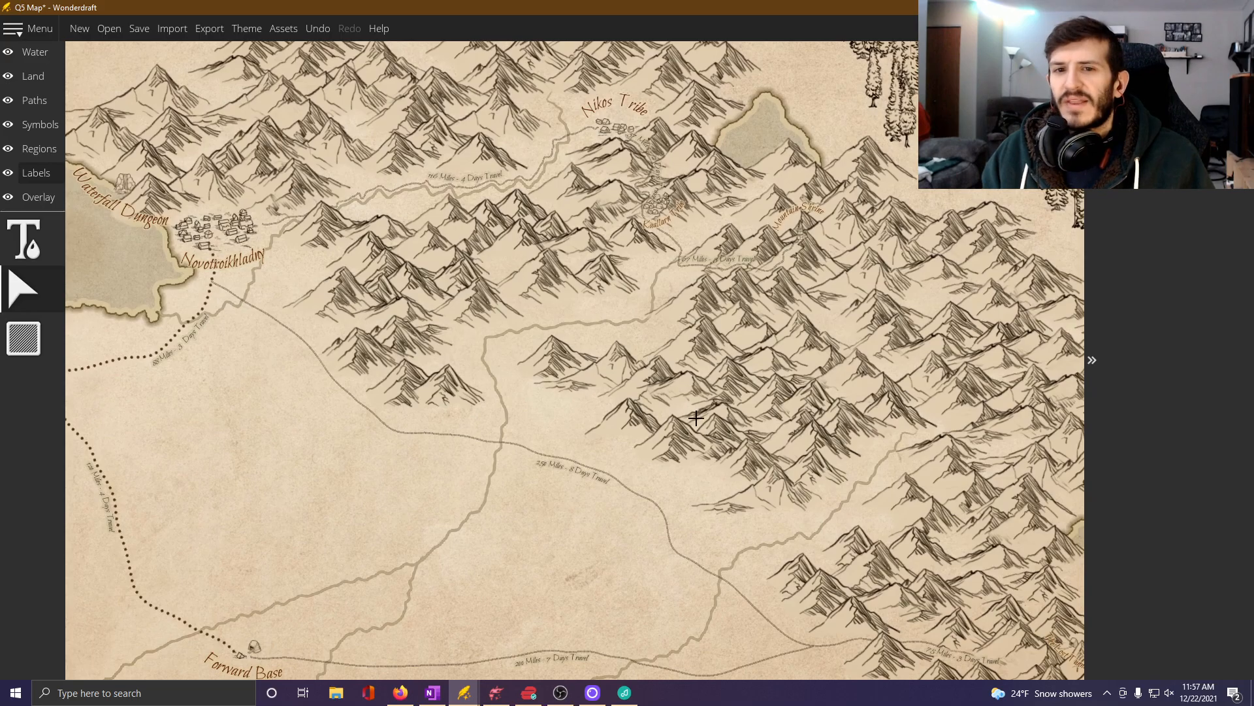
scroll(696, 417, "down", 1)
scroll(696, 417, "down", 1)
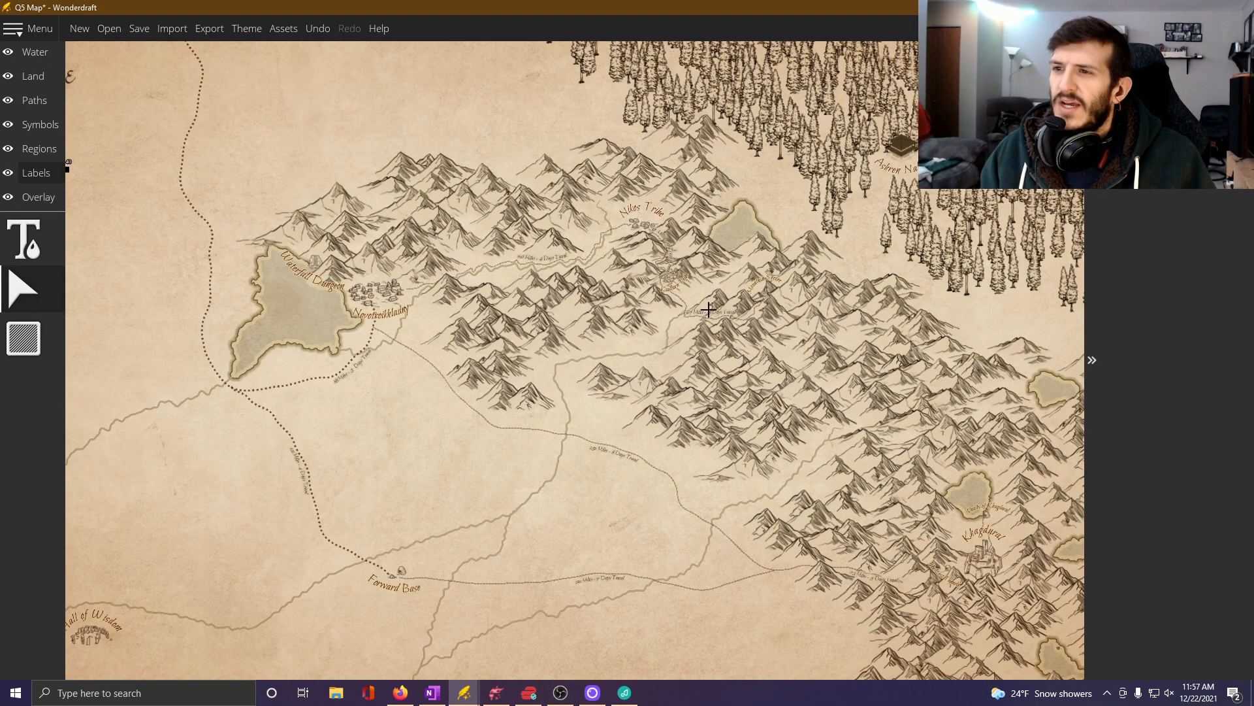
left_click_drag(809, 420, 749, 385)
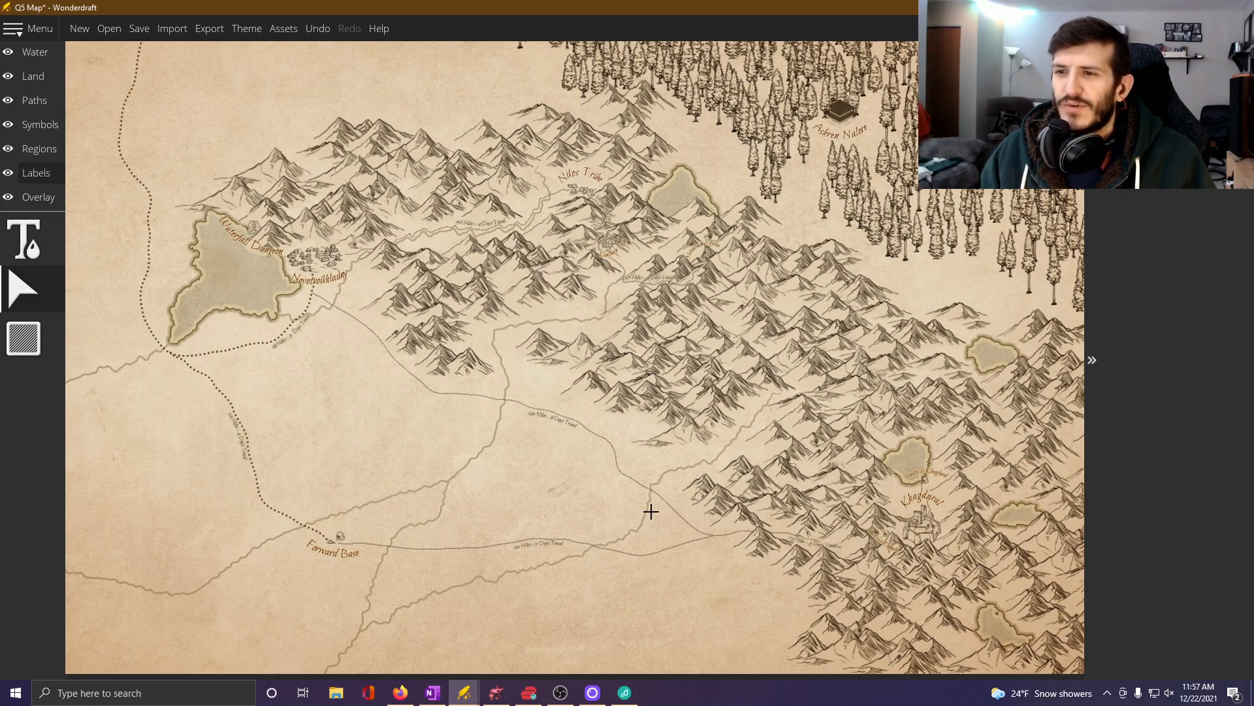
scroll(651, 511, "down", 1)
scroll(568, 297, "up", 1)
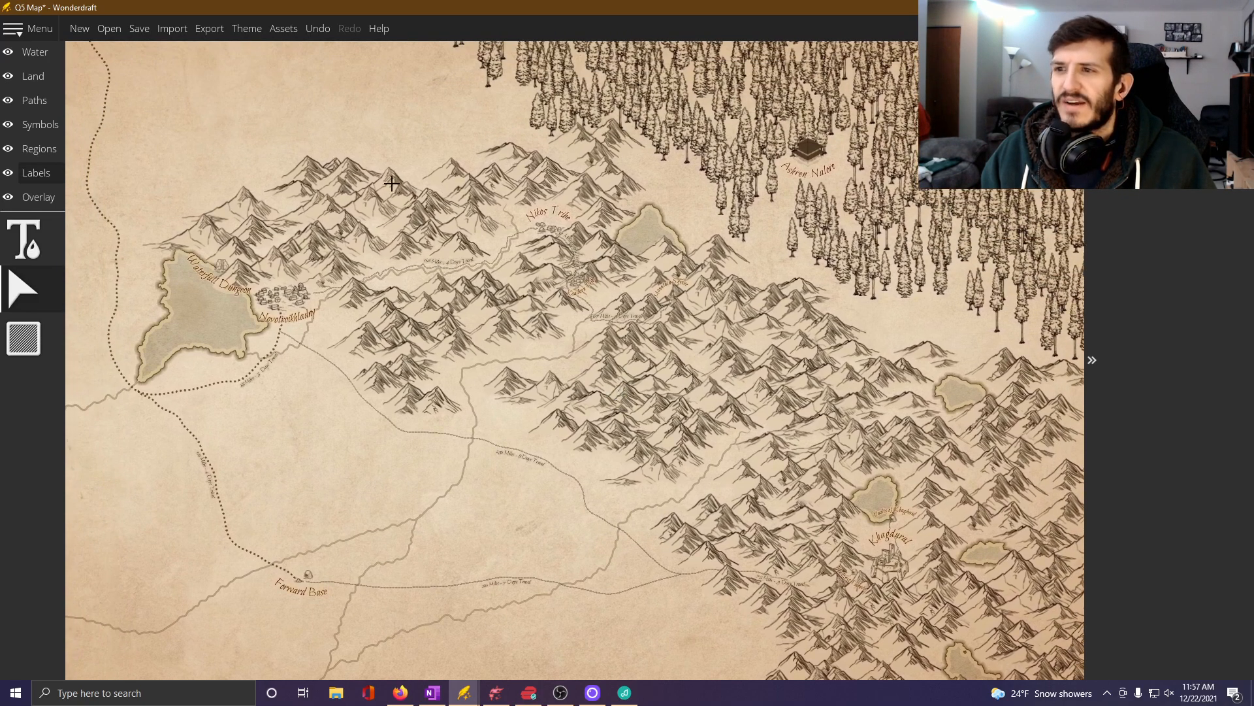
Inspect the Khagdural area and compare its location with Forward Base, Waterfall Dungeon and Ashren Nalore across the regional map.
left_click_drag(721, 442, 419, 211)
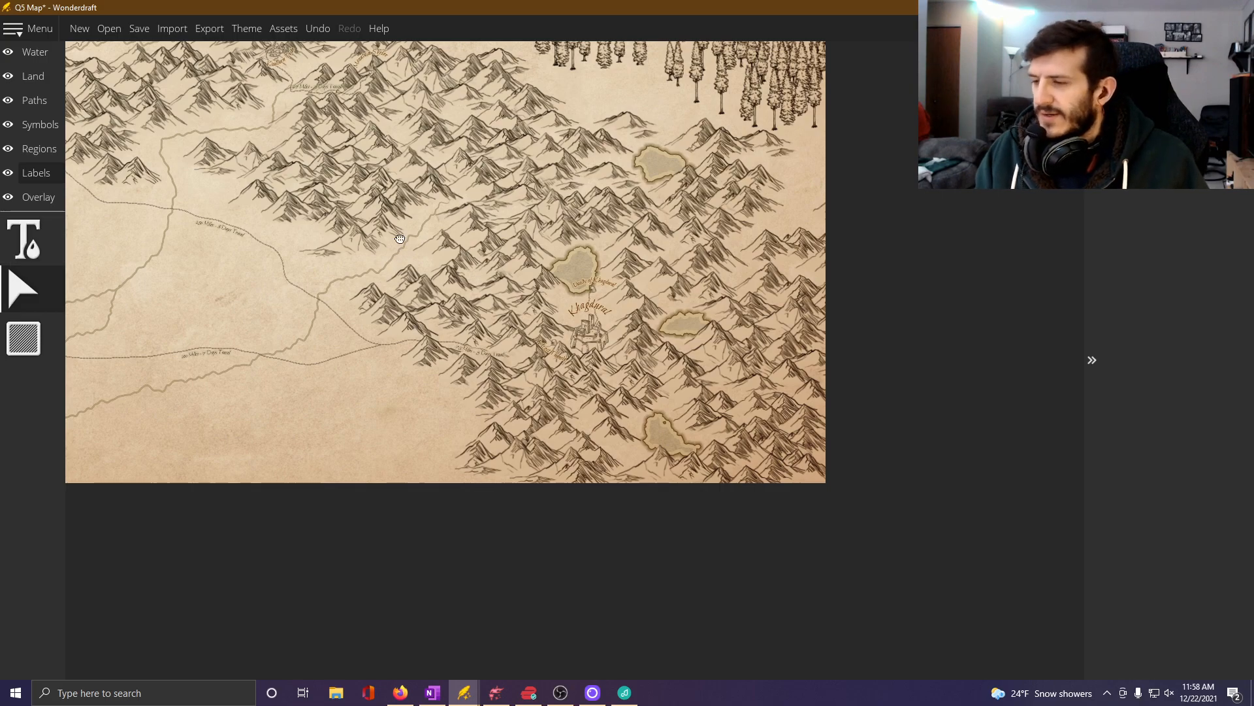
left_click_drag(400, 238, 655, 418)
scroll(655, 421, "down", 4)
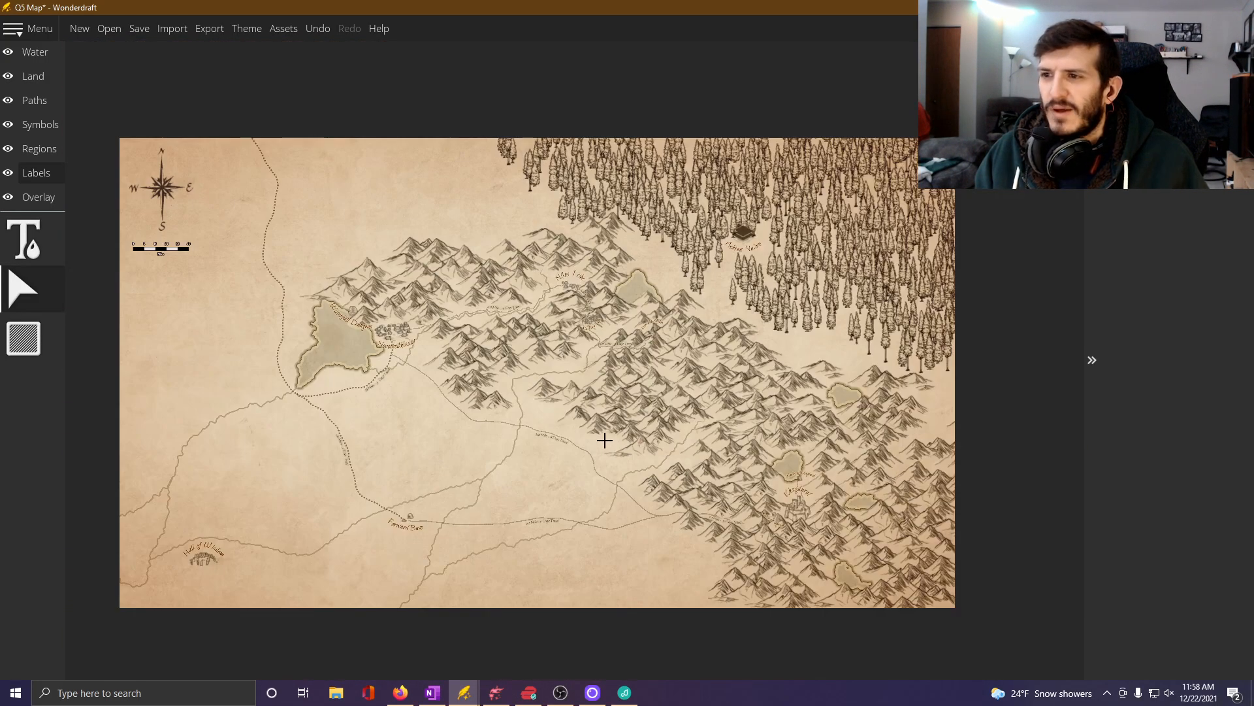
left_click_drag(501, 406, 565, 407)
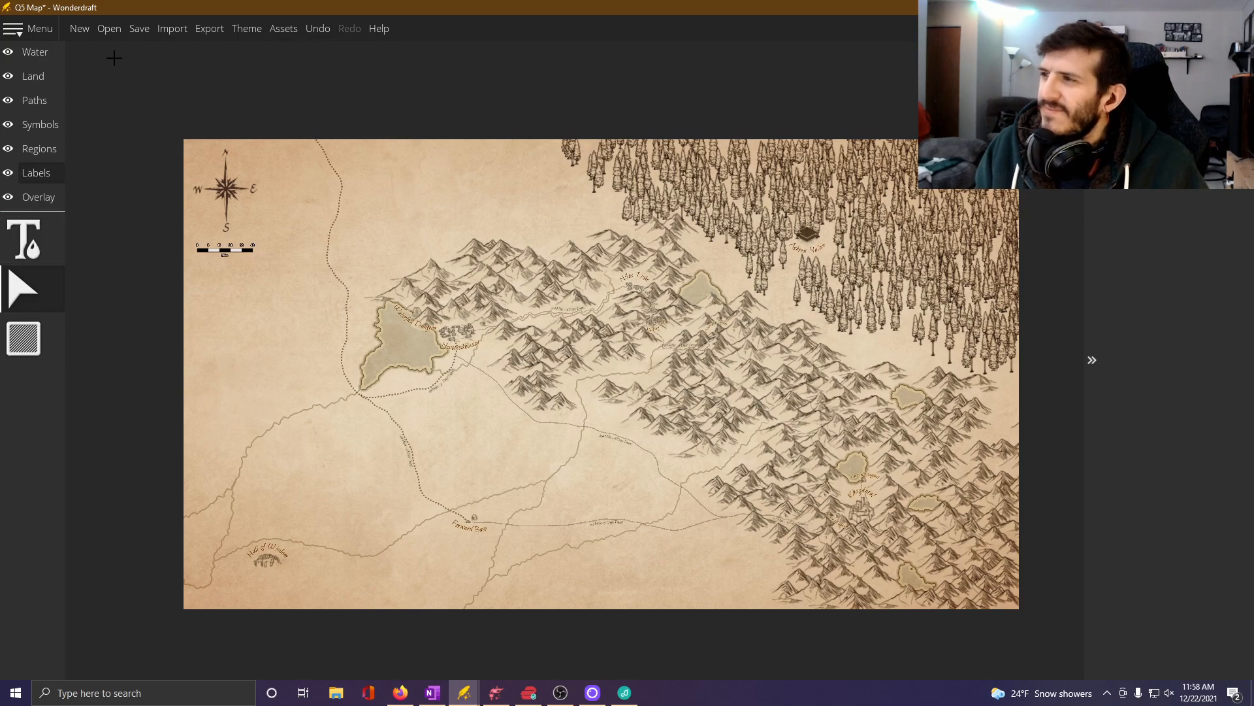
scroll(720, 280, "up", 2)
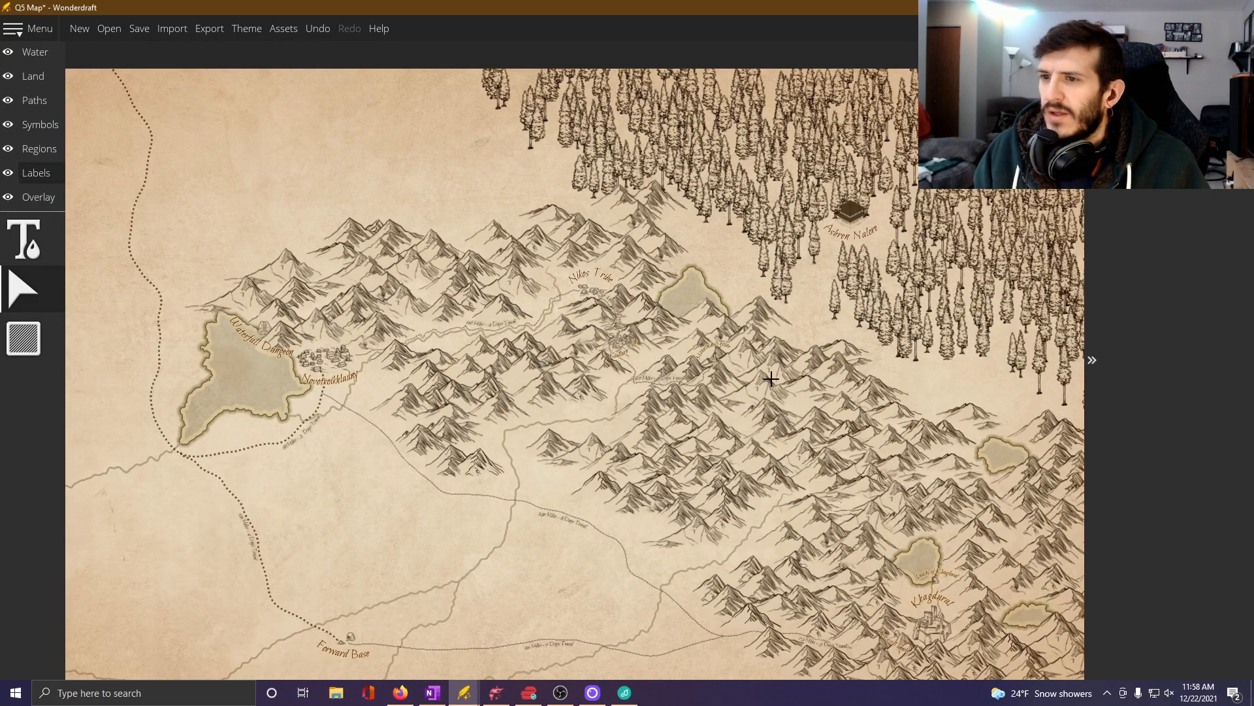
scroll(751, 392, "up", 2)
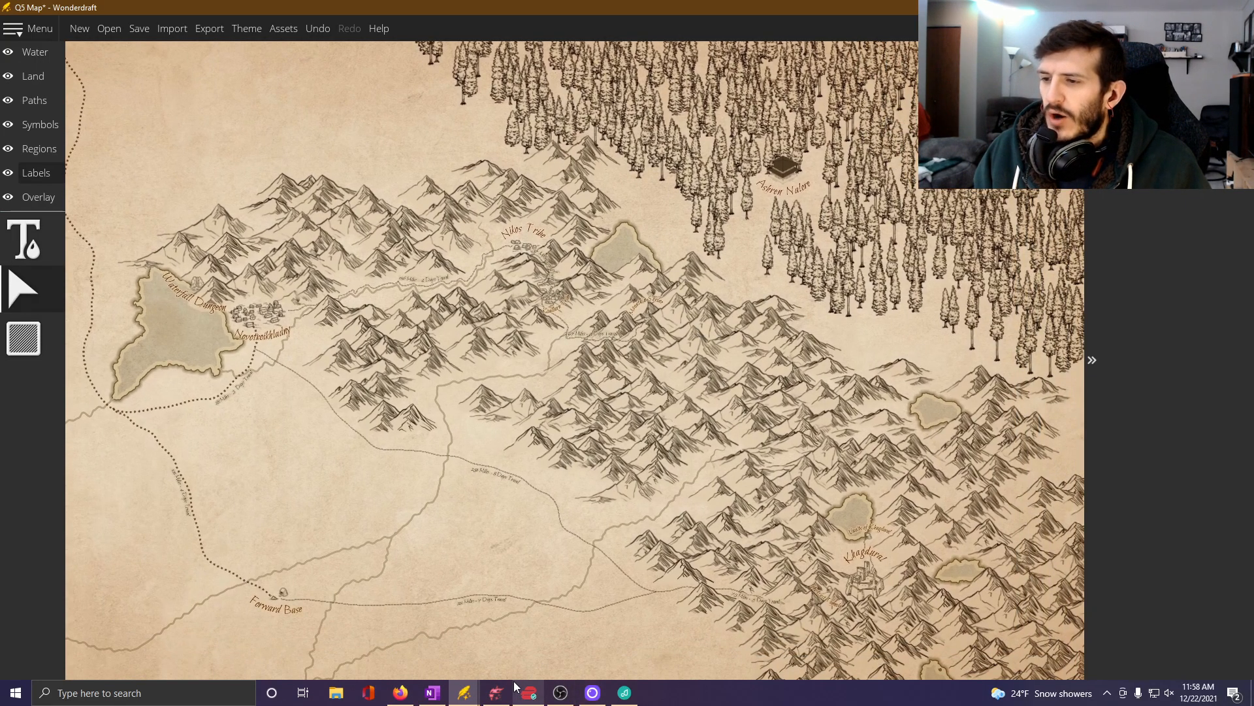
left_click_drag(780, 548, 638, 449)
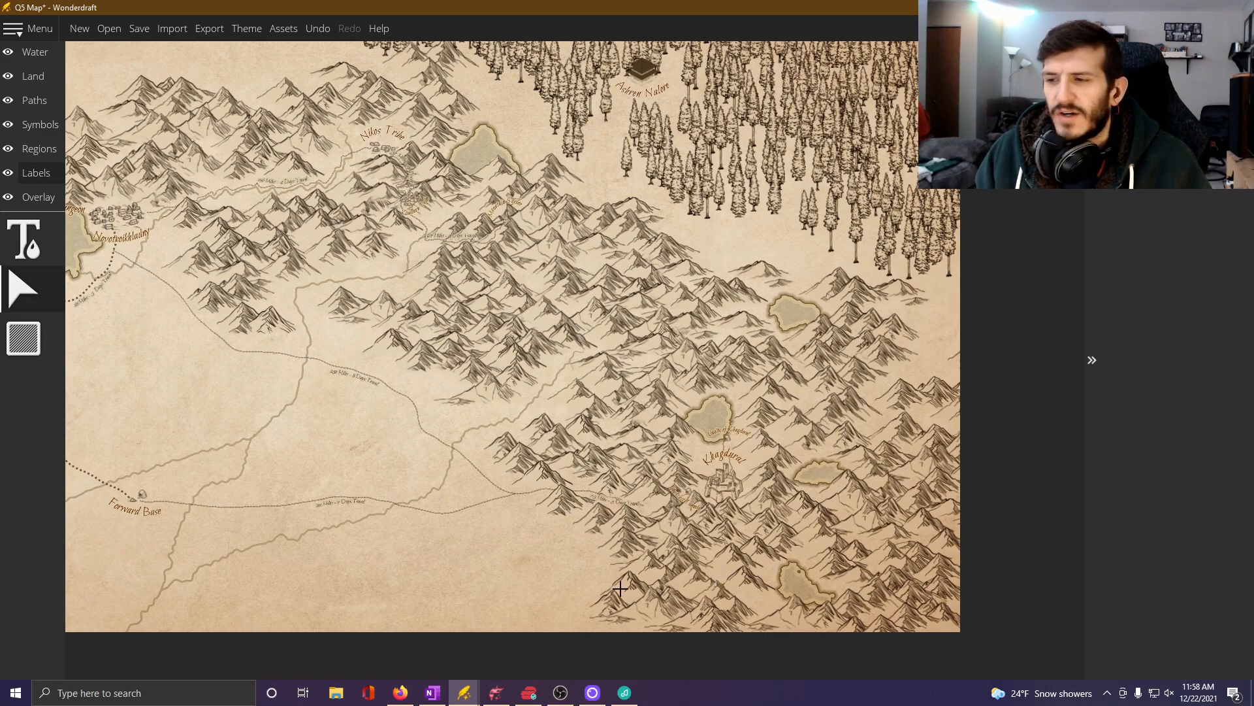
Switch to the Vaults of Khagdural map in Dungeondraft and examine its numbered rooms around furnished rooms 1 and 2.
left_click(496, 692)
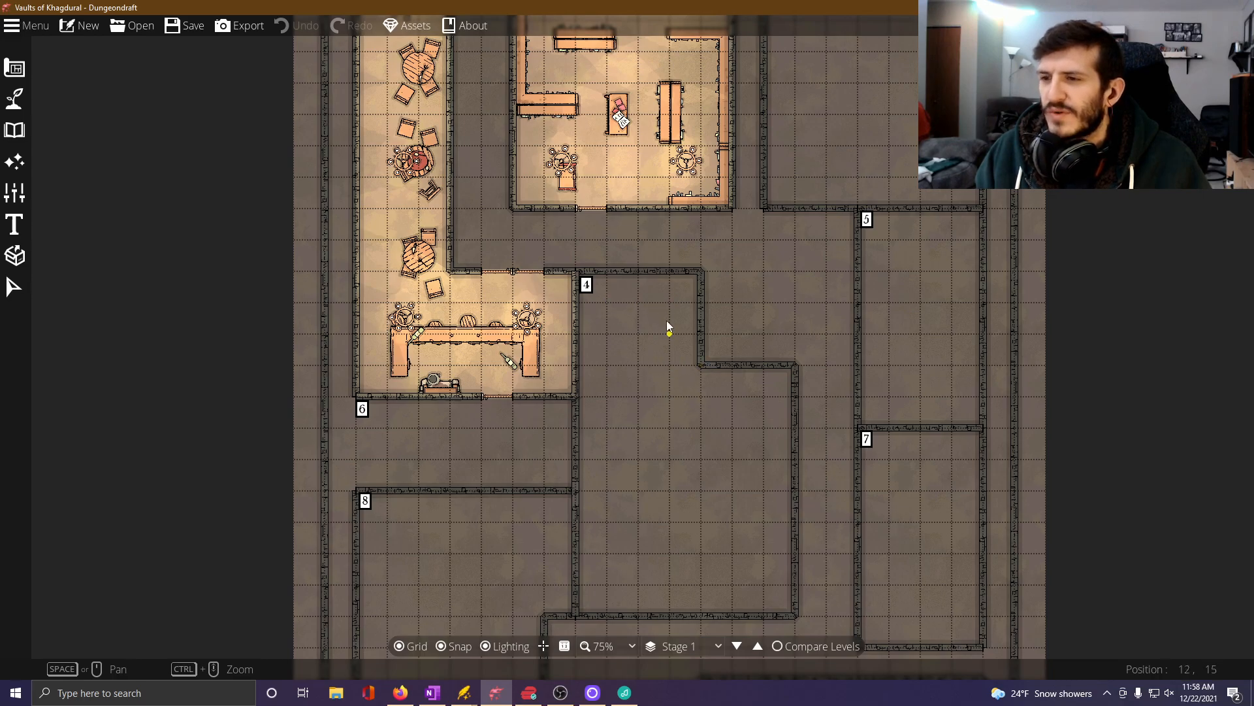
left_click_drag(667, 321, 598, 484)
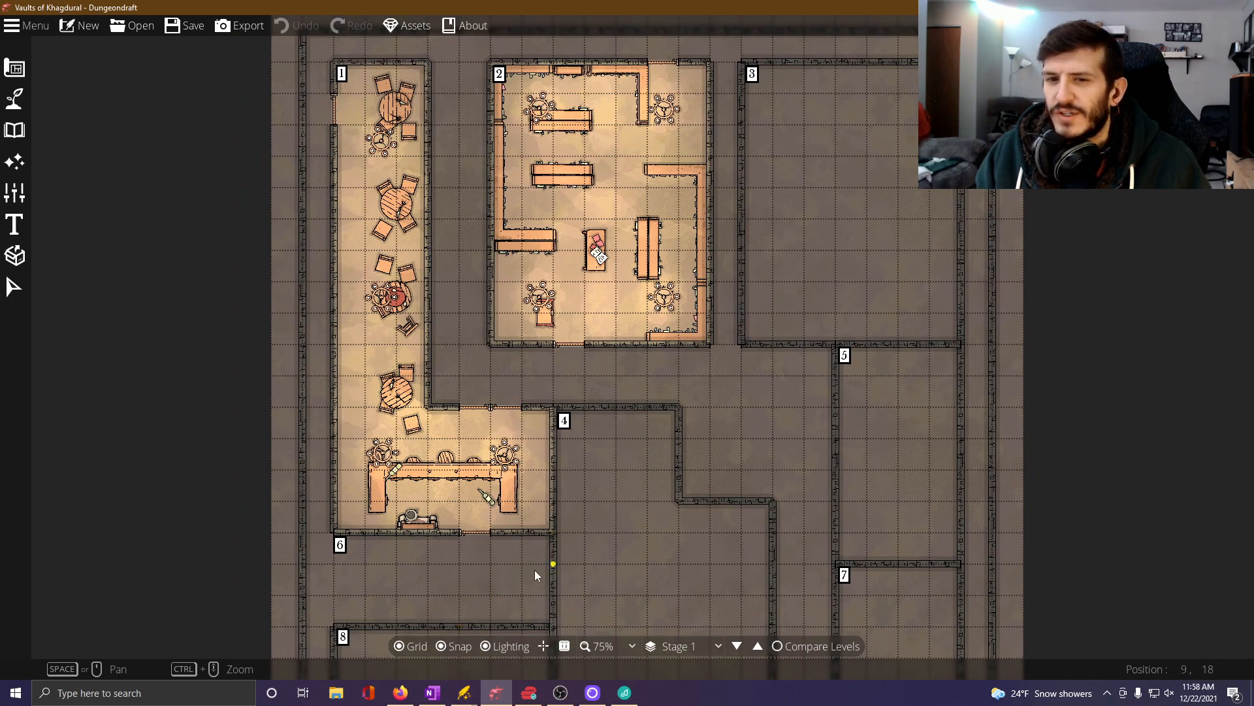
Switch to the Dwarven Vaults notes in OneNote and start an empty bulleted line under Room 3 (Mini-Boss / Potions).
mouse_move(437, 696)
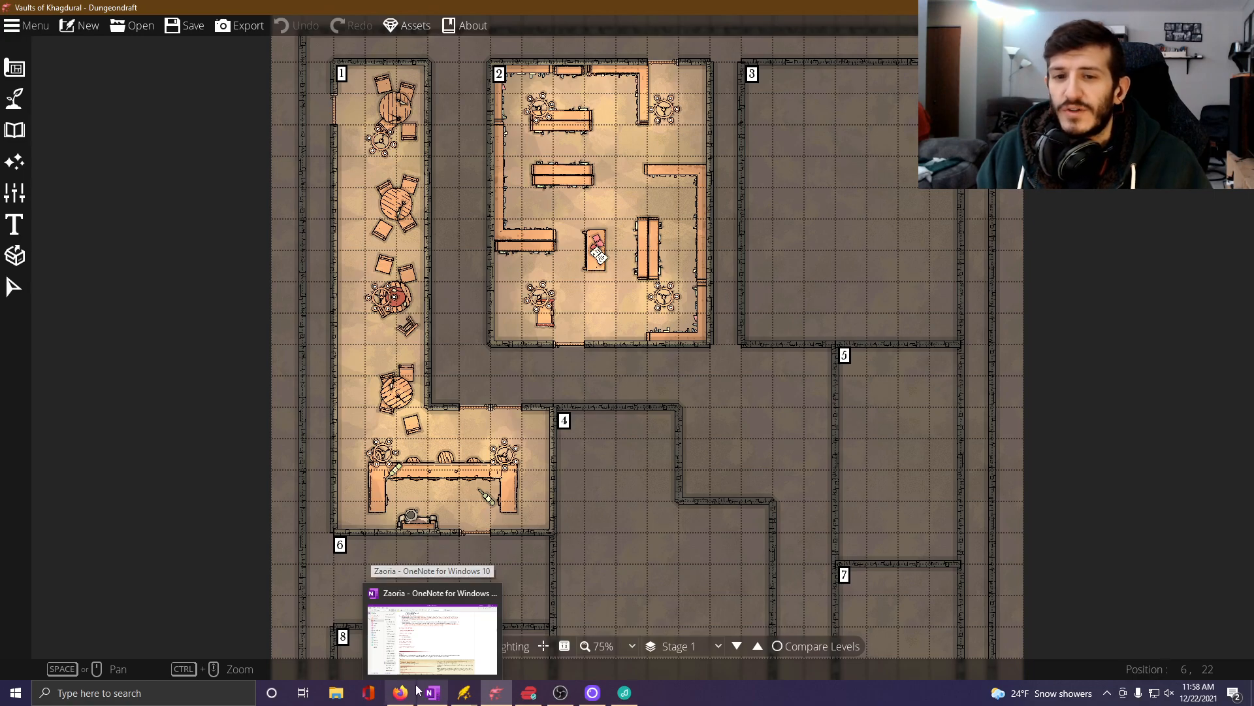
left_click(448, 652)
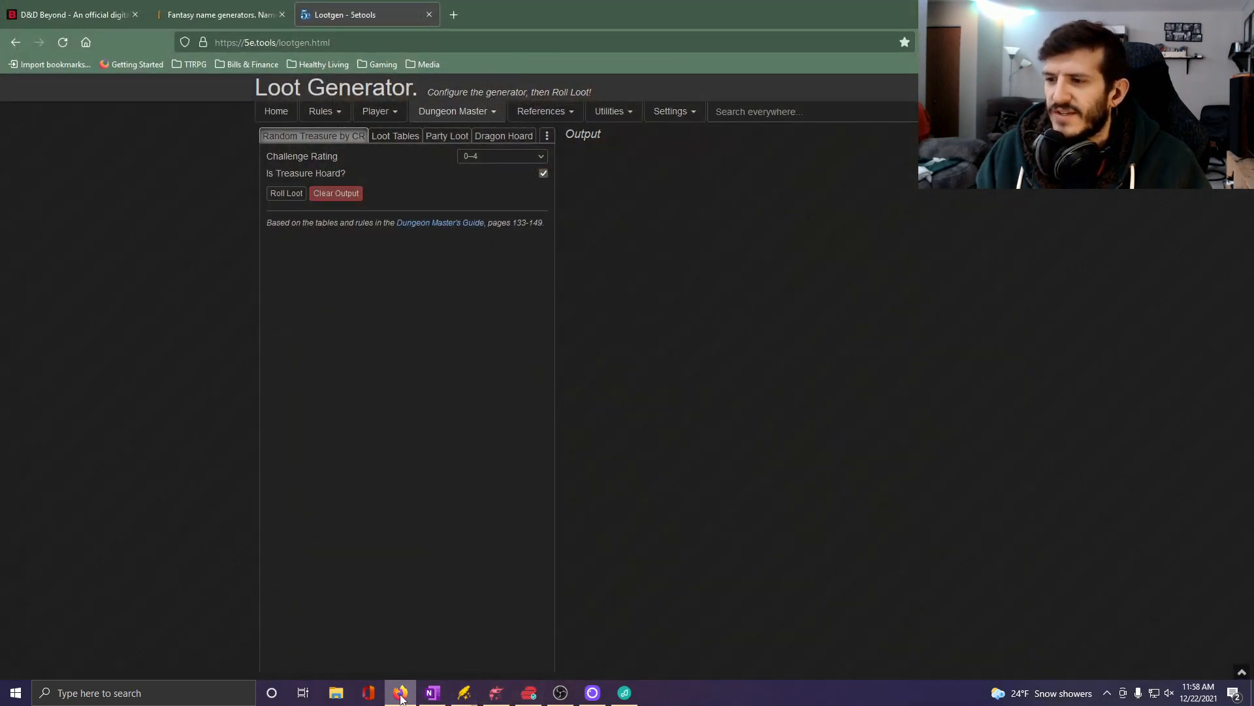
left_click(433, 693)
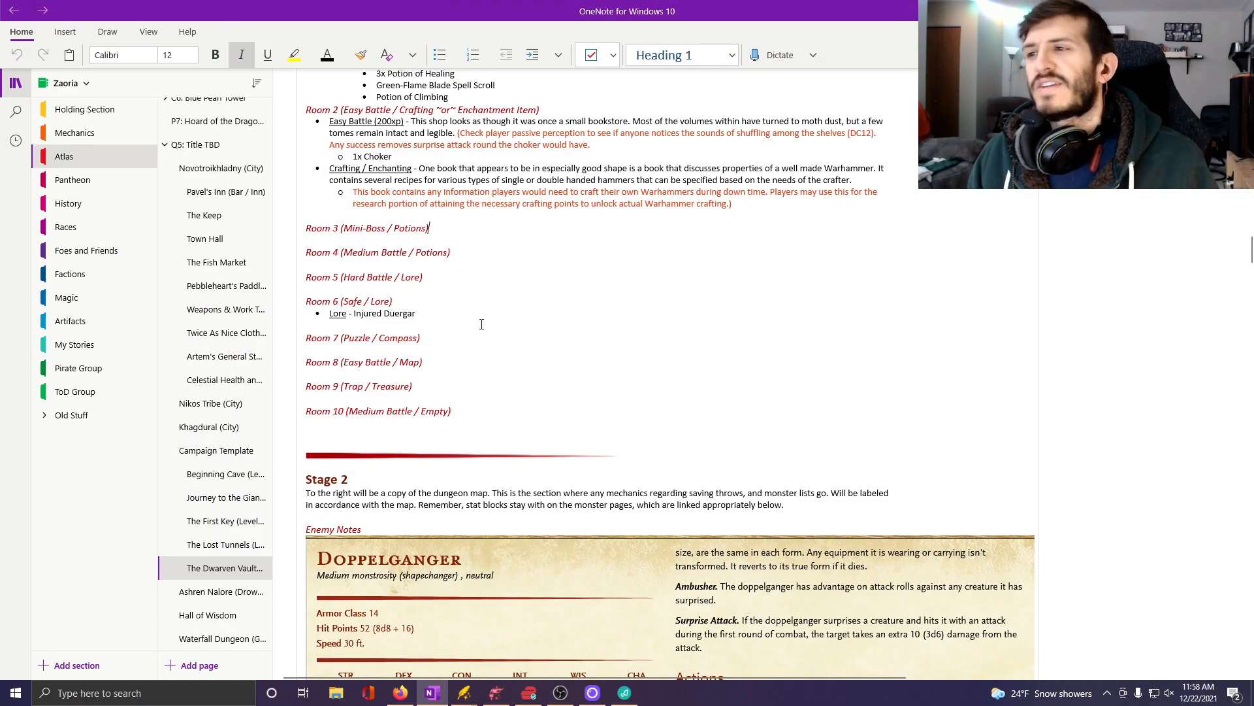
key("Return")
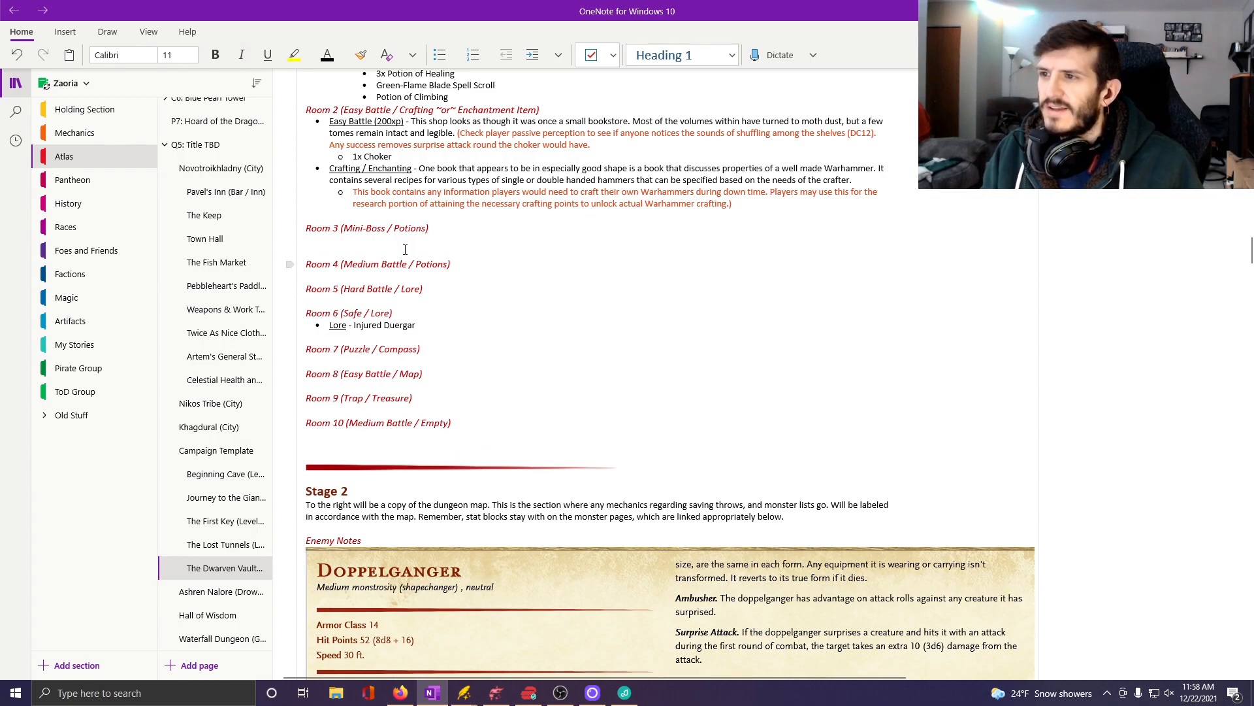
left_click(439, 55)
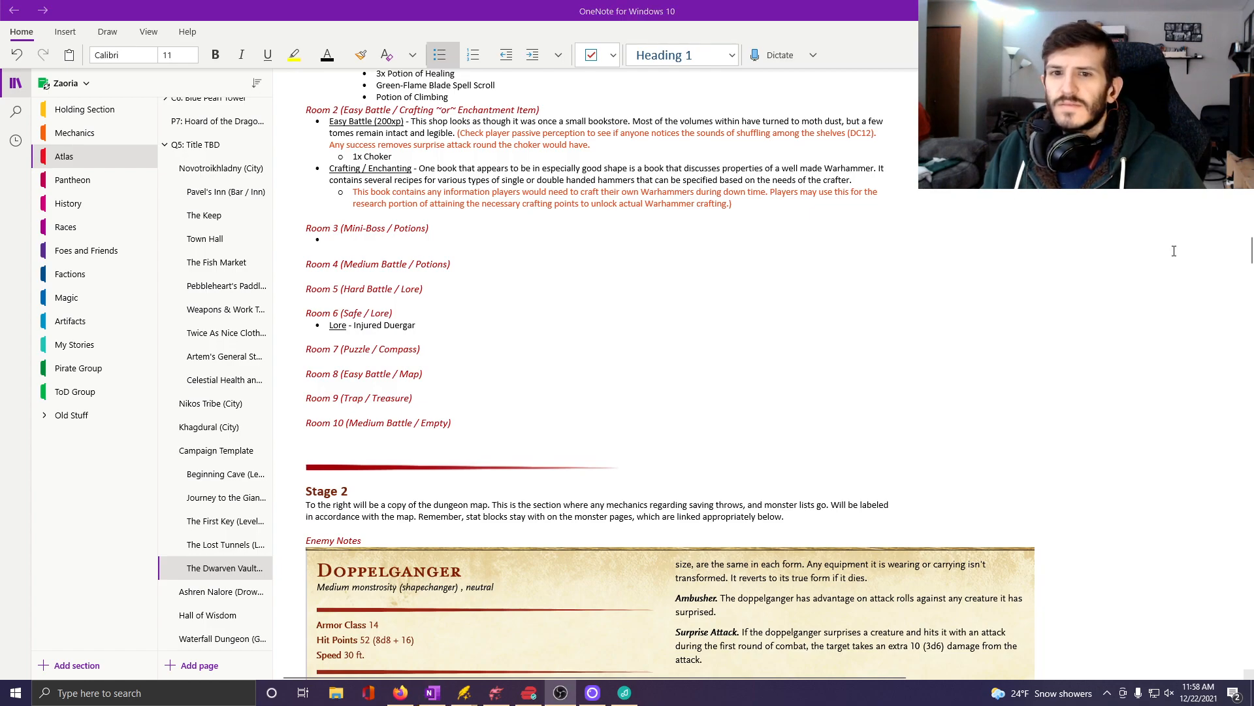
Review the notes for Rooms 1 to 10 and the Chitine and Male Steeder stat blocks, keeping the Room 3 bullet ready for text.
scroll(483, 260, "up", 5)
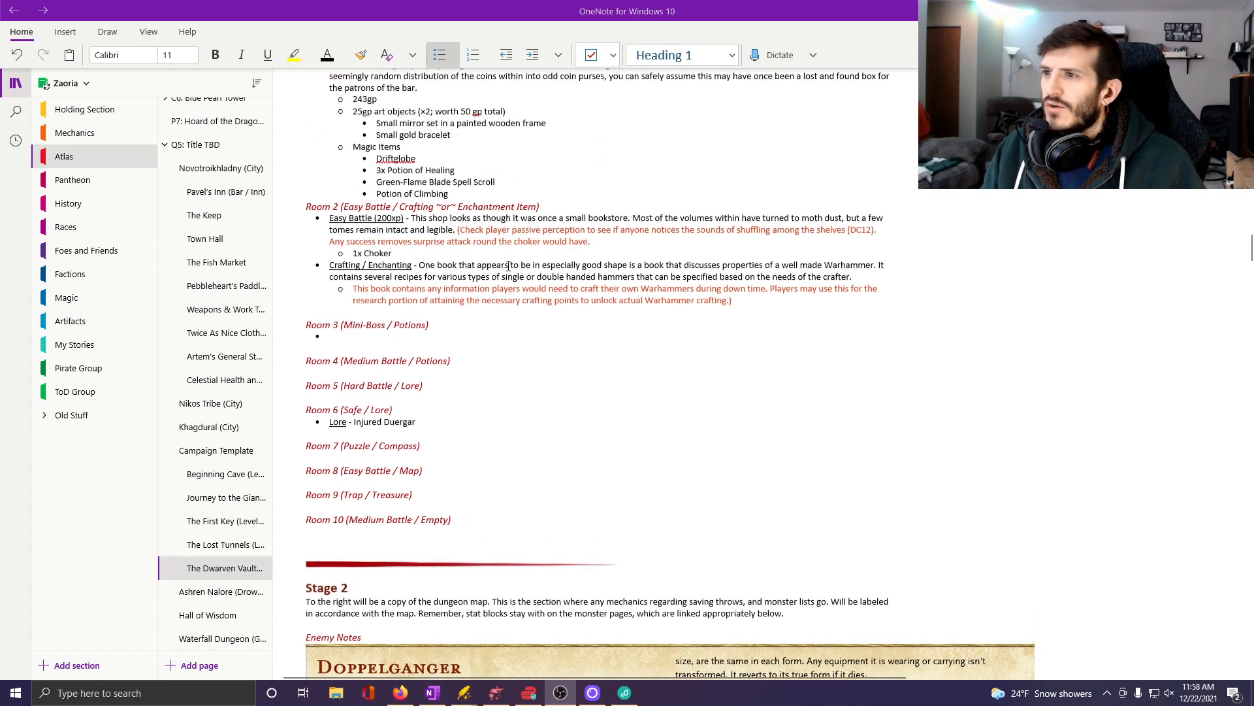
scroll(571, 292, "down", 5)
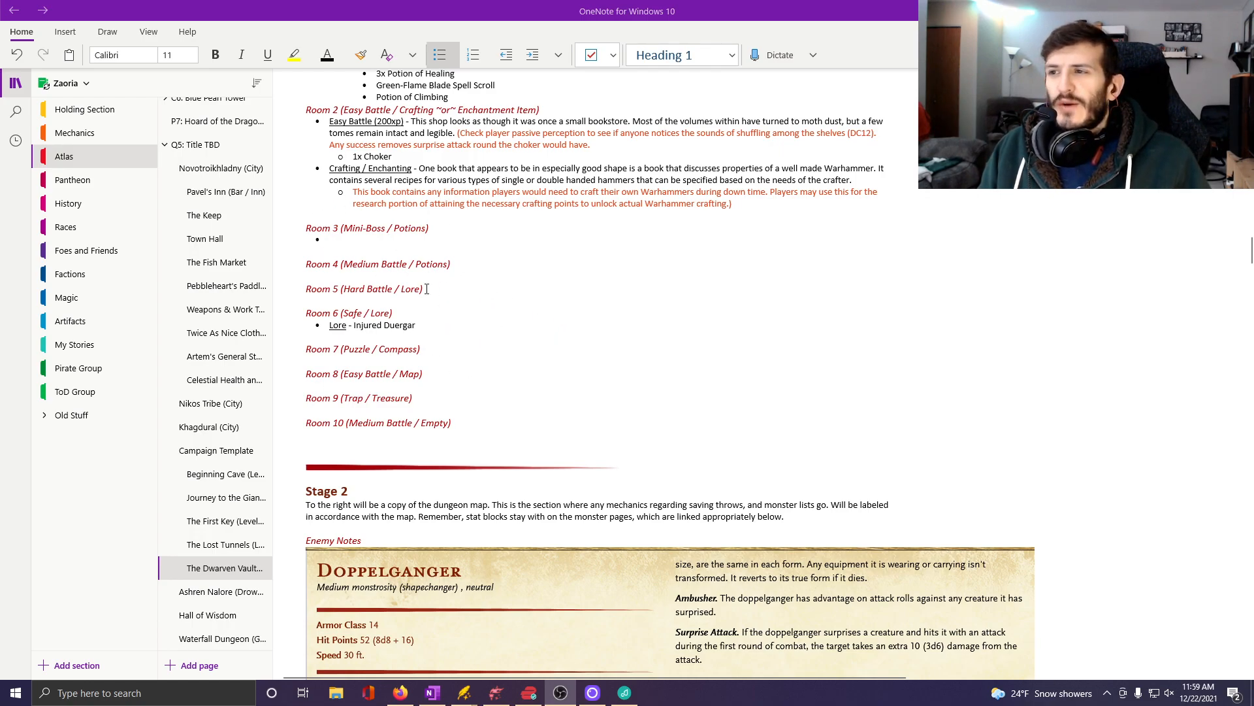
scroll(529, 301, "up", 3)
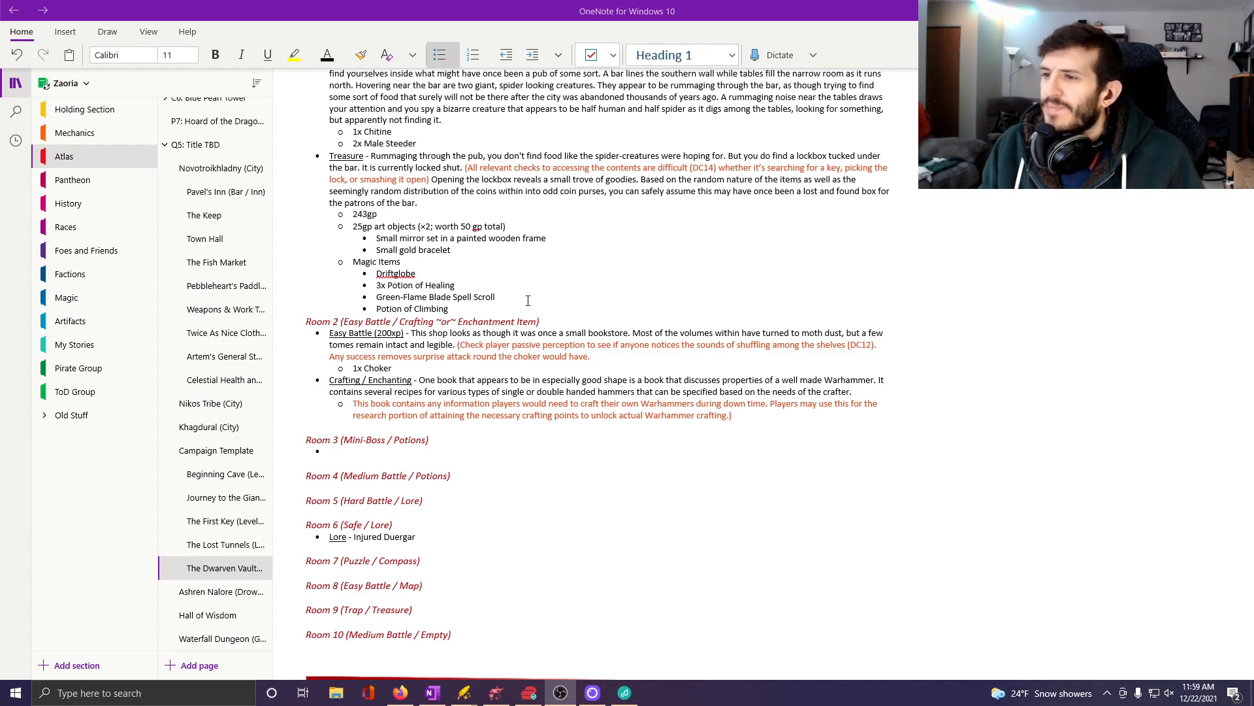
scroll(521, 519, "down", 3)
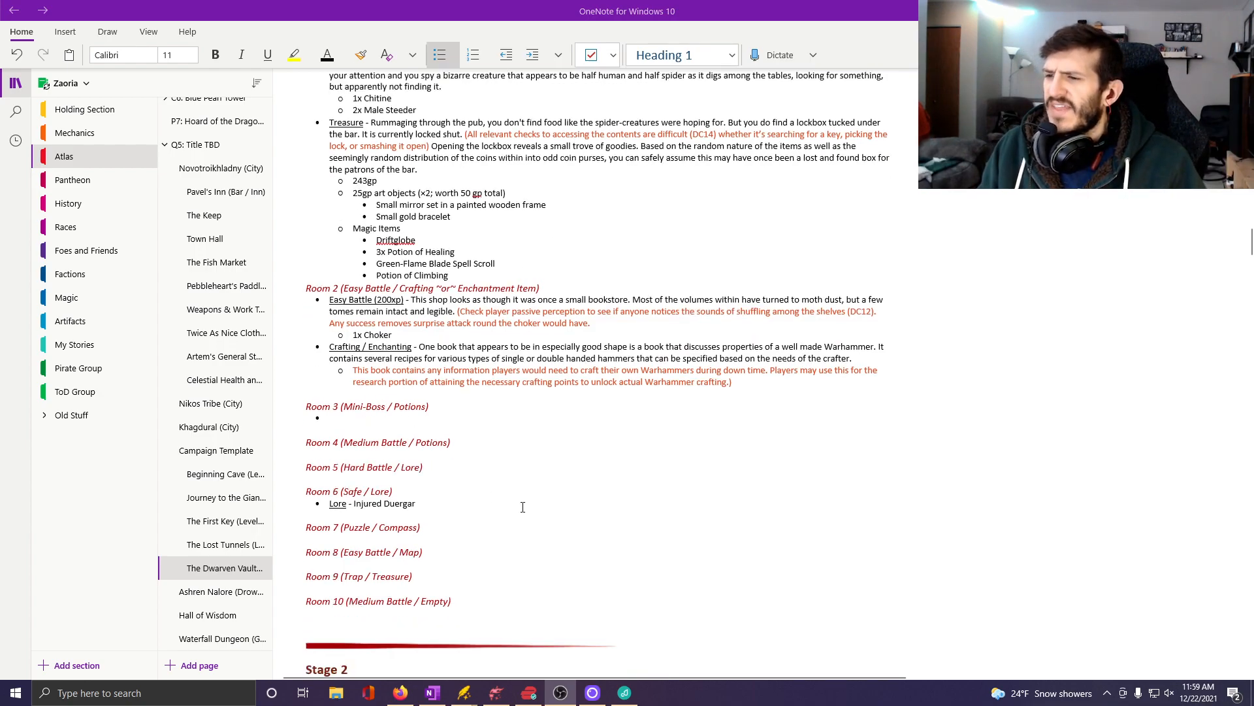
left_click(333, 348)
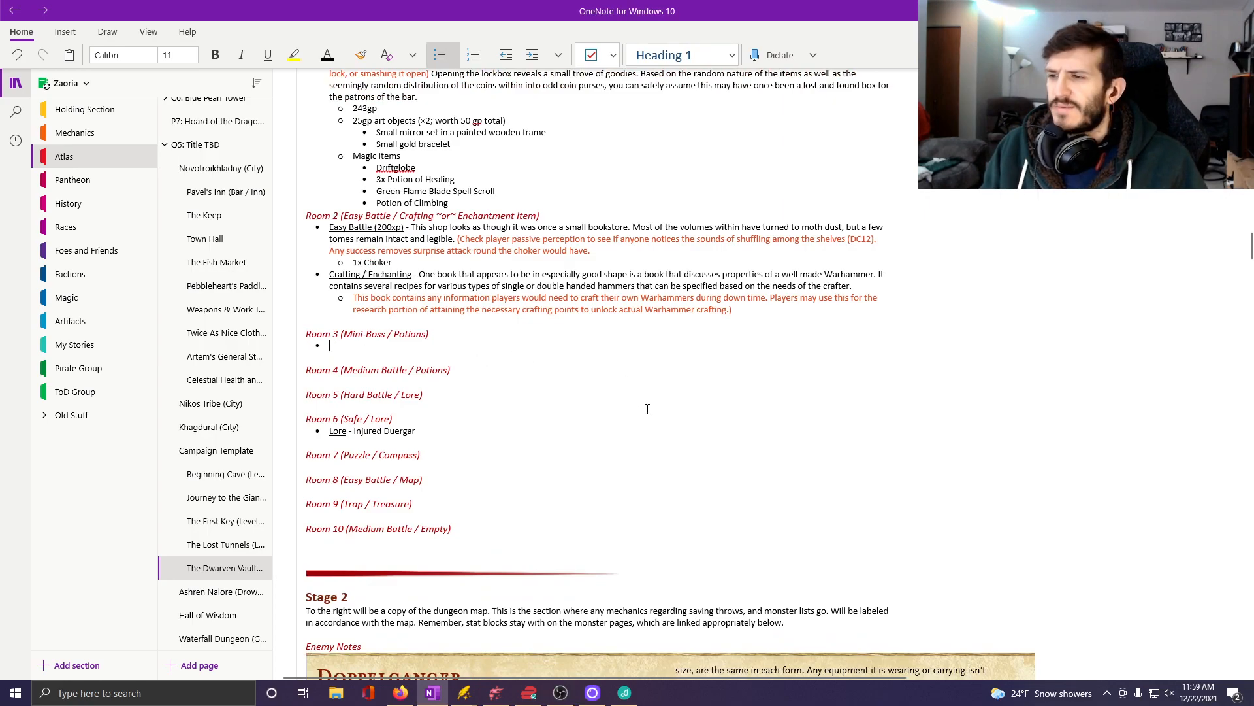
scroll(604, 381, "down", 15)
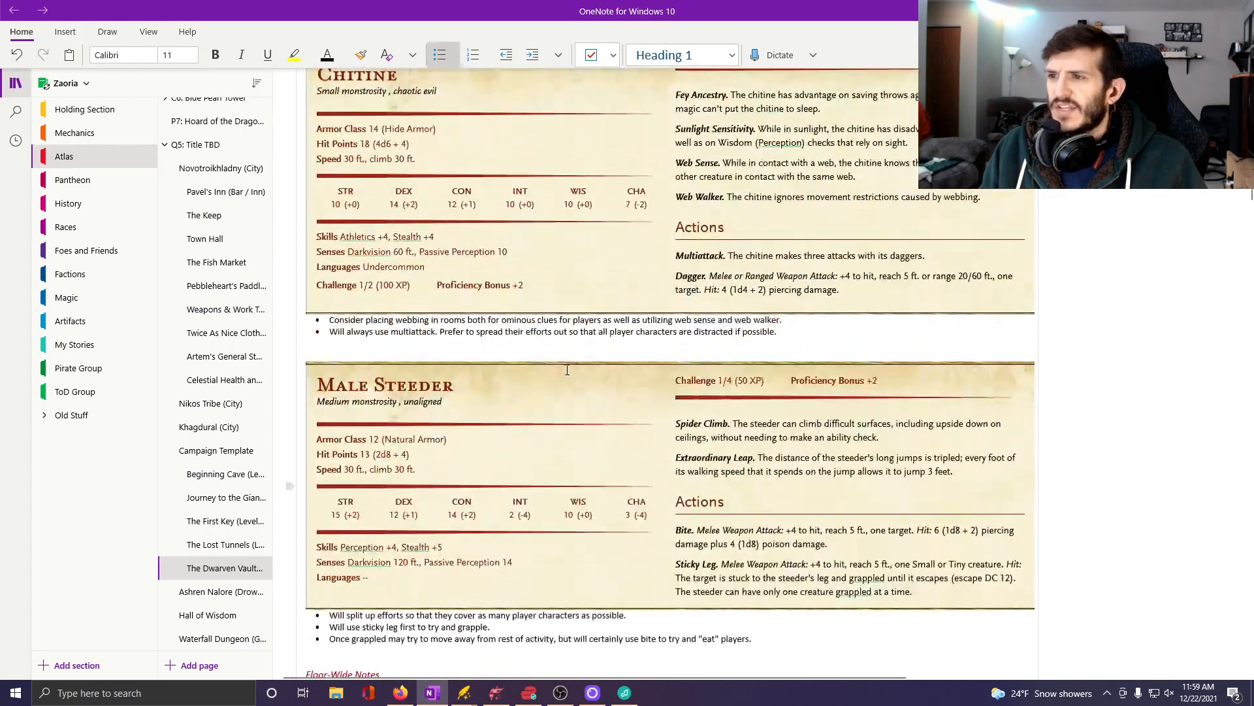
scroll(579, 213, "up", 5)
scroll(579, 213, "up", 15)
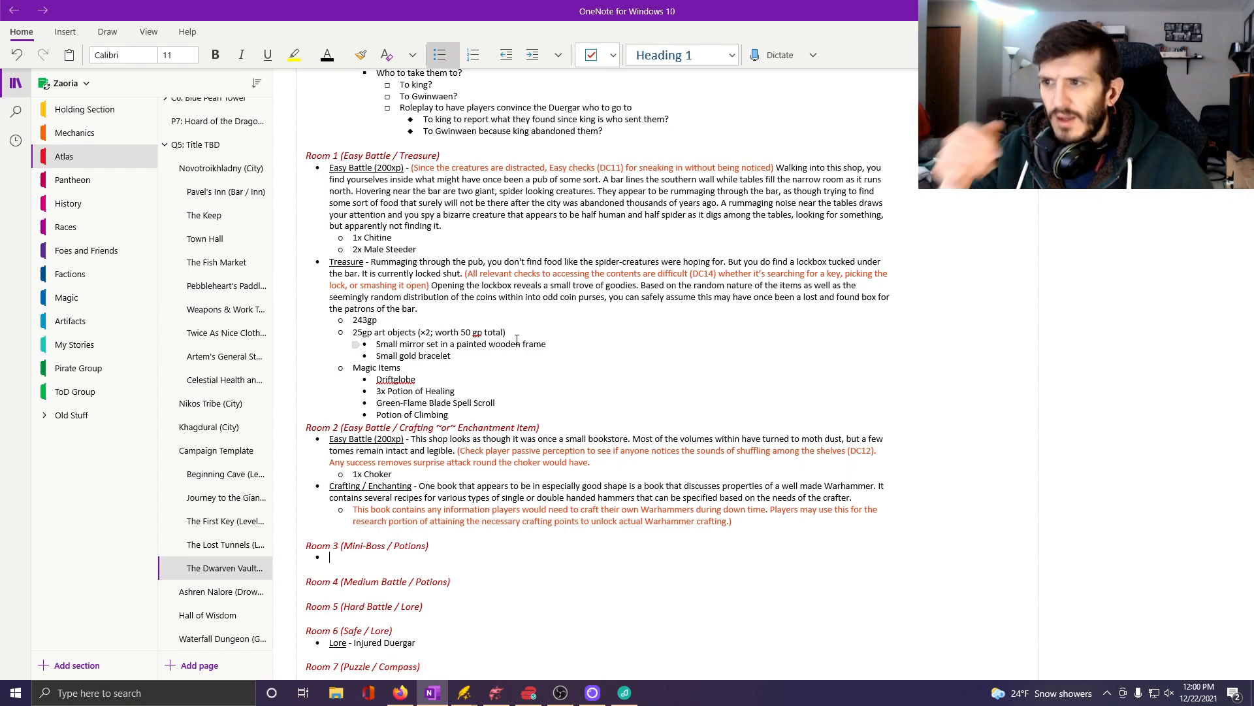
scroll(557, 577, "down", 3)
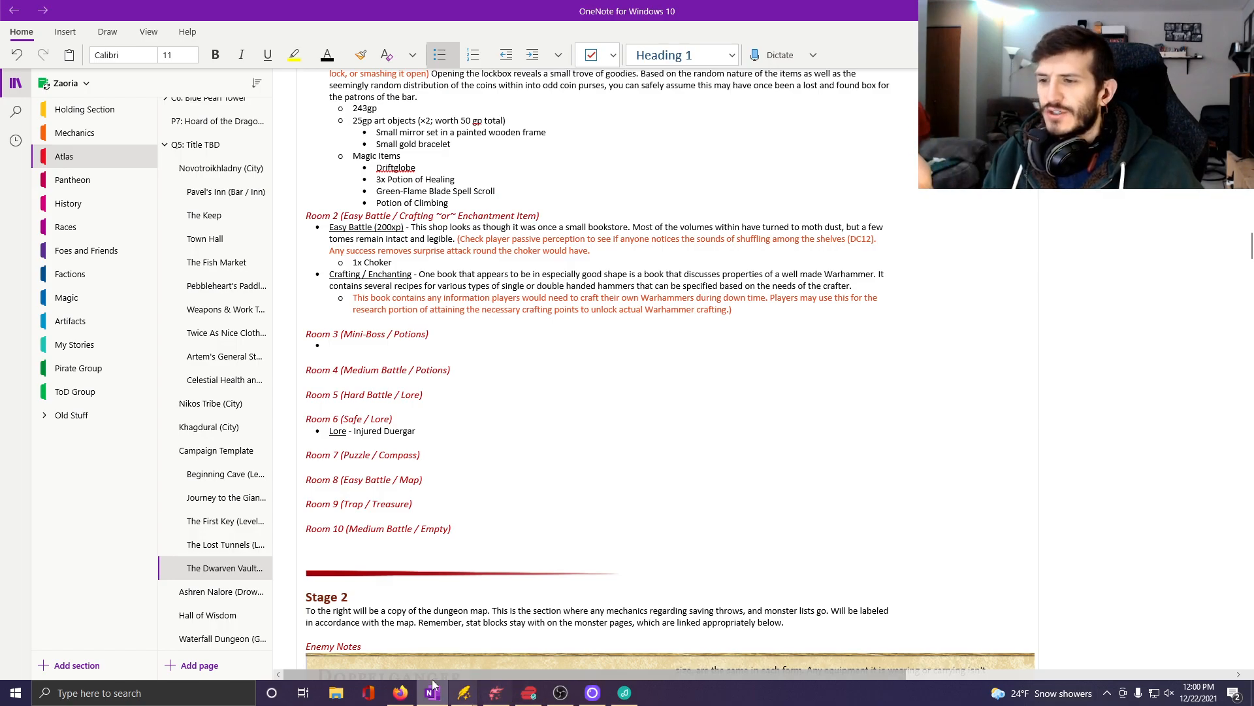
scroll(520, 416, "up", 1)
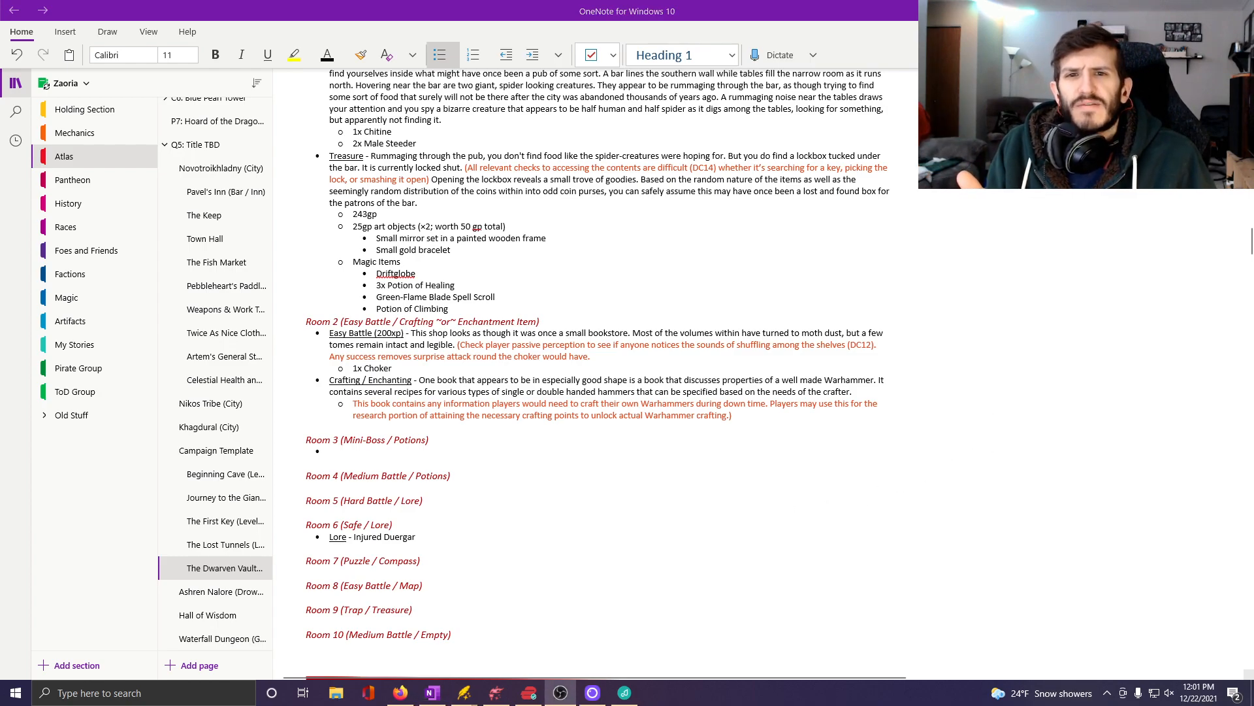
left_click(424, 477)
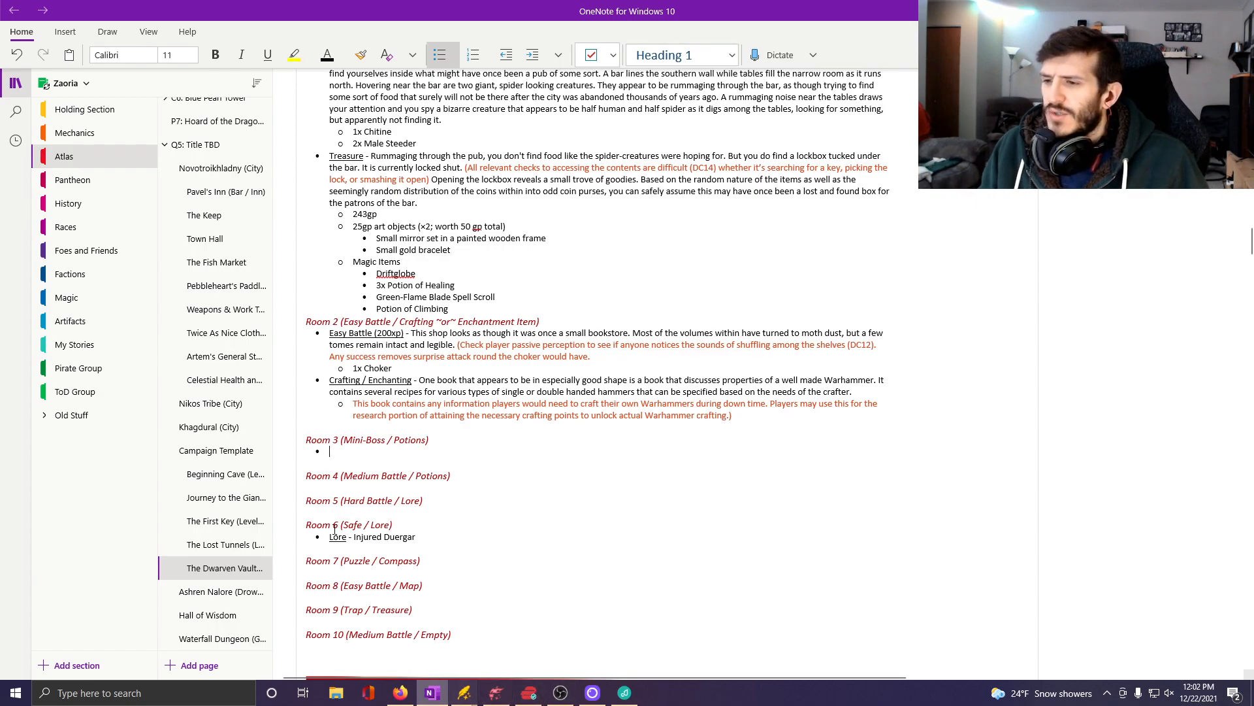
Reread the Room 1 and 2 notes, and switch to Dungeondraft to examine empty rooms 3, 4, 5 and 7 around the furnished ones.
scroll(452, 439, "up", 3)
scroll(452, 438, "up", 5)
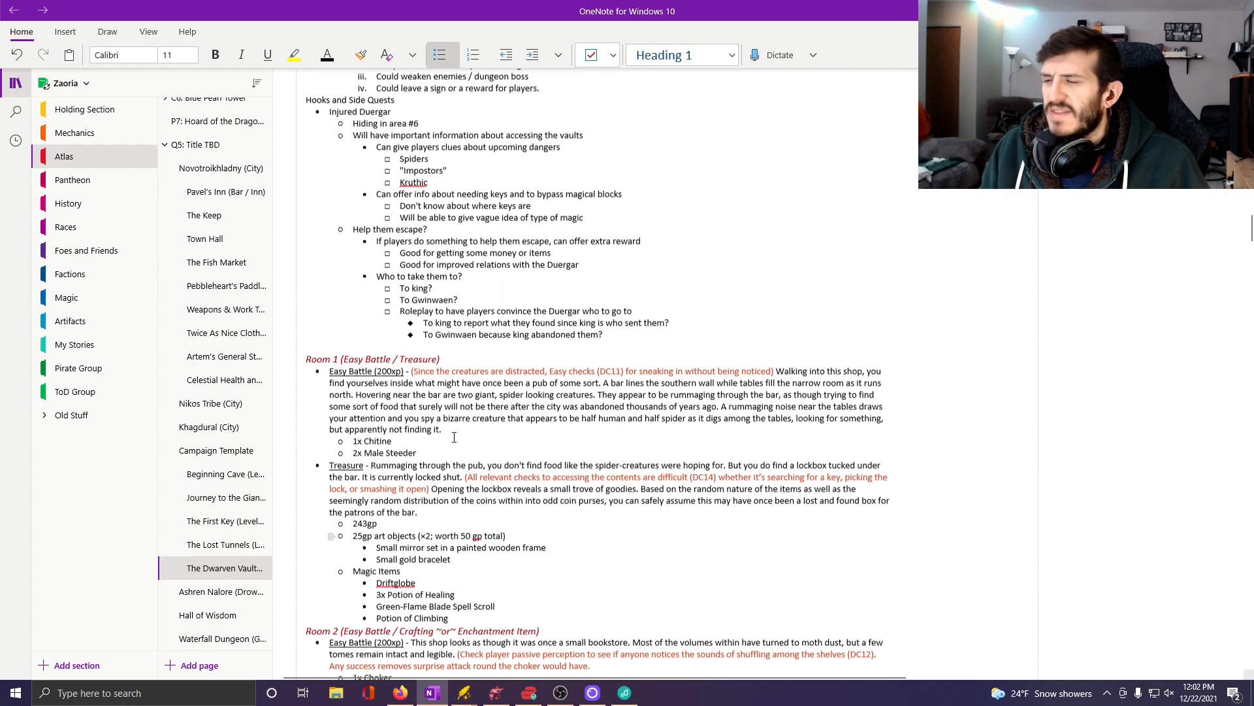
scroll(454, 634, "down", 7)
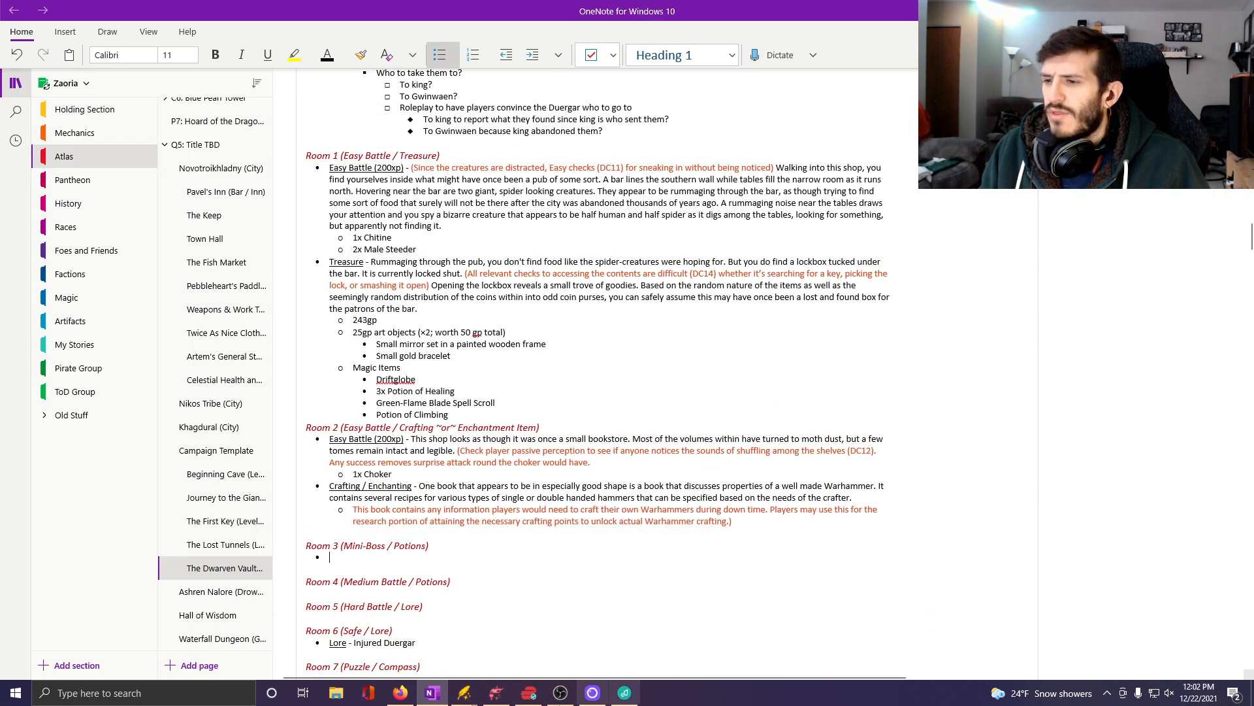
left_click(496, 693)
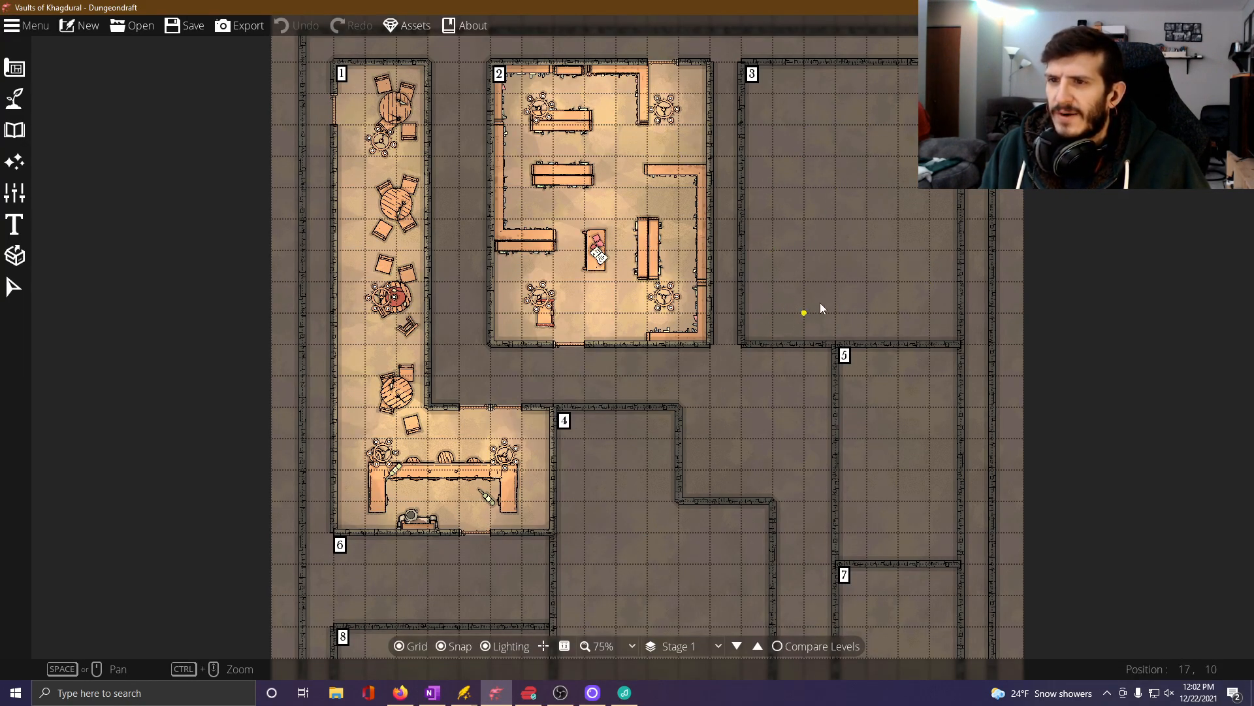
left_click_drag(827, 422, 787, 254)
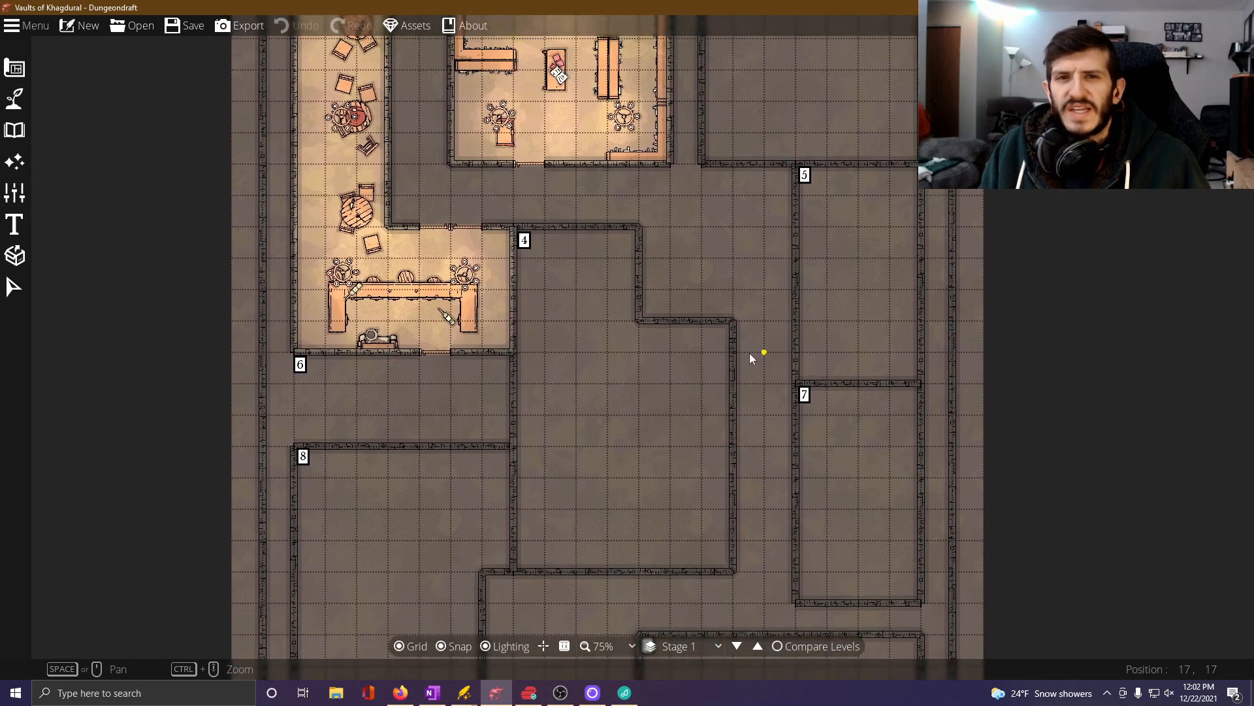
left_click_drag(747, 290, 674, 525)
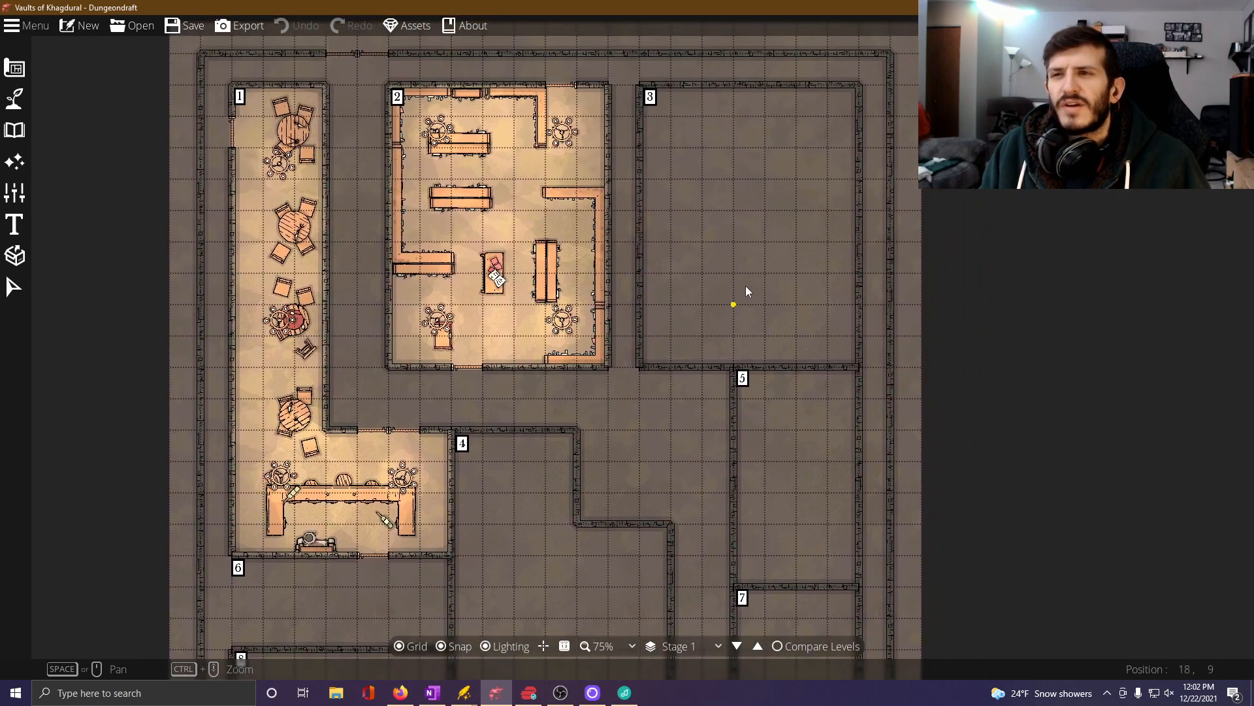
left_click_drag(741, 275, 689, 319)
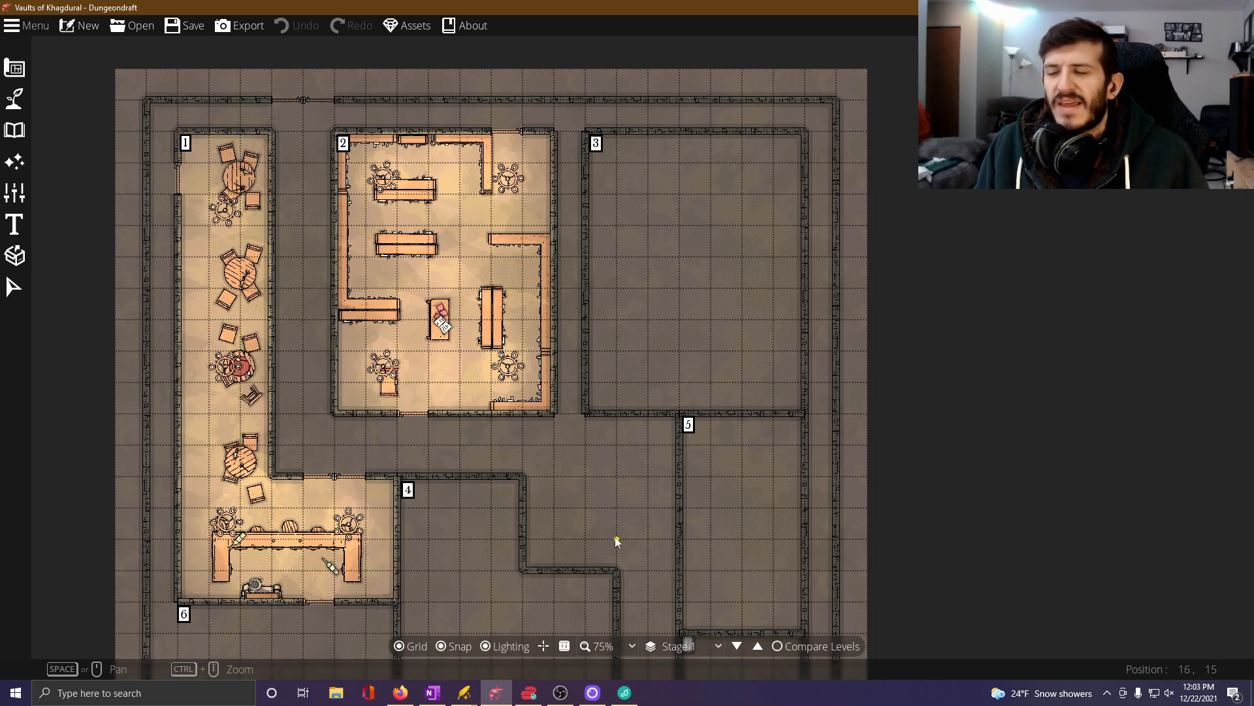
left_click_drag(586, 488, 713, 275)
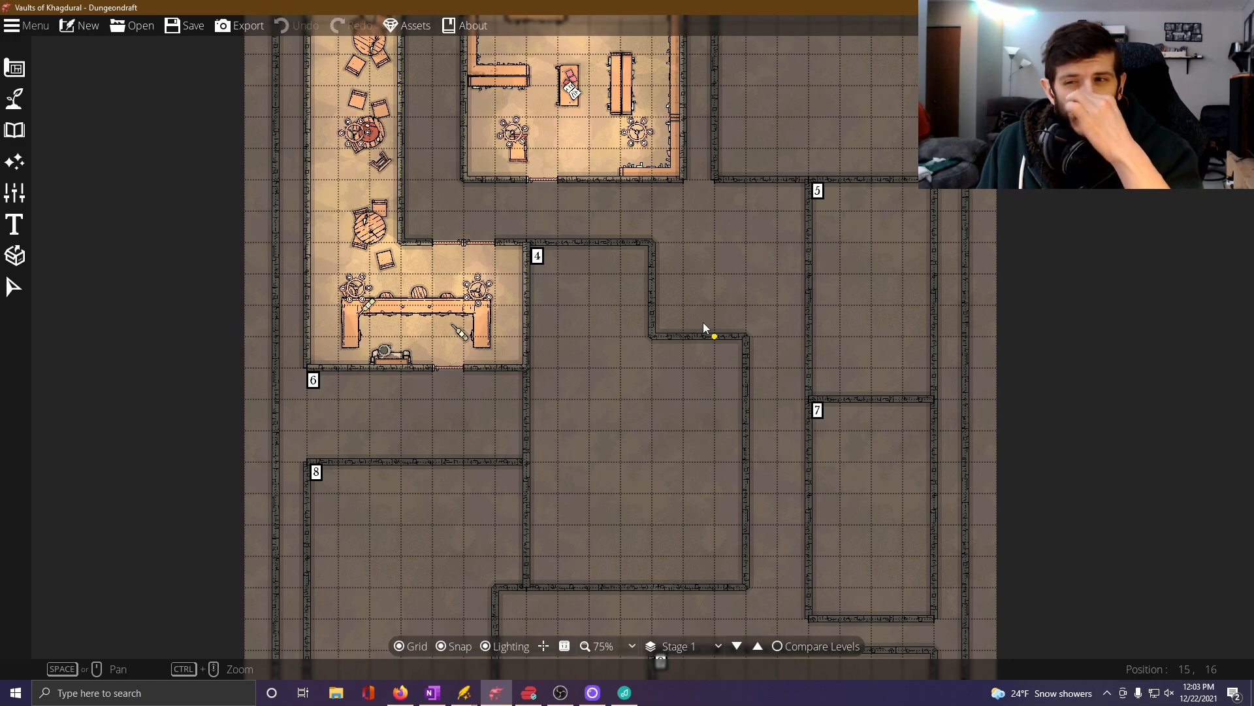
left_click_drag(781, 216, 705, 309)
left_click_drag(649, 272, 793, 389)
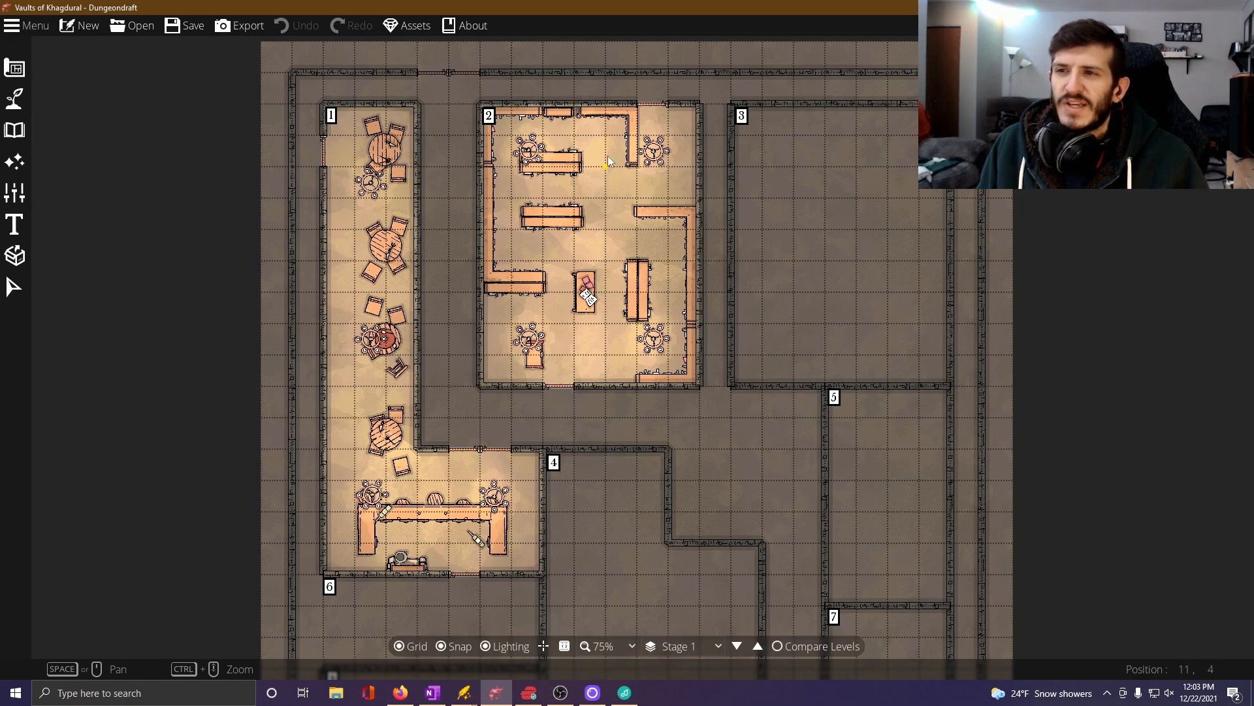
left_click_drag(877, 197, 707, 214)
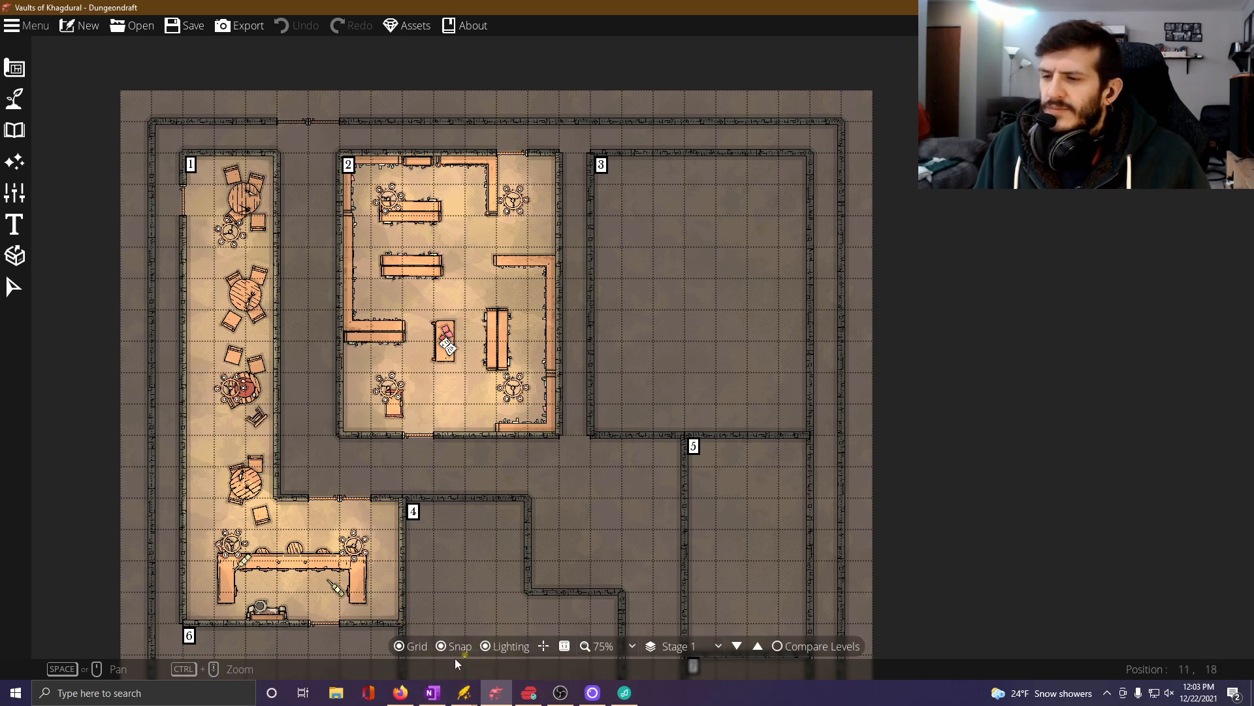
Switch back to OneNote and review the Nothic, Choker, Chitine and Male Steeder stat blocks and the Floor-Wide Notes.
left_click(433, 694)
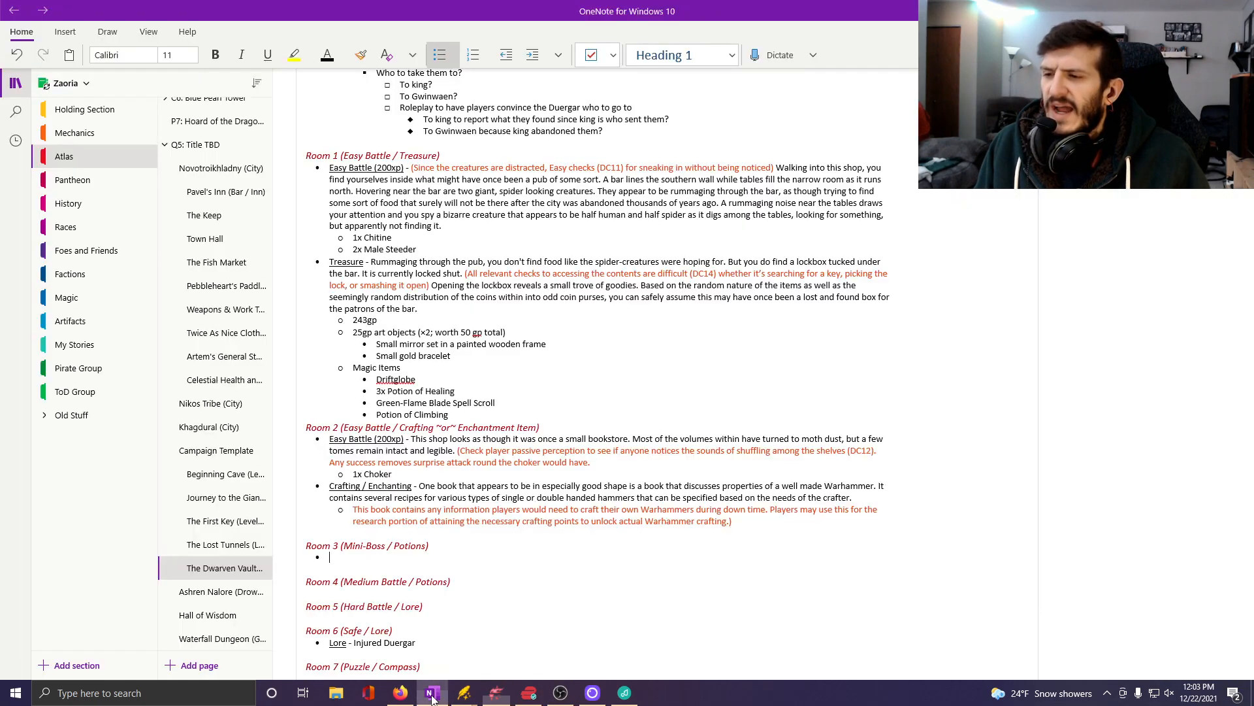
scroll(496, 340, "down", 15)
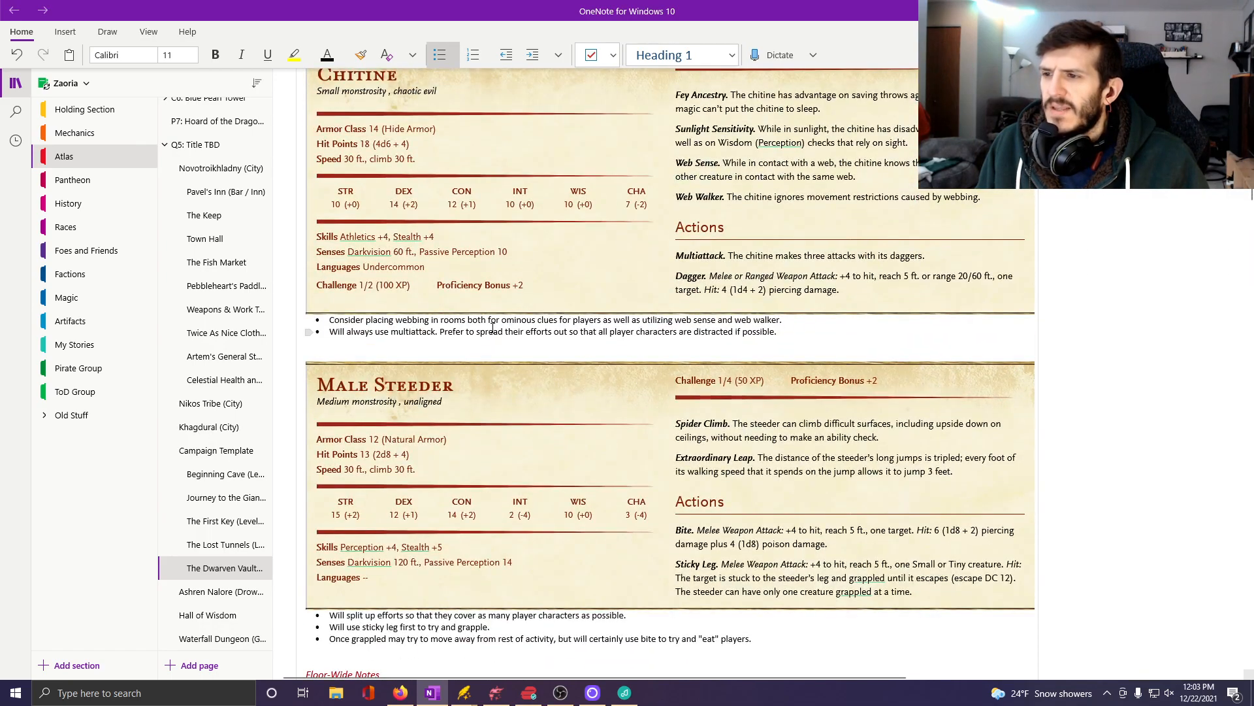
scroll(496, 320, "down", 2)
scroll(530, 385, "down", 8)
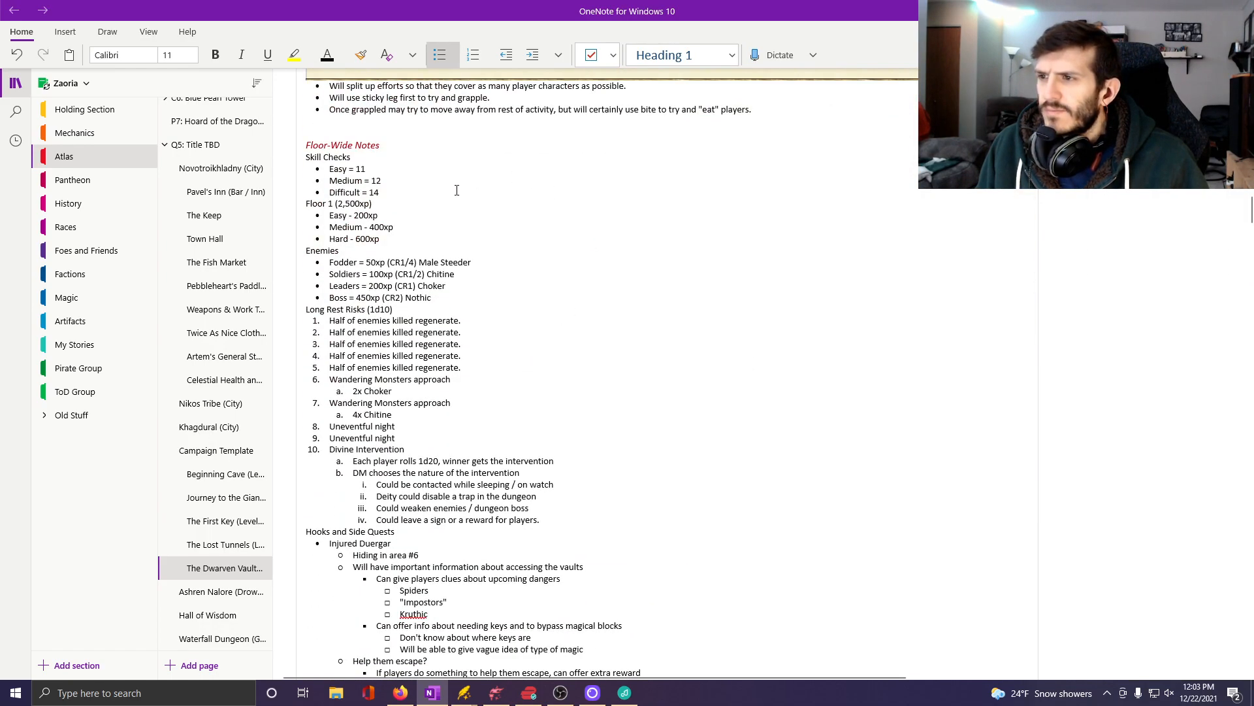
scroll(494, 318, "up", 14)
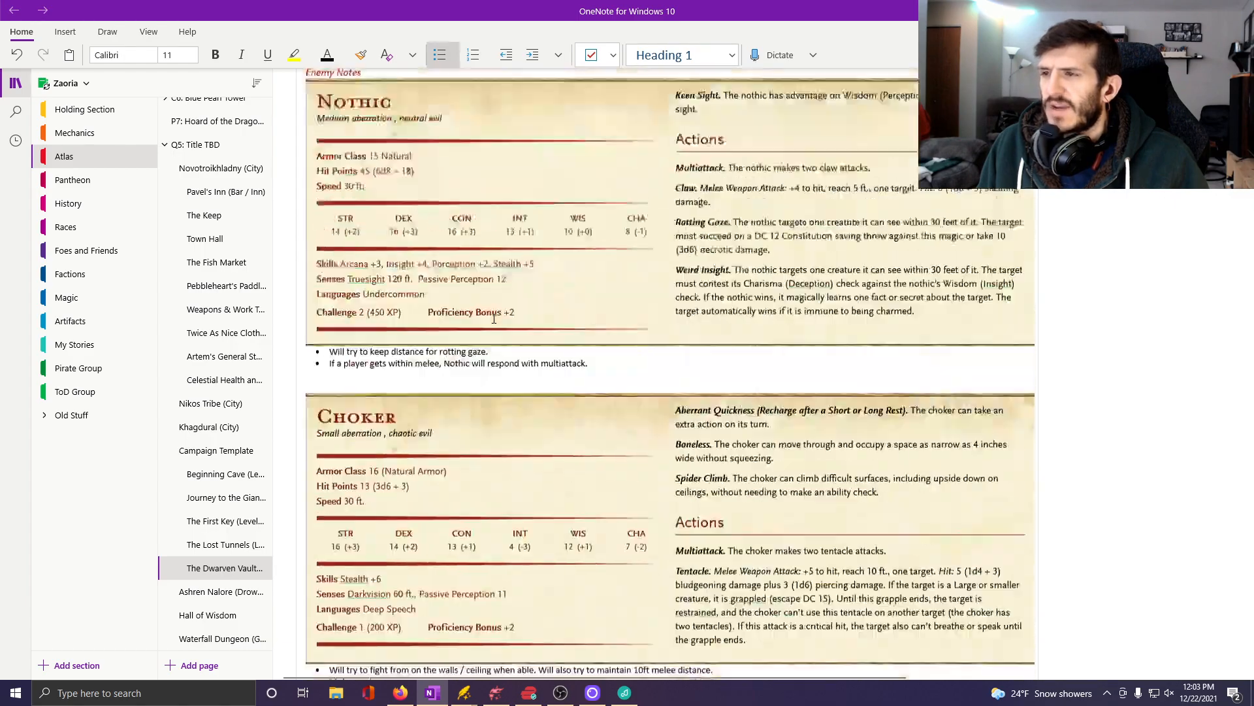
scroll(494, 318, "up", 5)
scroll(494, 318, "down", 7)
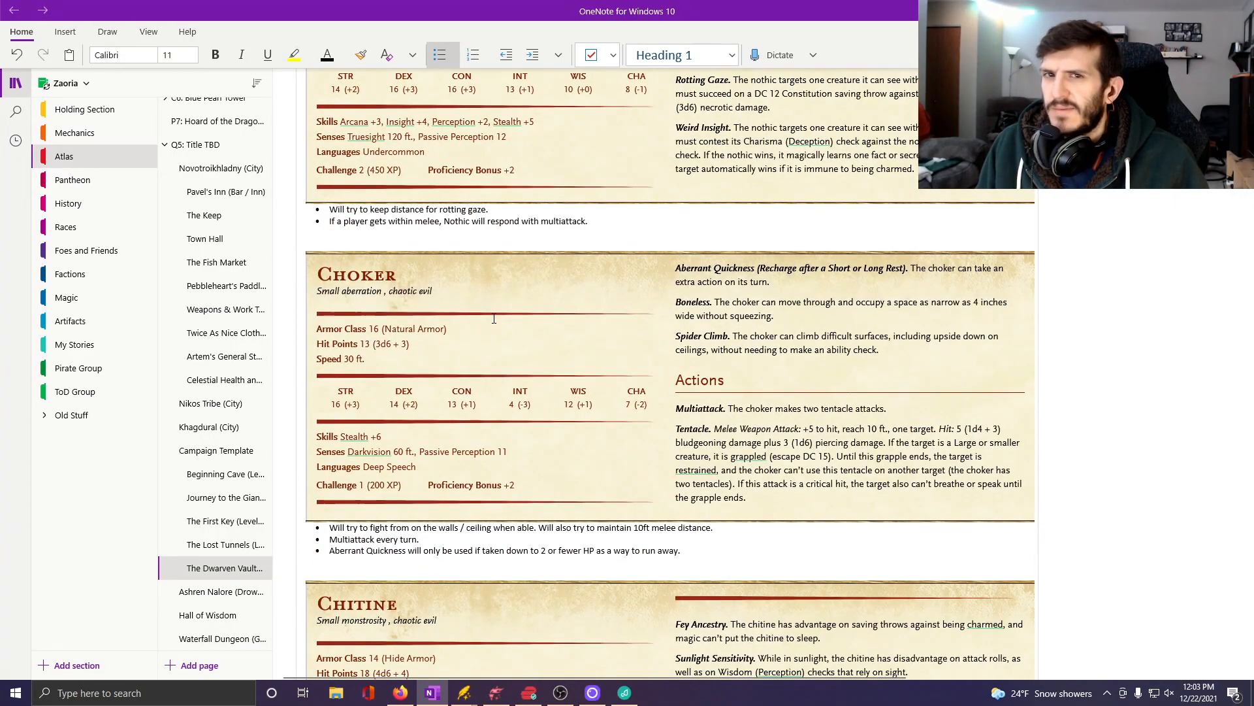
scroll(494, 318, "down", 9)
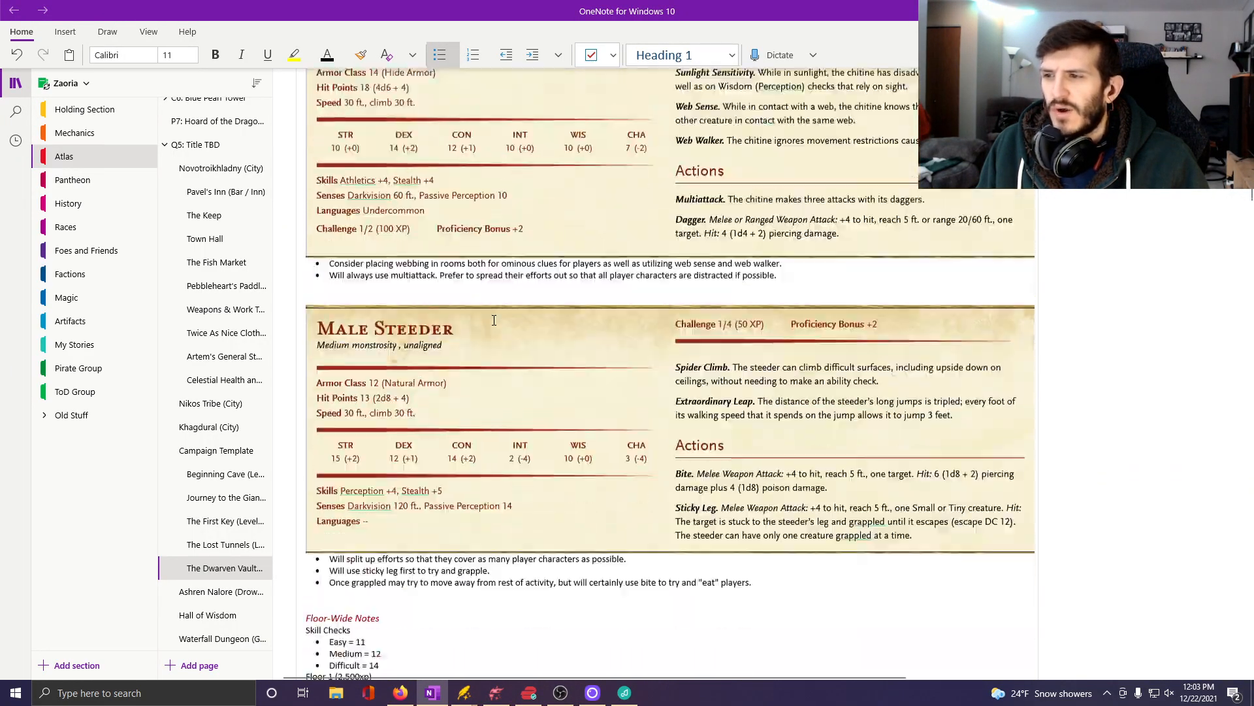
scroll(494, 321, "down", 7)
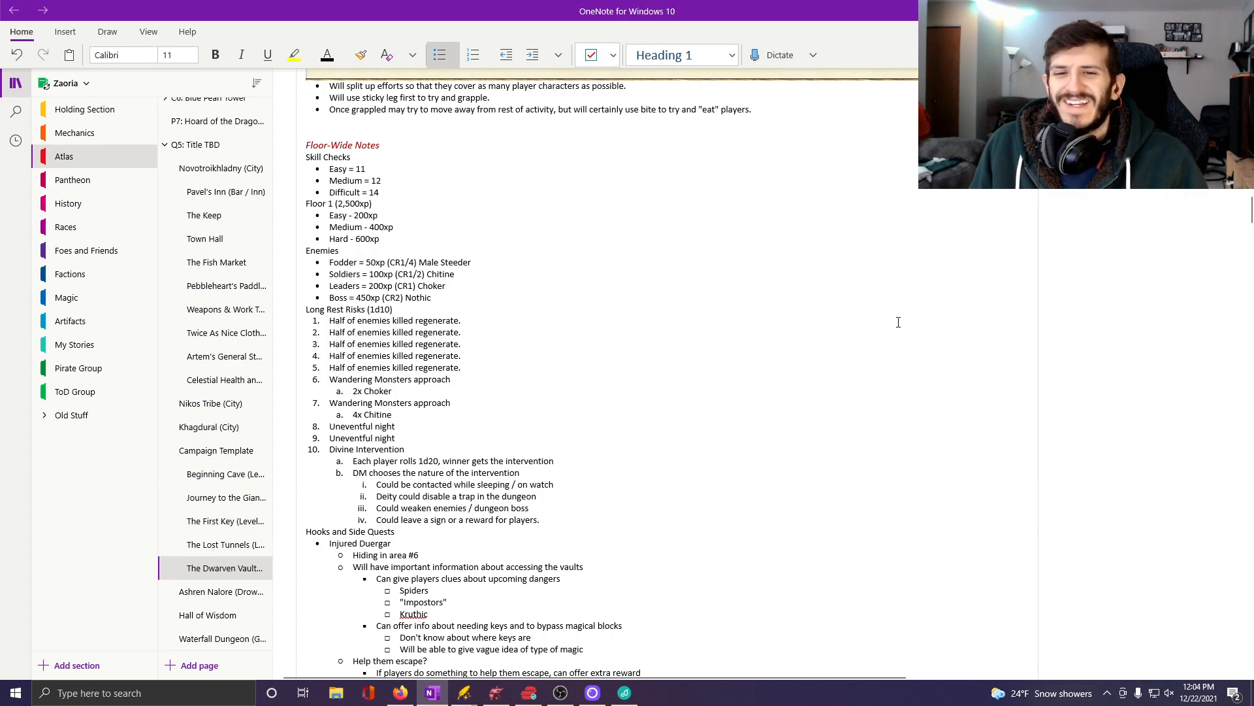
Enter the underlined label "Mini-Boss Battle (600xp)" followed by a plain dash in the Room 3 bullet, and start an empty sub-bullet beneath it.
scroll(848, 301, "down", 15)
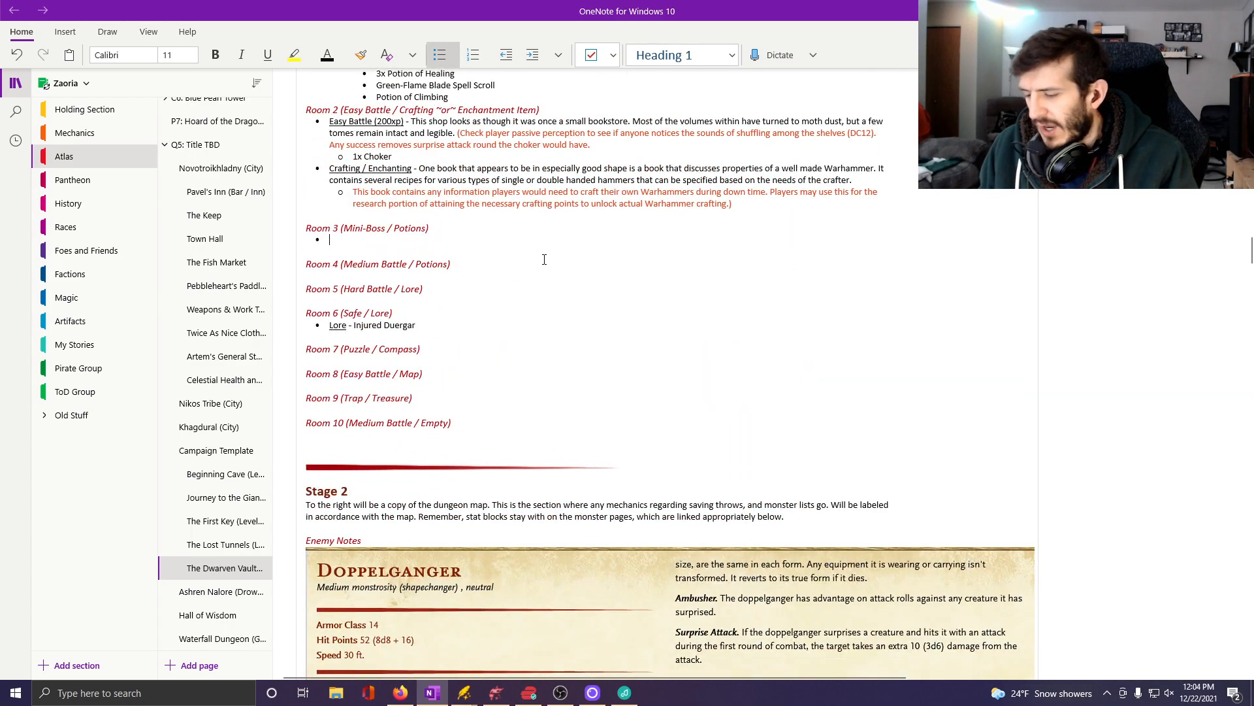
key("ctrl+u")
type("M")
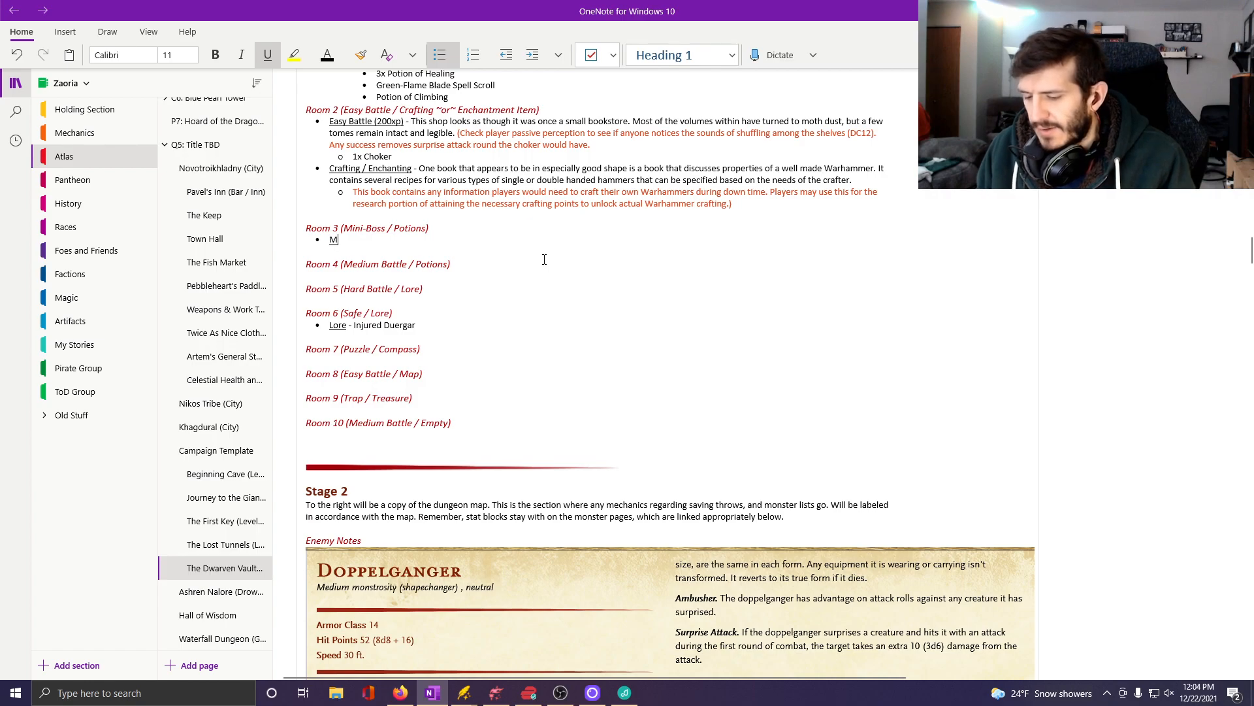
type("ini-Boss")
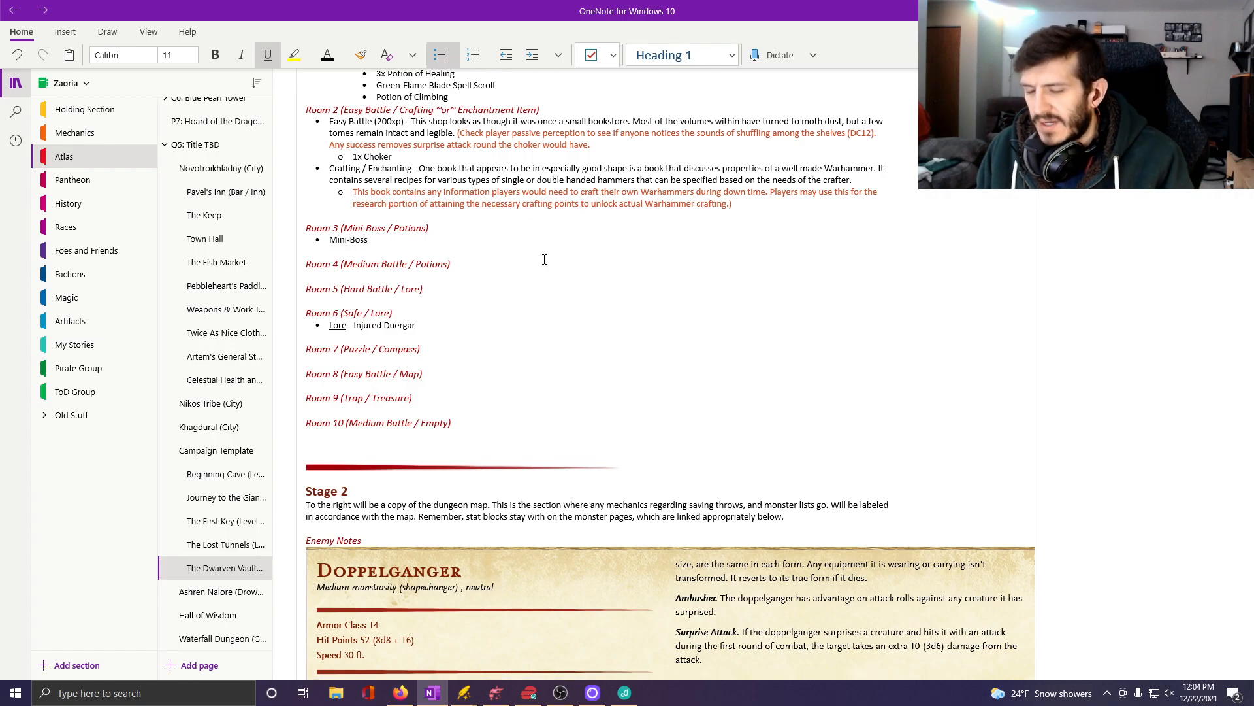
type(" Battle ")
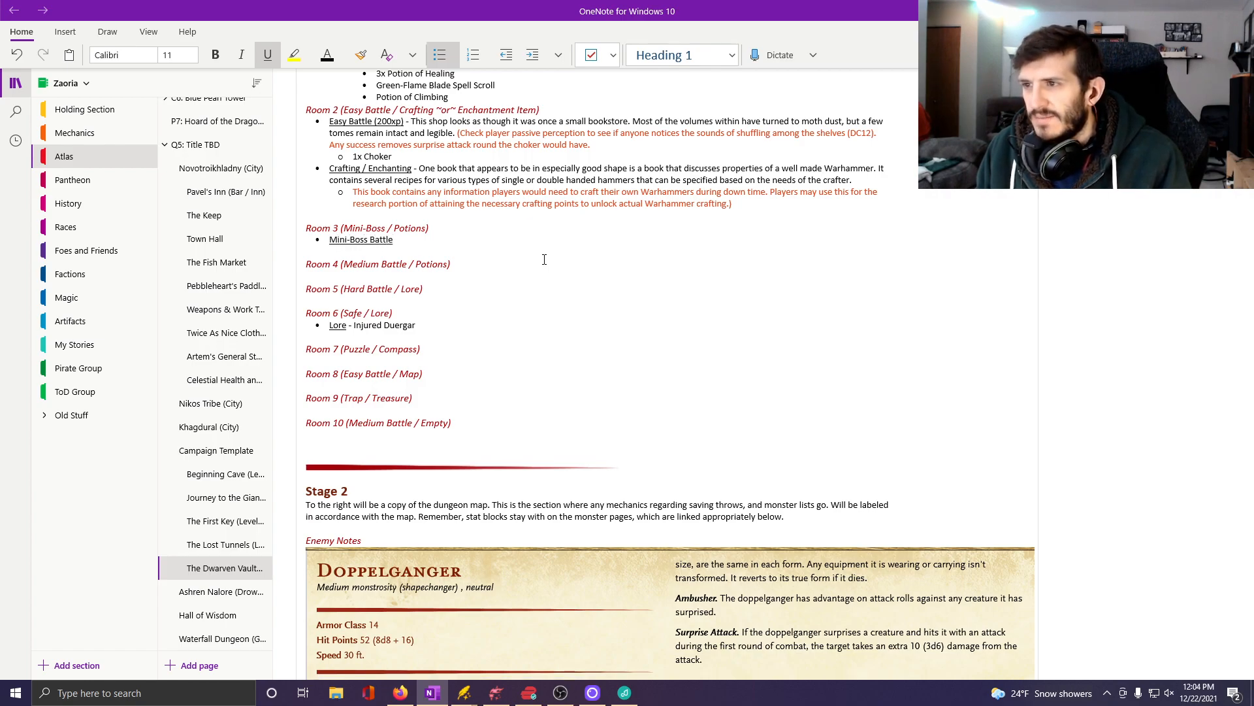
type("(600xp")
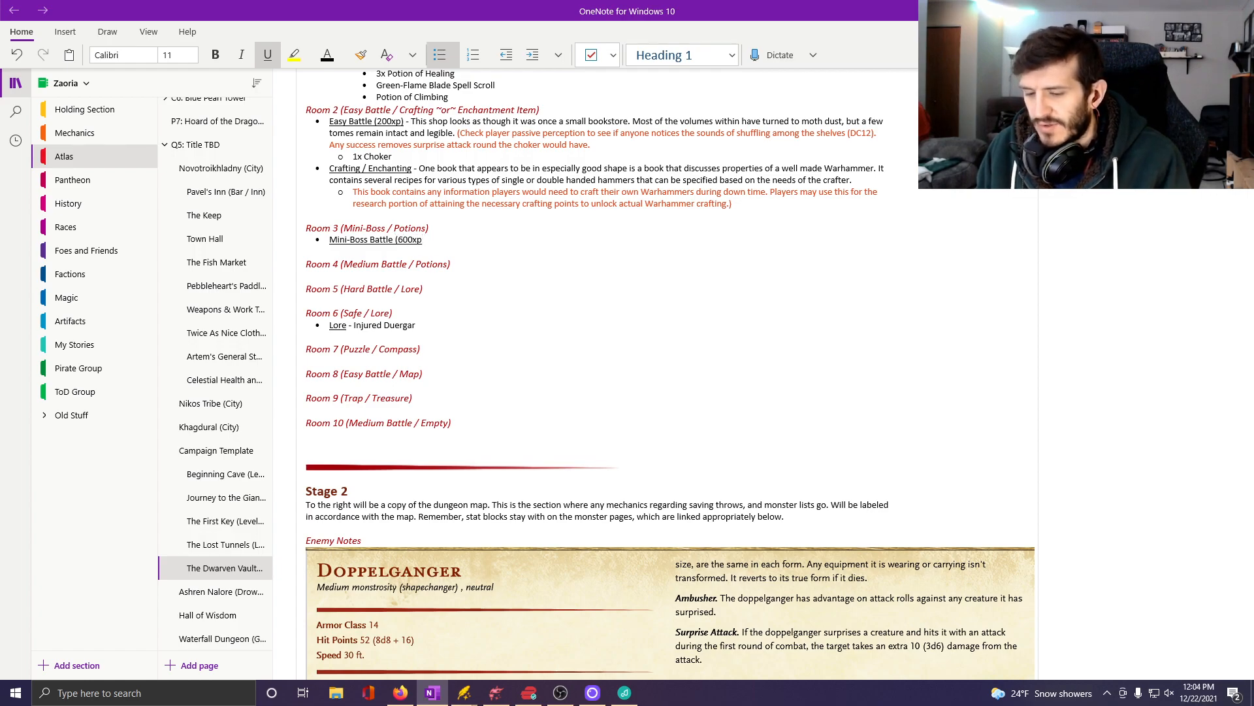
type(")")
key("ctrl+u")
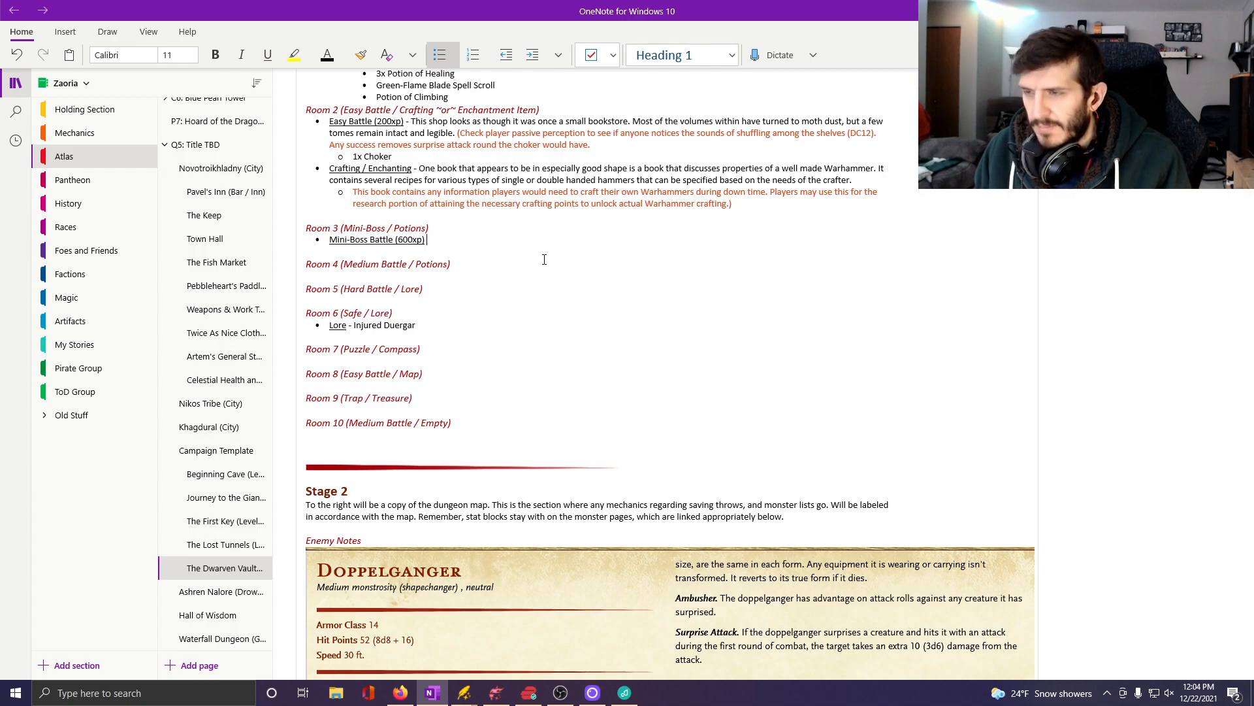
type("-")
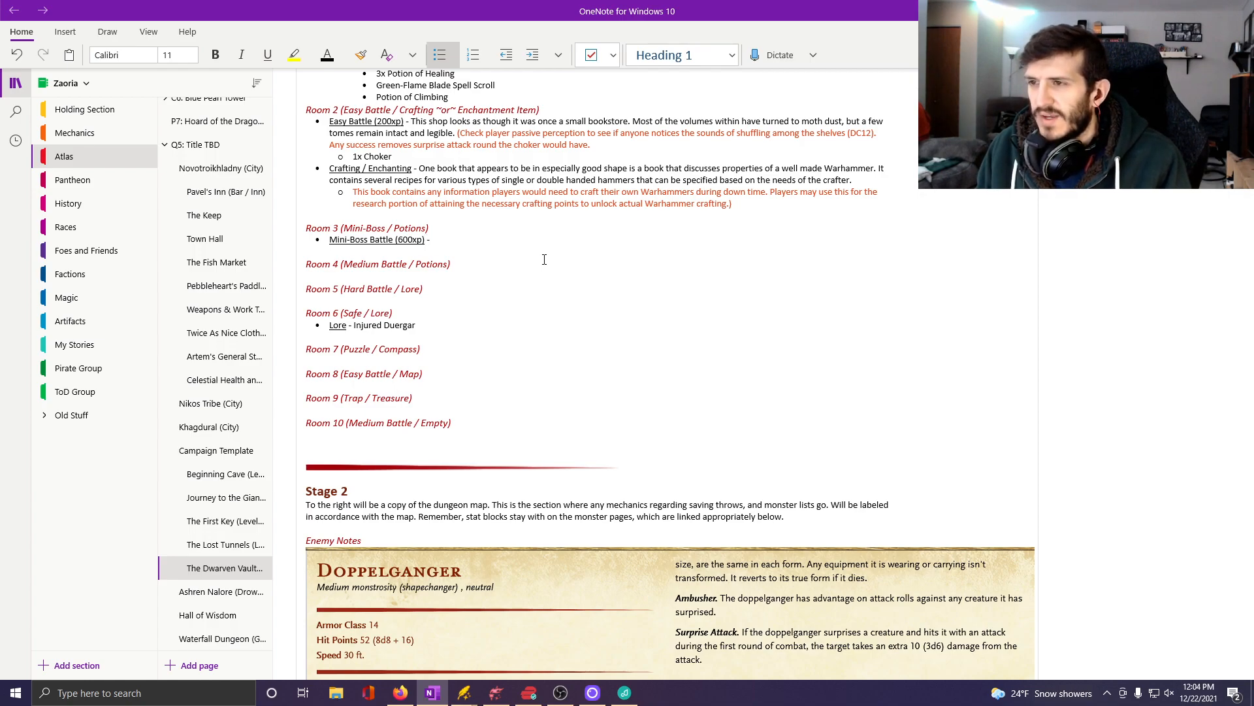
key("Return")
key("Tab")
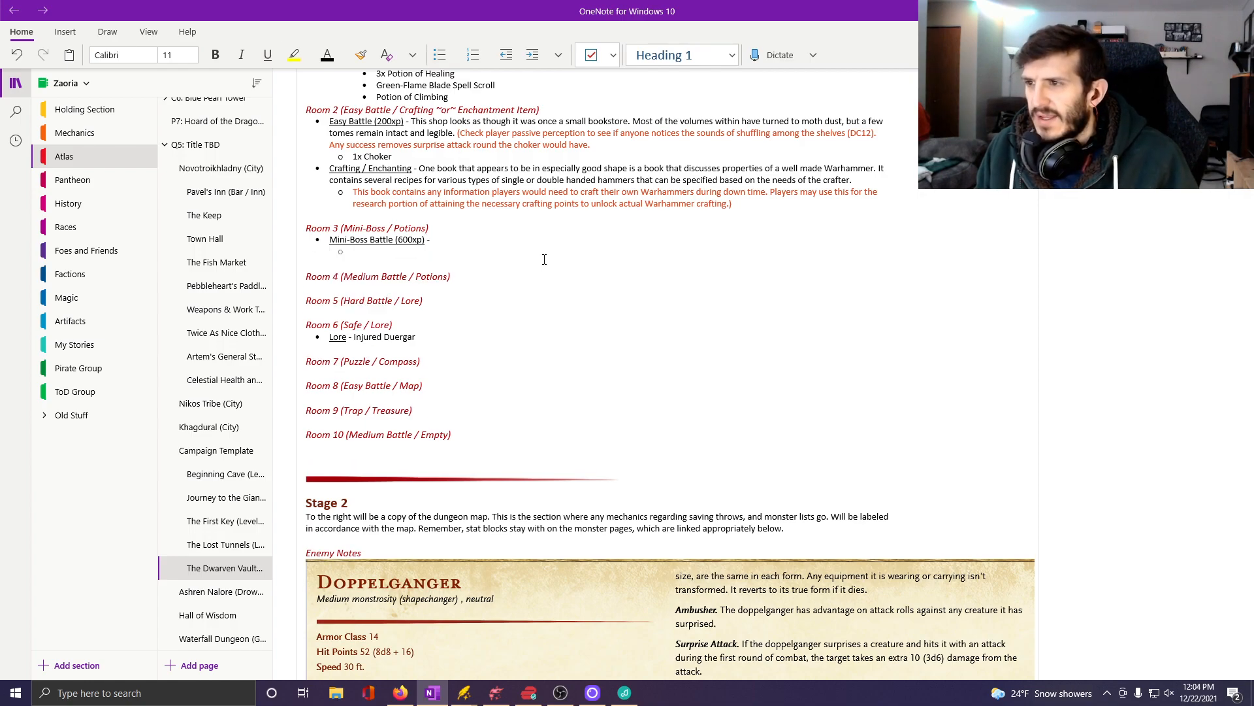
Check the XP budgets and enemy tiers in the Floor-Wide Notes, and return to the empty Room 3 sub-bullet.
scroll(544, 259, "up", 10)
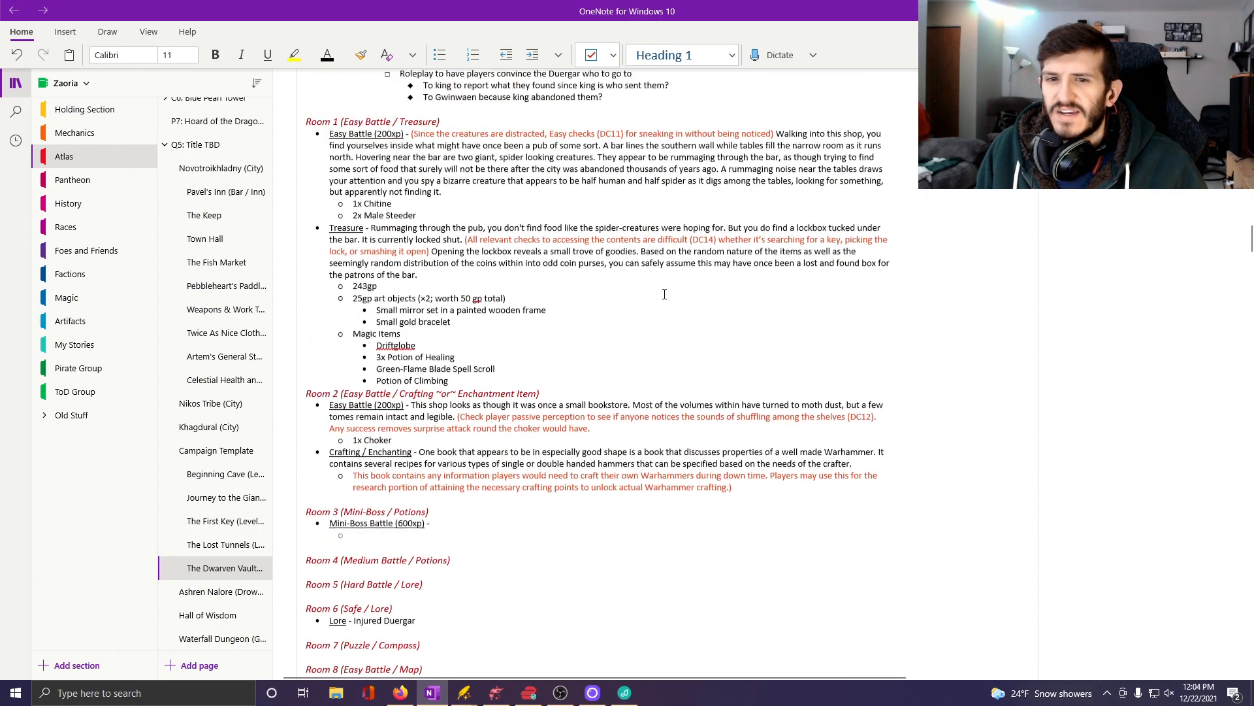
scroll(614, 294, "up", 3)
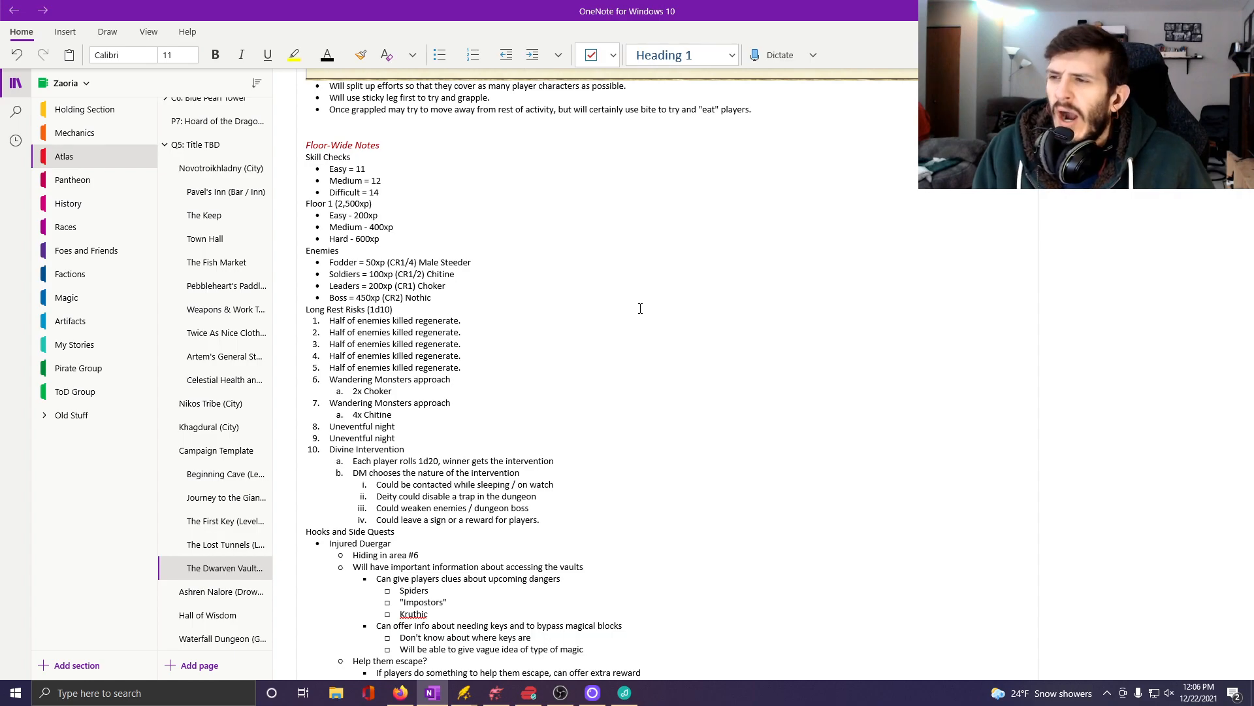
scroll(641, 308, "down", 15)
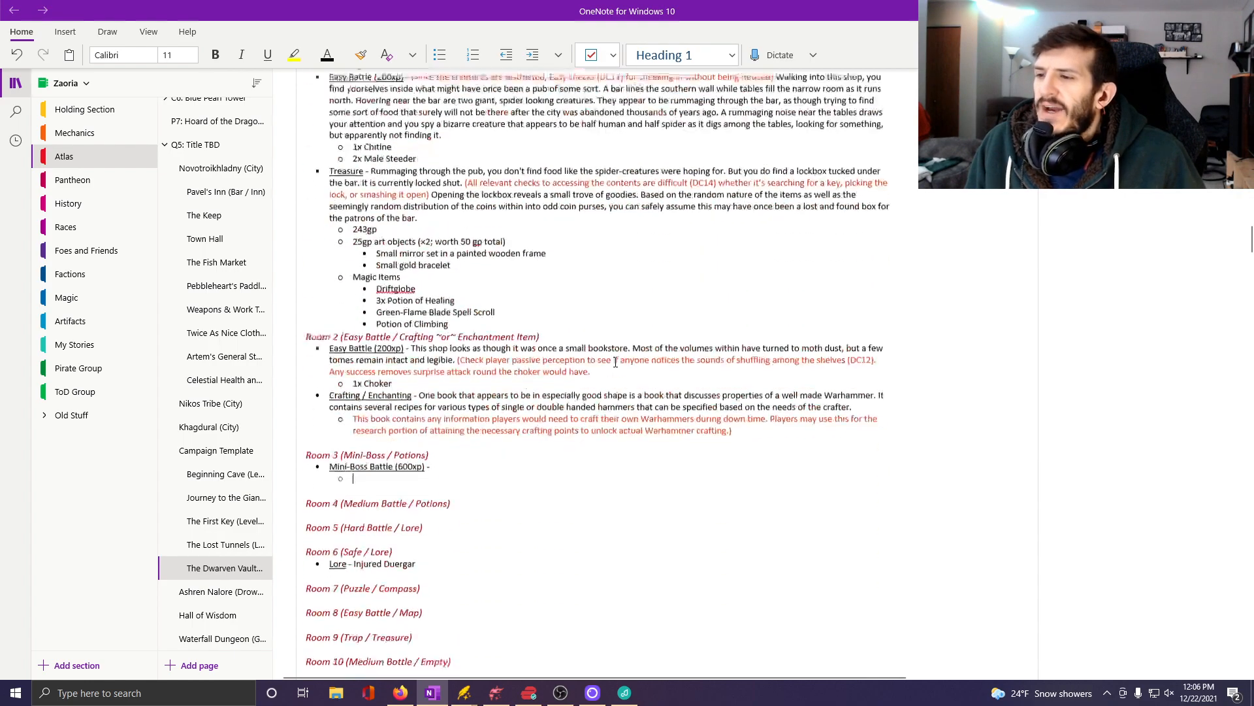
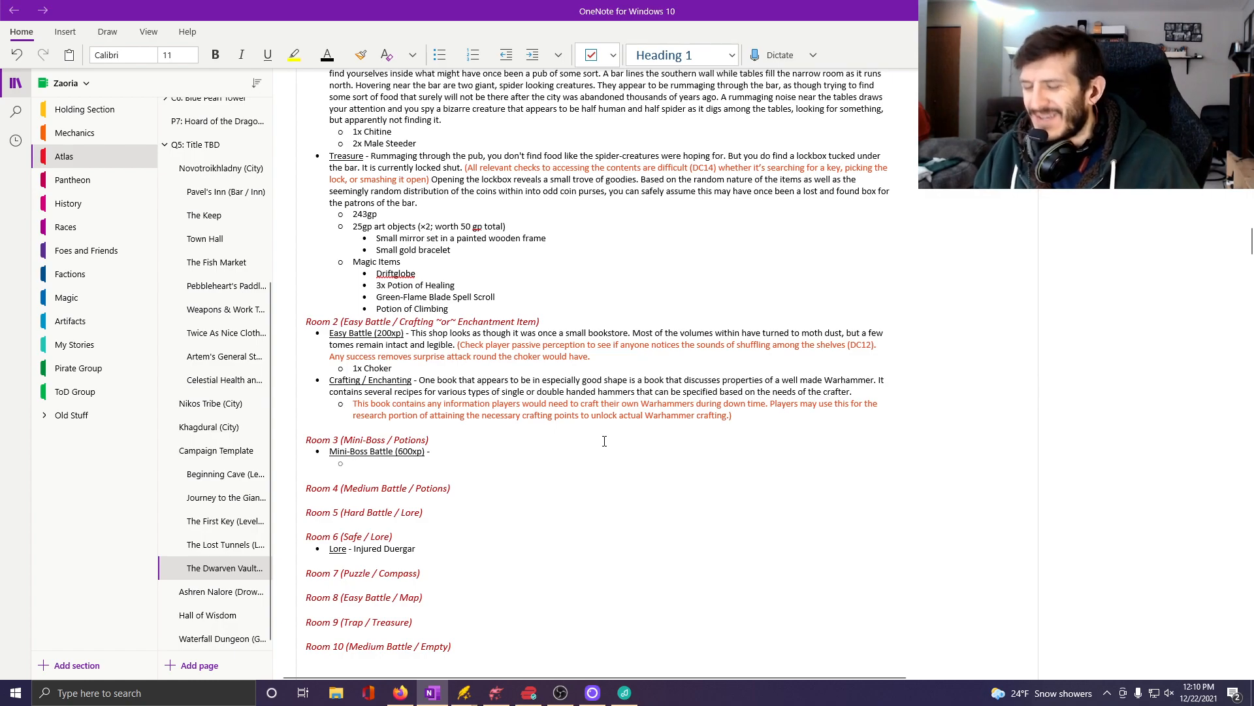
Enter "1x Nothic (450xp)" as the first enemy under the Room 3 Mini-Boss Battle and start another sub-bullet.
type("1x")
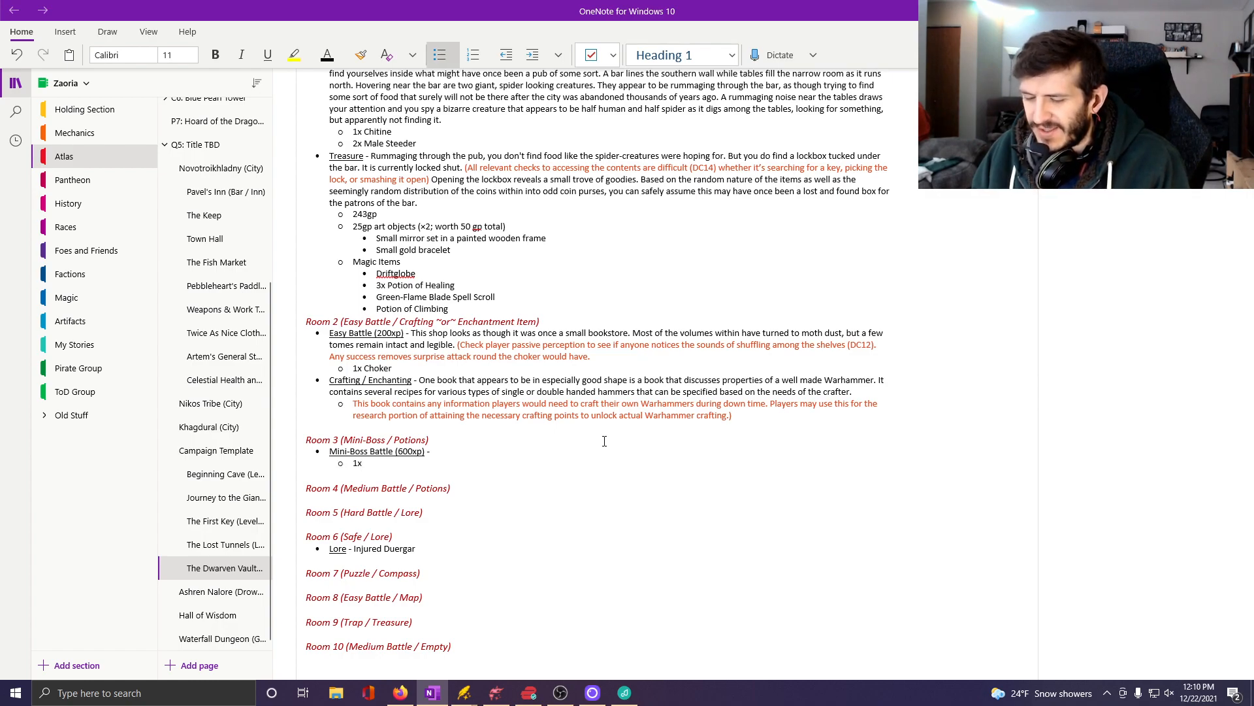
type(" Nothic ")
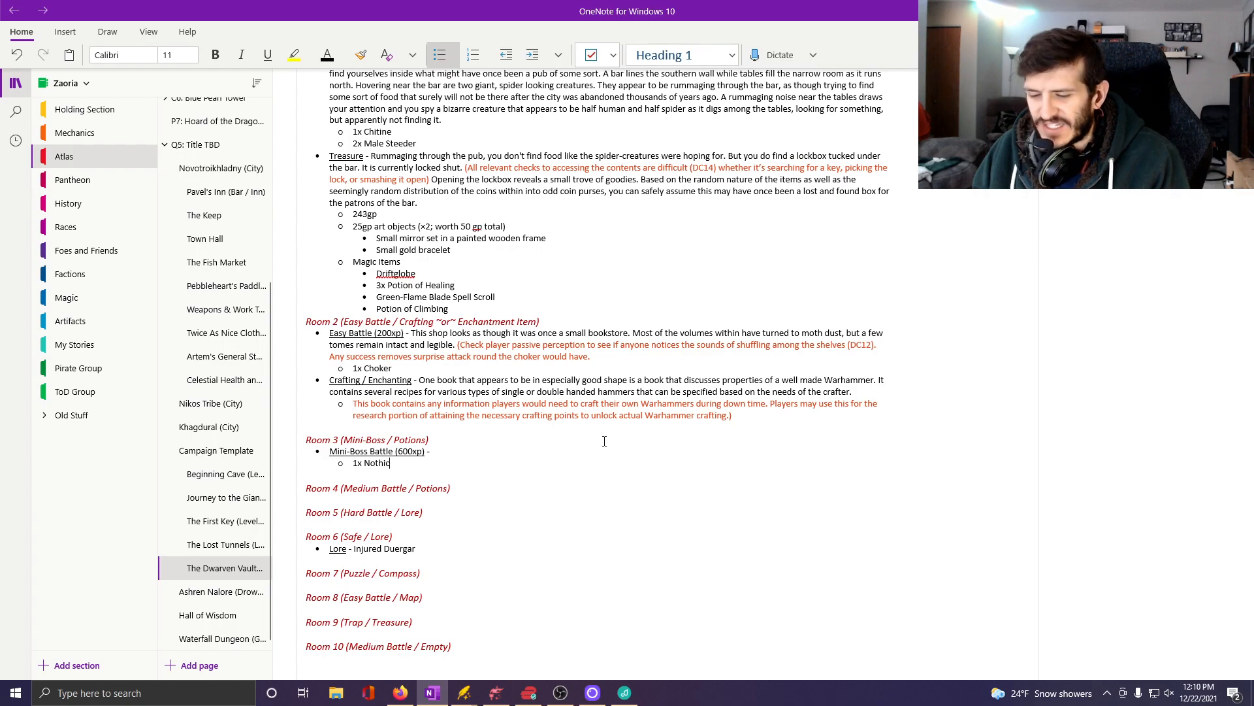
type("(450")
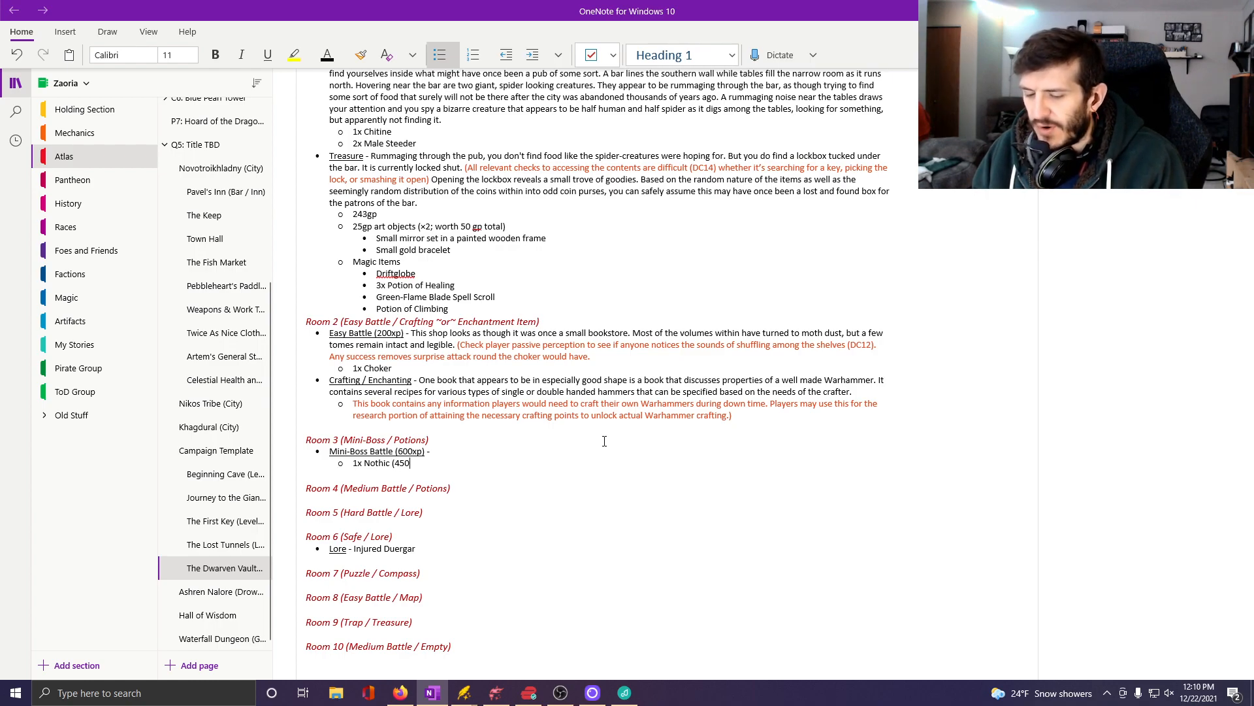
type("xp")
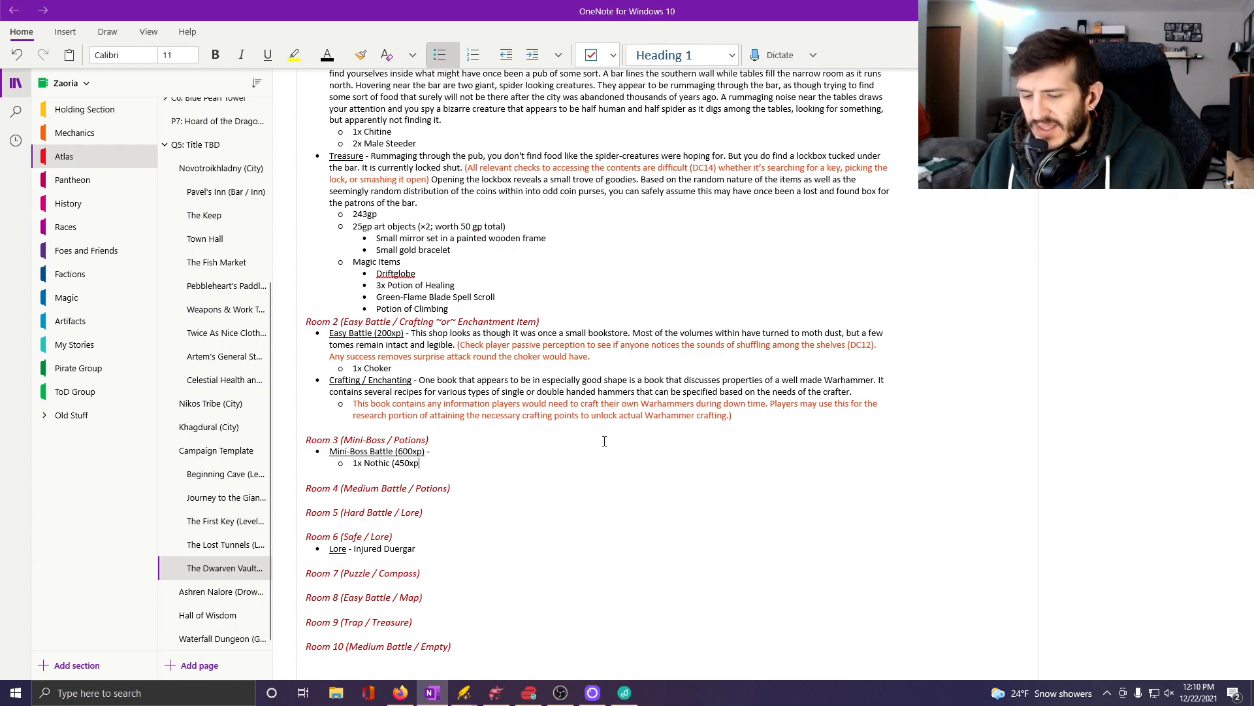
type(")")
key("Return")
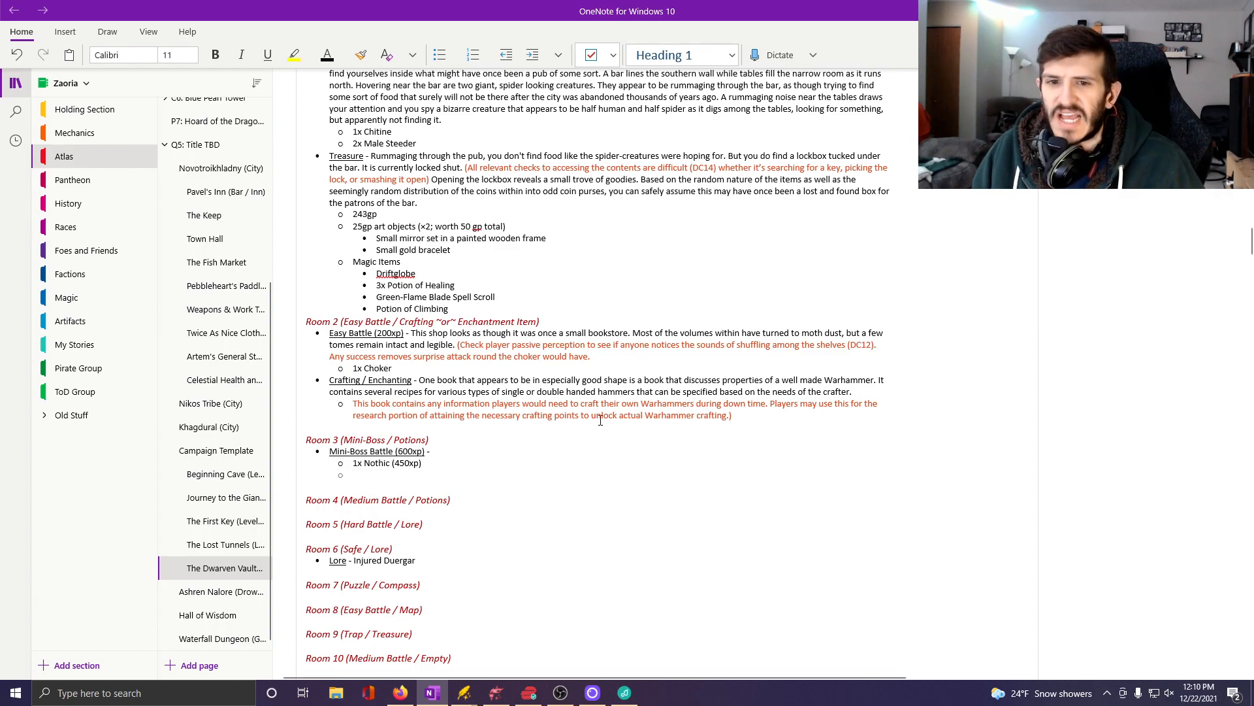
Review the XP budgets and enemy tiers in the Floor-Wide Notes, and return to the empty Room 3 sub-bullet.
scroll(580, 368, "up", 5)
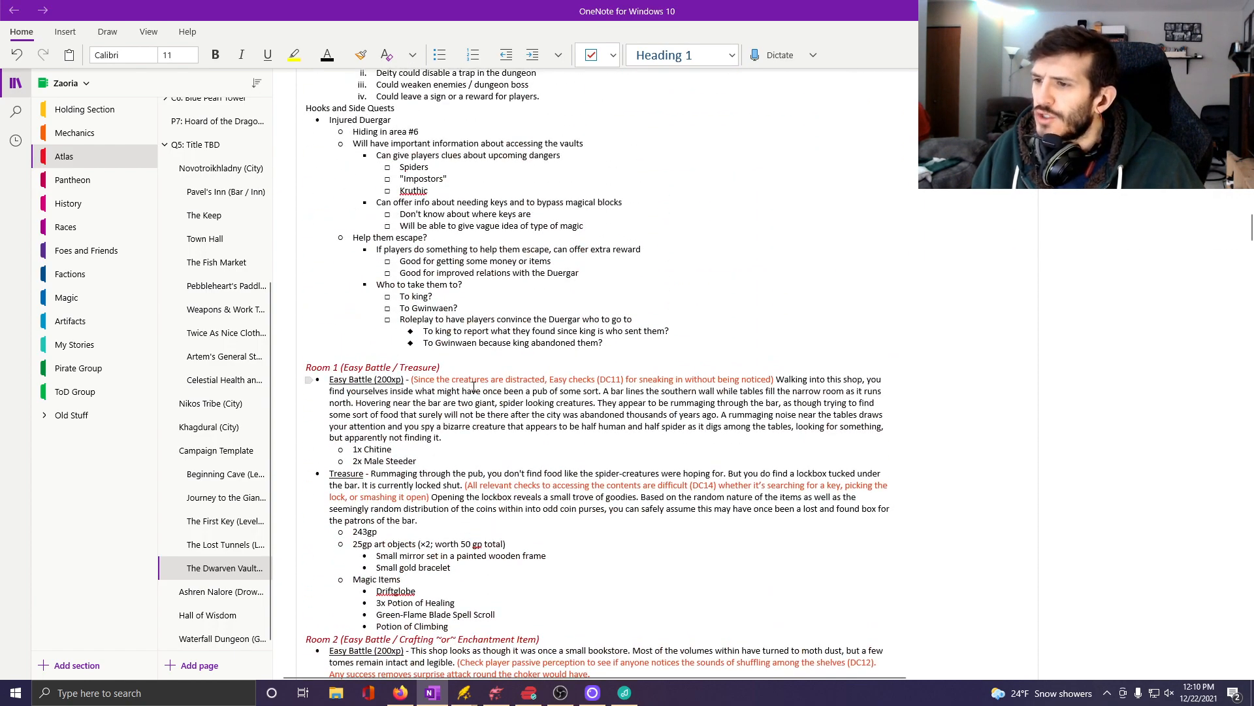
scroll(474, 387, "up", 5)
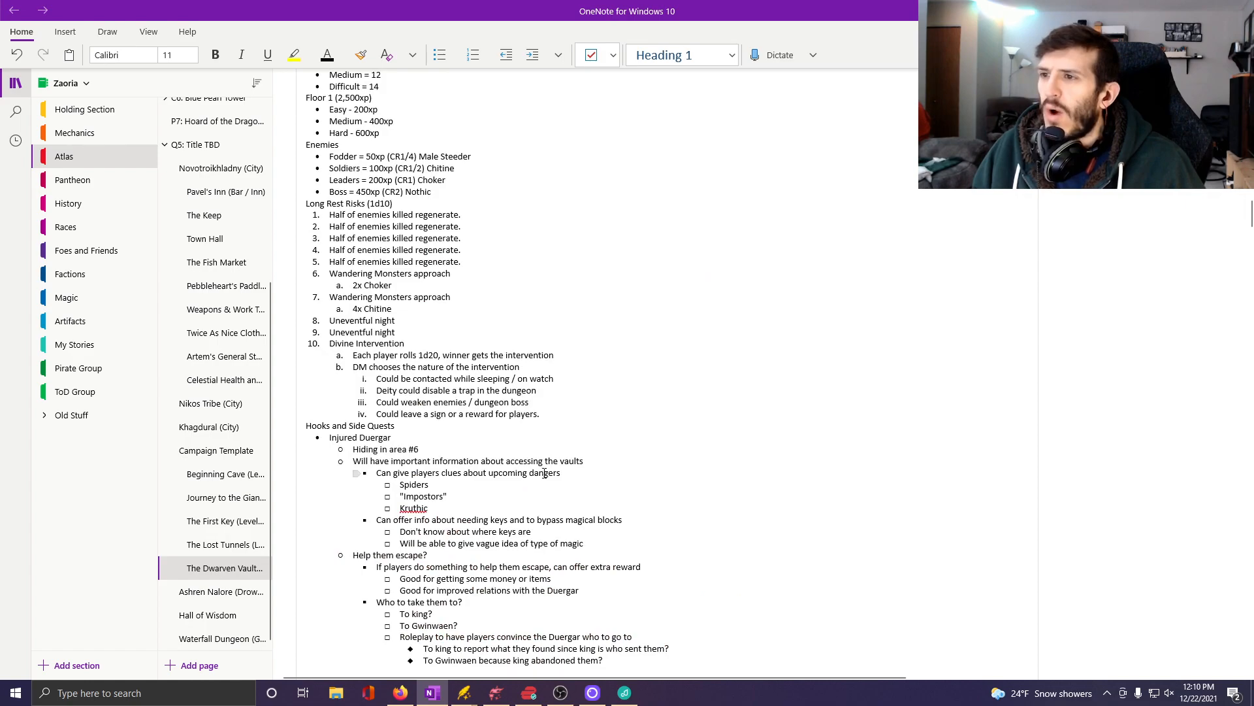
scroll(544, 473, "up", 2)
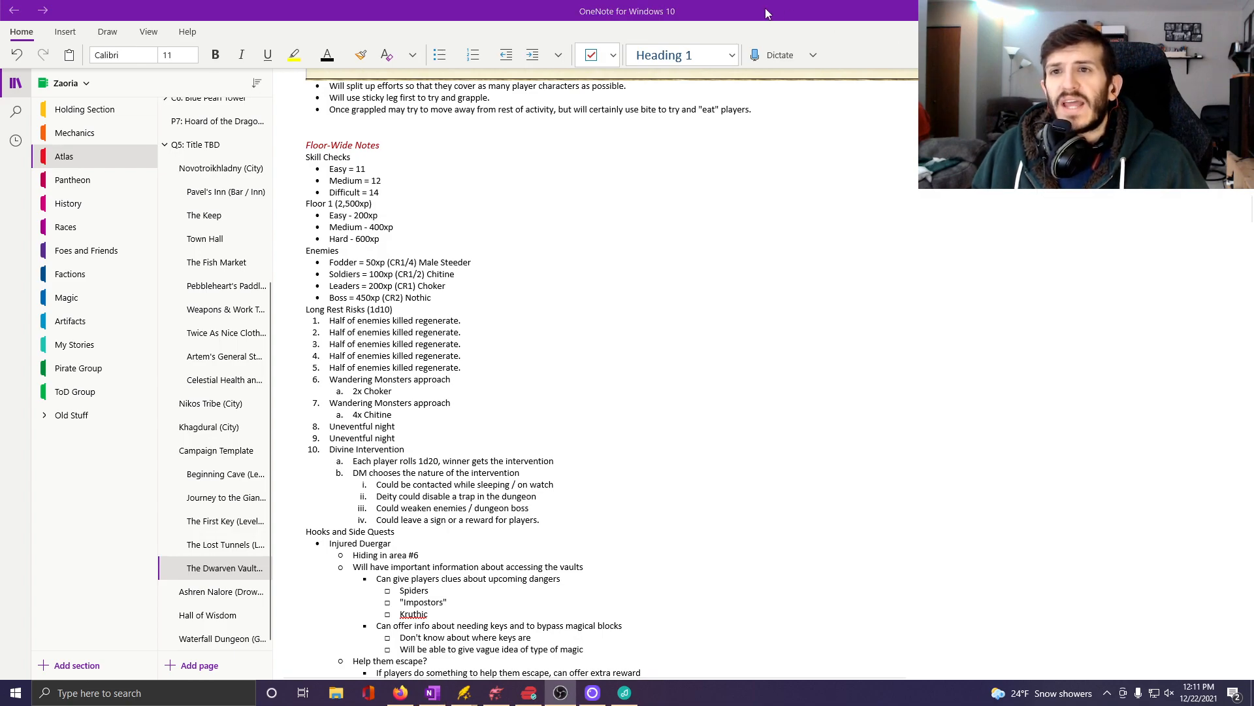
left_click(928, 238)
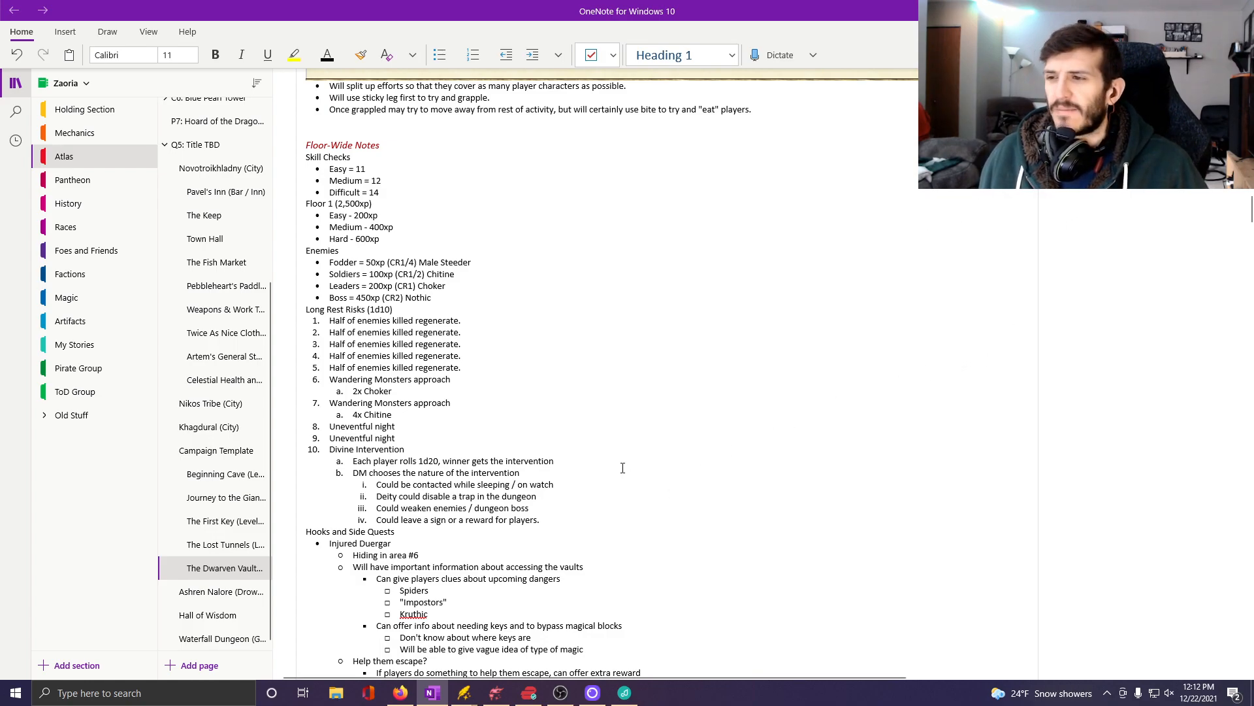
scroll(623, 467, "down", 3)
scroll(623, 468, "down", 3)
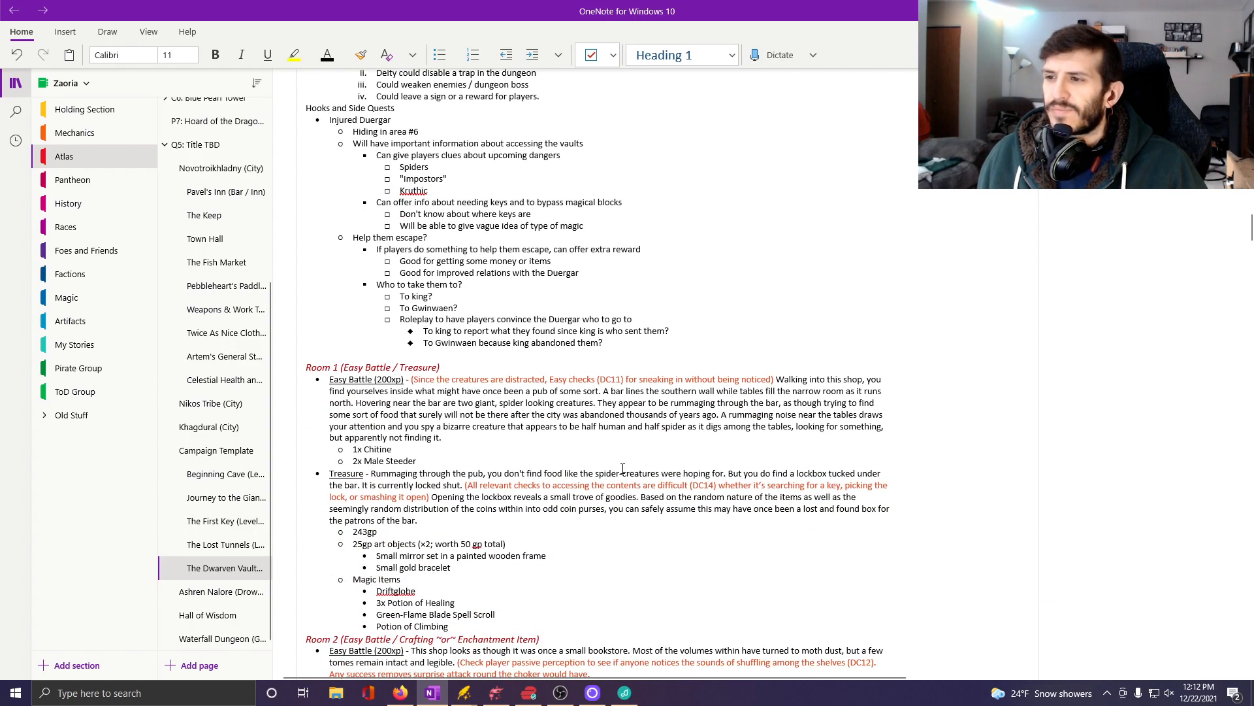
scroll(622, 467, "down", 3)
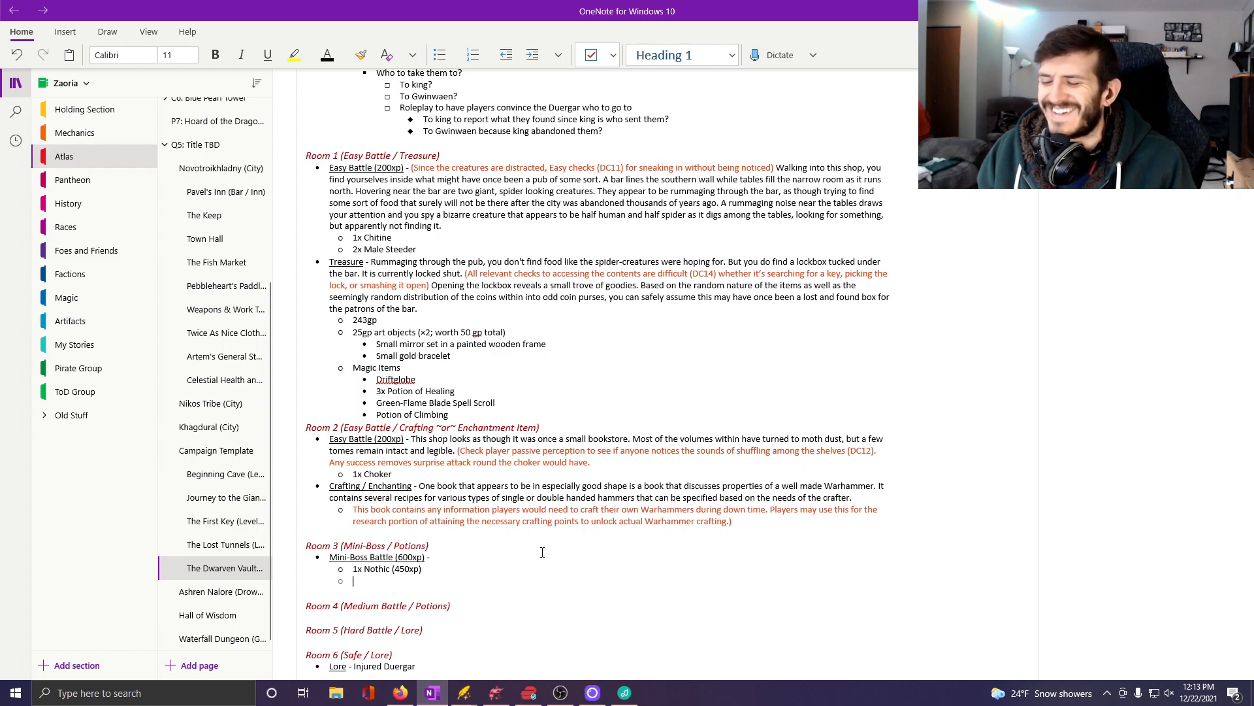
Add "1x Chitine (100xp)" as the second Room 3 enemy, with an empty sub-bullet below it.
type("1x")
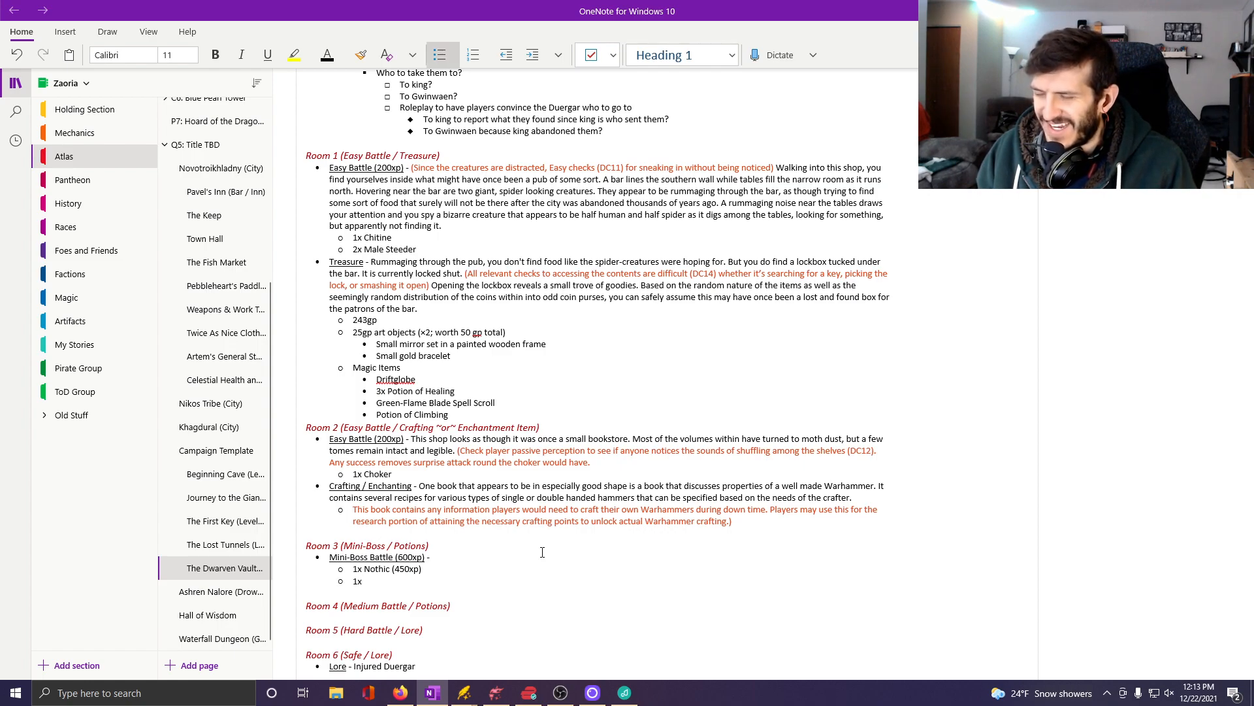
type(" Chitine")
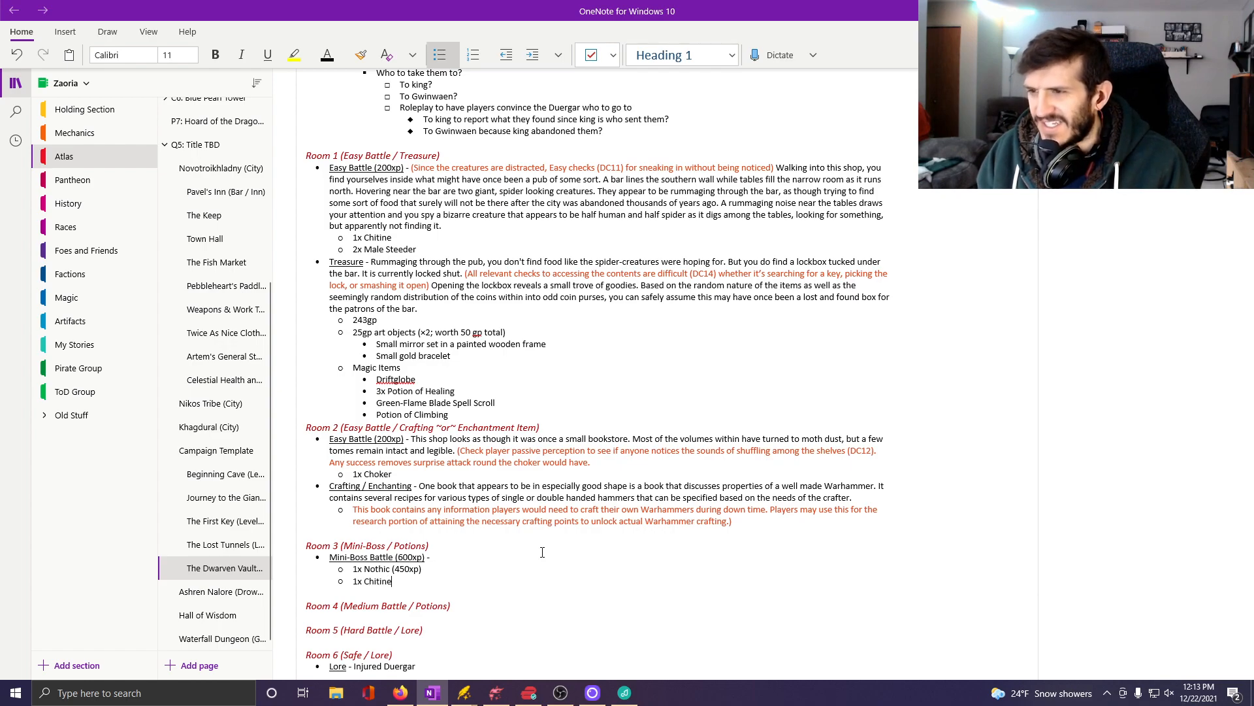
type(" (110x")
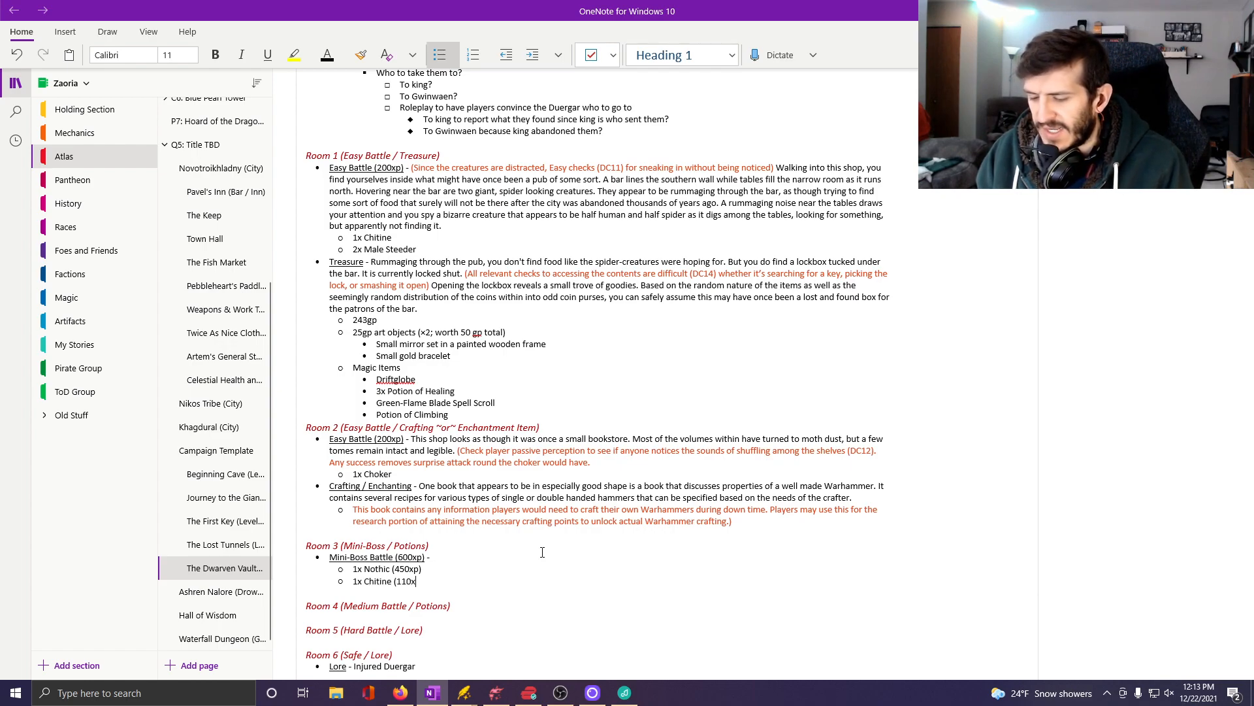
type("p)")
key("Return")
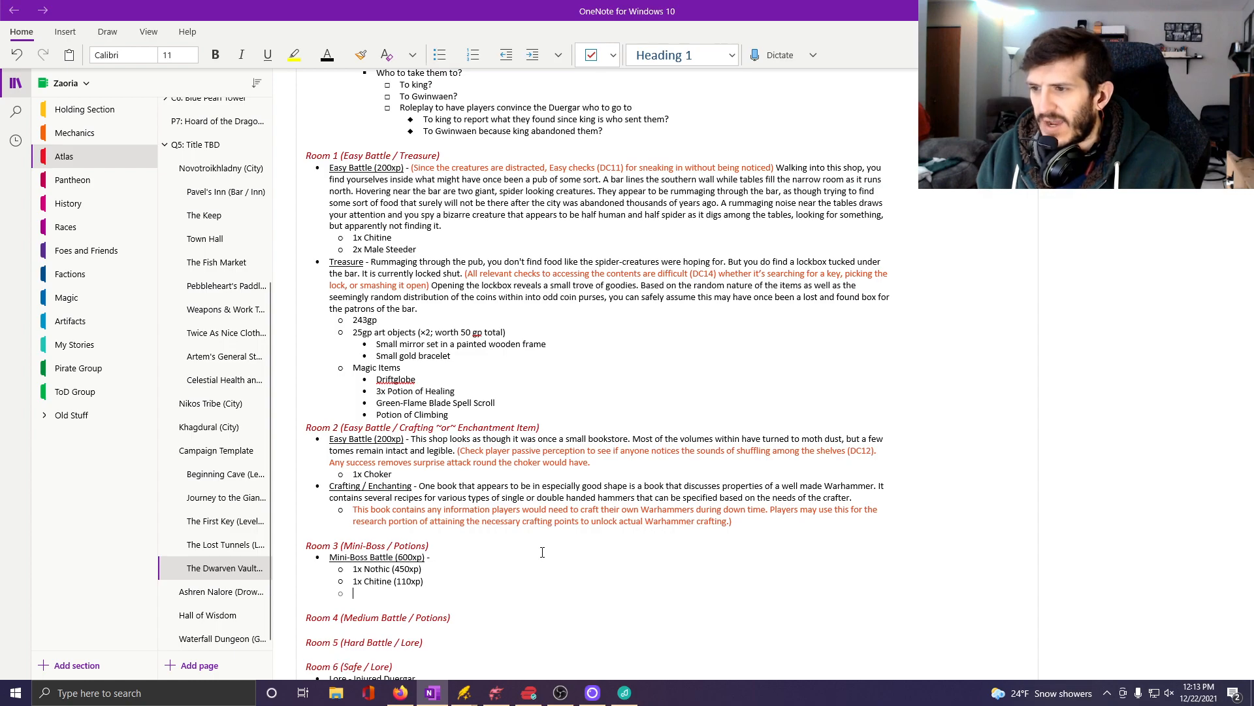
key("BackSpace")
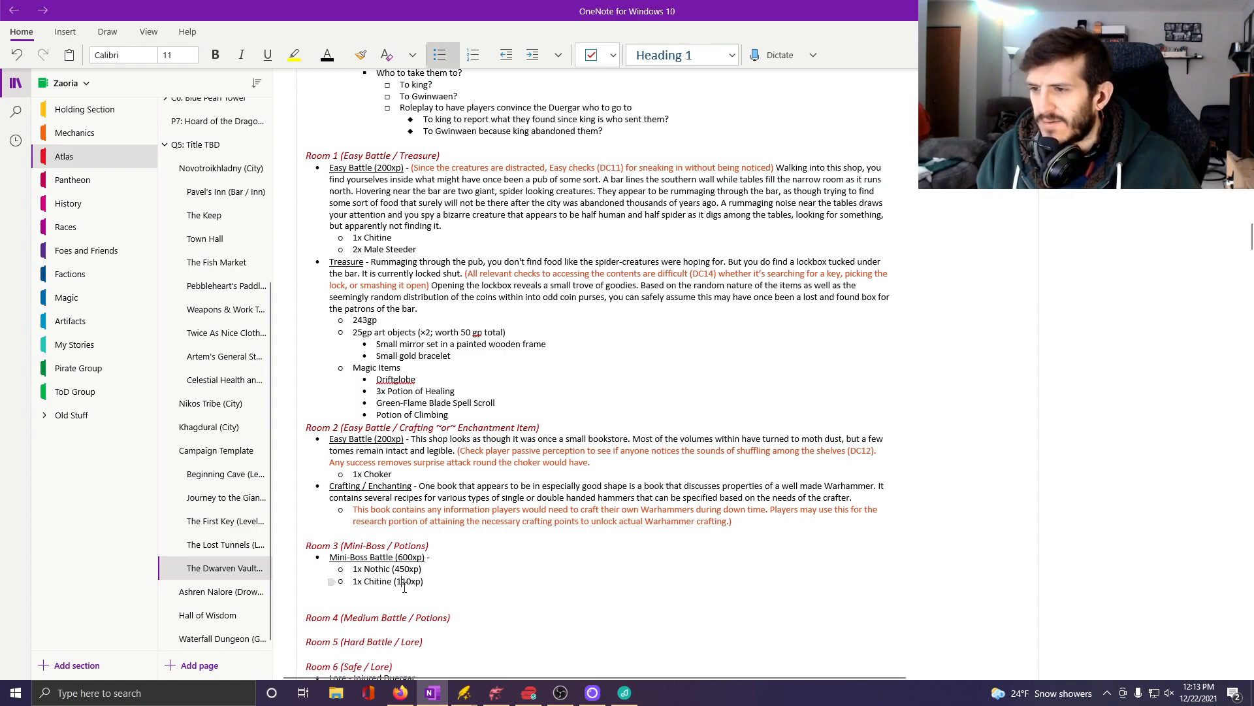
left_click(405, 588)
key("BackSpace")
type("0")
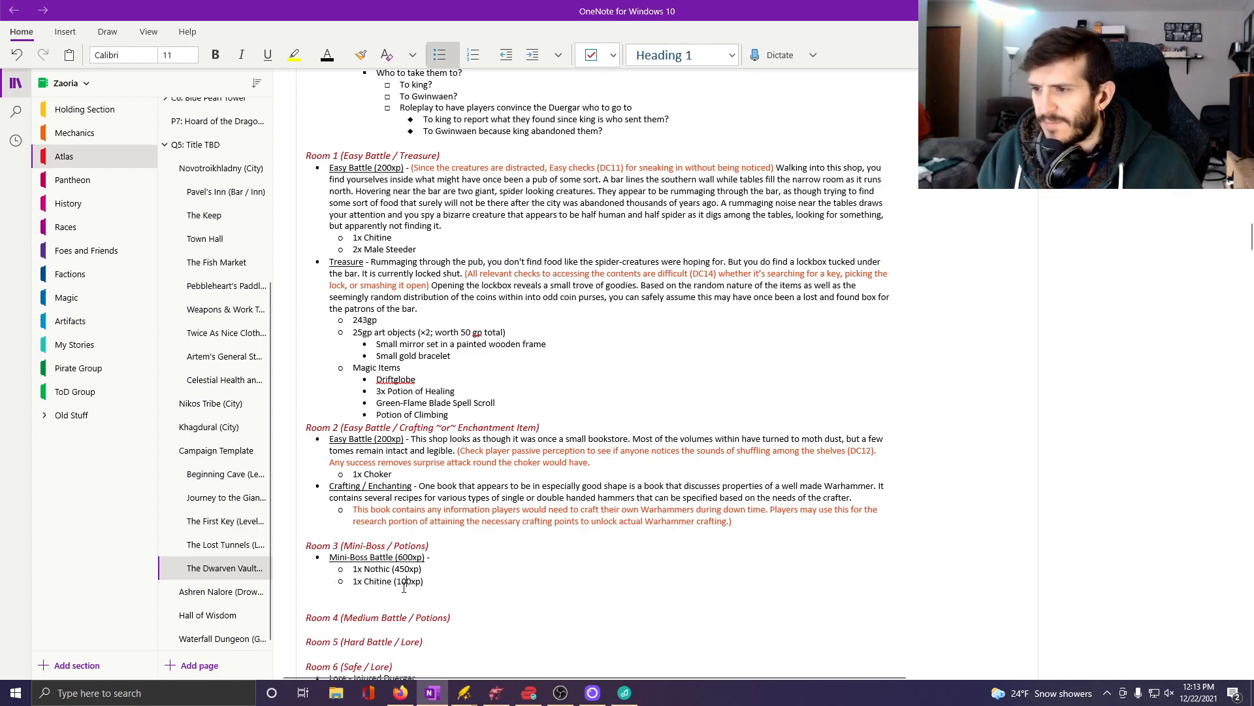
Enter "1x Male Steeder" as the third enemy in the Room 3 Mini-Boss Battle list.
left_click(388, 595)
type("1x ")
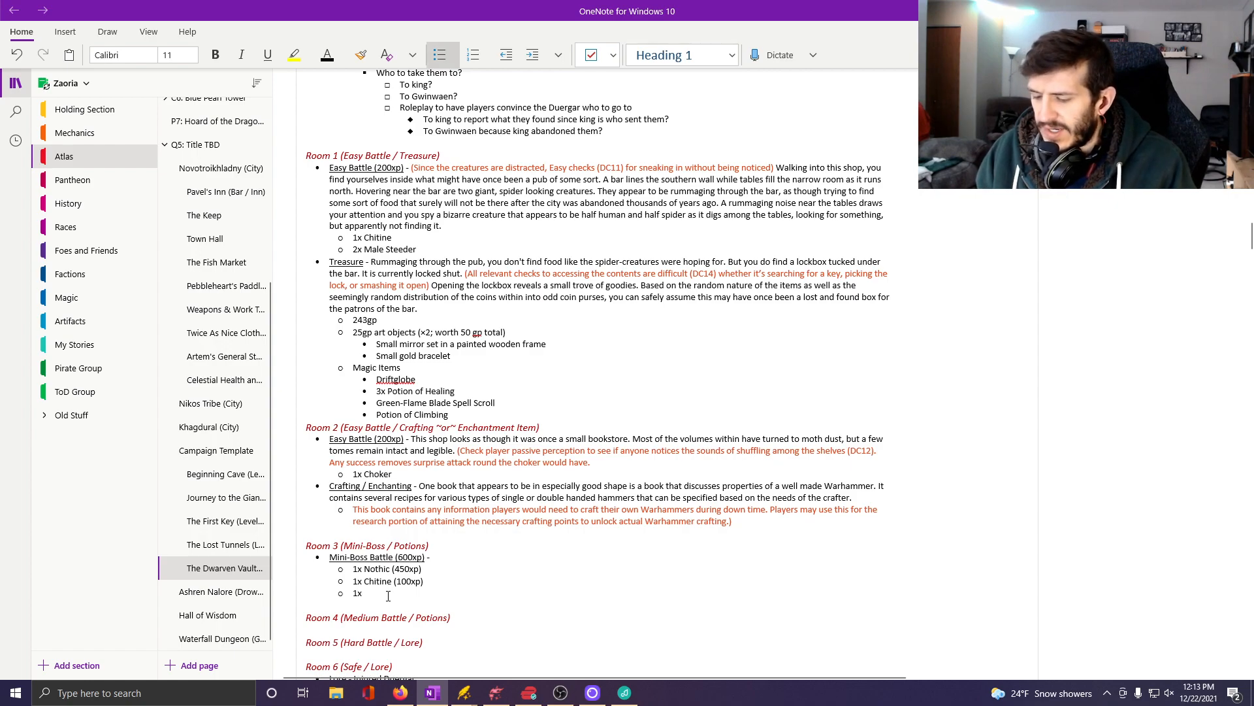
type("Giant Steeder")
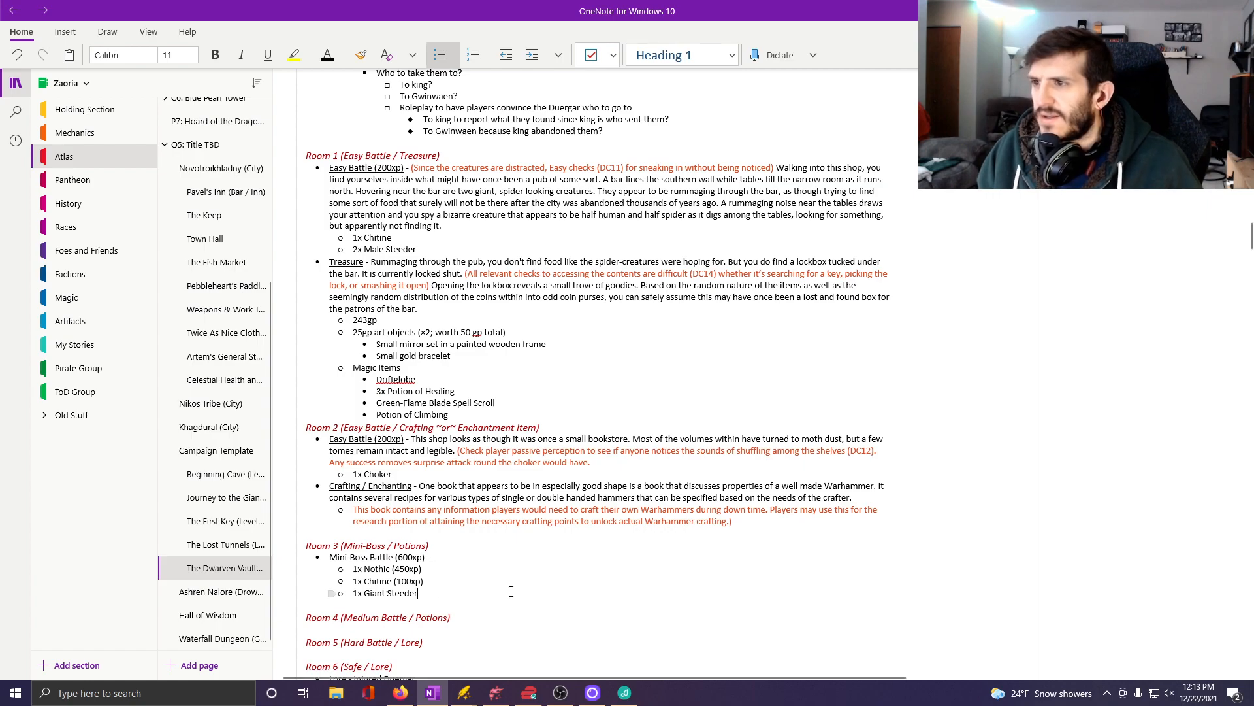
left_click(386, 592)
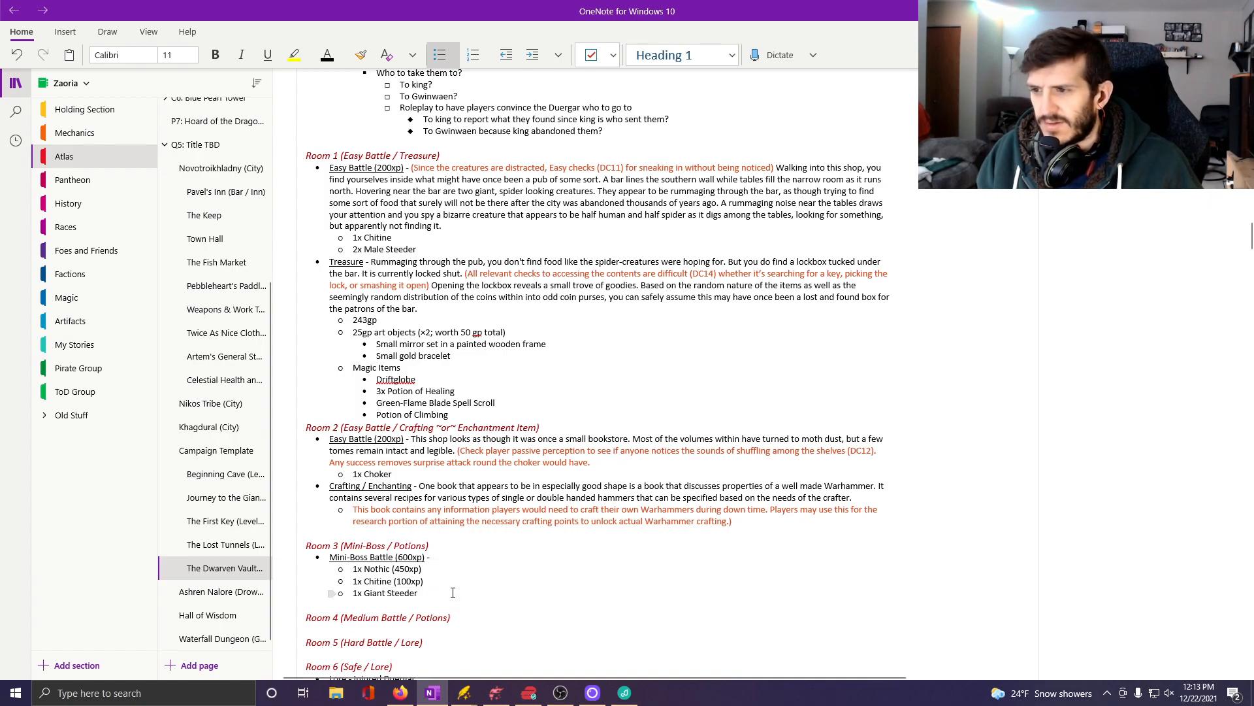
key("BackSpace")
key("BackSpace")
key("BackSpace")
key("BackSpace")
key("BackSpace")
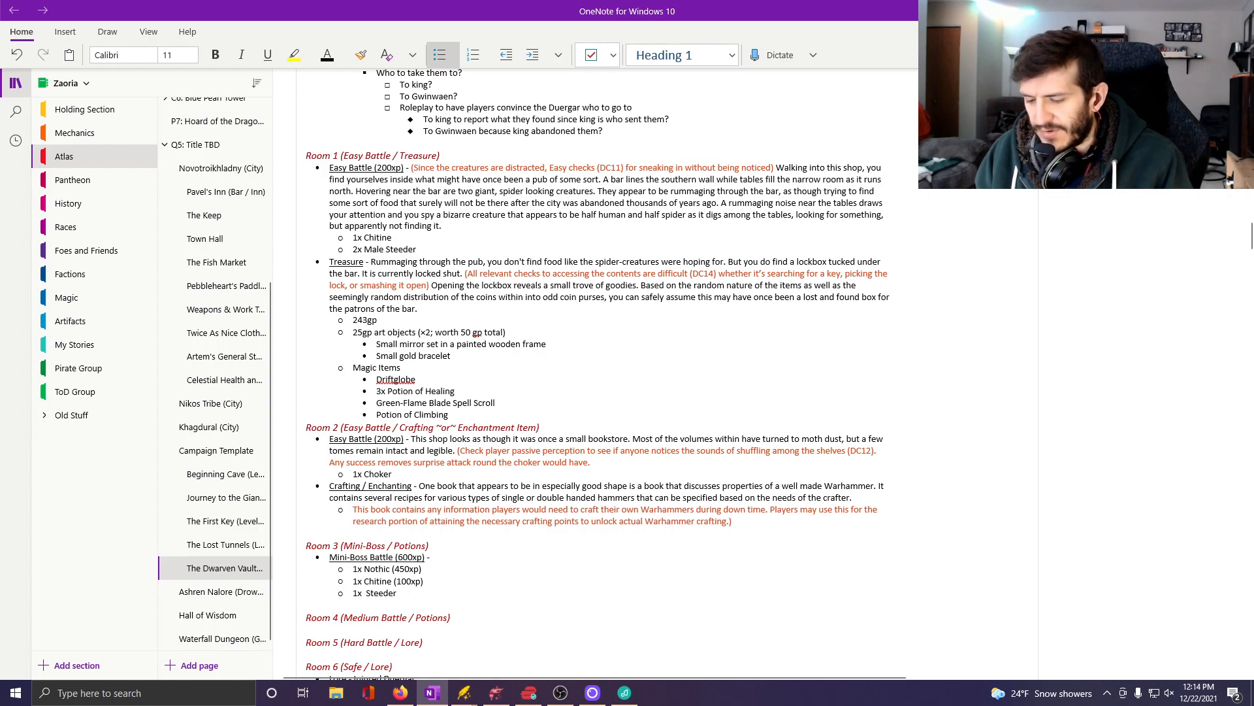
type("Male")
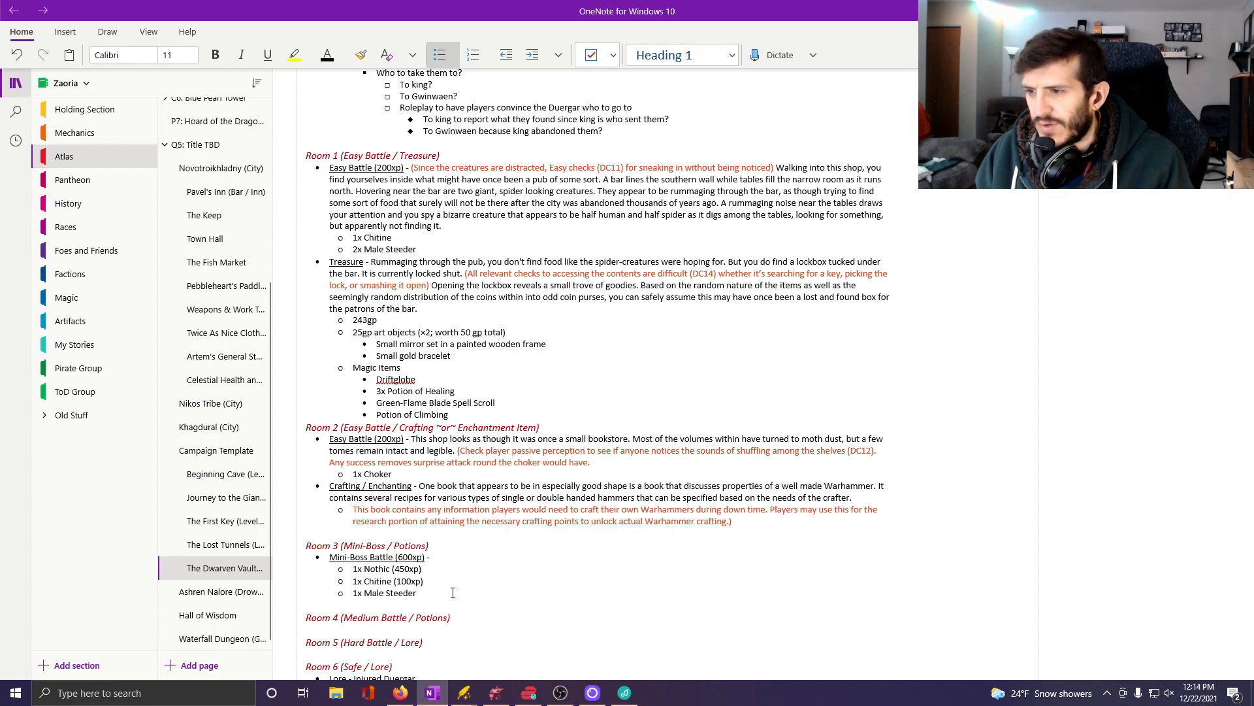
Append the XP value "(50xp)" to the Male Steeder entry in Room 3.
key("Right")
key("Right")
key("Right")
key("Right")
key("Right")
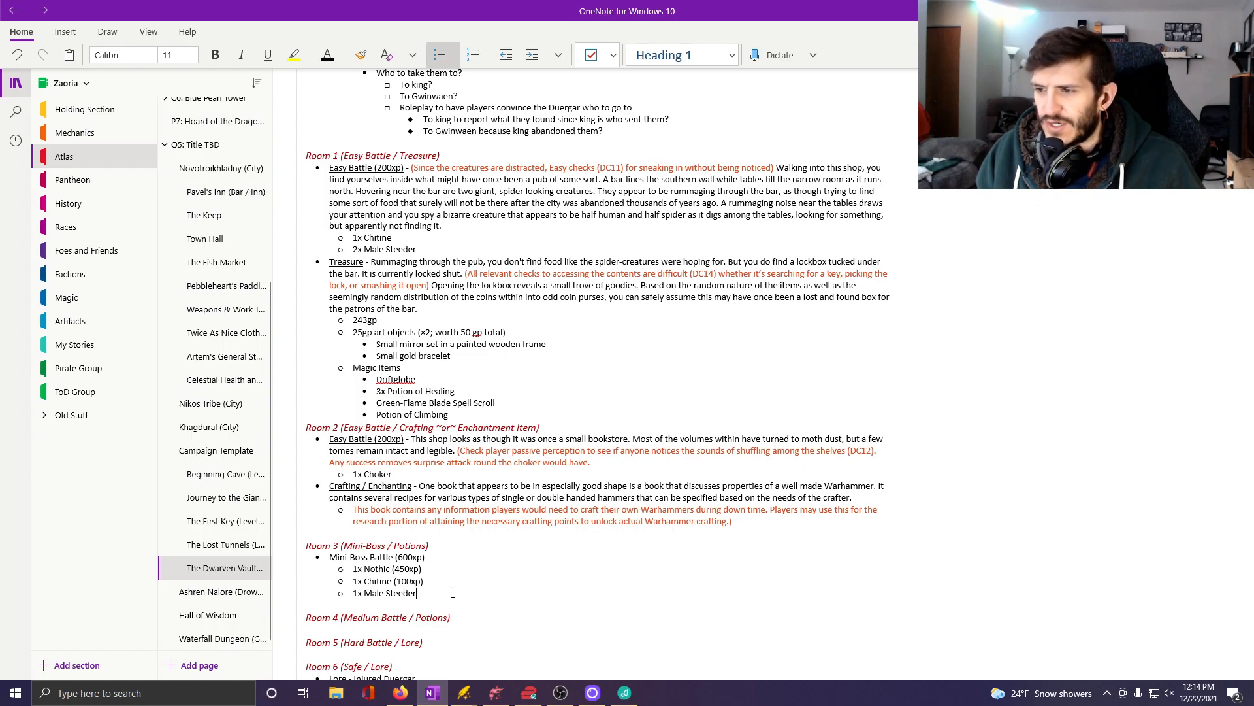
type("(")
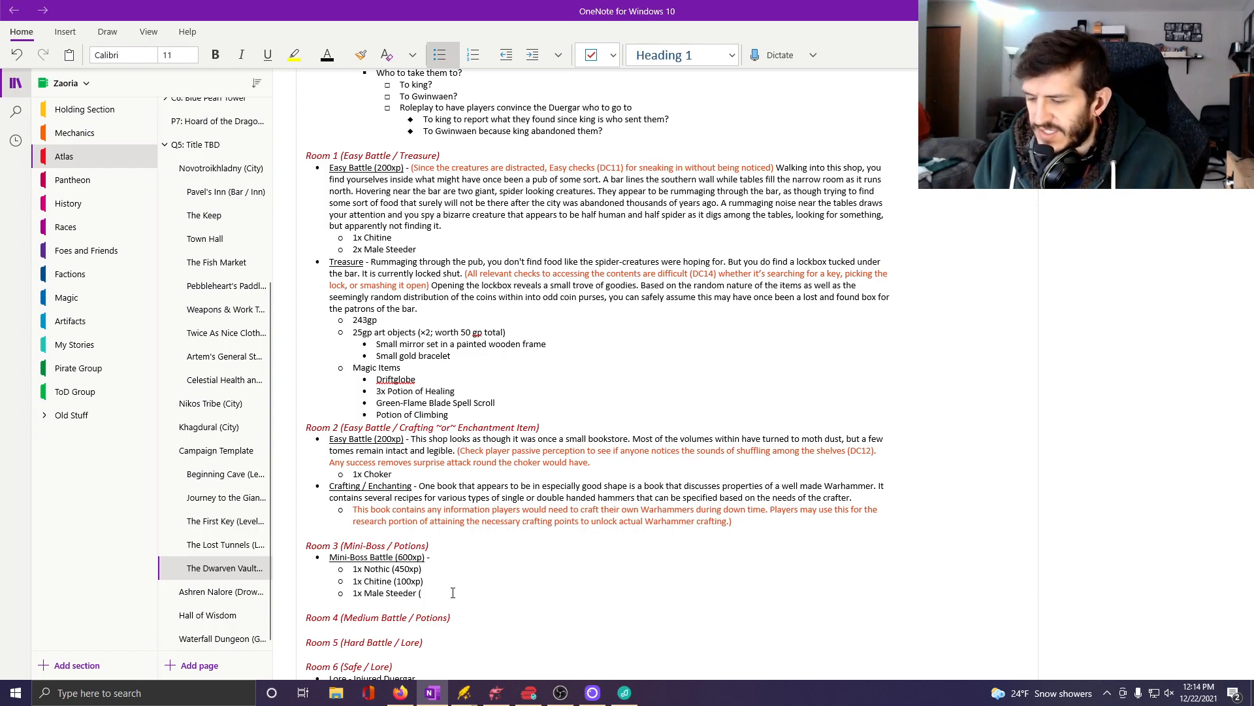
type("50")
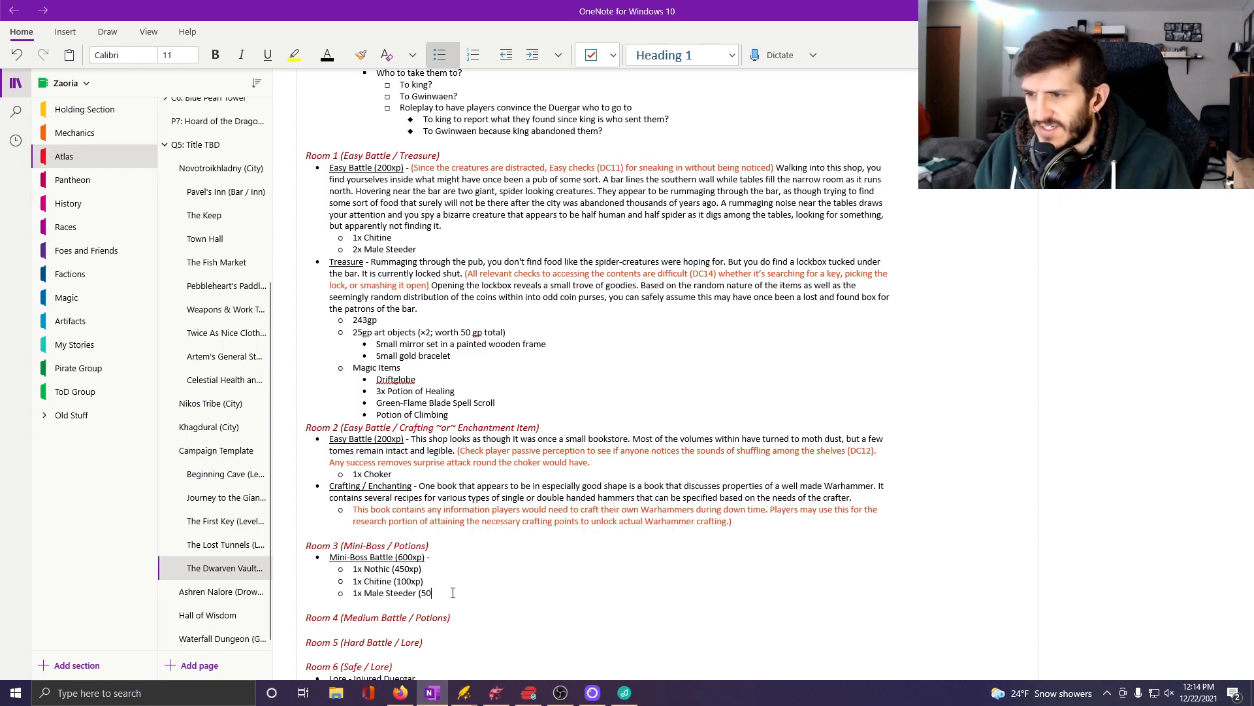
type("xp)")
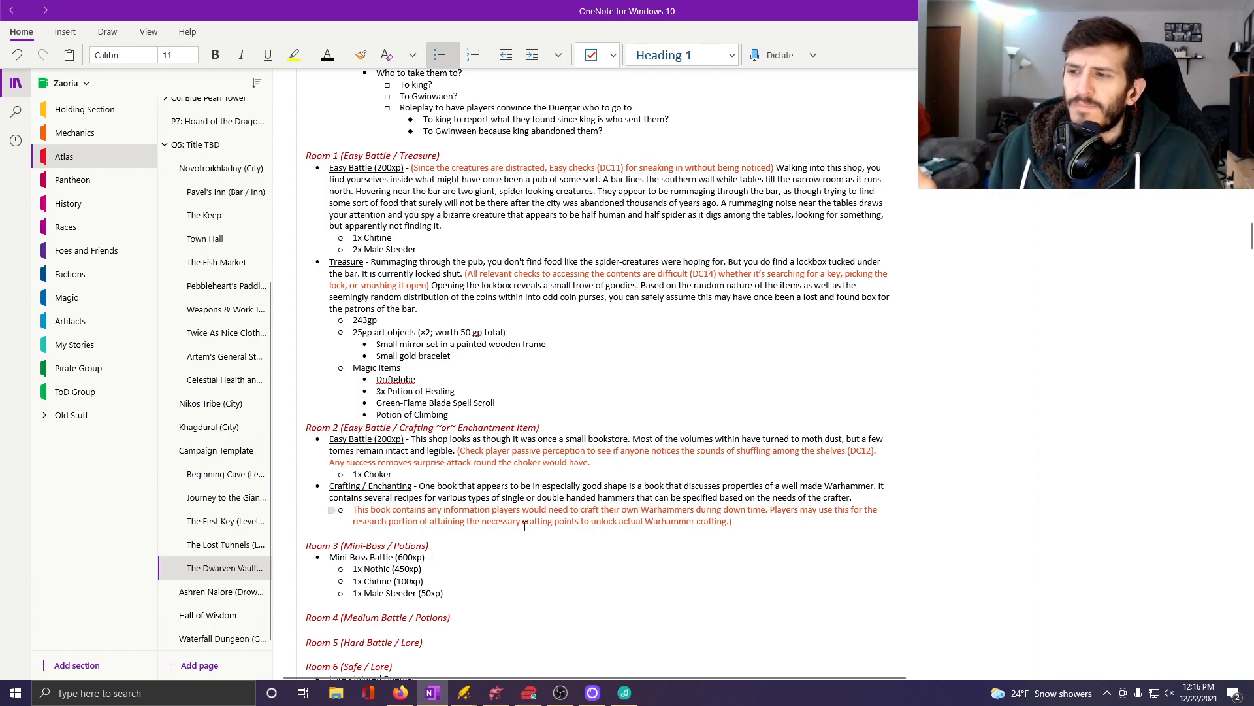
Set the font color to the orange-red theme color for the text following "Mini-Boss Battle (600xp) -" in Room 3.
scroll(525, 526, "up", 4)
scroll(531, 541, "up", 9)
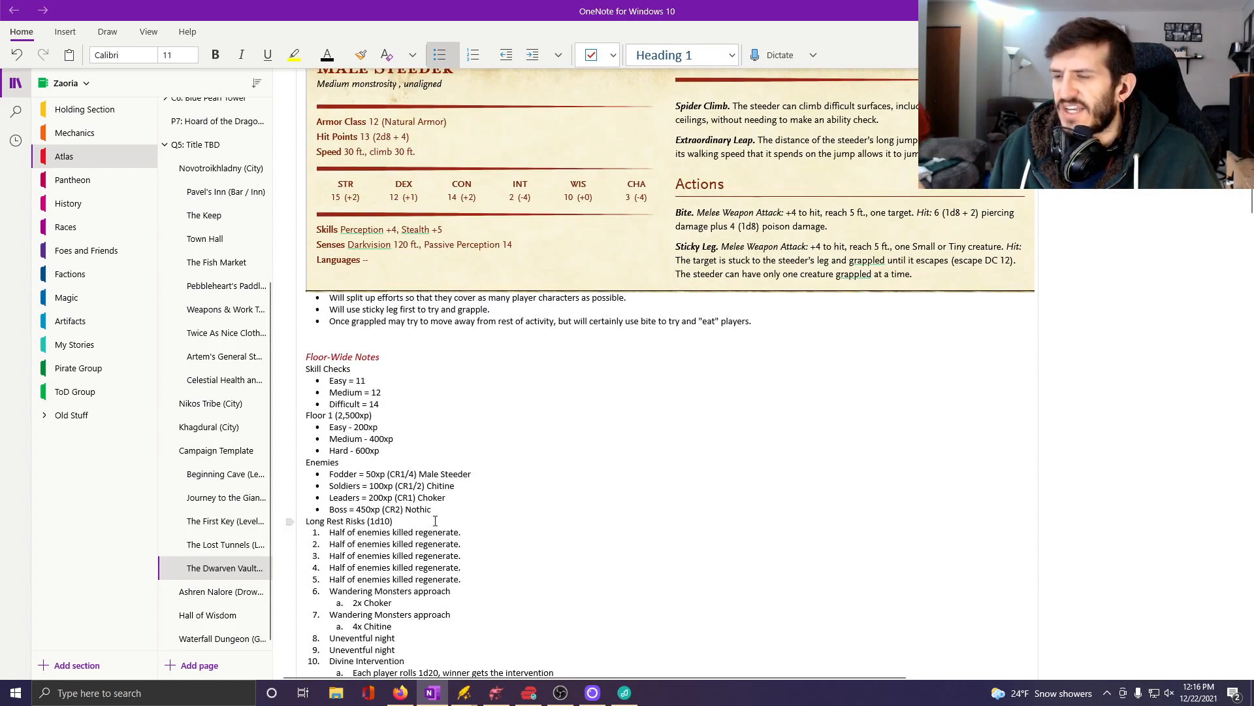
scroll(468, 534, "down", 12)
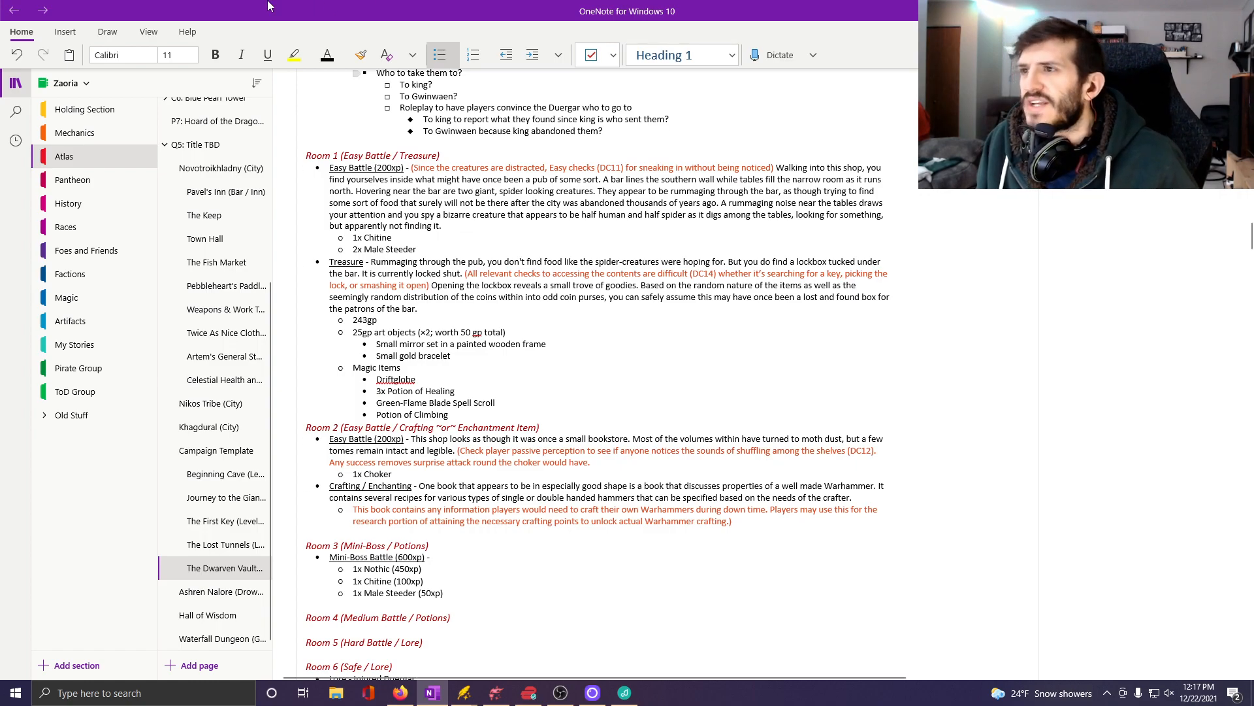
left_click(343, 55)
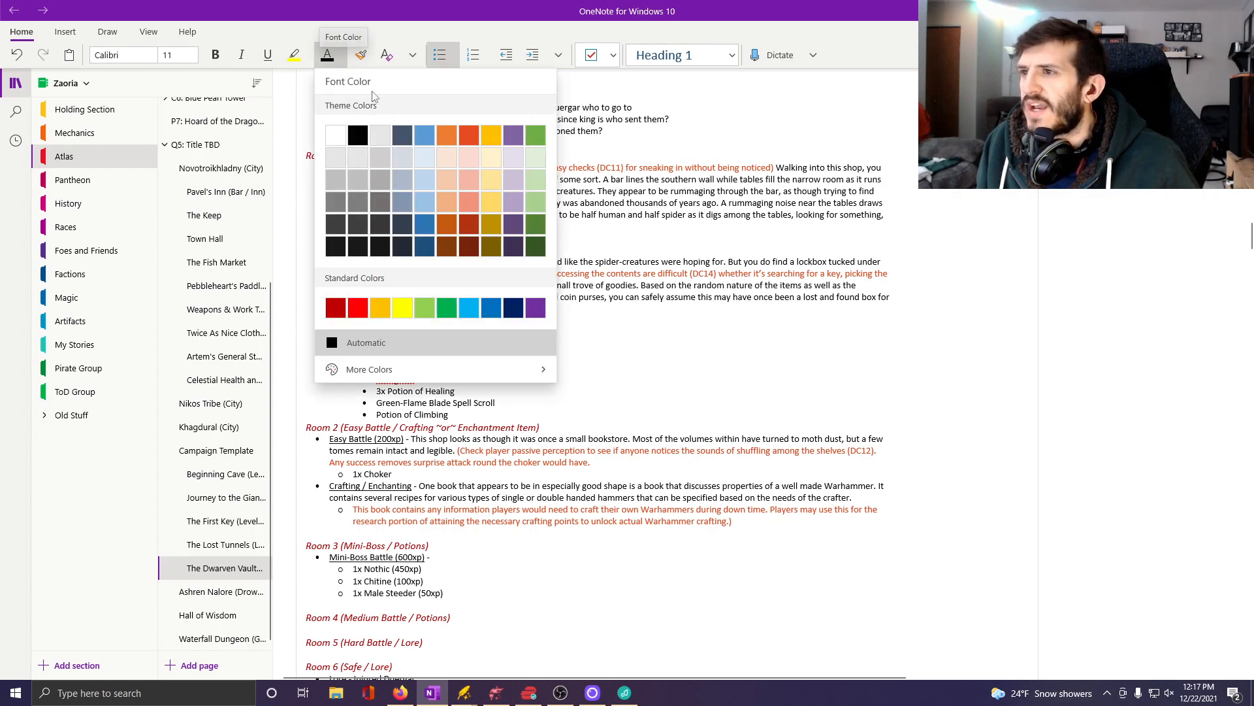
left_click(469, 135)
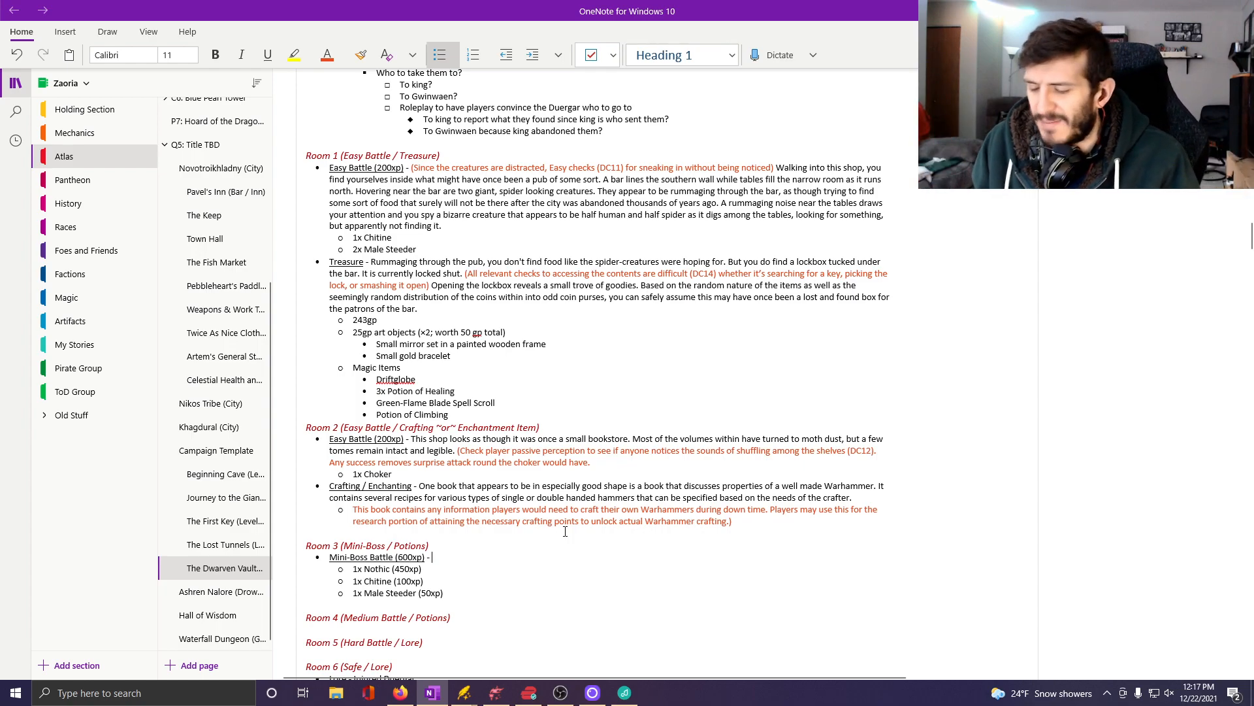
Write the note opening "(When players enter, they only see the Chitine and Steeder in the room" on the Mini-Boss Battle line.
type("(")
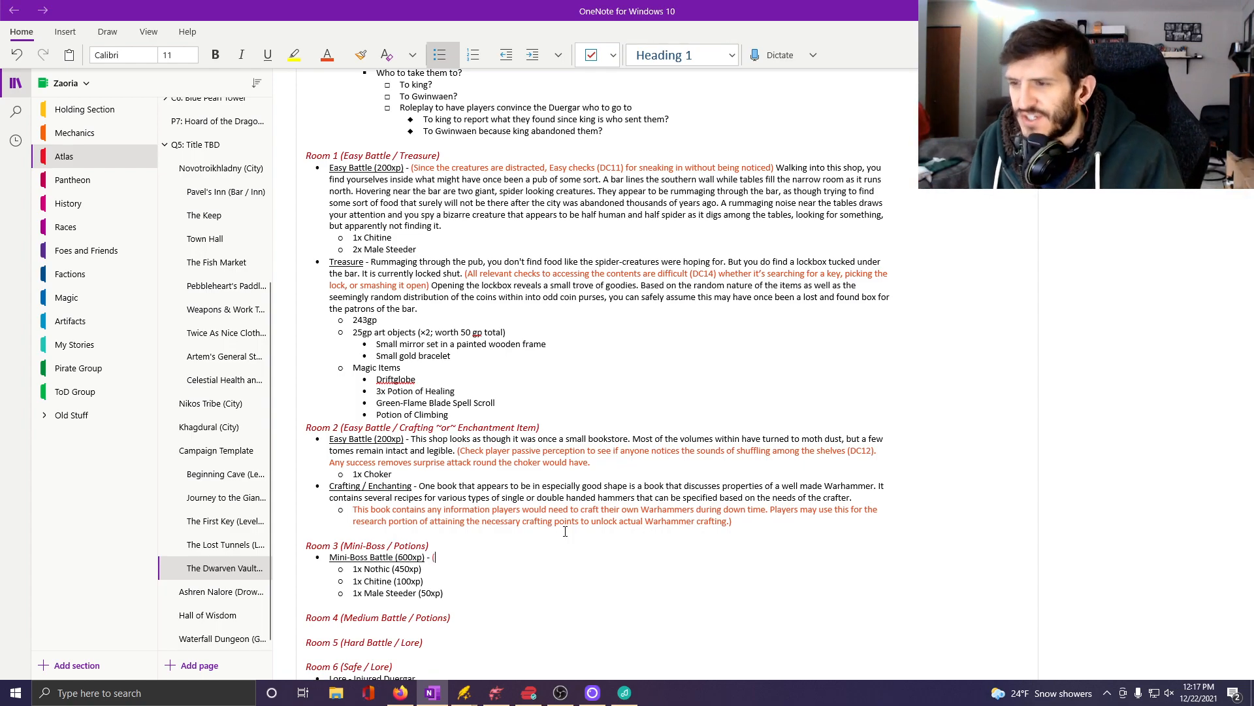
type("When")
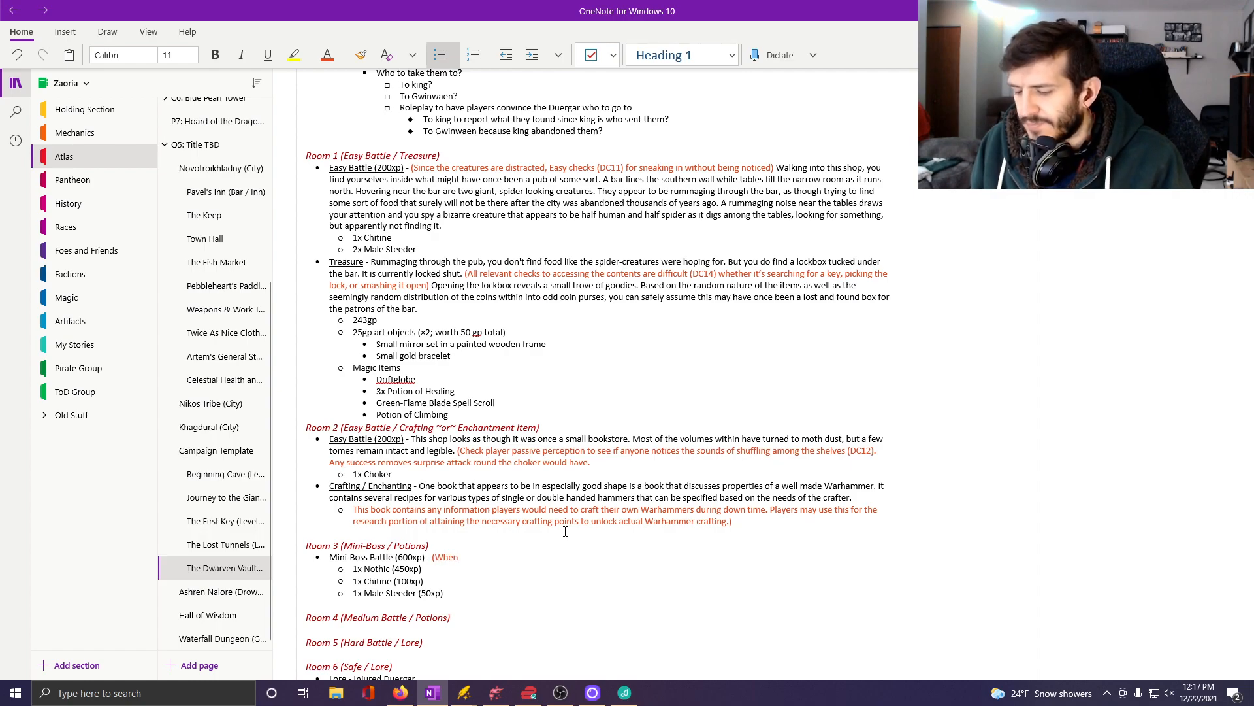
type(" players ente")
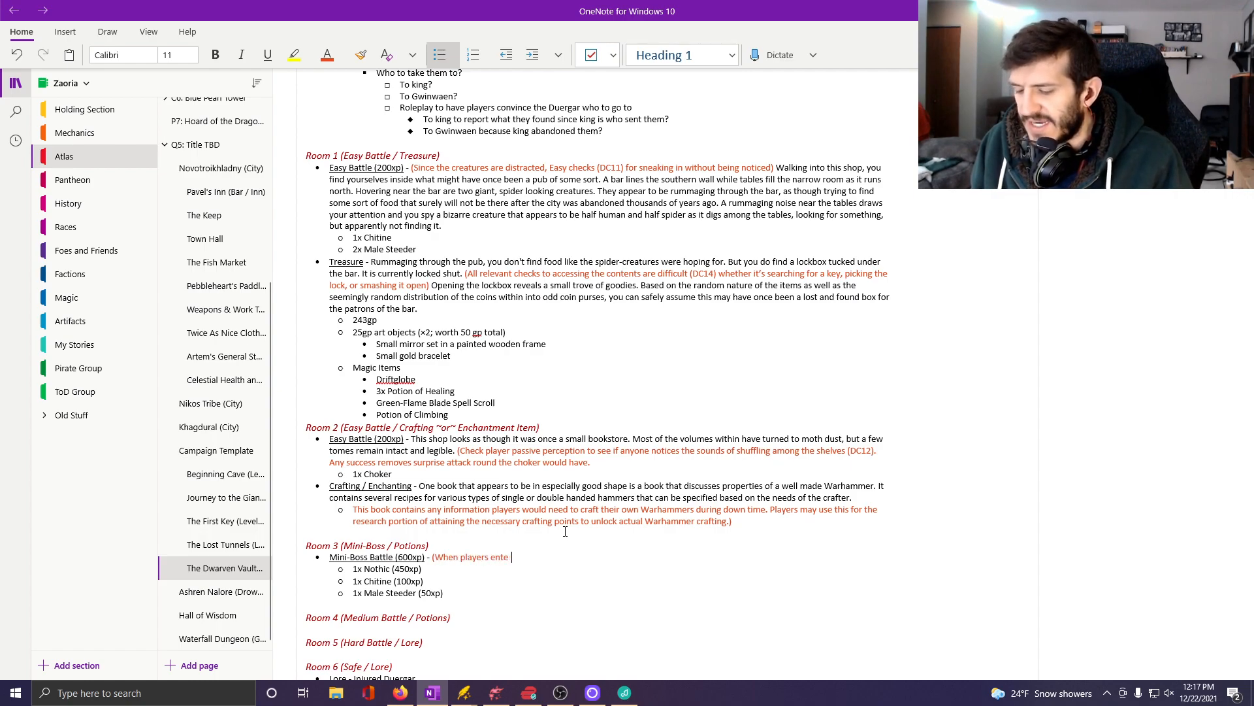
type("r, they only see")
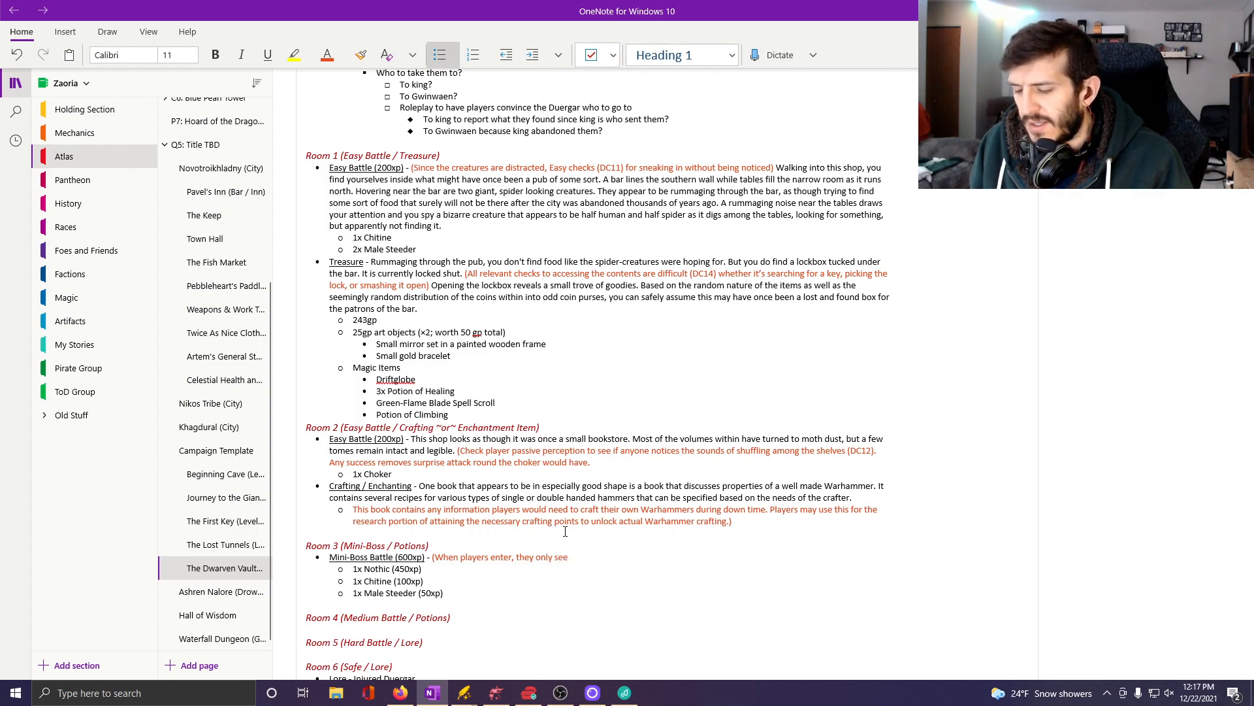
type(" the")
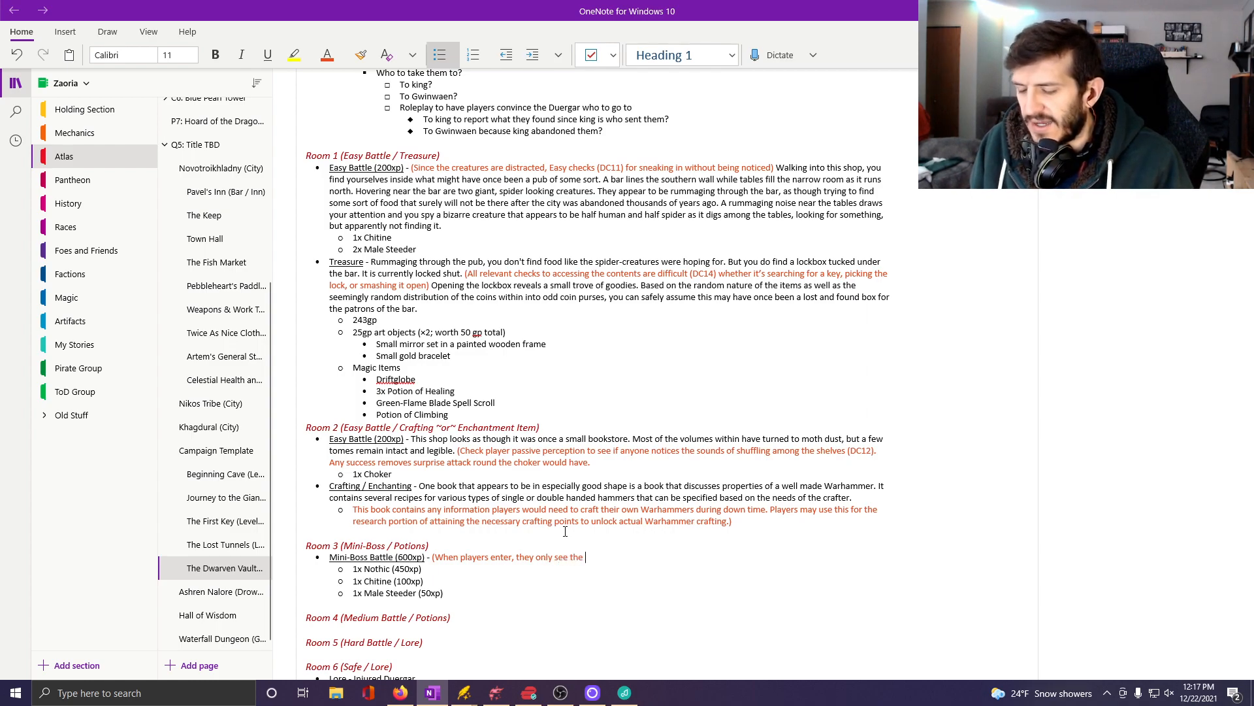
type(" Chitine and ")
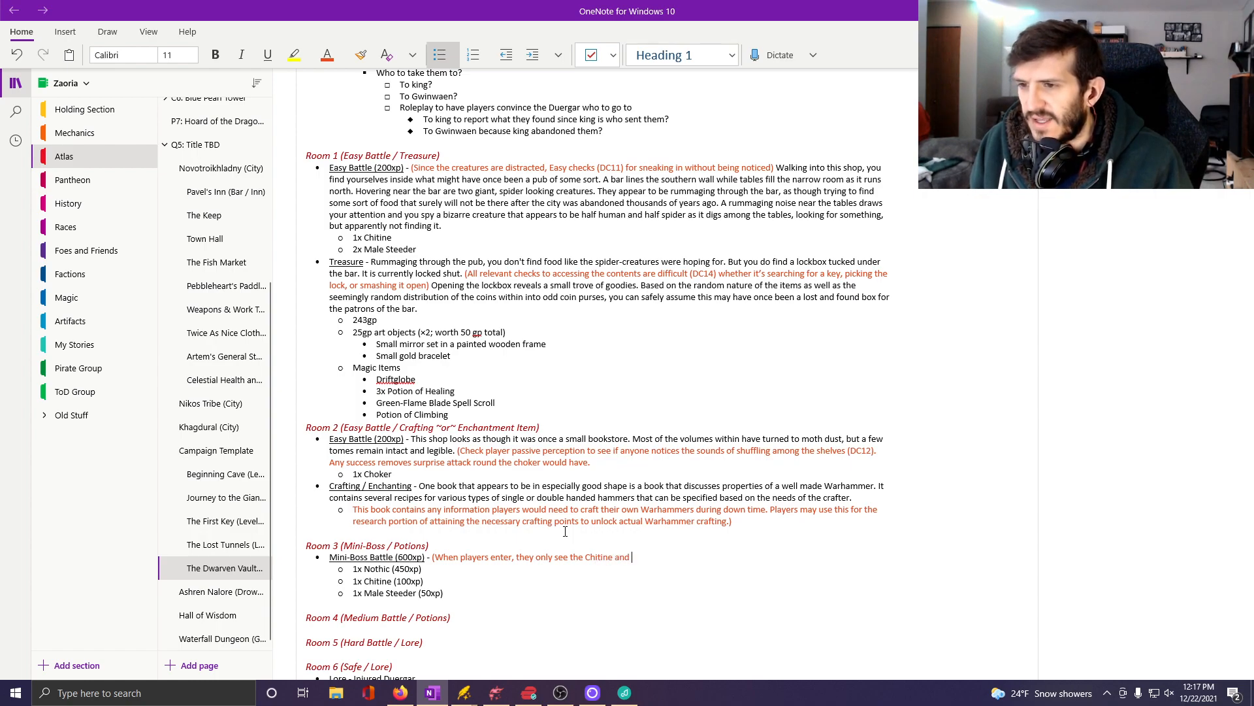
type("Stee")
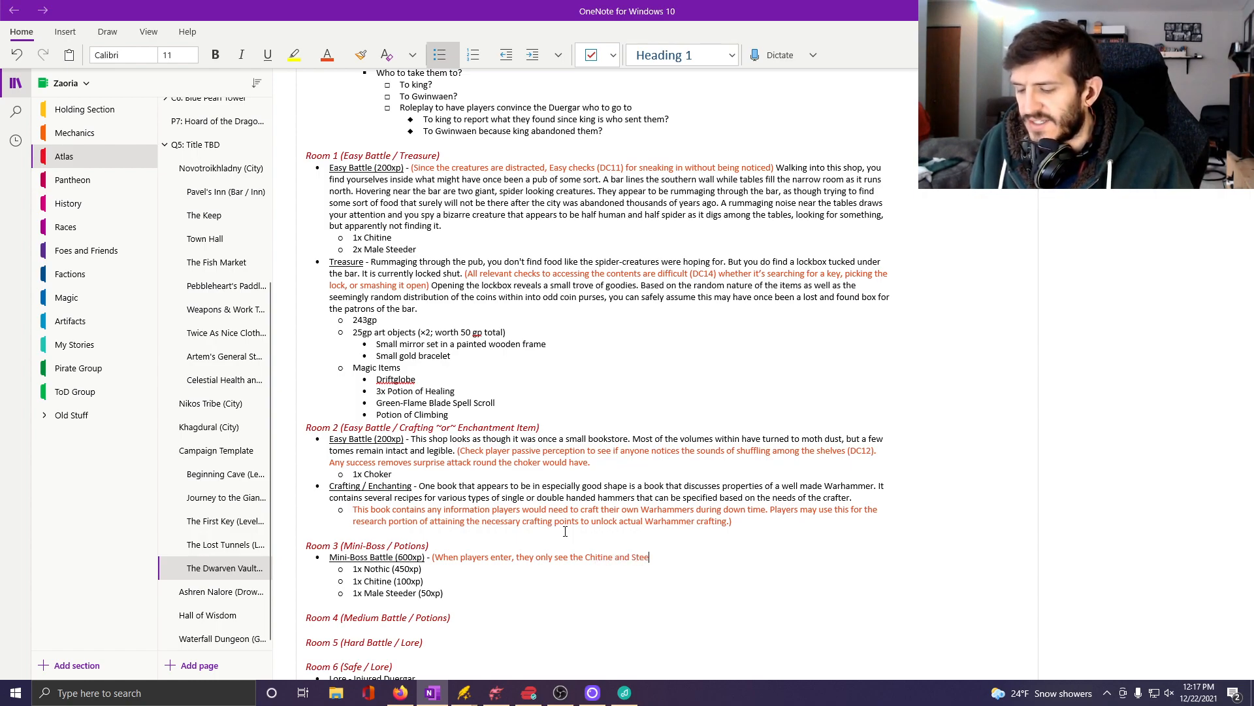
type("der in the room")
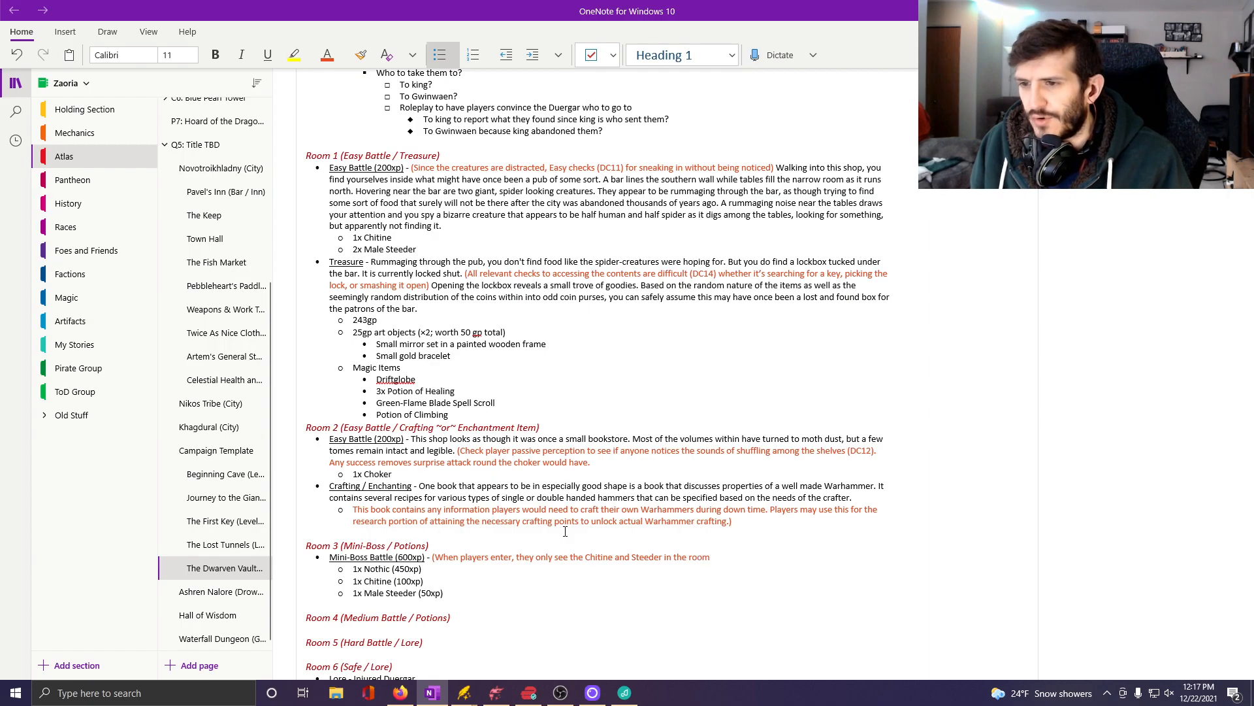
type(" unless pa")
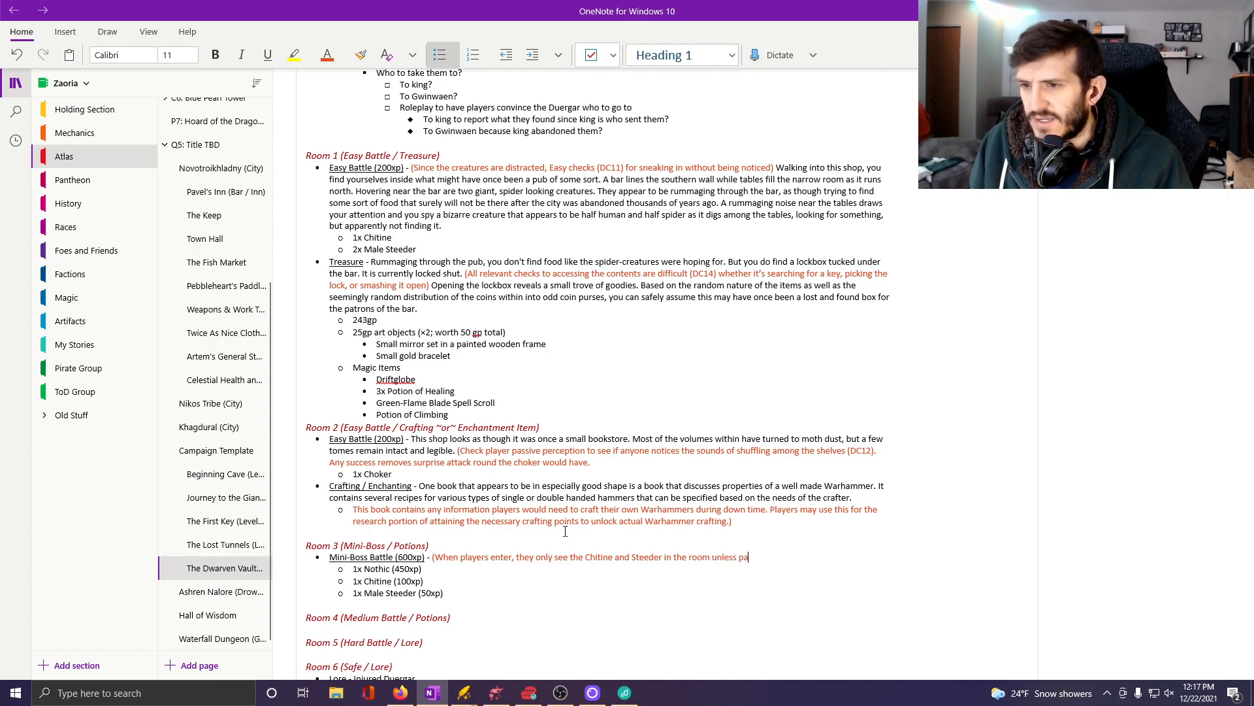
type("ssive perception")
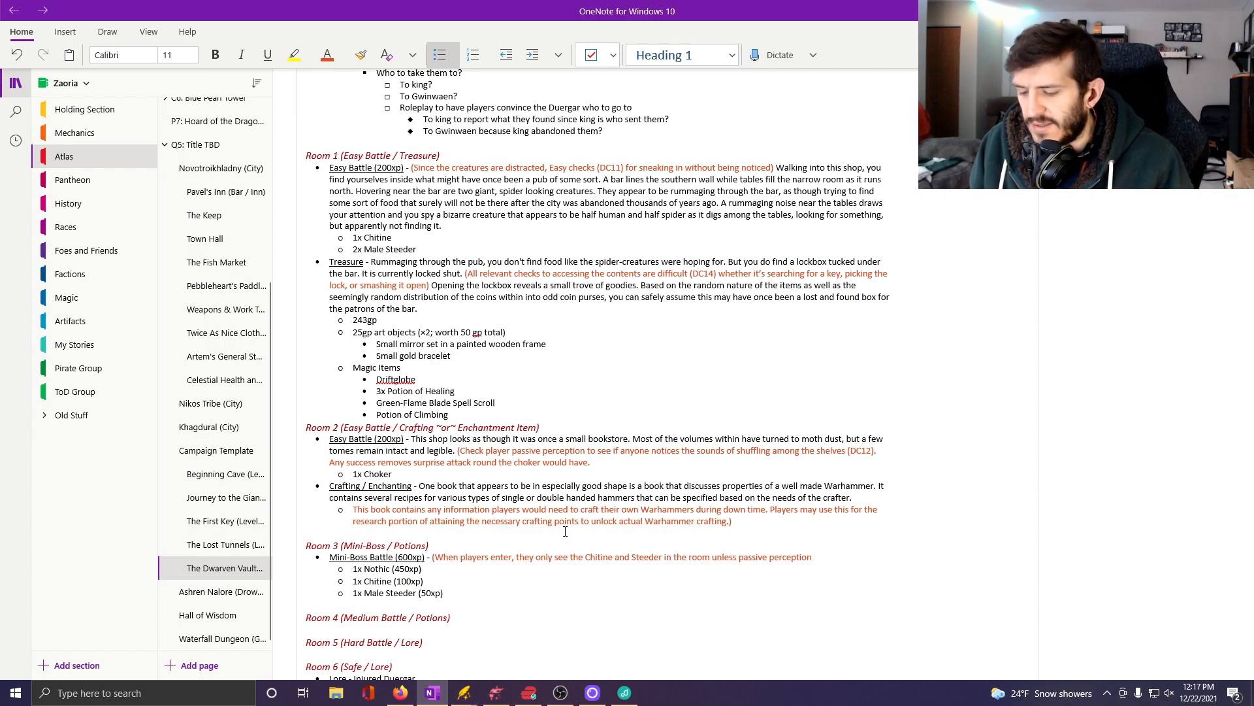
type(" DC14")
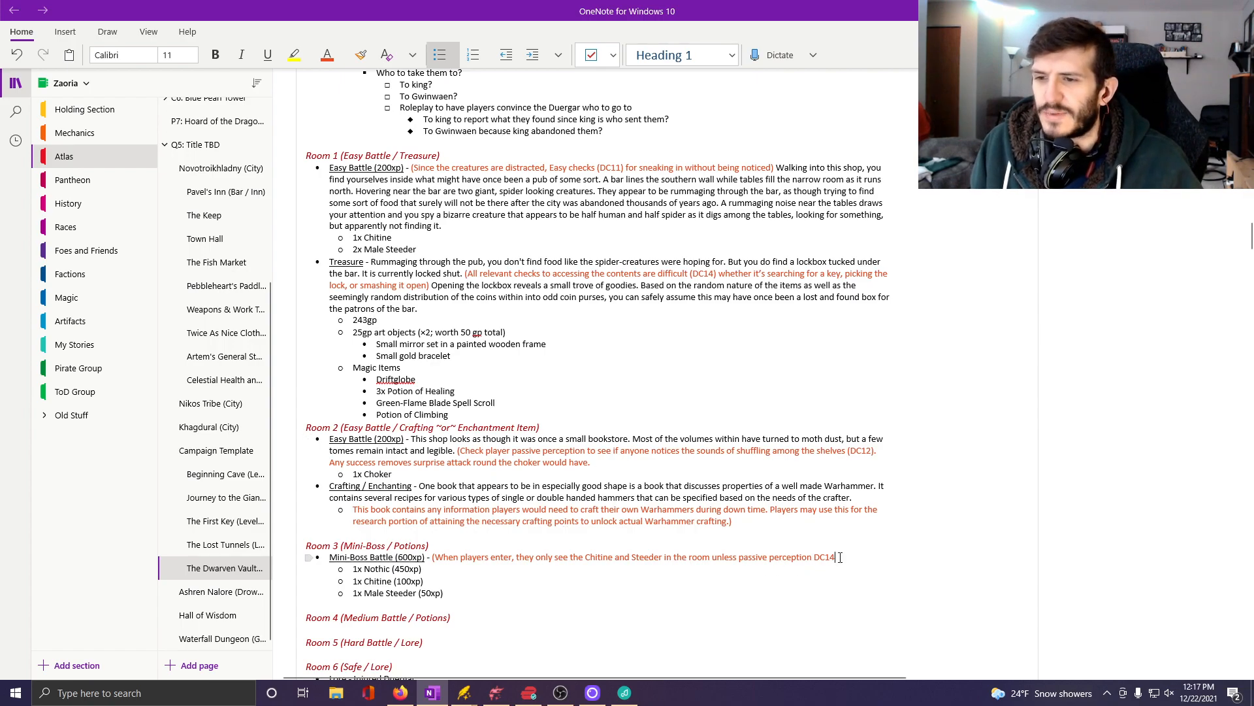
Replace "passive perception DC14" in the Room 3 note with "they sneak in (DC12)".
left_click_drag(836, 558, 740, 559)
left_click(710, 558)
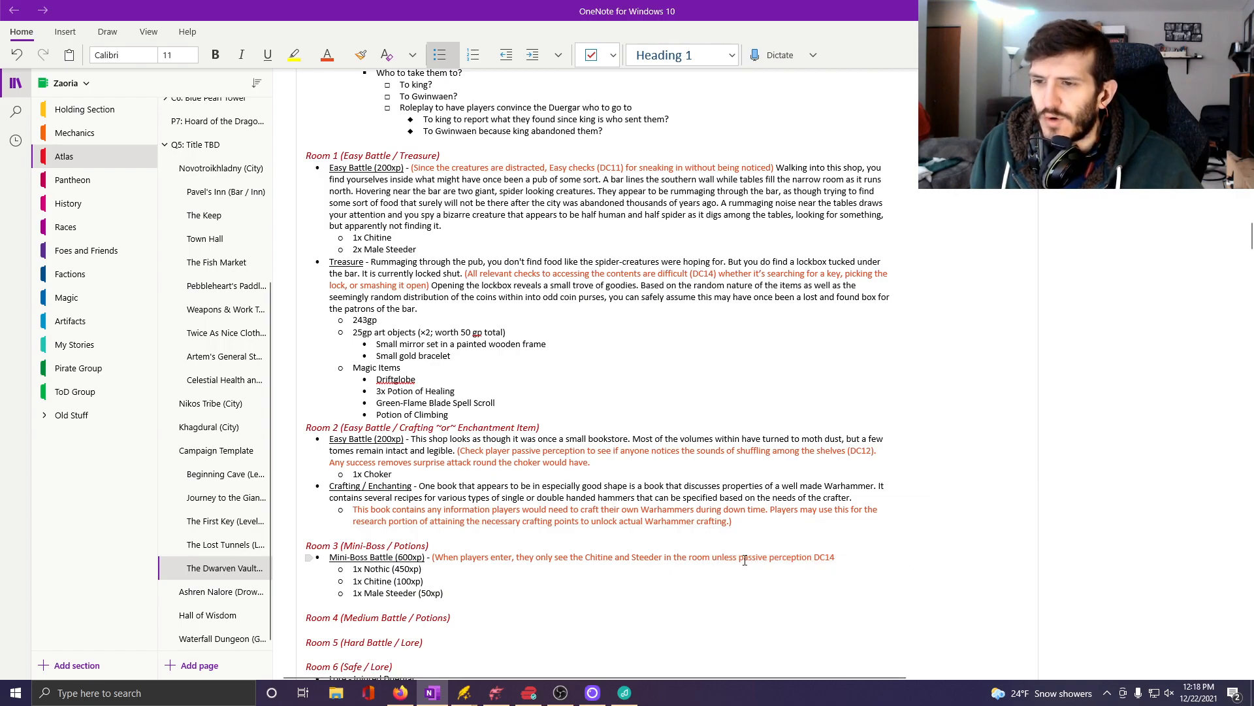
left_click_drag(740, 558, 838, 558)
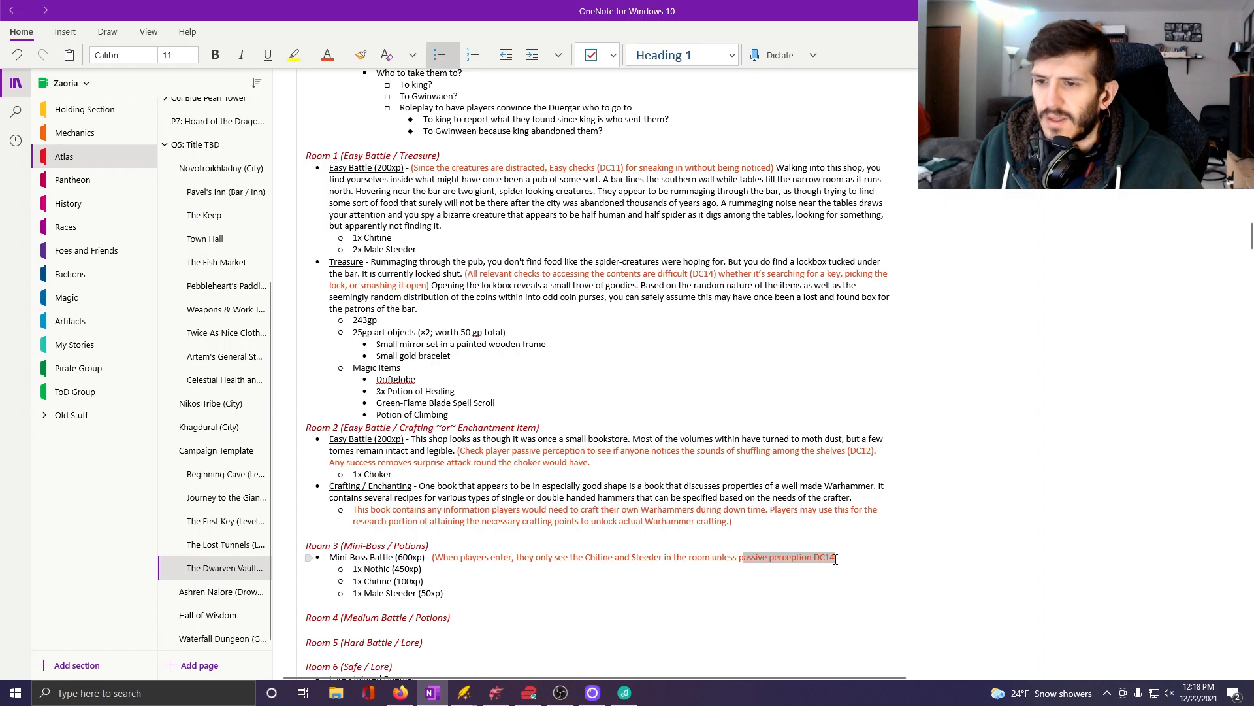
key("BackSpace")
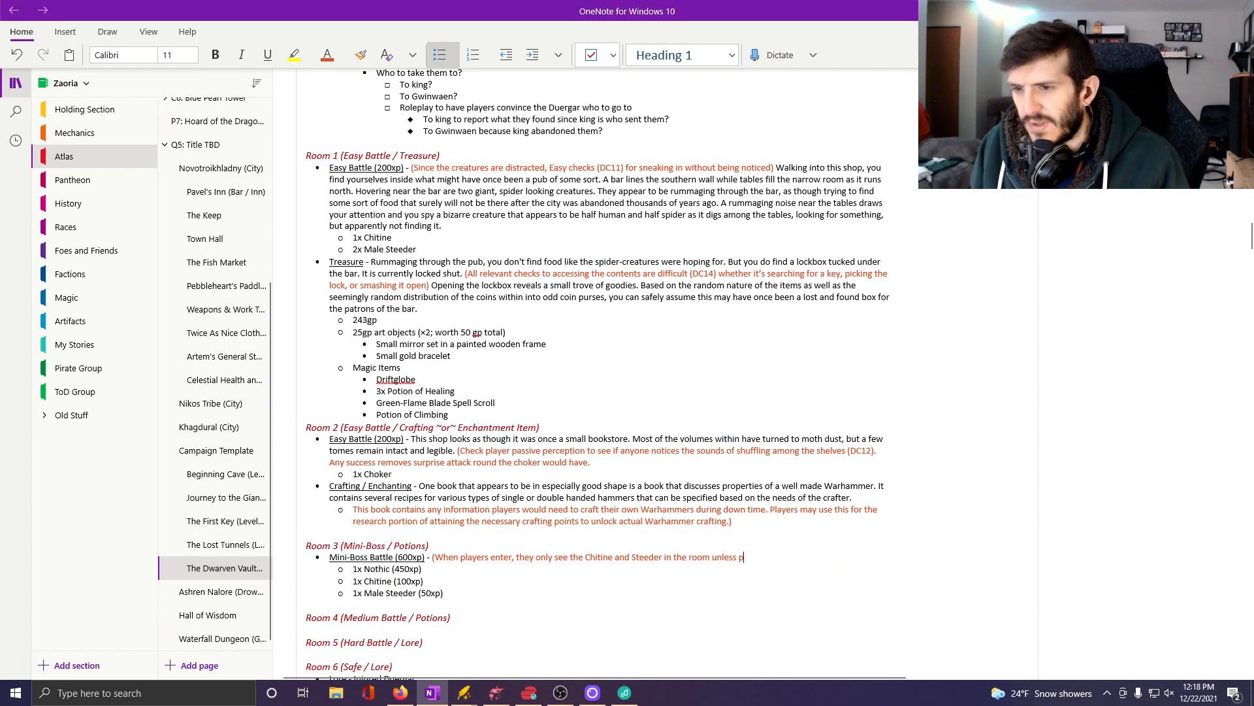
type("they sneak i")
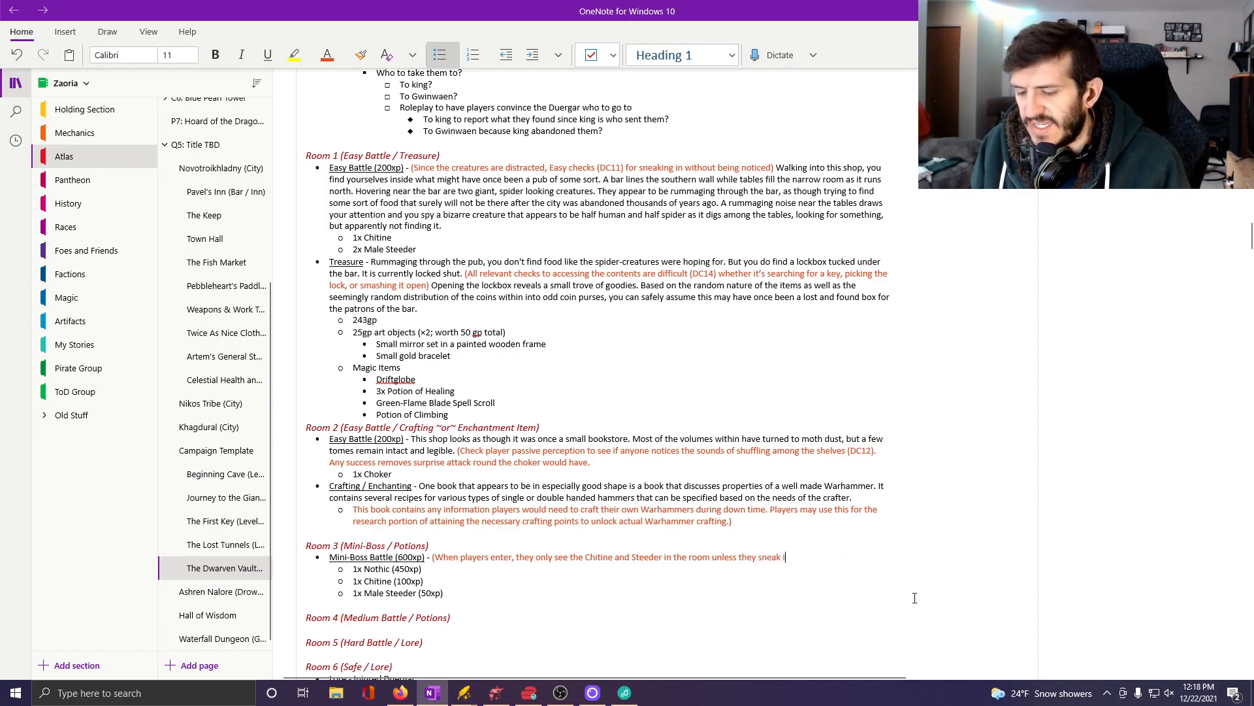
type("n (D")
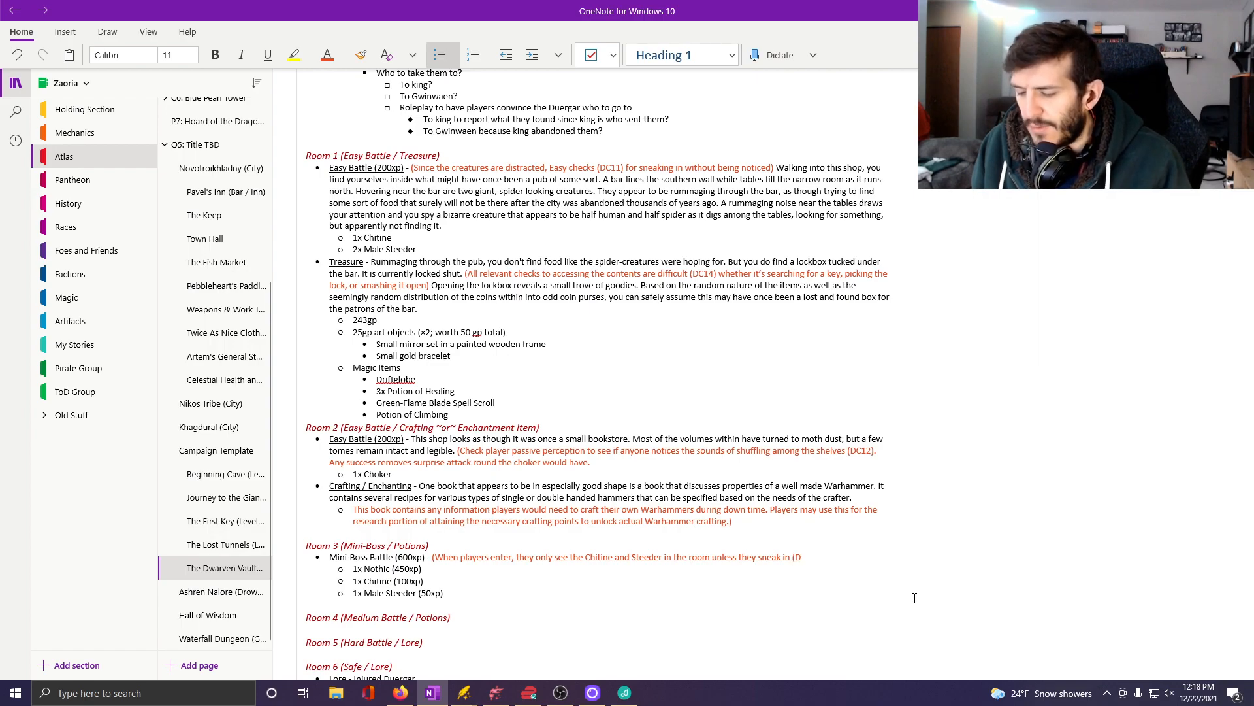
type("C12")
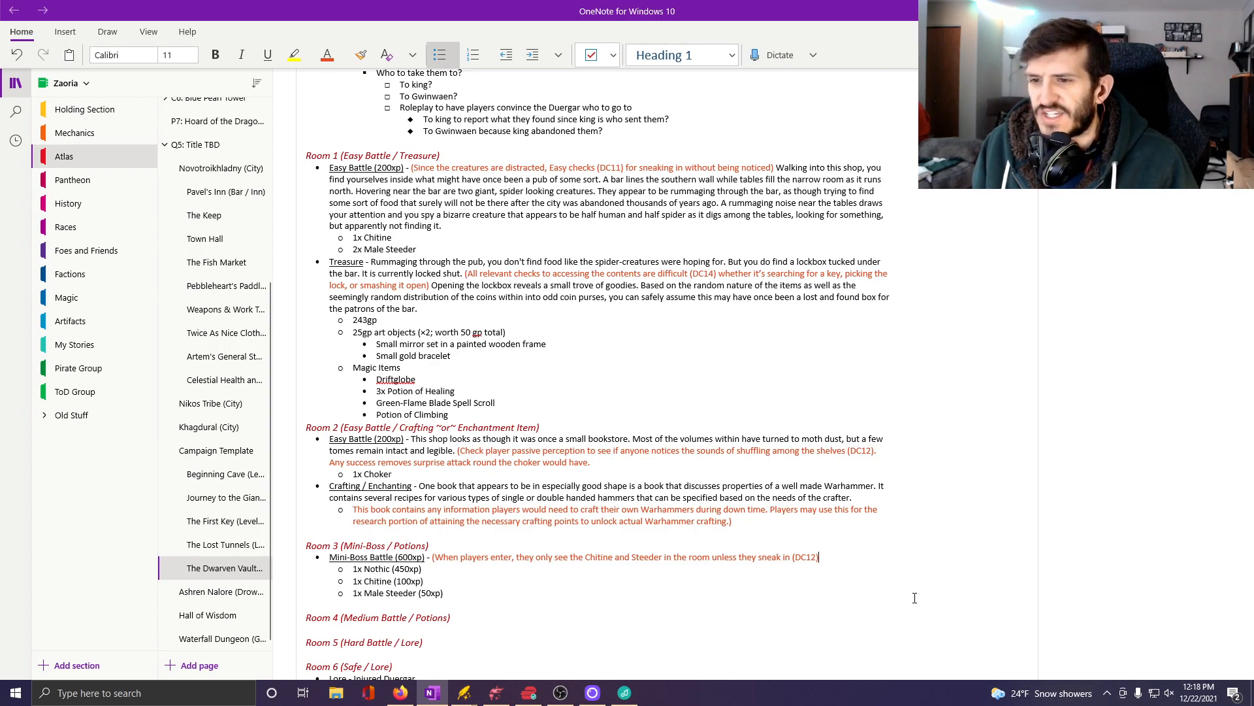
Extend the sneaking condition in the Room 3 note with "and investigate before entering combat".
type("and")
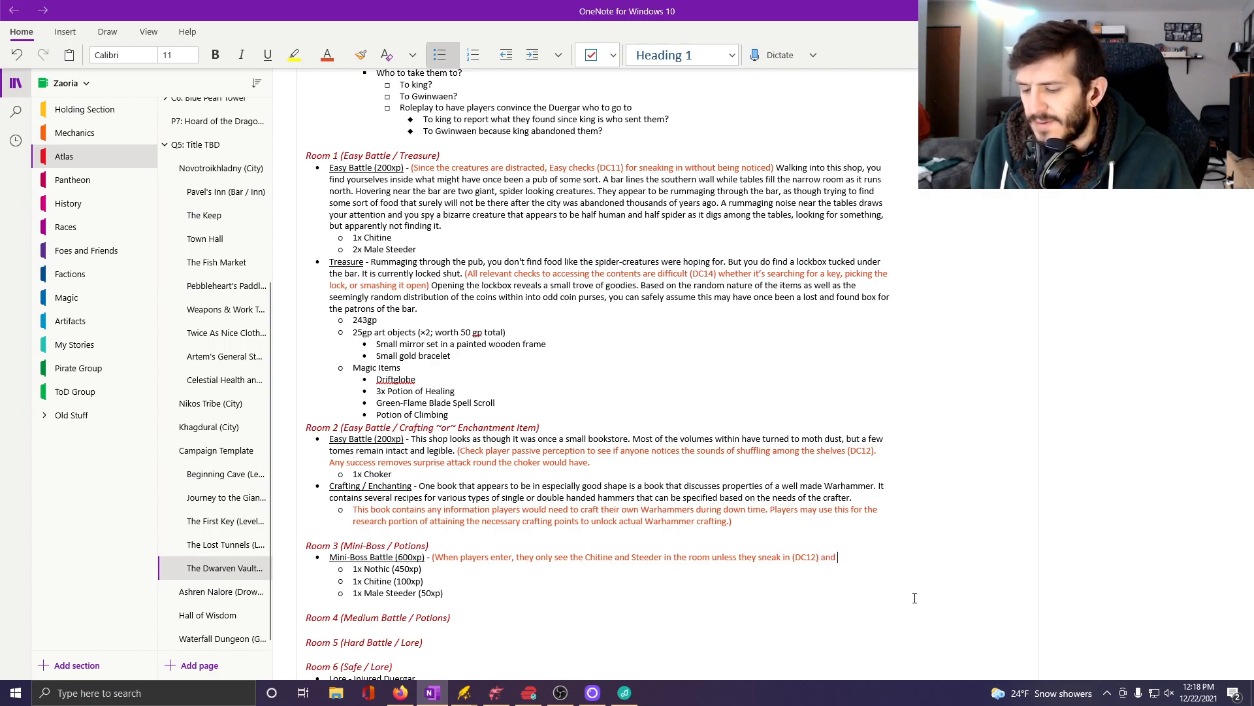
type(" investigate")
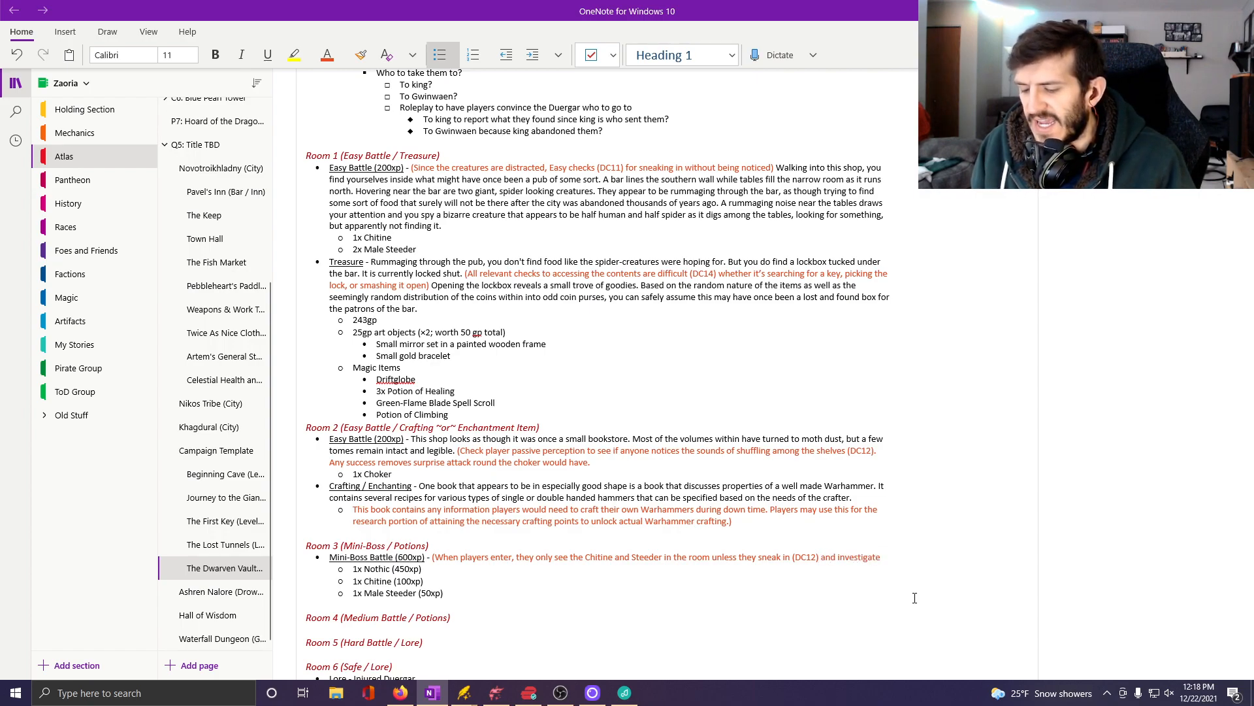
type(" before")
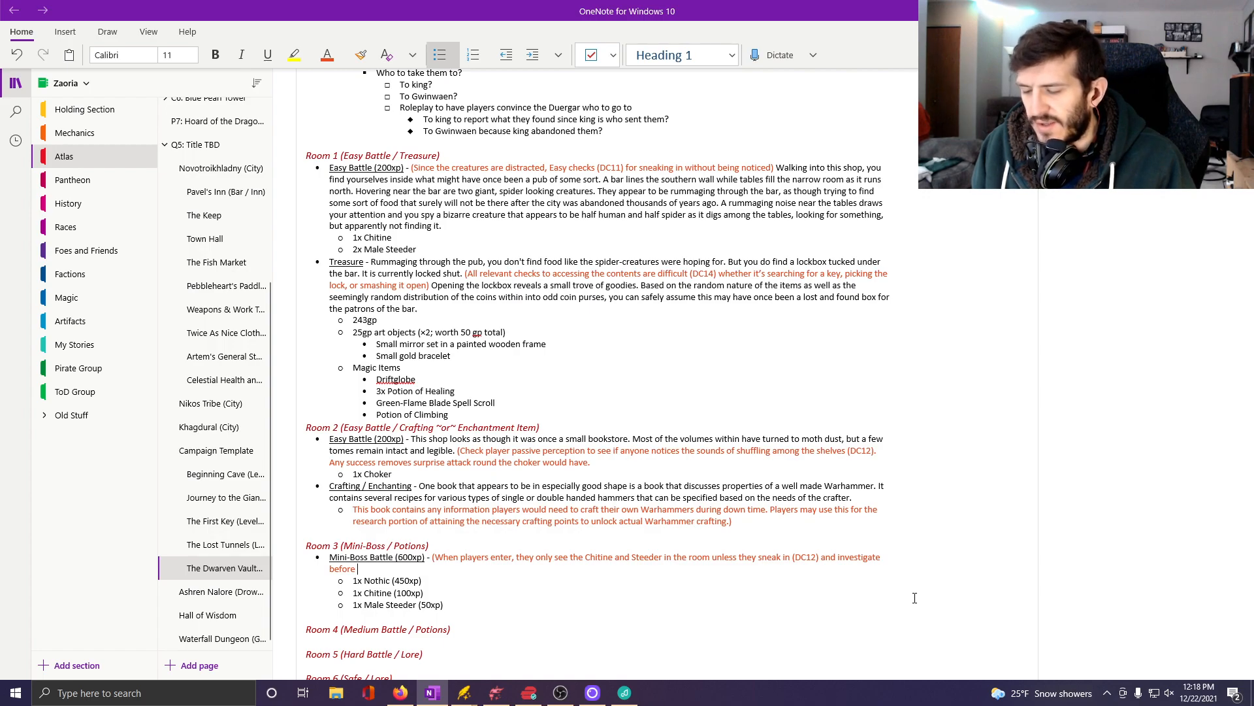
type(" entering comp")
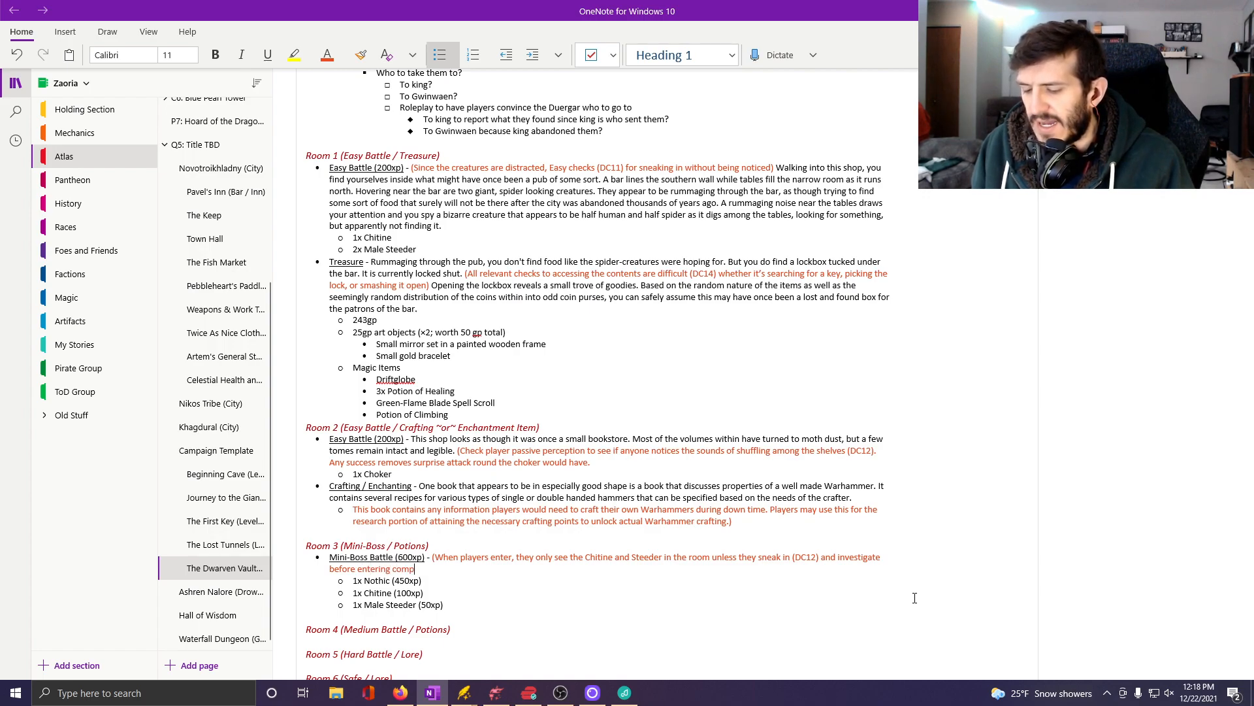
key("BackSpace")
type("bat")
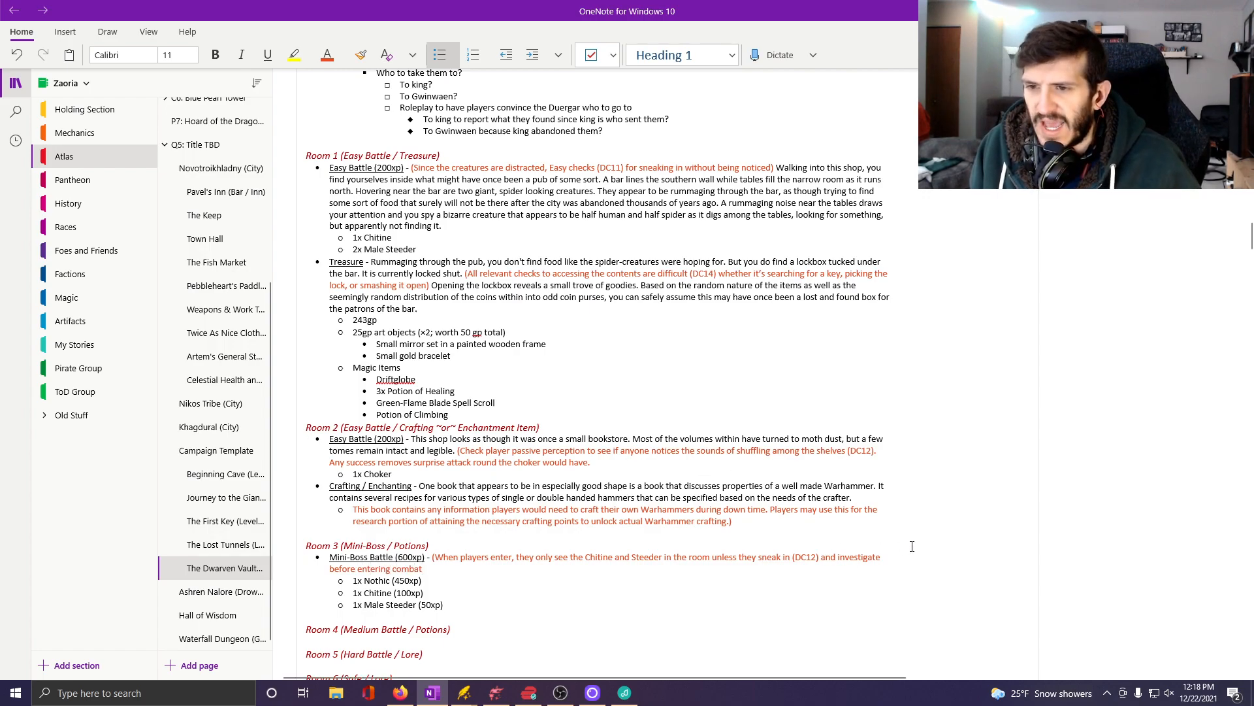
Insert the difficulty "(DC14)" between "investigate" and "before entering combat" in the Room 3 note.
key("Home")
type("(DC")
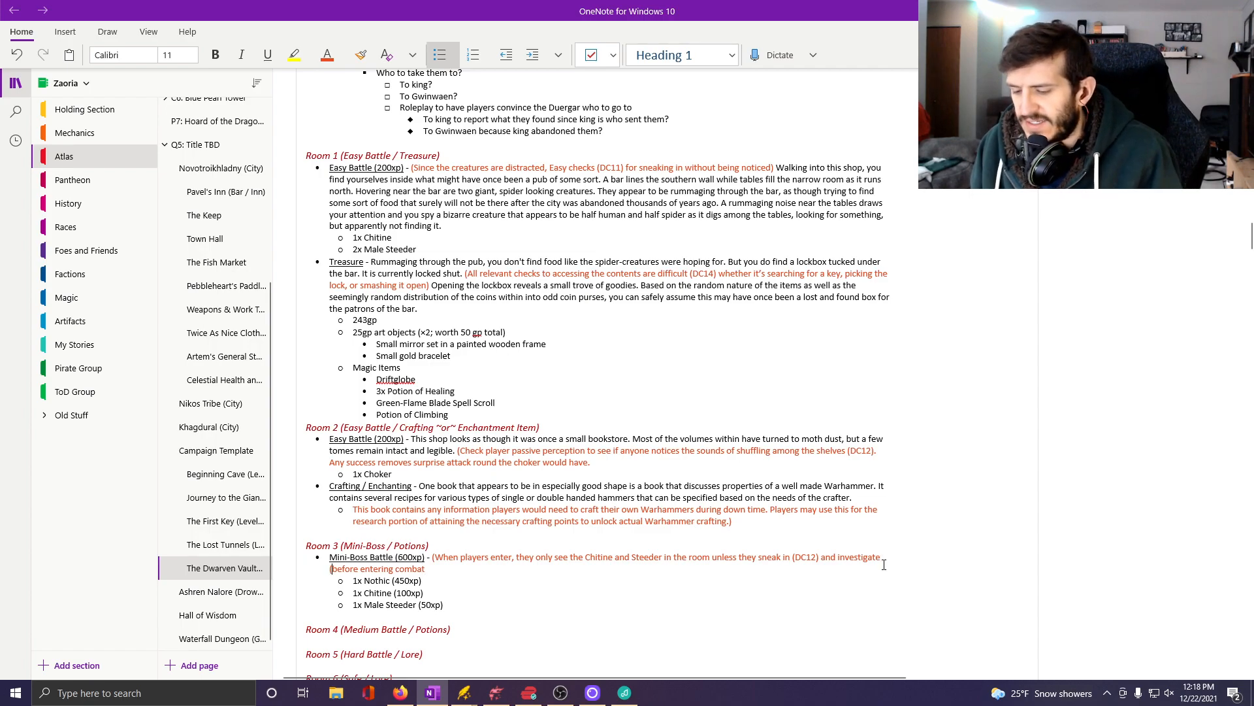
type("14)")
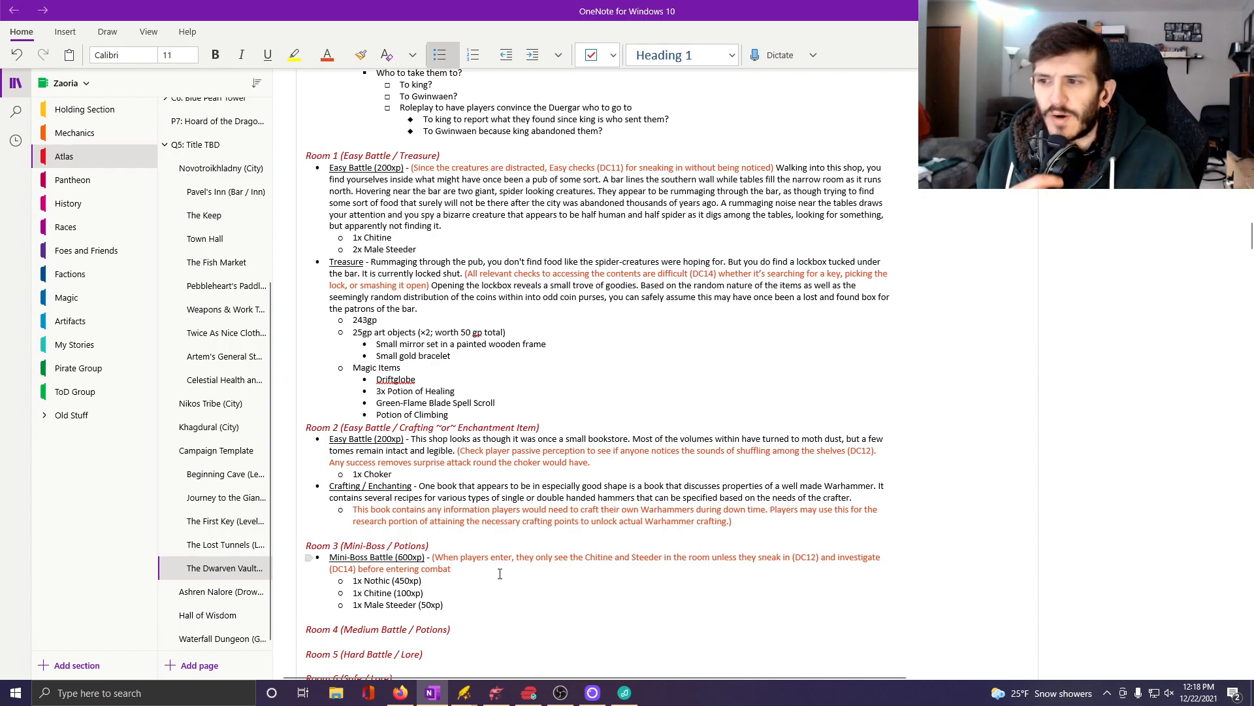
End the sentence after "combat" with a period and start the next one with "Chitine waits until battle with".
type(".")
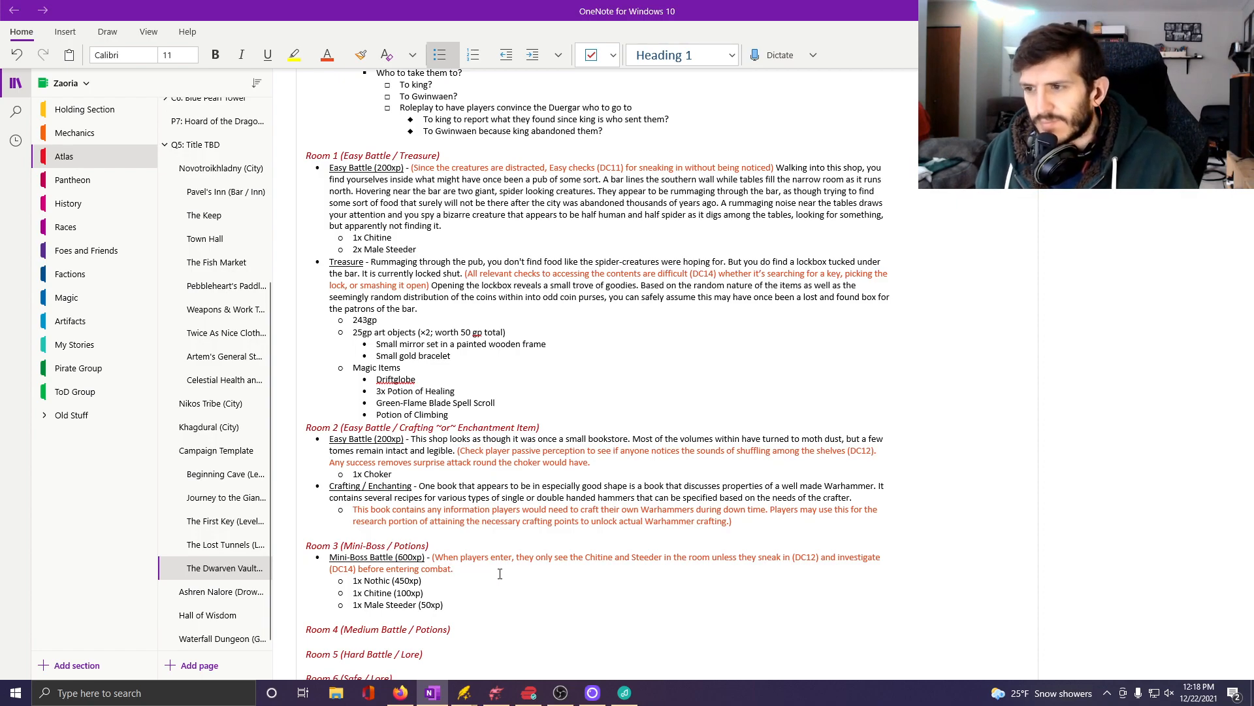
type(" Chitine")
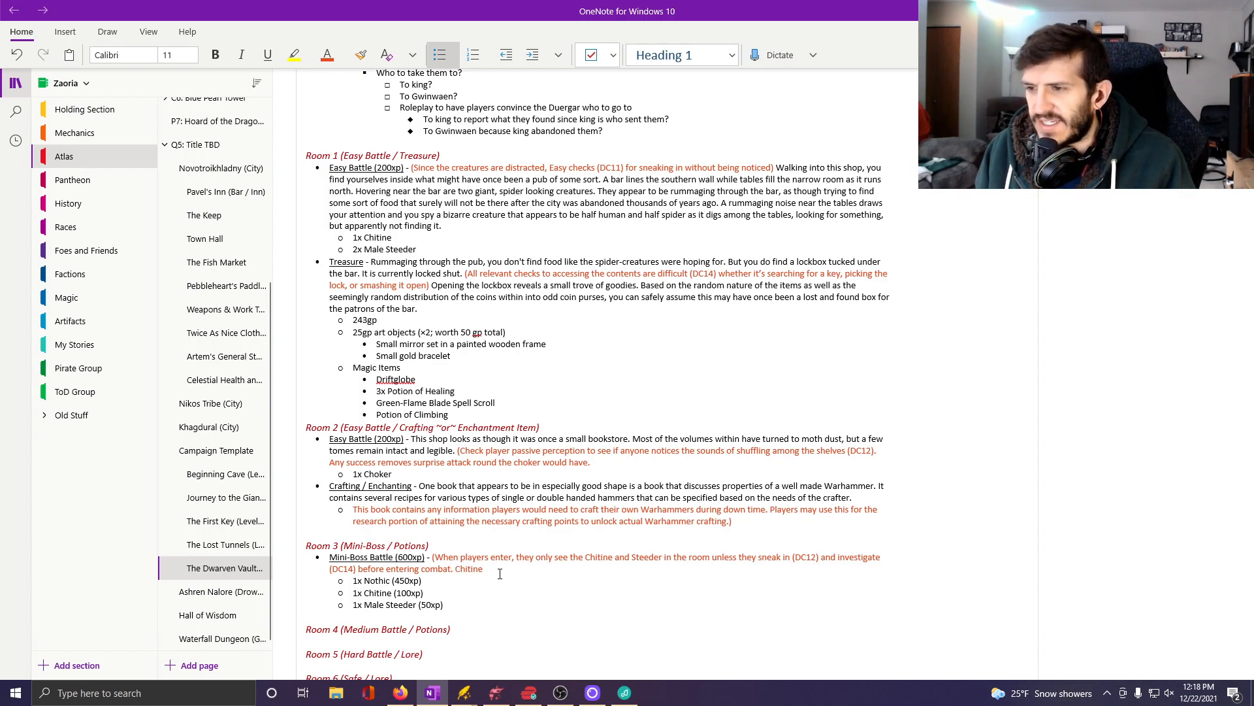
type(" waits until")
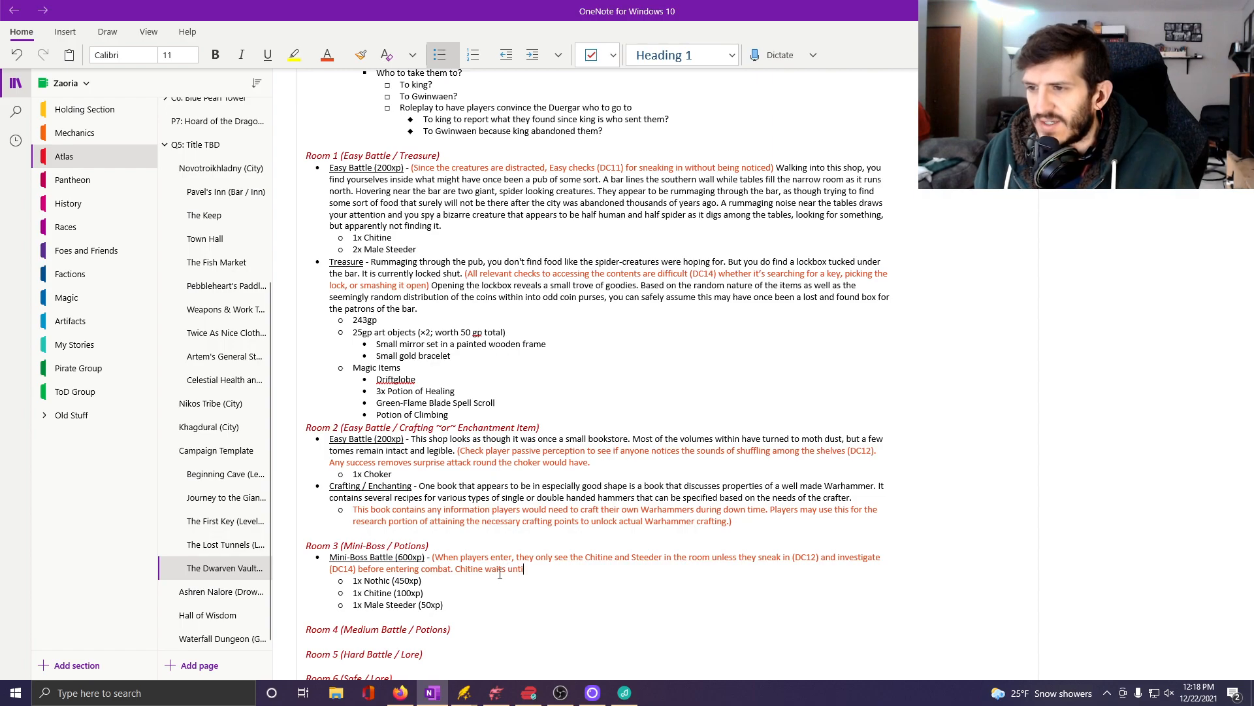
type(" battle with")
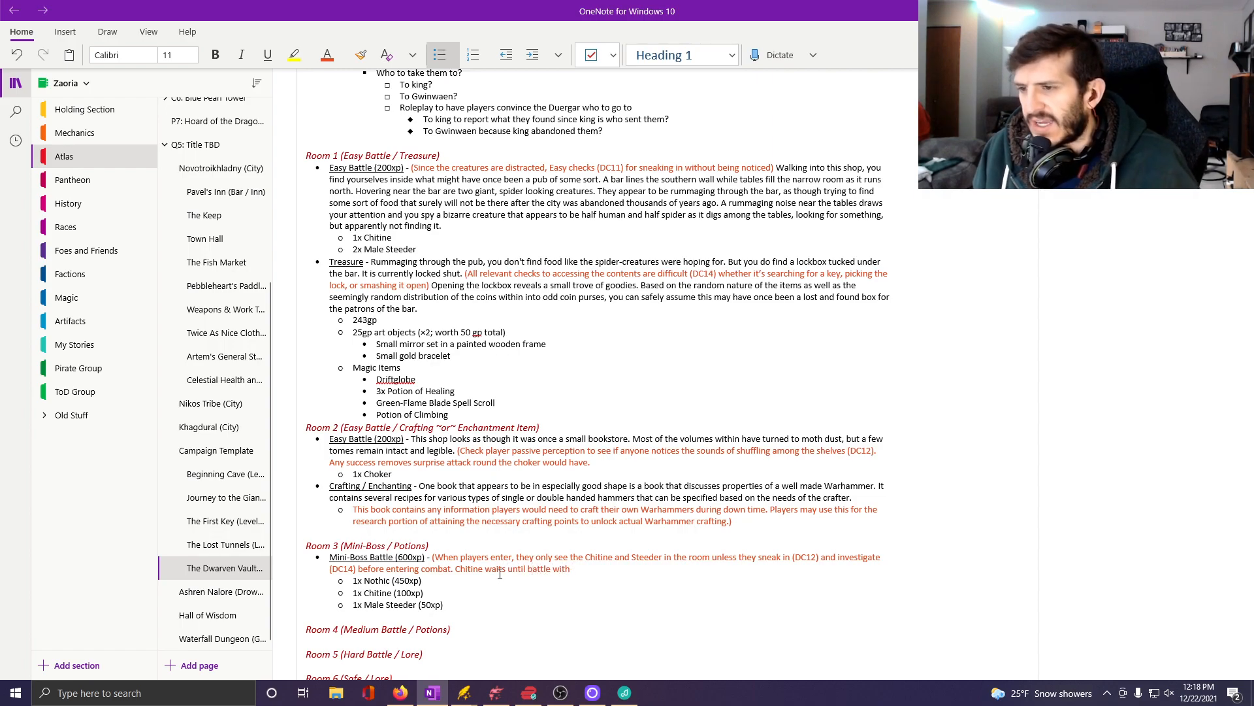
Replace "Chitine" with "Nothic" in the "waits until battle with" sentence, and return to the end of that sentence.
left_click_drag(456, 569, 484, 569)
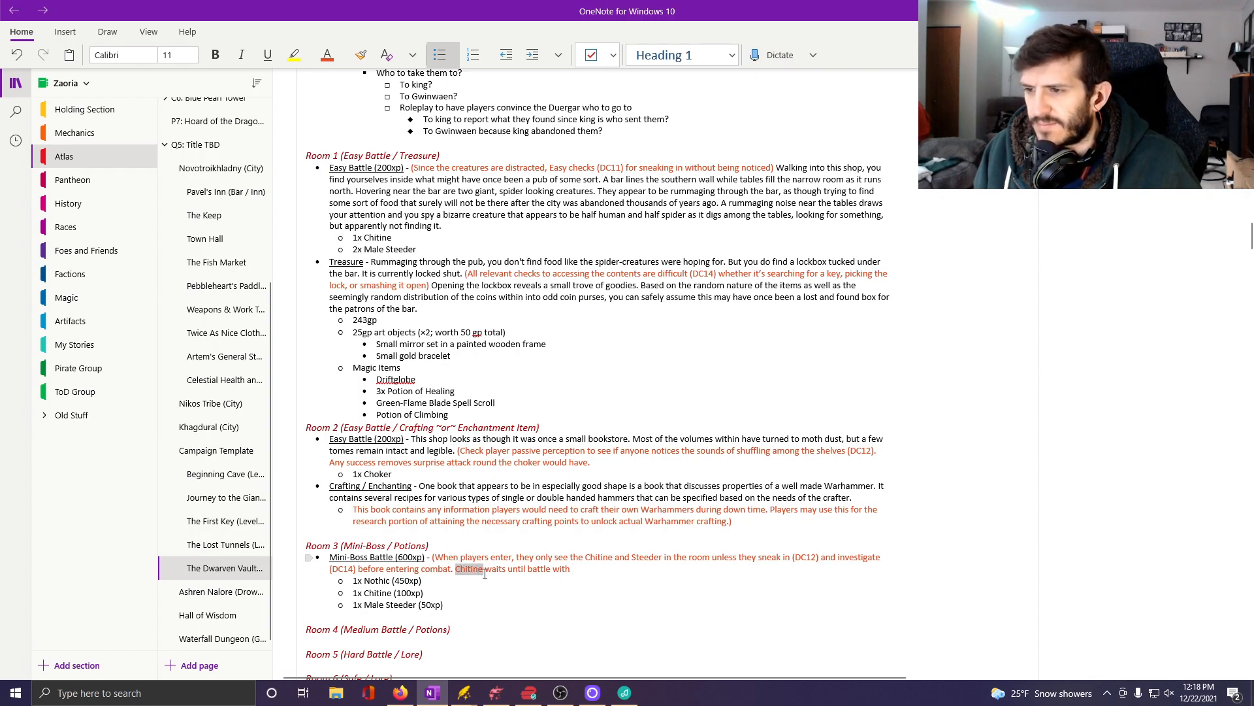
type("Nothic")
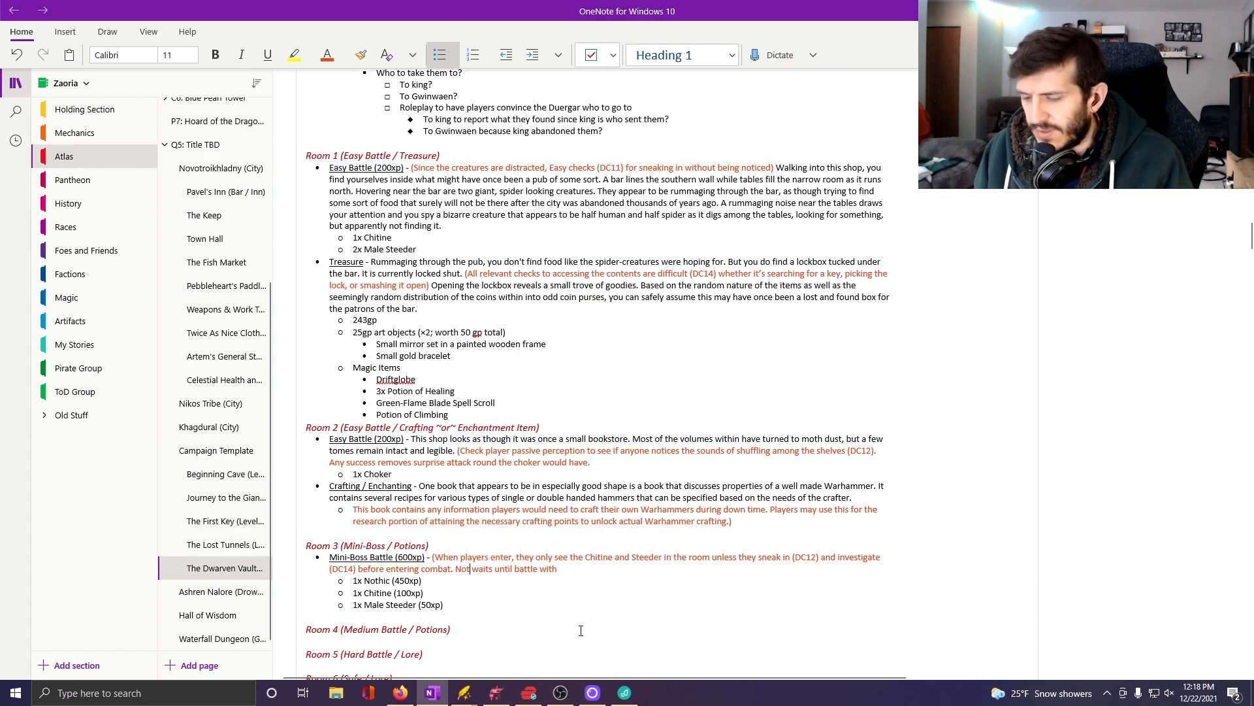
left_click(591, 574)
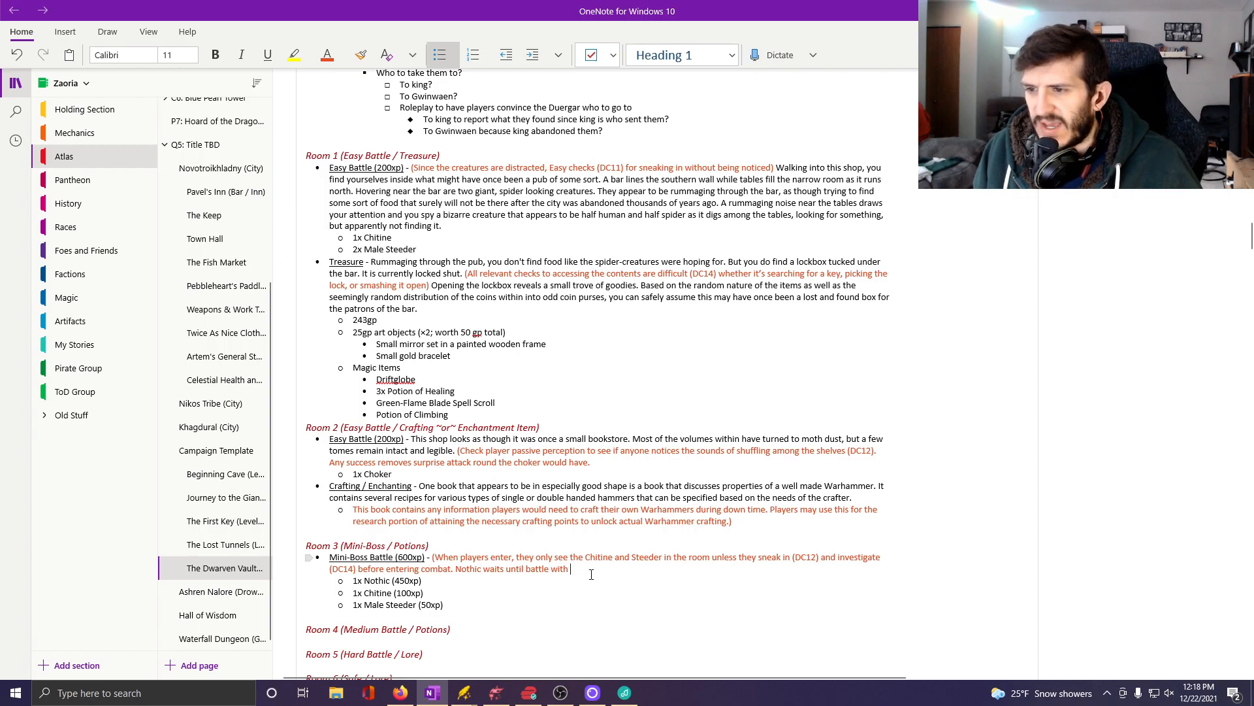
Complete the Nothic sentence in the Room 3 note with "Chitine is concluded.".
type("Chit")
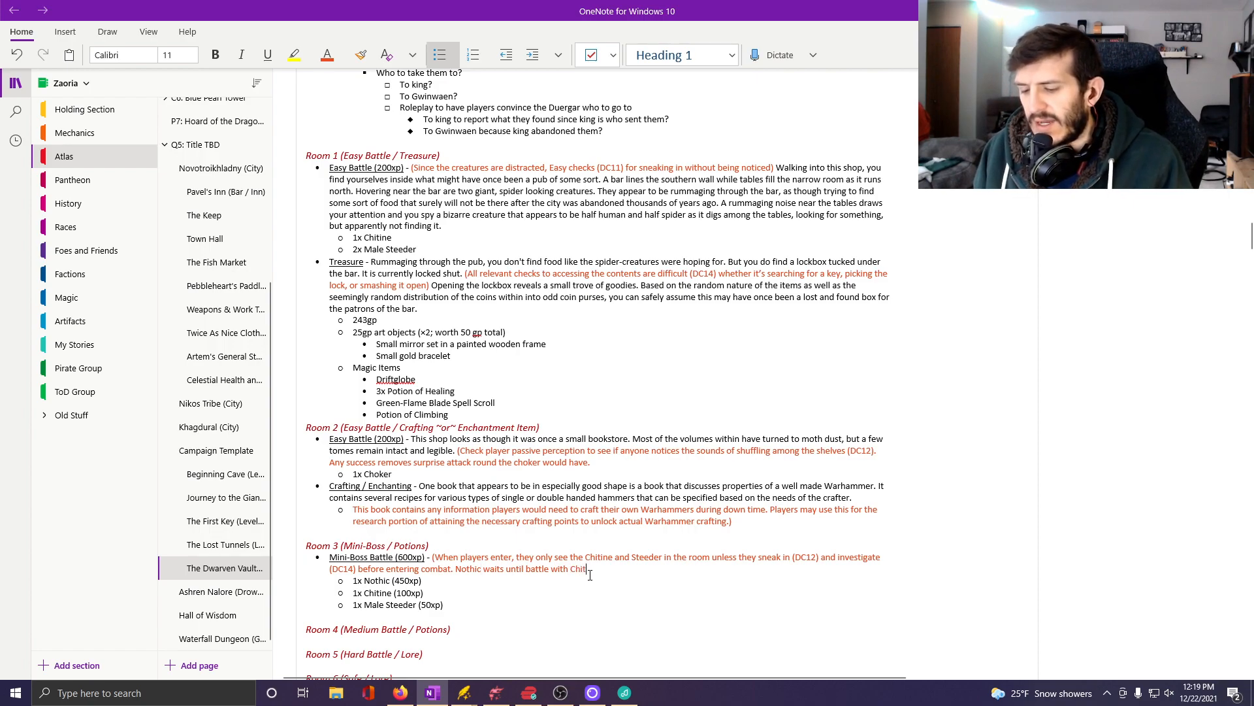
type("ine is conc")
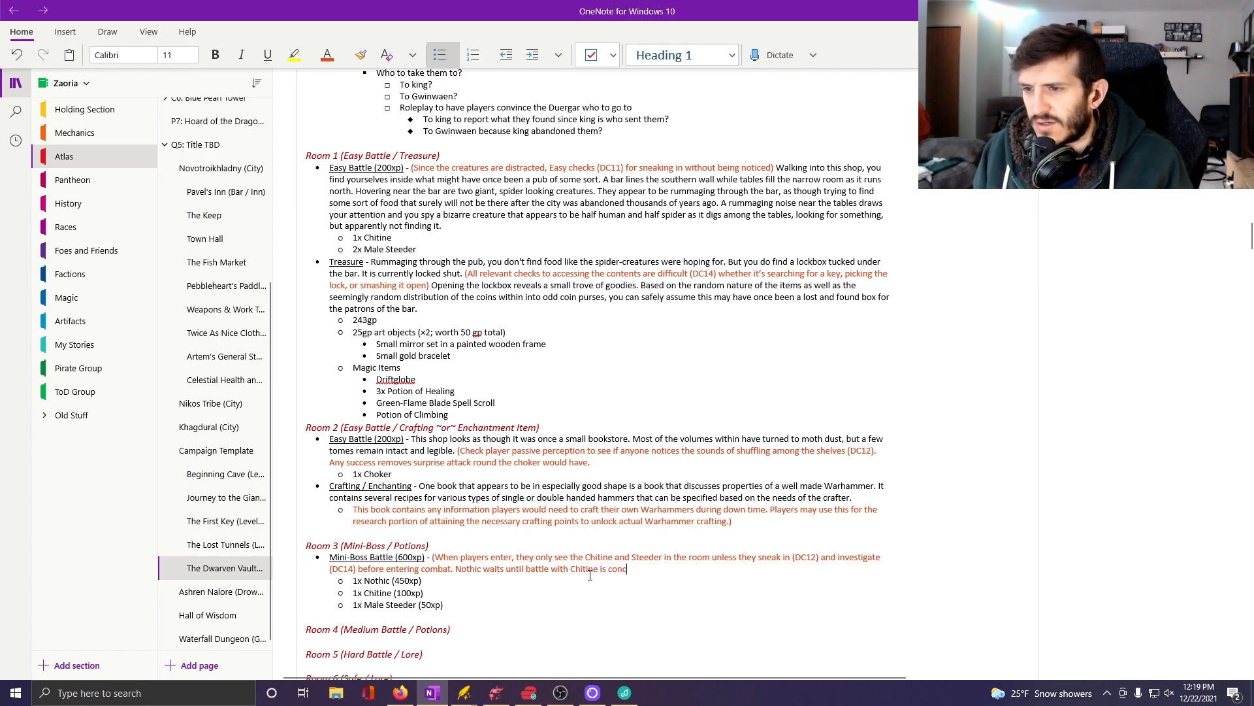
type("ludedf")
key("BackSpace")
key("BackSpace")
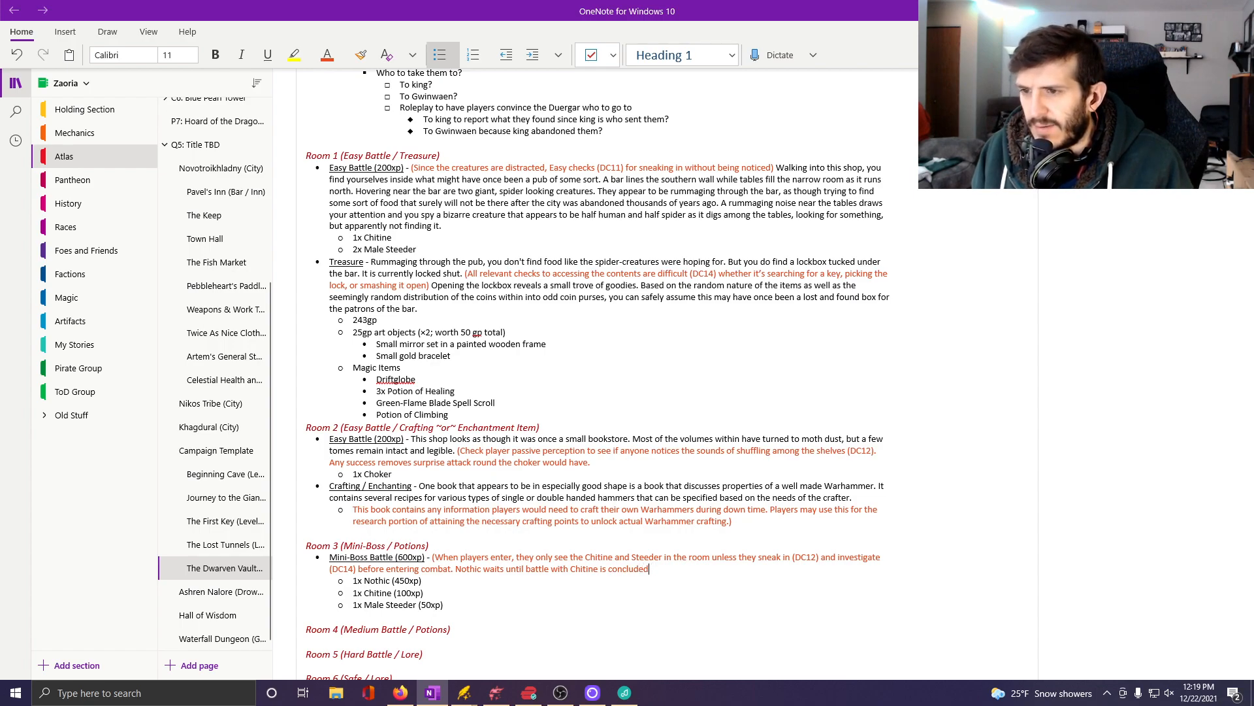
type(". ")
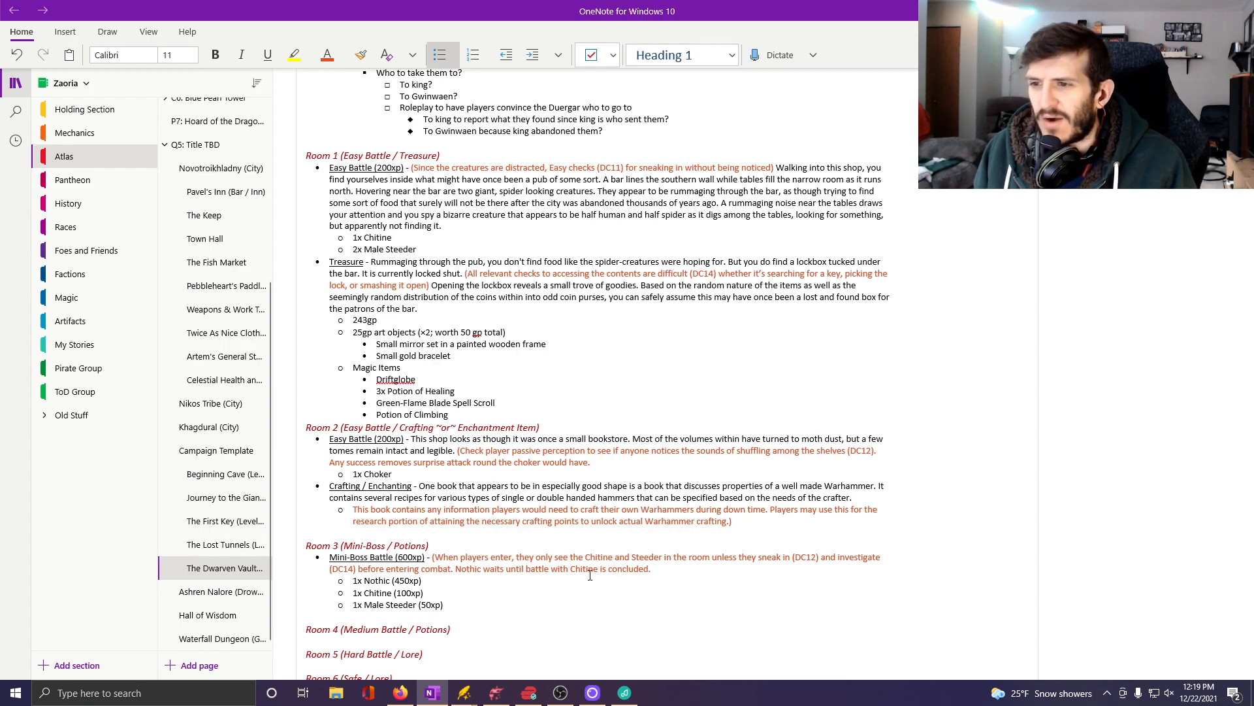
type("T")
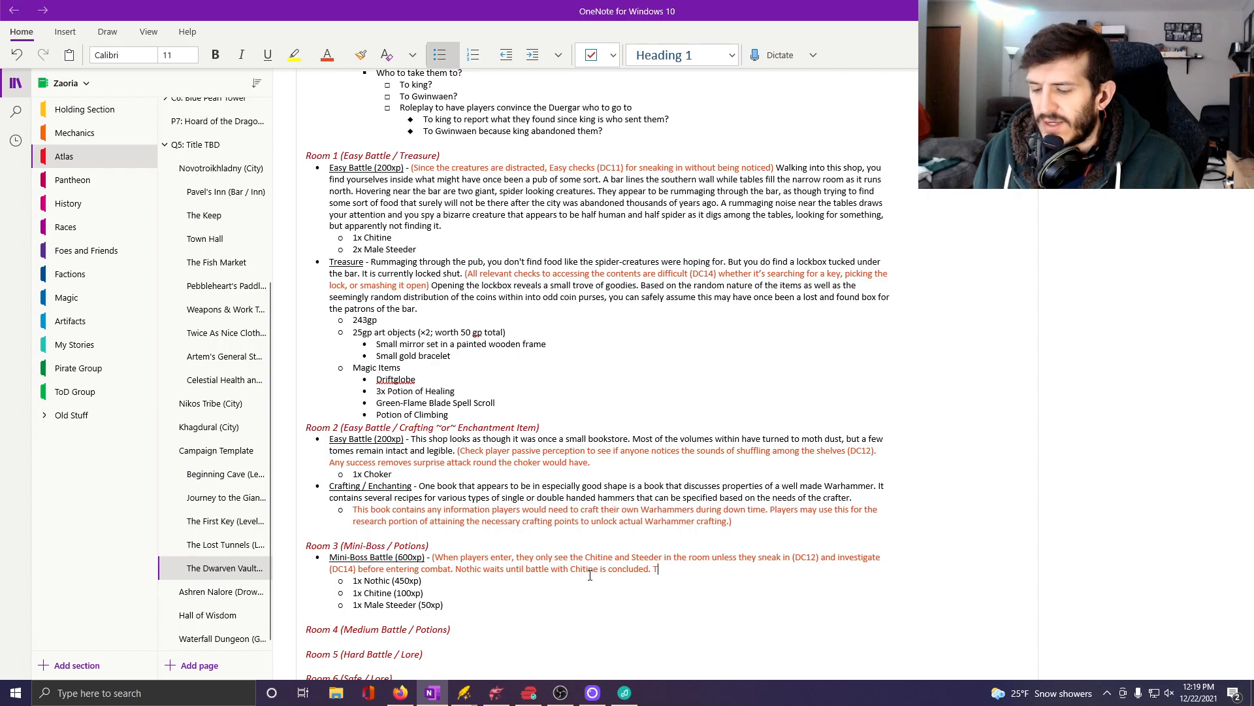
type("ries to dro")
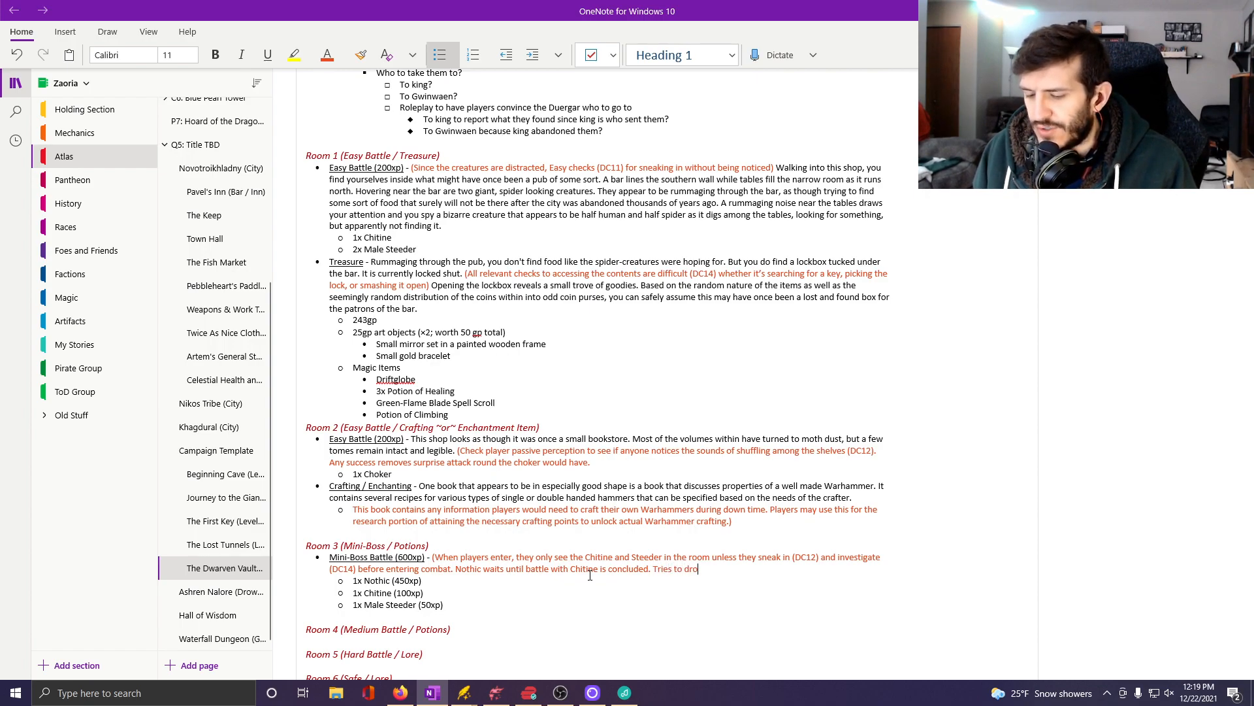
type("p down from ra")
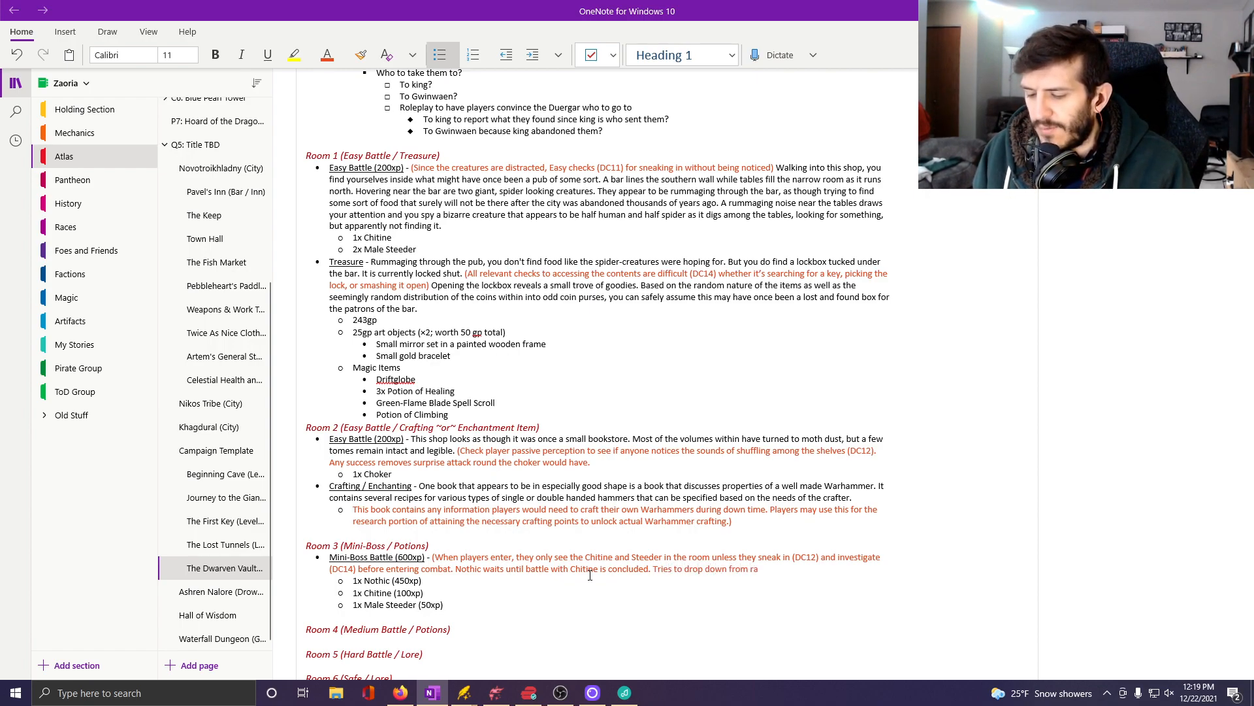
type("fters on most is")
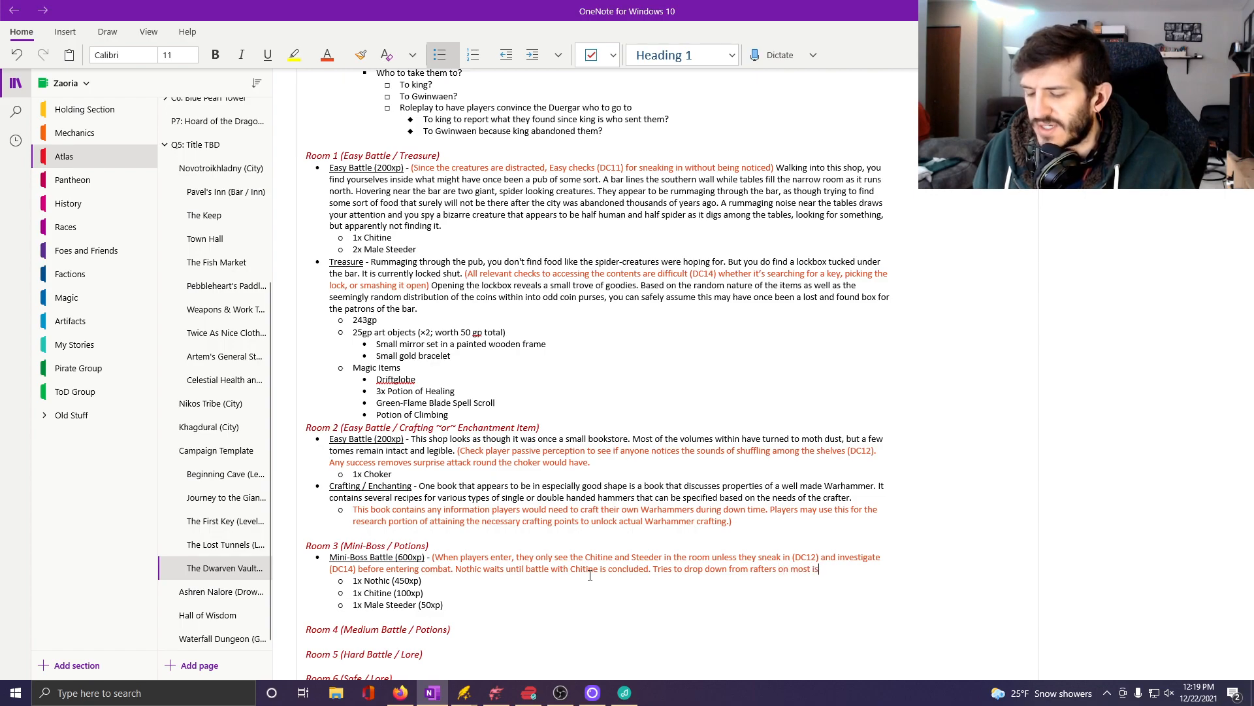
type("olated player")
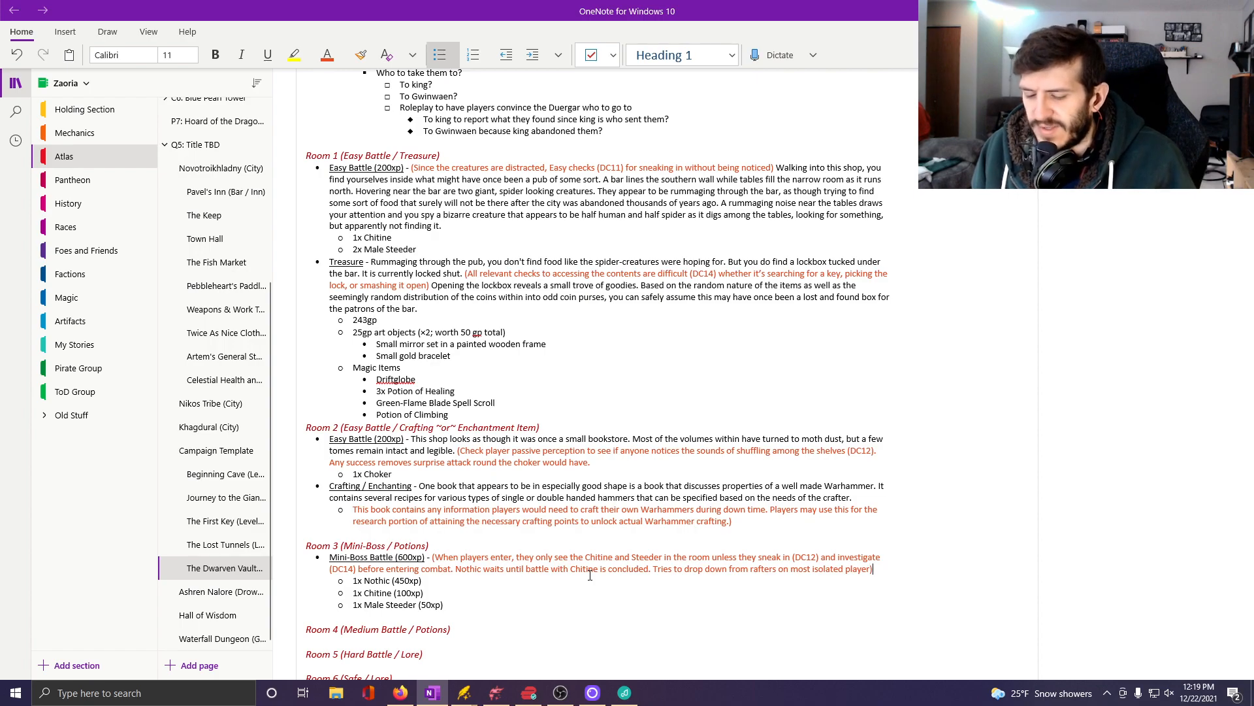
Set the font color to Automatic for text following the closing parenthesis of the Room 3 DM note.
left_click(341, 58)
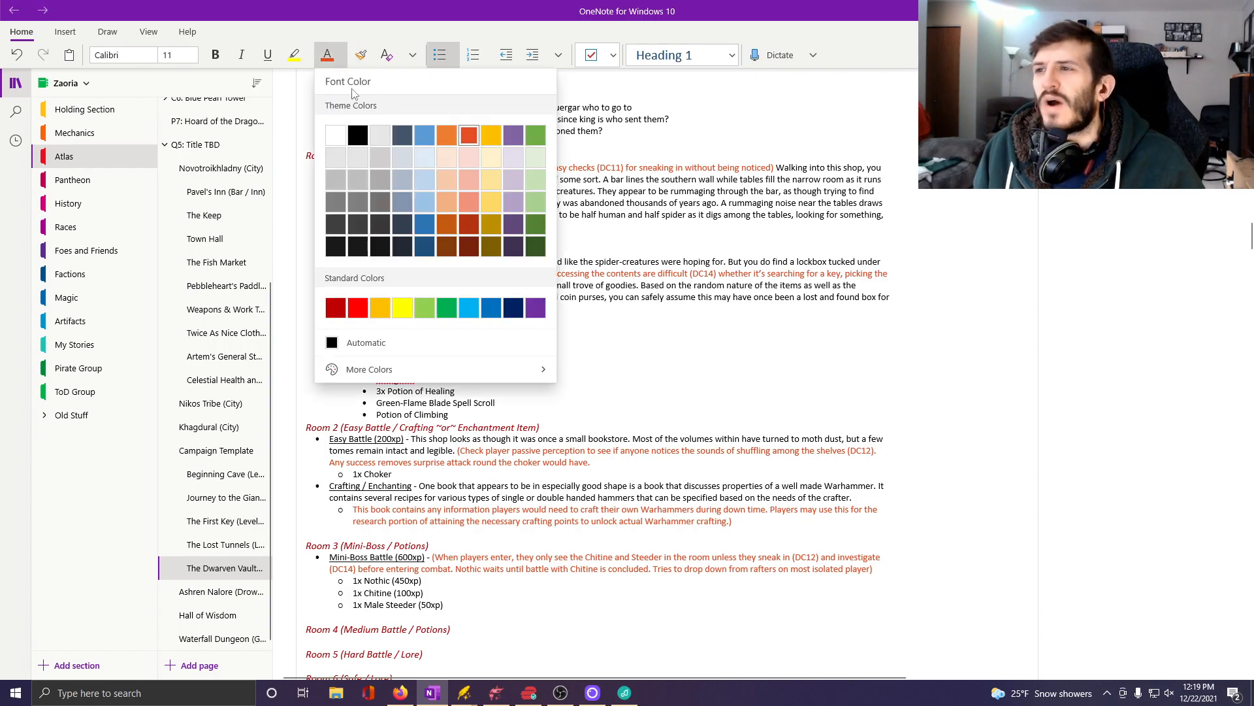
left_click(359, 132)
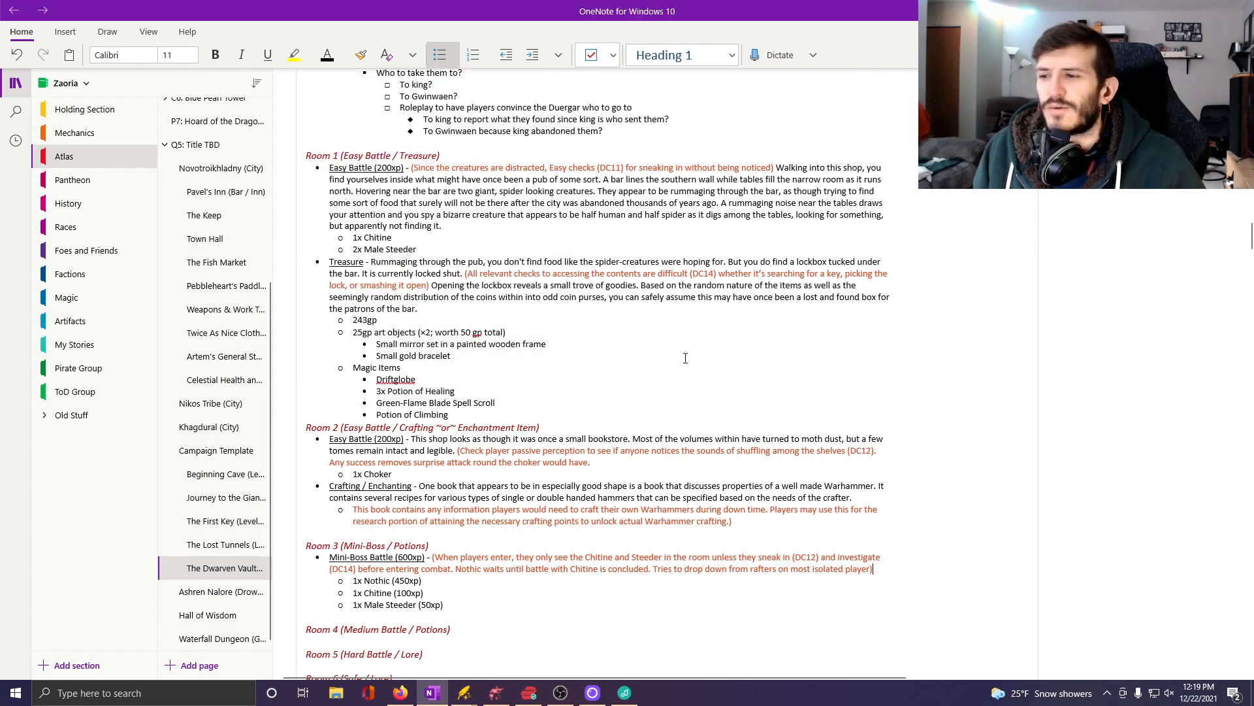
left_click(344, 59)
left_click(370, 342)
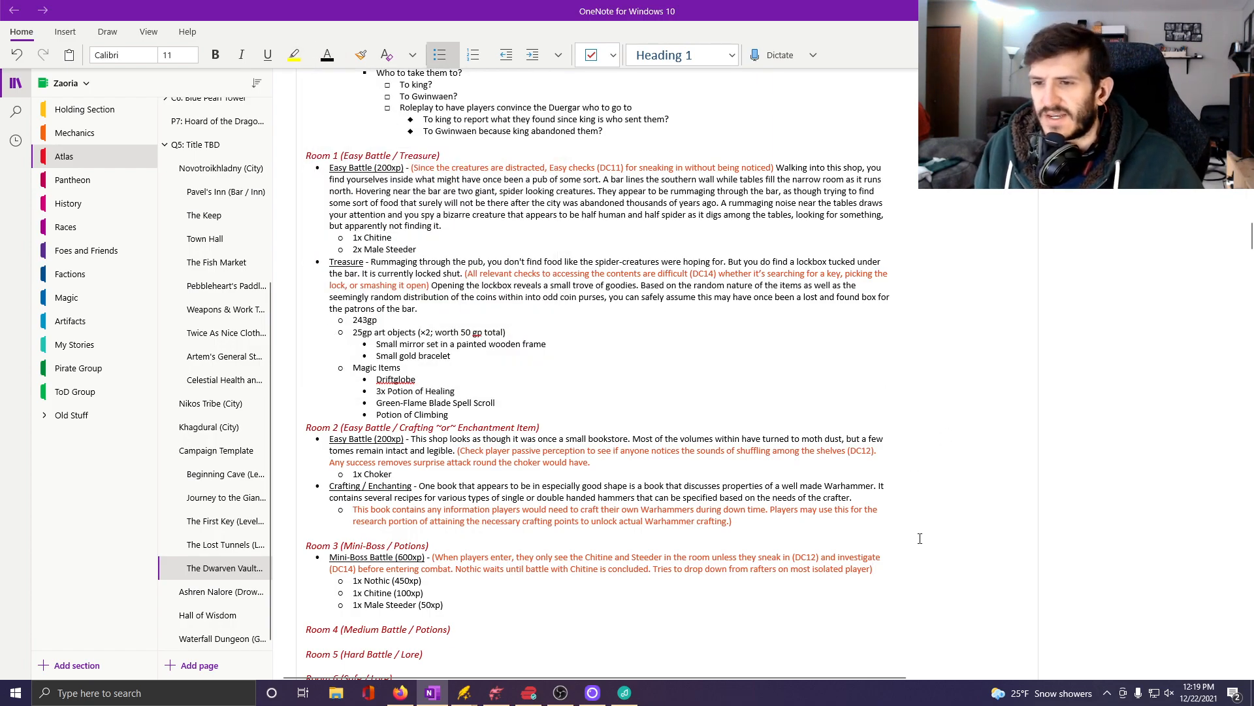
Add "Entering this room you see one of the half spider, half human abominations and its giant spider mount." after the Room 3 DM text.
type("Entering this room yu")
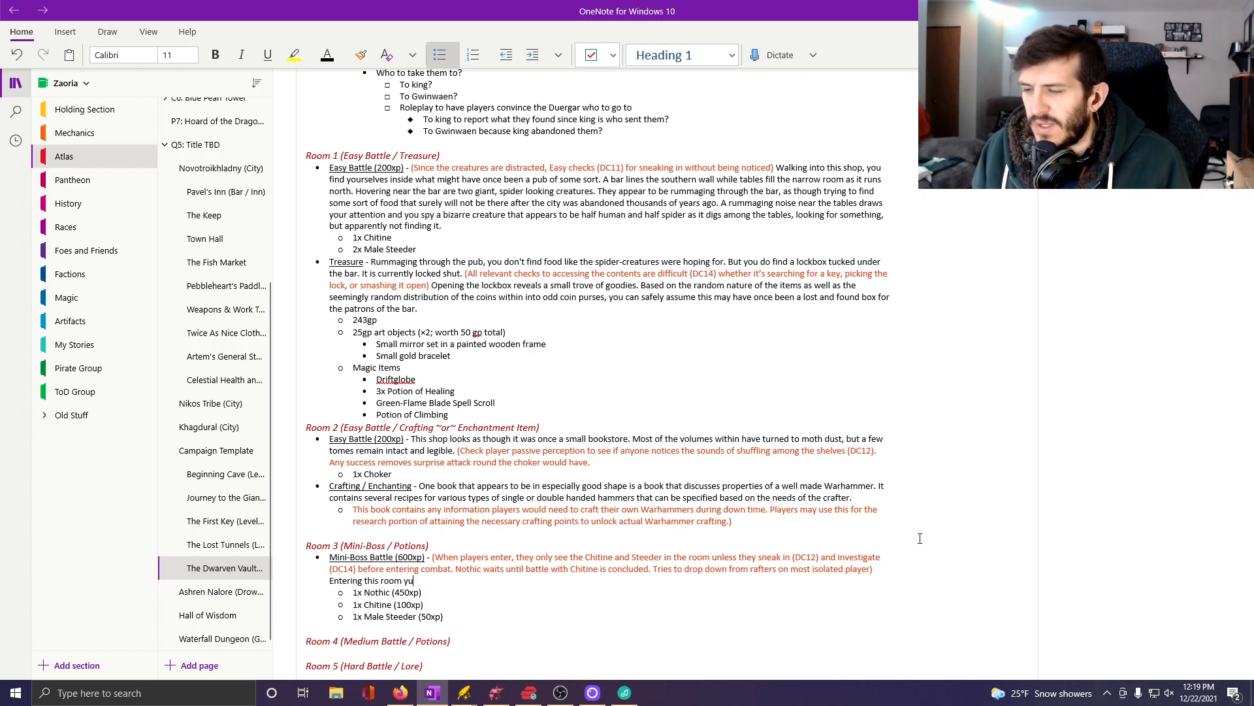
key("BackSpace")
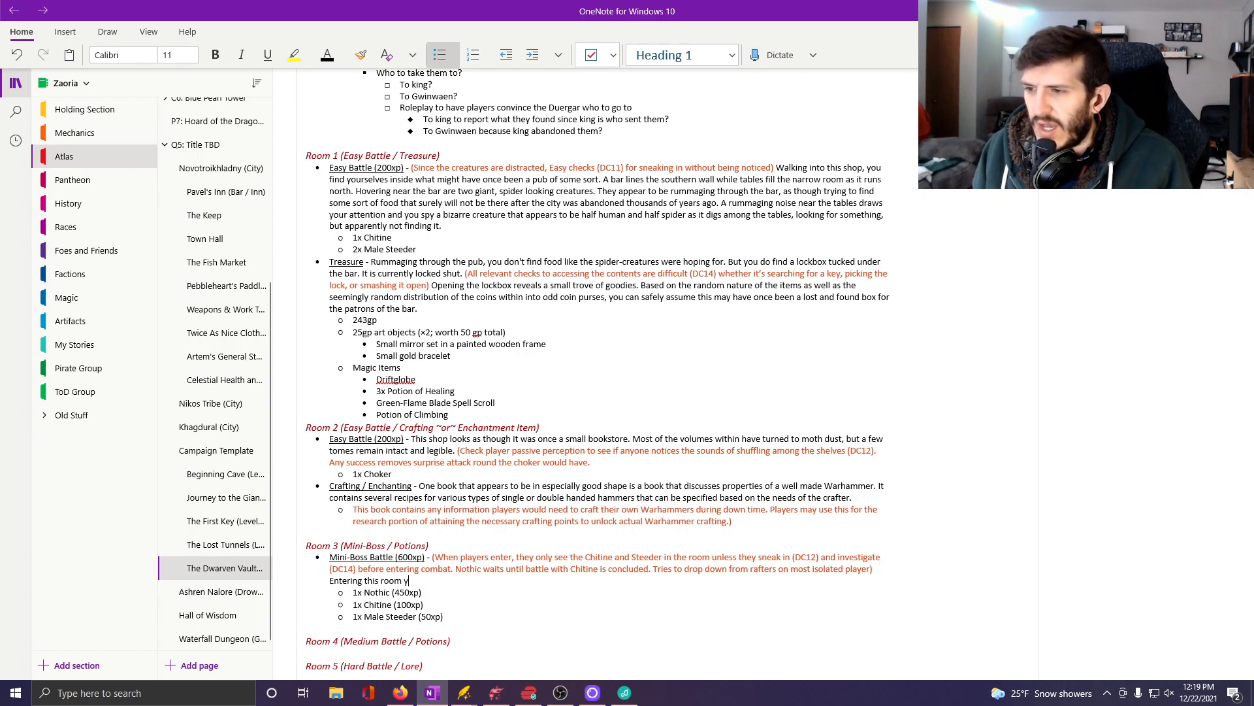
type("ou see")
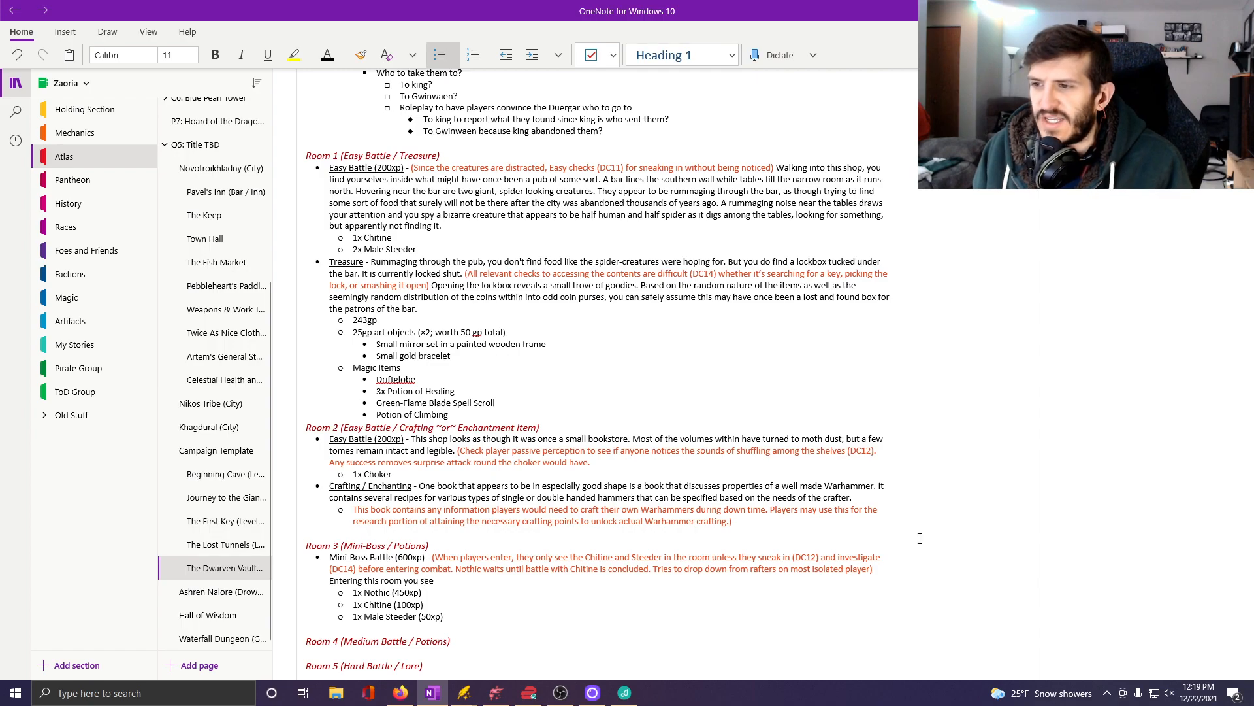
type(" one of the ")
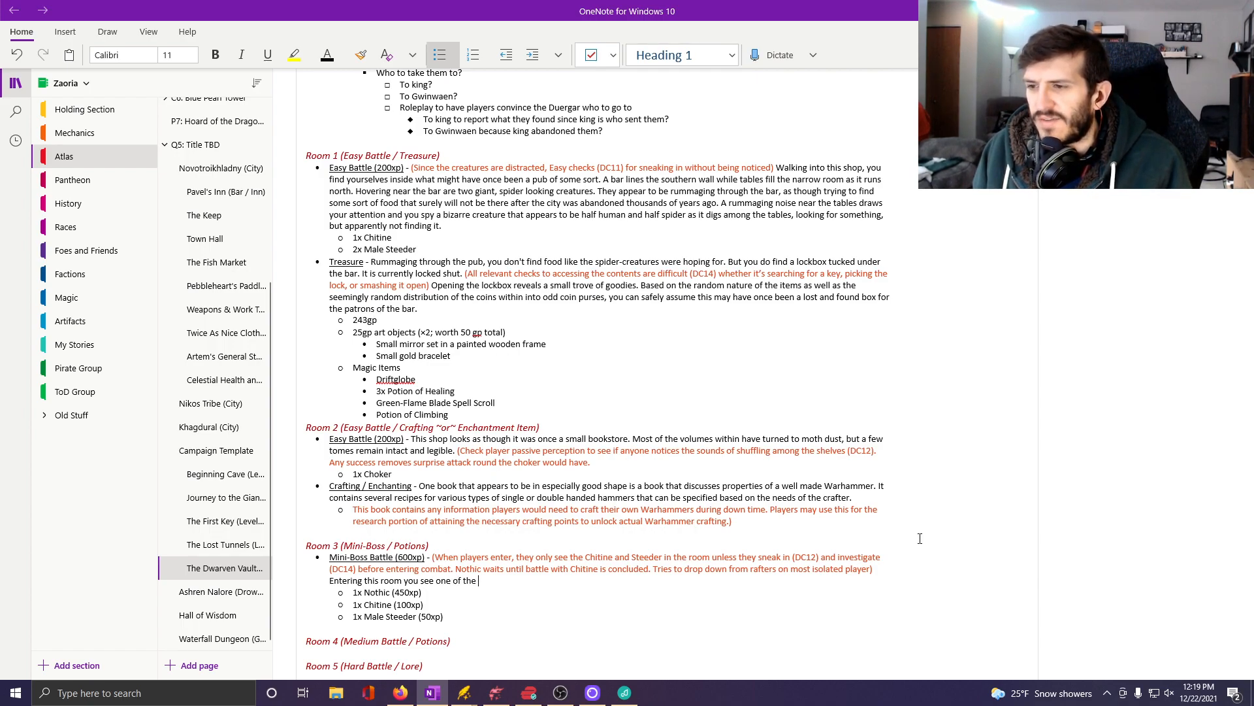
type("half spider")
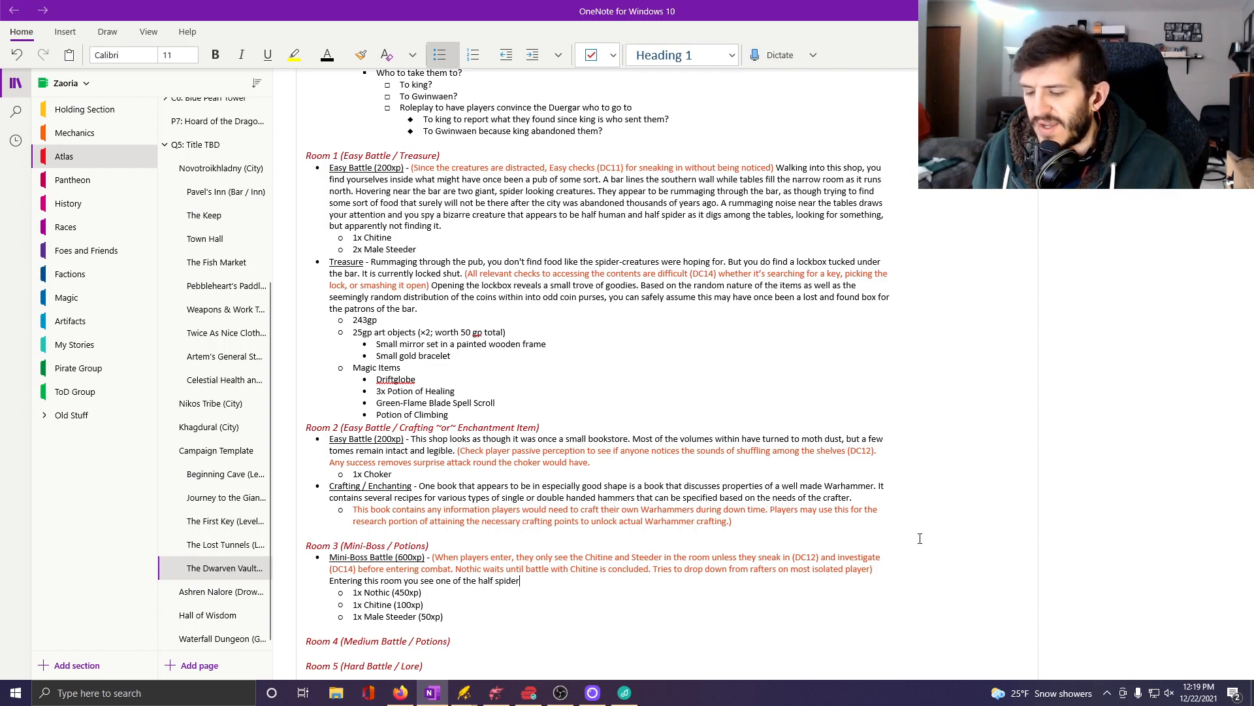
type(", half human ab")
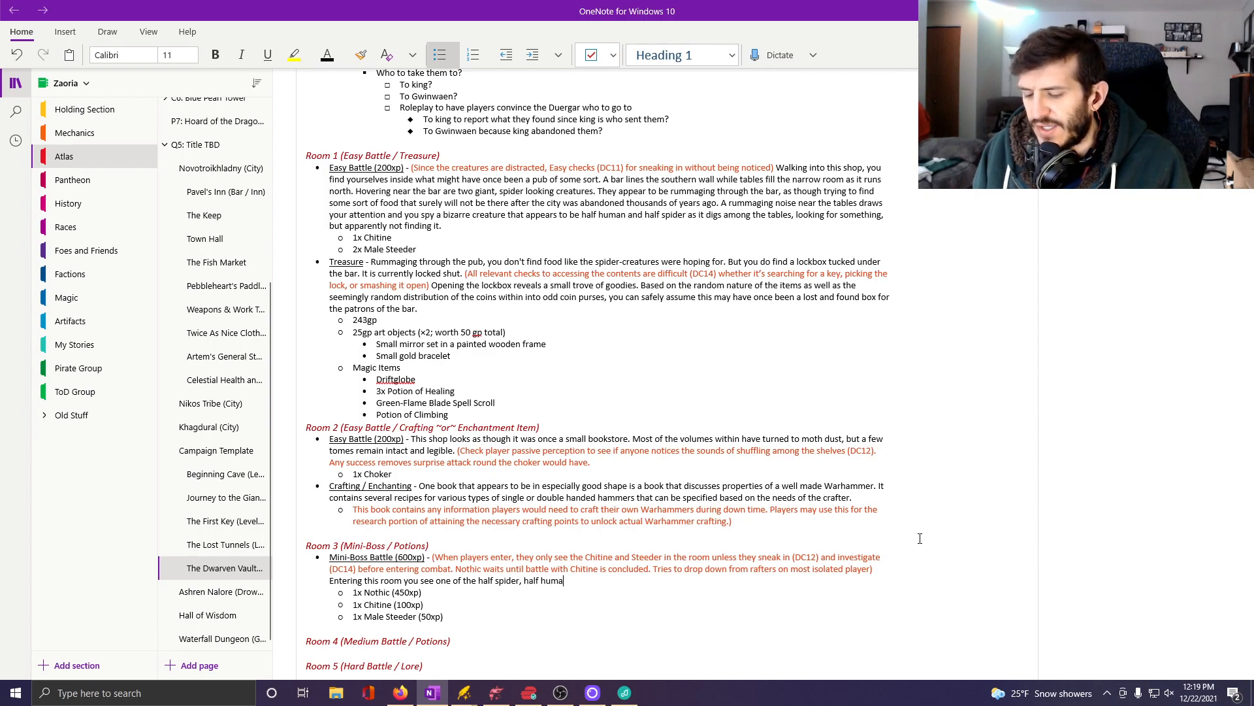
type("omin")
key("BackSpace")
type("minations and its")
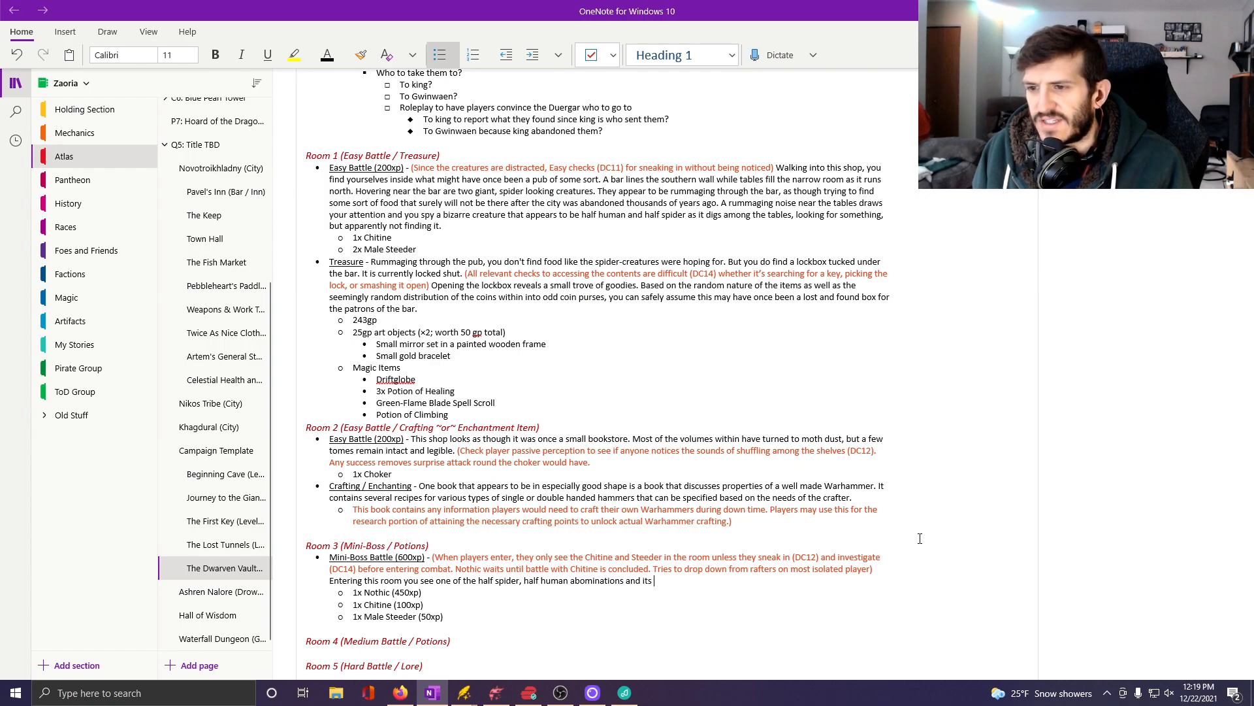
type(" giant s")
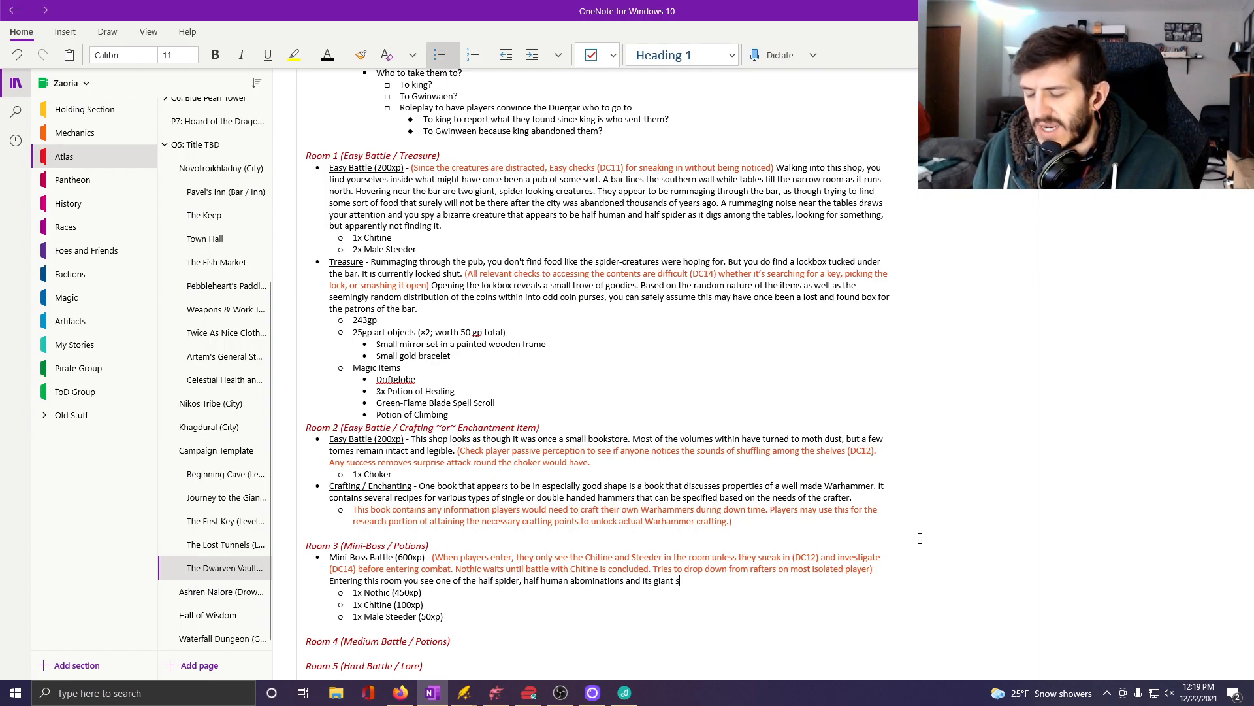
type("pider mount. ")
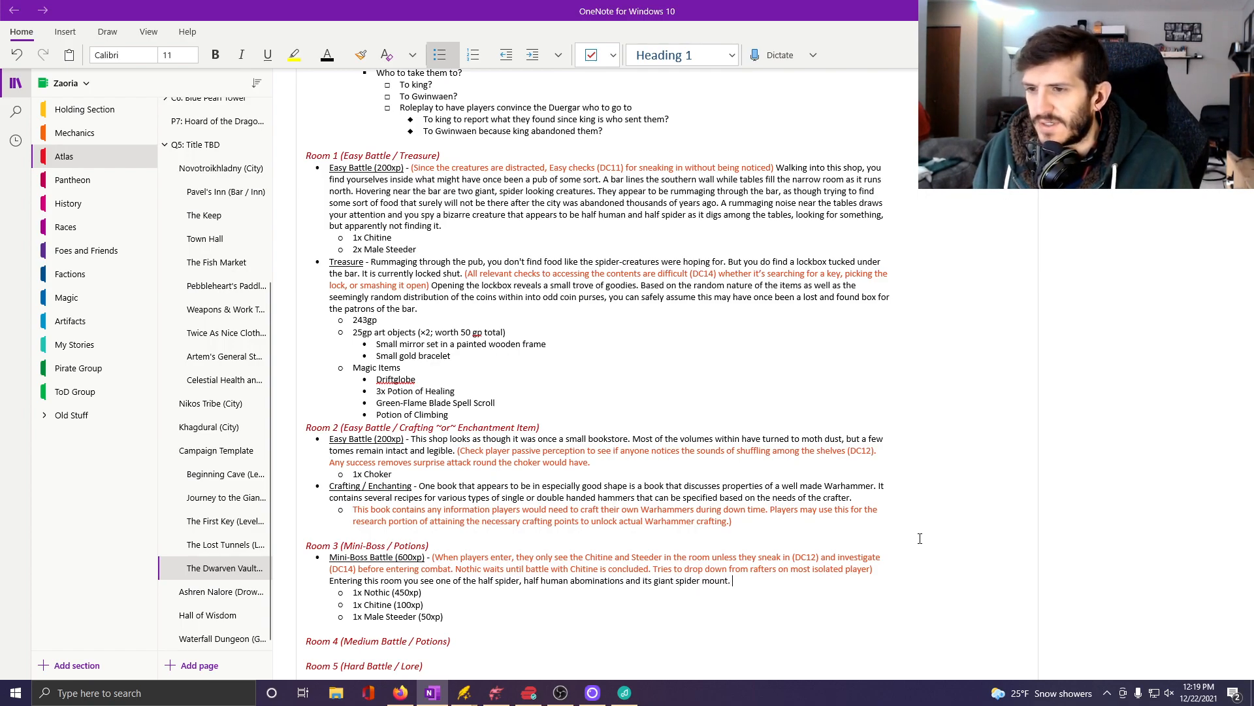
type("T")
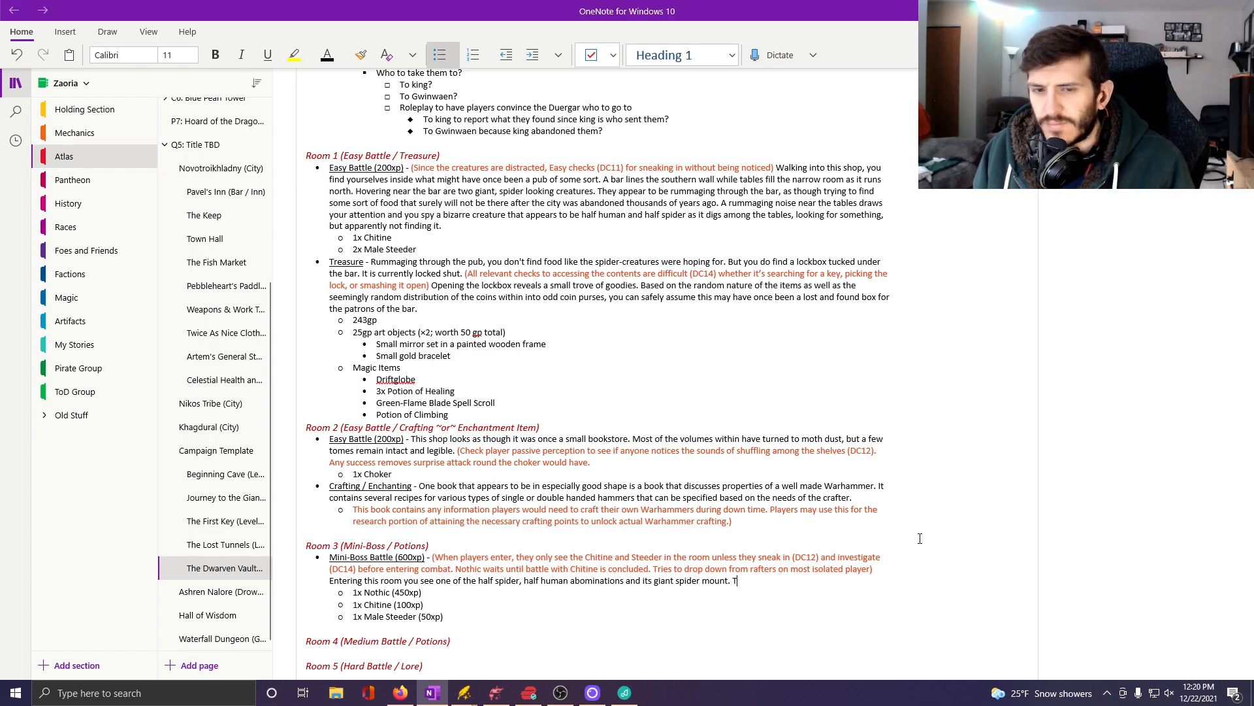
type("he ch")
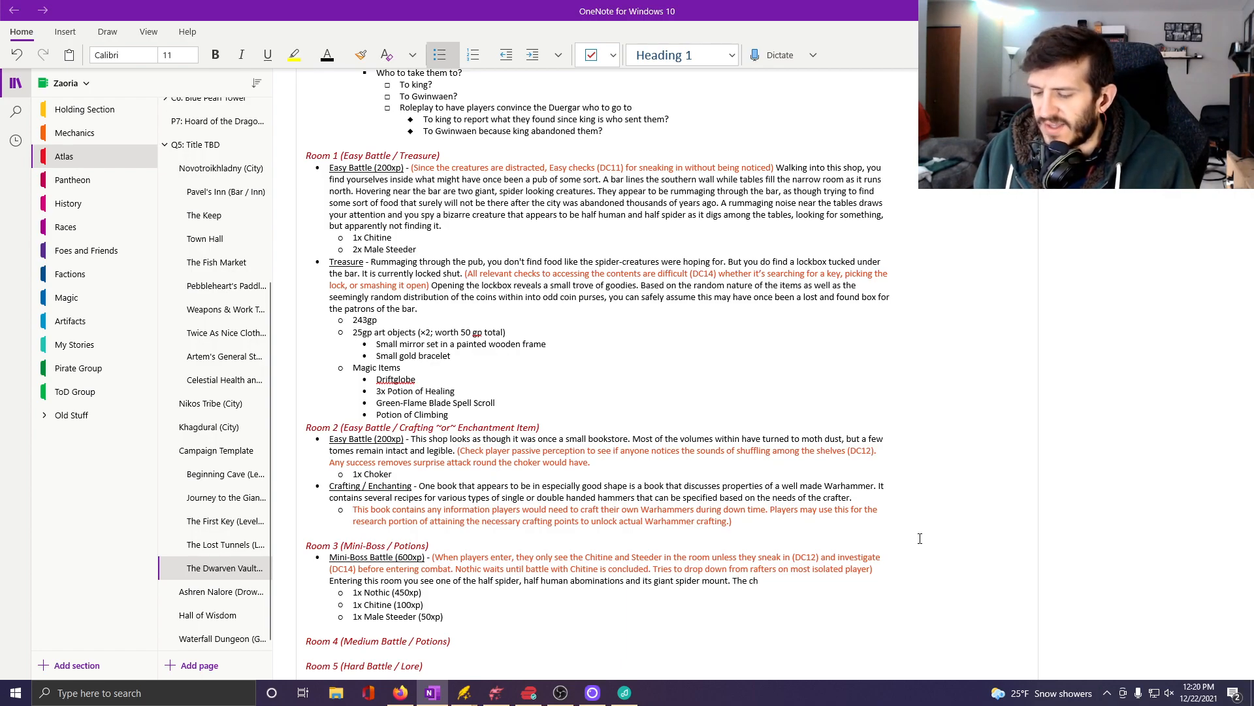
type("itine is")
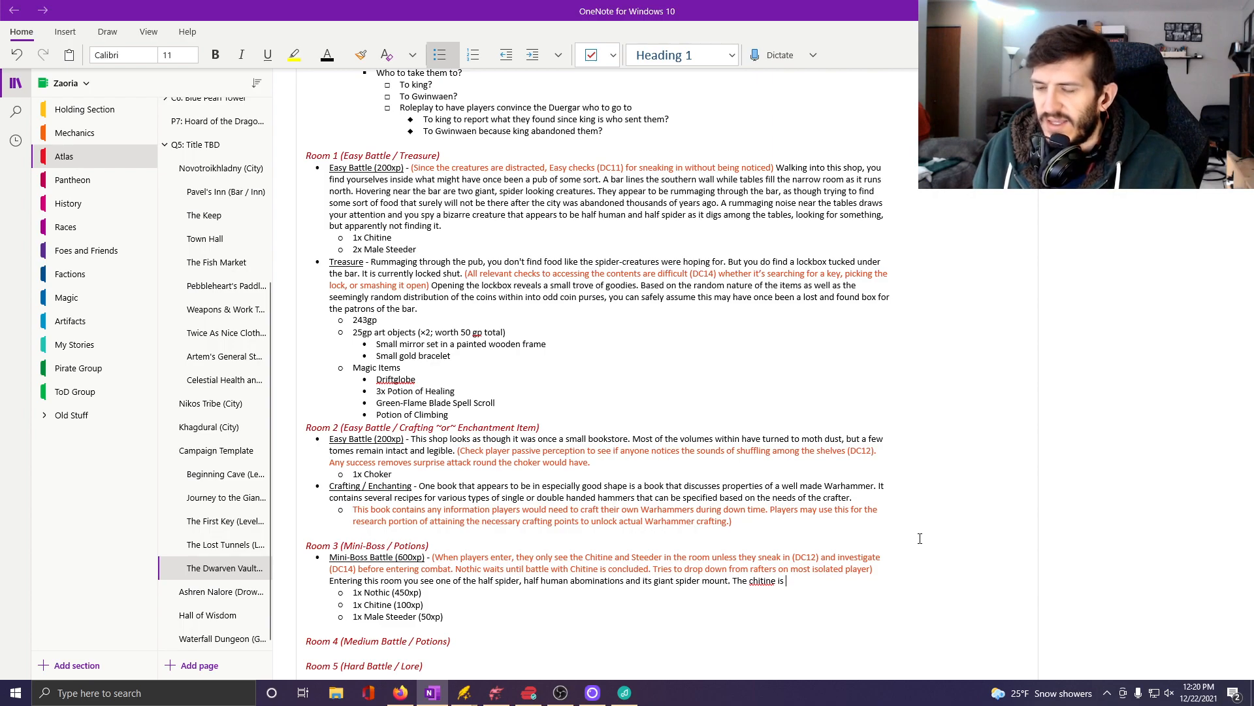
type(" distracted")
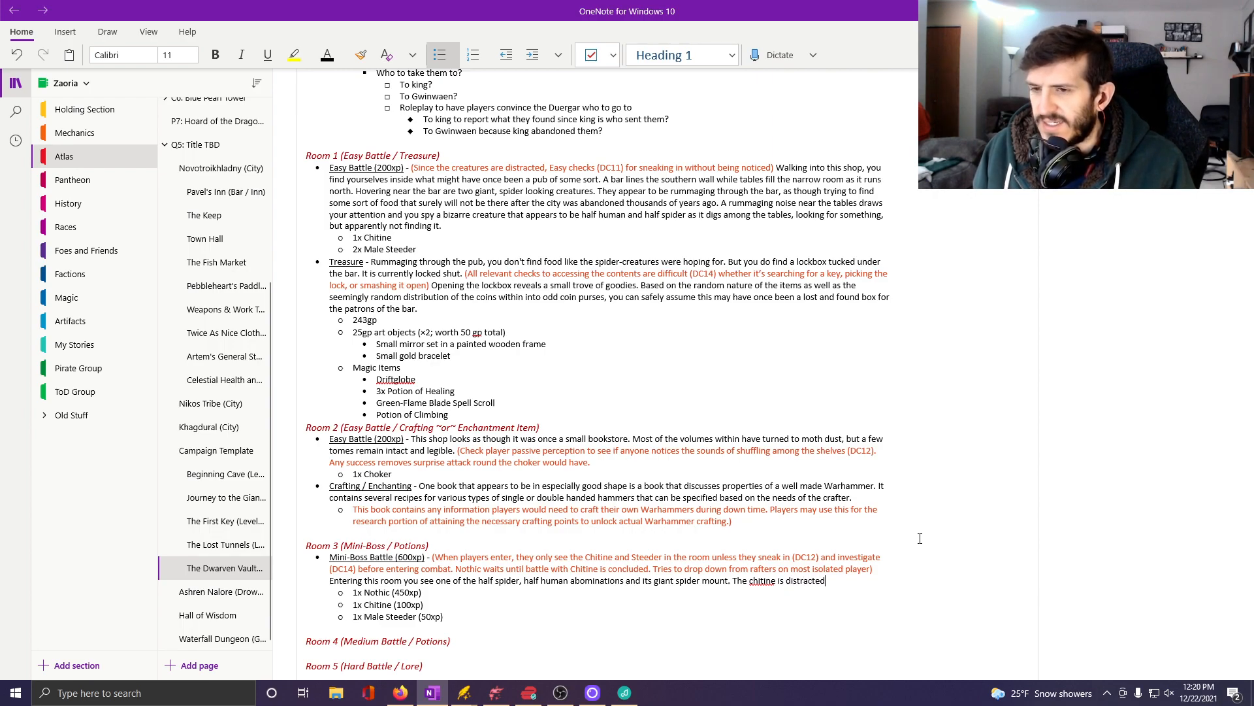
type(" and appea")
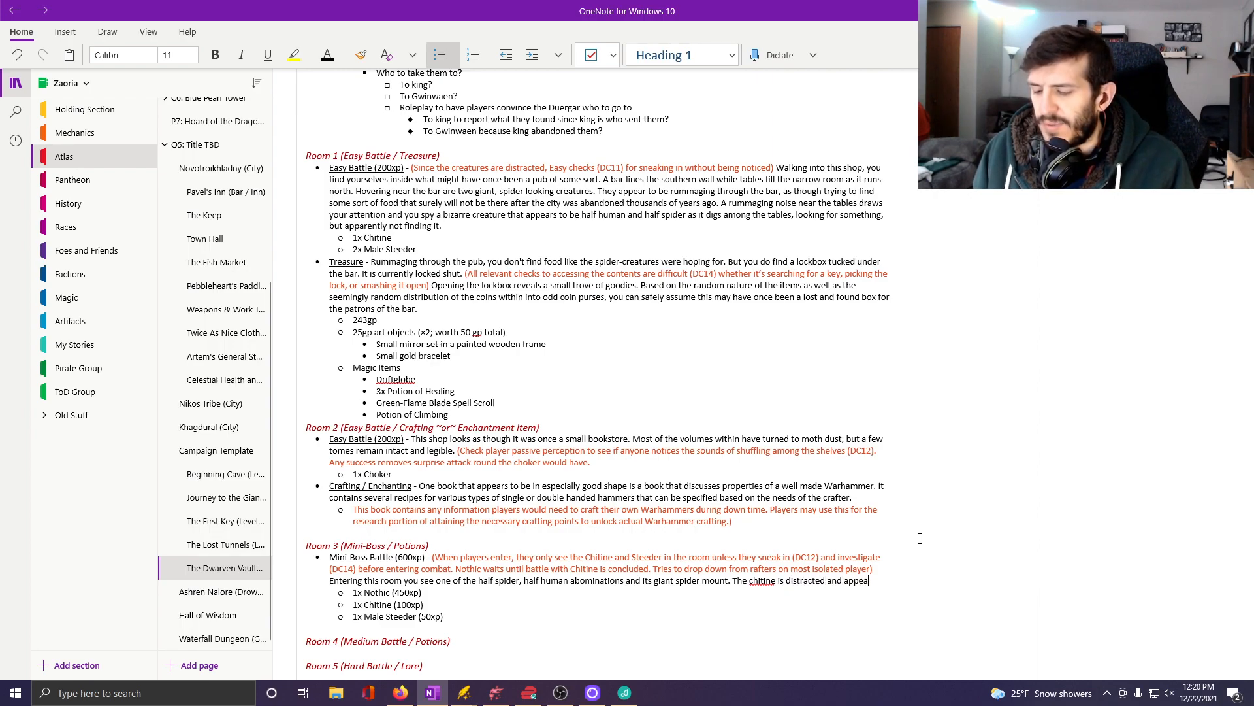
type("rs to be searching")
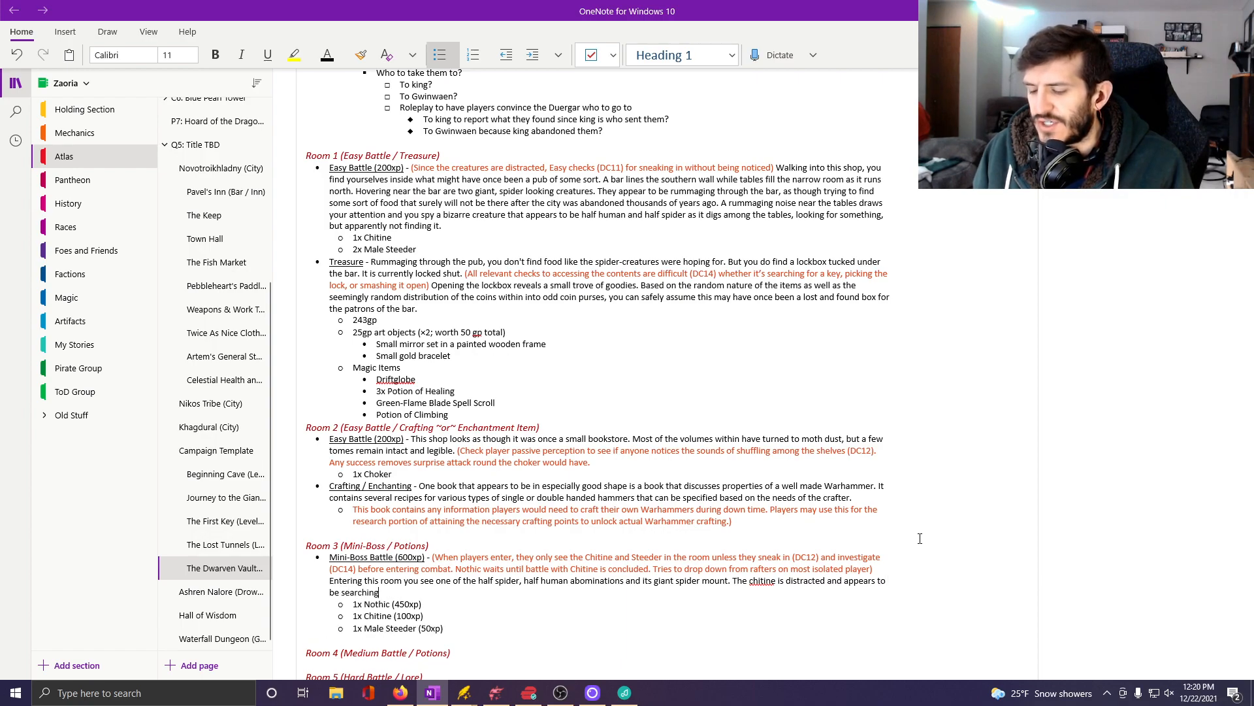
type(" thfor")
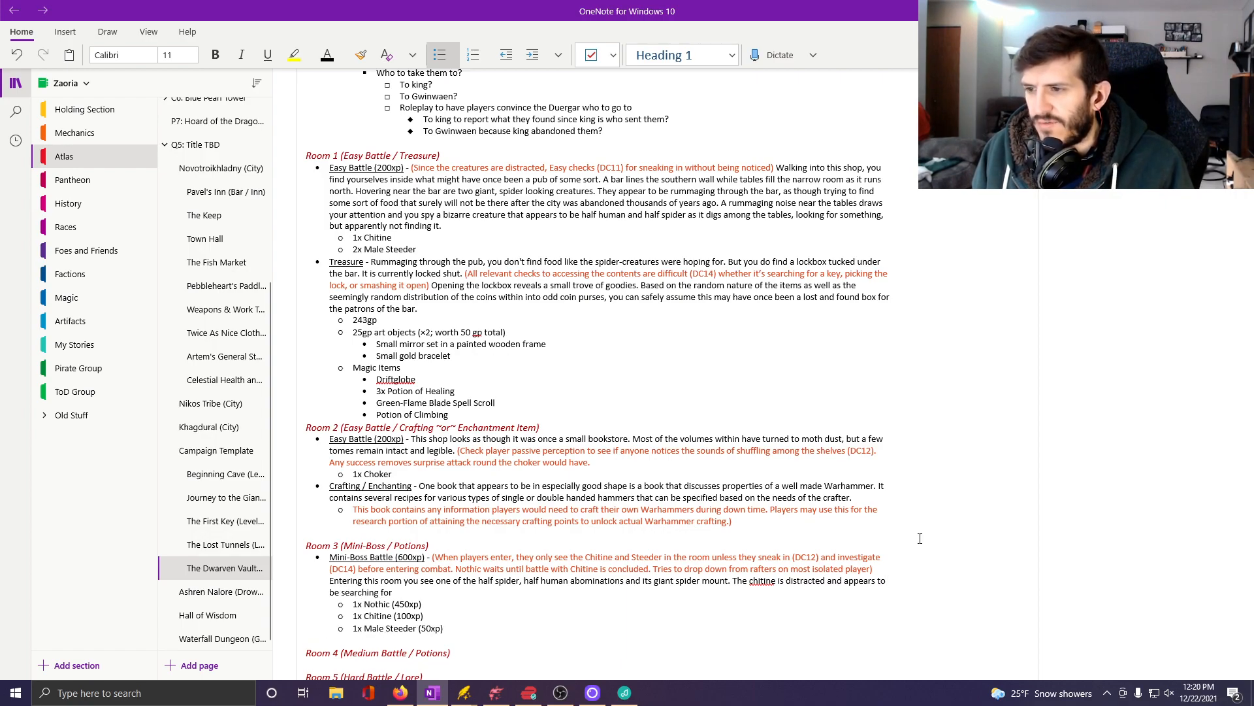
type(" something among t")
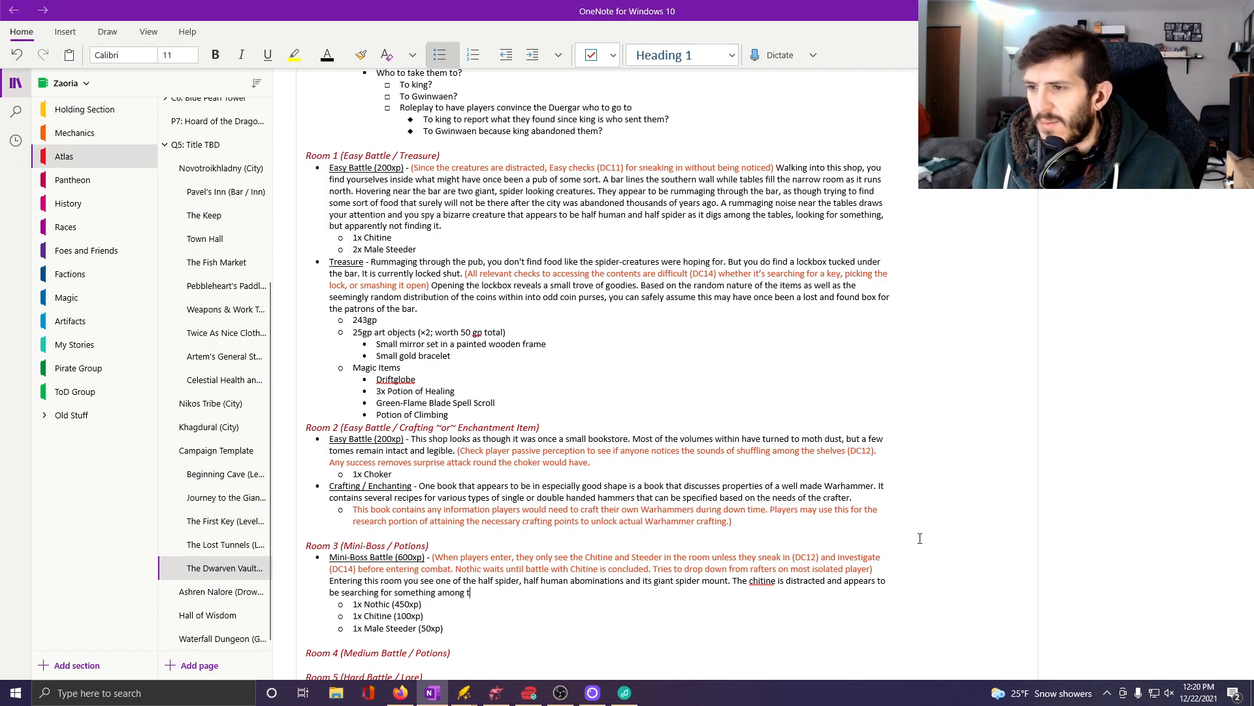
type("he shelves her")
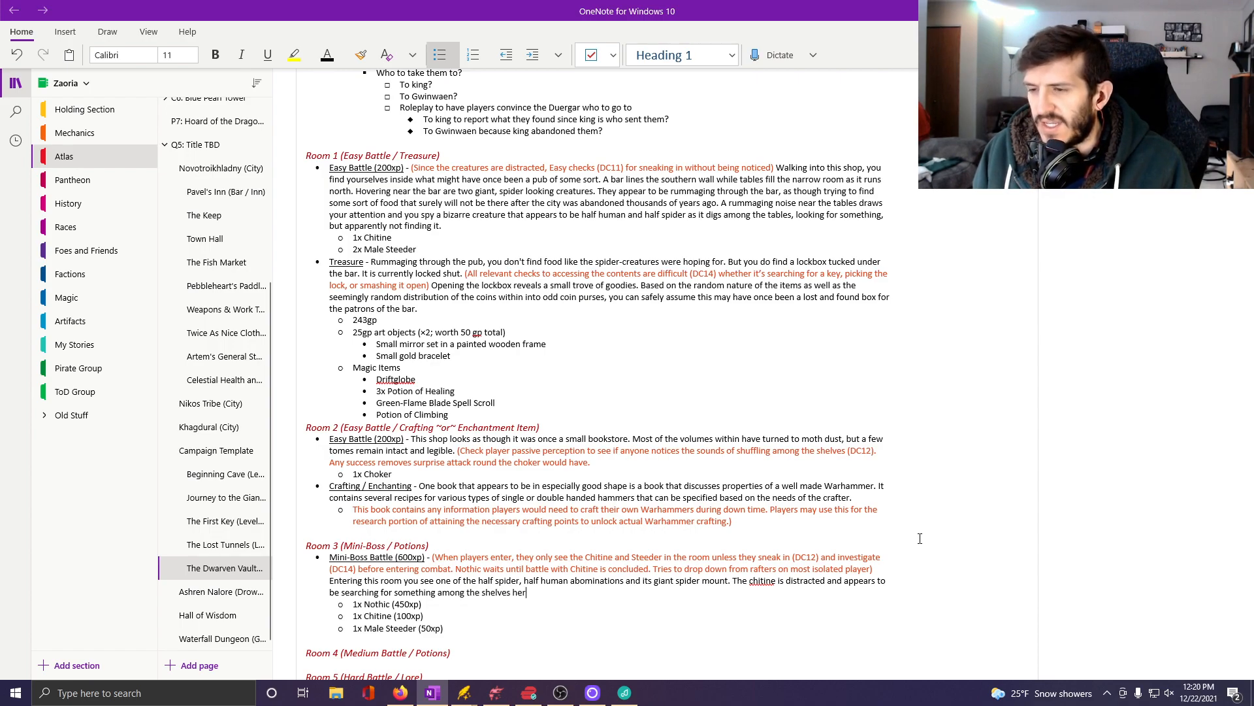
type("e of this appa")
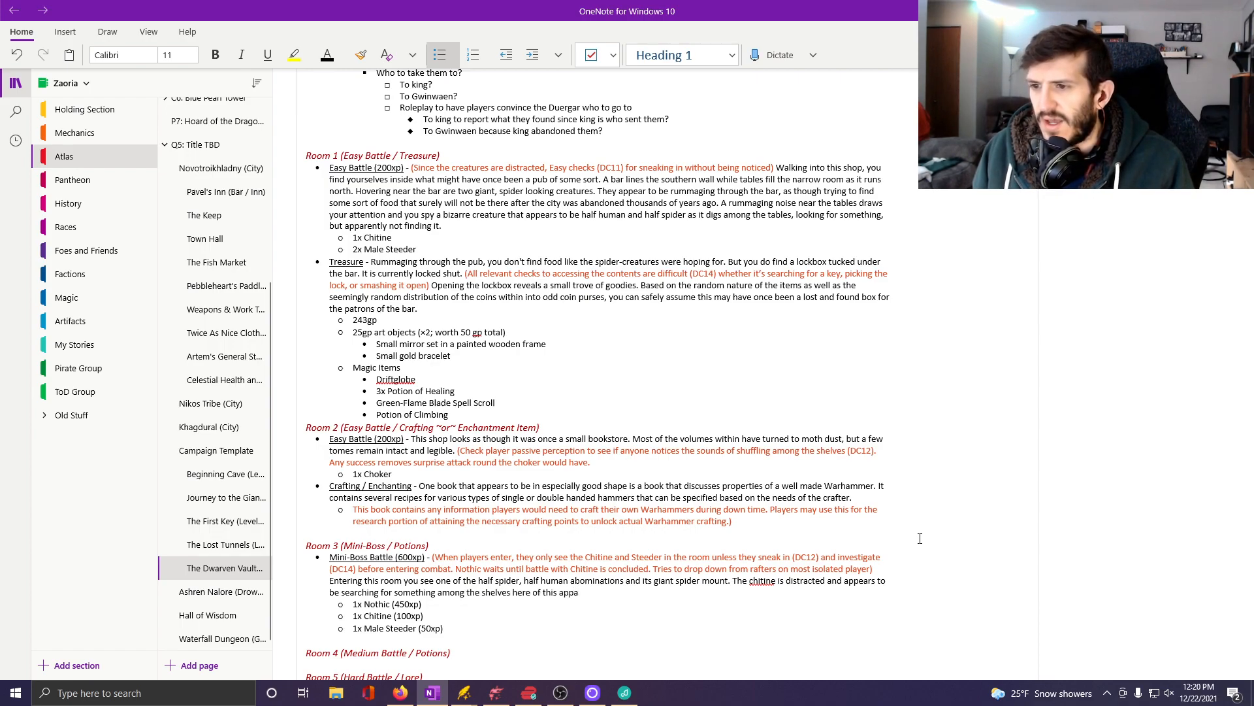
type("rent")
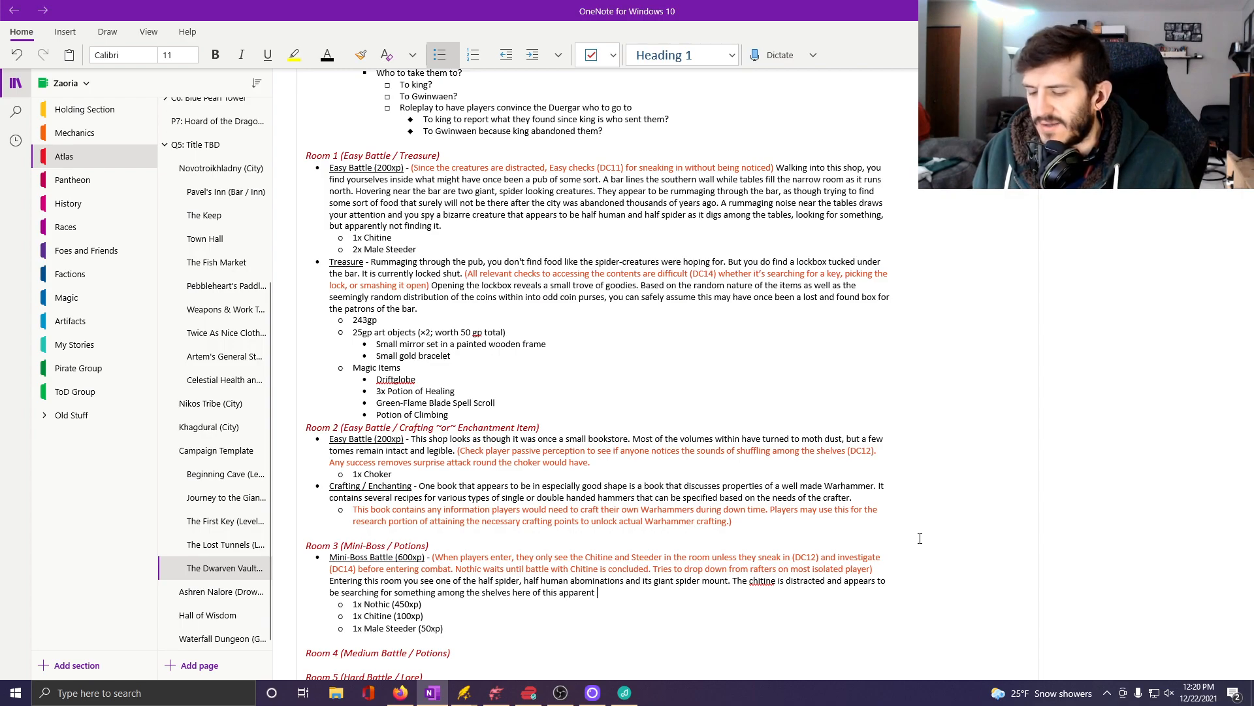
type(" alchemy shop.")
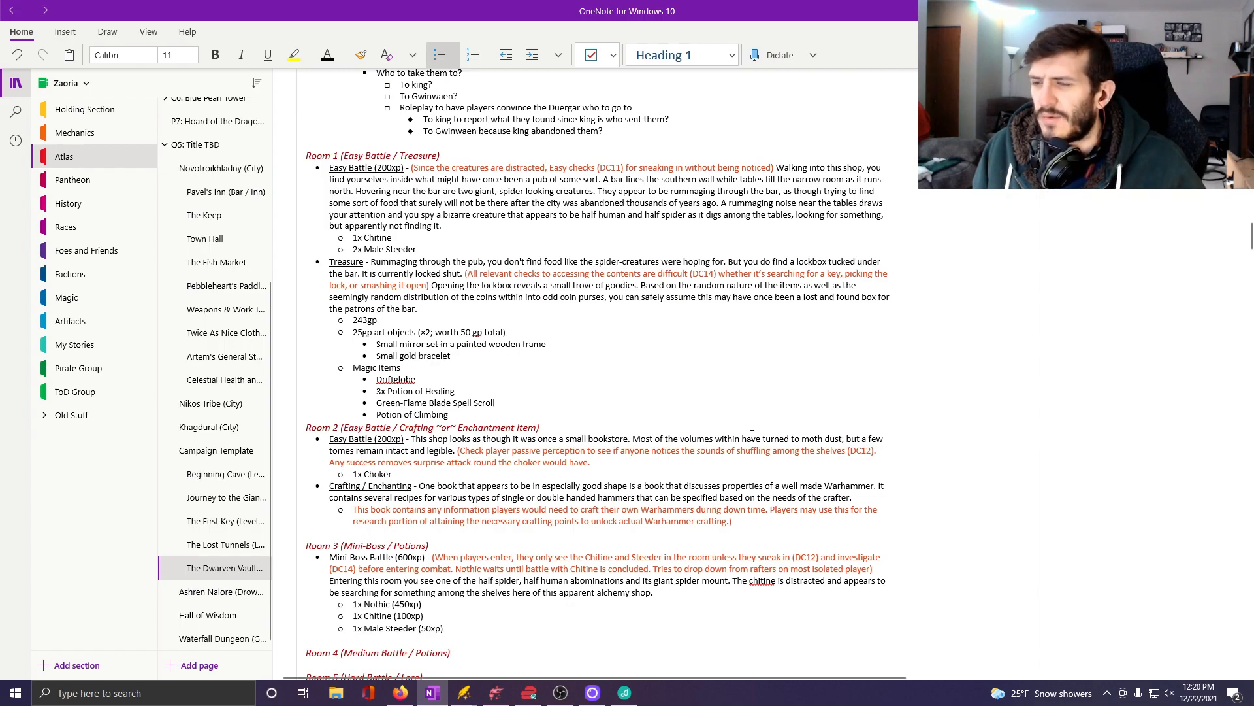
Add an empty first-level bullet below "1x Male Steeder (50xp)" in the Room 3 list.
scroll(488, 602, "down", 3)
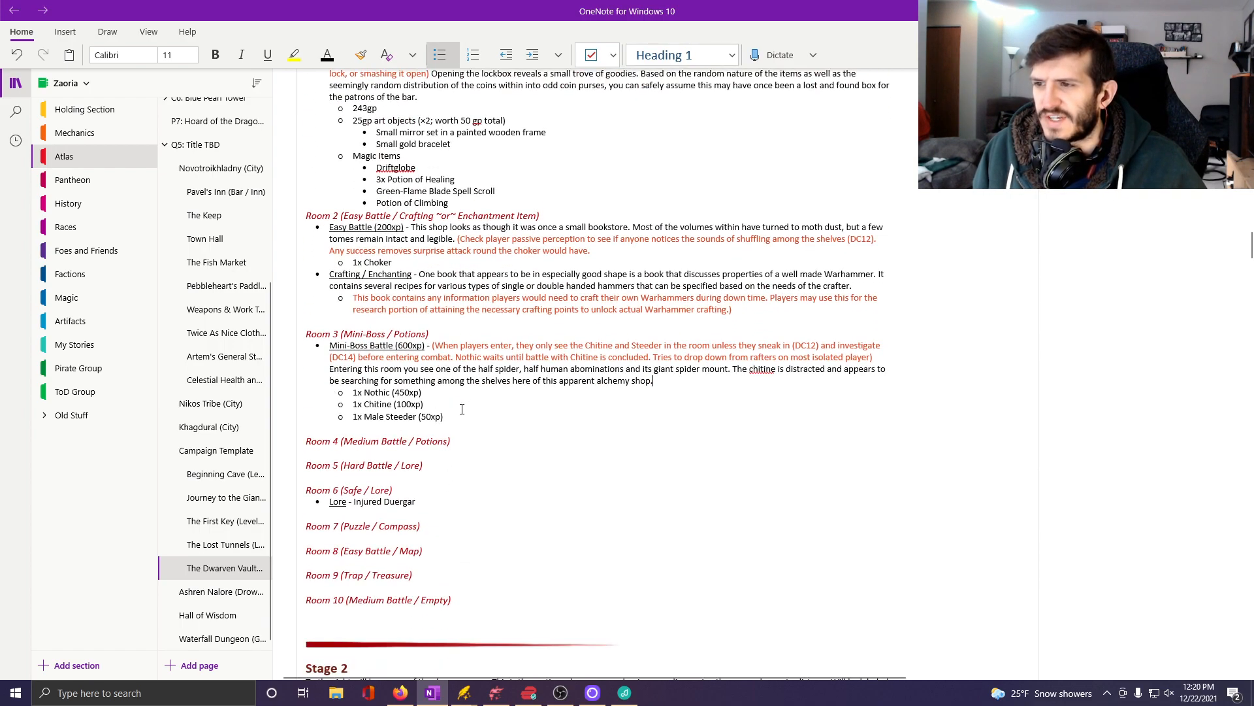
key("Return")
key("shift+Tab")
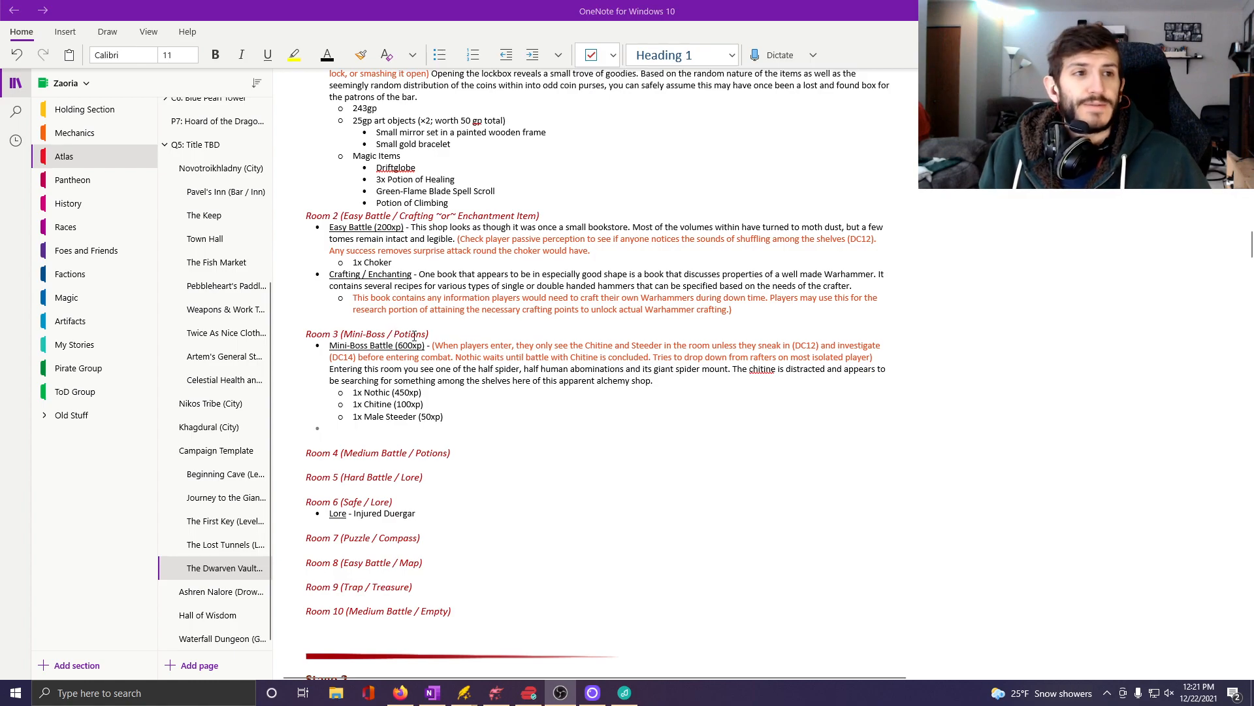
Label the empty Room 3 bullet with an underlined "Potions" followed by a non-underlined dash.
left_click(349, 440)
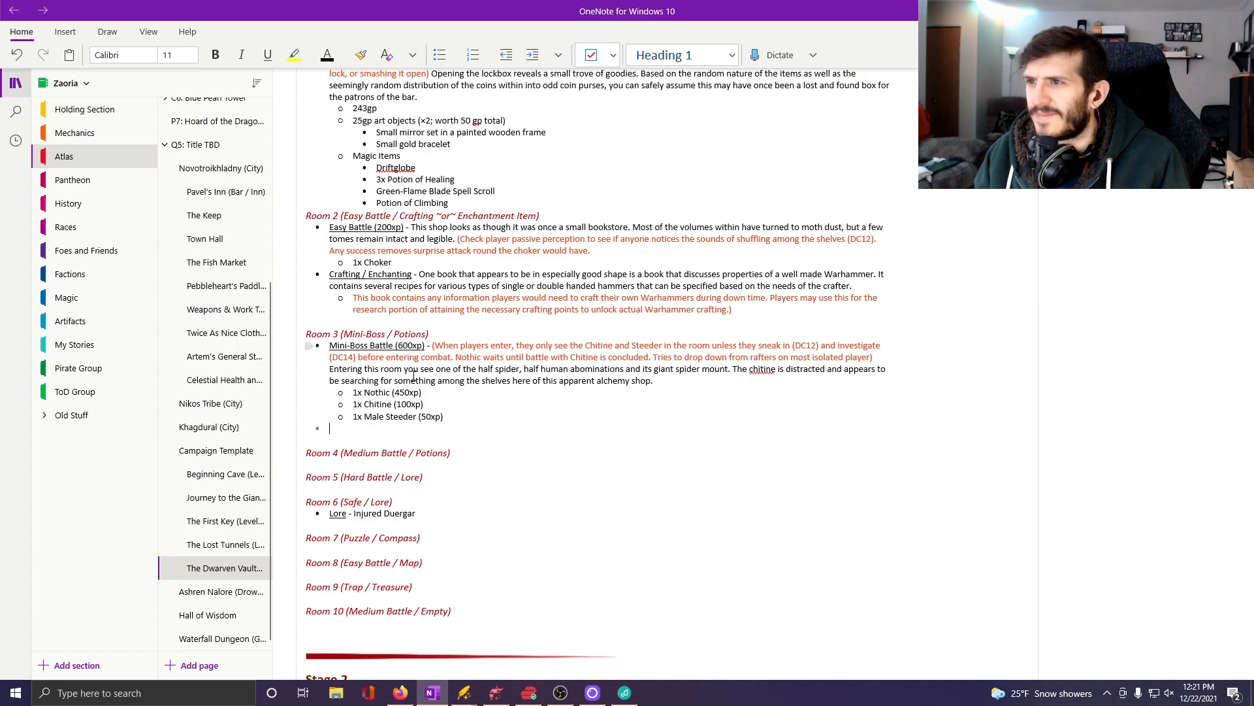
key("ctrl+u")
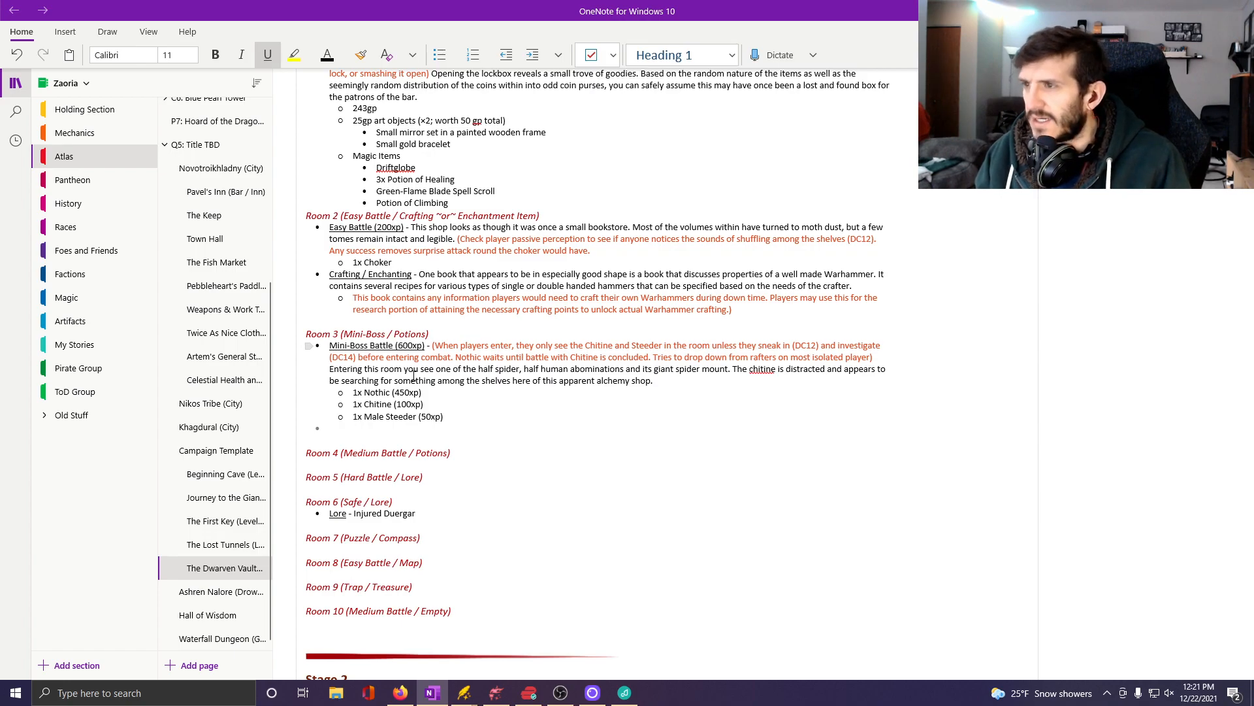
type("Potions")
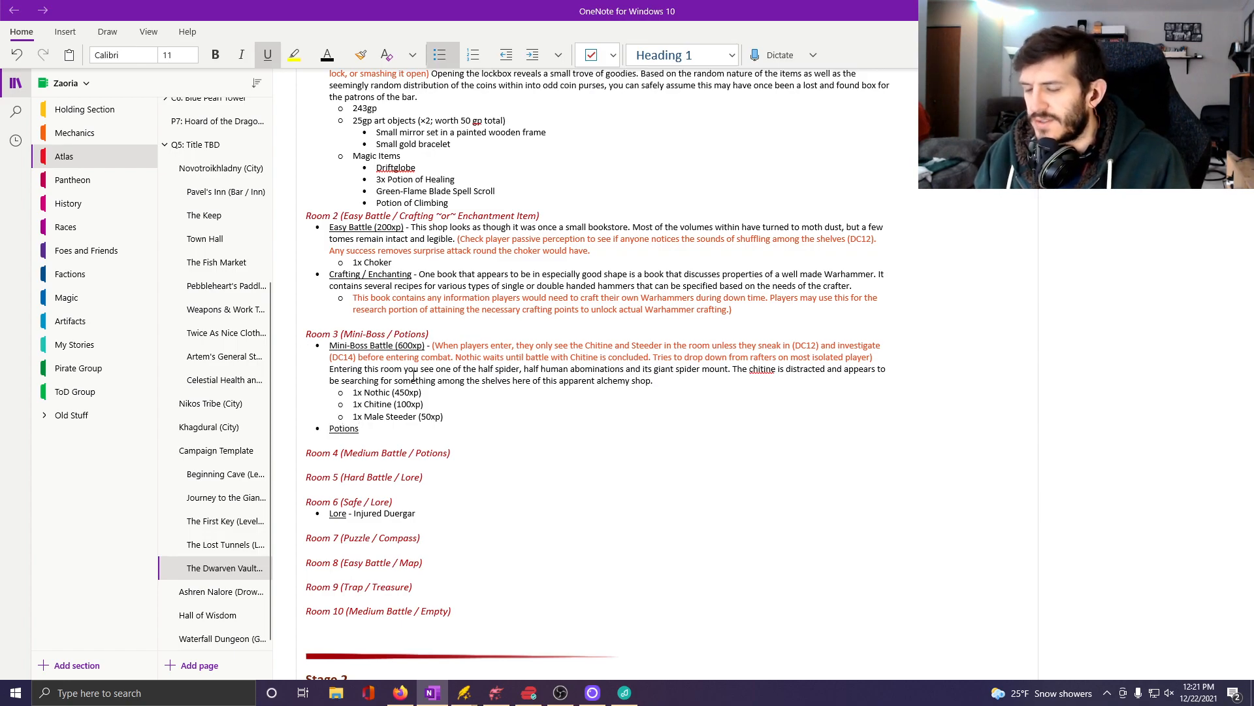
key("ctrl+u")
type("-")
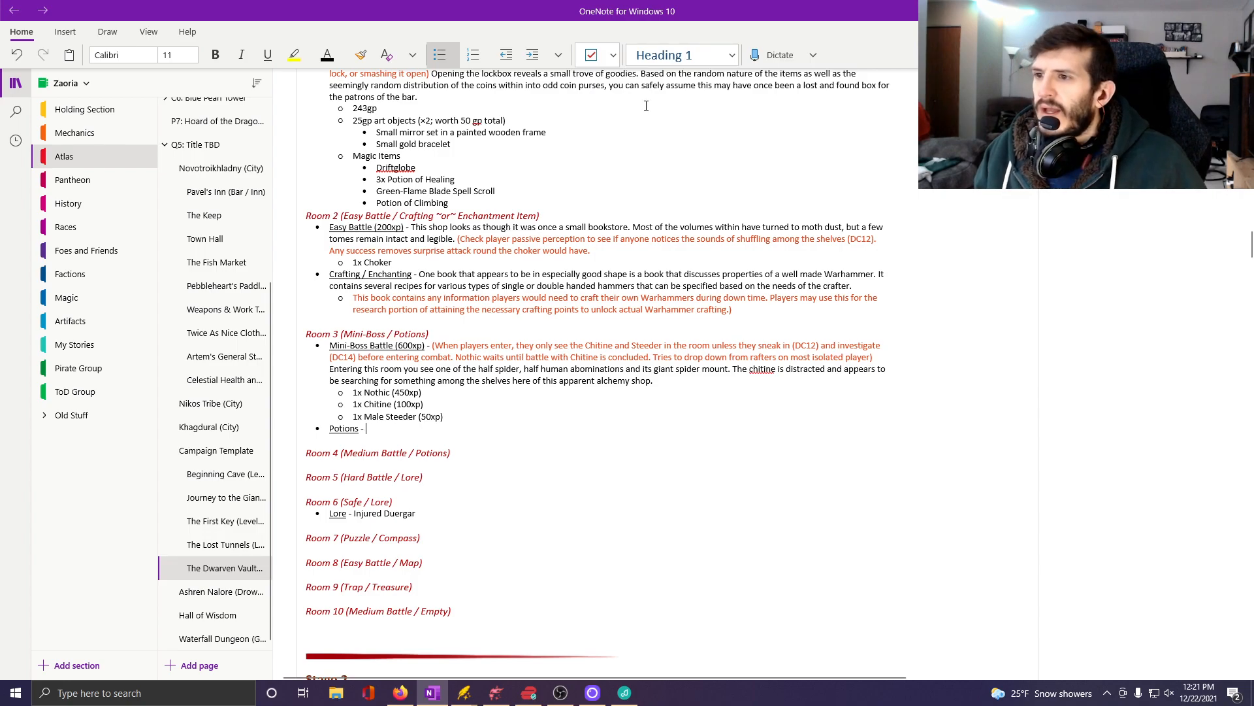
Start the Room 3 Potions description with "While this was clearly once an alchemy shop".
scroll(640, 229, "up", 5)
scroll(629, 397, "down", 4)
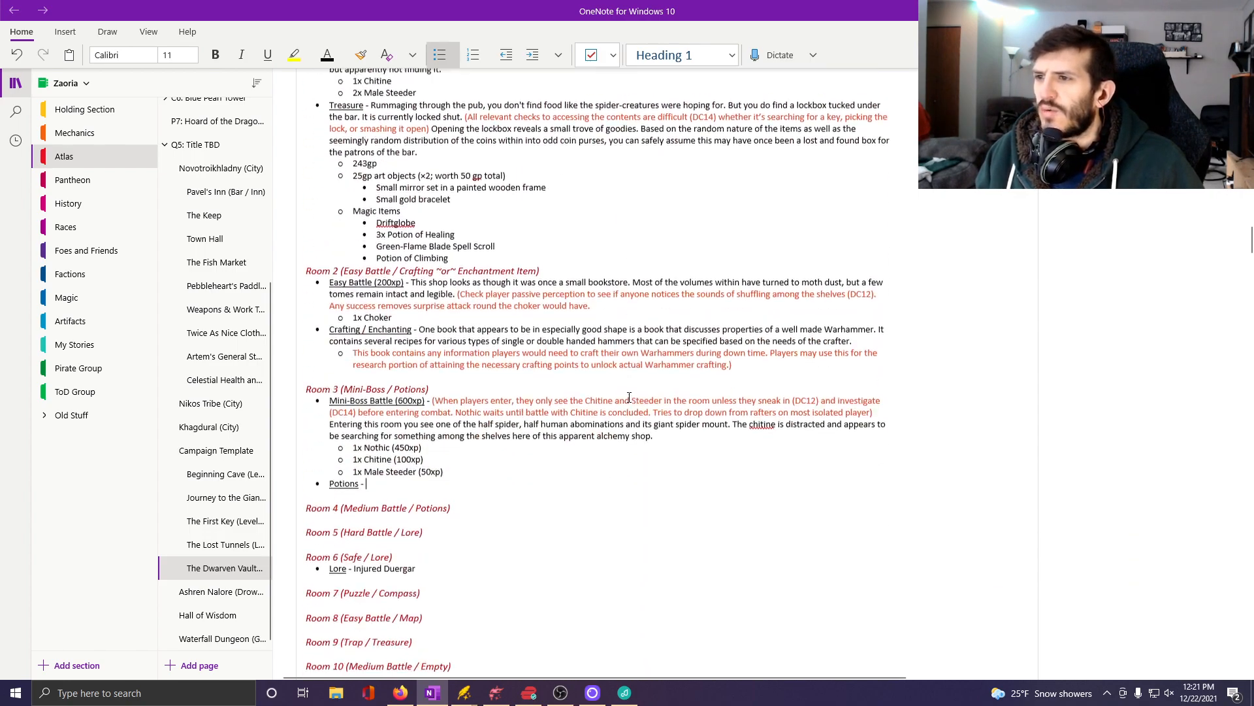
scroll(629, 397, "up", 1)
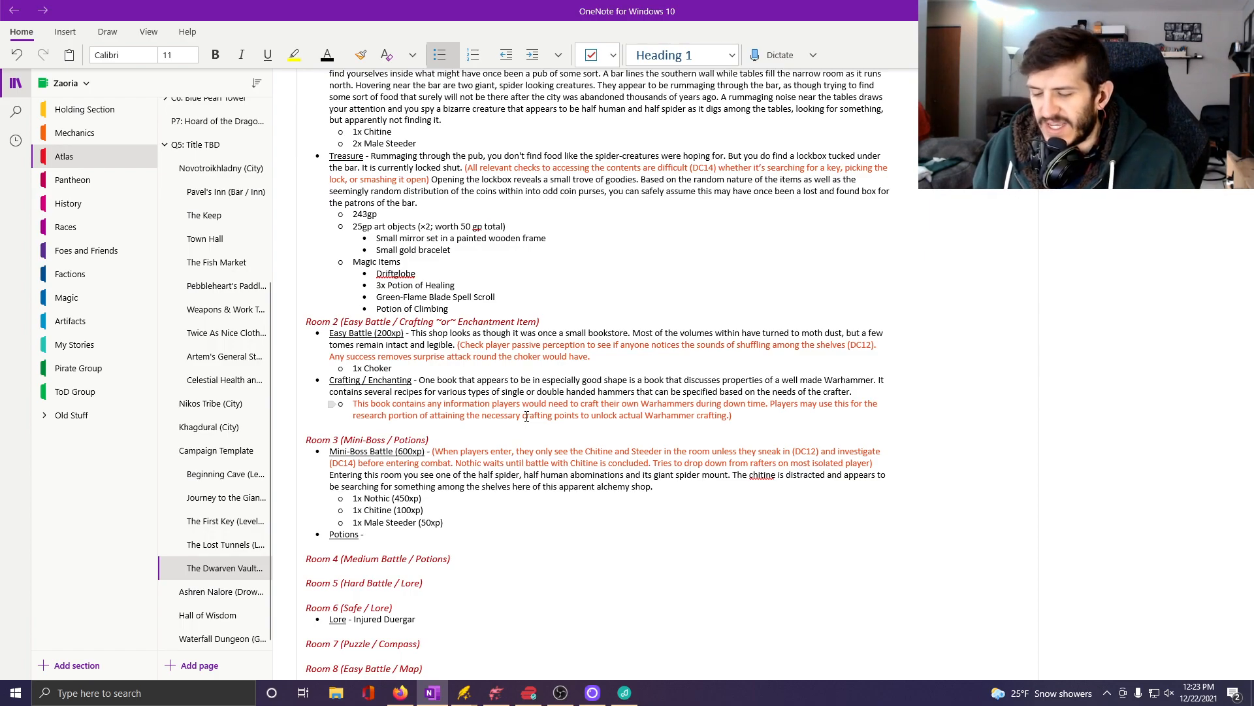
type("While this is clearly")
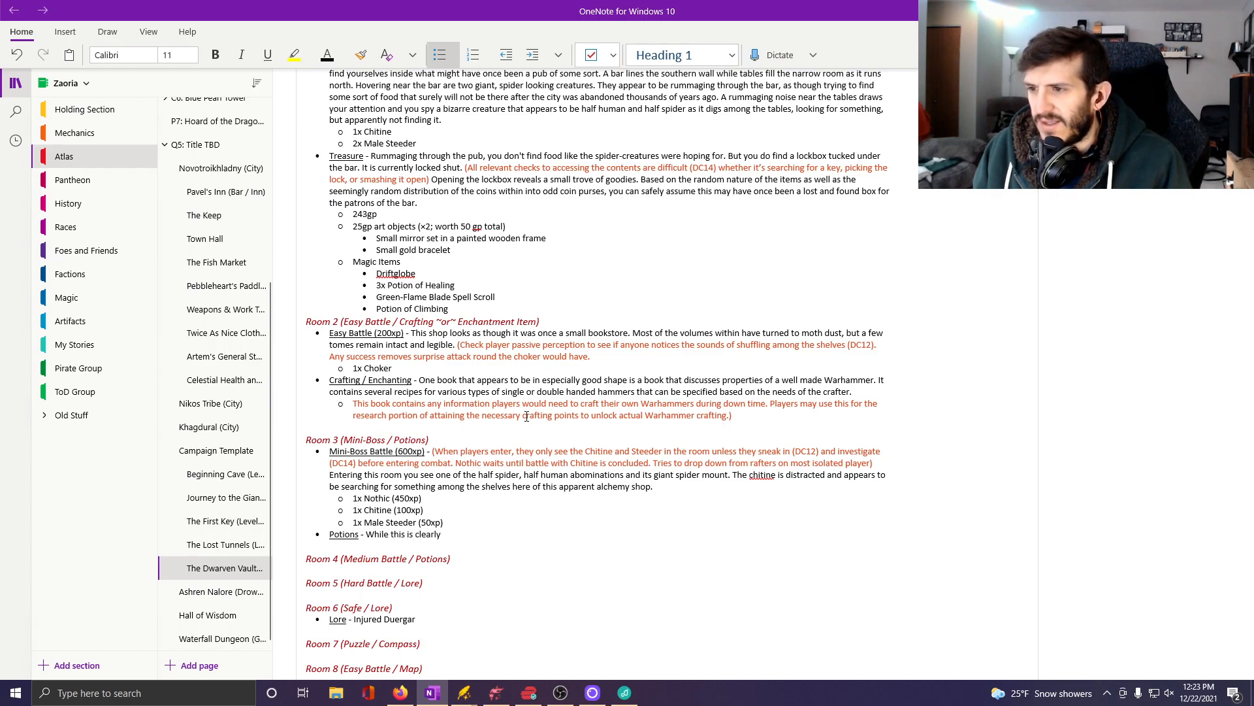
key("BackSpace")
key("BackSpace")
key("BackSpace")
key("BackSpace")
key("BackSpace")
key("BackSpace")
key("BackSpace")
key("BackSpace")
key("BackSpace")
key("BackSpace")
type("w")
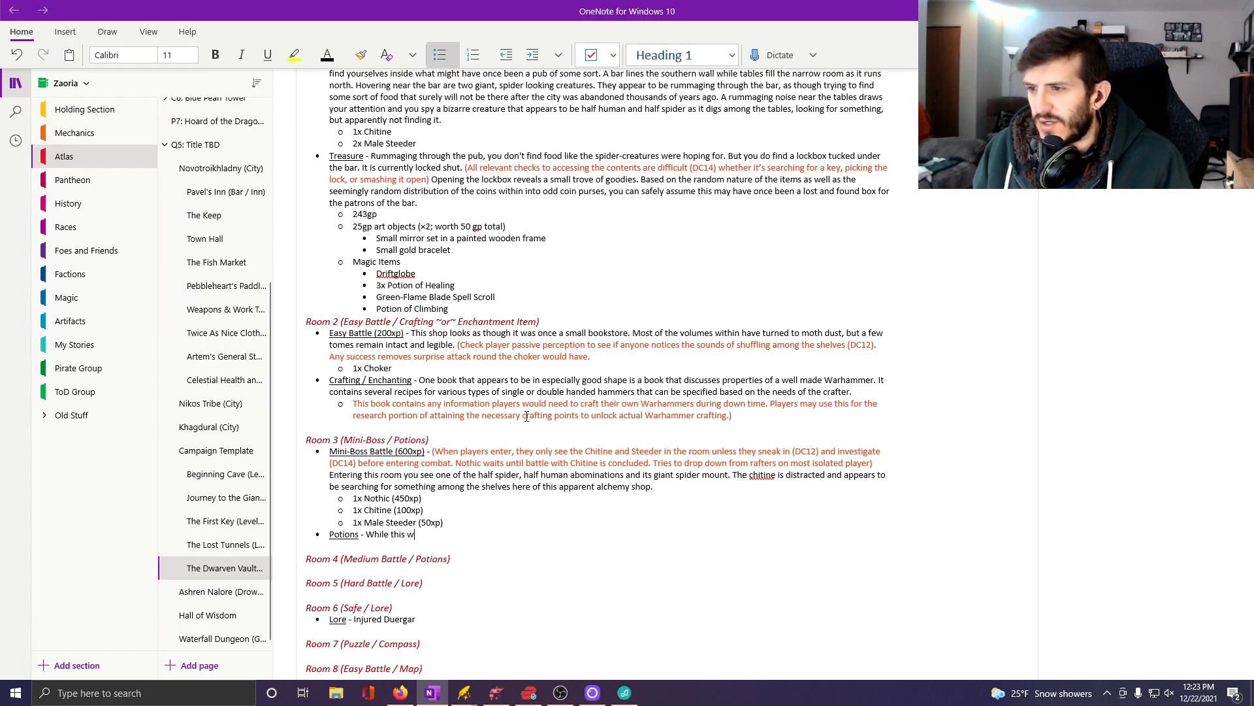
type("as clearly once a")
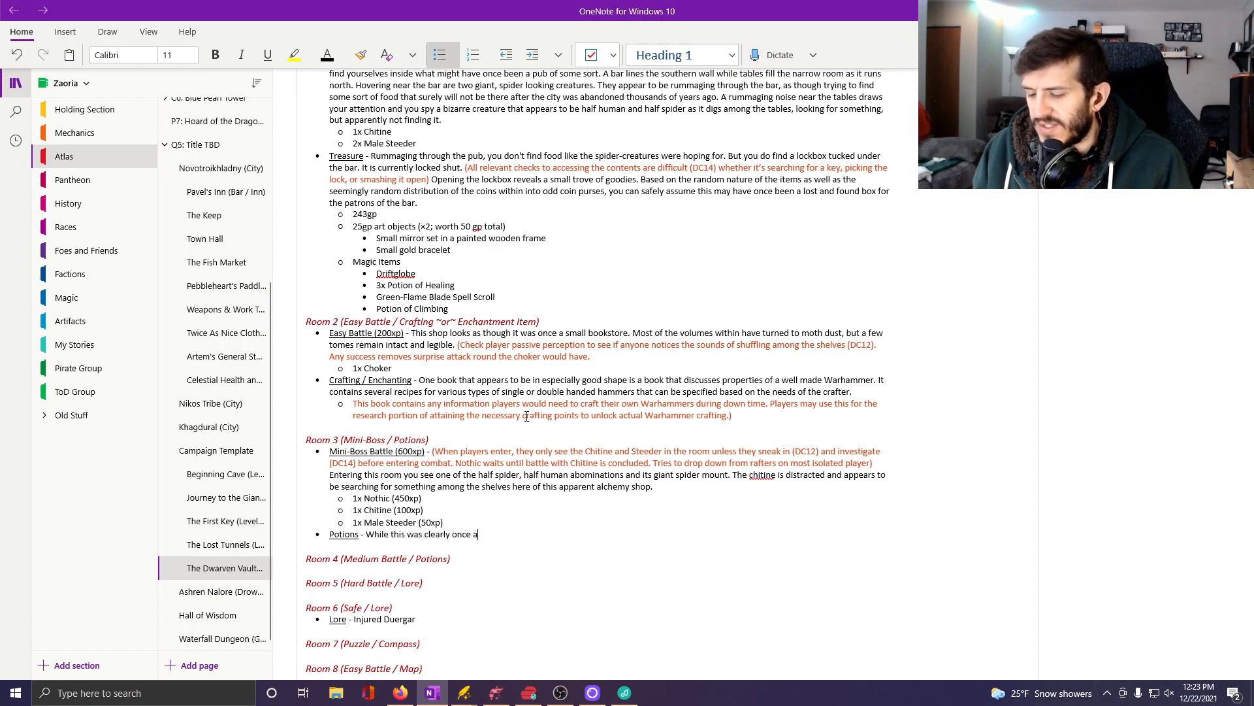
type("n alchemy sh")
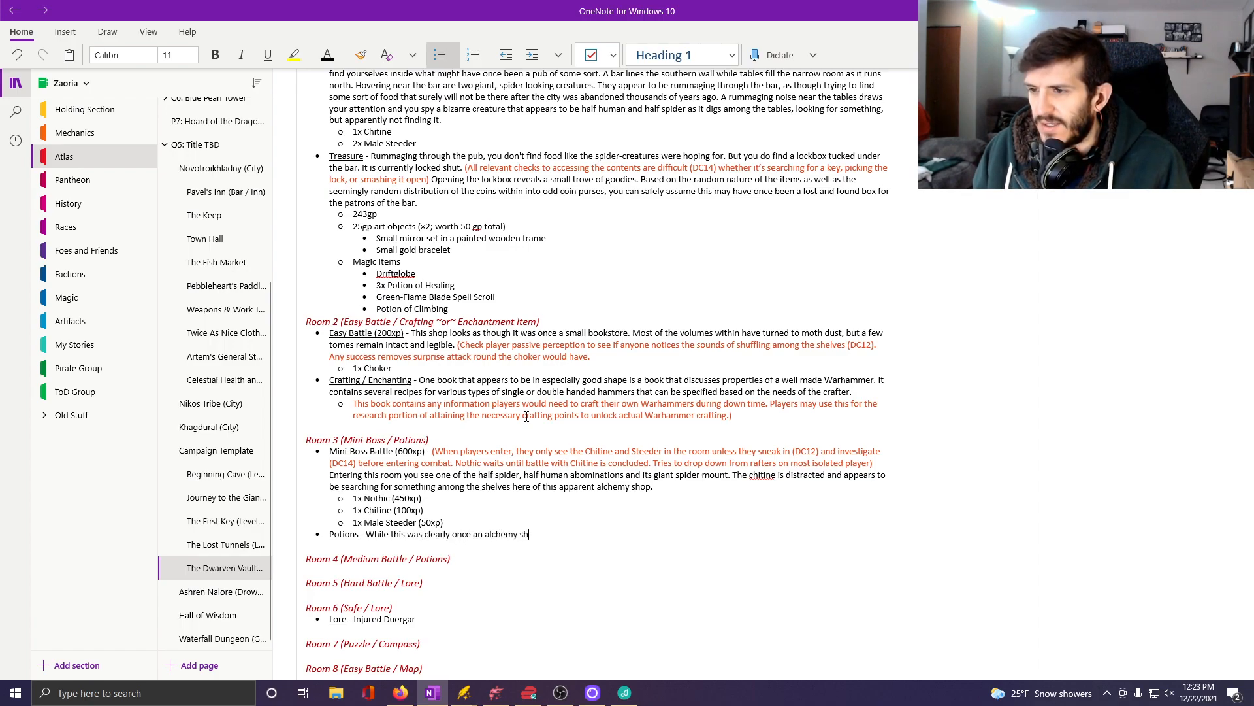
type("op, it ")
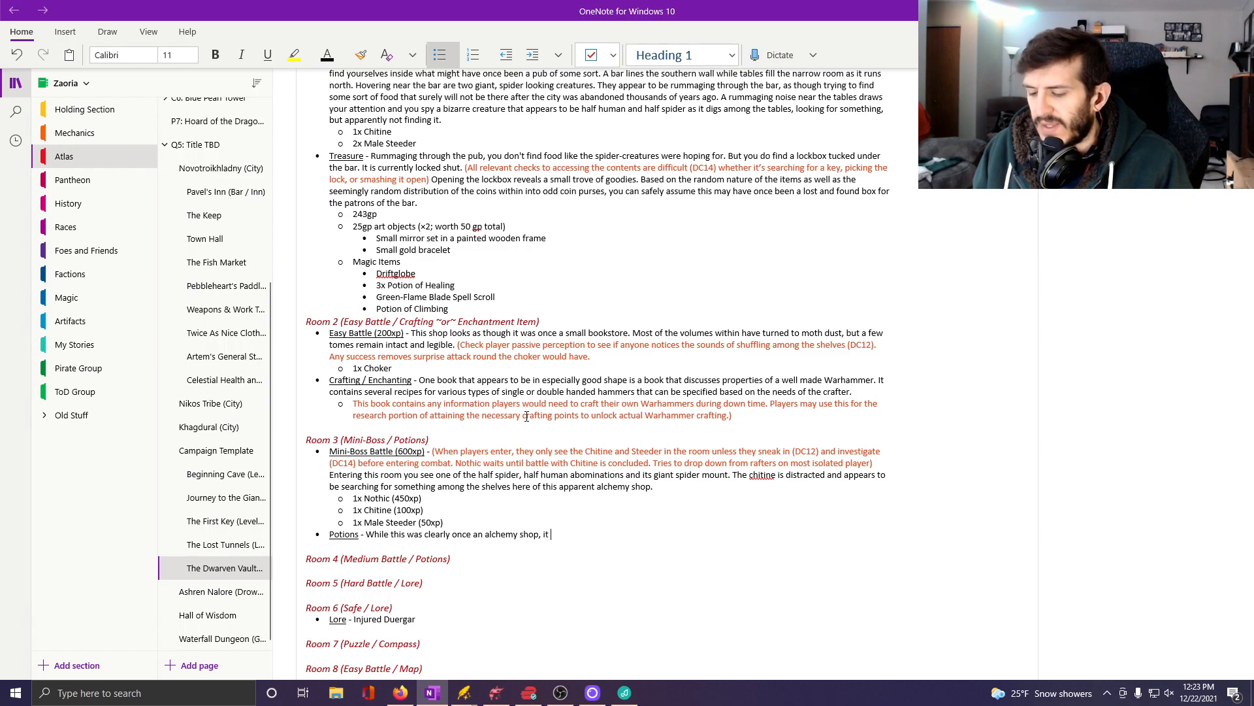
type("has also cl")
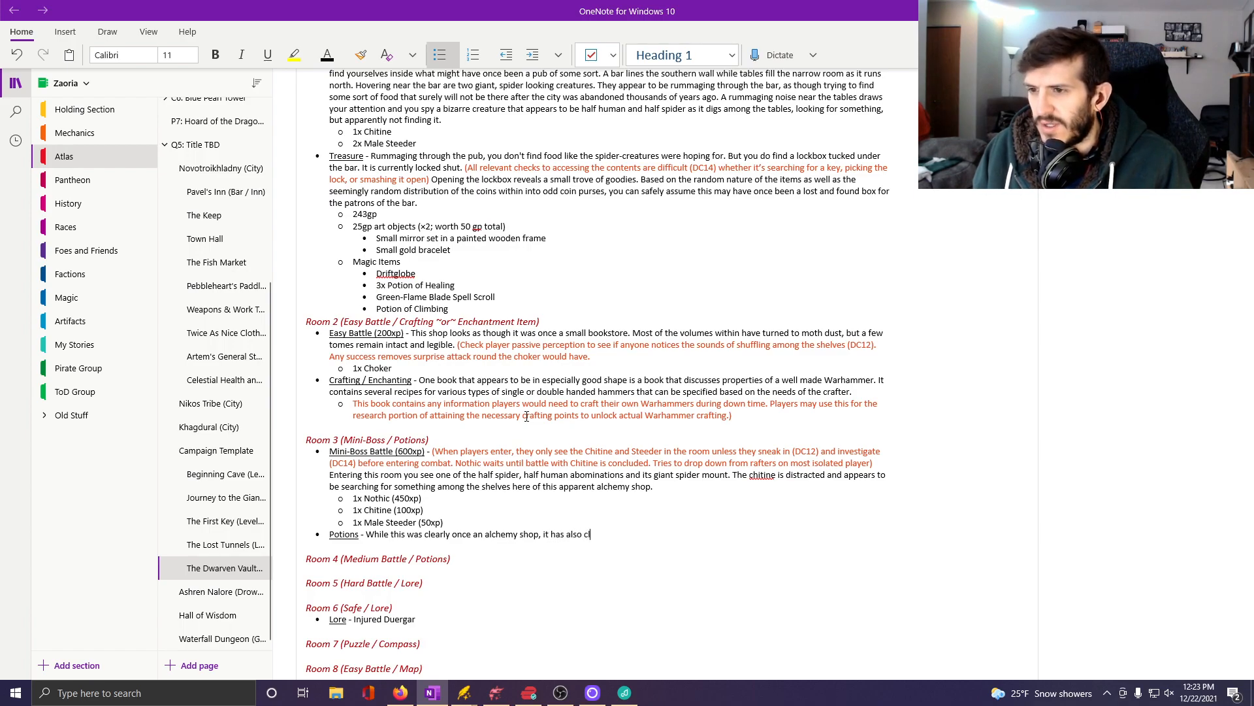
type("early been ")
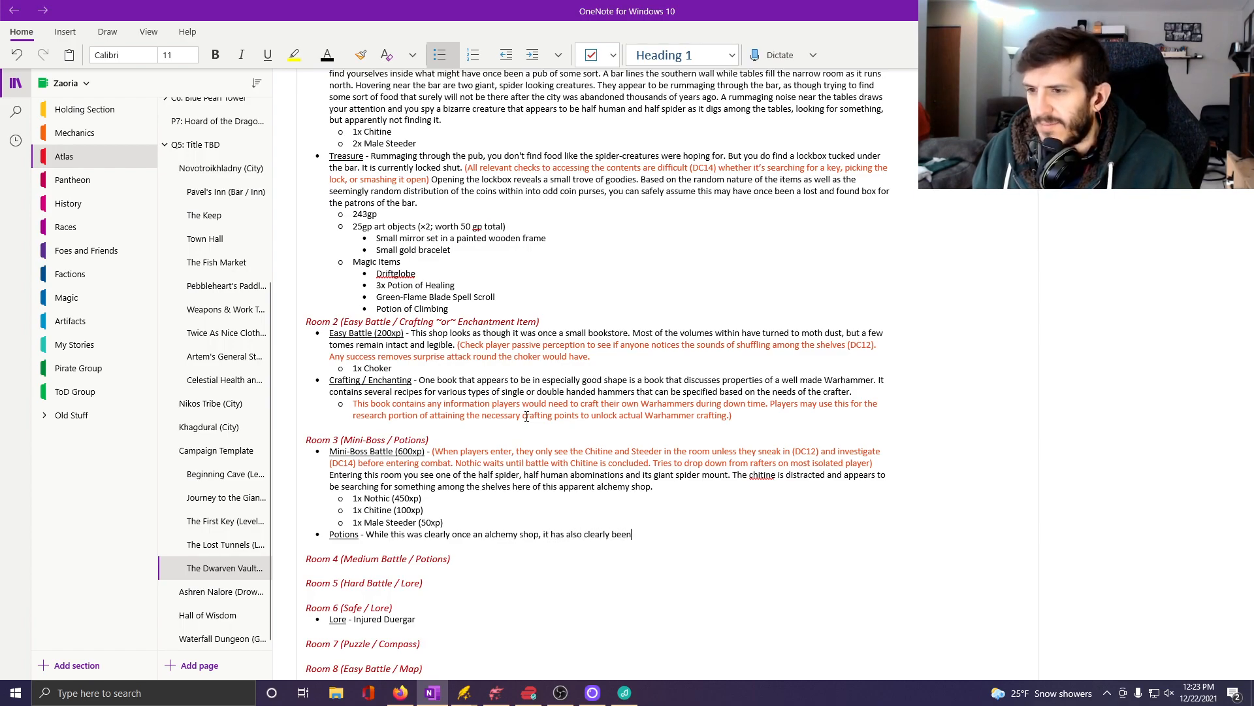
type("picked o")
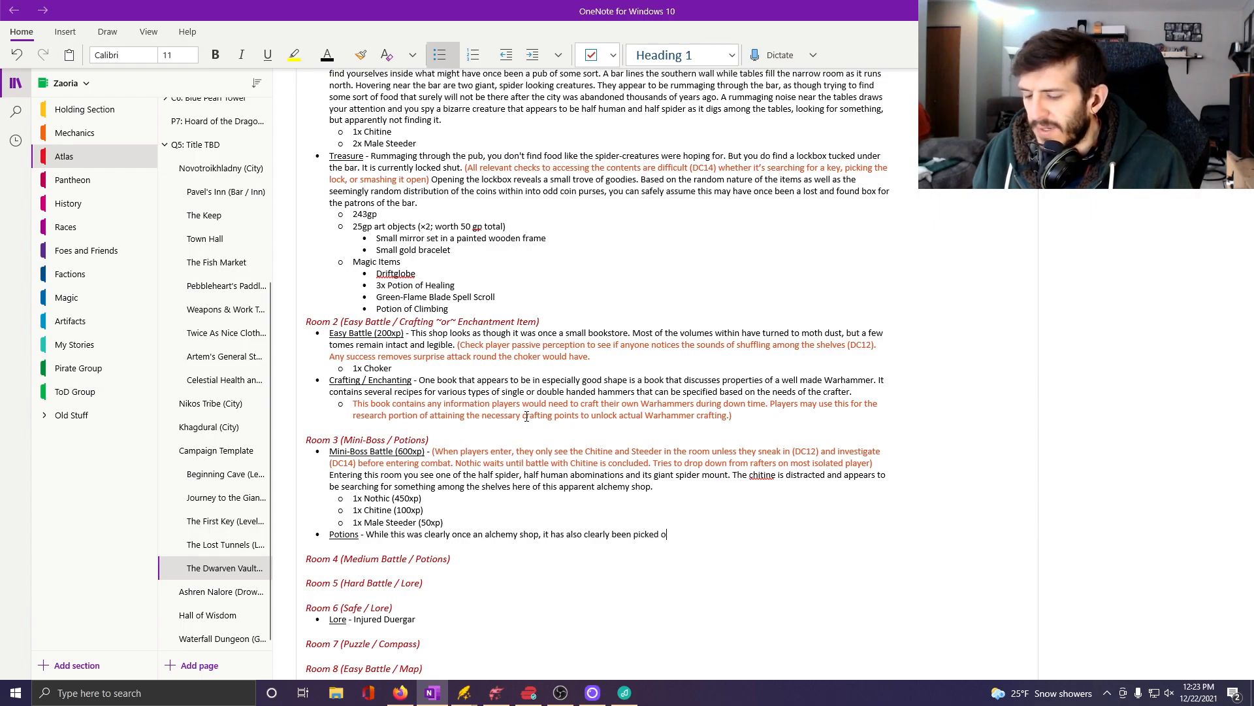
type("ver in the")
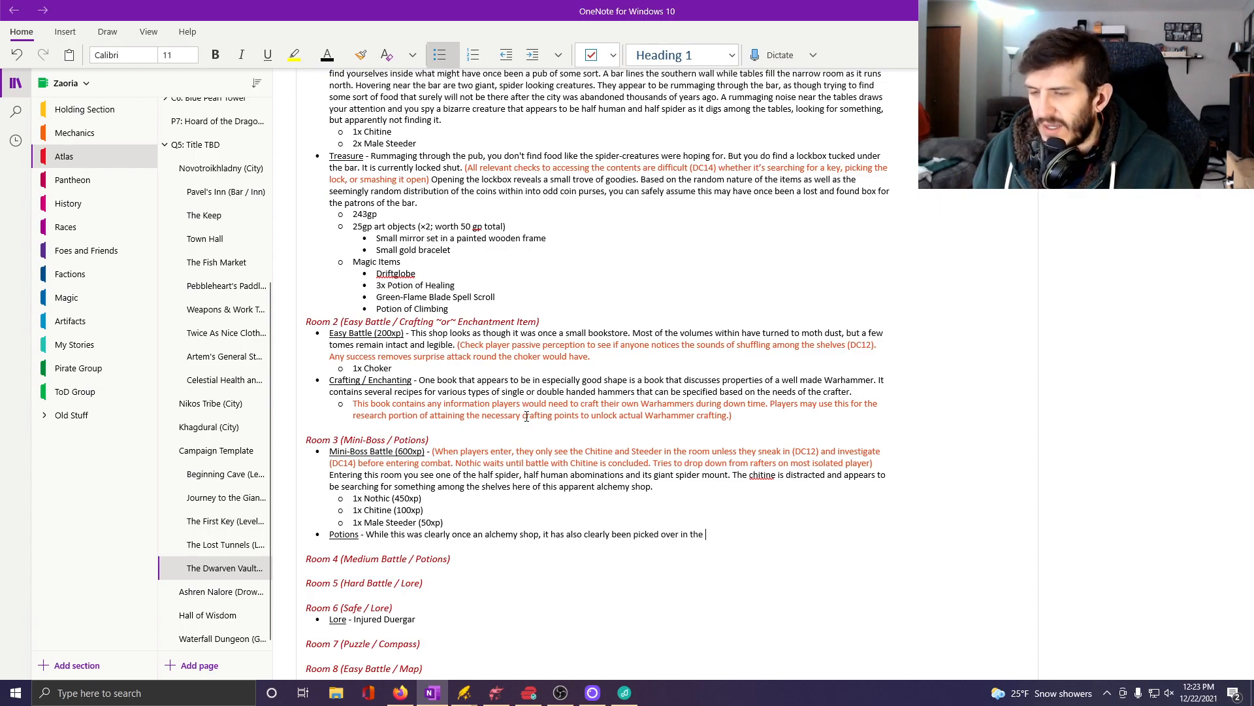
type(" past few")
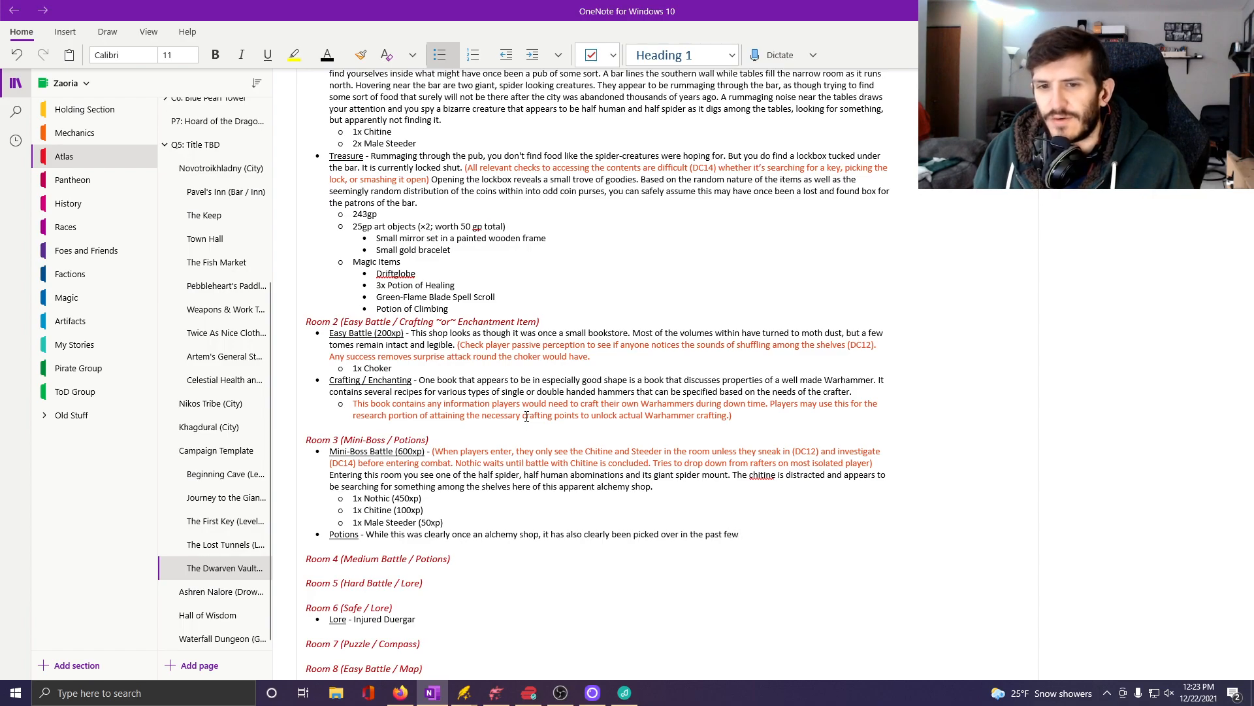
type(" centuries.")
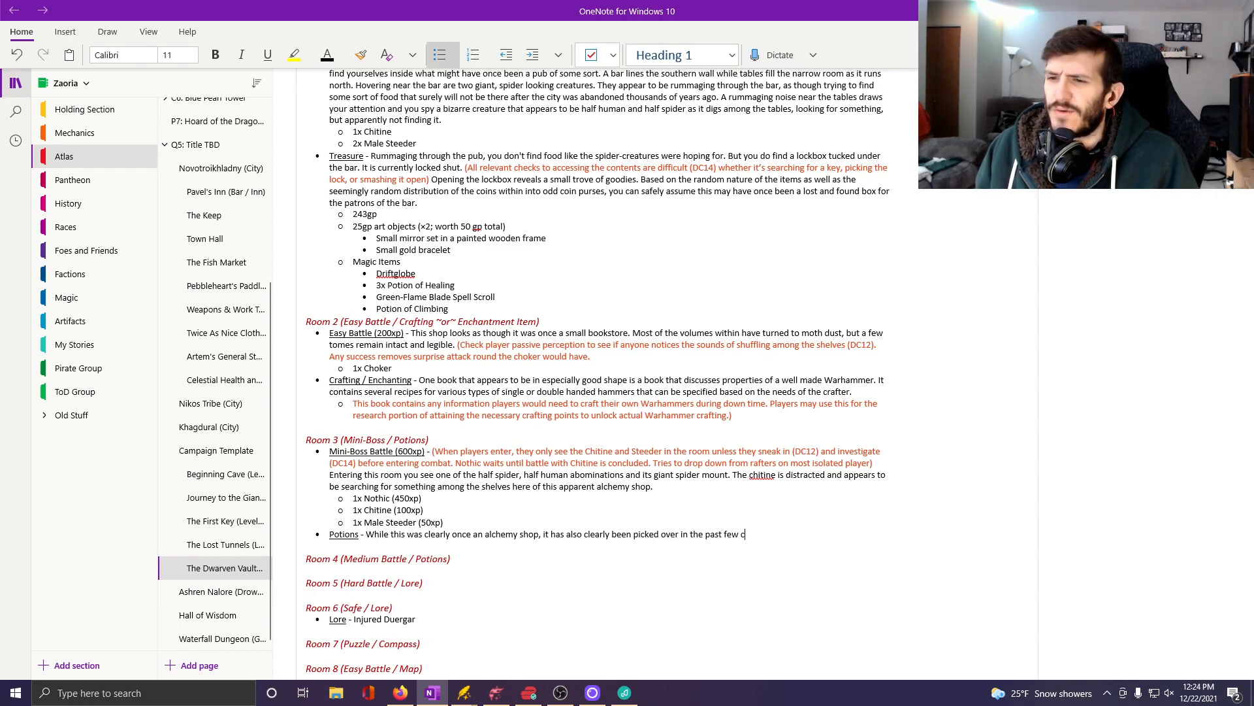
Continue the Potions sentence with ", it has also clearly been picked over in the past few millennia".
key("BackSpace")
type("millennia")
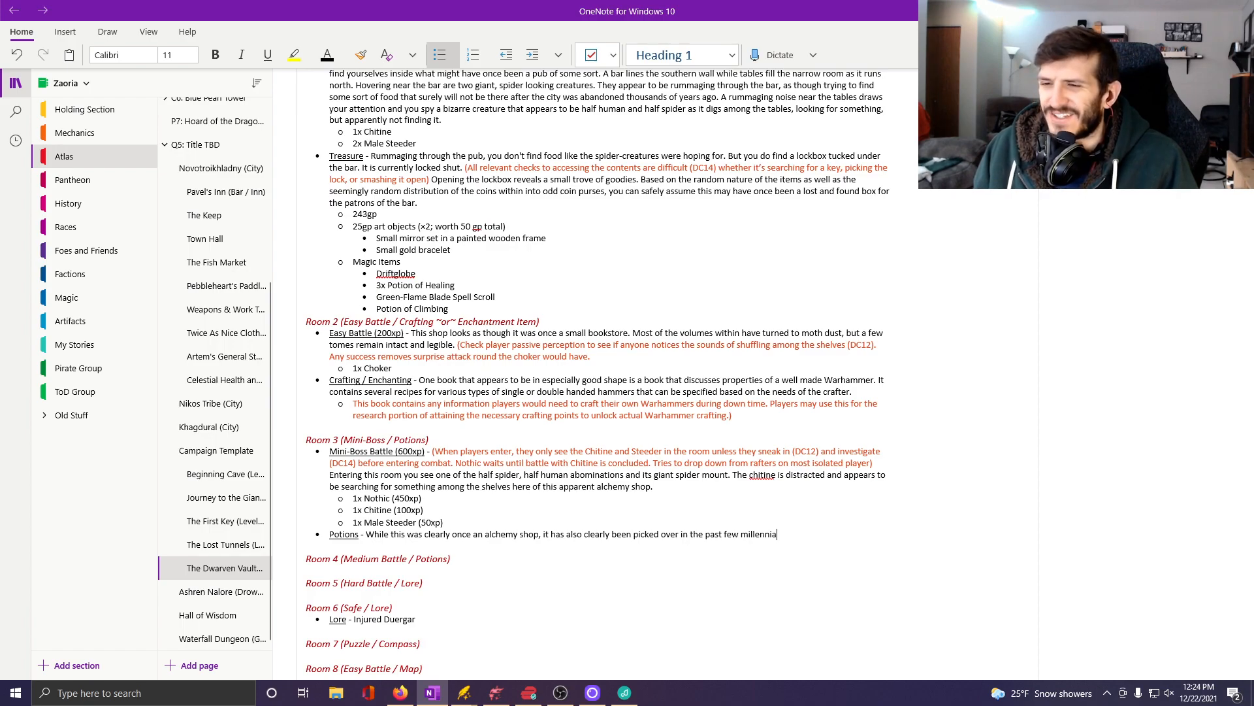
right_click(753, 535)
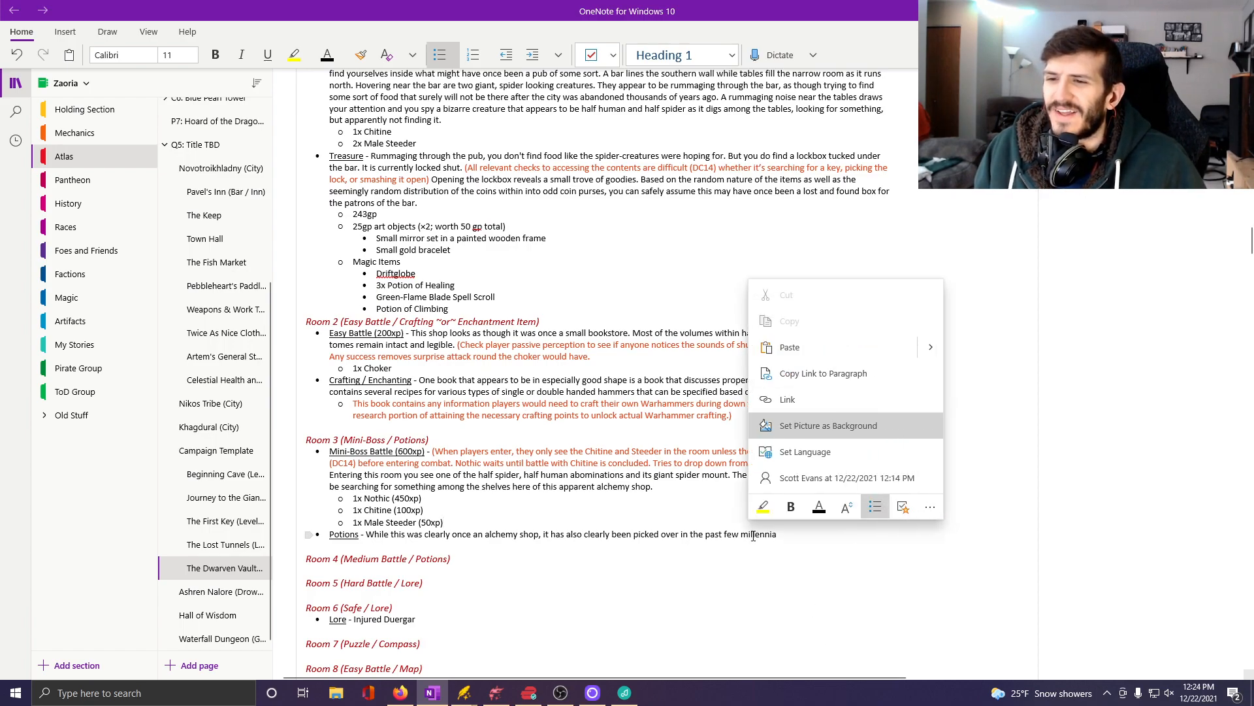
right_click(755, 541)
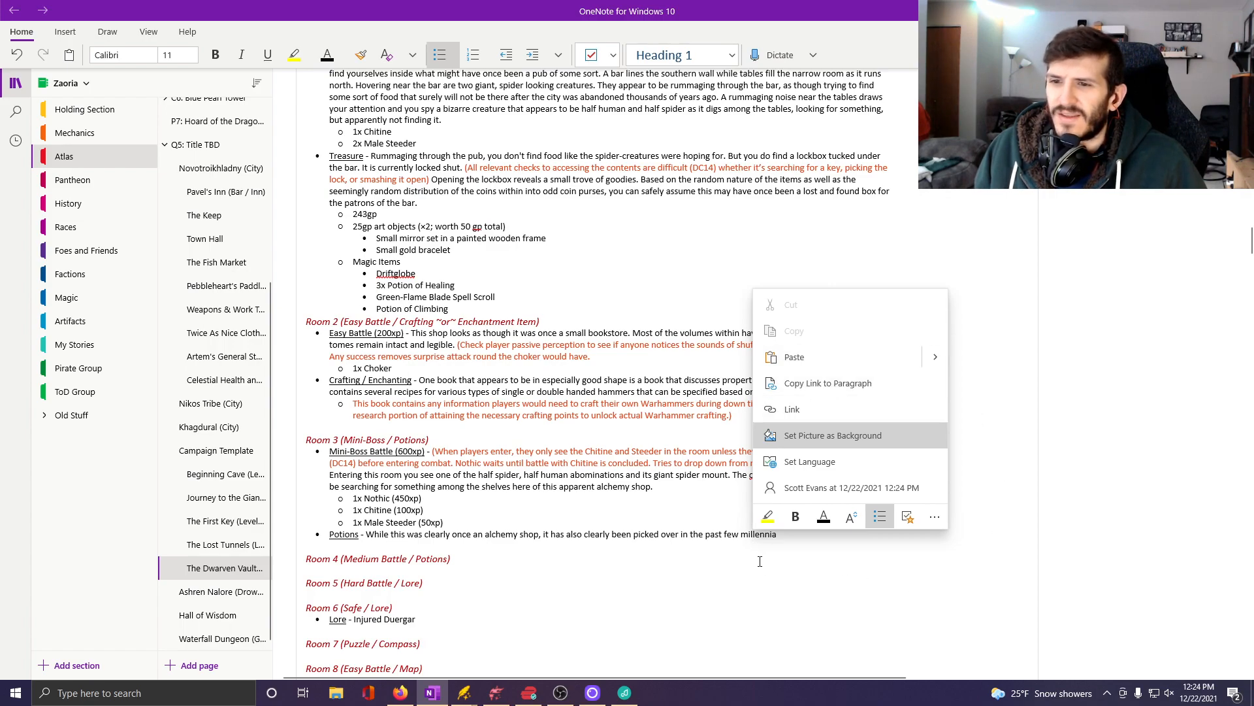
left_click(754, 535)
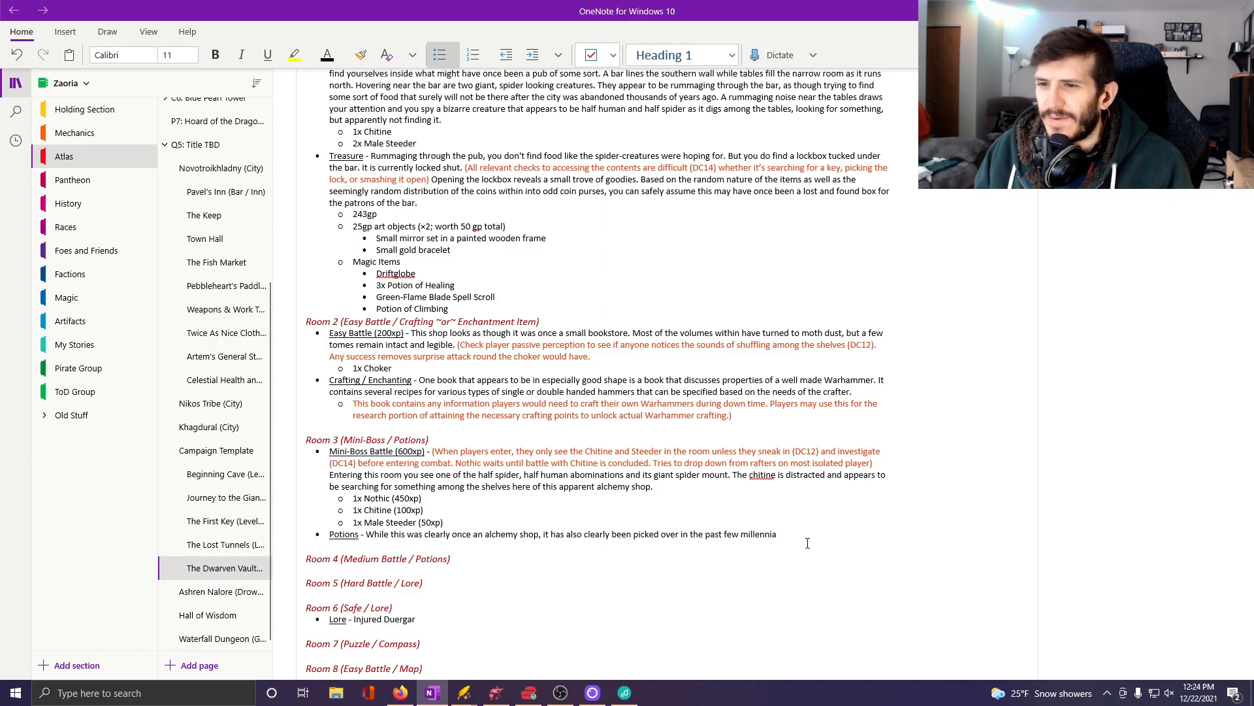
Add "Few potions remain, and of those that do, even fewer appear to still be well sealed and useable." to the Room 3 Potions entry.
type(". Fe")
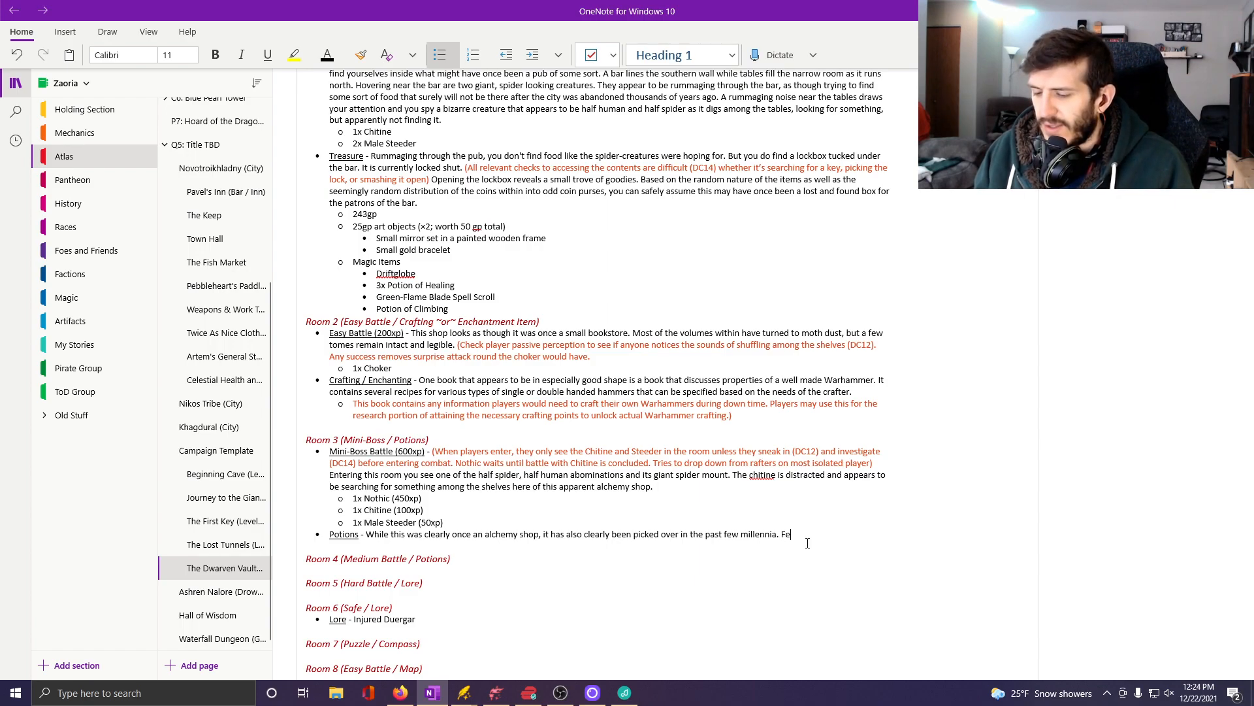
type("w potions remain")
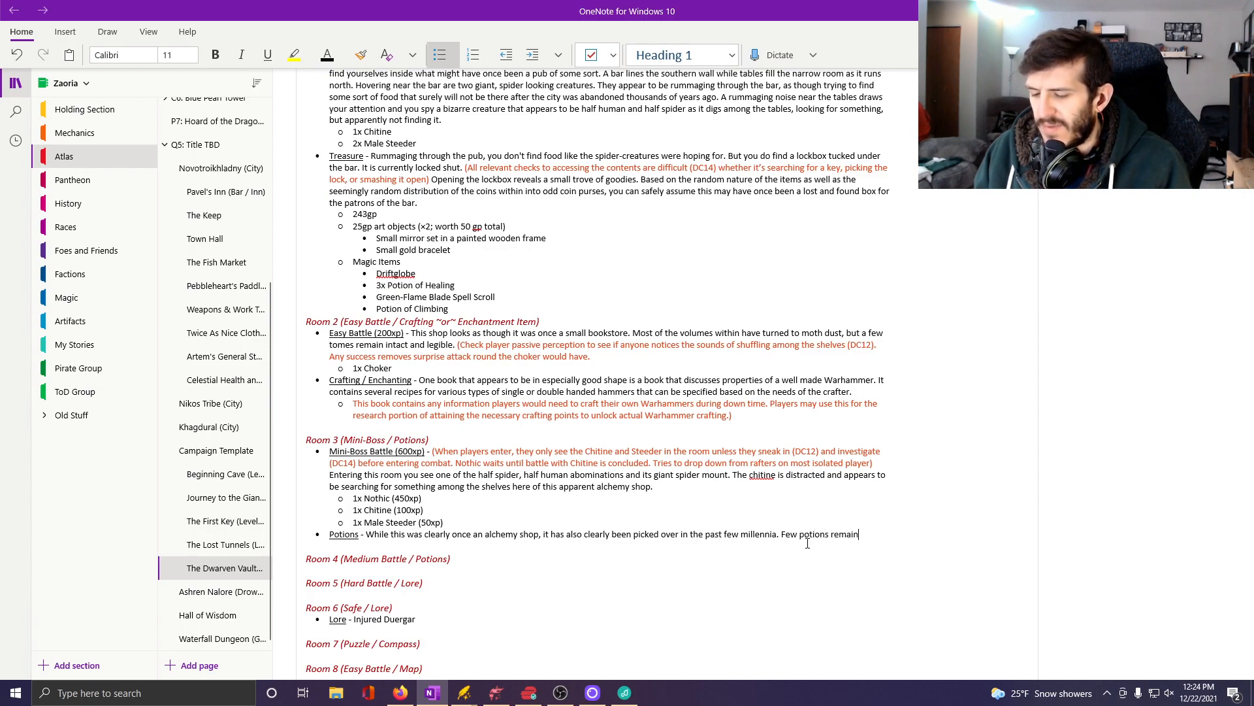
type(", and of those that d")
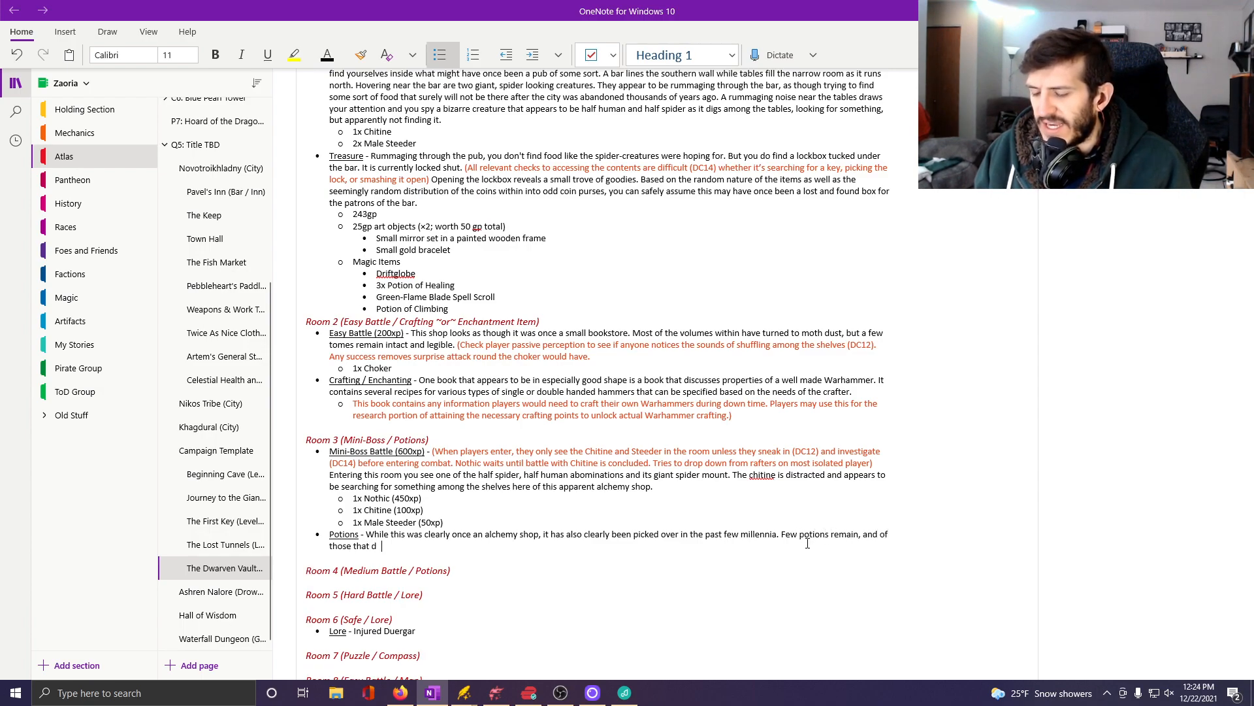
key("BackSpace")
type("o, even fe")
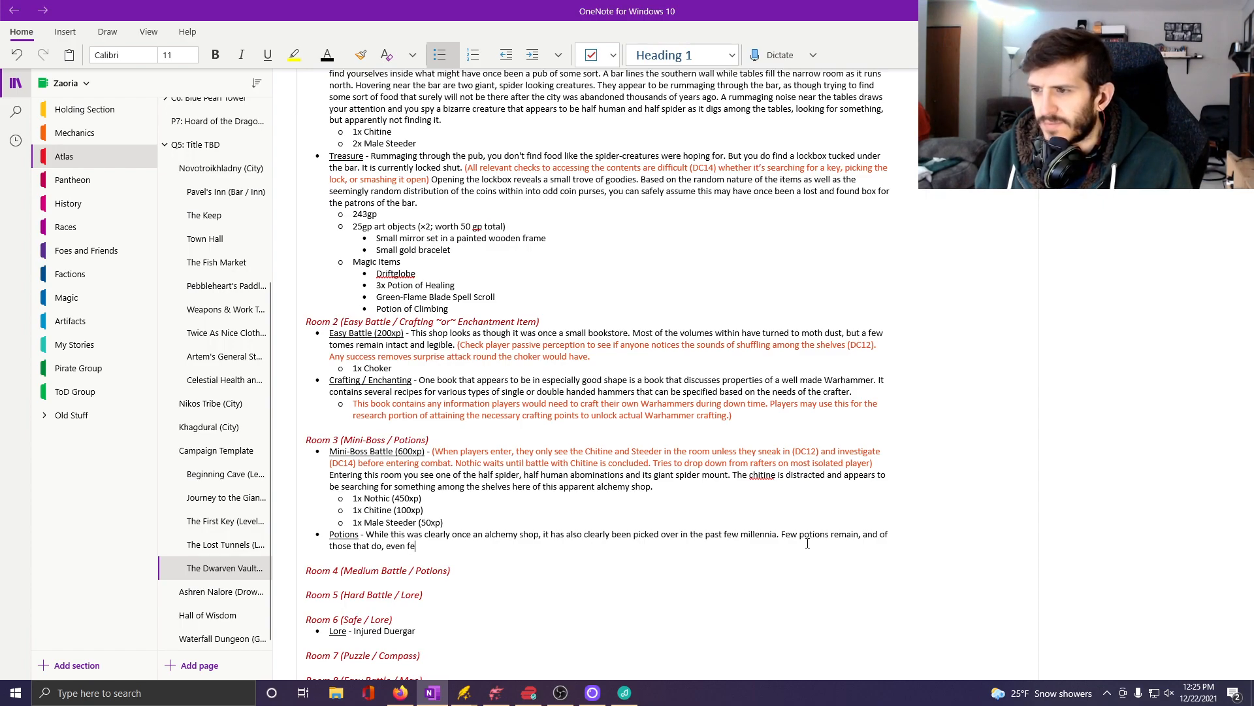
type("wer app")
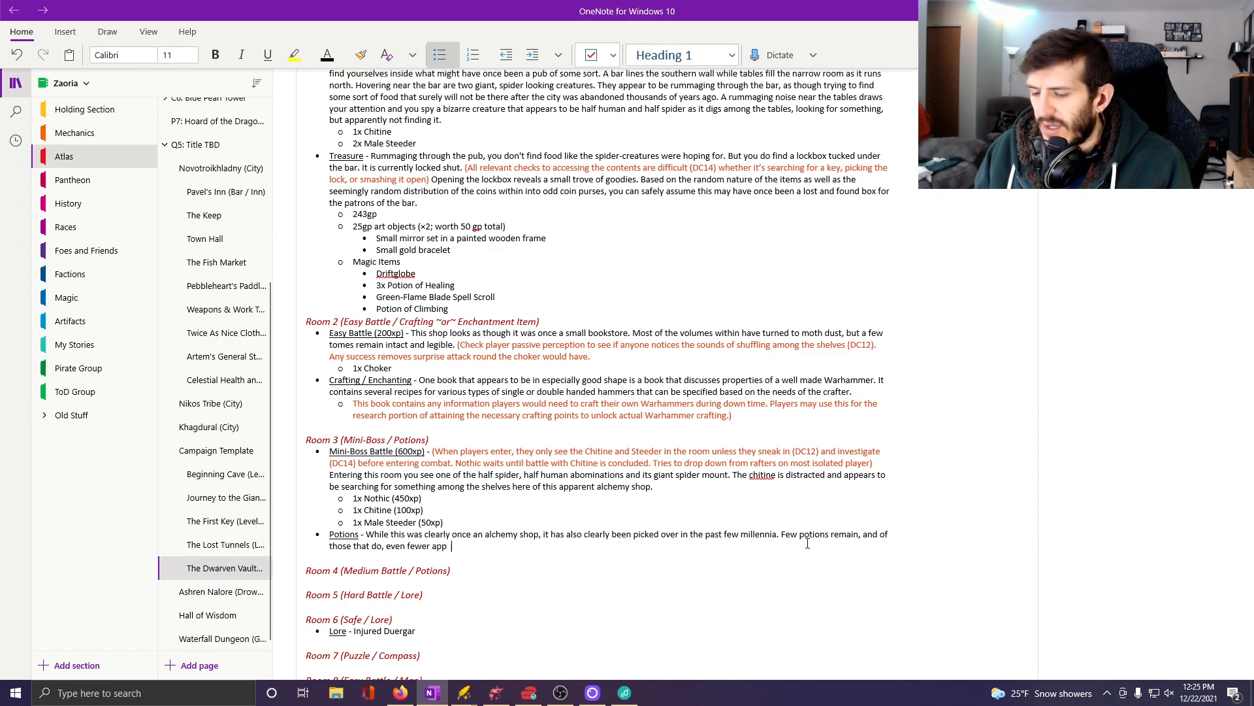
key("BackSpace")
type("ear to still b")
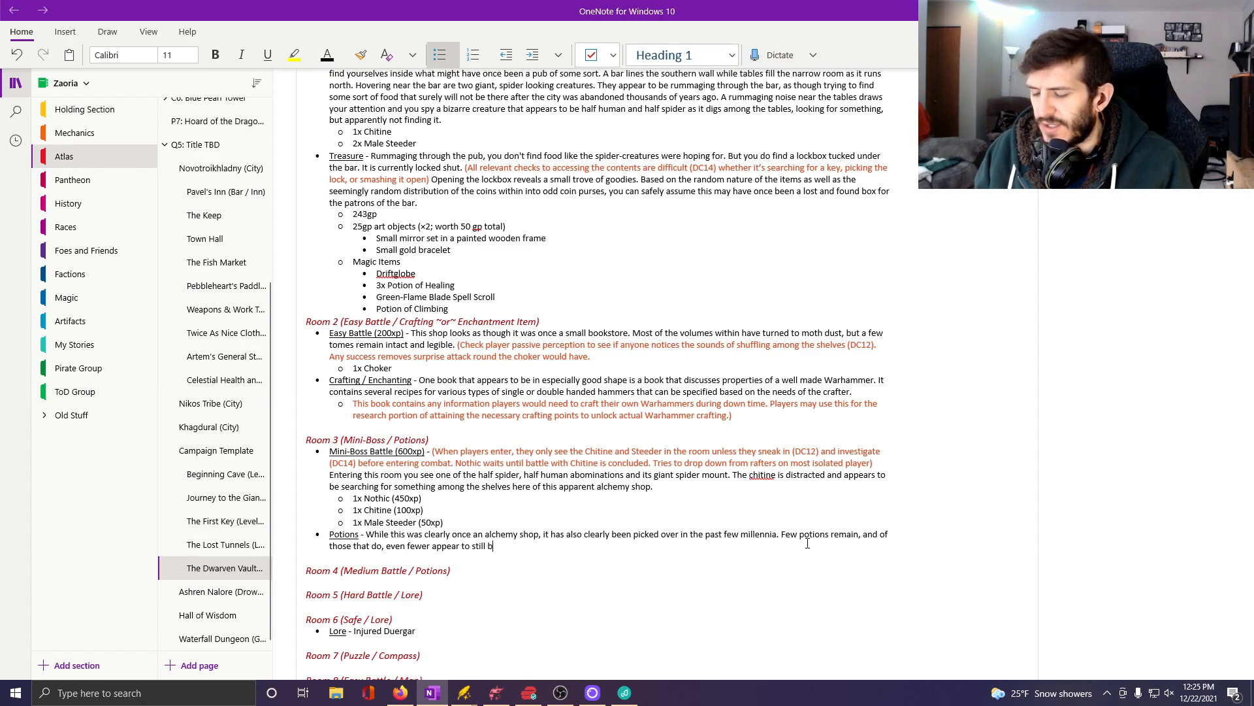
type("e")
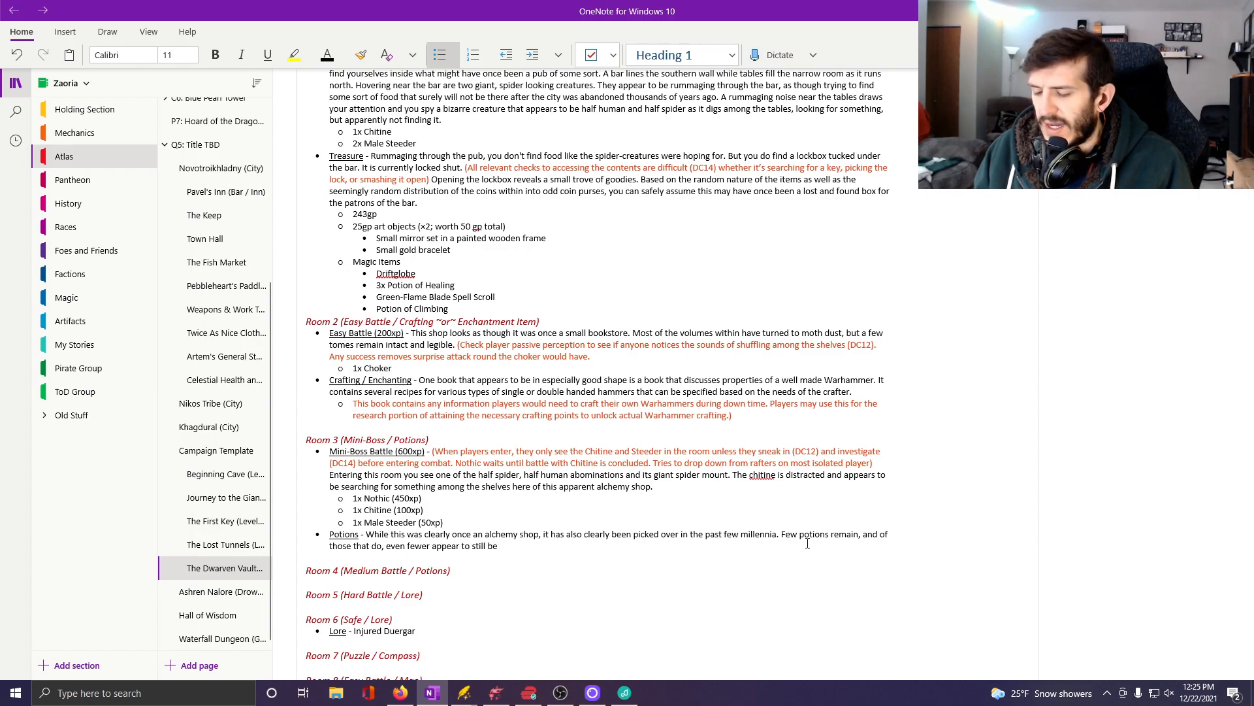
type(" well sealed")
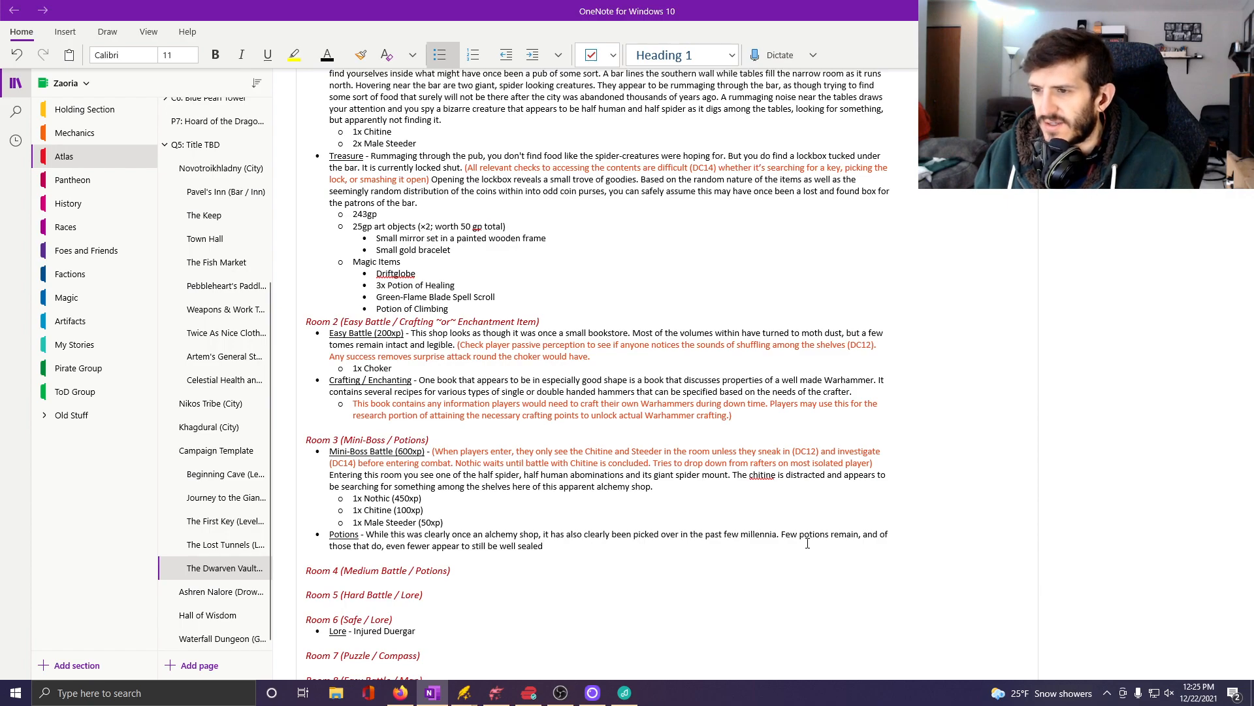
type(" and useable.")
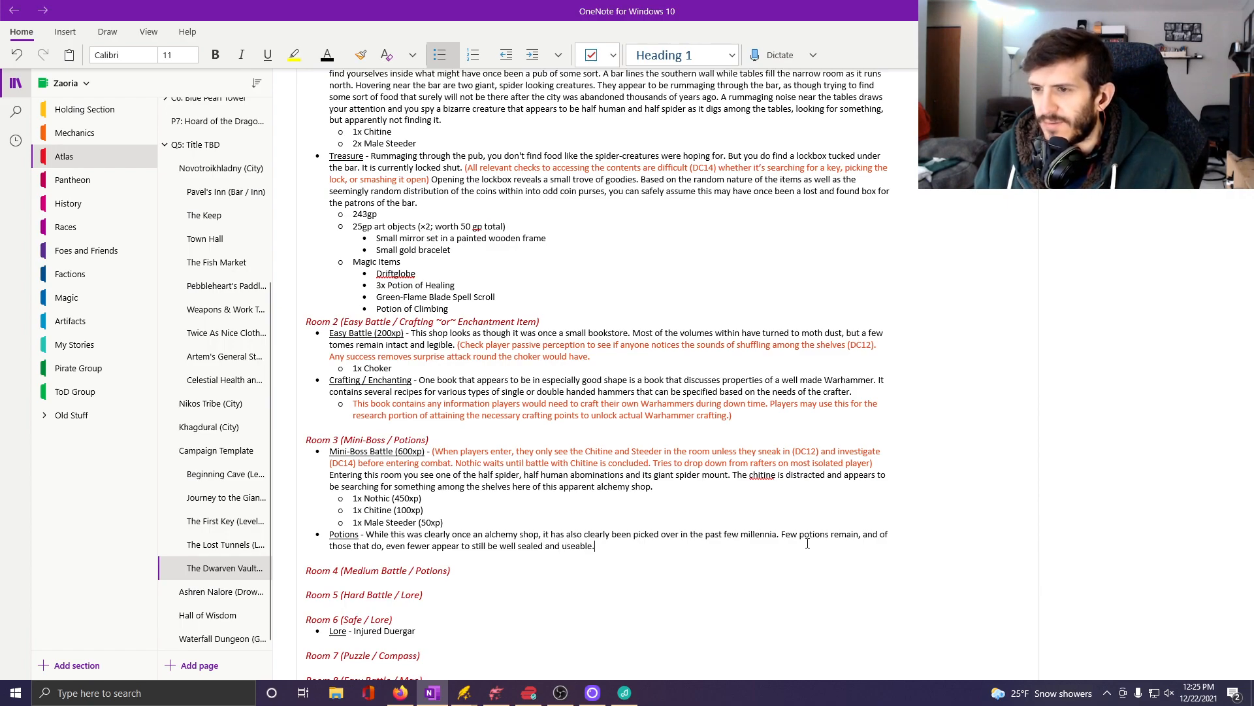
type(" While")
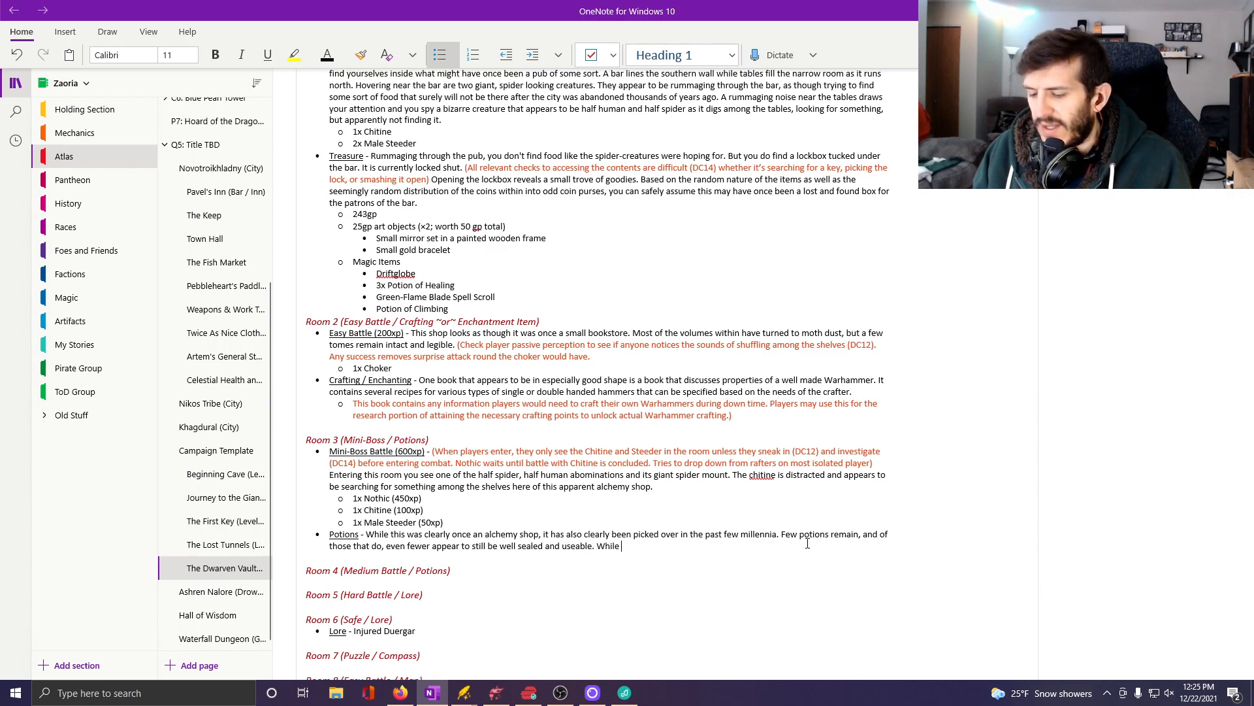
Continue the Room 3 Potions entry with "But with thorough scrounging, your able to find...".
key("BackSpace")
key("BackSpace")
key("BackSpace")
key("BackSpace")
key("BackSpace")
type("Bu")
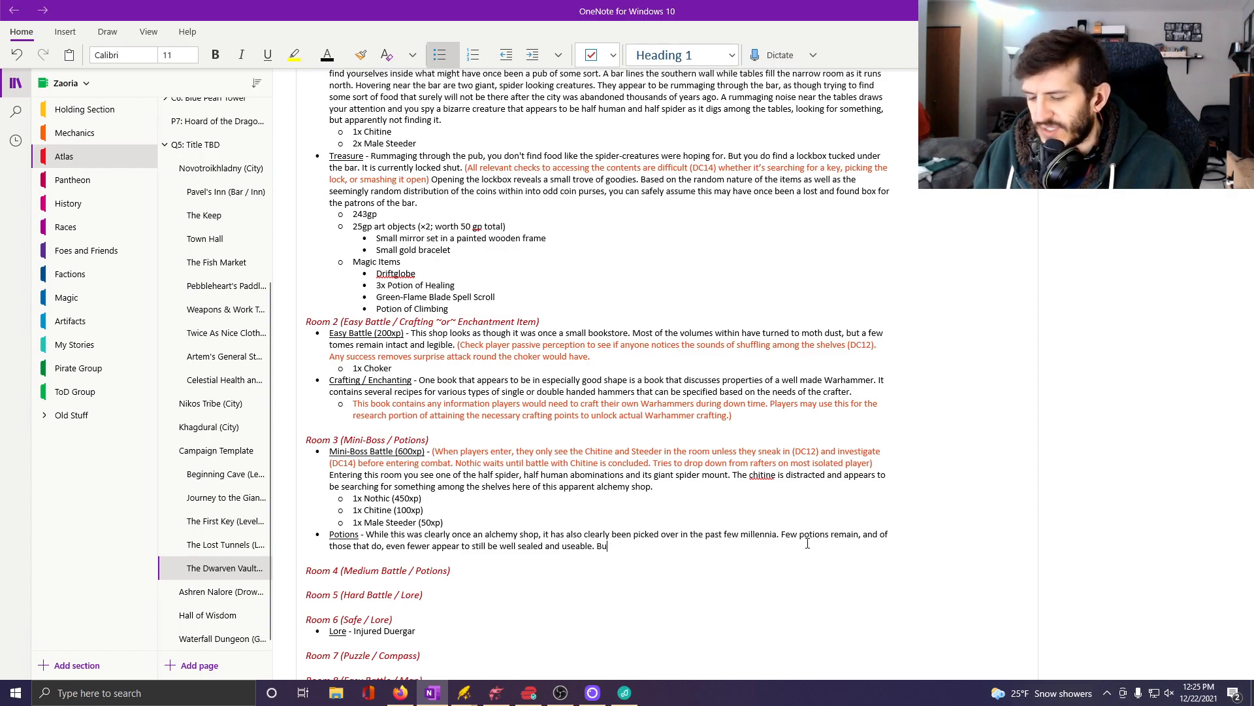
type("t wi th thorou")
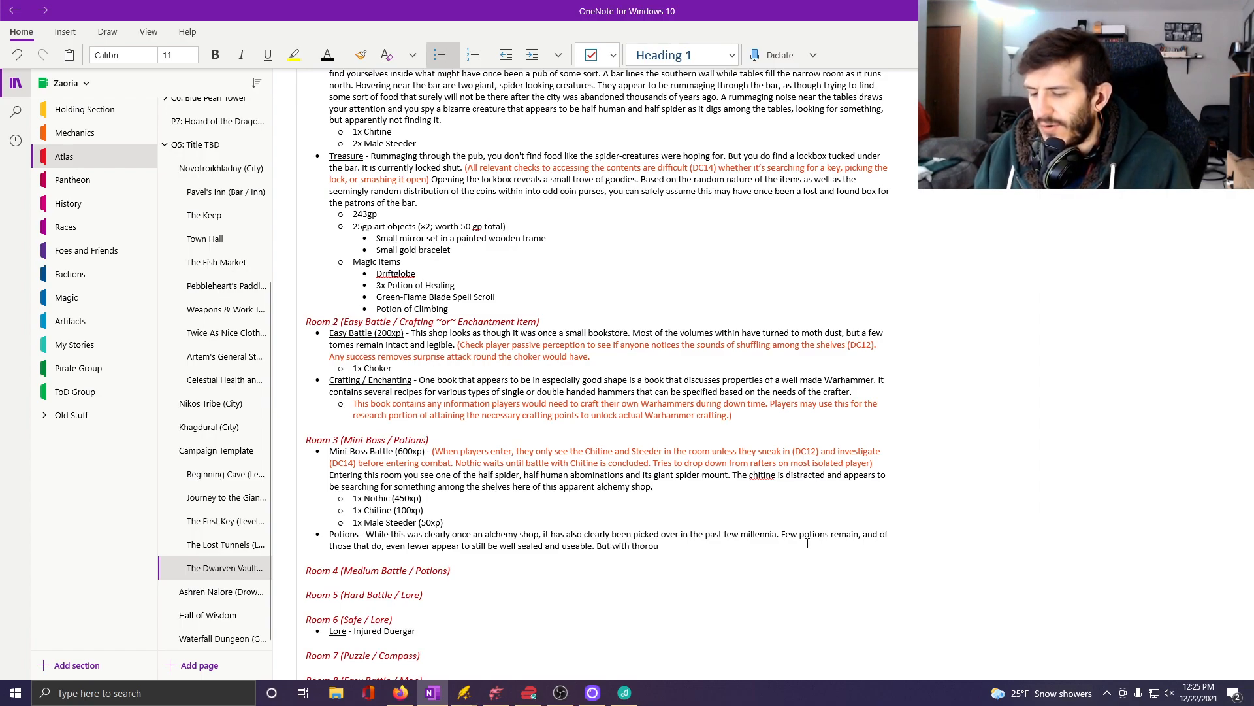
type("gh scroun")
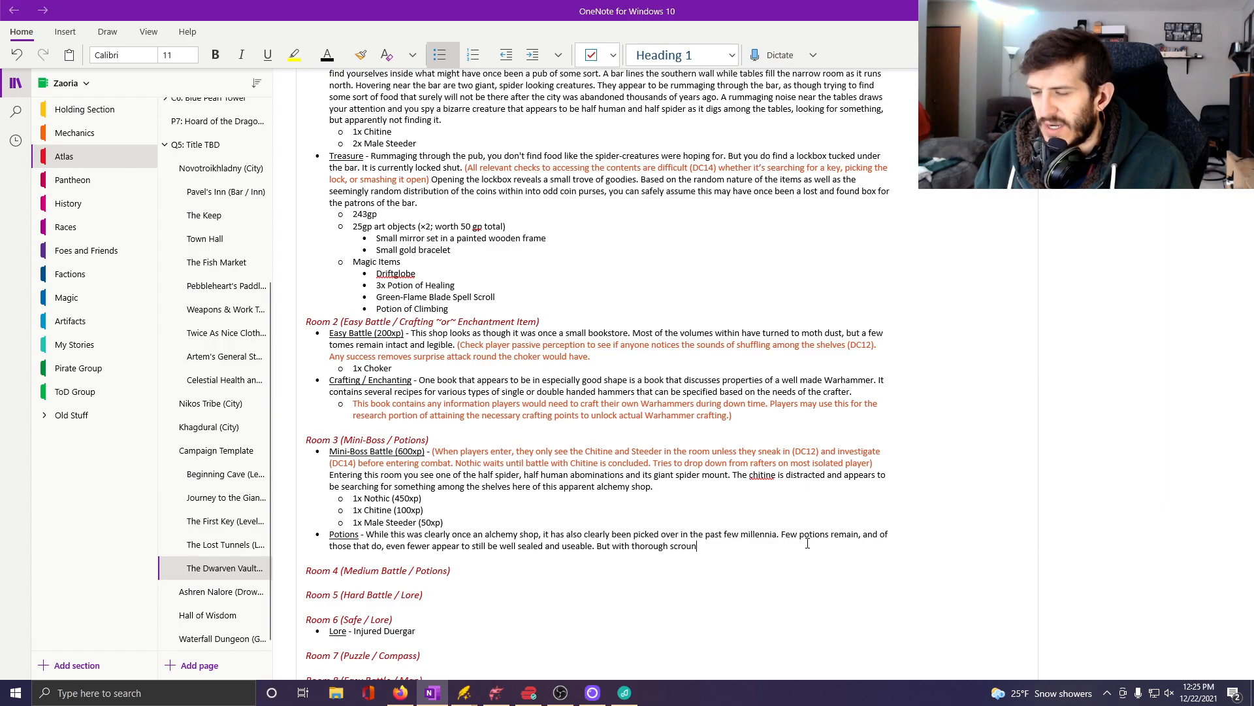
type("ging ")
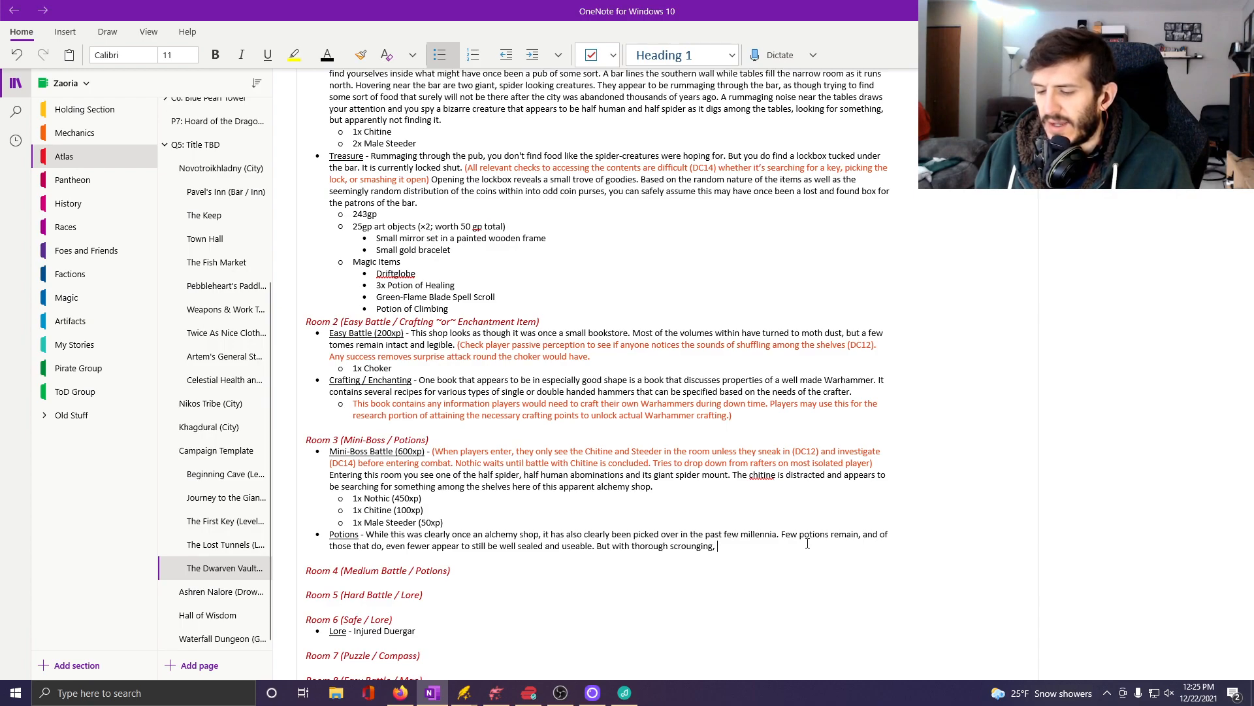
type("your able to ")
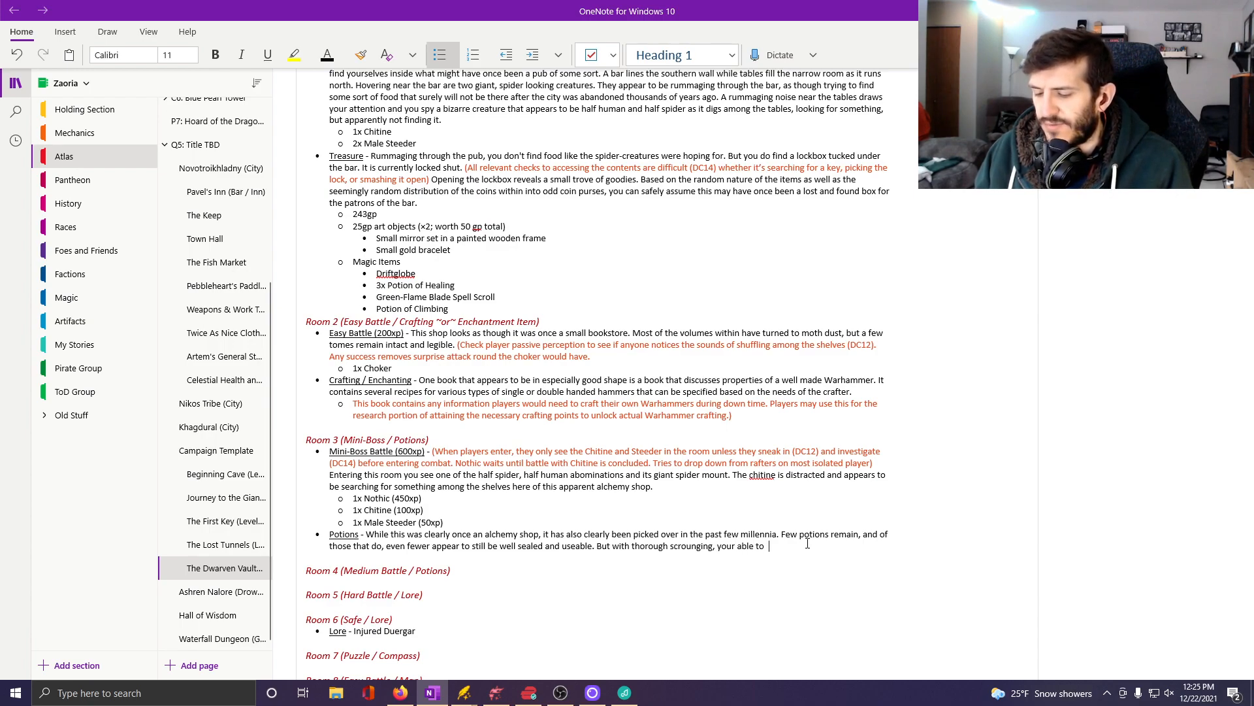
type("find")
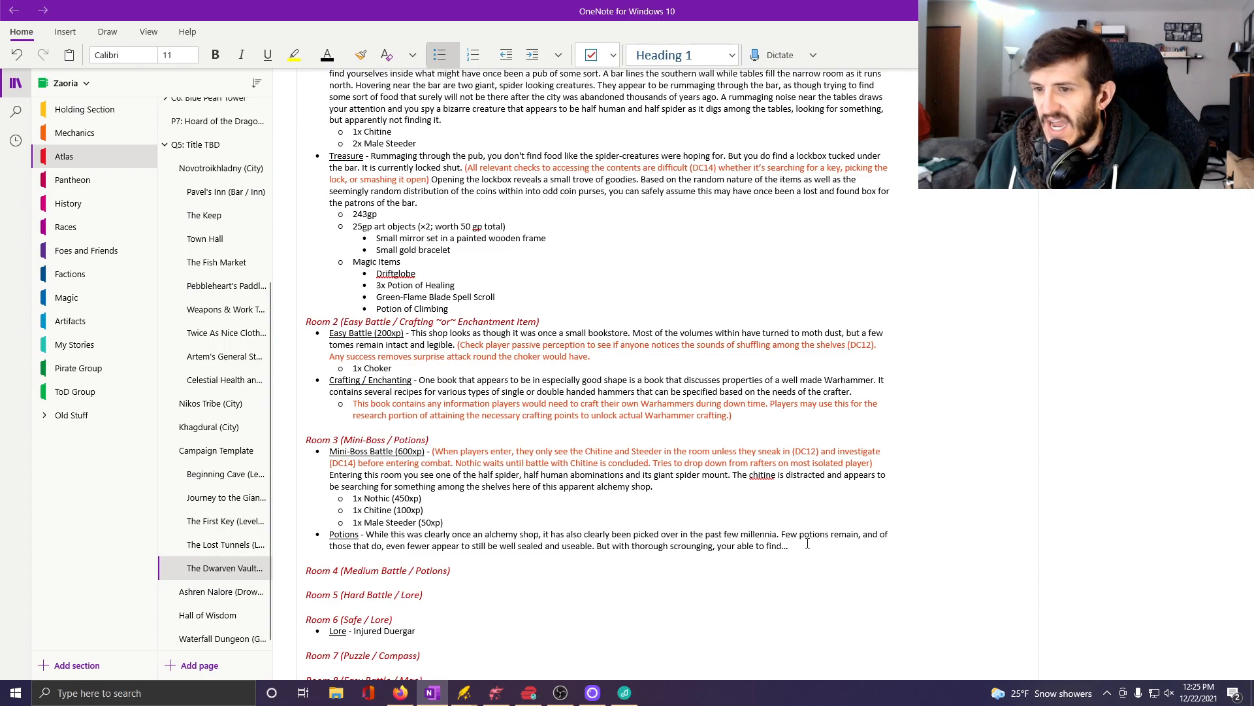
type("...")
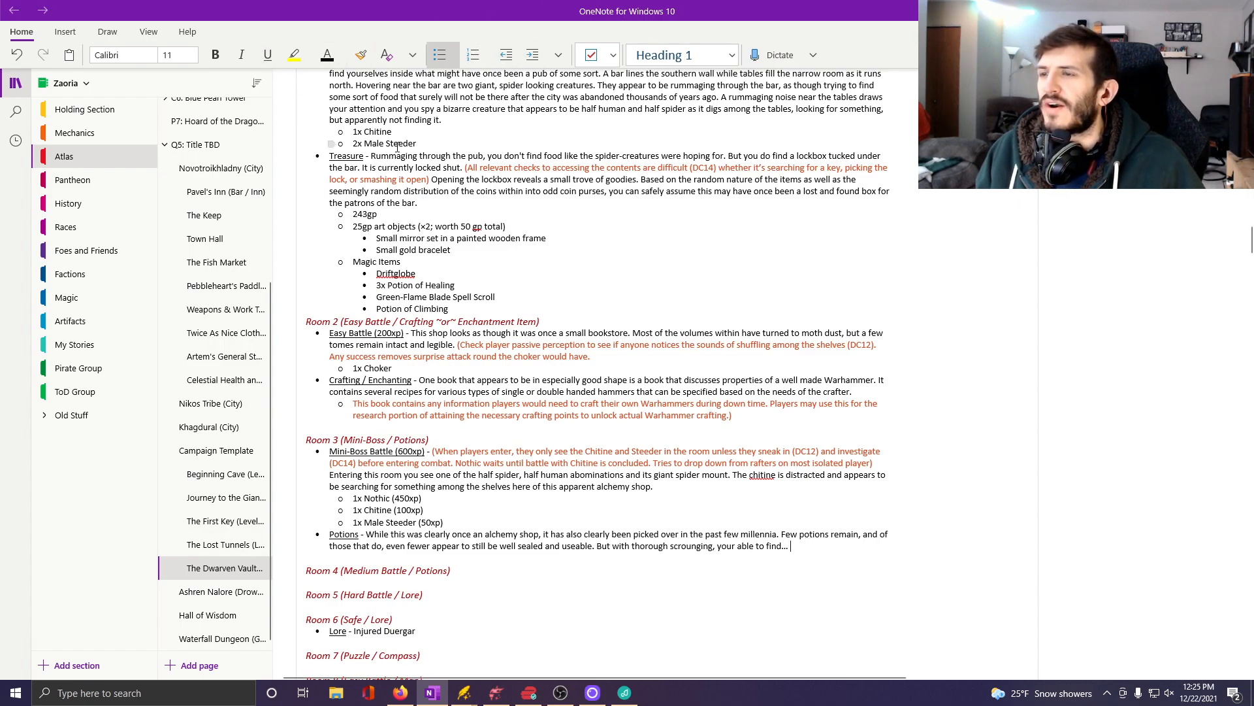
Start an orange-red DM note at the end of the Potions entry reading "(Based on investigation rolls,".
left_click(339, 55)
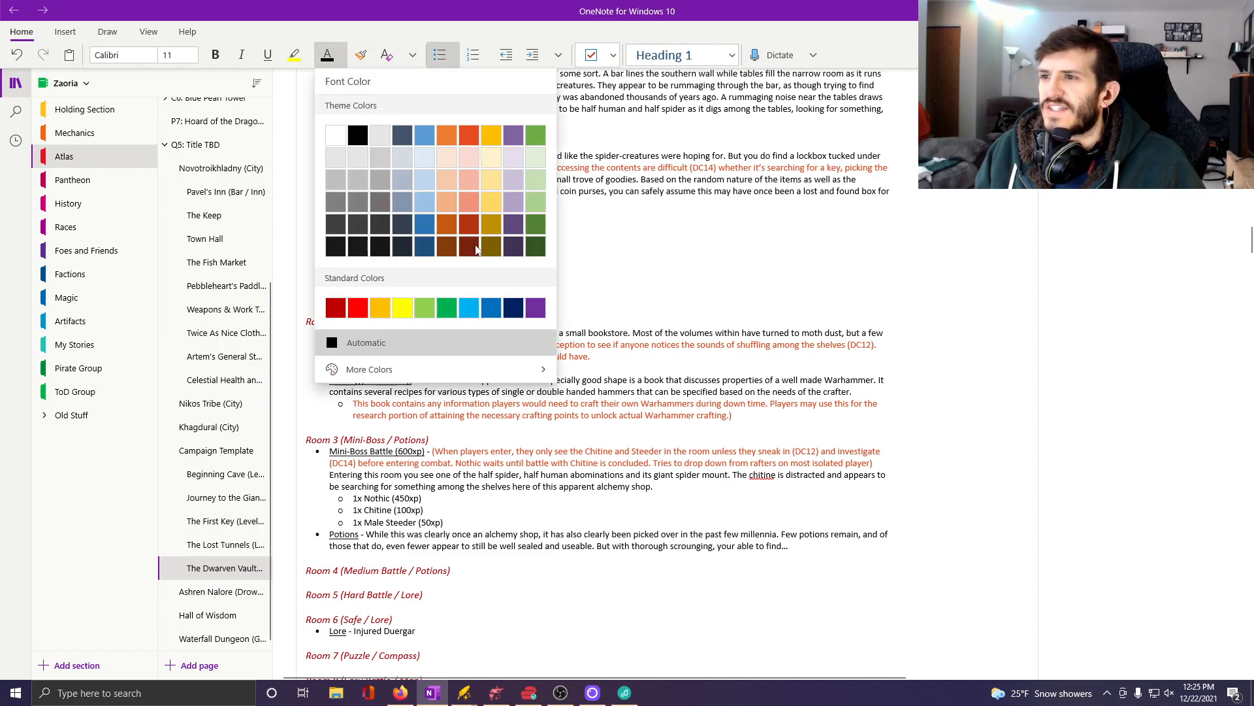
left_click(469, 135)
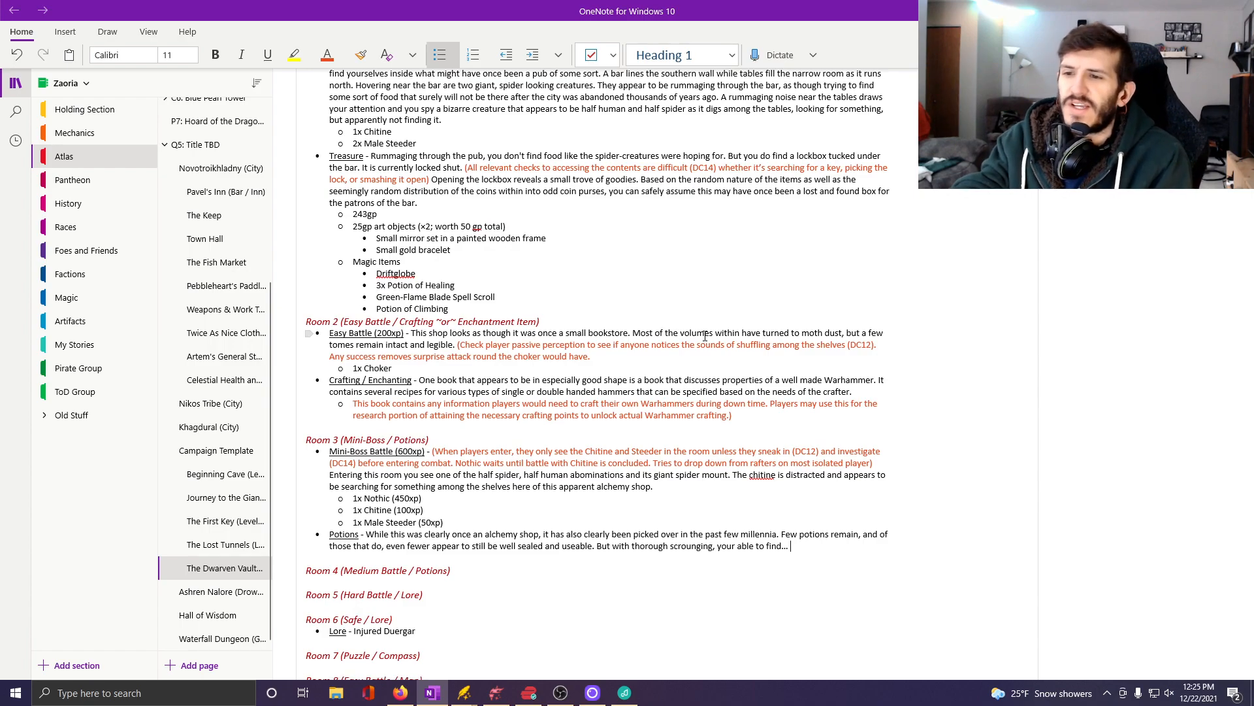
type("(")
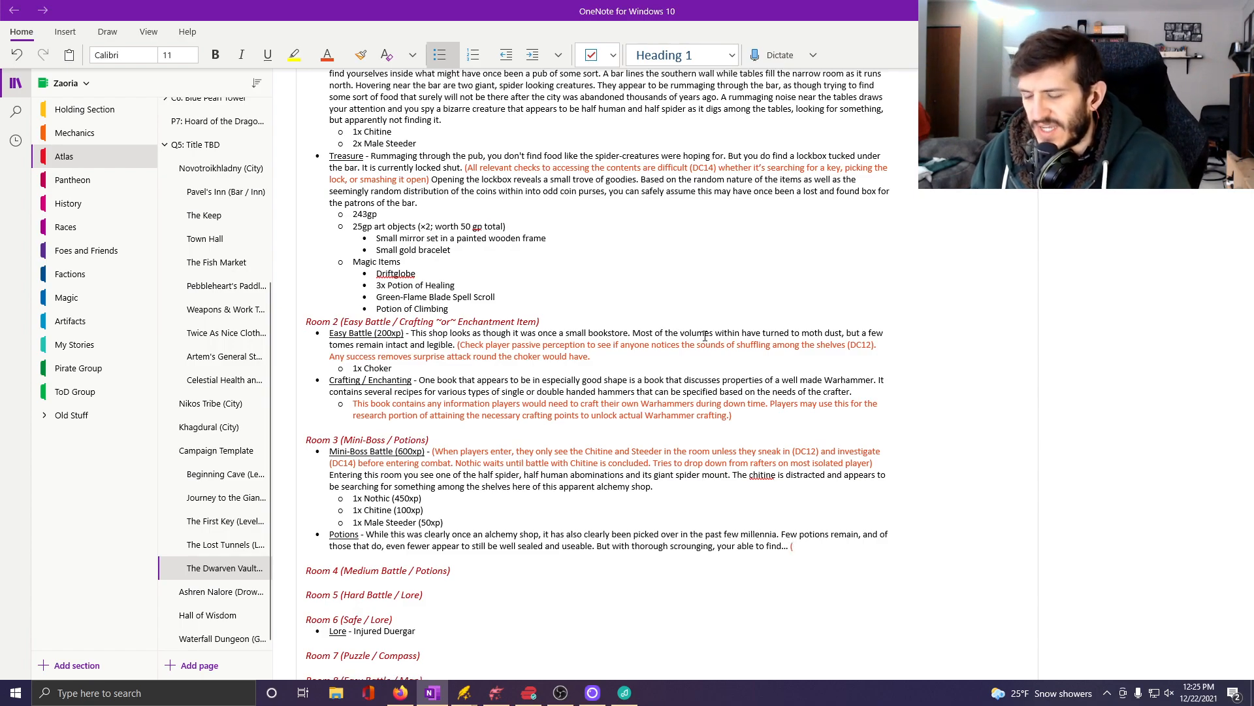
type("Based on")
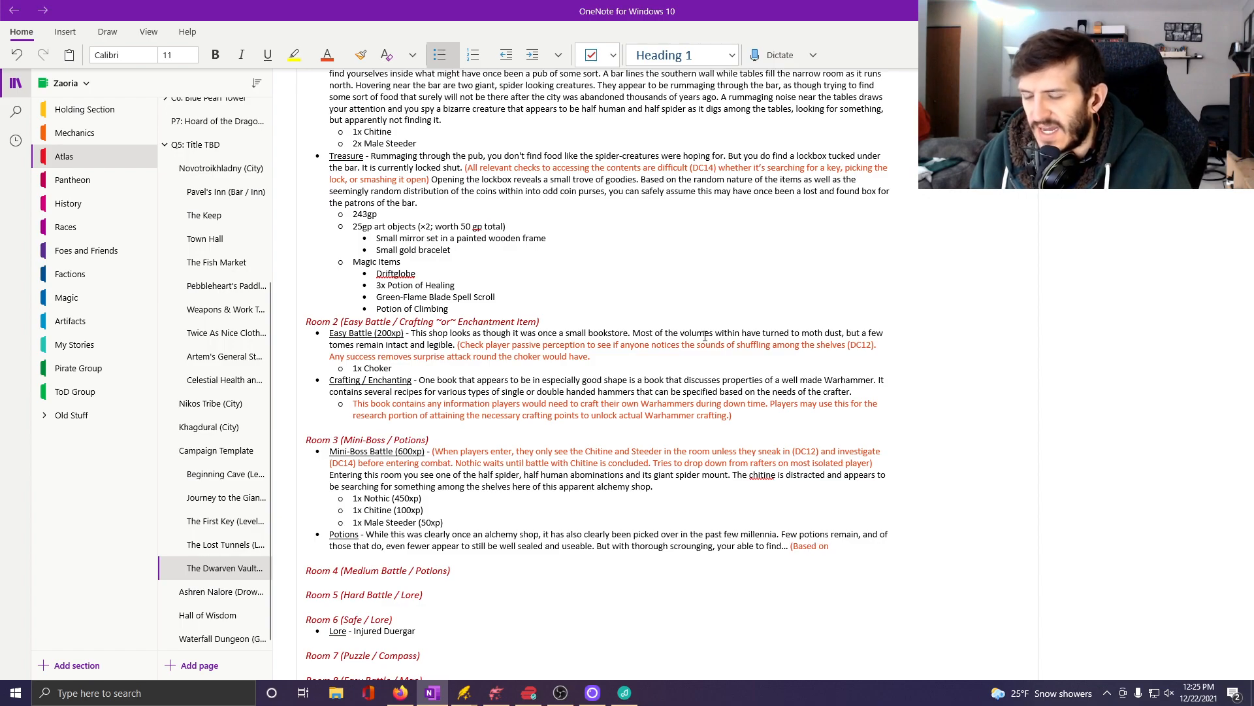
type(" investigation")
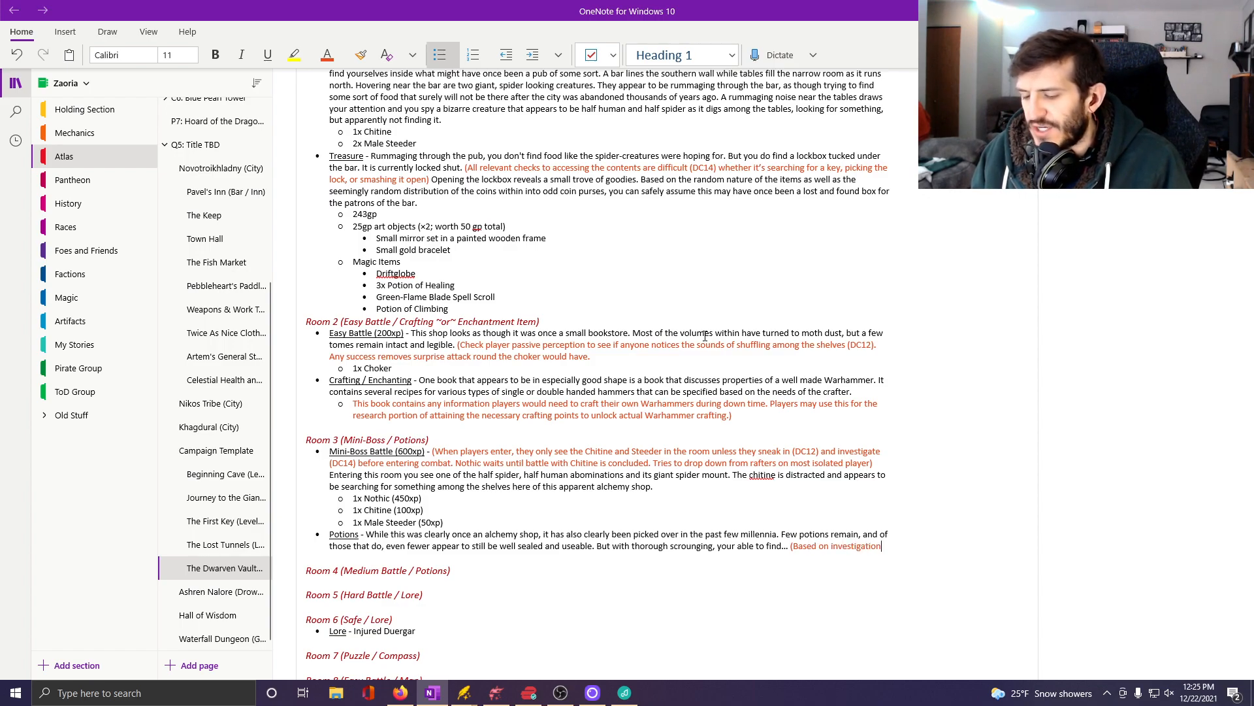
type(" rolls.")
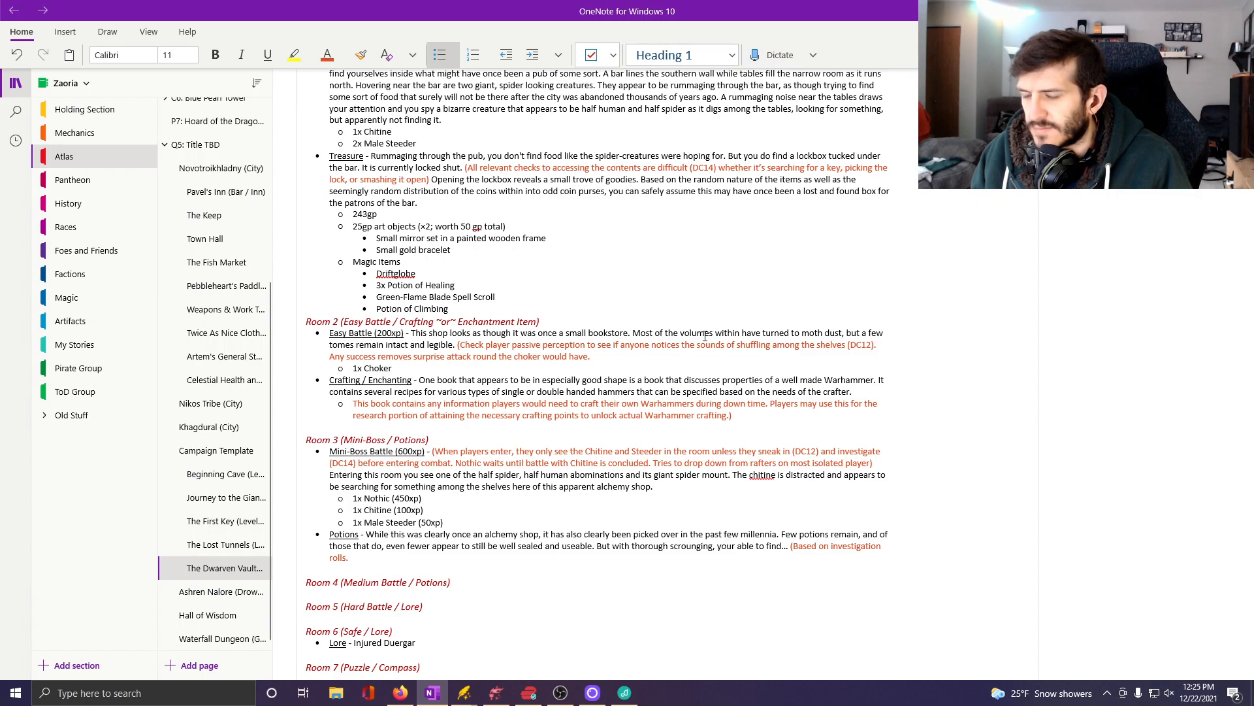
key("BackSpace")
key("BackSpace")
type(",")
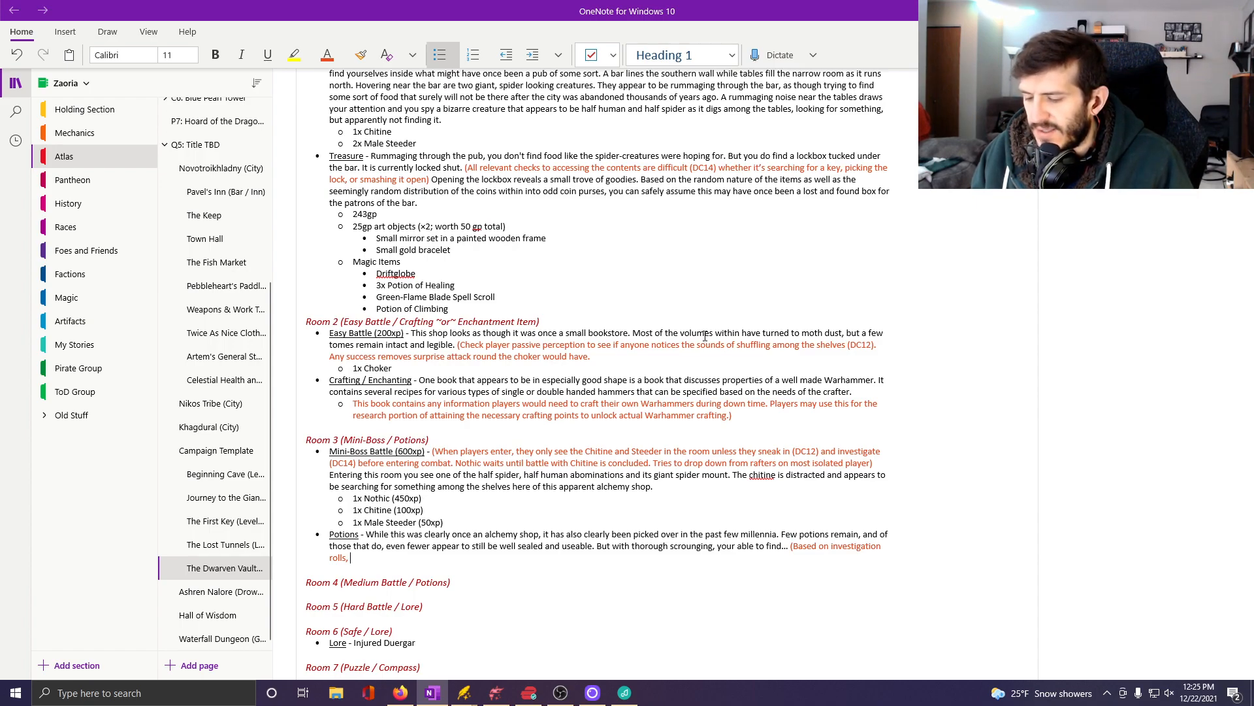
type(" DC")
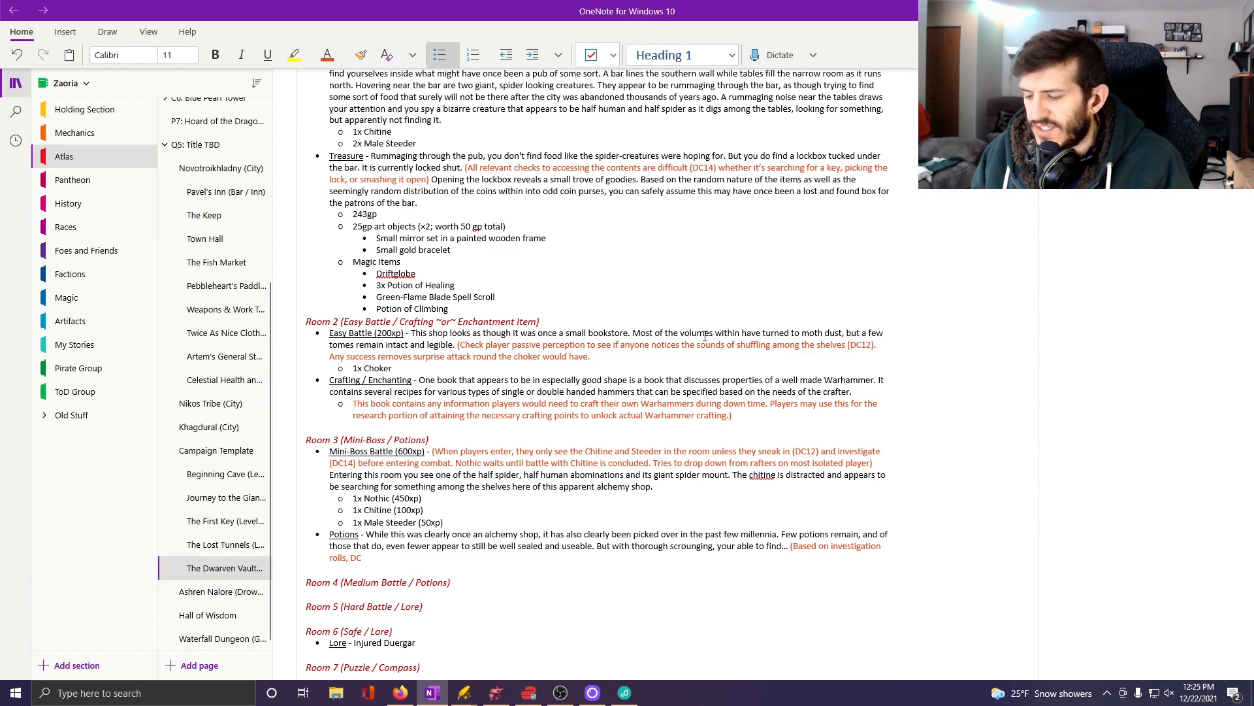
type("11 find ")
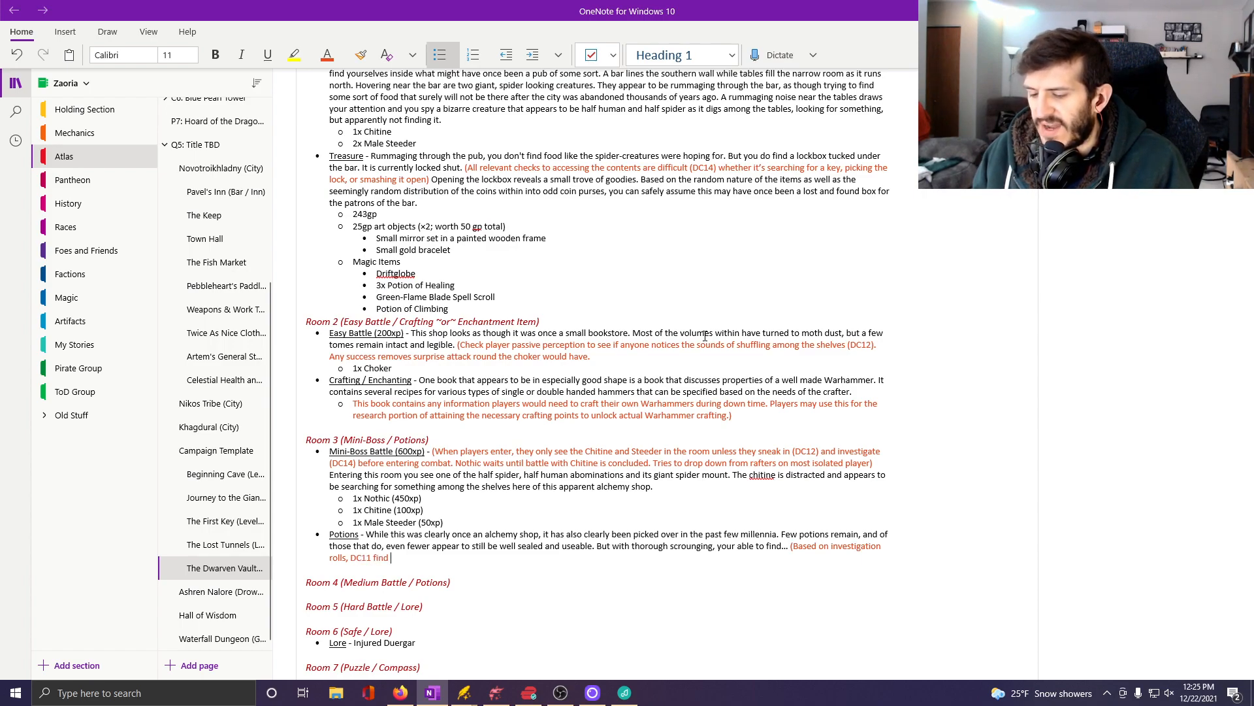
type("half of the ")
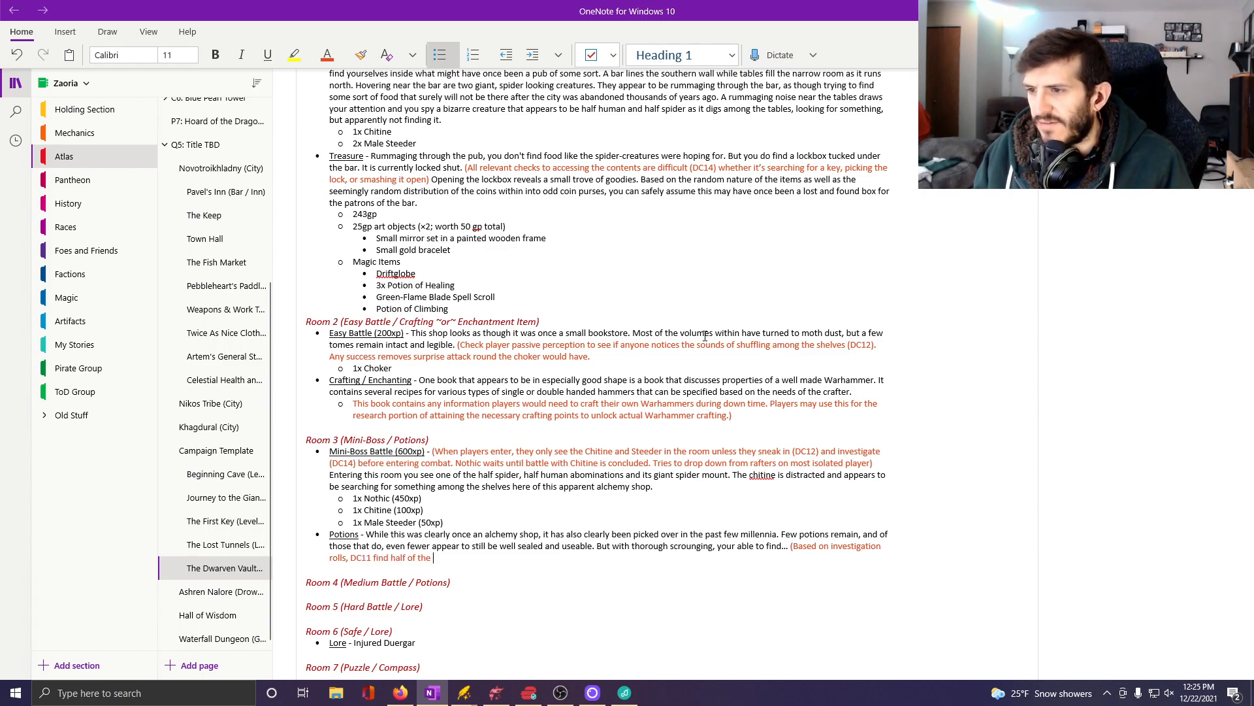
type("poti ons, D")
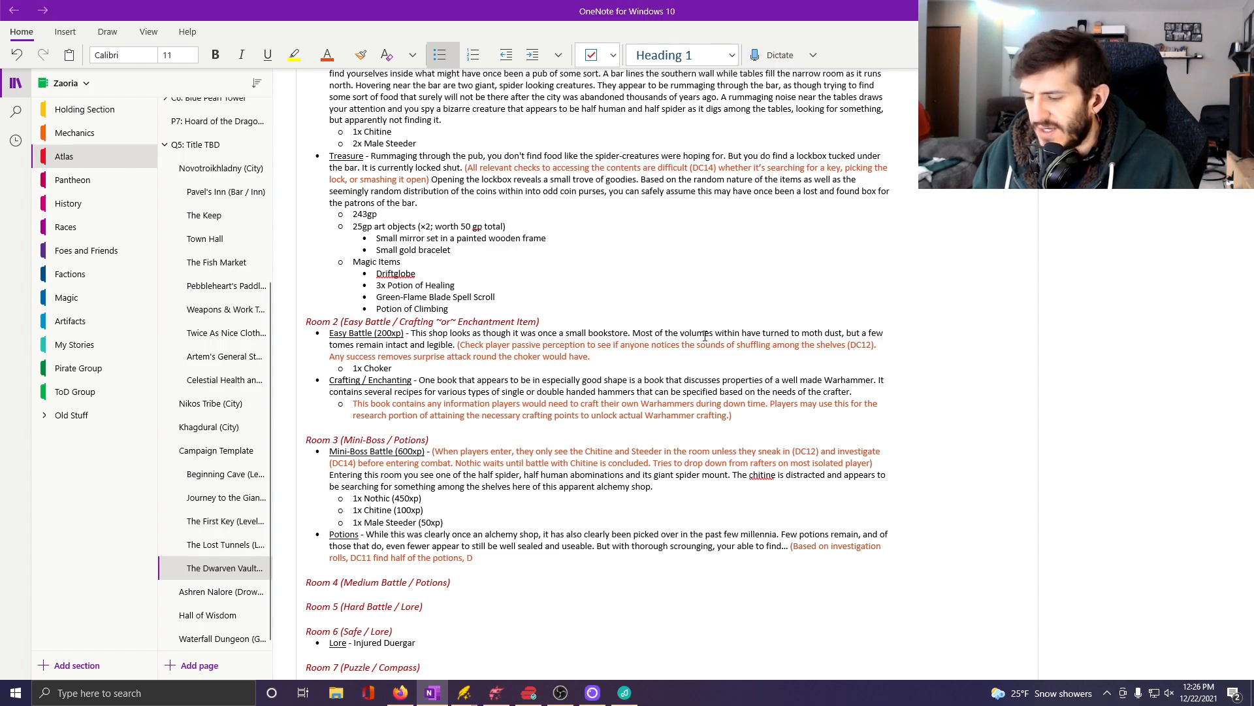
type("C12")
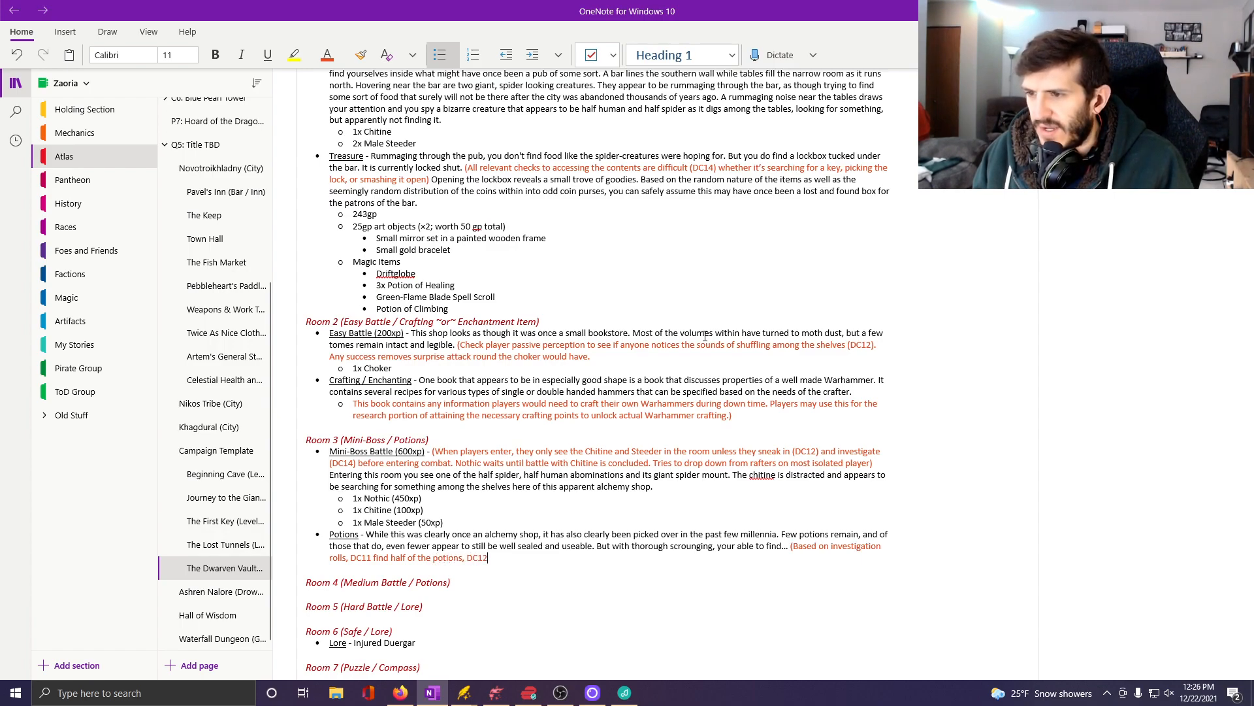
Complete the Potions DM note with "DC11 find half of the potions, DC12 finds 3/4, and DC14 finds all of them)".
type("finds")
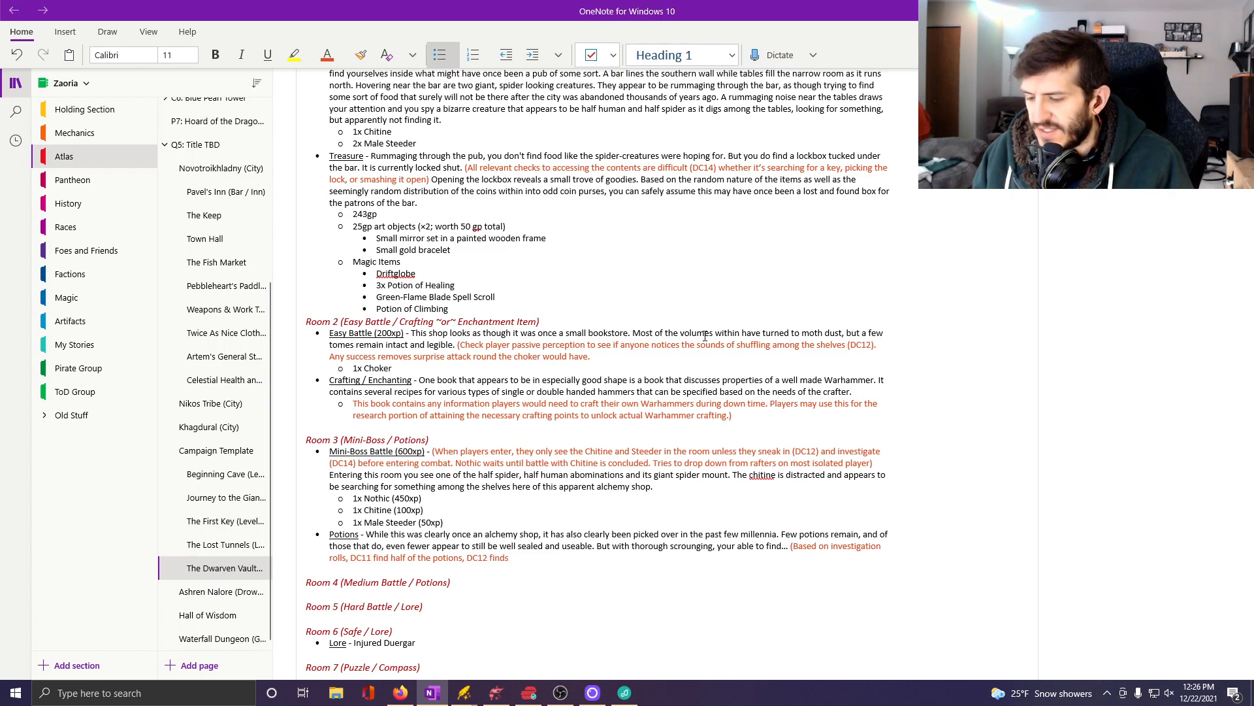
type(" 3/4, and")
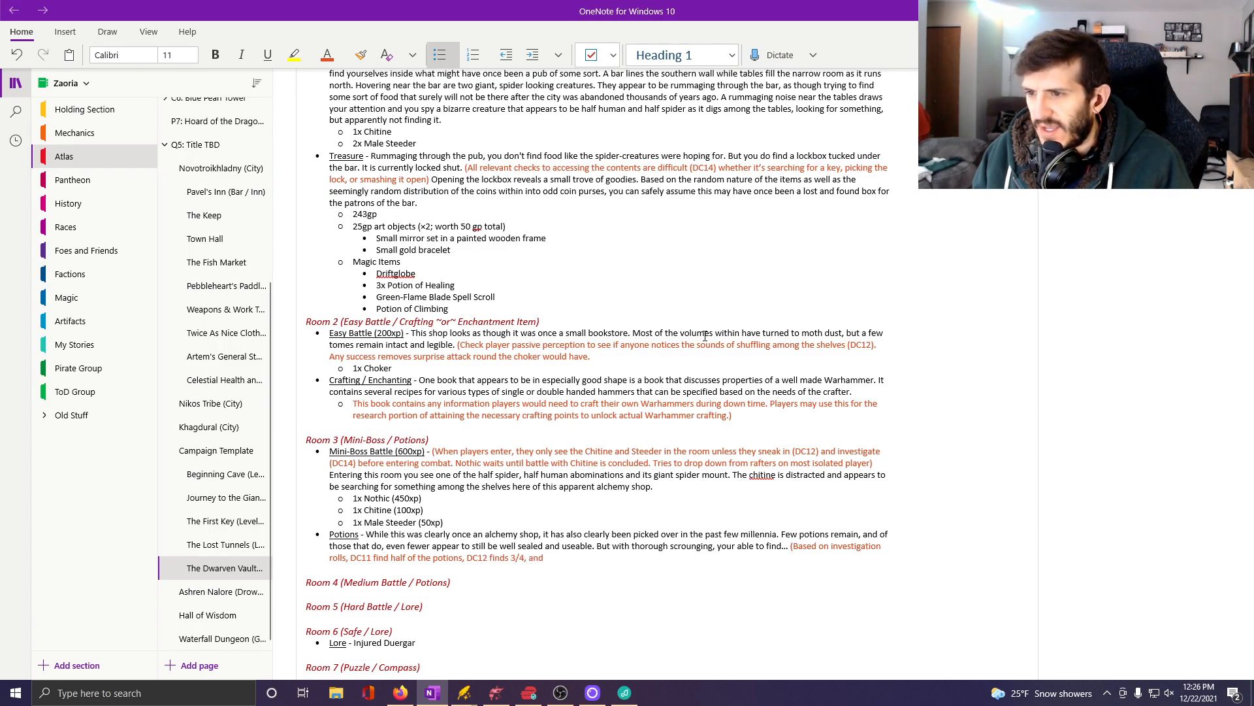
type(" DC14 ")
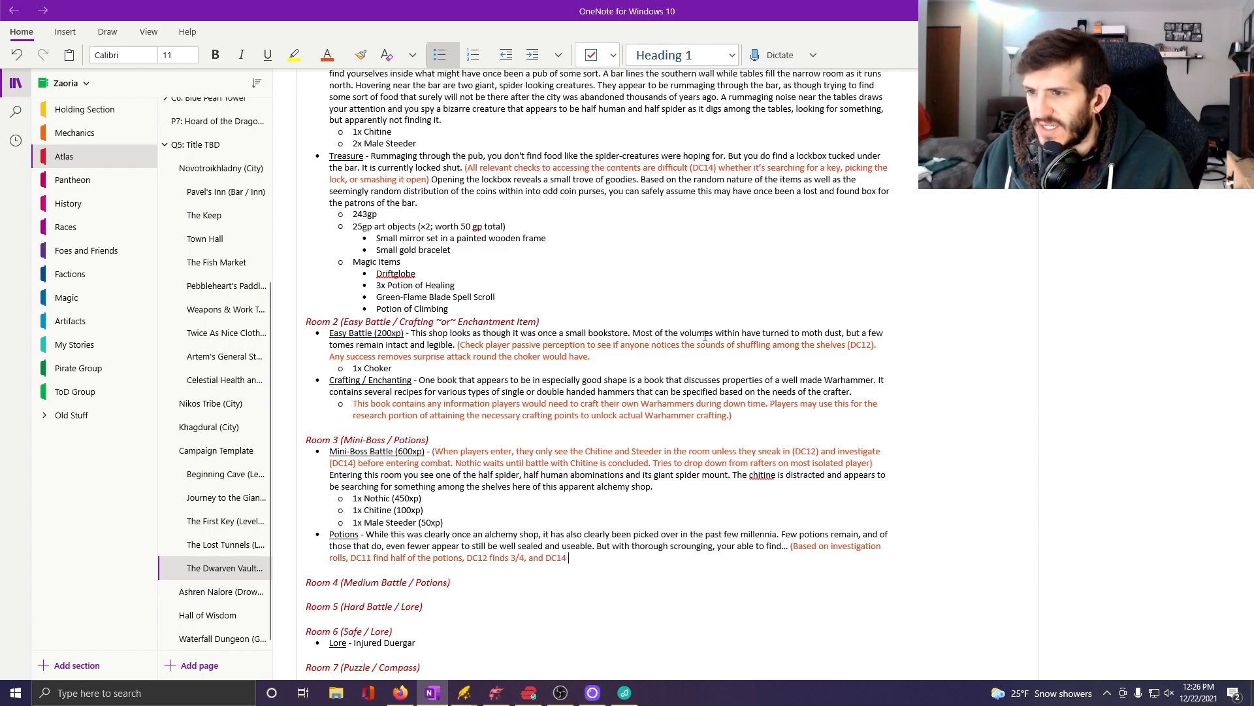
type("finds all of t")
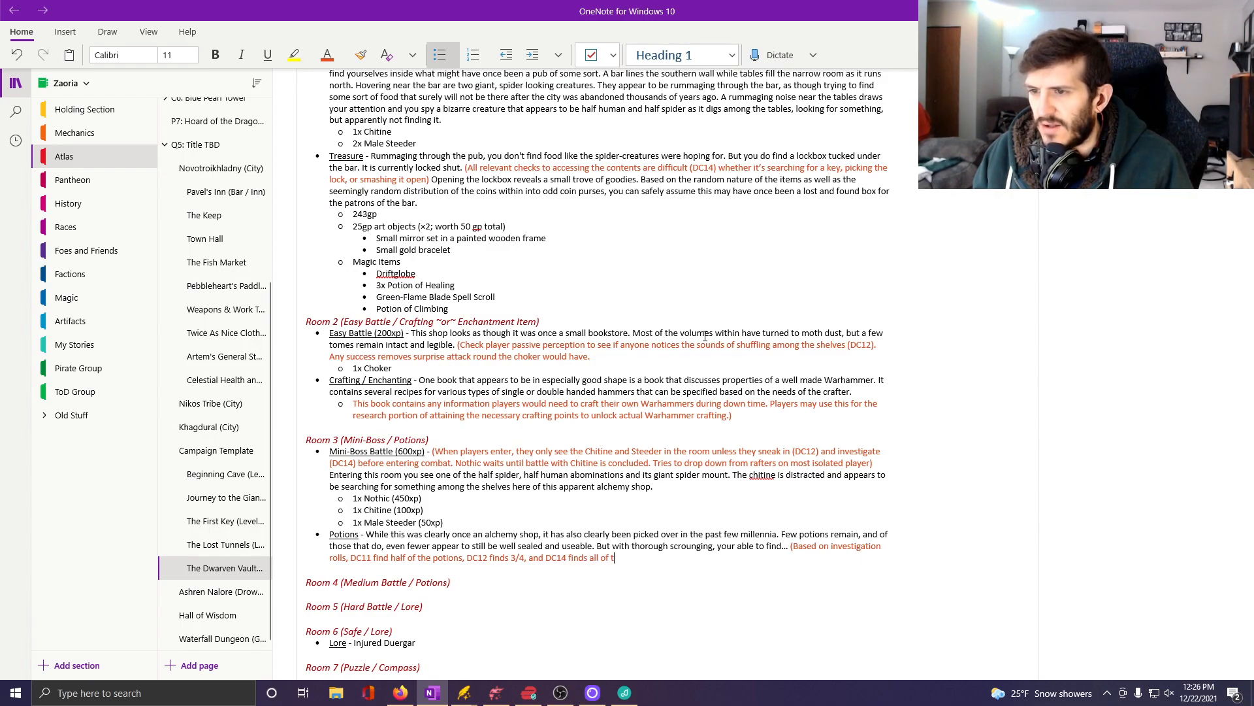
type("hem)")
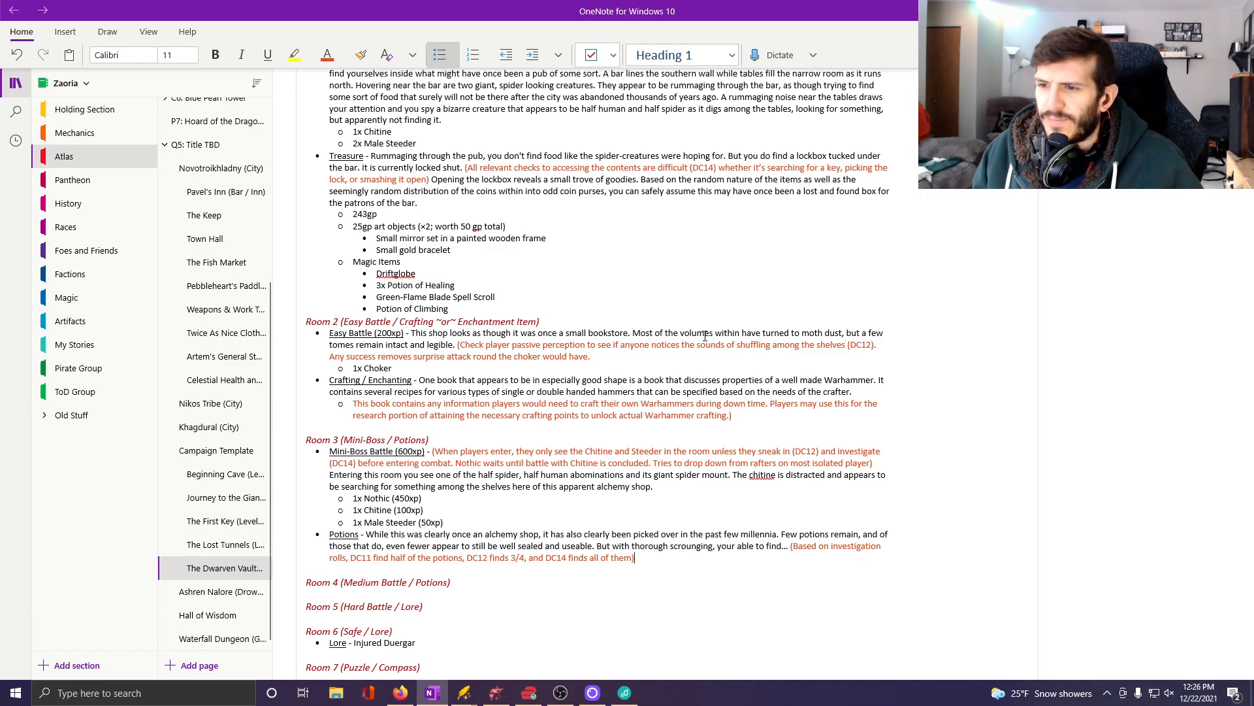
Add an indented sub-bullet under the Potions entry and set its font color to Automatic.
key("Return")
key("Tab")
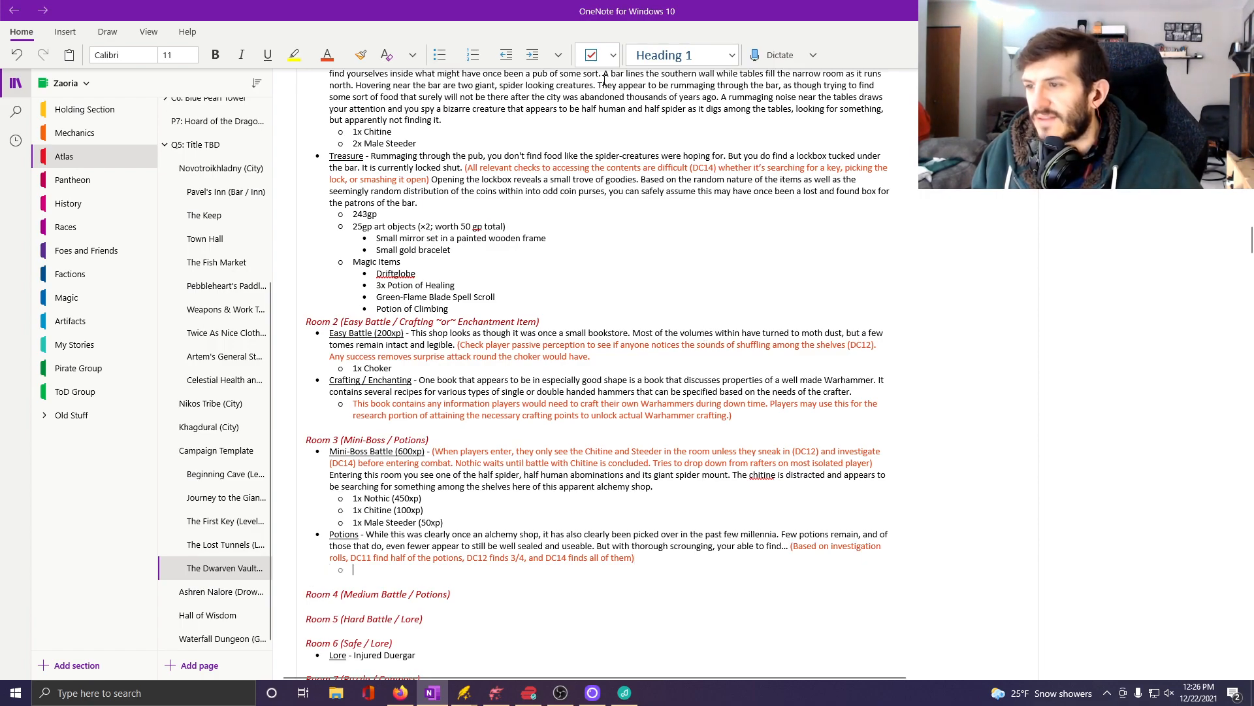
left_click(344, 56)
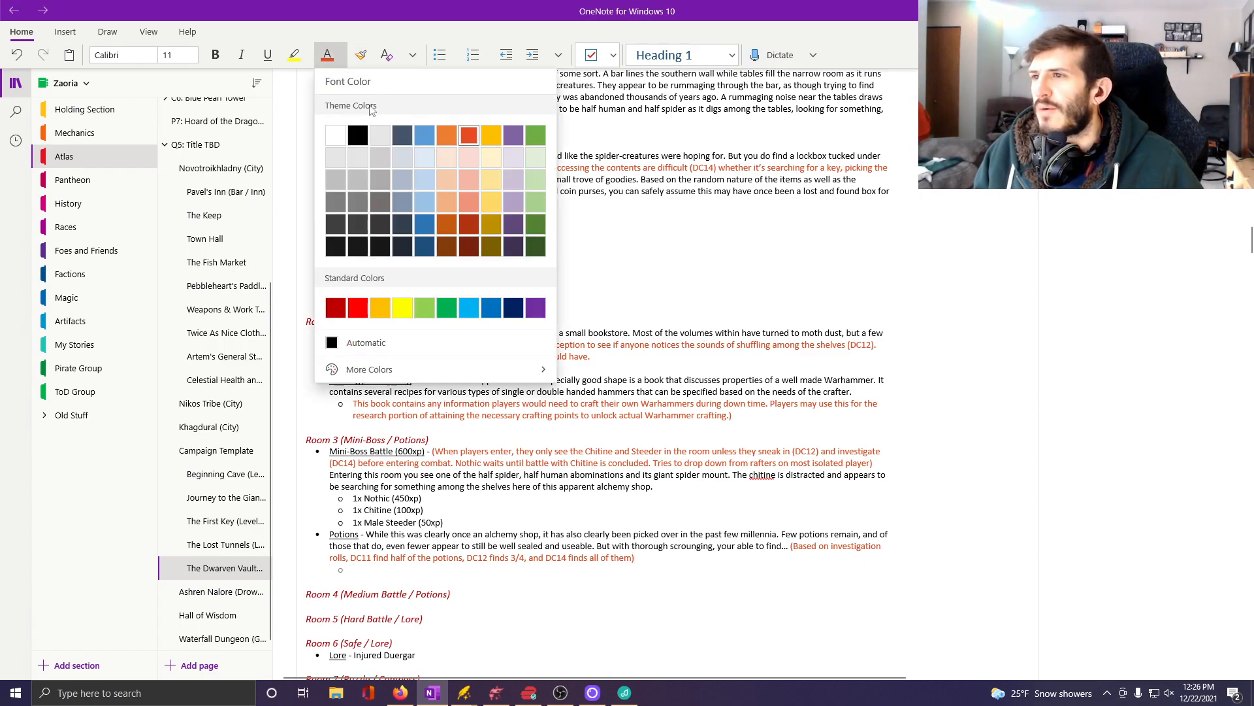
left_click(358, 342)
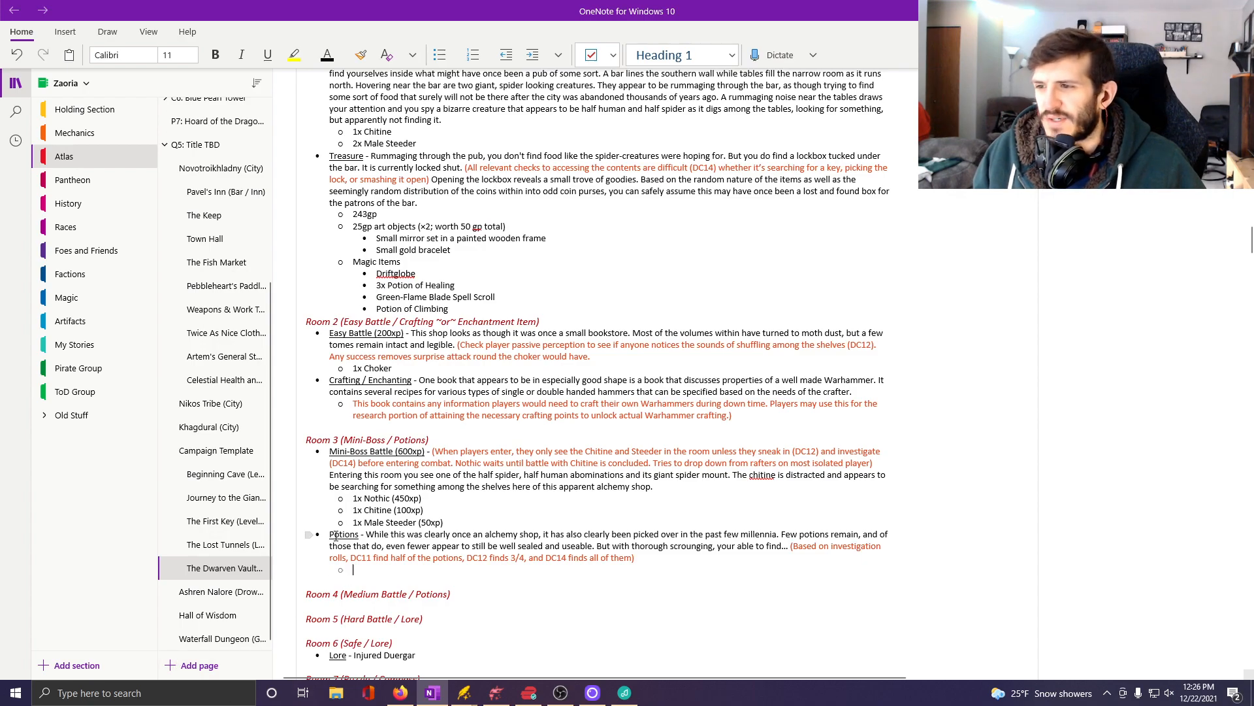
Insert "<DC11 find 1/4," before "DC11 find half" in the Potions note, and add an empty sub-bullet directly beneath the entry.
left_click(351, 560)
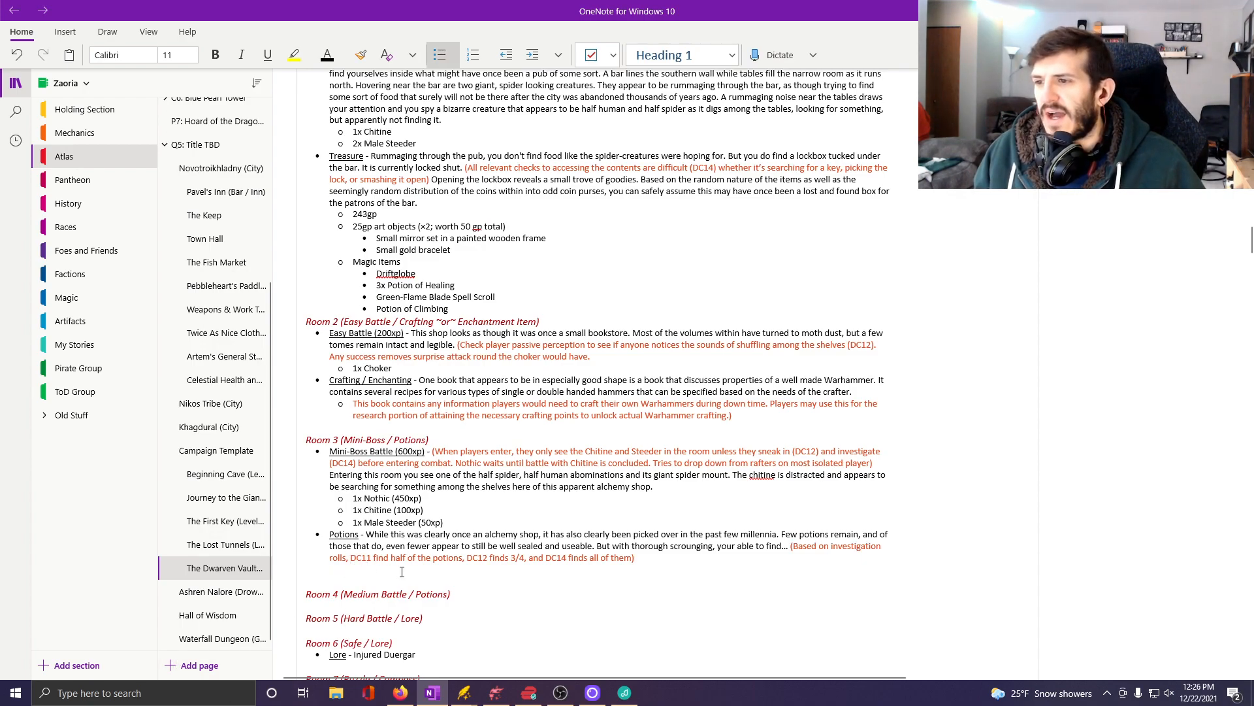
type("<")
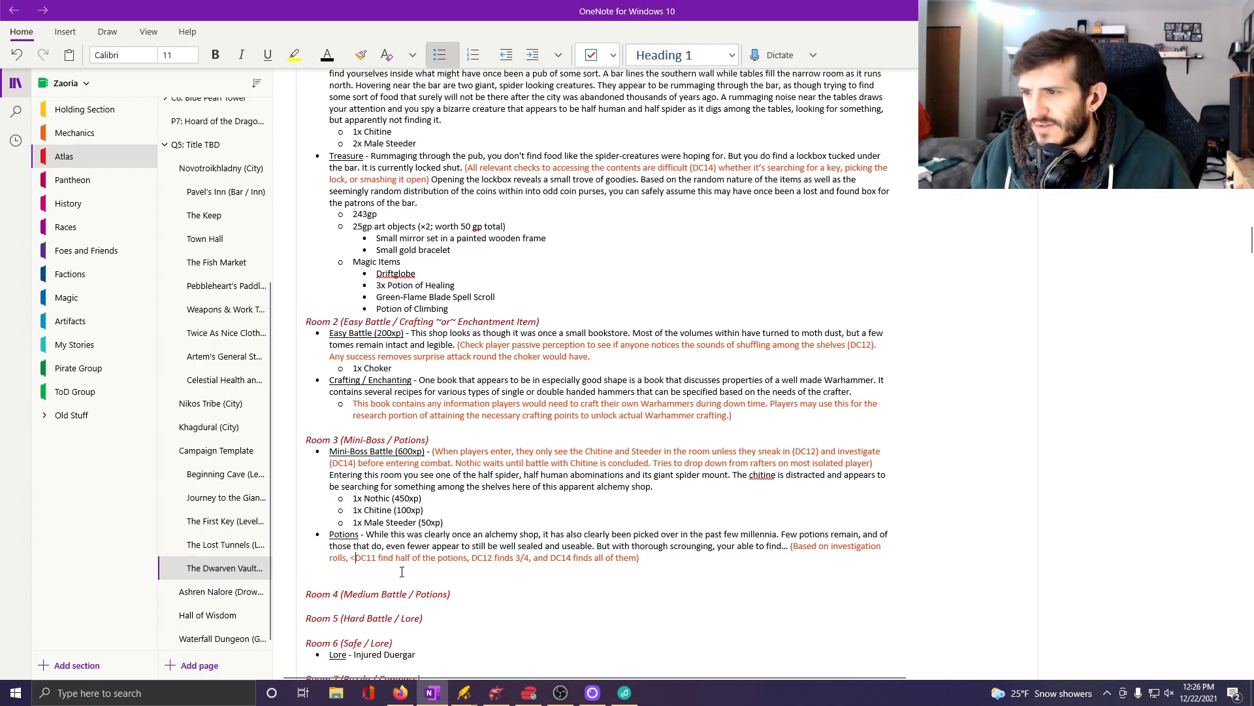
type("DC11")
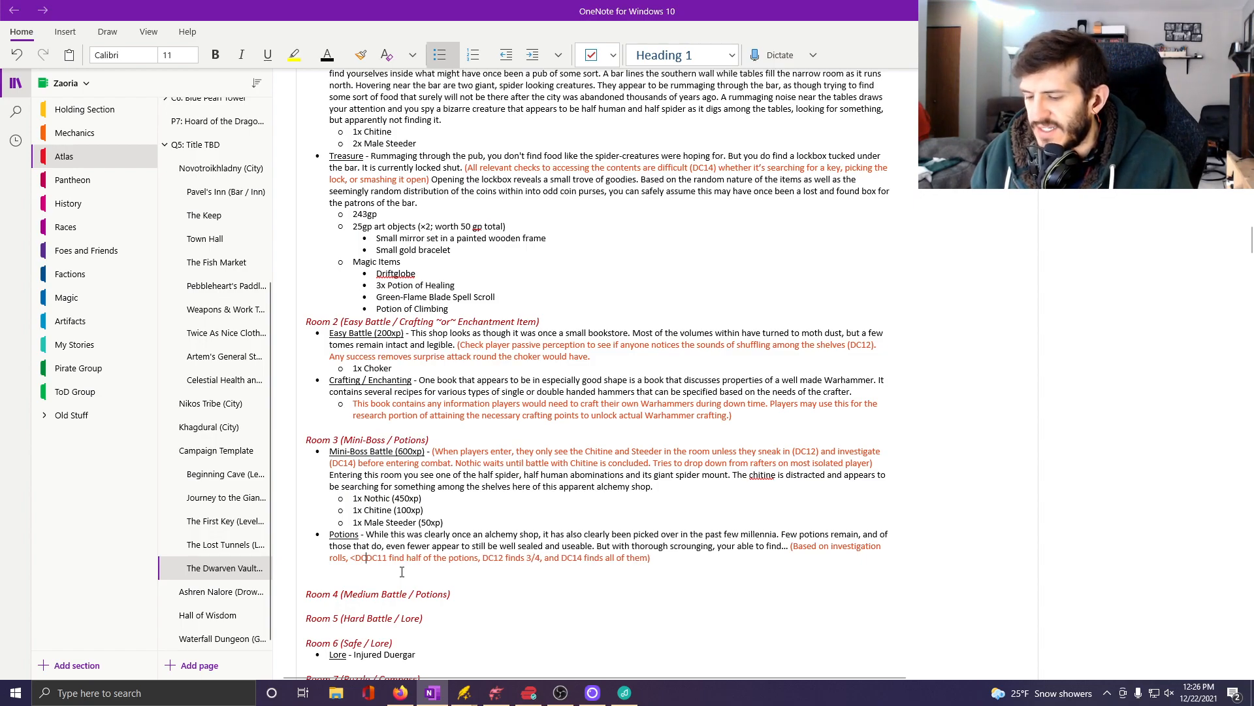
type(" find 1/4")
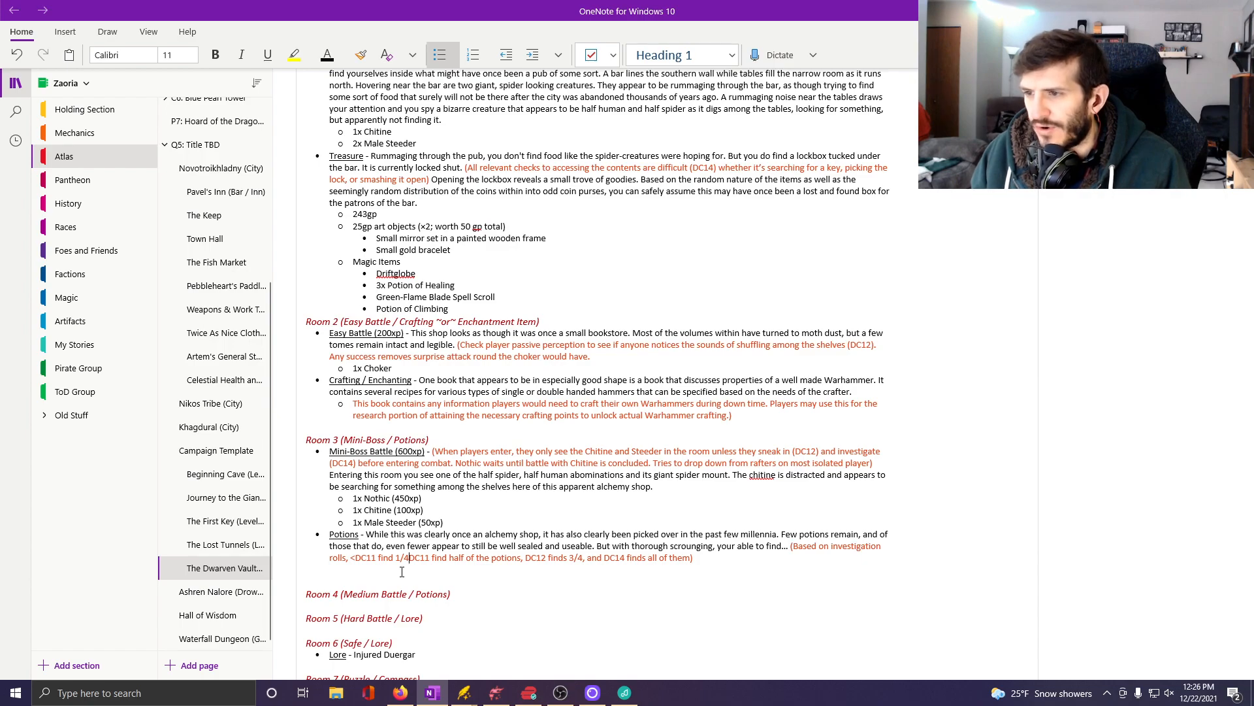
type(",")
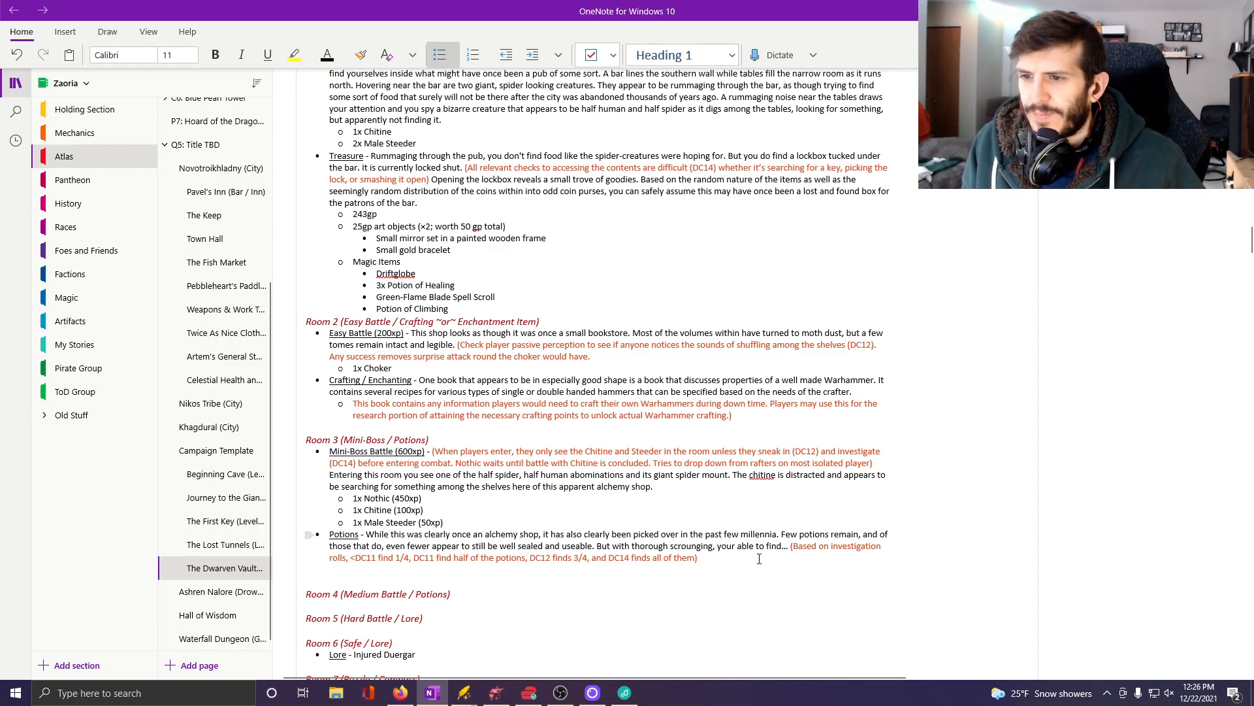
key("Return")
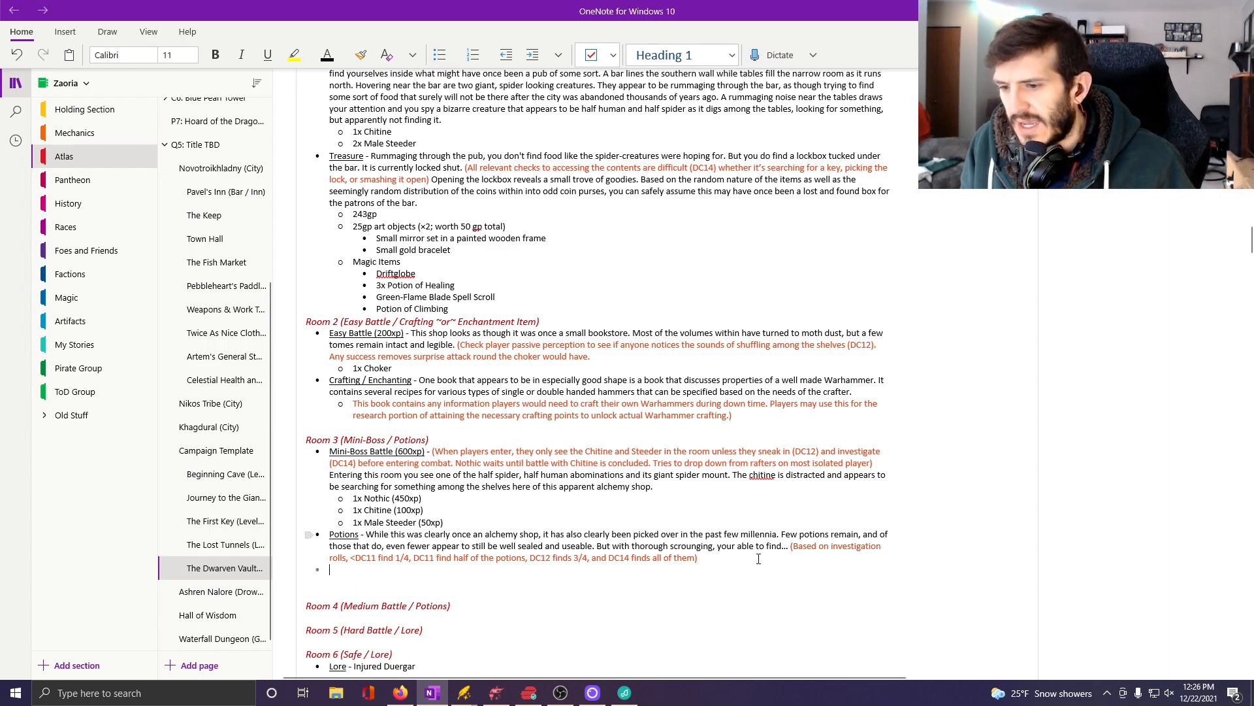
key("Tab")
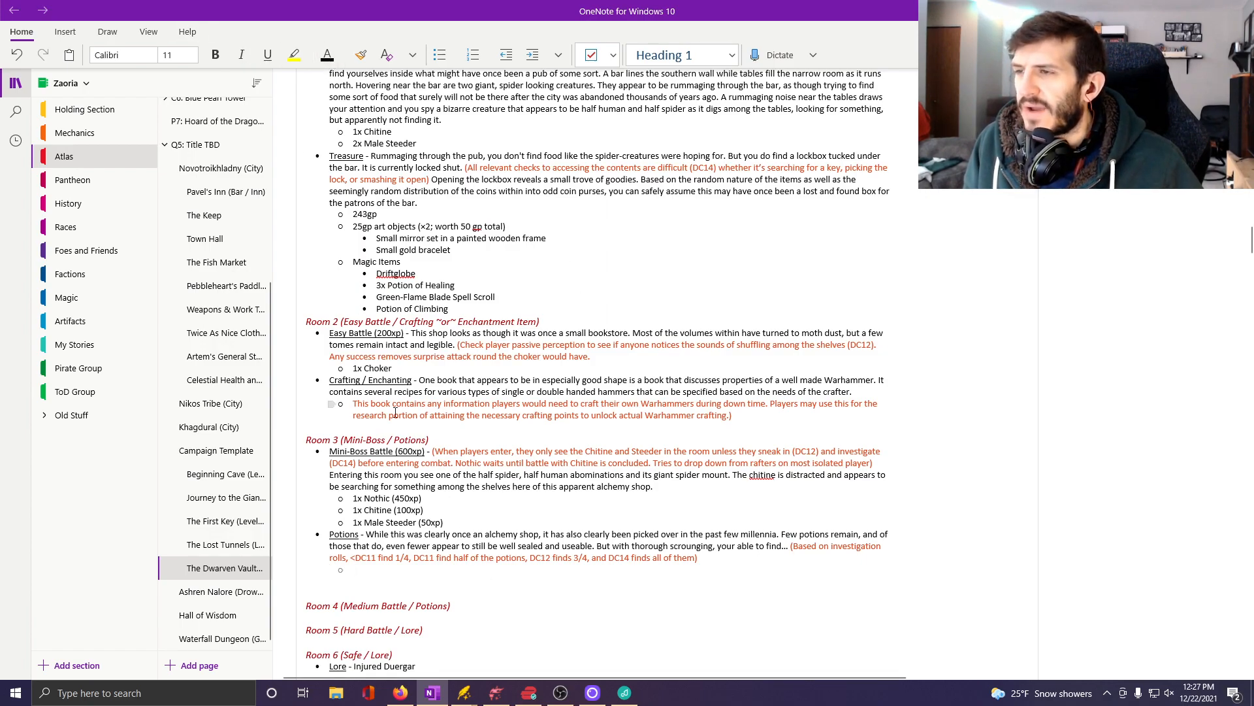
Review the Stage 1 enemy stat blocks for Nothic, Choker, Chitine and Male Steeder with their tactics notes.
scroll(426, 408, "down", 15)
scroll(405, 418, "up", 8)
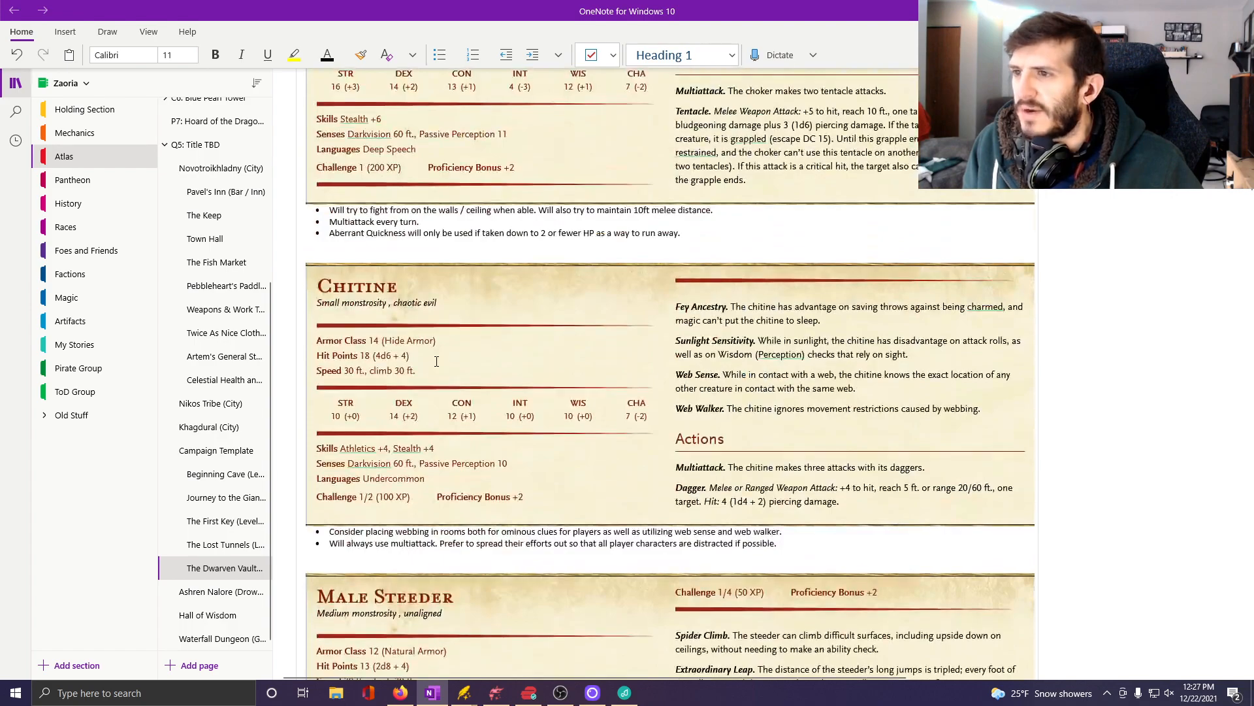
scroll(396, 427, "down", 4)
scroll(392, 432, "up", 2)
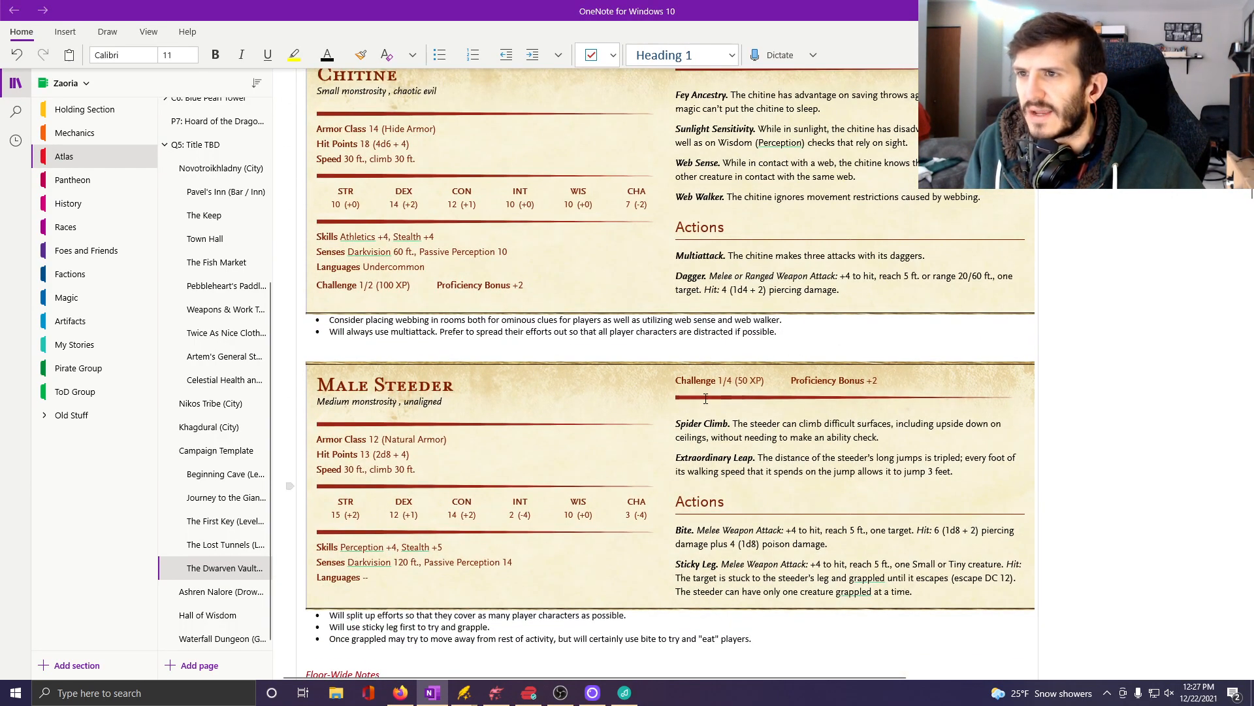
scroll(705, 403, "up", 3)
scroll(704, 403, "up", 1)
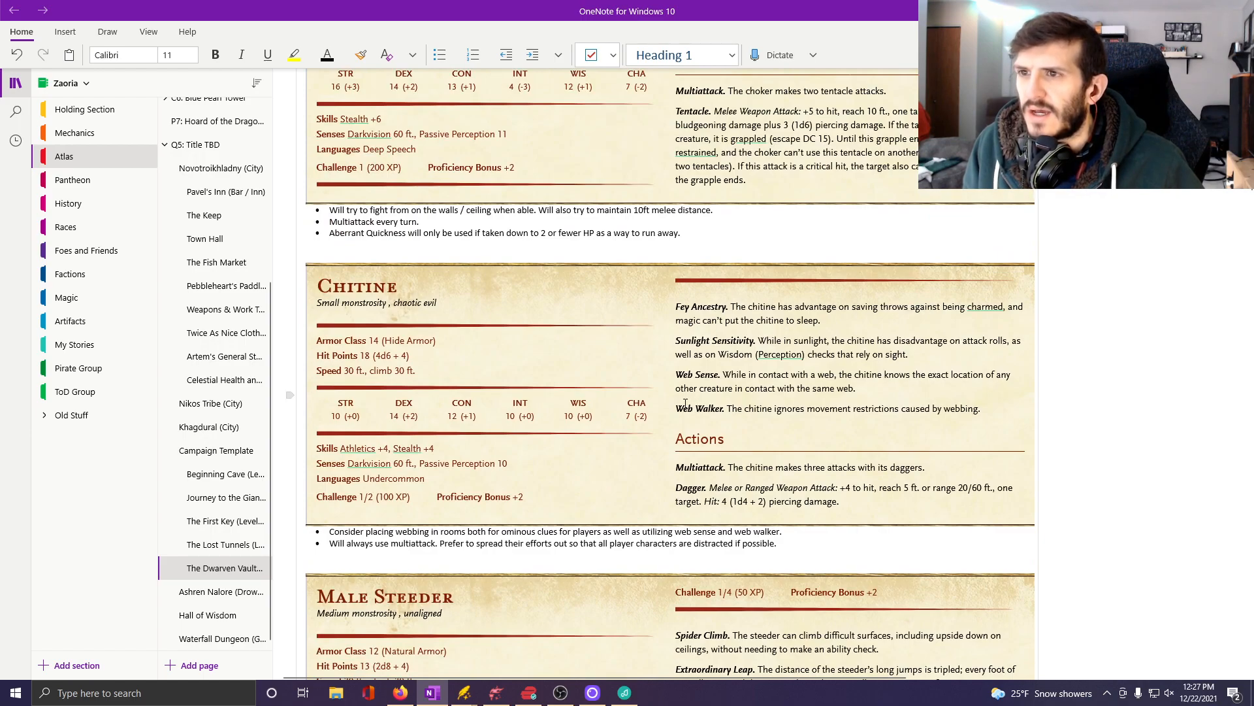
scroll(685, 403, "up", 3)
scroll(666, 399, "up", 1)
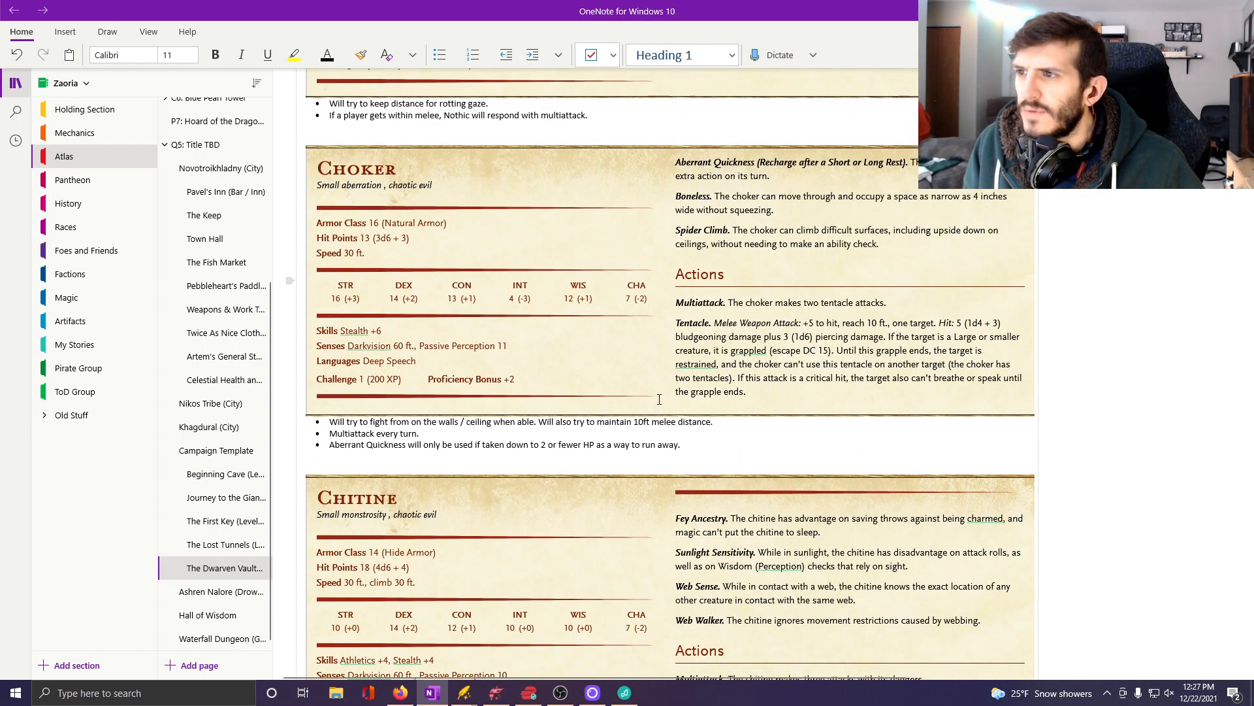
scroll(659, 399, "up", 8)
scroll(566, 492, "down", 4)
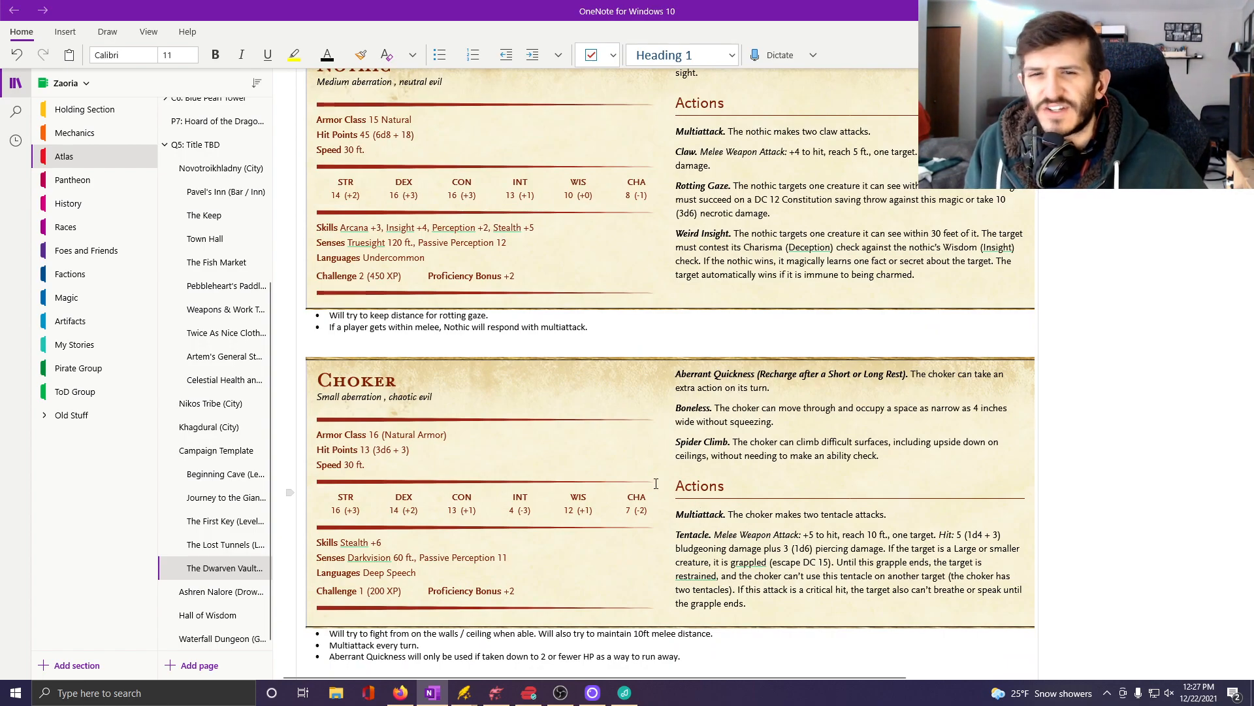
scroll(694, 493, "up", 3)
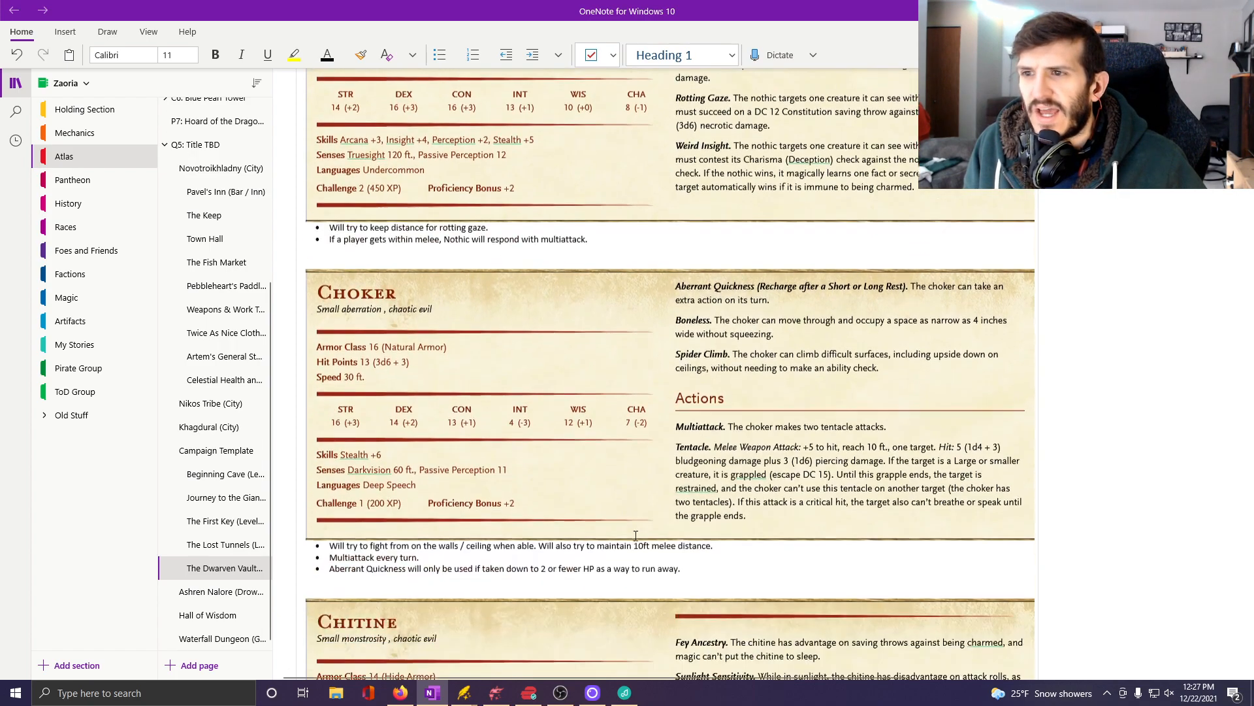
scroll(636, 534, "down", 14)
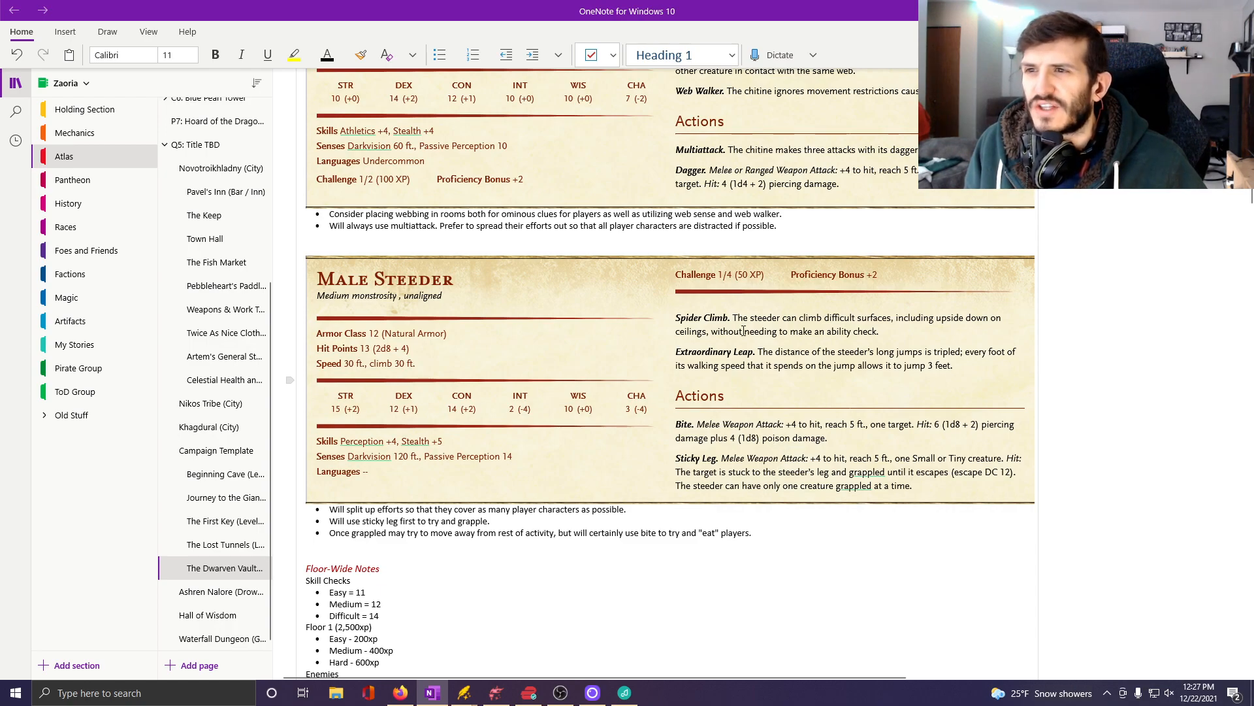
scroll(709, 461, "up", 6)
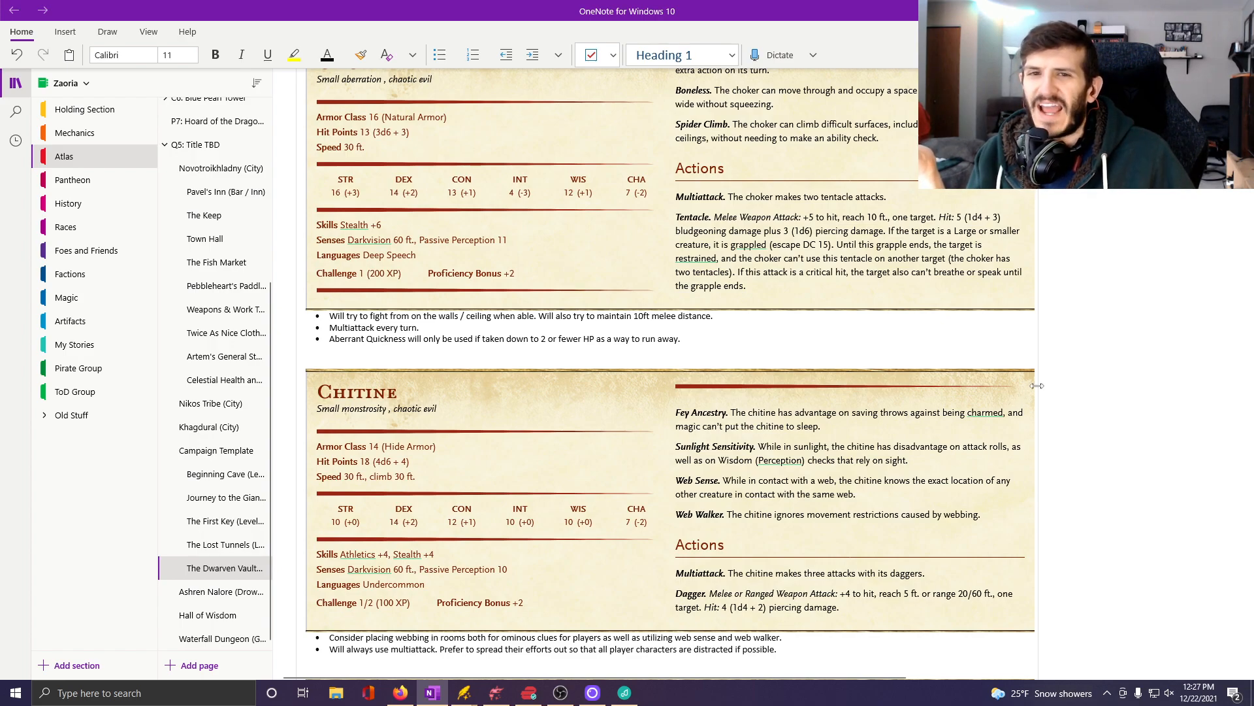
scroll(890, 345, "up", 3)
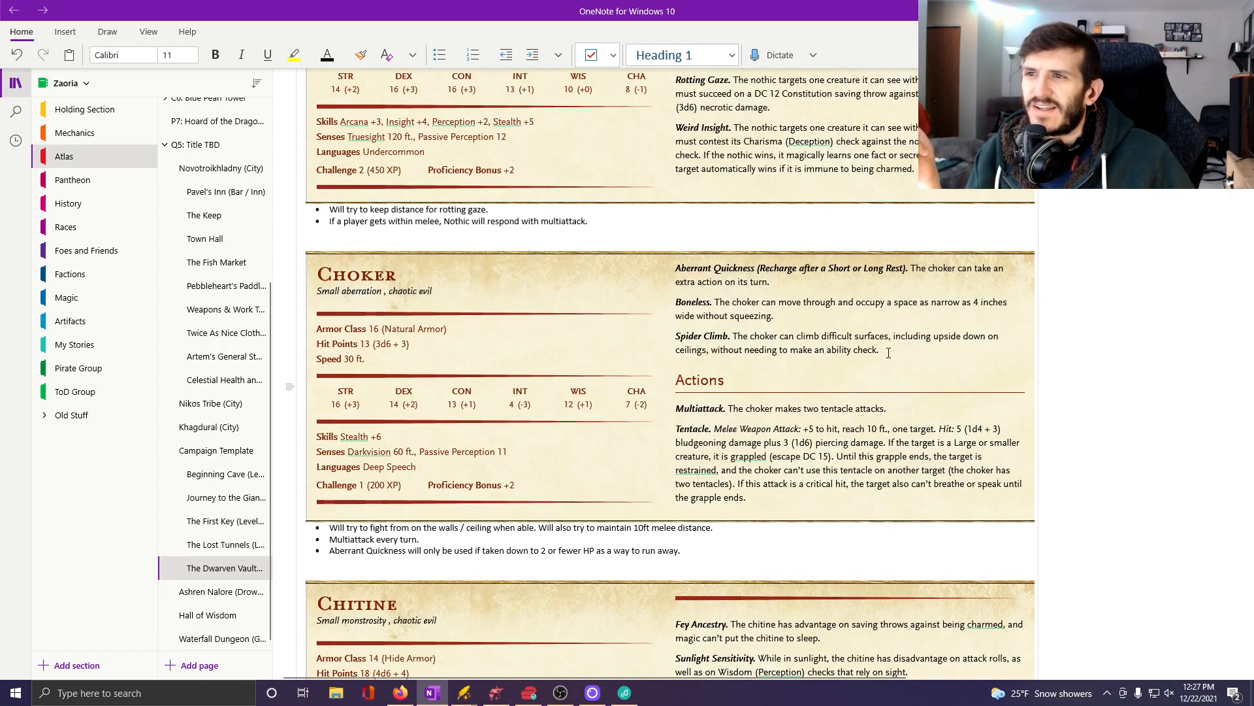
scroll(889, 345, "up", 4)
scroll(896, 364, "down", 2)
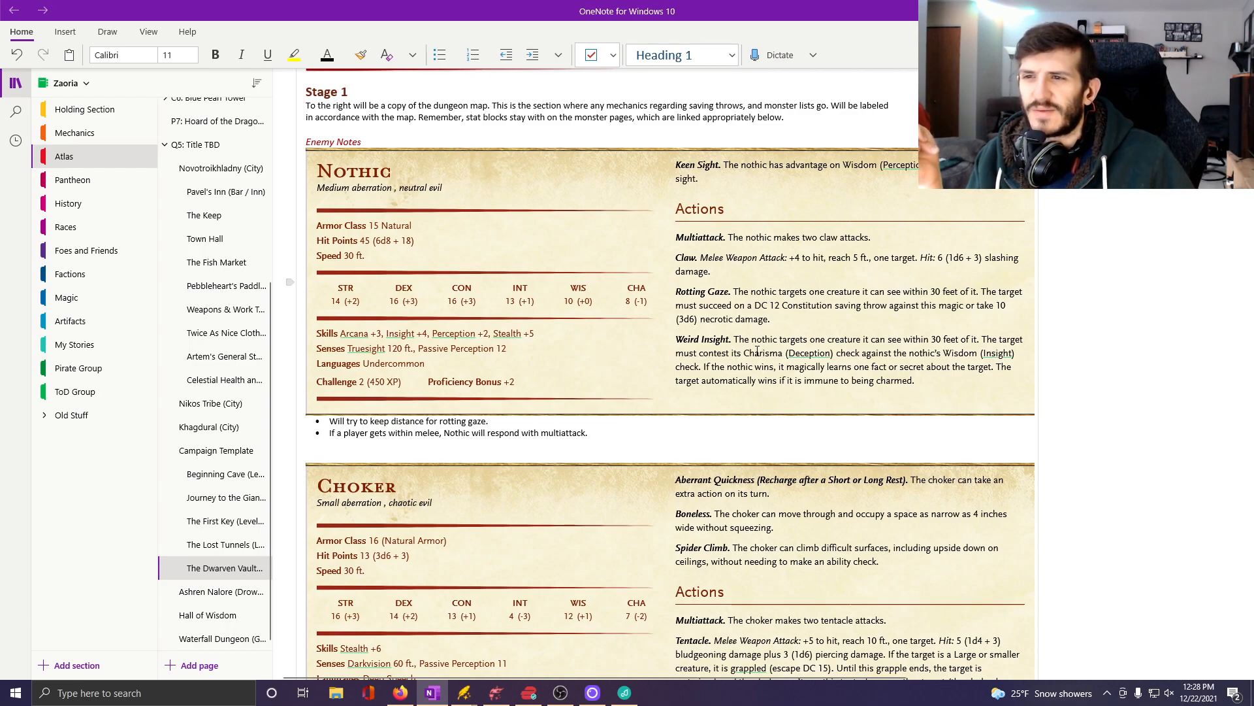
Look over the floor-wide notes, XP breakdown, Stage 2 enemies and existing room entries around Room 3's Potions list.
scroll(757, 351, "down", 20)
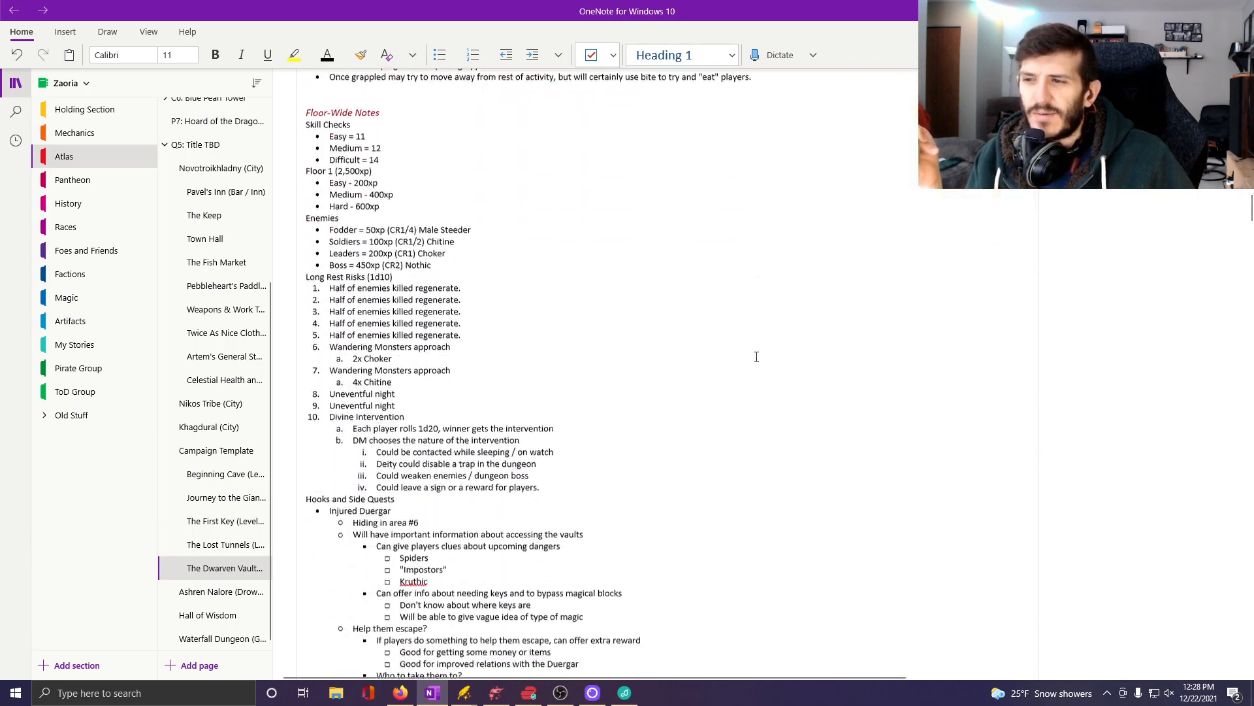
scroll(757, 358, "down", 15)
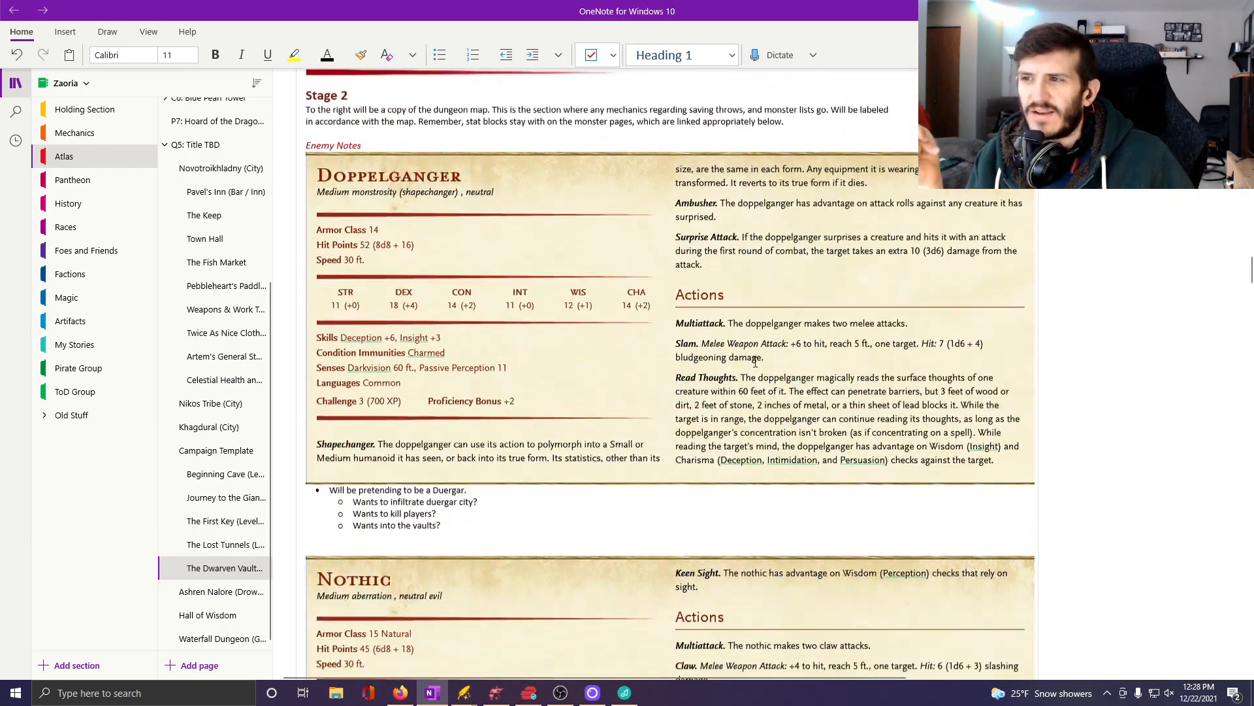
scroll(756, 362, "down", 3)
scroll(756, 359, "up", 6)
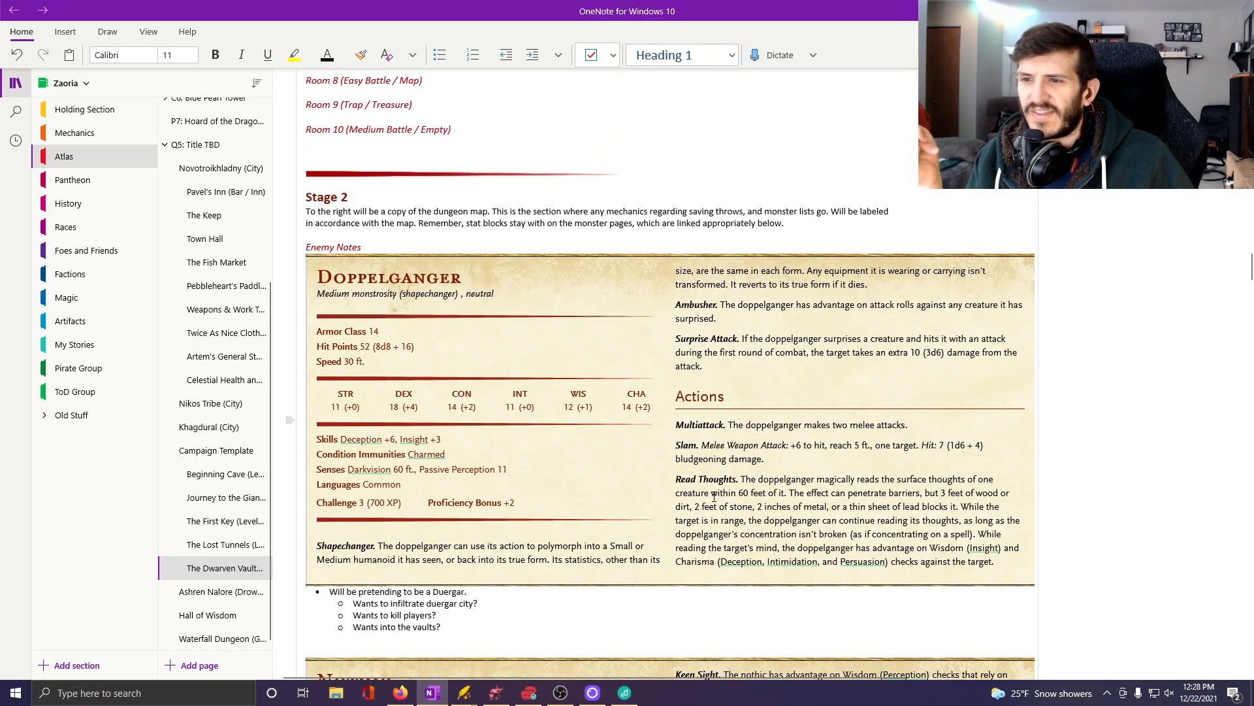
scroll(715, 497, "up", 20)
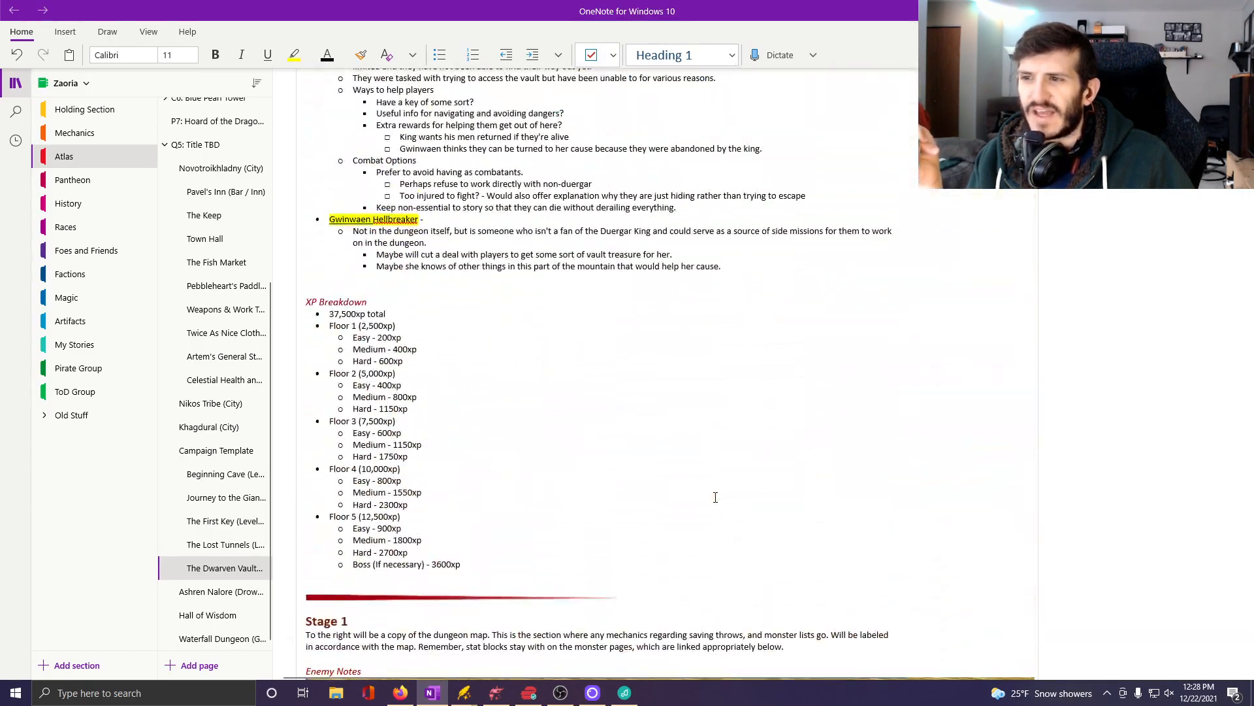
scroll(715, 497, "down", 15)
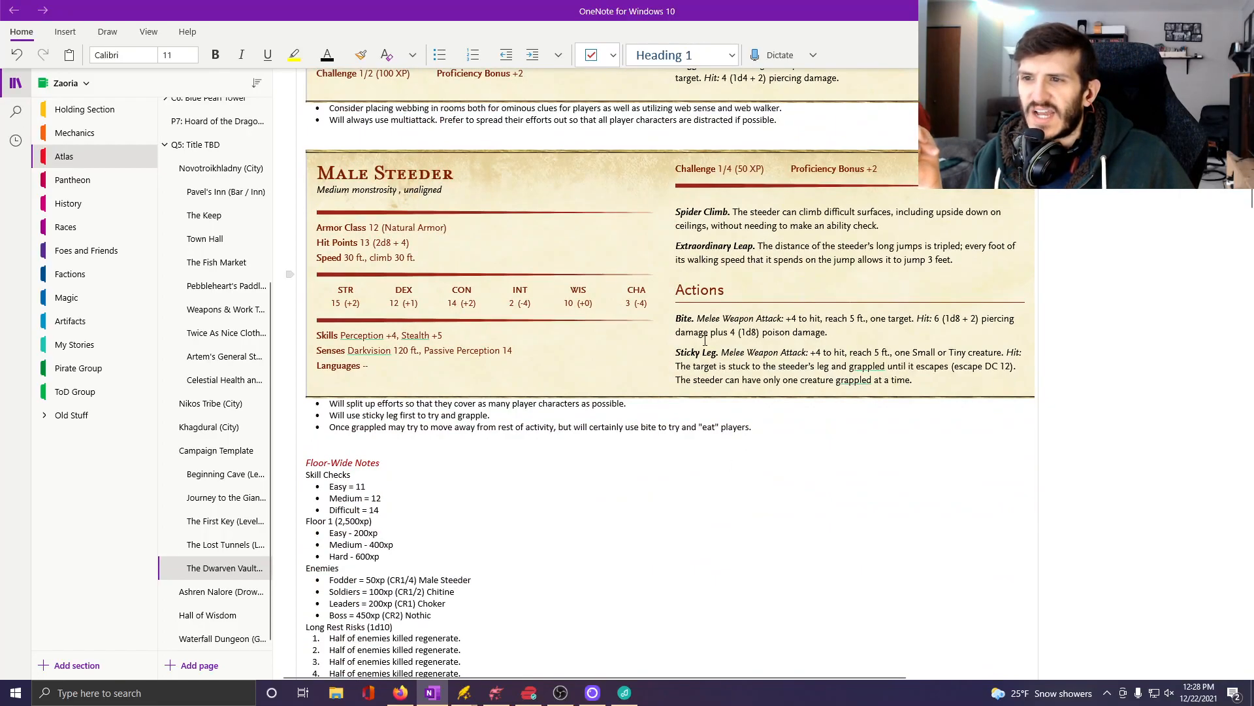
scroll(705, 340, "up", 12)
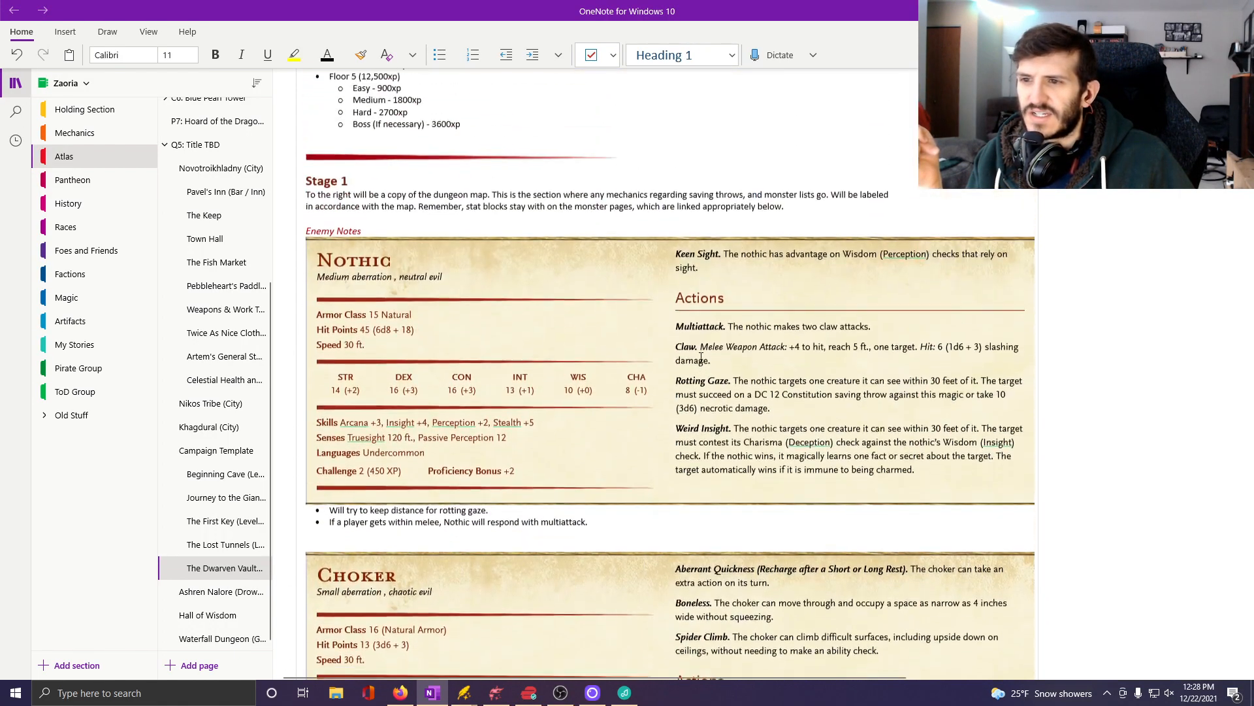
scroll(701, 357, "up", 1)
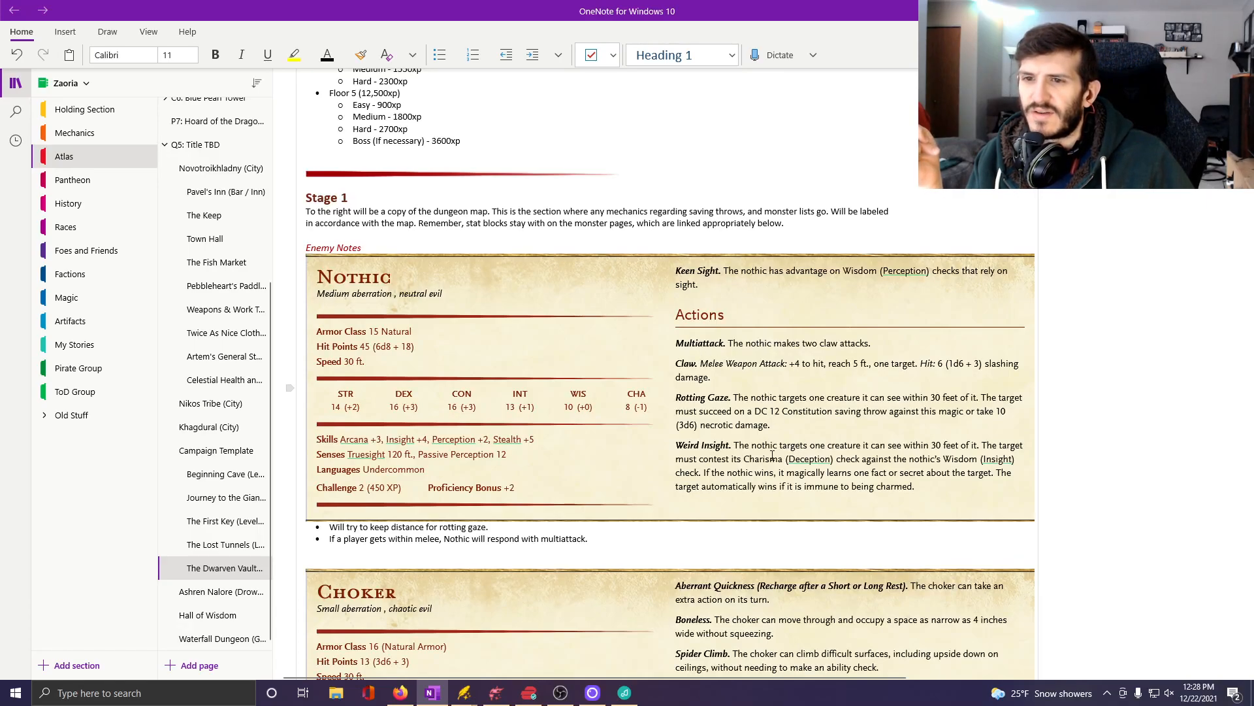
scroll(773, 455, "down", 20)
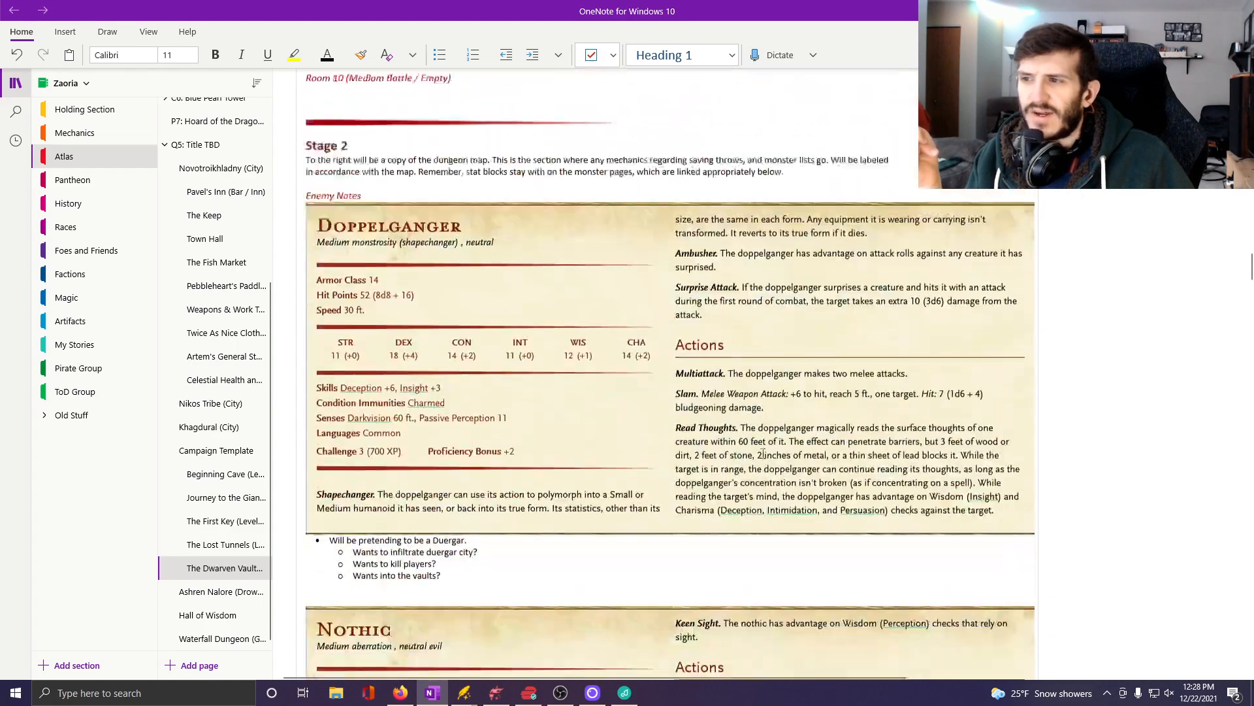
scroll(763, 453, "down", 2)
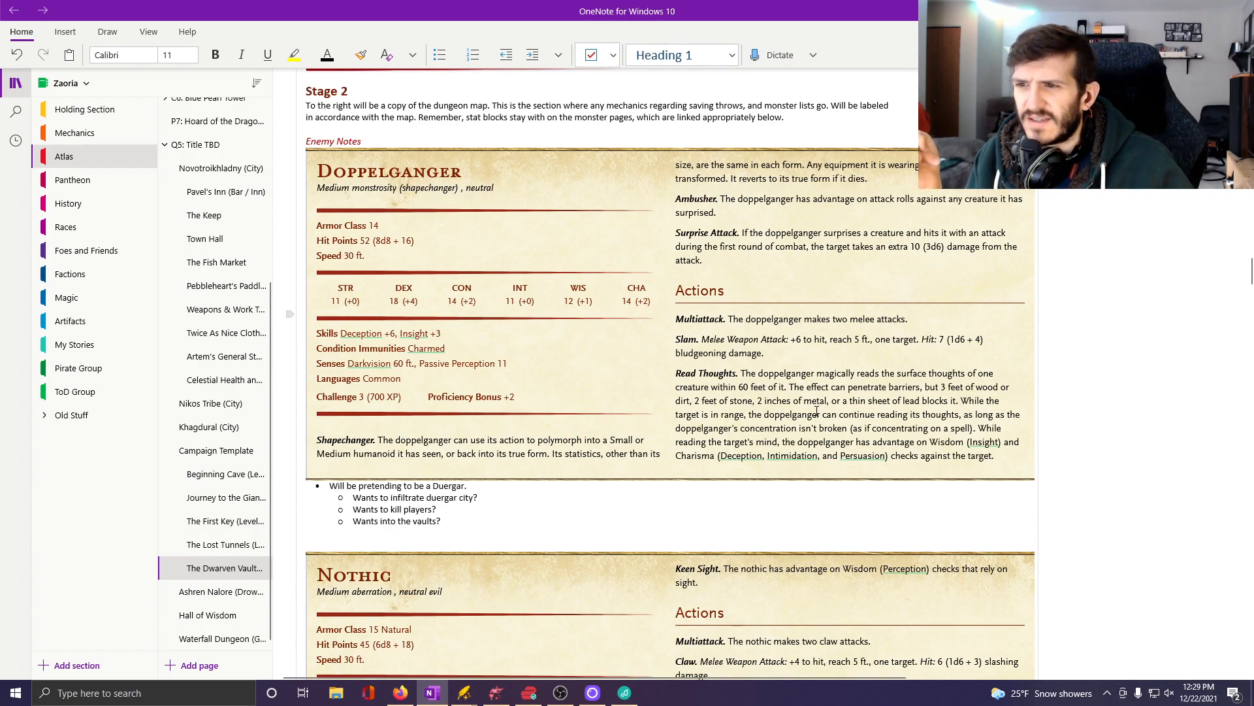
scroll(816, 410, "down", 3)
scroll(876, 459, "up", 20)
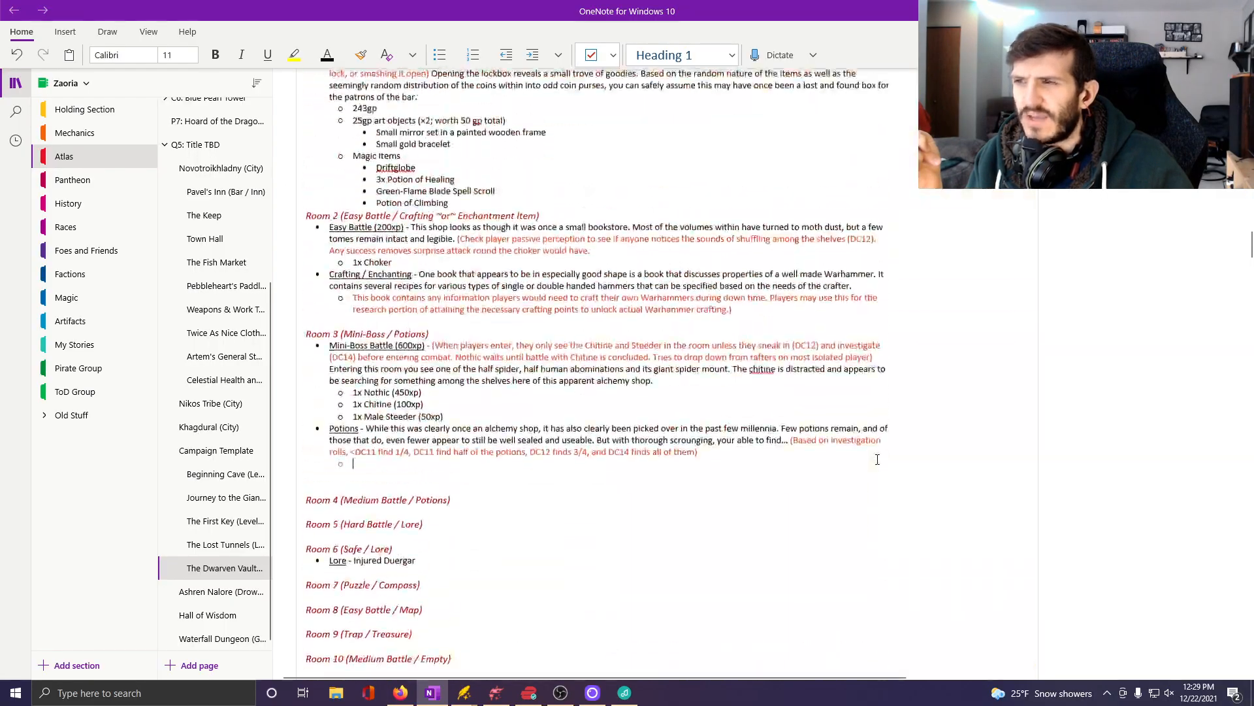
scroll(878, 459, "down", 15)
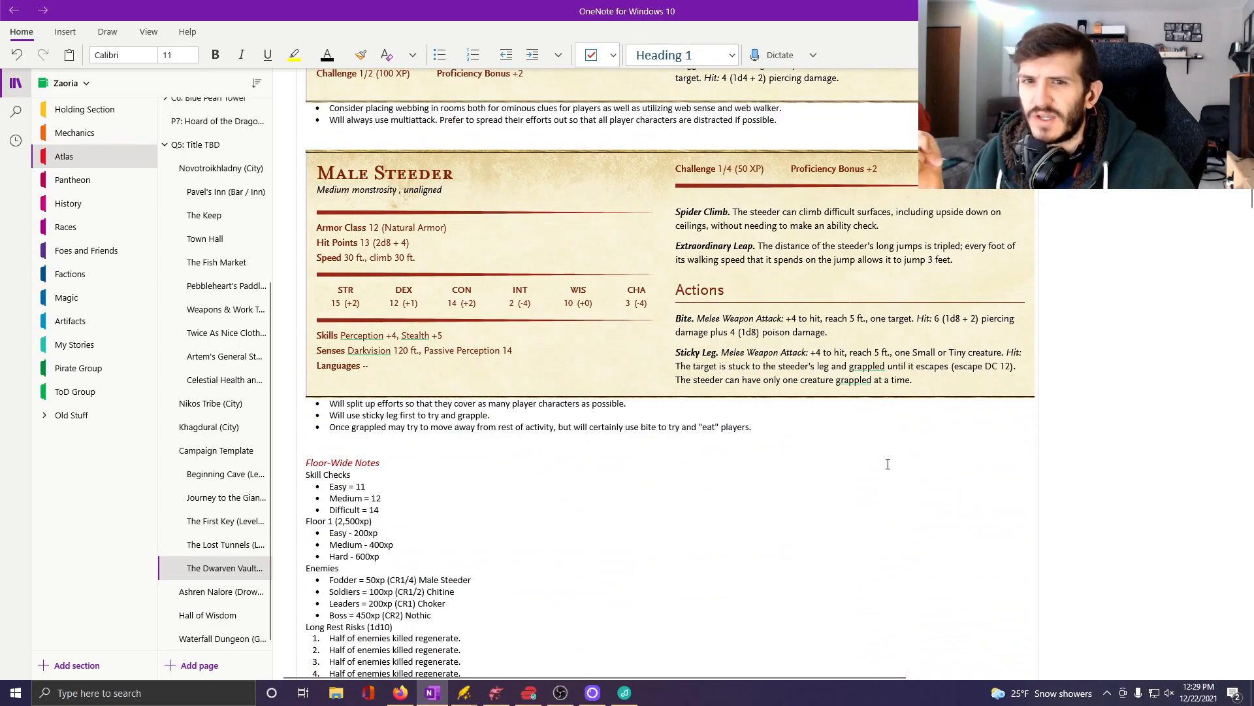
scroll(887, 464, "down", 12)
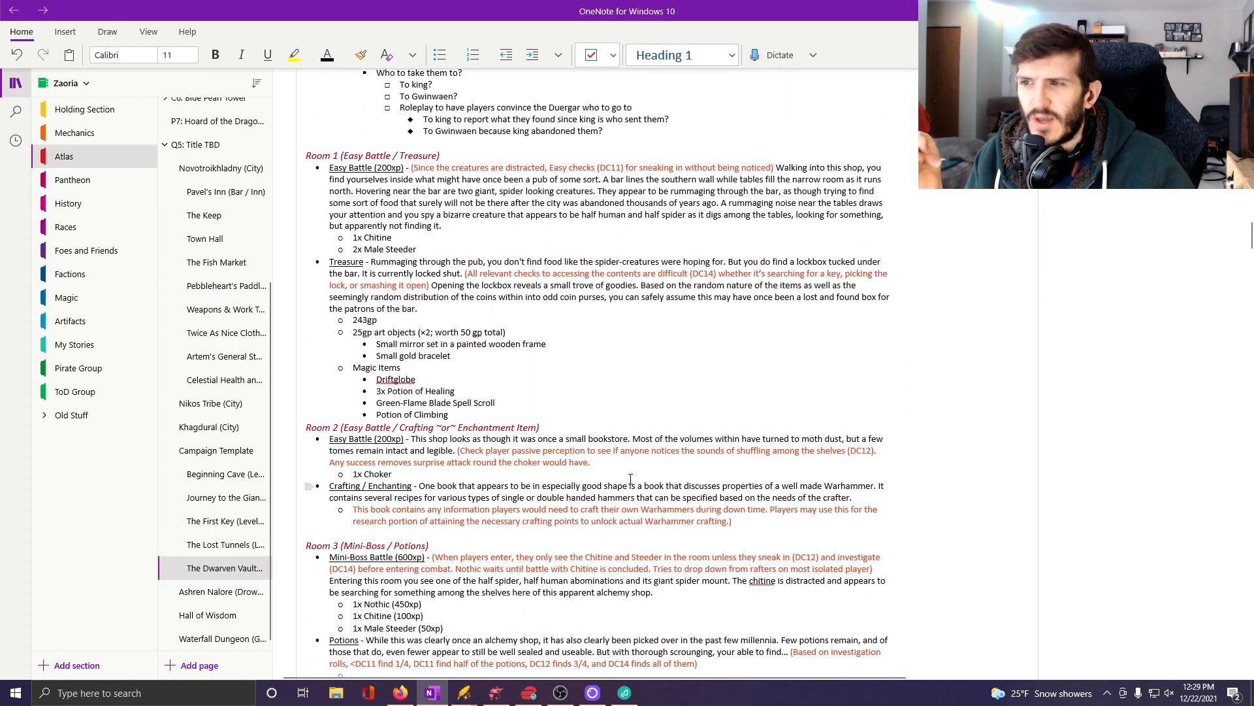
scroll(607, 457, "down", 4)
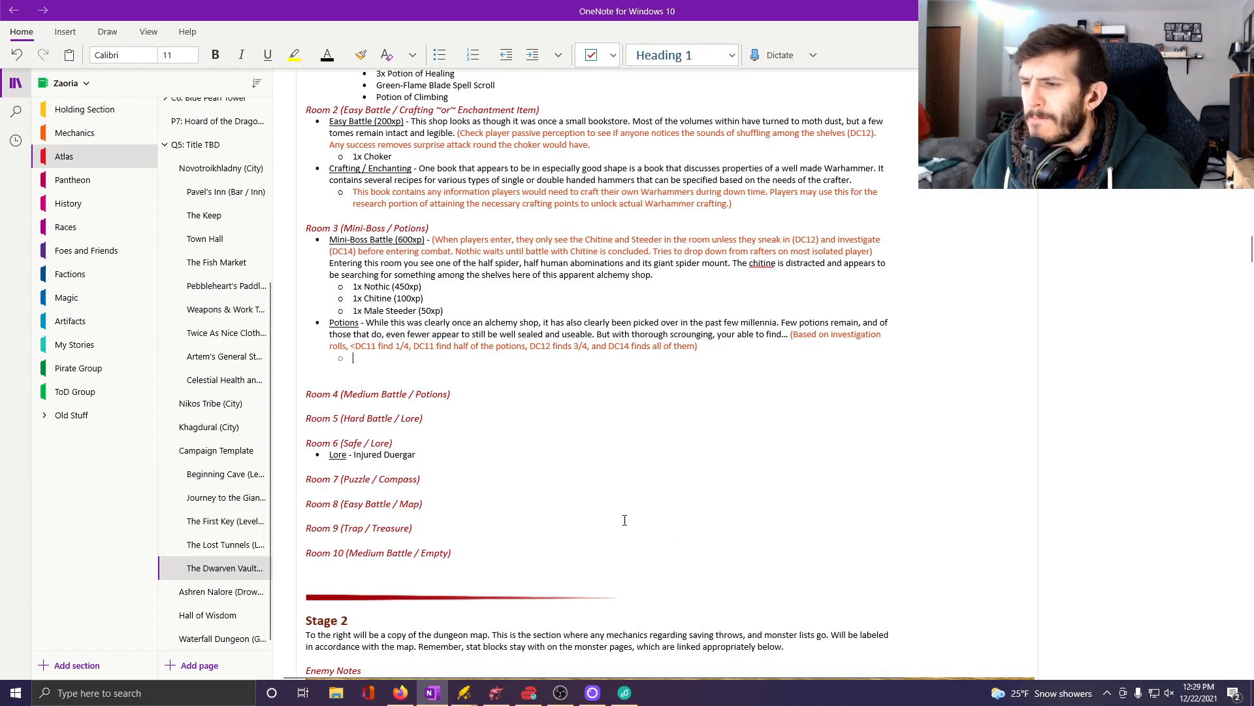
scroll(522, 575, "up", 3)
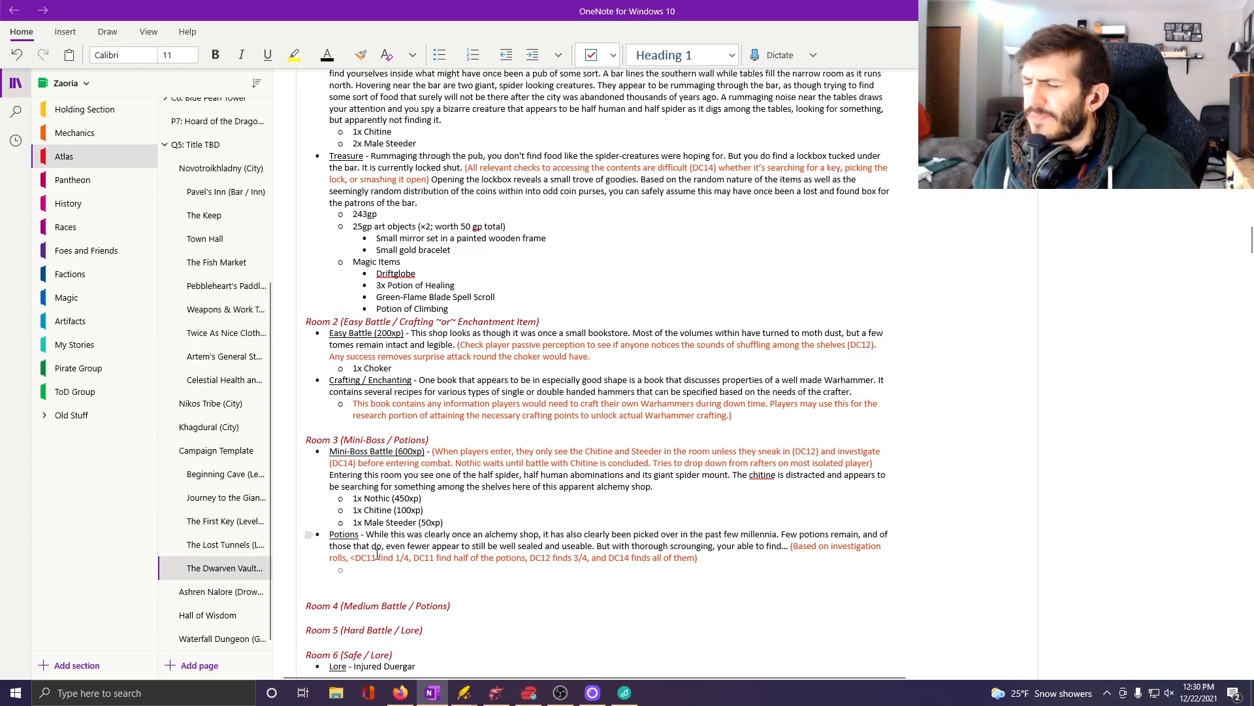
Switch to D&D Beyond in Firefox, open the Magic Items listing under the game rules, and filter it to potions.
left_click(400, 693)
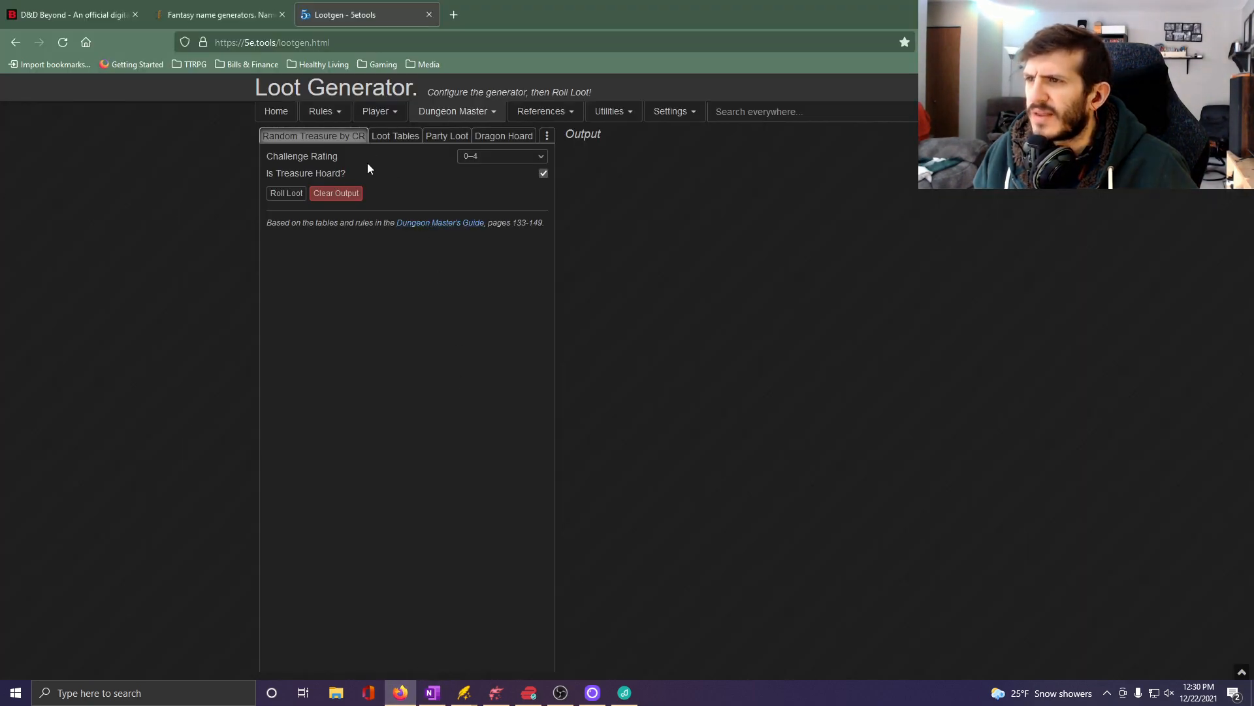
left_click(69, 14)
mouse_move(383, 133)
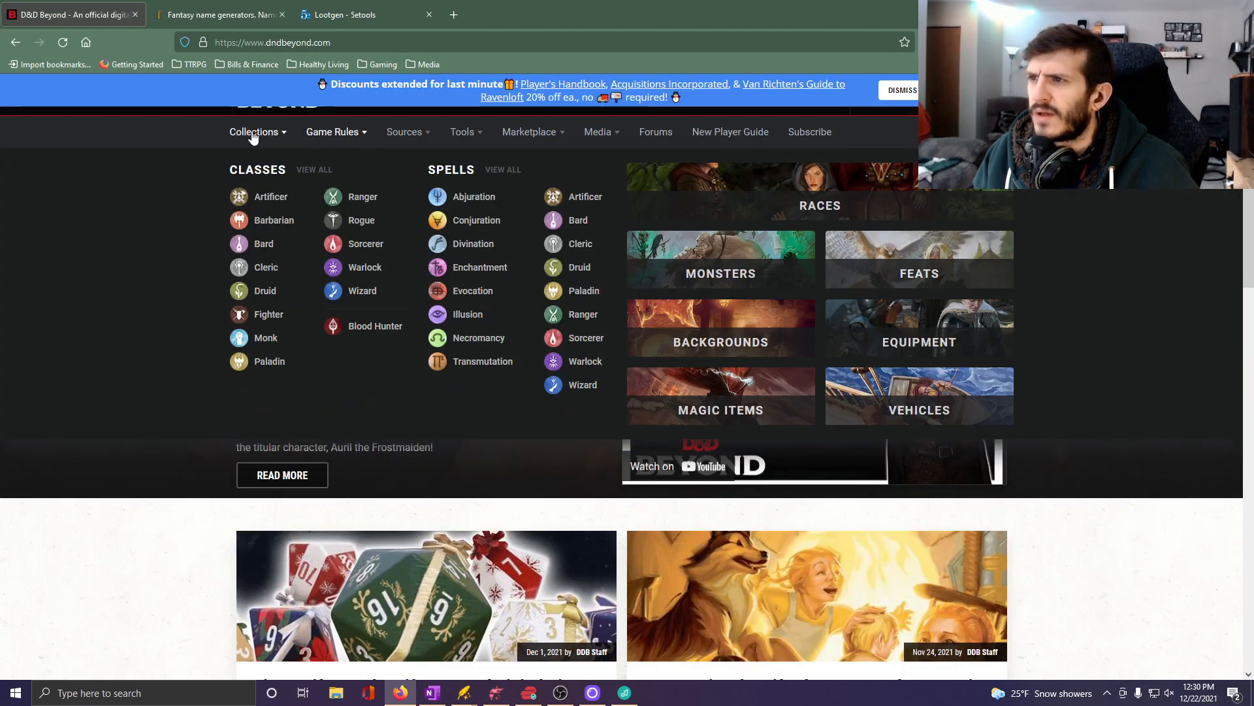
mouse_move(252, 135)
mouse_move(333, 134)
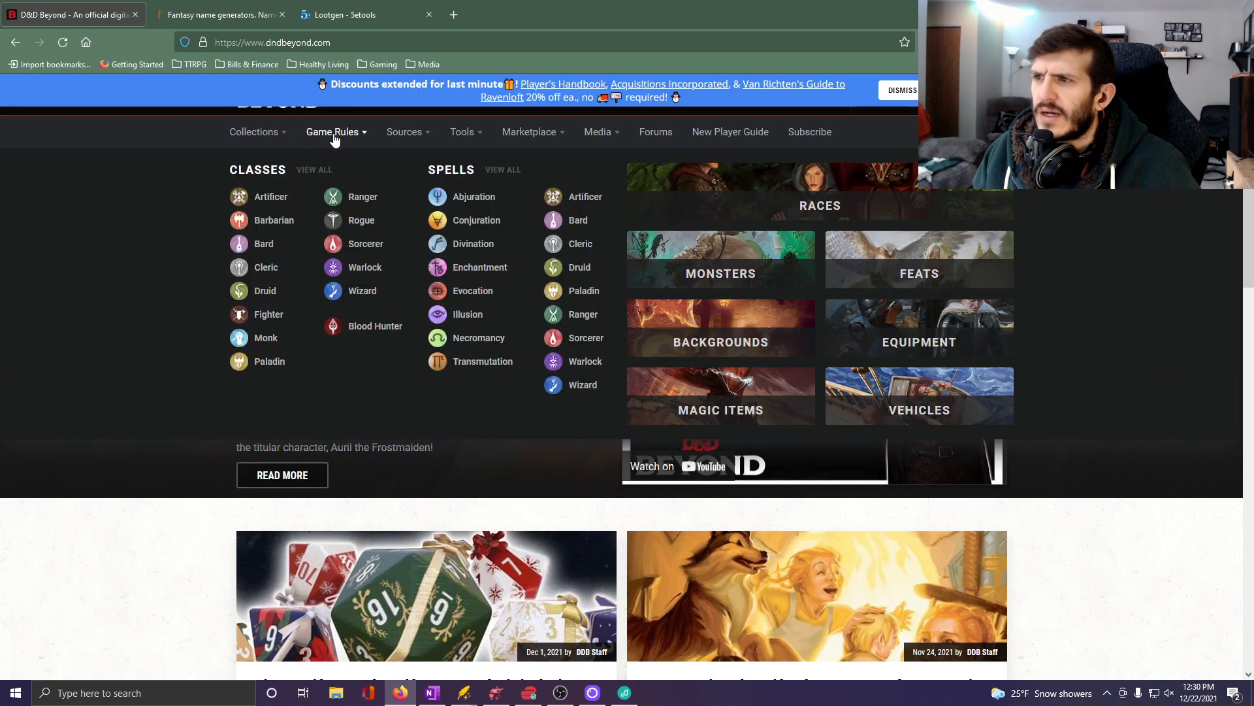
left_click(711, 399)
left_click(431, 283)
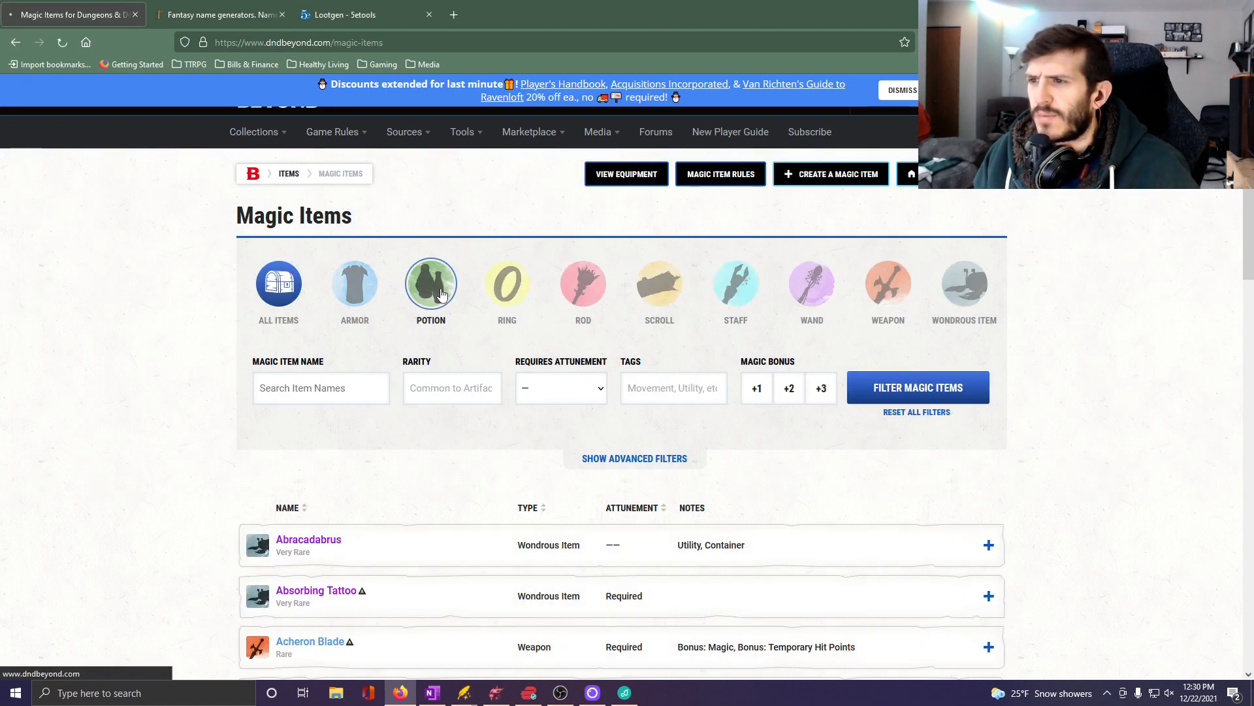
Browse the first page of potions for findable candidates and go on to page 2 of the results.
scroll(471, 486, "down", 7)
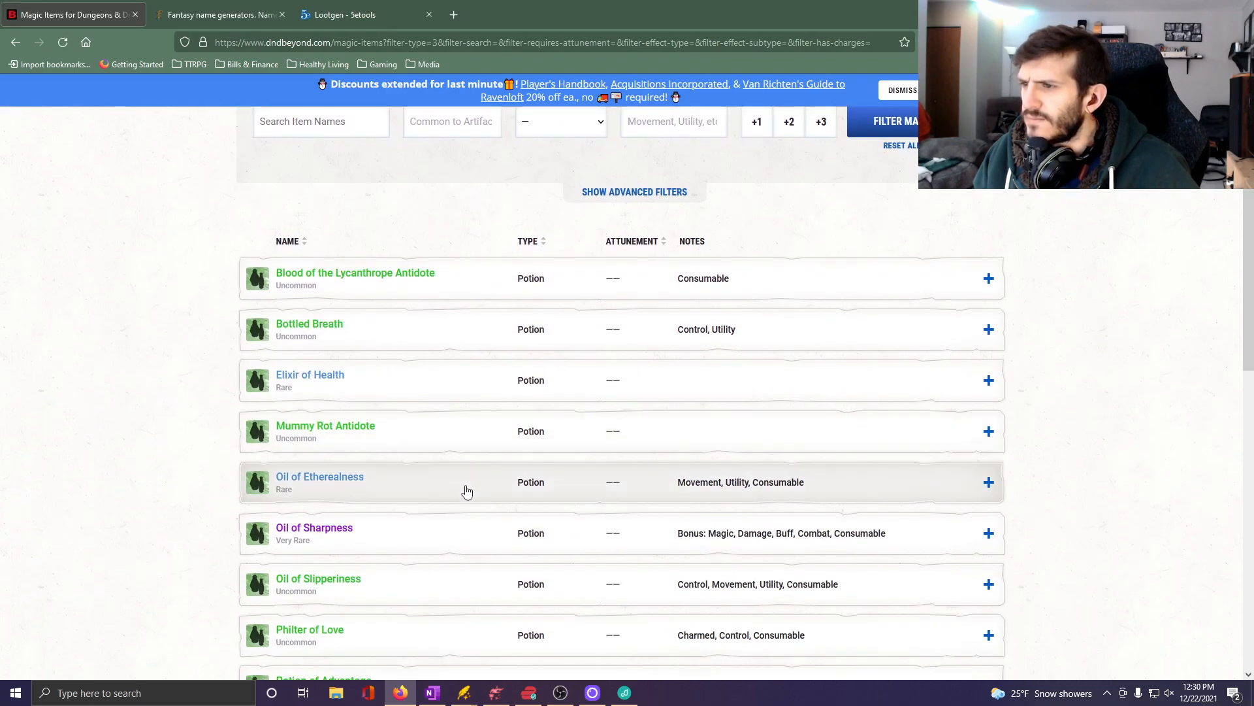
scroll(466, 491, "down", 2)
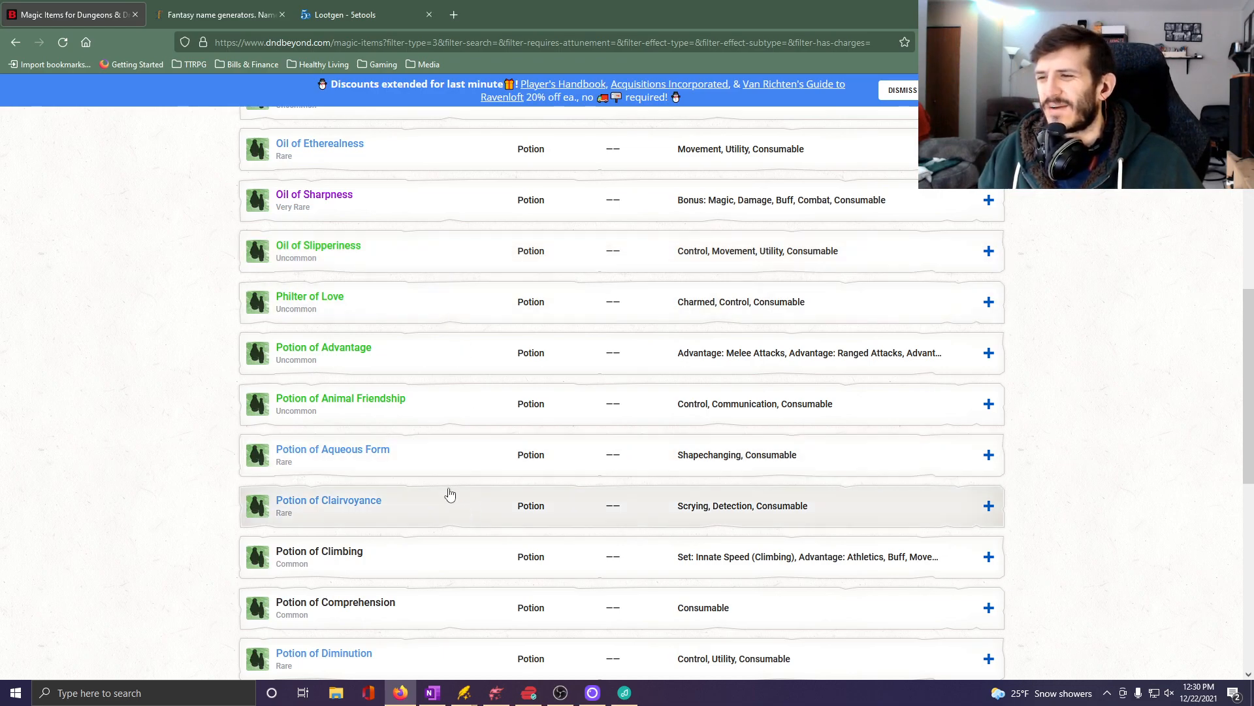
scroll(385, 431, "down", 1)
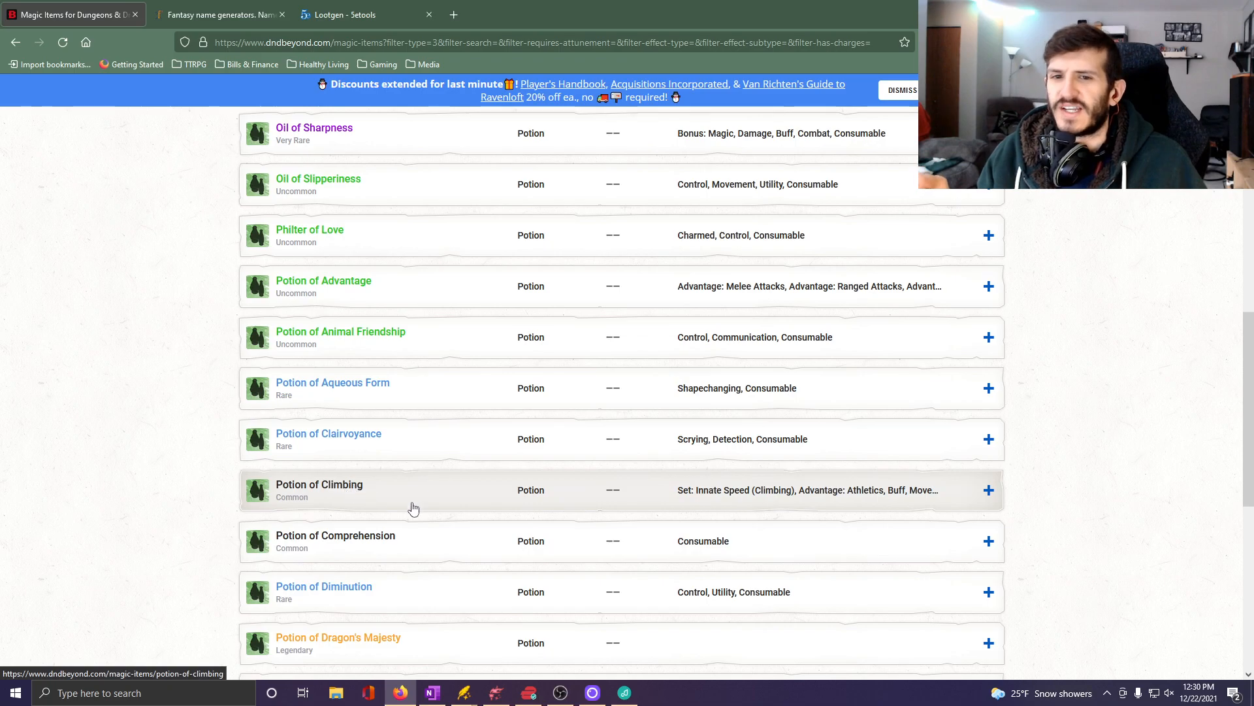
scroll(469, 455, "down", 2)
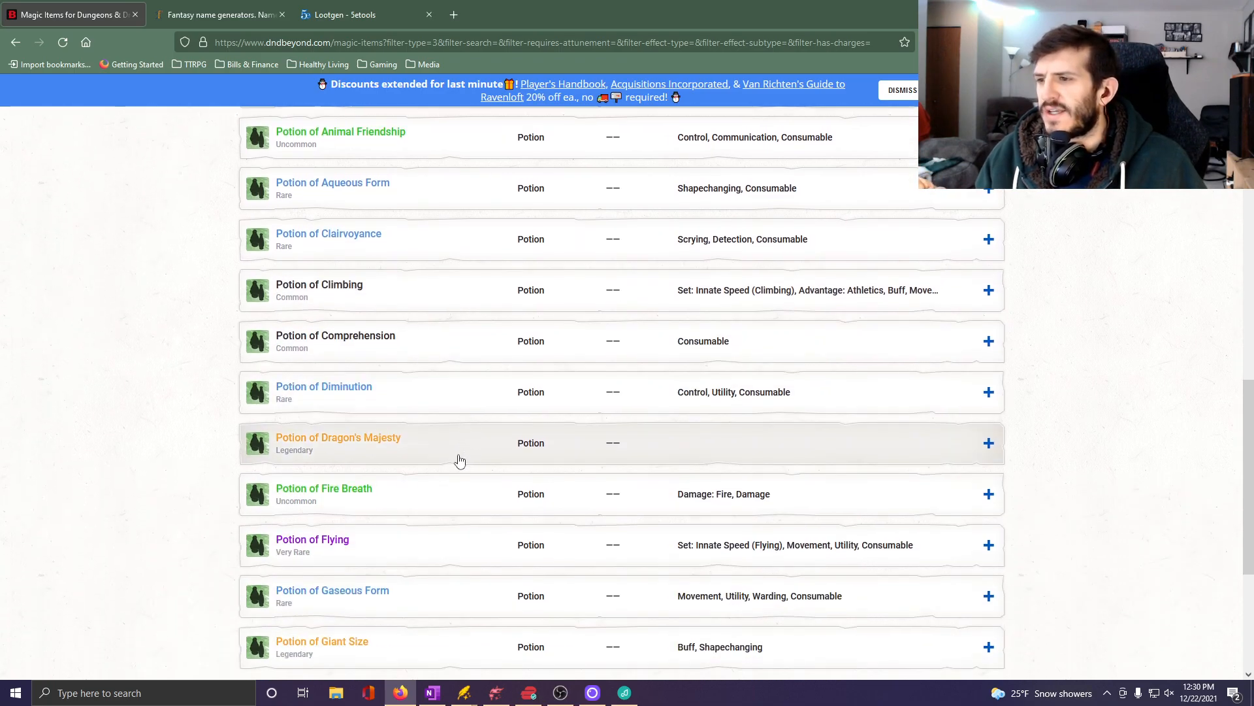
scroll(461, 457, "down", 5)
left_click(621, 498)
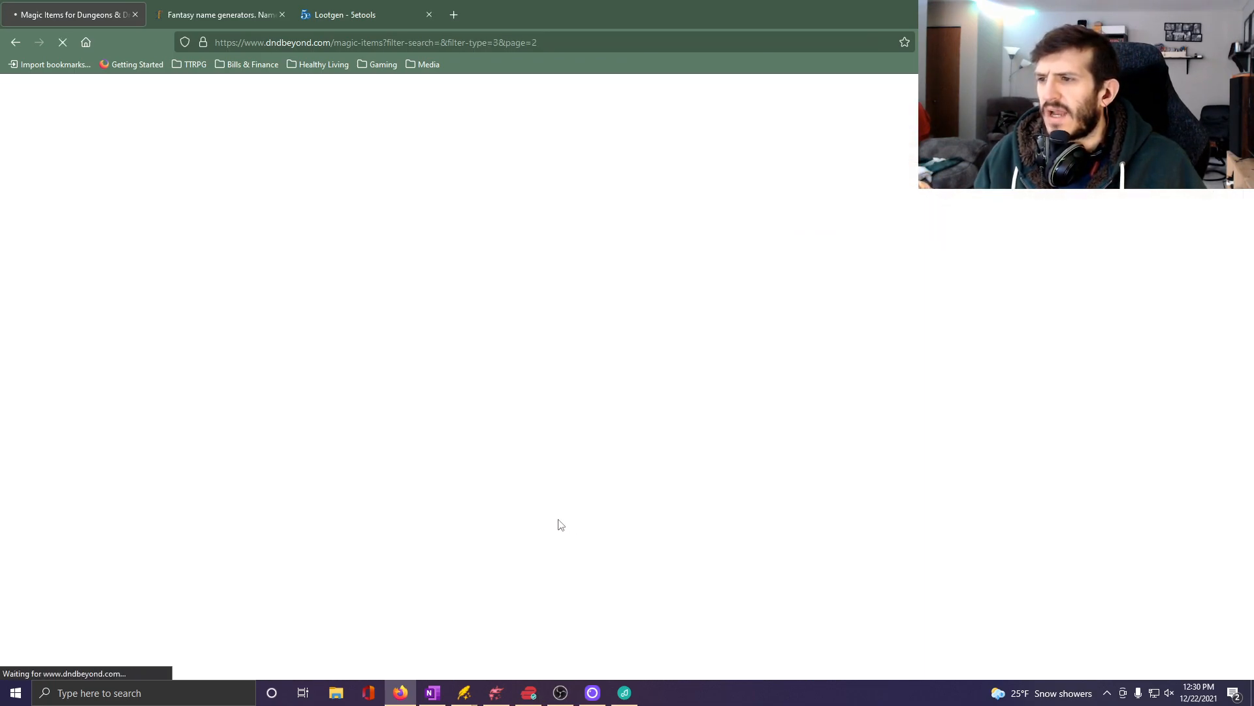
Expand the Potion of Healing entry and examine its table of healing variants, rarities and hit points regained.
scroll(480, 504, "down", 1)
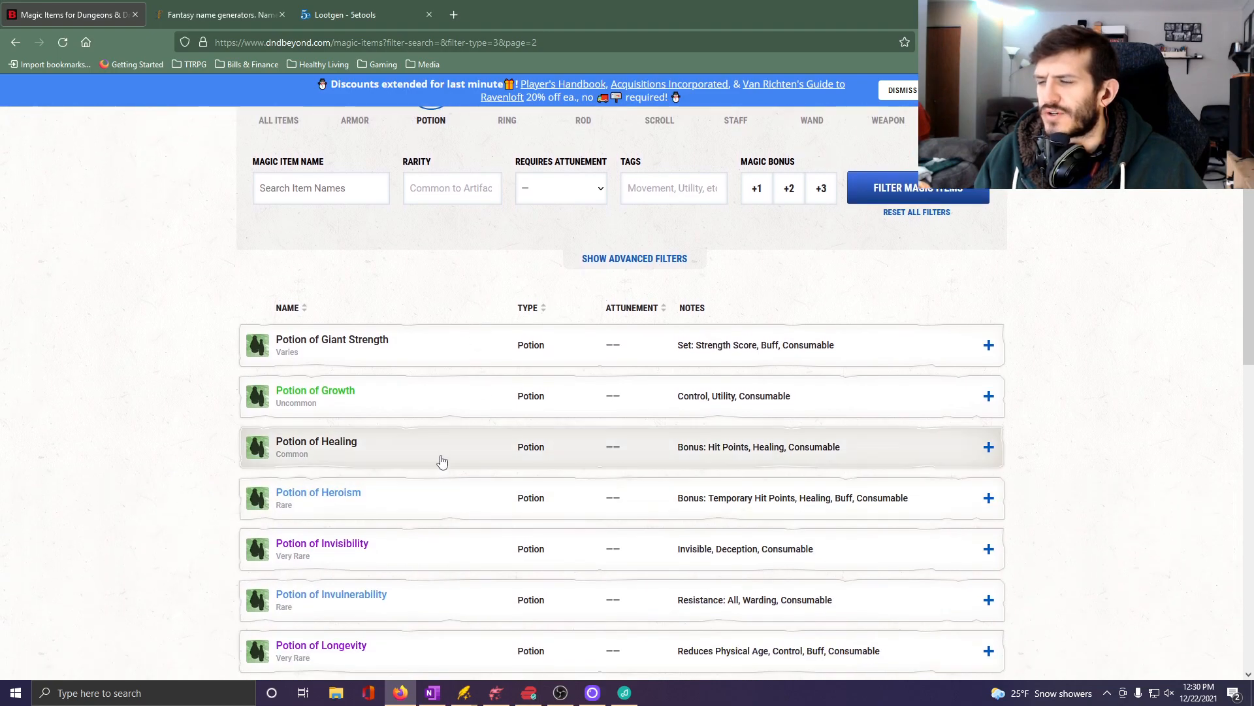
left_click(441, 461)
scroll(529, 524, "down", 3)
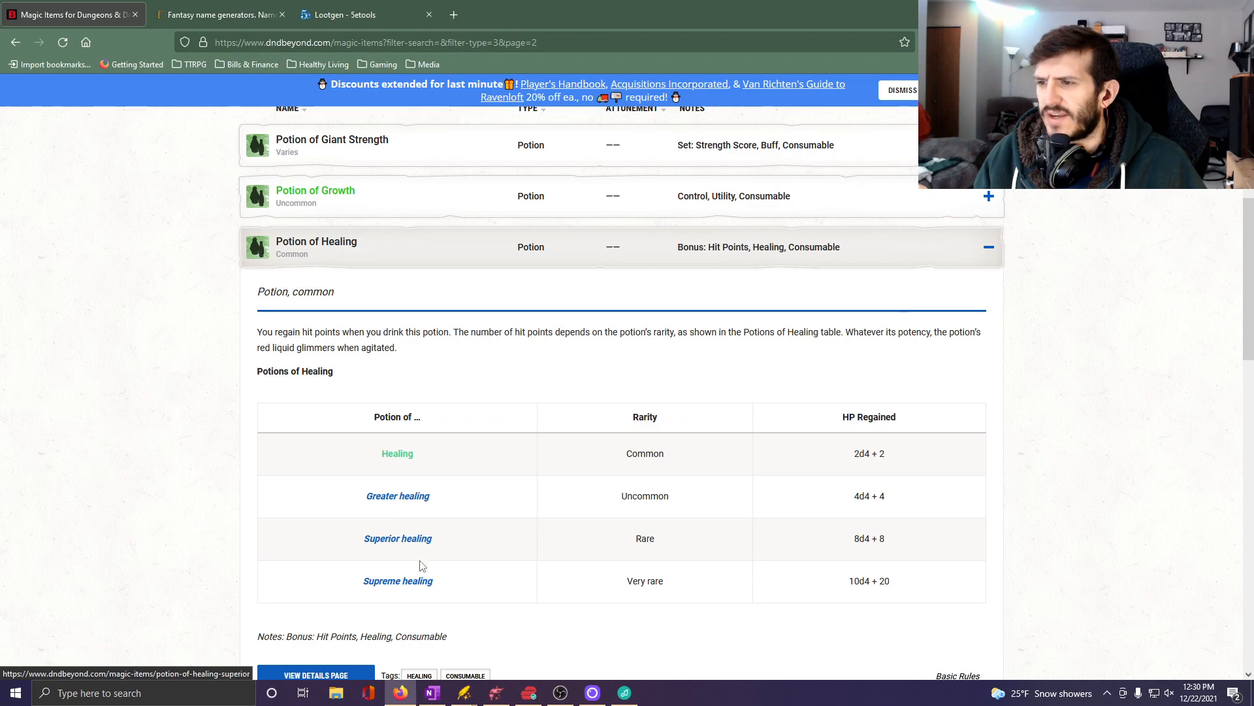
Switch to OneNote and enter "3x Potion of Healing" as the first item under Room 3's Potions entry.
mouse_move(396, 459)
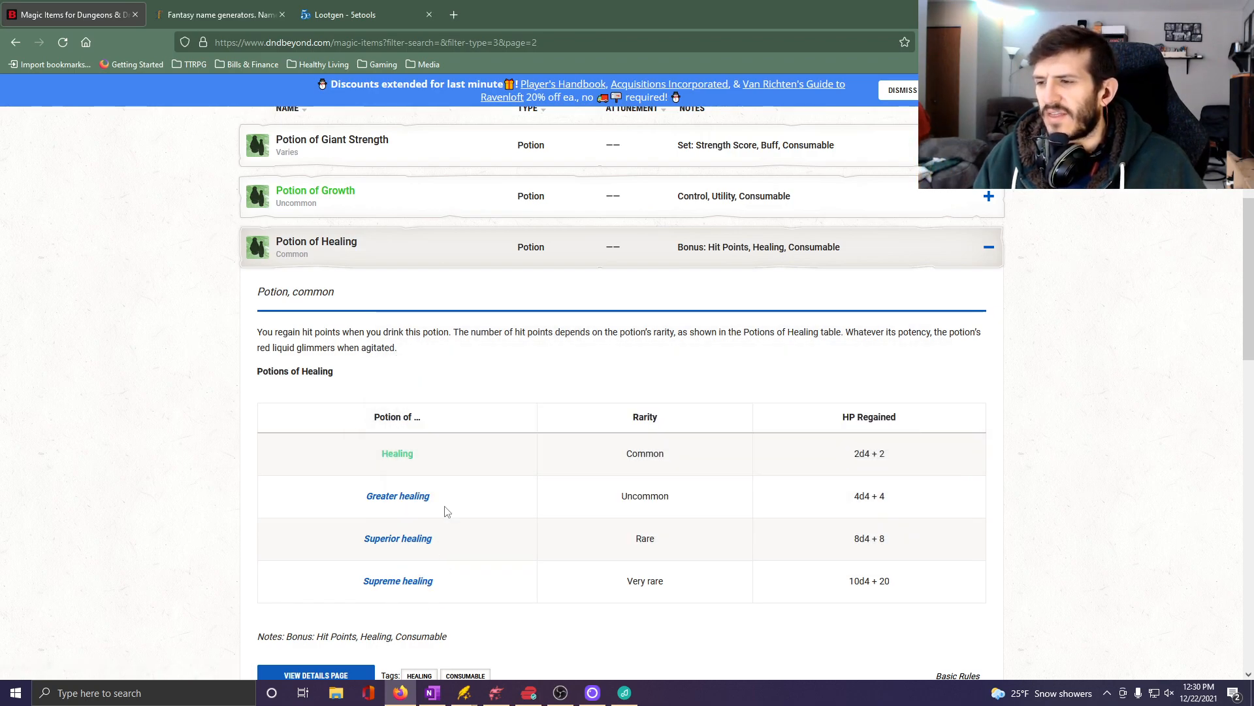
mouse_move(376, 508)
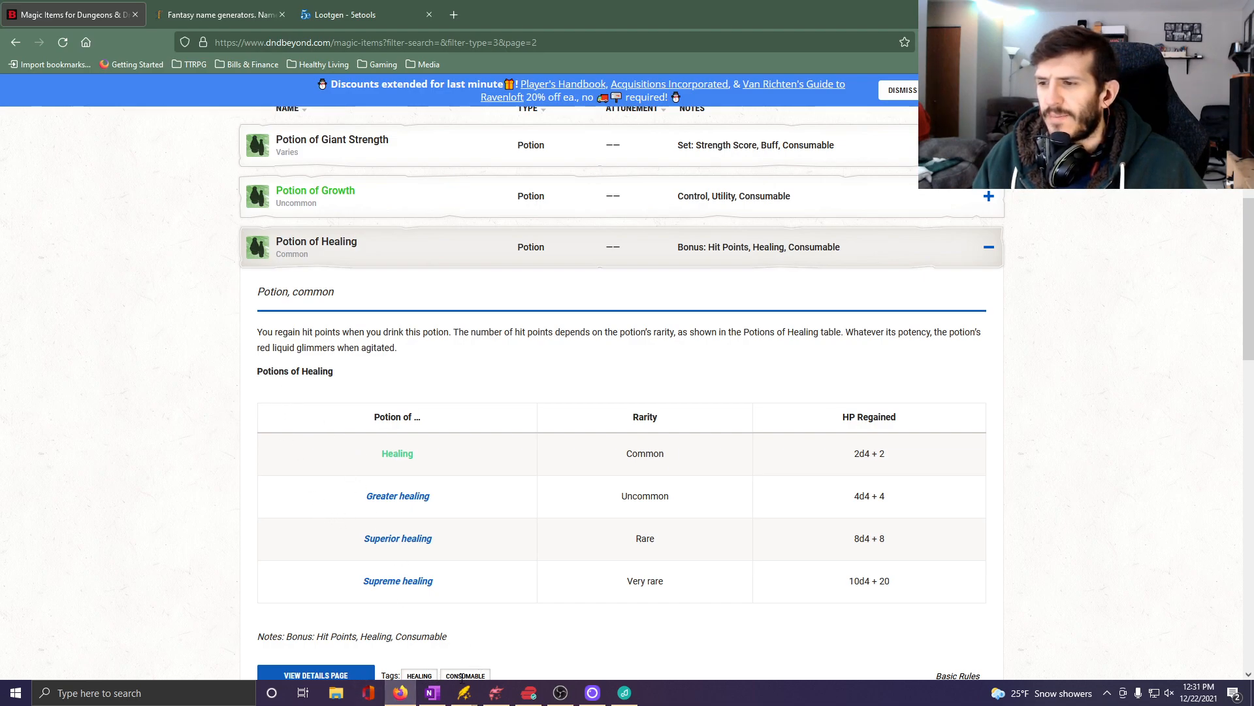
left_click(432, 694)
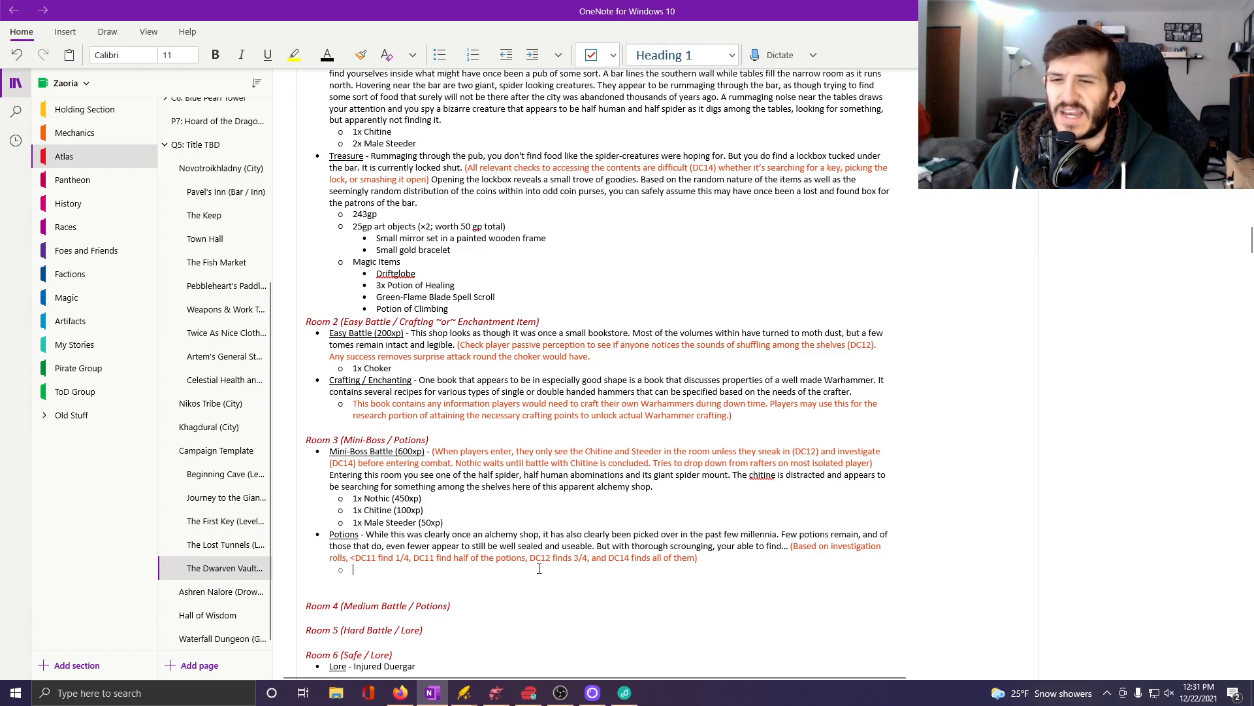
type("3")
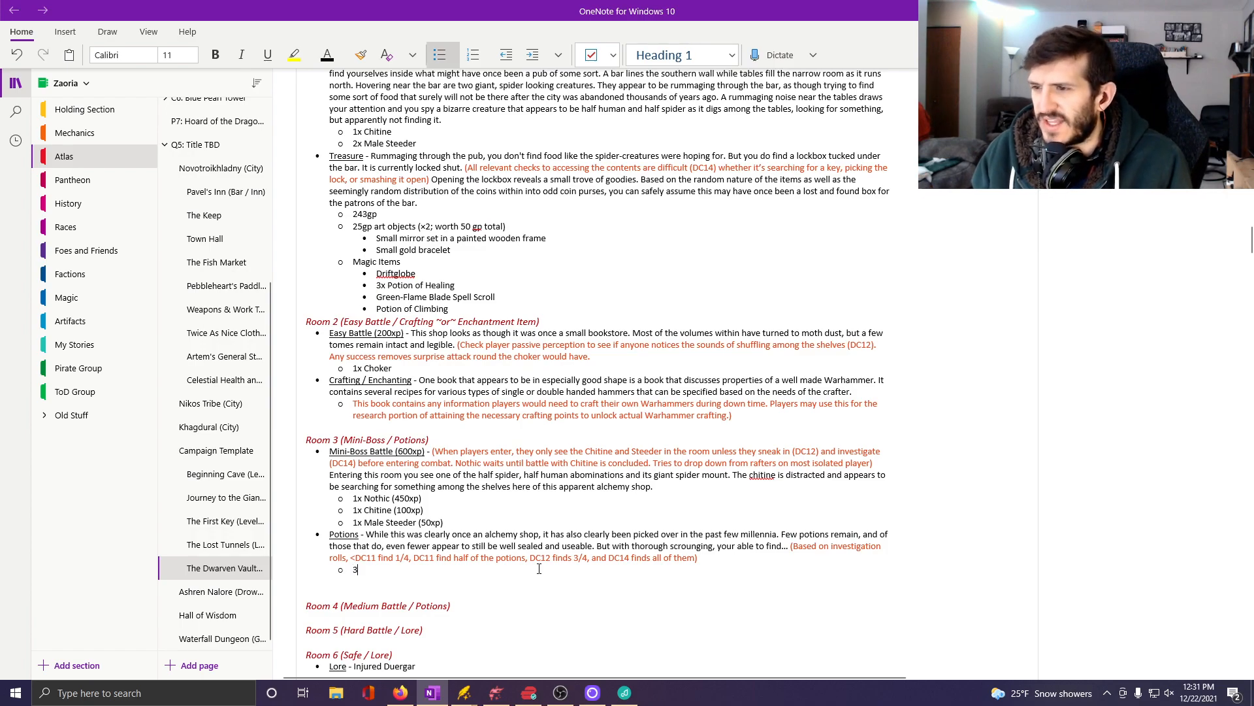
type("x P")
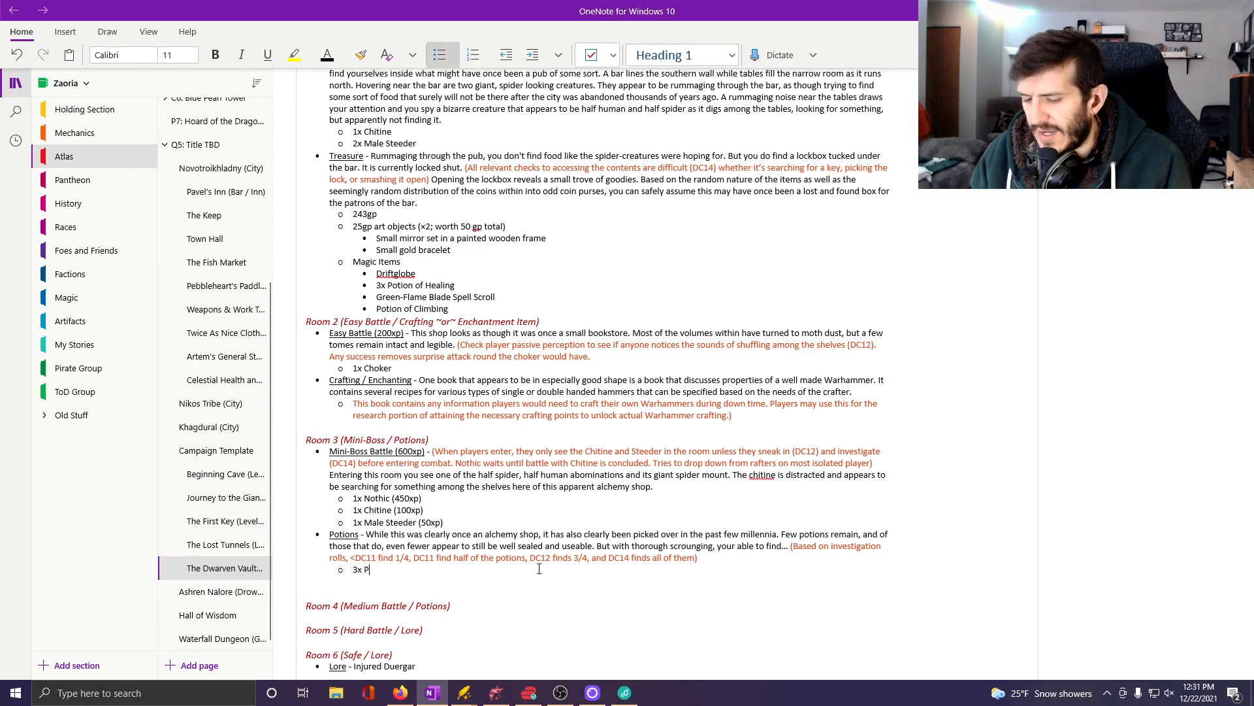
type("otion of Heali")
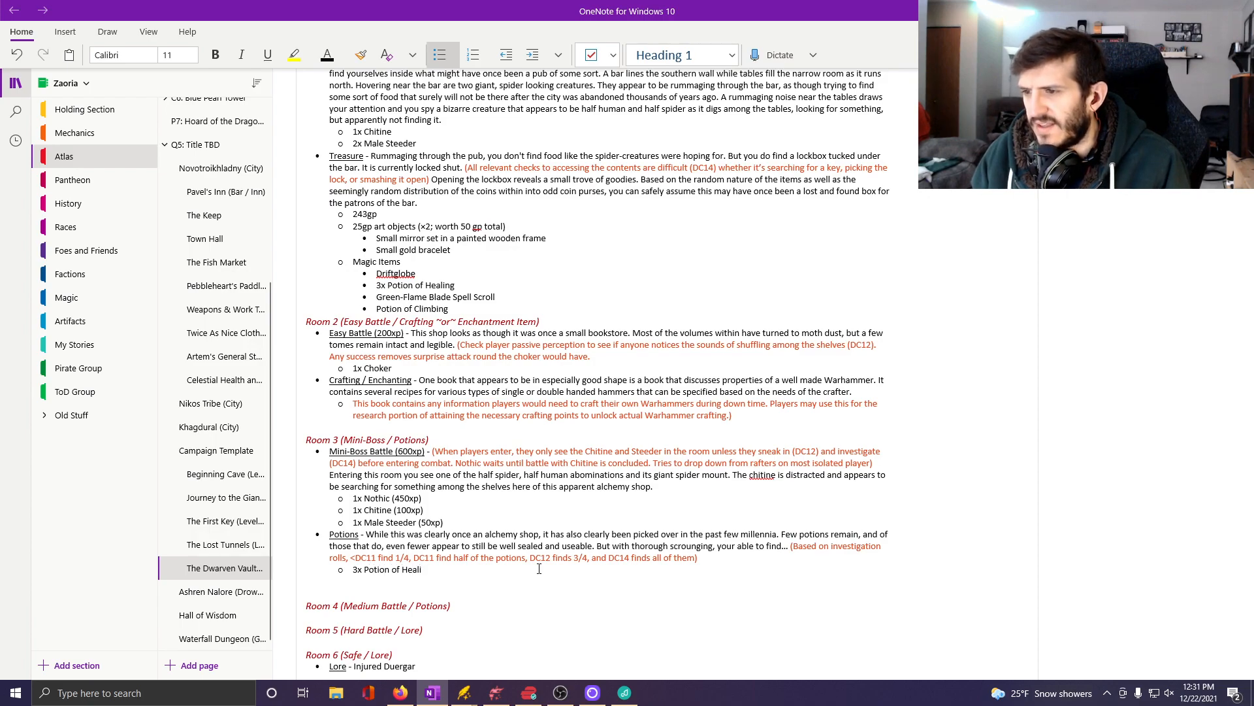
type("ng")
key("Return")
Add "2x Potion of Firm Mind" as the second item in Room 3's Potions list.
type("2x")
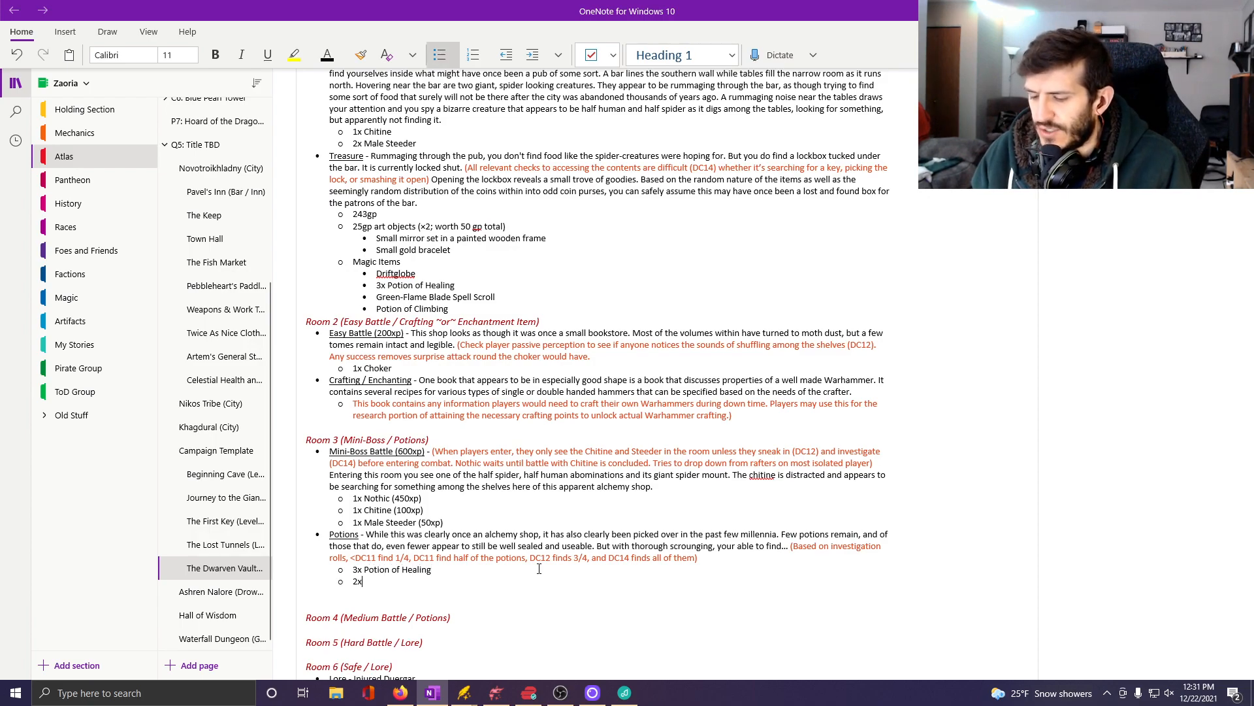
type(" Potion")
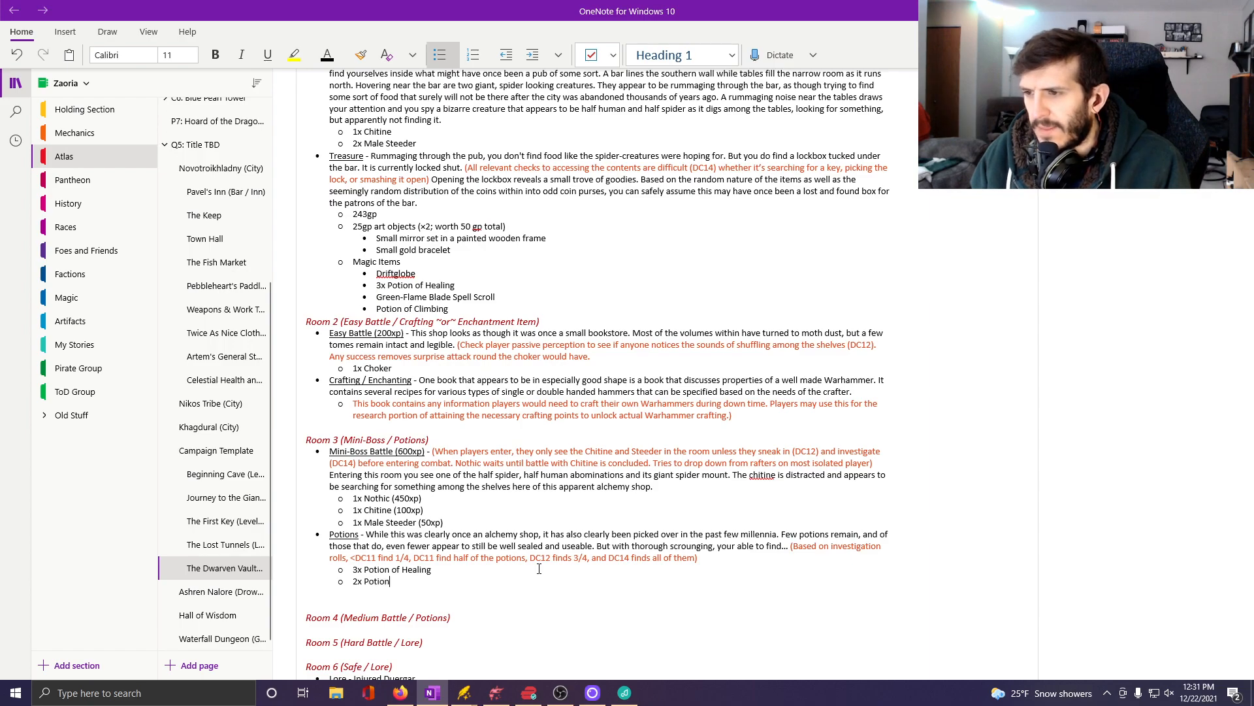
type(" of Firm")
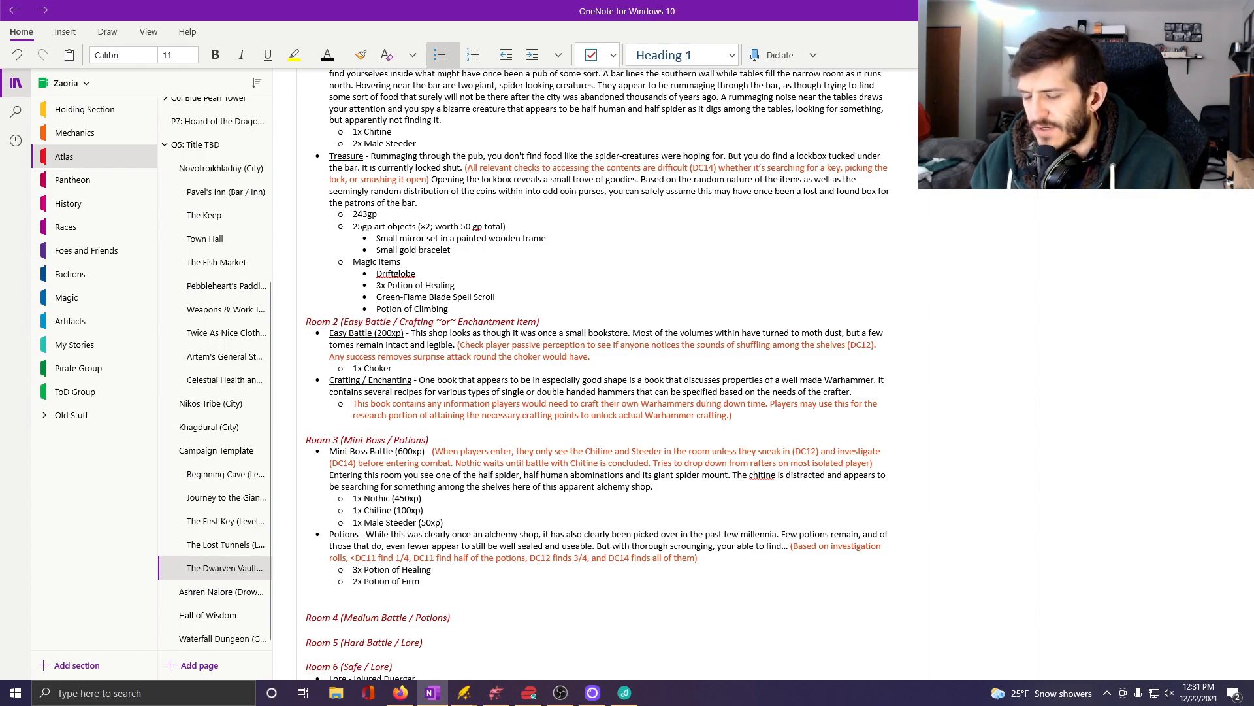
type(" Mind")
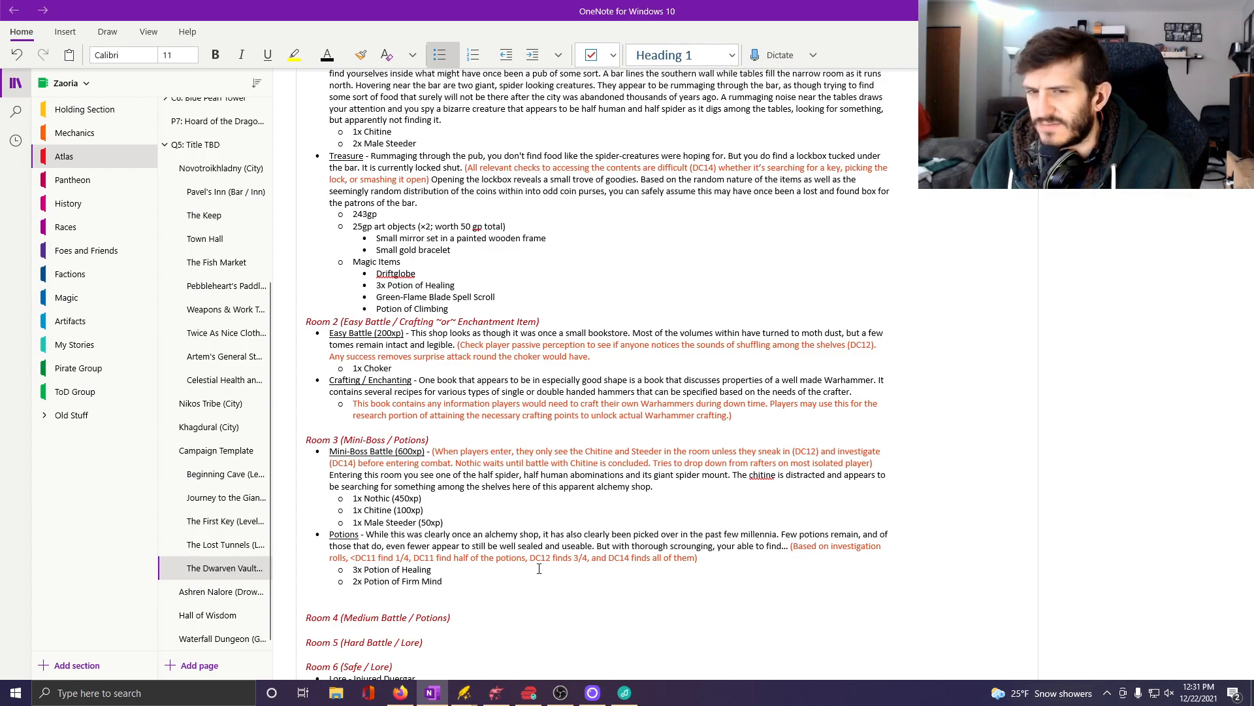
Under Potion of Firm Mind, add the sub-bullet "Drinking this potion gives the user an especially keen awareness of their own thoughts and feelings for 1 hour.".
key("Return")
key("Tab")
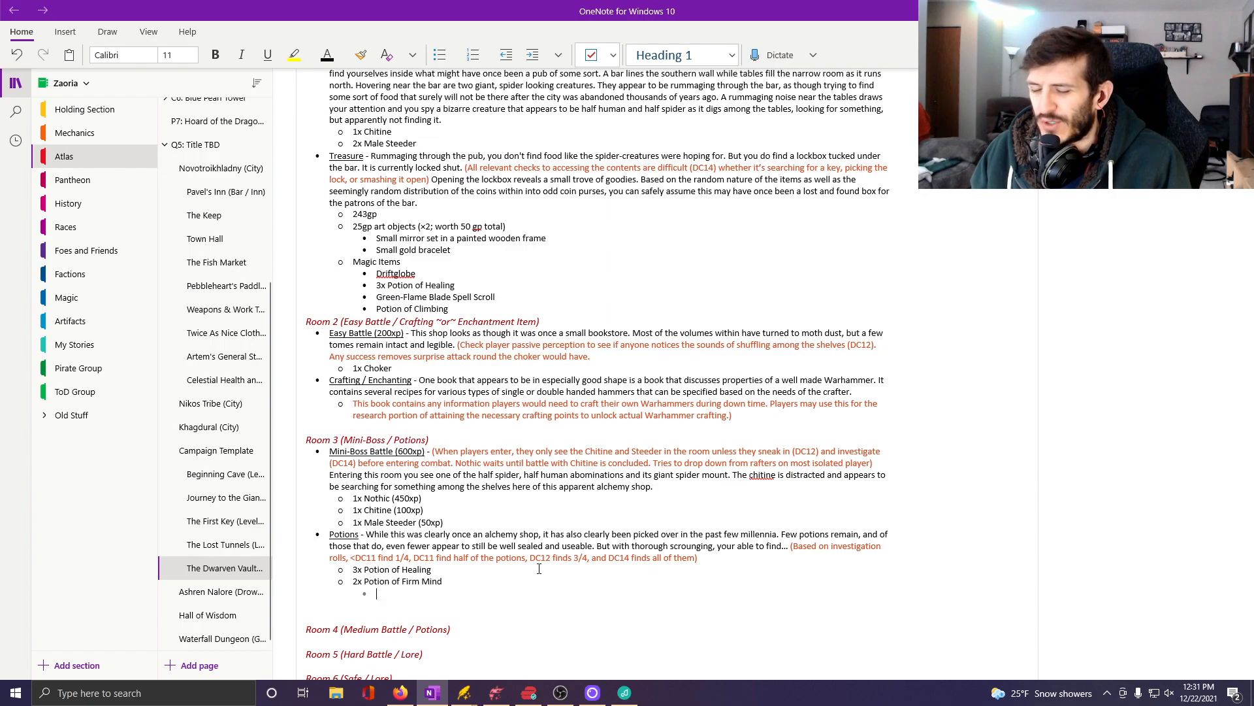
type("Drink")
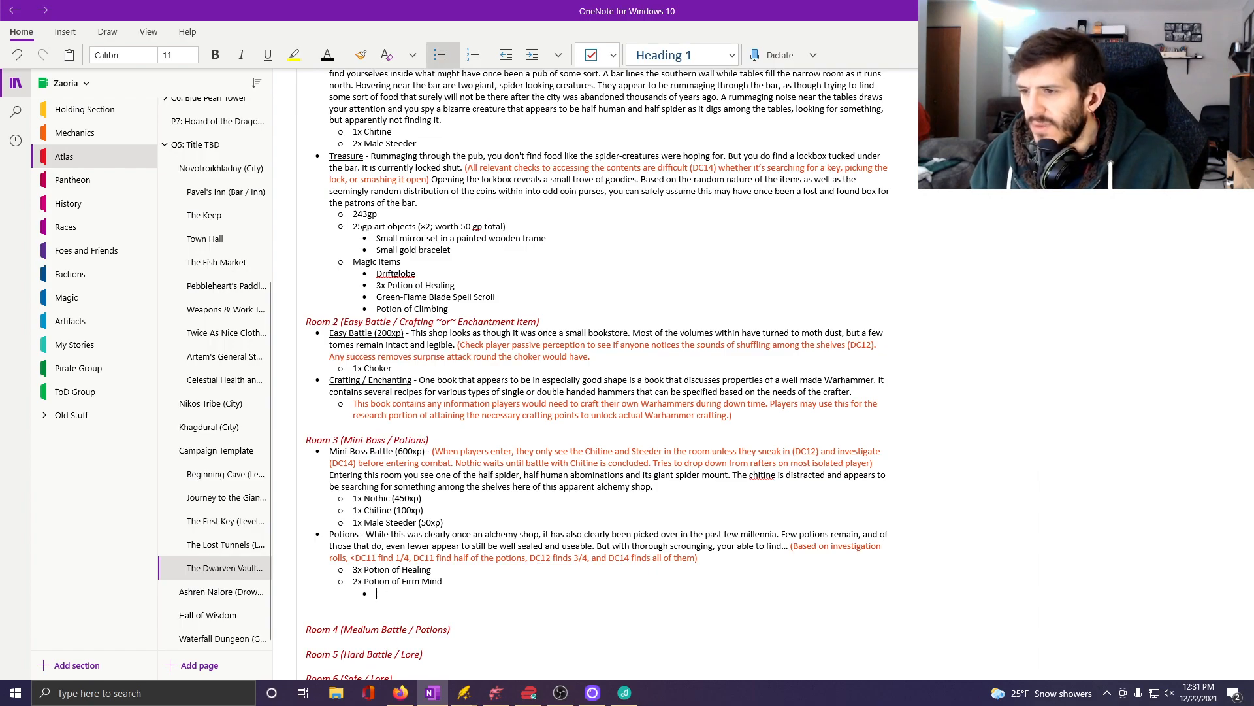
type("ing this p")
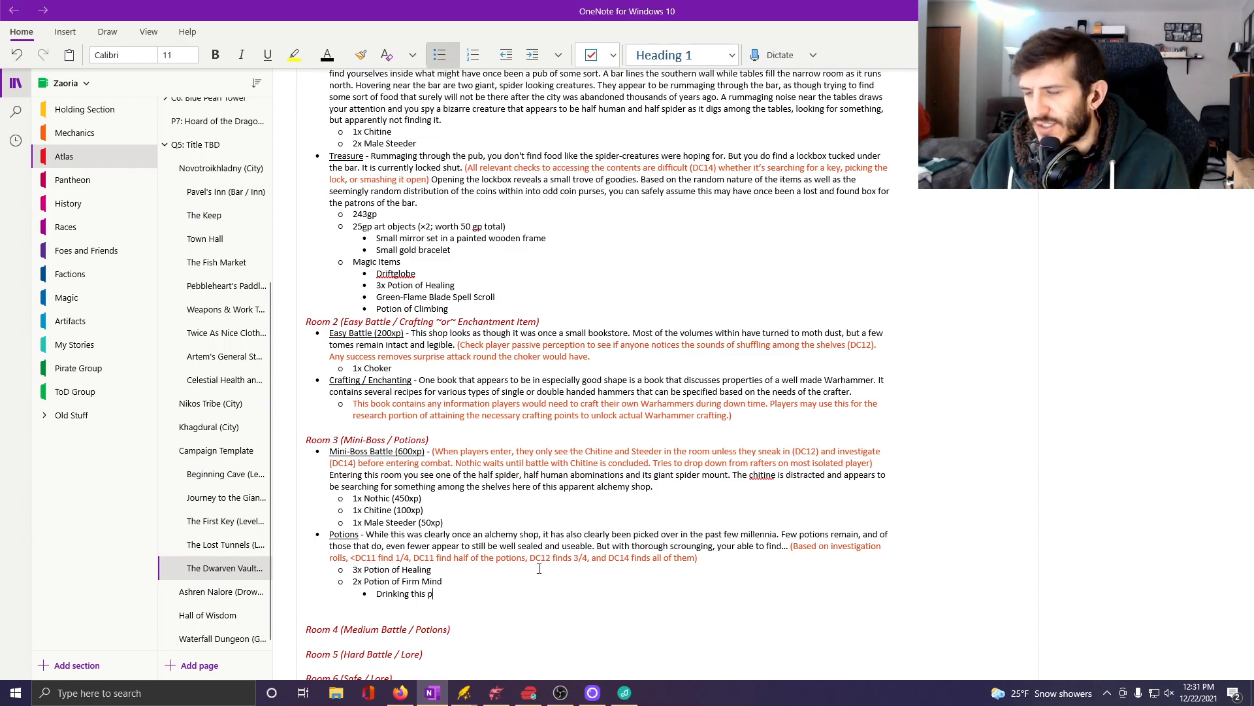
type("otion give")
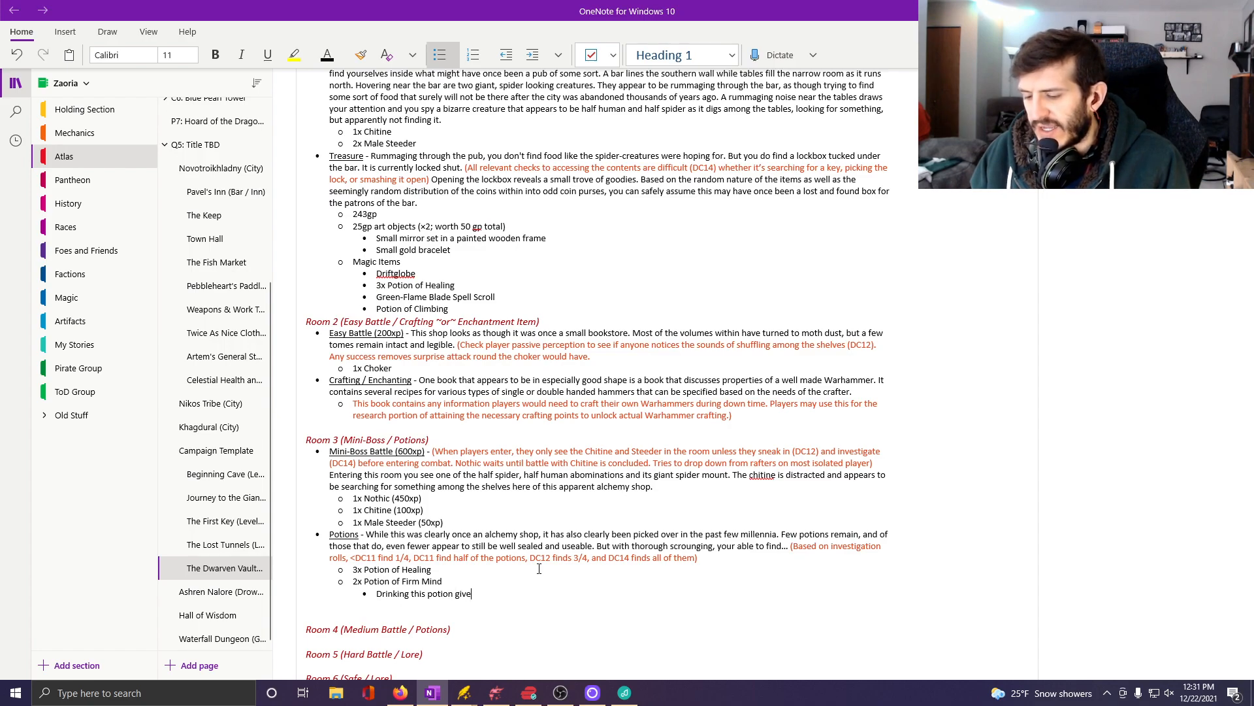
type("s the user a")
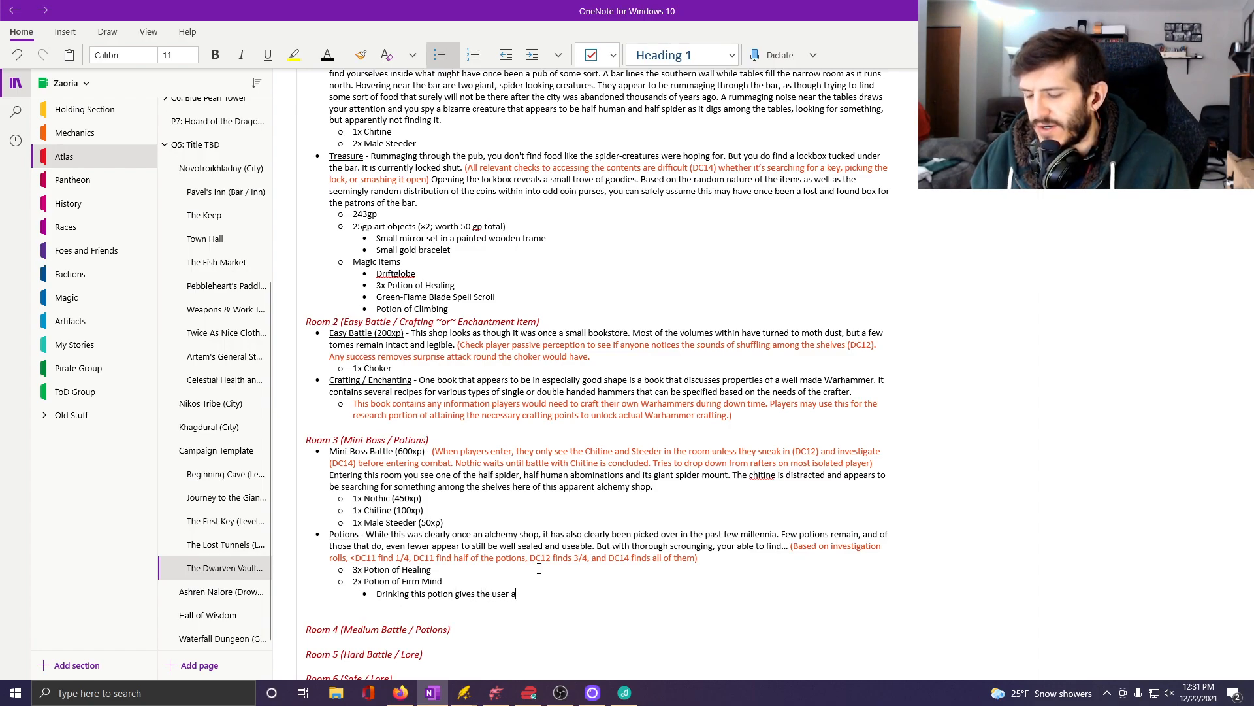
type("n especially")
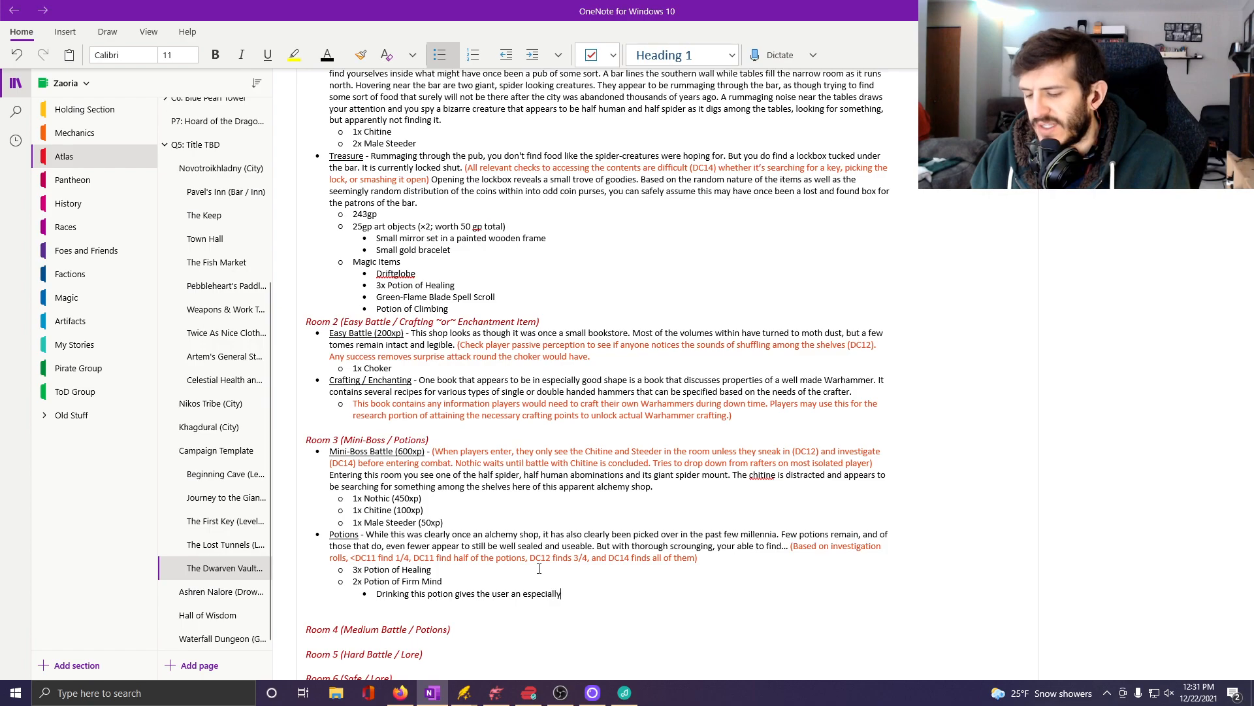
type(" keen awa")
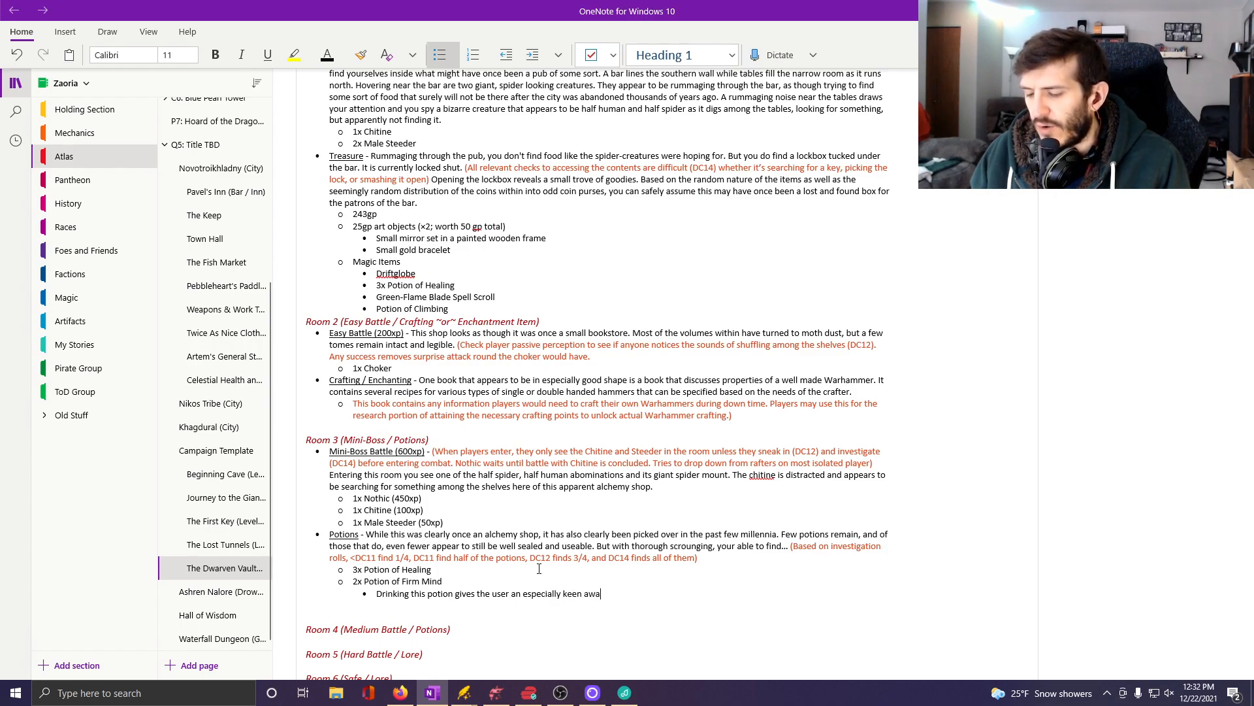
type("reness of the")
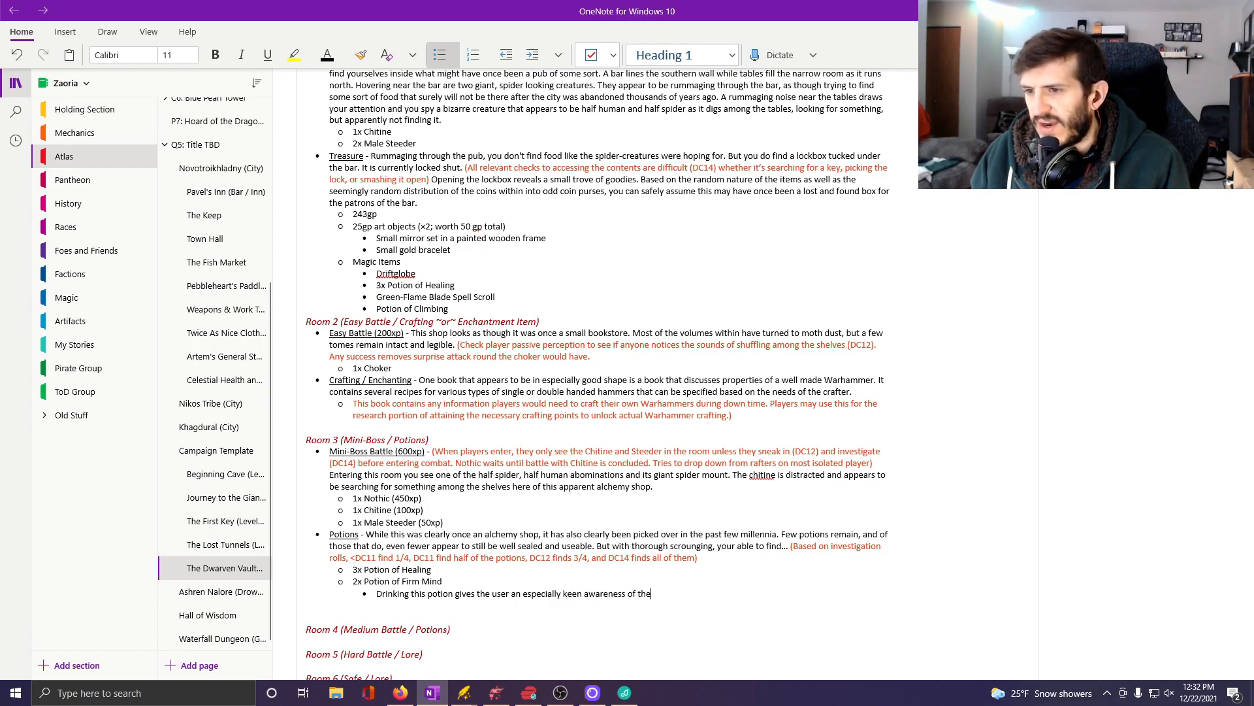
type("ir own thought")
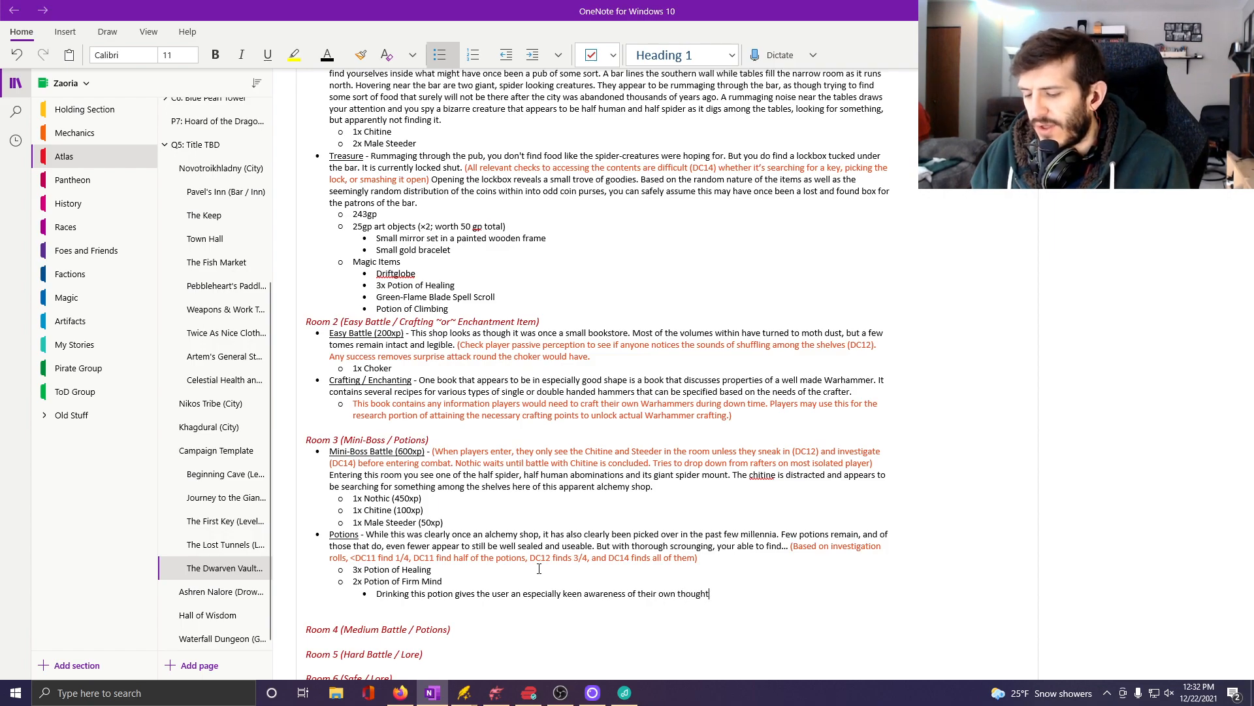
type("s and feelings for ")
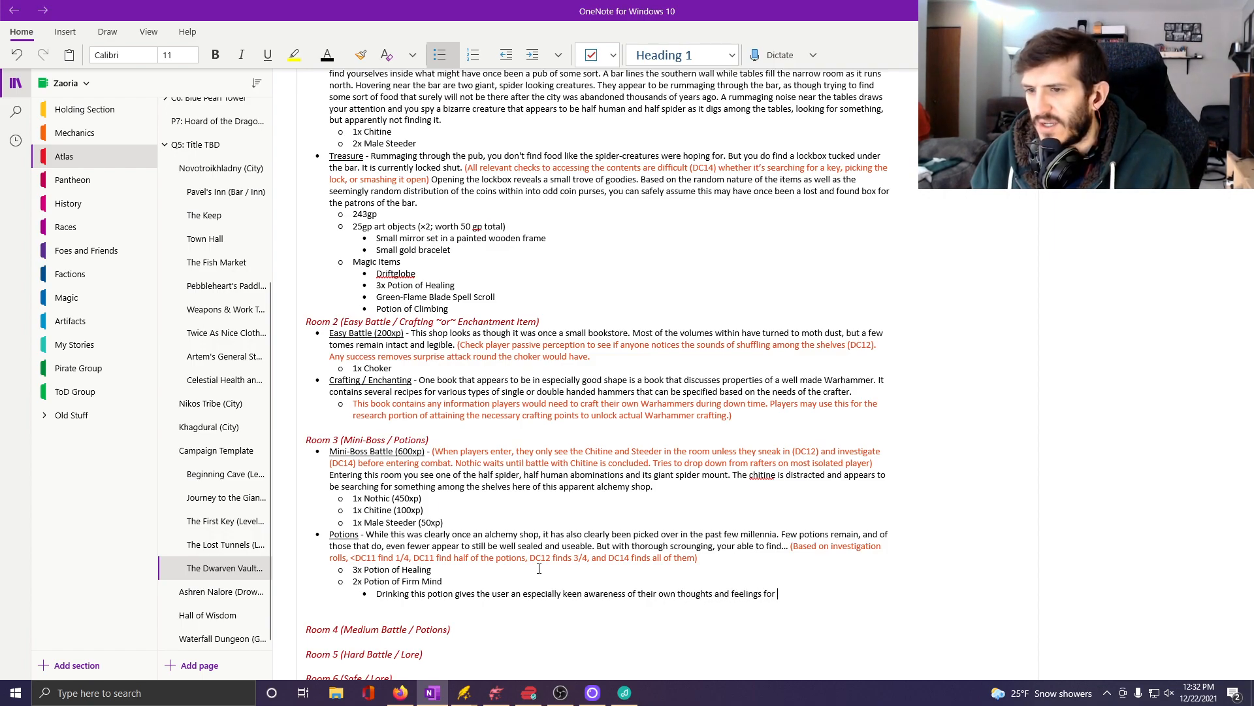
type("1 hours.")
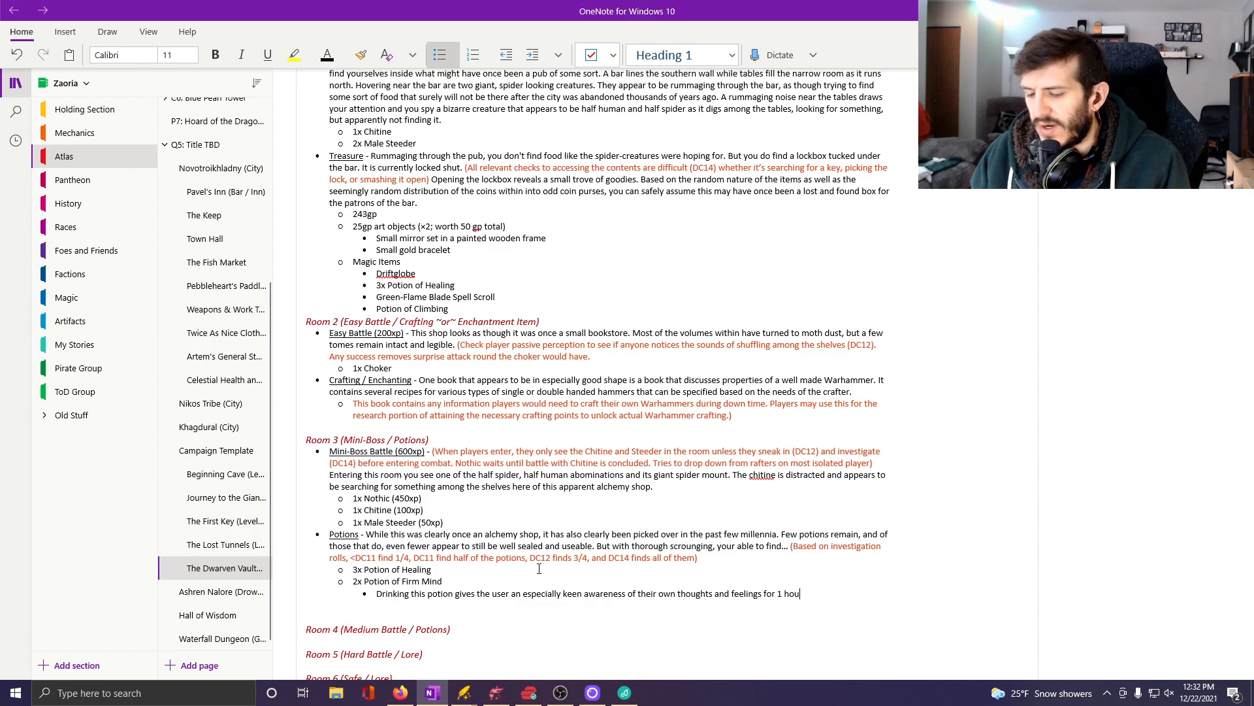
key("BackSpace")
key("BackSpace")
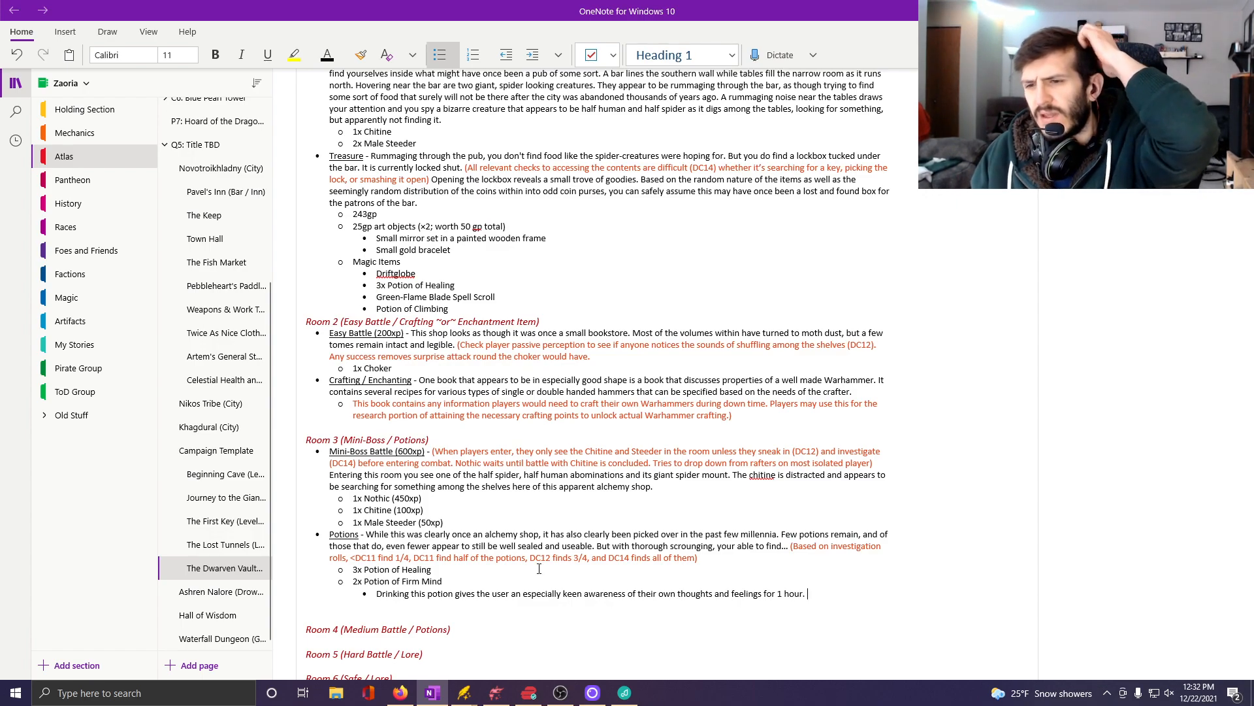
Continue the Firm Mind description with "While potion is in effect, player gains +2 to any save on mind based".
type("While po")
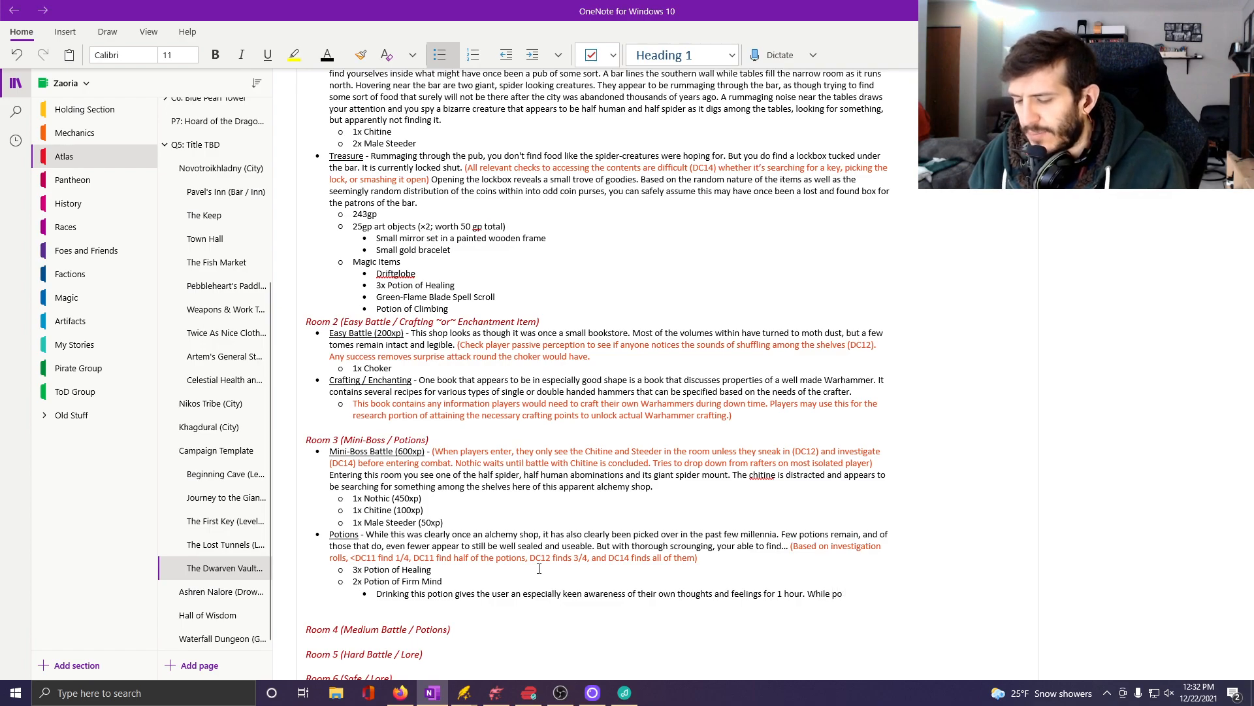
type("tion is in effe")
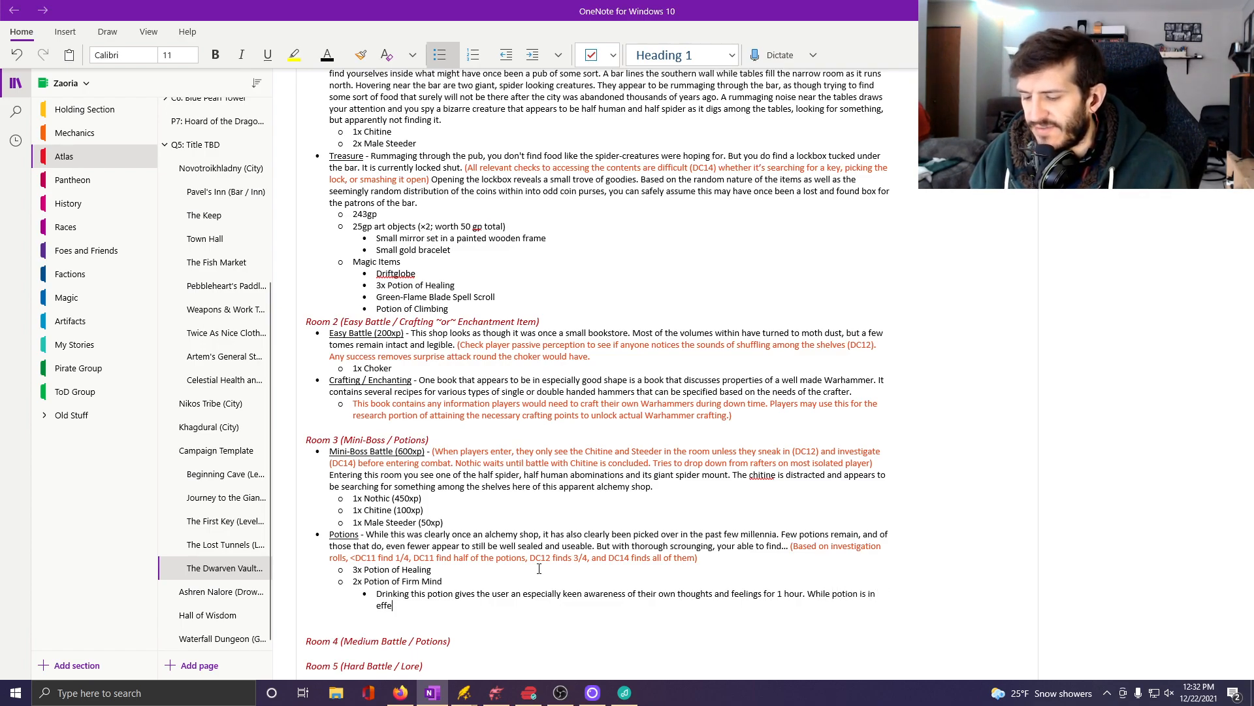
type("ct, player gains ")
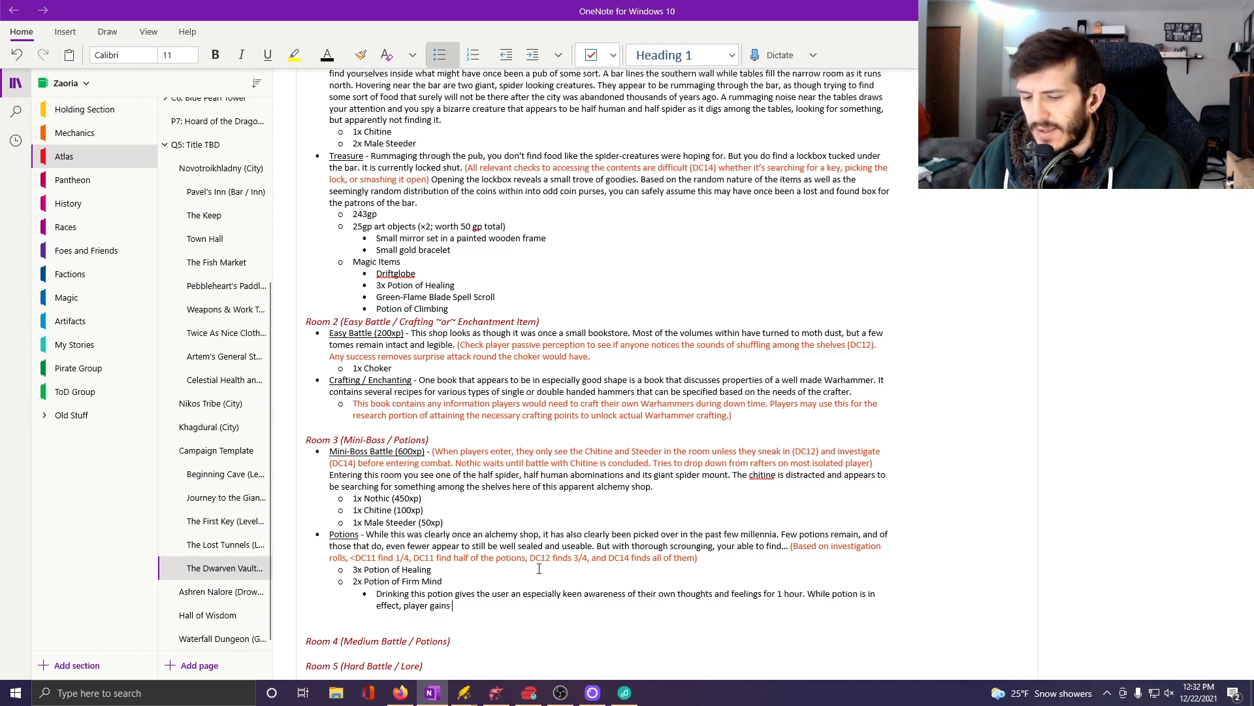
type("+2 to ")
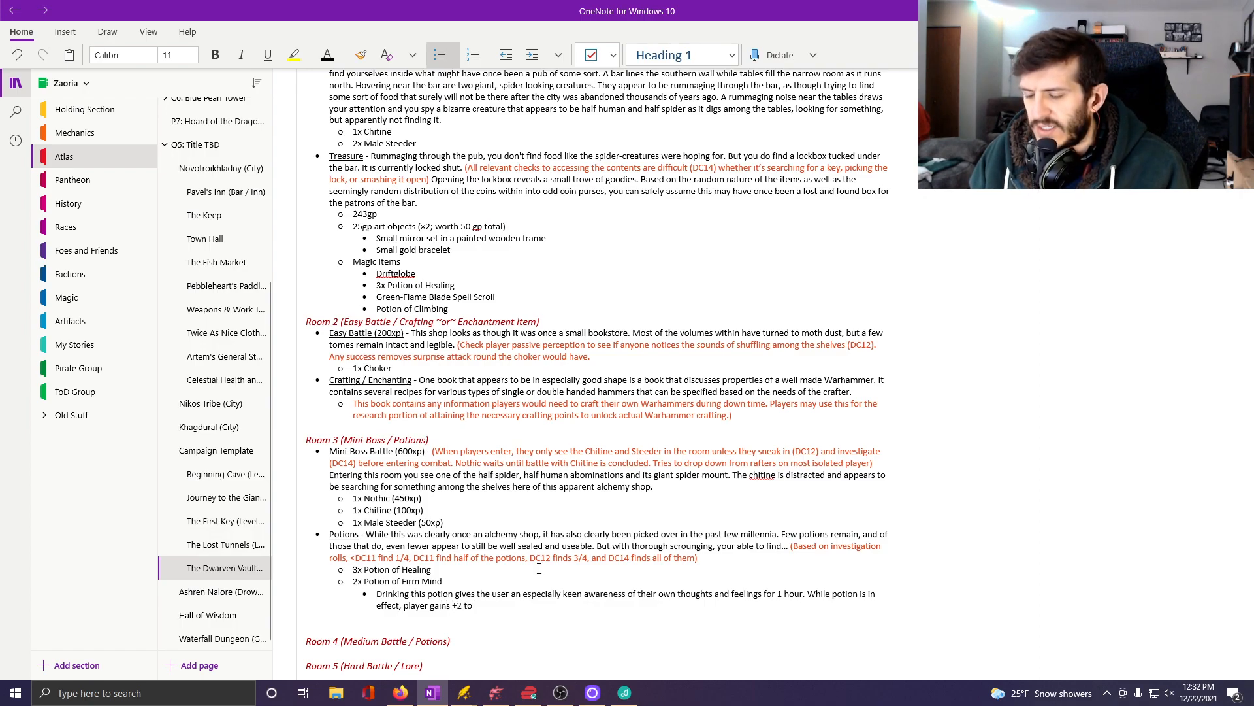
type("any sav")
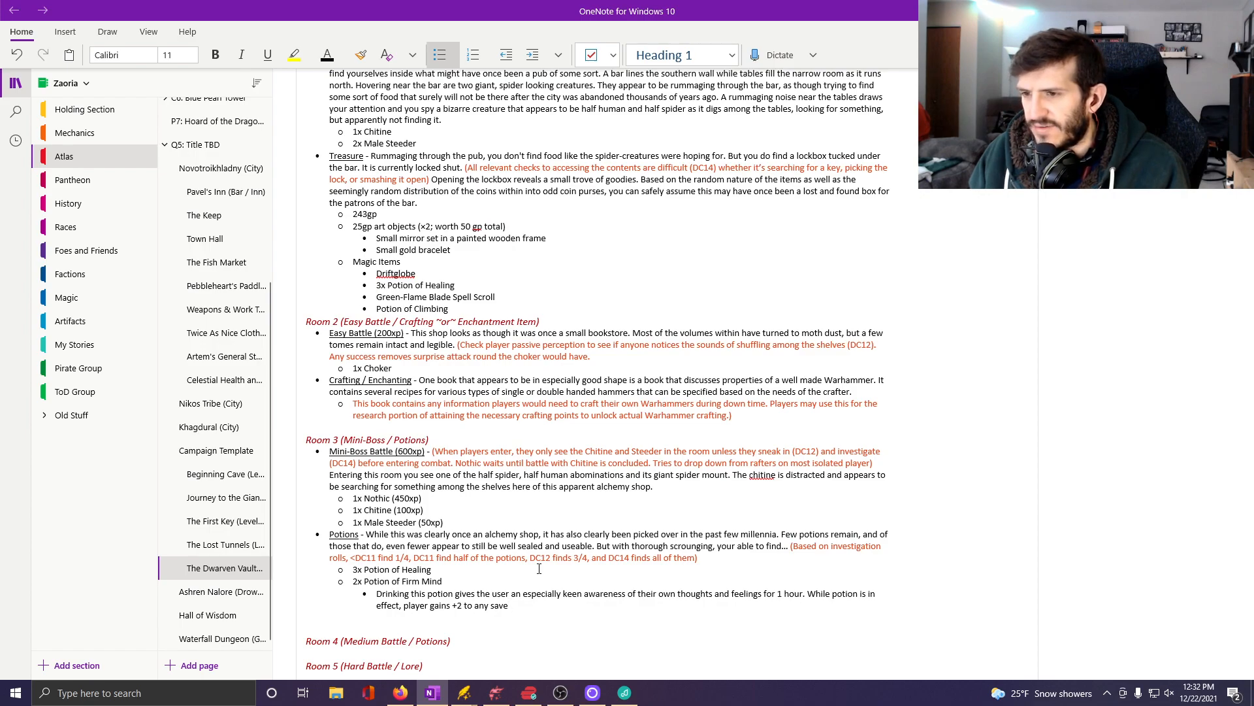
type("e")
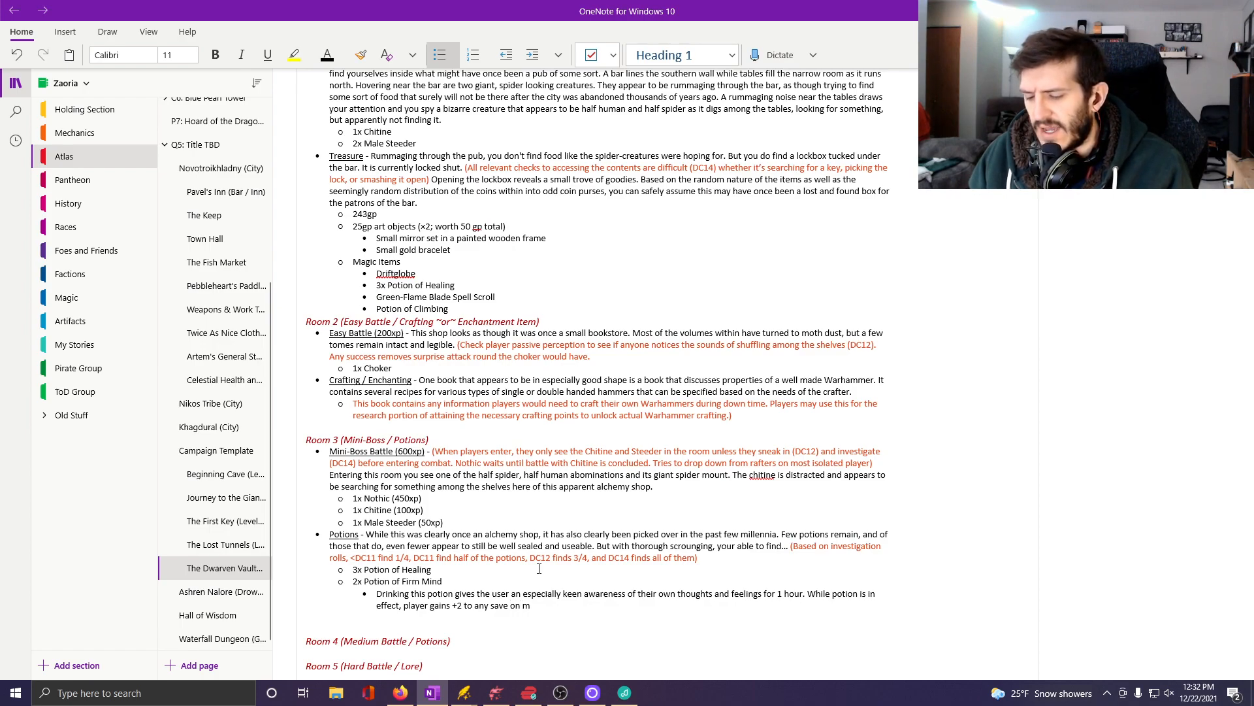
type("ind based attacks.")
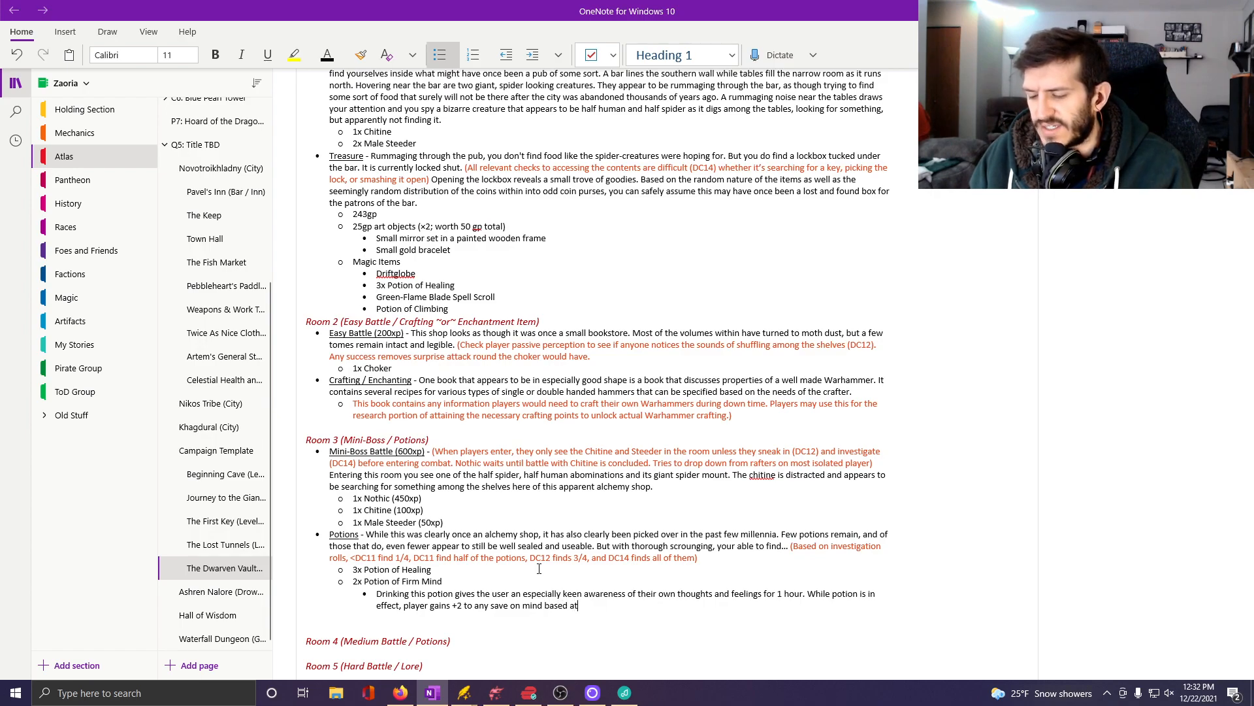
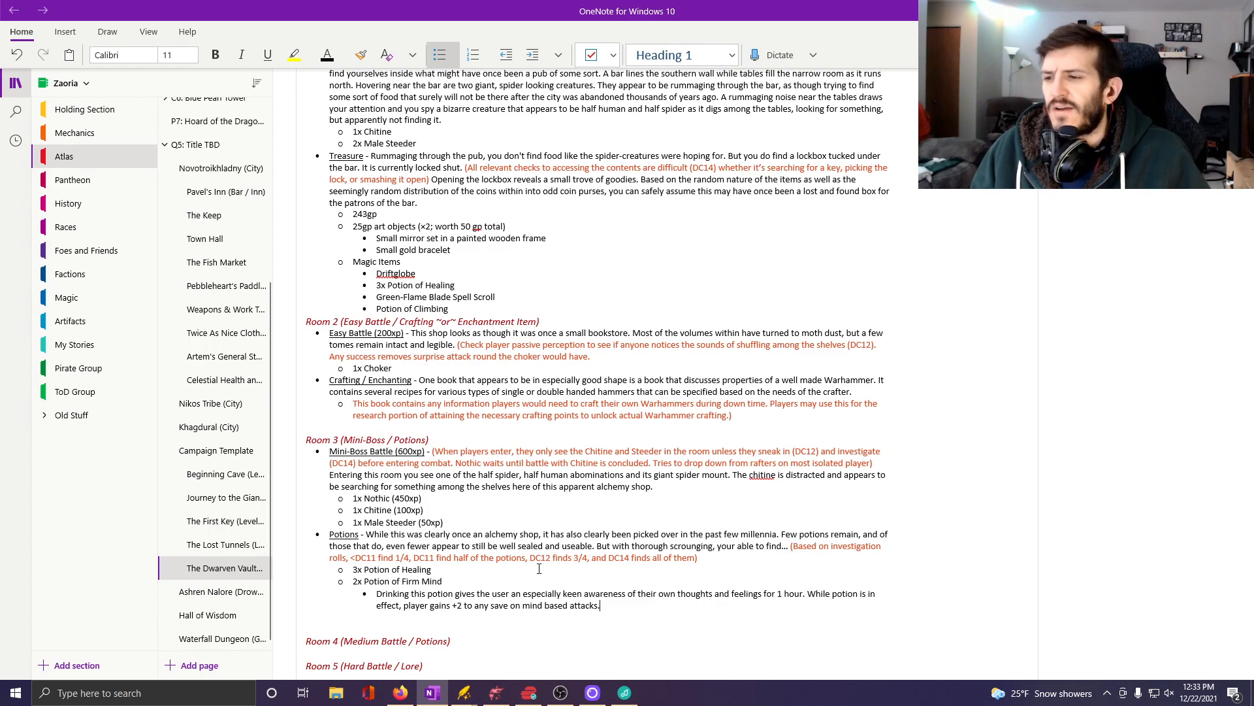
Delete the empty bullet below Room 3's Potion of Firm Mind description, and switch to the Vaults of Khagdural map in Dungeondraft.
left_click(346, 618)
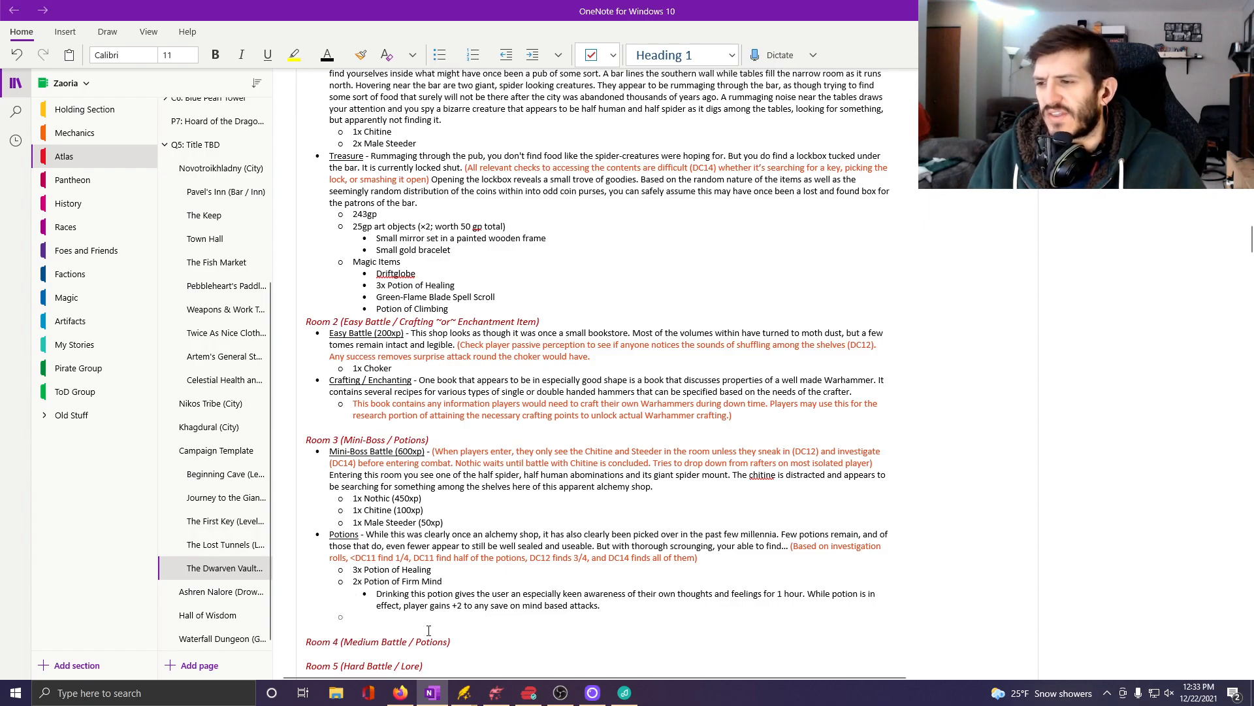
key("BackSpace")
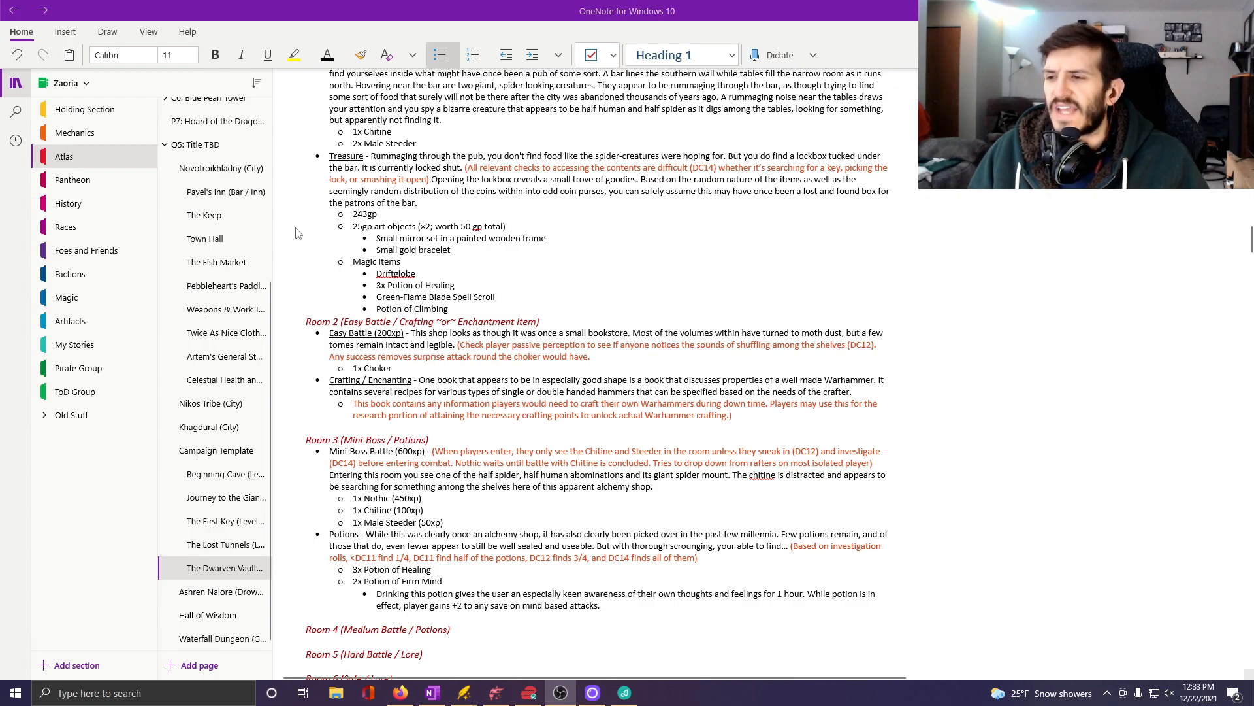
scroll(663, 500, "down", 6)
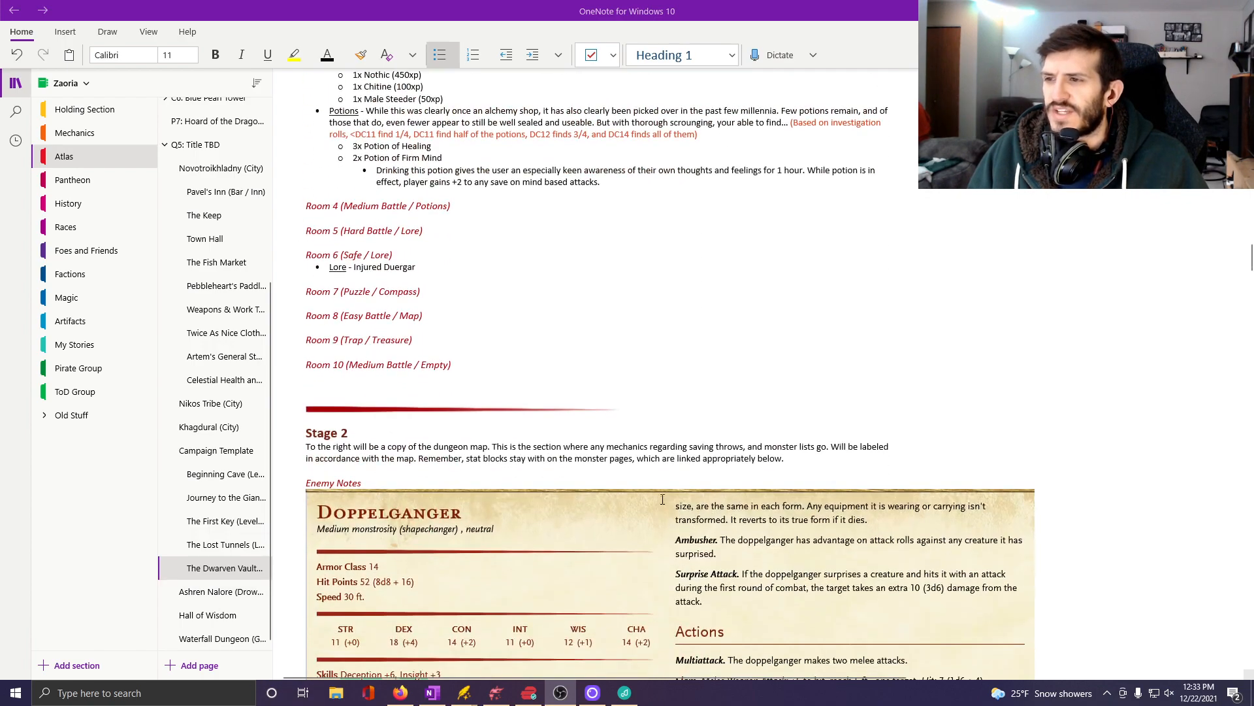
scroll(653, 497, "up", 3)
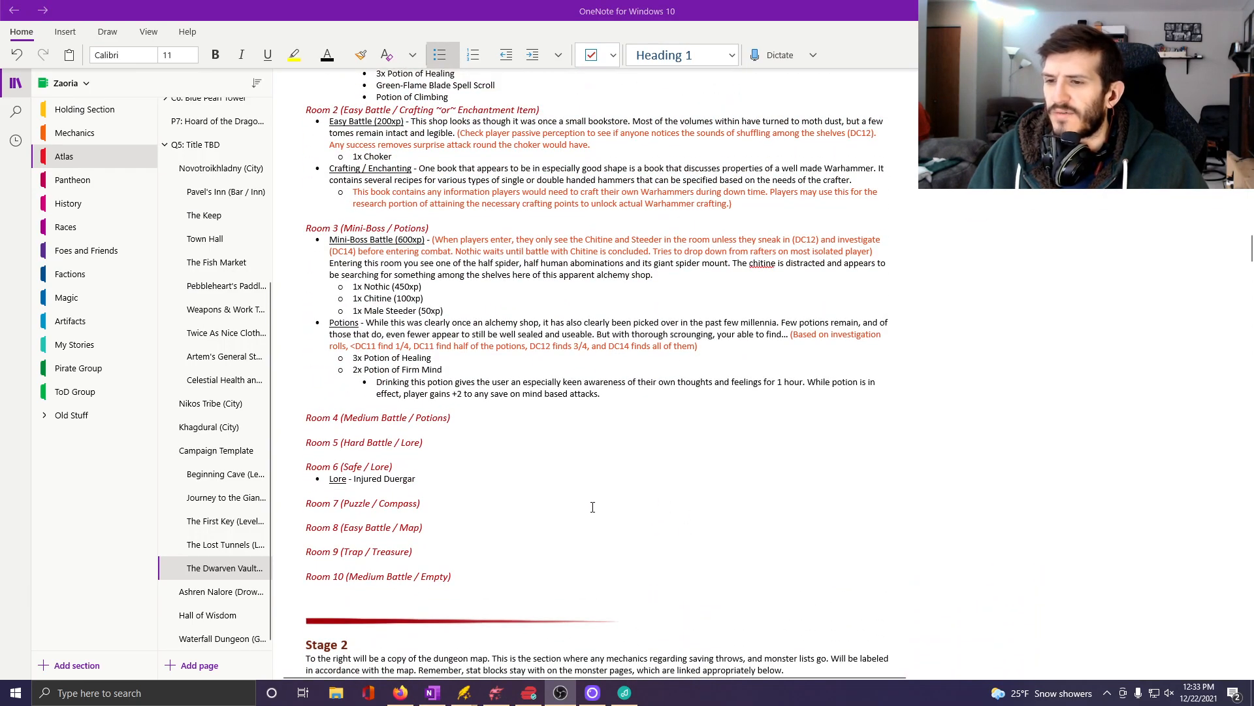
mouse_move(499, 694)
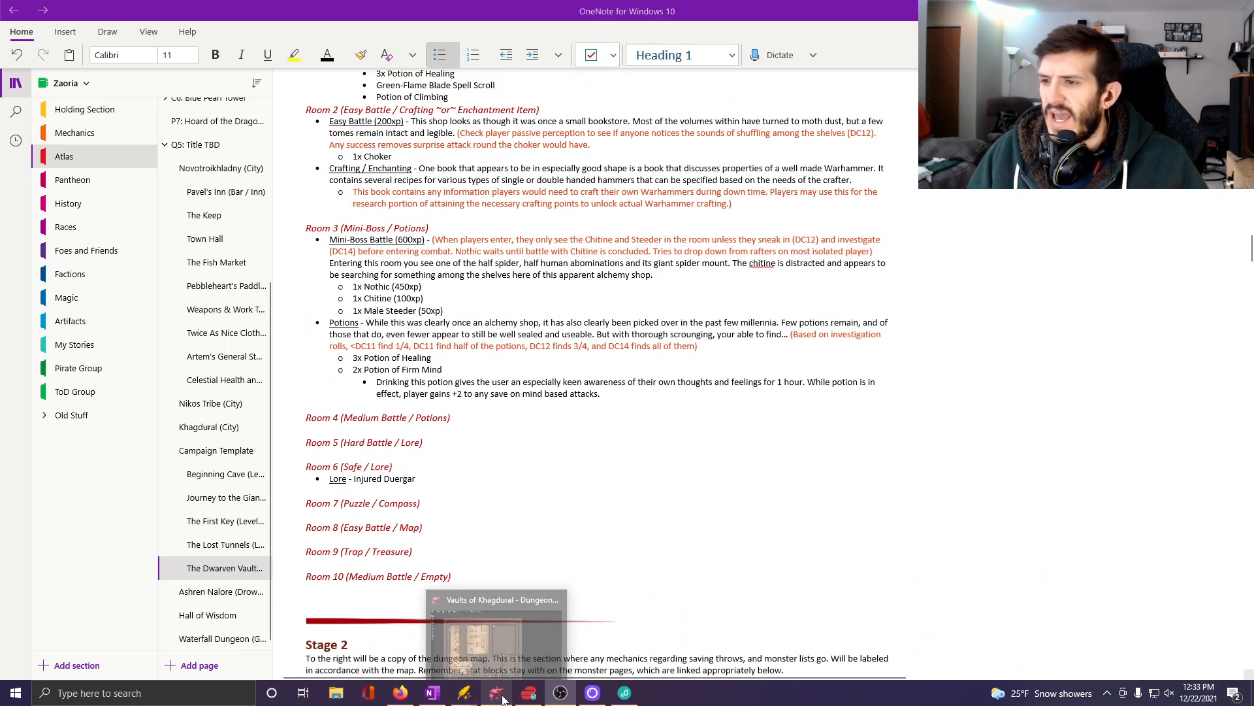
scroll(478, 450, "up", 2)
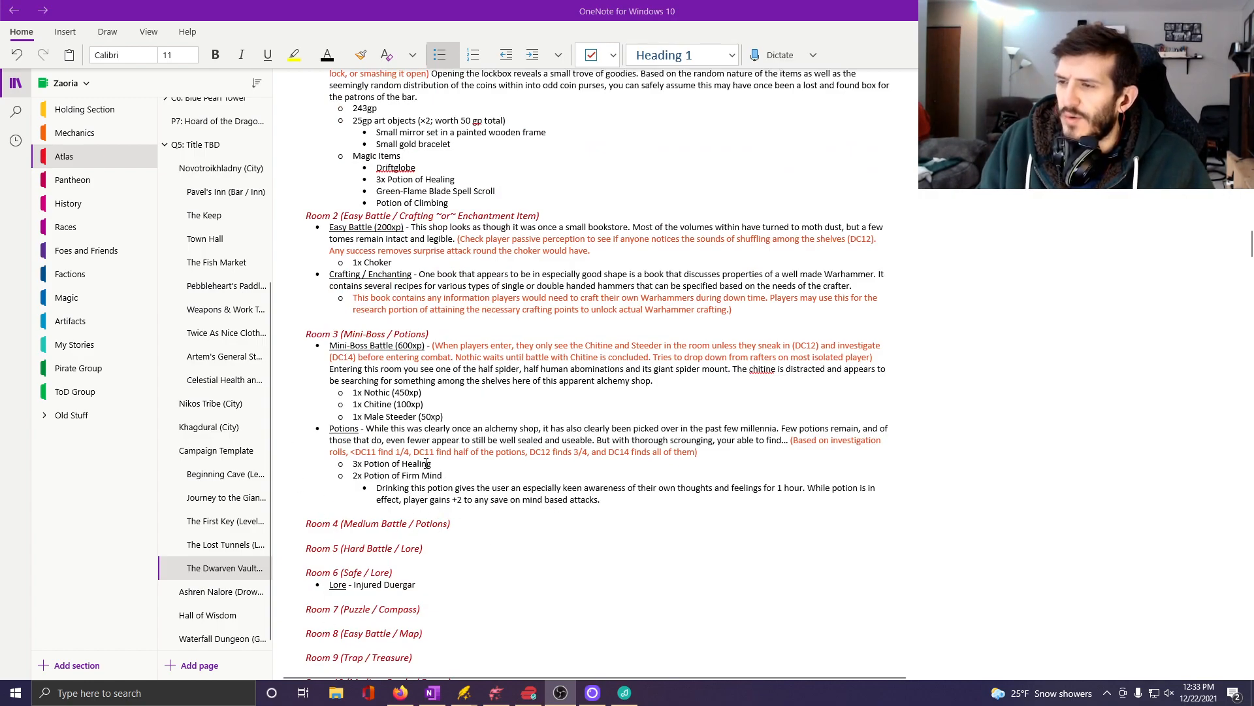
left_click(498, 694)
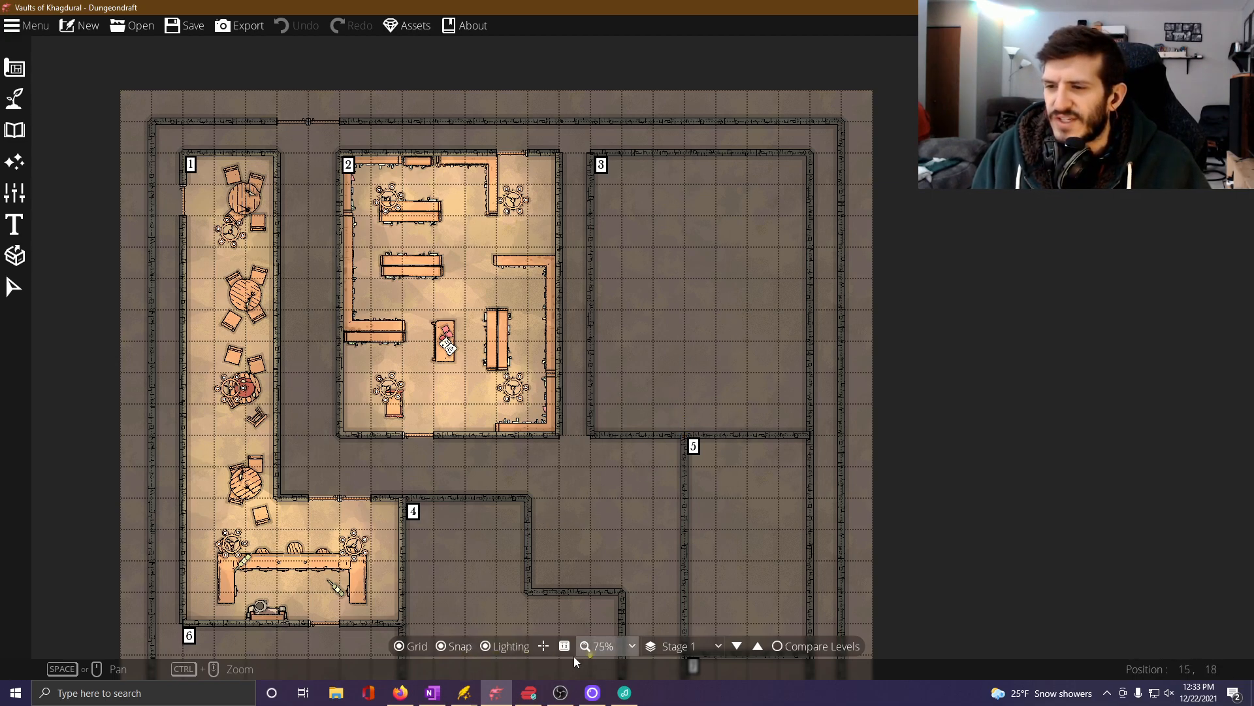
left_click(444, 645)
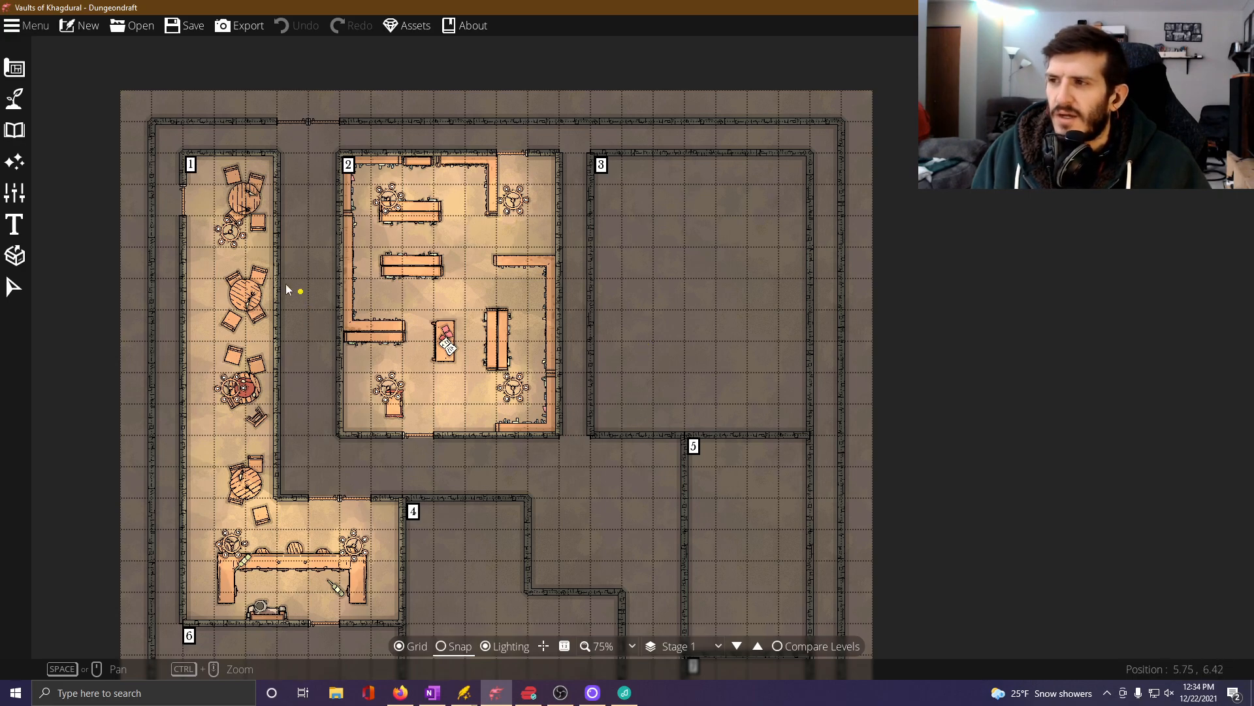
left_click(15, 131)
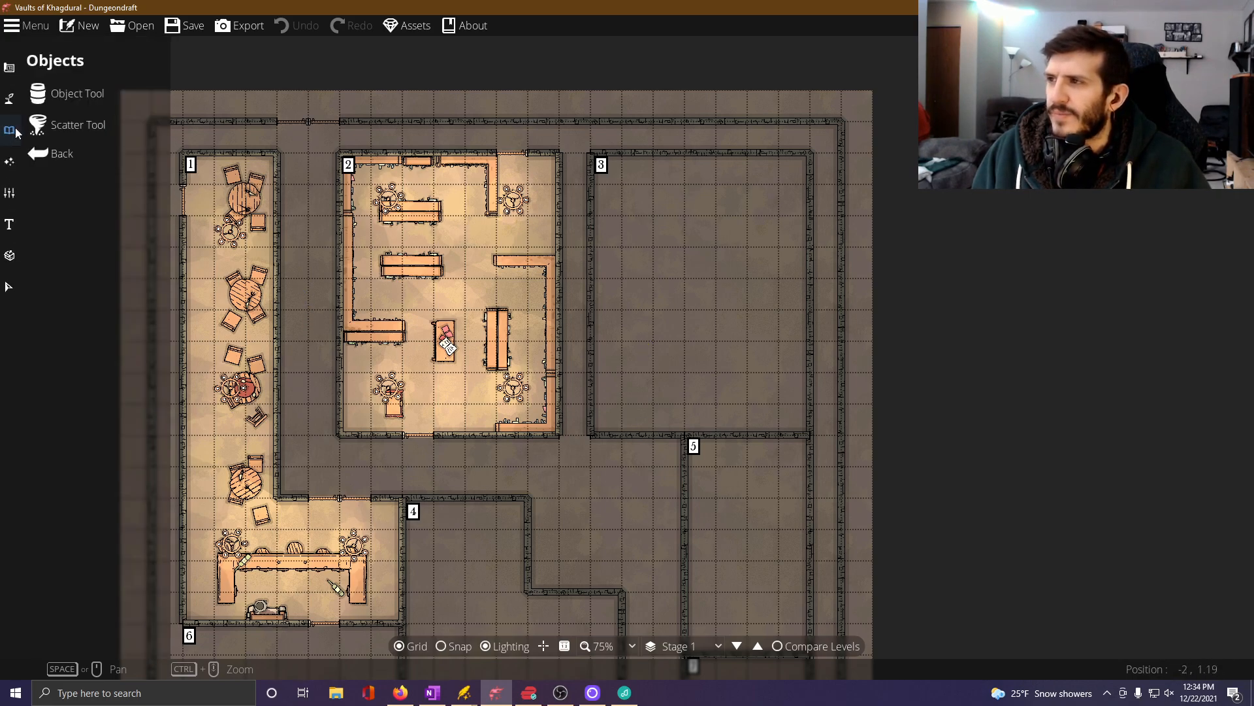
left_click(37, 95)
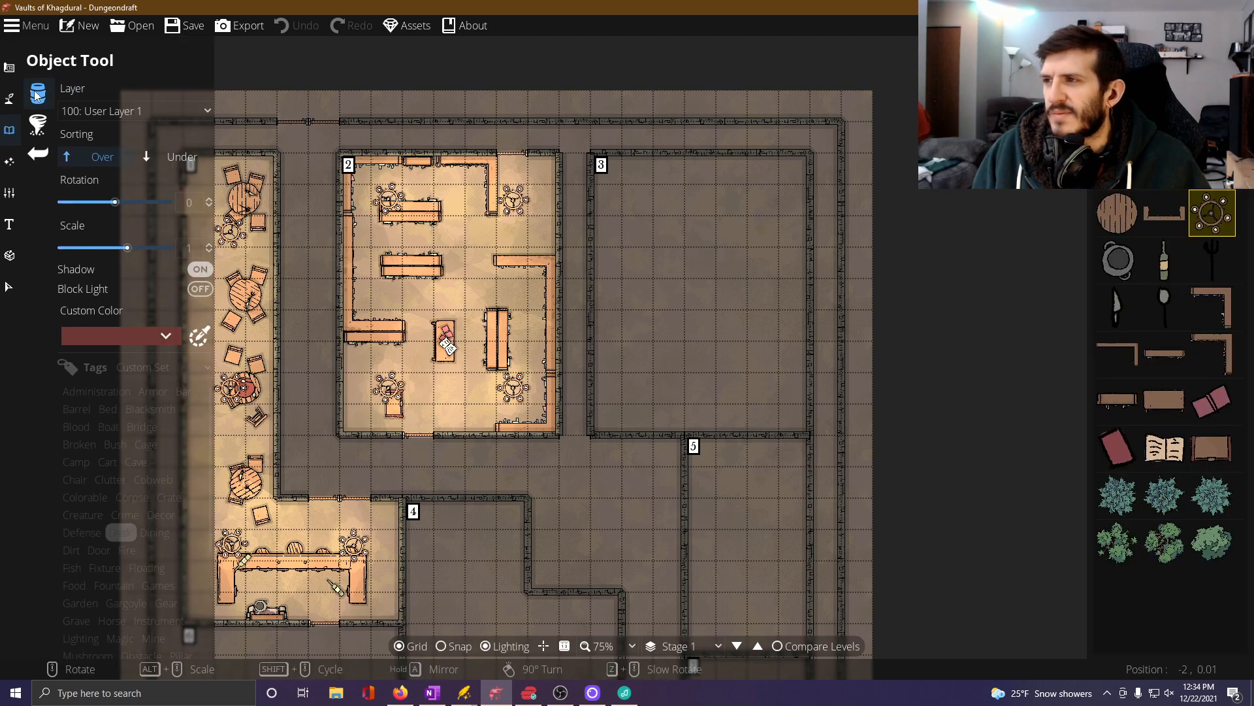
With the Portal tool and grid snapping on, place a plain wooden door in Room 3's south wall, just west of Room 5.
left_click(7, 72)
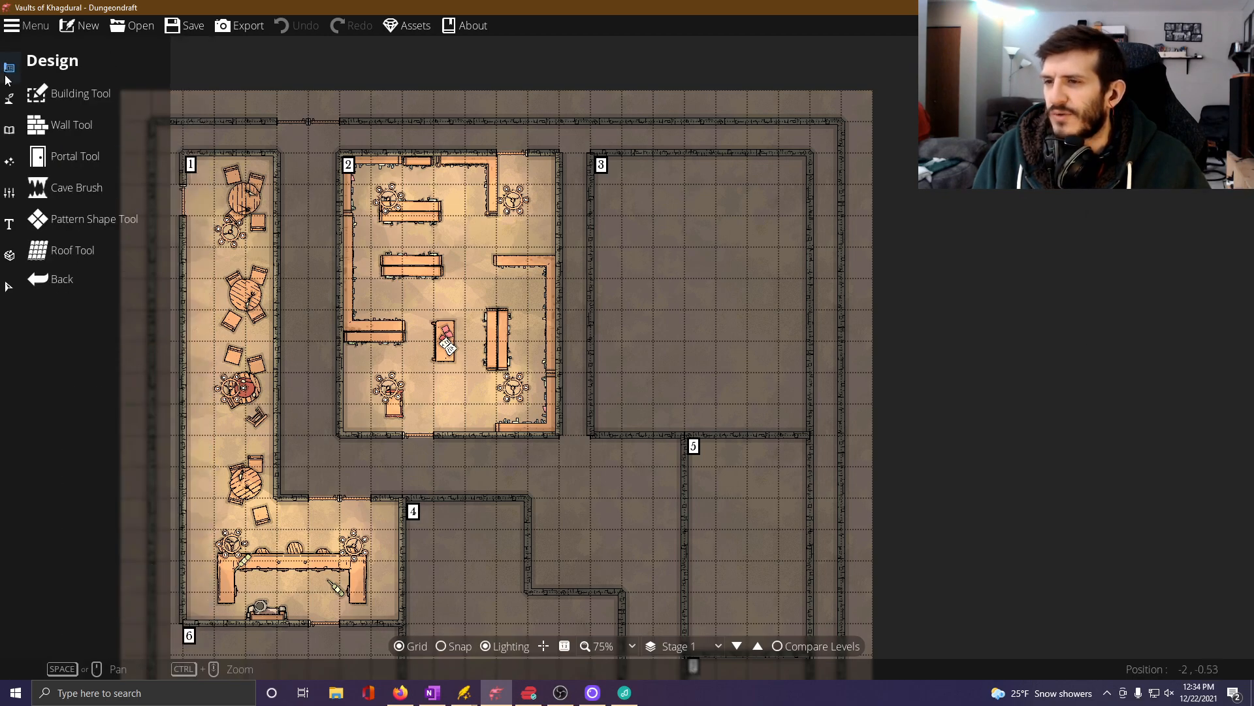
left_click(65, 155)
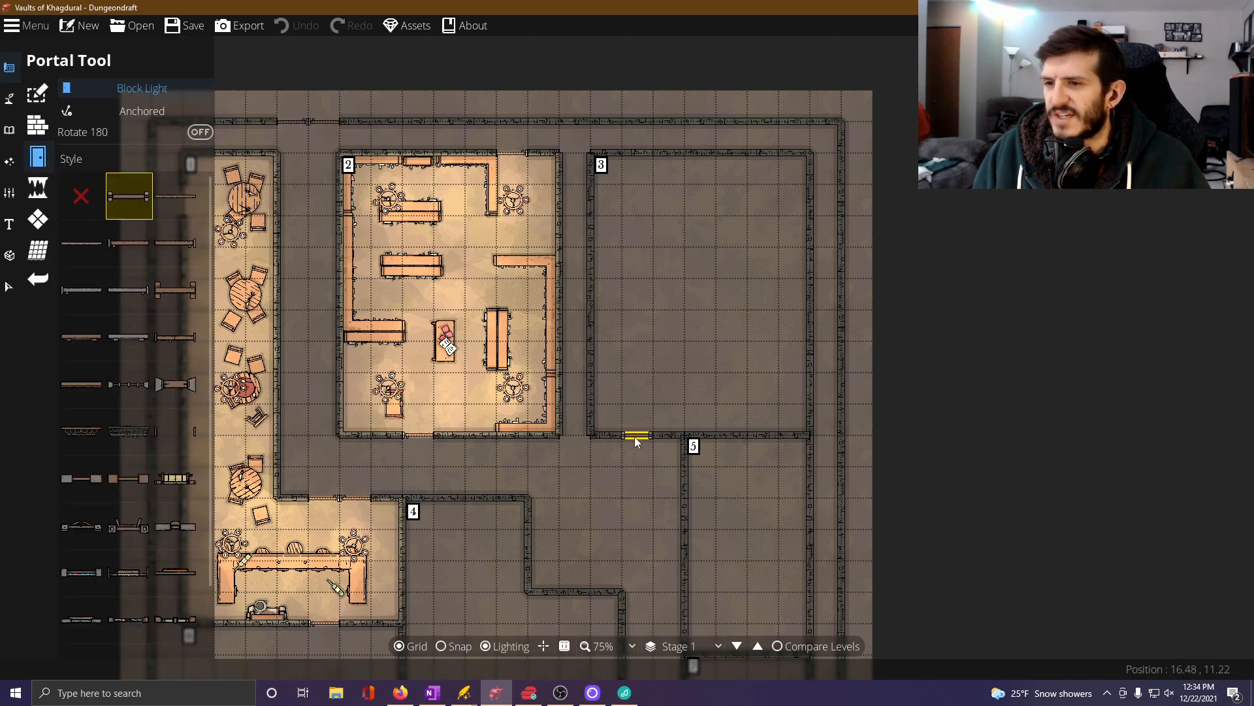
left_click(456, 647)
scroll(649, 507, "up", 3)
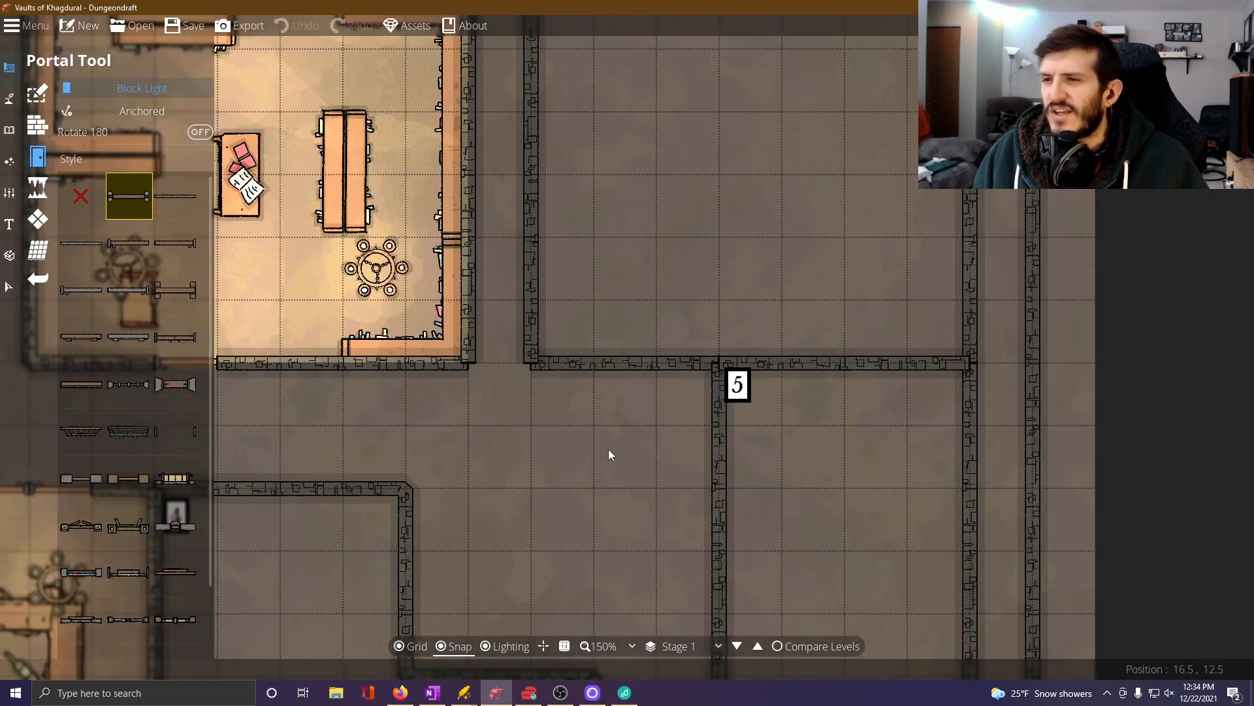
mouse_move(148, 190)
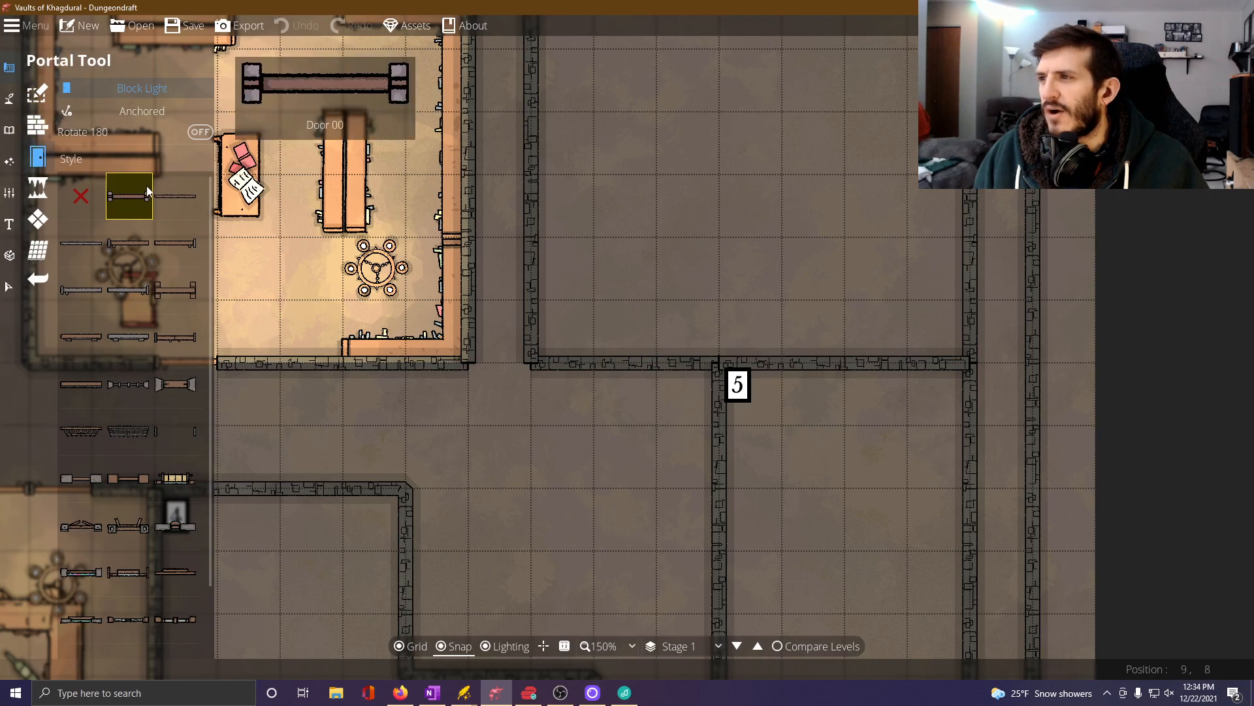
left_click(116, 244)
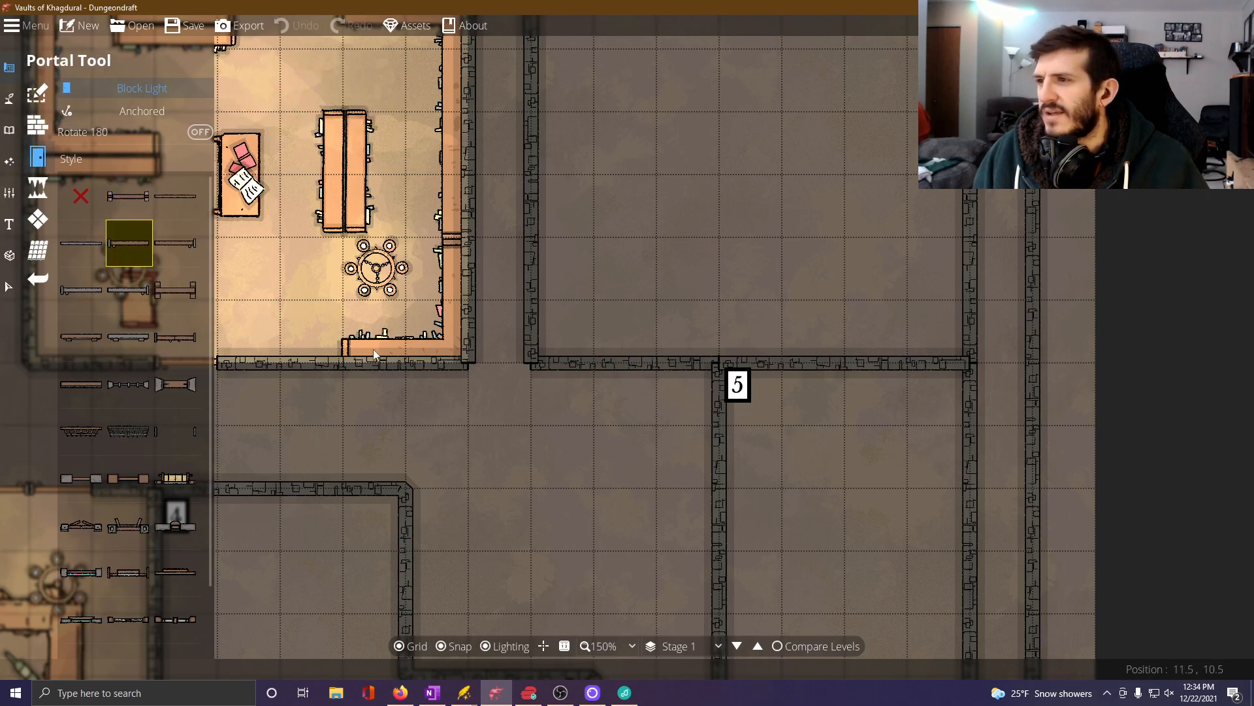
left_click(626, 374)
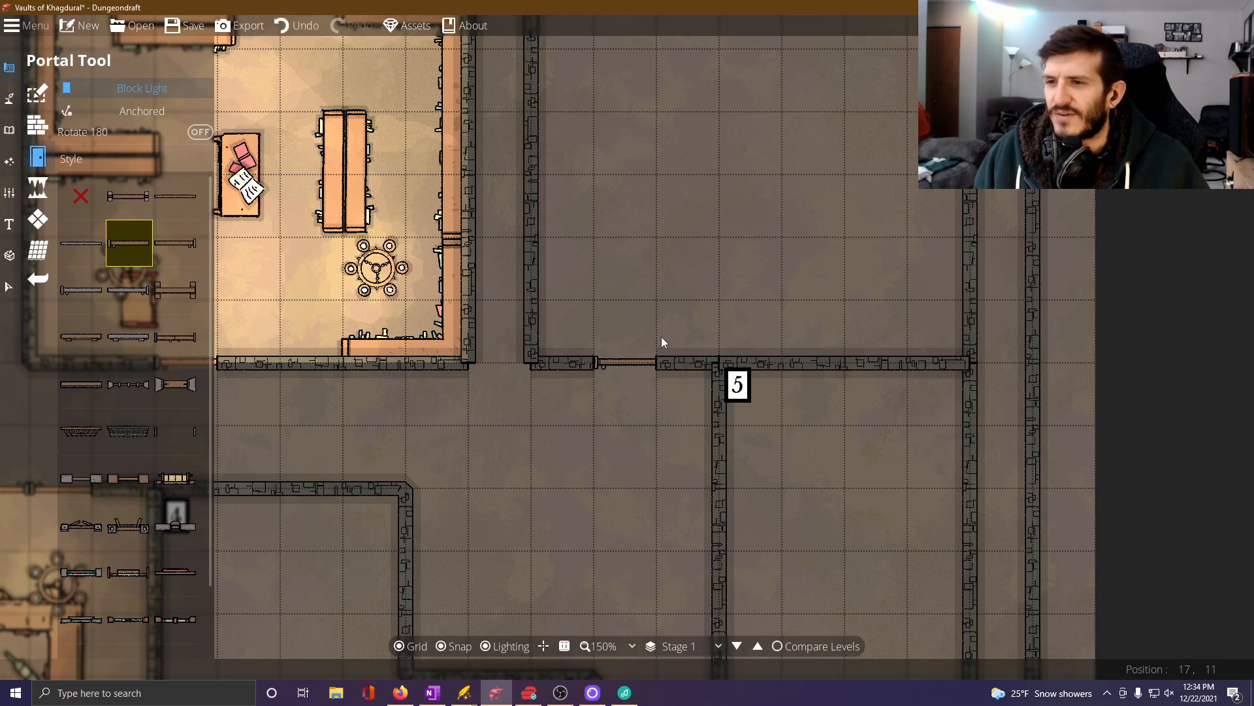
Place a matching wooden door in Room 3's north wall, directly opposite the south door.
left_click_drag(682, 277, 644, 550)
left_click_drag(672, 254, 657, 323)
left_click(570, 164)
left_click_drag(641, 515, 635, 223)
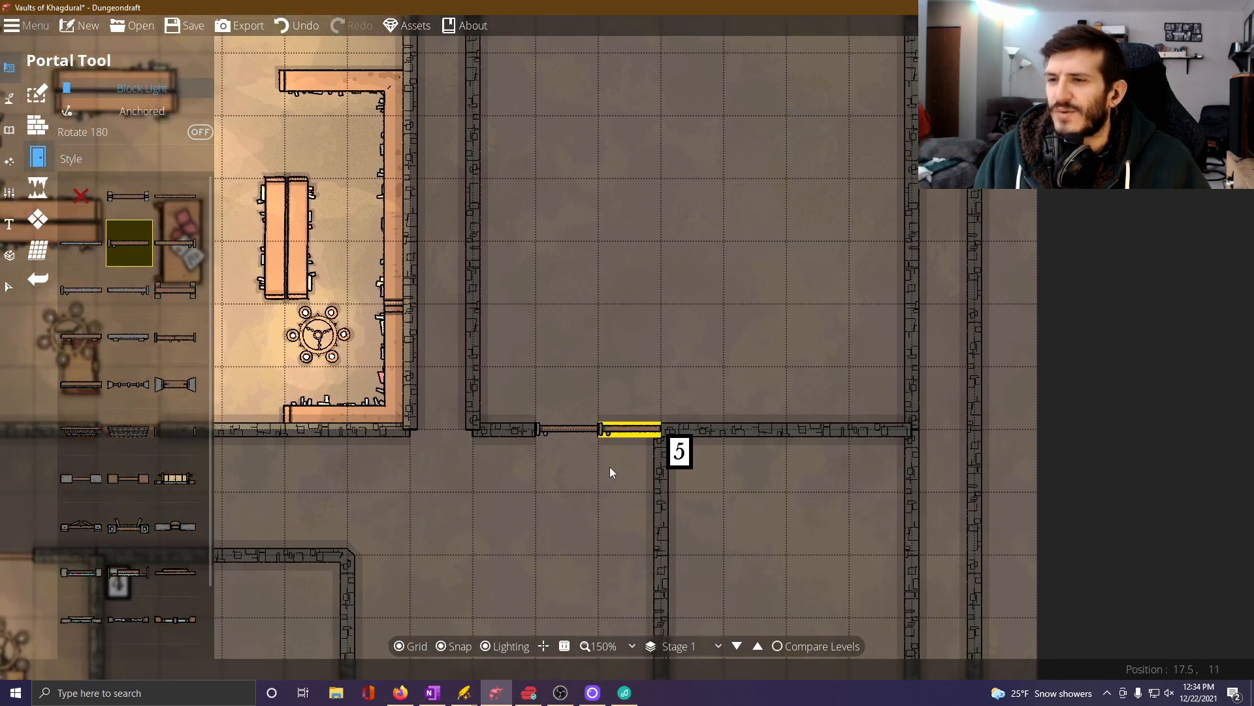
left_click_drag(583, 287, 521, 637)
scroll(536, 385, "down", 2)
left_click_drag(503, 426, 515, 335)
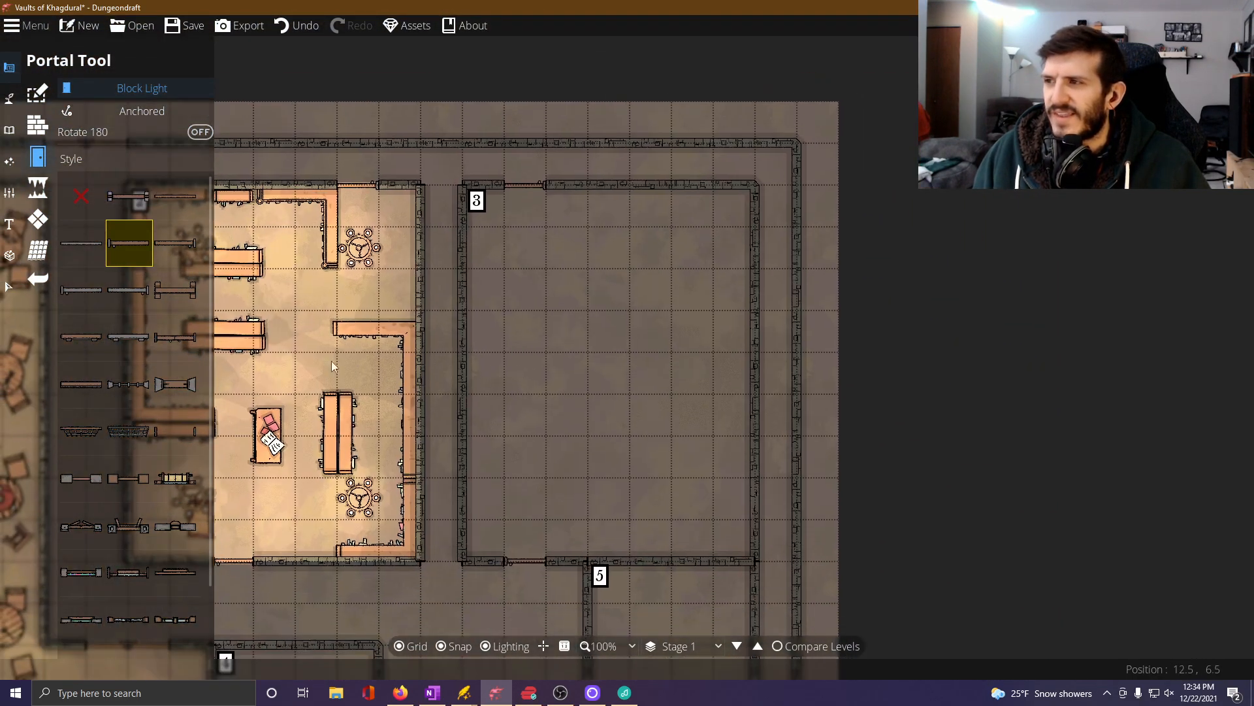
With the Object tool and snapping off, place an L-shaped corner bookshelf in Room 3's northeast corner.
left_click(9, 130)
left_click(54, 99)
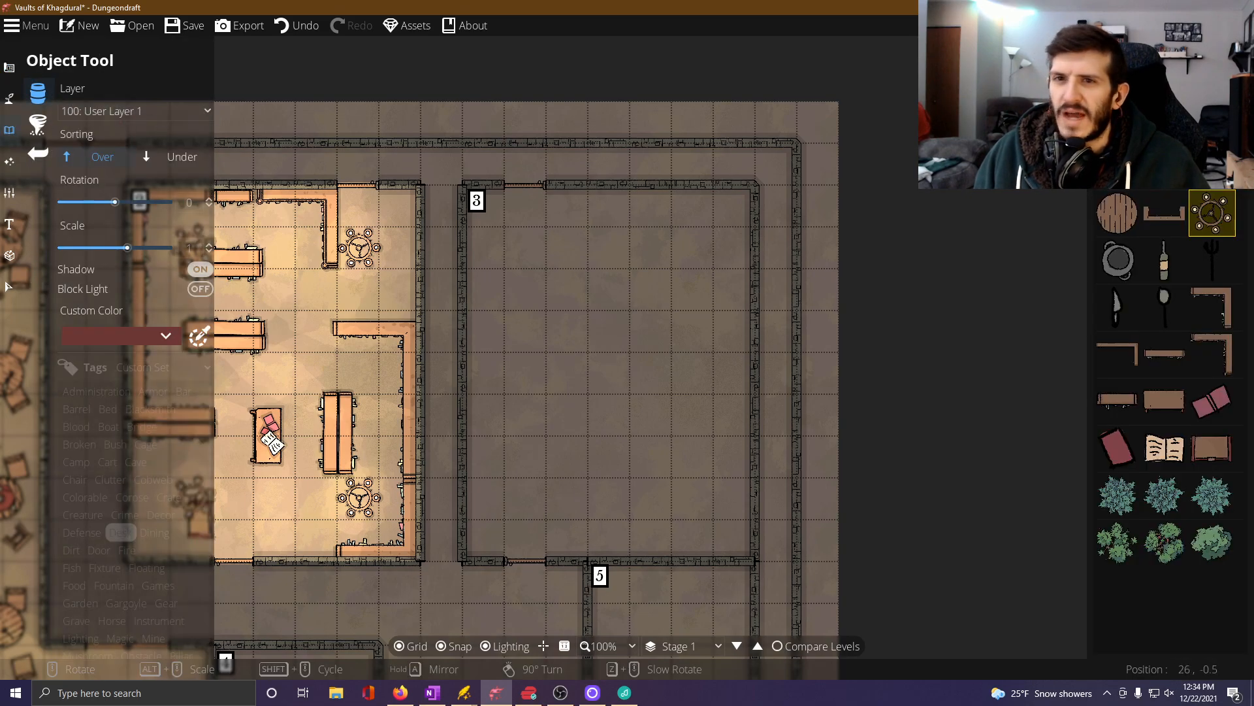
left_click(38, 124)
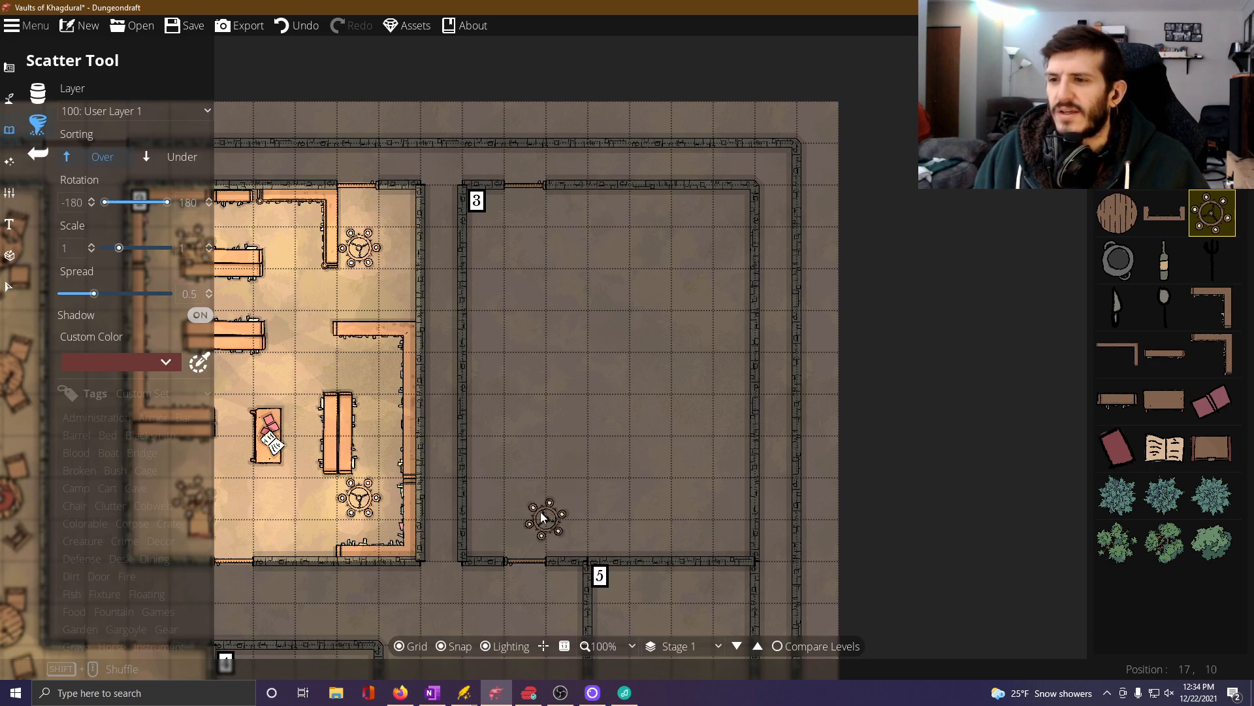
left_click(460, 647)
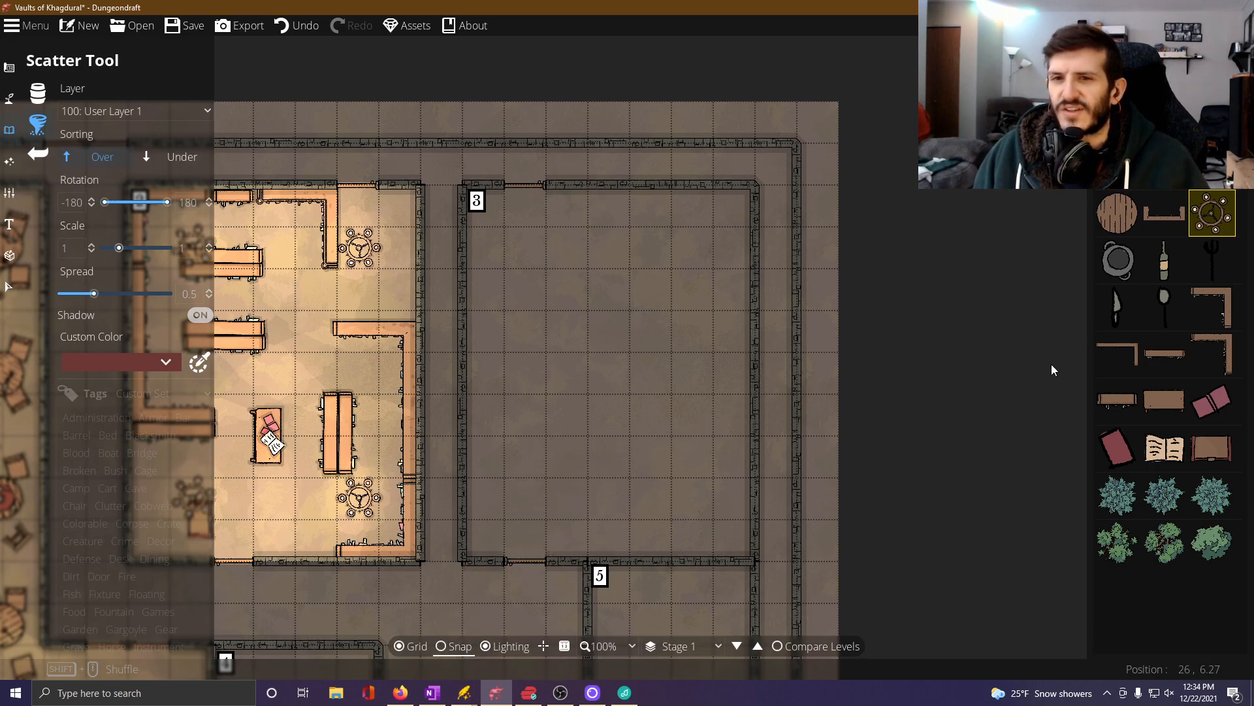
mouse_move(1236, 342)
left_click(1216, 306)
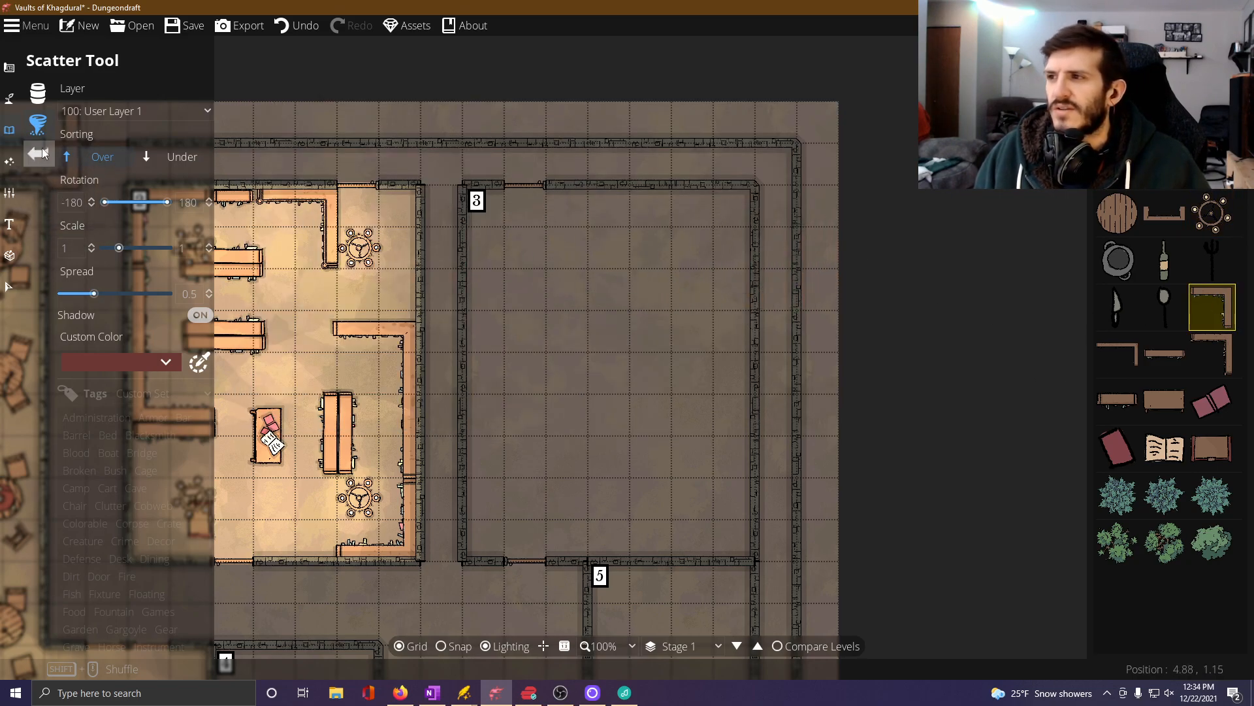
left_click(38, 94)
left_click(1217, 309)
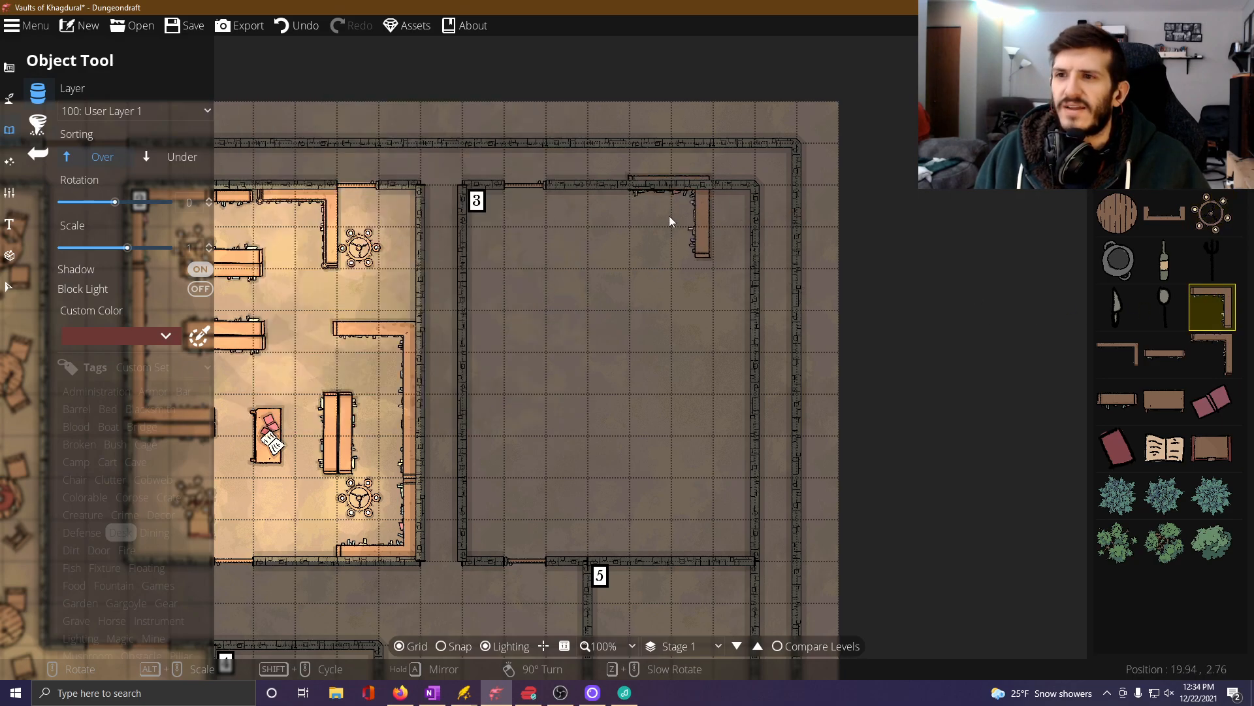
scroll(703, 245, "up", 2)
scroll(703, 242, "down", 2)
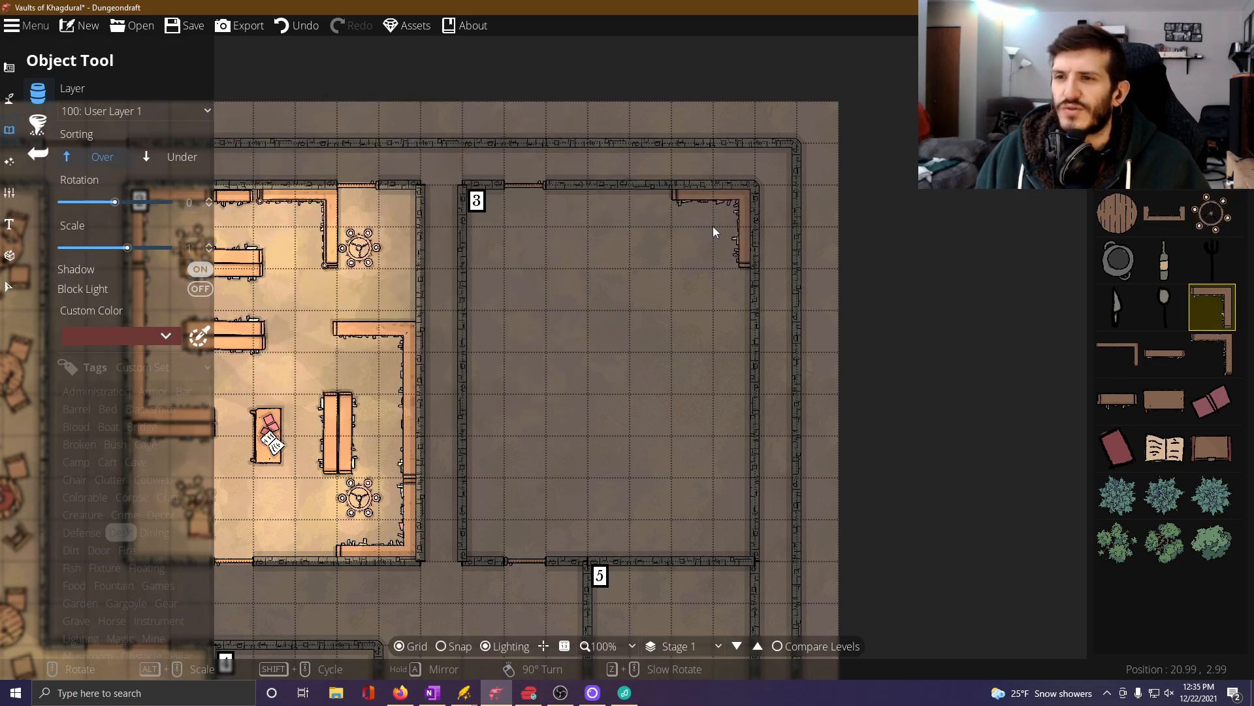
left_click(712, 226)
Place a straight bookshelf rotated 90 degrees along Room 3's east wall, directly south of the corner shelf.
scroll(685, 508, "up", 6)
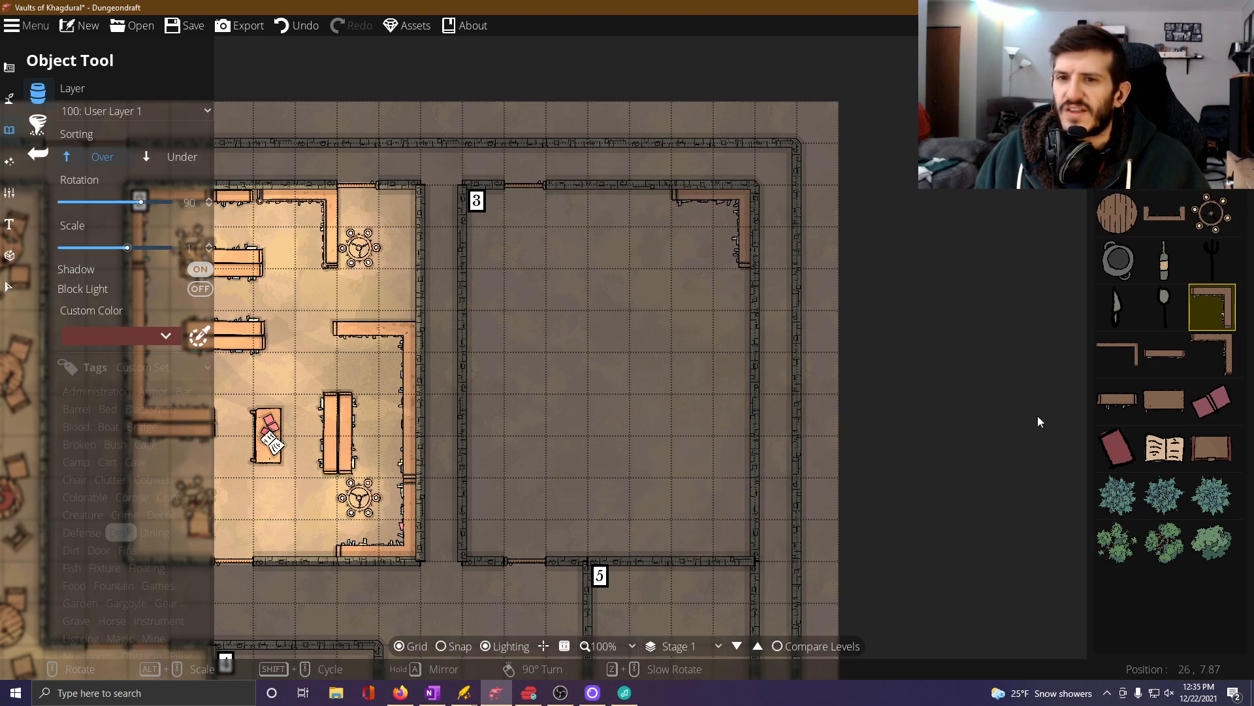
left_click(1170, 355)
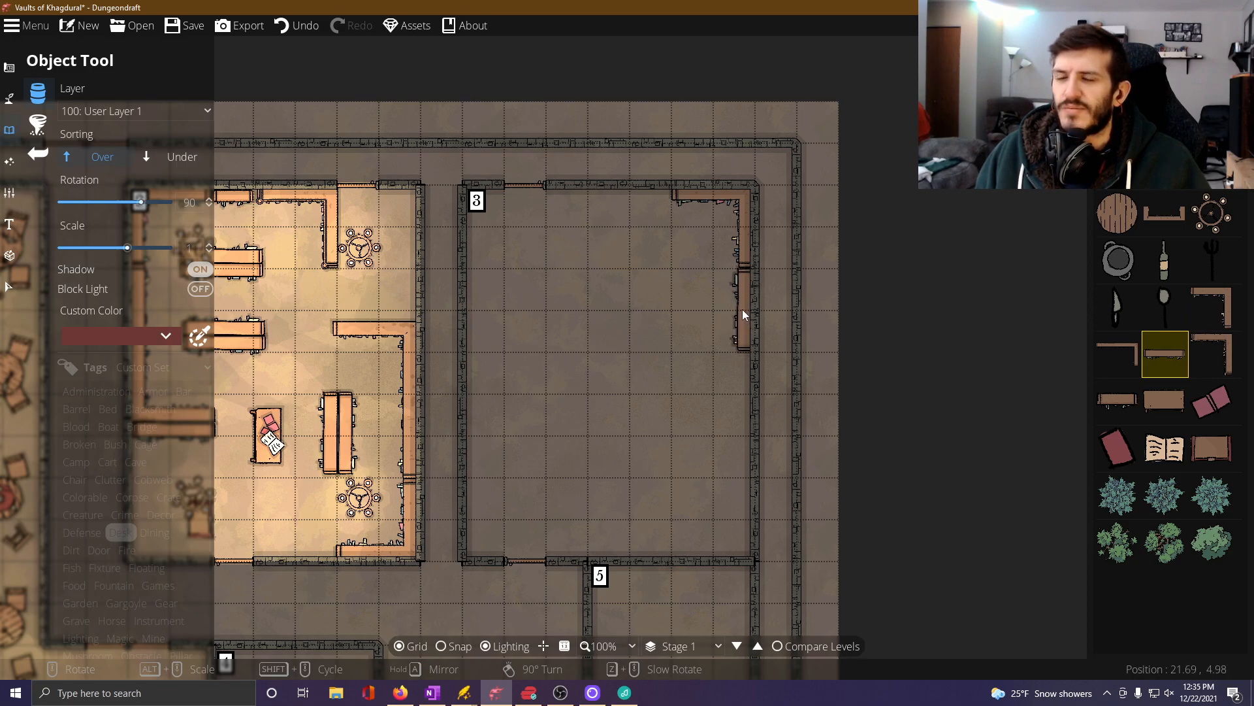
left_click(742, 308)
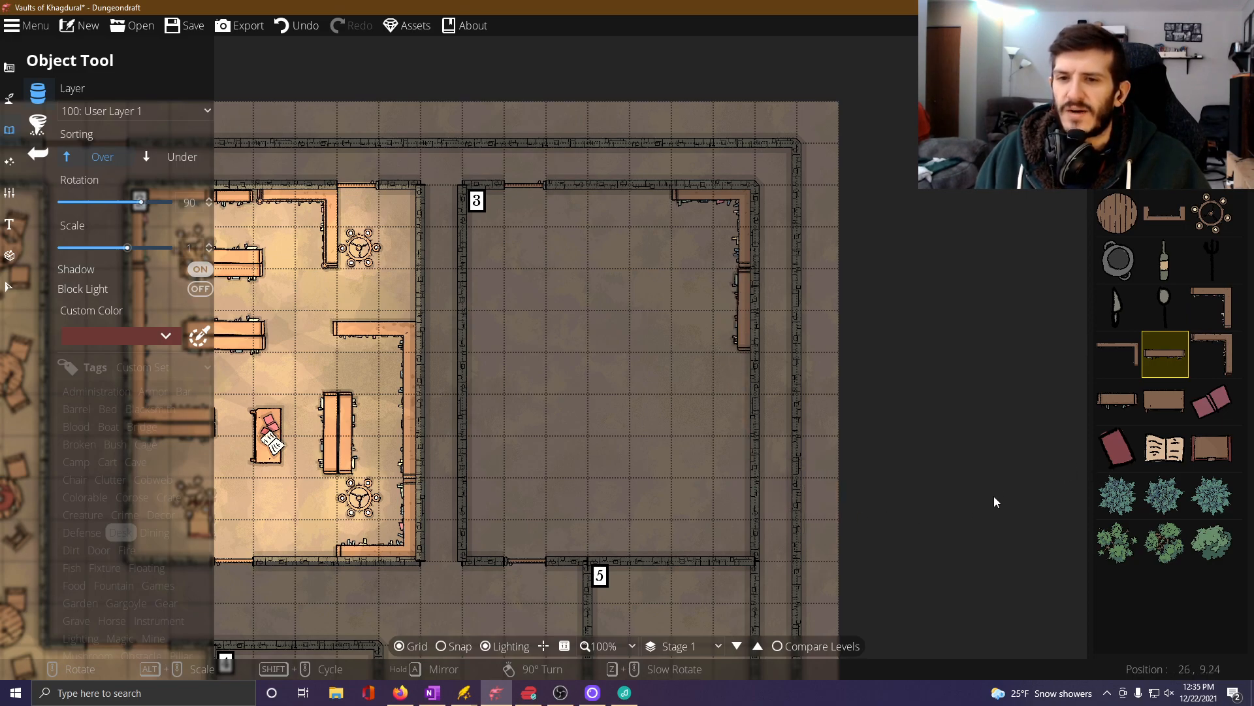
Place an open book and the red Book 01 beside Room 3's east shelf, both sorted Under and rotated 105 degrees.
left_click(1165, 448)
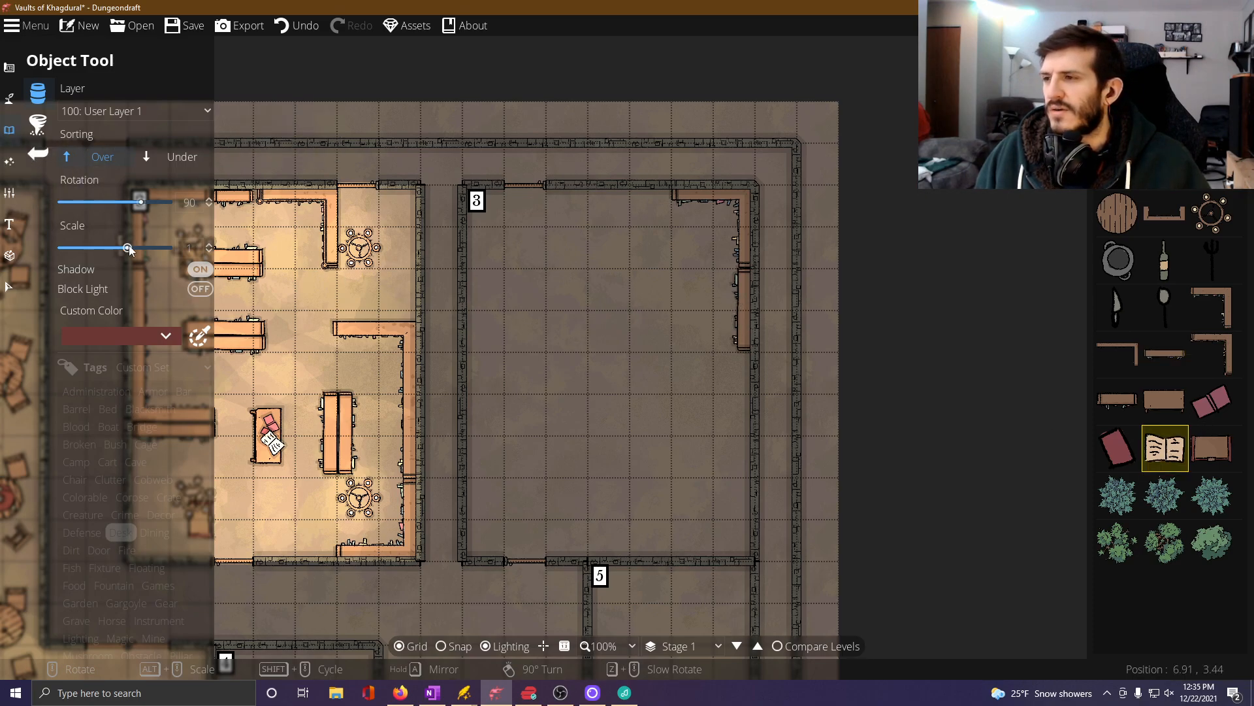
left_click(187, 163)
scroll(717, 291, "up", 1)
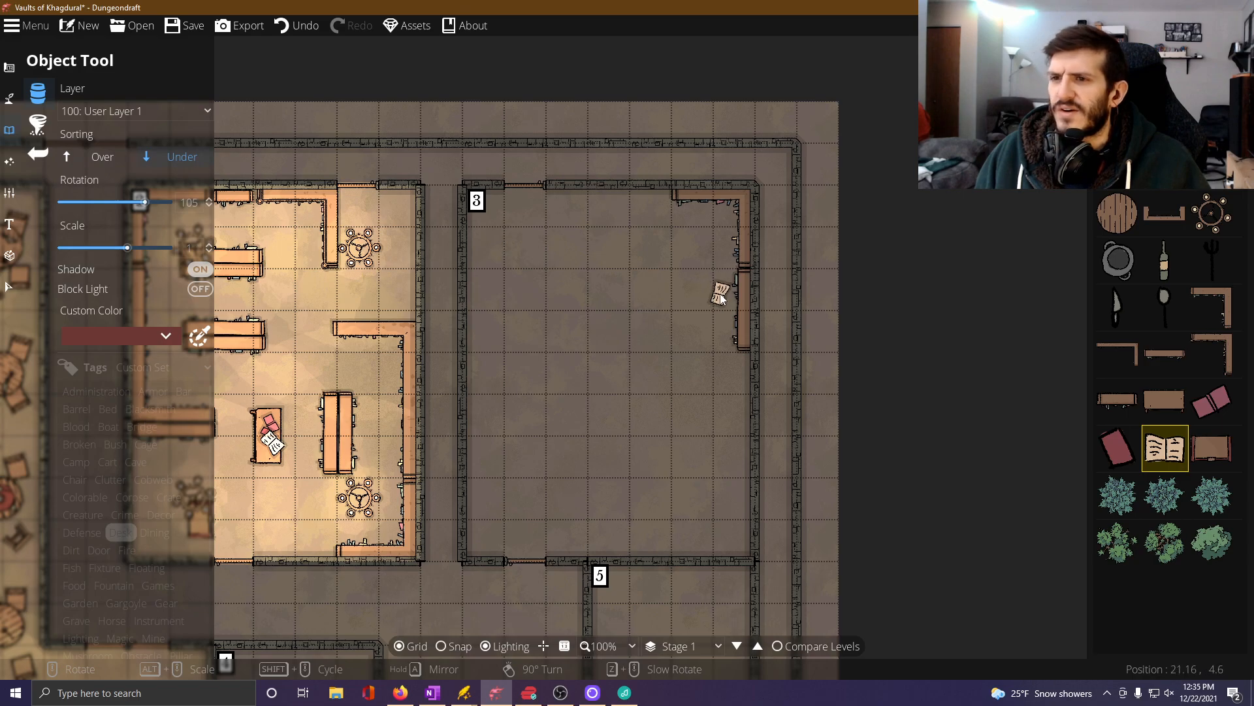
left_click(728, 299)
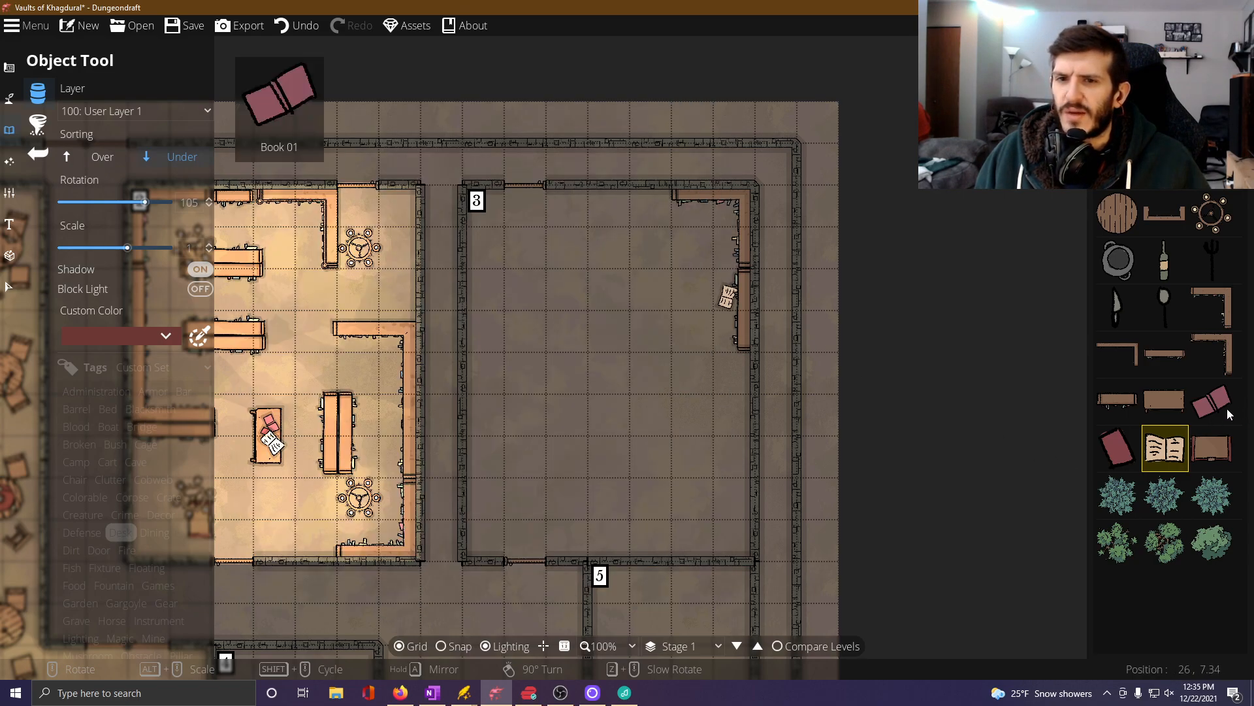
left_click(1212, 400)
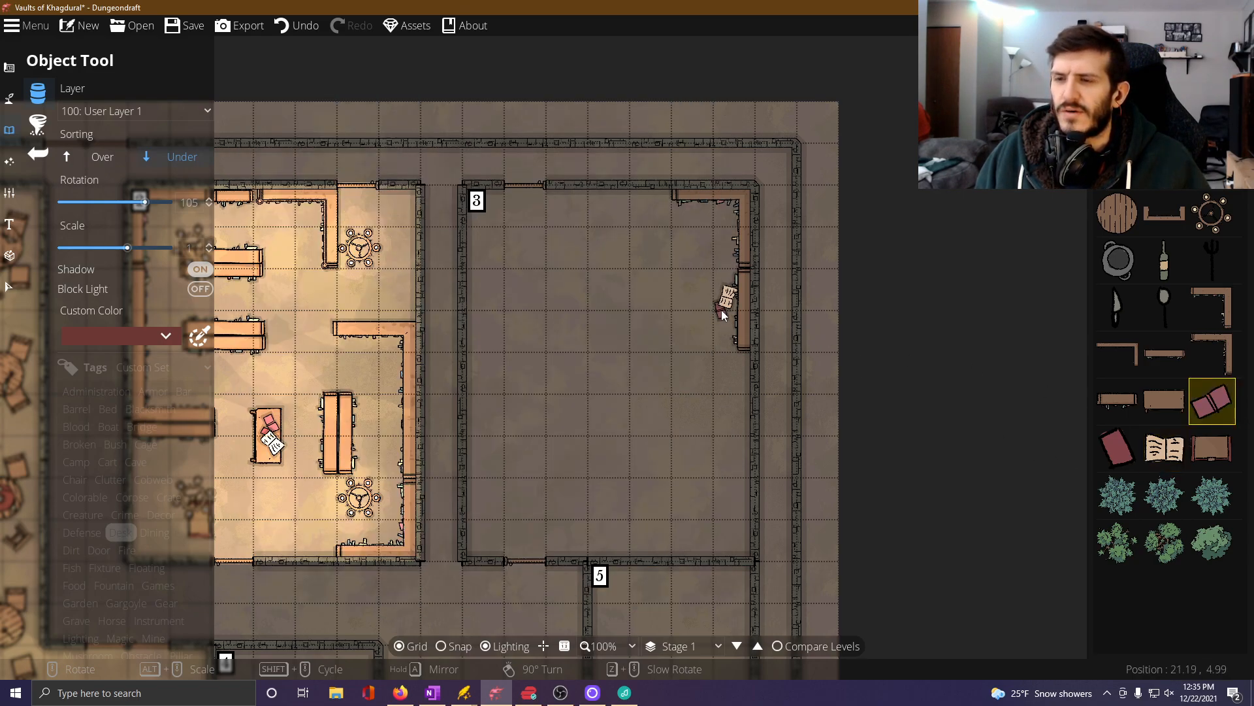
left_click(723, 315)
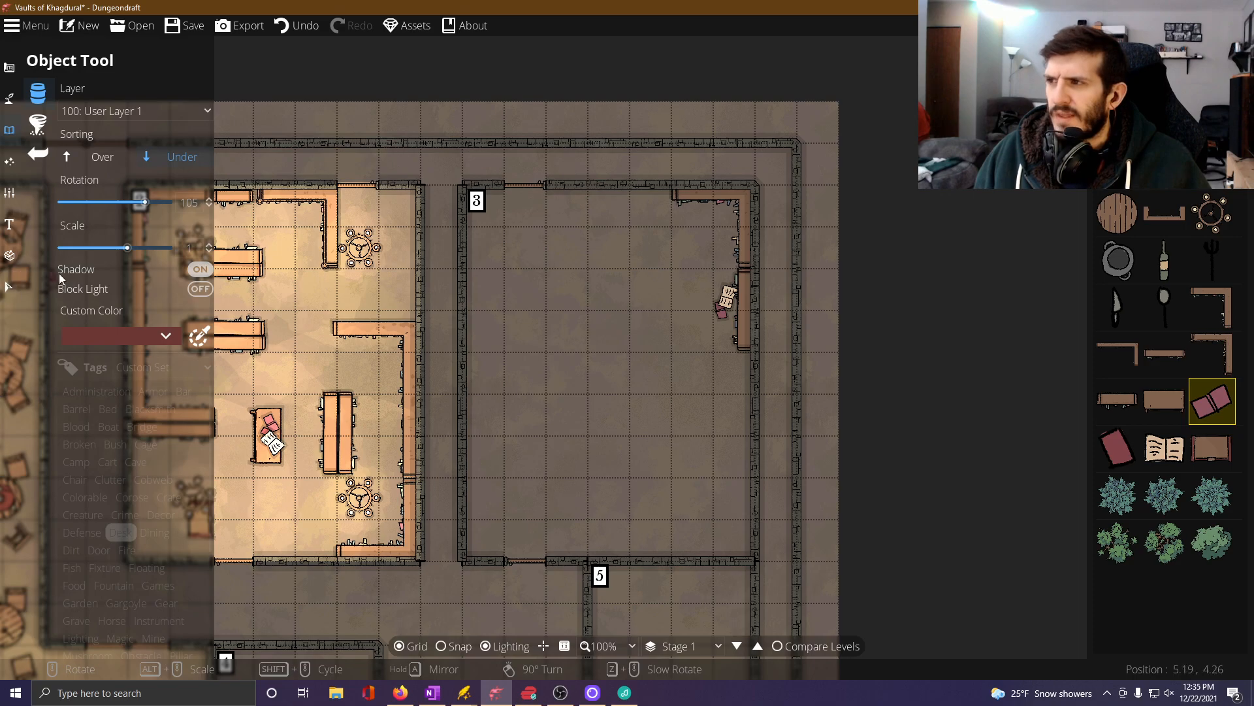
Try a wooden table rotated 90 degrees against Room 3's east wall, south of the straight shelf, and undo its placement.
left_click(1164, 400)
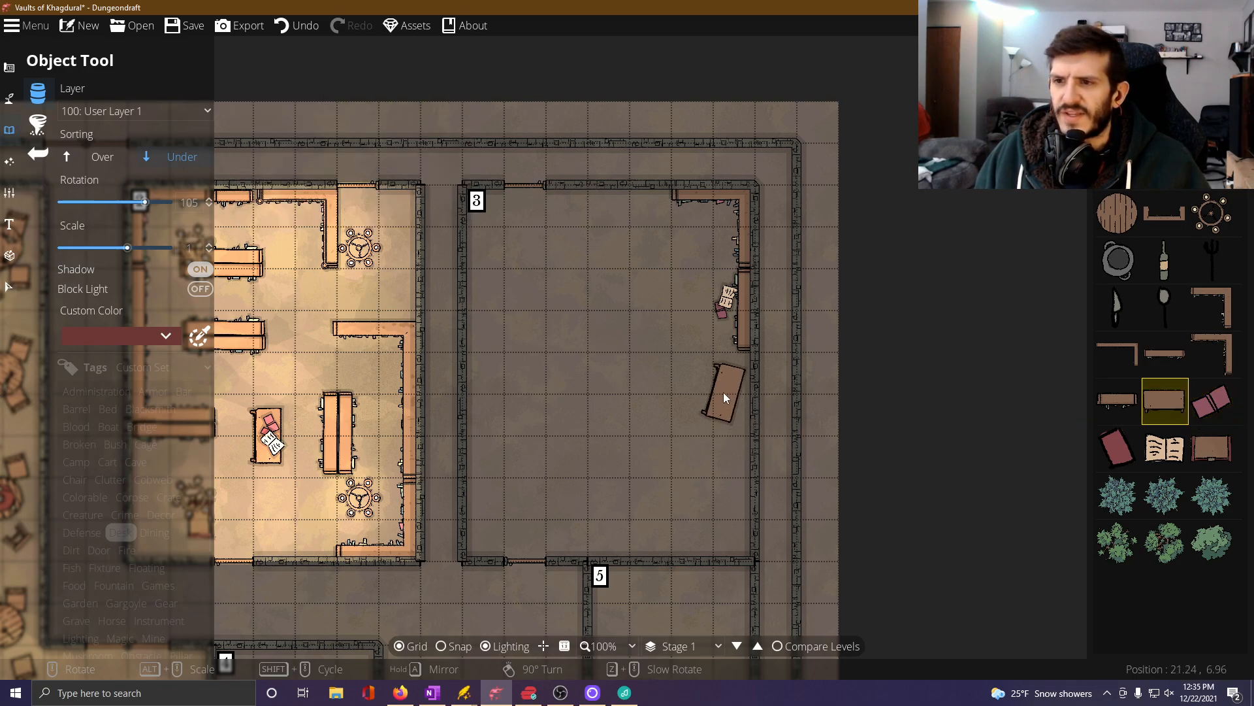
scroll(731, 390, "down", 1)
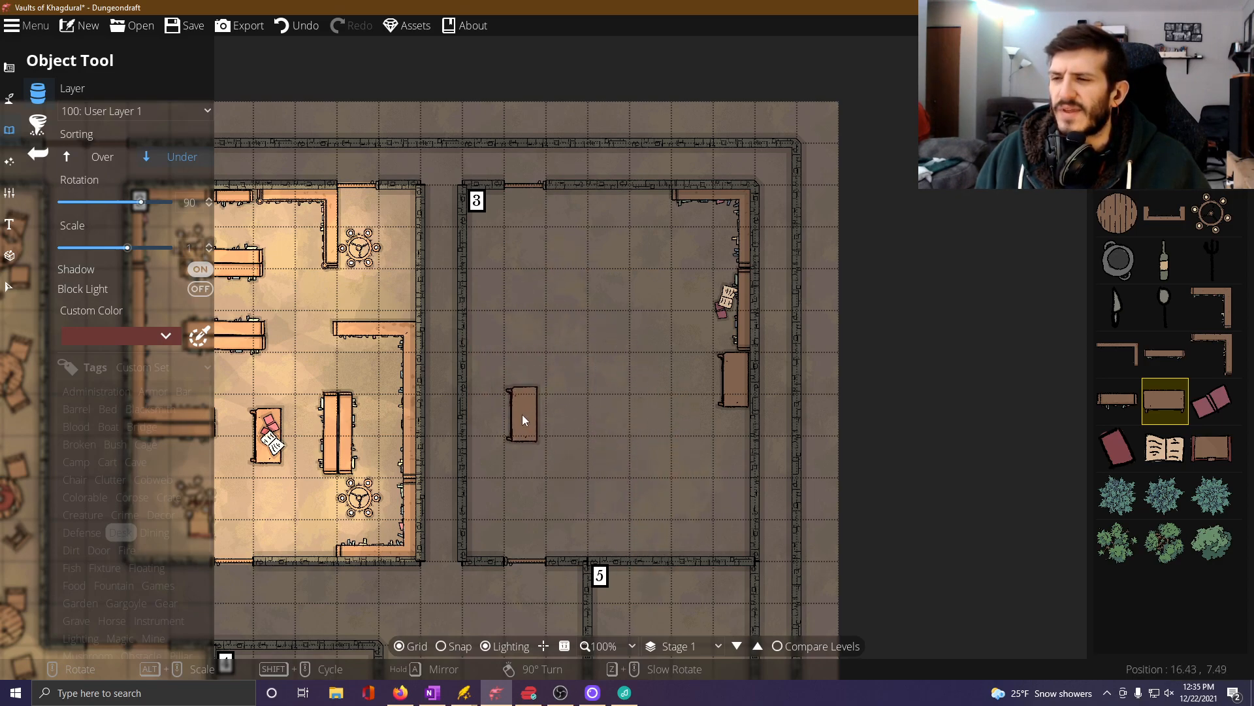
left_click(311, 28)
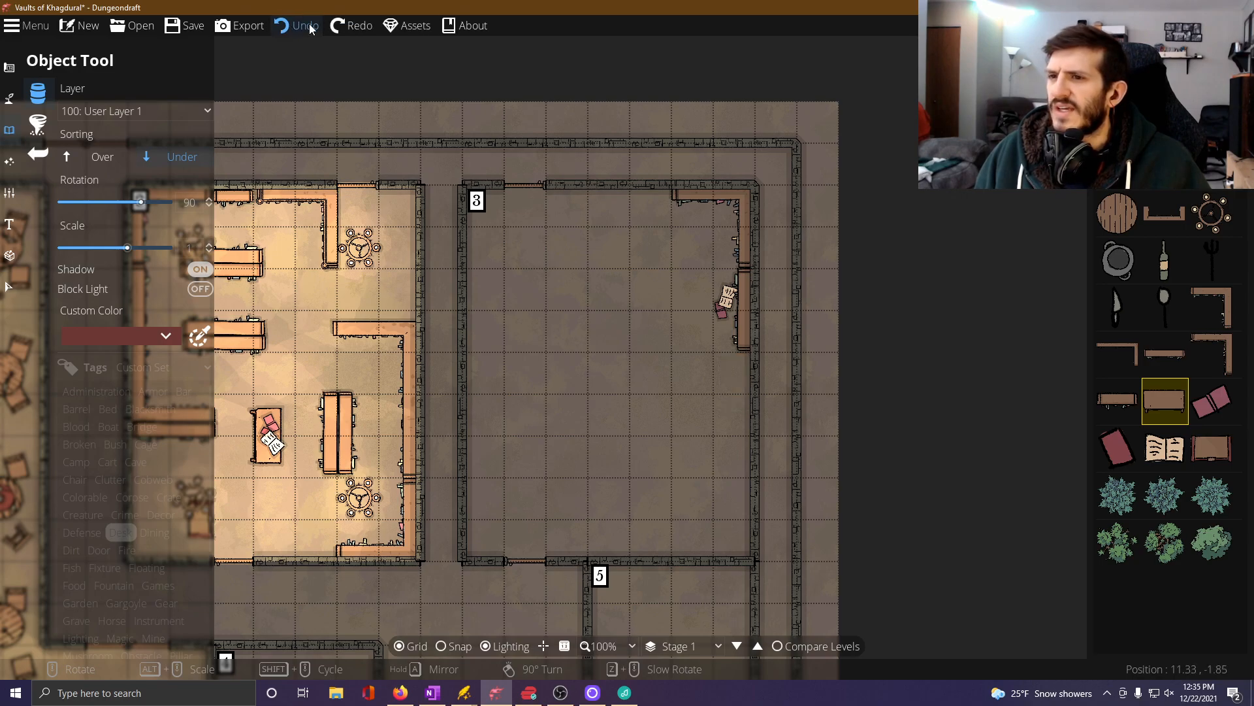
Undo Room 3's remaining shelves and books, and place two corner bookshelves end to end along the southern east wall, rotated 90 and 0 degrees.
left_click(311, 29)
left_click(311, 28)
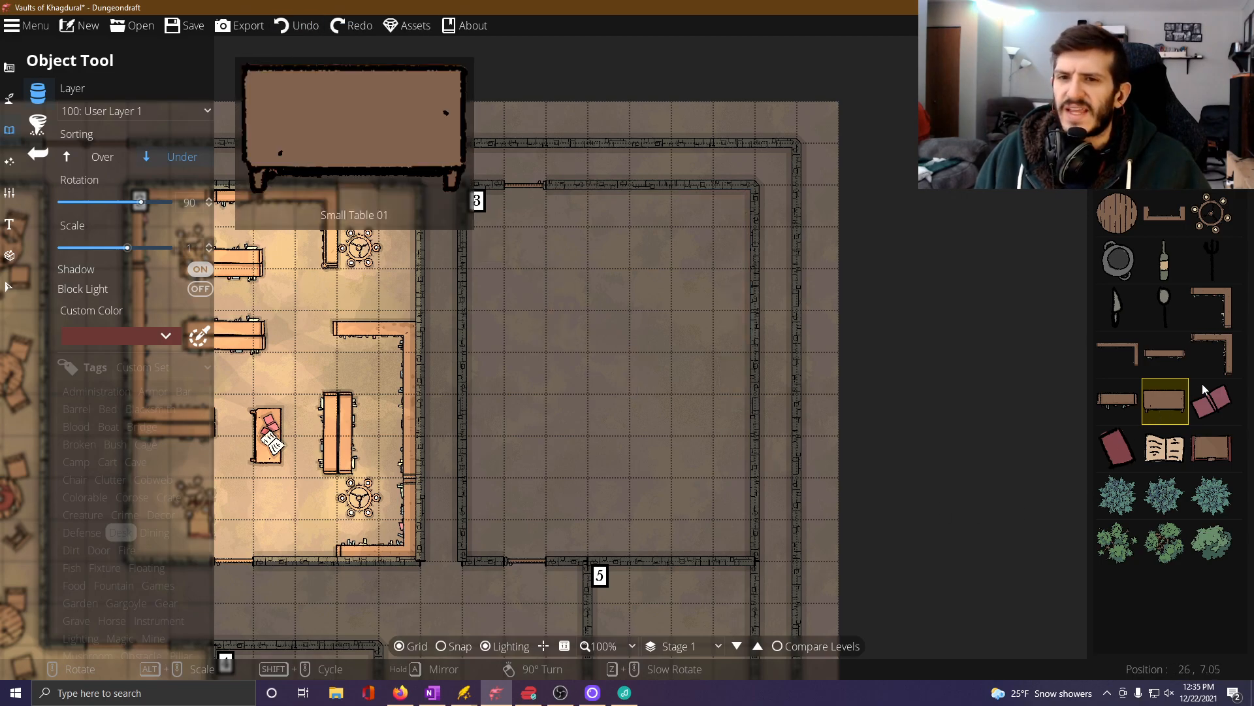
left_click(1223, 355)
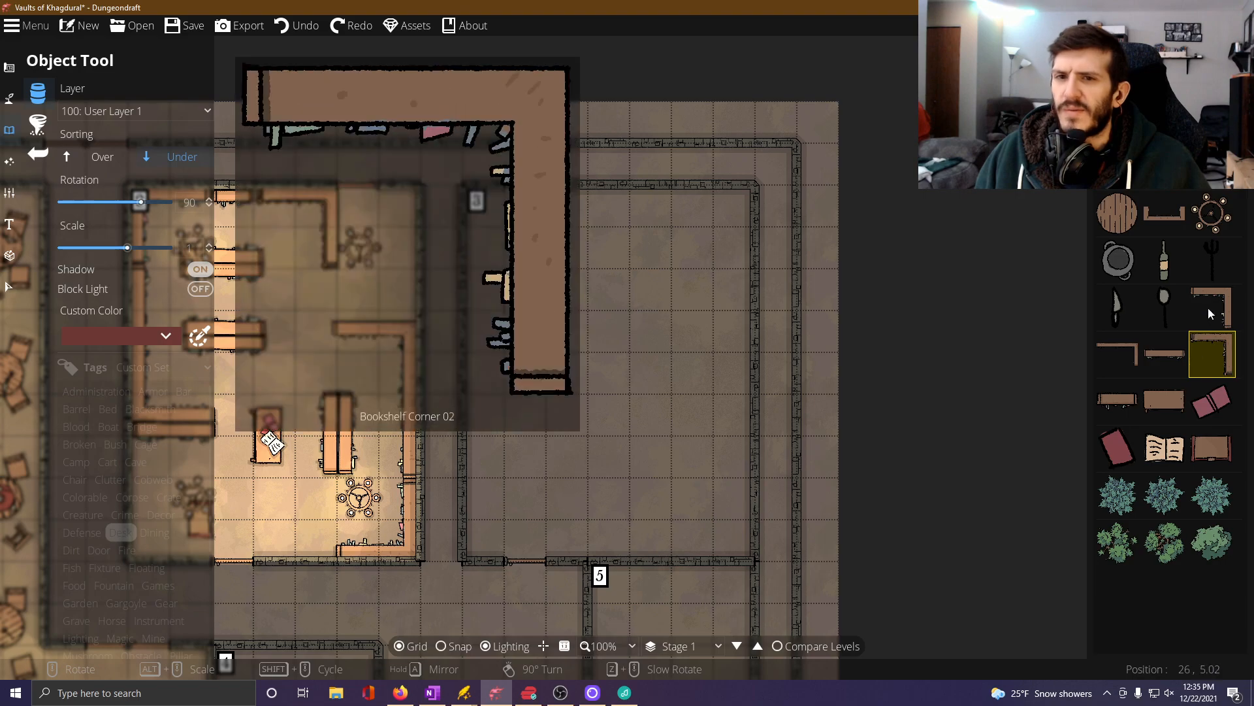
left_click(1210, 309)
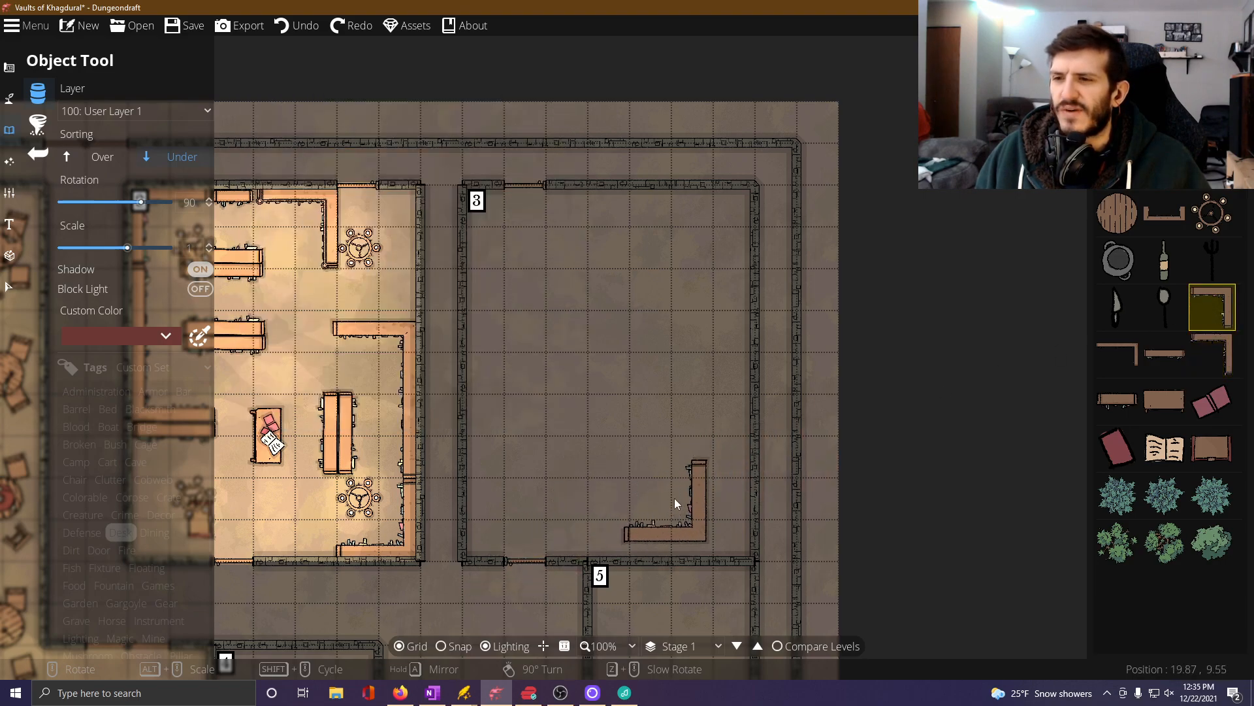
left_click(712, 520)
scroll(695, 438, "down", 6)
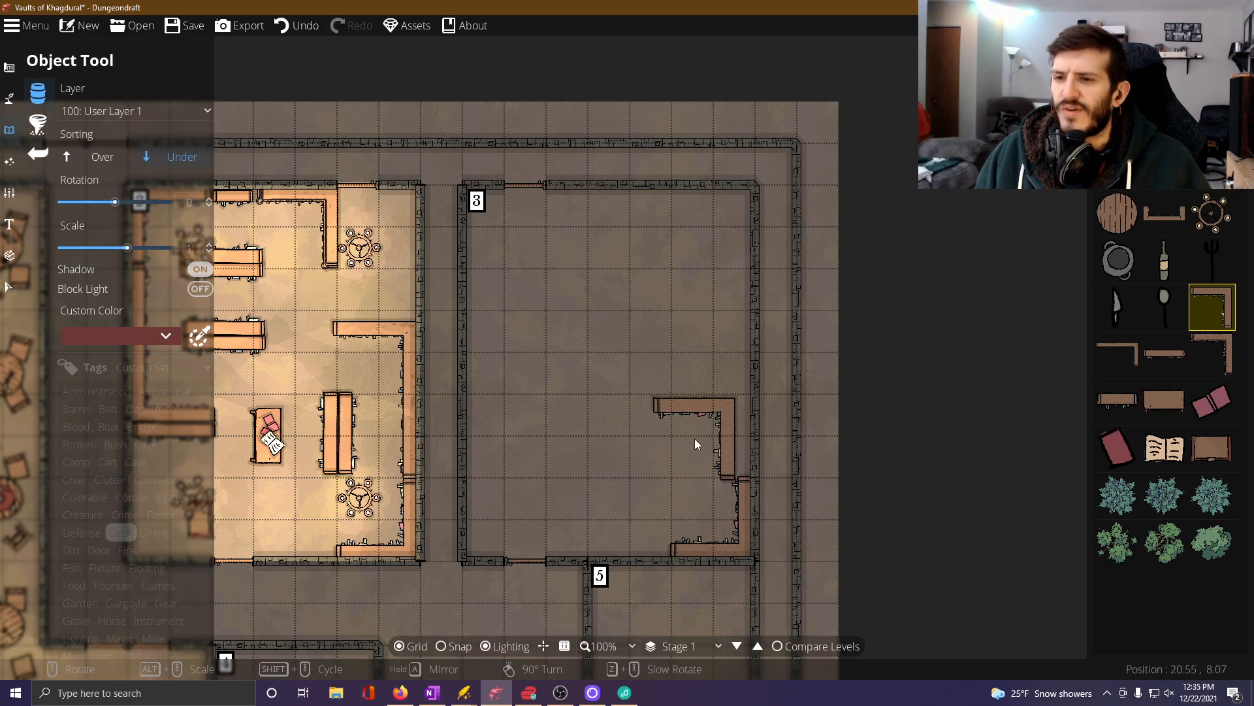
left_click(712, 439)
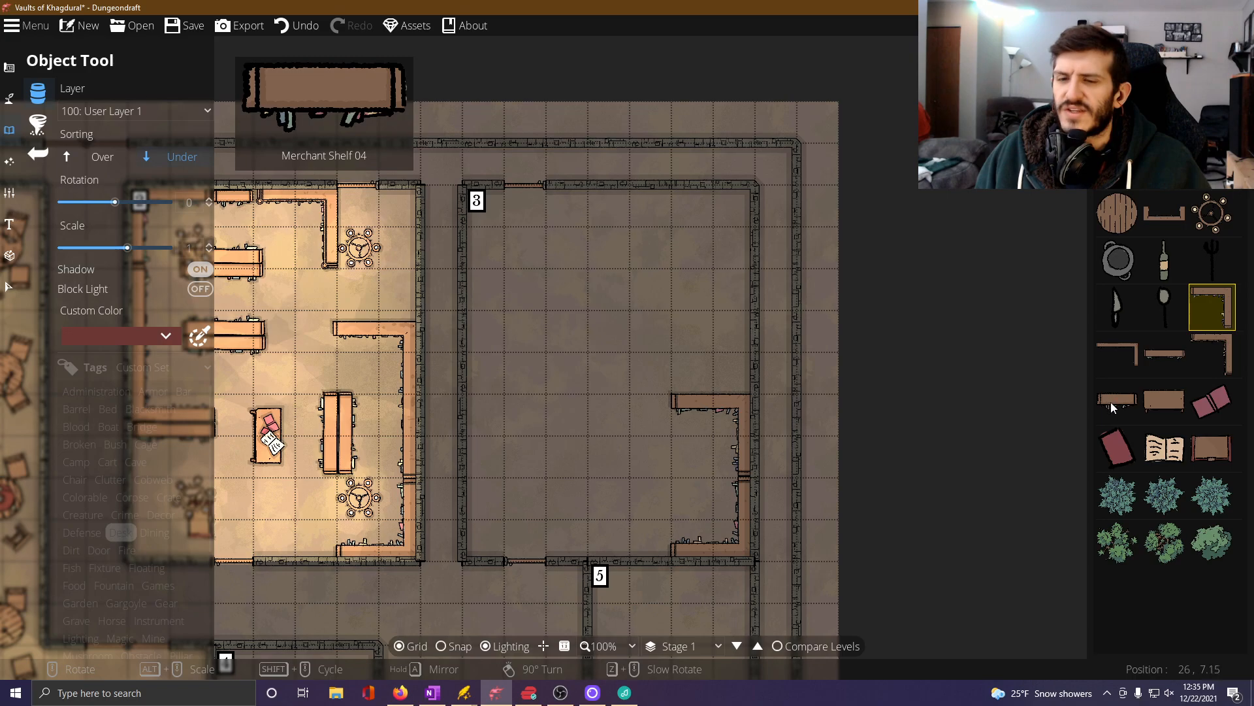
Place a mirrored long corner bookshelf against Room 3's west wall and two small tables rotated 90 degrees in the southern half.
left_click(1115, 353)
key("a")
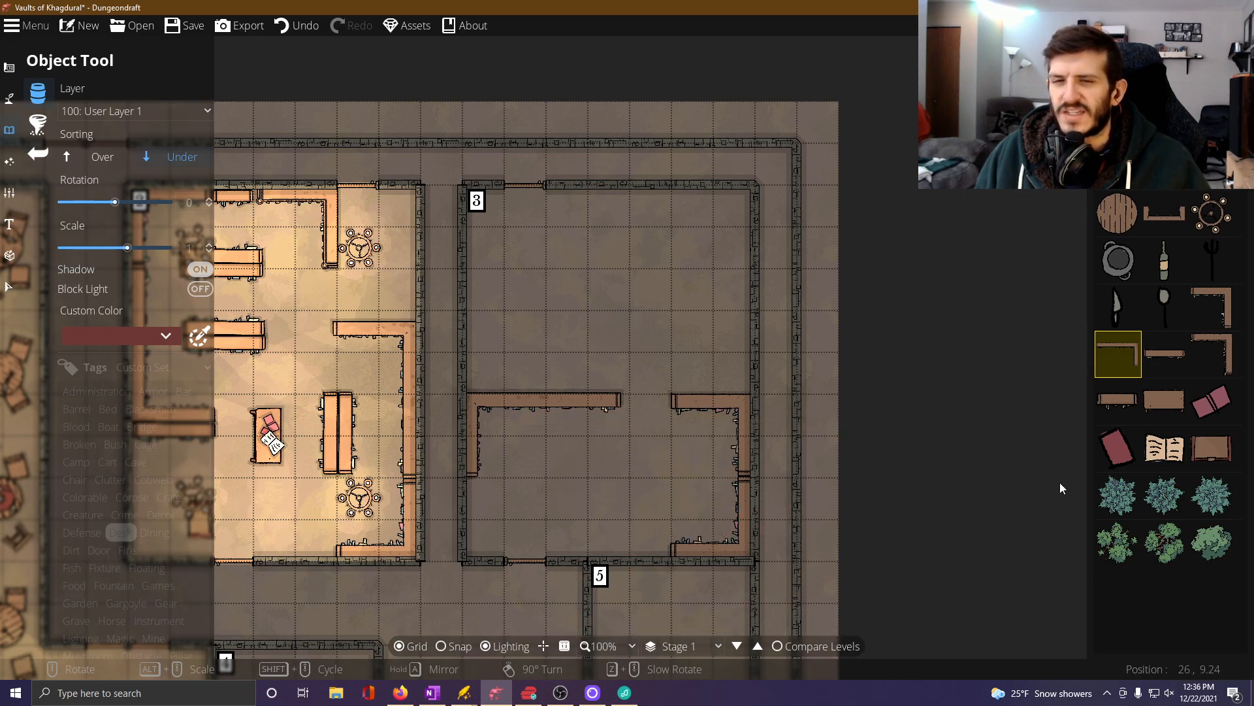
left_click(1163, 395)
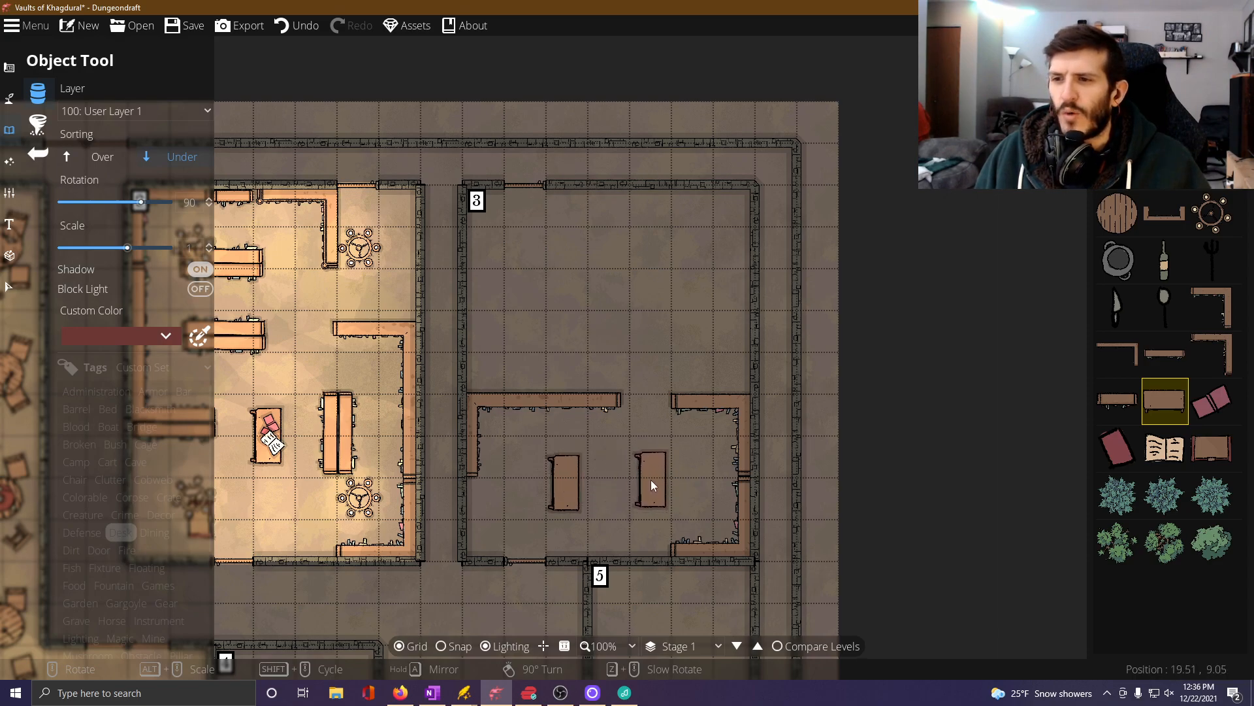
left_click(652, 484)
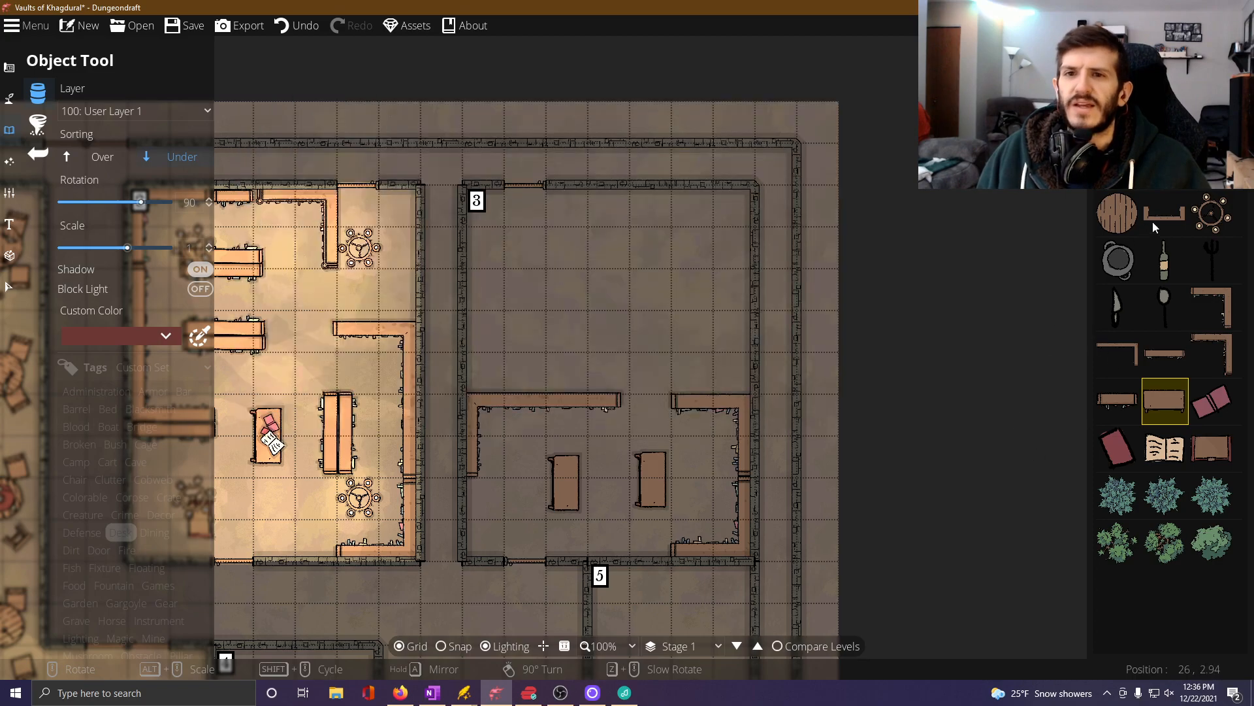
Back Room 3's dividing shelves with a corner bookshelf at 90 degrees on the east and a long corner bookshelf at 180 degrees on the west.
left_click(1215, 313)
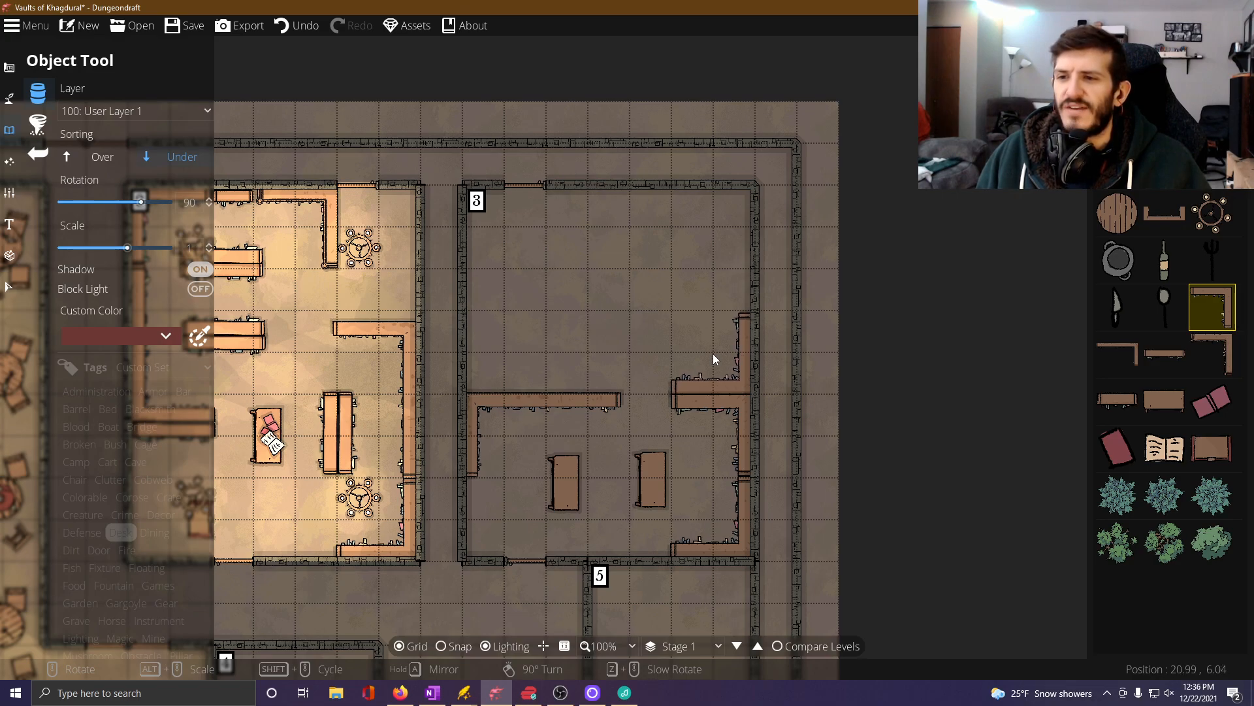
scroll(572, 341, "up", 5)
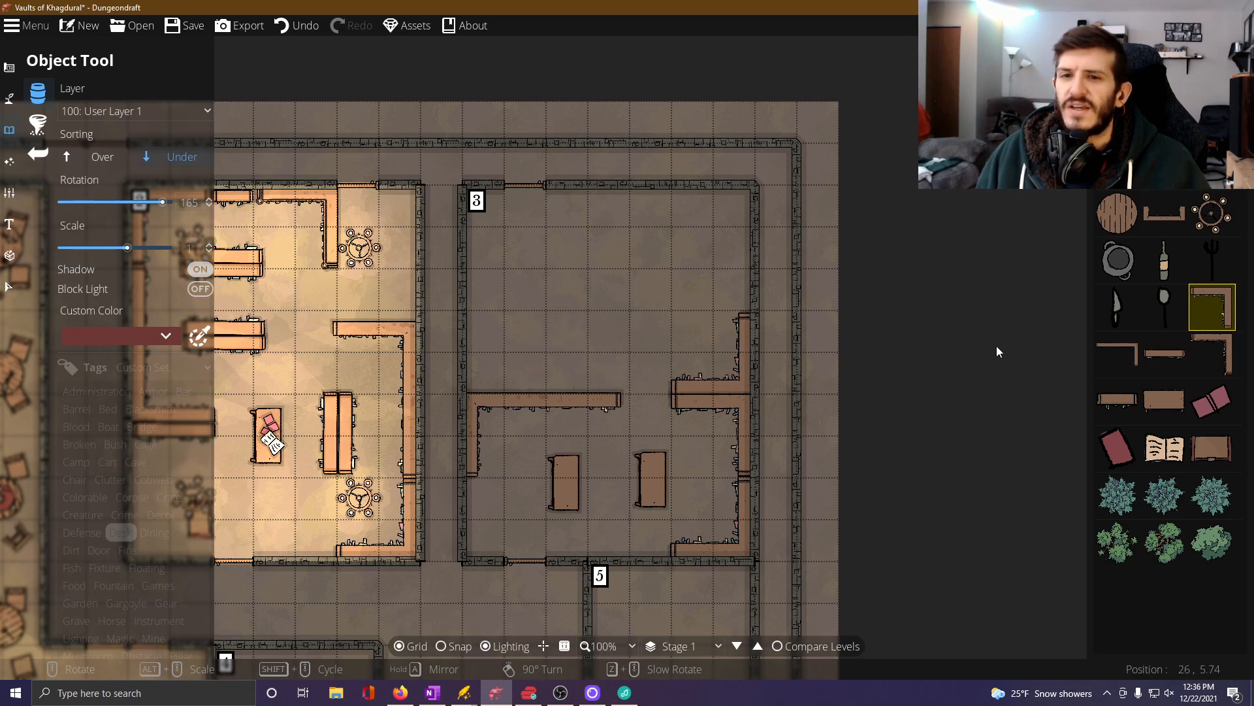
left_click(1118, 353)
scroll(539, 320, "up", 3)
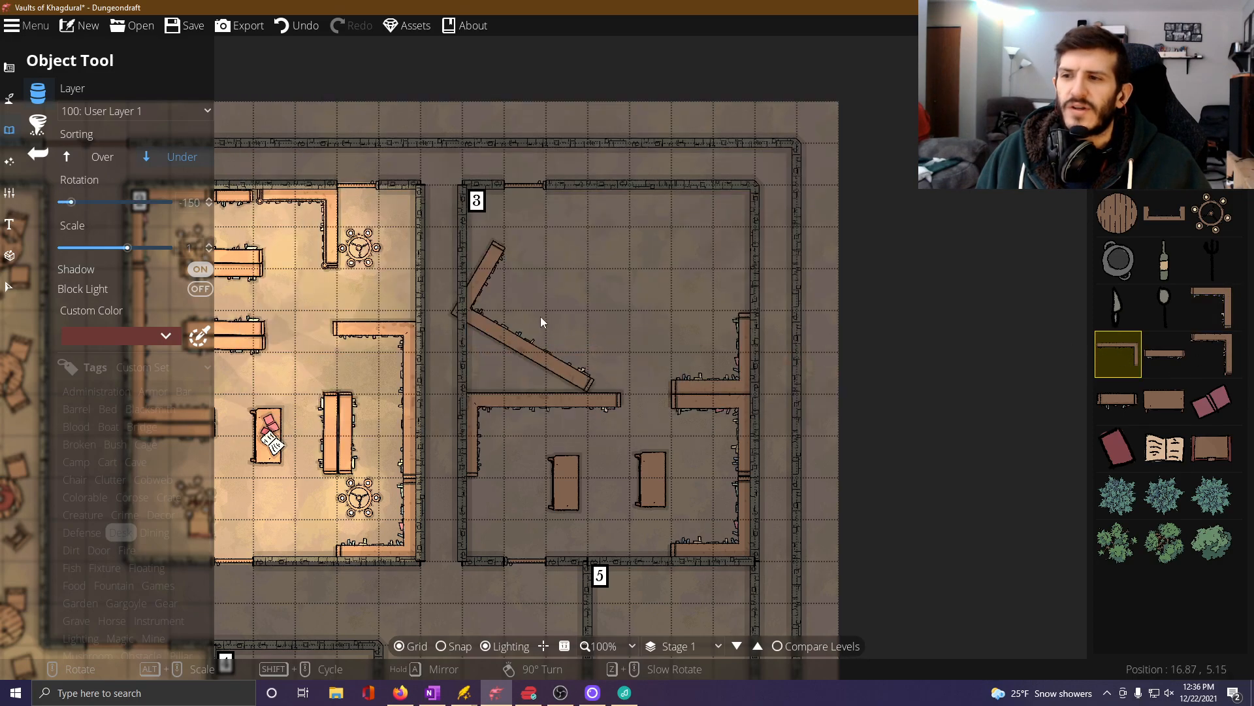
scroll(541, 320, "down", 2)
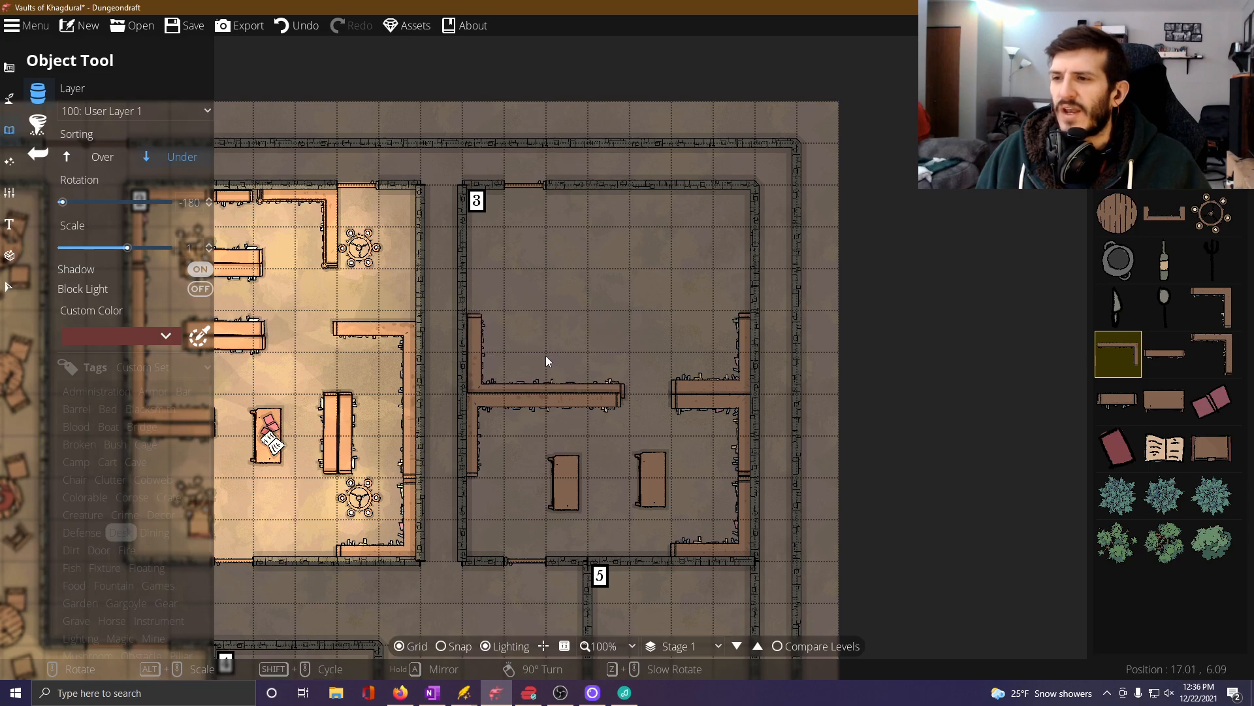
left_click(543, 351)
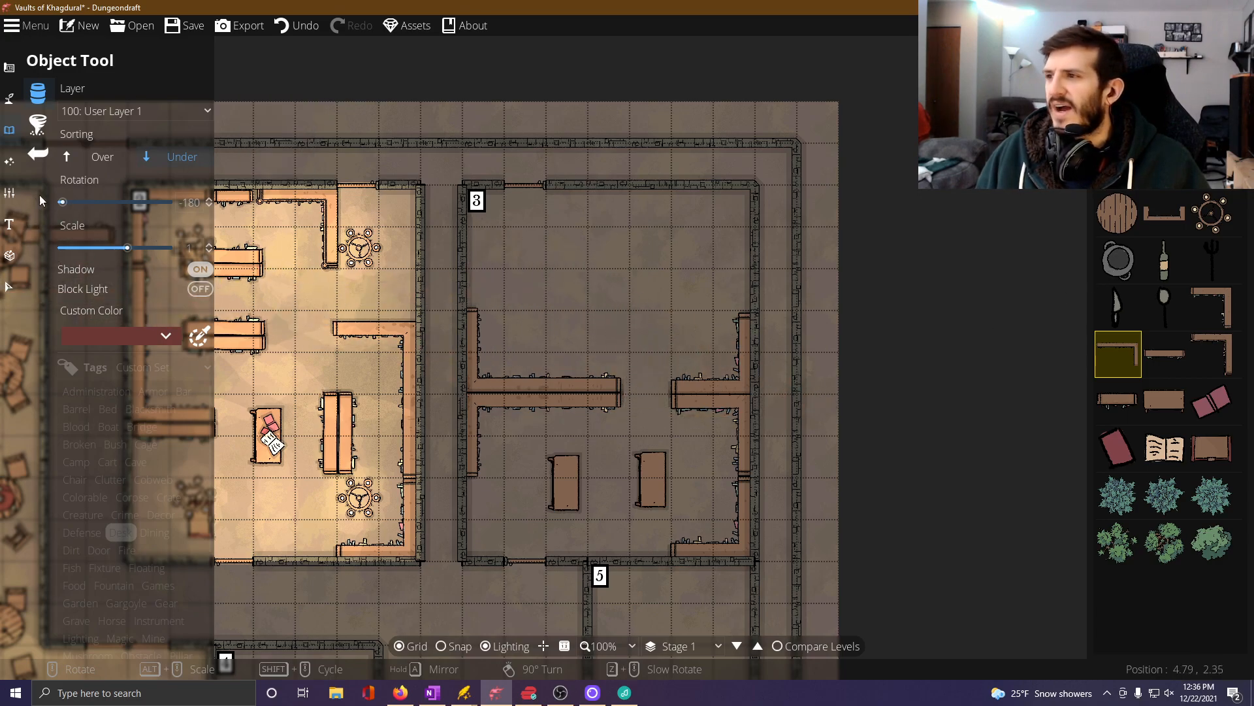
Browse the Magic and Lighting objects and set the object sorting to Over.
left_click(144, 624)
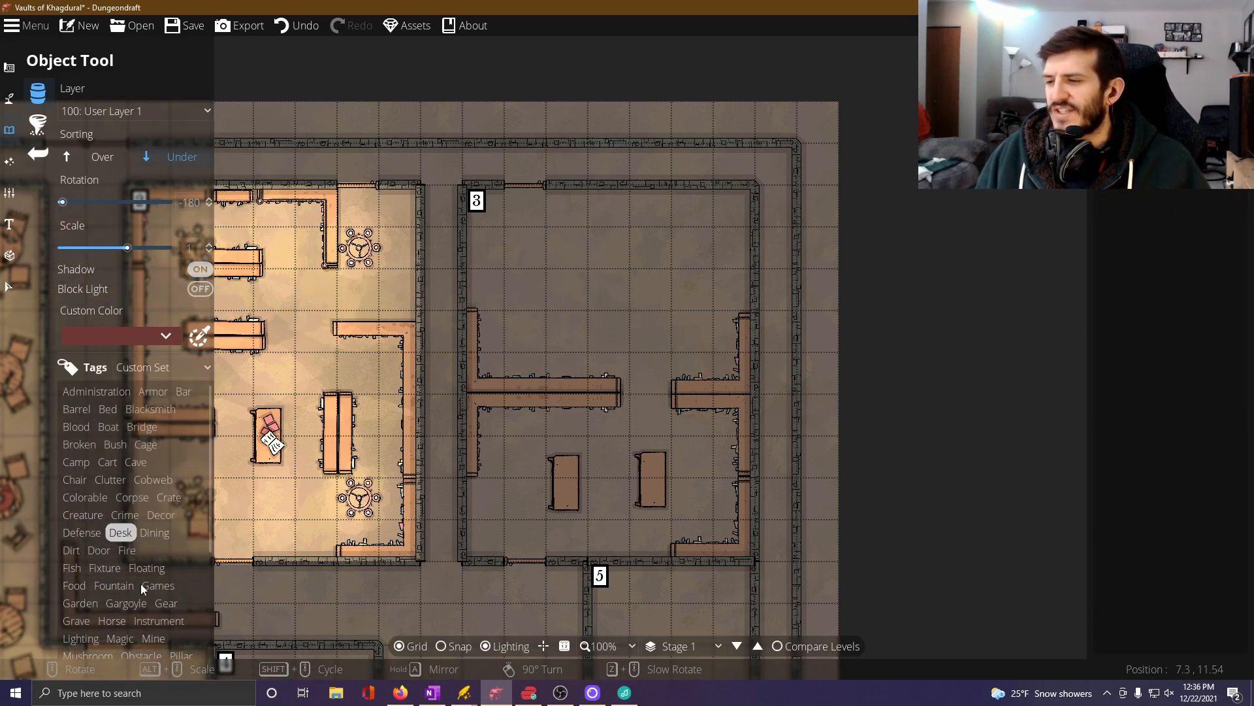
scroll(140, 583, "down", 3)
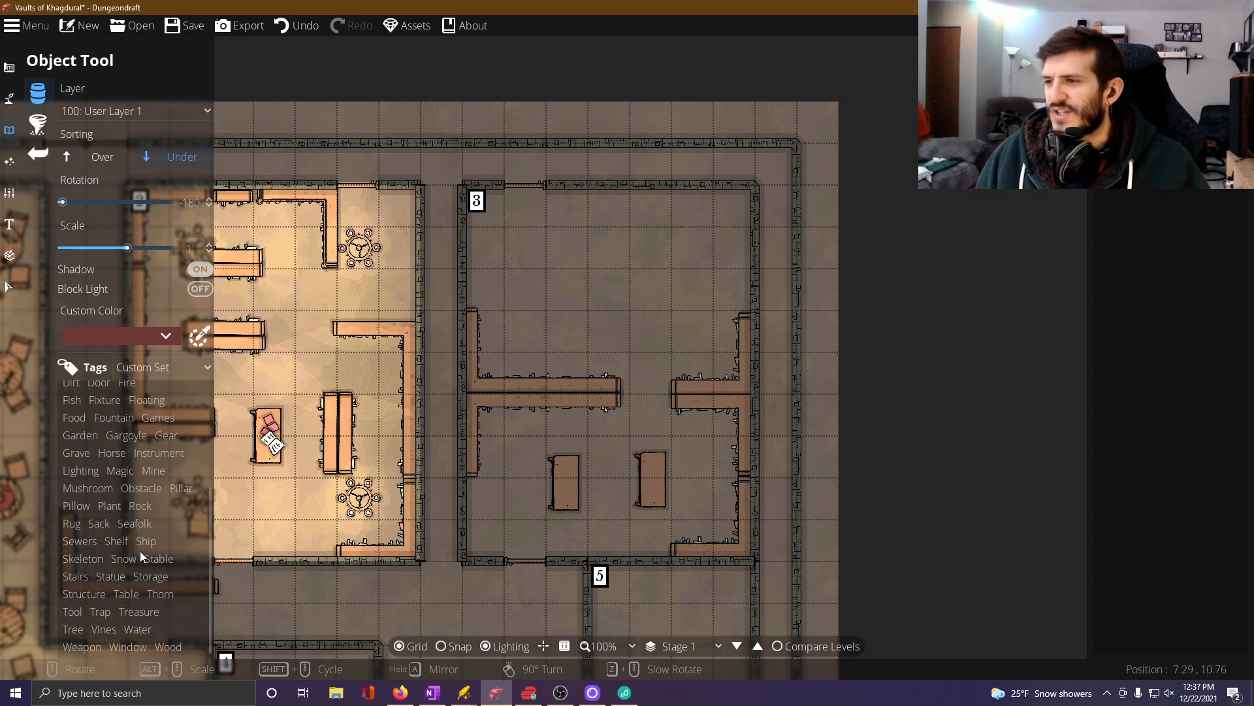
left_click(119, 475)
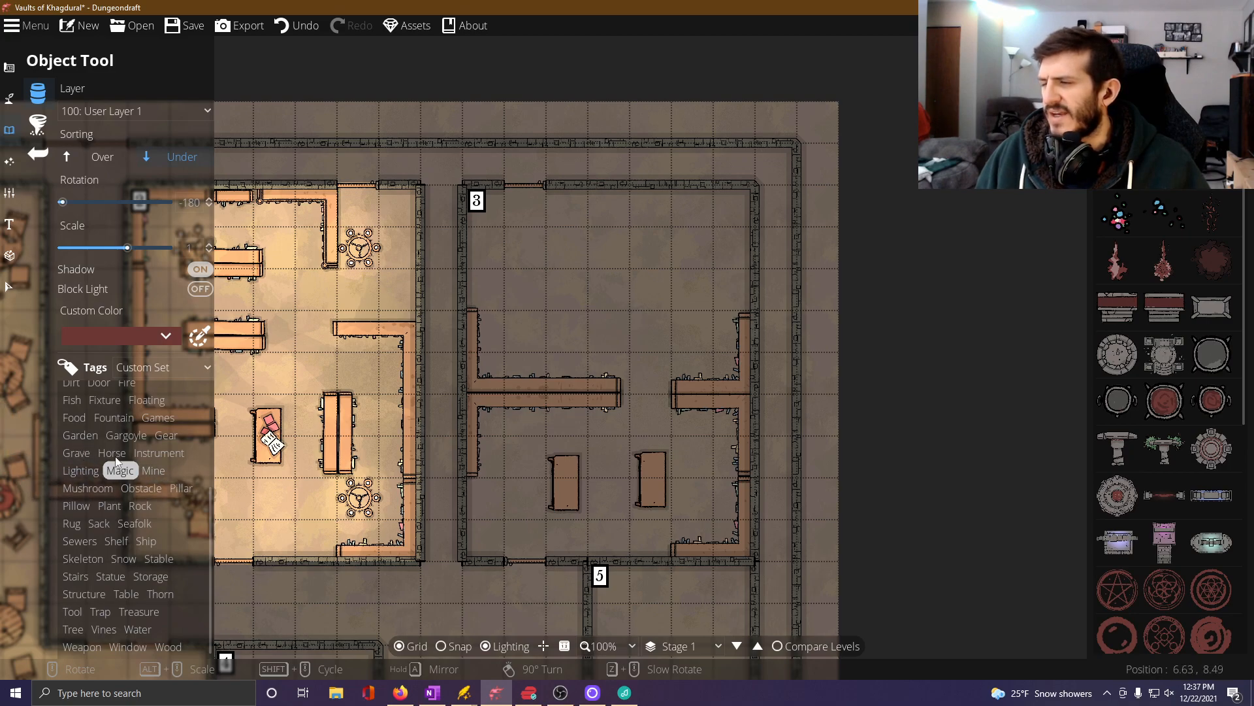
left_click(99, 160)
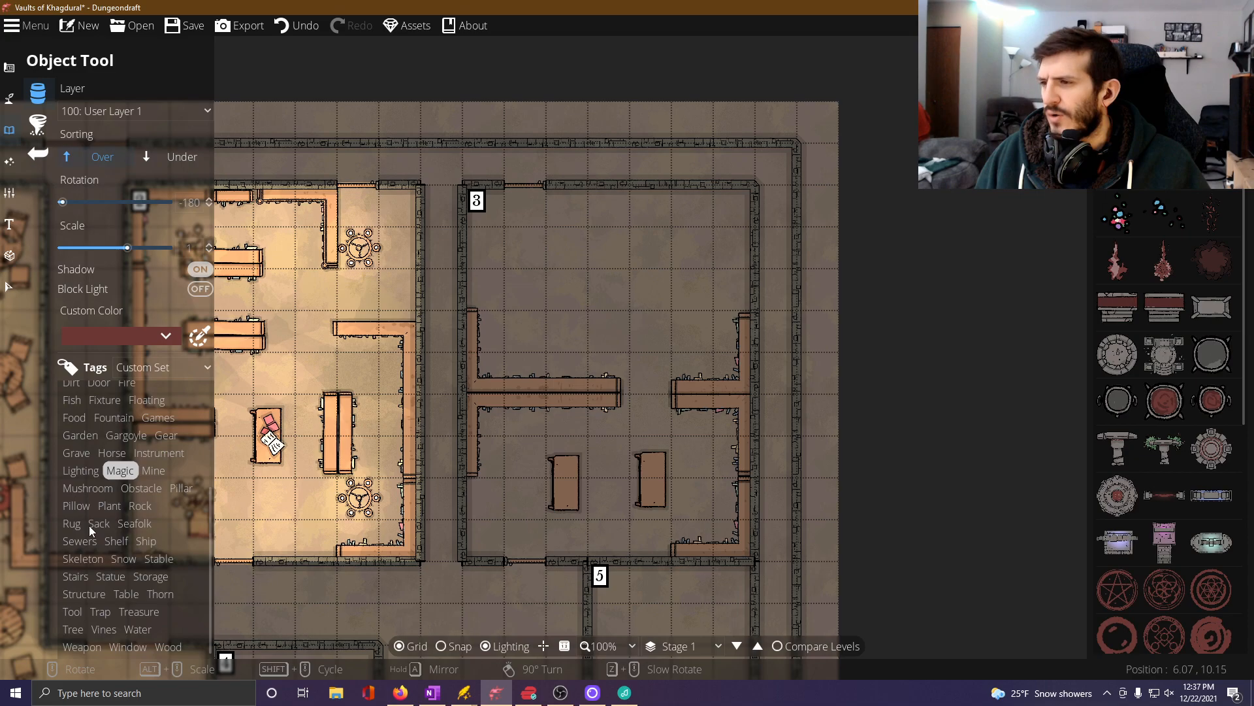
left_click(91, 473)
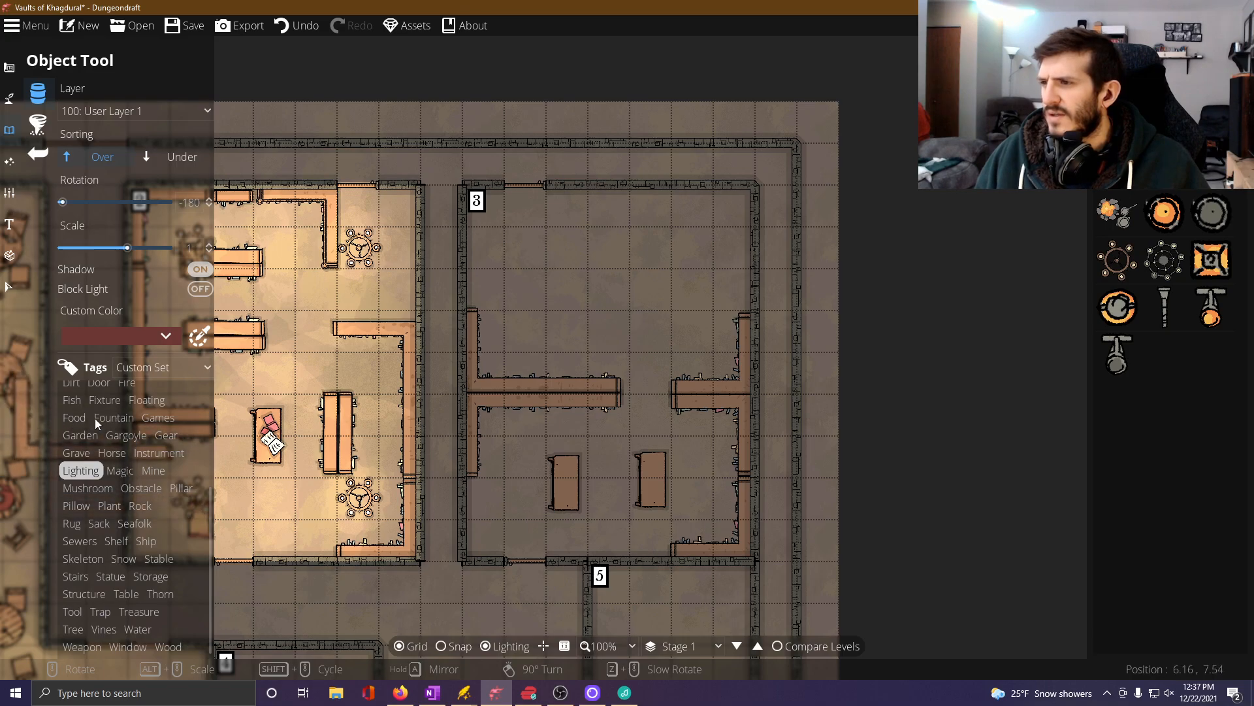
Place two burnt firewood piles from the Fire objects side by side in Room 3's northern half.
scroll(125, 418, "up", 3)
left_click(128, 451)
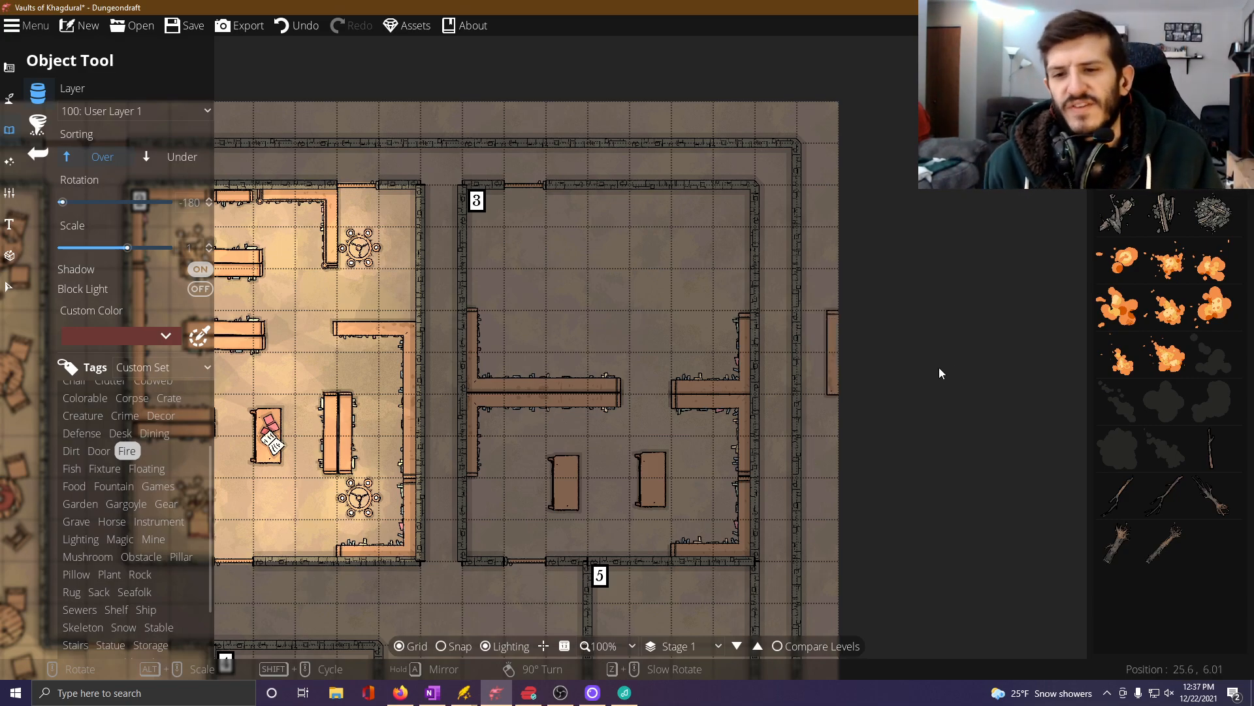
left_click(1212, 213)
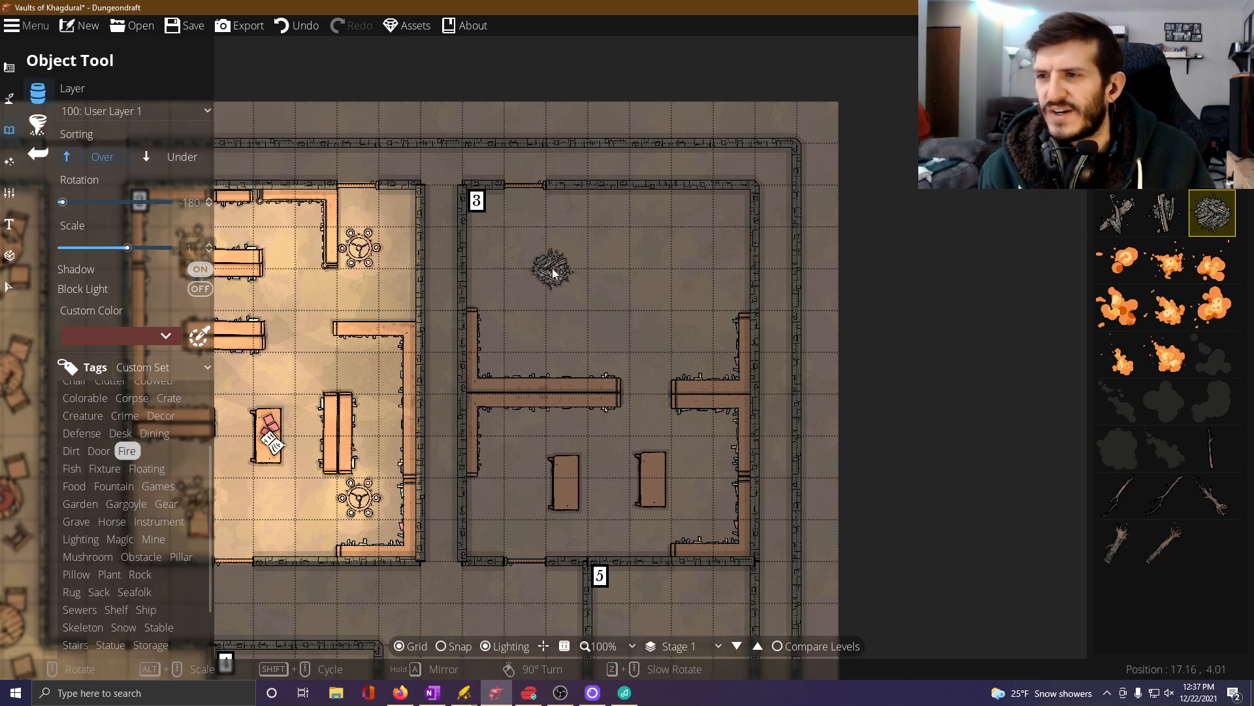
left_click(549, 275)
left_click(673, 275)
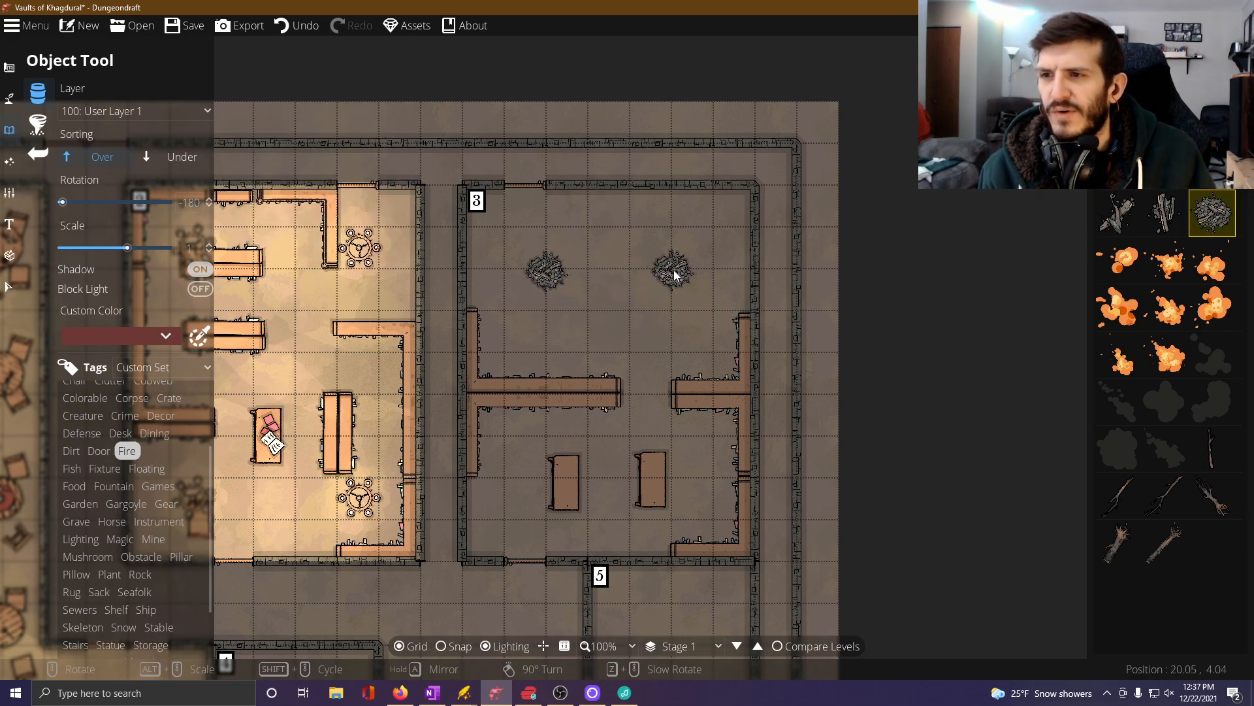
left_click(1175, 69)
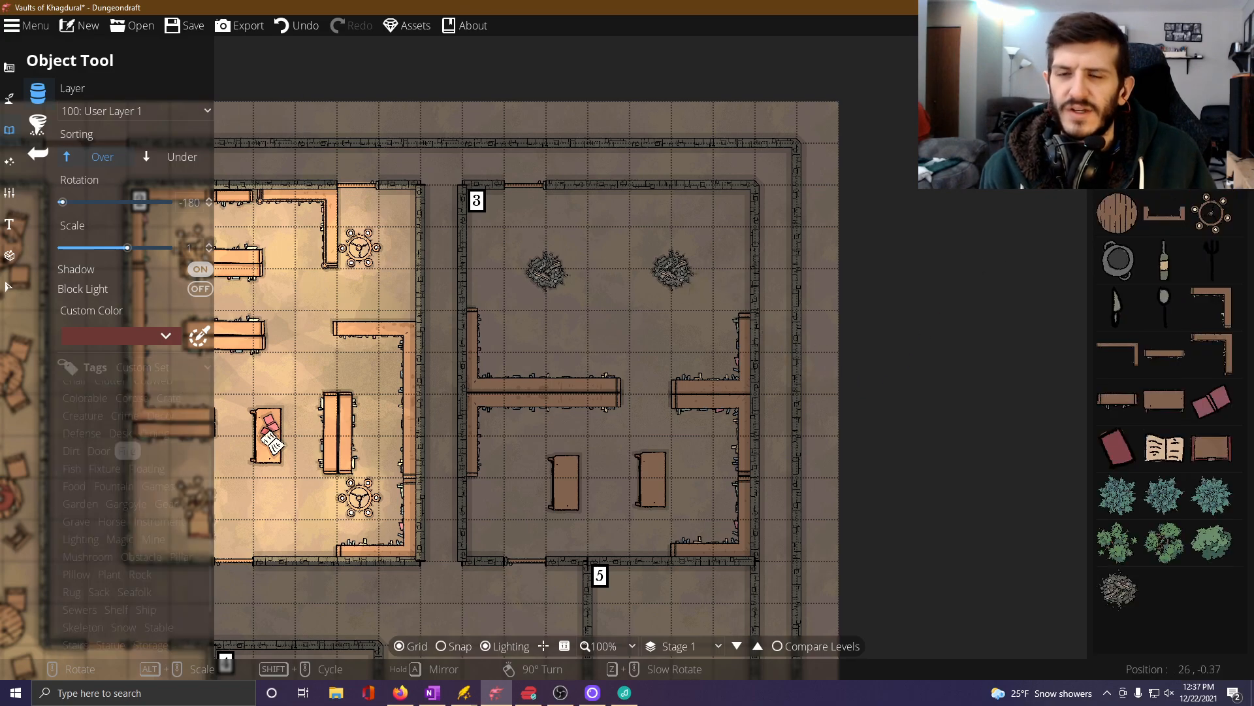
left_click(1119, 262)
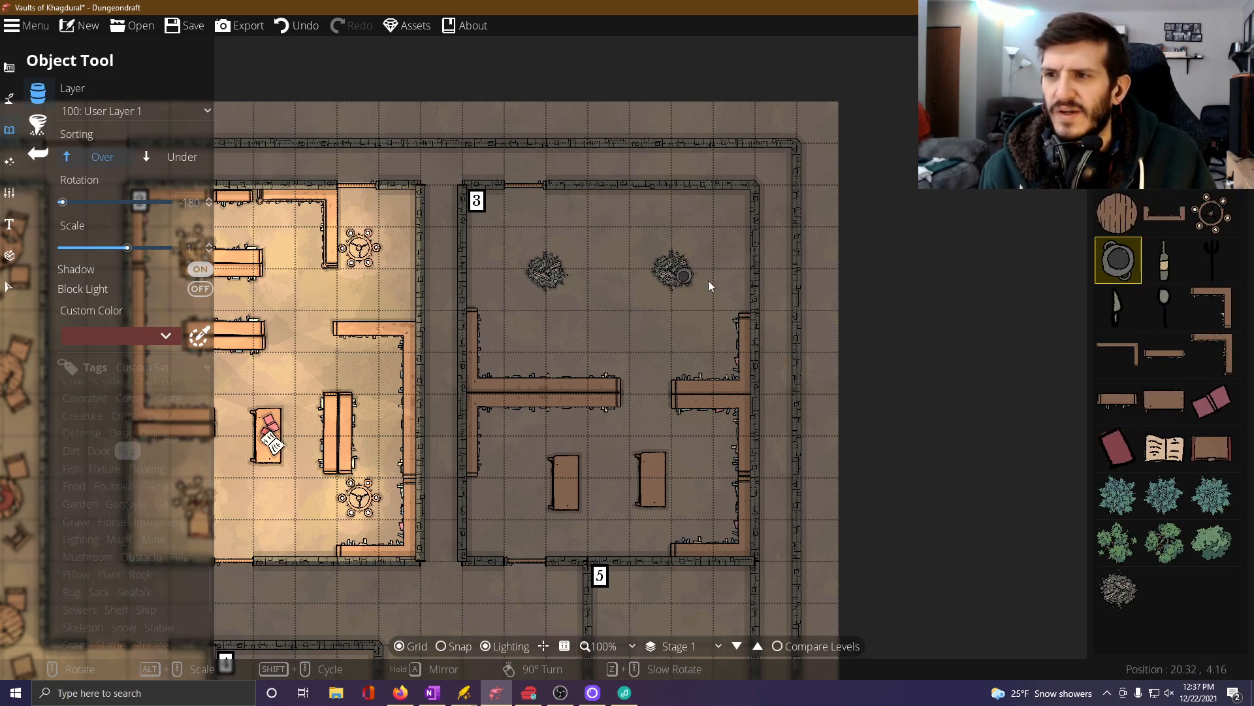
left_click(120, 412)
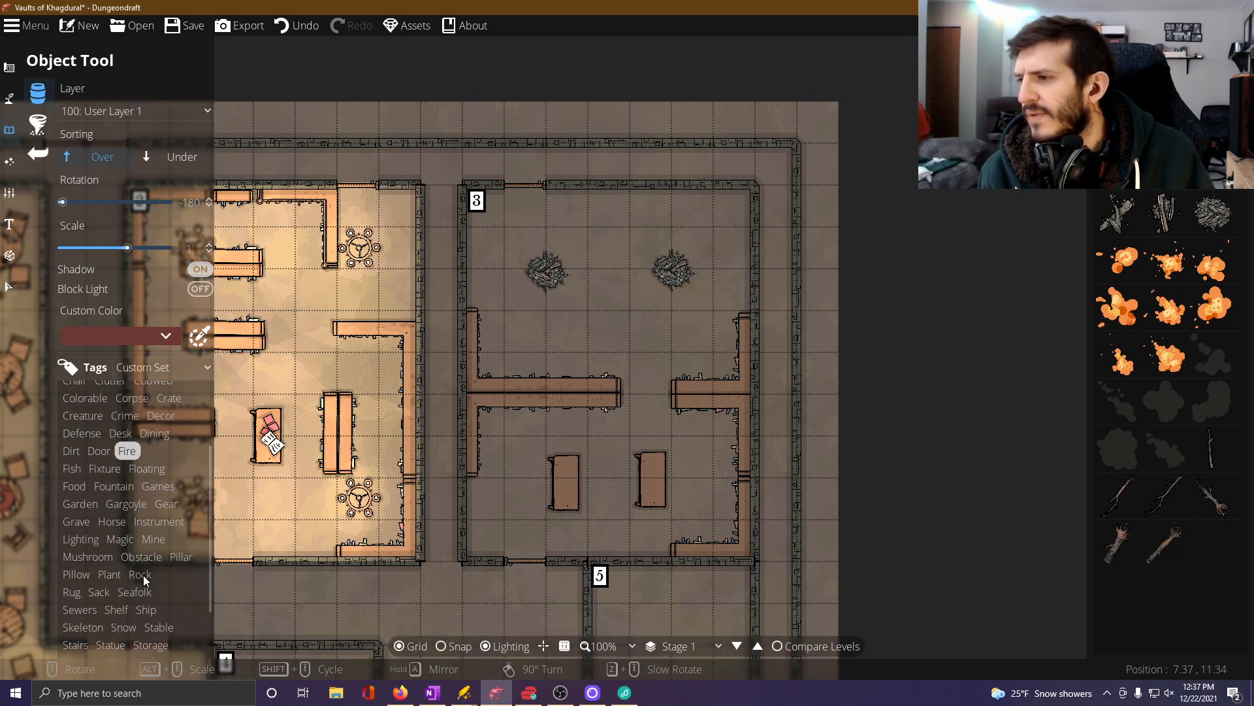
From the Magic objects, place Cauldron 01 on the western firewood pile and Cauldron 02 on the eastern one.
scroll(139, 553, "down", 2)
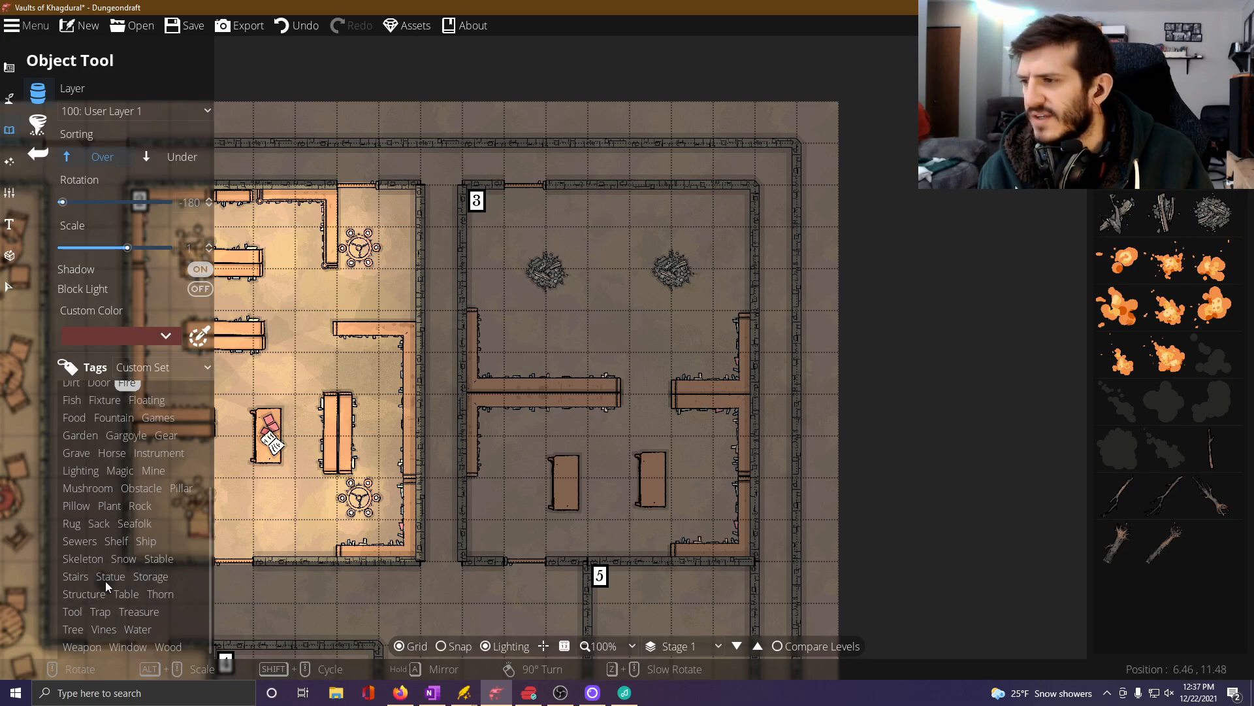
left_click(119, 470)
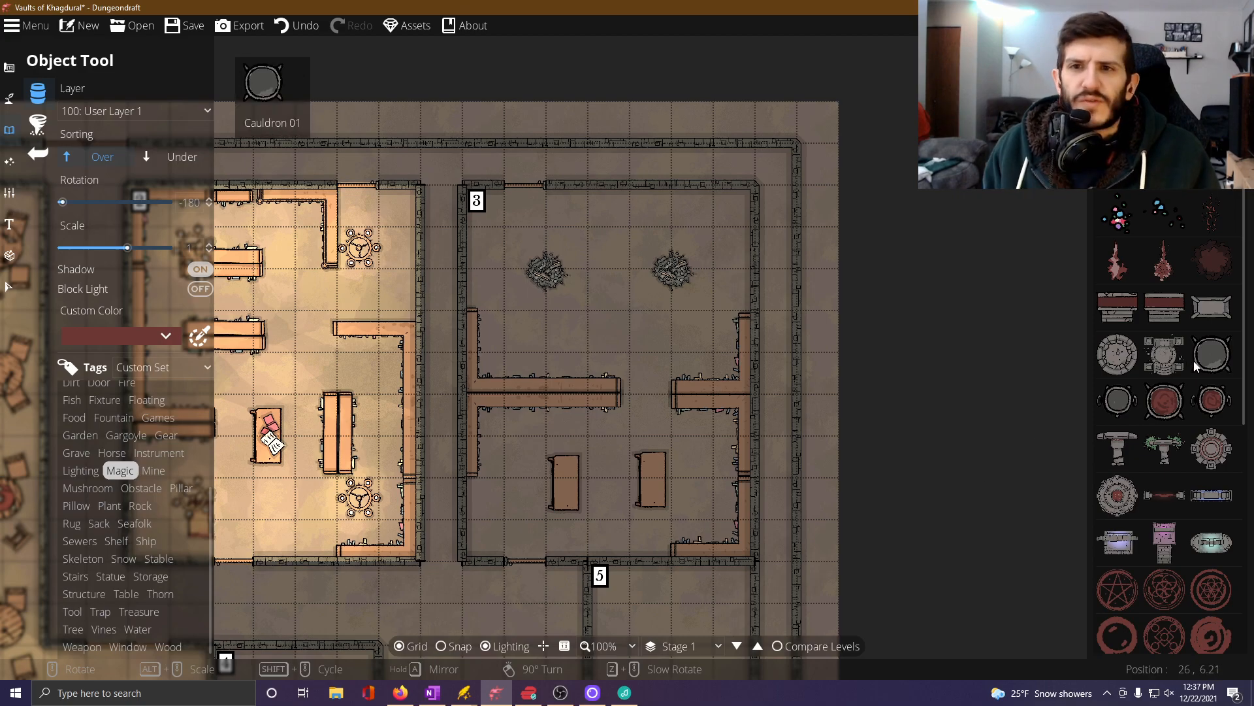
scroll(1194, 368, "down", 6)
scroll(1184, 396, "up", 6)
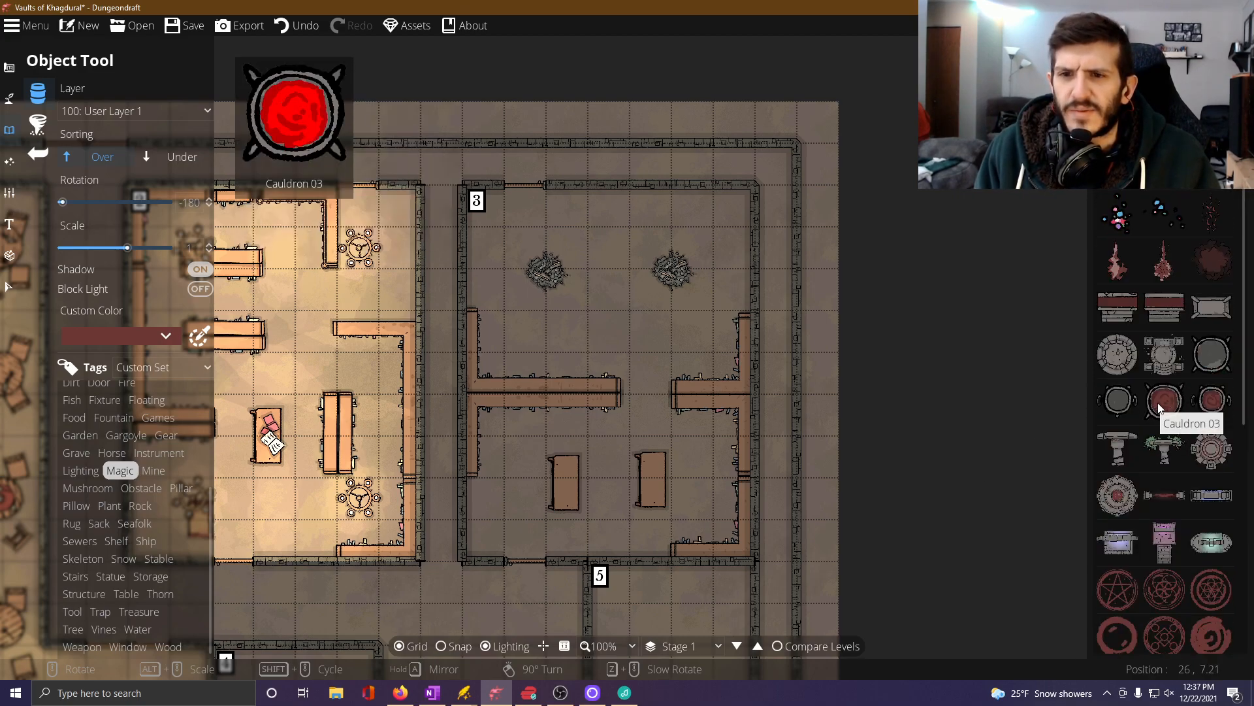
left_click(1210, 364)
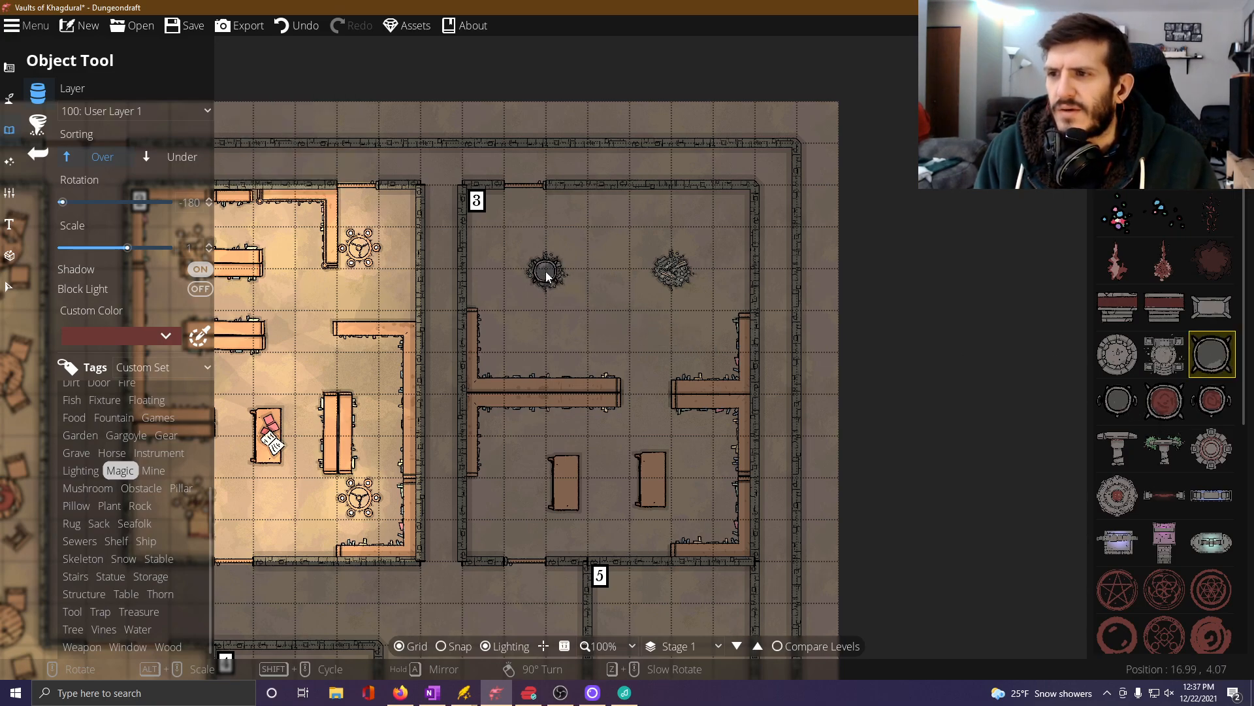
left_click(546, 272)
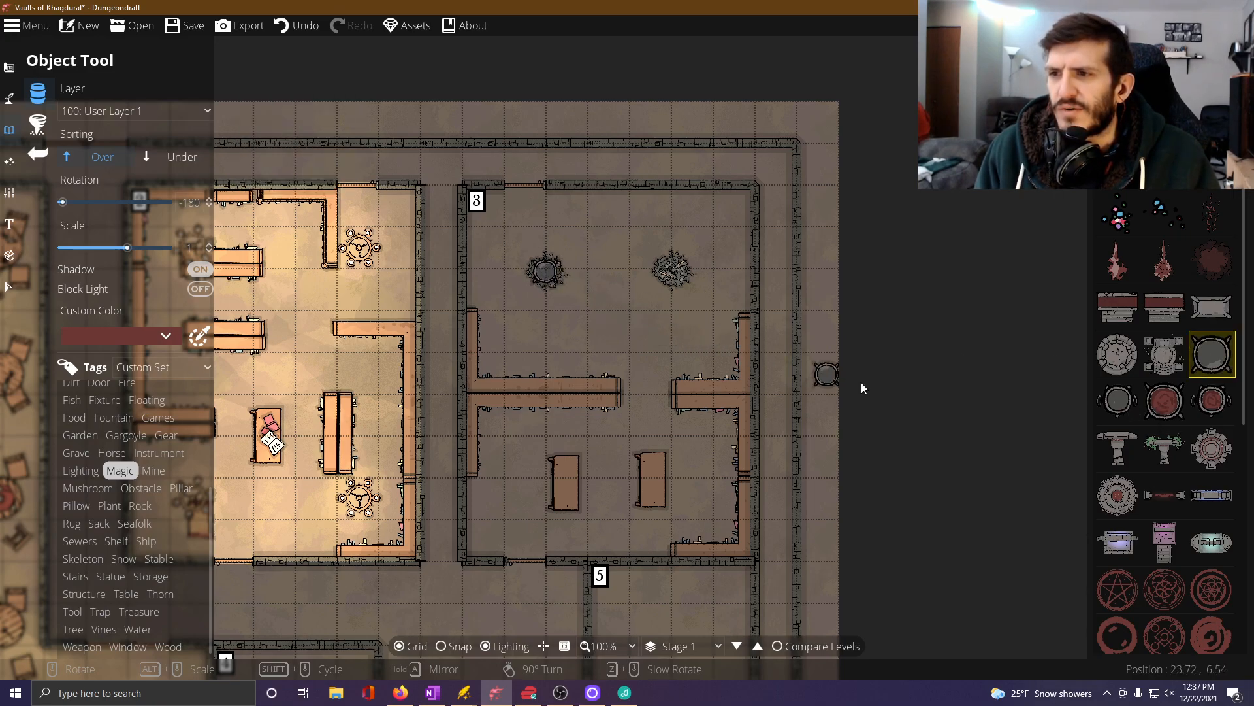
left_click(1125, 403)
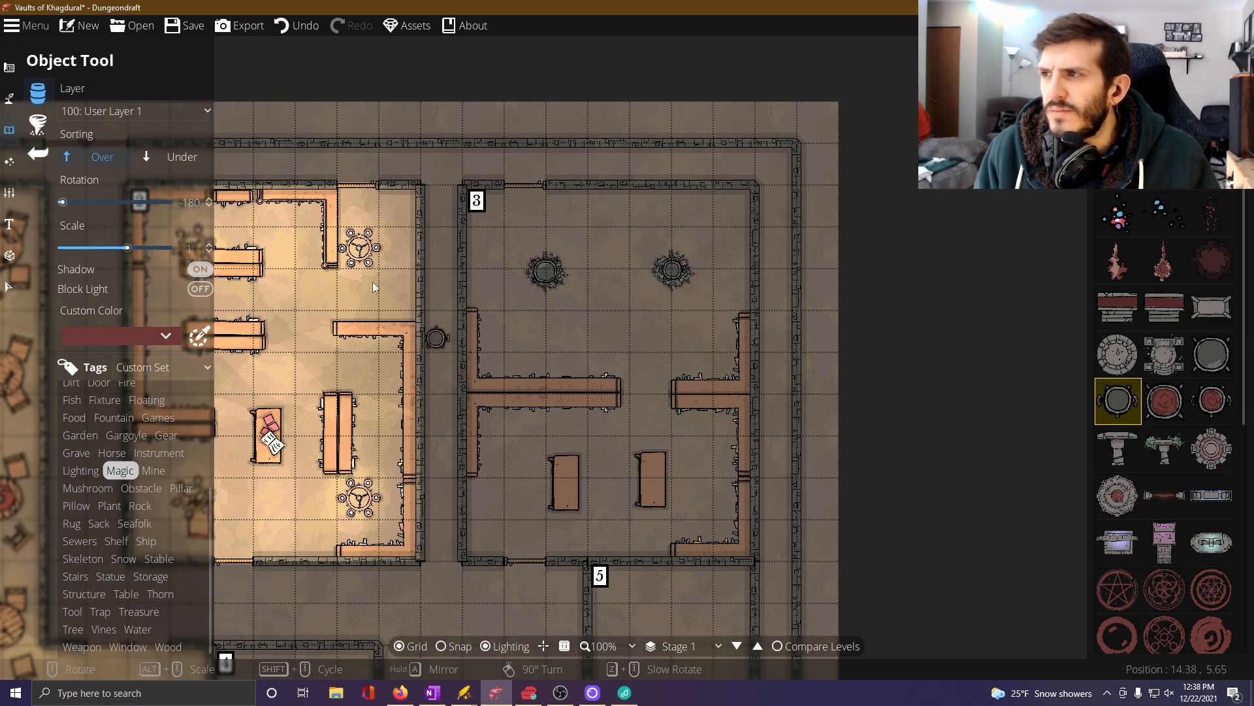
Move both cauldrons and their firewood piles one grid square south in Room 3.
left_click(13, 284)
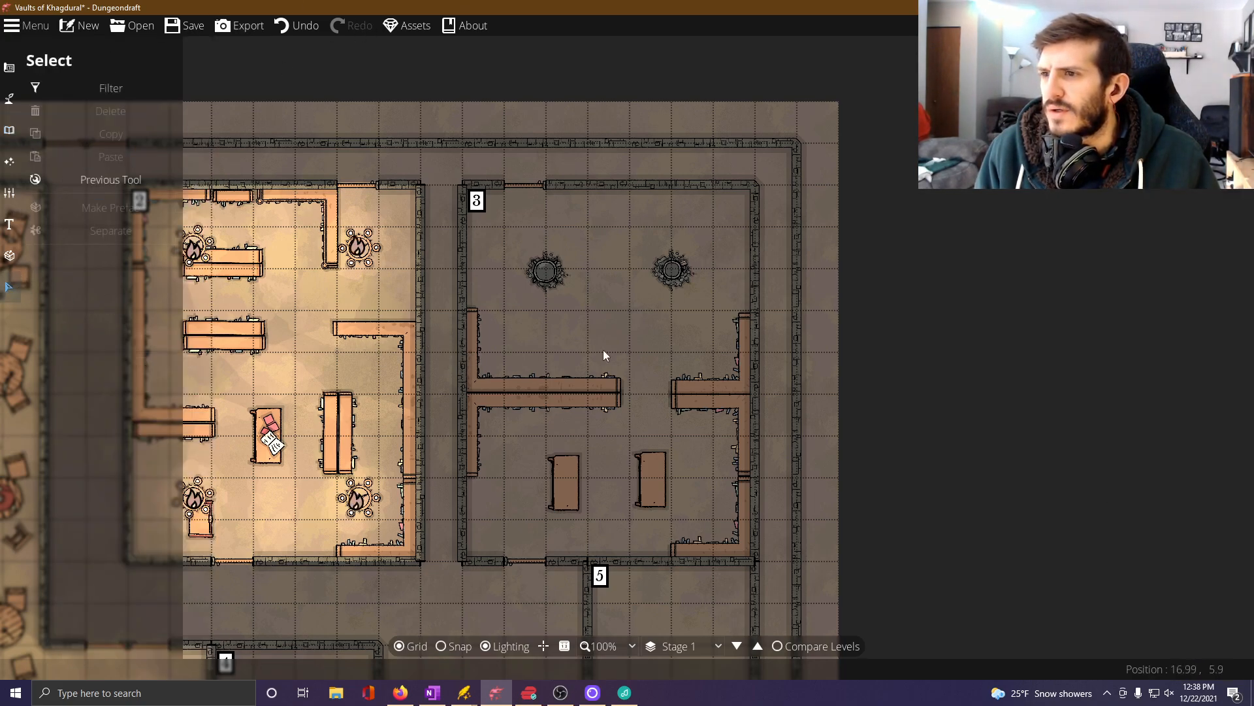
left_click_drag(545, 269, 553, 307)
left_click(552, 292)
left_click(629, 306)
left_click(677, 276)
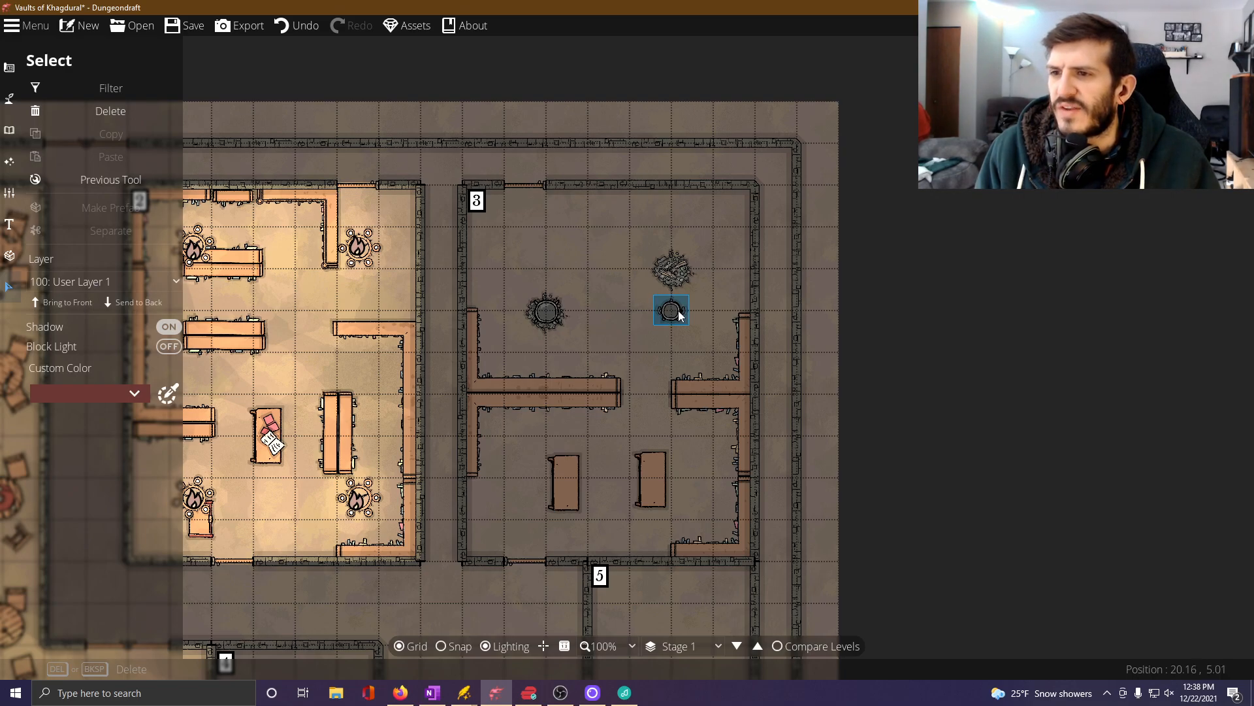
left_click(675, 272)
left_click_drag(675, 271, 672, 311)
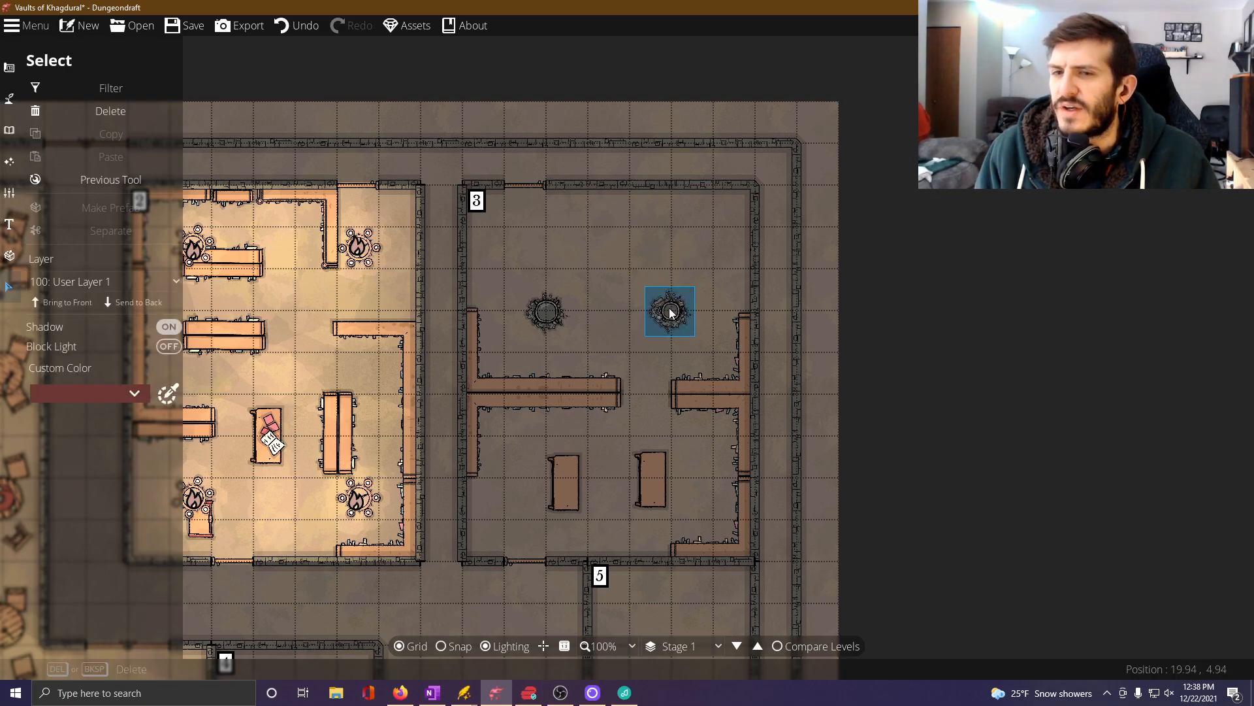
left_click(661, 335)
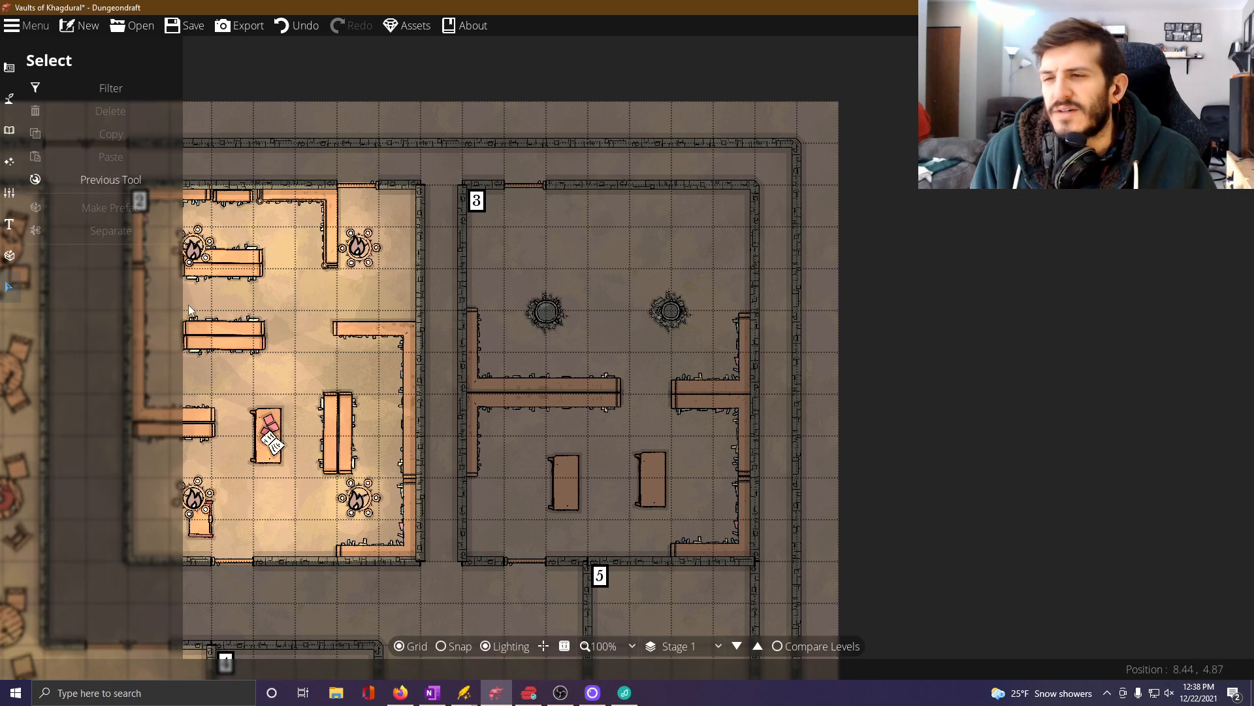
Place a rectangular wooden table, rotated 90 degrees, in Room 3's northeast corner.
left_click(9, 129)
left_click(67, 124)
left_click(59, 98)
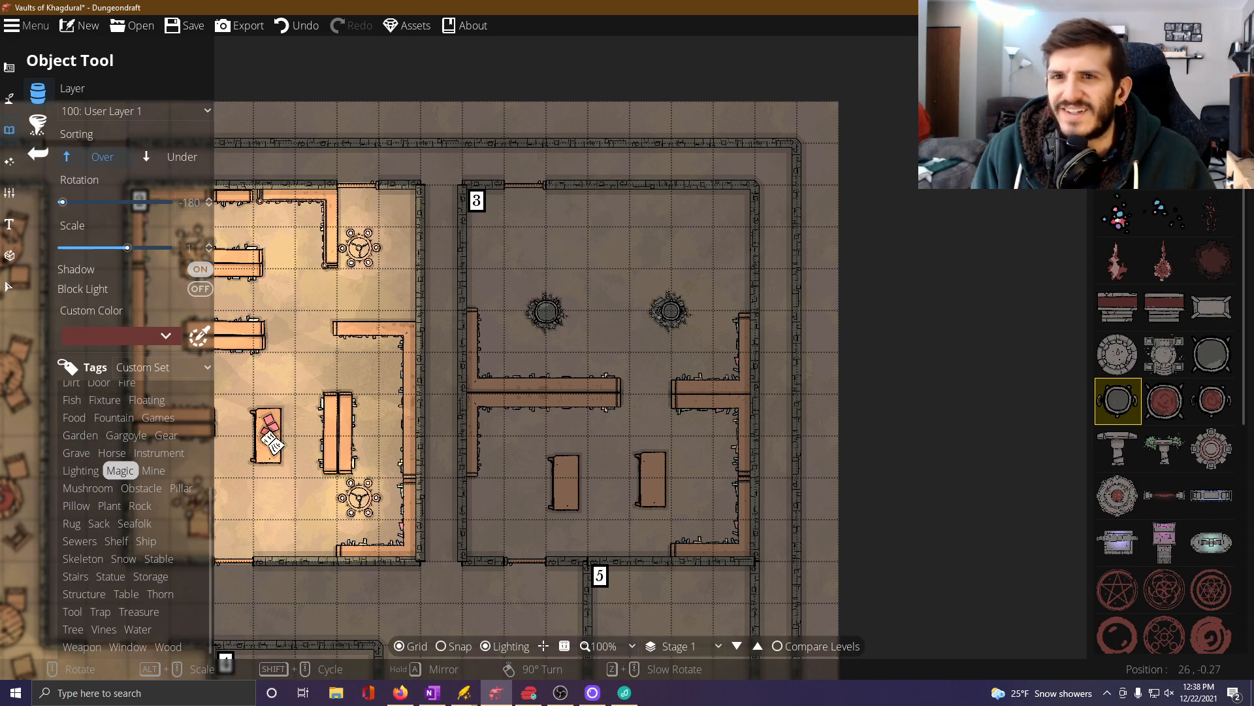
left_click(1166, 57)
left_click(1165, 400)
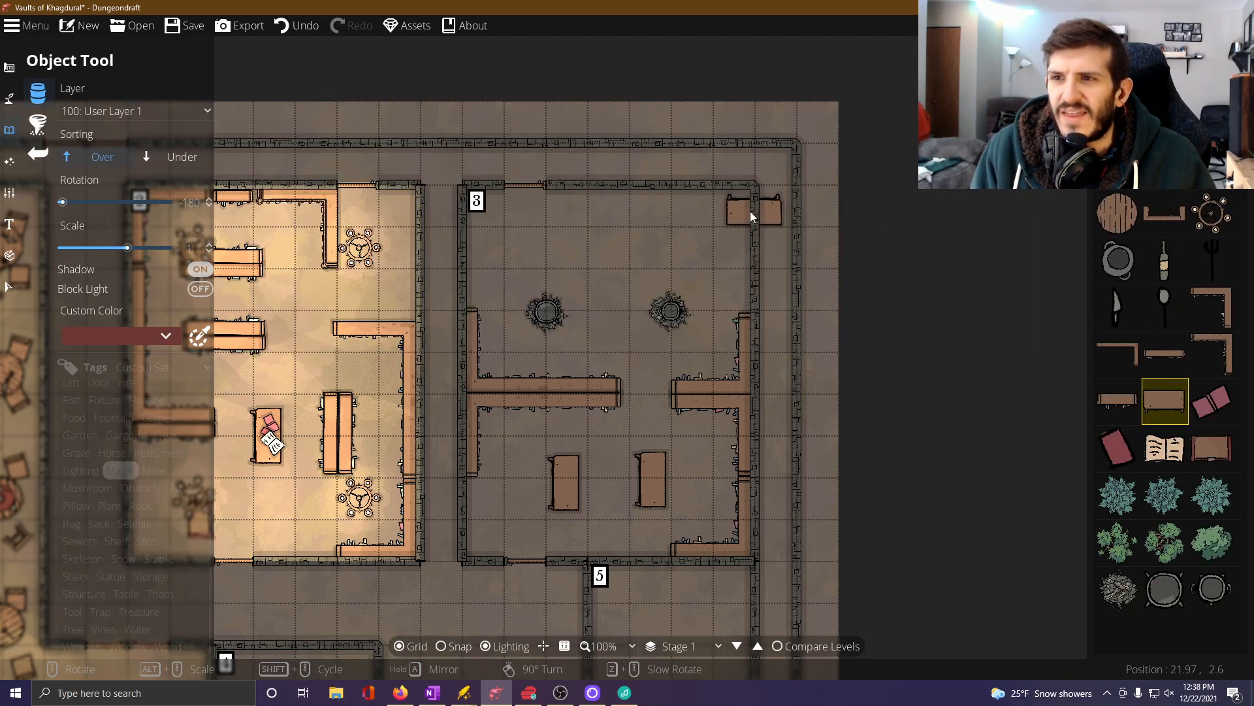
scroll(731, 222, "down", 2)
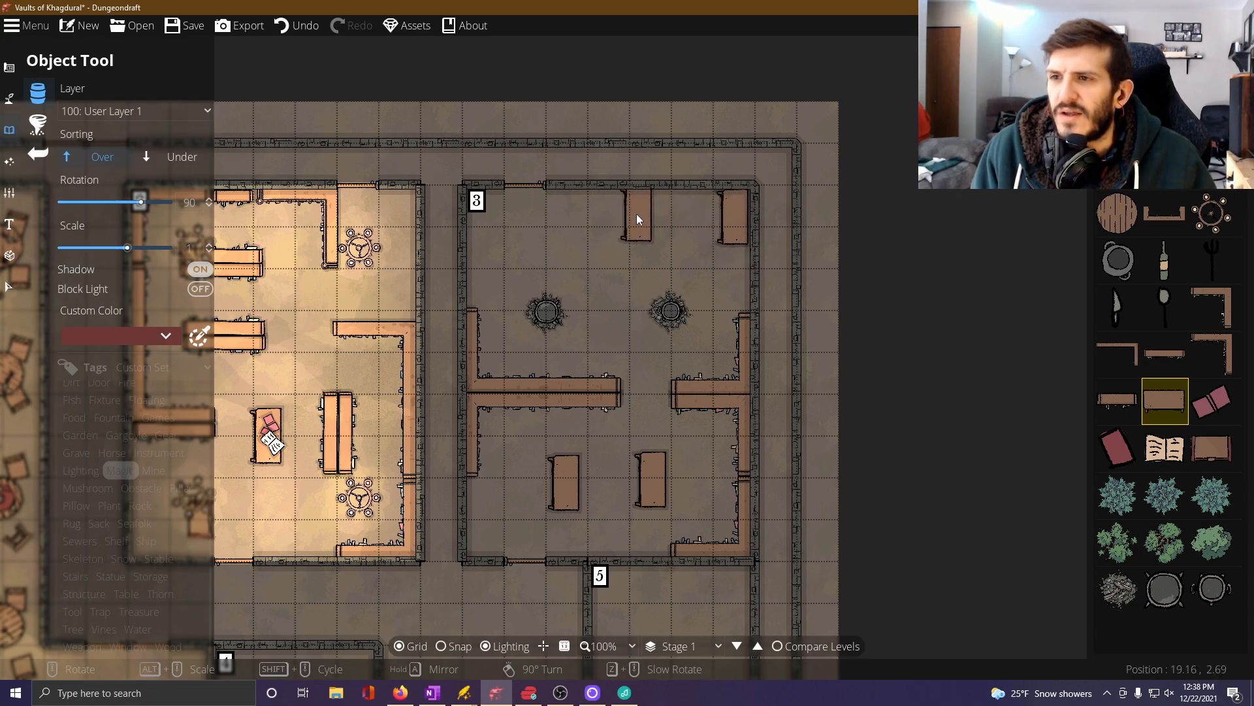
Place two more tables upright and side by side against Room 3's north wall, west of the corner table.
scroll(637, 224, "down", 14)
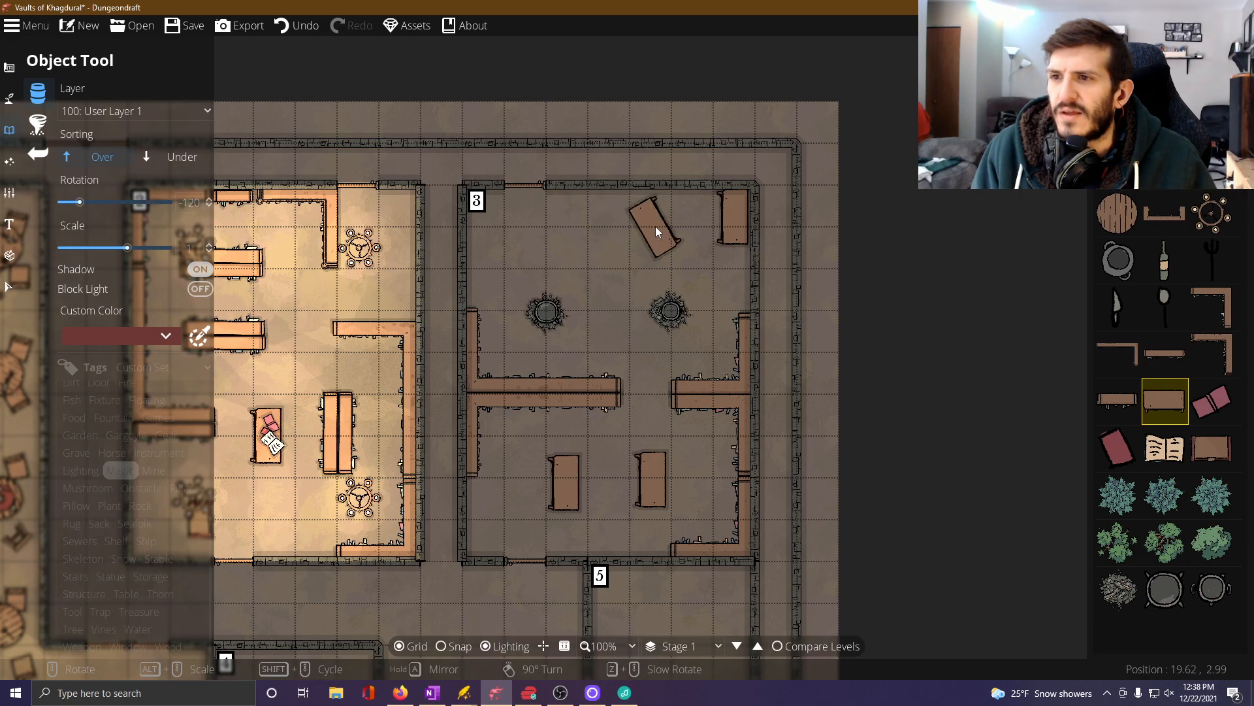
left_click(656, 221)
scroll(647, 222, "down", 12)
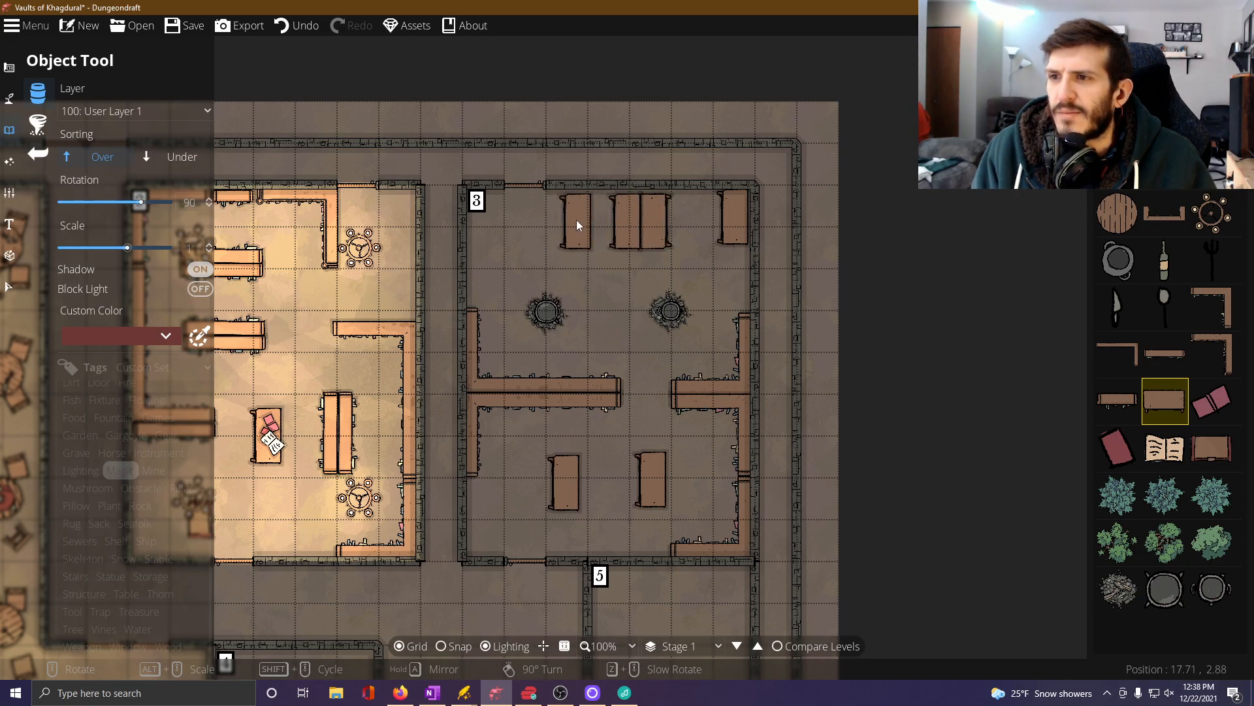
Place one table by the north wall west of the pair and two end to end along Room 3's upper west wall.
scroll(577, 219, "up", 6)
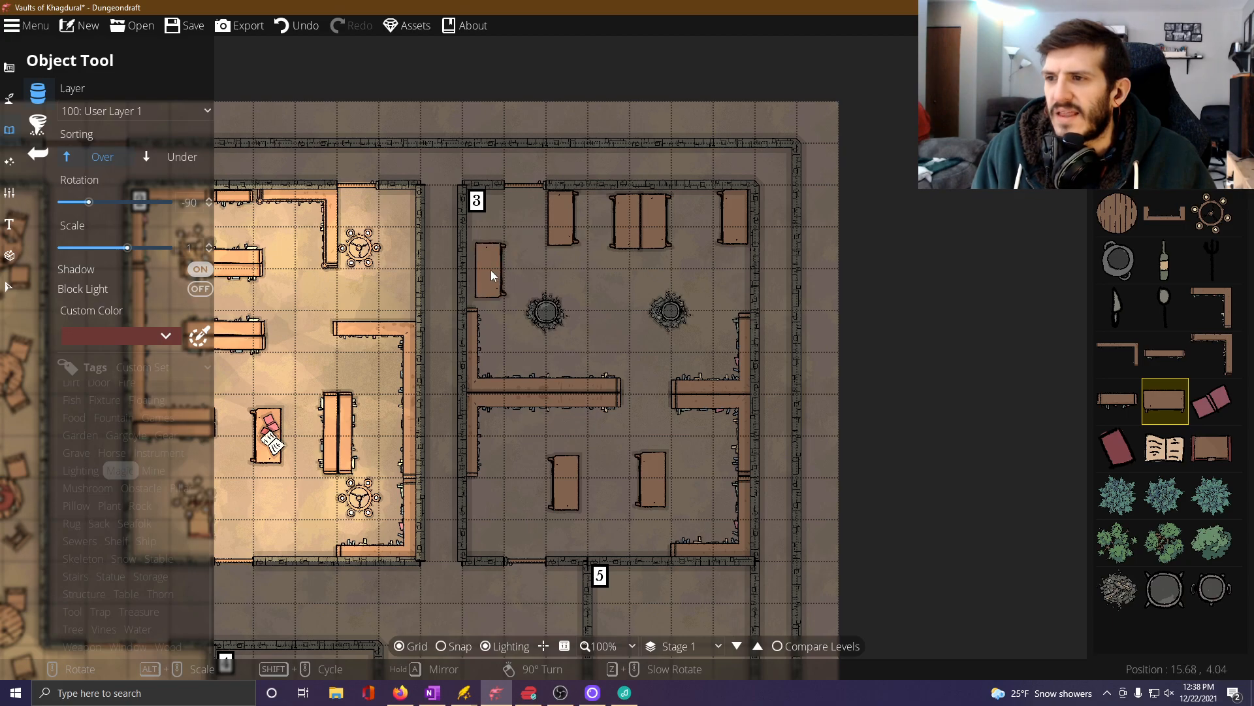
left_click(482, 277)
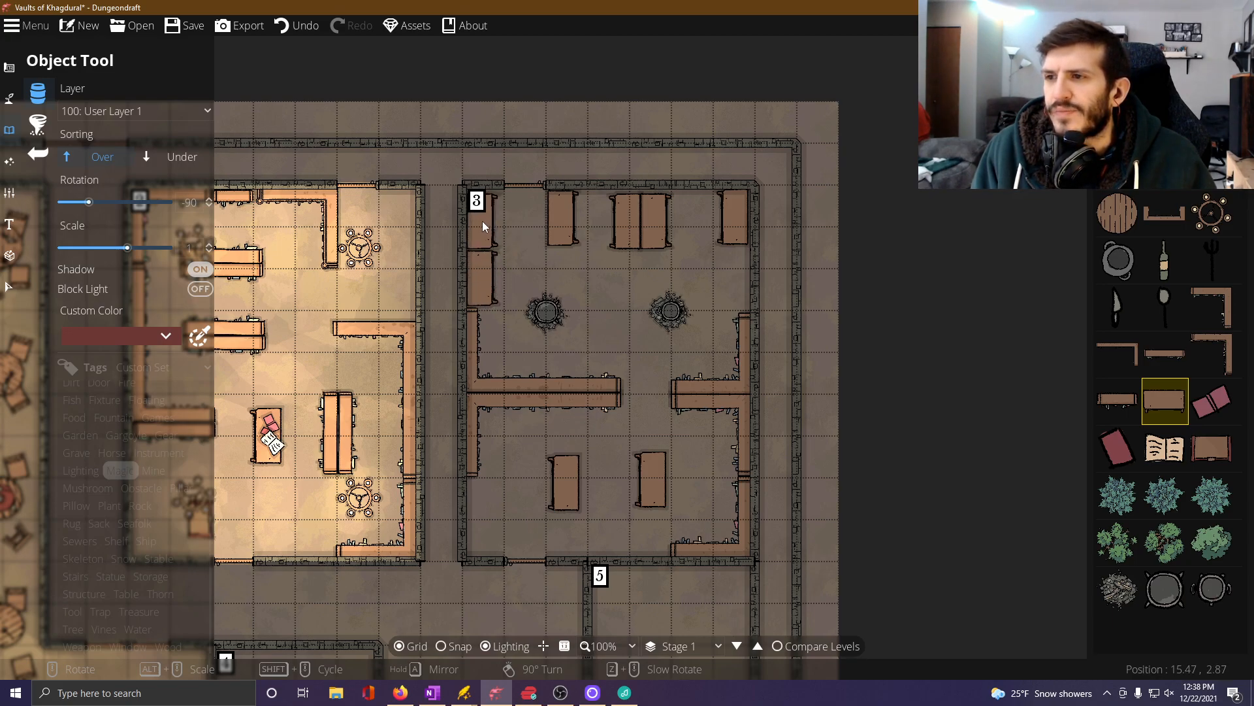
left_click(482, 221)
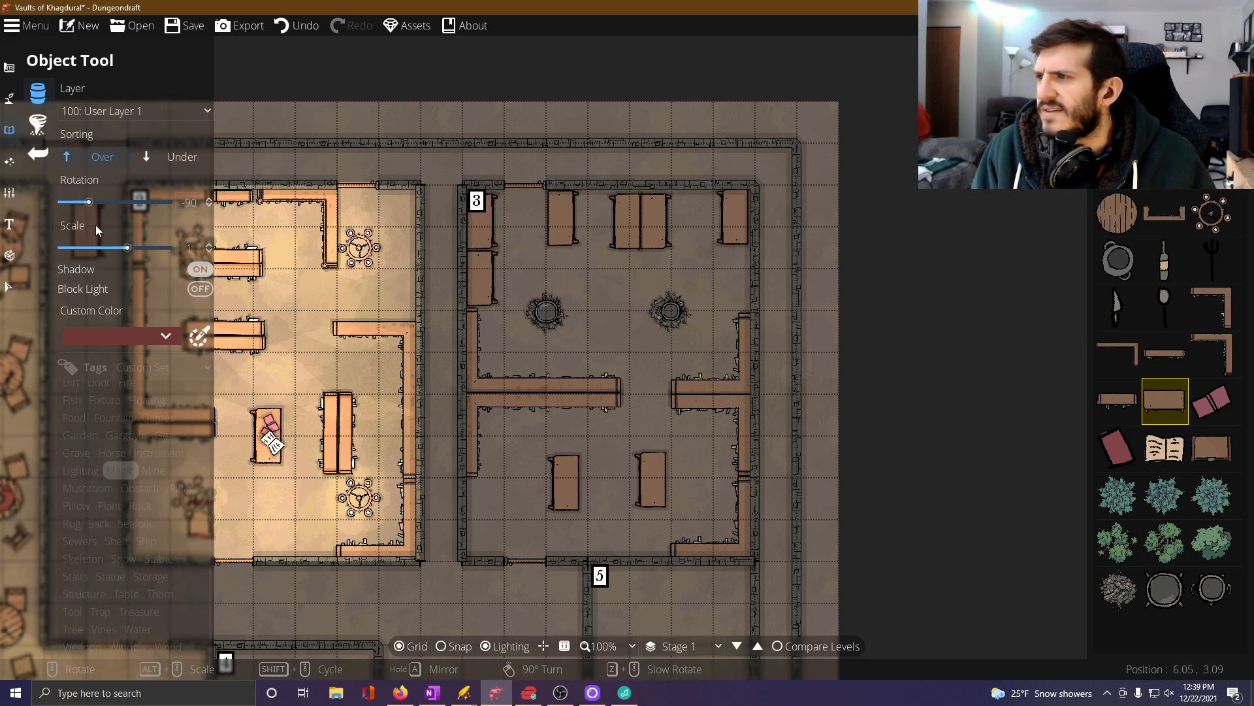
From the Magic objects, place gem piles on the paired tables, the single table west of them and the northeast table in Room 3.
left_click(126, 473)
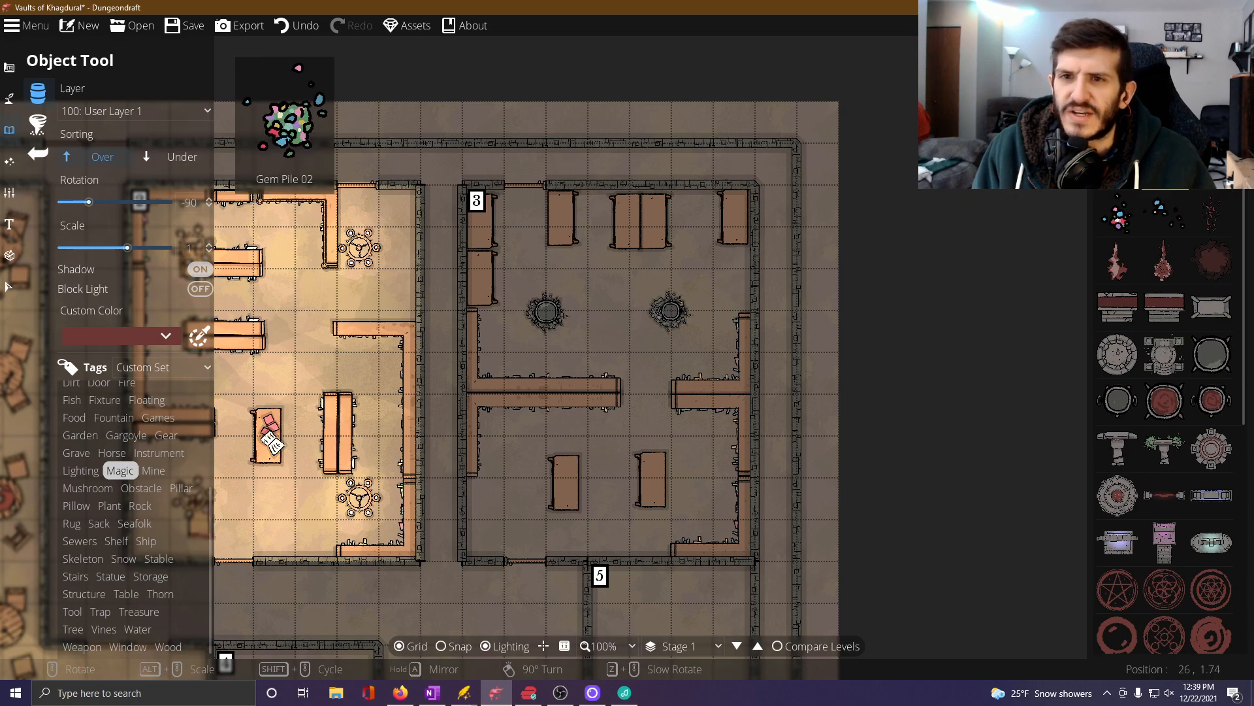
left_click(1117, 219)
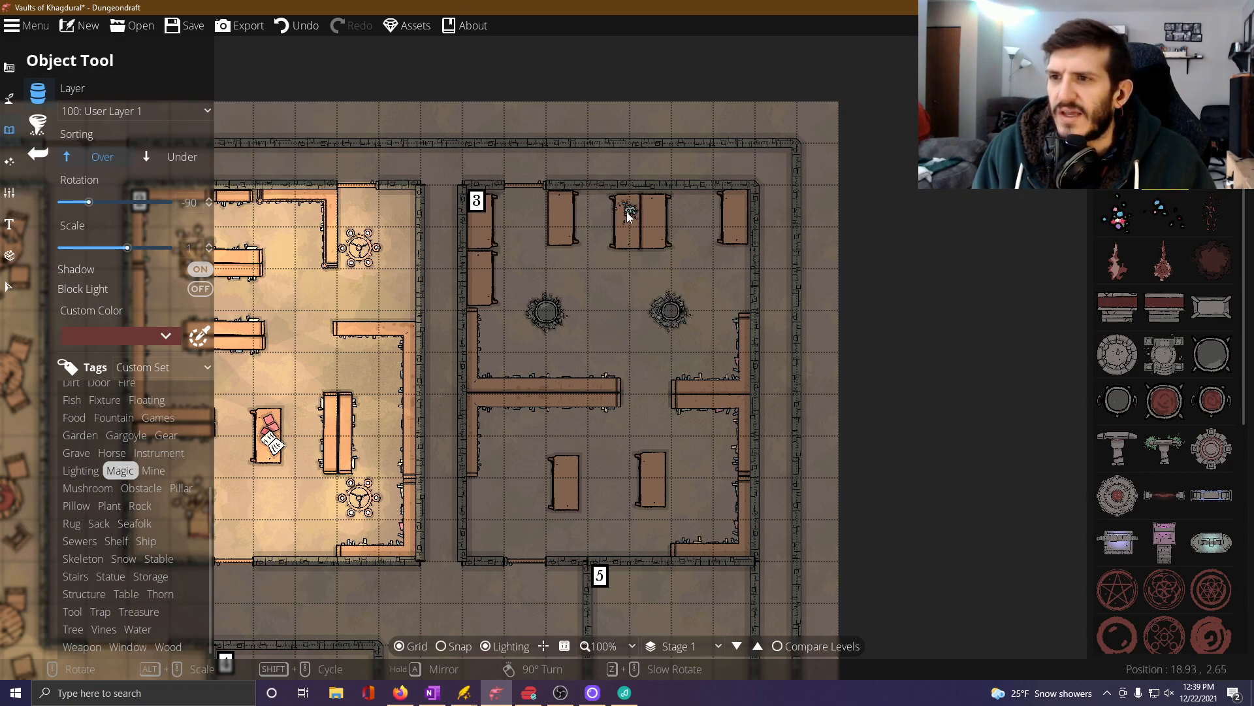
left_click(627, 212)
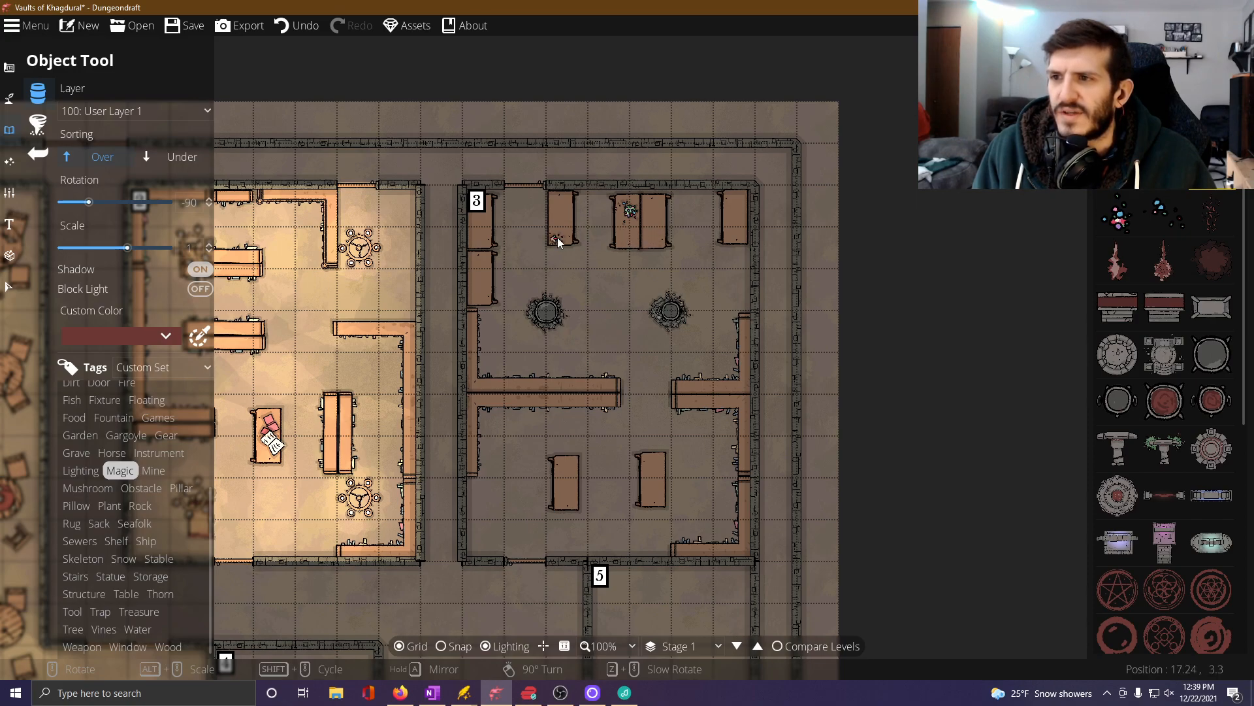
left_click(558, 236)
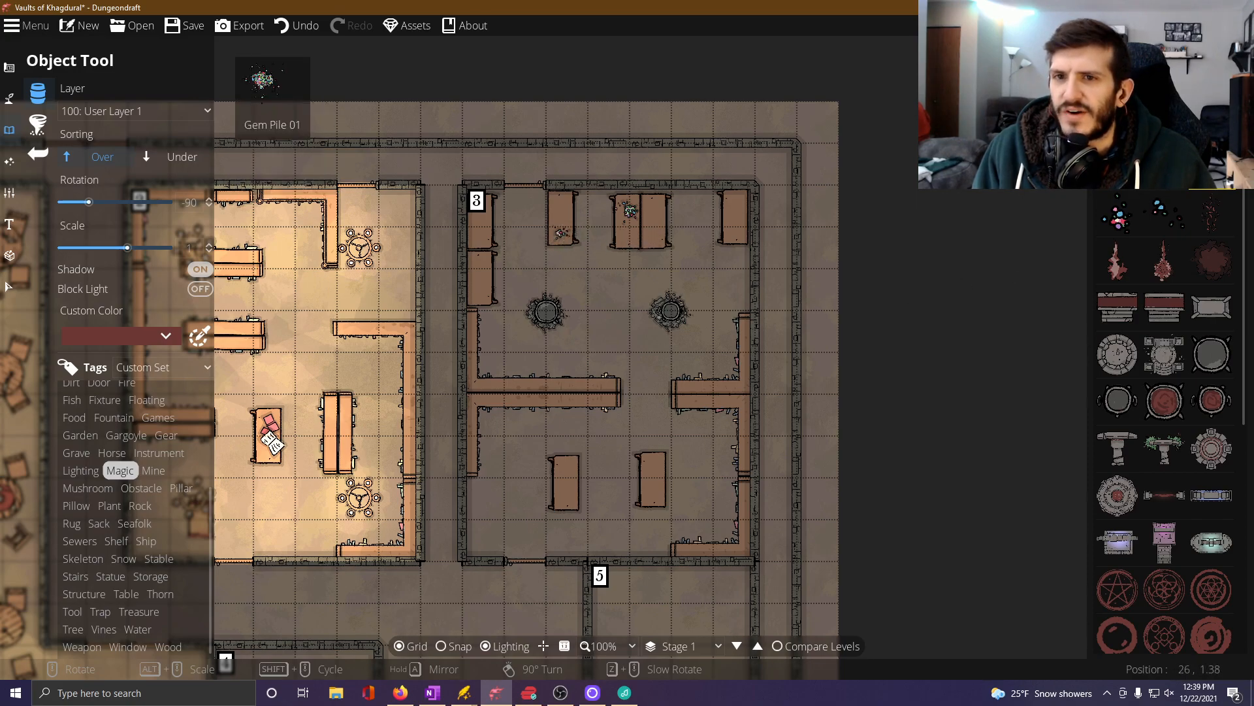
mouse_move(1151, 202)
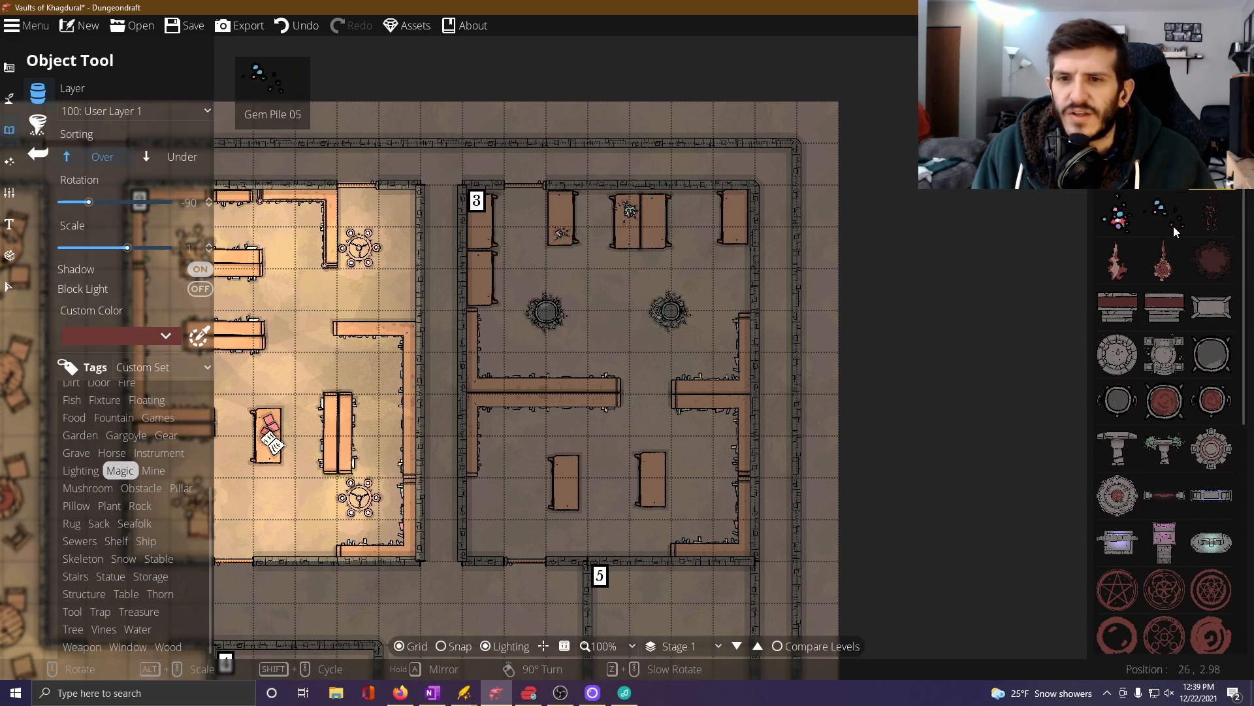
left_click(1120, 215)
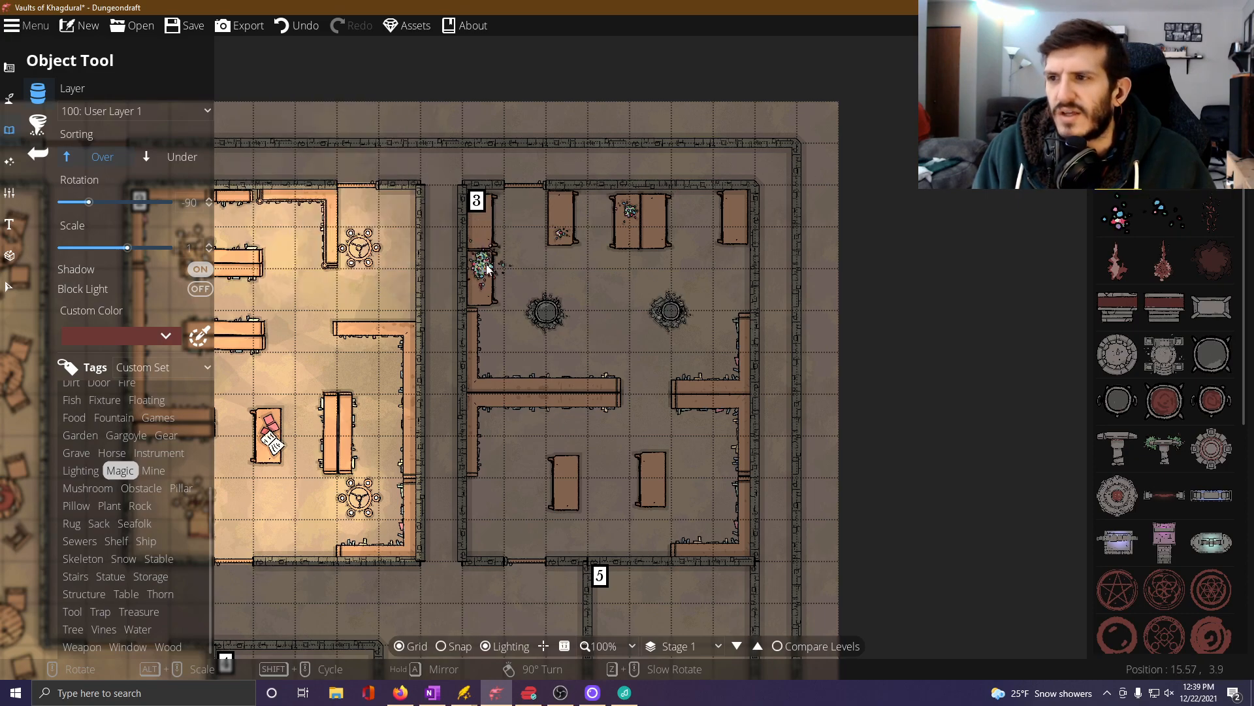
left_click(1163, 216)
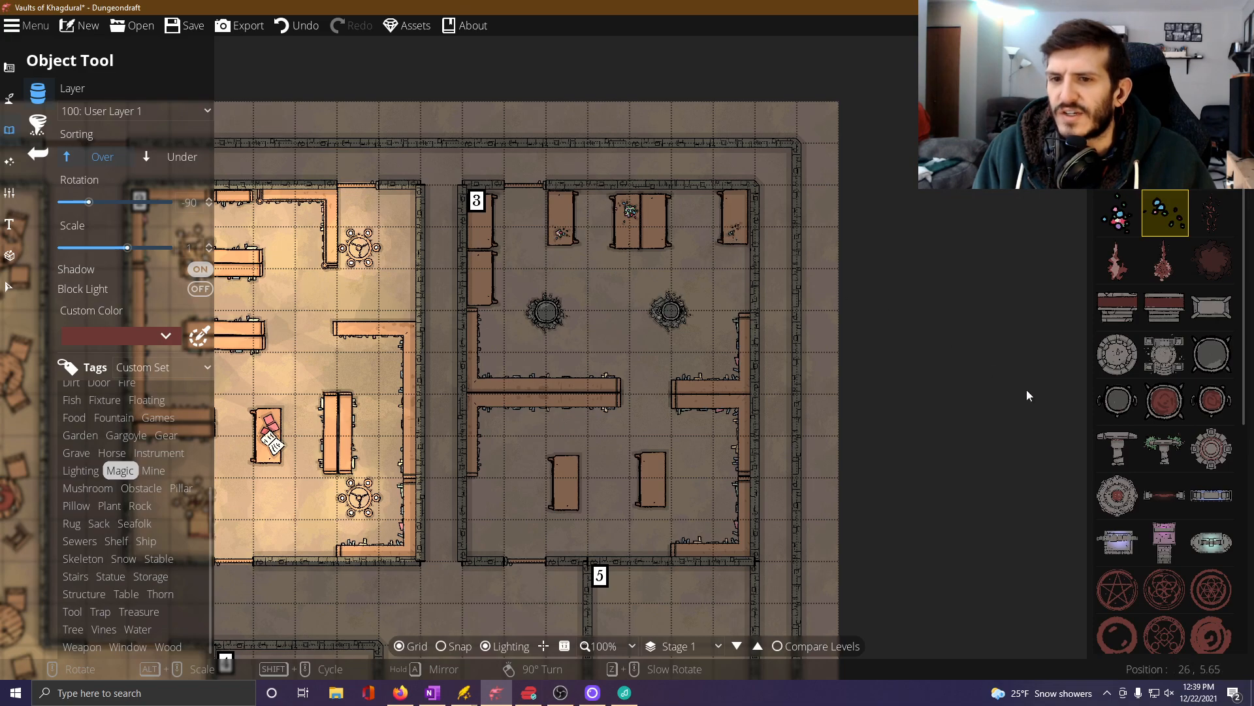
Place two different stemmed mushrooms from the Magic objects, rotated at an angle, on Room 3's northeast corner table.
scroll(1159, 514, "down", 2)
mouse_move(1162, 520)
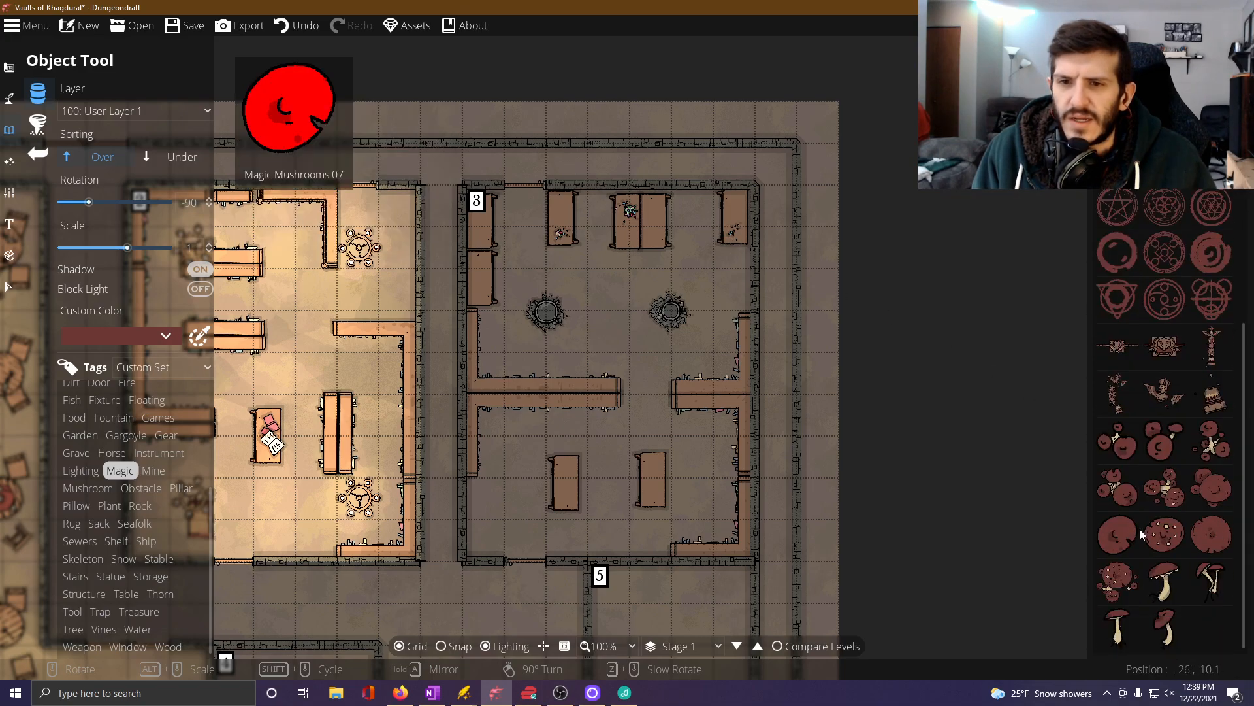
left_click(1165, 581)
scroll(733, 217, "up", 4)
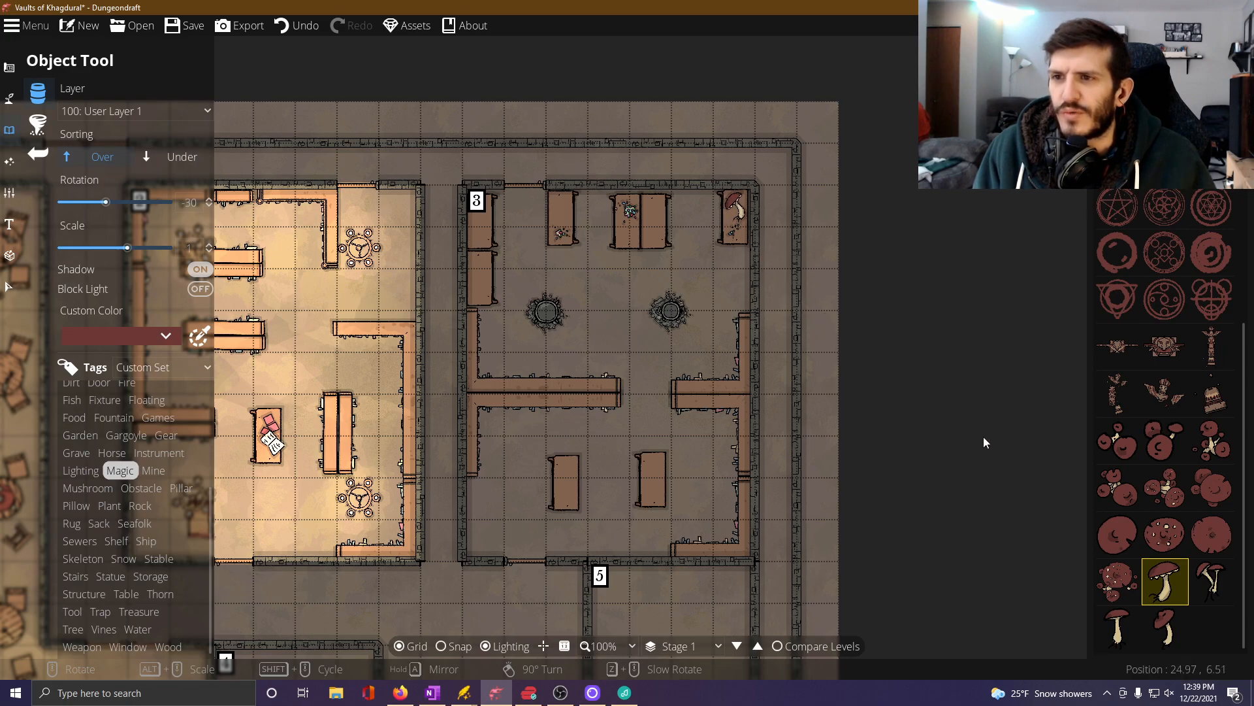
left_click(1212, 581)
scroll(737, 219, "up", 5)
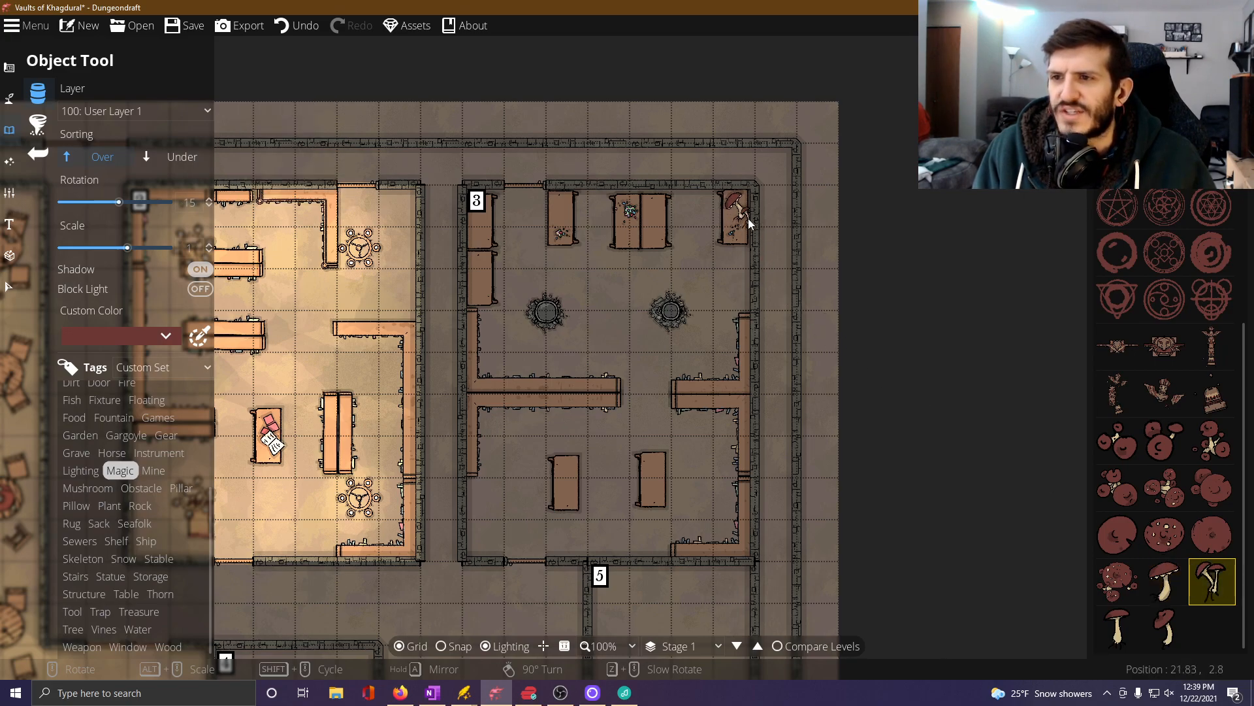
left_click(740, 215)
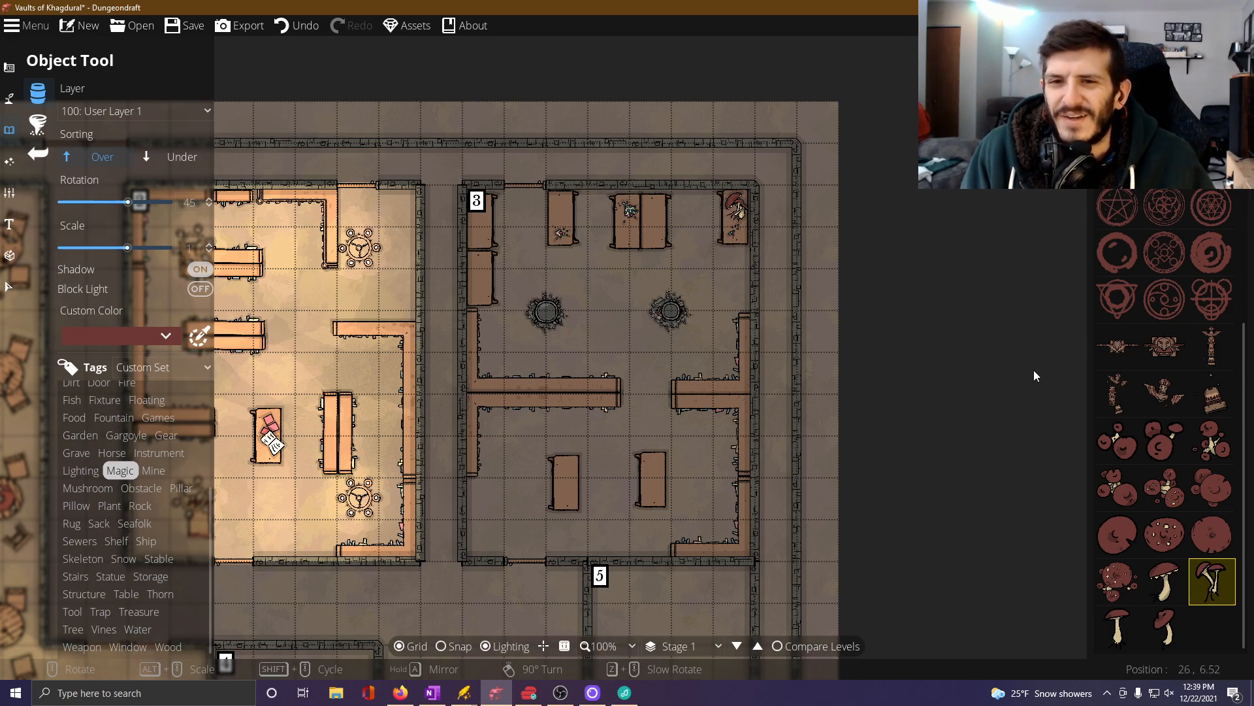
Browse and search the object library for bottles and other containers suited to the alchemy tables.
scroll(1034, 376, "down", 1)
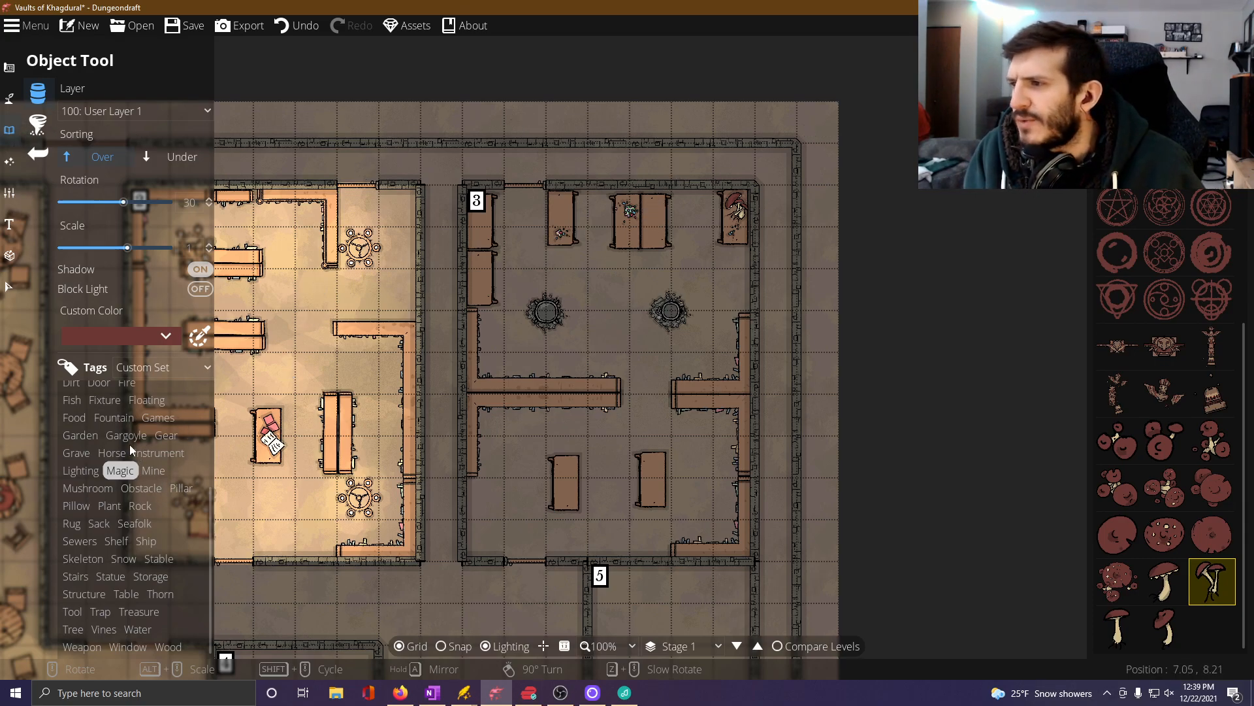
scroll(131, 444, "up", 3)
scroll(130, 446, "up", 2)
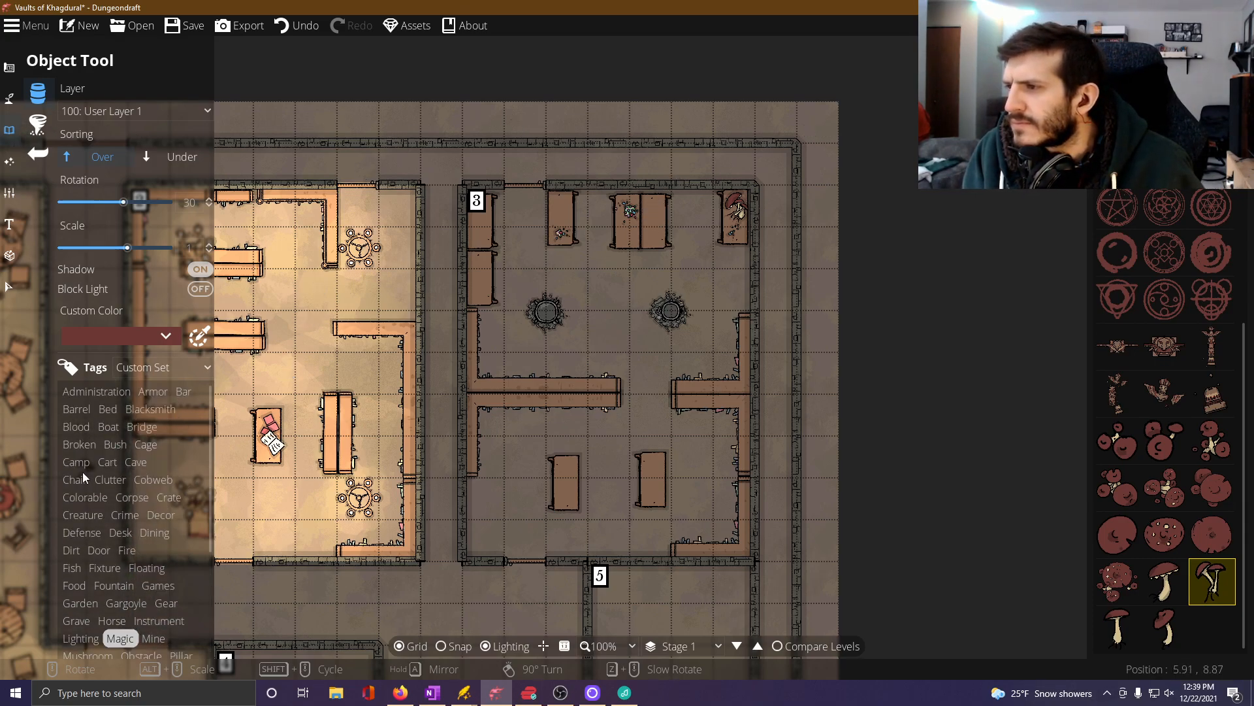
left_click(1117, 55)
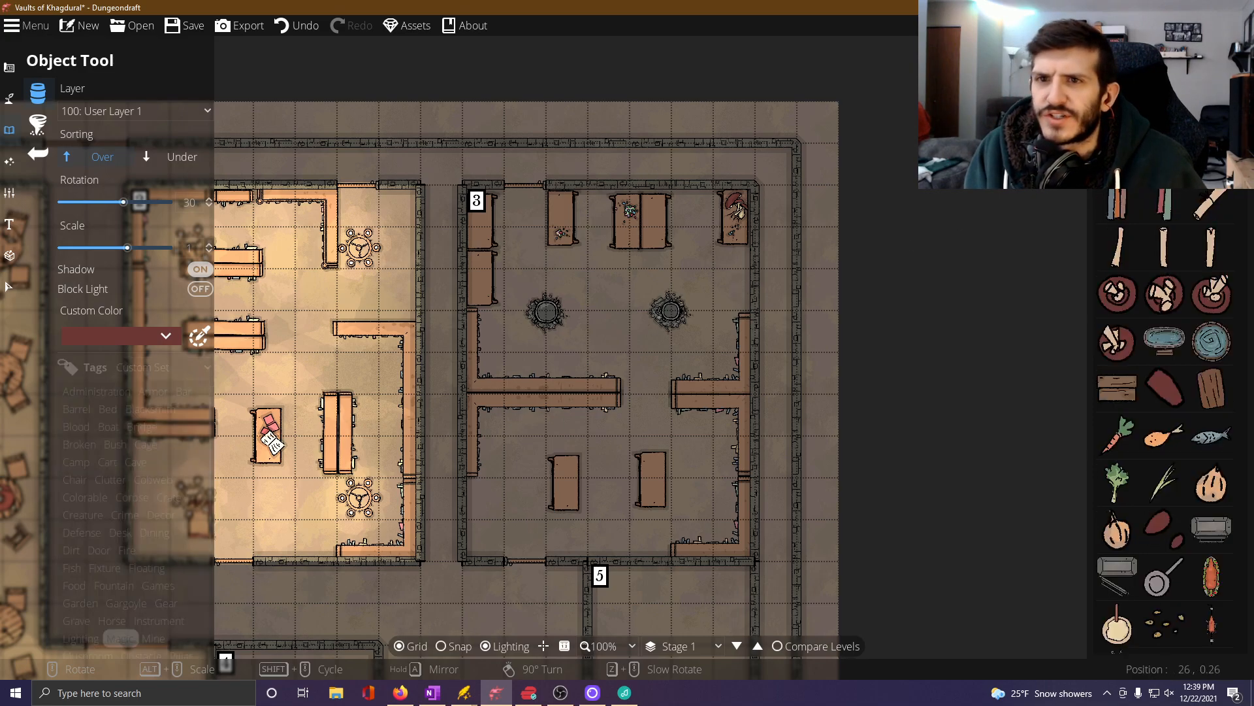
scroll(1166, 219, "down", 5)
mouse_move(1166, 216)
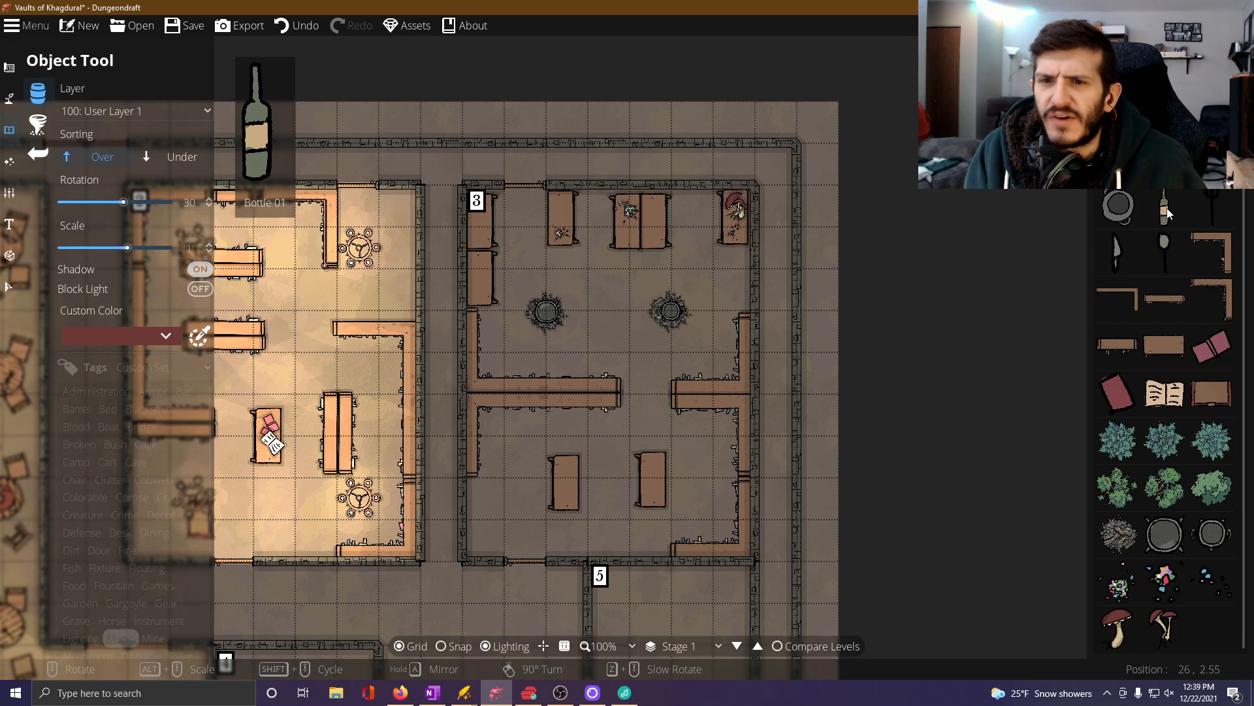
scroll(1166, 219, "down", 5)
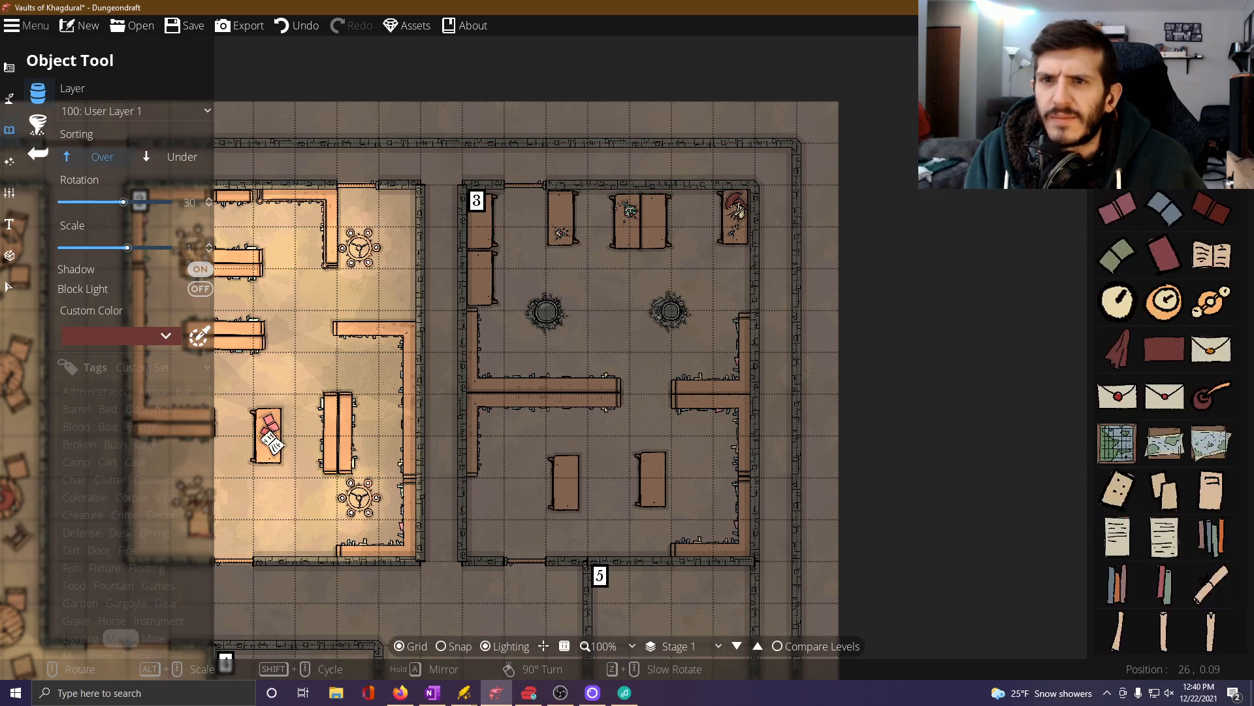
key("Return")
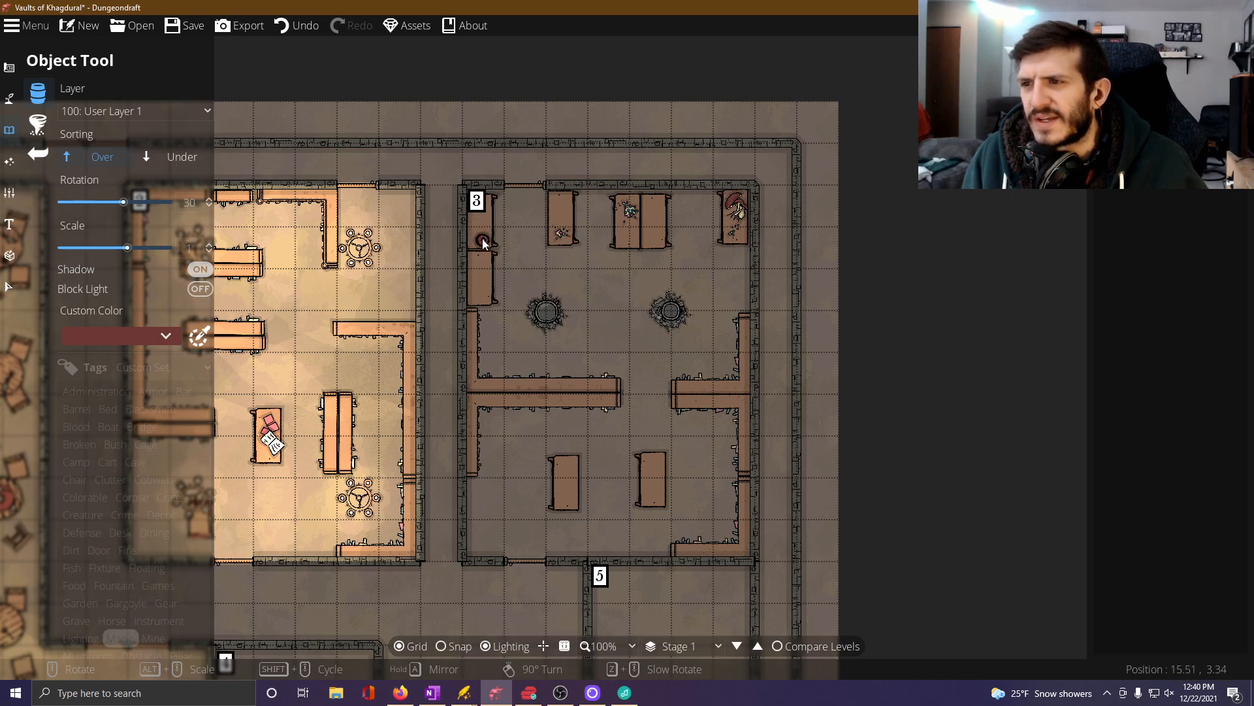
Place three round red containers on each of the two tables along Room 3's west wall.
left_click(482, 240)
left_click(474, 230)
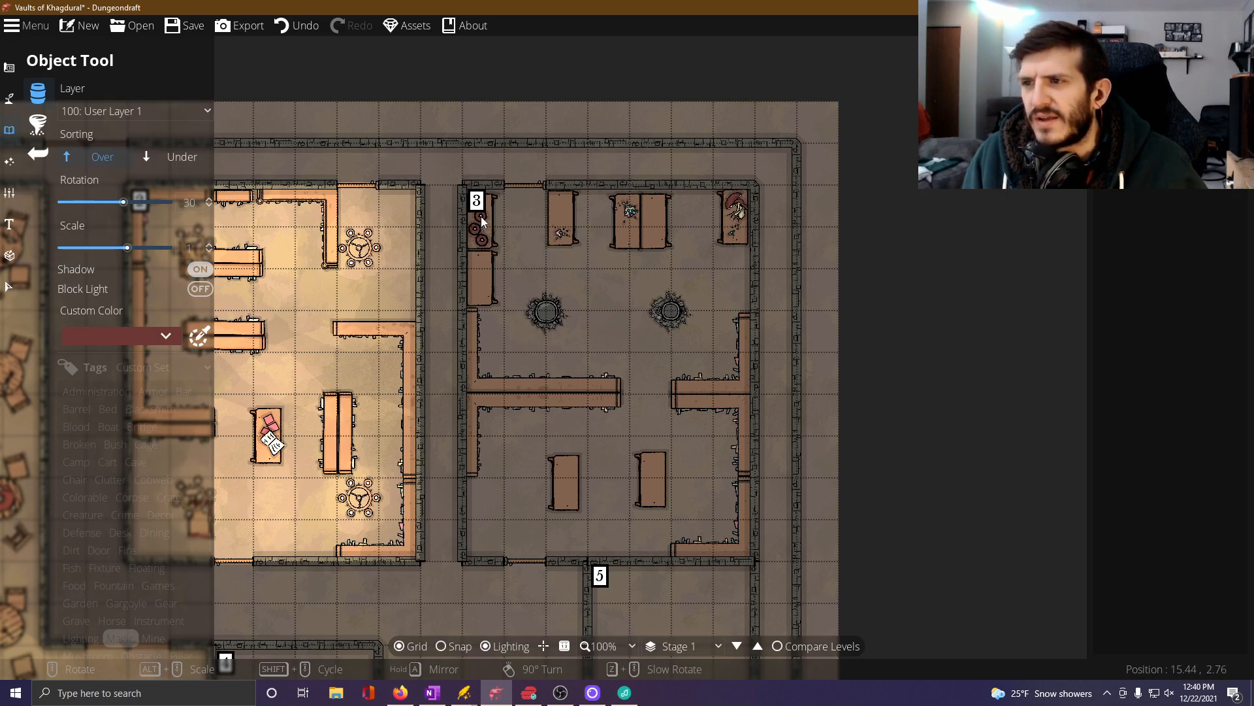
left_click(484, 214)
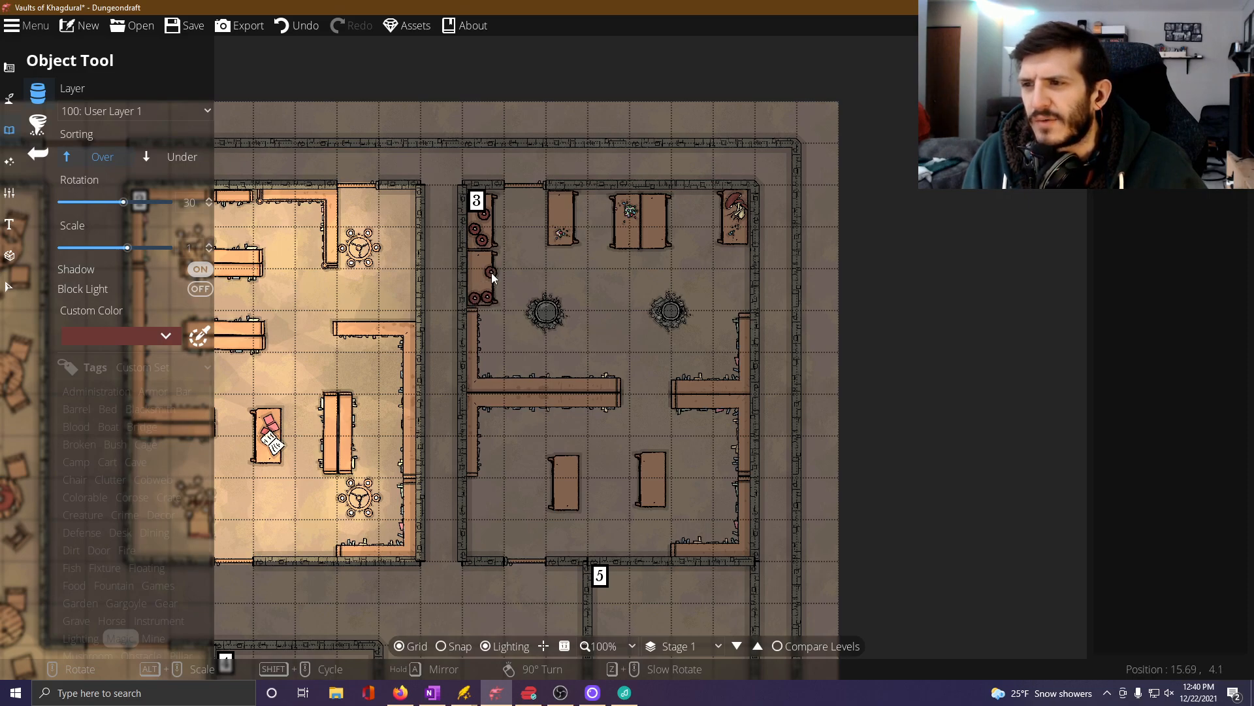
left_click(479, 284)
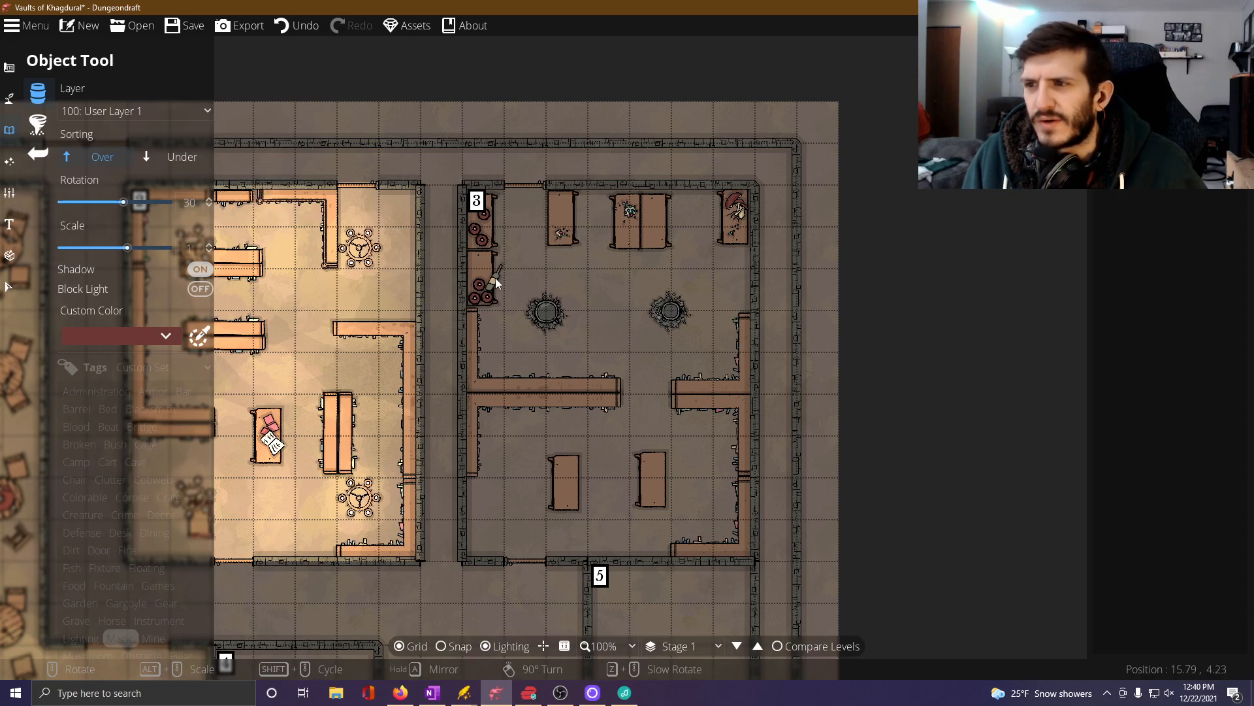
Place a bottle sorted Under at the edge of the southern west-wall table and another sorted Over on the northern one.
left_click(175, 157)
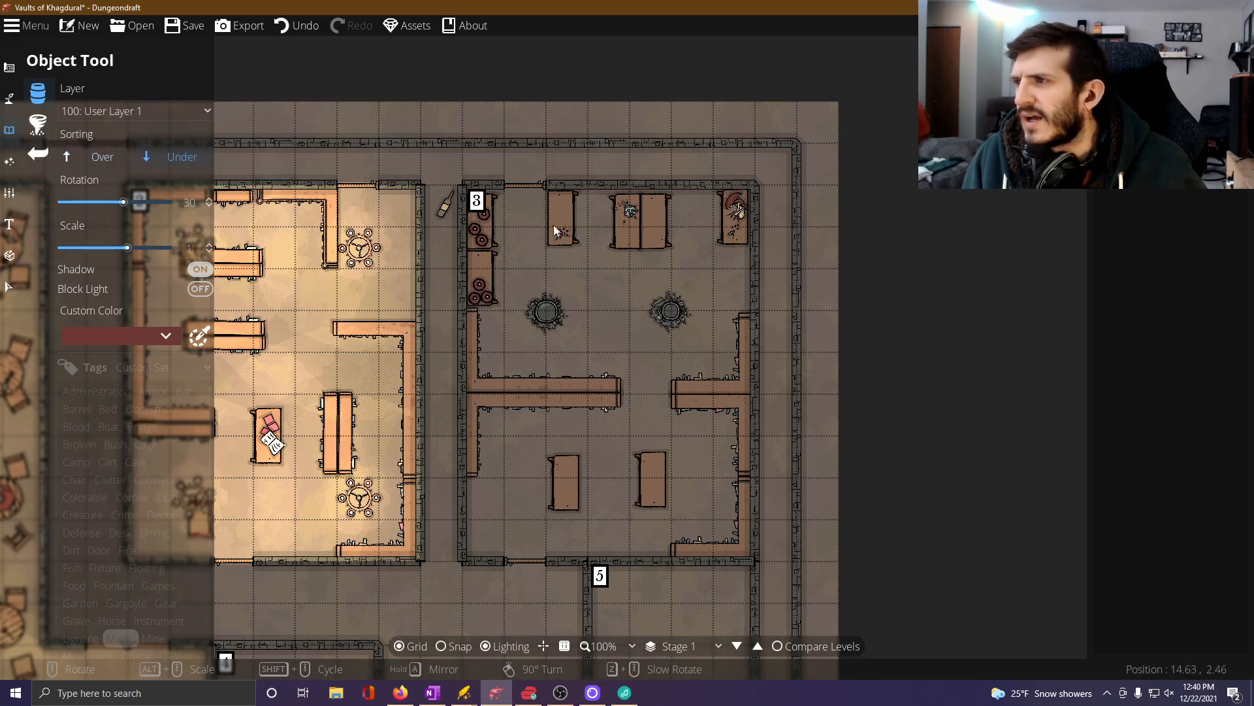
left_click(498, 281)
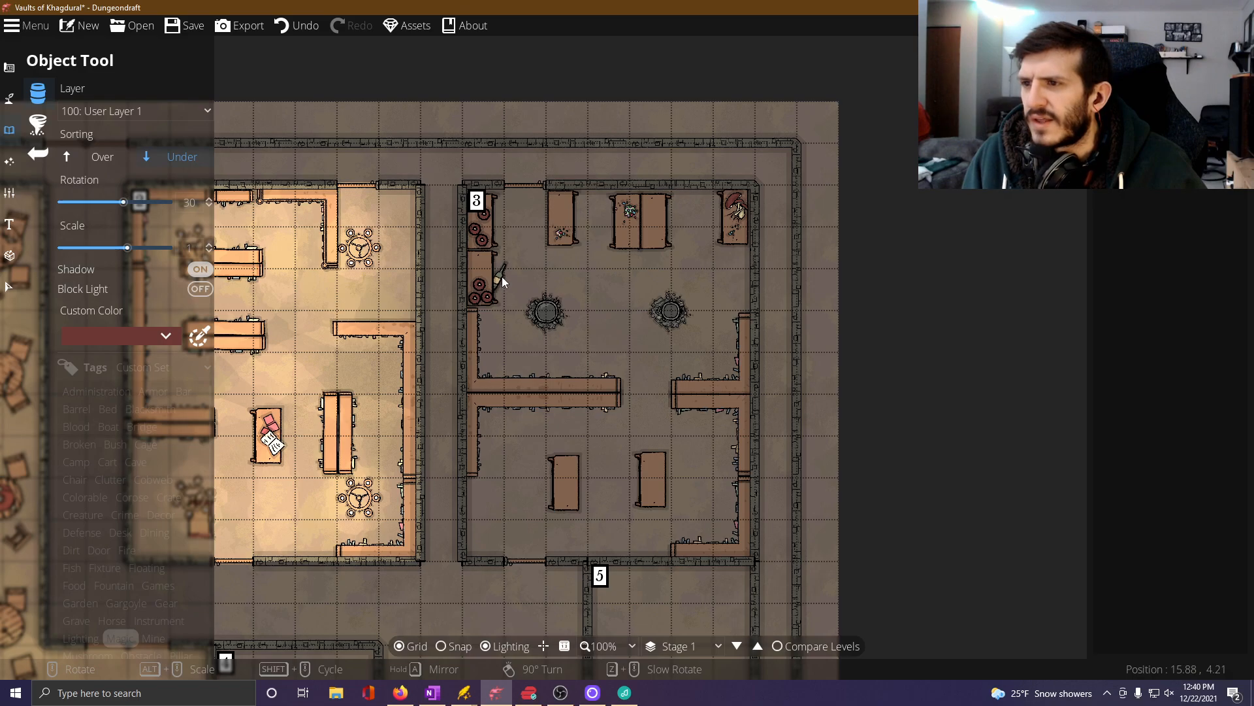
scroll(516, 238, "up", 6)
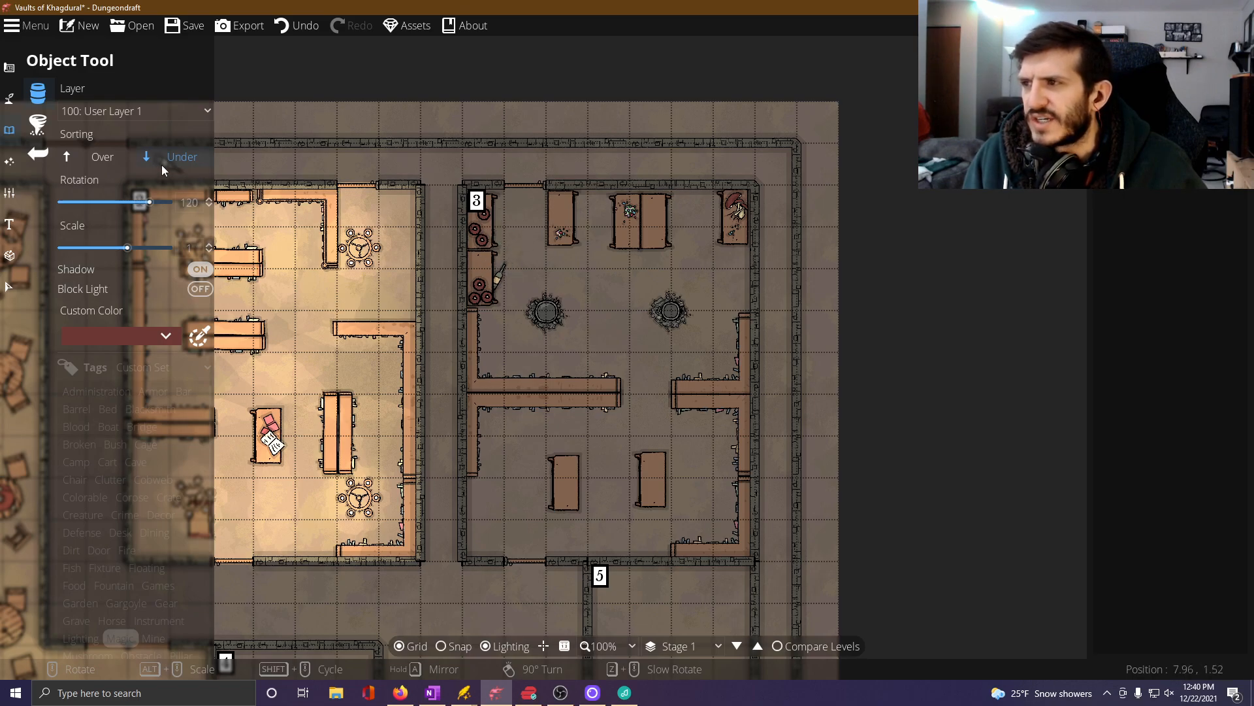
left_click(95, 157)
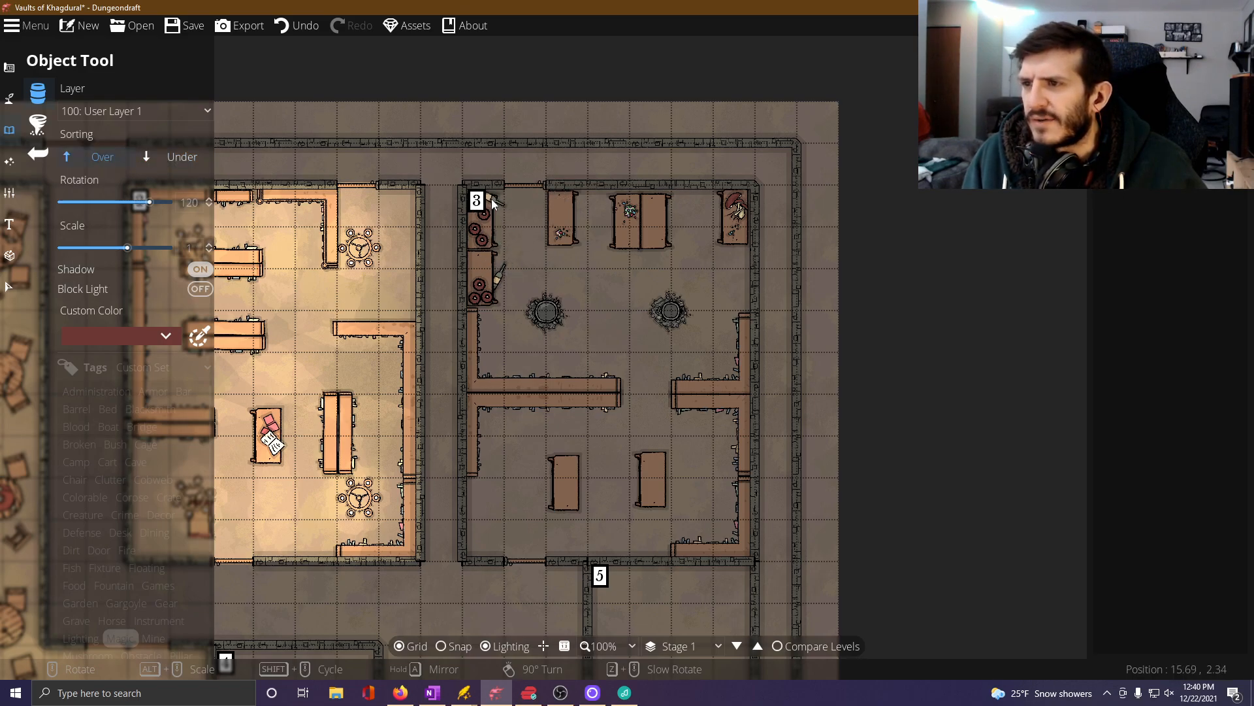
left_click(492, 204)
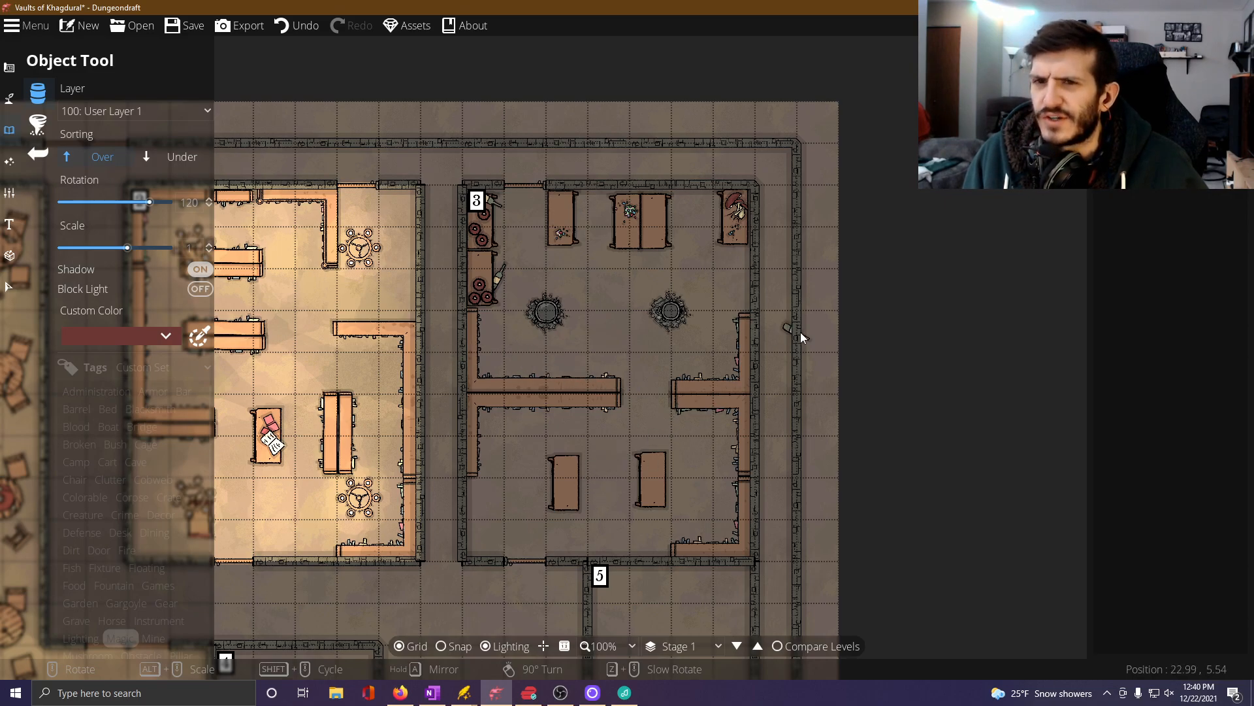
Place three round red containers on the western table and two on the eastern table in Room 3's southern half.
left_click(1130, 137)
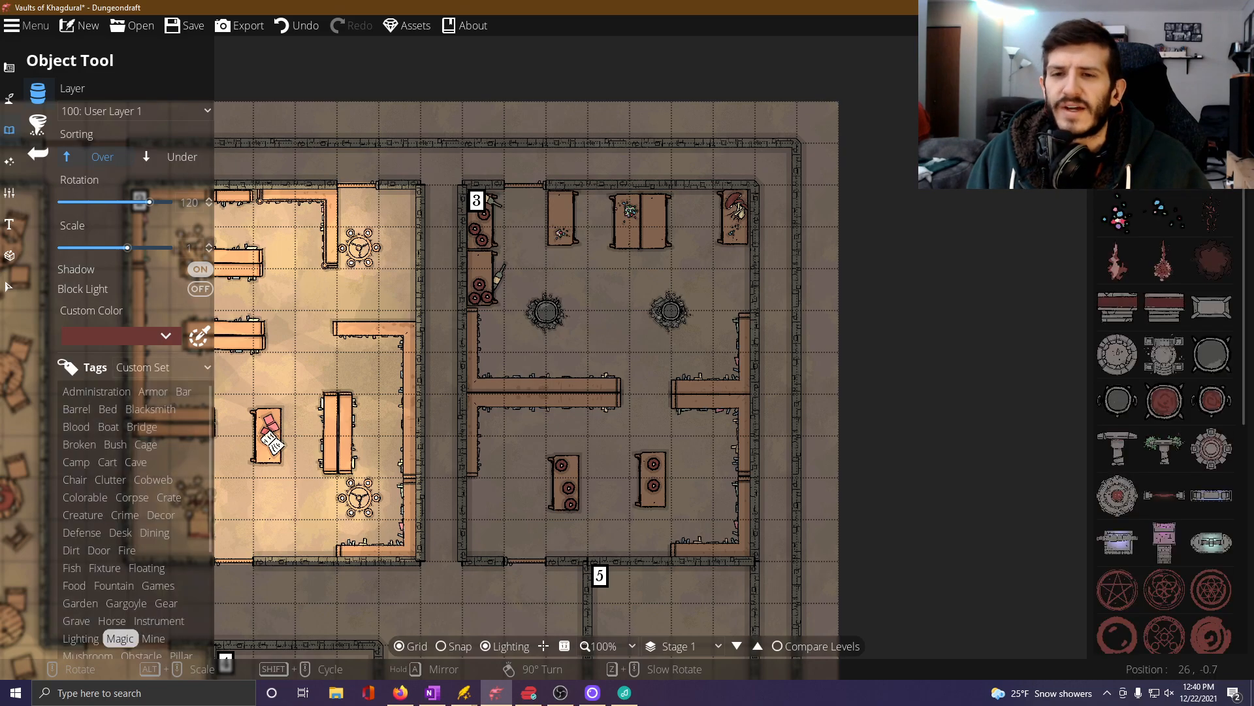
scroll(1159, 340, "up", 5)
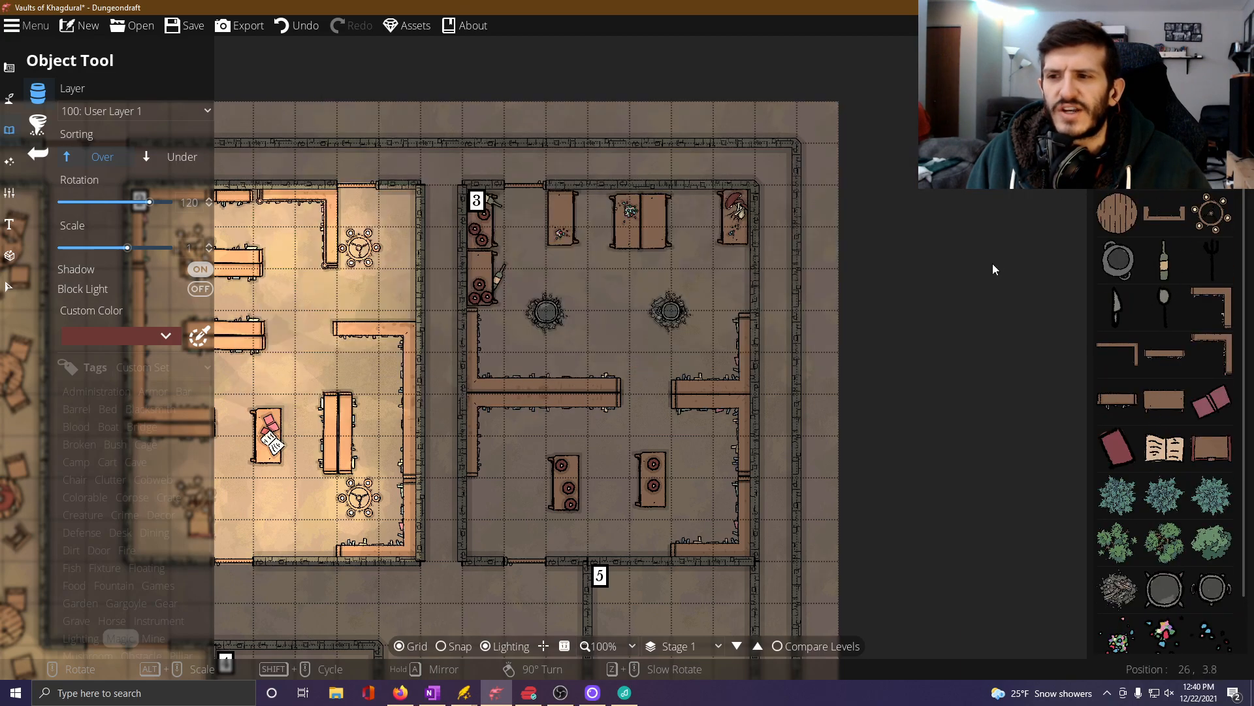
Place three round chandeliers in Room 3: one outside each southern table and one just south of the paired northern tables.
left_click(1198, 208)
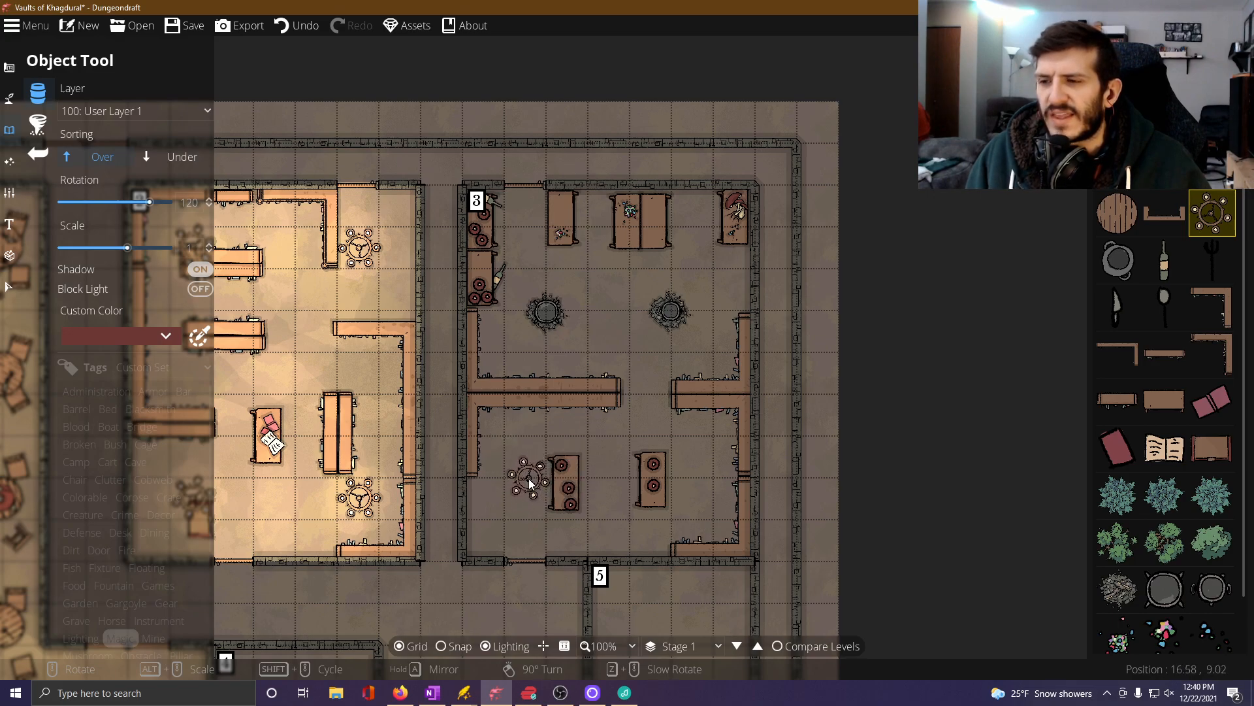
left_click(528, 478)
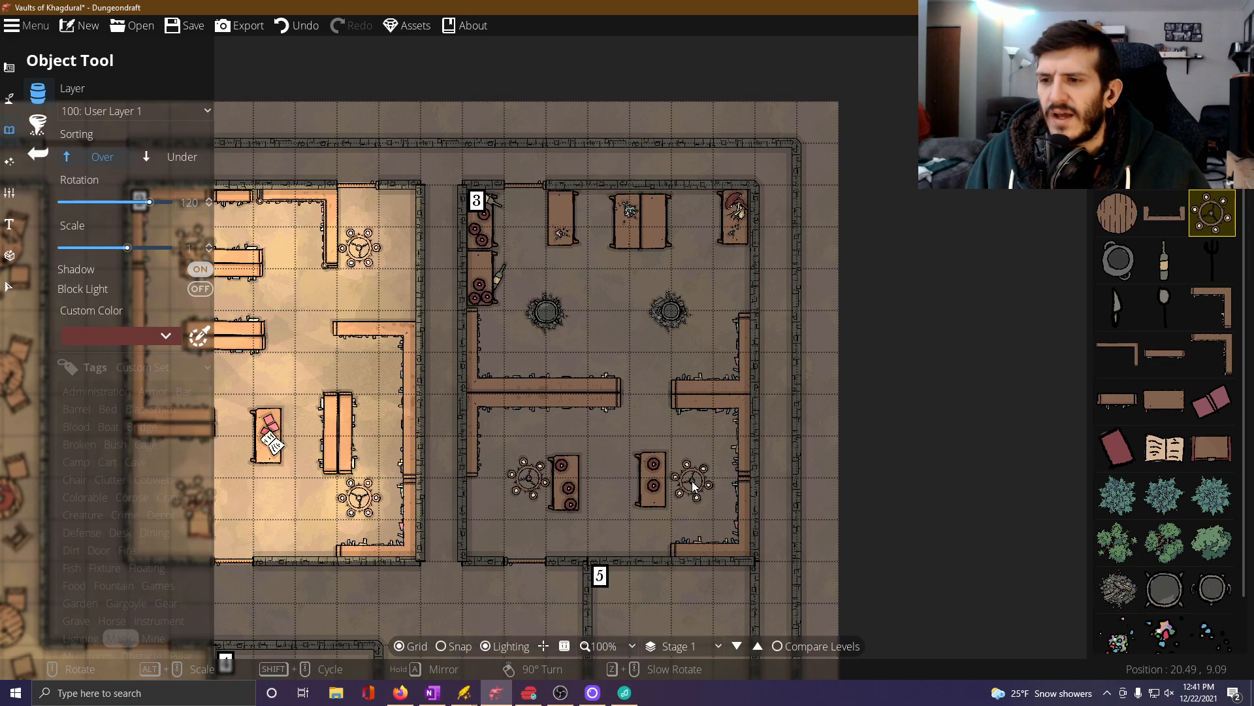
left_click(692, 481)
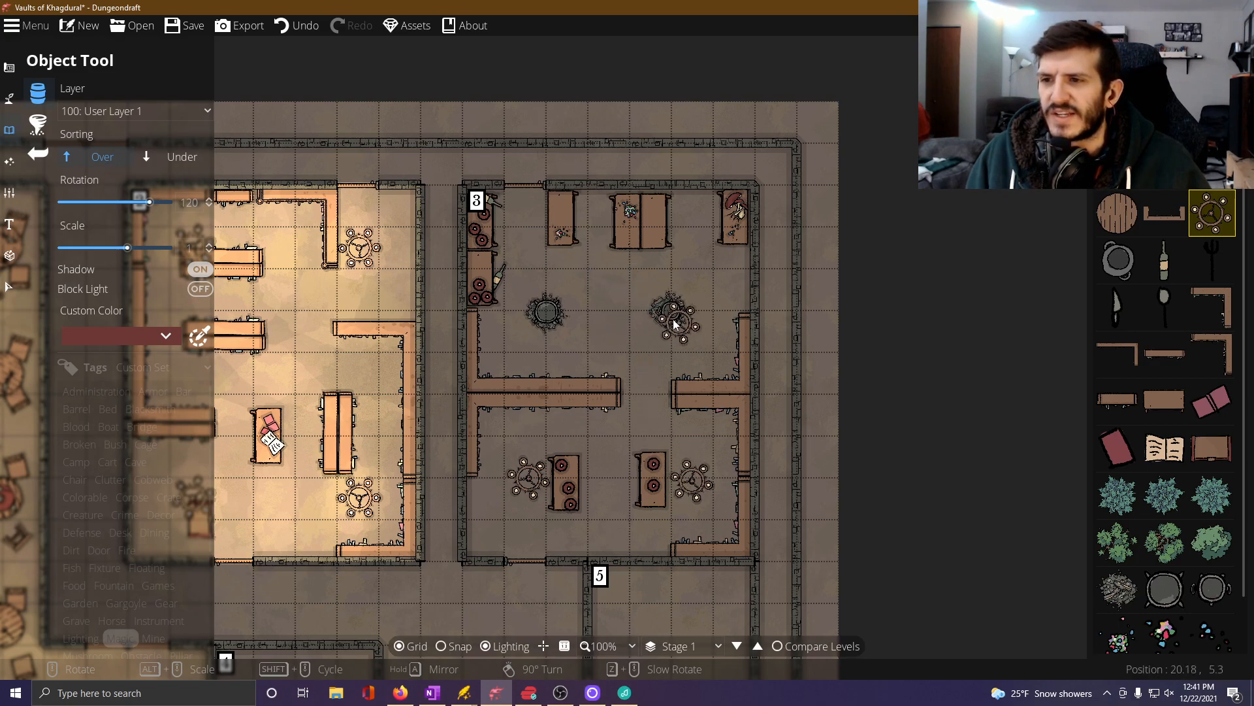
left_click(614, 265)
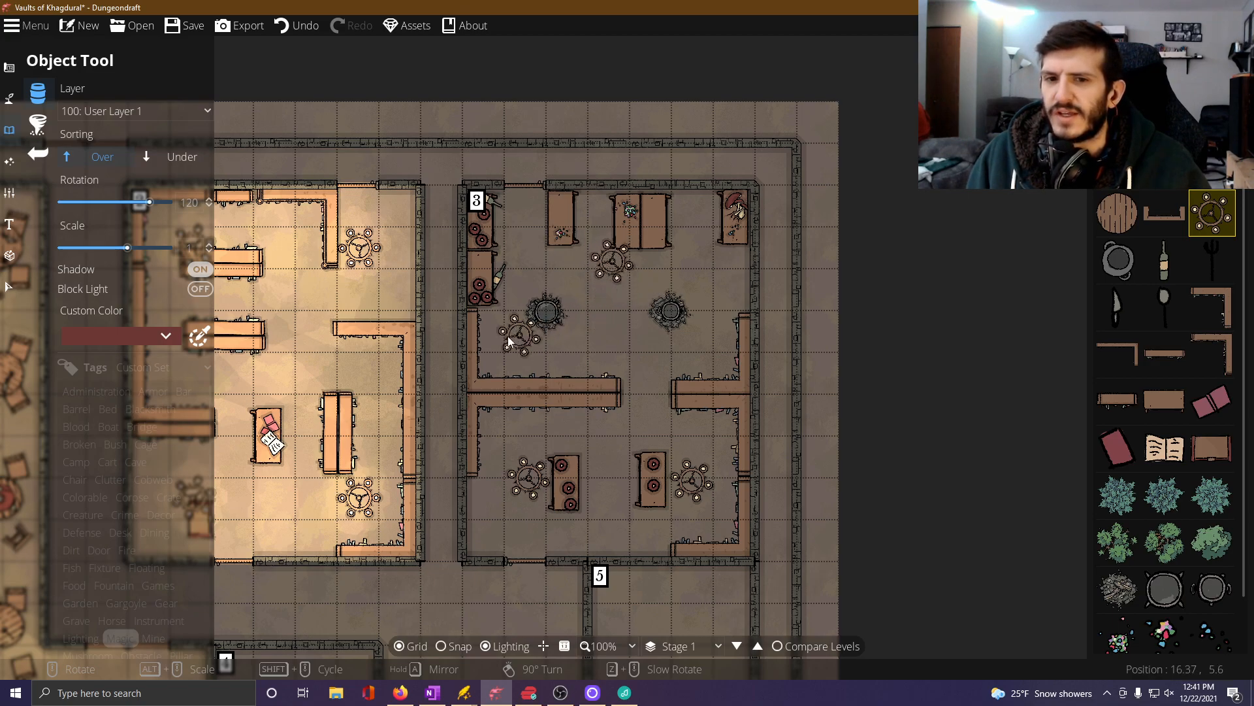
Add a warm yellow light source at each of Room 3's three chandeliers with the Light Tool.
left_click(10, 162)
left_click(71, 125)
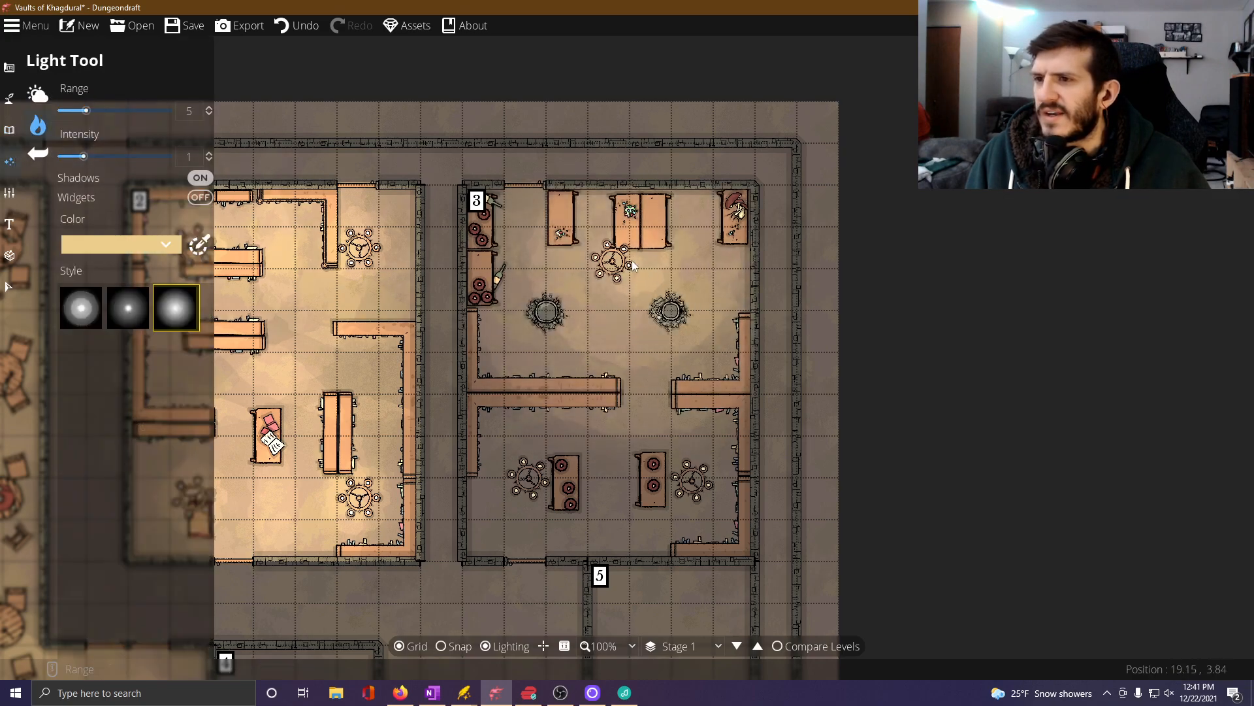
left_click(615, 265)
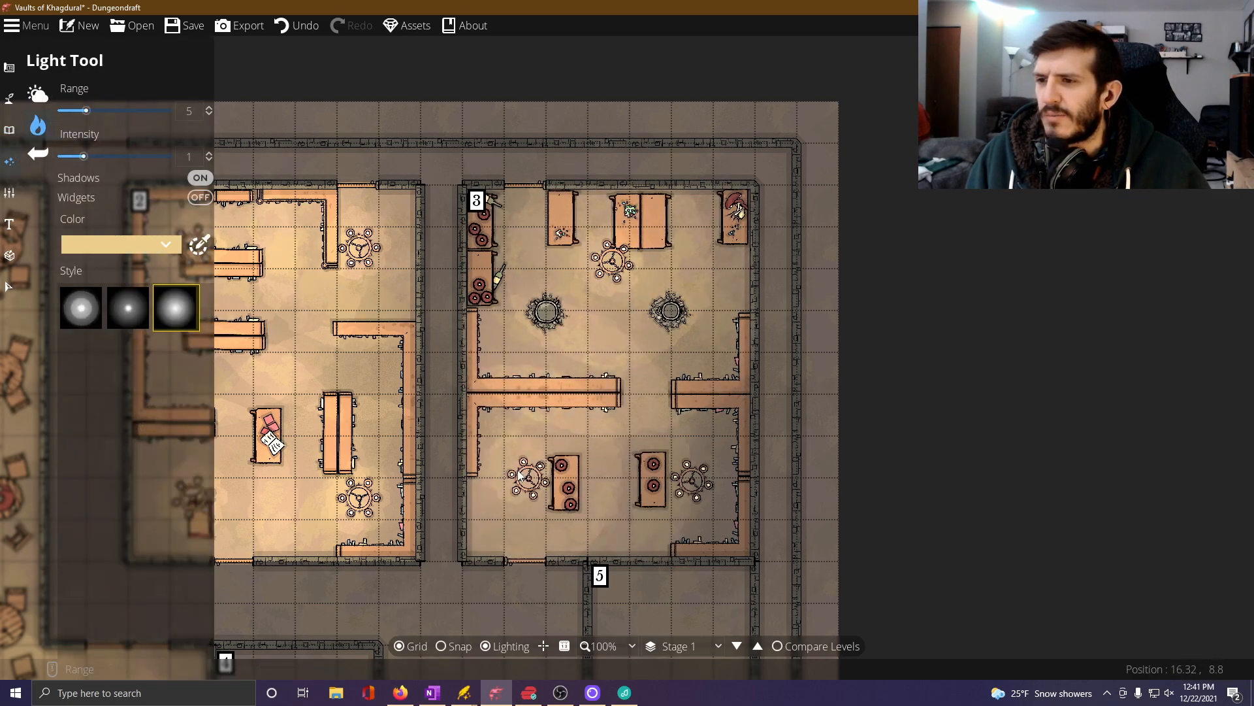
left_click(684, 498)
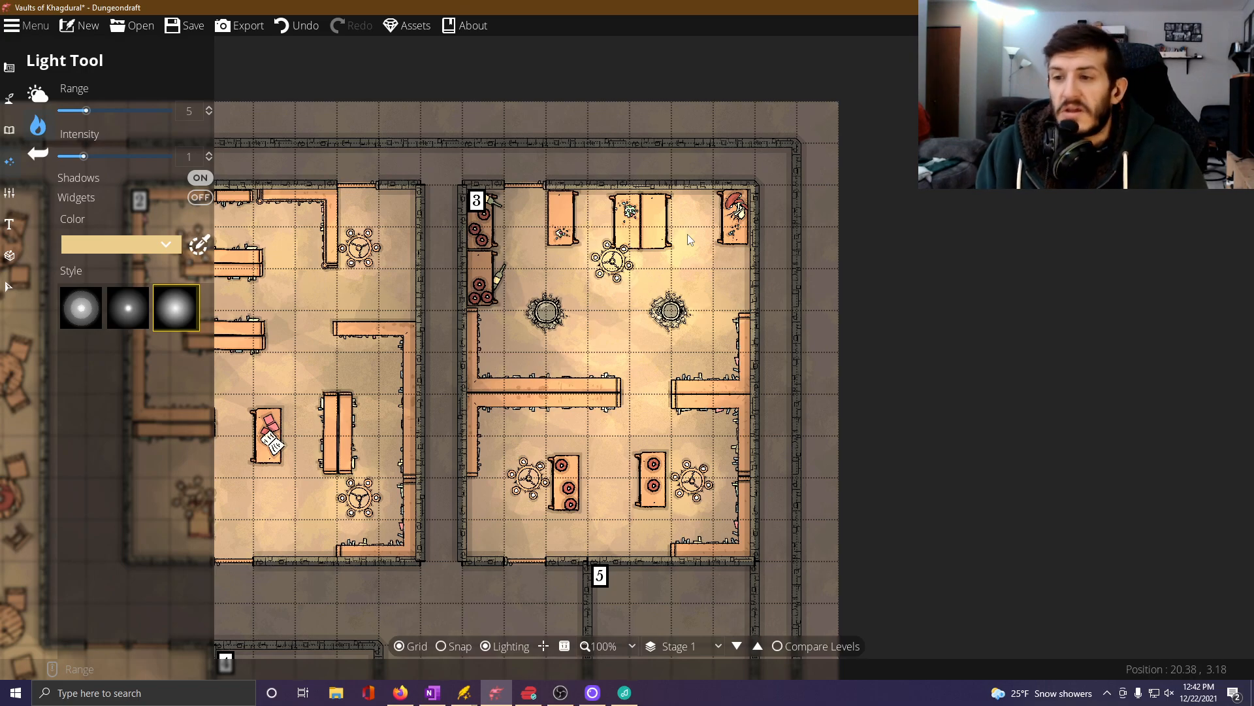
Switch to OneNote to consult the Dwarven Vaults room notes from Room 3 onward.
left_click_drag(687, 234, 675, 630)
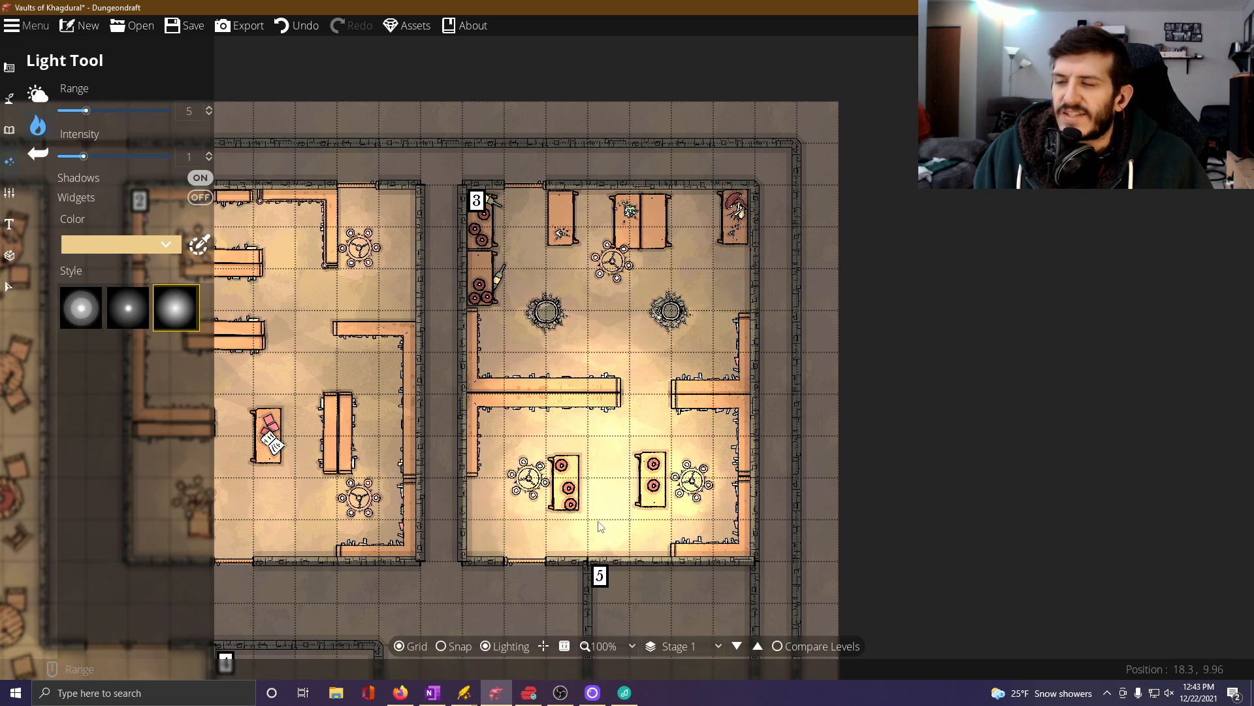
left_click_drag(614, 488, 669, 416)
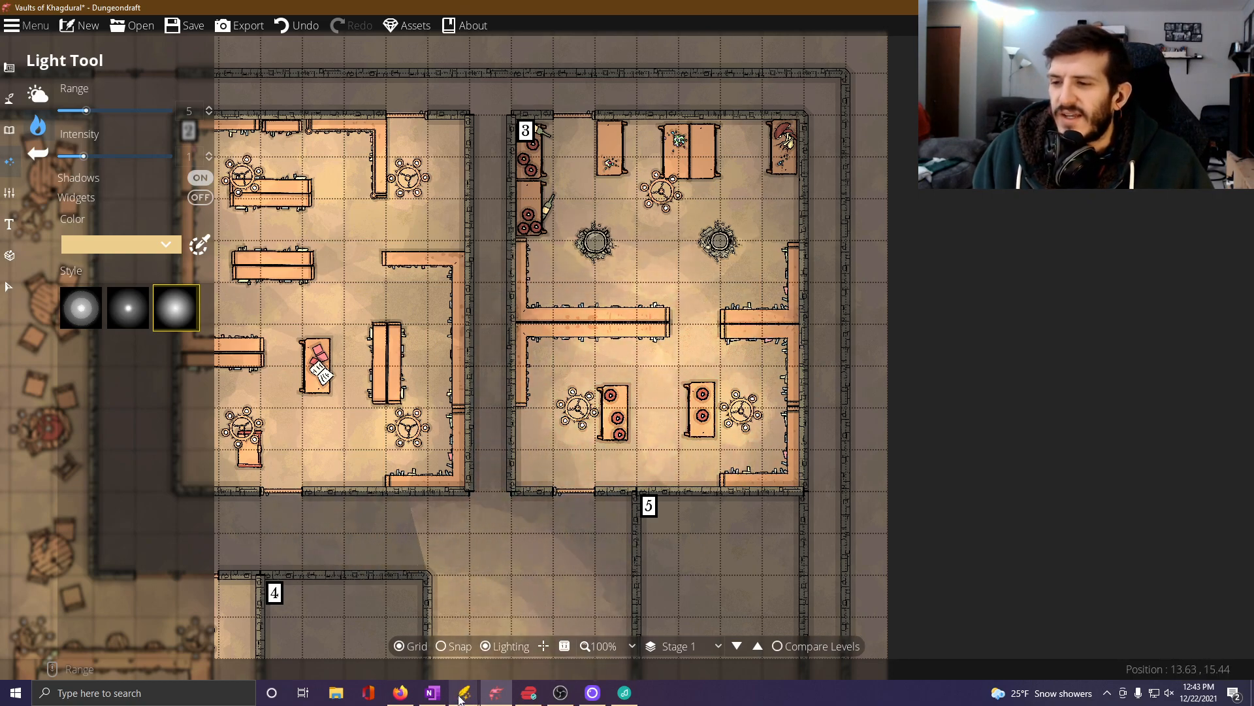
left_click(431, 624)
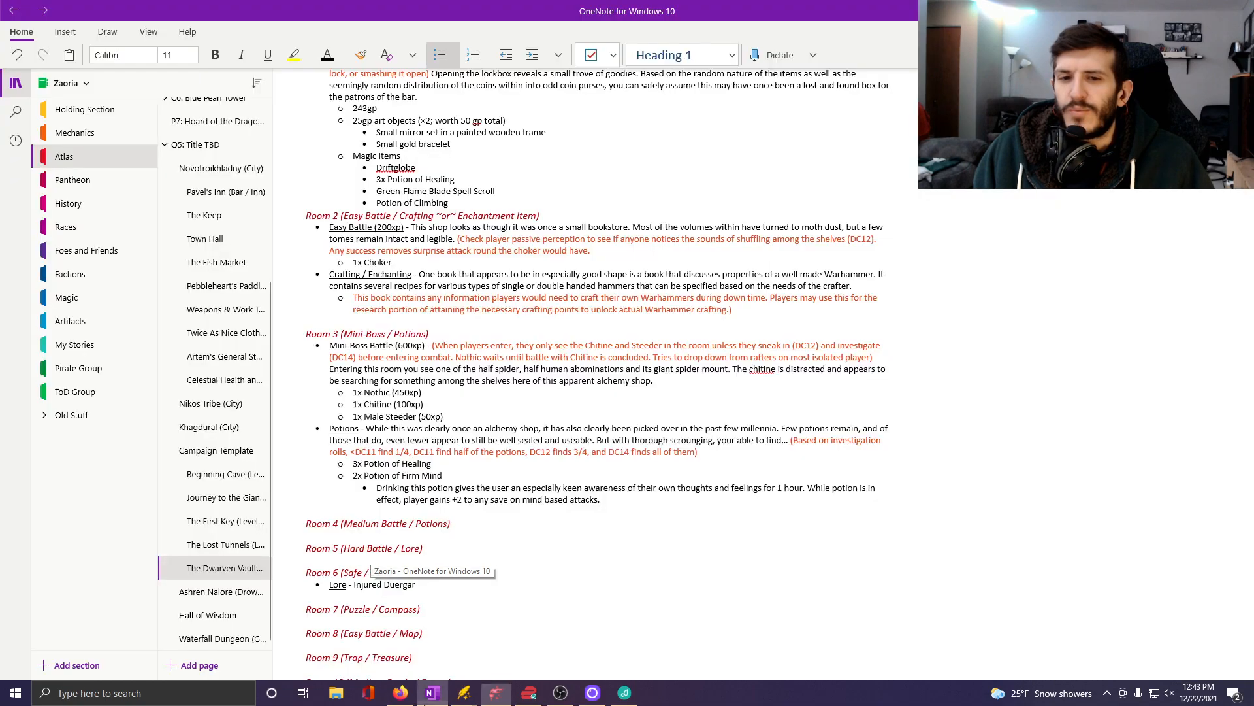
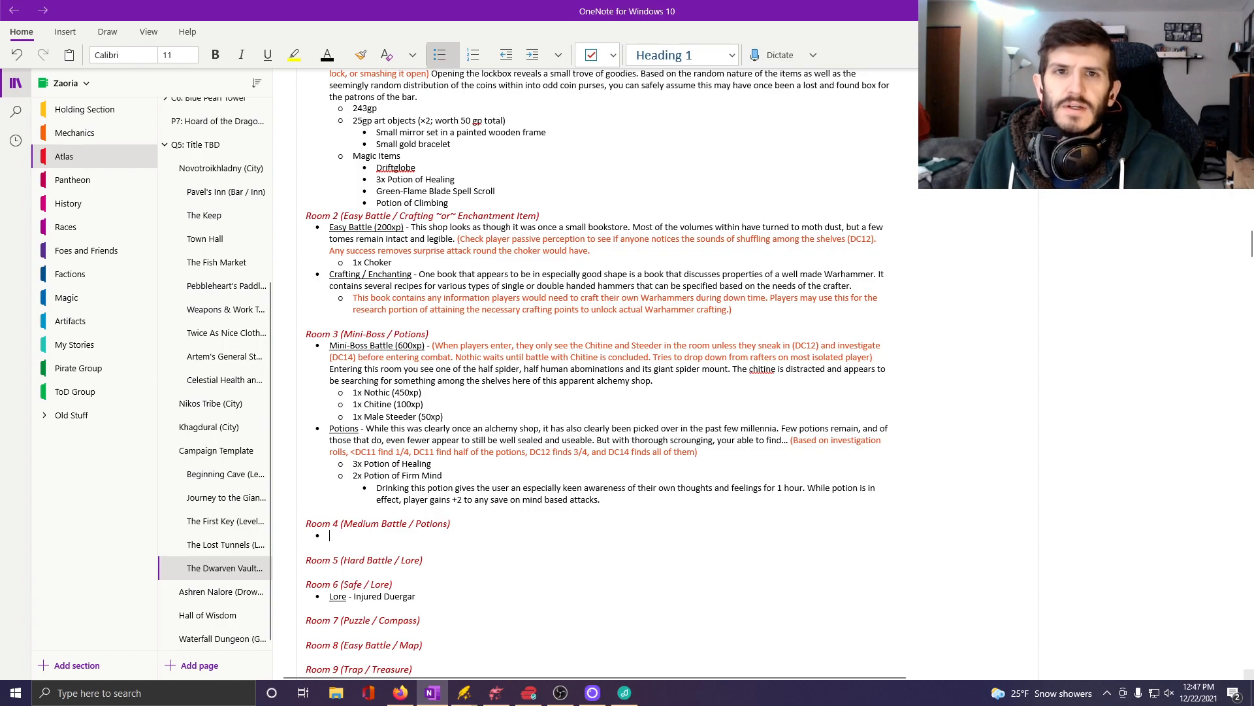
Begin the empty bullet under Room 4 in the OneNote dungeon notes with the underlined label "Medium Battle".
key("alt+Tab")
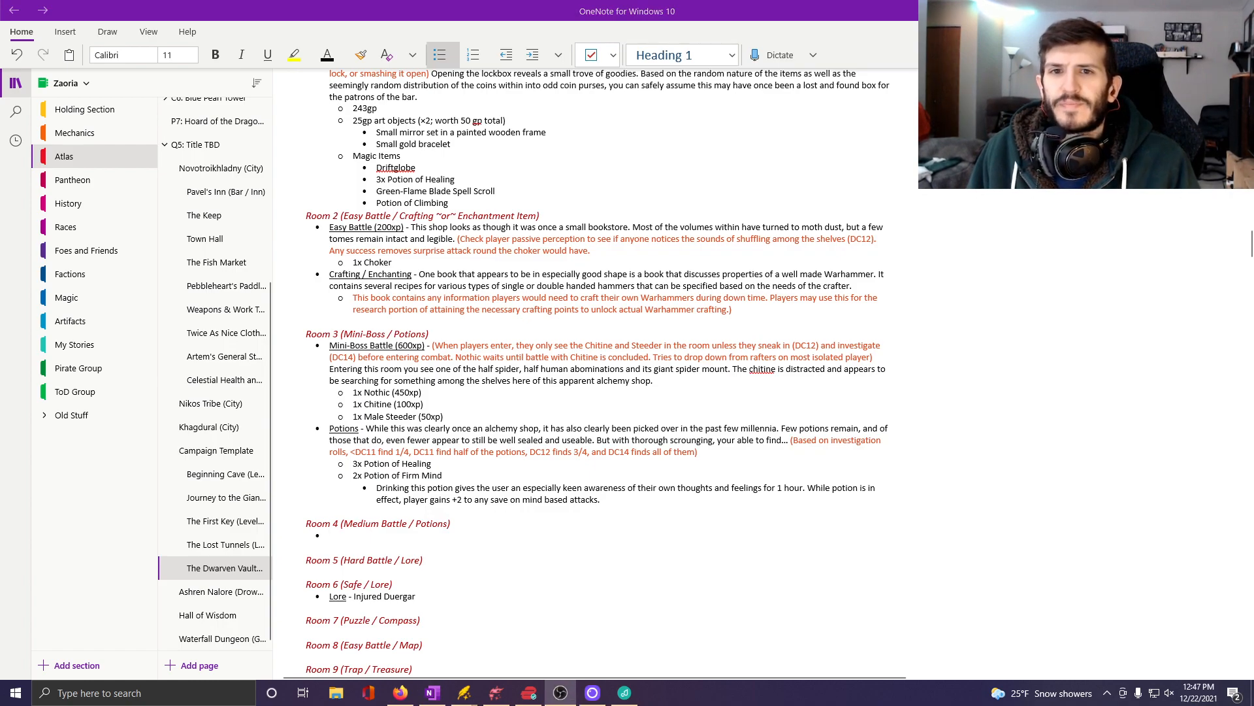
left_click(407, 541)
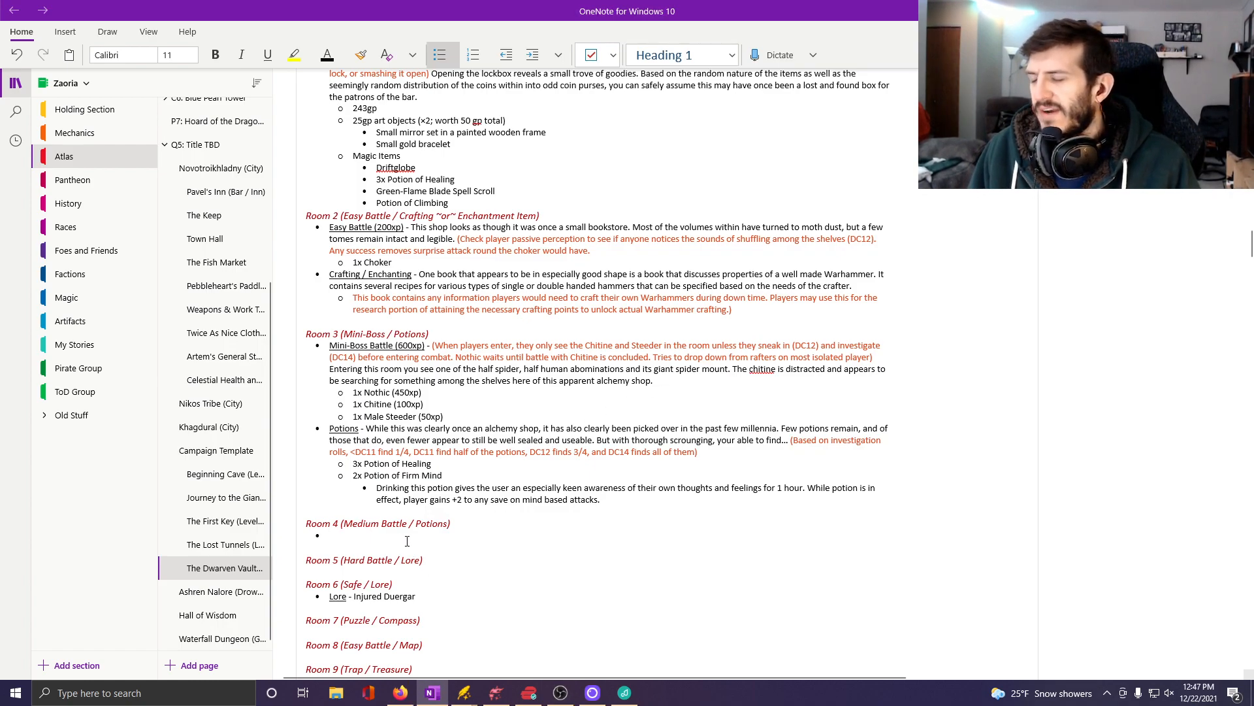
key("ctrl+u")
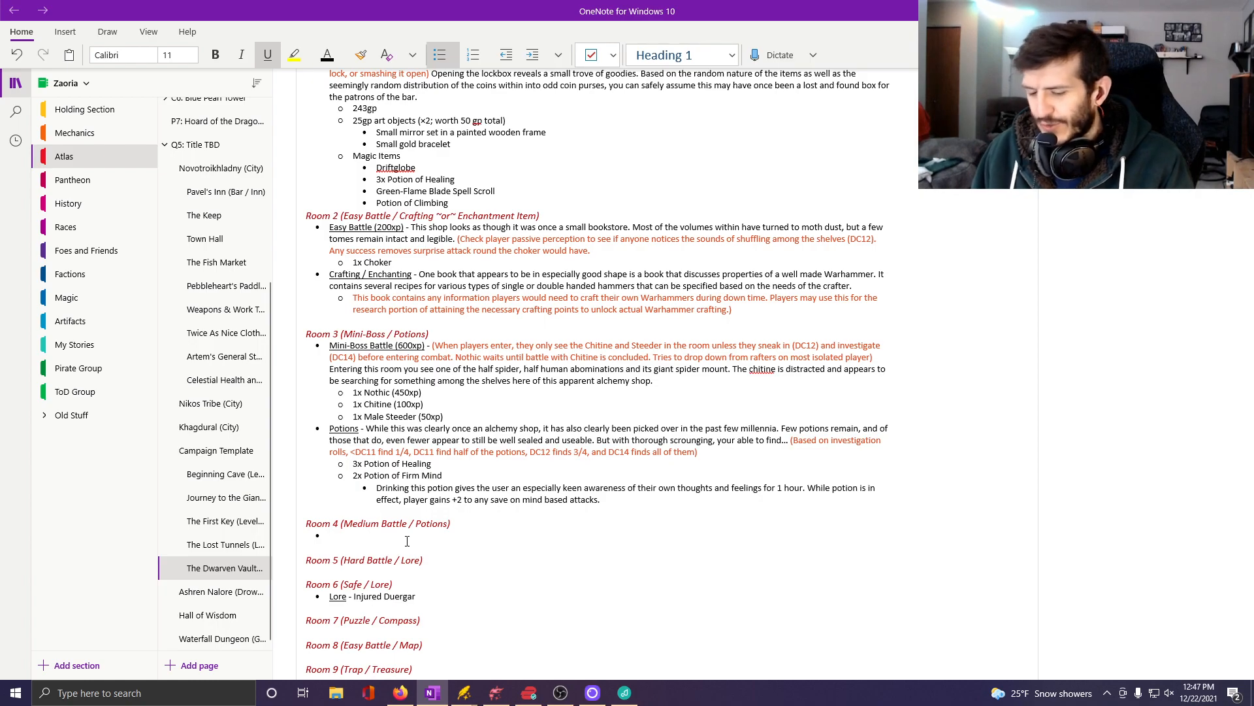
type("Medium")
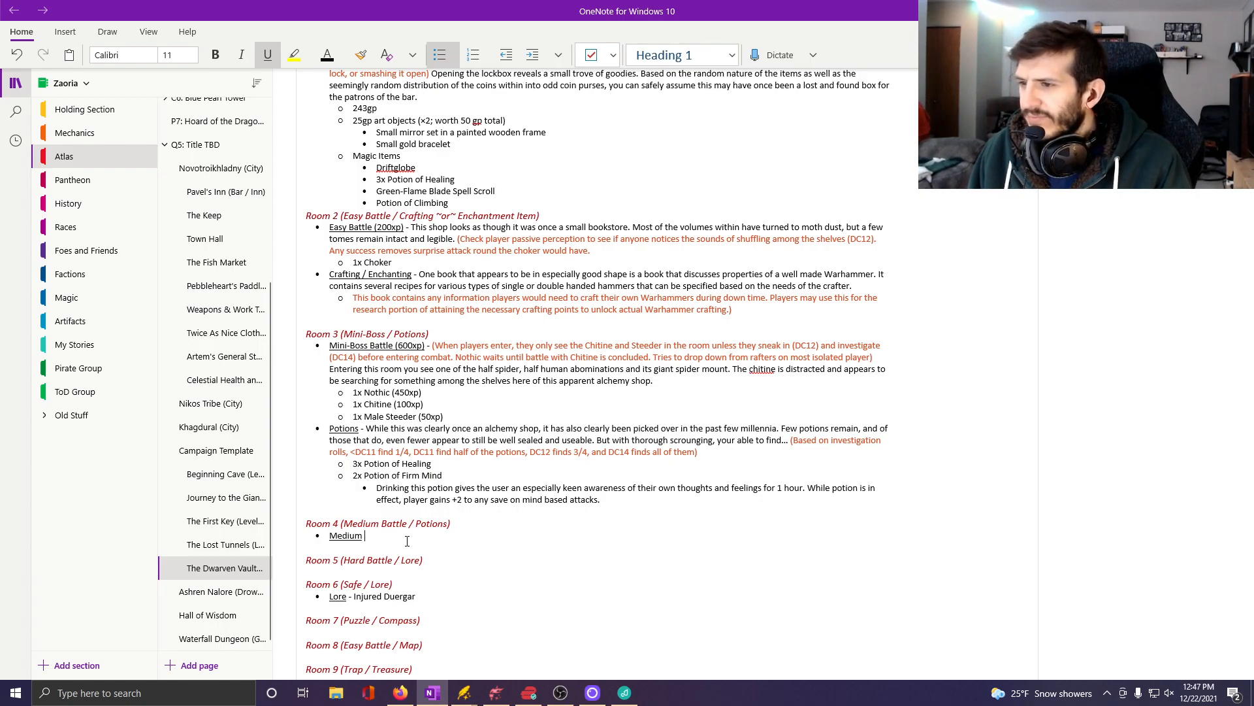
type(" Battle (")
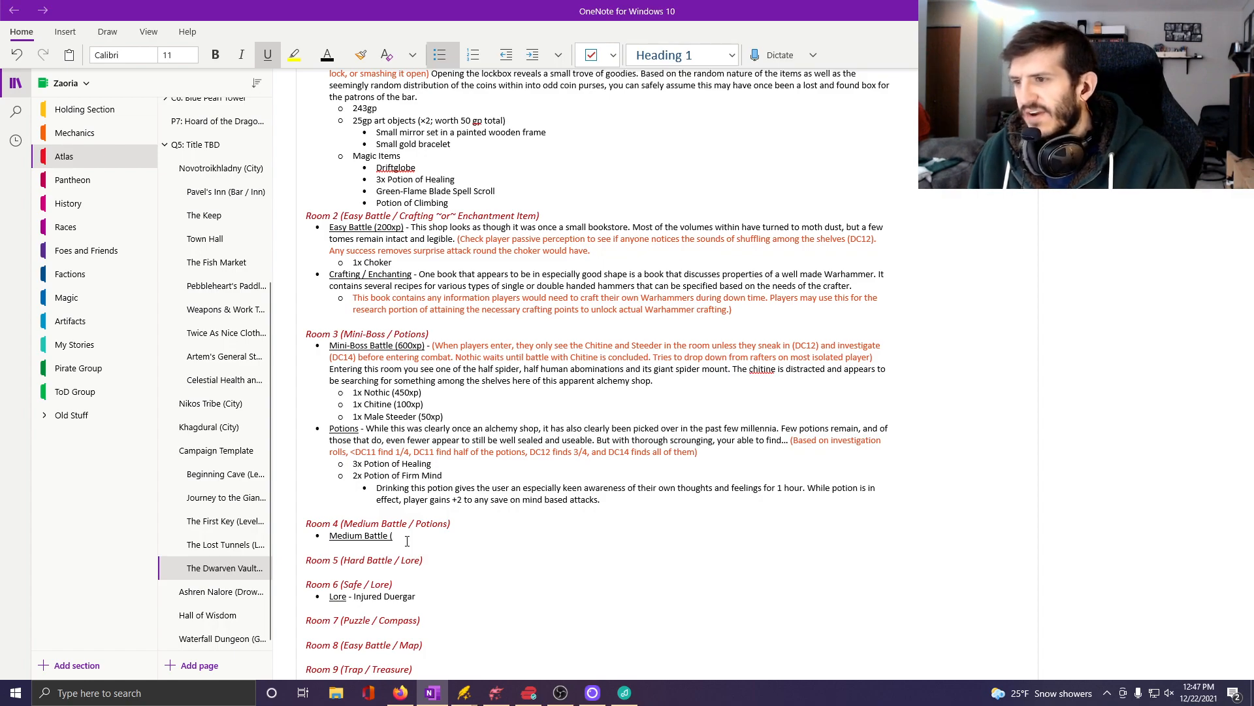
Check the floor's XP budgets, complete Room 4's label with underlined "(400xp)" and a plain dash, and start a nested bullet below it.
scroll(407, 540, "up", 6)
scroll(412, 541, "up", 8)
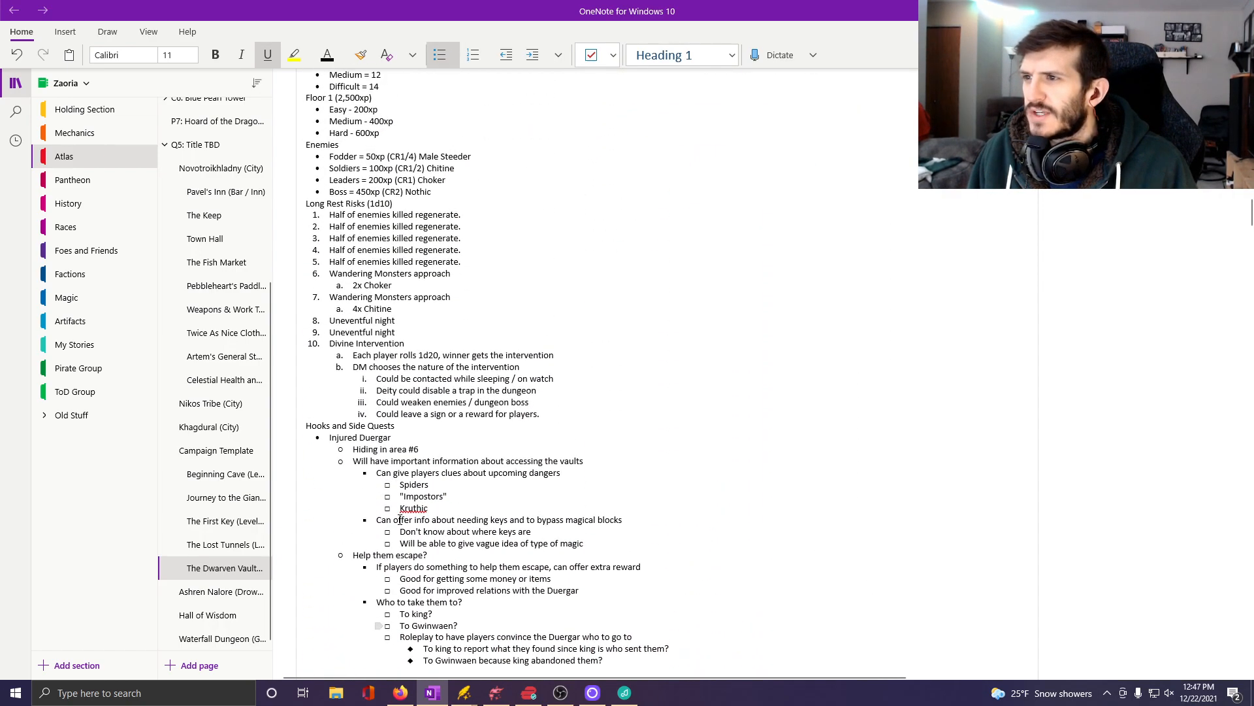
scroll(387, 330, "down", 20)
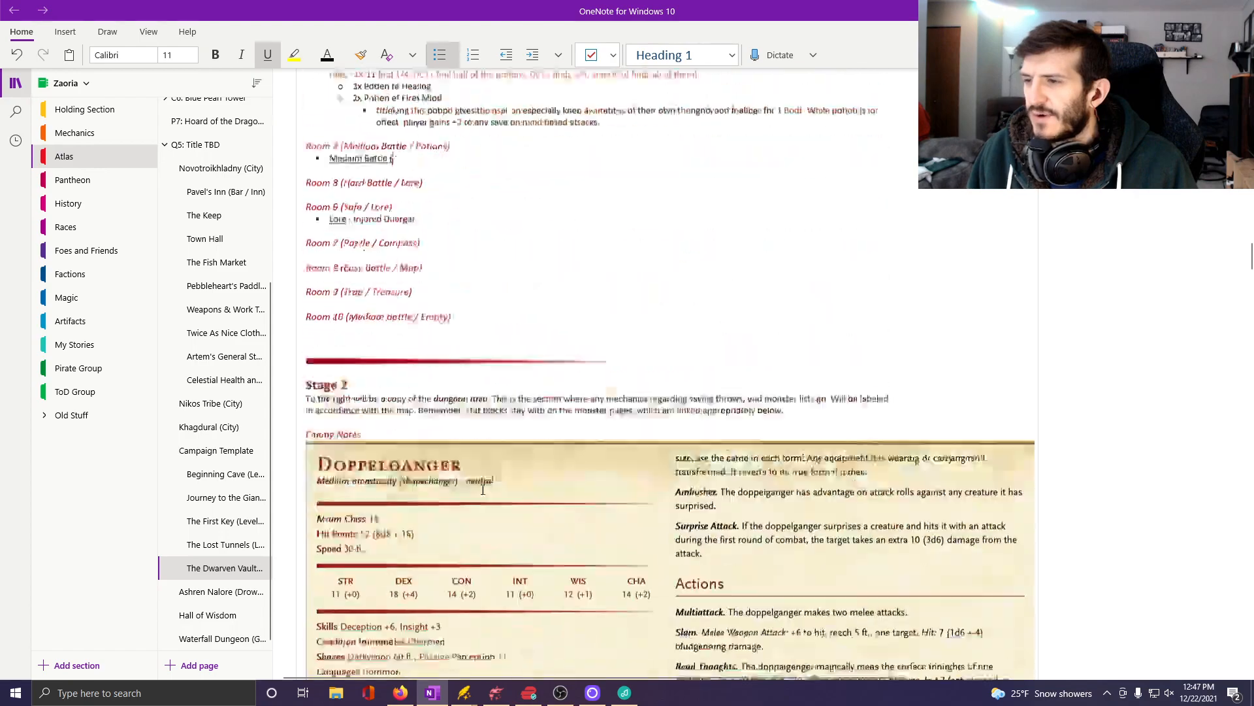
scroll(525, 500, "up", 8)
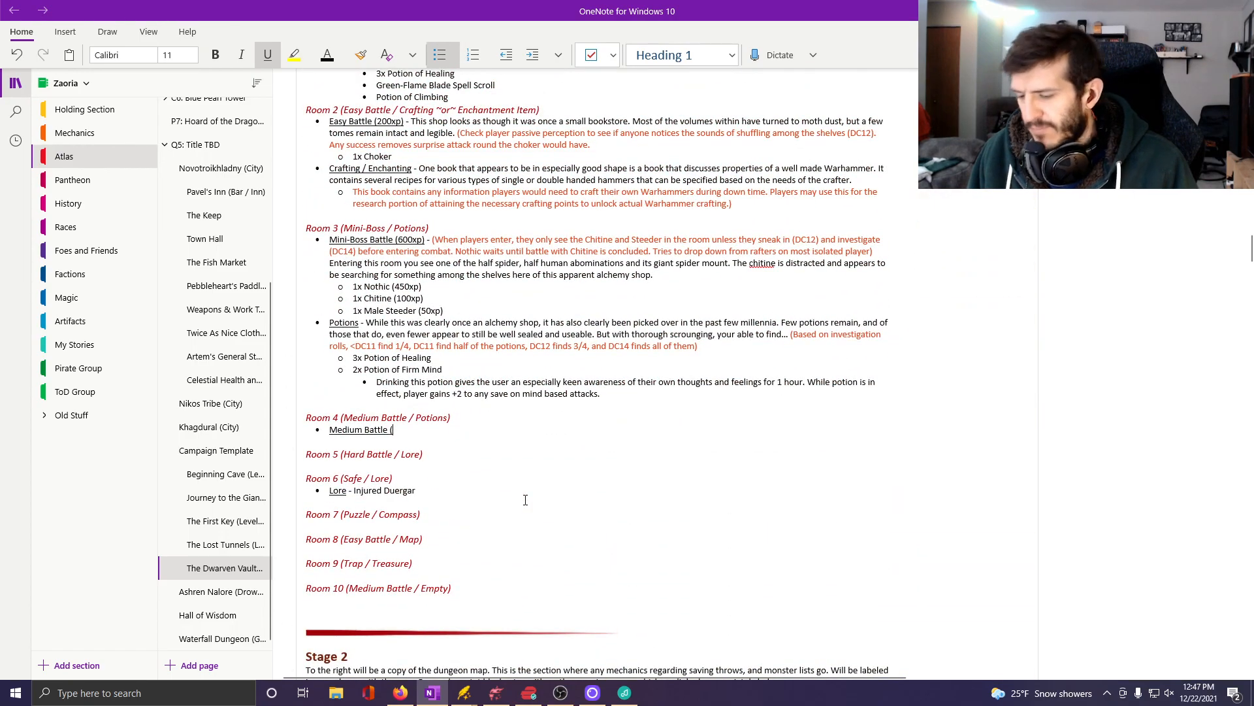
type("400xp")
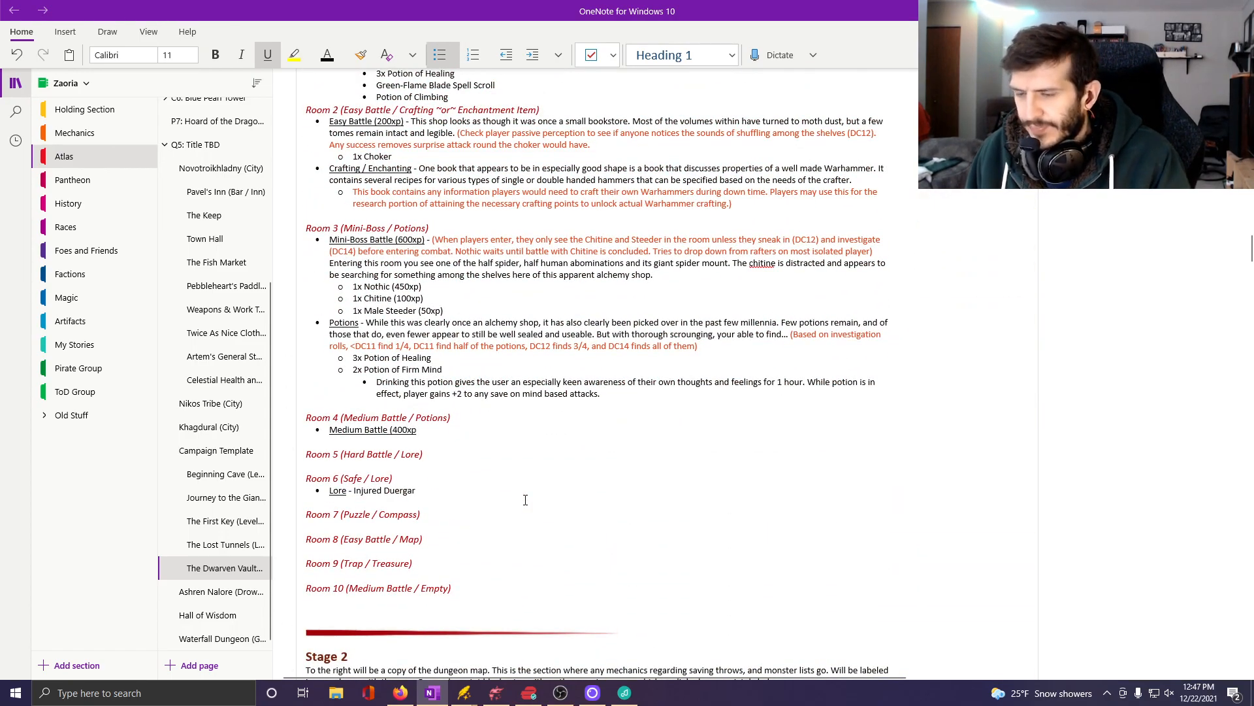
type(")")
key("ctrl+u")
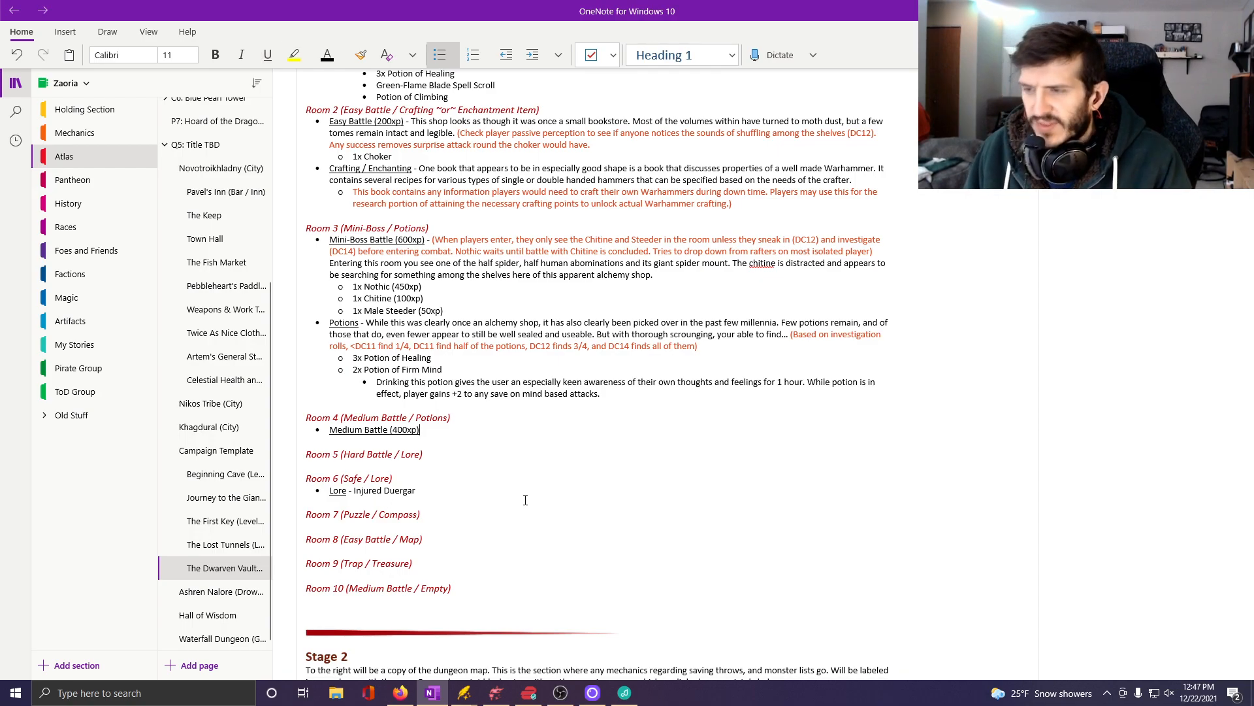
type("-")
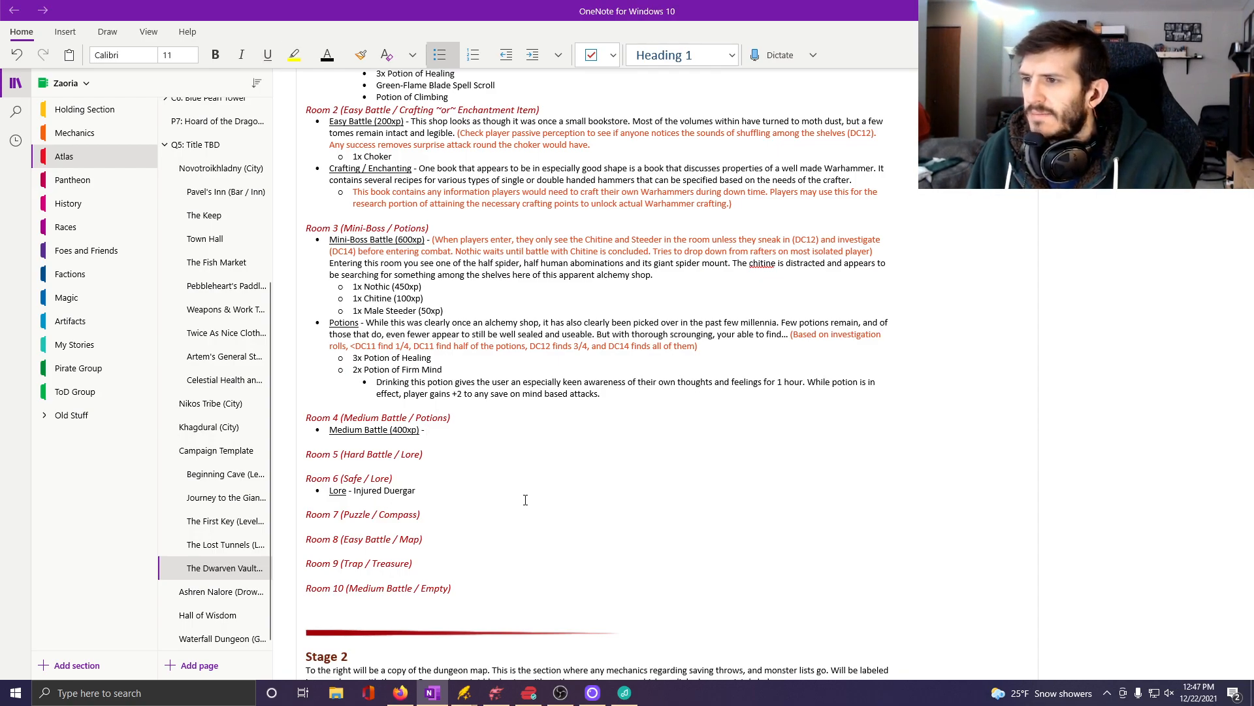
key("Return")
key("Tab")
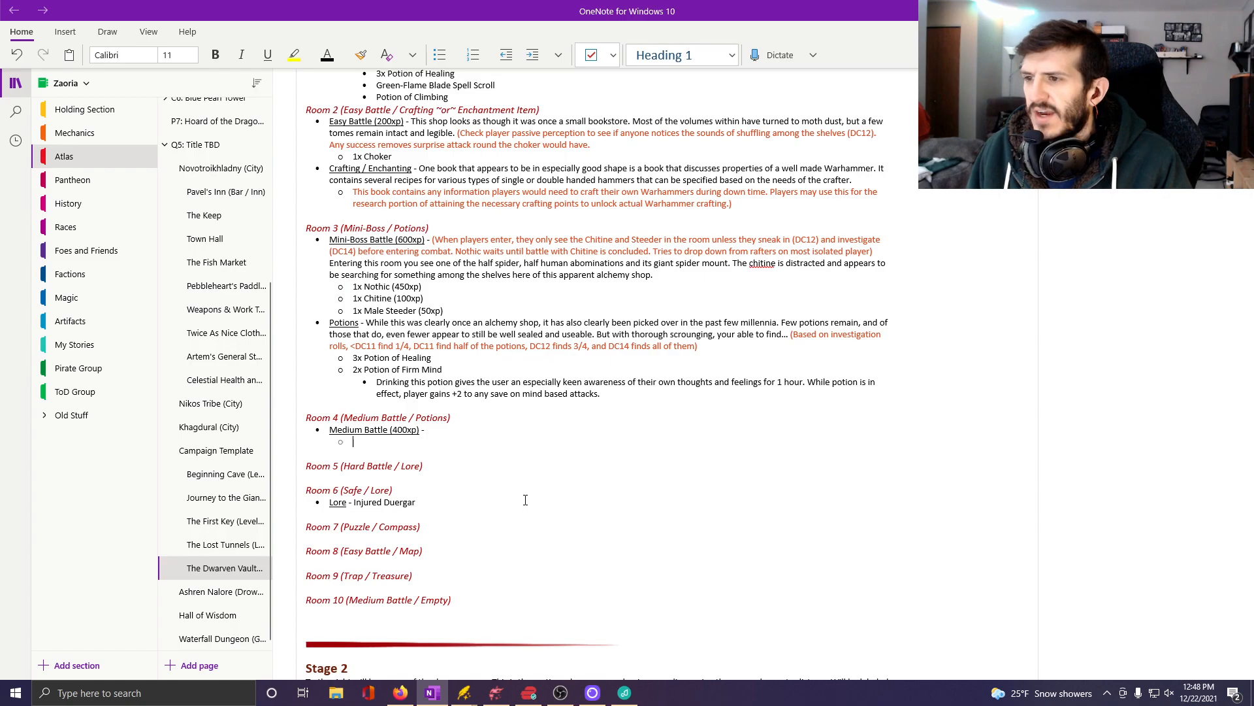
Review the floor-wide enemy notes, and switch to Dungeondraft to examine Room 4's layout and the surrounding rooms.
scroll(525, 500, "up", 15)
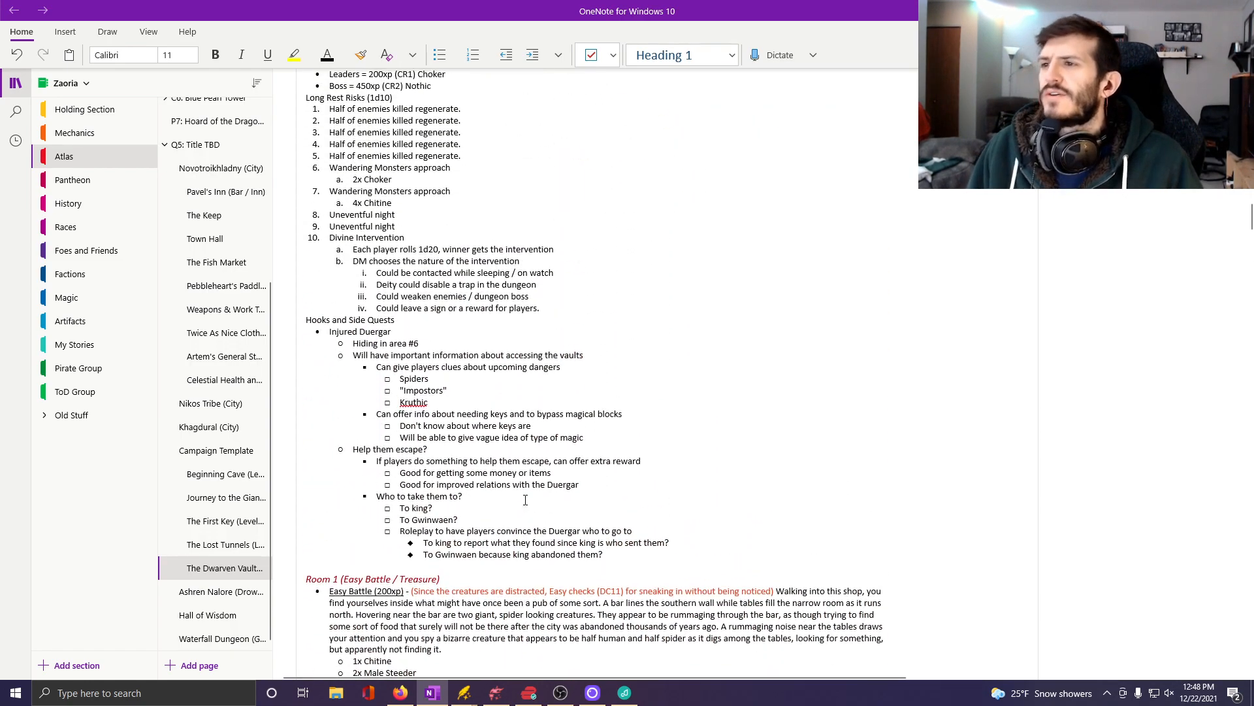
scroll(525, 499, "up", 2)
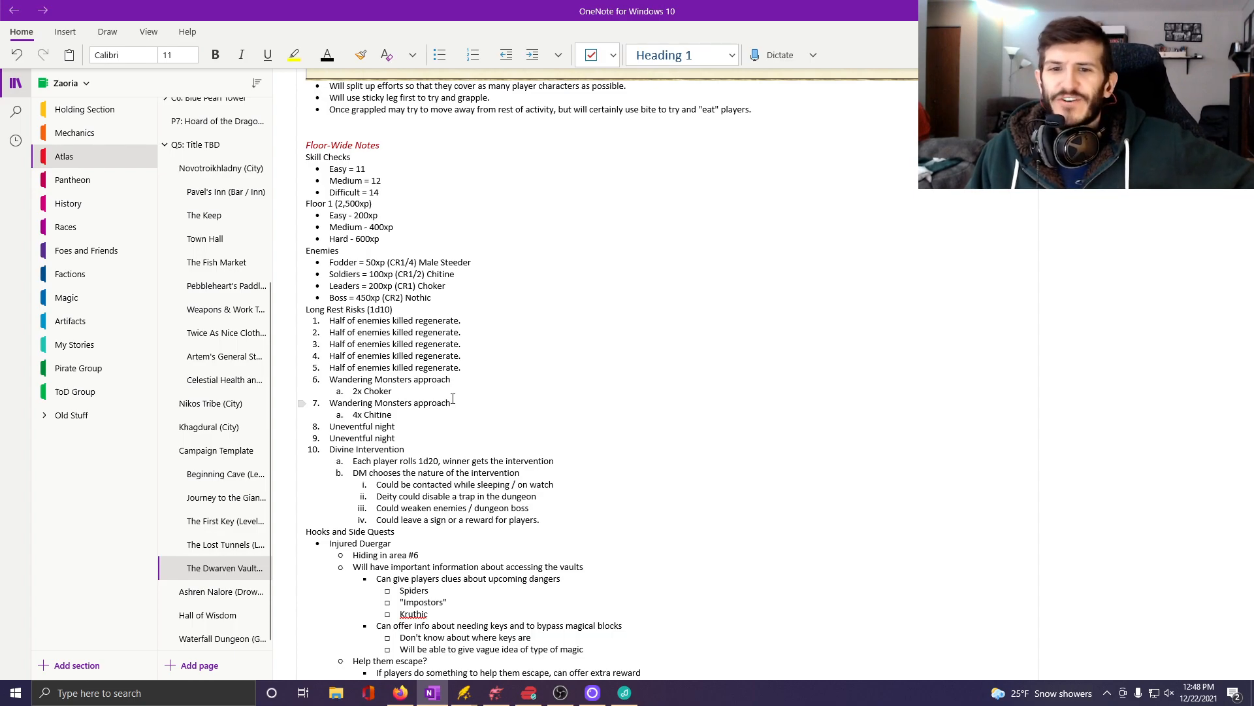
mouse_move(498, 696)
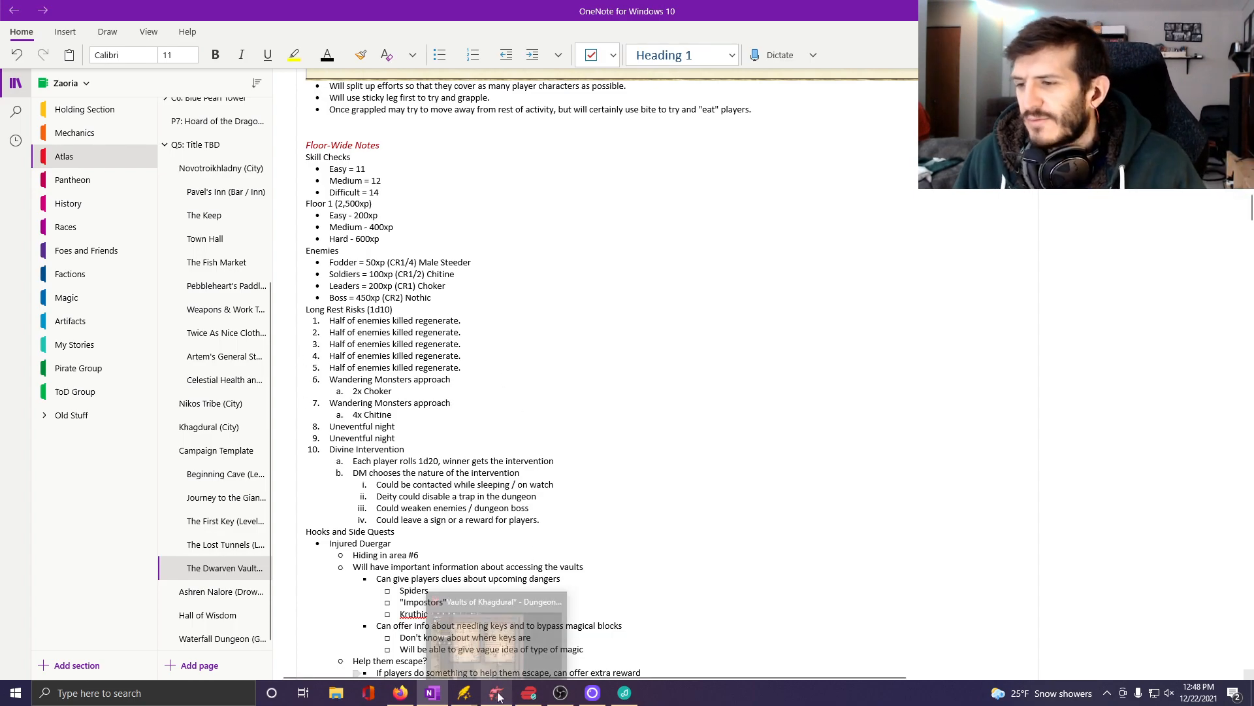
left_click(497, 636)
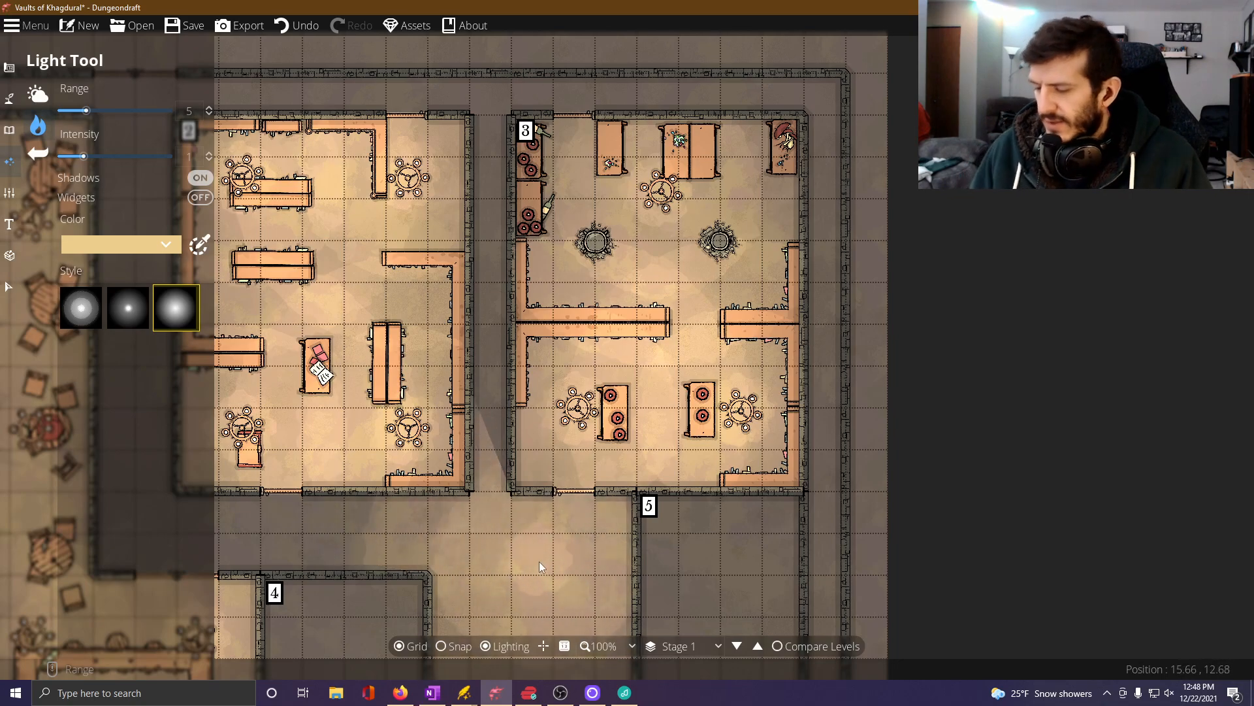
left_click_drag(468, 512, 626, 54)
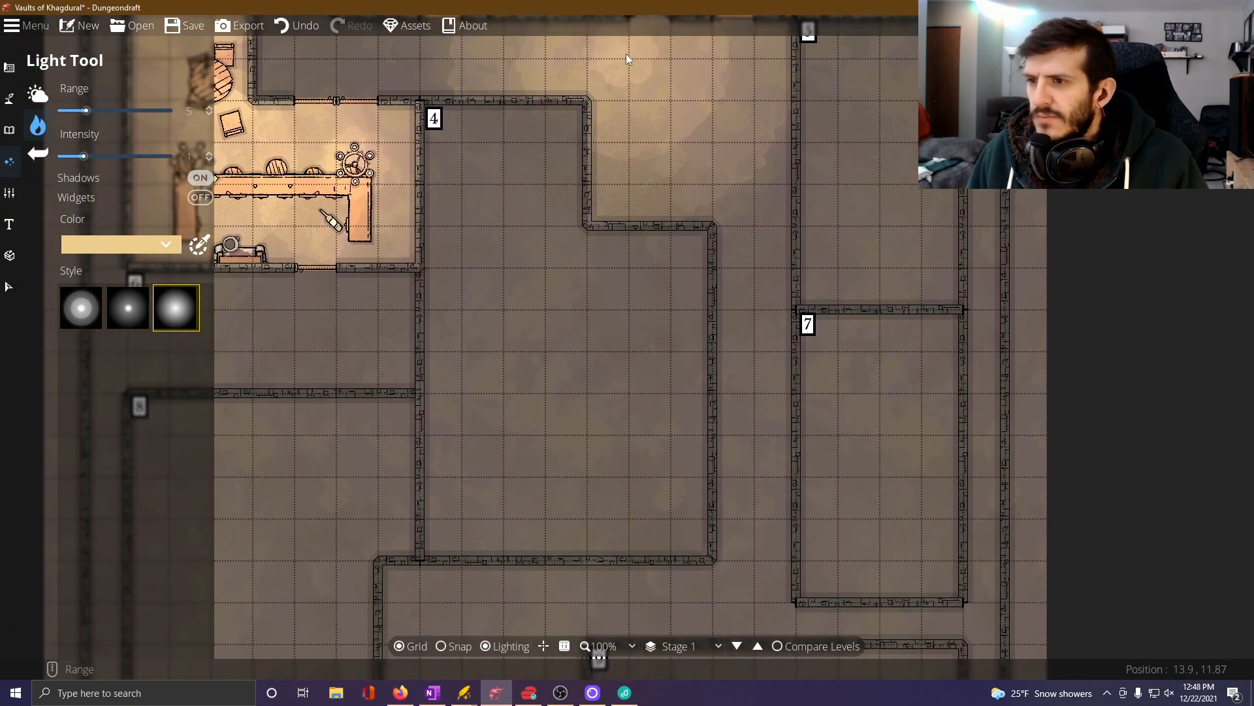
left_click_drag(520, 373, 611, 311)
scroll(606, 250, "down", 1)
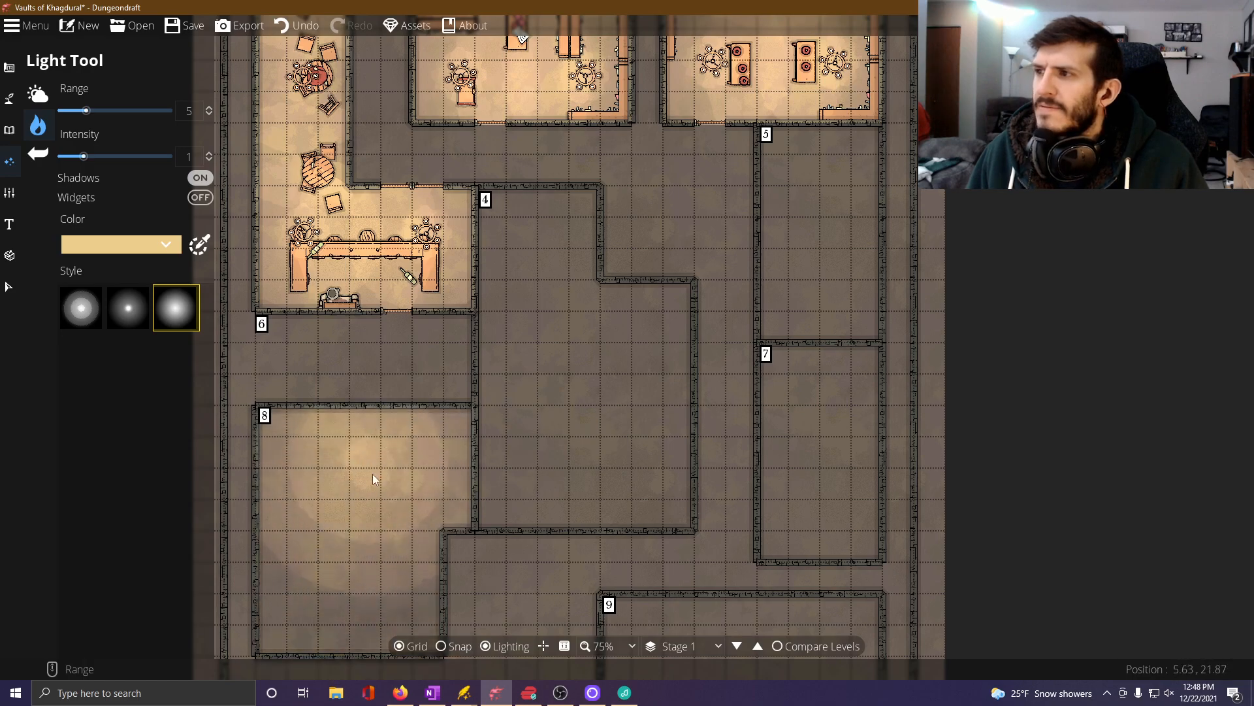
Return to OneNote and add "4x Steeder (50xp)" as a nested bullet under Room 4's Medium Battle entry.
left_click(433, 693)
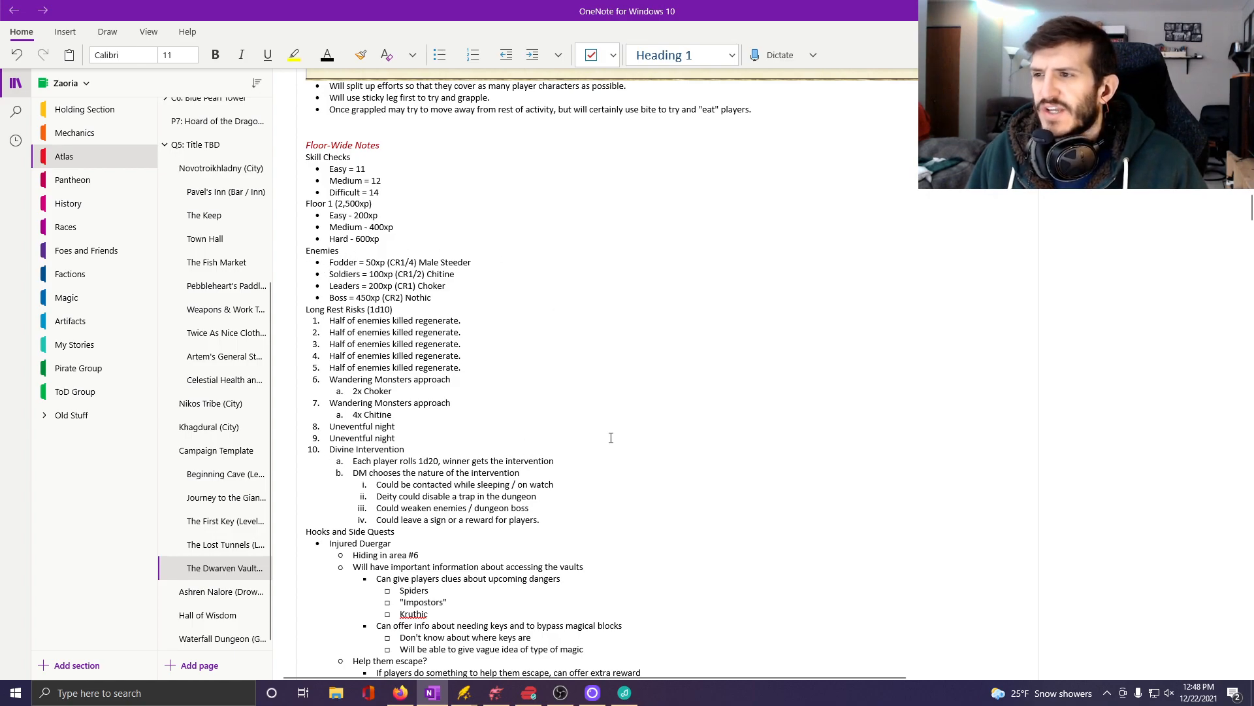
scroll(635, 446, "down", 10)
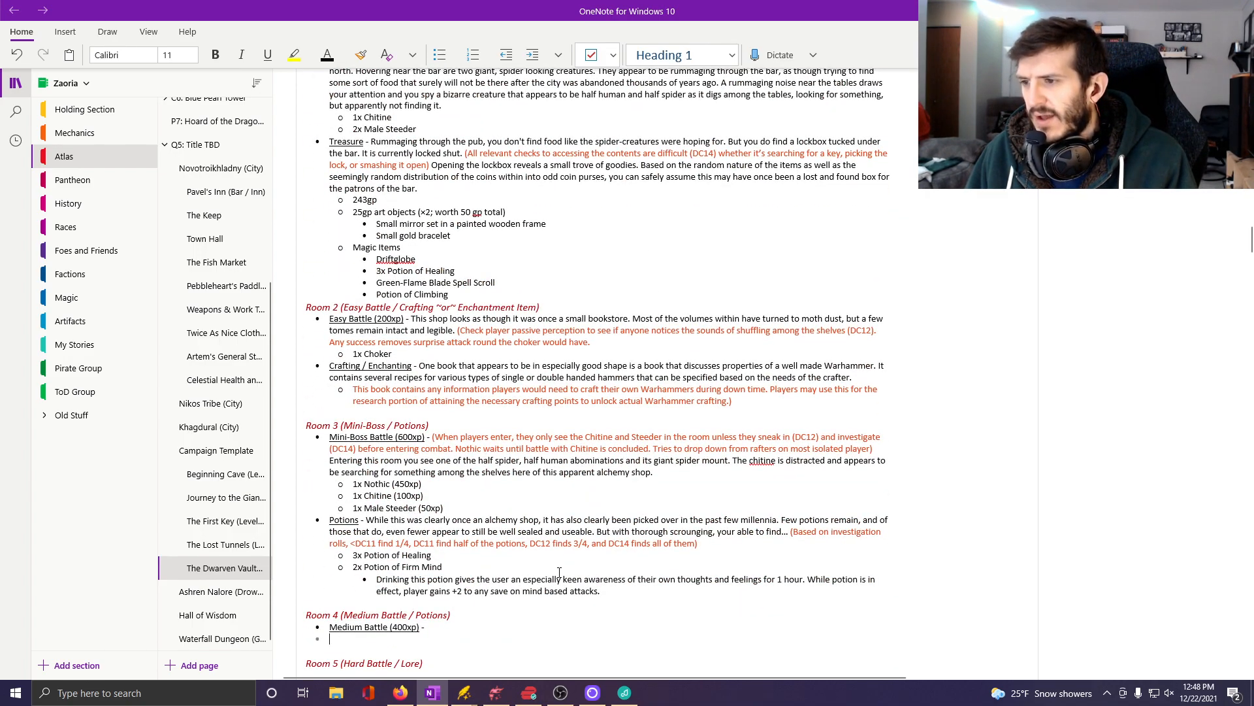
key("Tab")
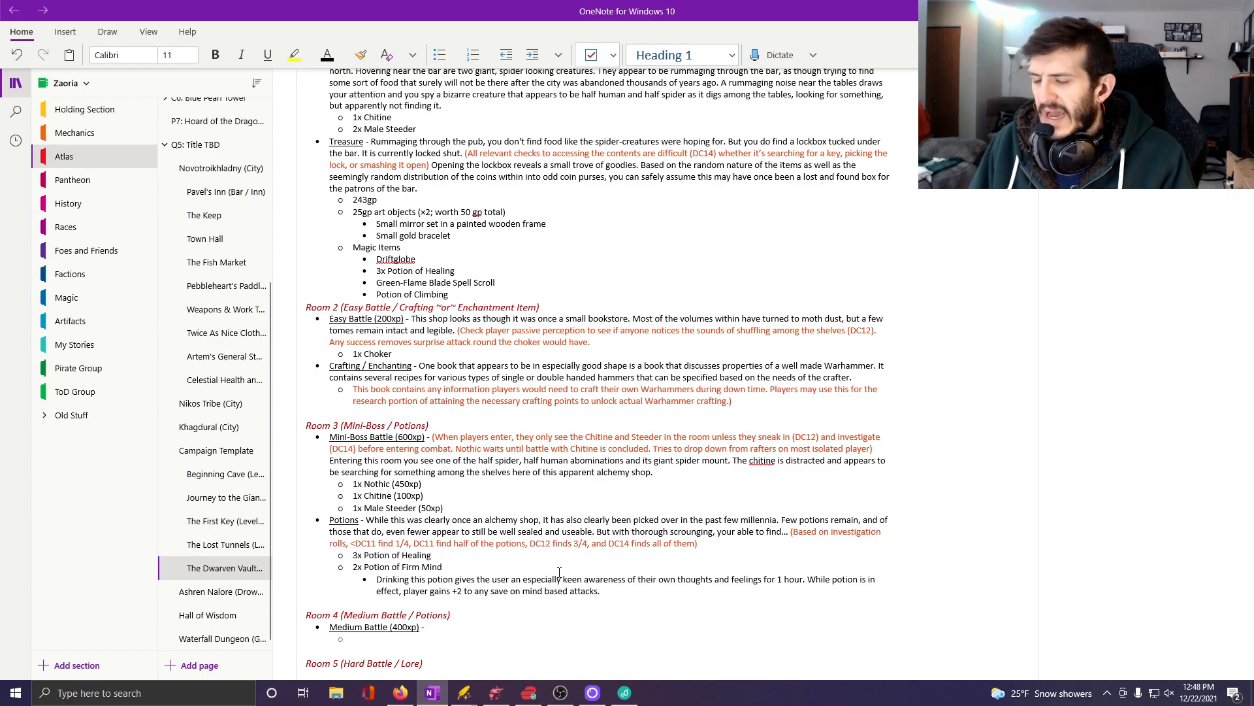
type("4x ")
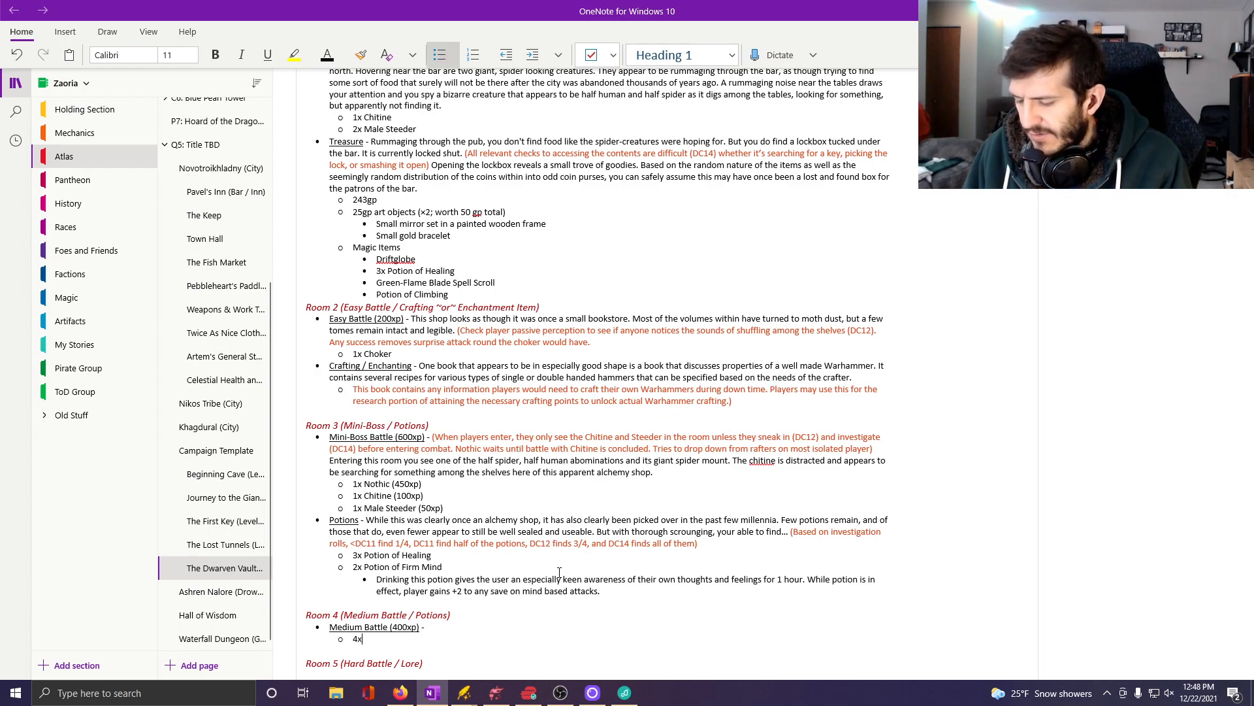
type("Steeder ")
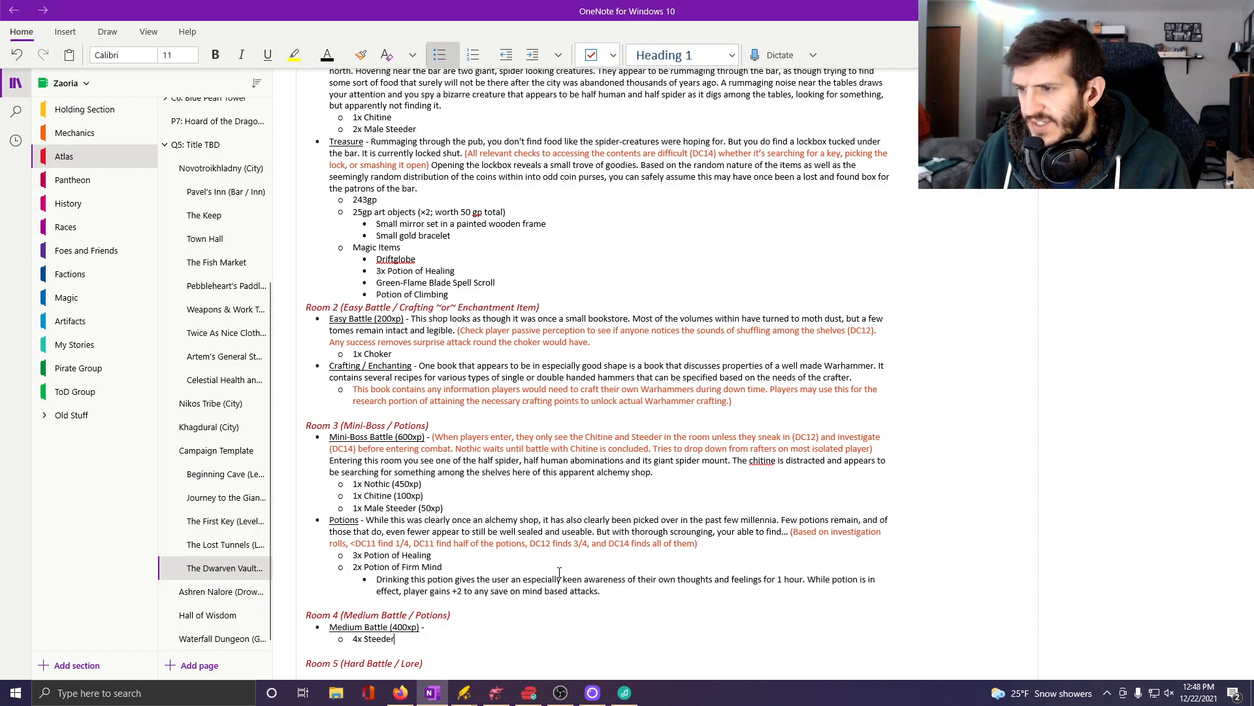
type("(50xp")
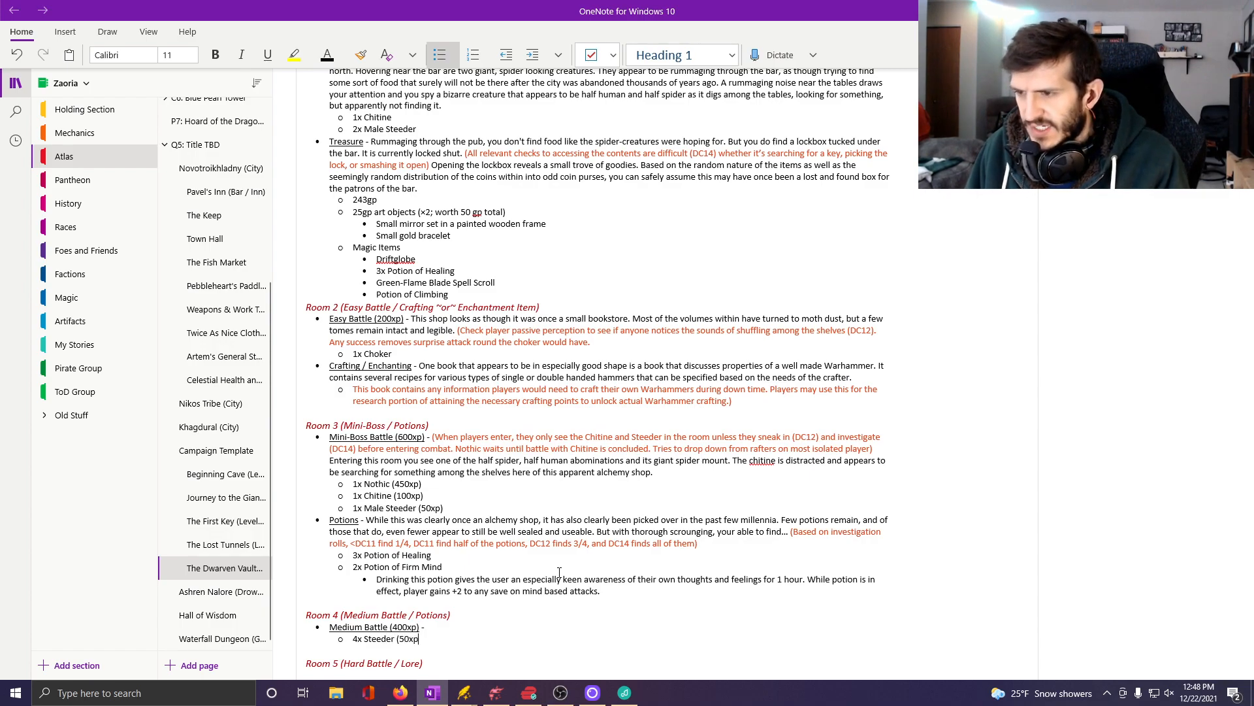
type(")")
key("Return")
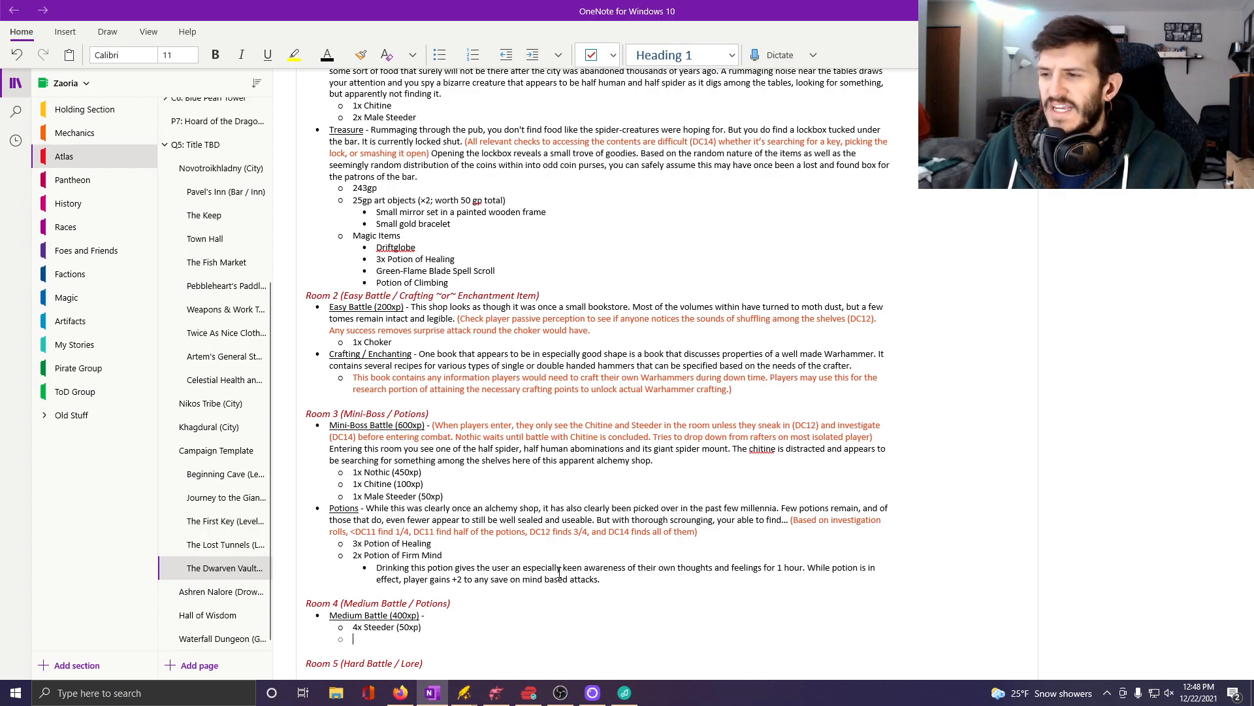
Add "2x Chitine (100xp)" as the second nested enemy bullet and place the text cursor after Room 4's Medium Battle dash.
type("2xc")
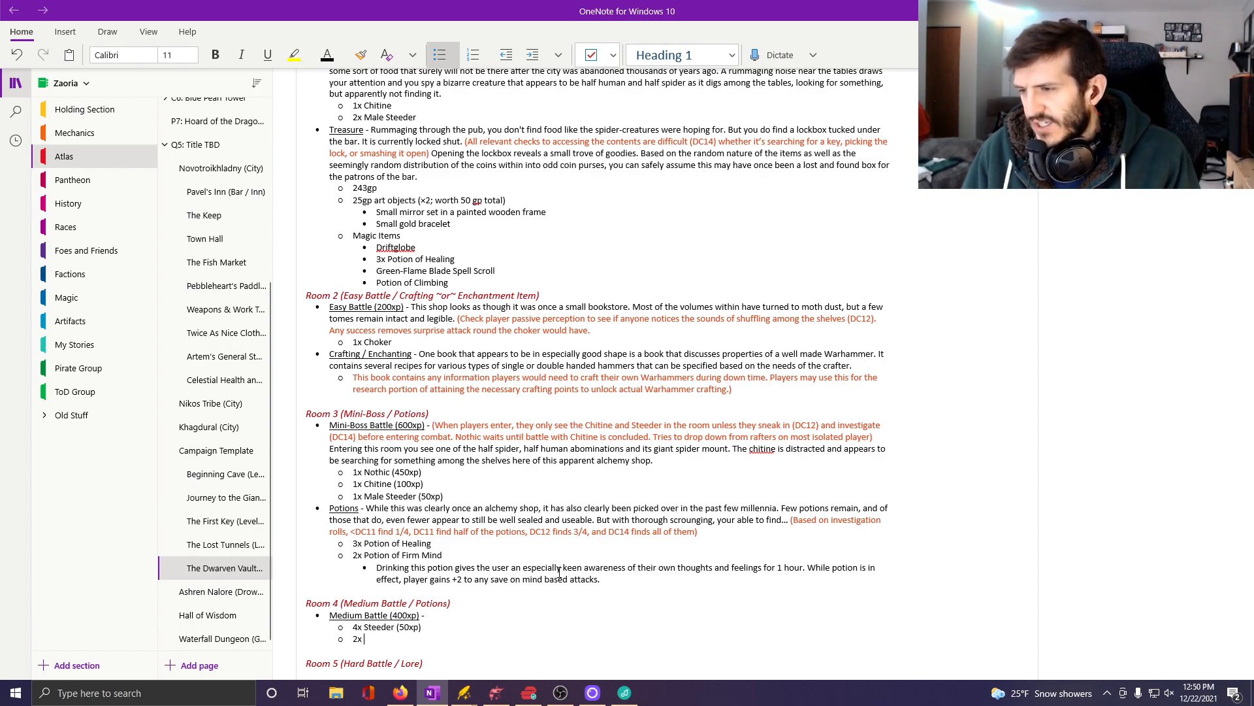
type("Chitine ")
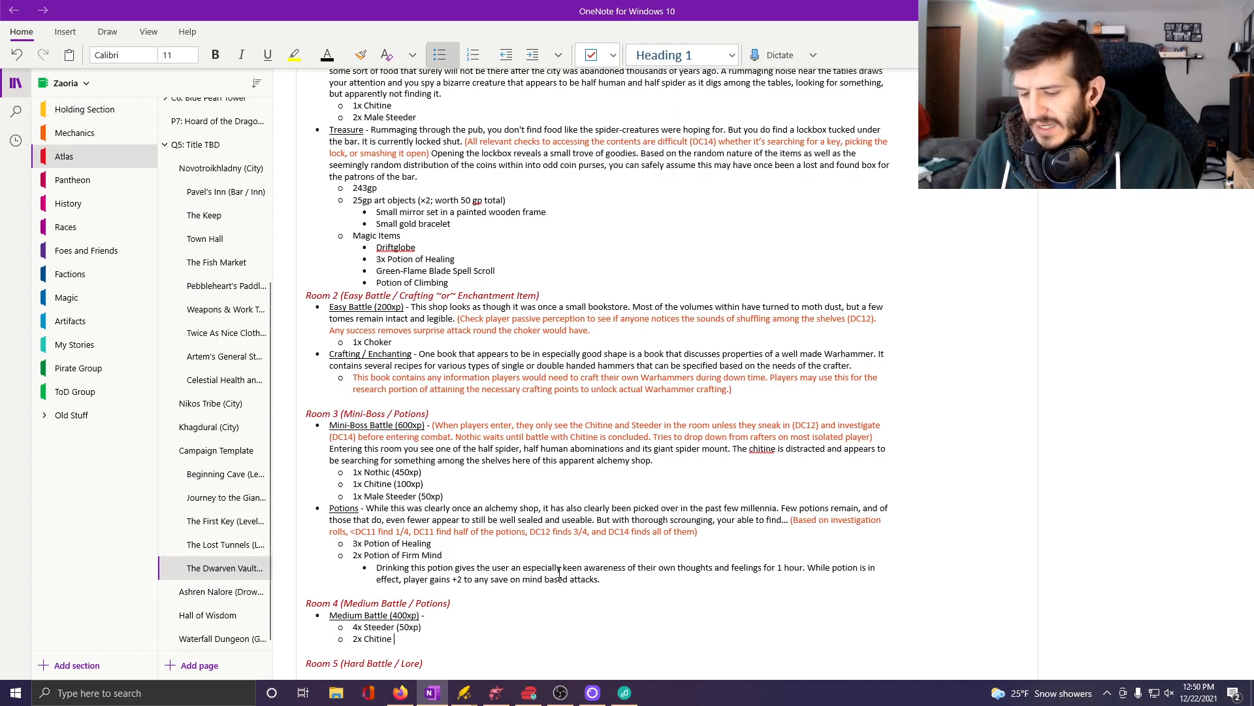
type("(100xp")
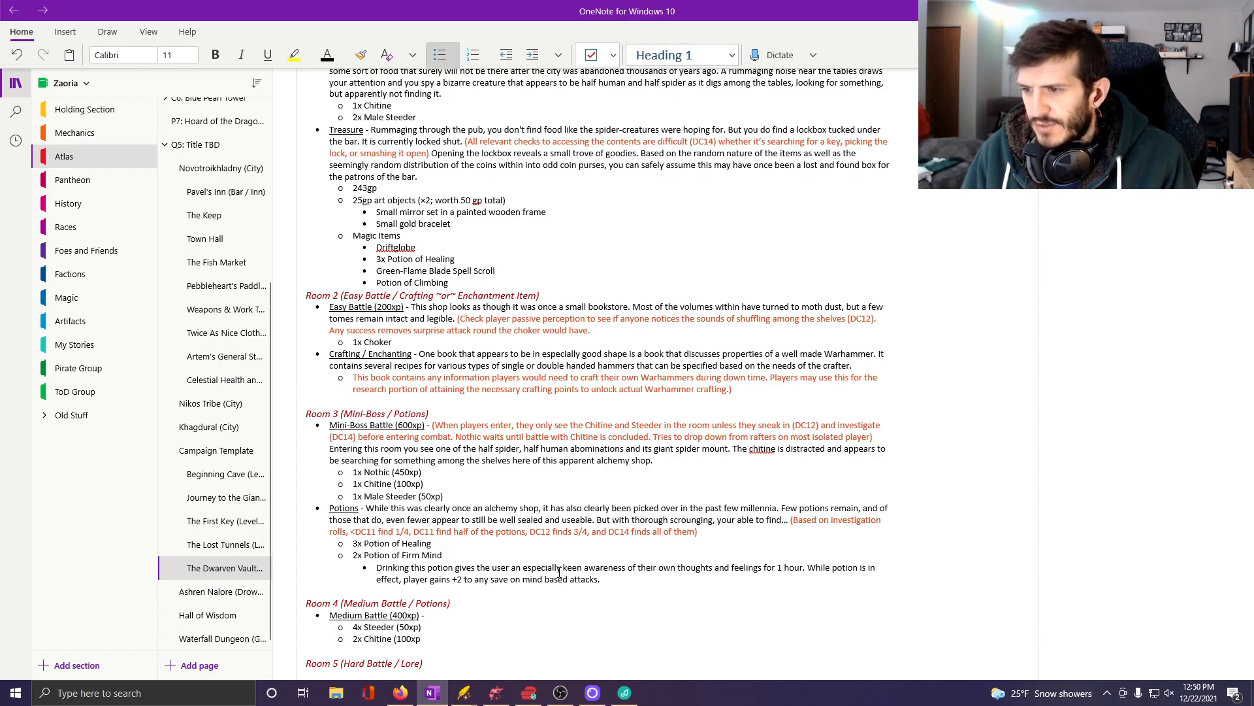
type(")")
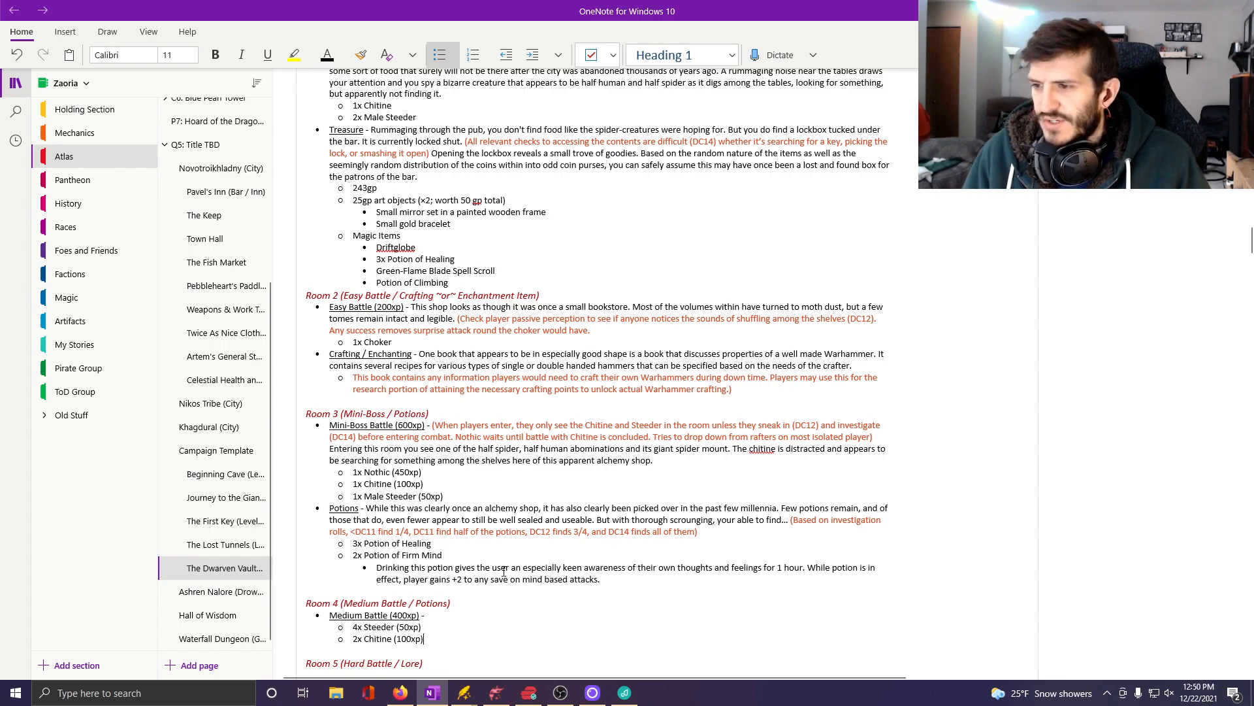
left_click(575, 612)
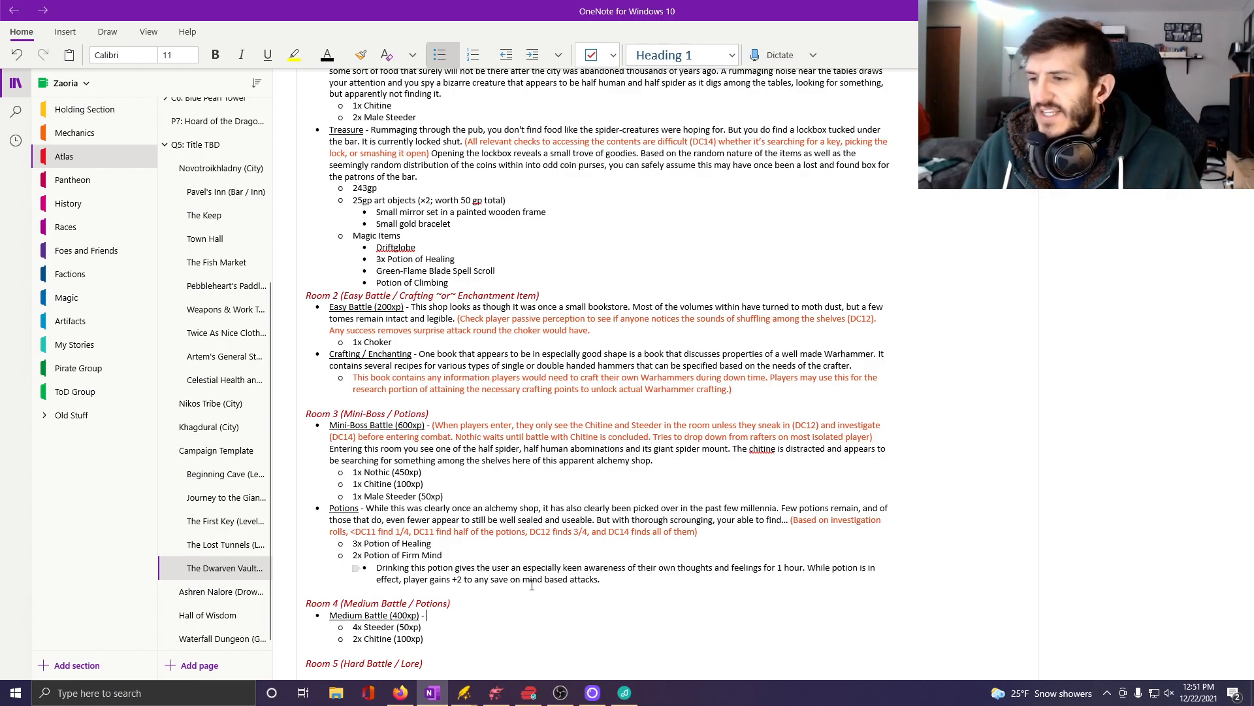
scroll(551, 595, "down", 2)
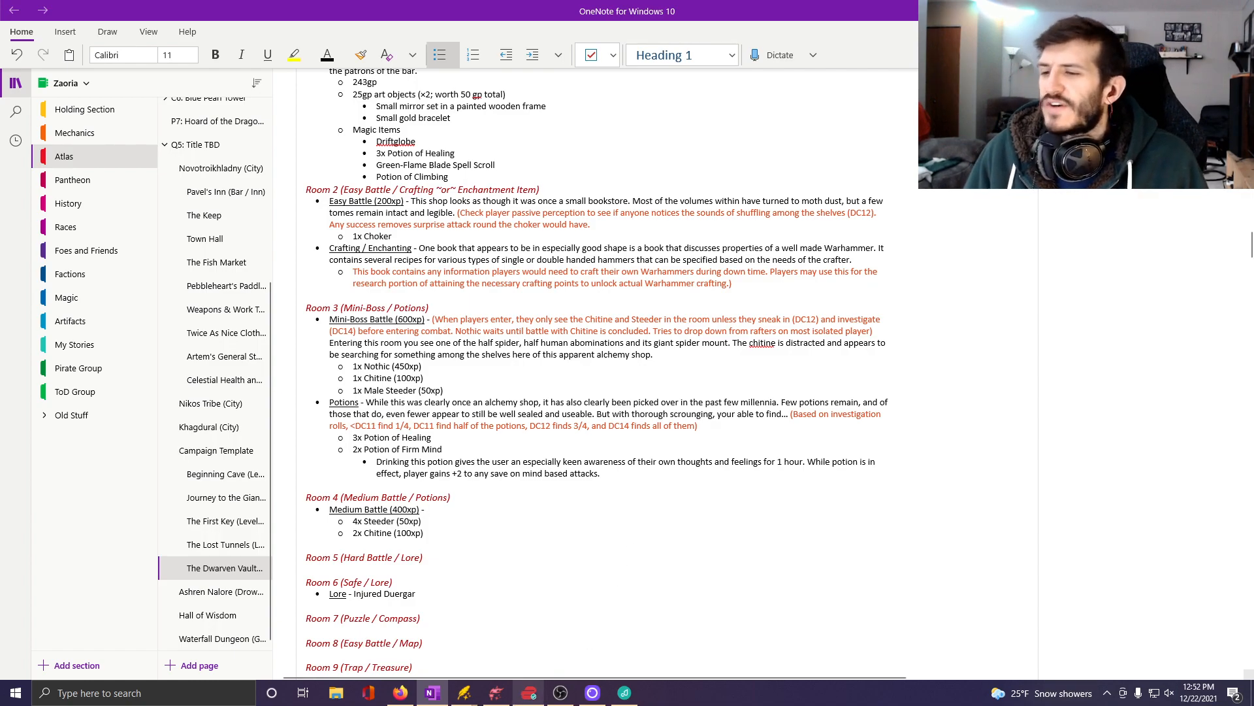
Switch to Dungeondraft and examine the empty Room 4 in relation to the finished shops and neighbouring rooms.
left_click(489, 698)
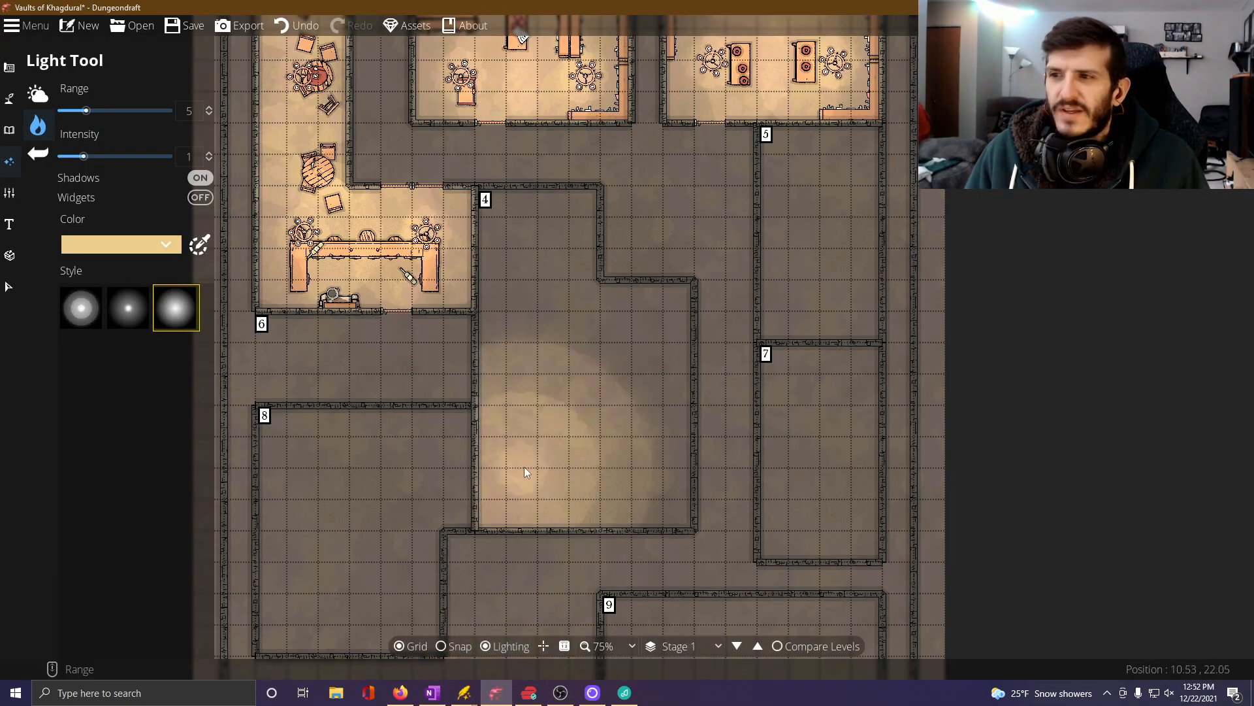
left_click_drag(580, 285, 587, 513)
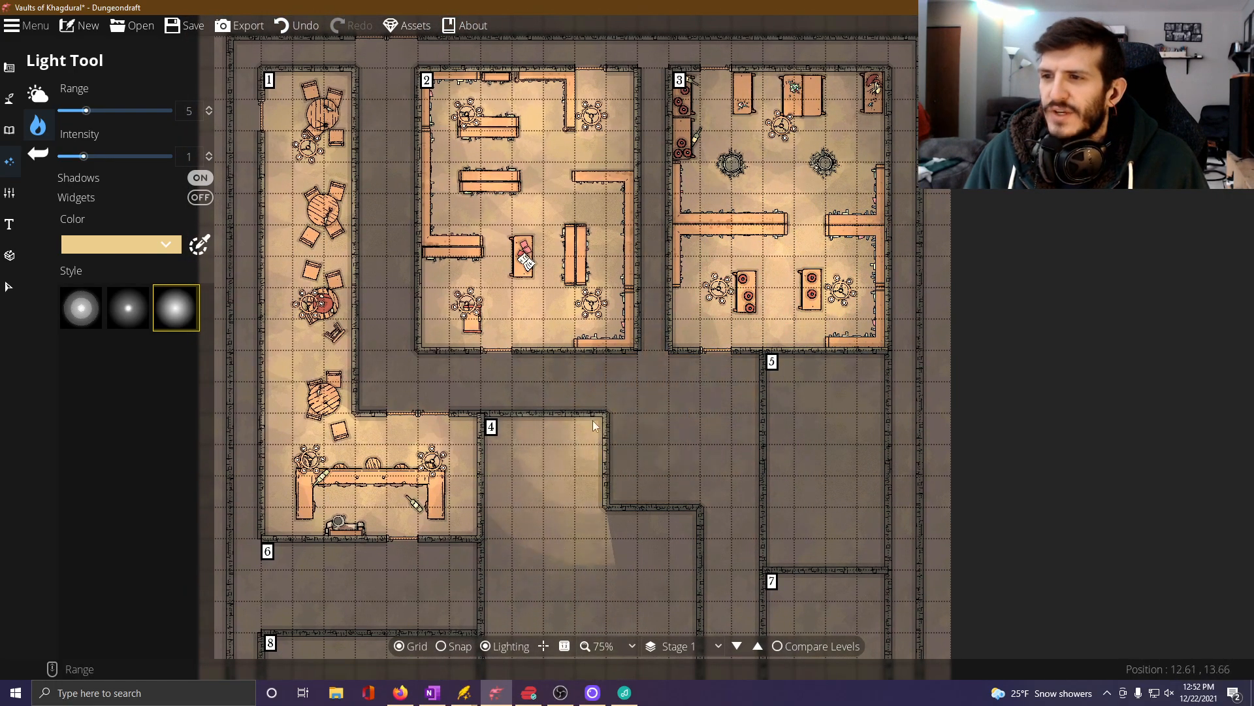
left_click_drag(574, 414, 585, 260)
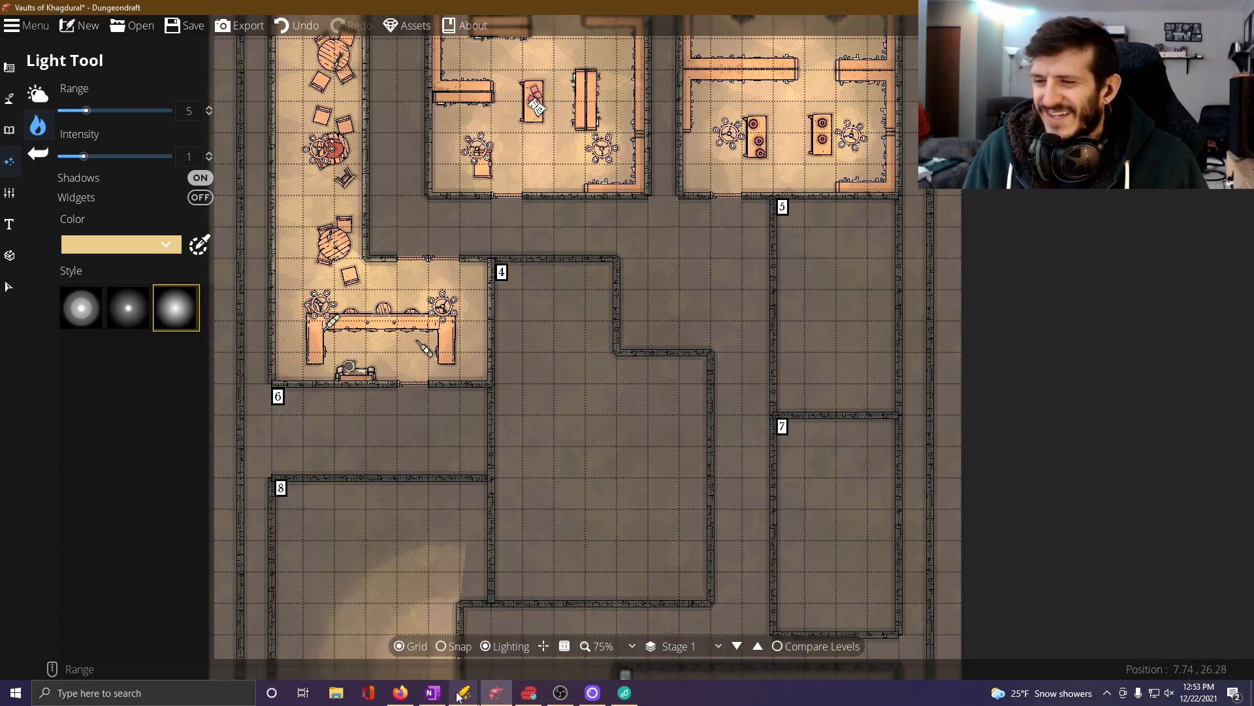
left_click_drag(591, 430, 586, 382)
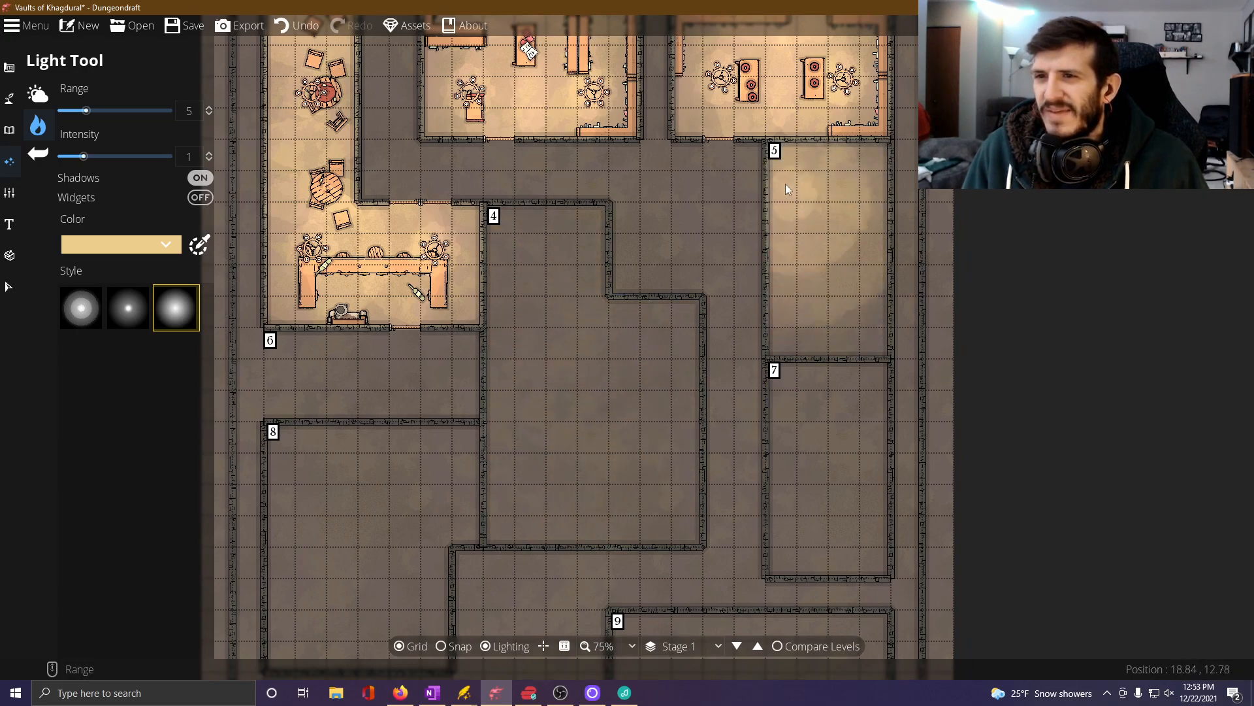
Compare the OneNote room list with the Dungeondraft map, examining Room 4 and the unfurnished rooms around it.
left_click_drag(660, 468, 642, 329)
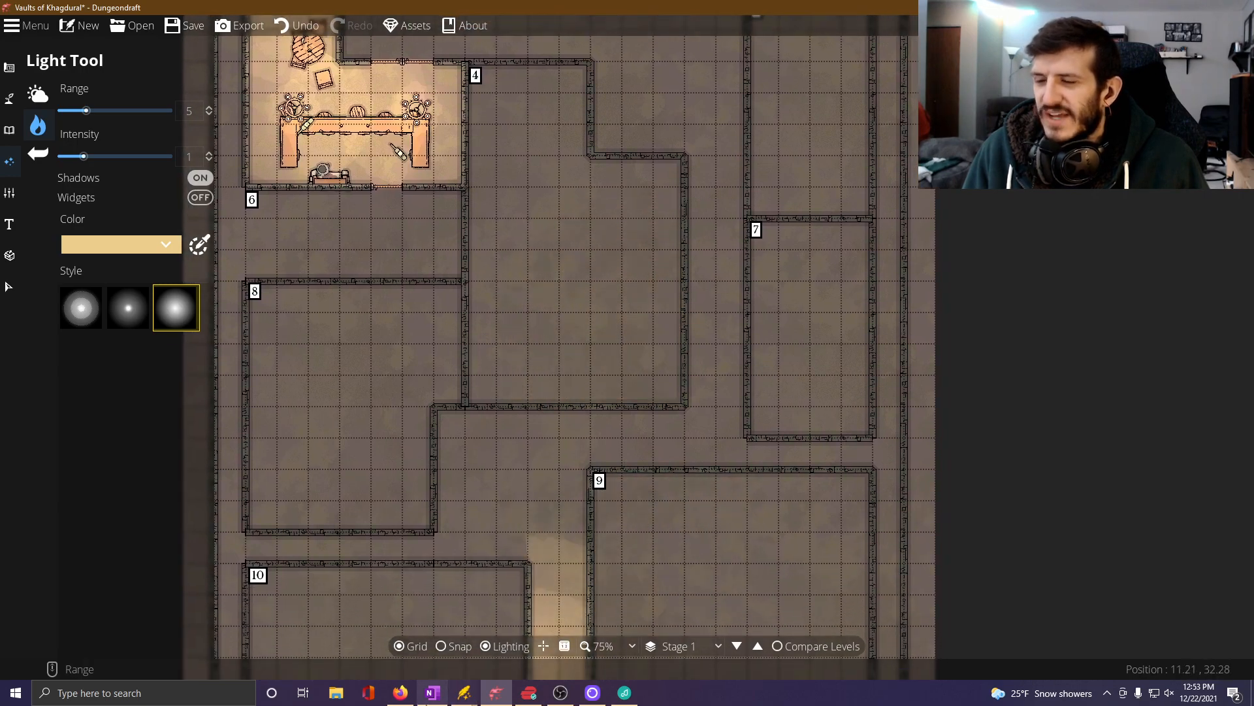
left_click(432, 696)
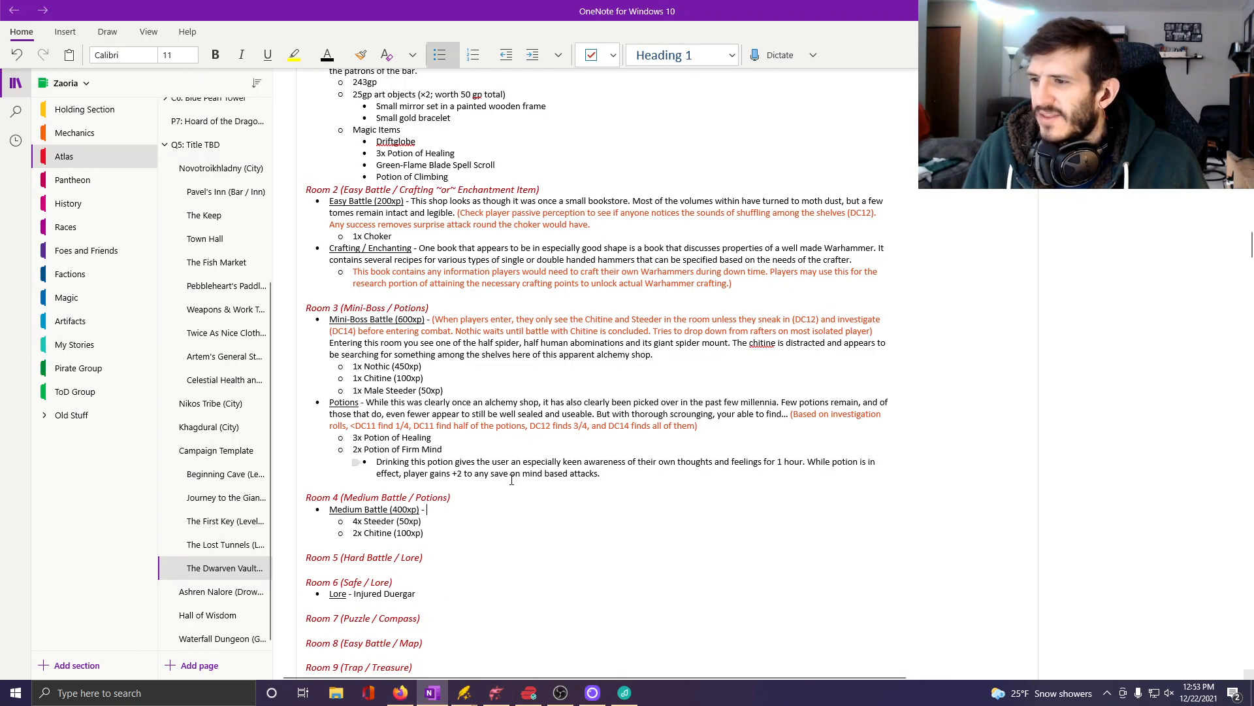
scroll(356, 462, "down", 2)
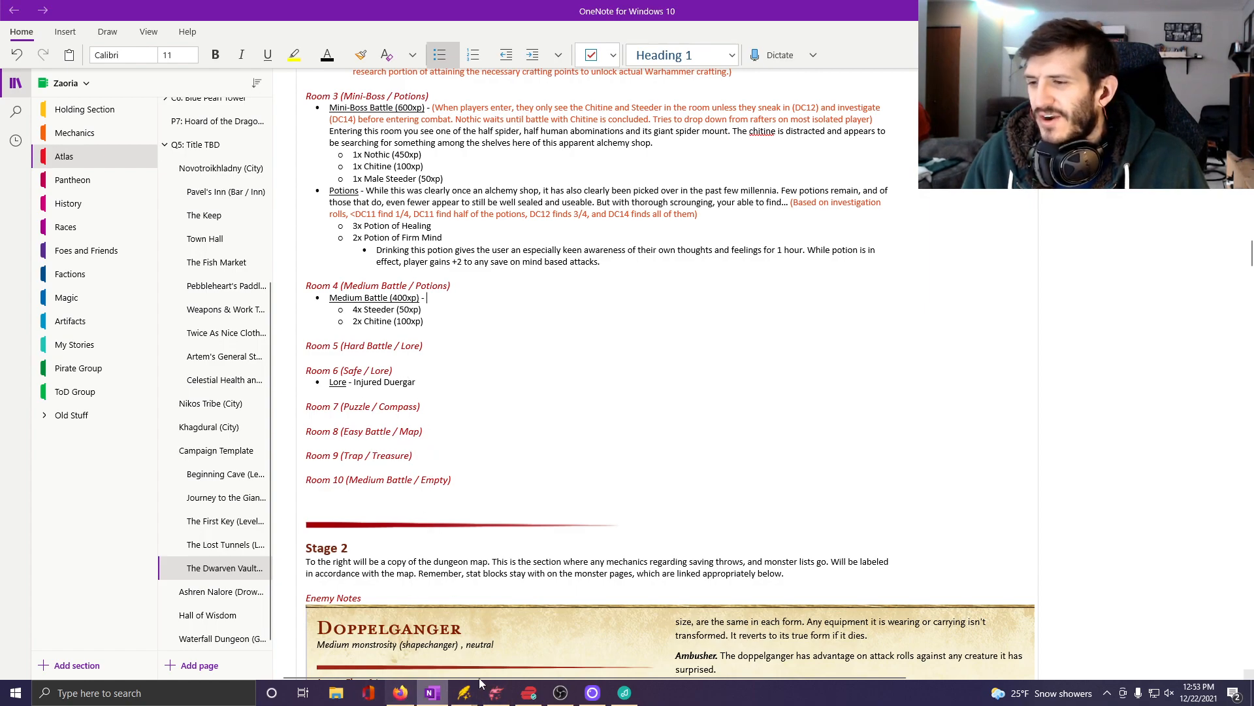
left_click(497, 692)
scroll(540, 414, "up", 2)
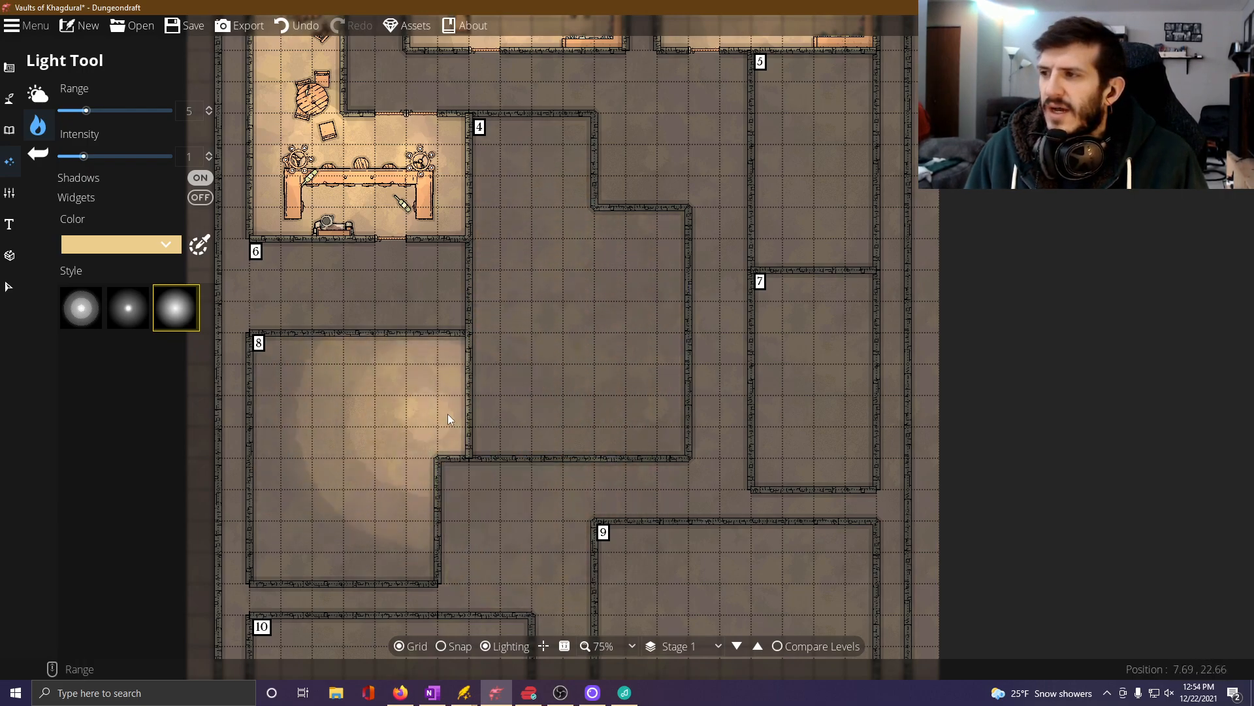
Return to OneNote and, in orange-red text, begin Room 4's Medium Battle note with "(Players will struggle to sneak in (DC14)".
left_click(432, 692)
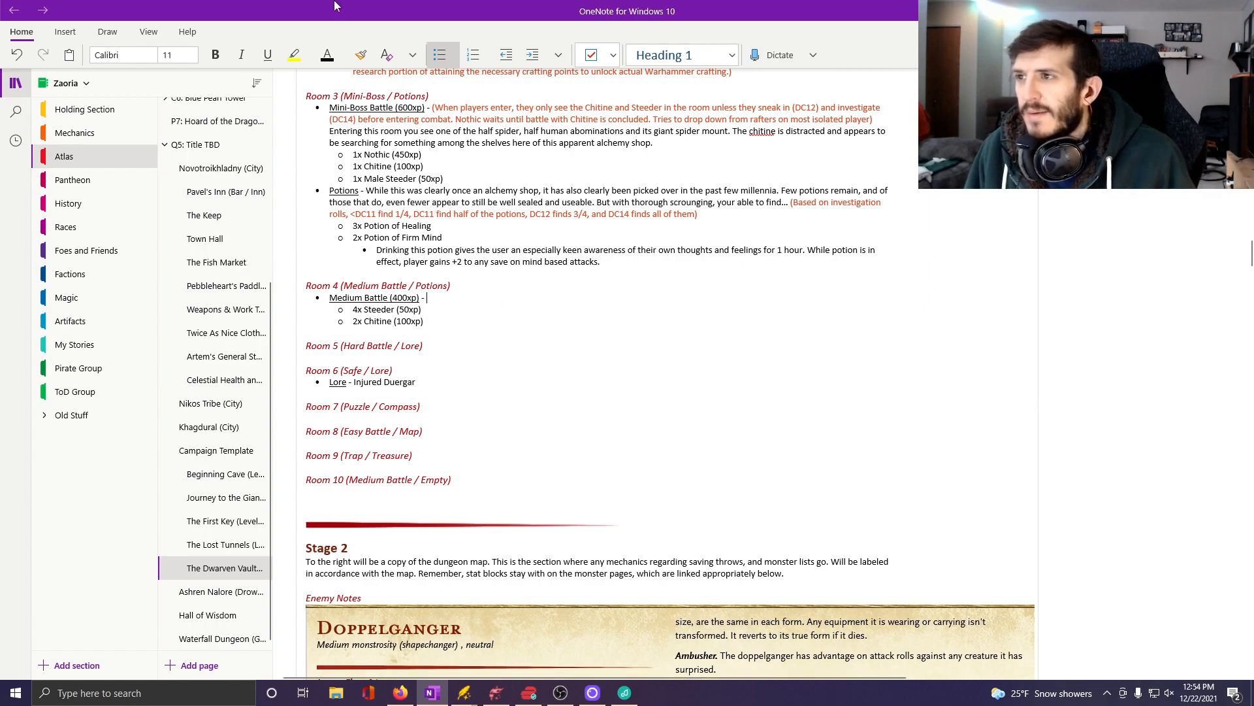
left_click(345, 57)
left_click(469, 135)
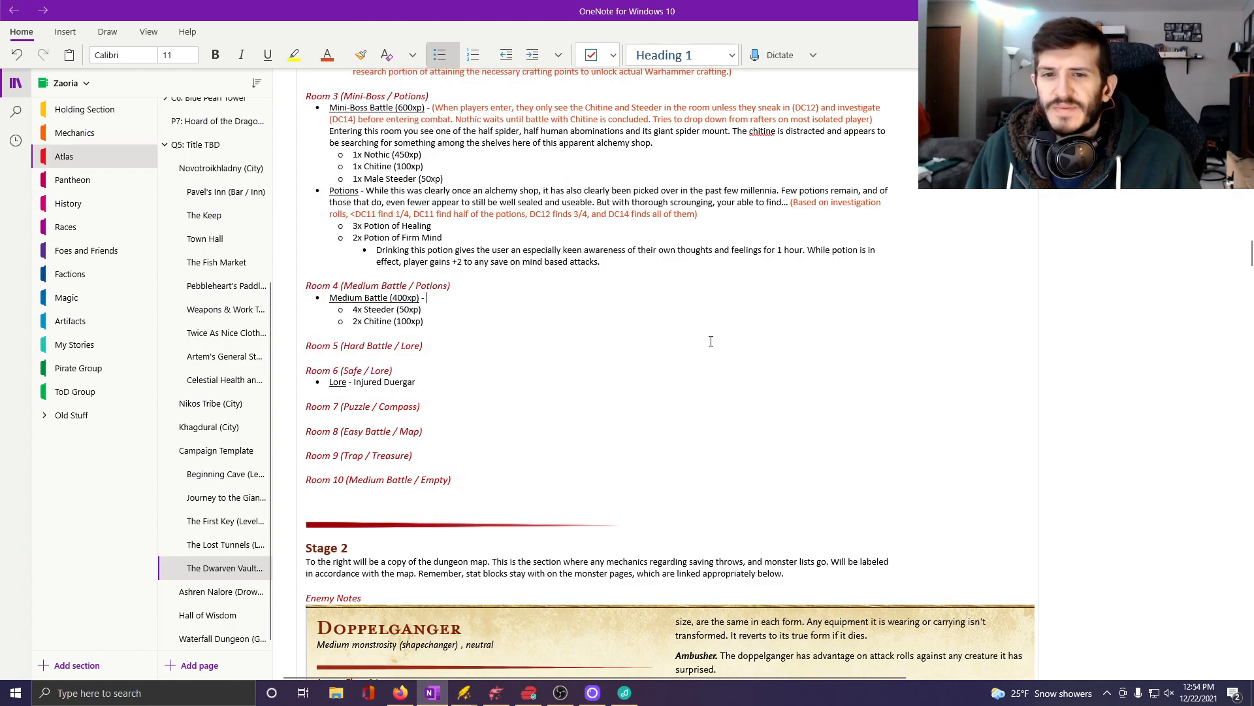
type("(")
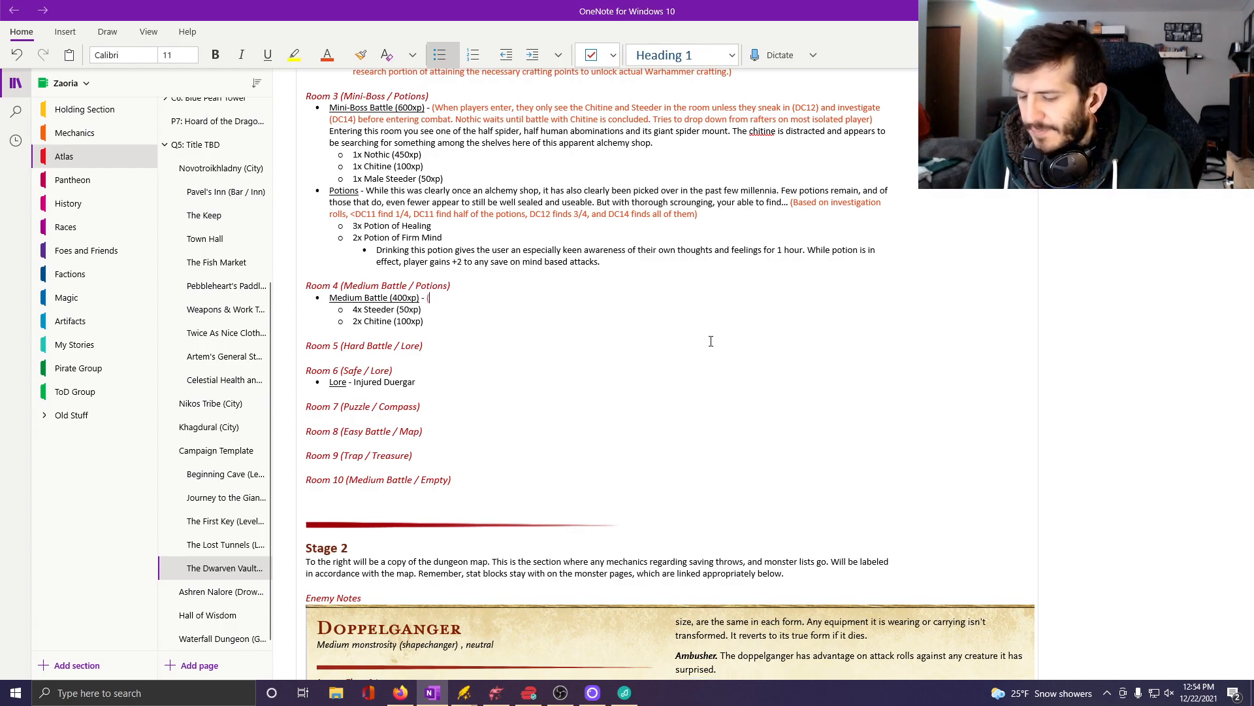
type("Players will st")
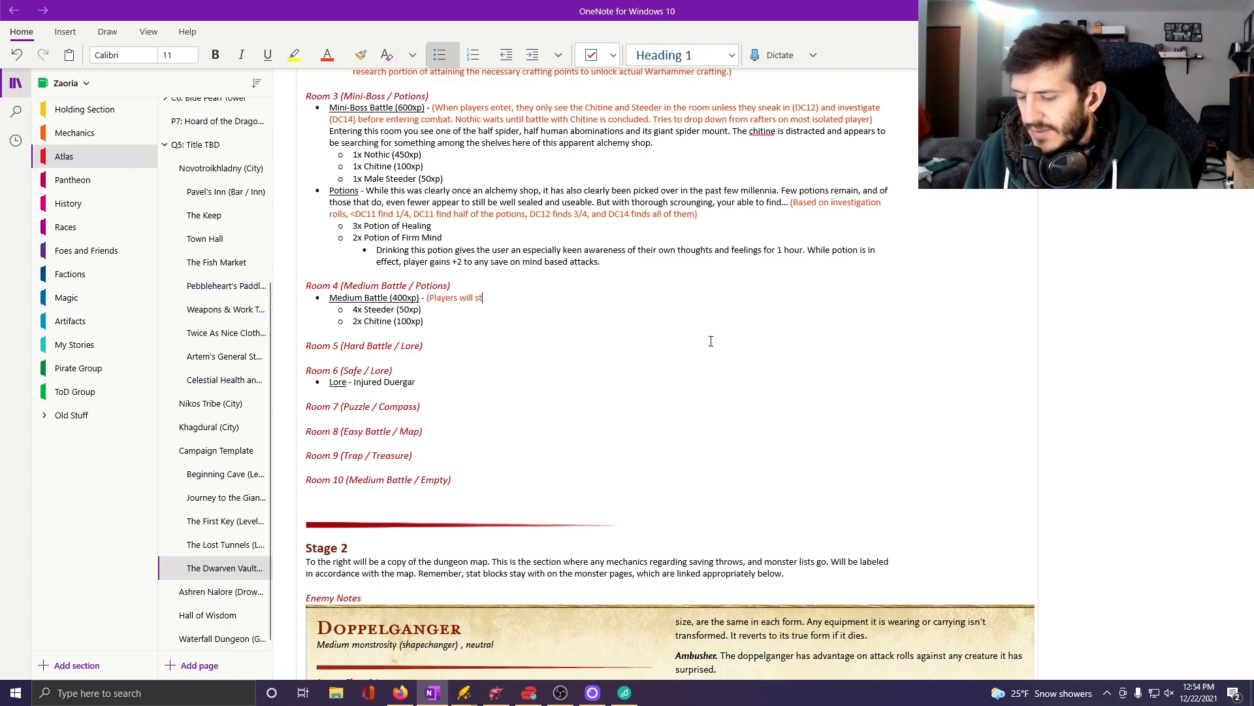
type("ruggle to sneak ")
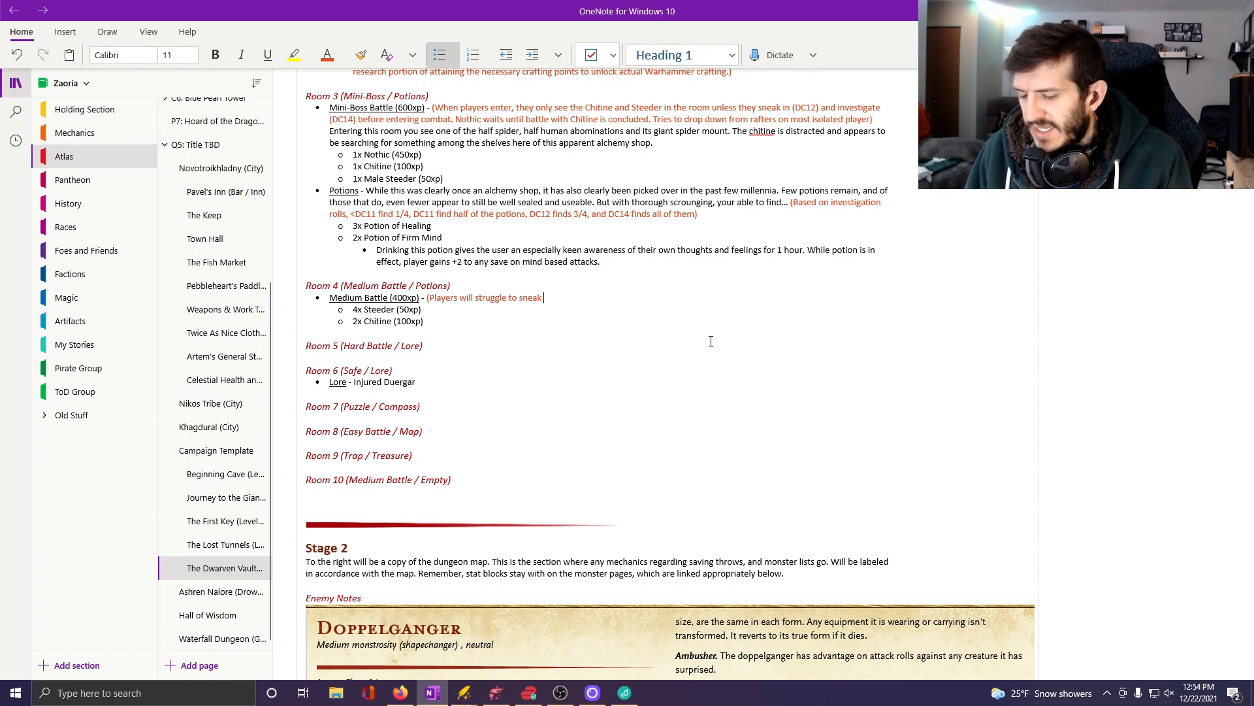
type("in (")
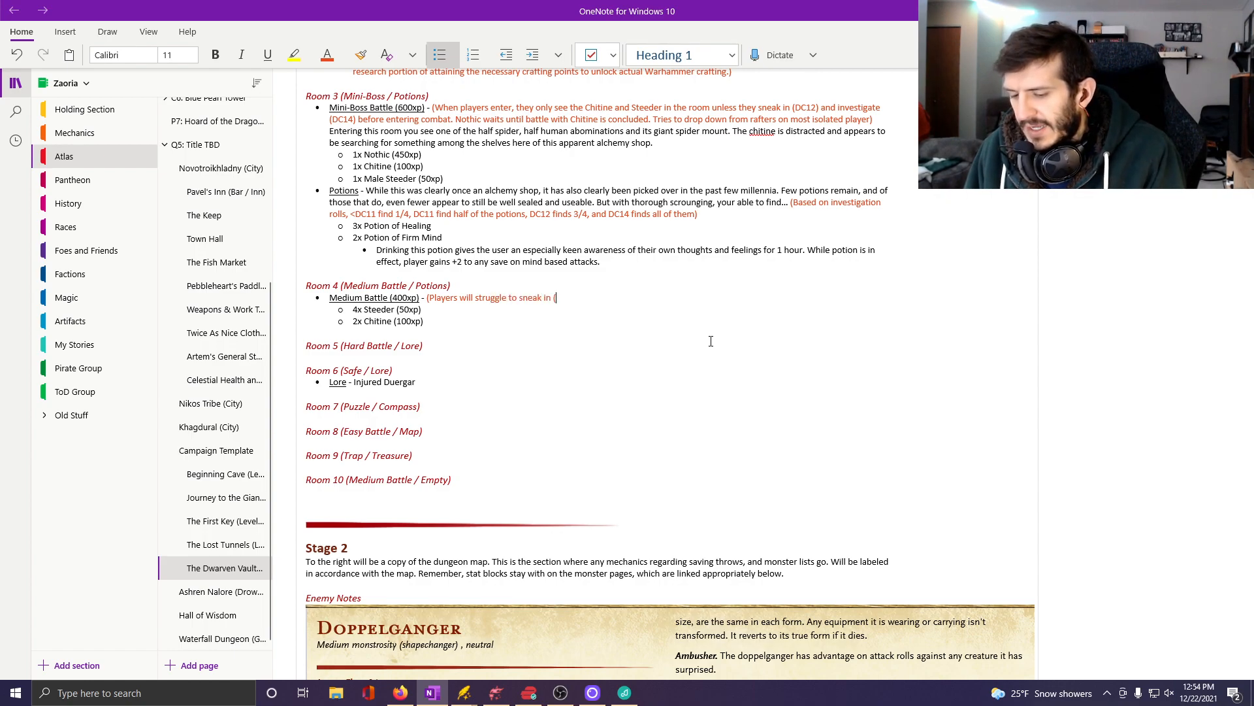
type("DC14)")
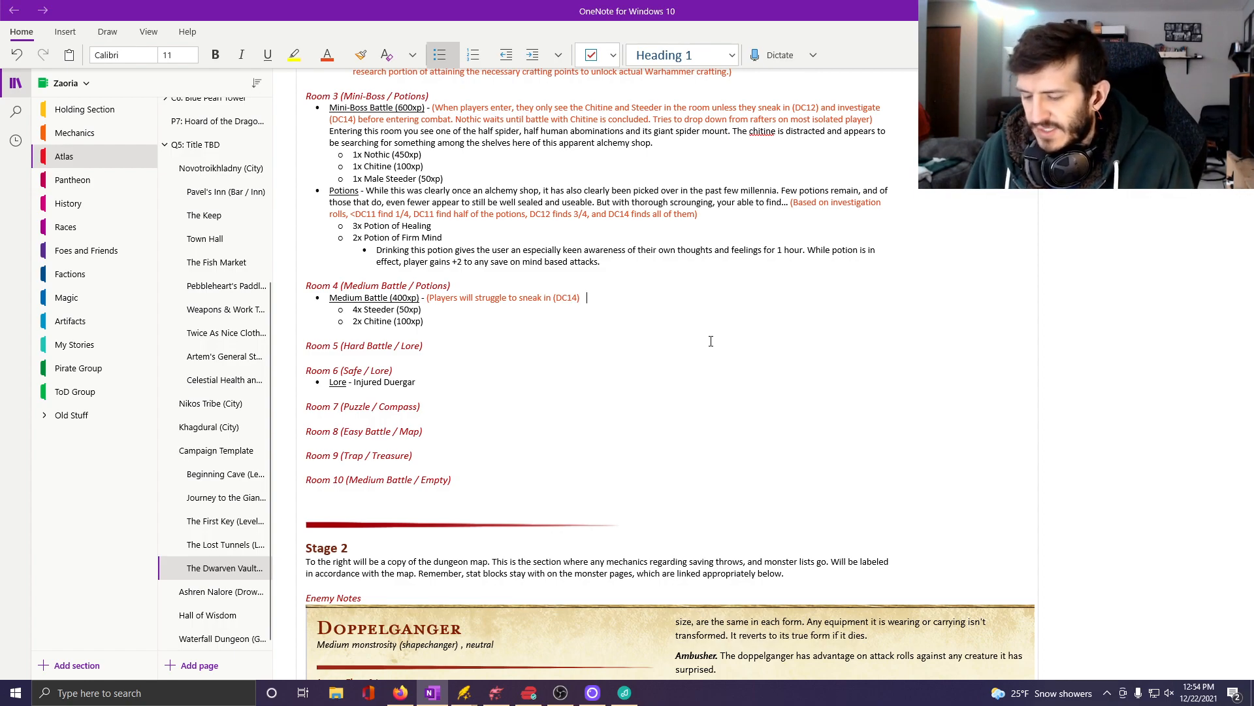
type(" becau")
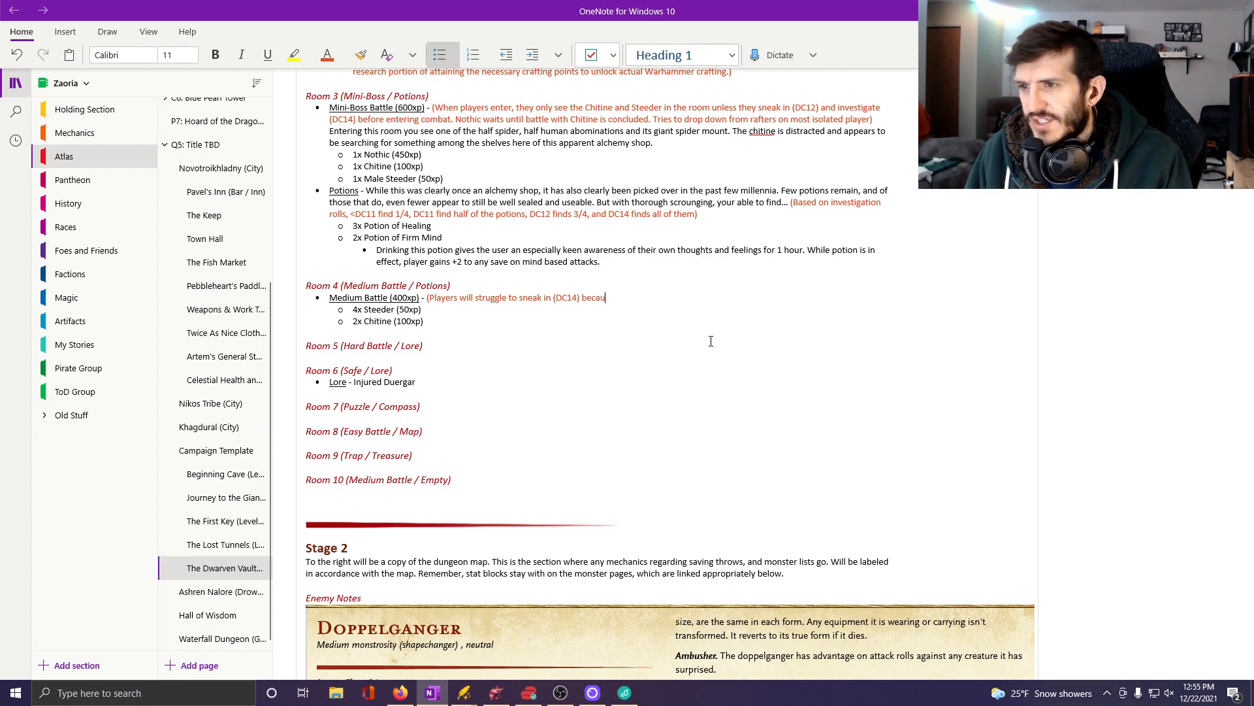
type("se one Chitine is task")
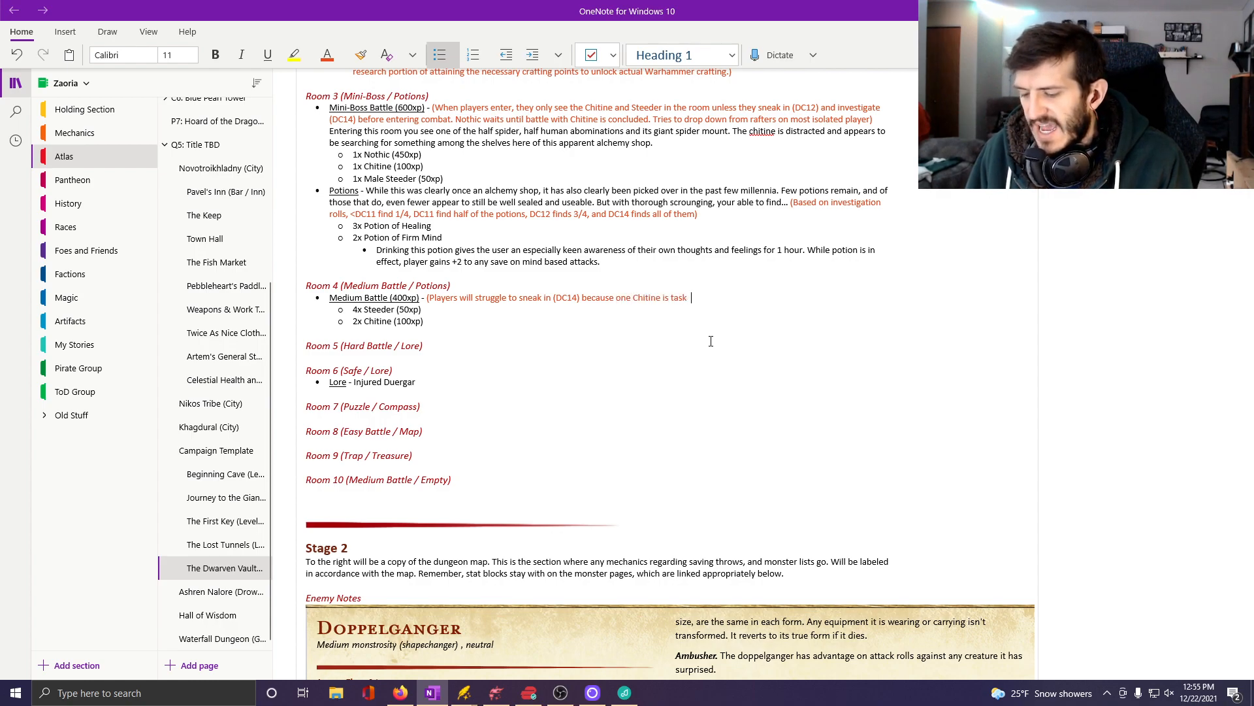
Complete the orange-red note with "because one Chitine is tasked with keeping watch of the doorways while the other rummages around)".
key("BackSpace")
type("ed with")
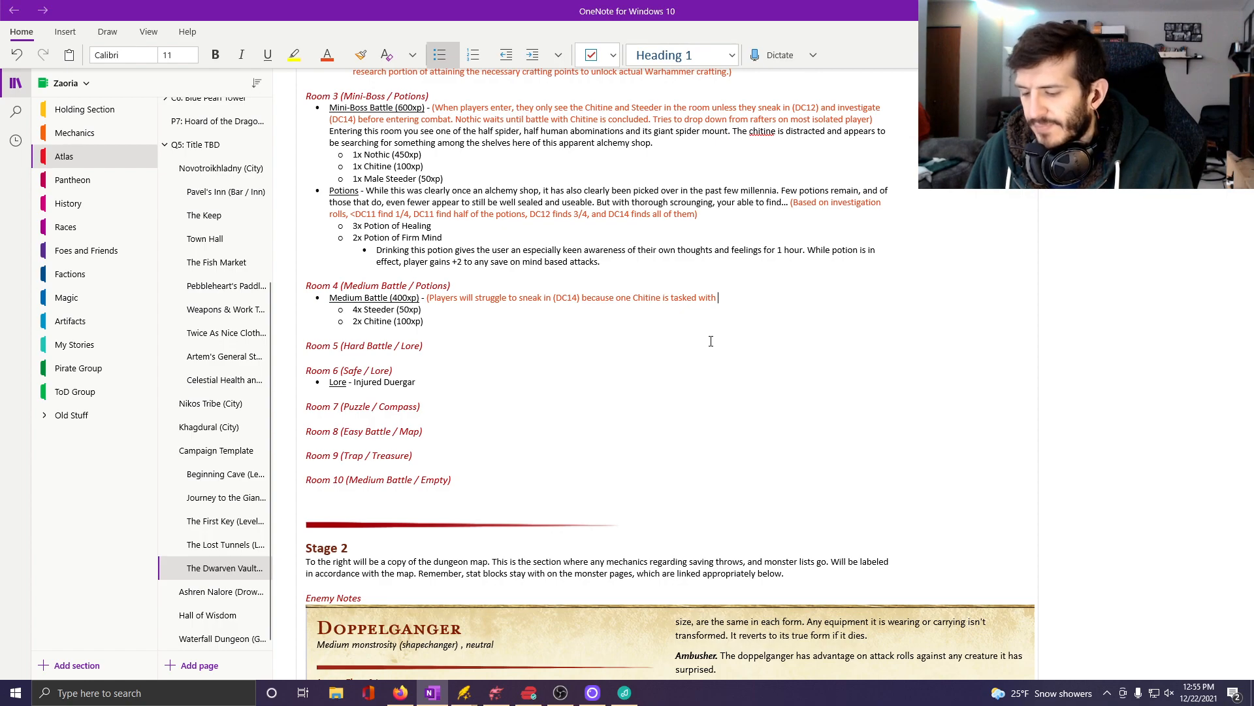
type(" keeping ")
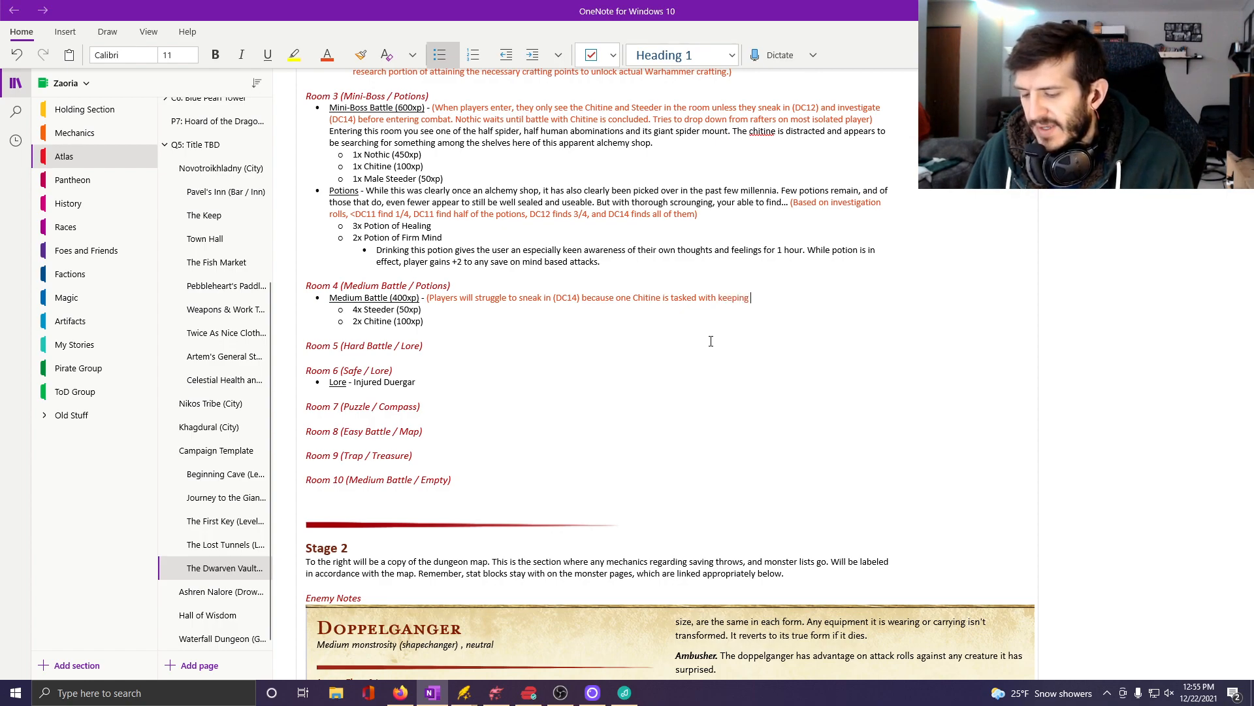
type("watch of the")
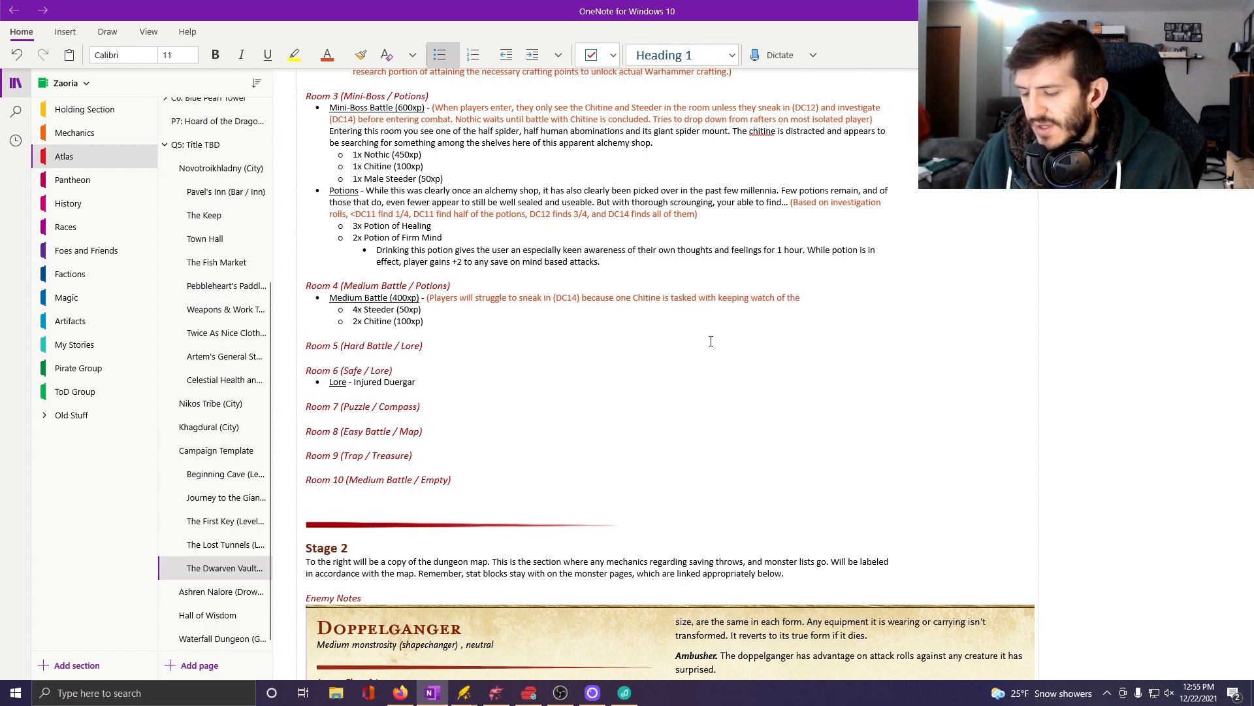
type(" doorways wh")
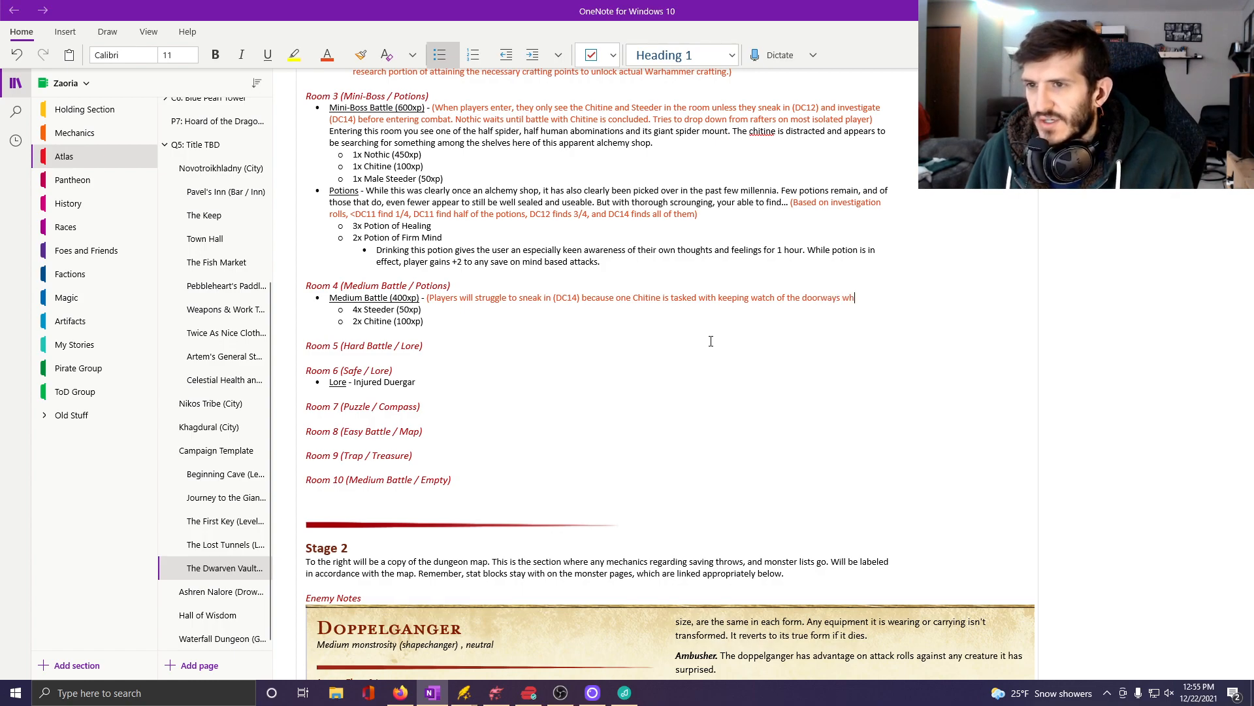
type("ile the other ru")
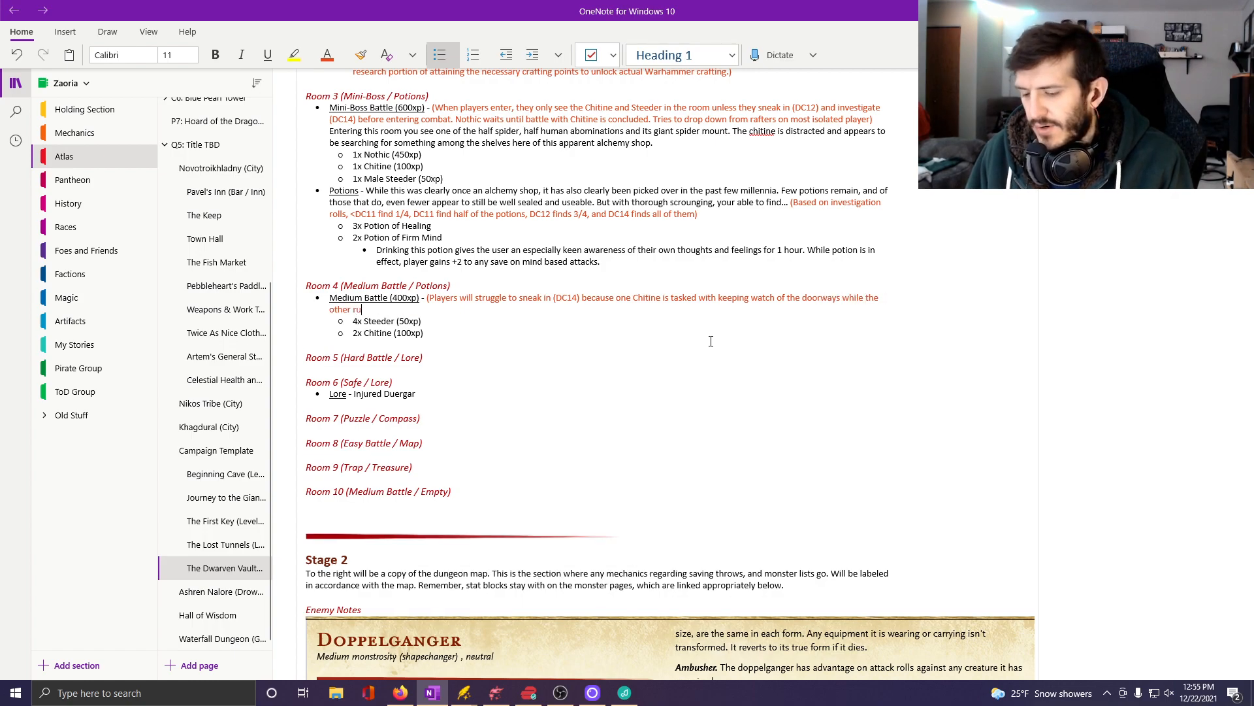
type("mmages around")
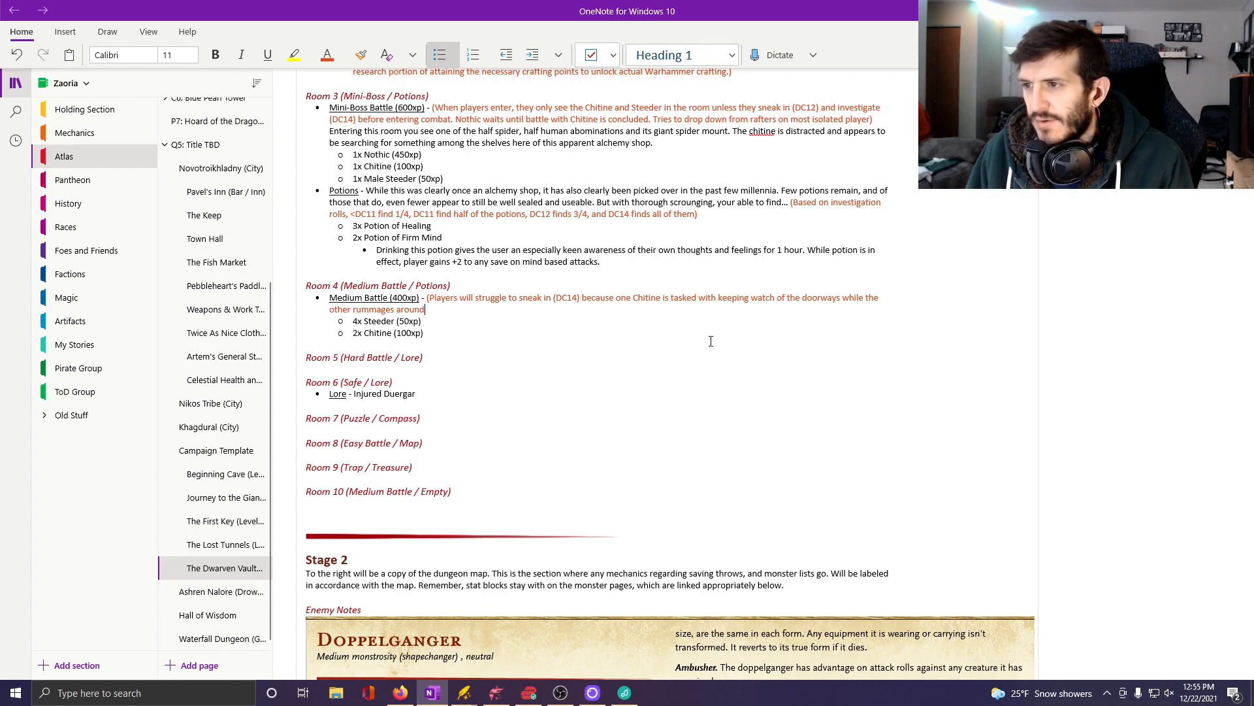
type(")")
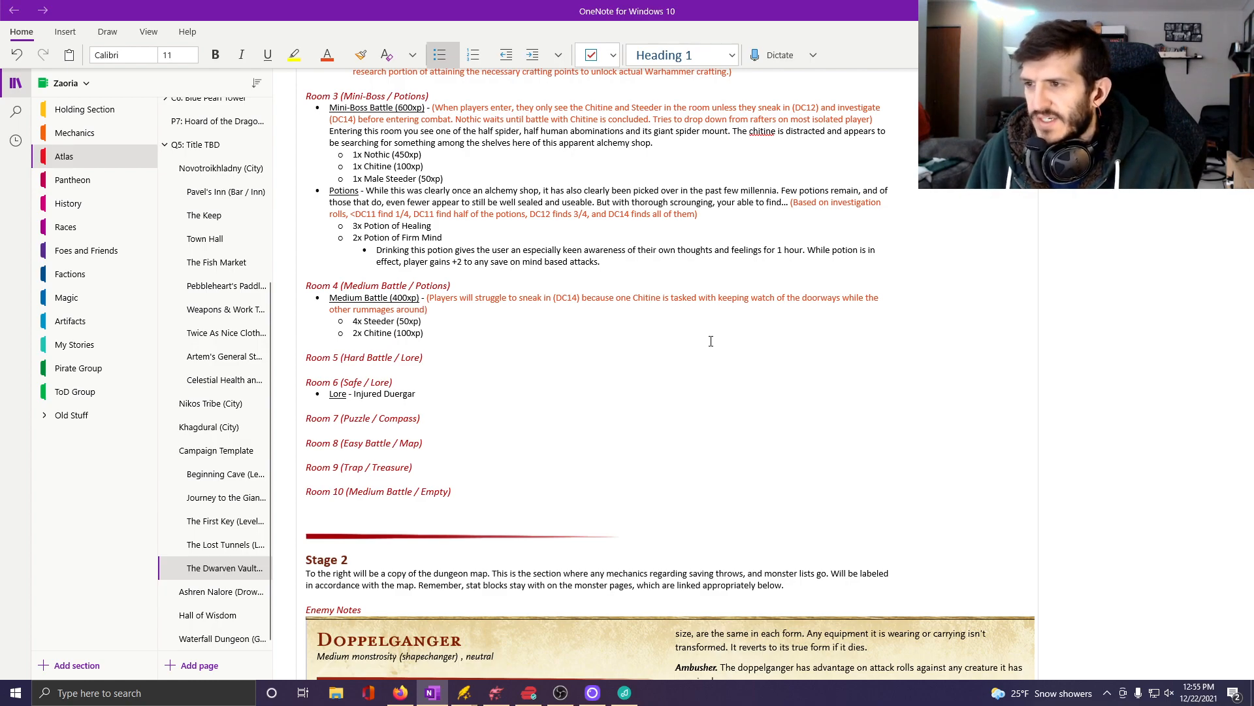
Change the font colour to black and begin the room description with "Immediately upon entering this shop you see one of the Chitine creatures".
left_click(342, 60)
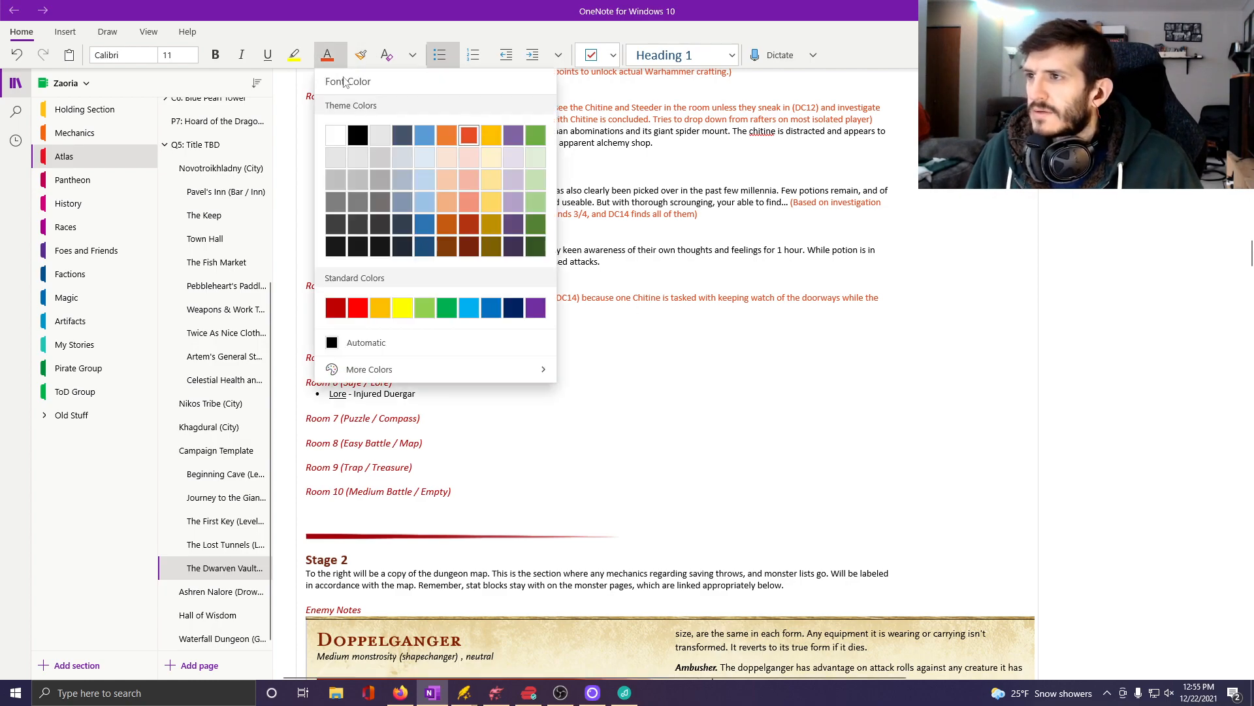
left_click(357, 134)
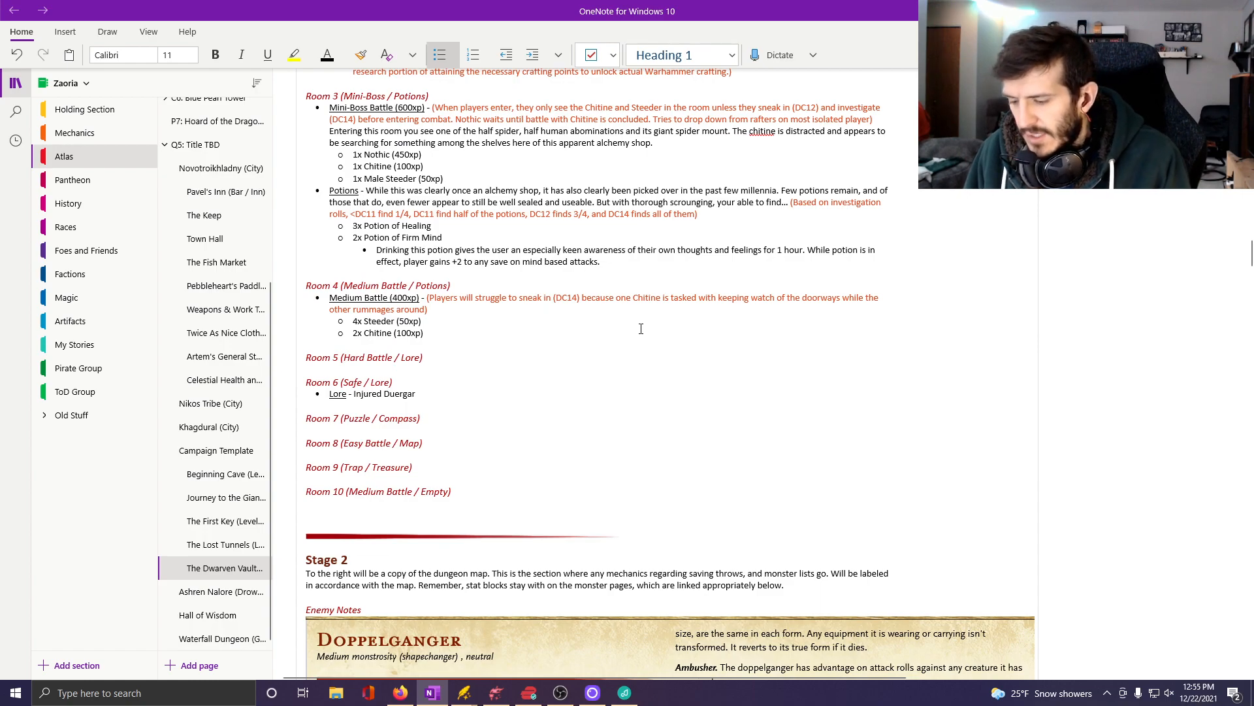
type("Immediately u")
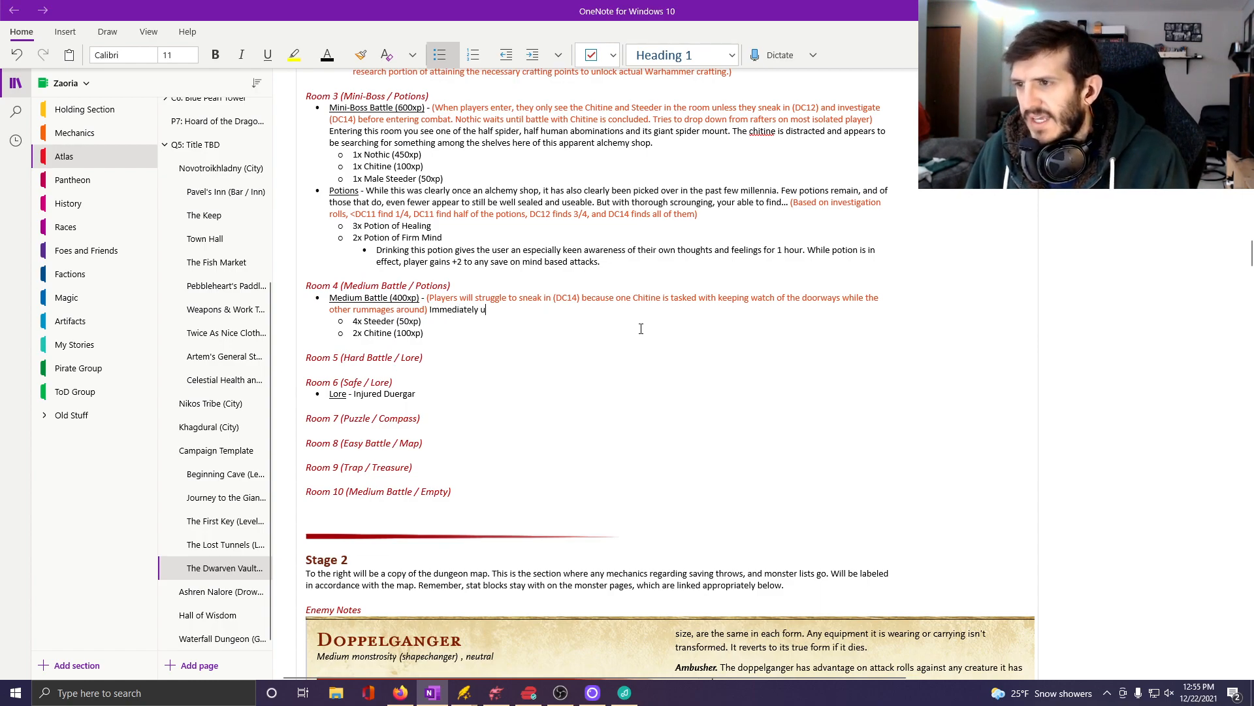
type("pon entering th")
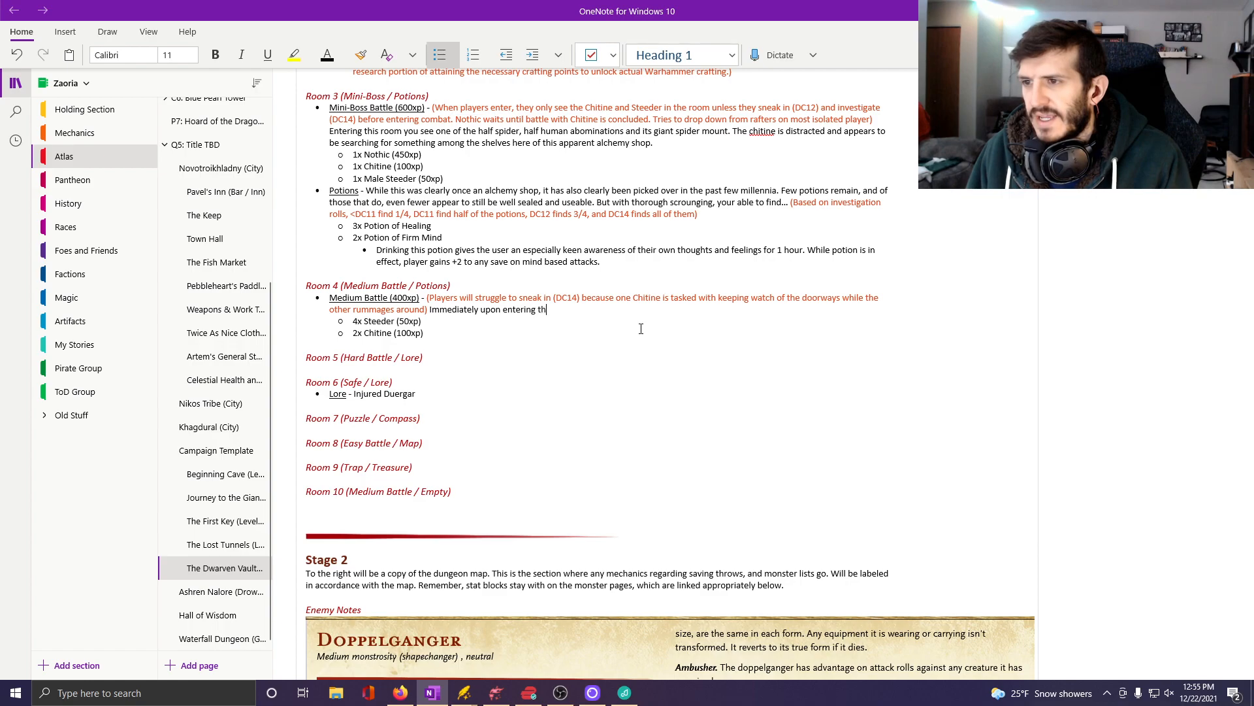
type("is shop you ")
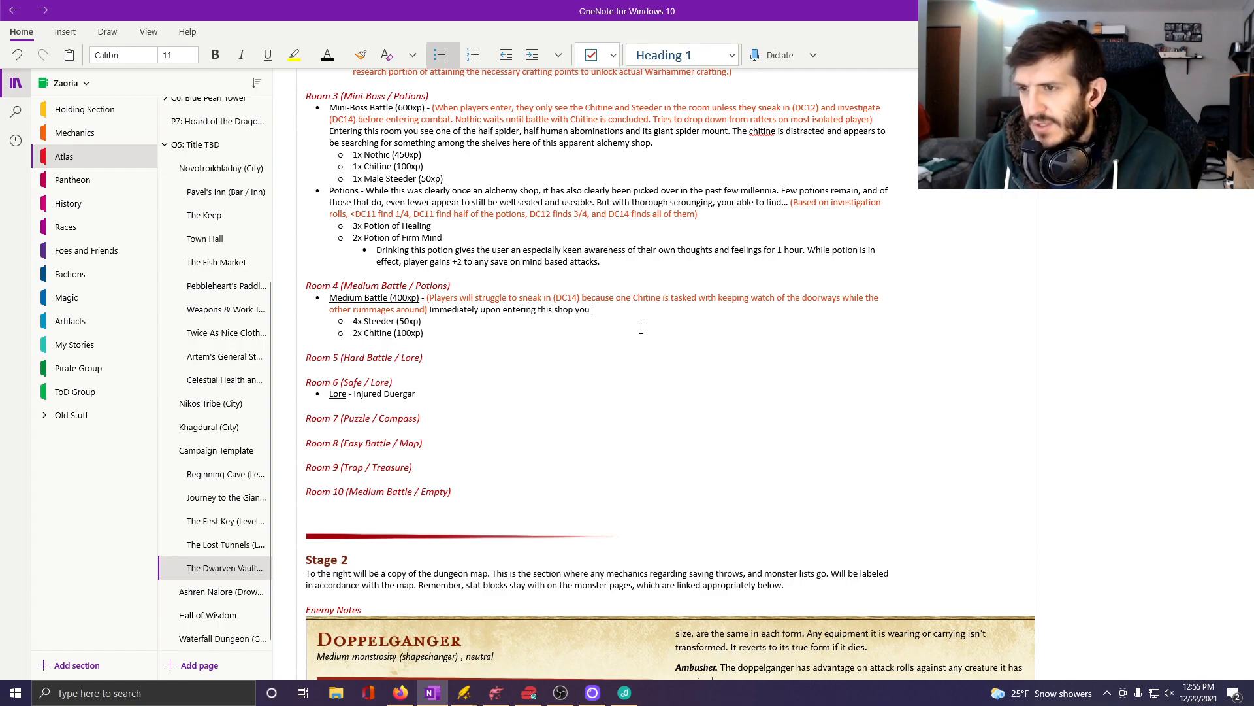
type("see")
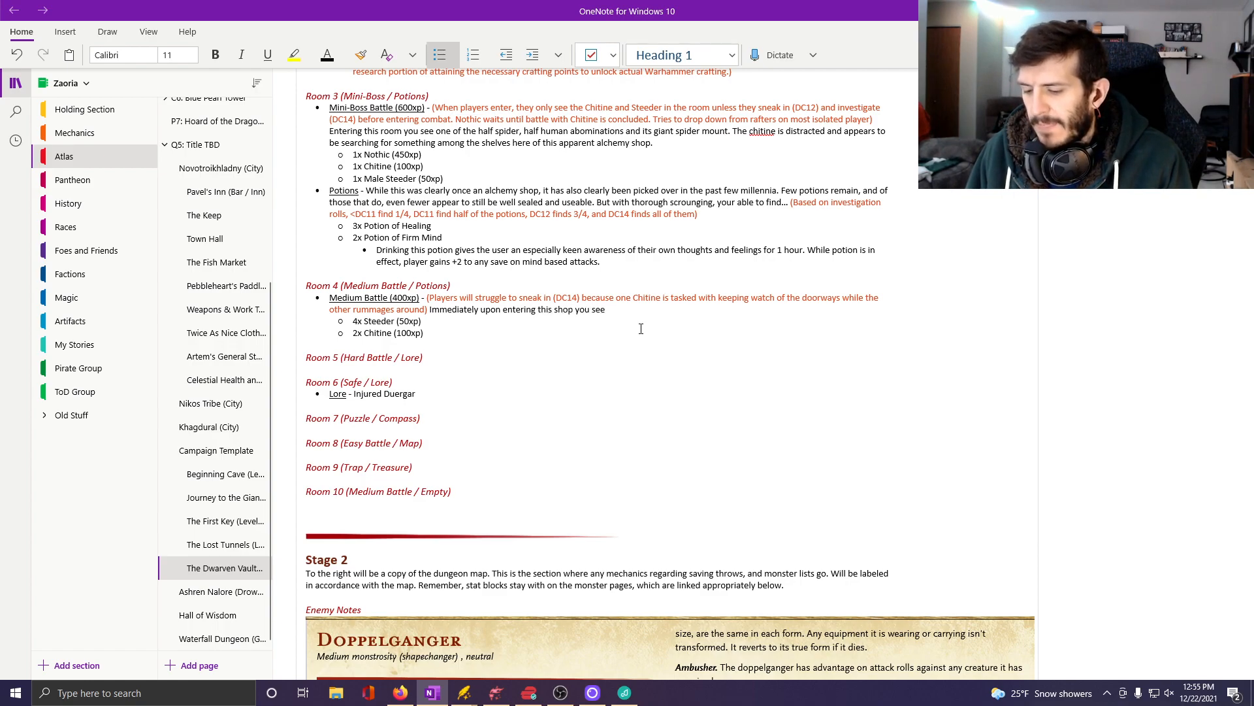
type(" one of th")
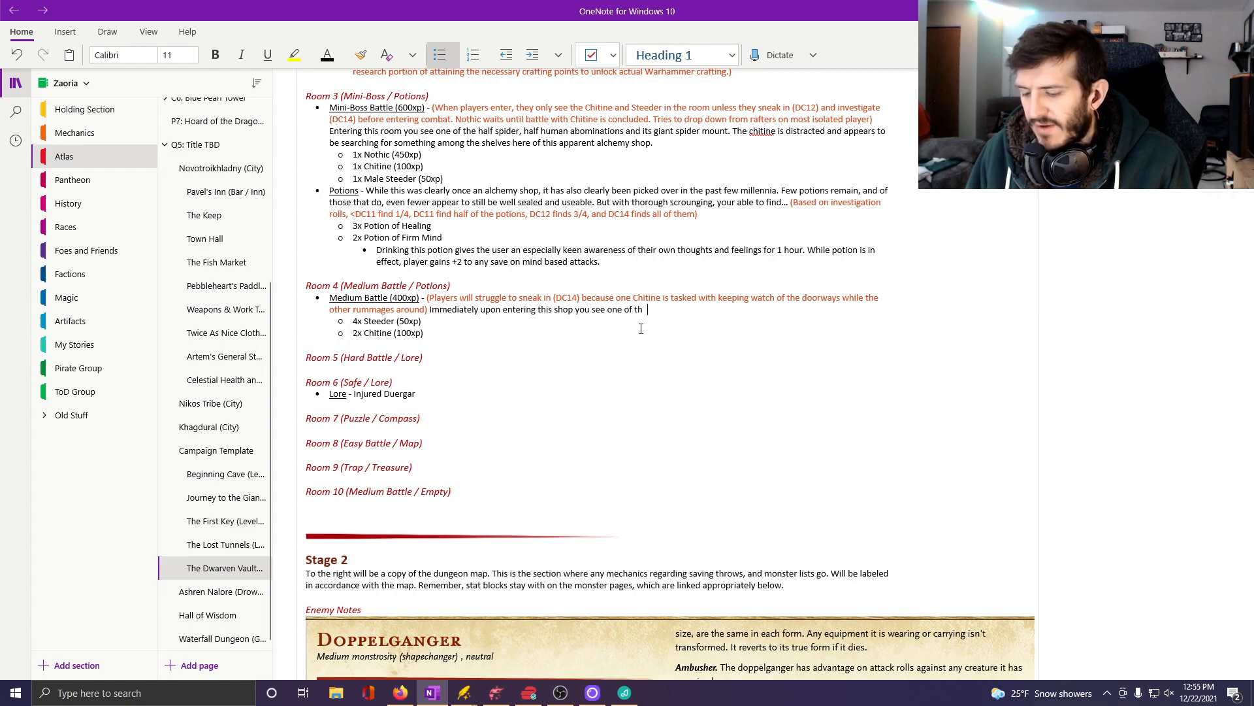
type("e Chiti")
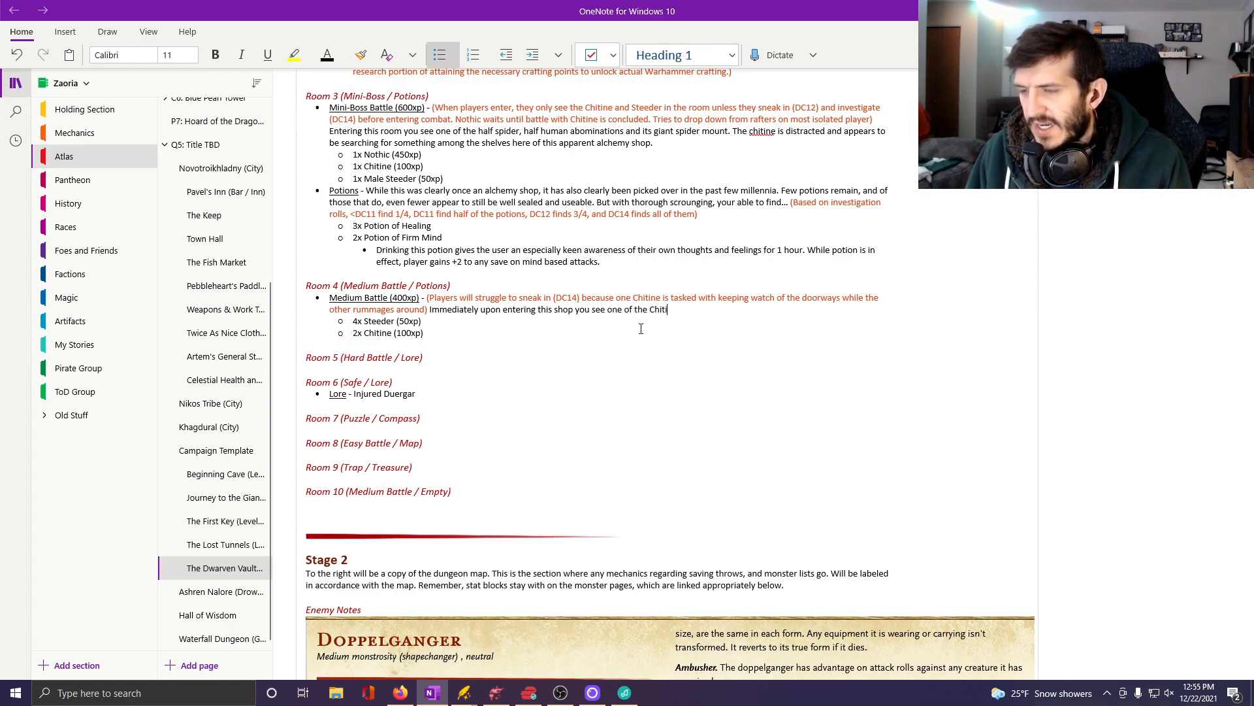
type("ne creatures")
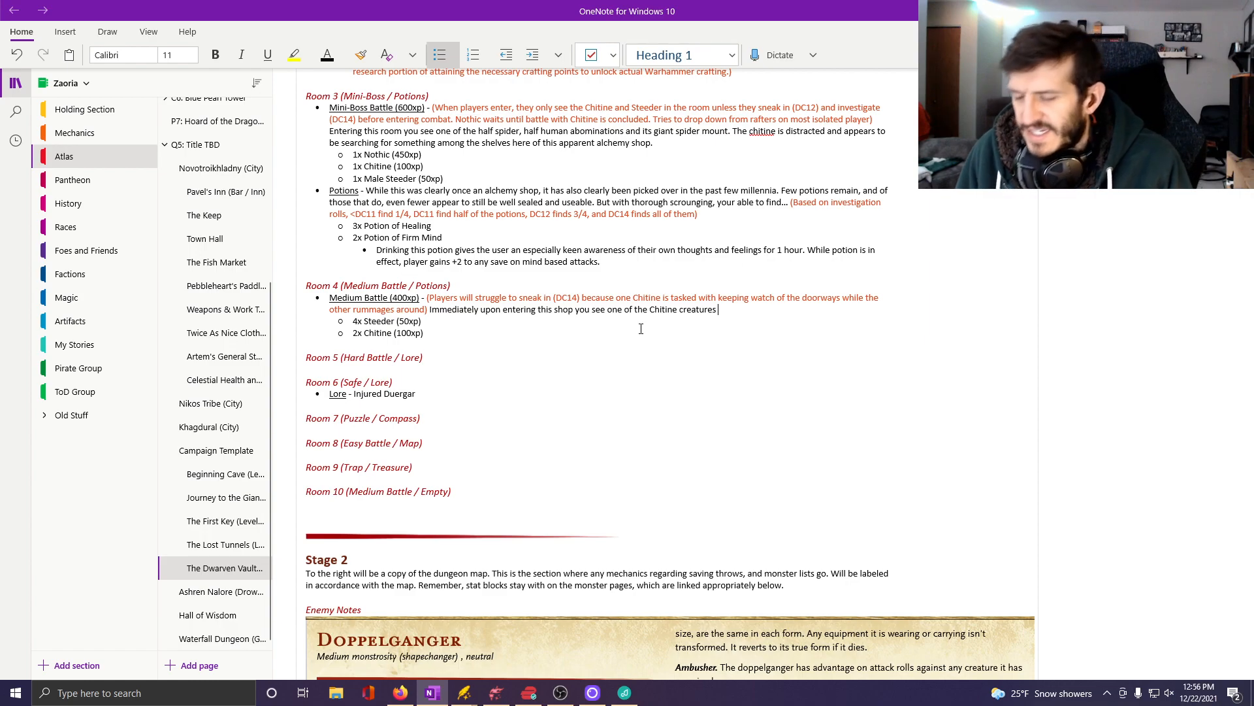
Continue Room 4's battle description with "keeping watch while rummaging and shuffling noises among the shelves".
type("keeping wat")
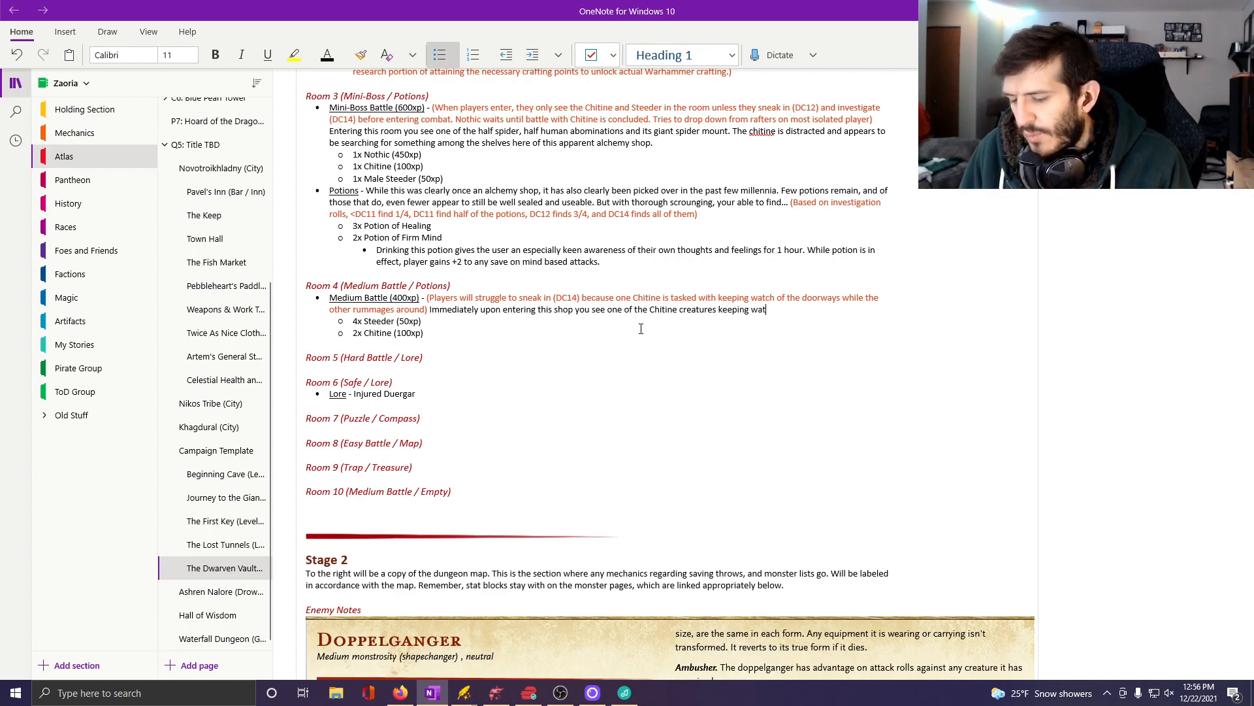
type("ch while")
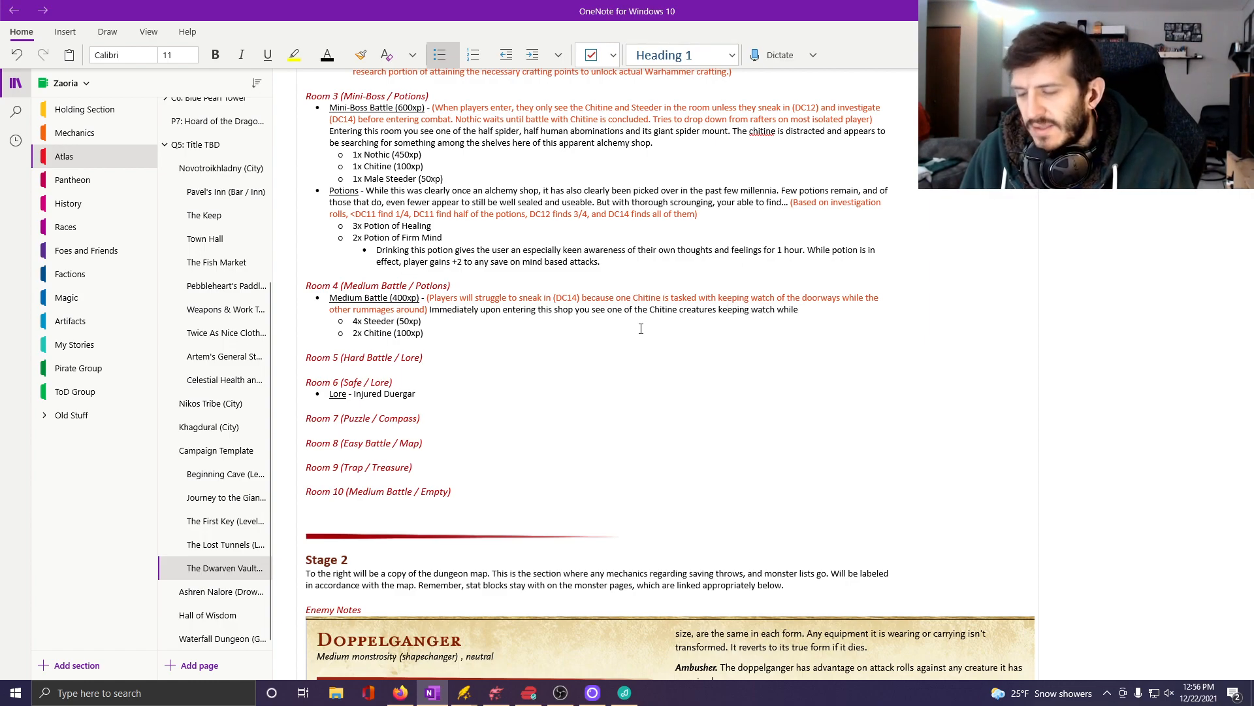
type(" rummagine")
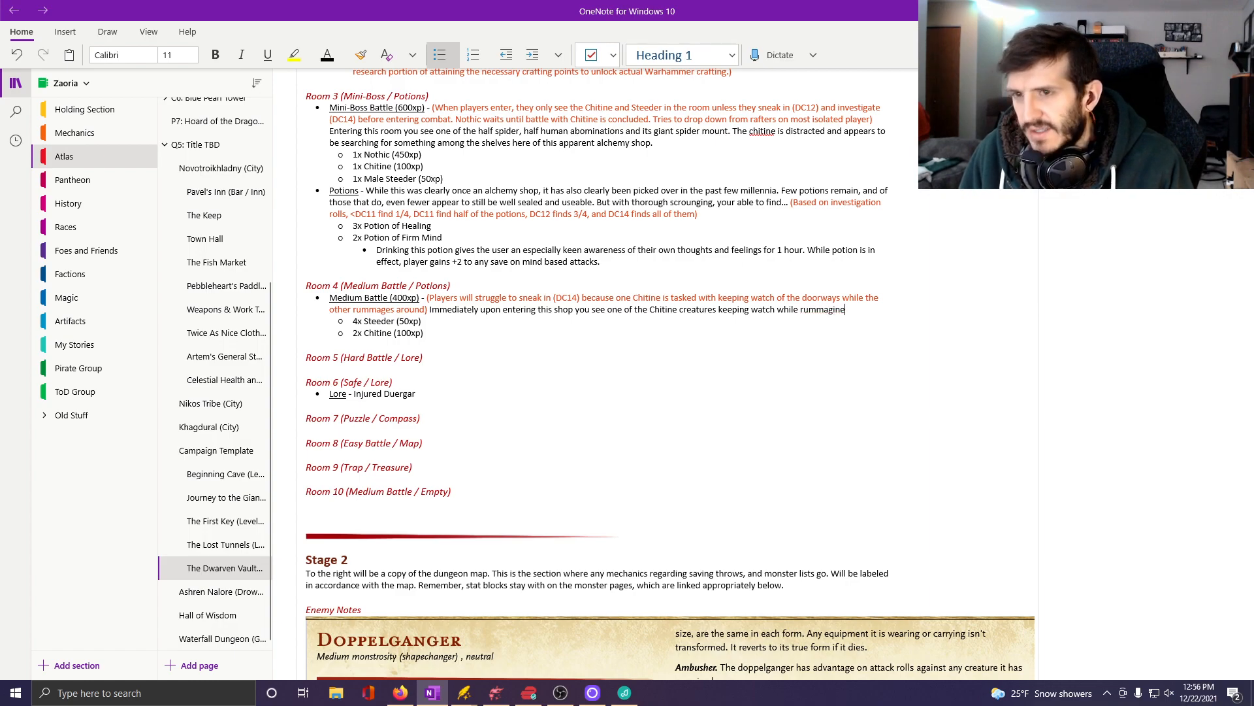
type("ng a")
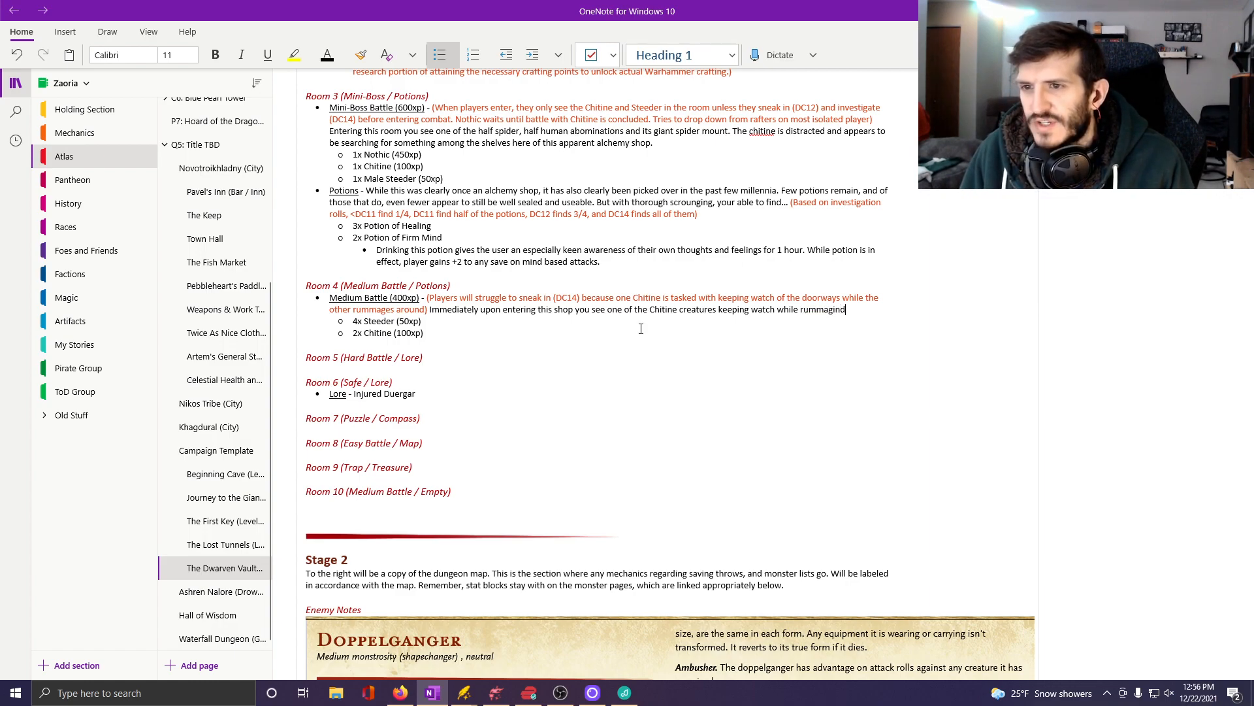
type("nd")
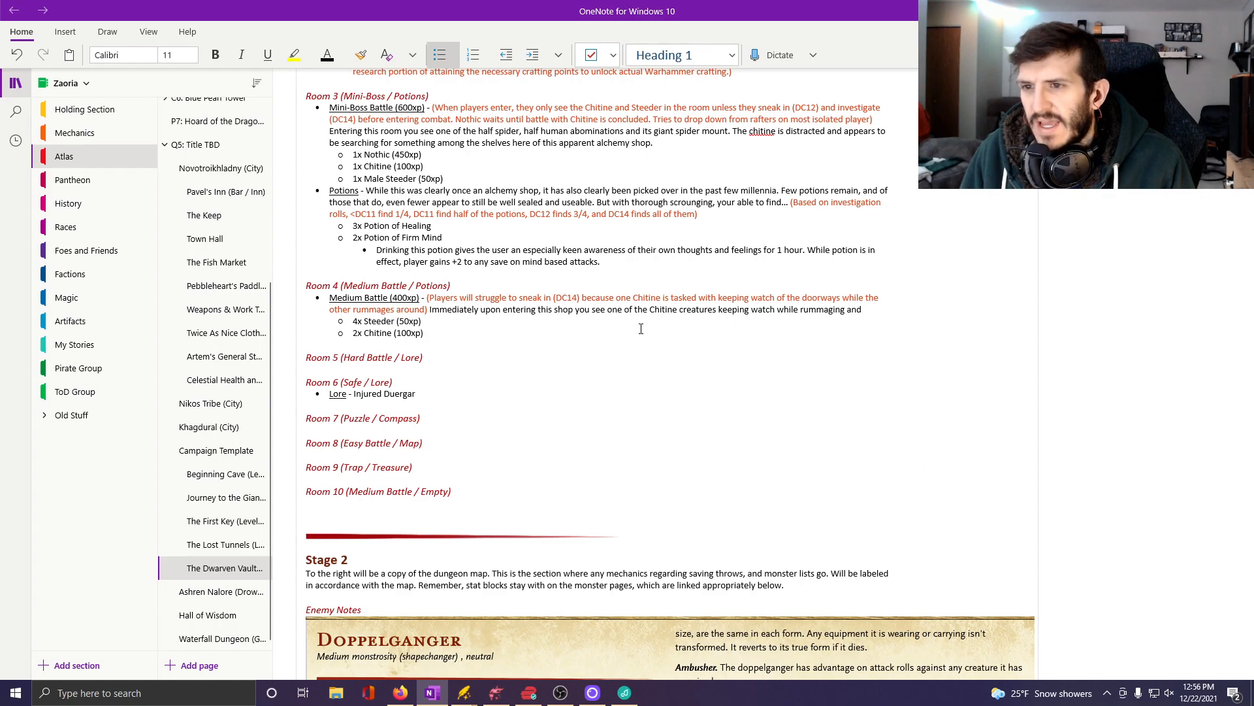
type(" shuffling n")
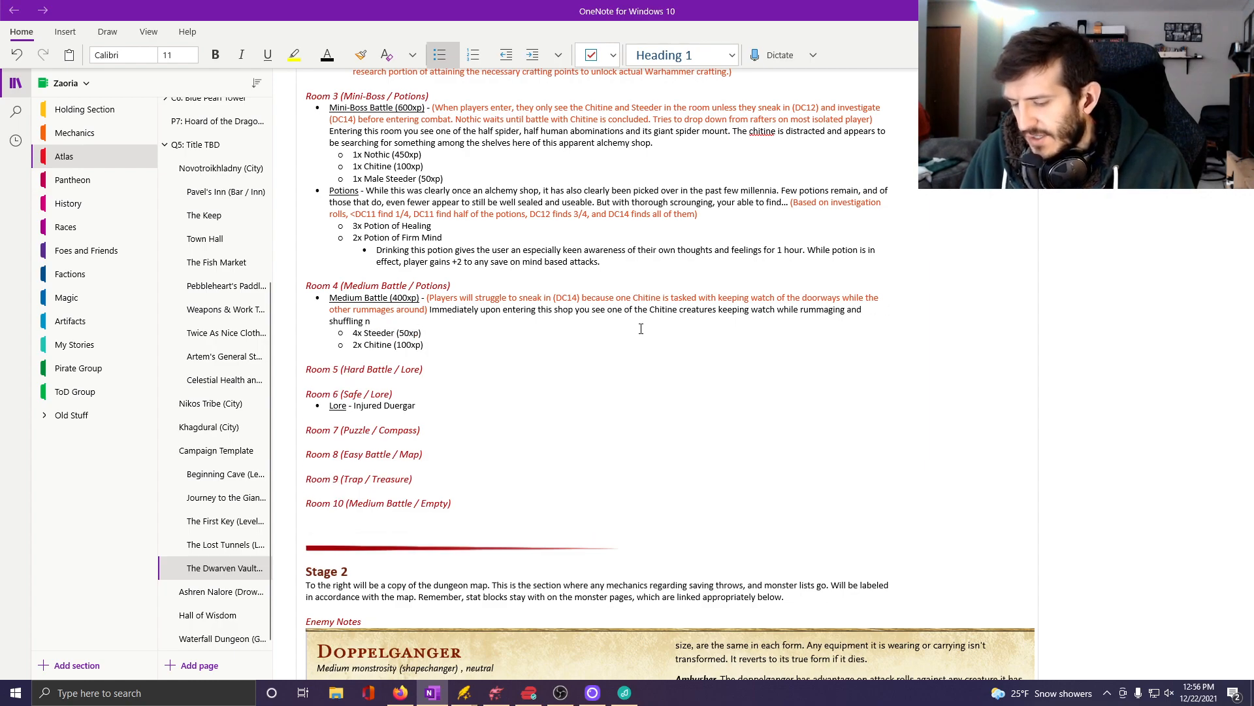
type("oises among the s")
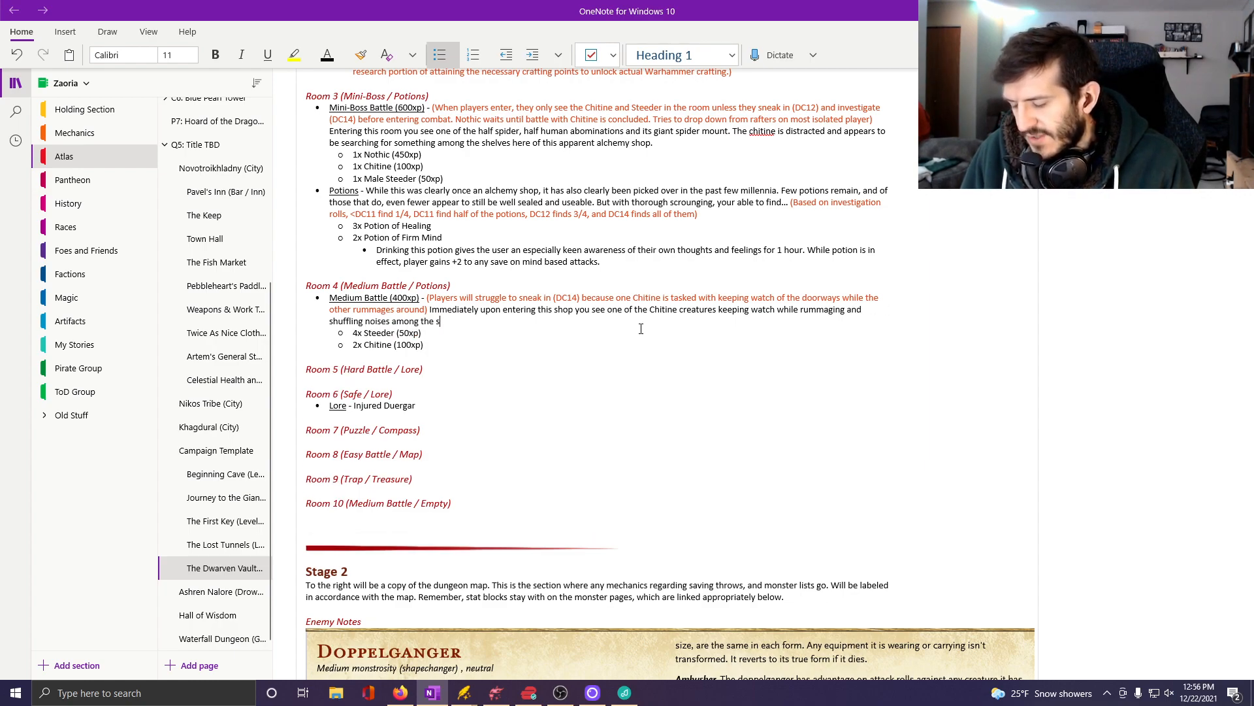
type("helves indic")
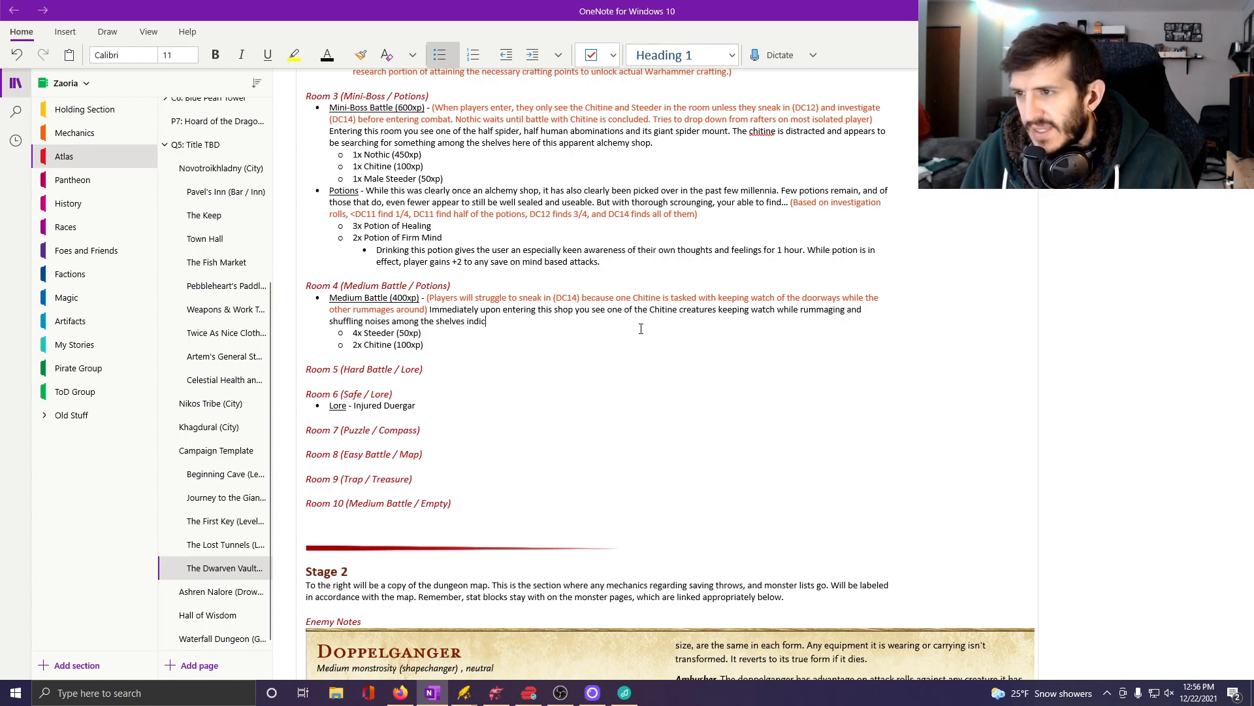
type("ate at least ")
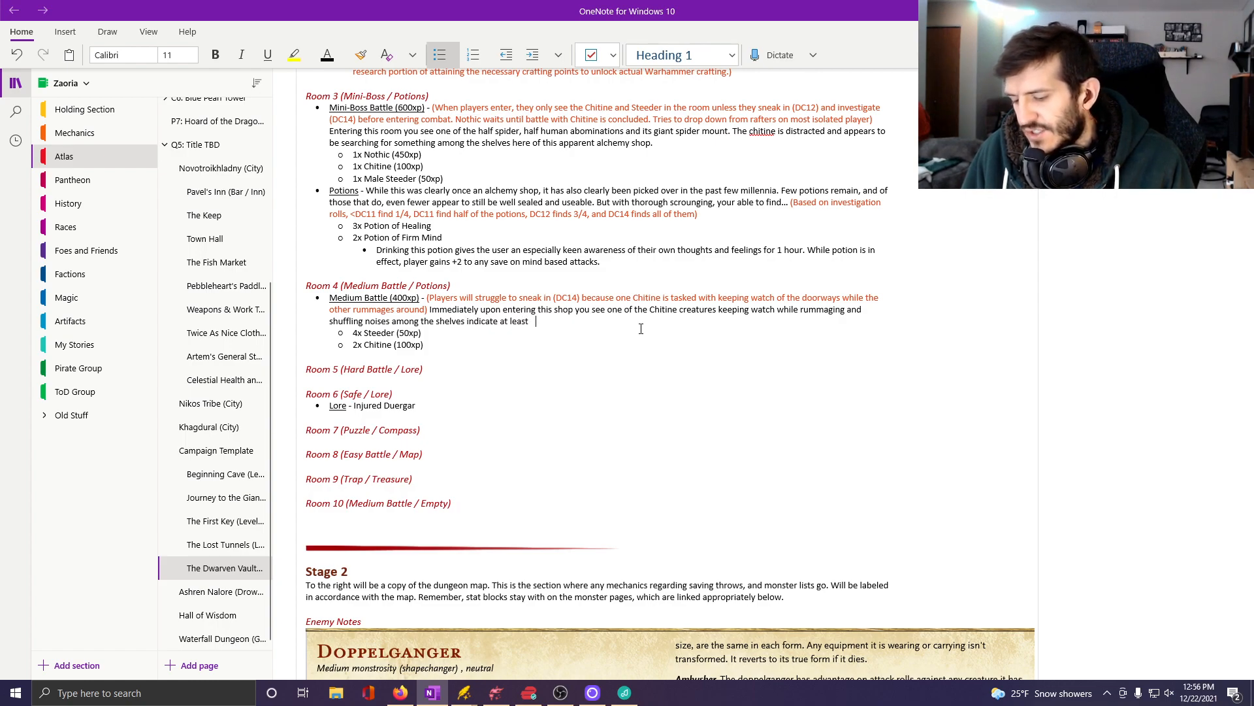
type("one other is ser")
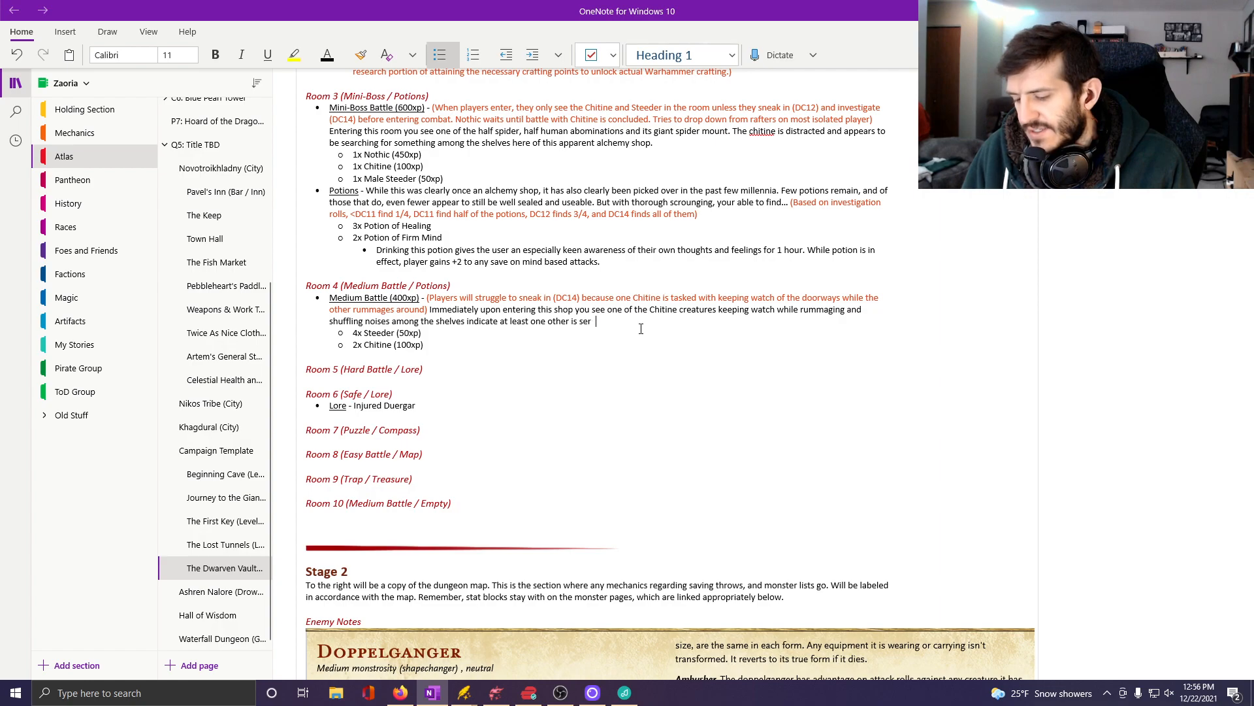
type("aching for supplies of")
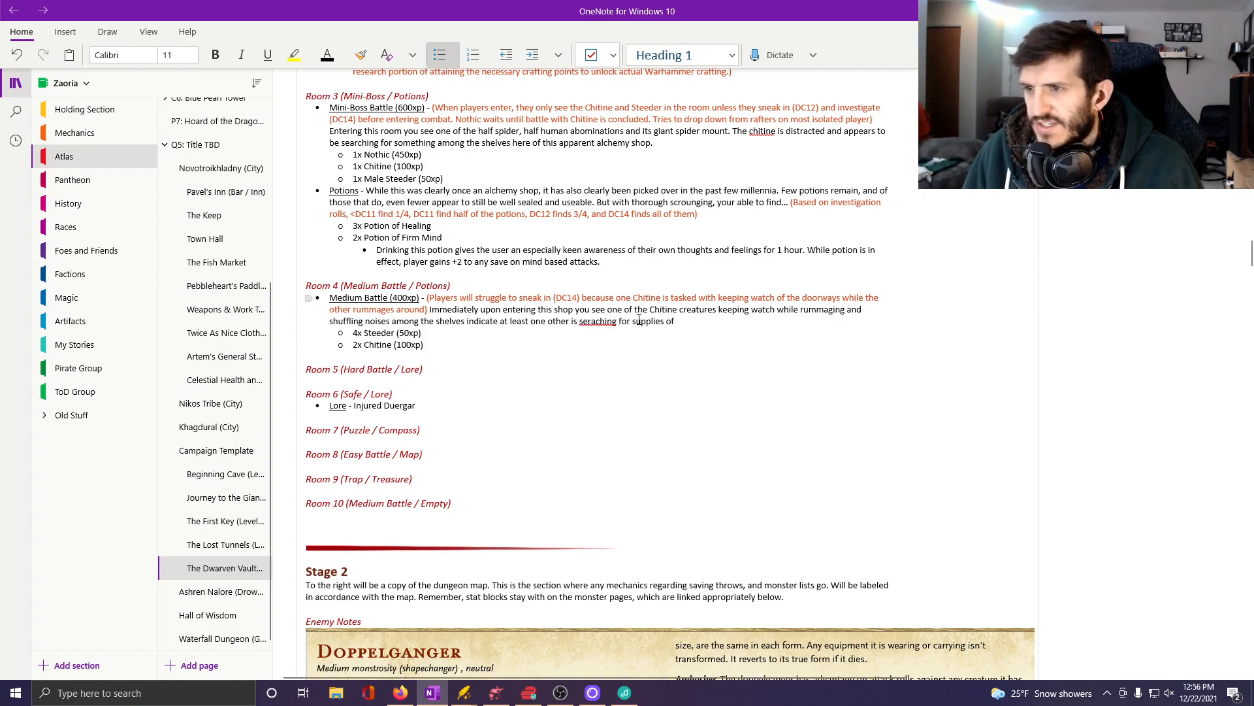
Finish the battle description with "indicate at least one other is searching for supplies.", correcting the misspelled "searching".
right_click(589, 320)
mouse_move(653, 331)
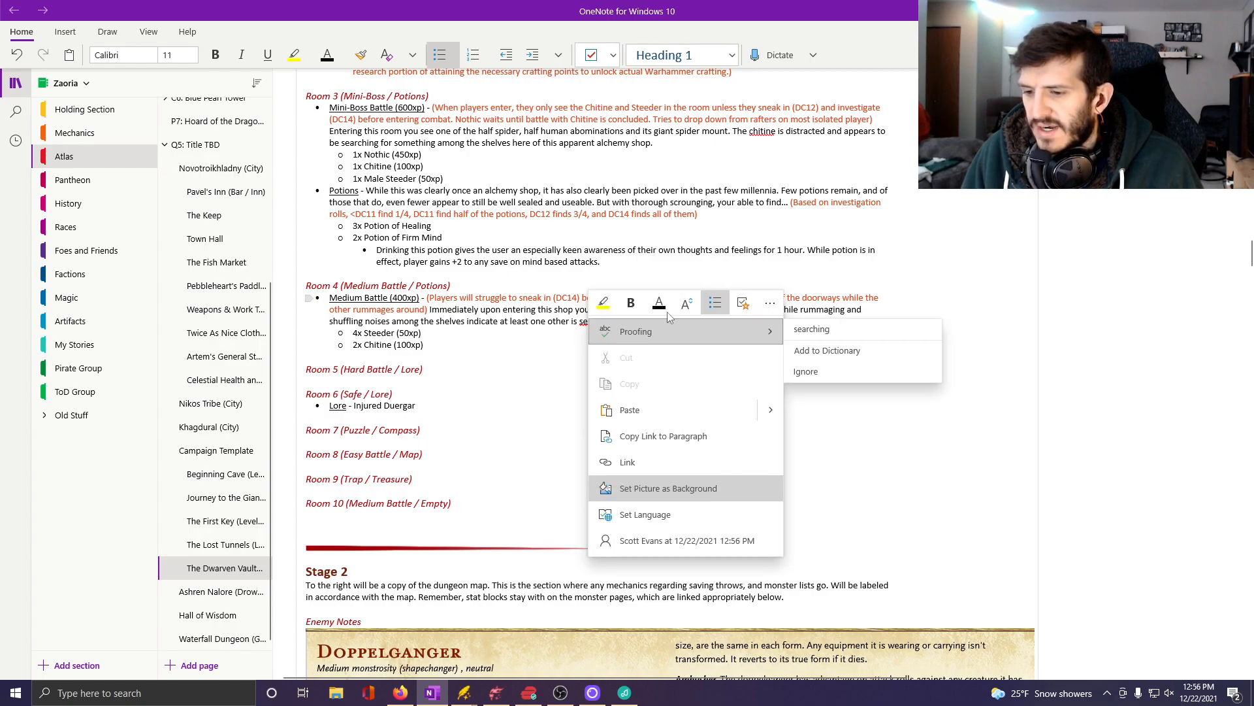
left_click(851, 336)
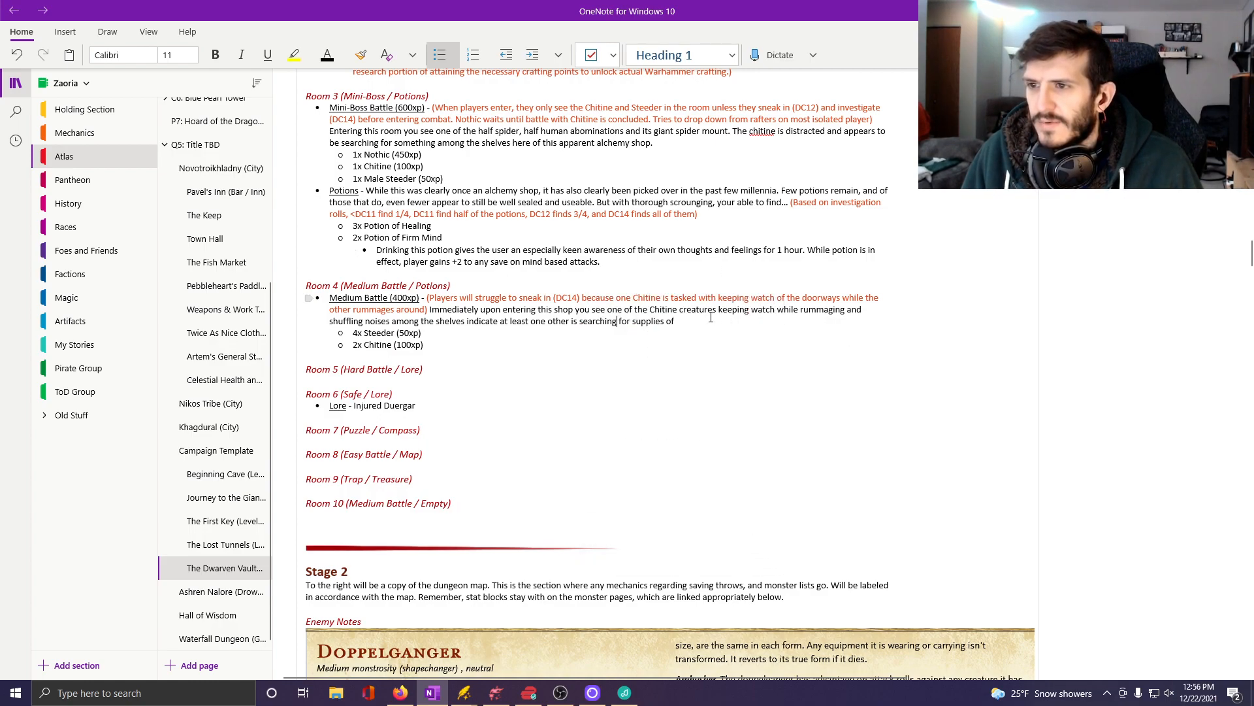
key("End")
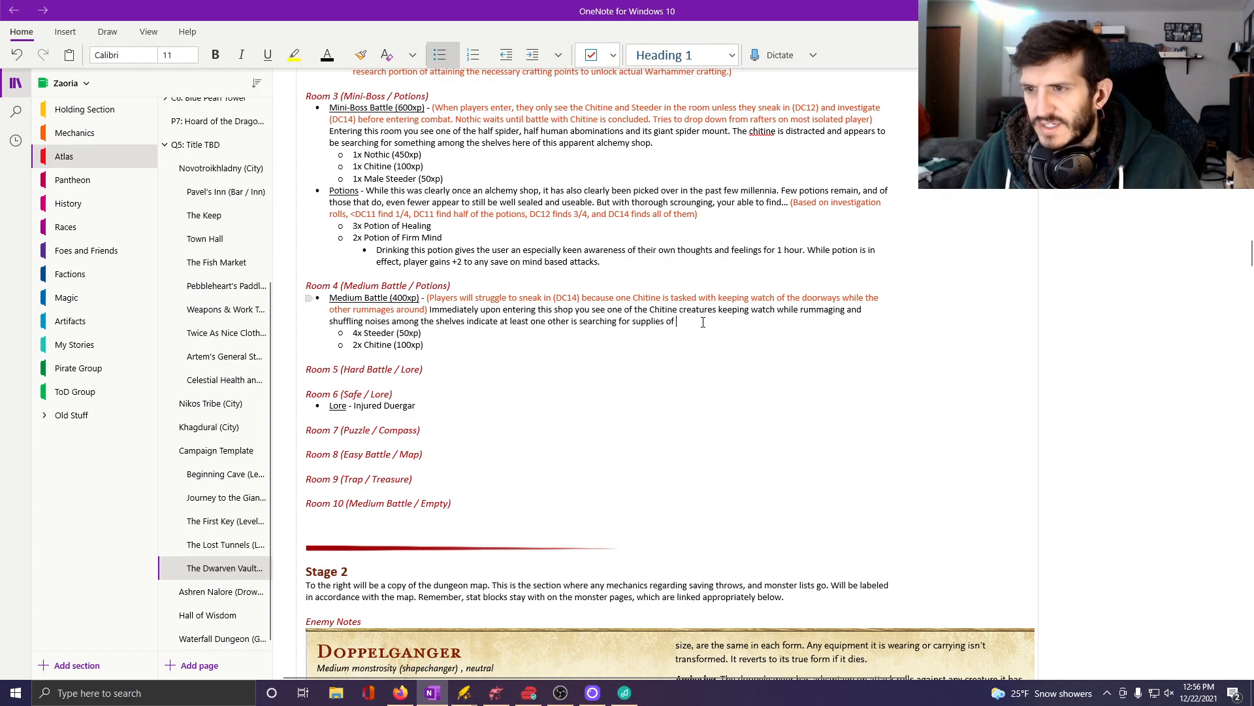
key("BackSpace")
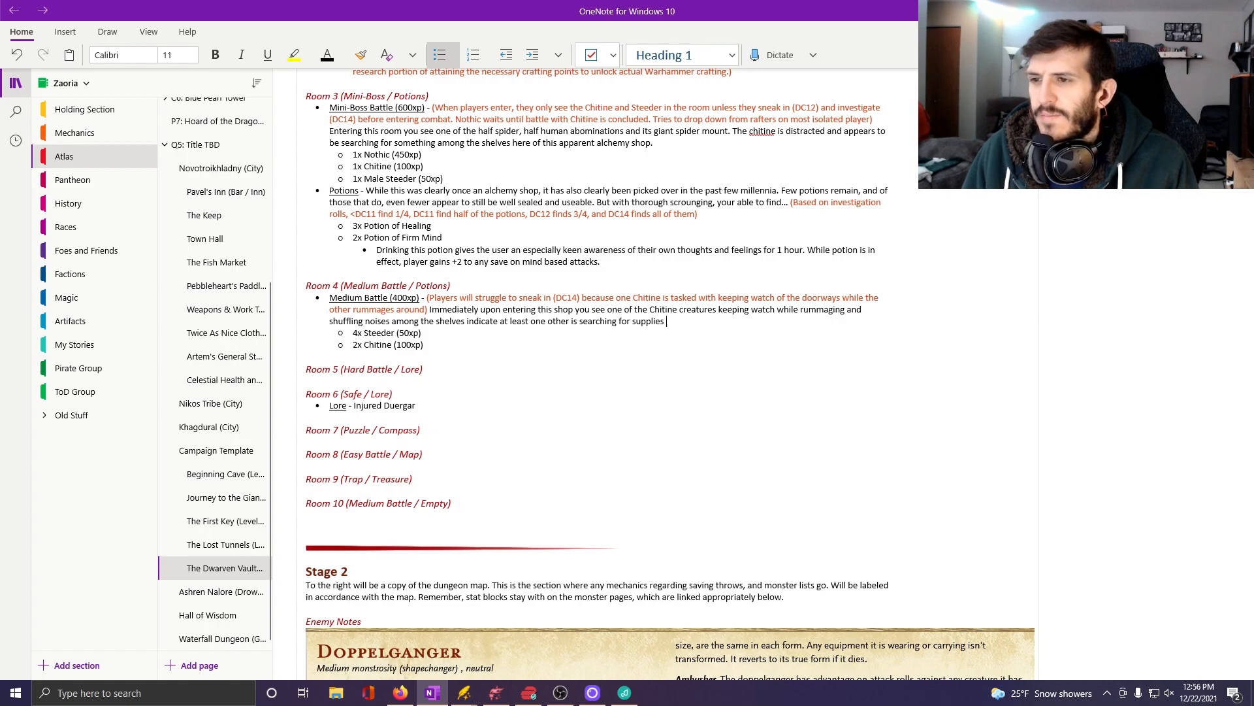
type(".")
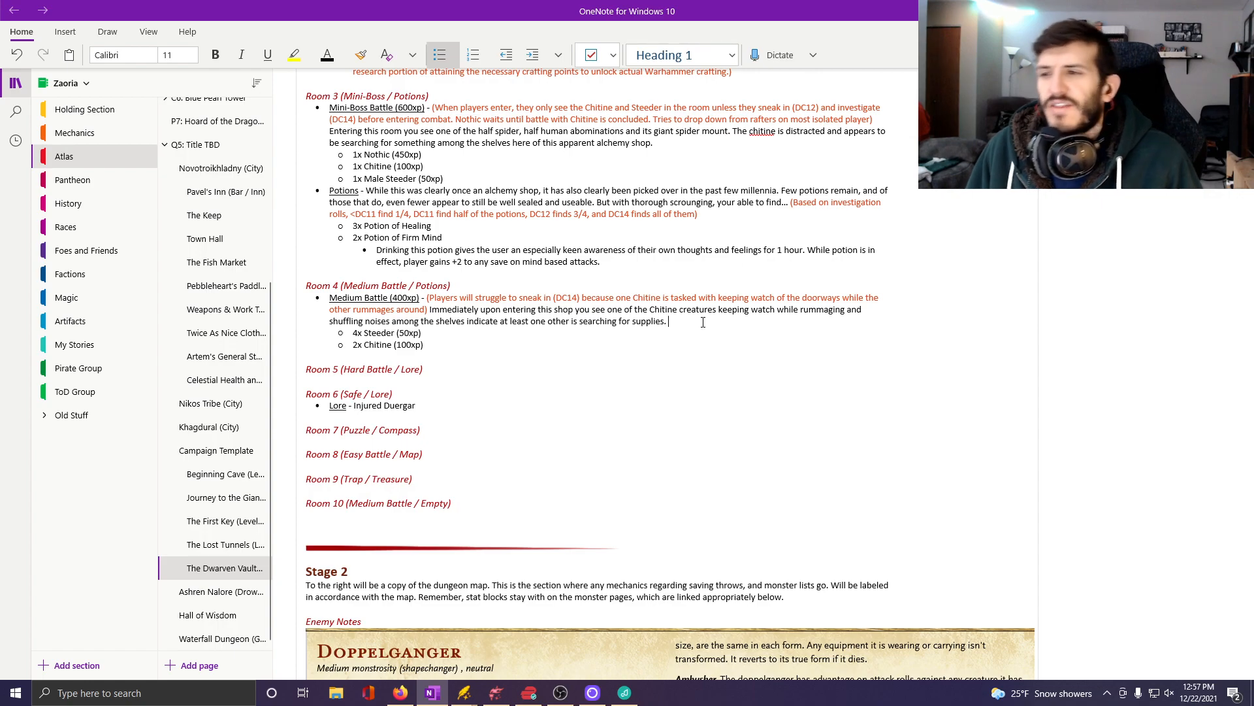
Add a first-level bullet below Room 4's monster list with the underlined label "Potions", followed by a dash without underlining.
left_click(474, 345)
key("Return")
key("Return")
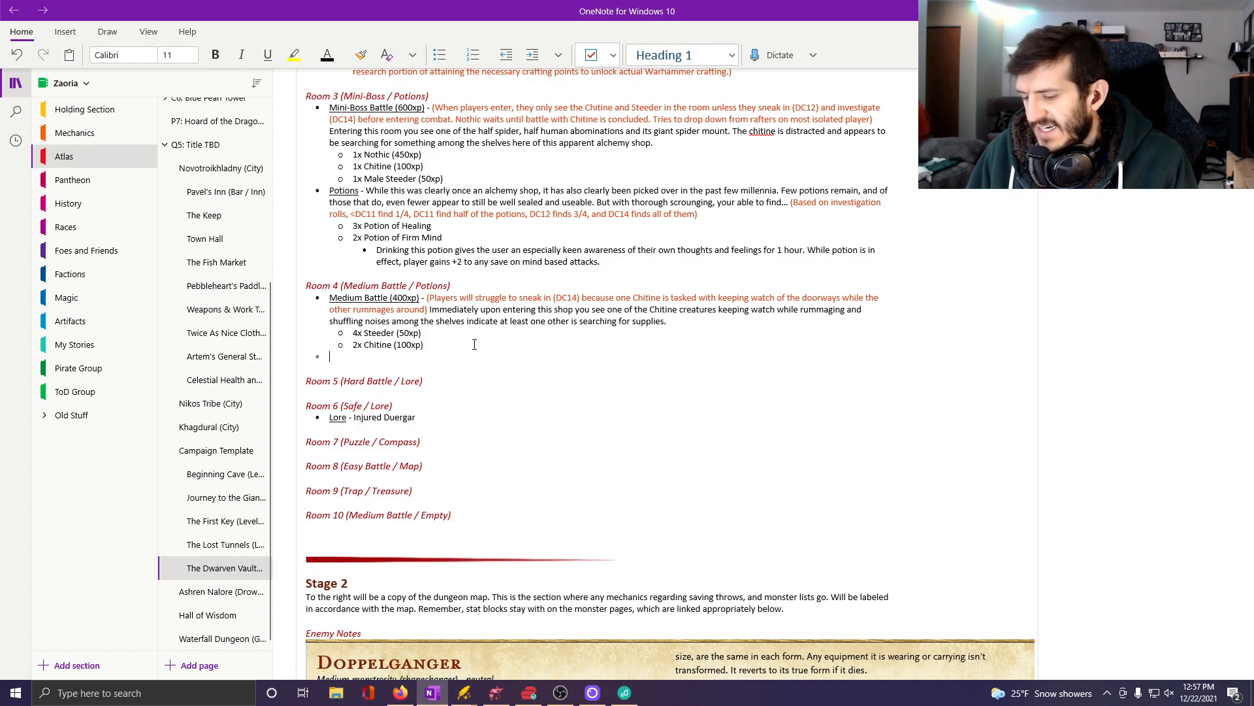
key("ctrl+u")
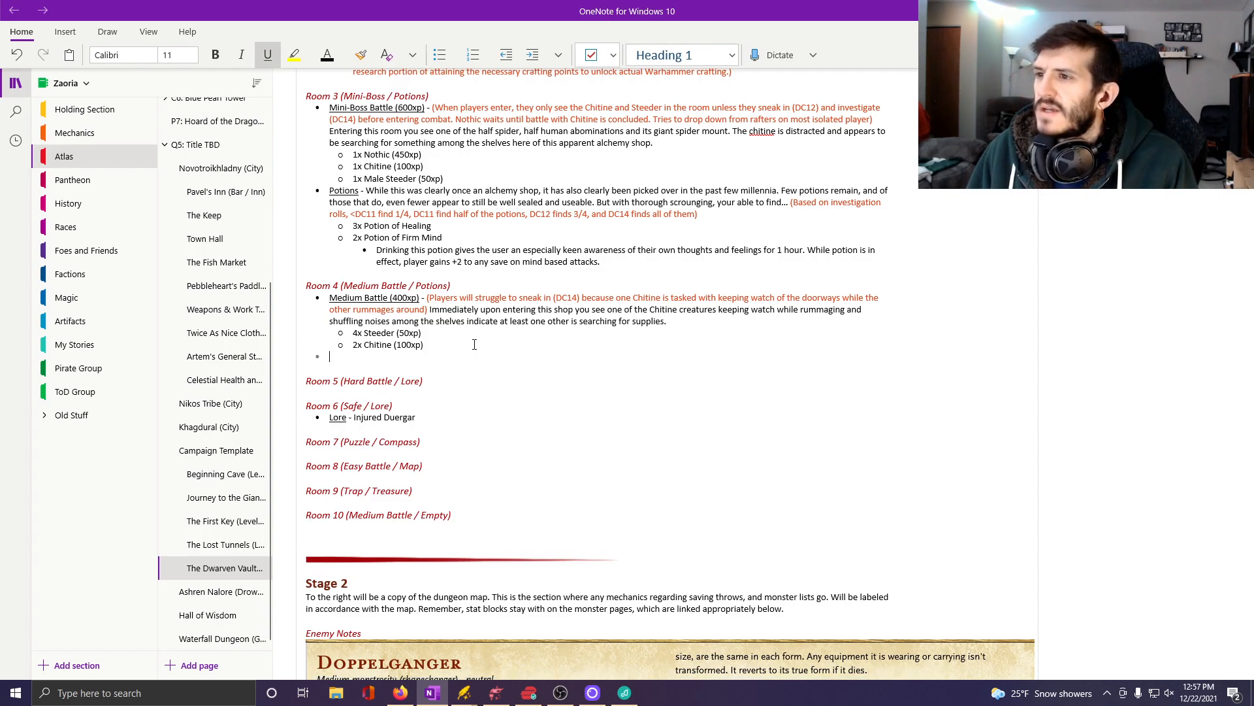
type("Potions")
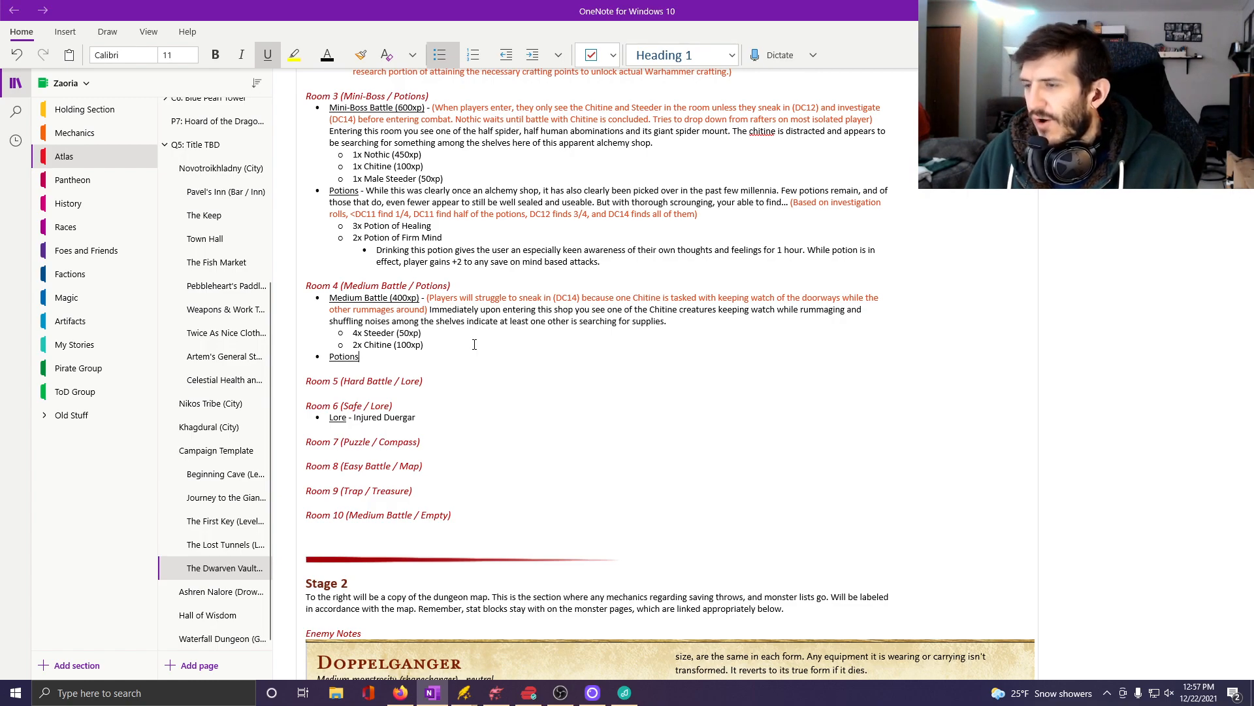
key("ctrl+u")
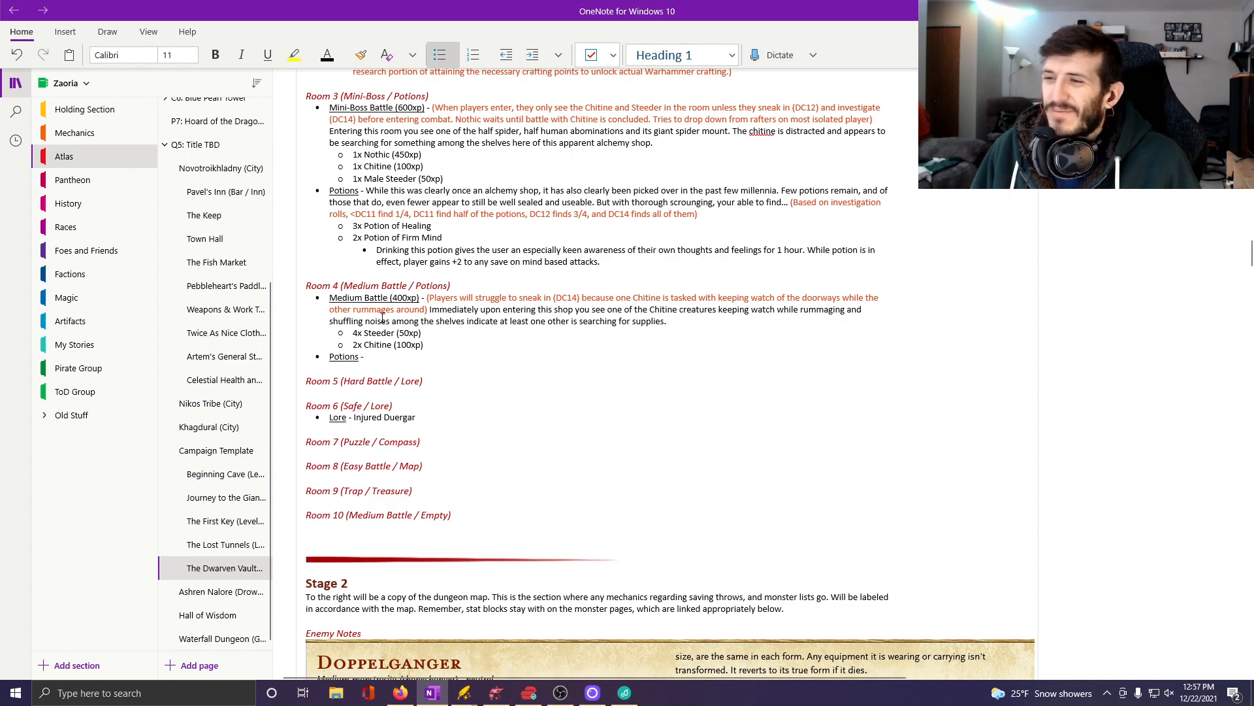
Switch to Firefox and browse both pages of D&D Beyond's potion list, opening the Oil of Slipperiness entry to read its effects.
left_click(400, 692)
left_click(396, 244)
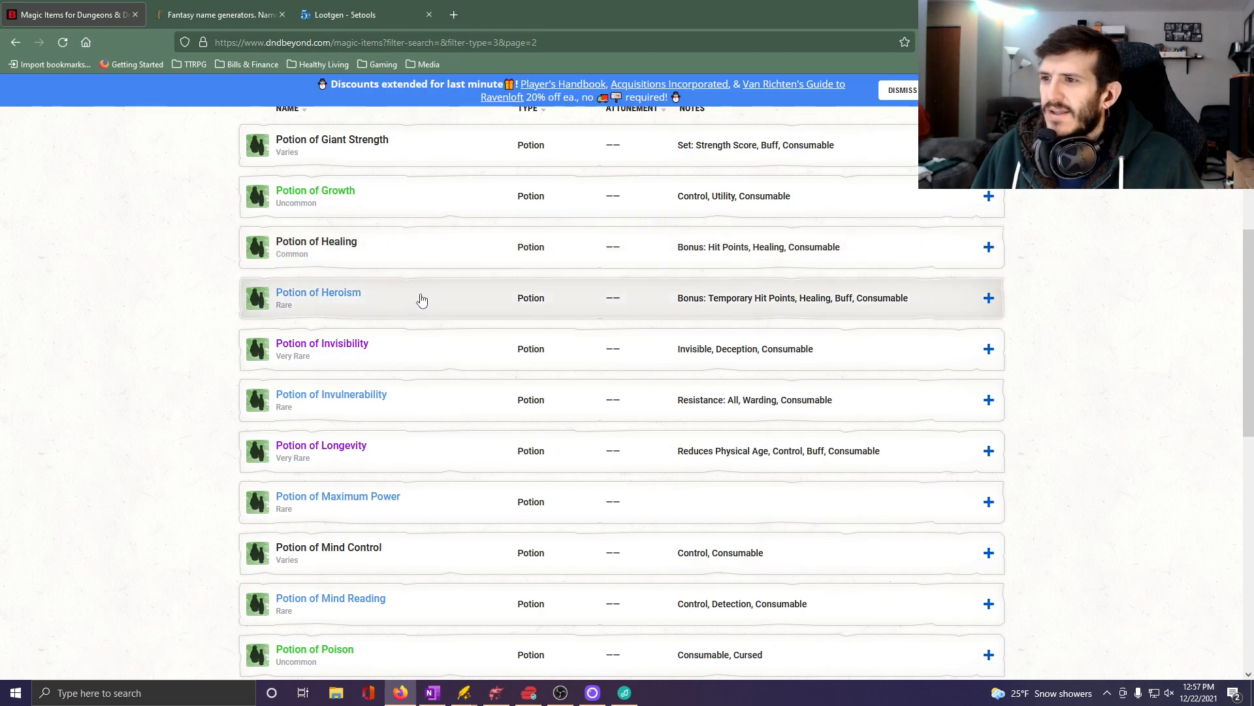
scroll(474, 418, "down", 3)
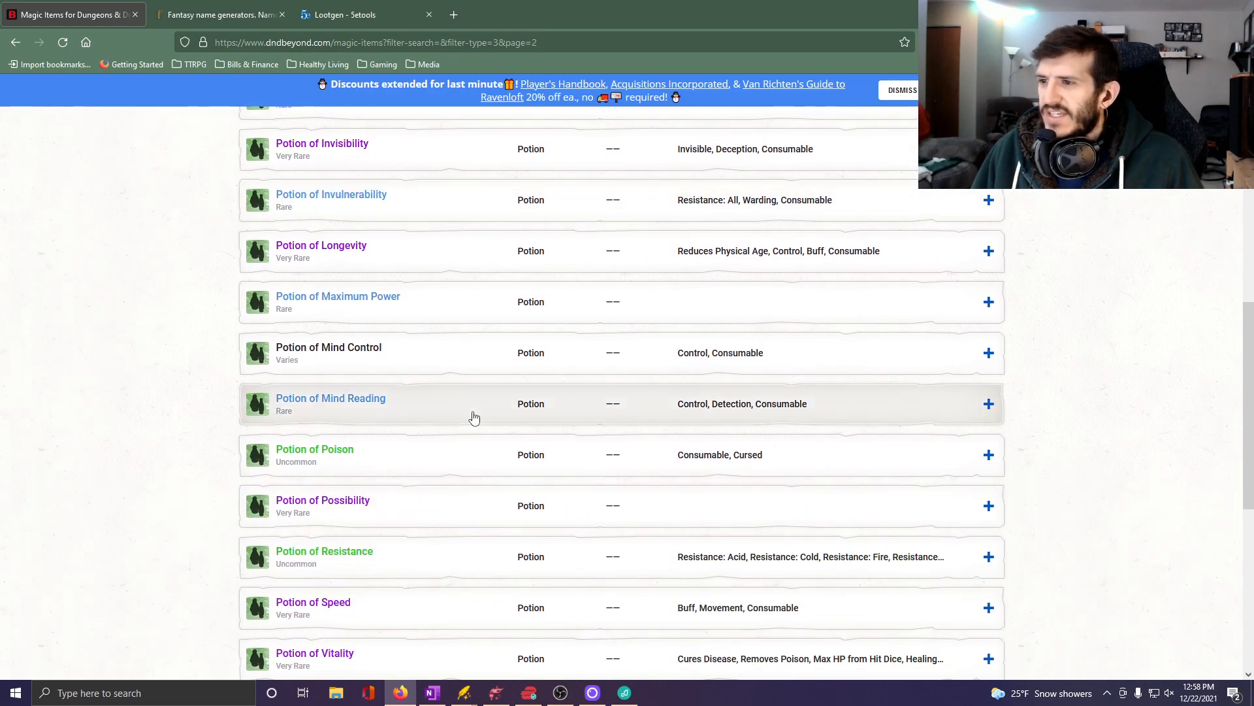
scroll(470, 414, "up", 6)
scroll(468, 424, "down", 10)
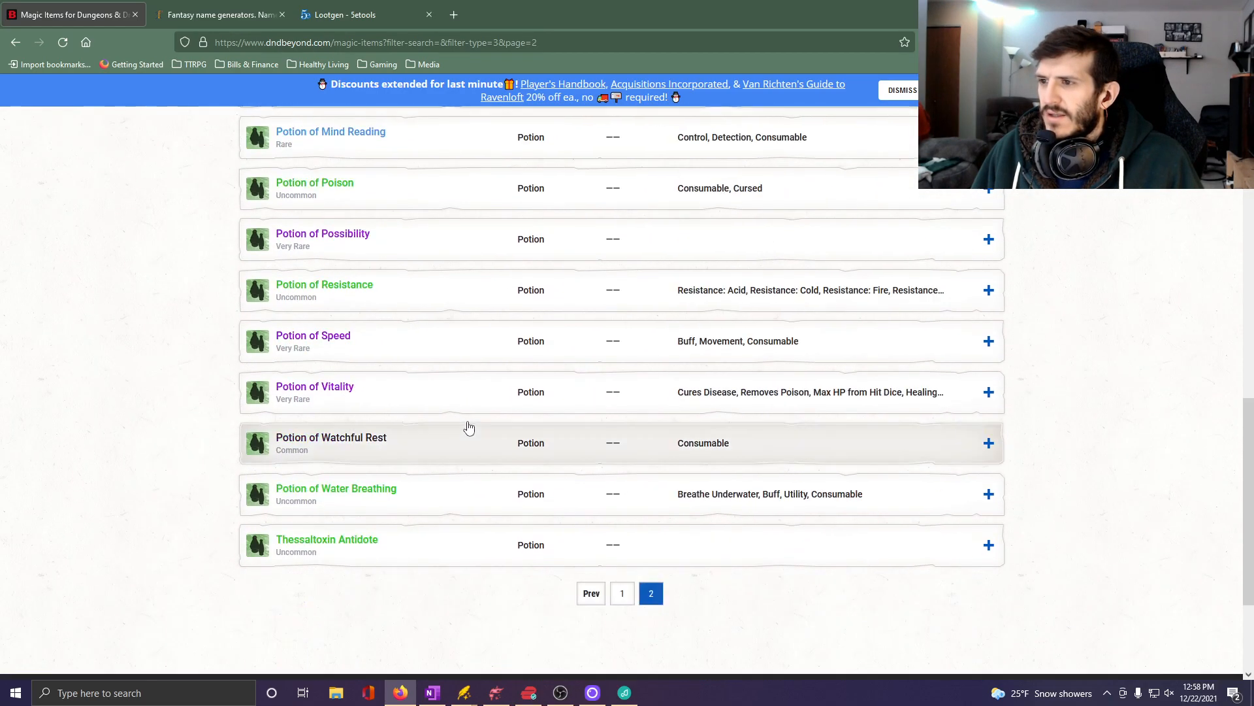
left_click(622, 594)
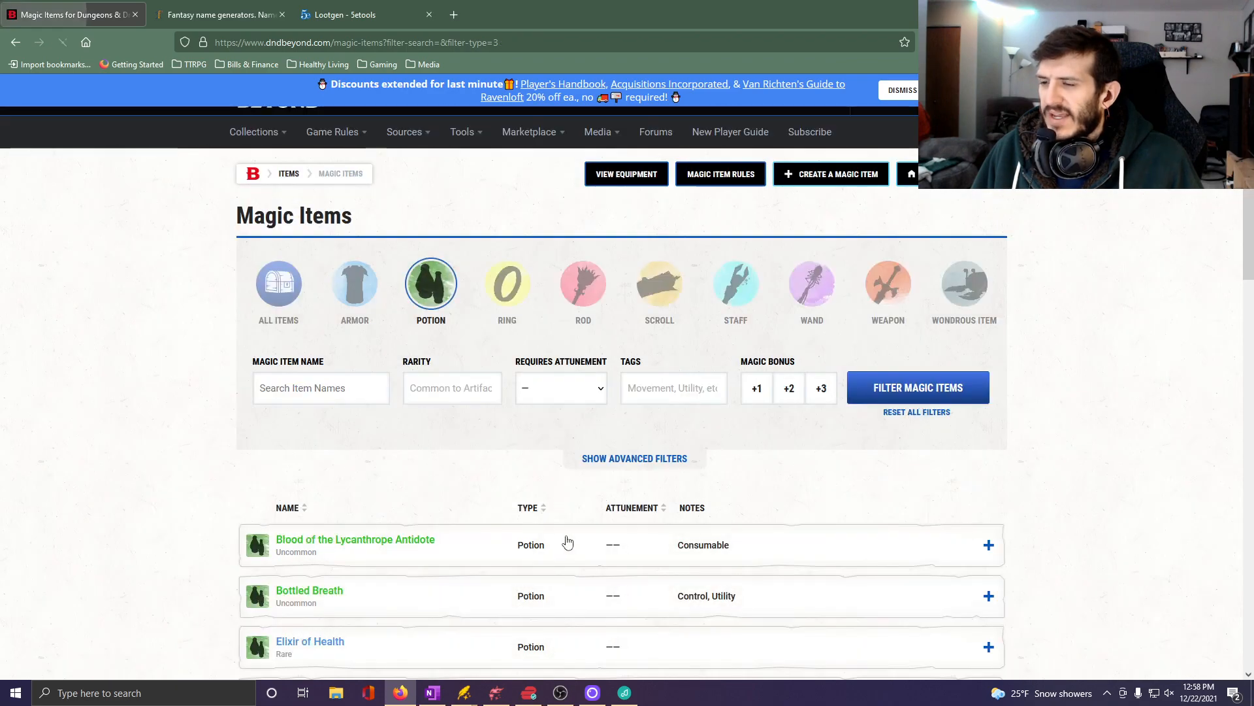
scroll(561, 537, "down", 8)
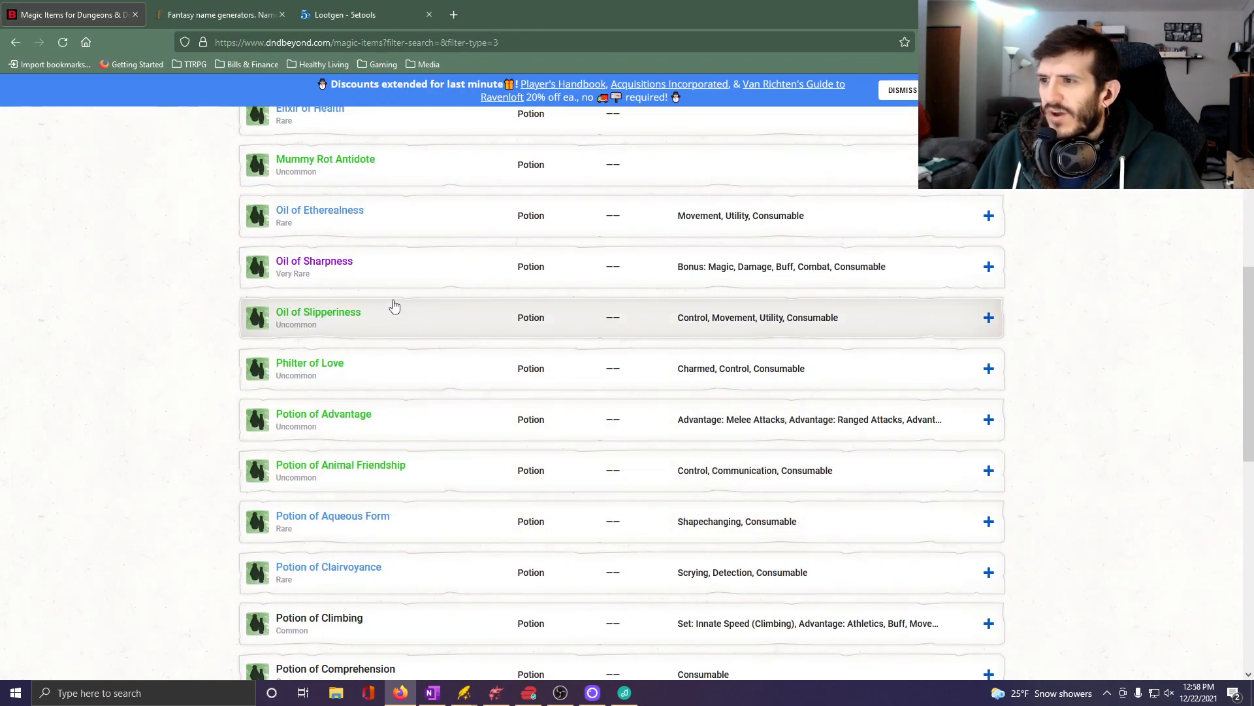
left_click(406, 321)
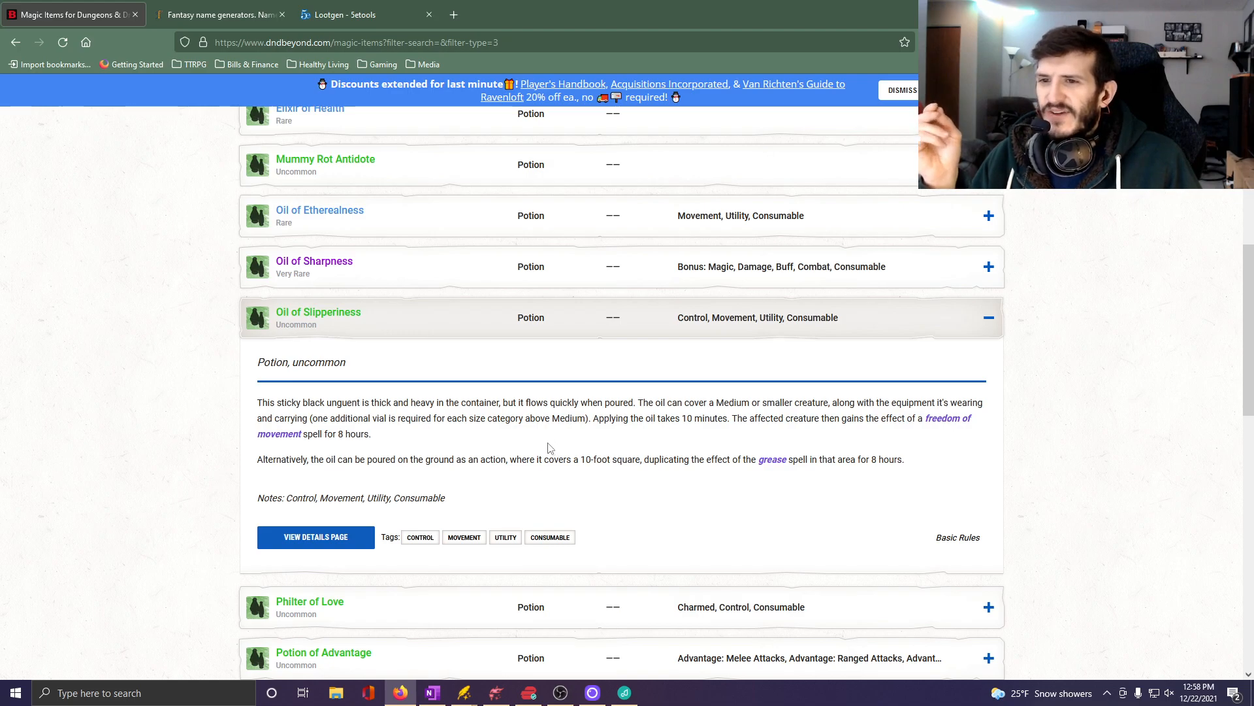
mouse_move(289, 439)
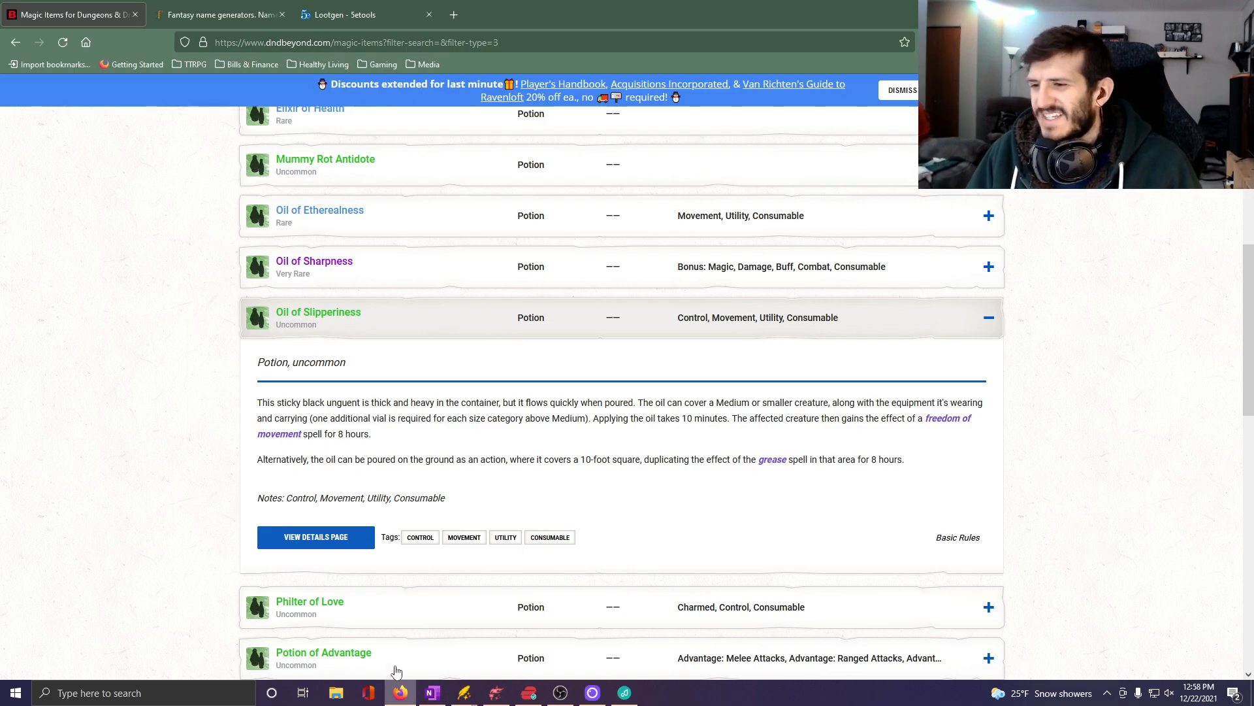
Switch to OneNote and begin Room 4's Potions description with "The shelves of this general goods store are sparse.".
left_click(432, 692)
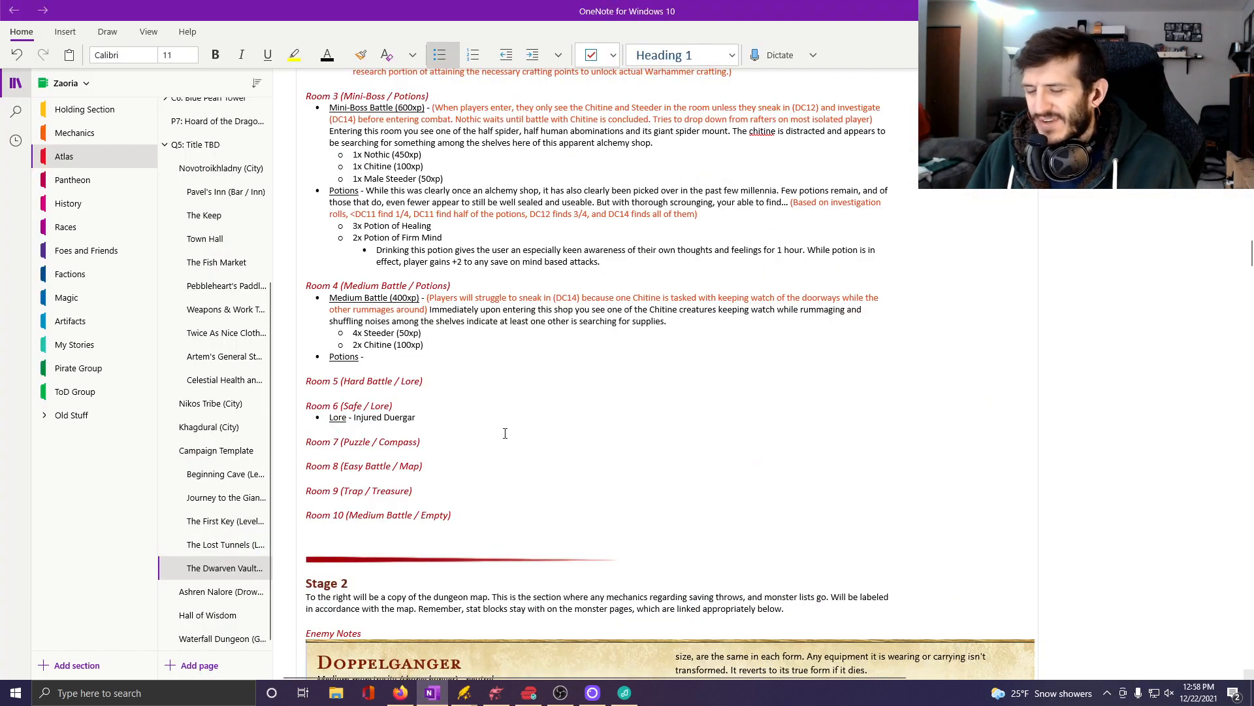
type("The ")
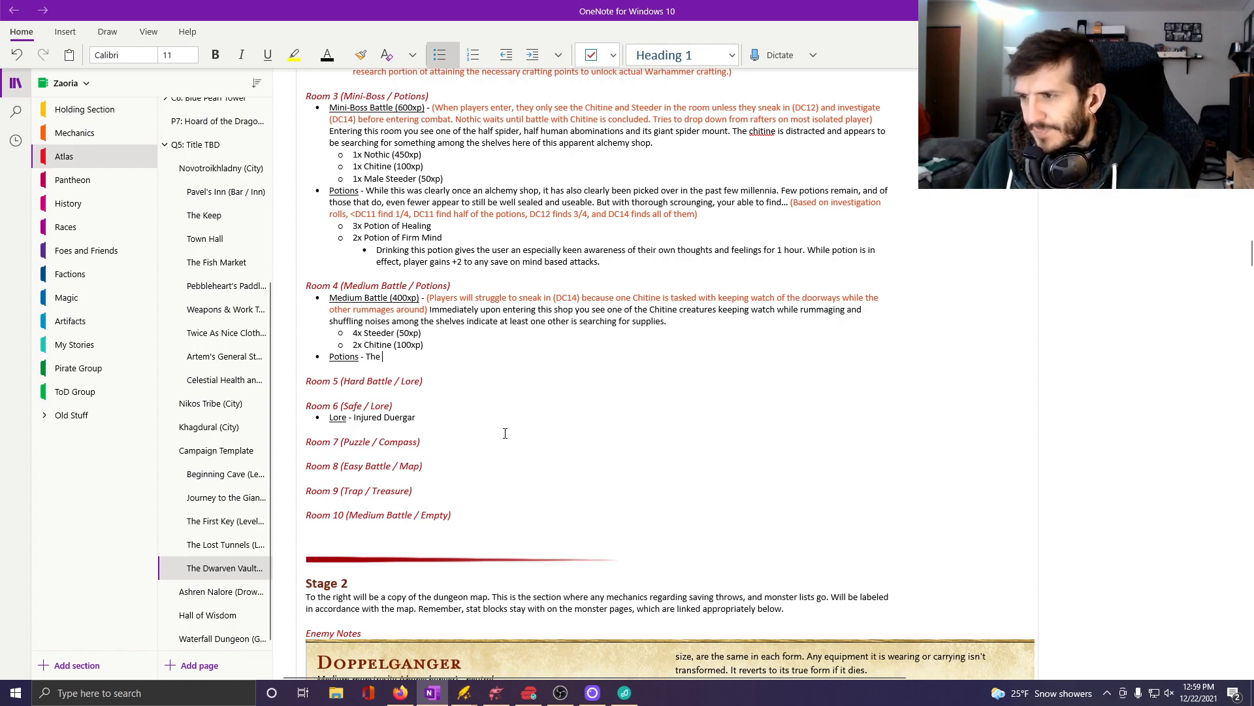
type("shelves of ")
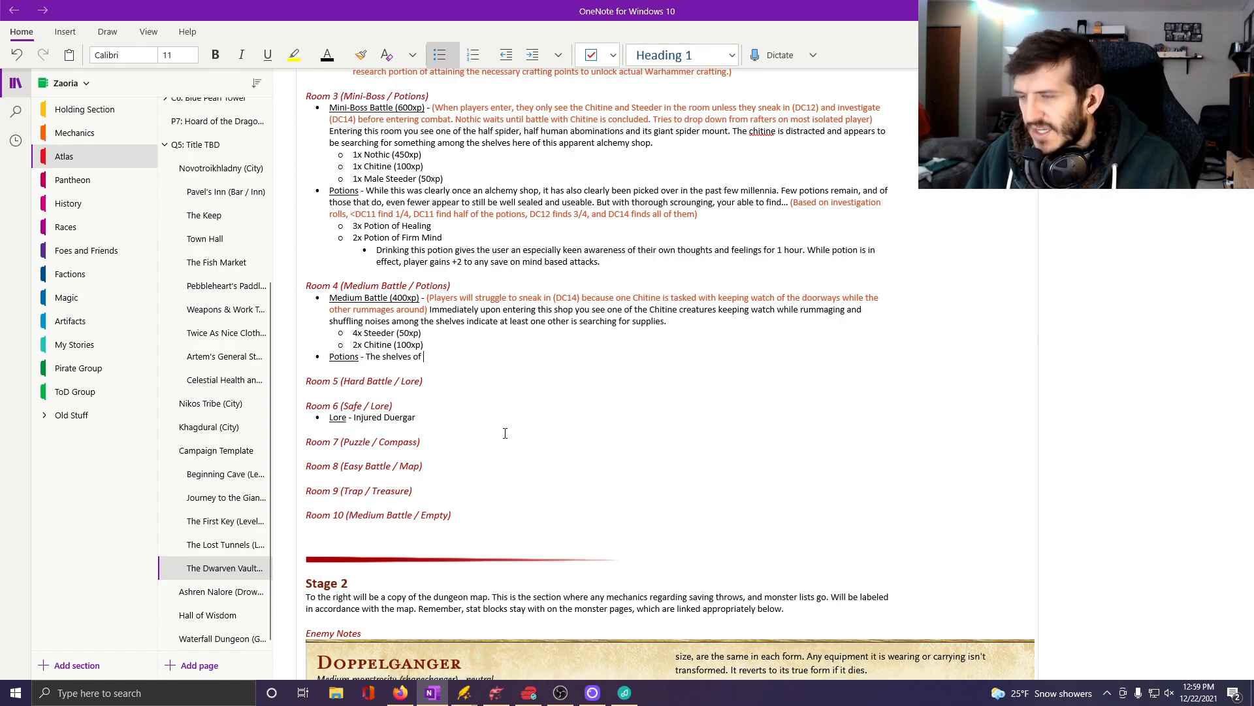
type("this general go")
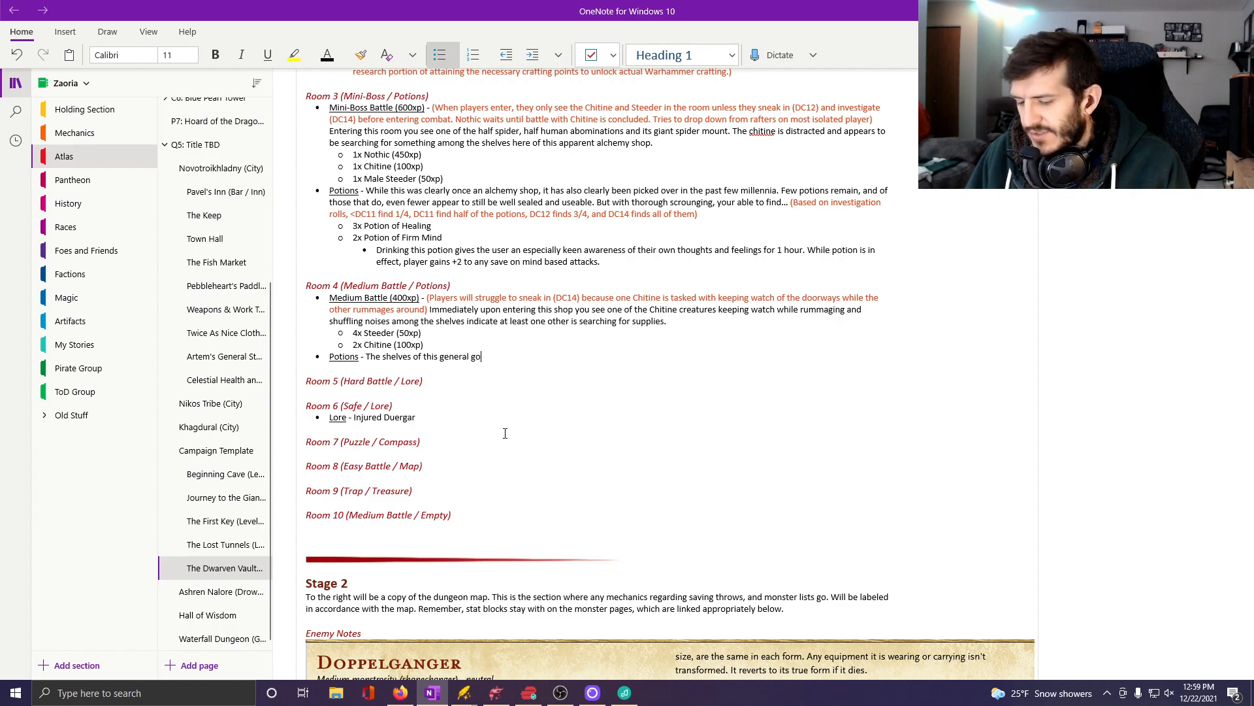
type("ods store are ")
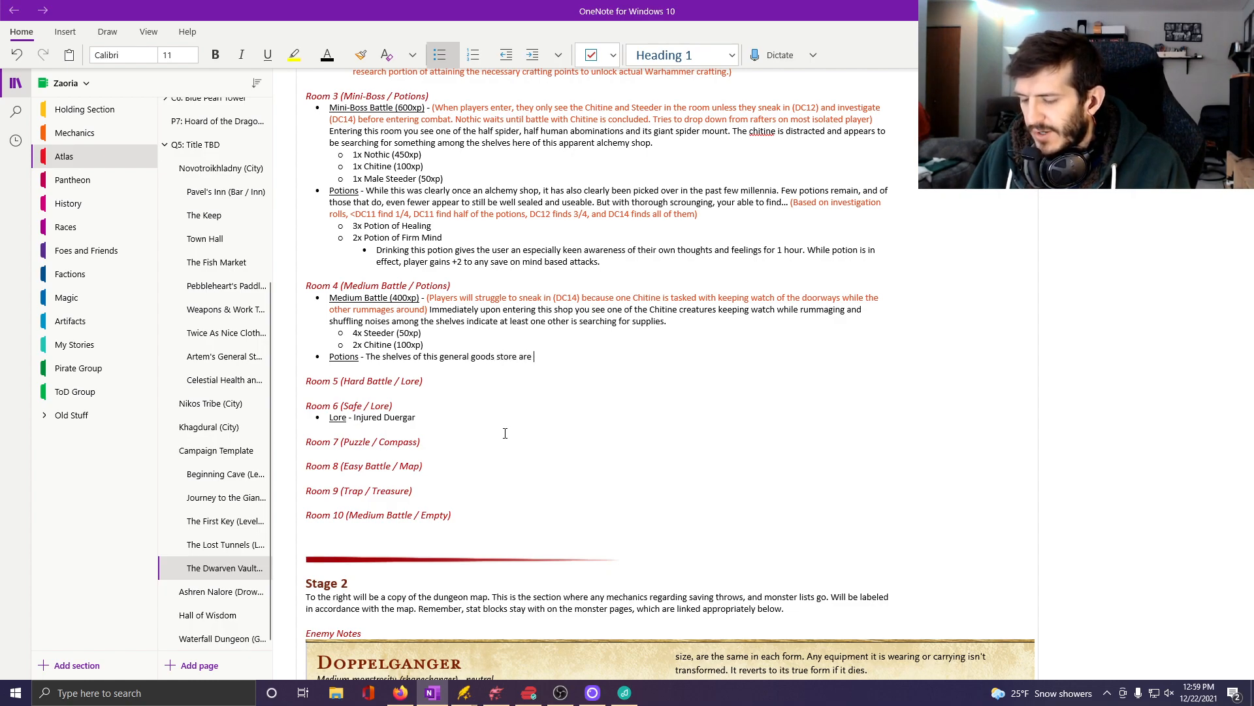
type("sparse")
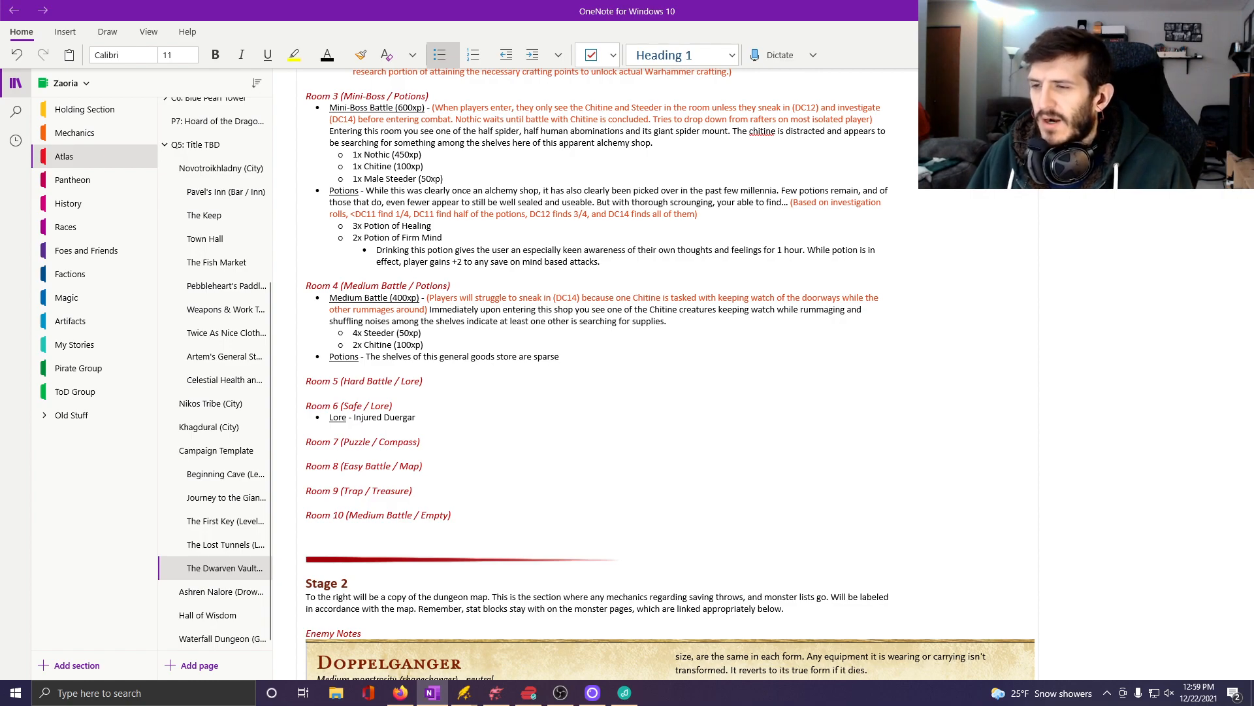
type(".")
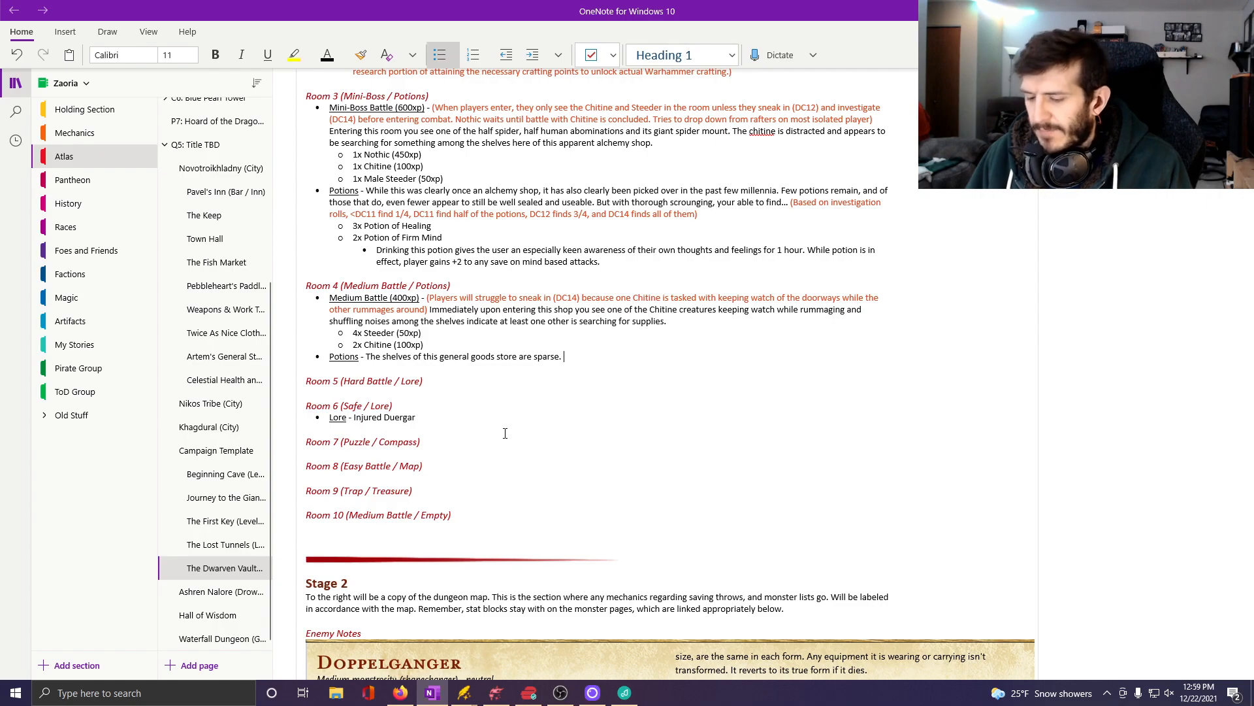
type(" However, in ")
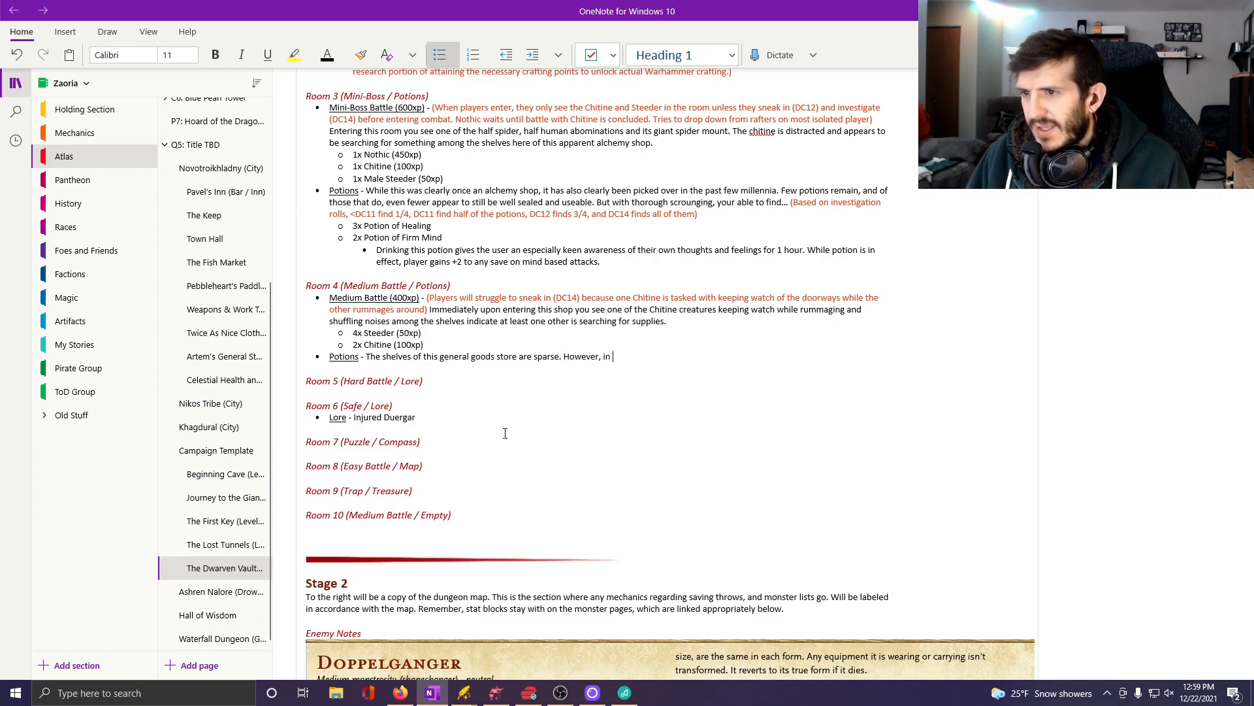
type("the back a ")
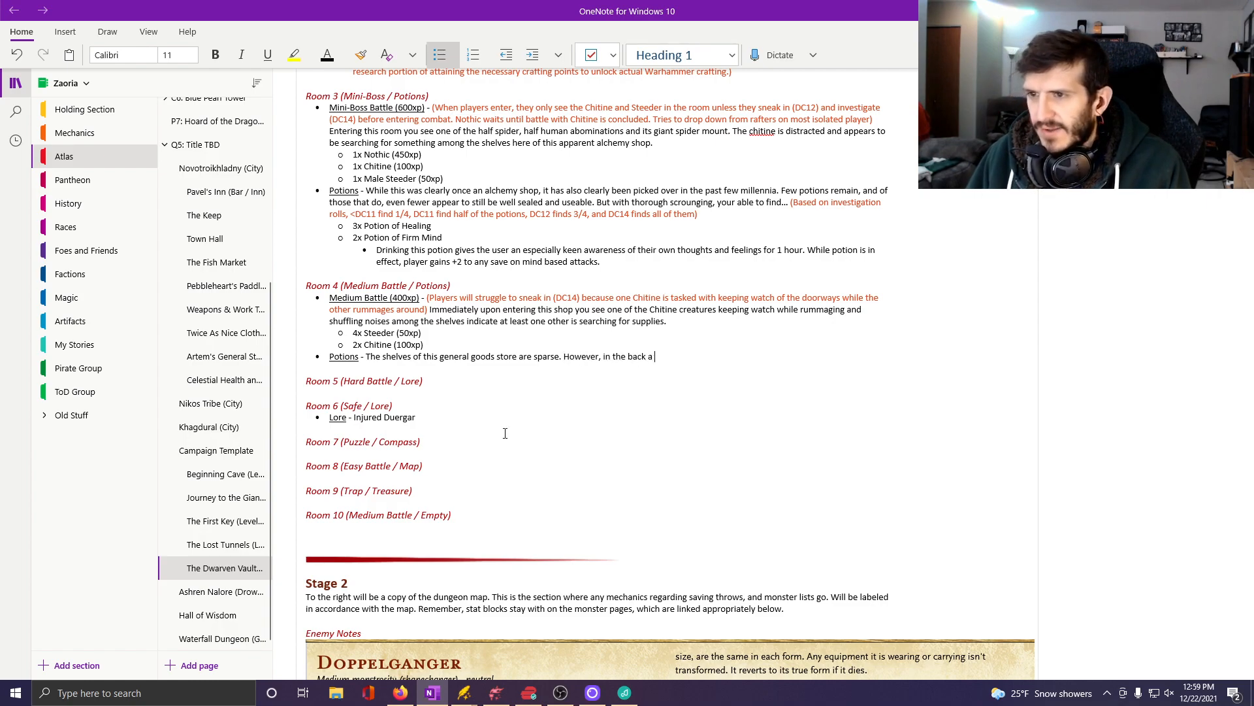
type("small collection")
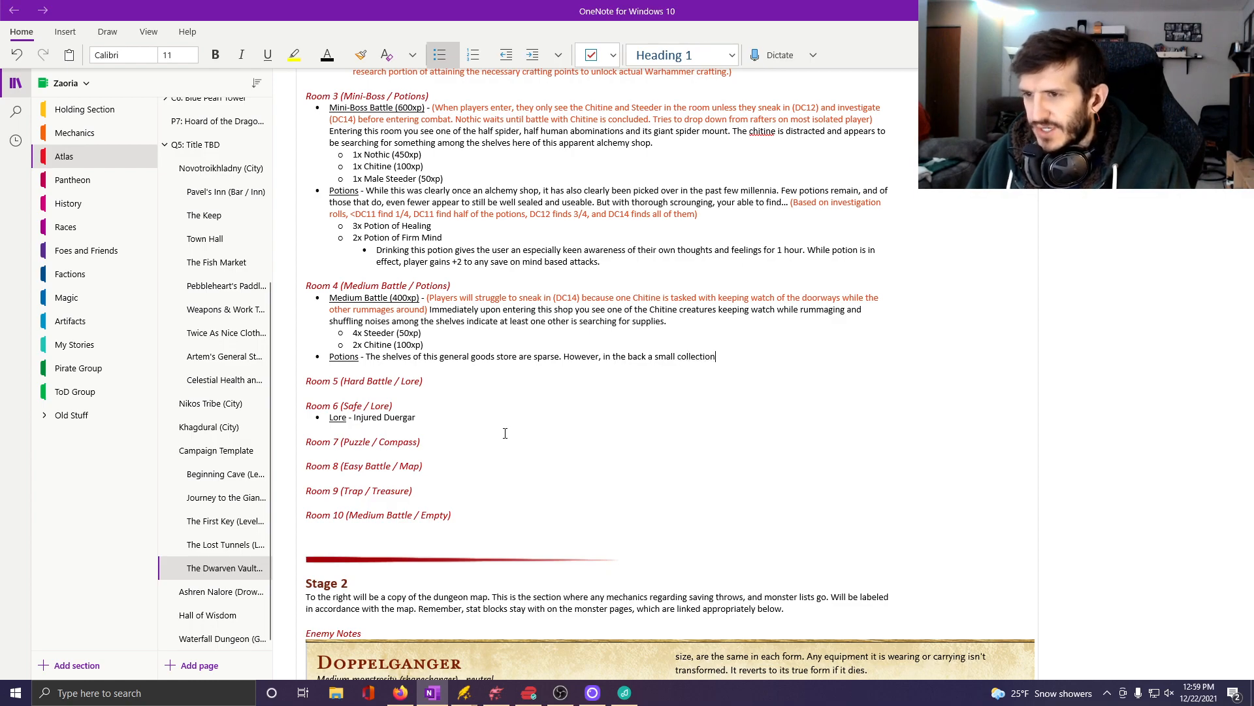
type(" of some basic p")
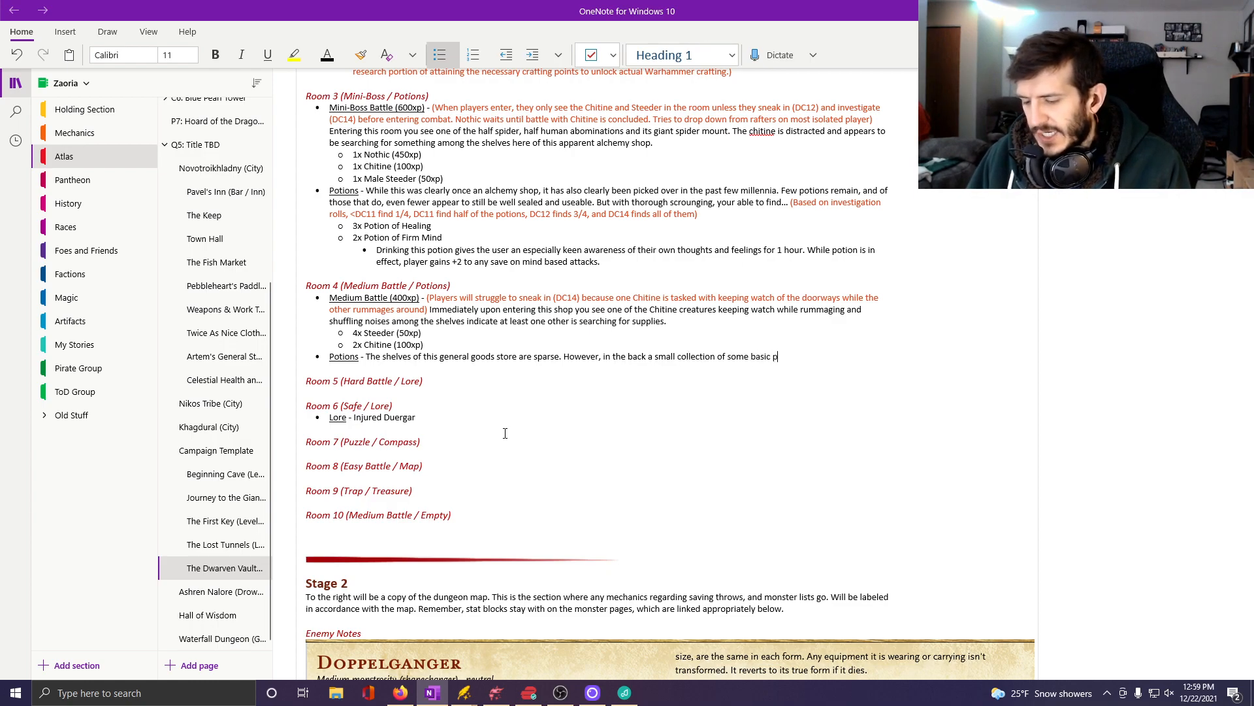
type("otions can be")
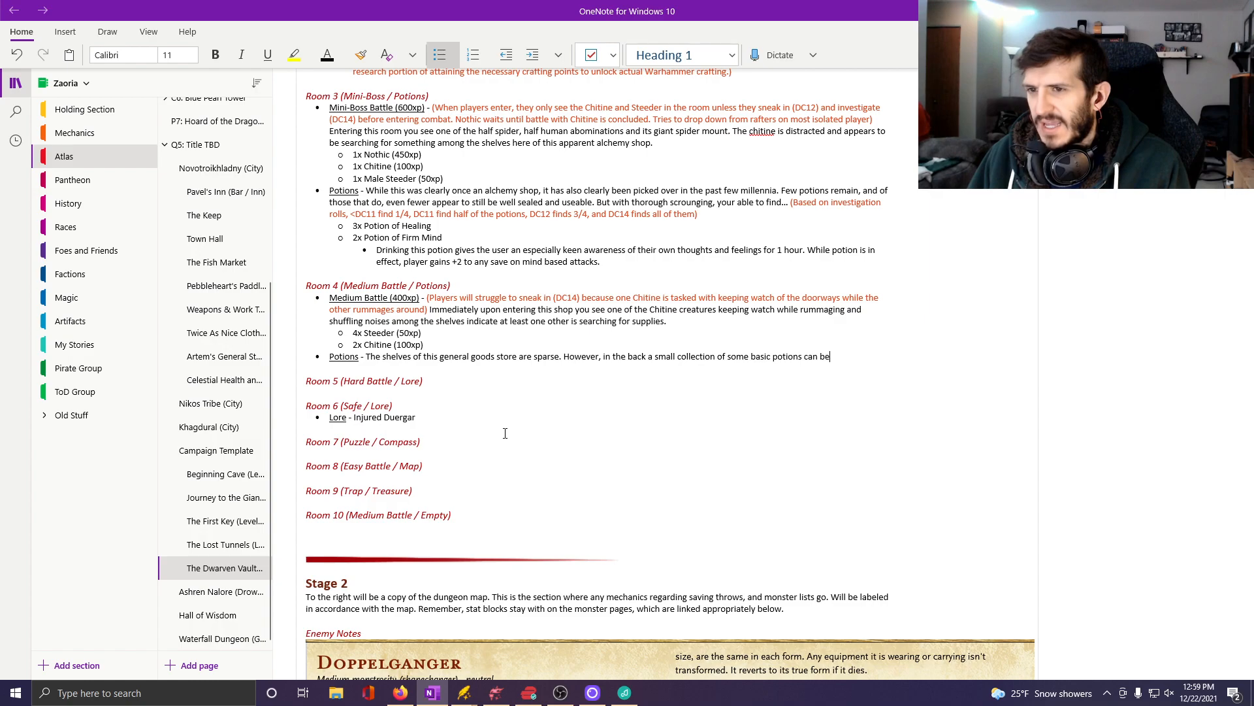
type(" found.")
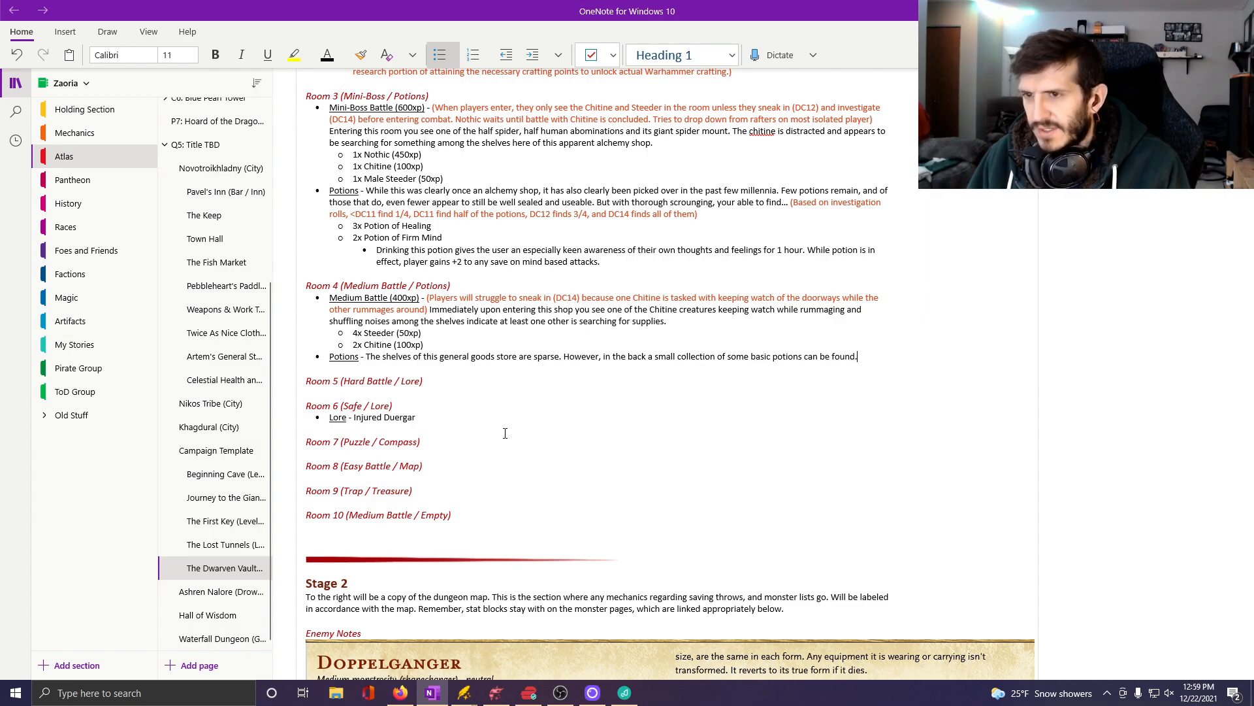
Insert the orange-red note "(DC12 to investigate and find the potions tucked in the back)" before Room 4's Potions description.
left_click(367, 357)
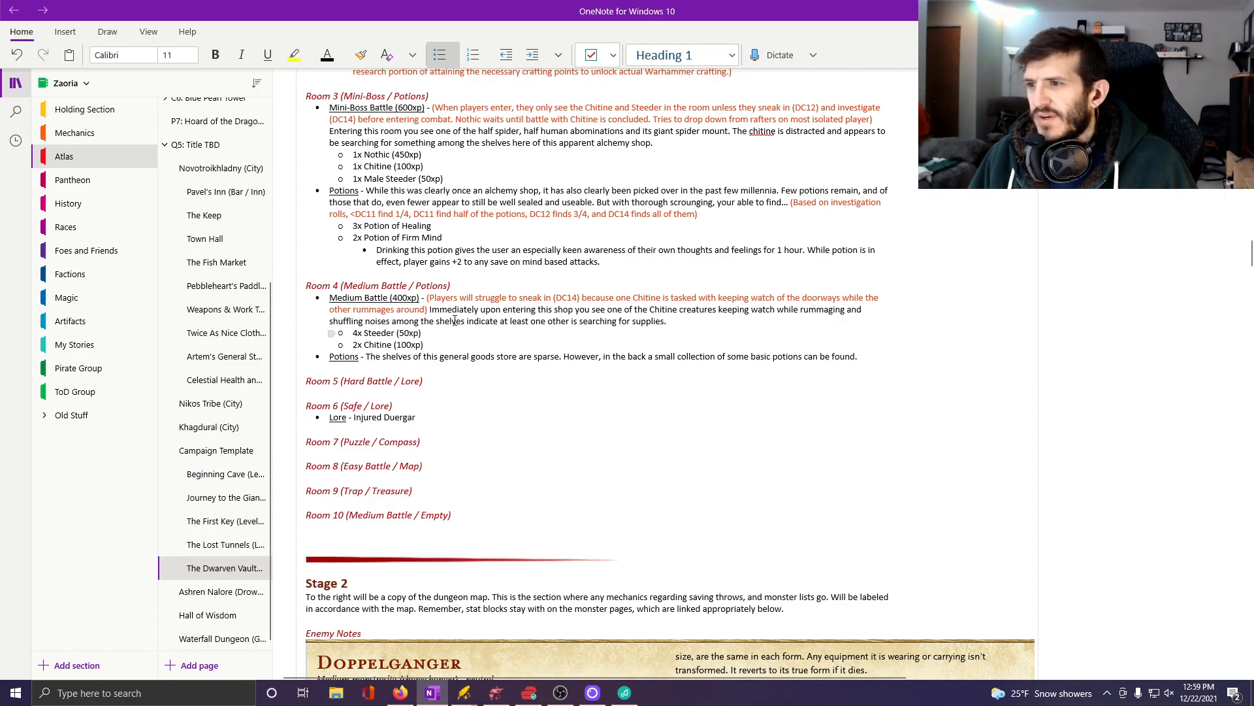
left_click(335, 55)
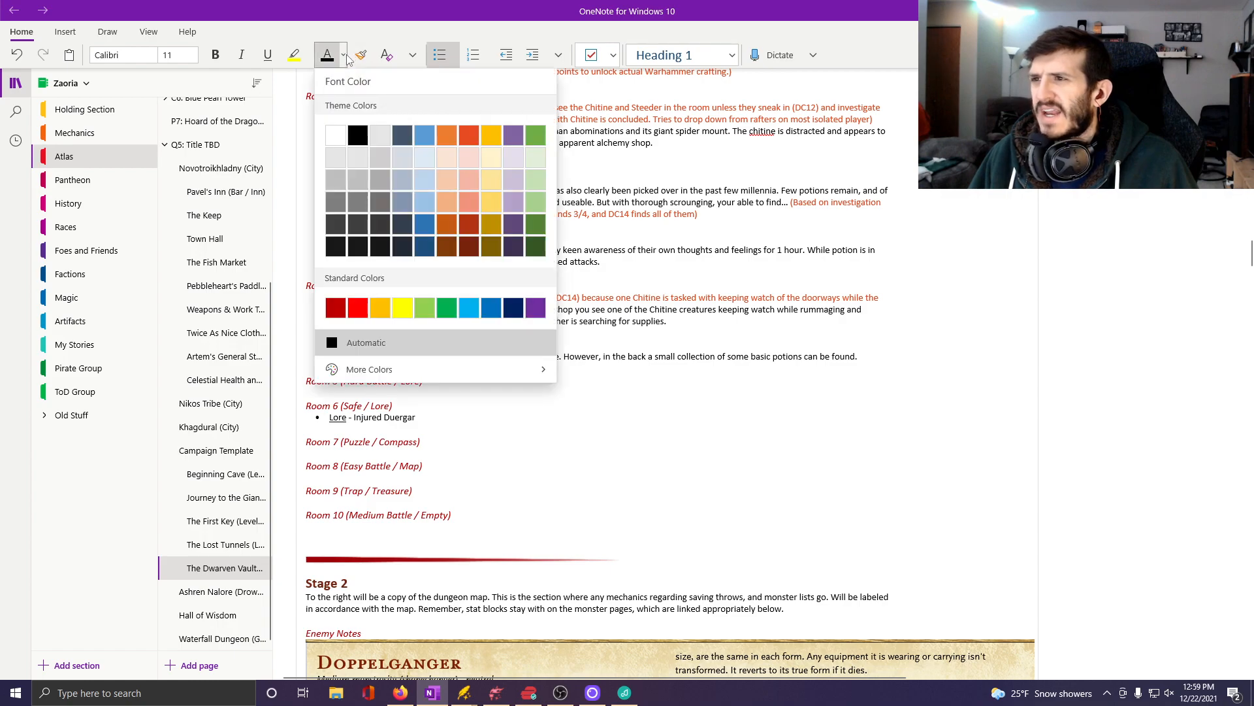
left_click(464, 145)
type("(")
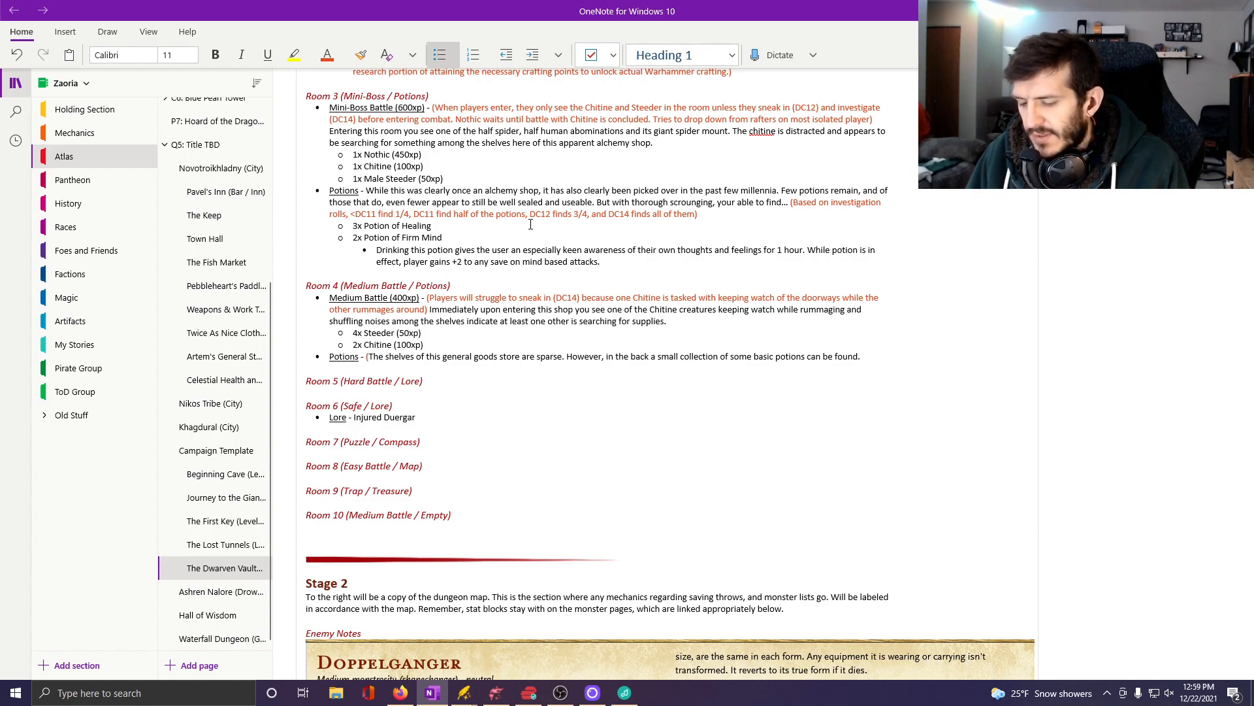
type("DC12 to in")
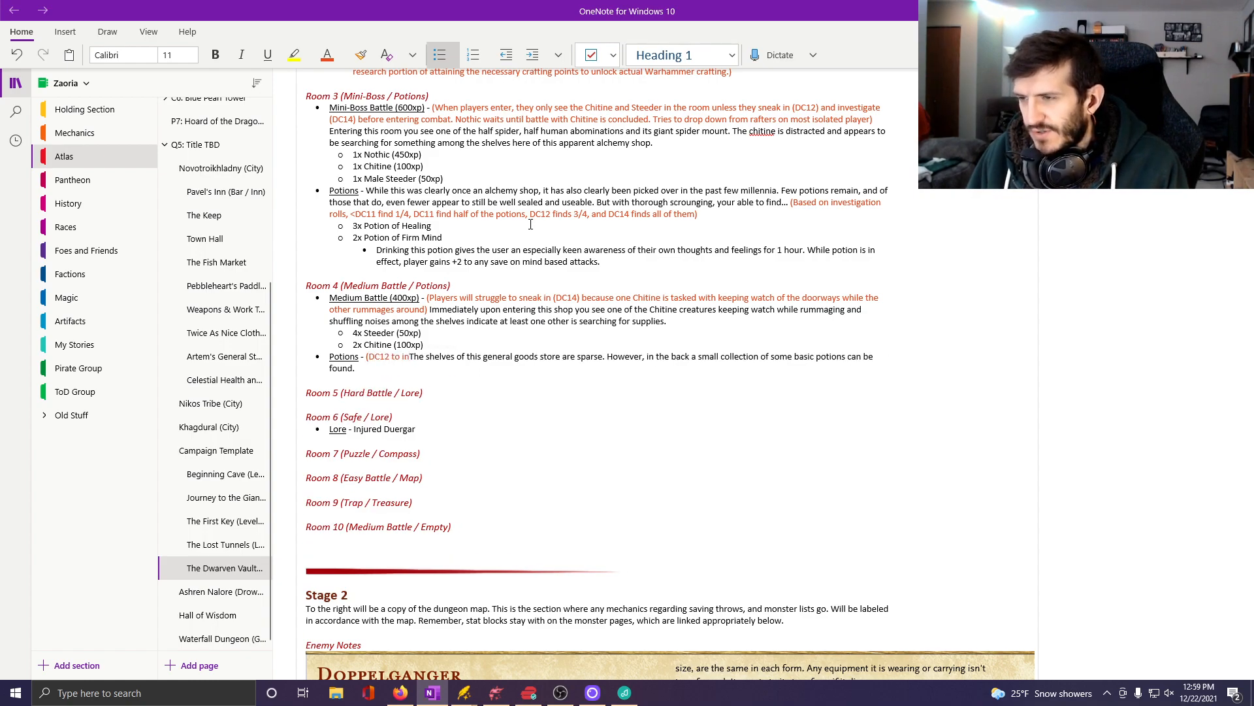
type("vestig")
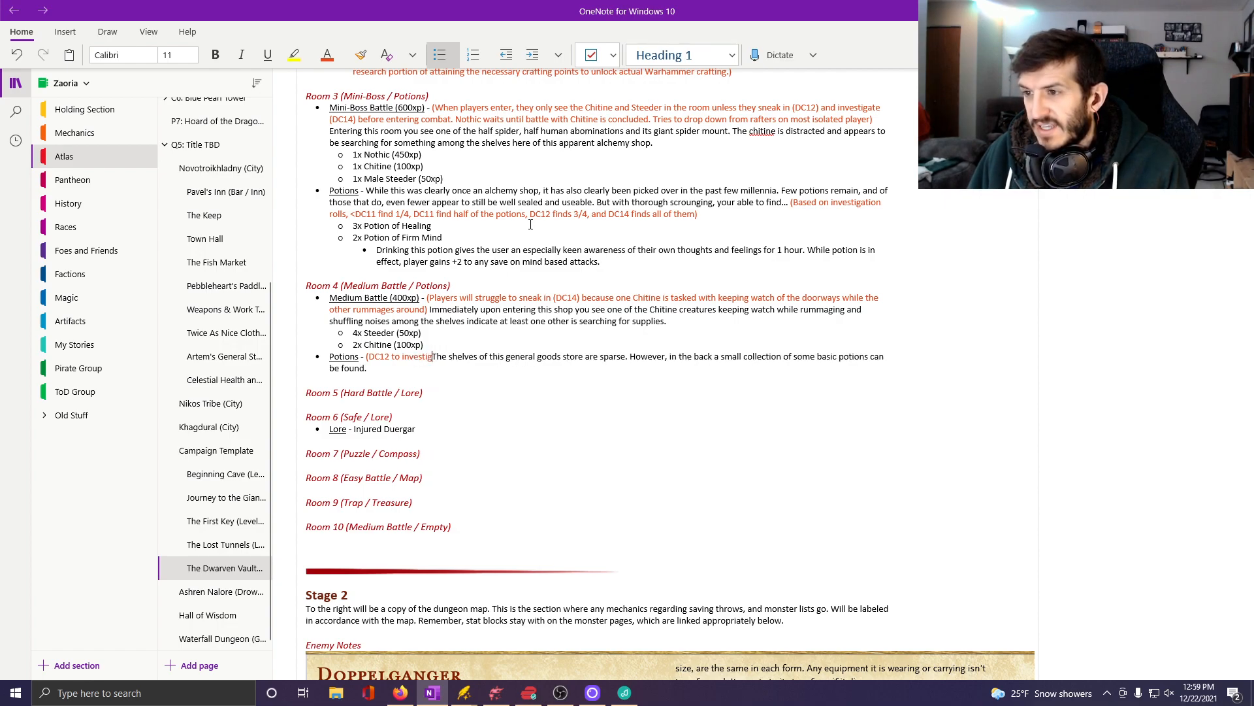
type("ate and find the ")
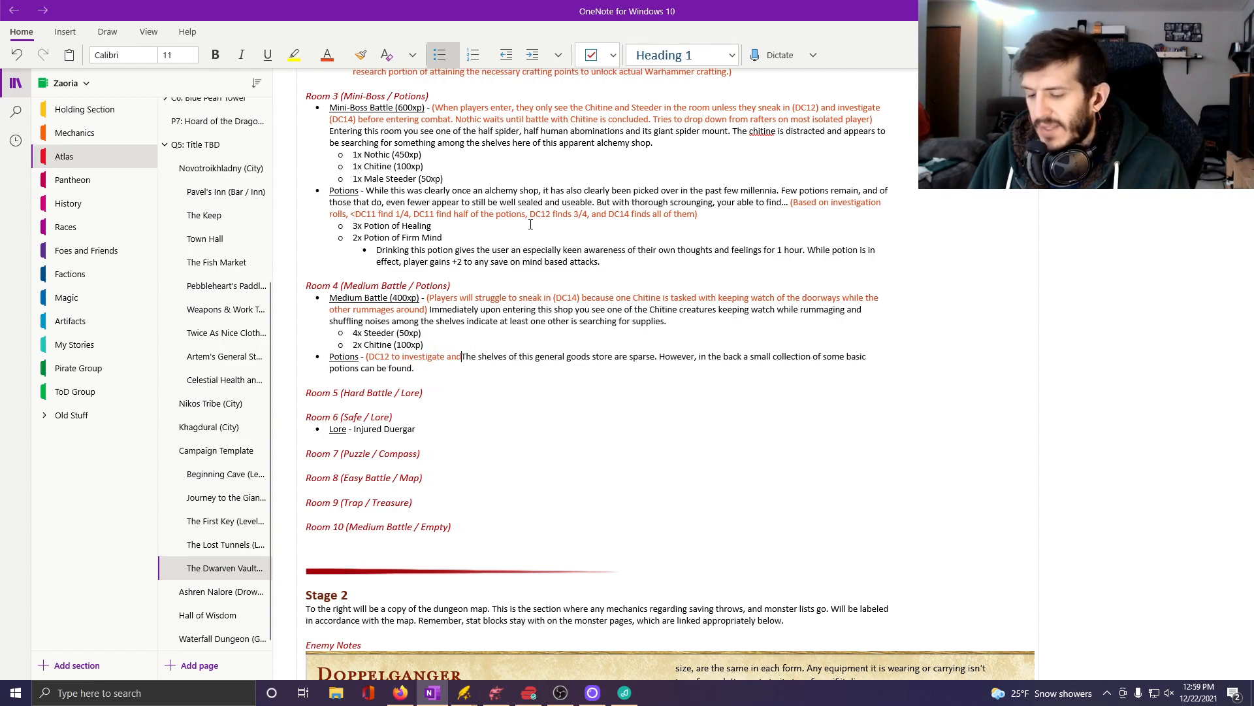
type("potions ")
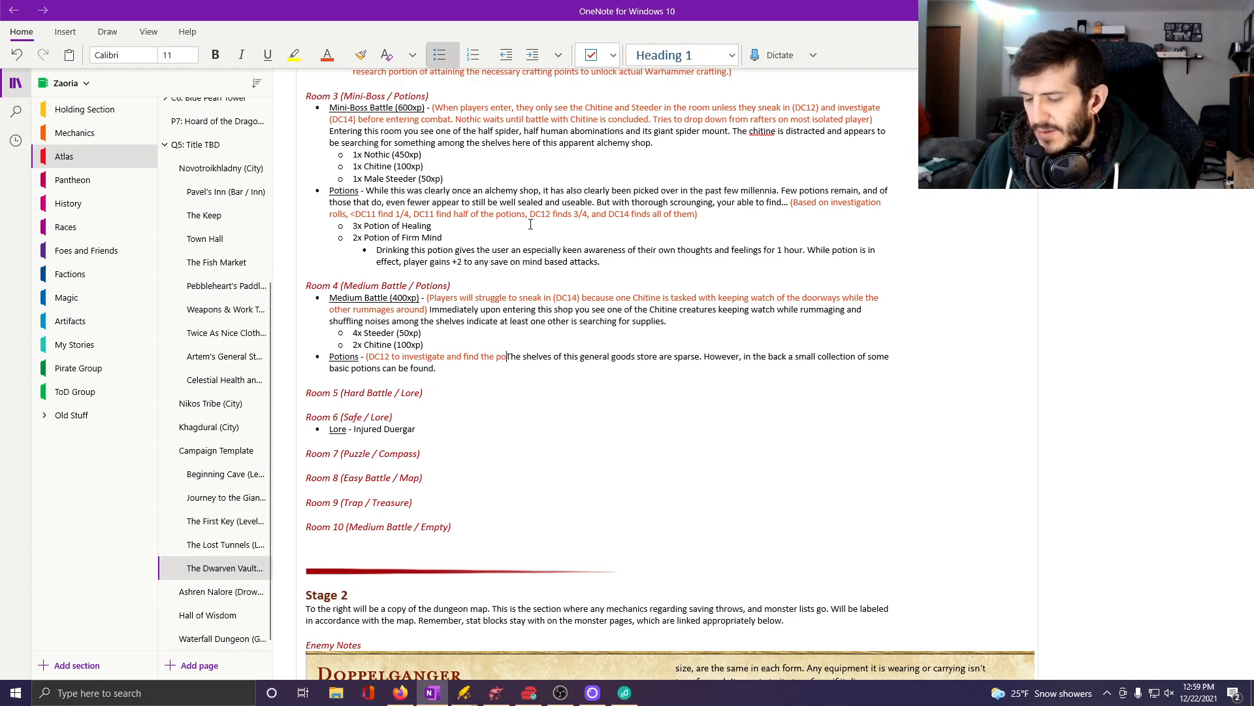
type("tucked in the ")
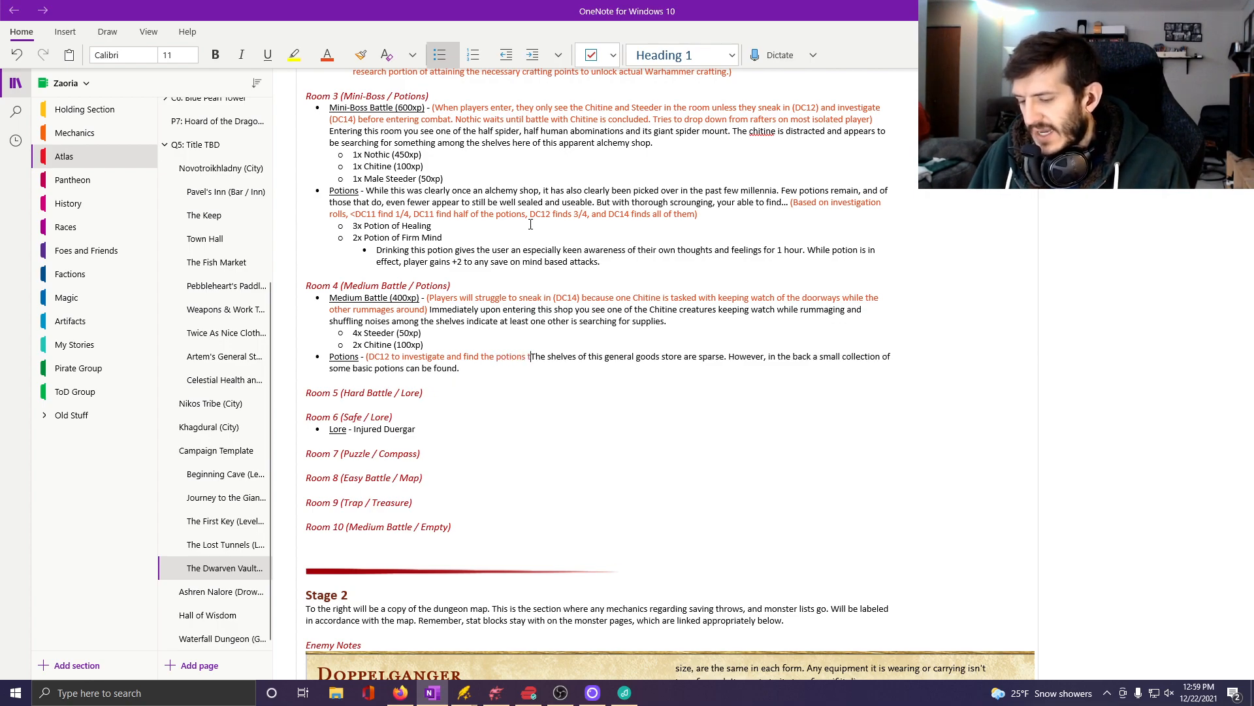
type("back)")
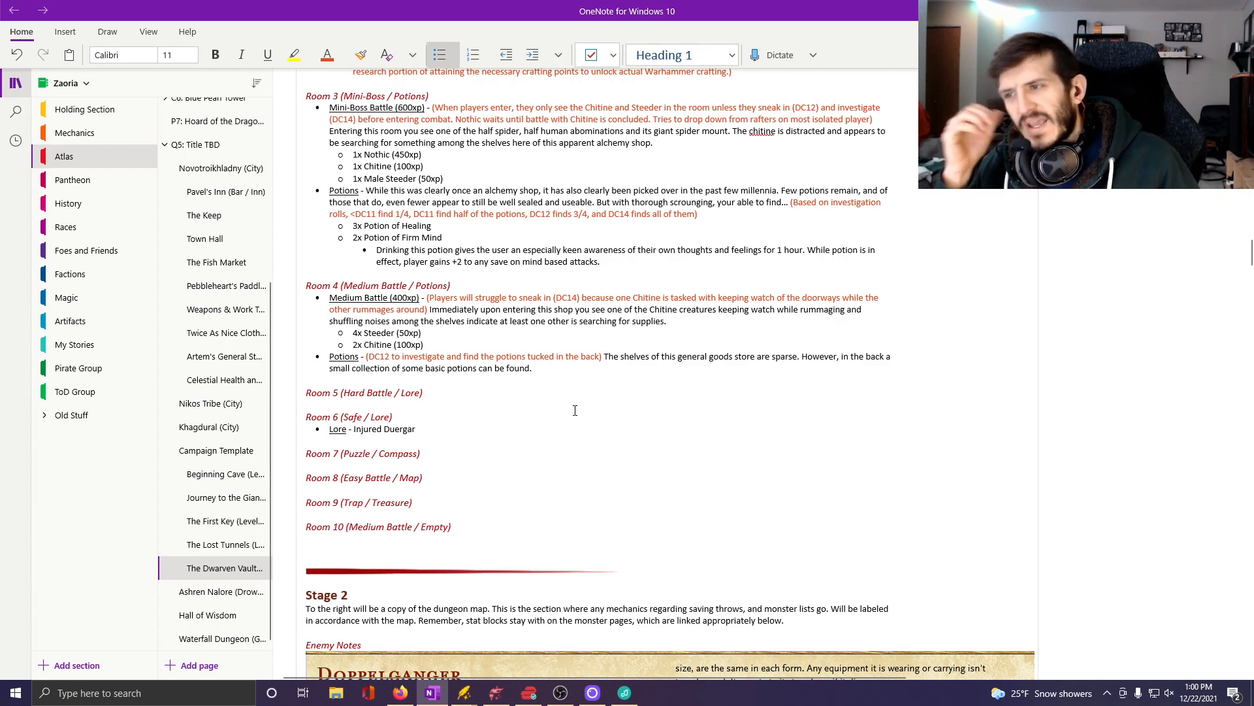
Add an indented sub-bullet "3x Potion of Healing" beneath Room 4's Potions description.
left_click(583, 369)
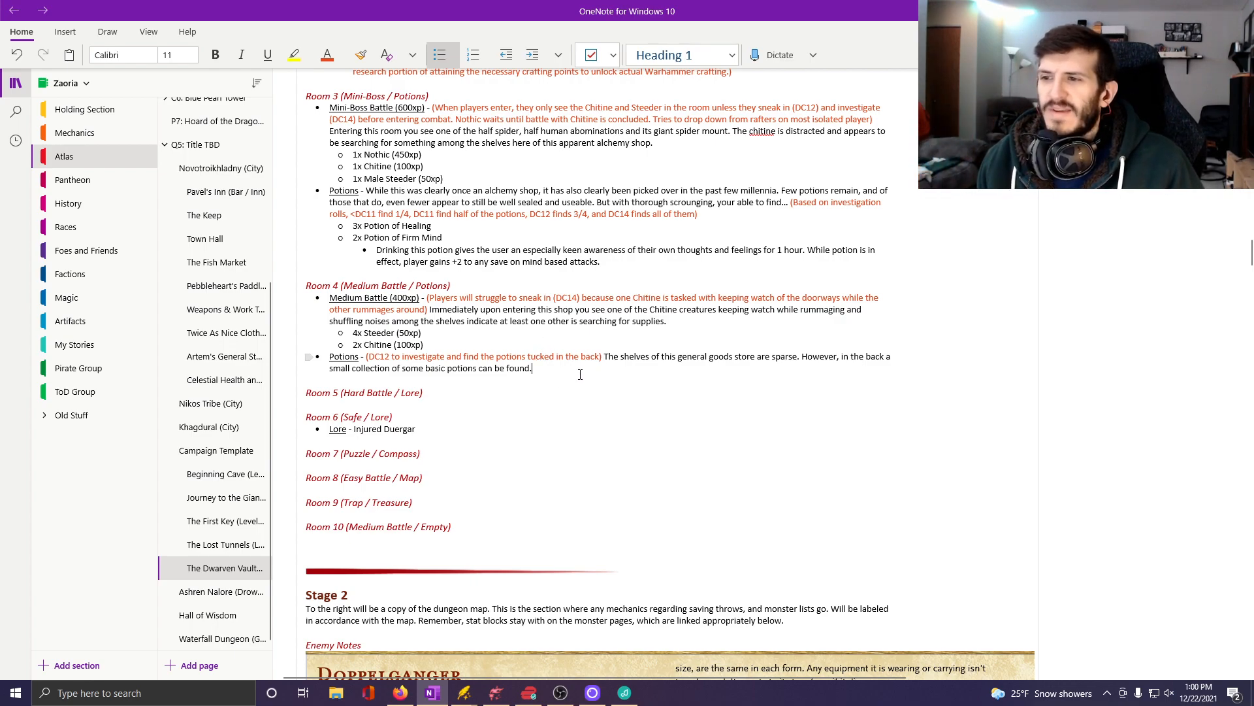
key("Return")
key("Tab")
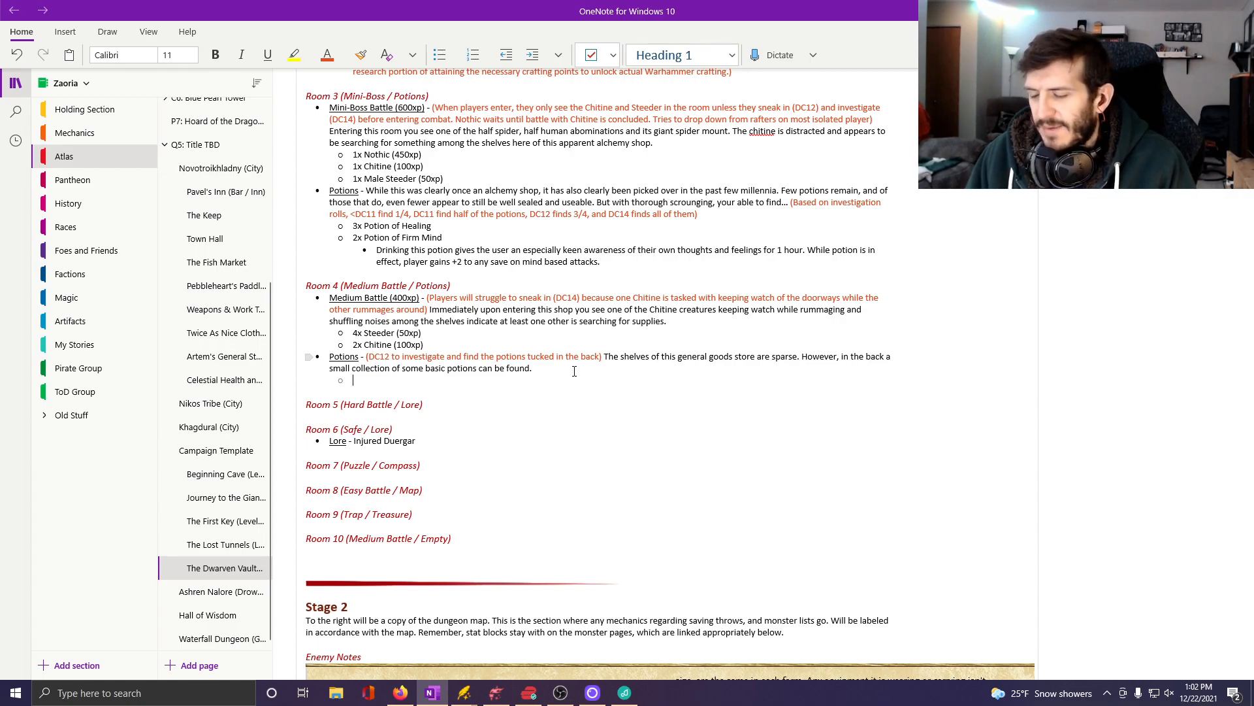
type("3x ")
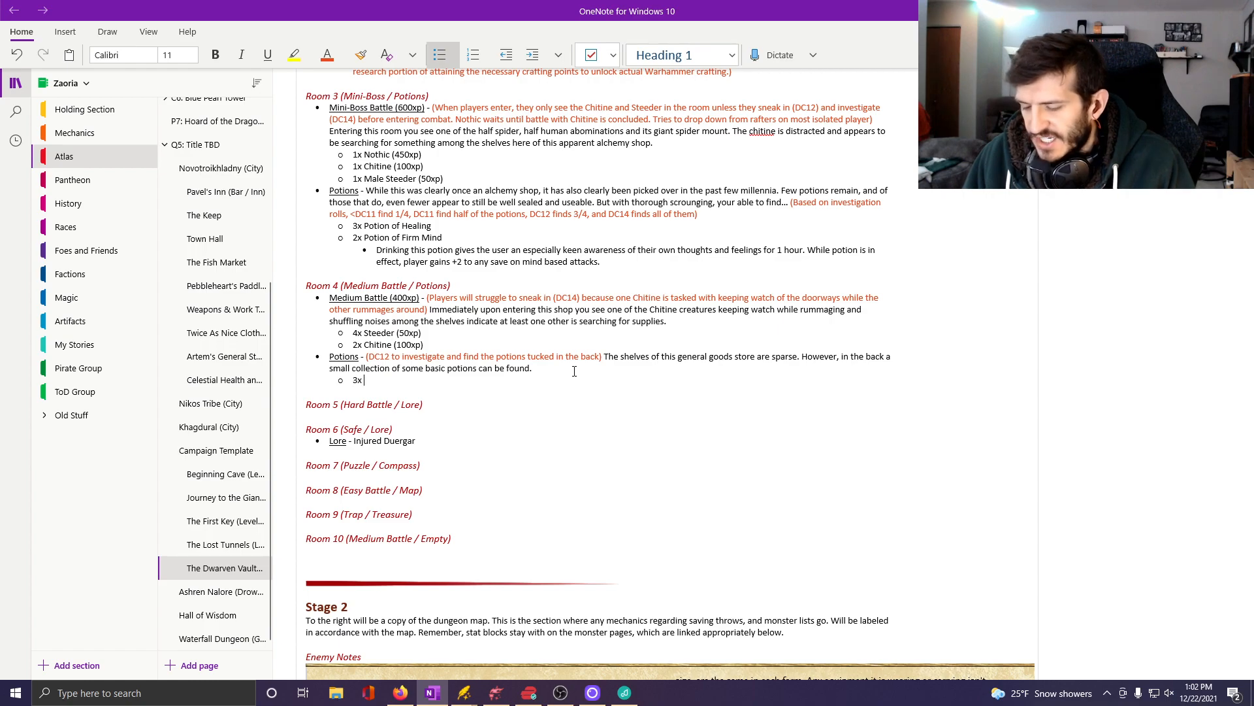
type("Potion")
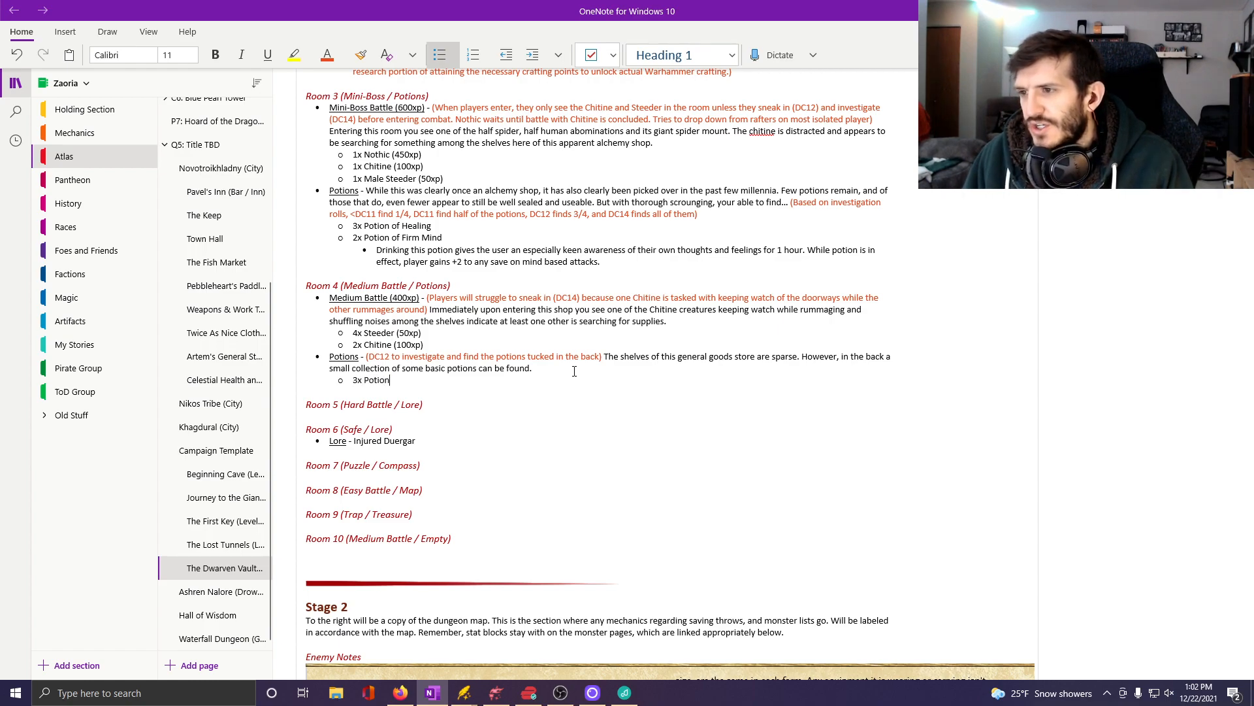
type(" of Healing")
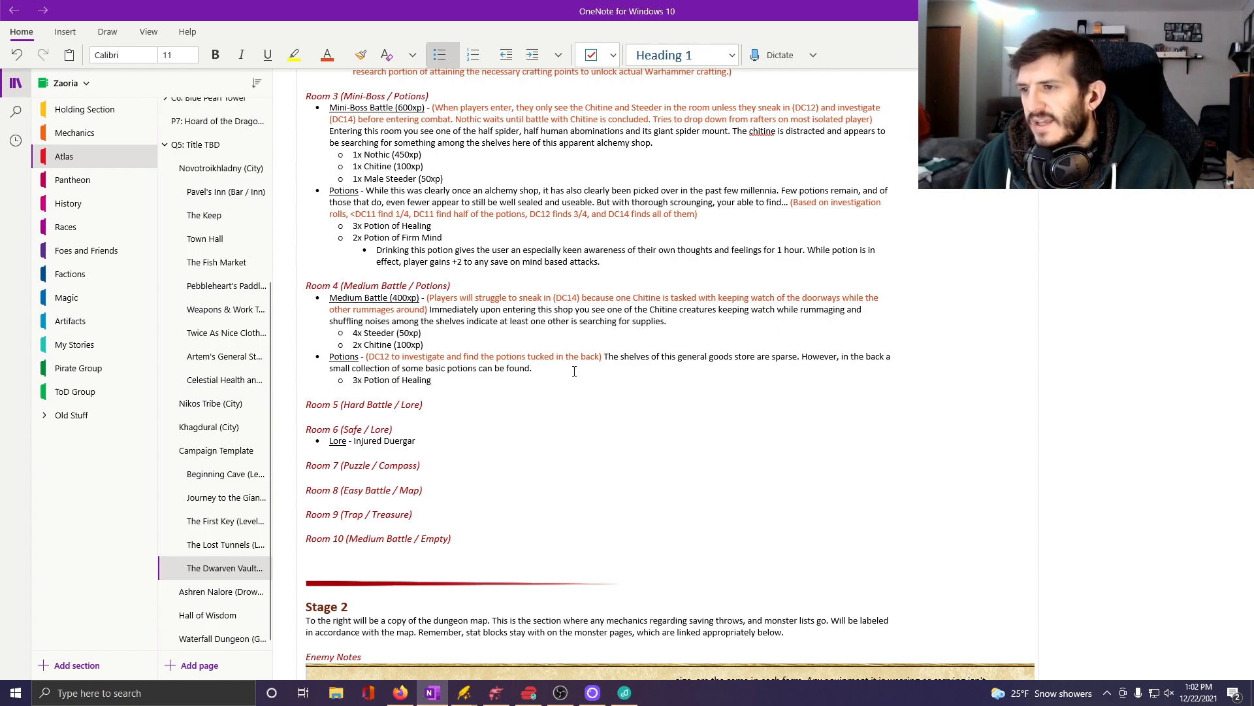
Add a second potion sub-bullet reading "2x Oil of Slipperiness", correcting the spelling of "Slipperiness".
key("Return")
type("2x")
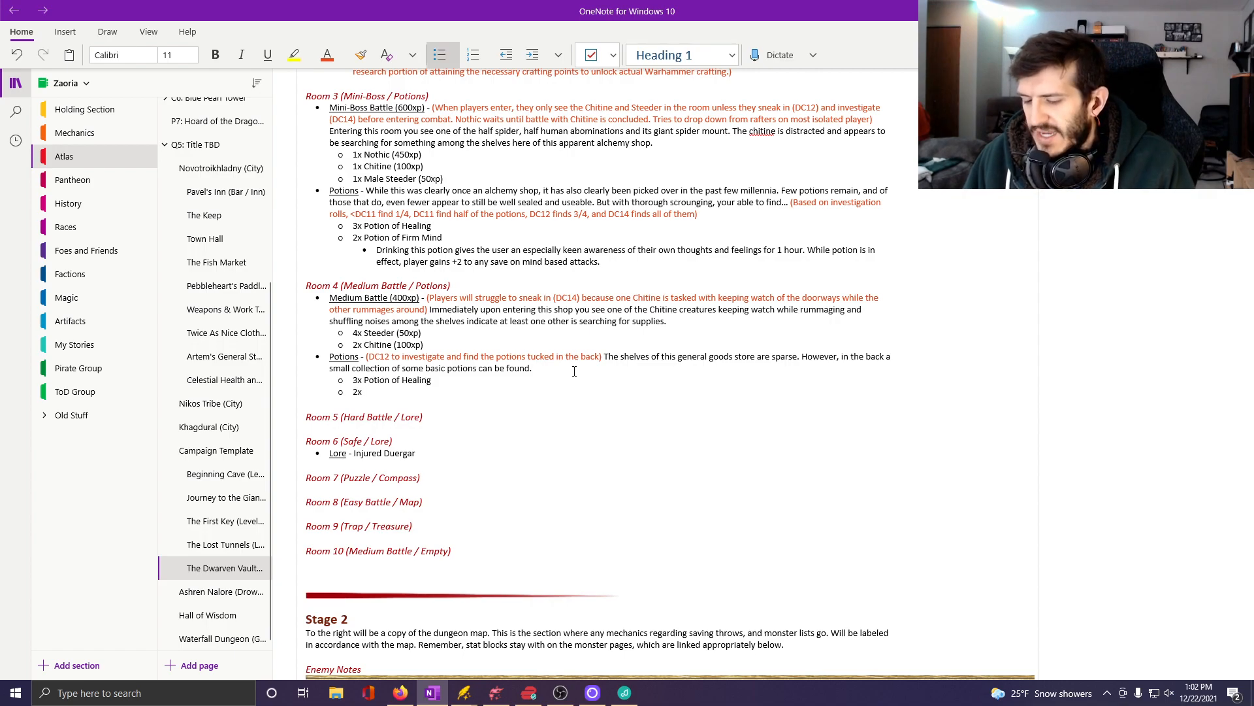
type(" Oil of Sli")
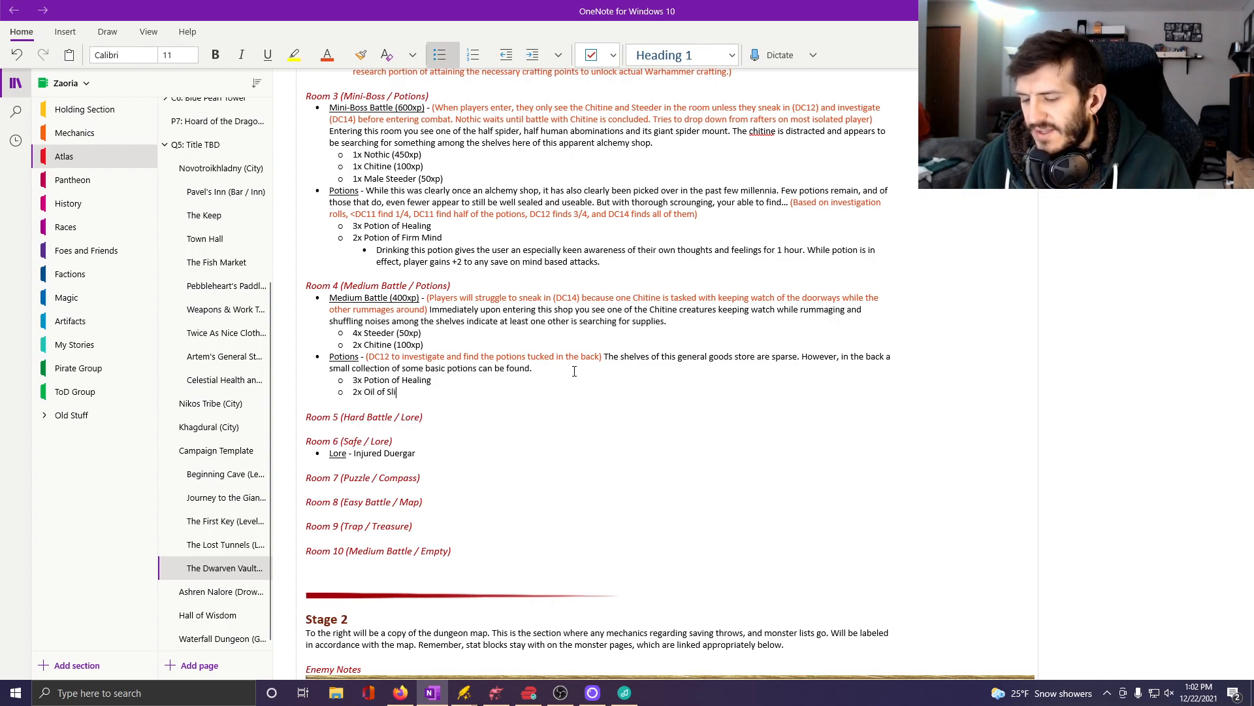
type("pperyness")
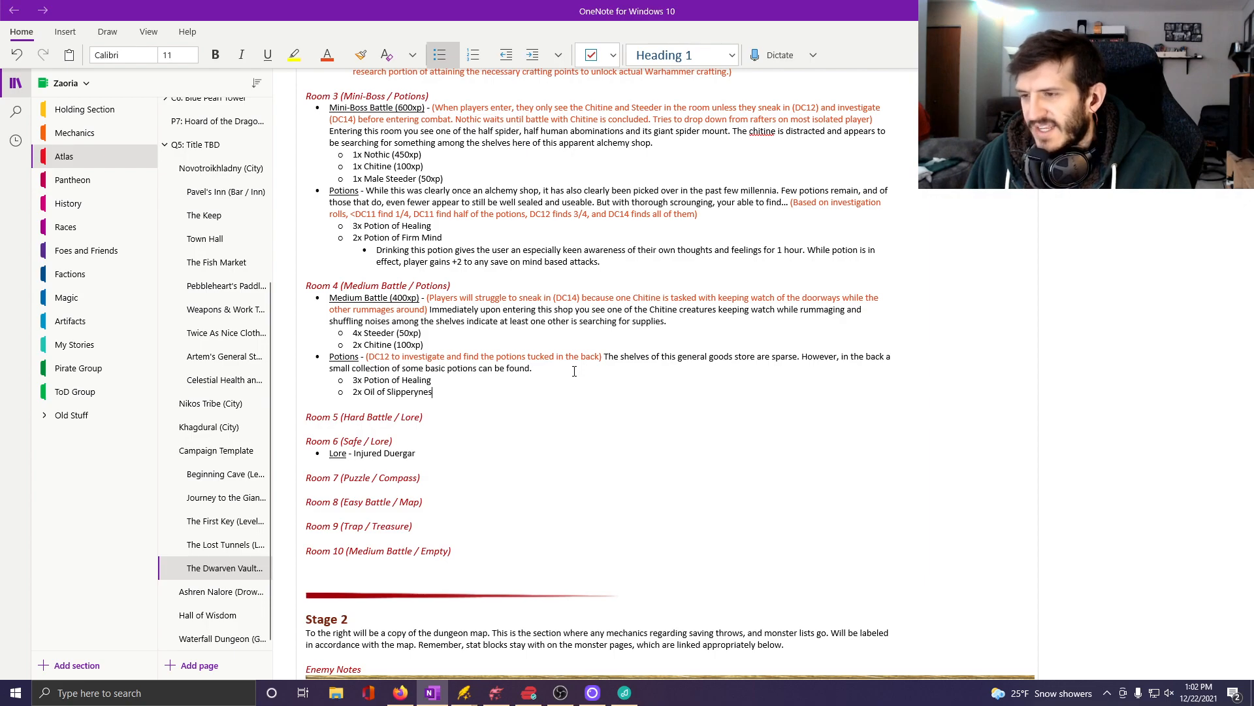
key("BackSpace")
key("BackSpace")
key("BackSpace")
key("BackSpace")
key("BackSpace")
type("i")
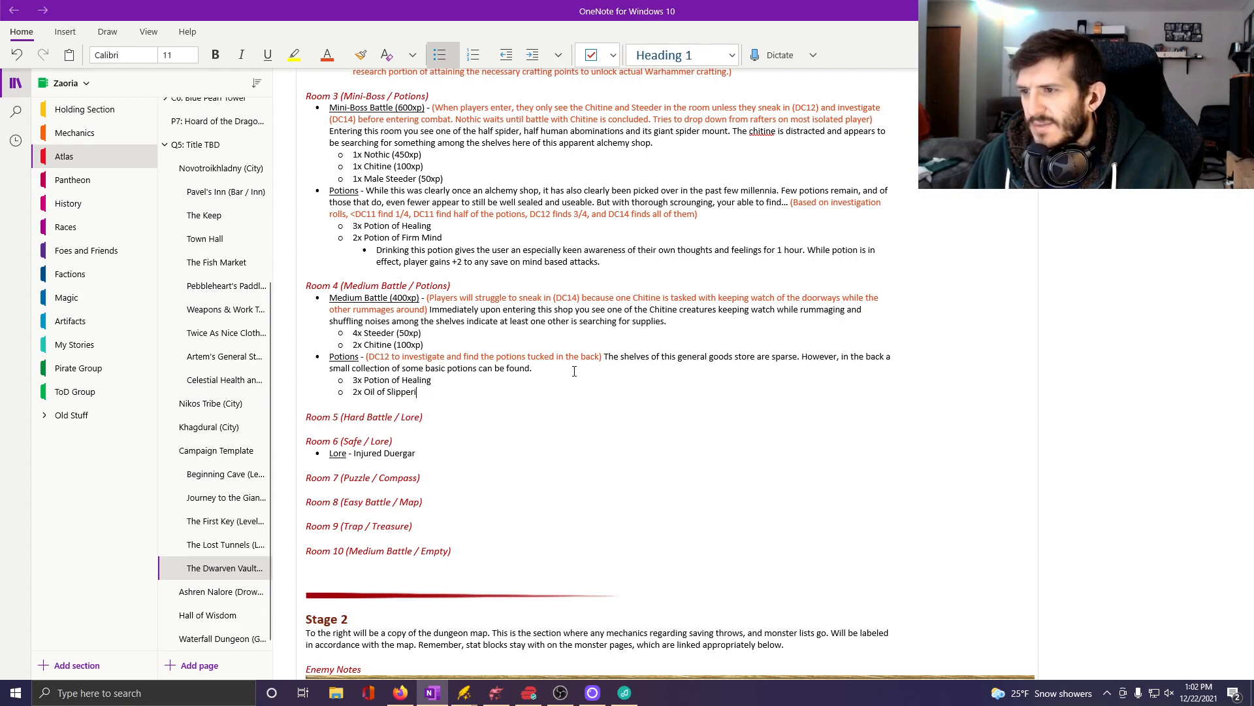
type("ness")
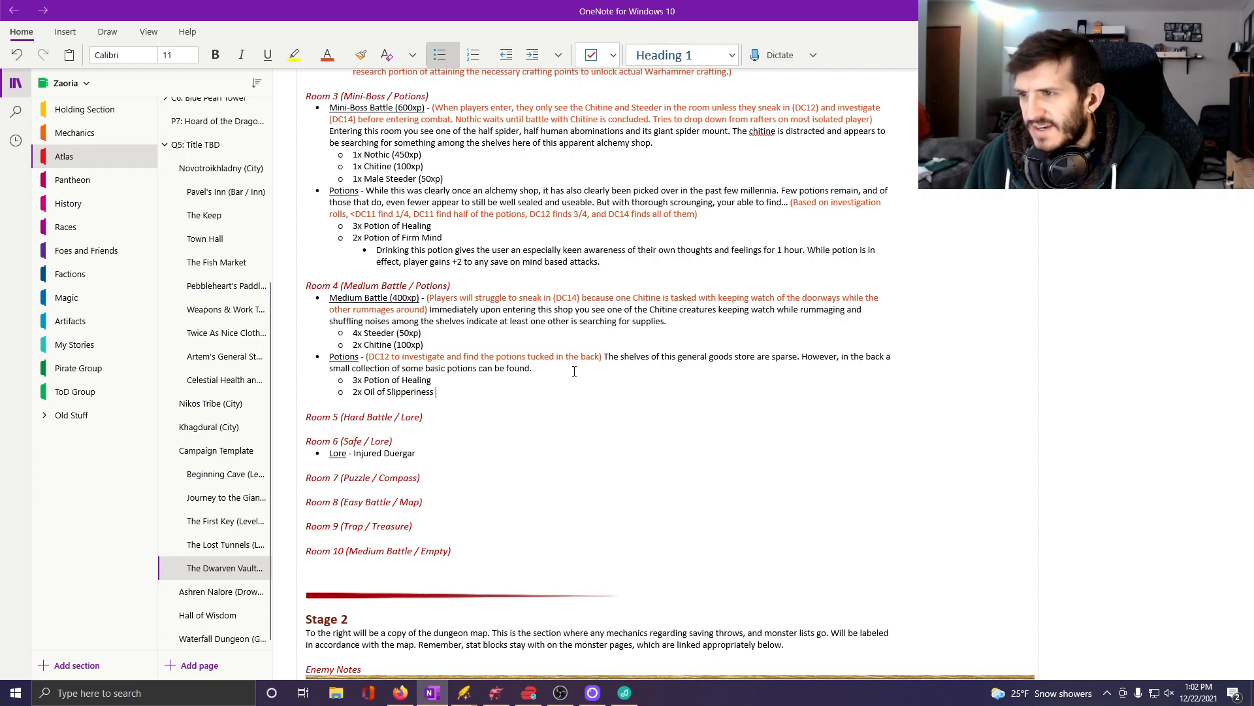
type(" (")
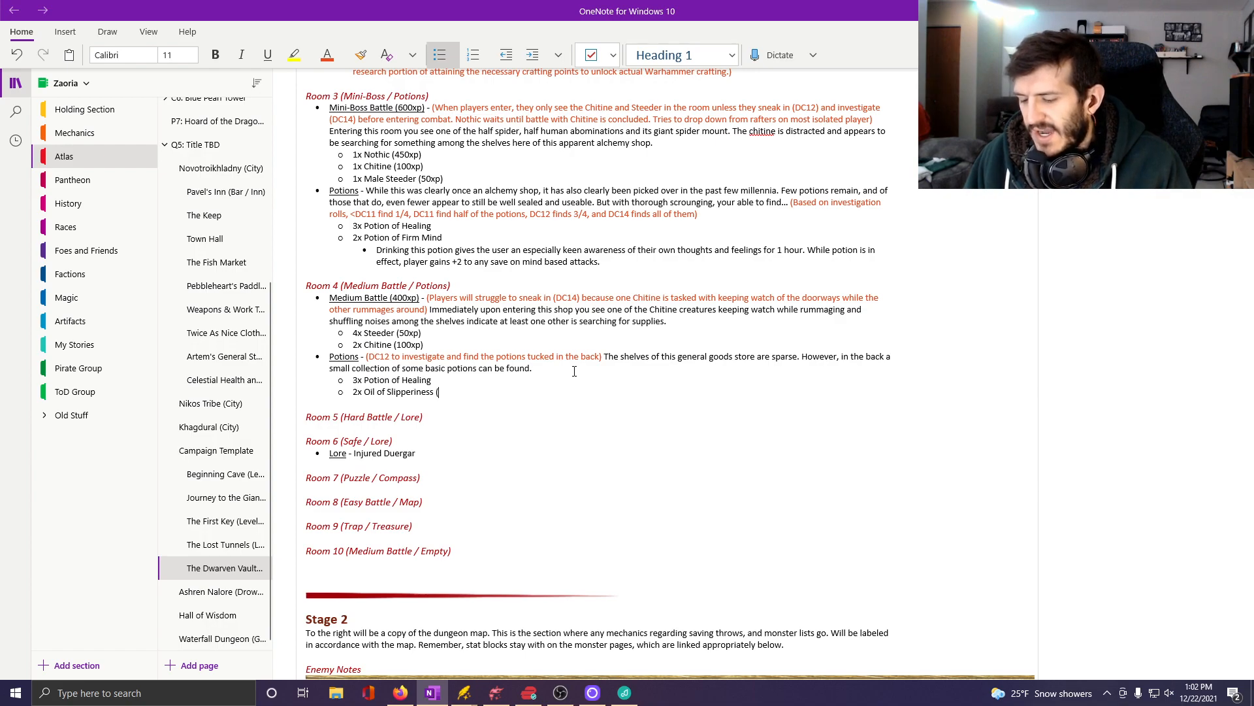
type("Call it b")
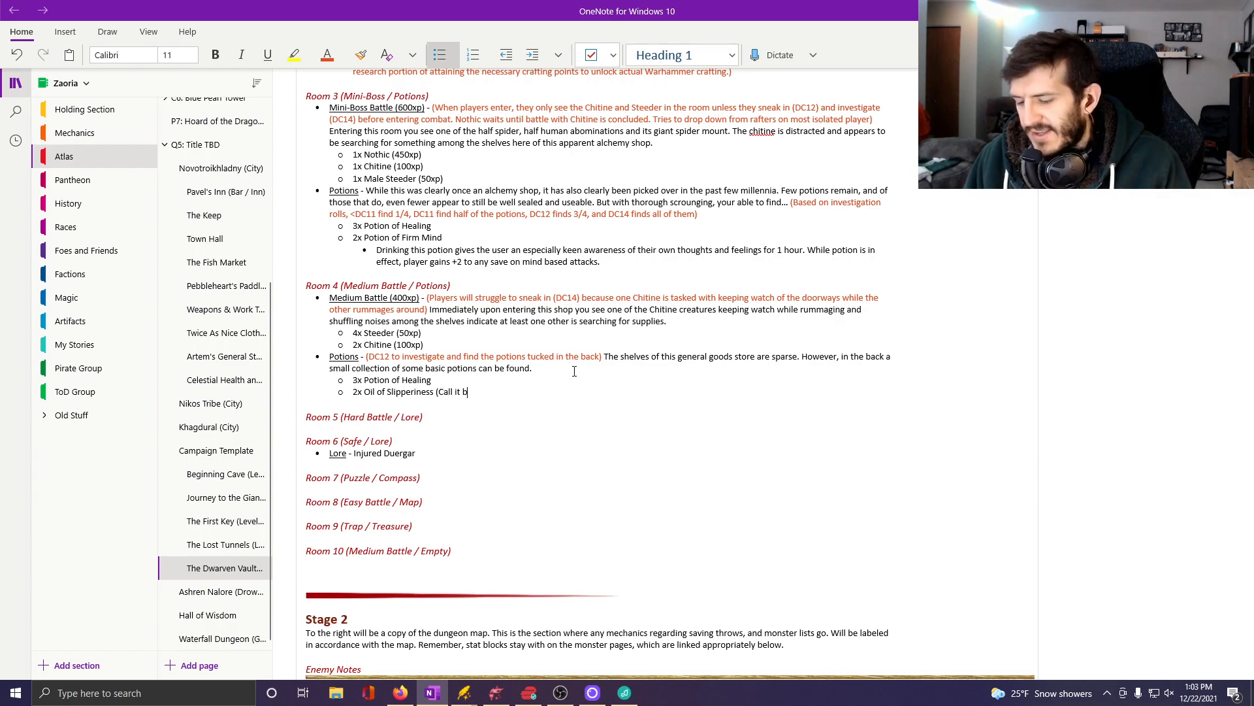
type("aby oil cu")
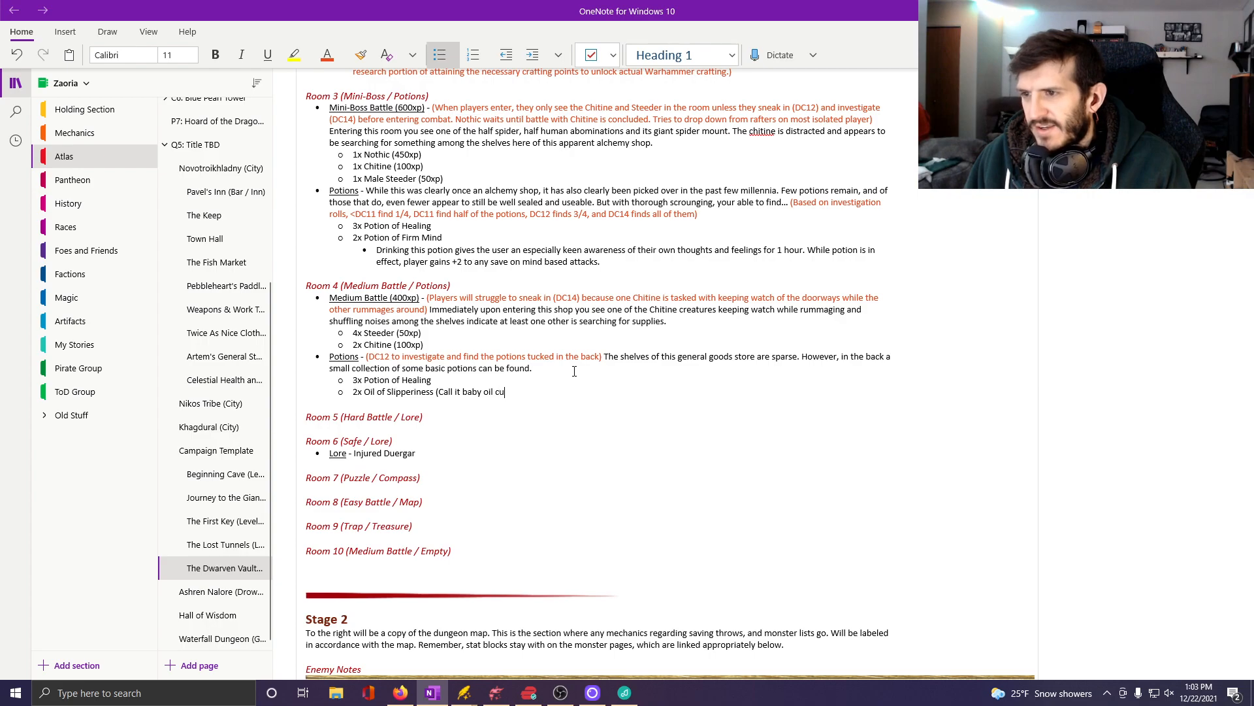
type("z i")
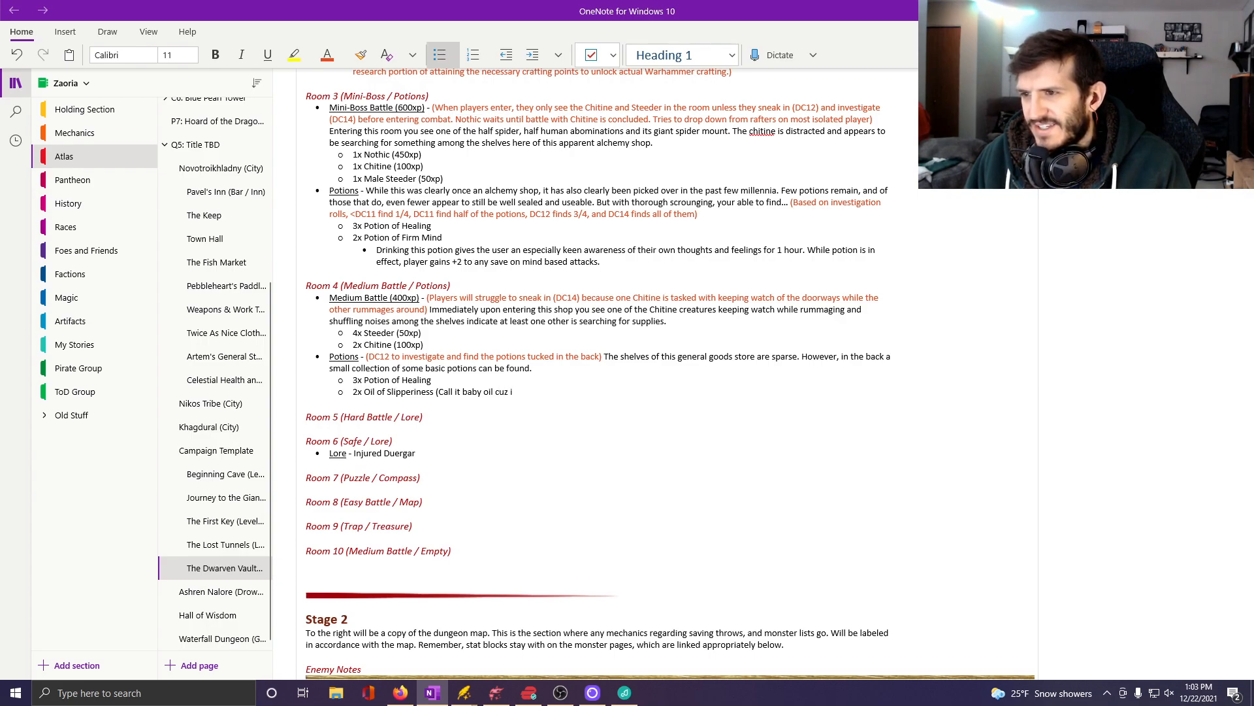
type("z ")
type("funnye")
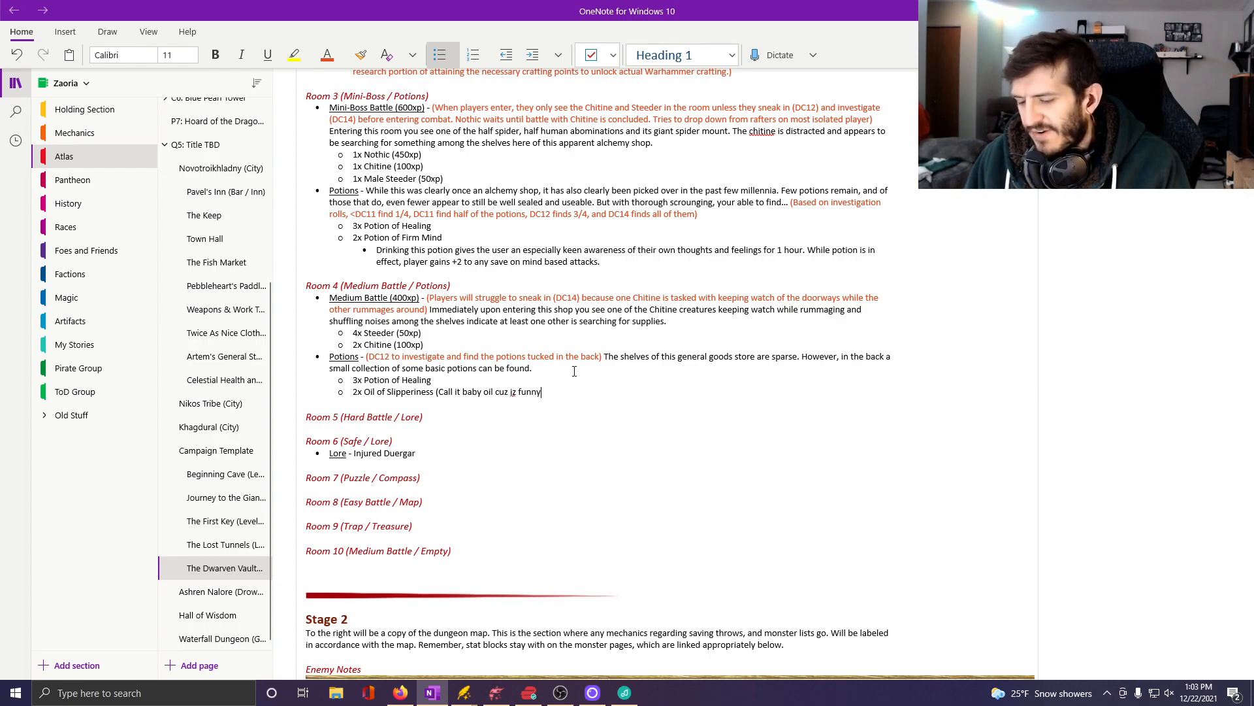
Append the note "(Call it baby oil)" to Room 4's Oil of Slipperiness sub-bullet.
key("BackSpace")
key("BackSpace")
key("BackSpace")
key("BackSpace")
key("BackSpace")
key("BackSpace")
key("BackSpace")
key("BackSpace")
key("BackSpace")
key("BackSpace")
key("BackSpace")
key("BackSpace")
key("BackSpace")
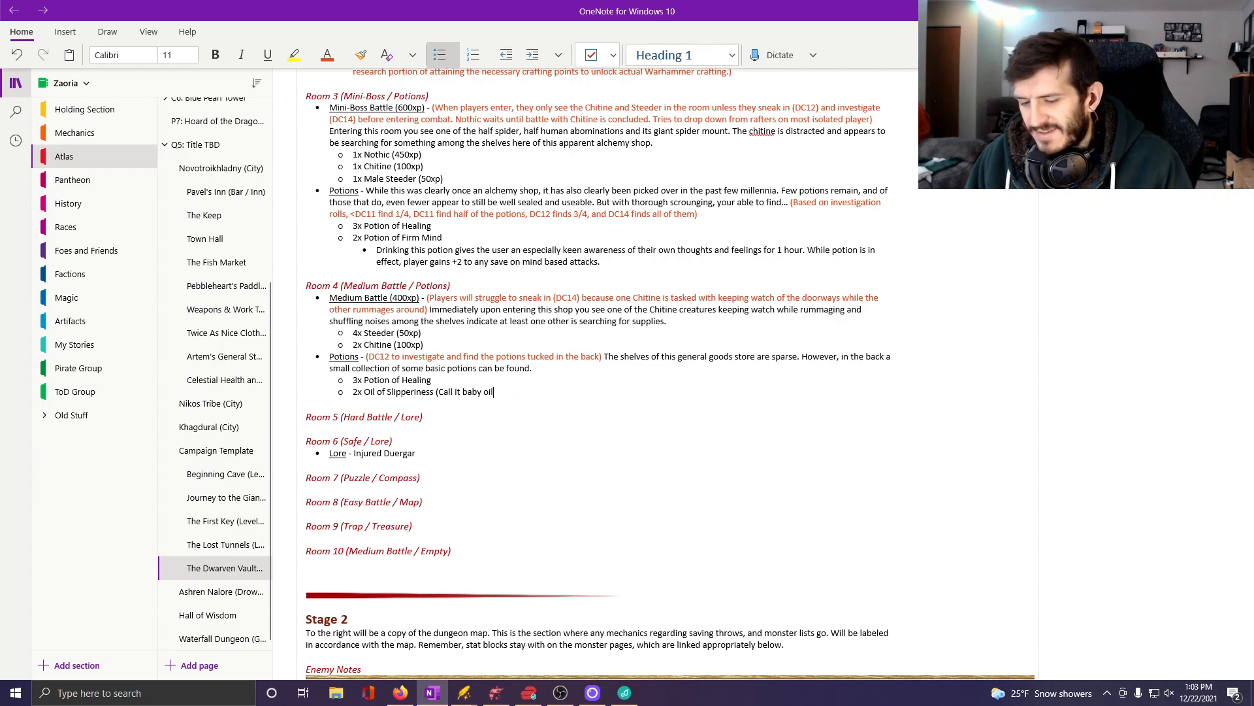
type(")")
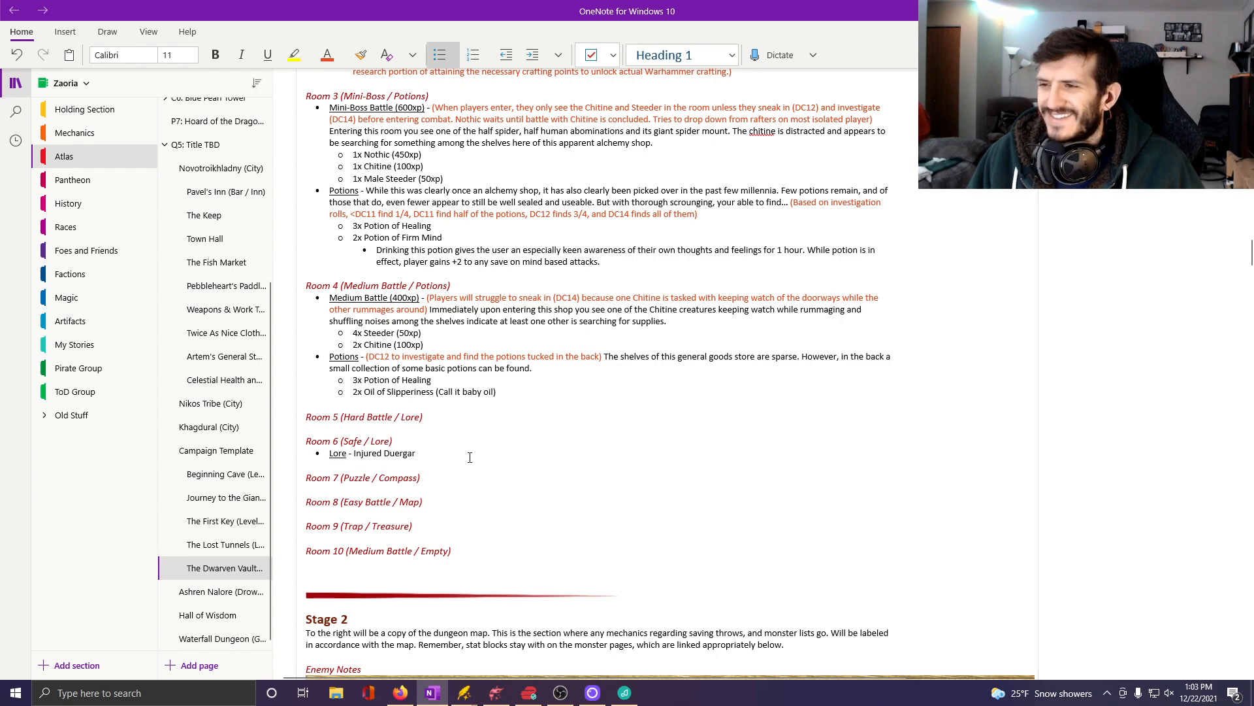
Switch to Dungeondraft and, with snapping and 180-degree rotation on, place doors in Room 4's upper east wall and south wall.
left_click(505, 694)
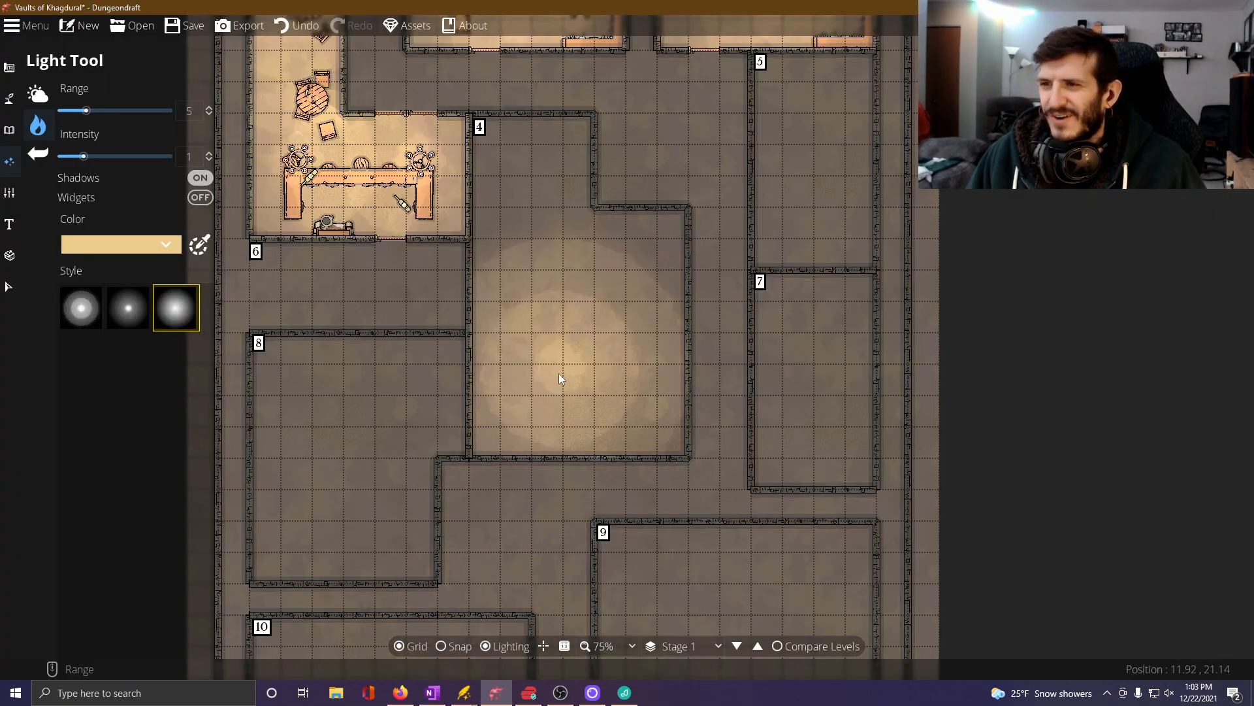
left_click_drag(536, 365, 515, 436)
left_click_drag(531, 340, 499, 354)
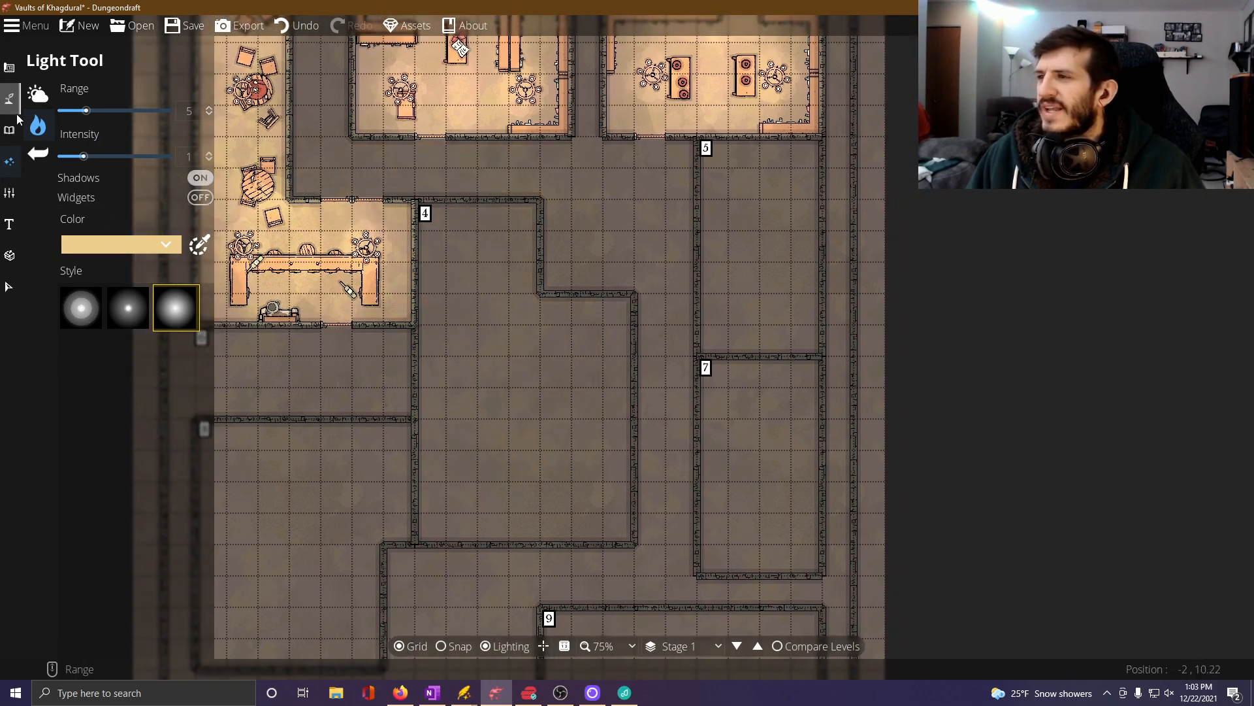
left_click(9, 68)
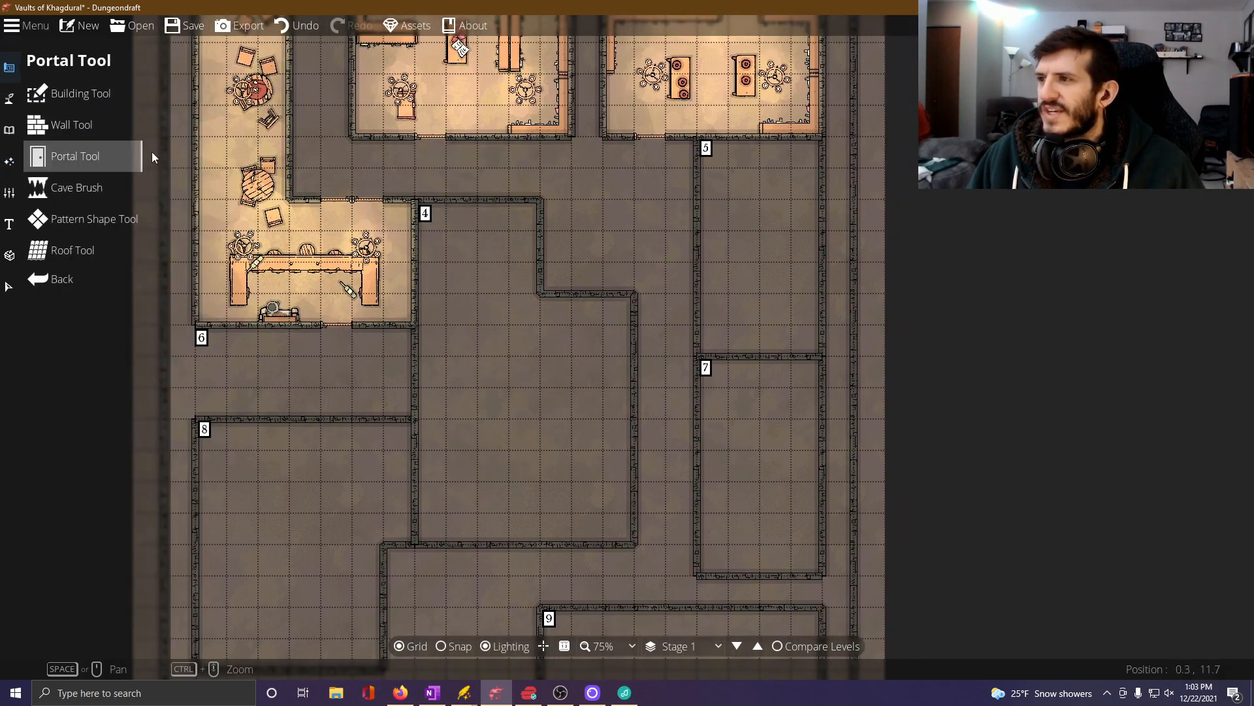
left_click(72, 156)
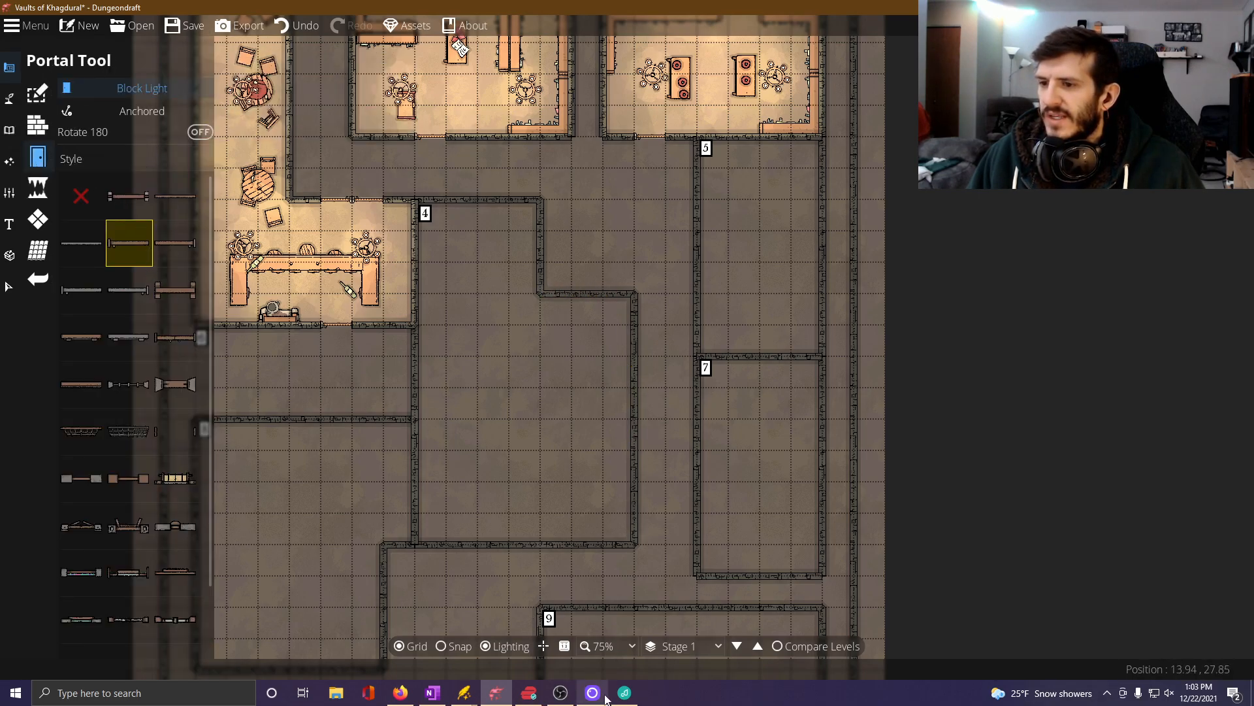
left_click(466, 650)
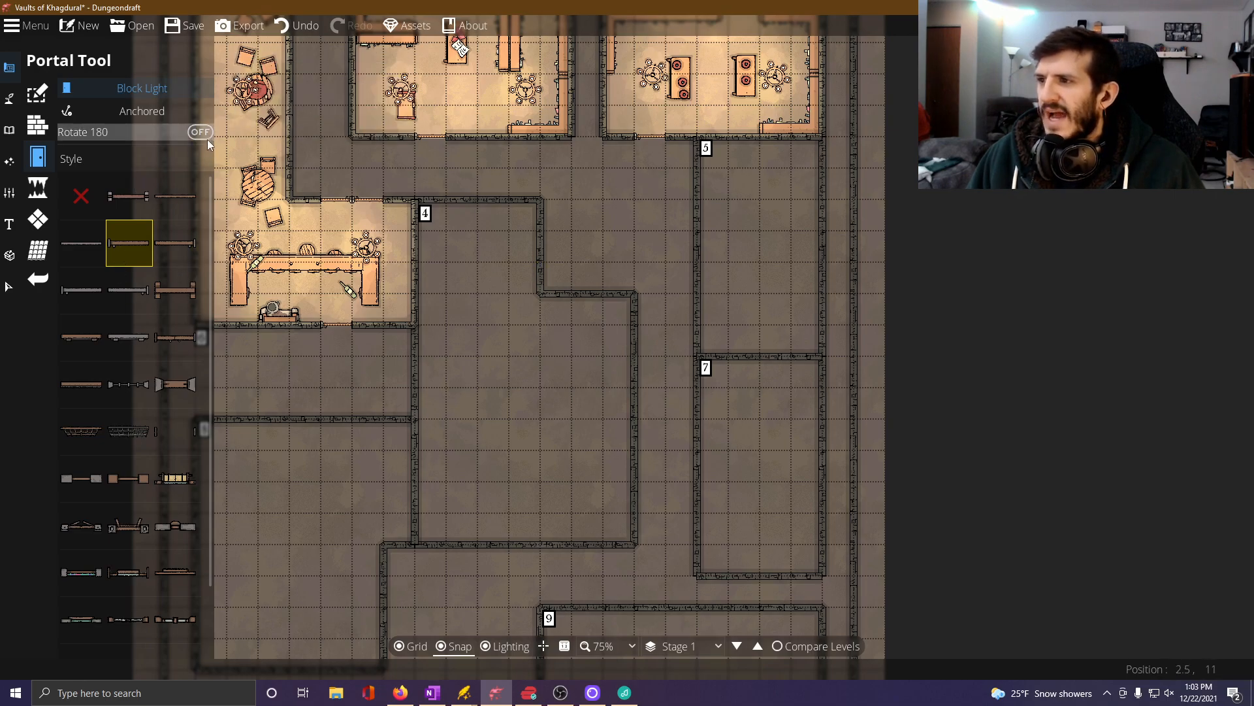
left_click(177, 243)
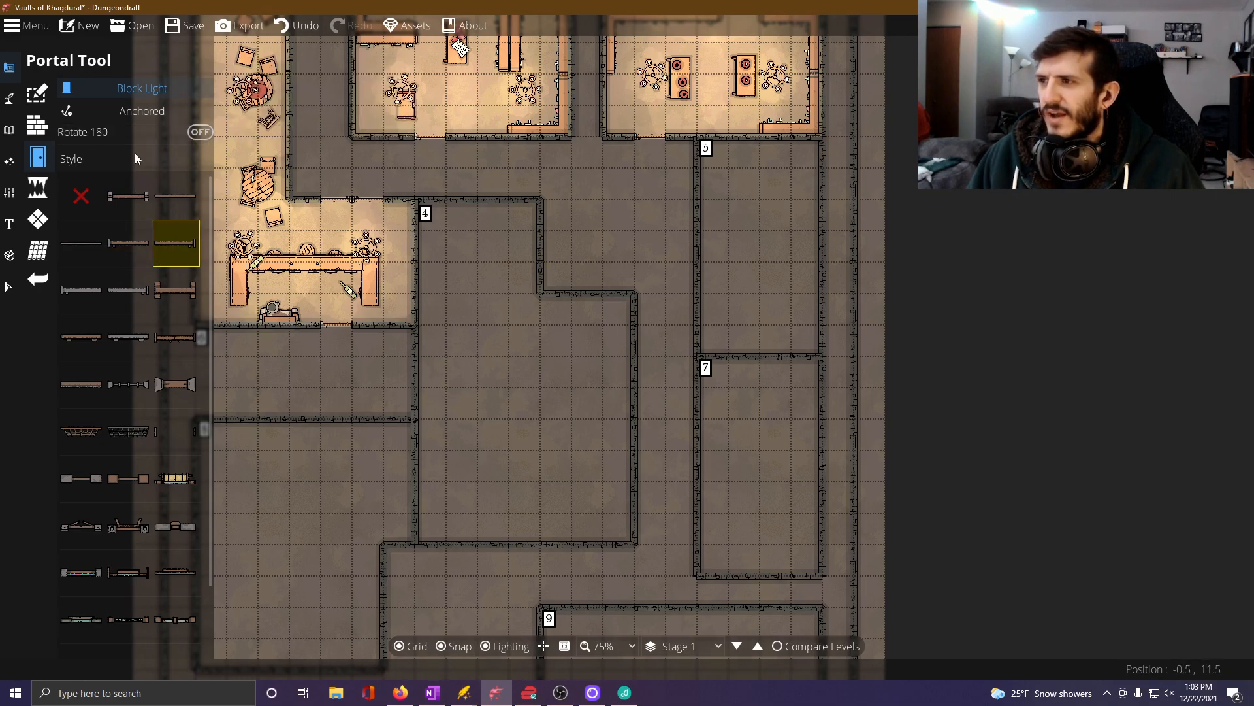
left_click(201, 132)
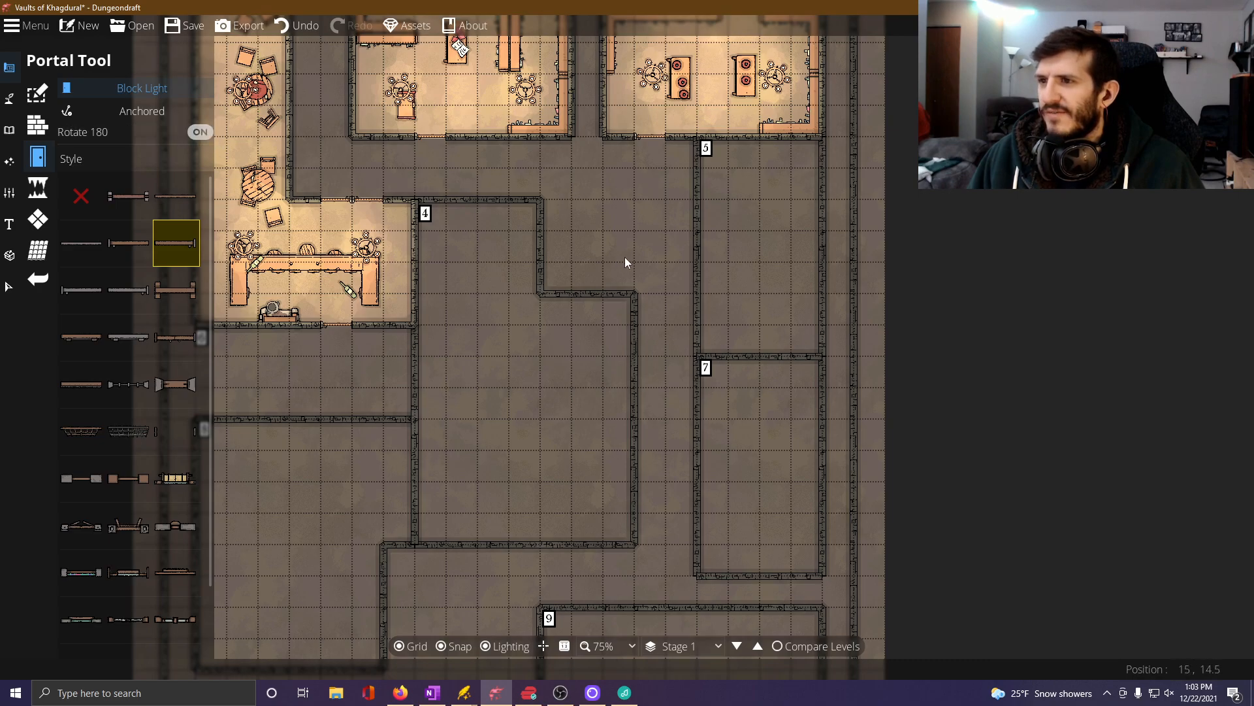
left_click(534, 251)
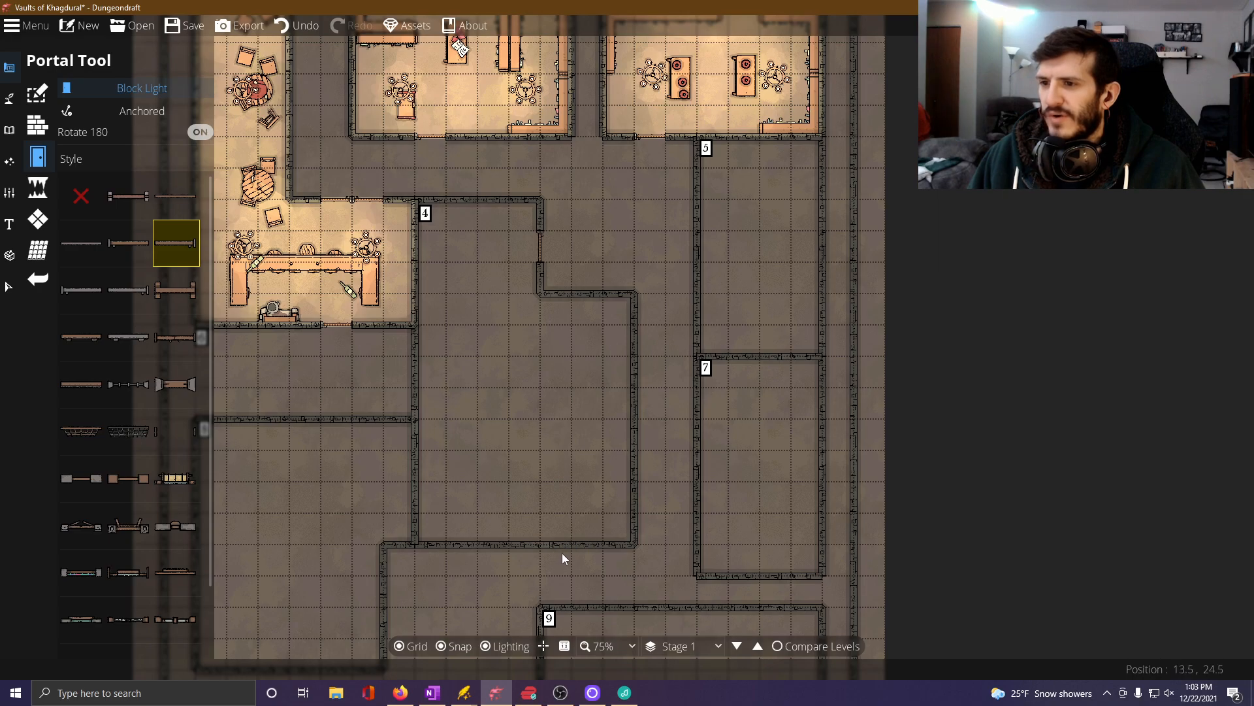
left_click(584, 549)
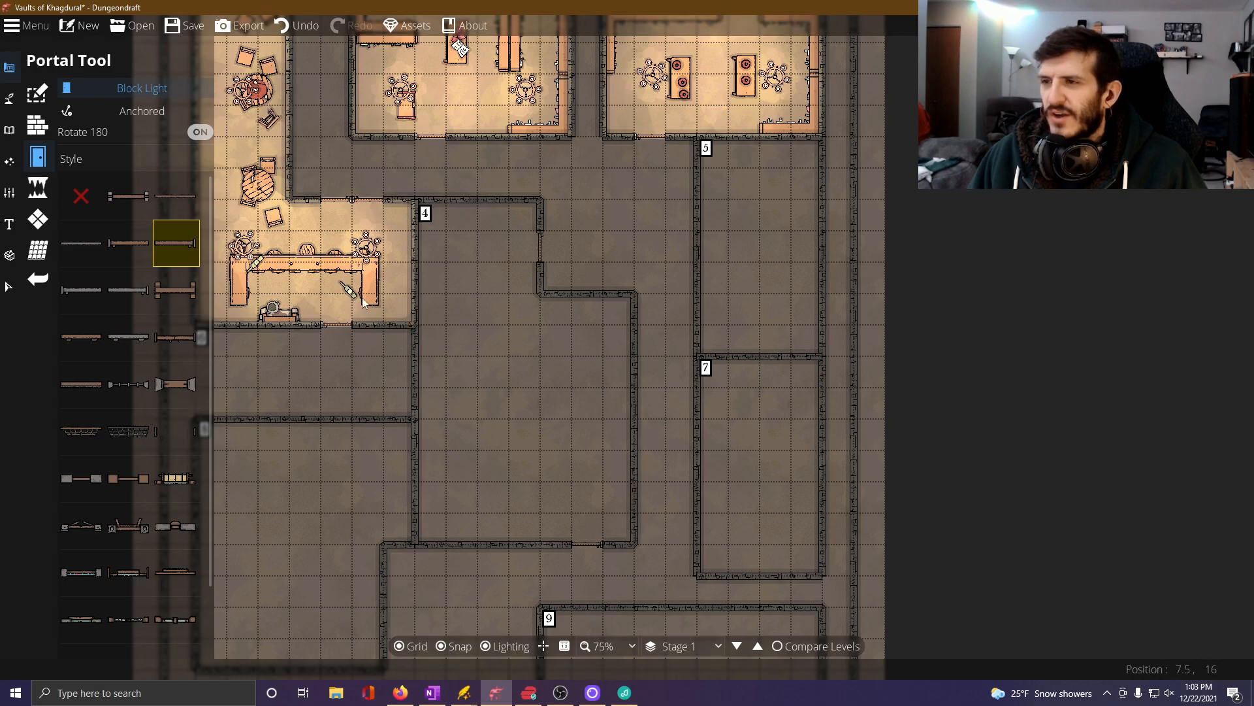
Place Window 10 portals on both sides of the double doors in the wall just north of Room 1's bar.
left_click_drag(435, 373, 502, 444)
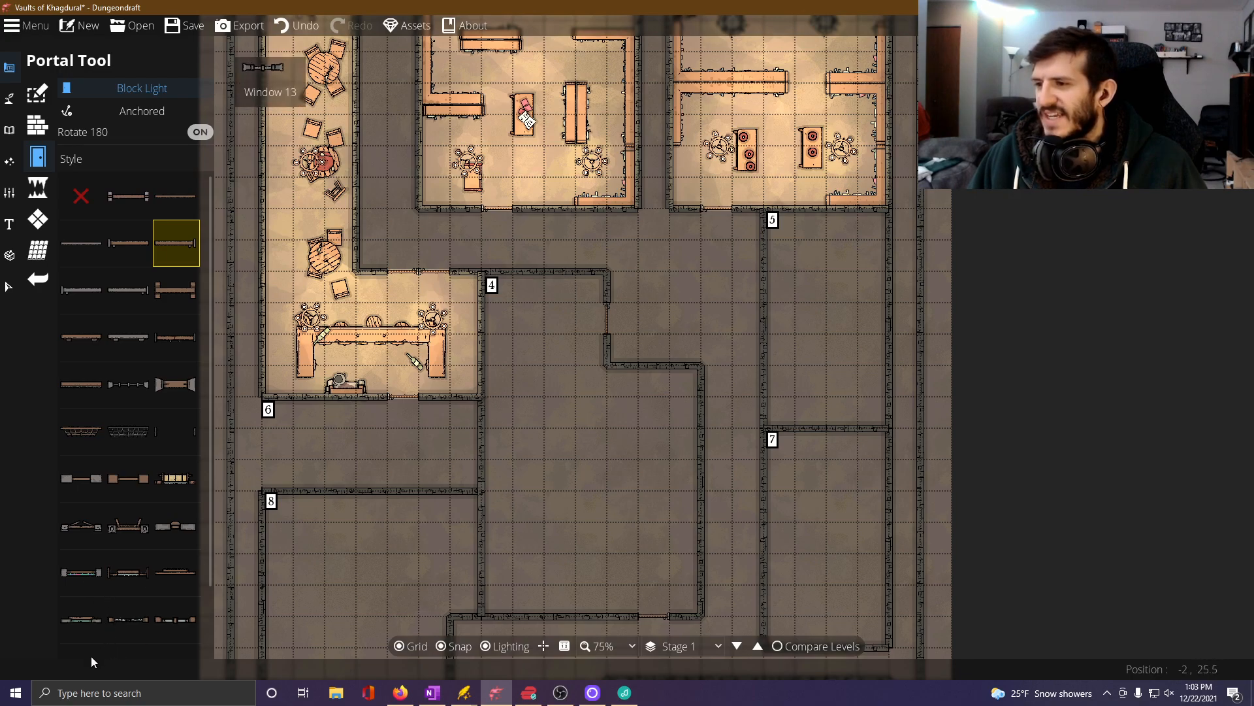
left_click(86, 621)
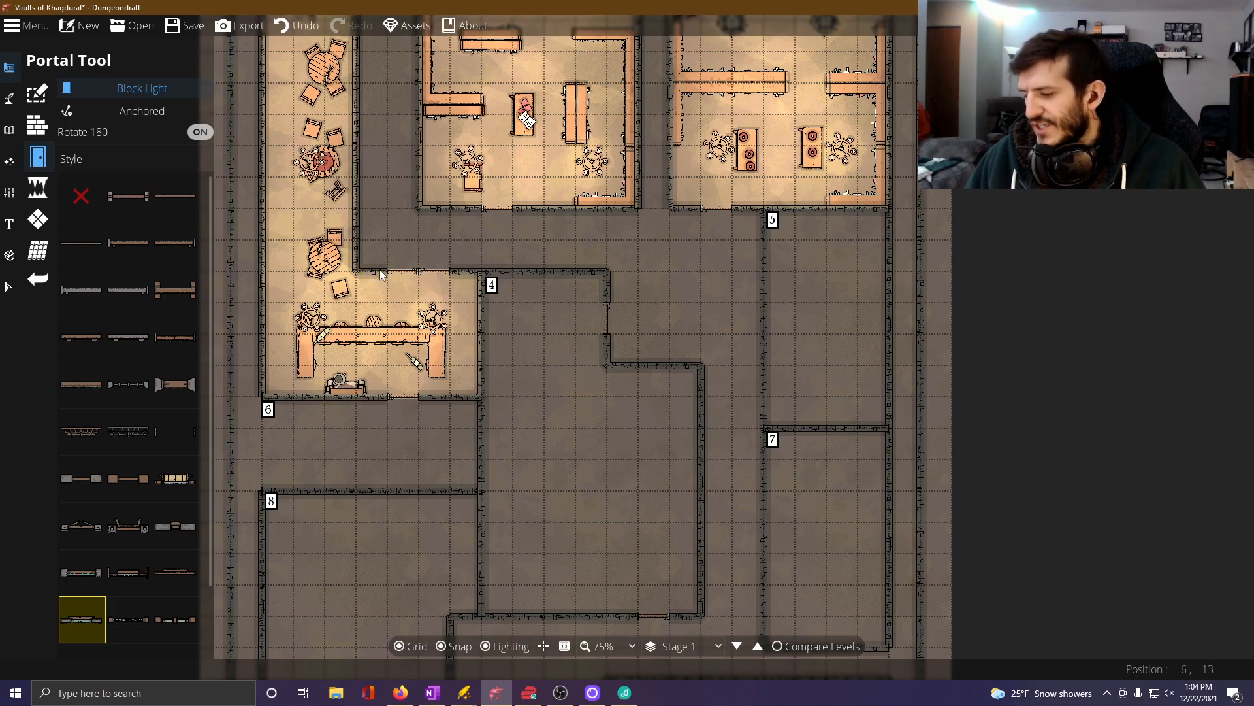
scroll(380, 273, "up", 2)
left_click_drag(359, 248, 440, 389)
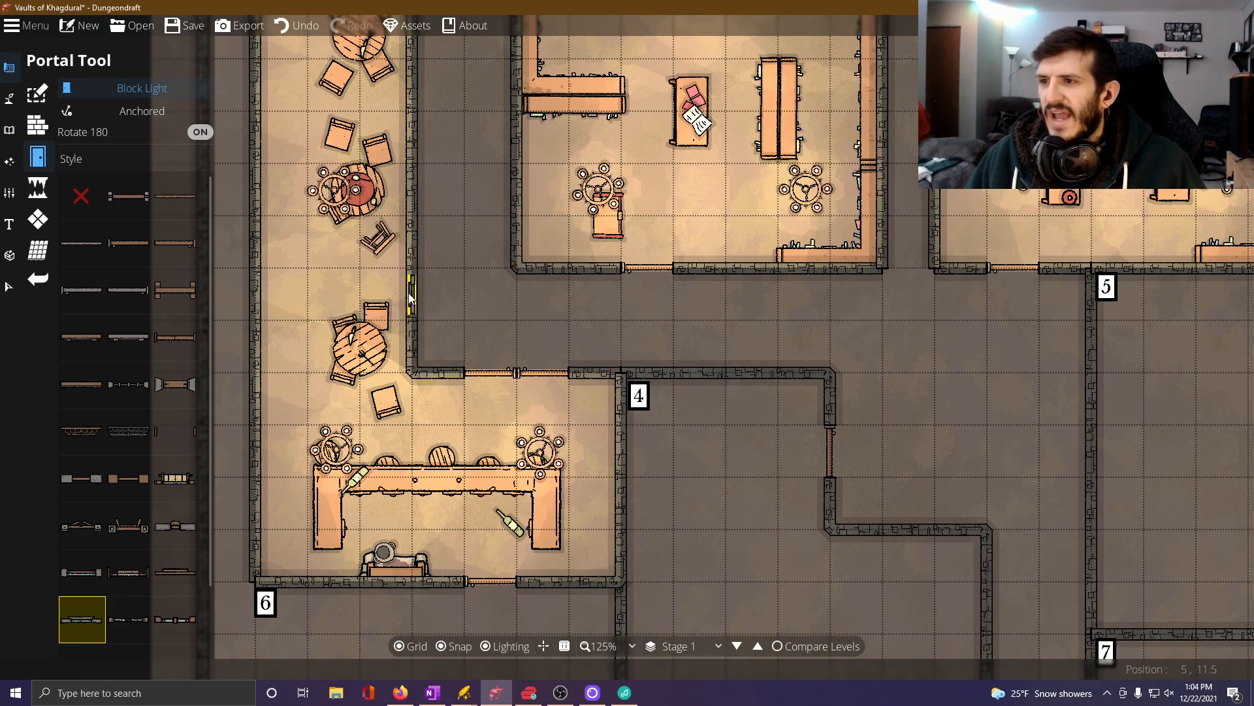
left_click(598, 376)
Add three Window 10 portals spaced along Room 1's long east wall.
key("Up")
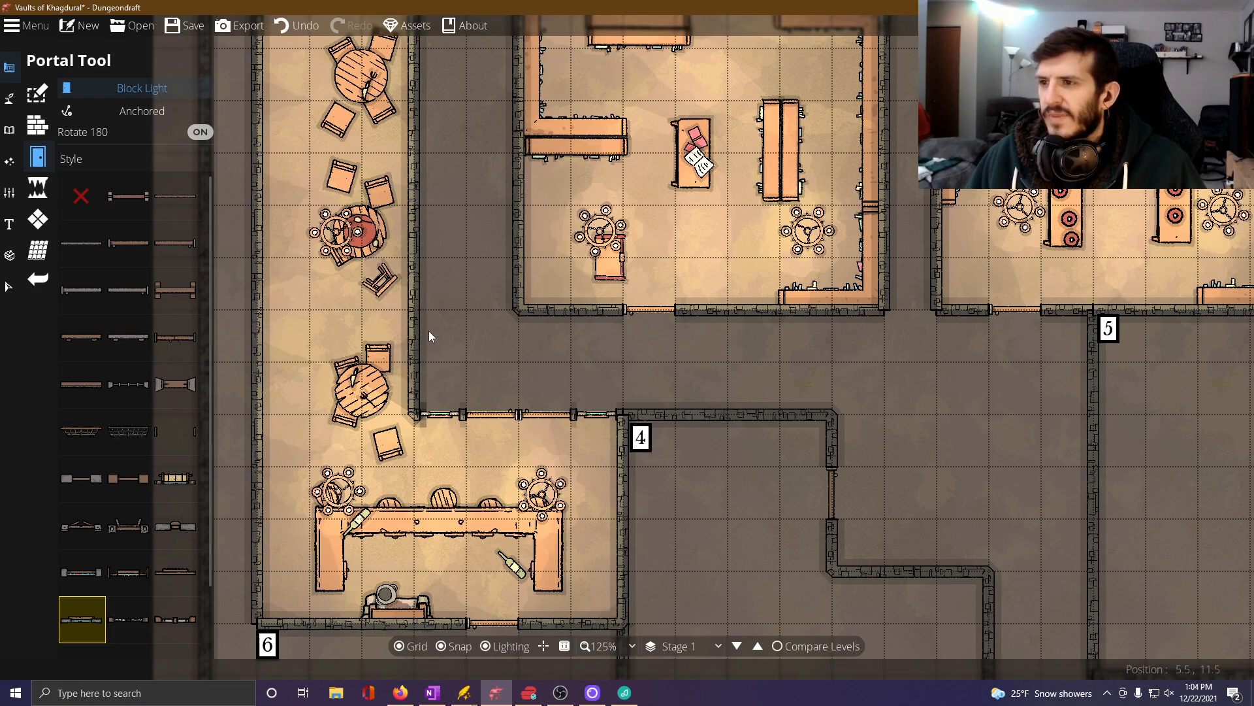
left_click(416, 277)
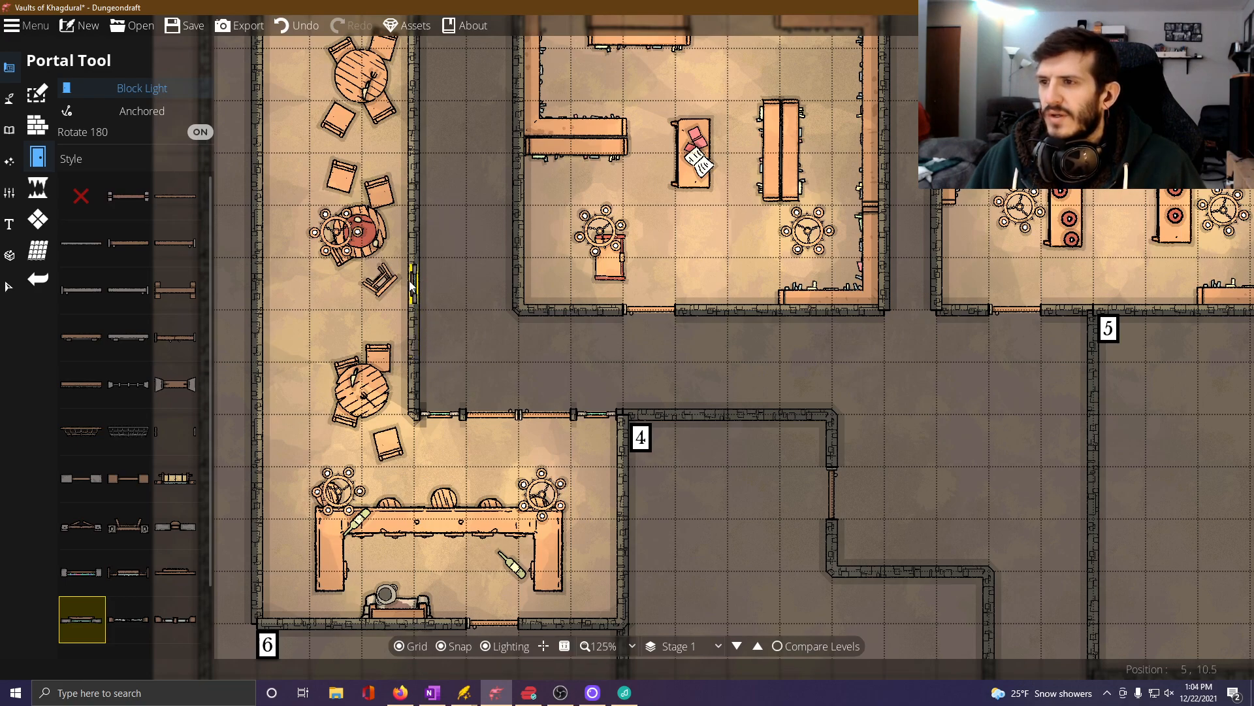
key("Up")
key("Left")
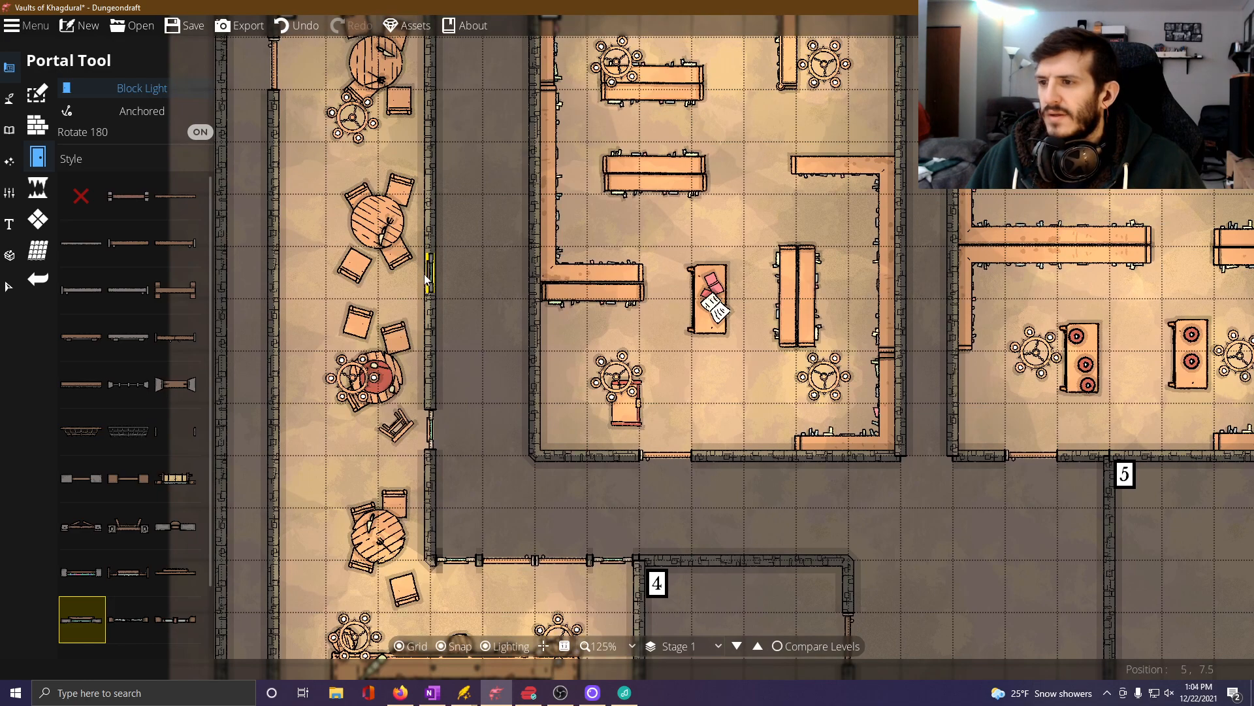
key("Up")
key("Left")
left_click(451, 225)
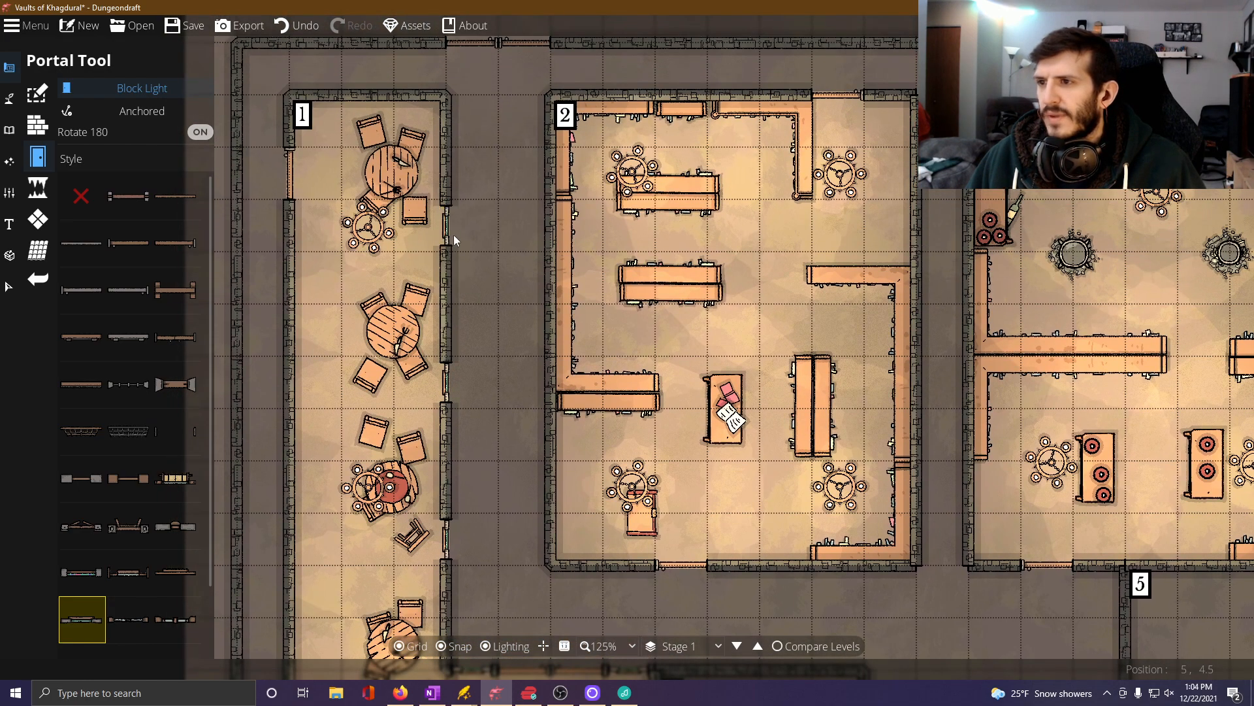
Add two windows east of the door in Room 2's south wall and one beside Room 3's south door.
key("Up")
key("Right")
key("Down")
key("Right")
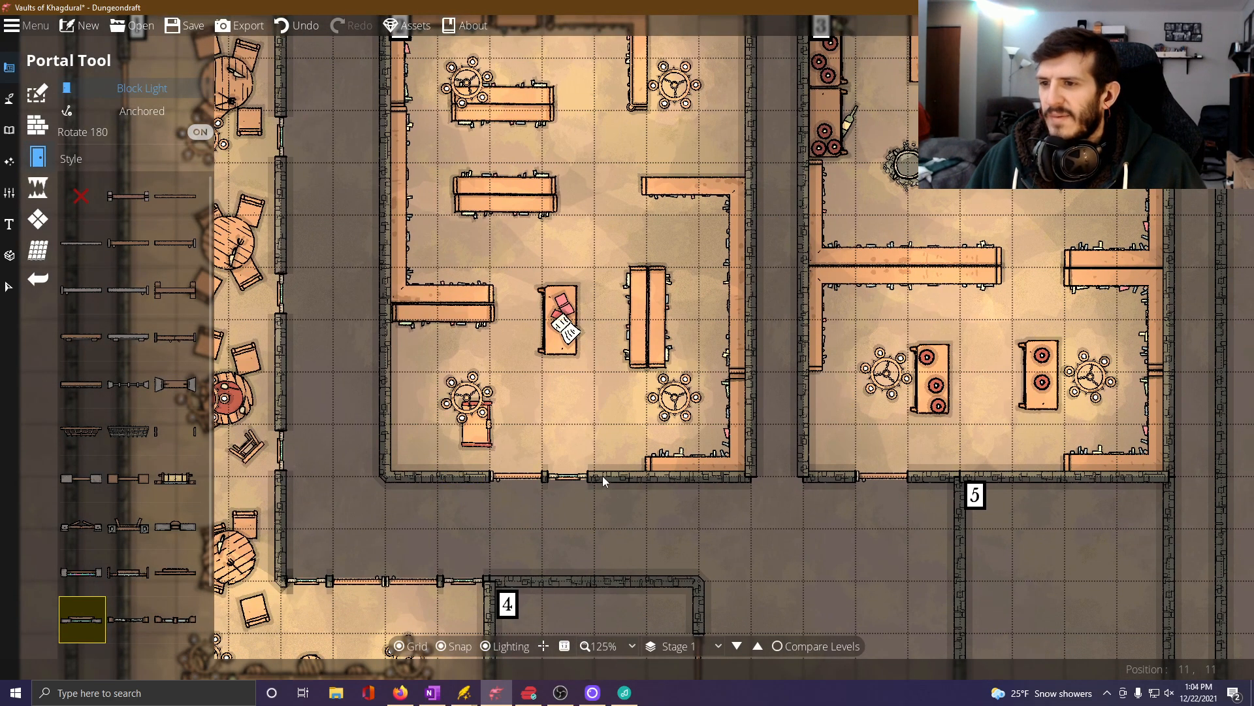
left_click(615, 479)
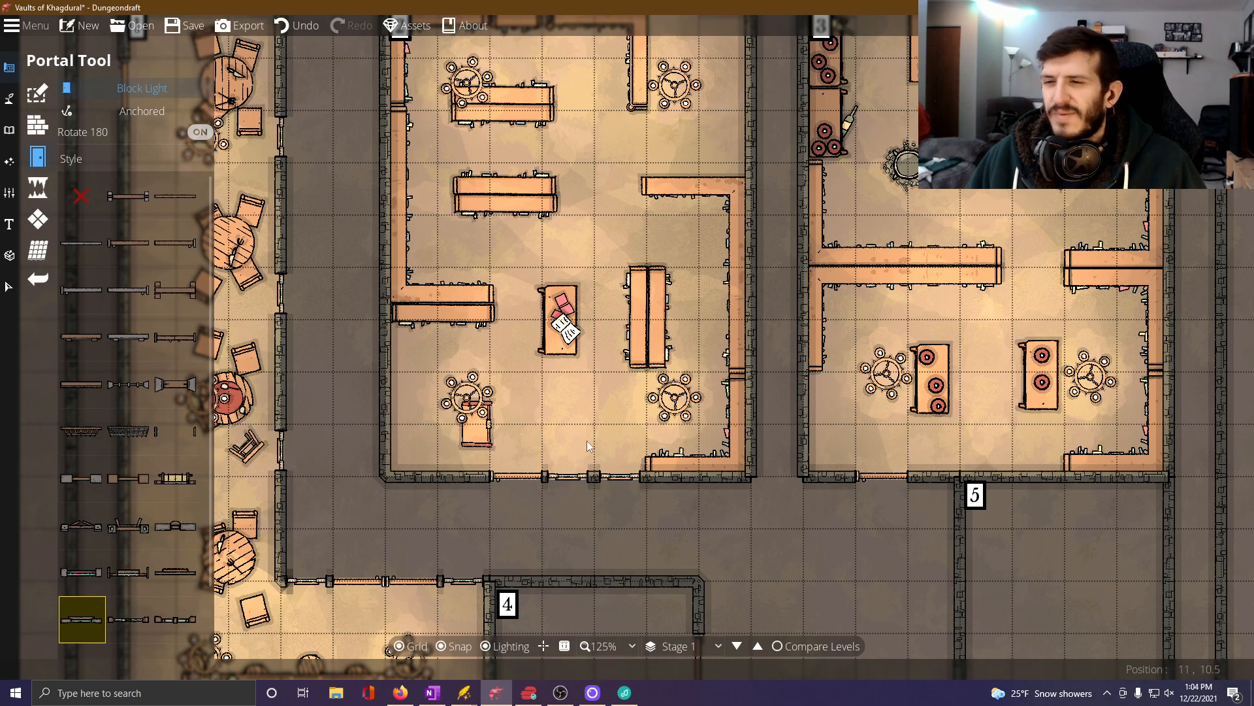
key("Down")
key("Right")
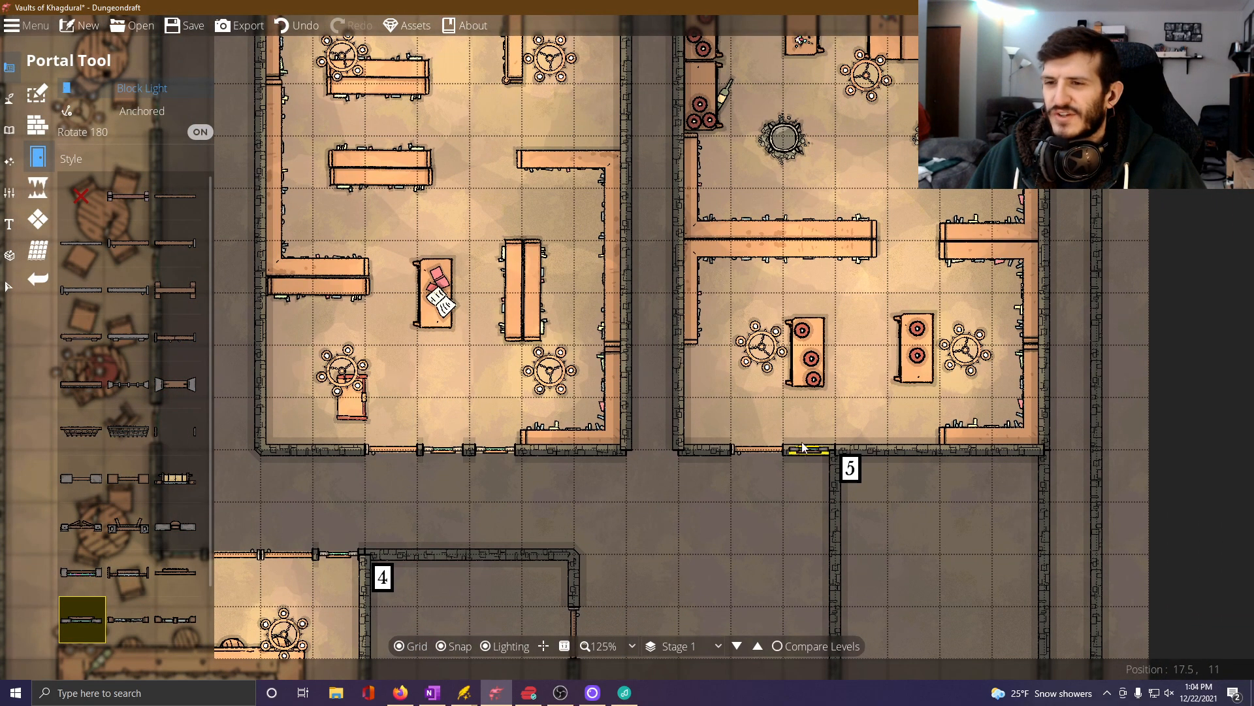
Place two adjacent windows in Room 4's short north-facing wall, east of its upper door.
key("Down")
key("Down")
key("Left")
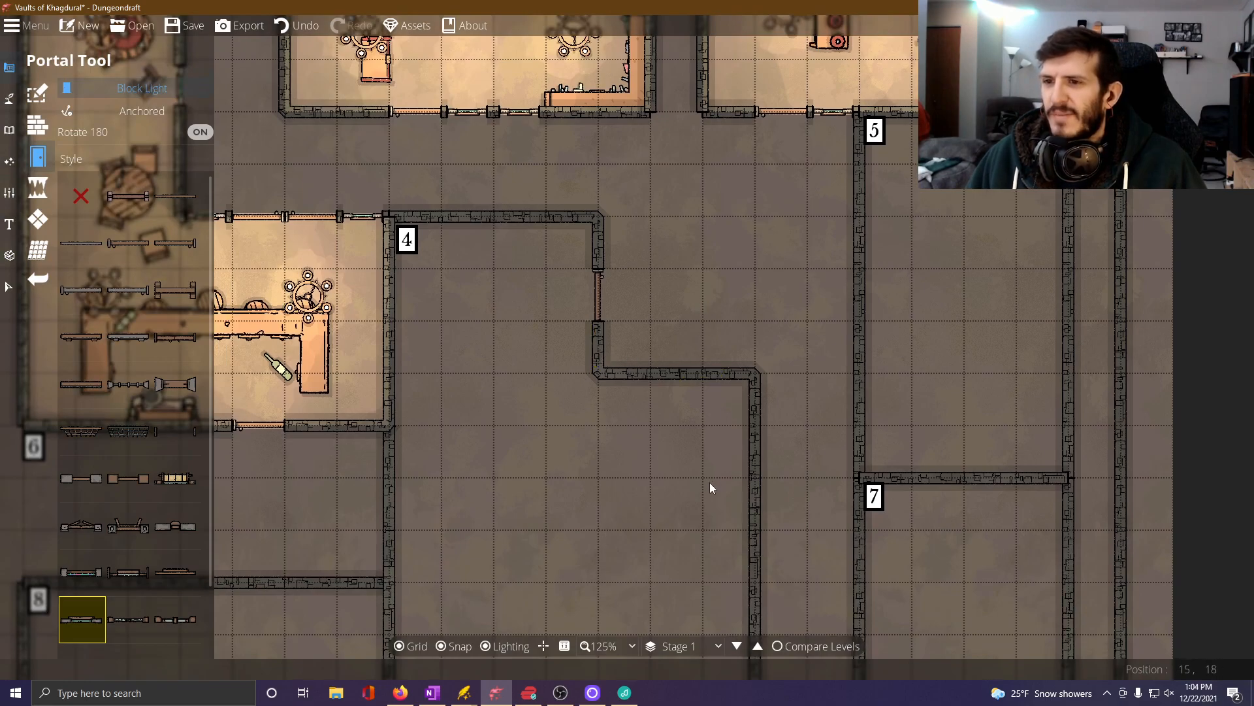
key("Down")
key("Right")
left_click(644, 343)
left_click(704, 343)
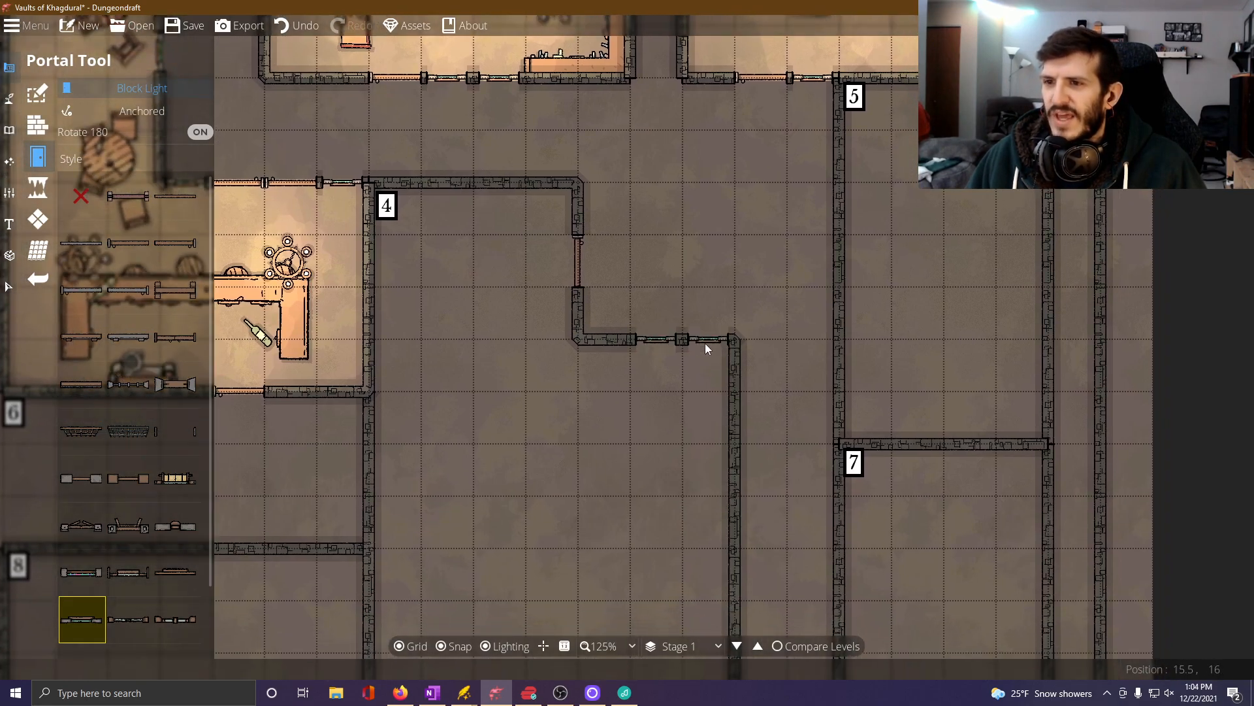
Line the upper part of Room 4's long east wall with five consecutive windows.
left_click(739, 373)
left_click(736, 420)
left_click(731, 470)
key("Down")
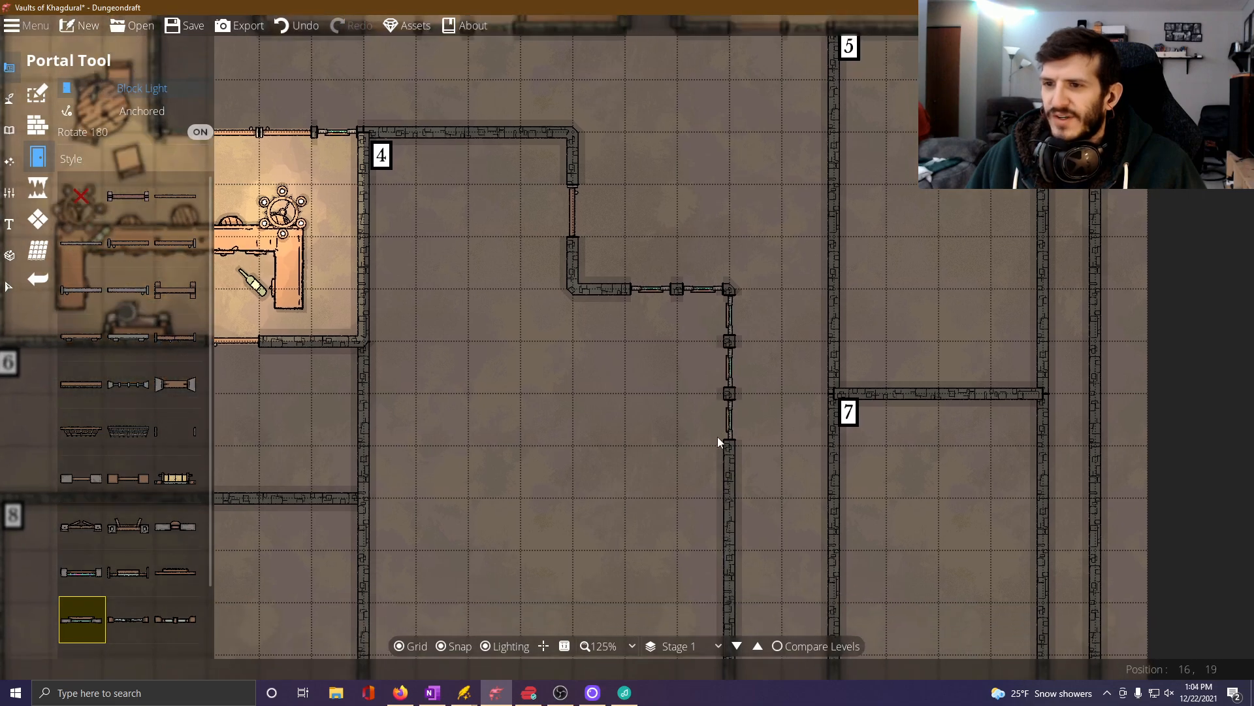
left_click(727, 443)
left_click(728, 490)
key("Down")
key("Right")
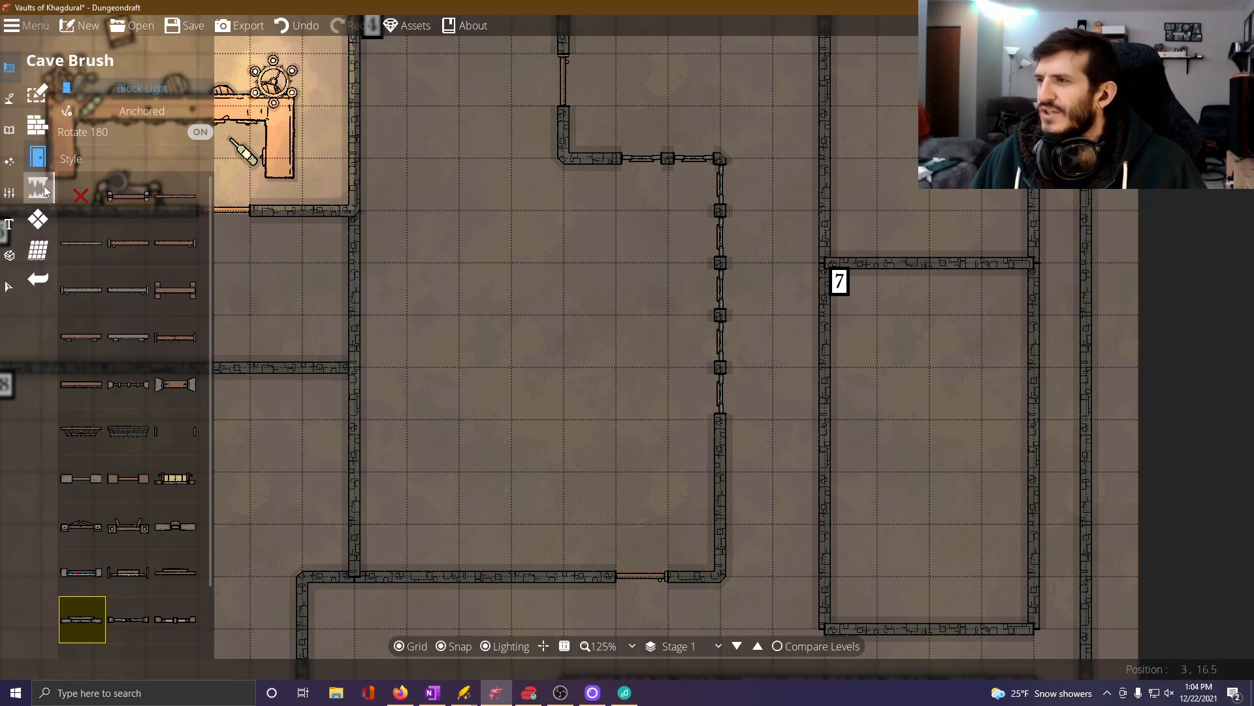
Place a Small Table 01 below Room 4's north-facing windows and another, rotated 90 degrees, along the east windows.
left_click(37, 135)
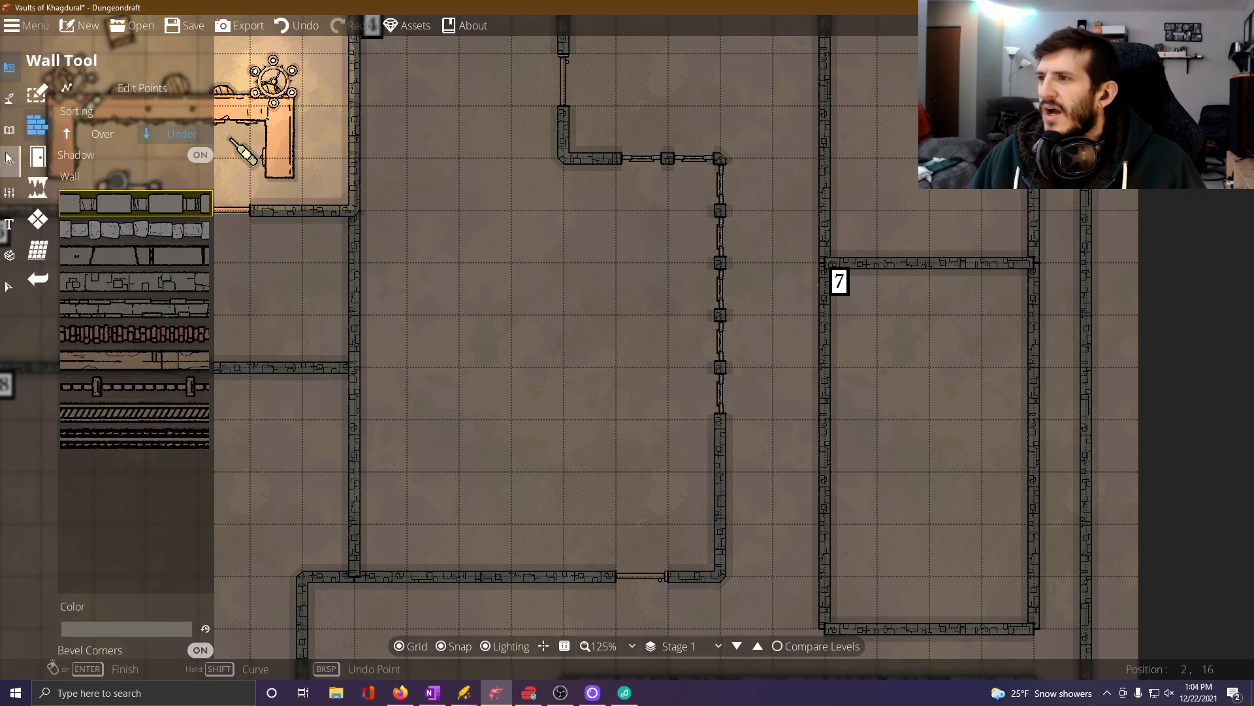
left_click(8, 131)
left_click(57, 92)
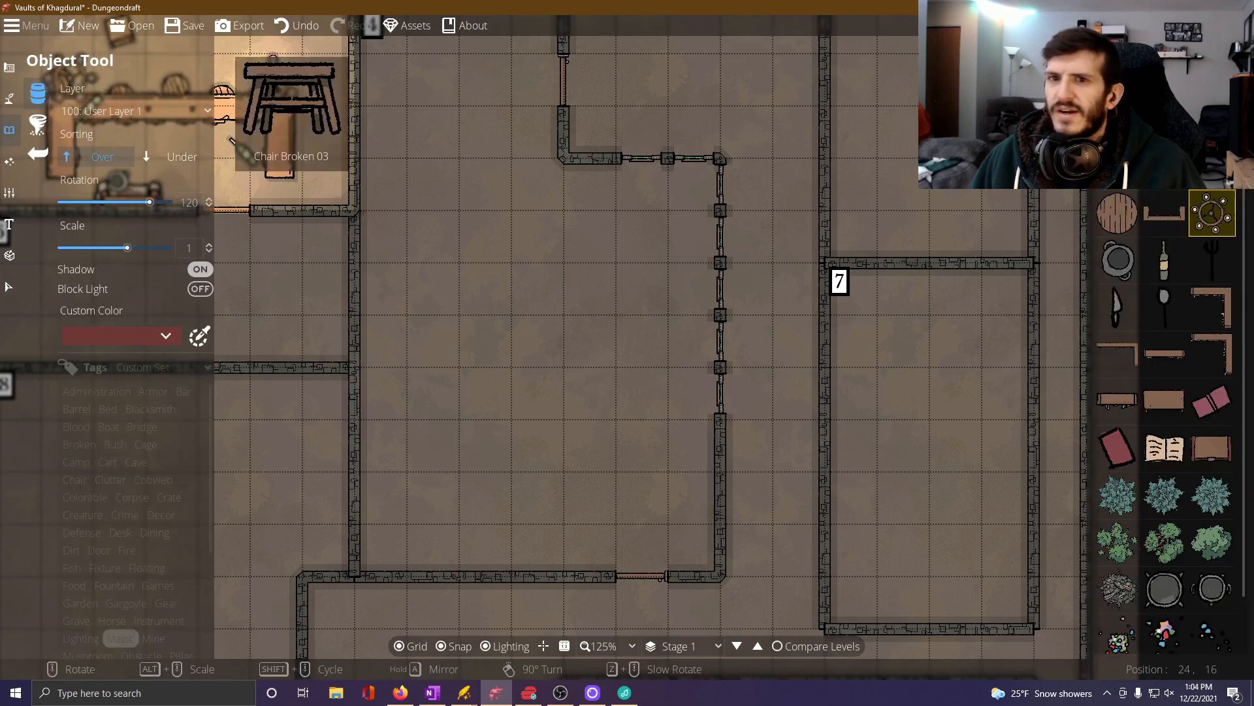
left_click(1164, 400)
scroll(642, 212, "down", 5)
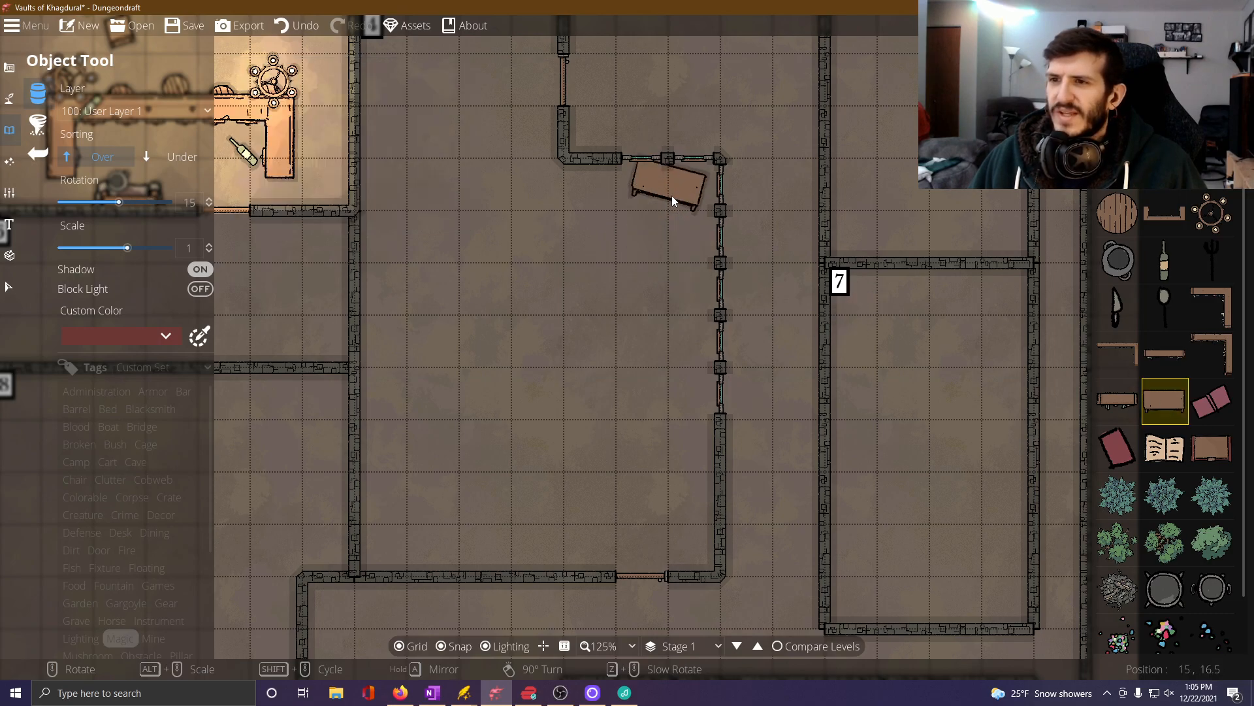
left_click(680, 190)
scroll(694, 226, "up", 7)
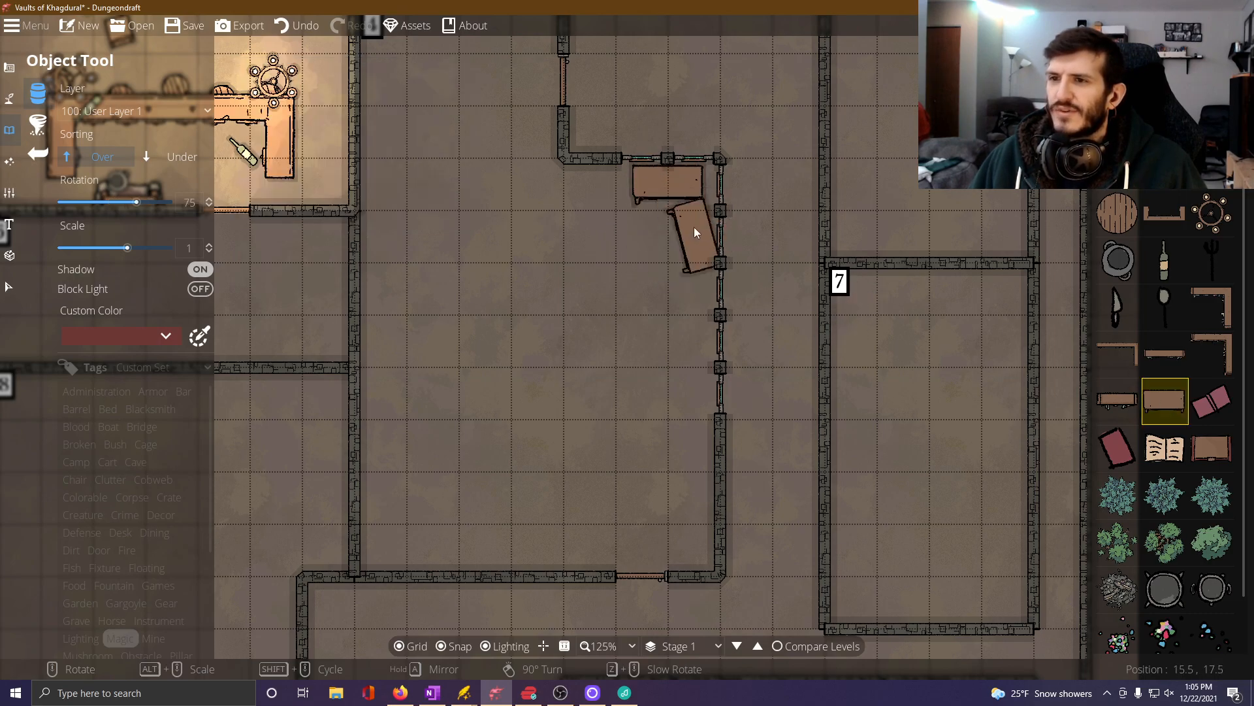
left_click(685, 269)
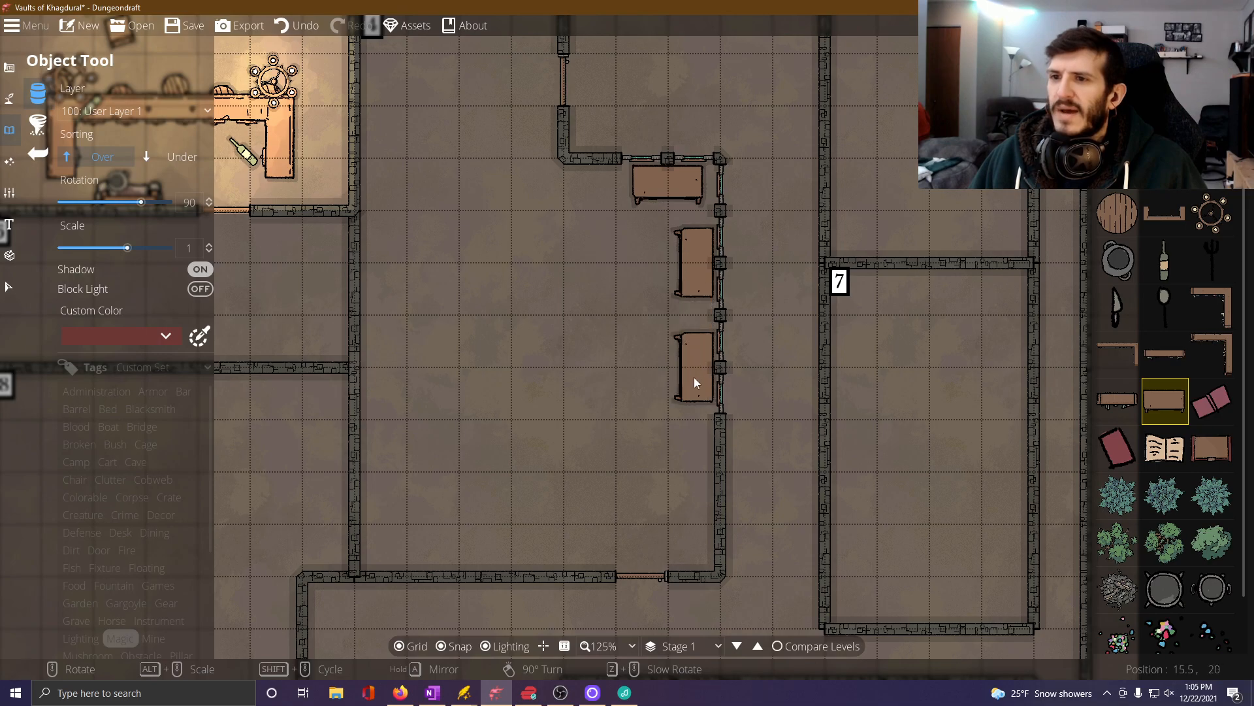
Place another rotated Small Table 01 along Room 4's east windows and, with snapping off, Cauldron 02 on the table below the north-facing windows.
left_click(694, 376)
left_click(454, 645)
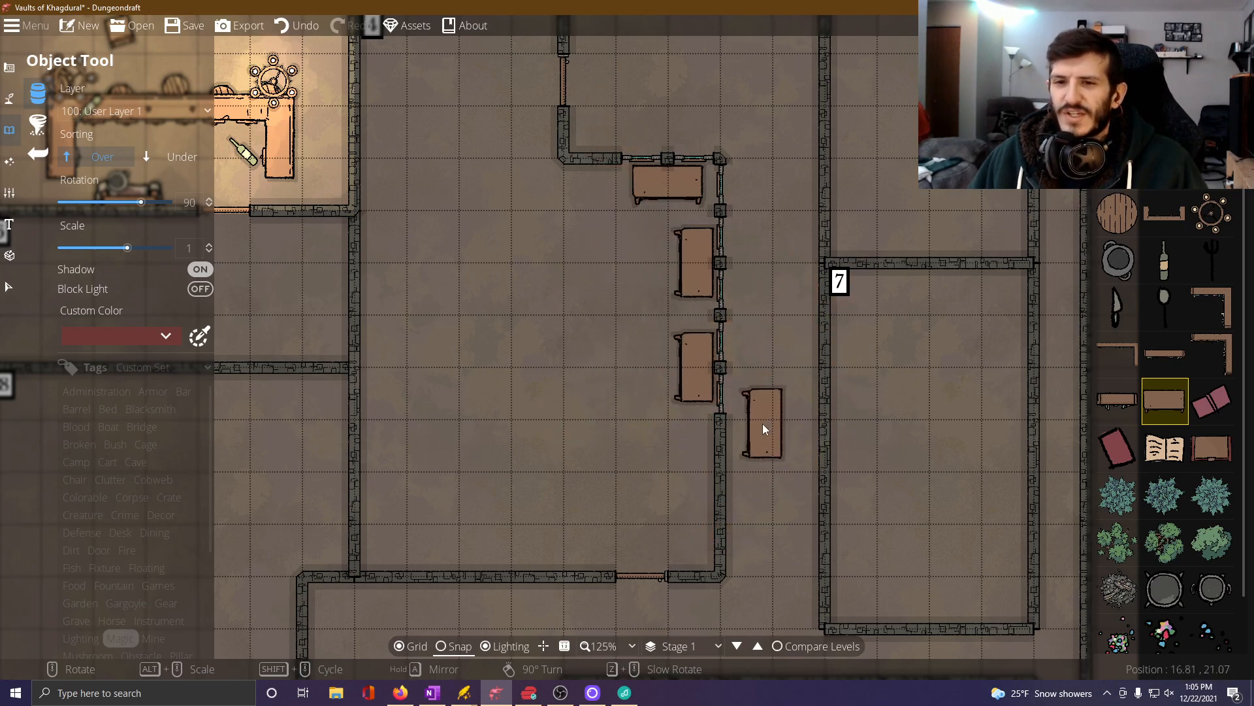
left_click(1157, 592)
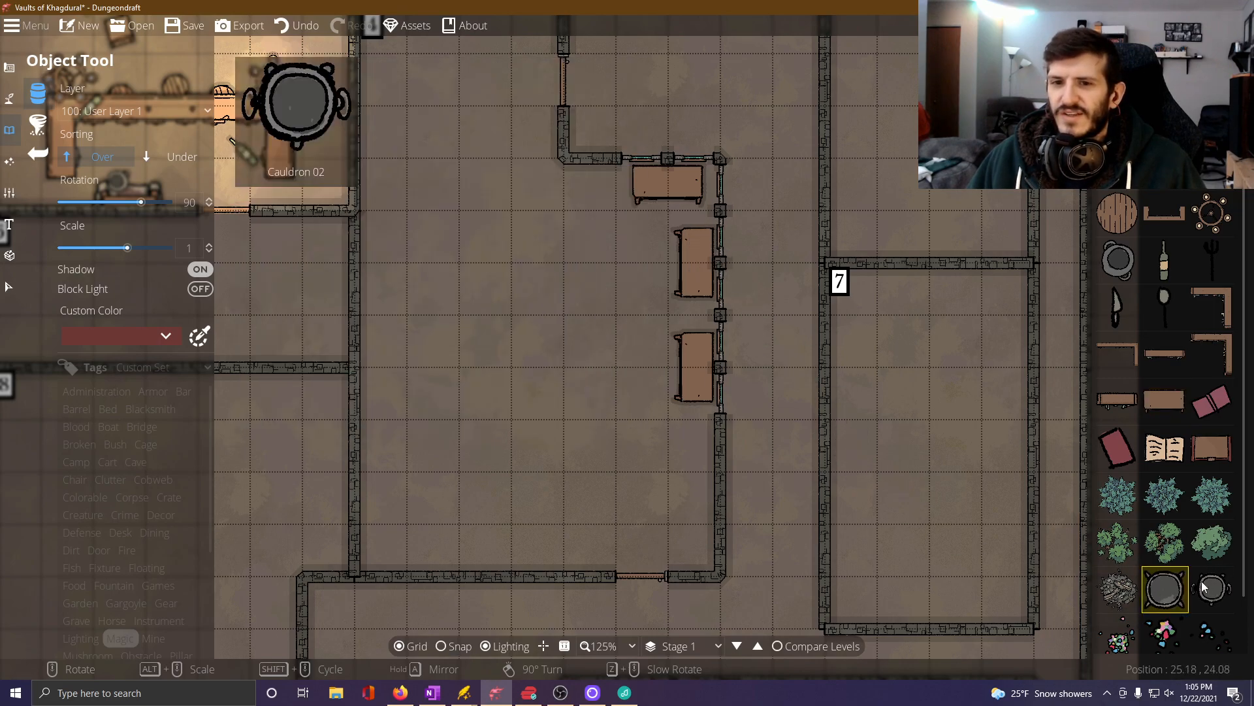
left_click(1213, 587)
left_click(655, 186)
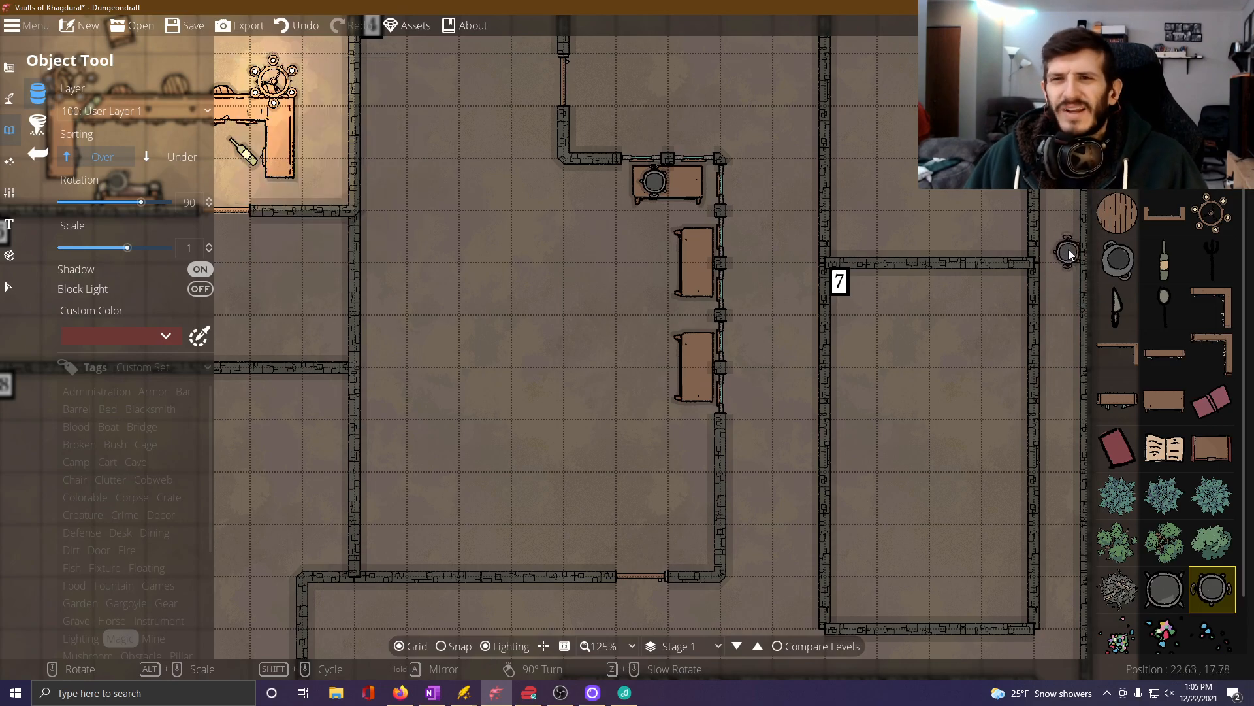
Place two long shelves back to back in the middle of Room 4, the east one rotated -90 degrees and the west one 90 degrees.
left_click_drag(669, 394, 787, 449)
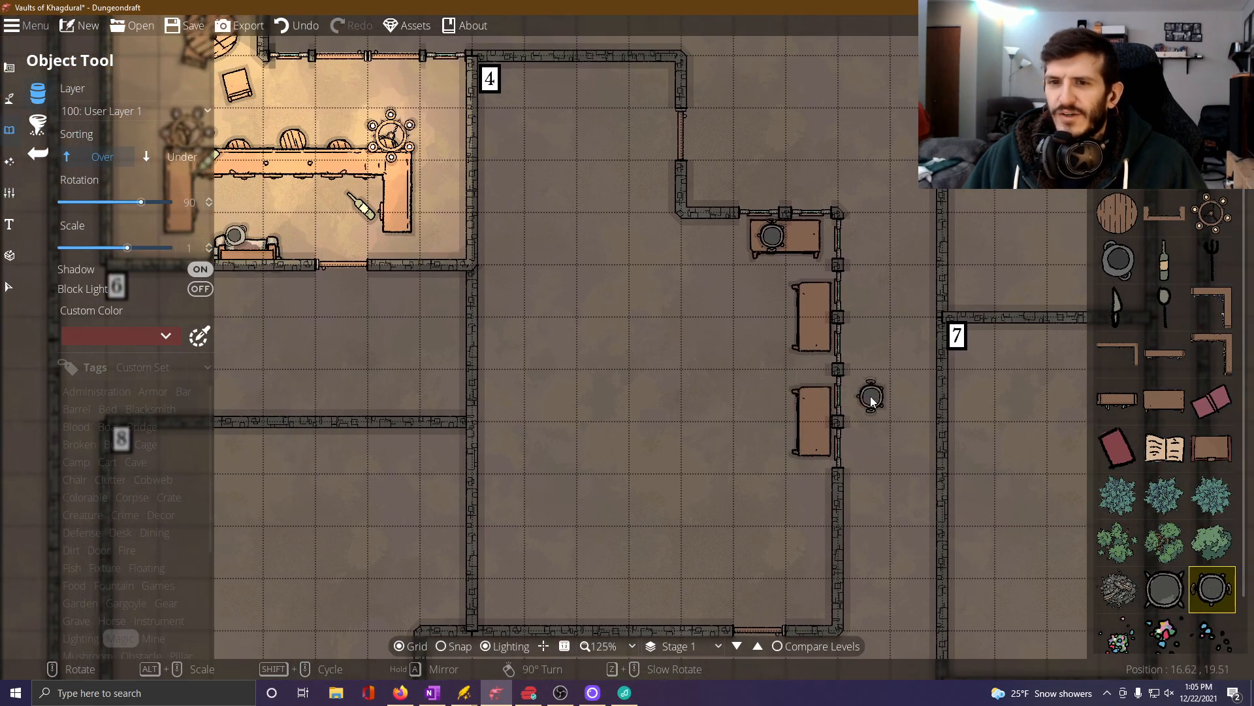
left_click_drag(987, 436, 926, 384)
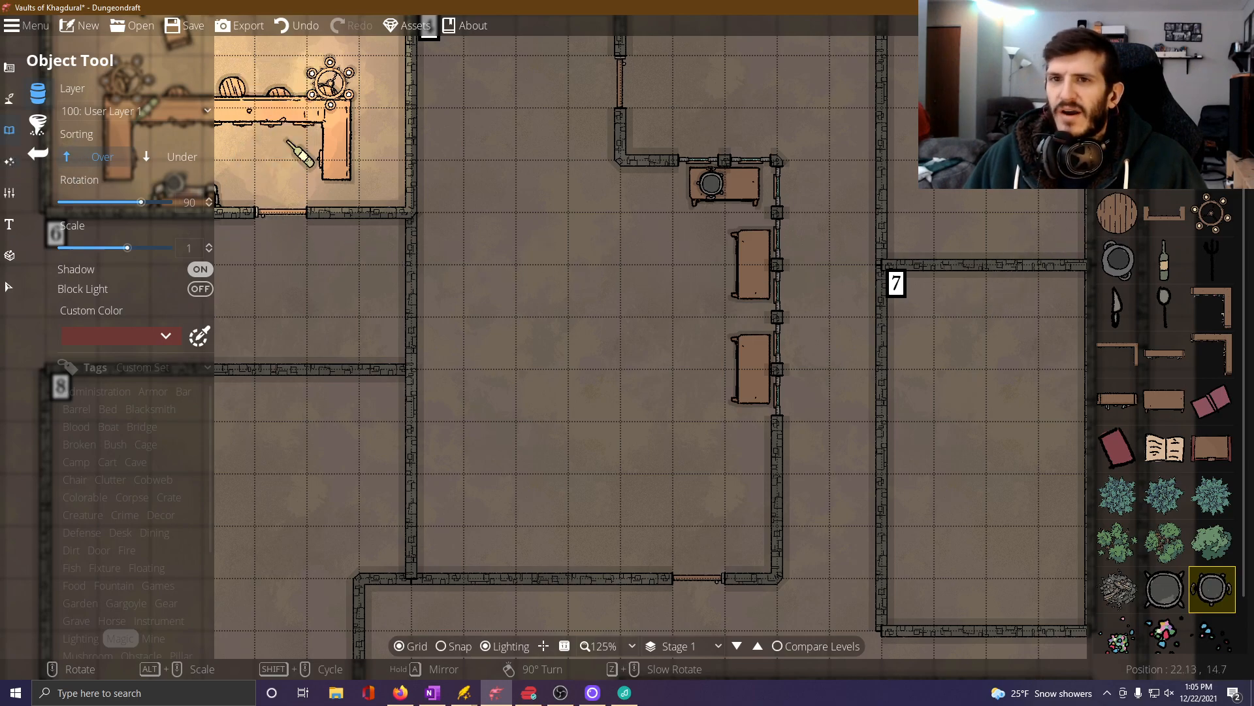
left_click(1165, 353)
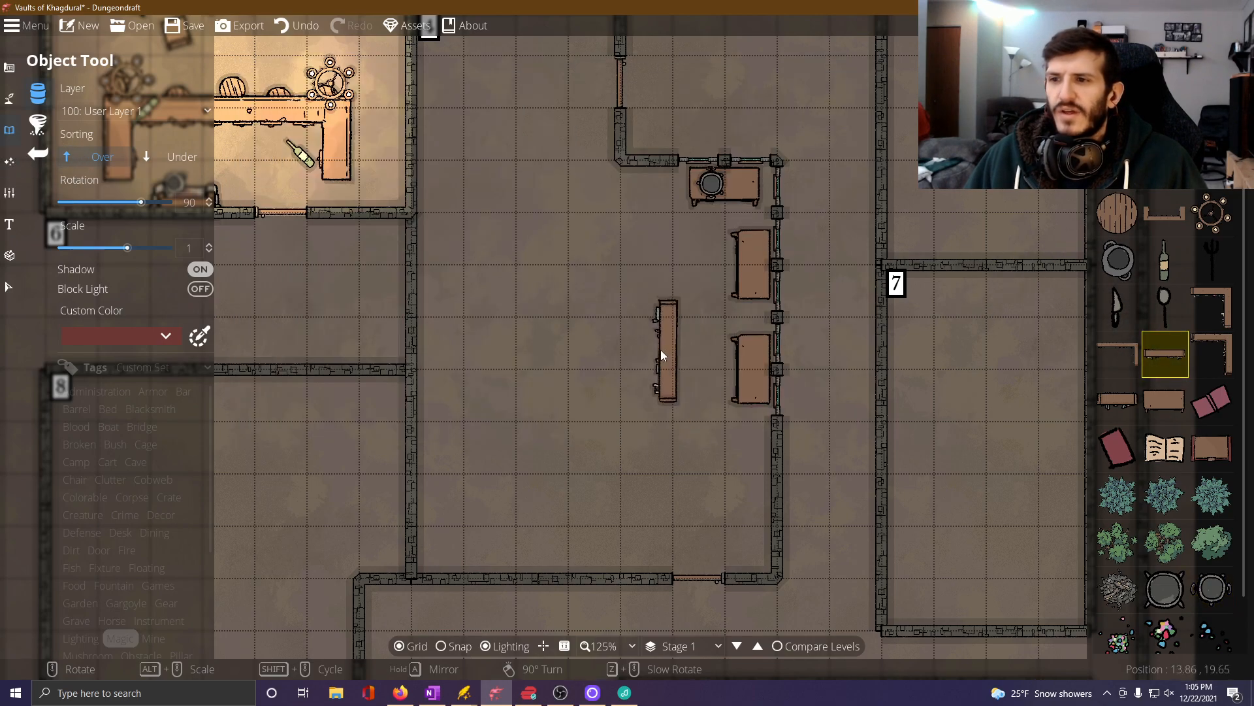
scroll(657, 349, "down", 12)
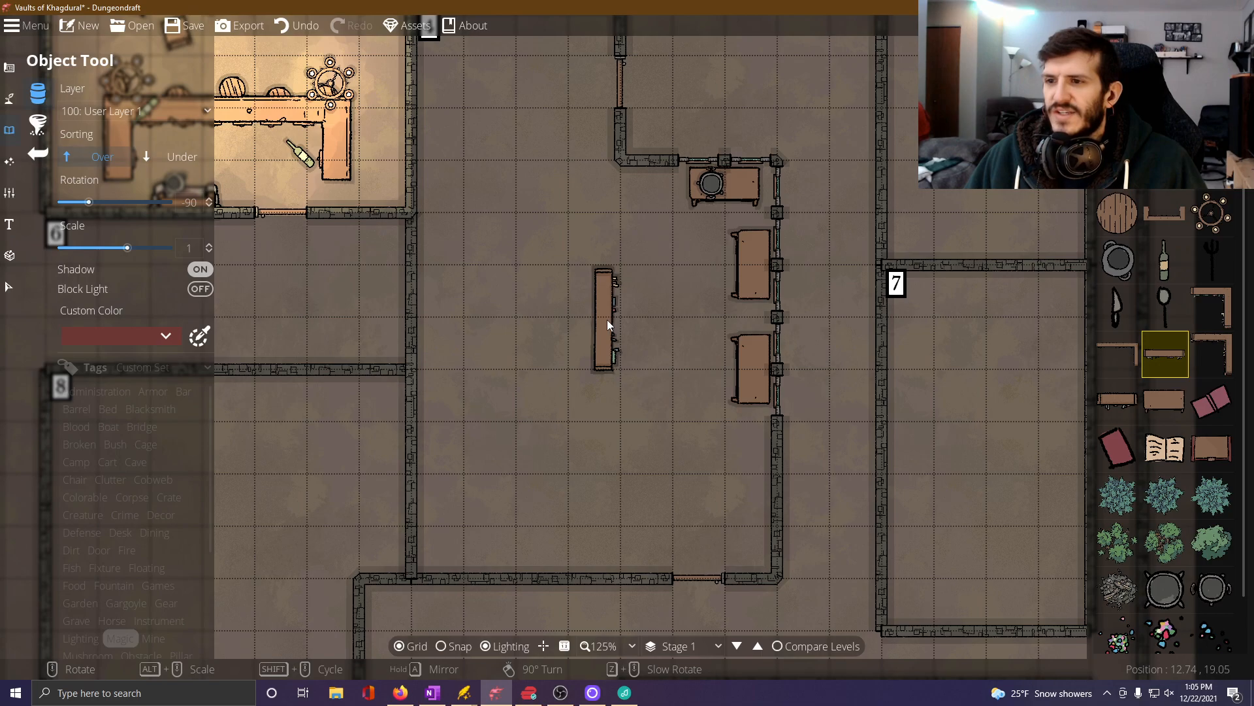
left_click(607, 324)
scroll(590, 325, "down", 12)
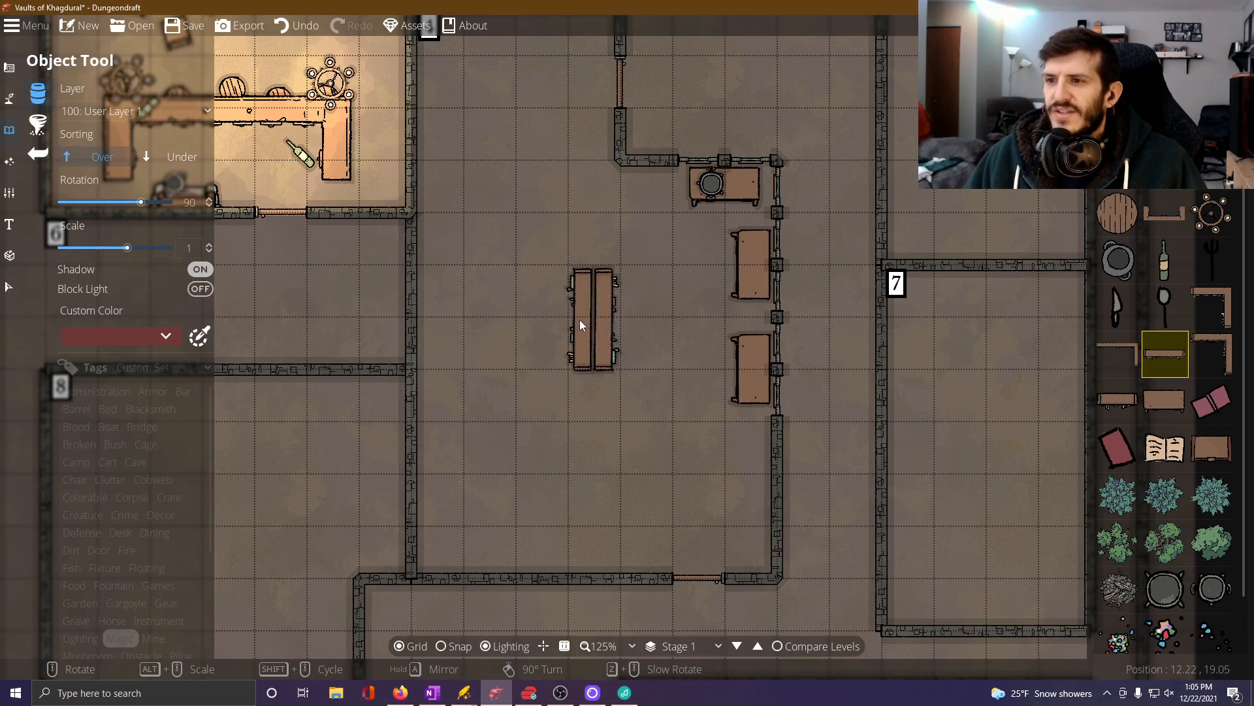
left_click(584, 320)
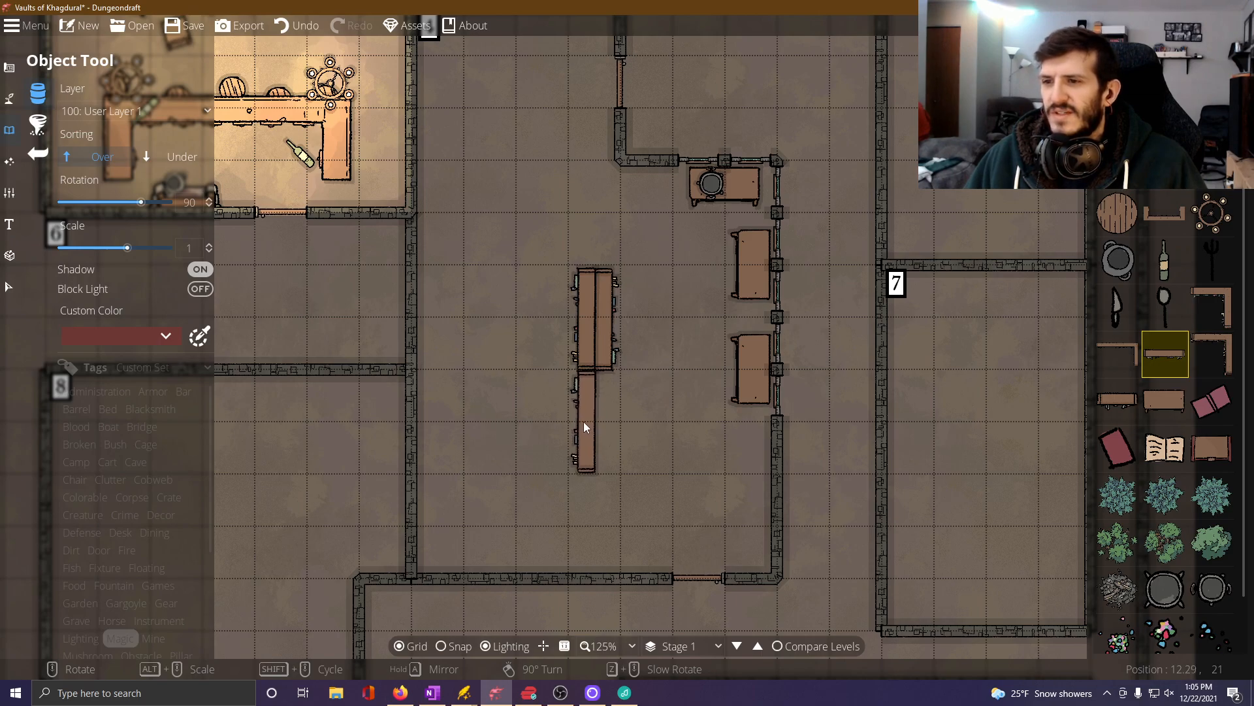
Extend the central shelving southward with a second back-to-back pair, rotated 90 degrees on the west and -90 degrees on the east.
left_click(583, 422)
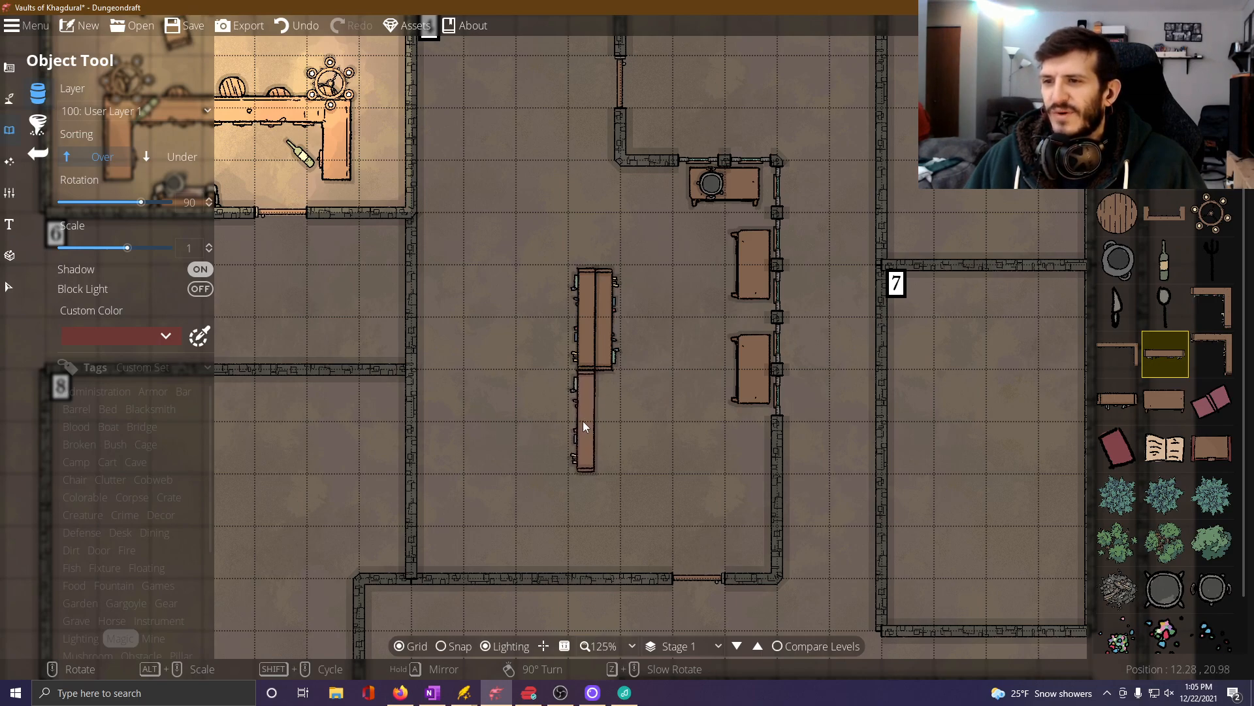
scroll(611, 423, "down", 12)
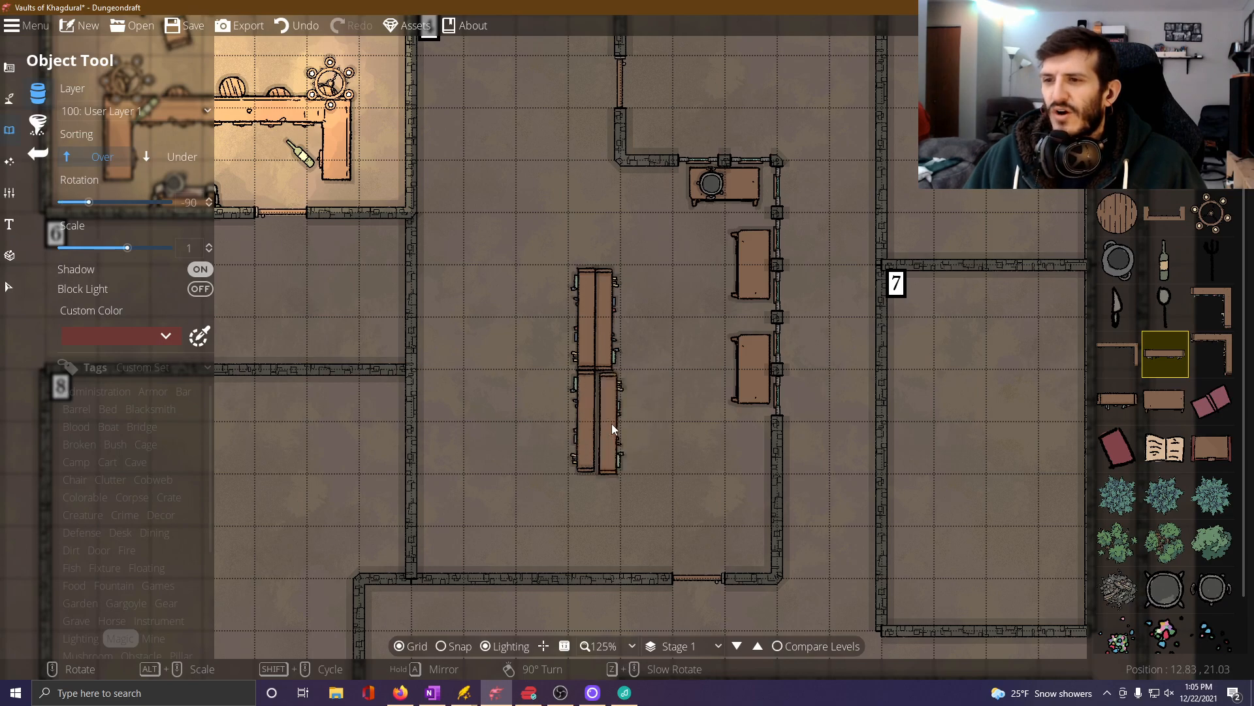
left_click(606, 422)
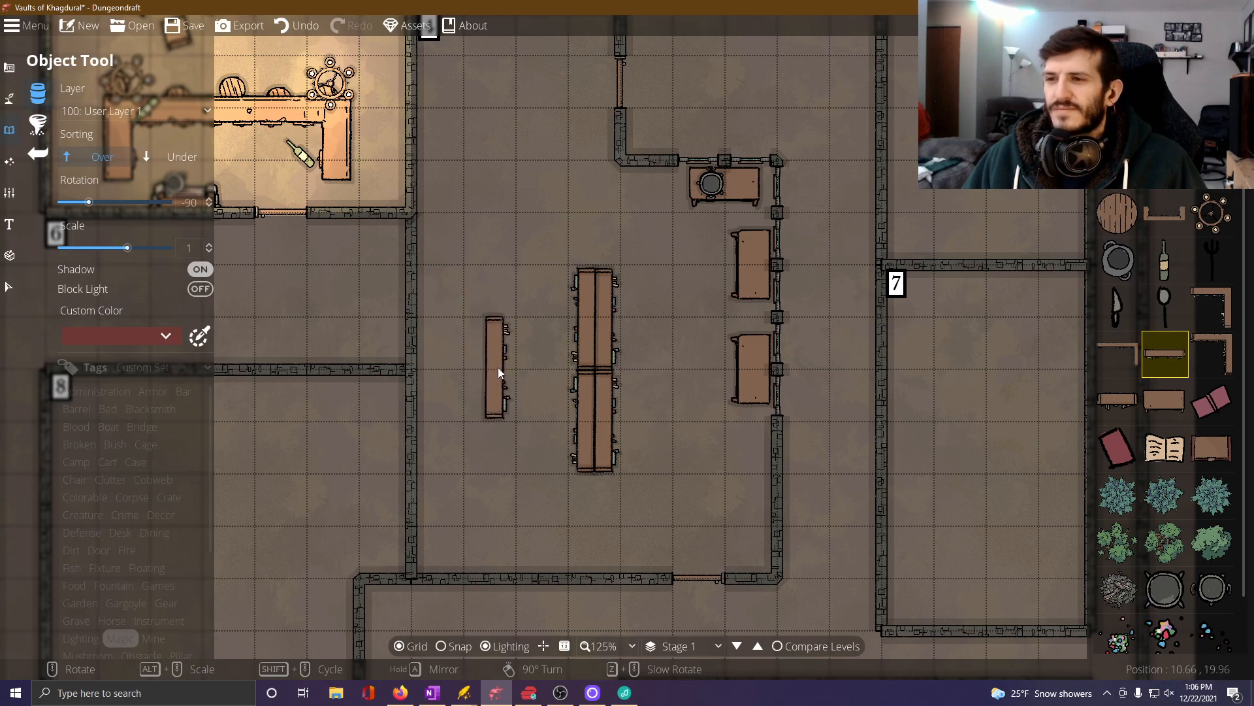
Line Room 4's south wall west of the door with two long shelves end to end, rotated -180 degrees.
scroll(516, 392, "down", 7)
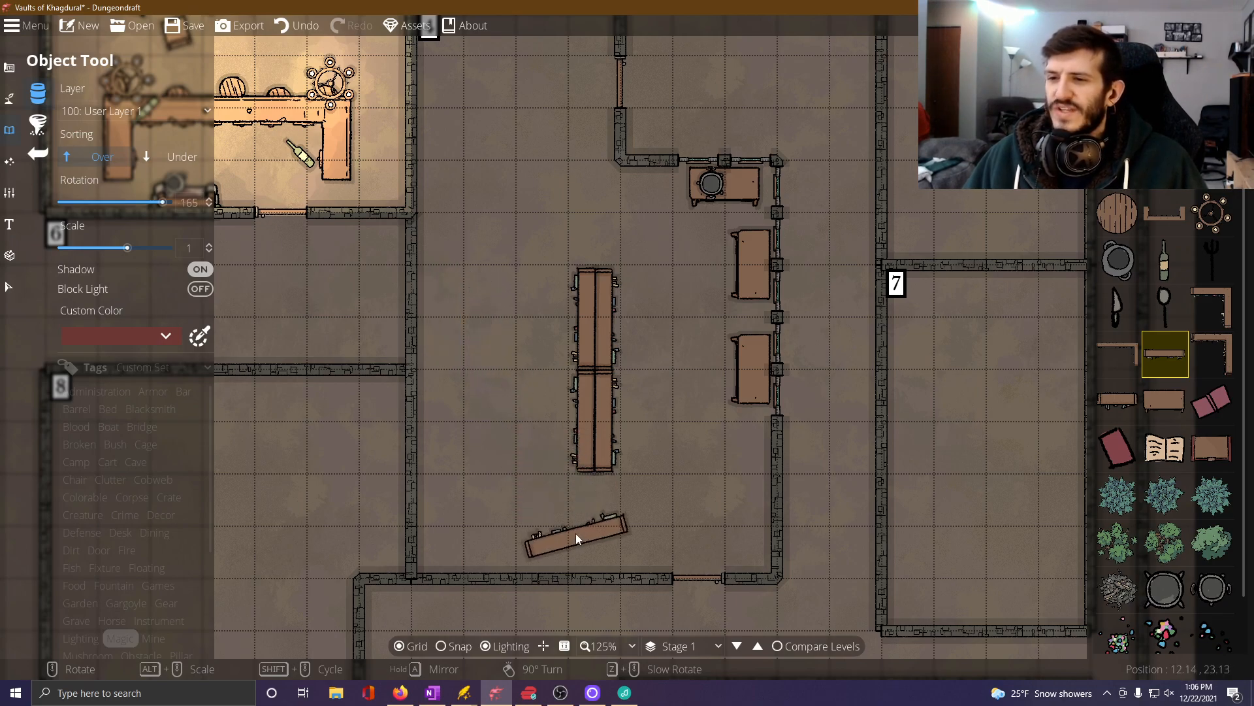
scroll(575, 533, "up", 1)
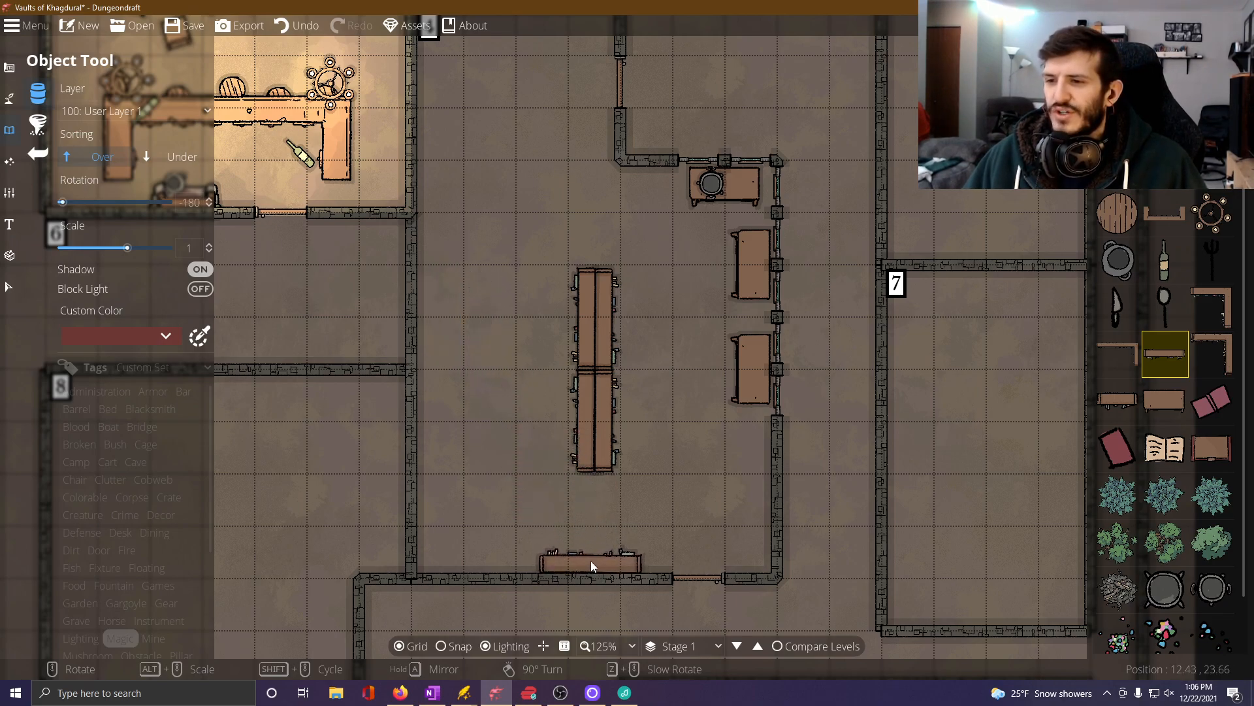
left_click(592, 561)
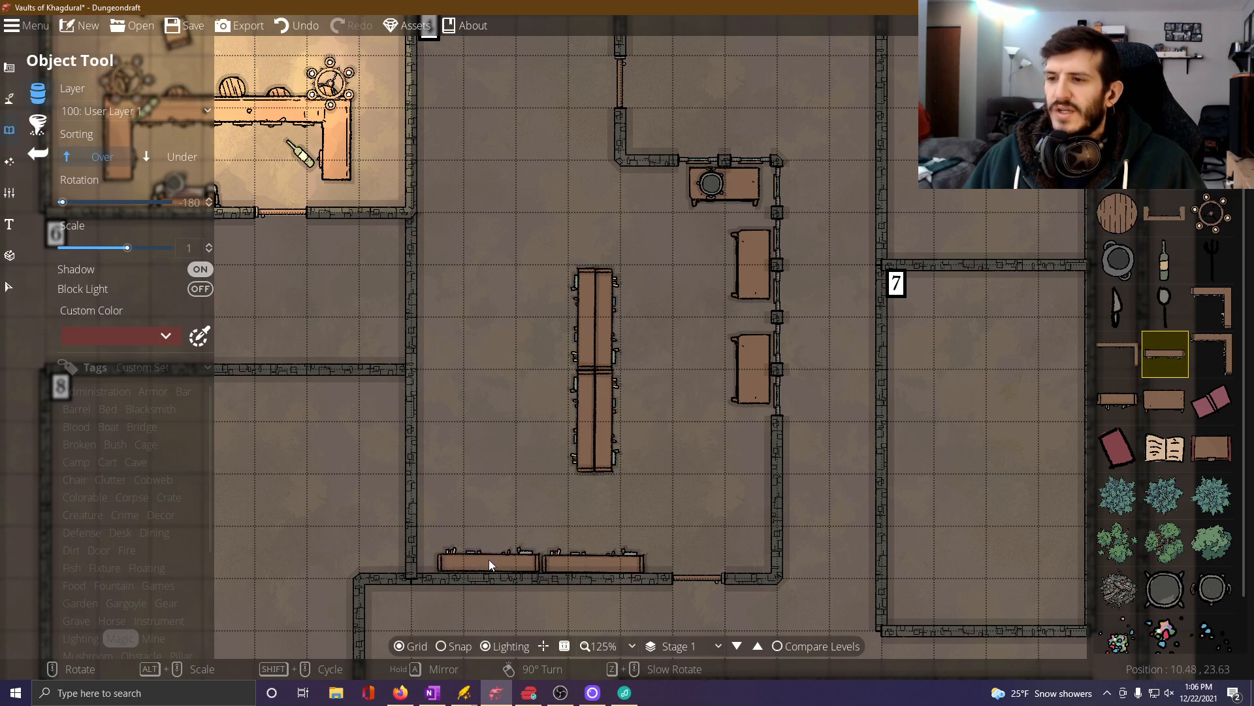
left_click(490, 559)
Line Room 4's west wall with two long shelves end to end, rotated -90 degrees, level with the central shelving.
scroll(464, 434, "up", 5)
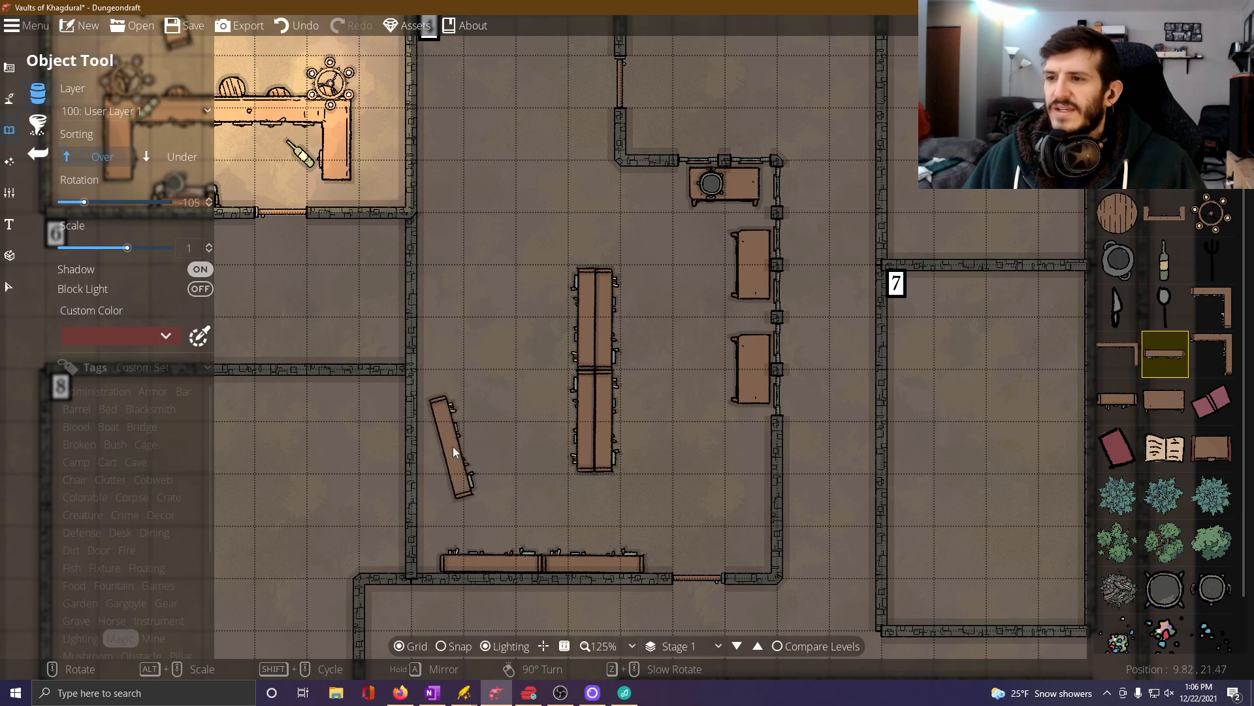
scroll(449, 447, "up", 1)
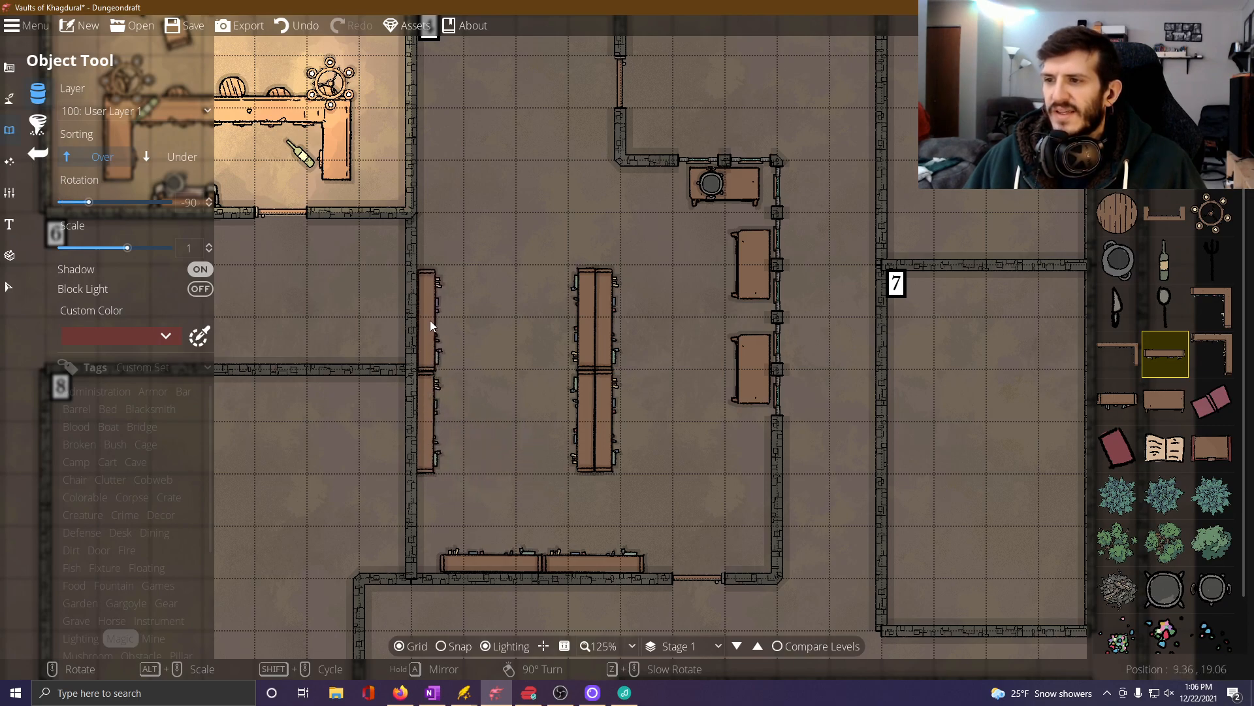
left_click(430, 320)
Place a horizontal back-to-back pair of long shelves north of the west wall shelves, the lower at 0 degrees and the upper at -180 degrees.
key("Up")
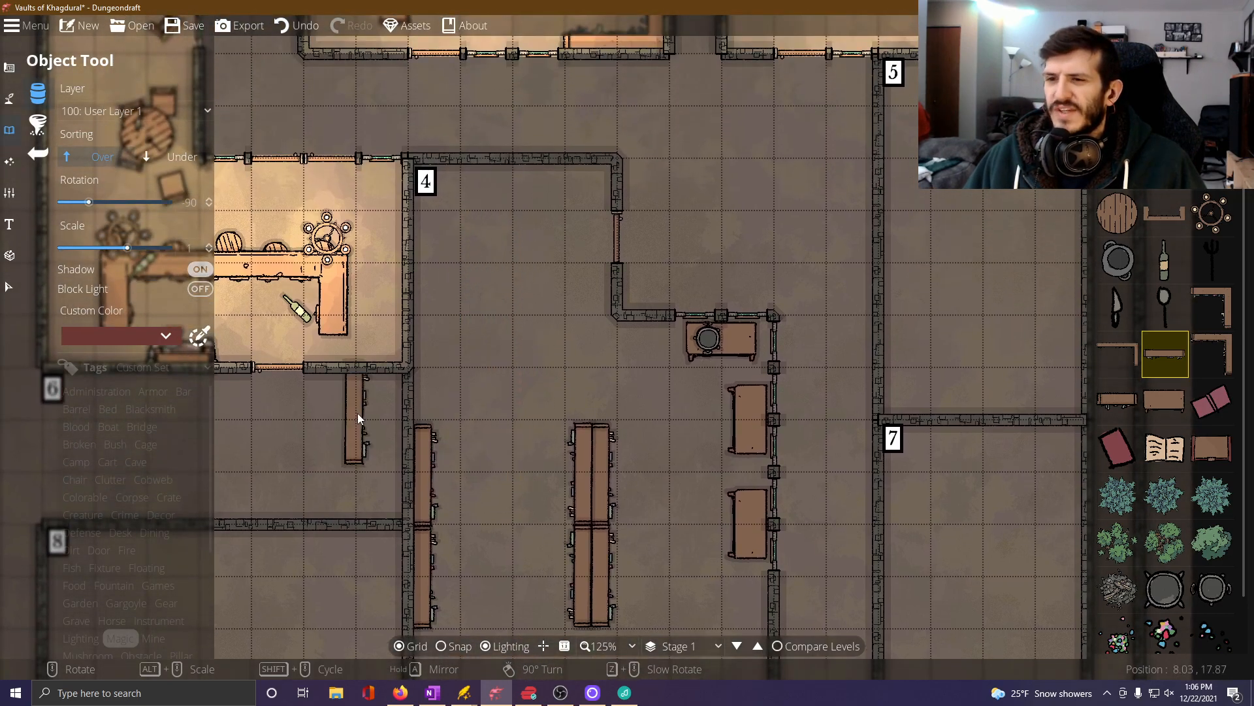
left_click_drag(667, 462, 654, 347)
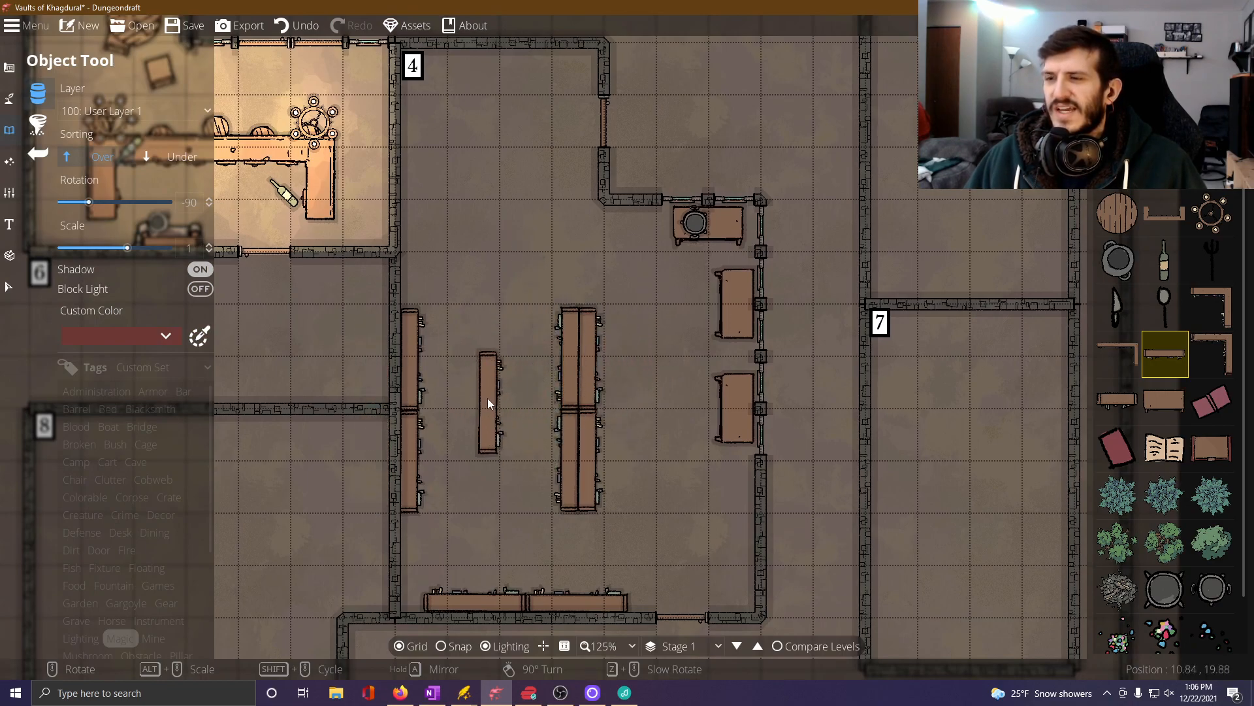
scroll(487, 442, "up", 2)
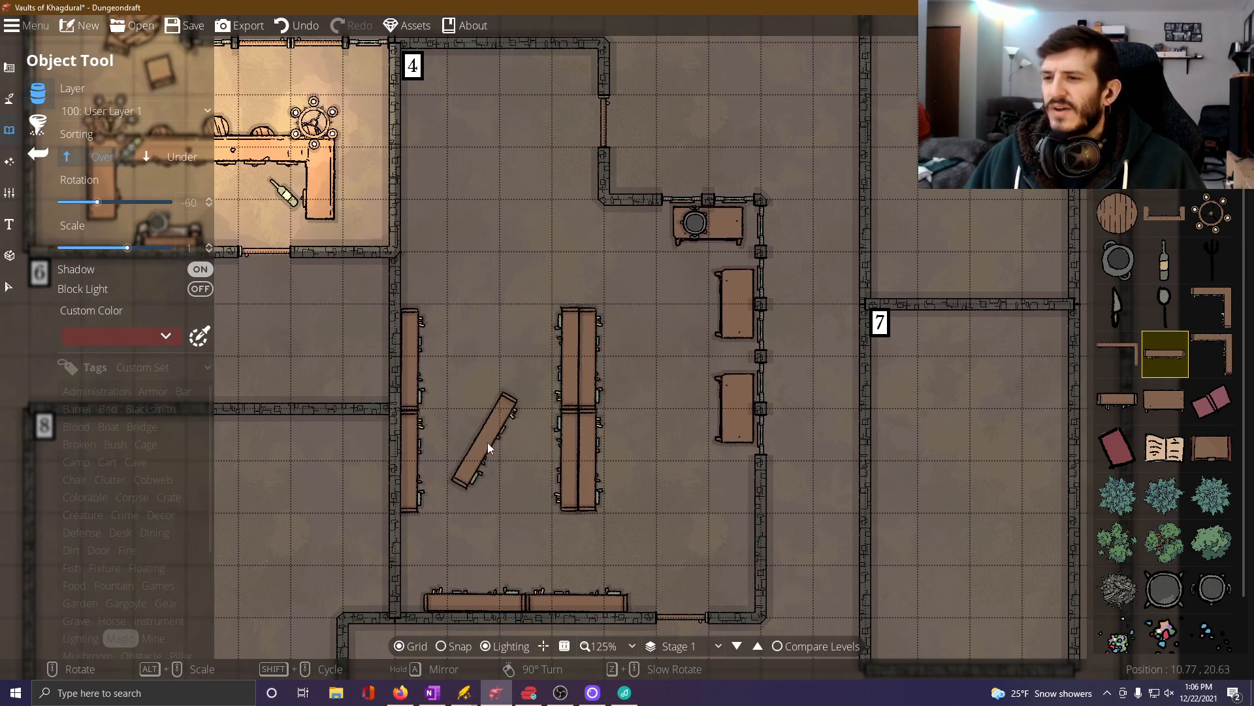
scroll(492, 457, "up", 5)
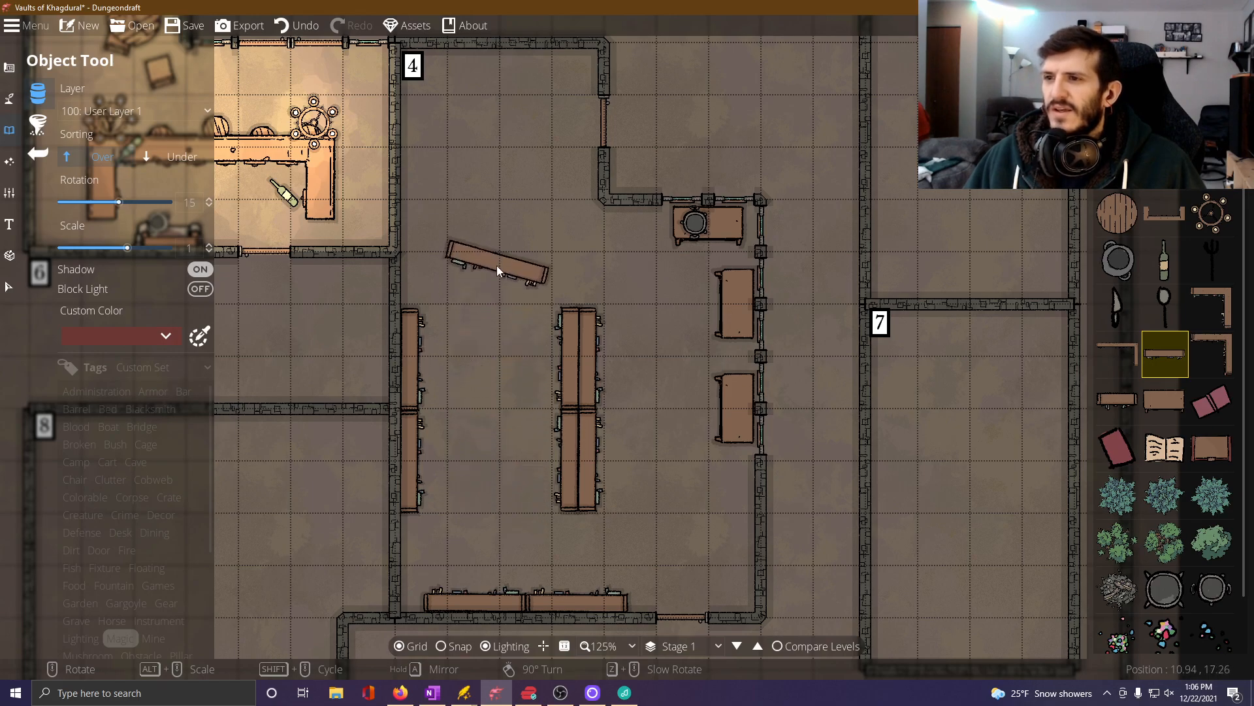
scroll(493, 248, "down", 1)
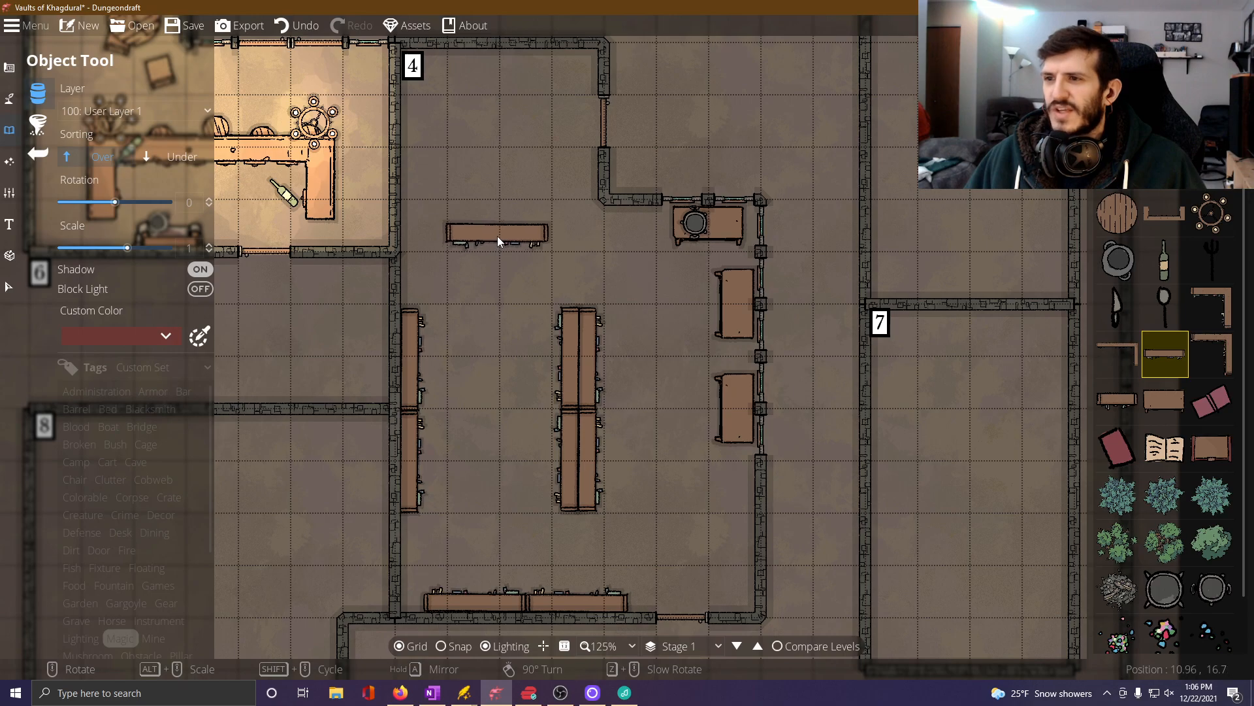
left_click(501, 236)
scroll(490, 222, "down", 12)
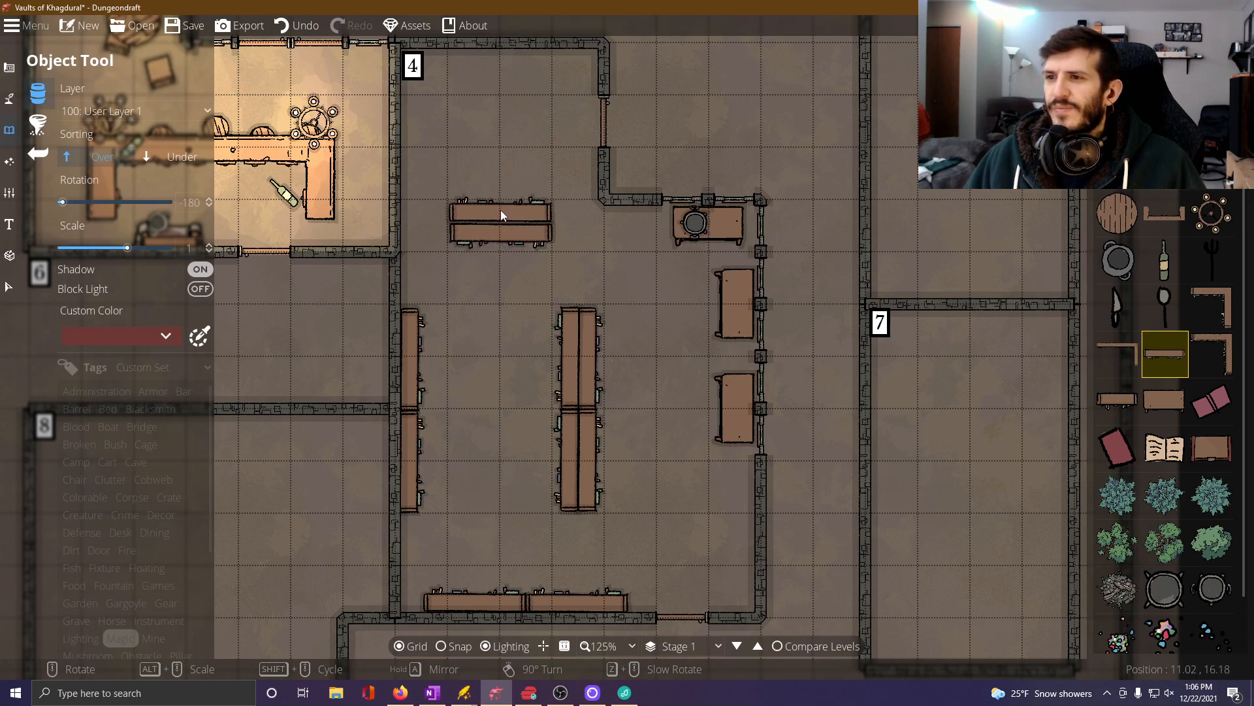
left_click(500, 210)
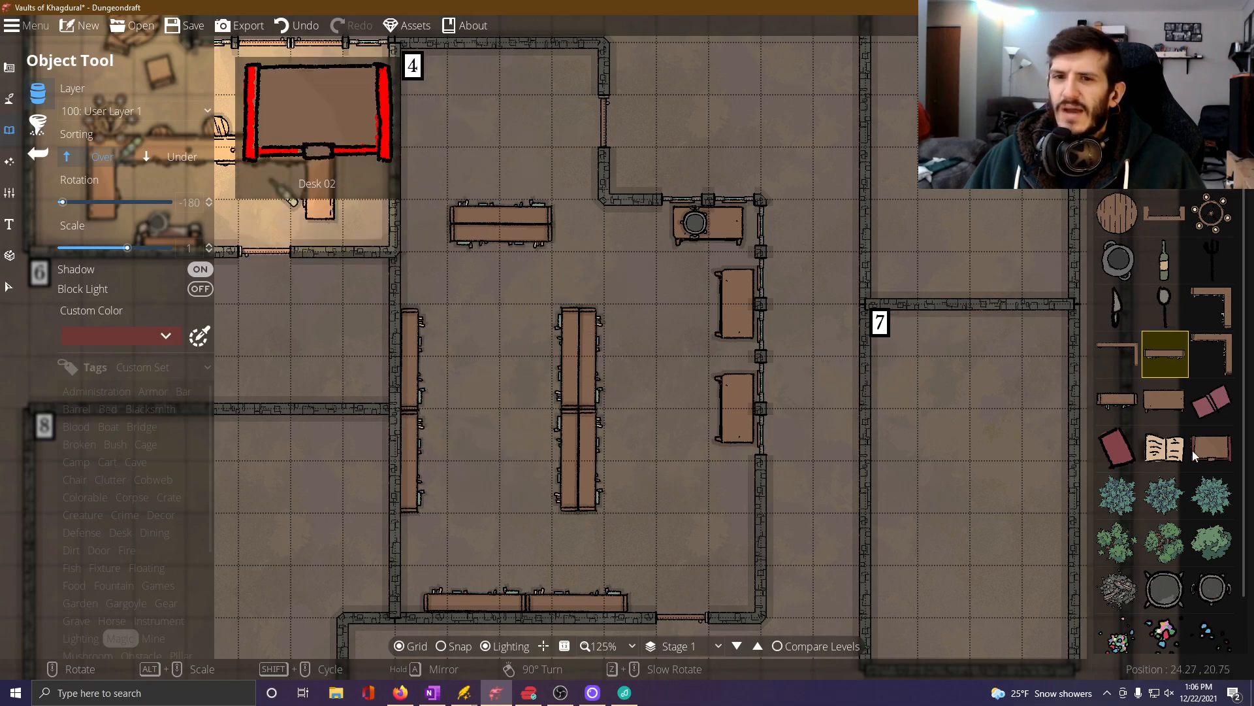
Place two Small Table 01 objects back to back in Room 4's northern section, the east one rotated -90 degrees and the west one 90 degrees.
left_click(1169, 406)
left_click_drag(525, 161, 429, 353)
scroll(425, 299, "up", 5)
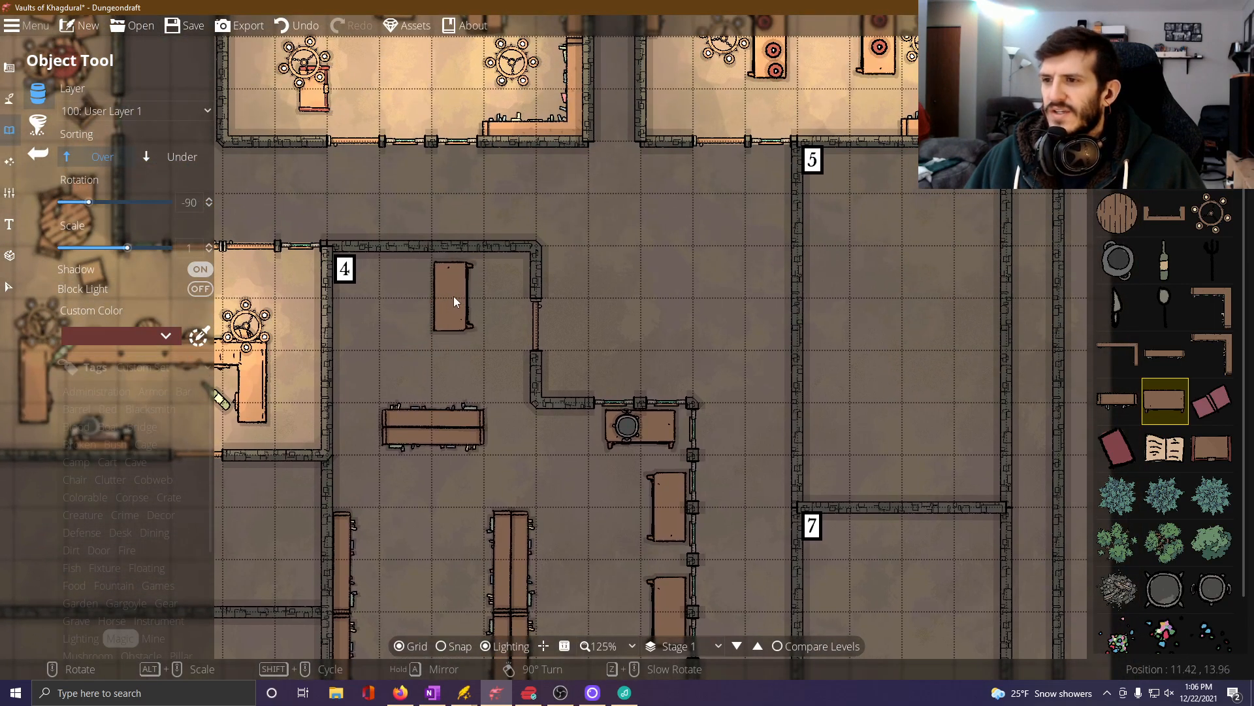
scroll(426, 320, "up", 8)
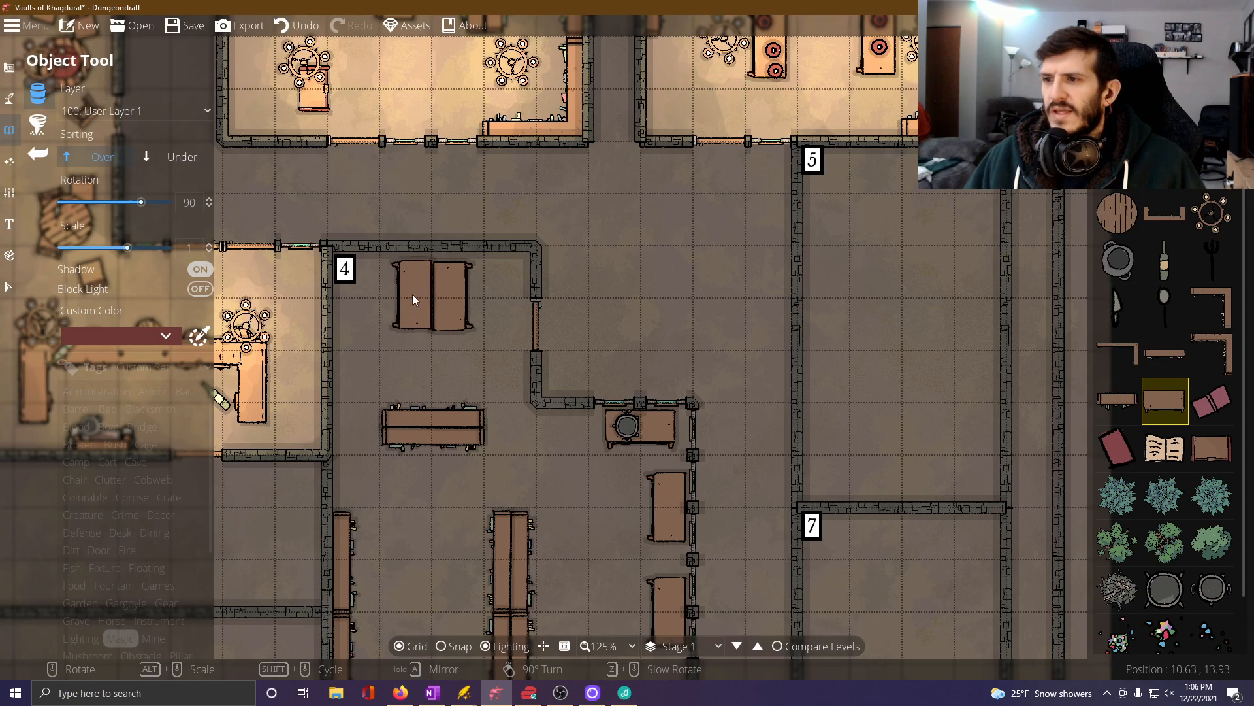
left_click(410, 296)
left_click_drag(411, 297, 407, 147)
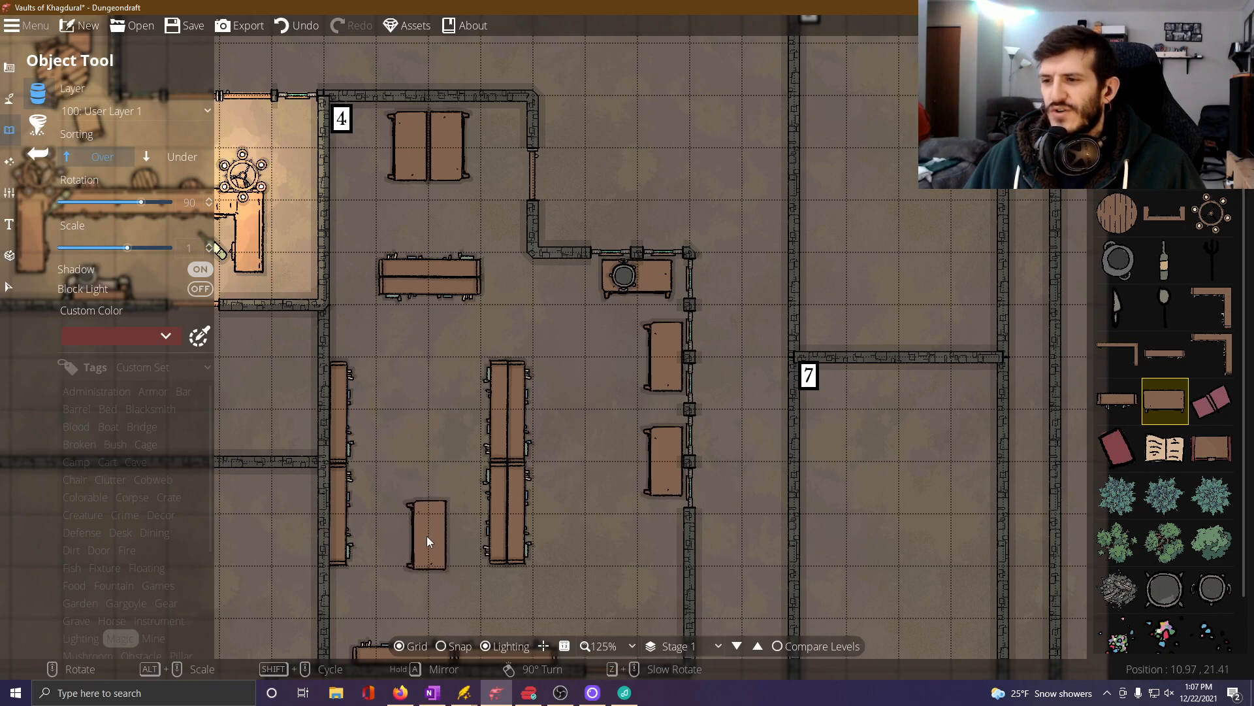
left_click_drag(413, 530, 410, 498)
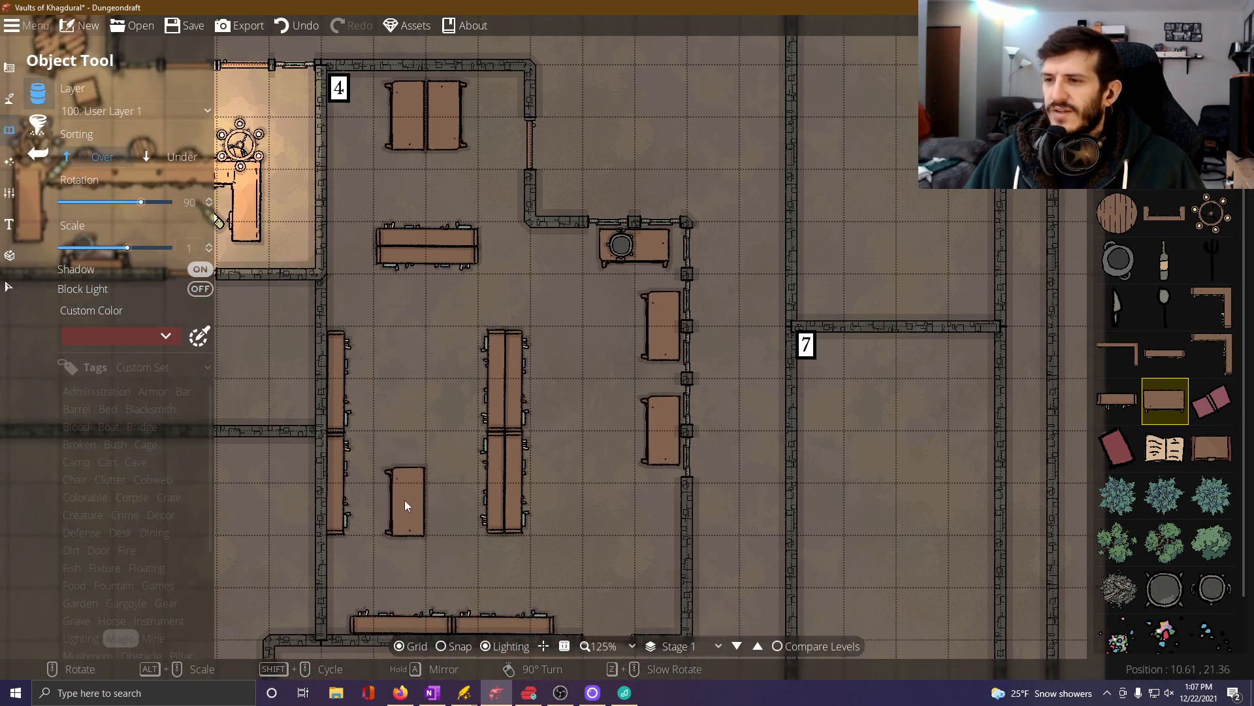
scroll(405, 500, "up", 4)
scroll(405, 499, "up", 2)
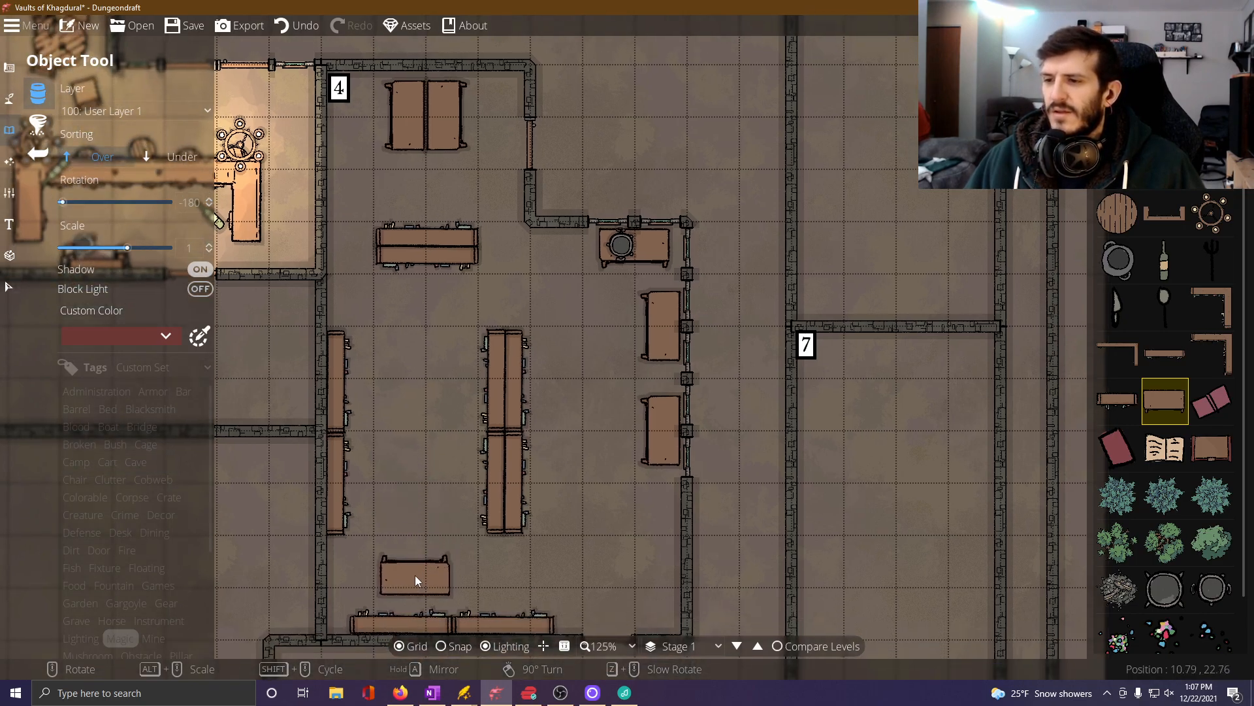
left_click_drag(532, 476, 491, 435)
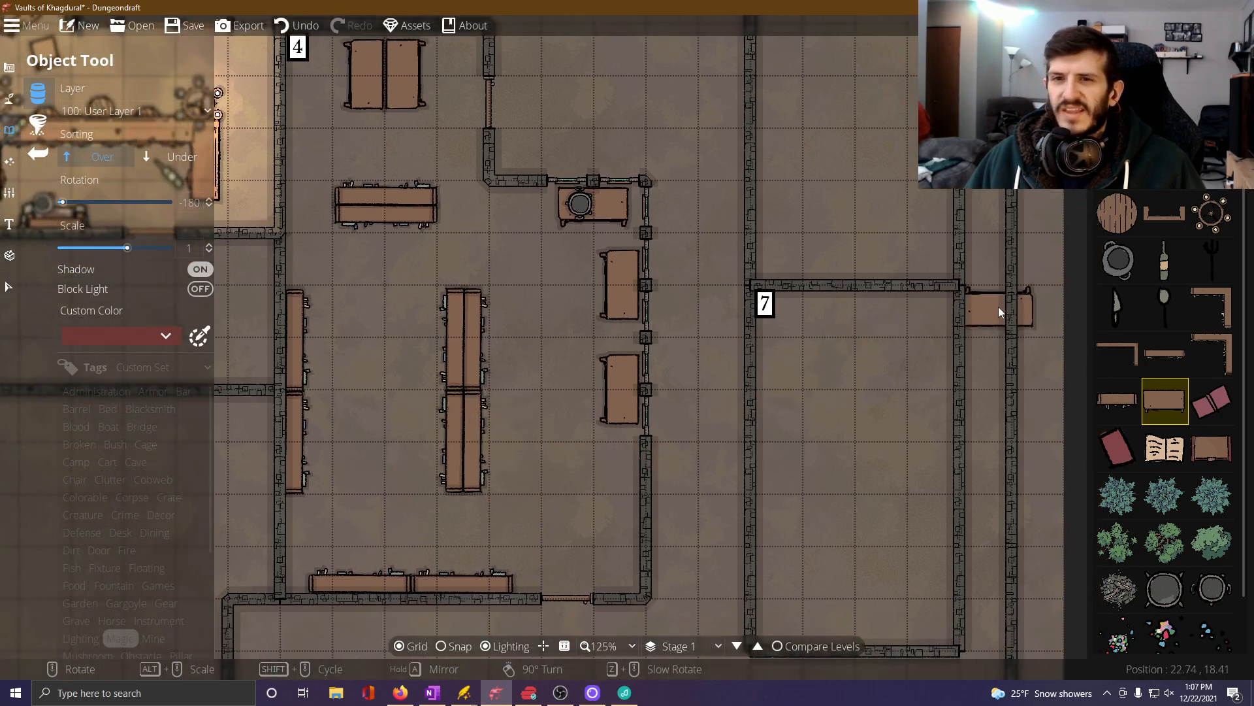
scroll(1150, 492, "down", 1)
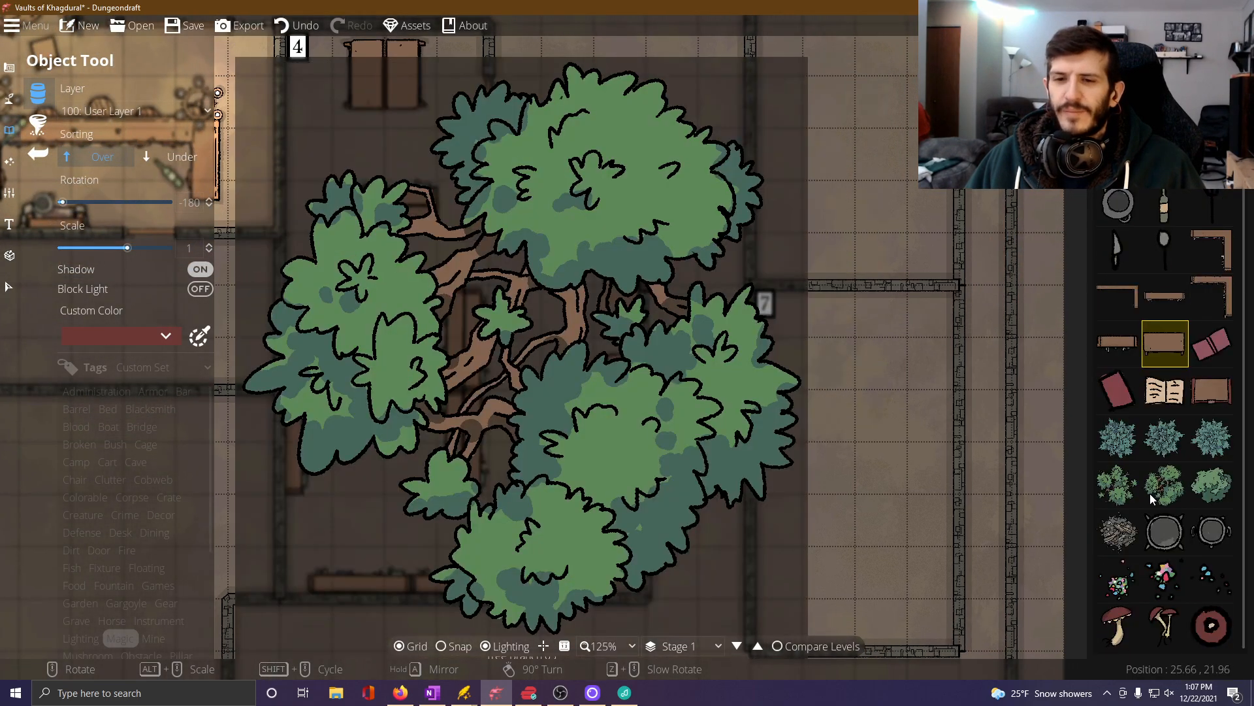
left_click(1212, 531)
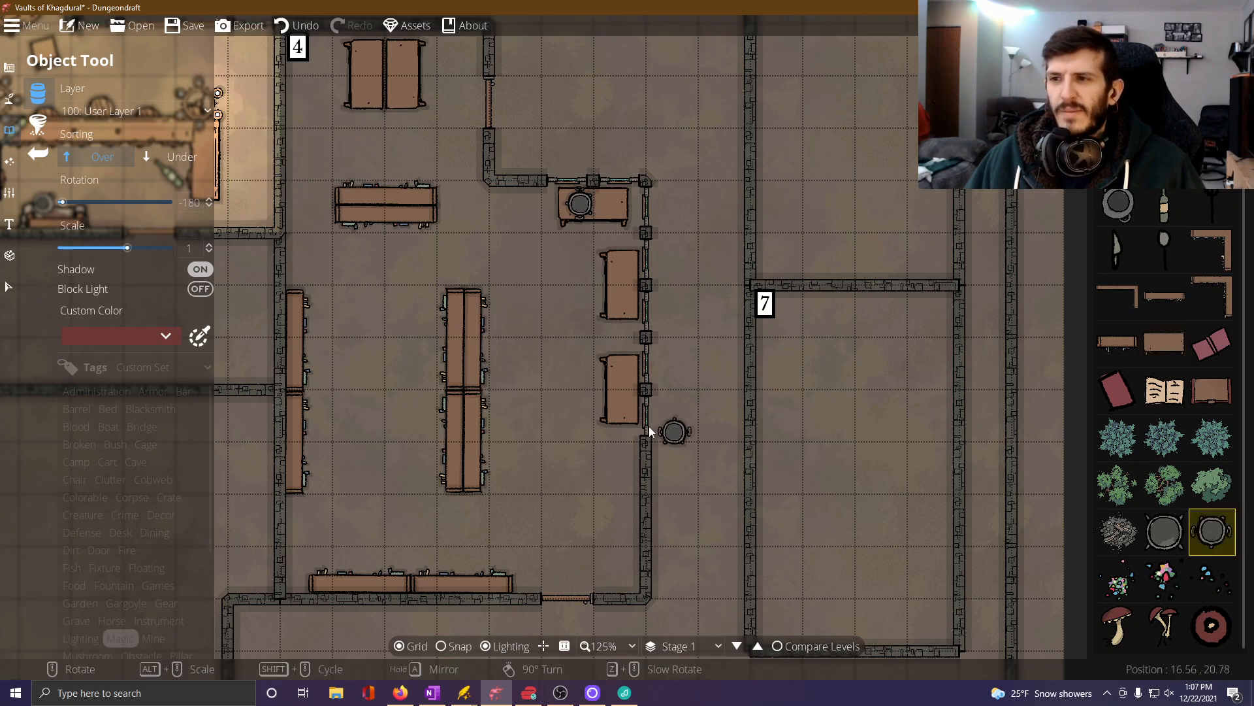
Place two rope coils from the Tool objects on the east table of the back-to-back pair in Room 4's northern section.
left_click(140, 396)
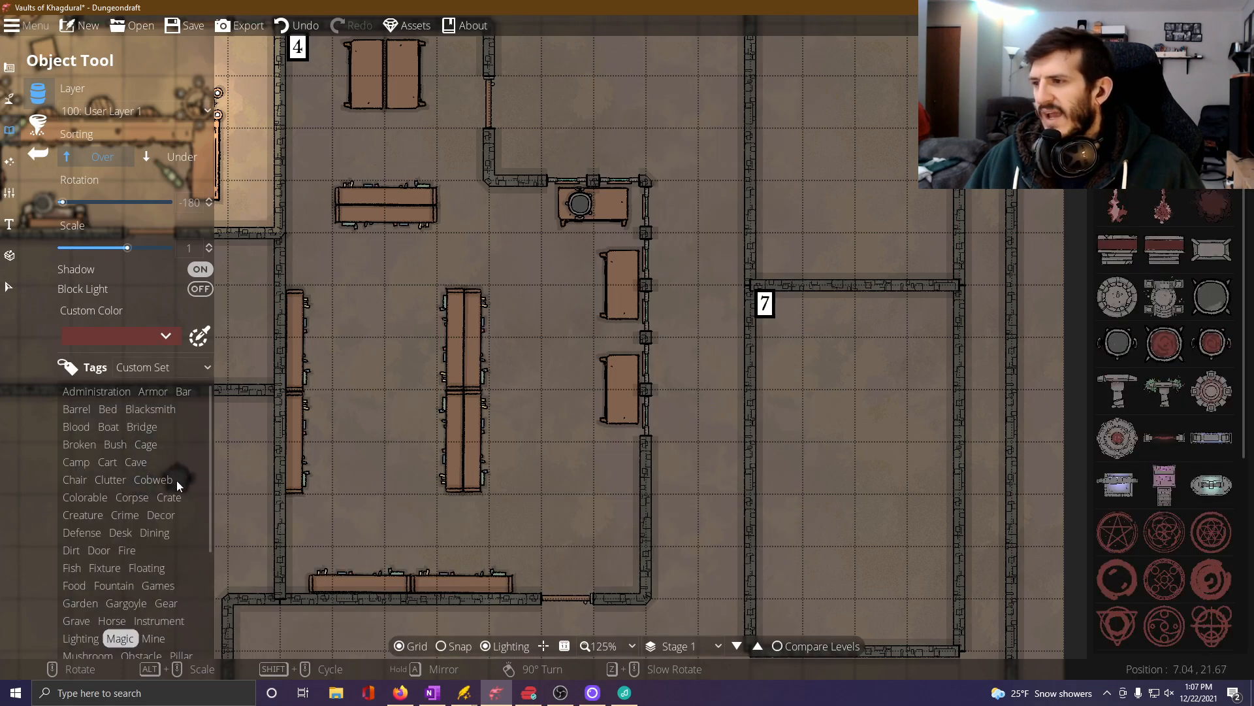
scroll(141, 548, "down", 3)
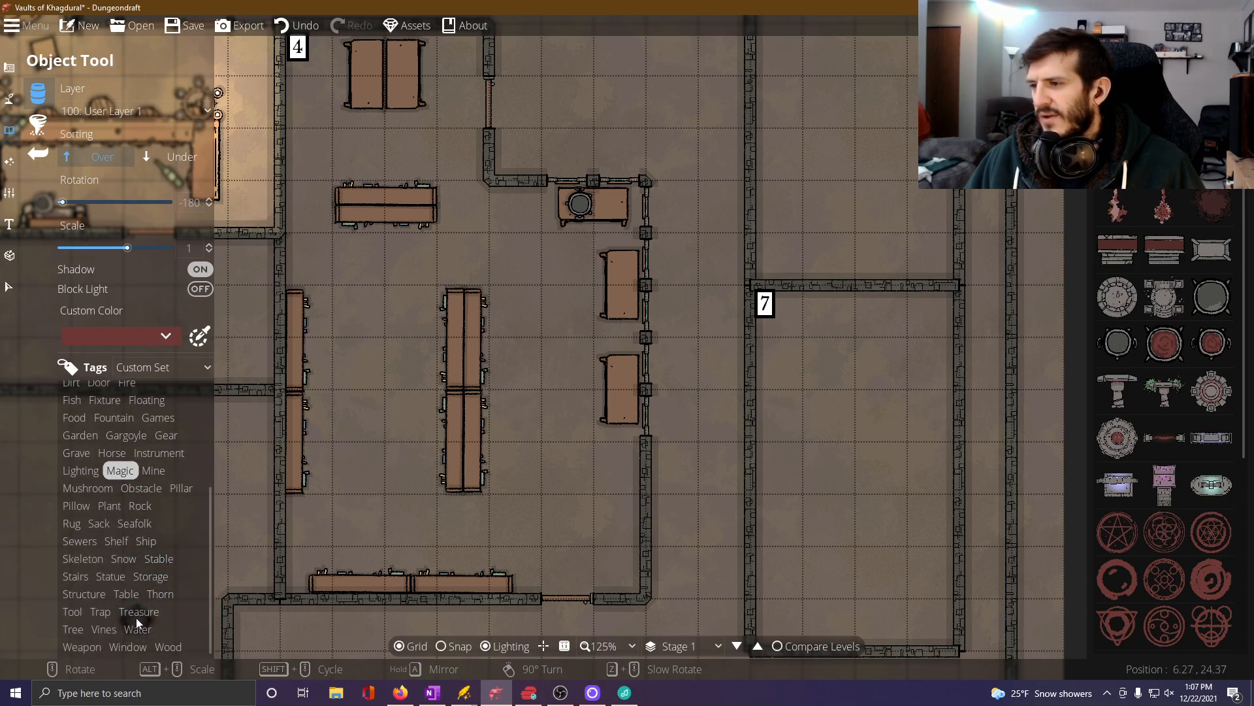
left_click(73, 612)
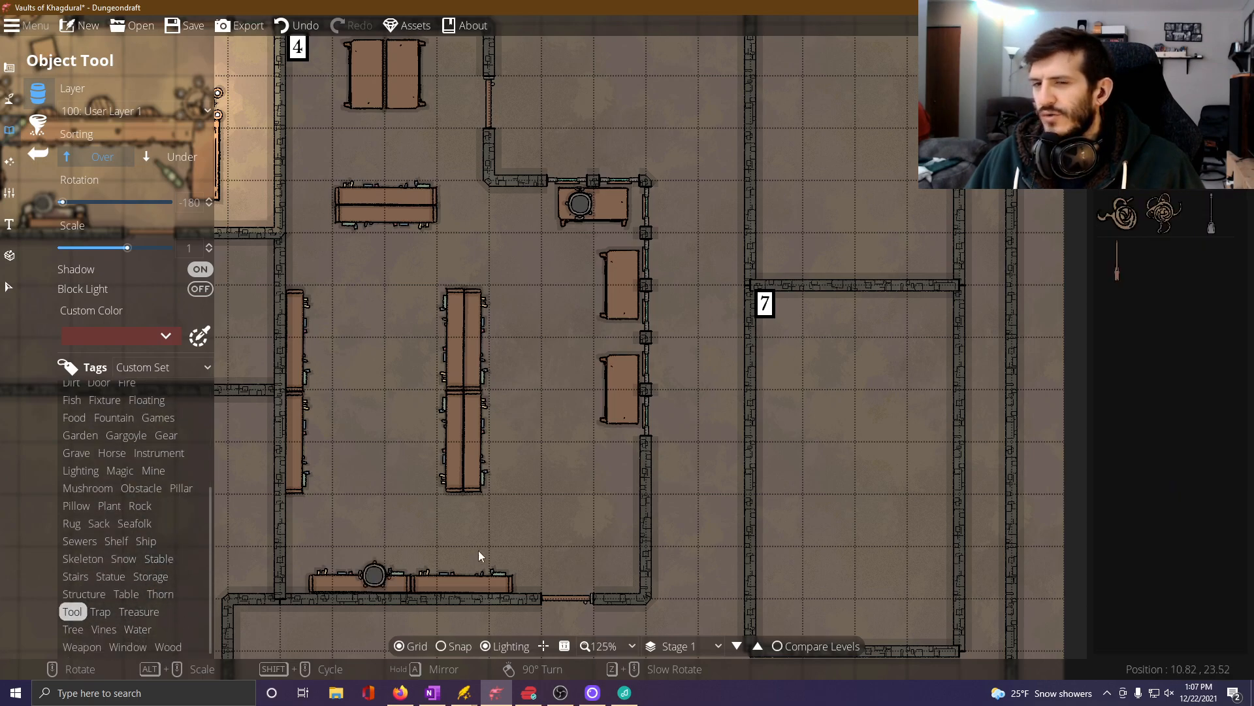
left_click(1134, 230)
left_click_drag(407, 170, 417, 317)
left_click(412, 231)
left_click(1163, 218)
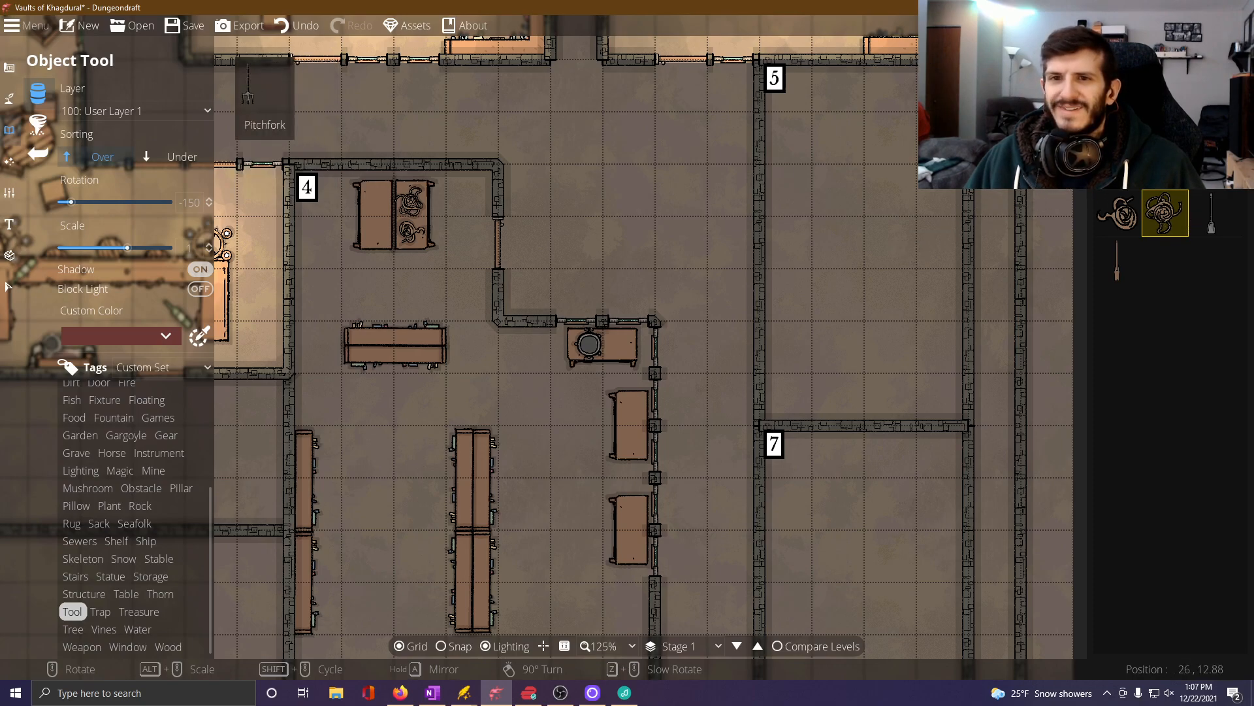
Place two long-handled tools at -150 and -120 degrees on the pair's west table, and a pickaxe beside the round pot on the window table.
left_click(1212, 212)
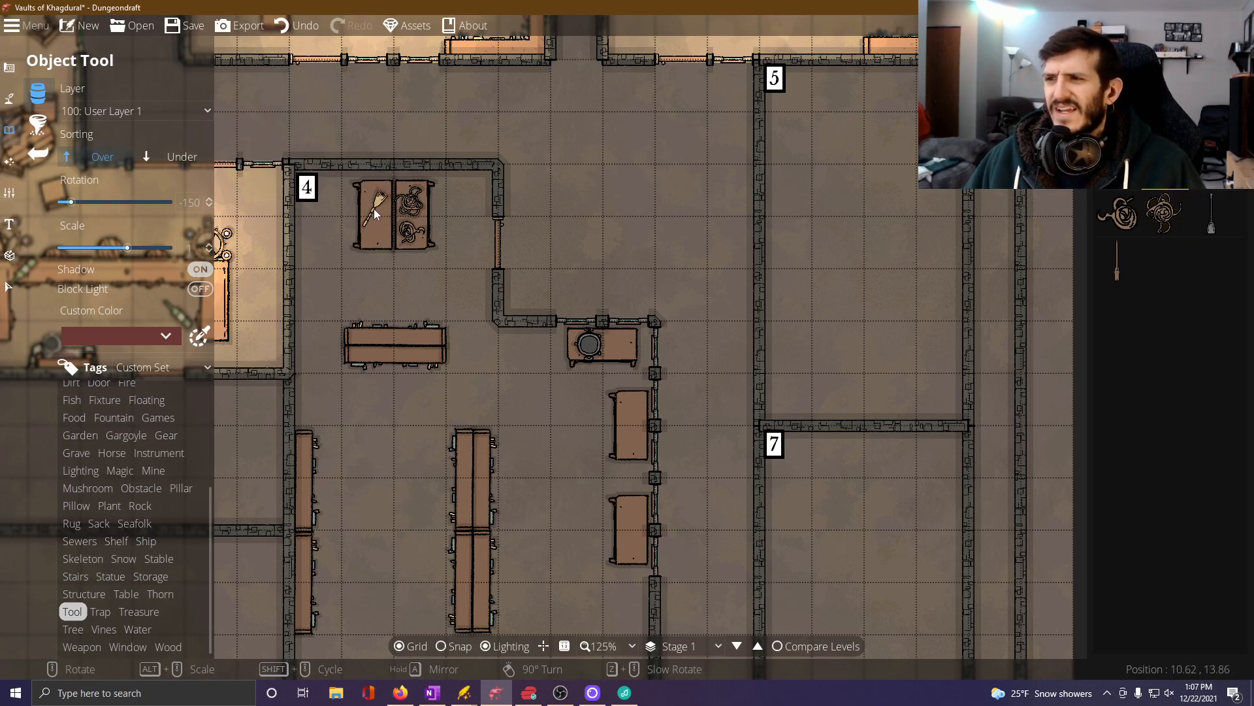
left_click(375, 204)
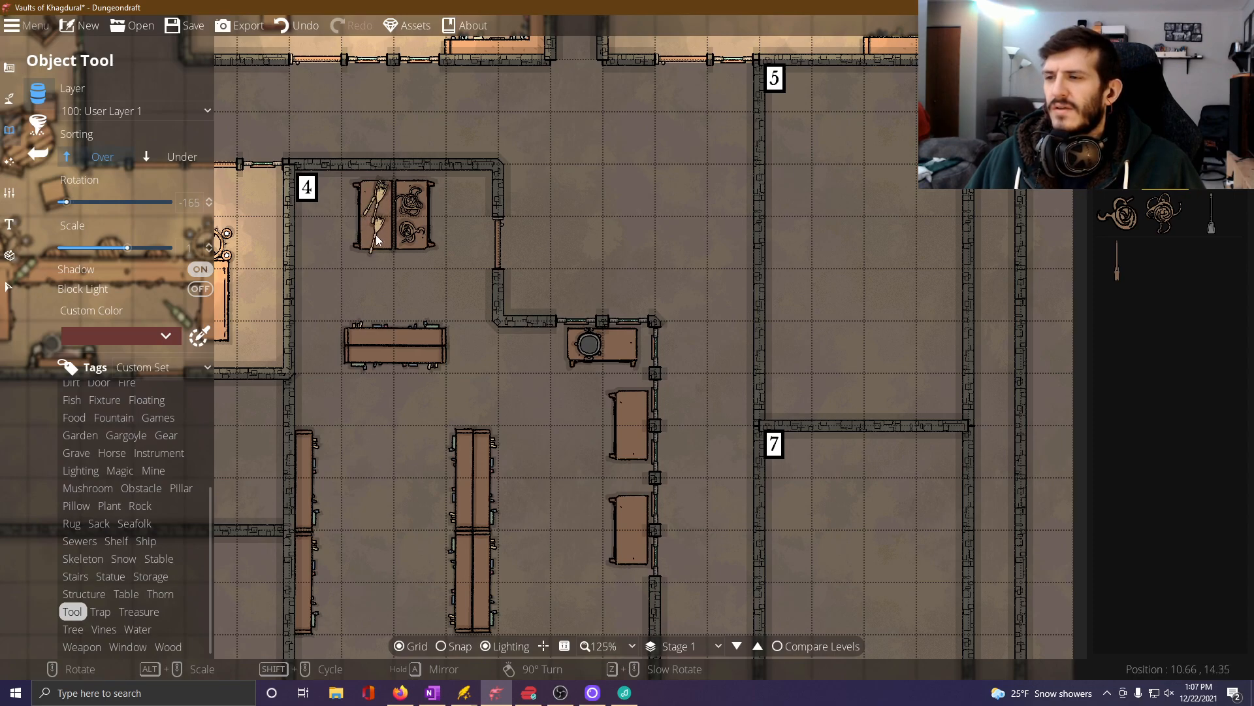
scroll(383, 234, "up", 3)
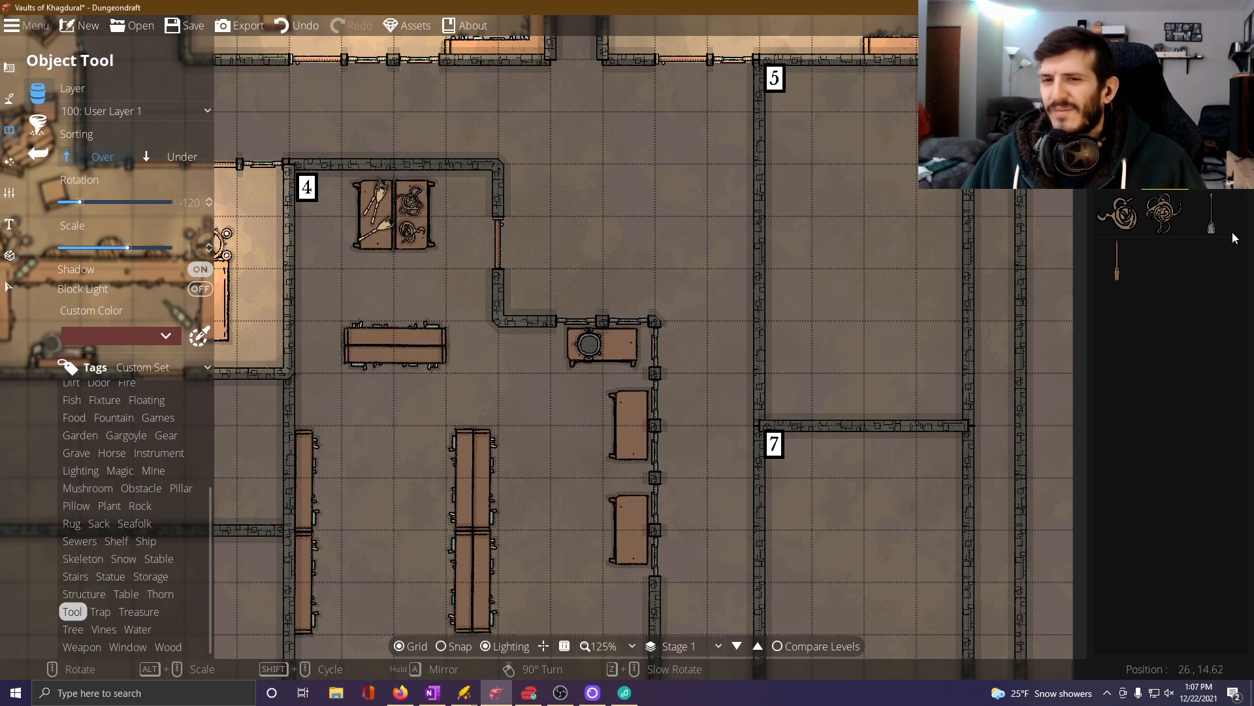
scroll(623, 357, "down", 6)
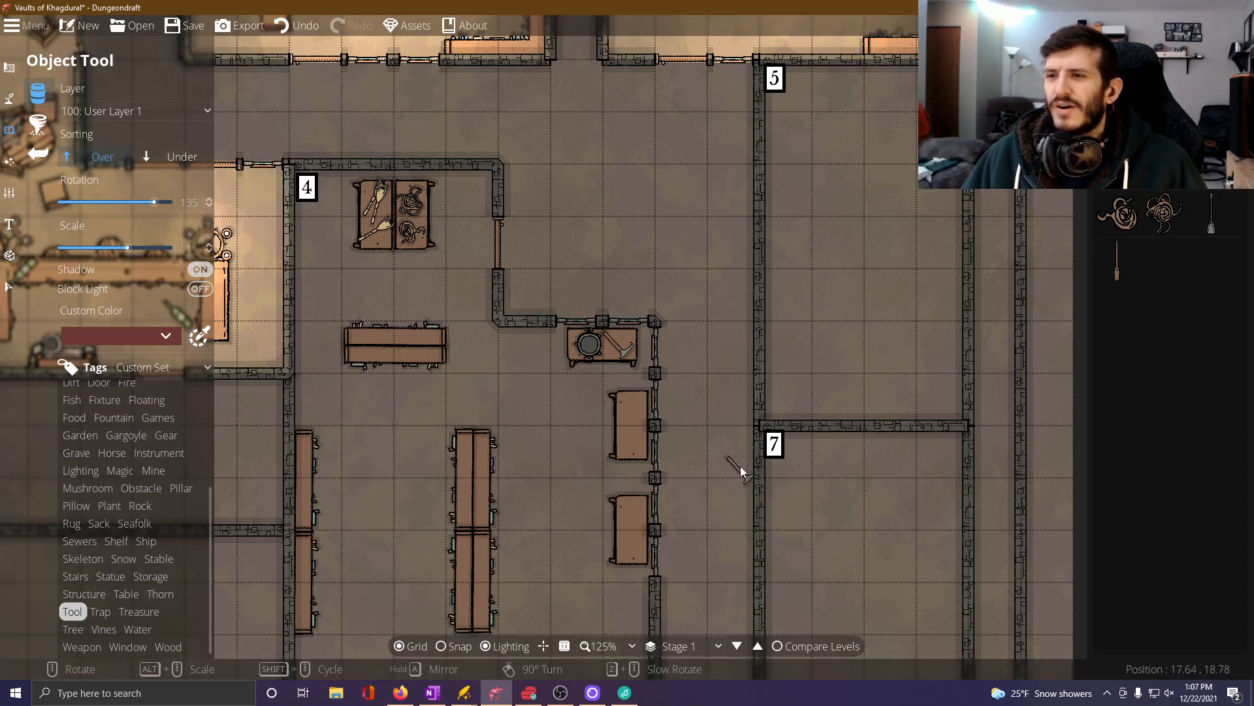
Place two different round sacks from the Sack objects on the northern of Room 4's two east wall tables.
left_click_drag(739, 432, 746, 269)
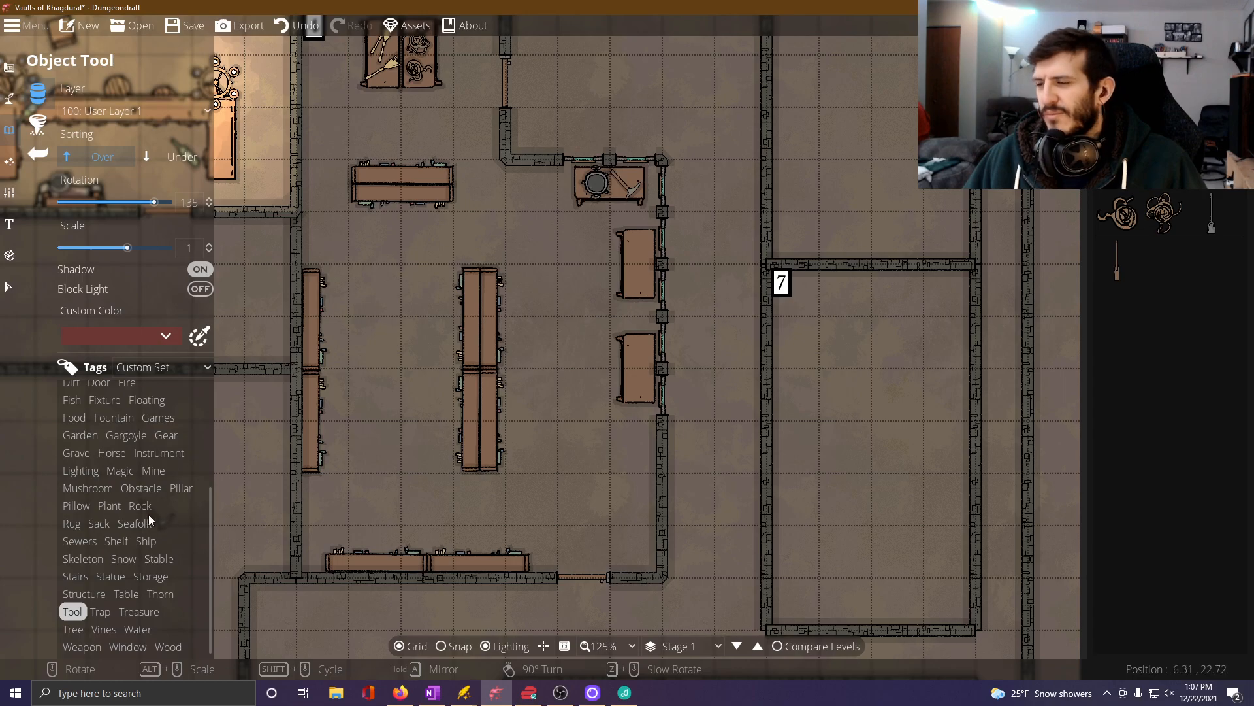
left_click(160, 594)
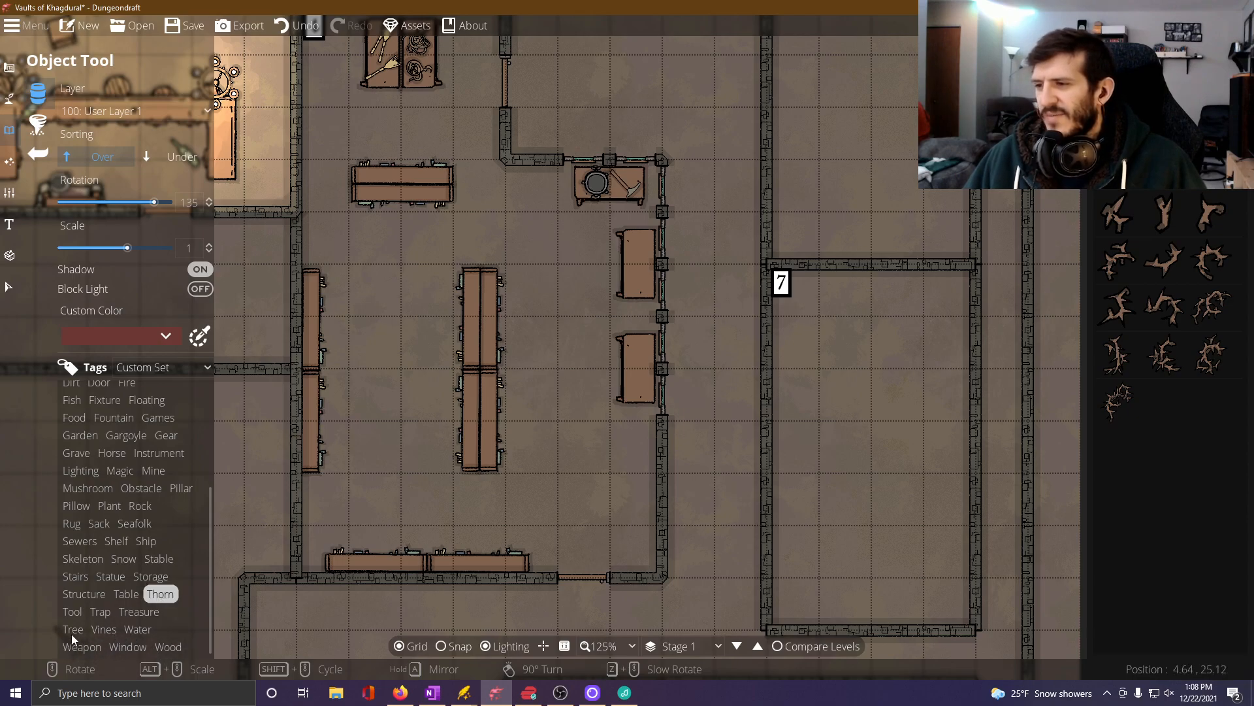
left_click(98, 614)
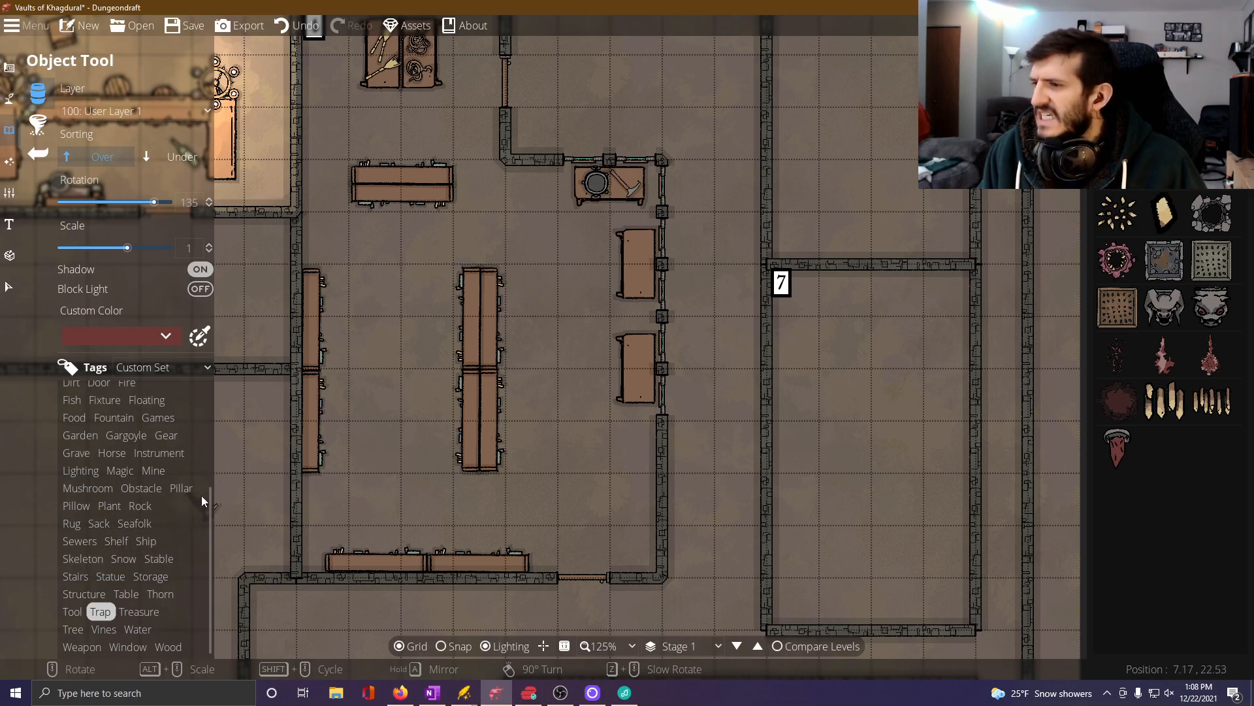
left_click(92, 523)
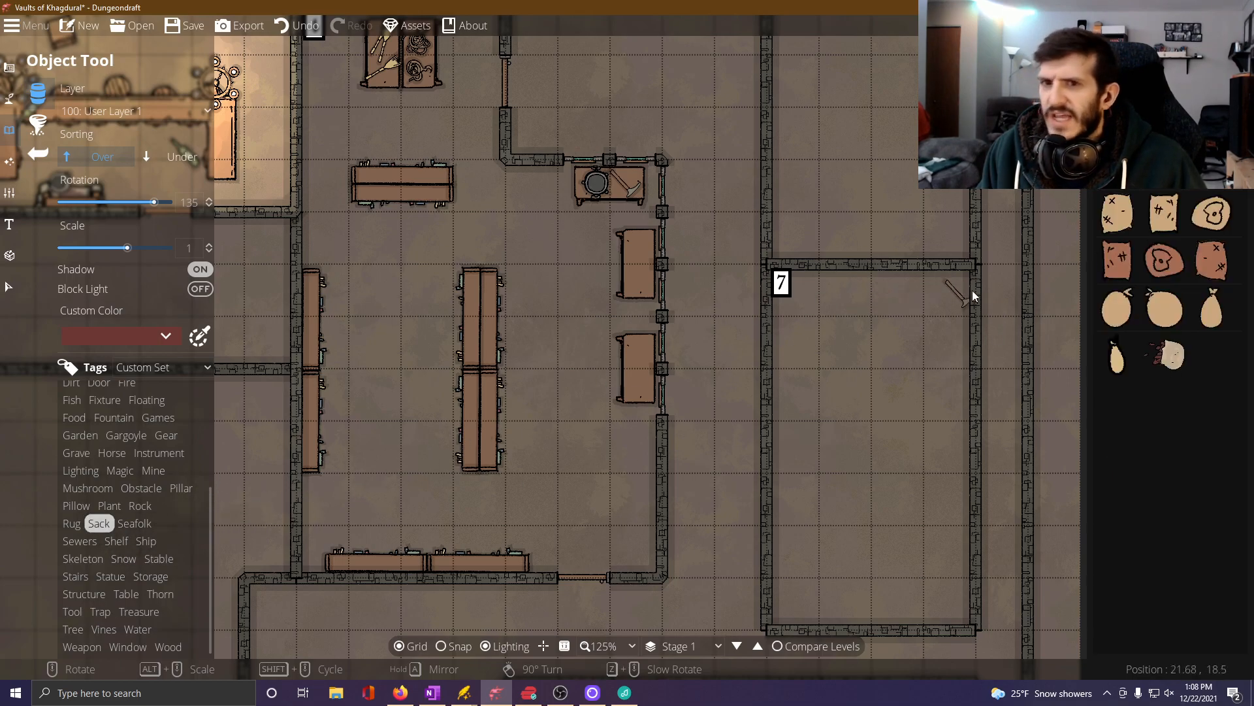
left_click(1118, 307)
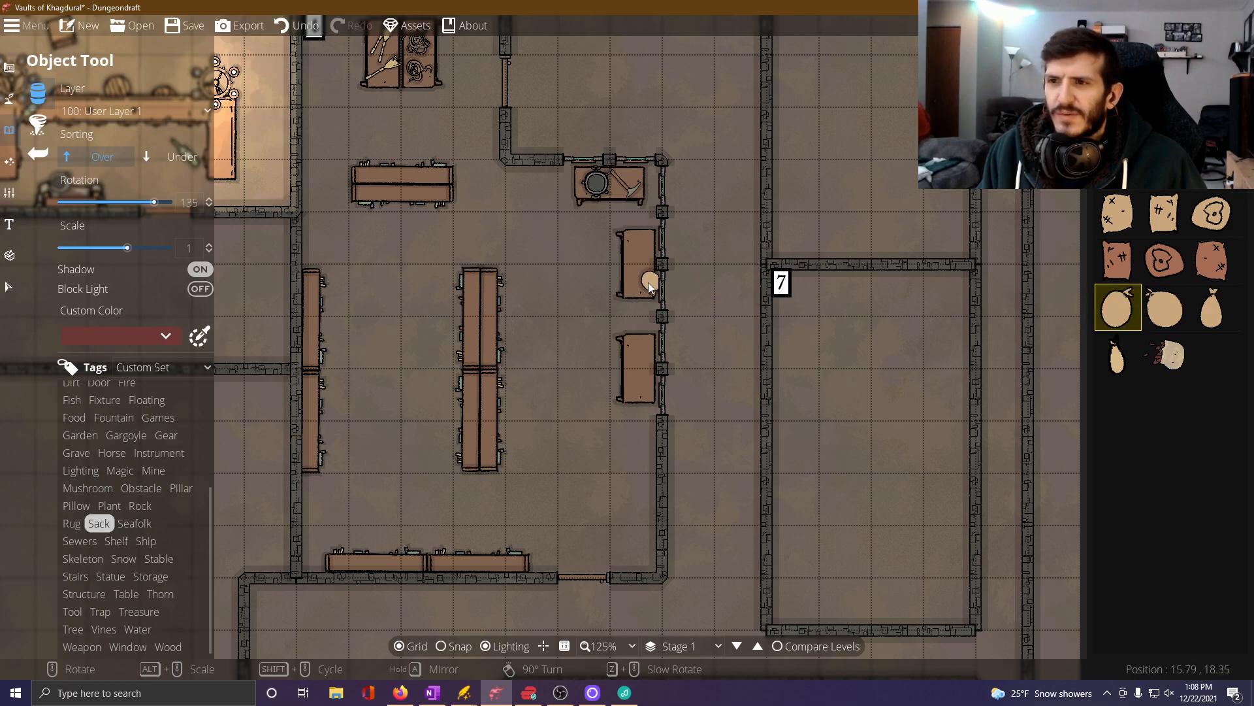
left_click(639, 247)
scroll(653, 281, "up", 1)
left_click(1176, 307)
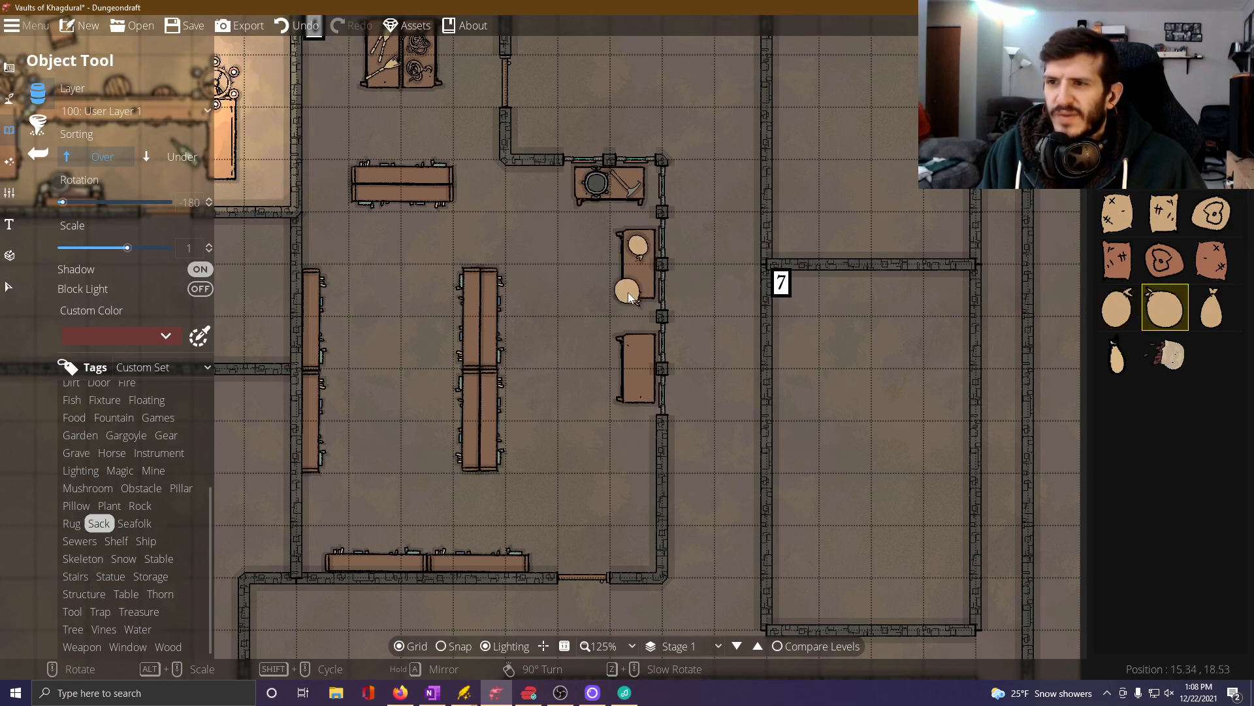
scroll(643, 281, "down", 1)
left_click(643, 284)
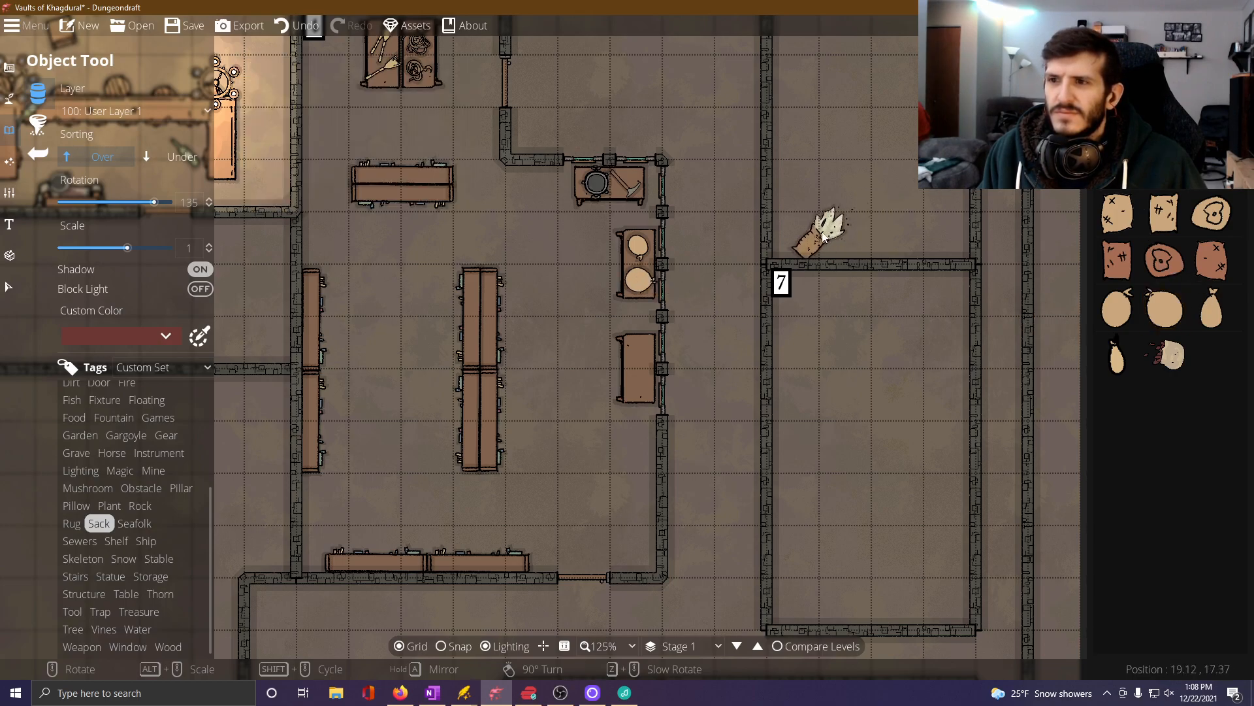
Place a spilling sack rotated -120 degrees with Under sorting against the west side of the table holding the round sacks.
left_click(173, 157)
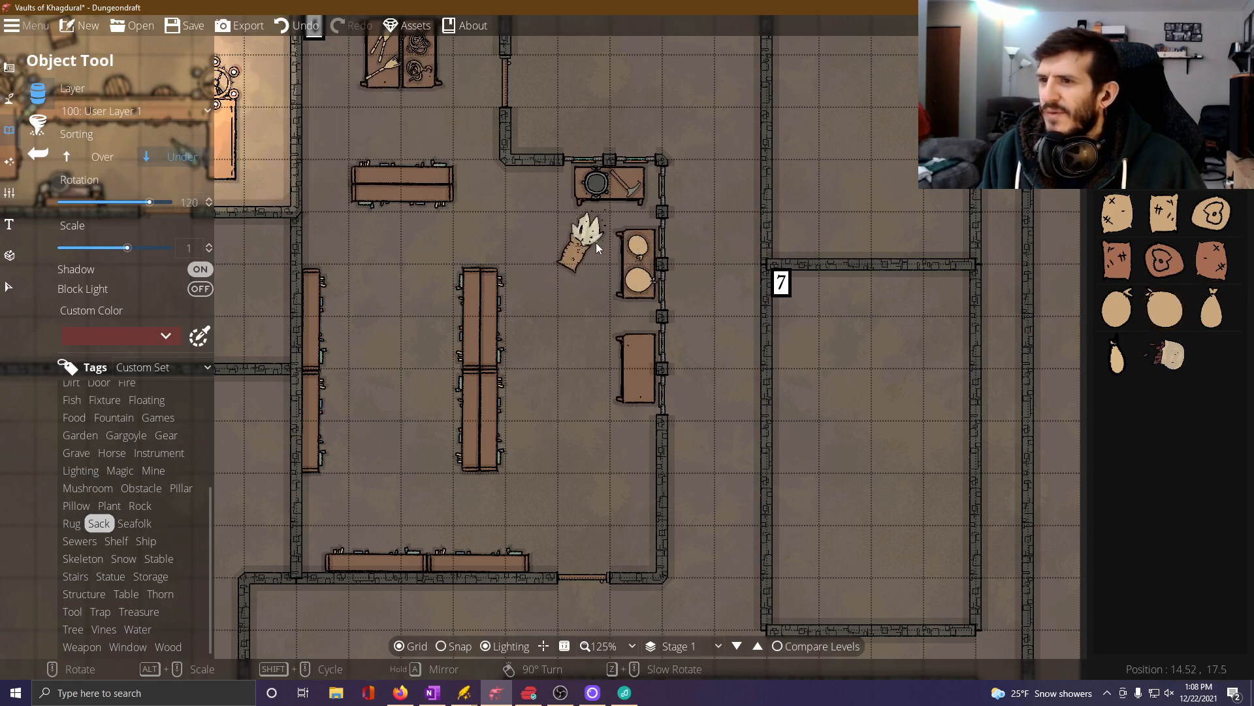
scroll(611, 260, "down", 2)
scroll(615, 260, "down", 15)
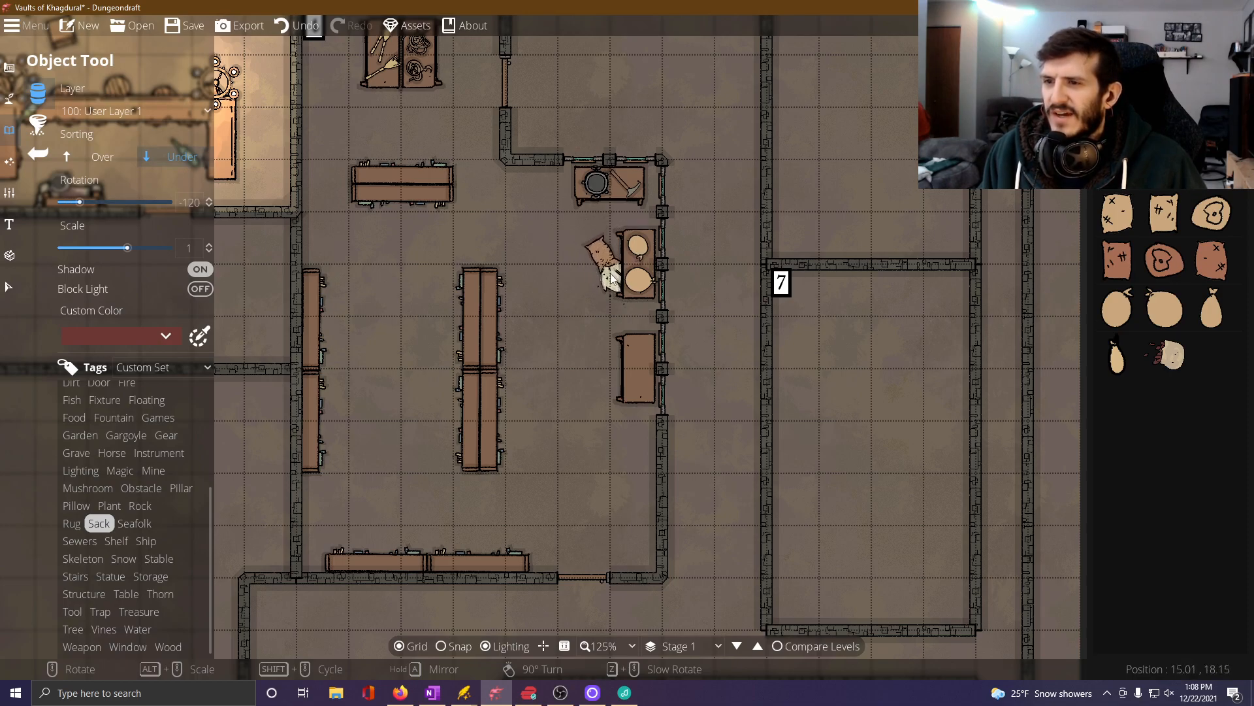
left_click(615, 294)
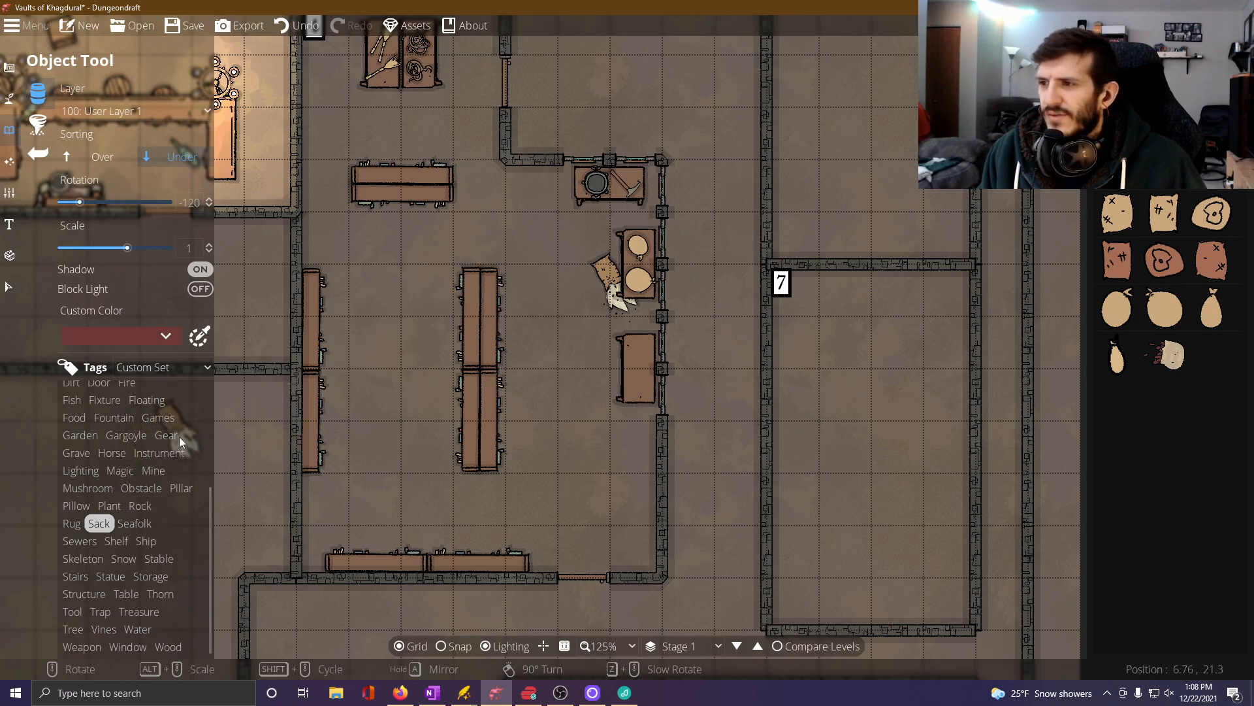
Place a set-up chessboard from the Games objects at -90 degrees with Over sorting on the northern half of the southern east wall table.
left_click(157, 417)
left_click(1213, 260)
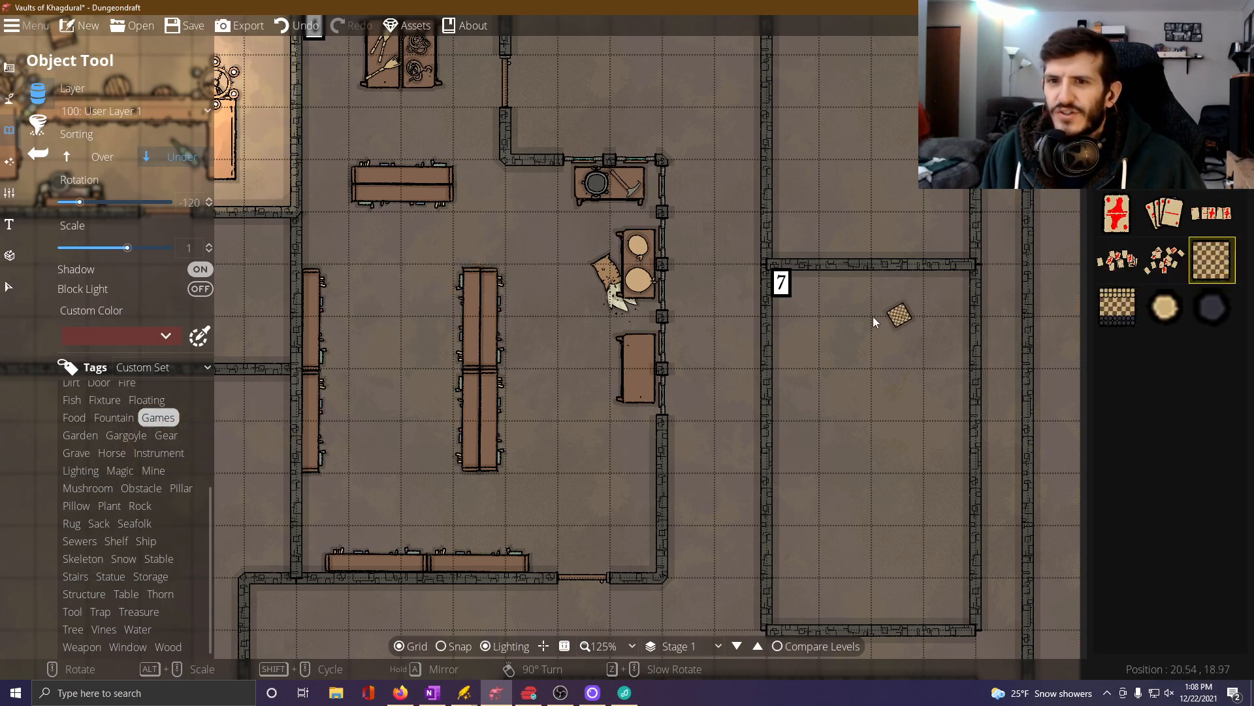
left_click(1111, 304)
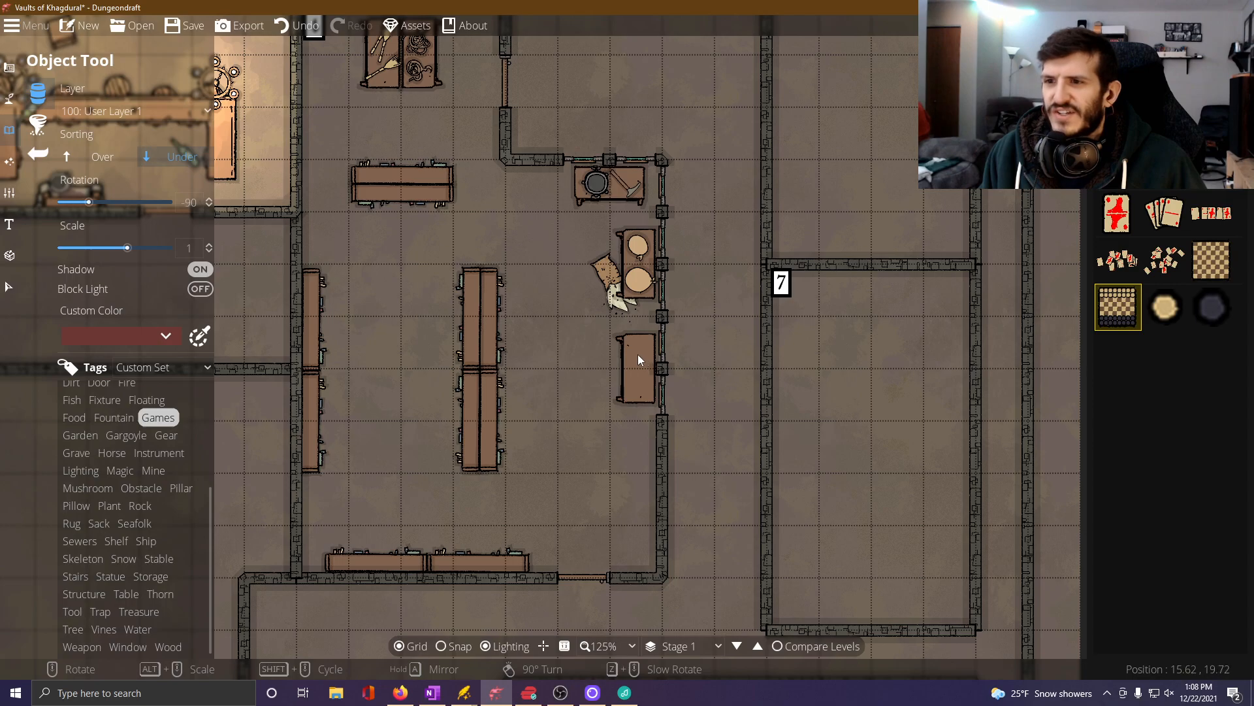
left_click(100, 160)
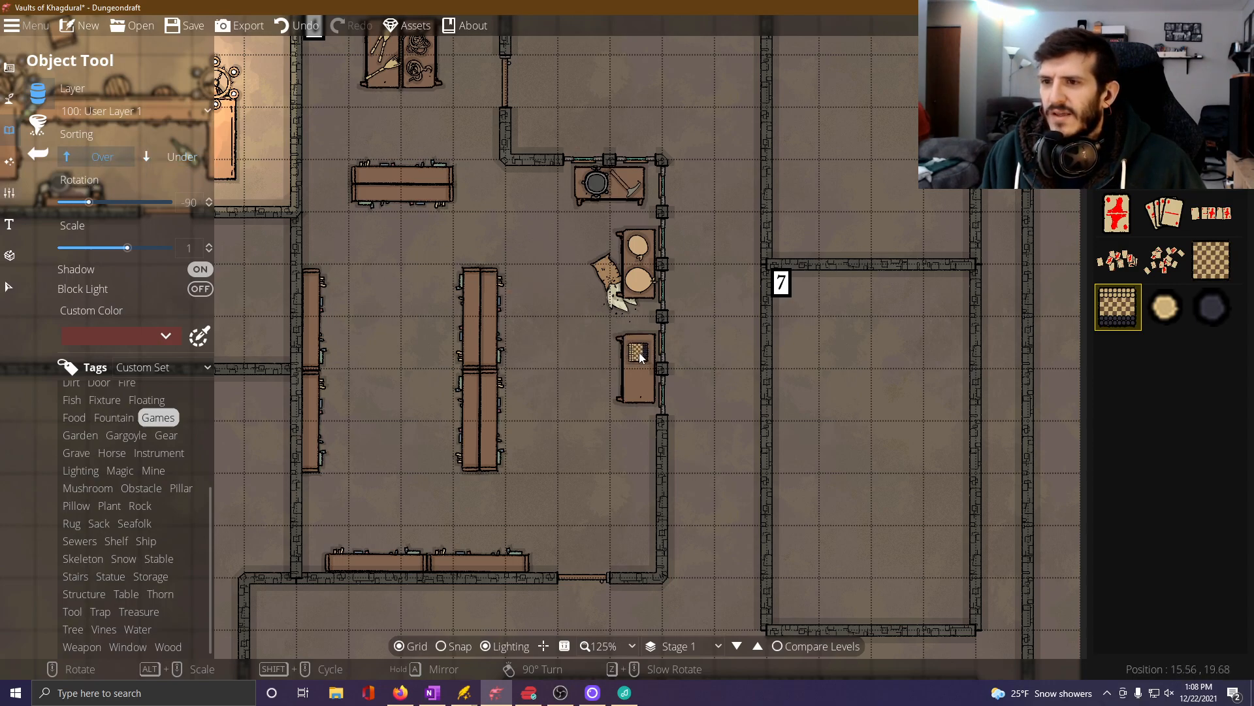
left_click(639, 354)
Lay out Cards 01 decks at -90 degrees on the same table south of the chessboard and return to the full object library.
left_click(1112, 129)
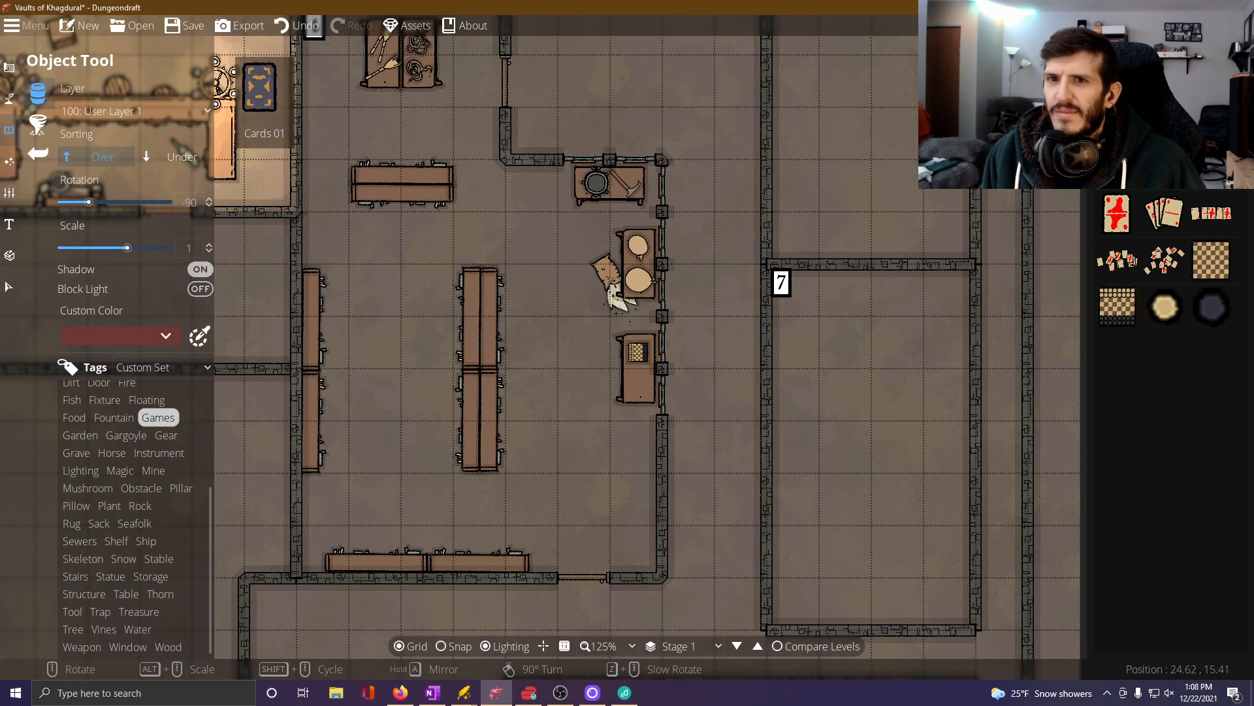
scroll(642, 374, "up", 5)
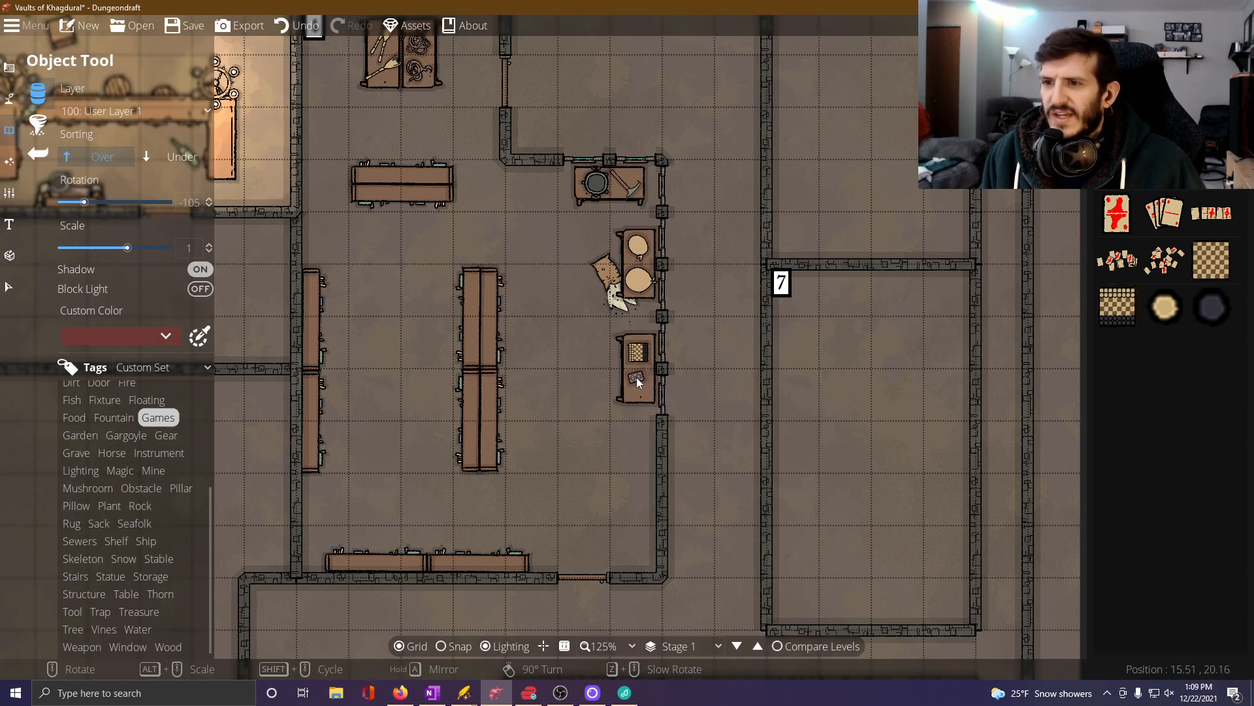
scroll(639, 377, "up", 1)
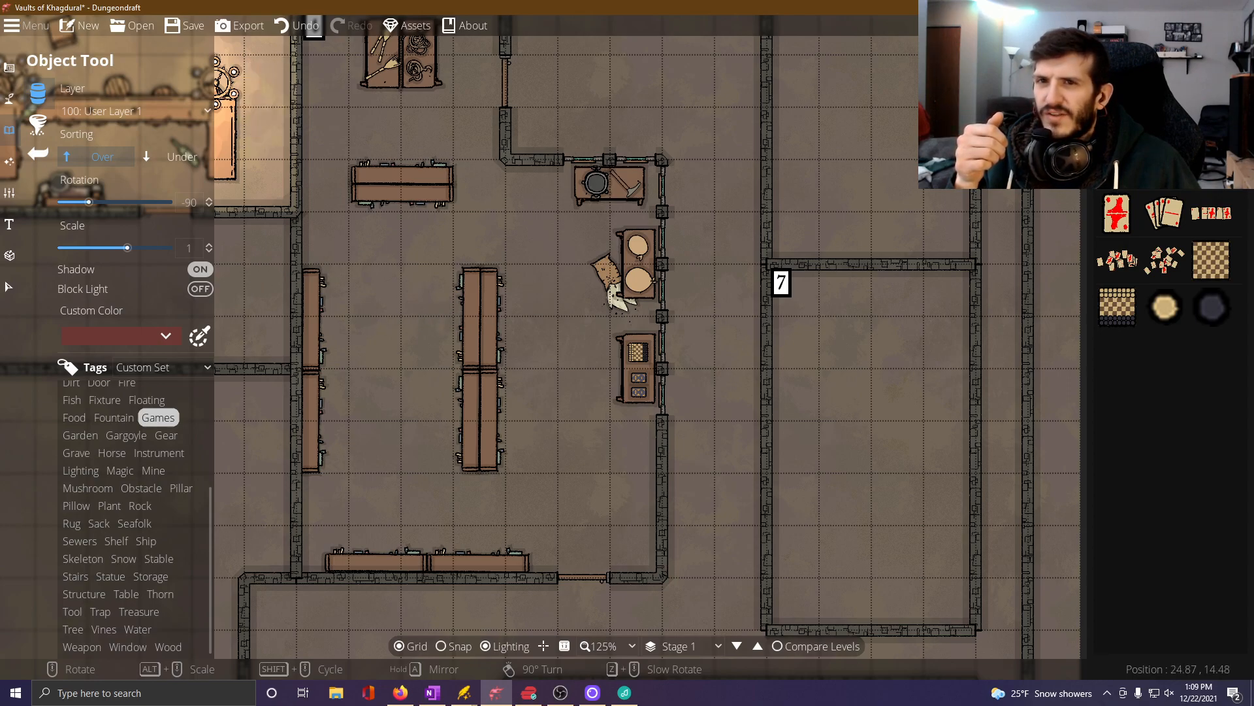
left_click(1176, 87)
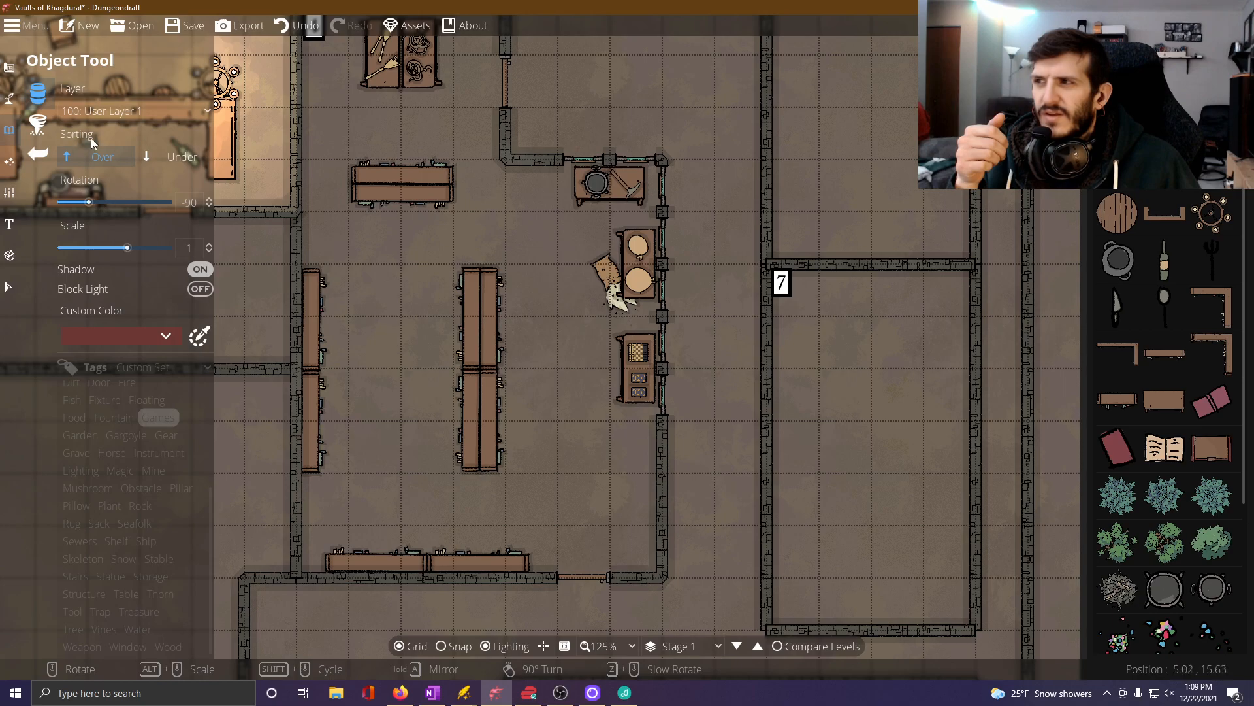
Move the upper and lower back-to-back pairs of central long shelves about one grid square west.
left_click(9, 286)
left_click_drag(468, 312, 433, 306)
left_click_drag(462, 403, 431, 407)
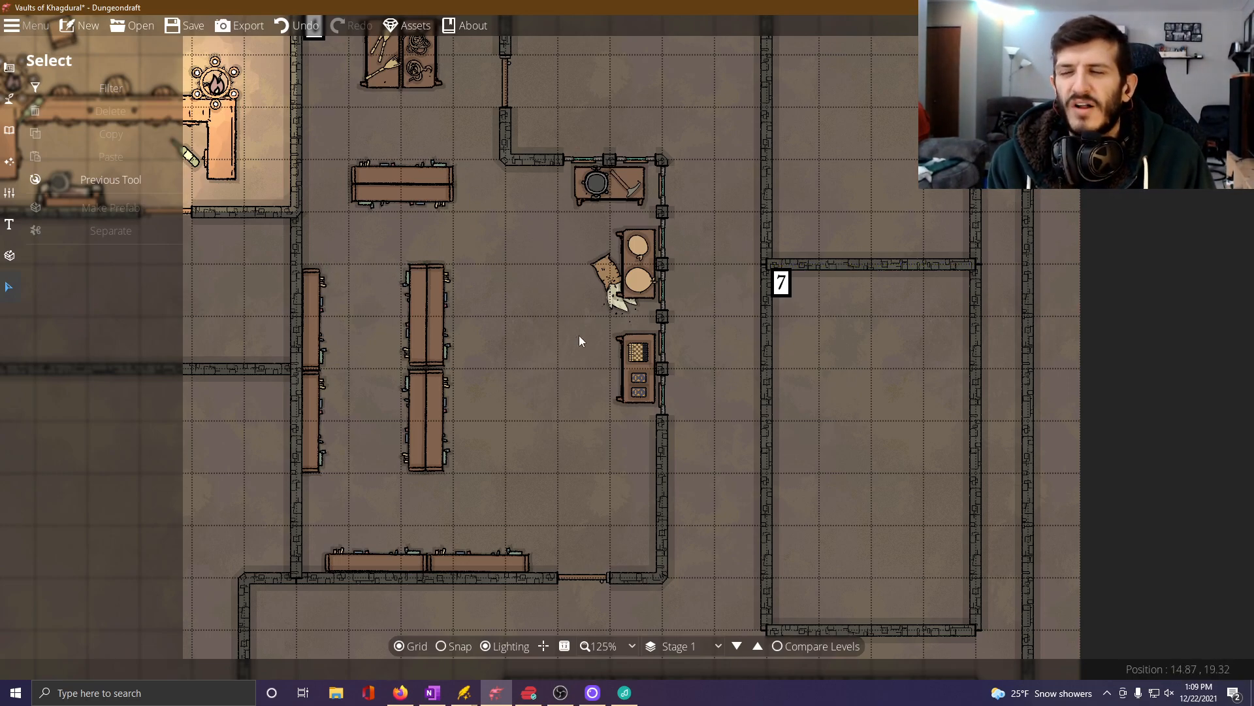
Place two long shelves end to end at -90 degrees east of the central shelving, and set the shelf rotation to 90 degrees.
left_click(10, 127)
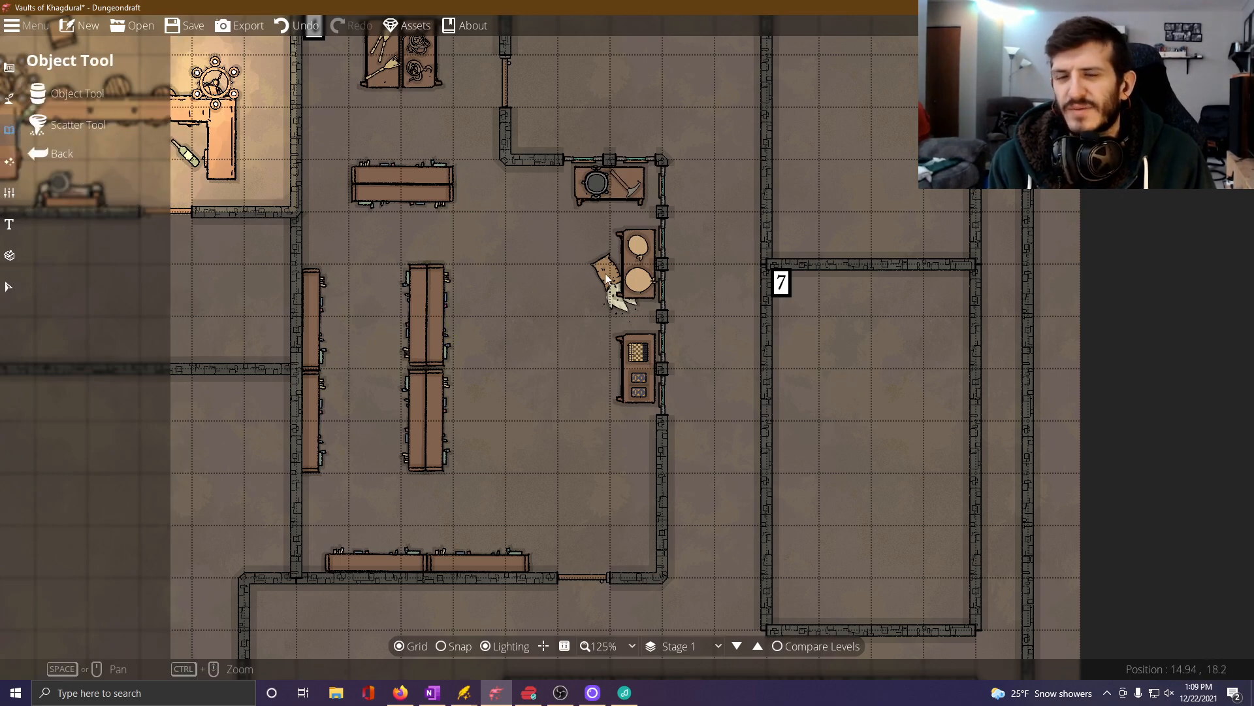
left_click(77, 93)
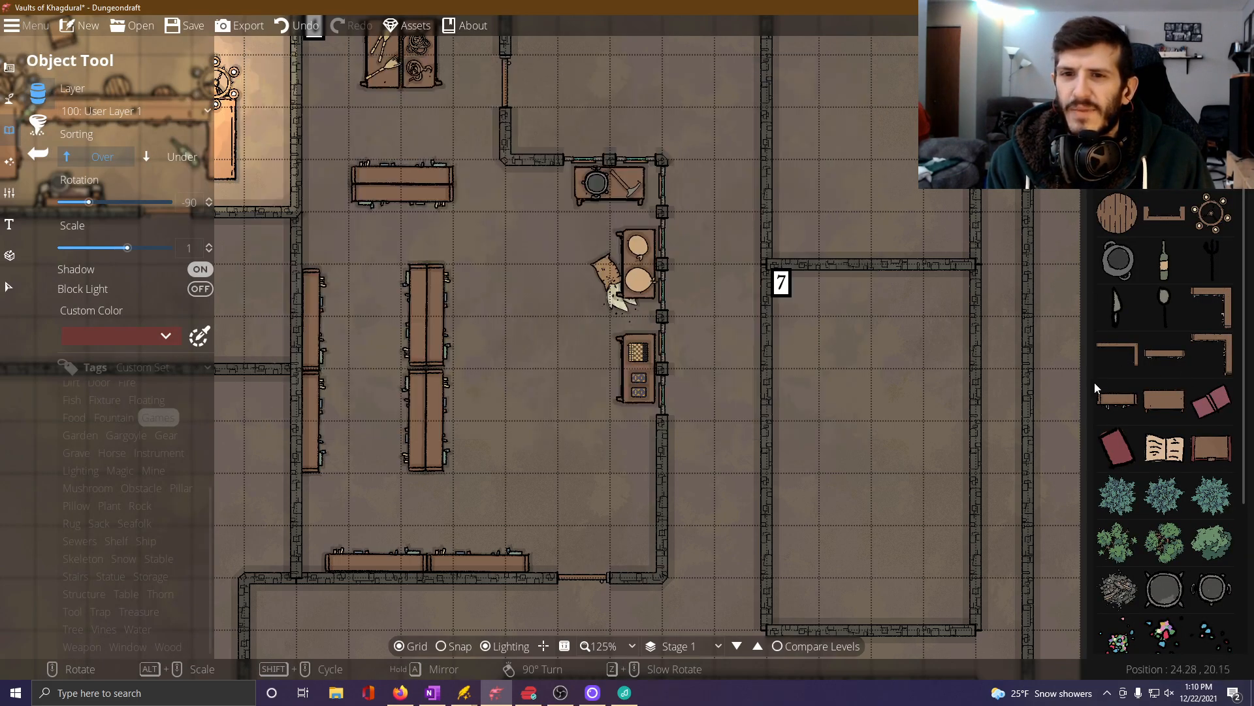
left_click(1165, 353)
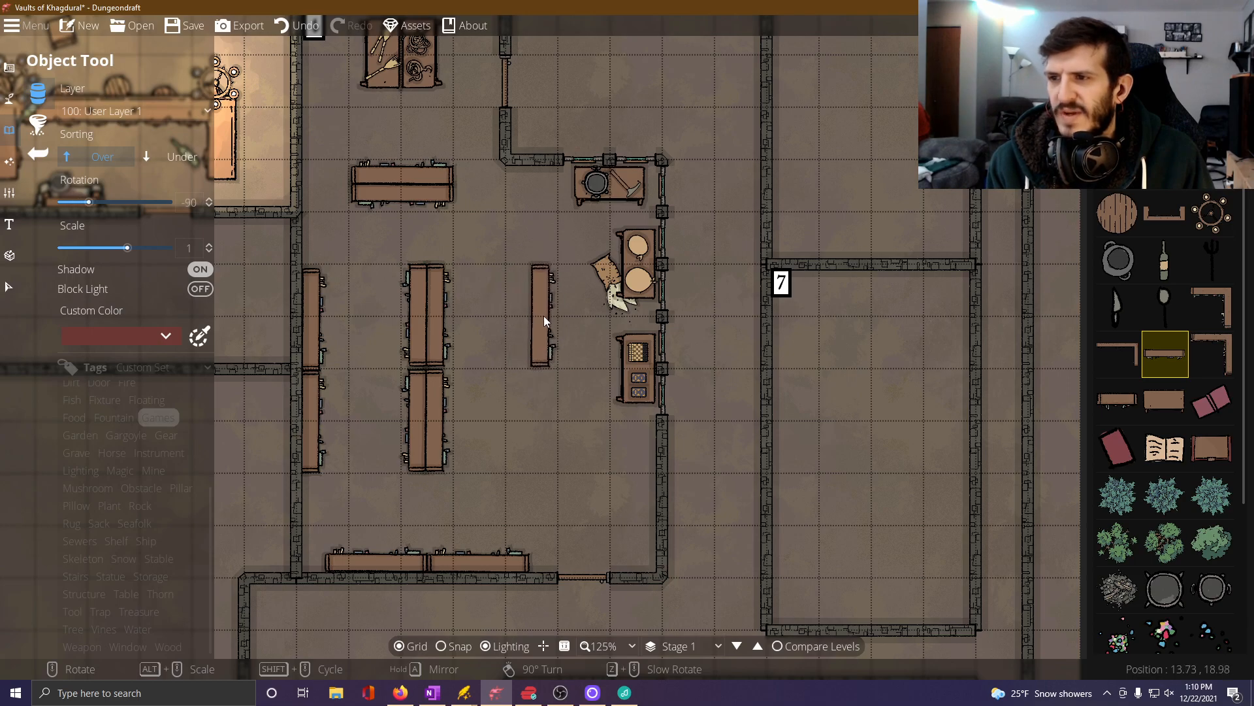
left_click(543, 315)
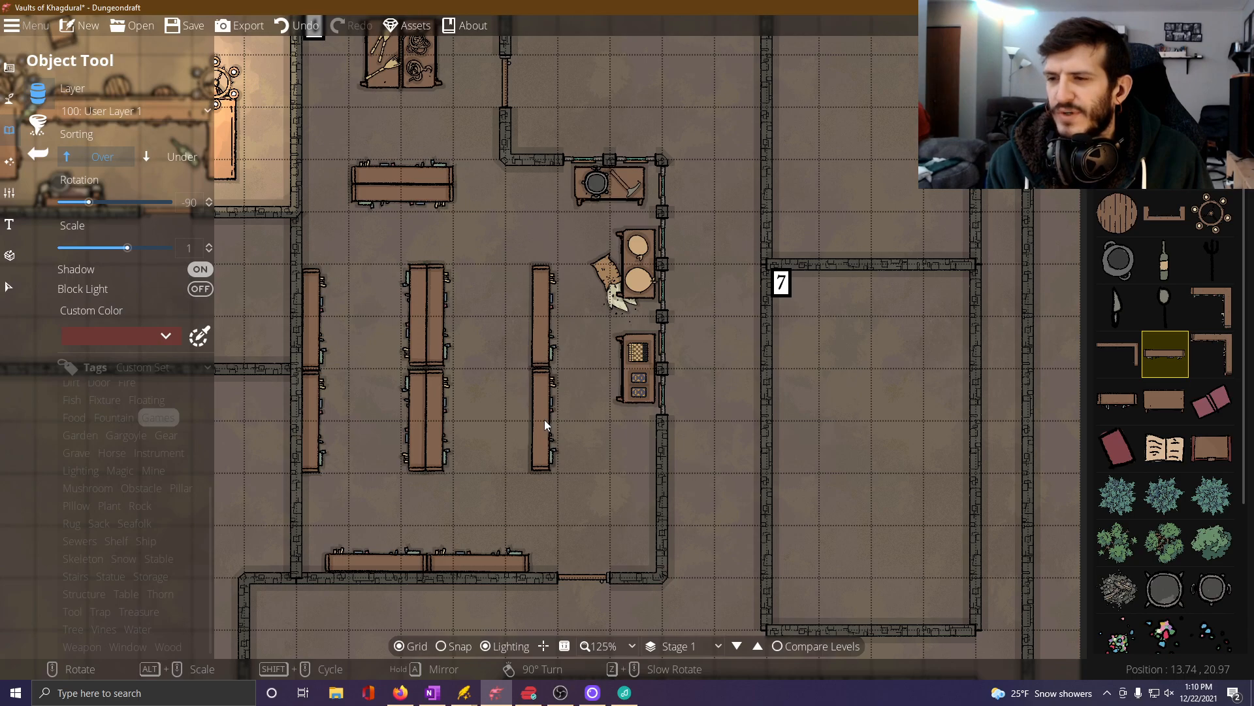
left_click(544, 419)
scroll(515, 374, "down", 12)
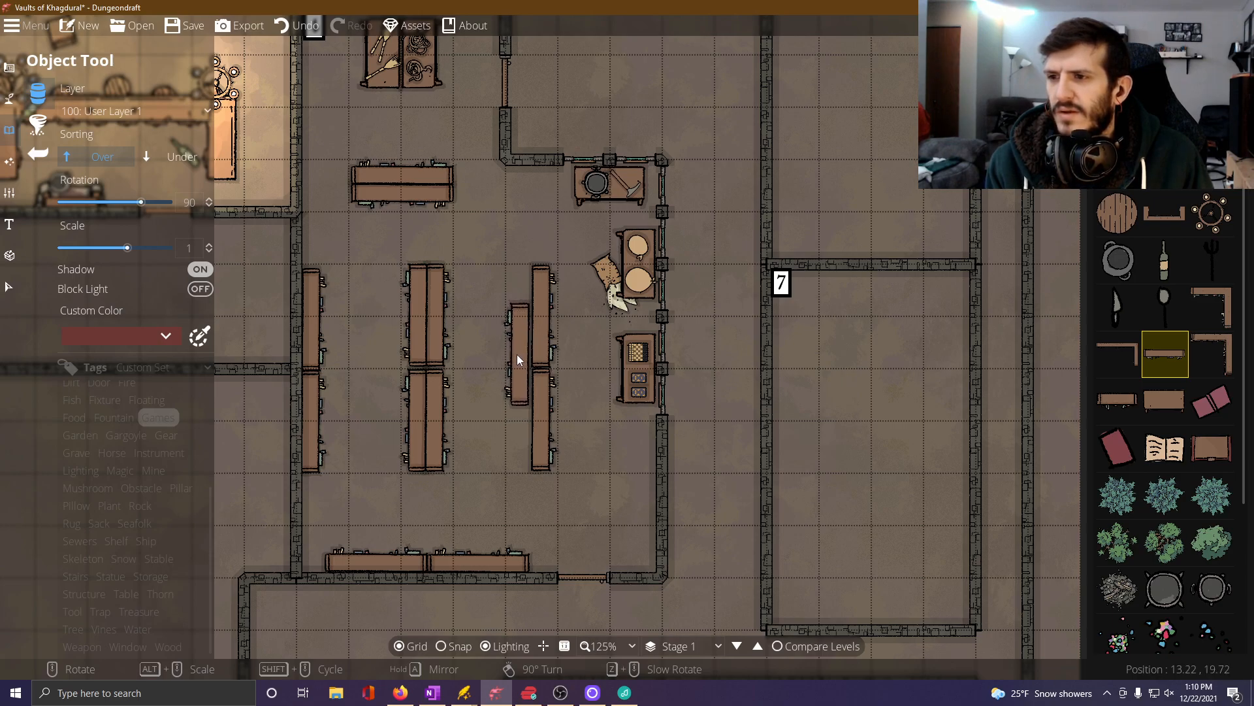
left_click(519, 354)
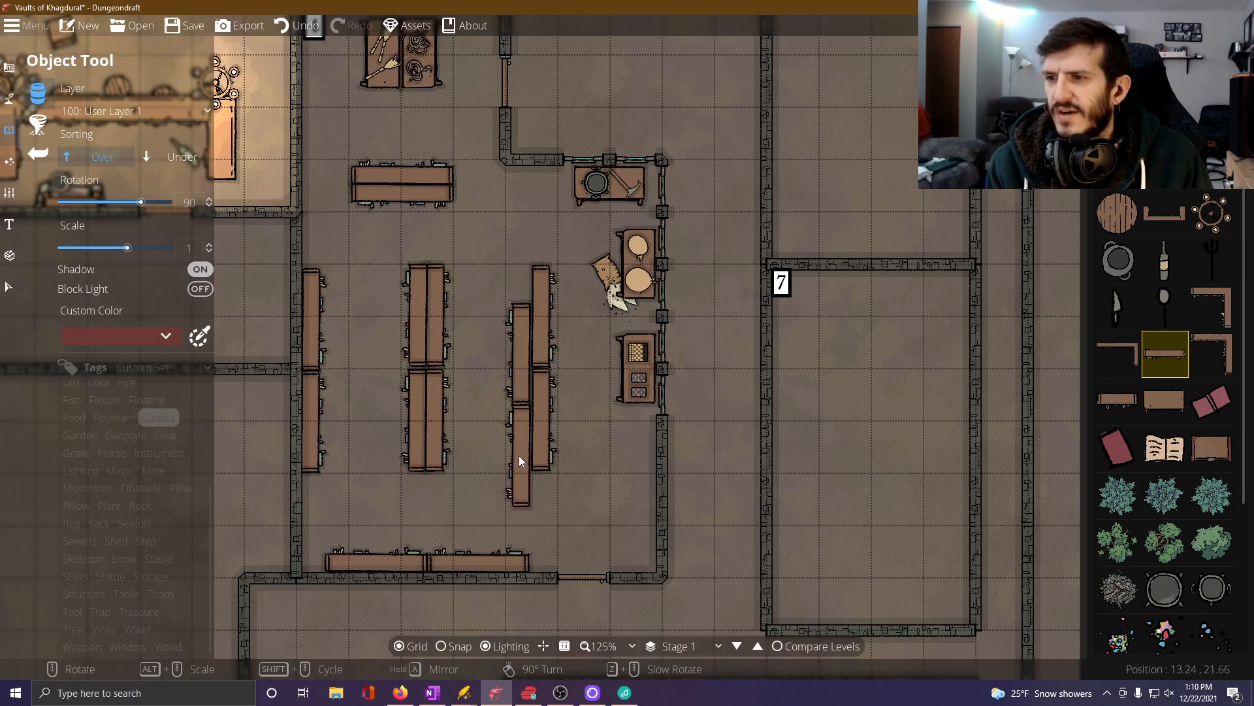
left_click(519, 456)
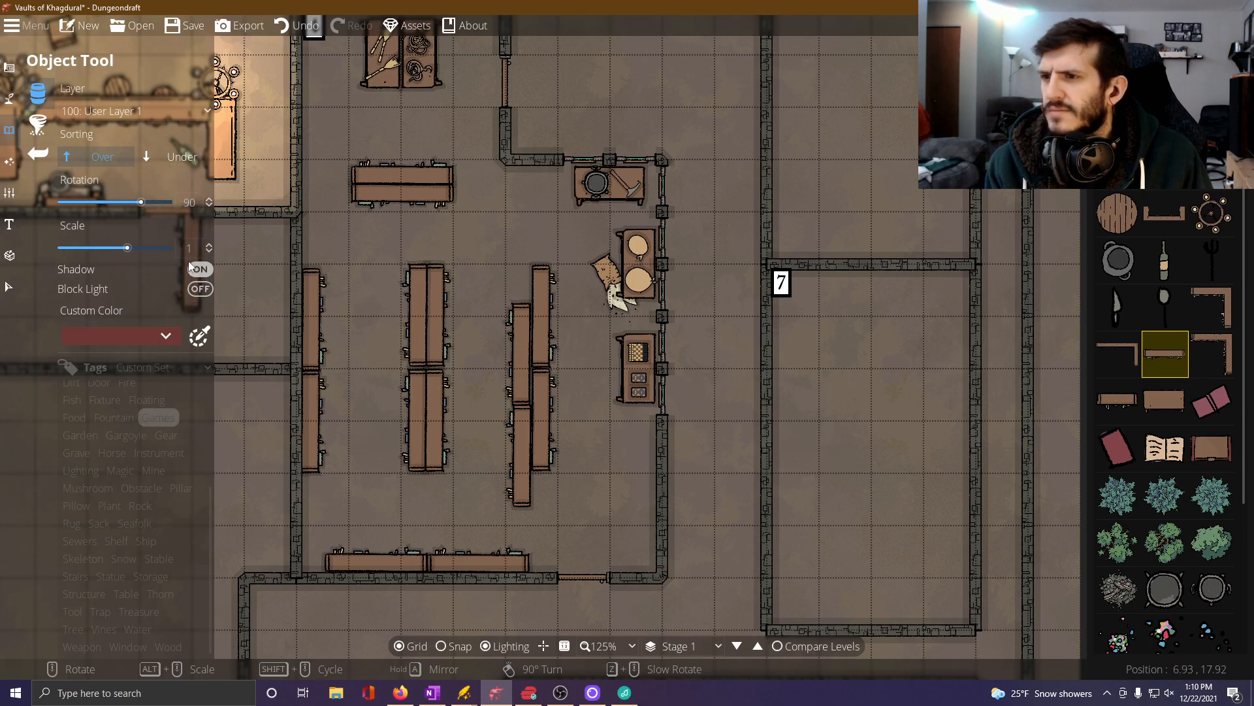
left_click(295, 26)
left_click(295, 25)
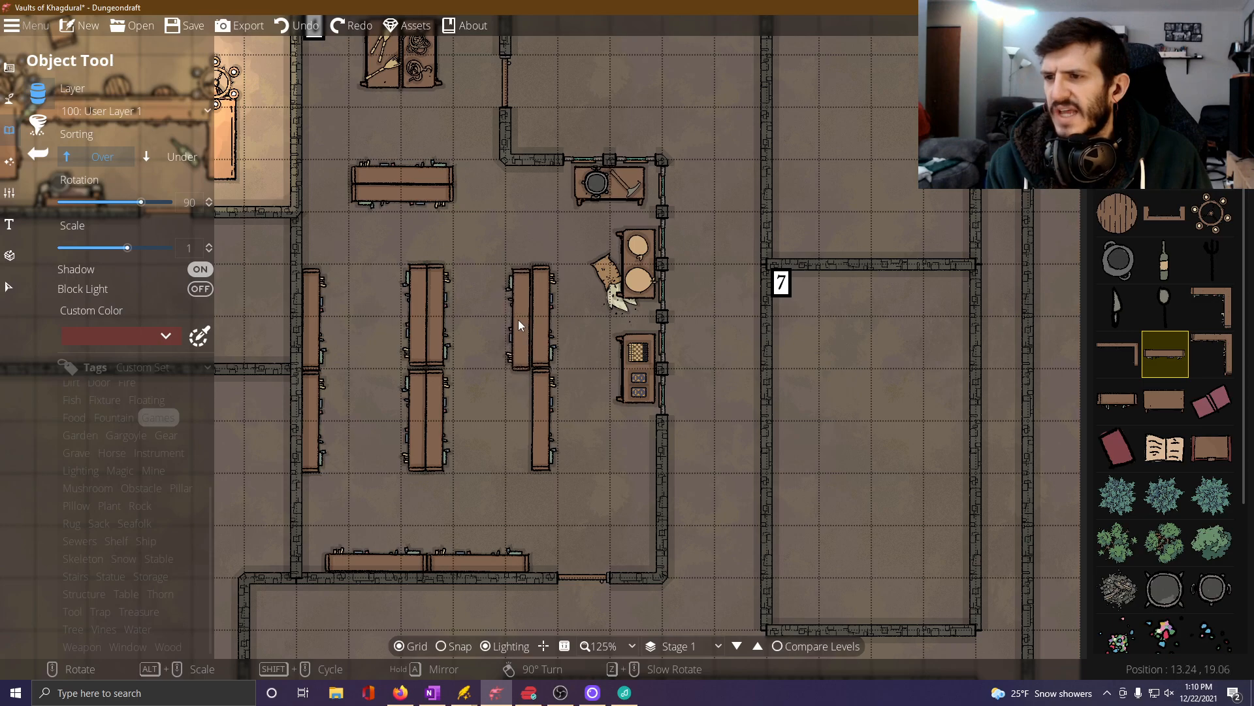
Back the eastern shelf row with two long shelves at 90 degrees on its west side, aligned with the existing ends.
left_click(520, 315)
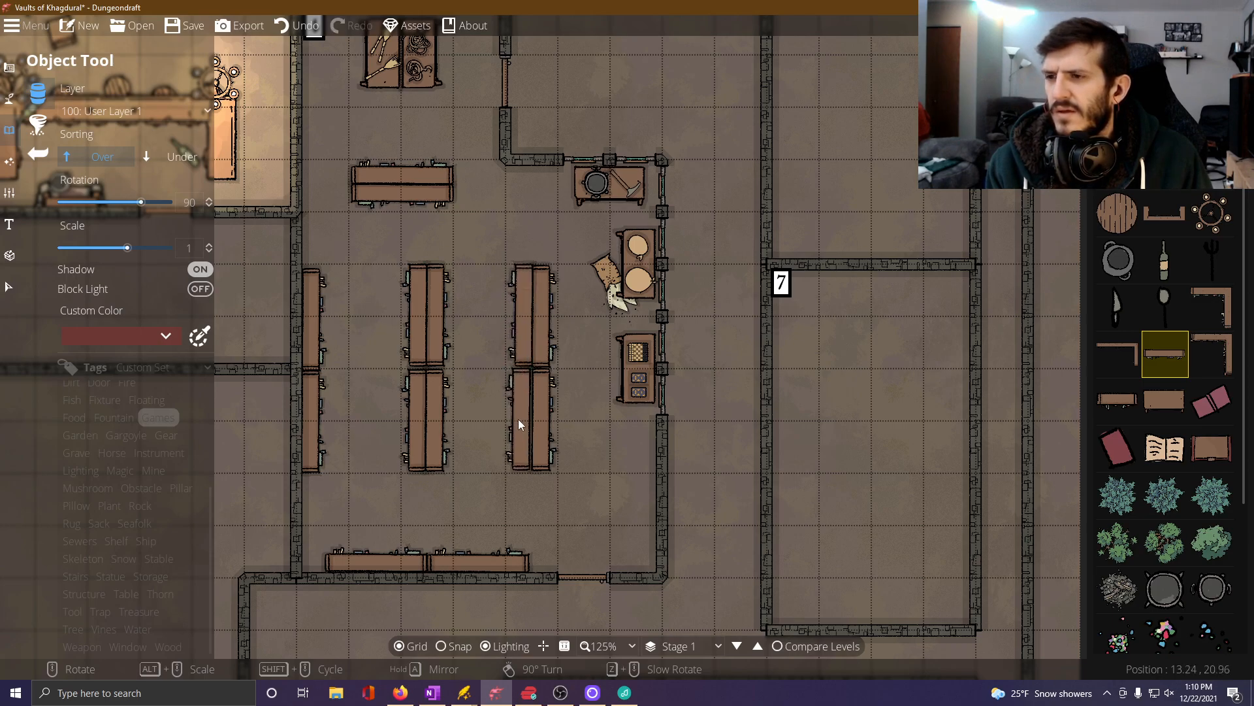
left_click(519, 418)
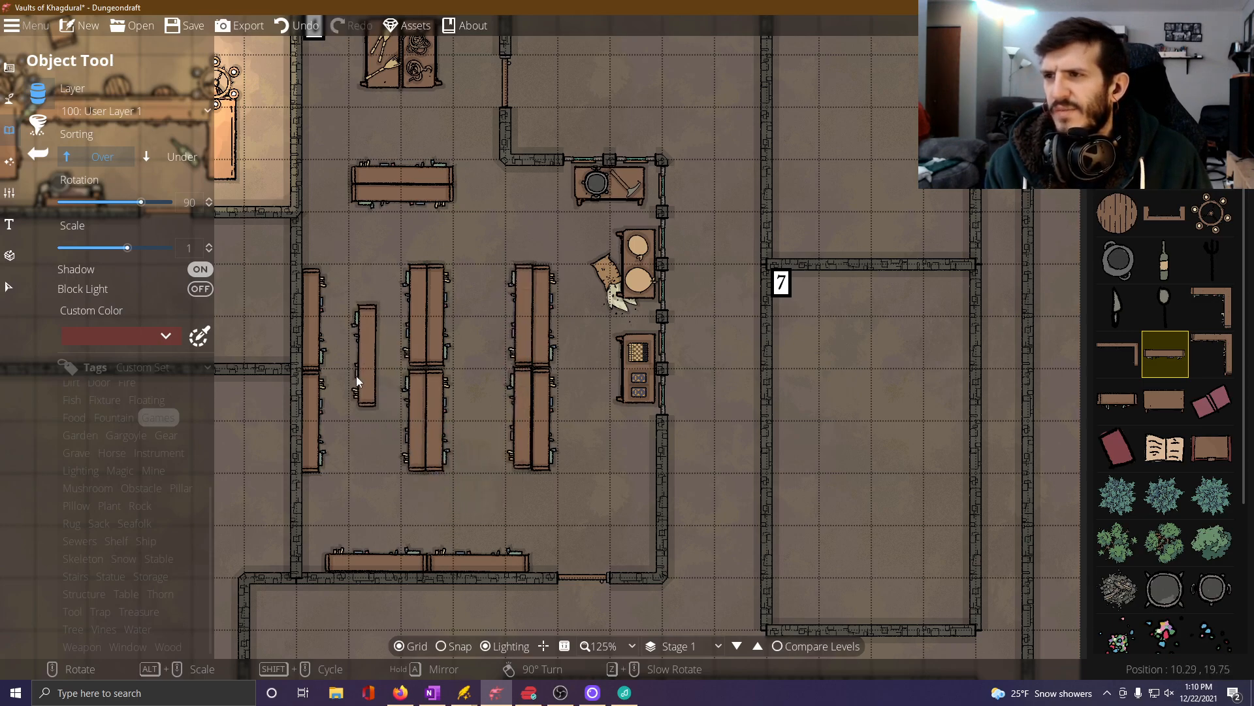
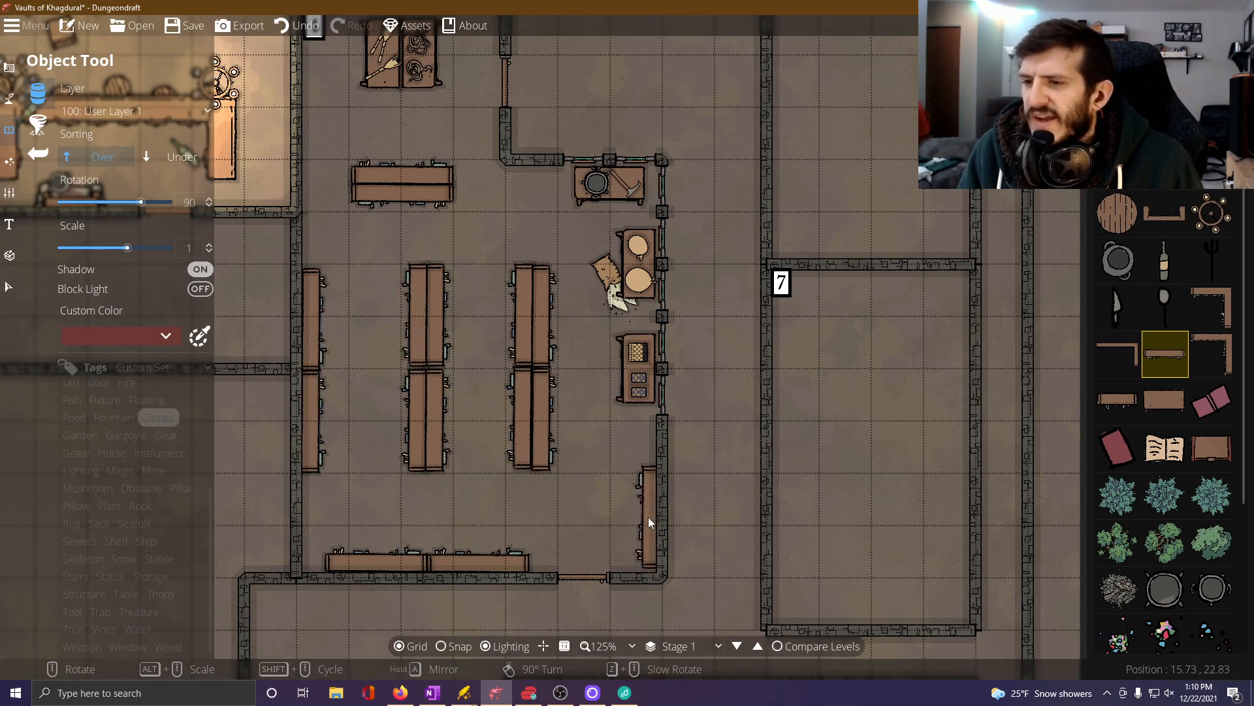
left_click(645, 532)
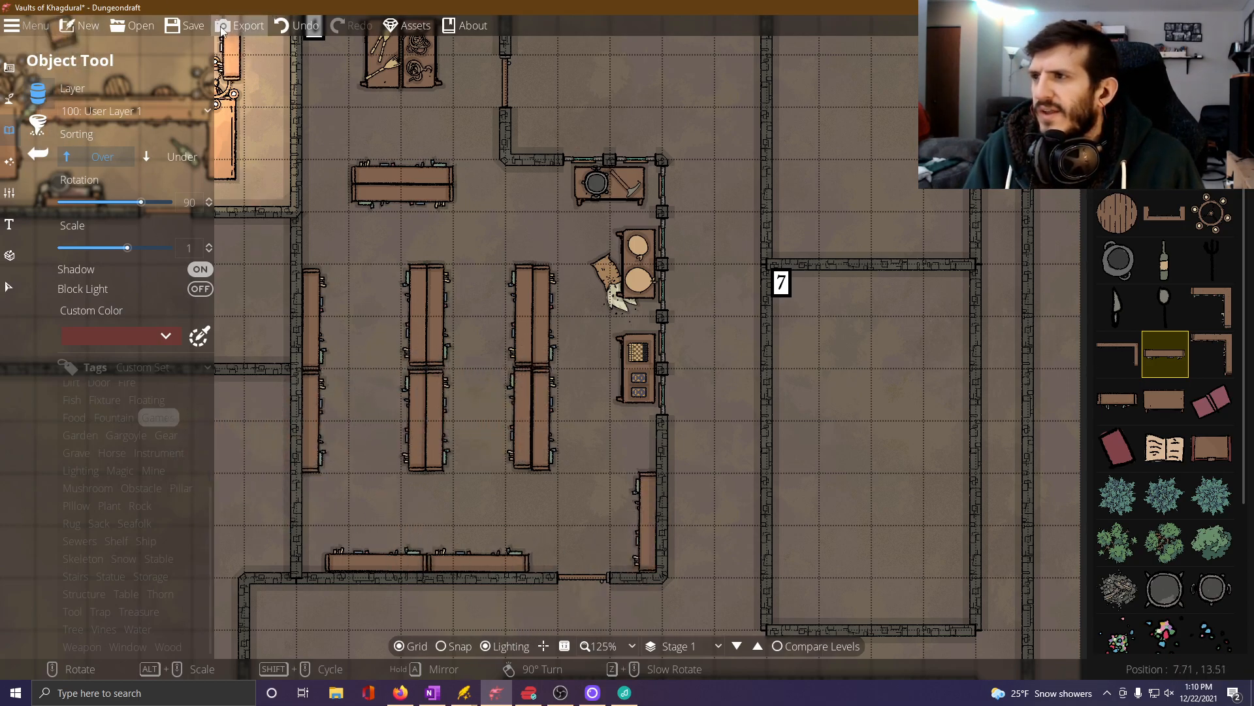
mouse_move(1191, 411)
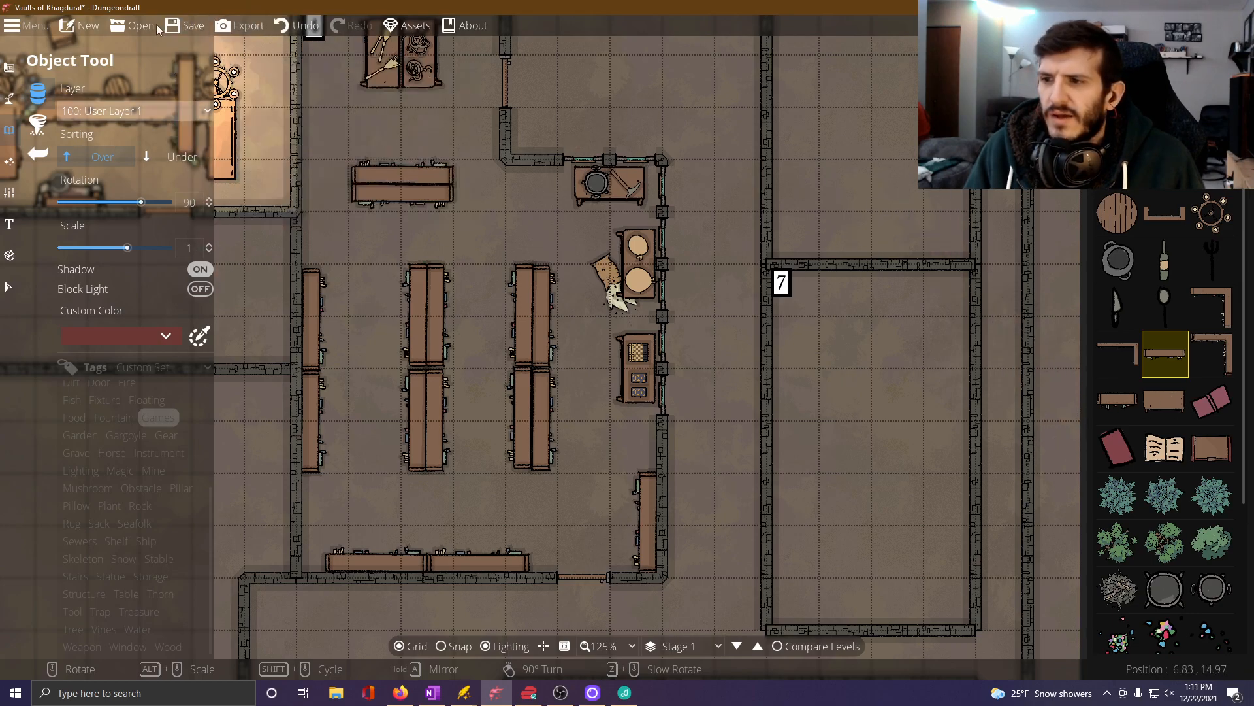
mouse_move(1173, 450)
key("ctrl+z")
Place a table at 90 degrees in Room 4's southeast corner and lay a Book 05 on its north end.
left_click(1165, 400)
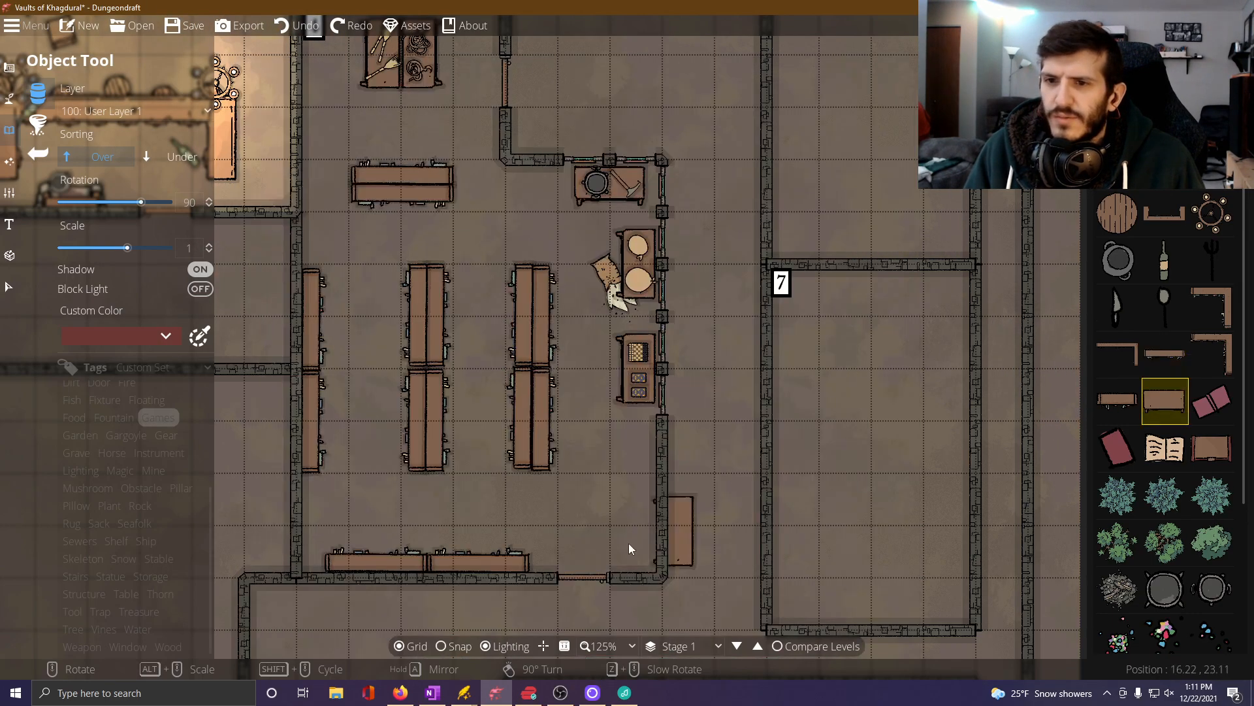
left_click(1117, 447)
left_click(634, 509)
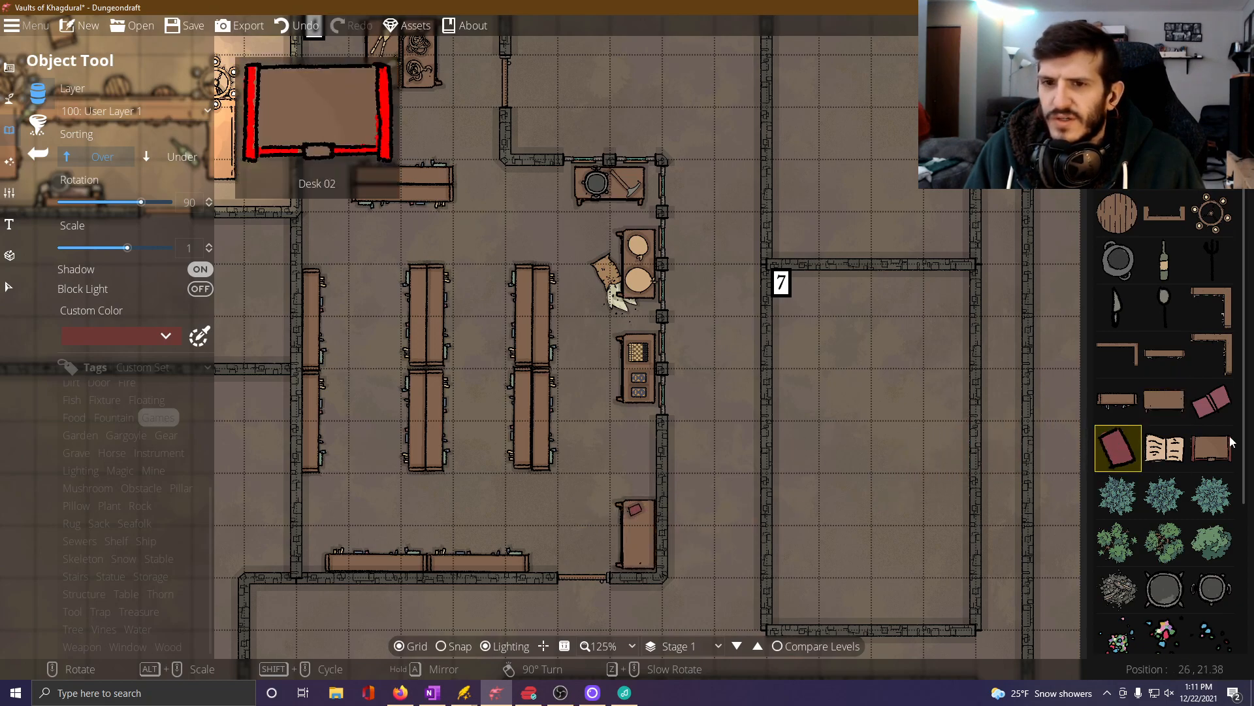
Lay an open-page book at -75 degrees and an open pink-covered book at -15 degrees on the southeast corner table.
left_click(1212, 400)
scroll(643, 539, "down", 9)
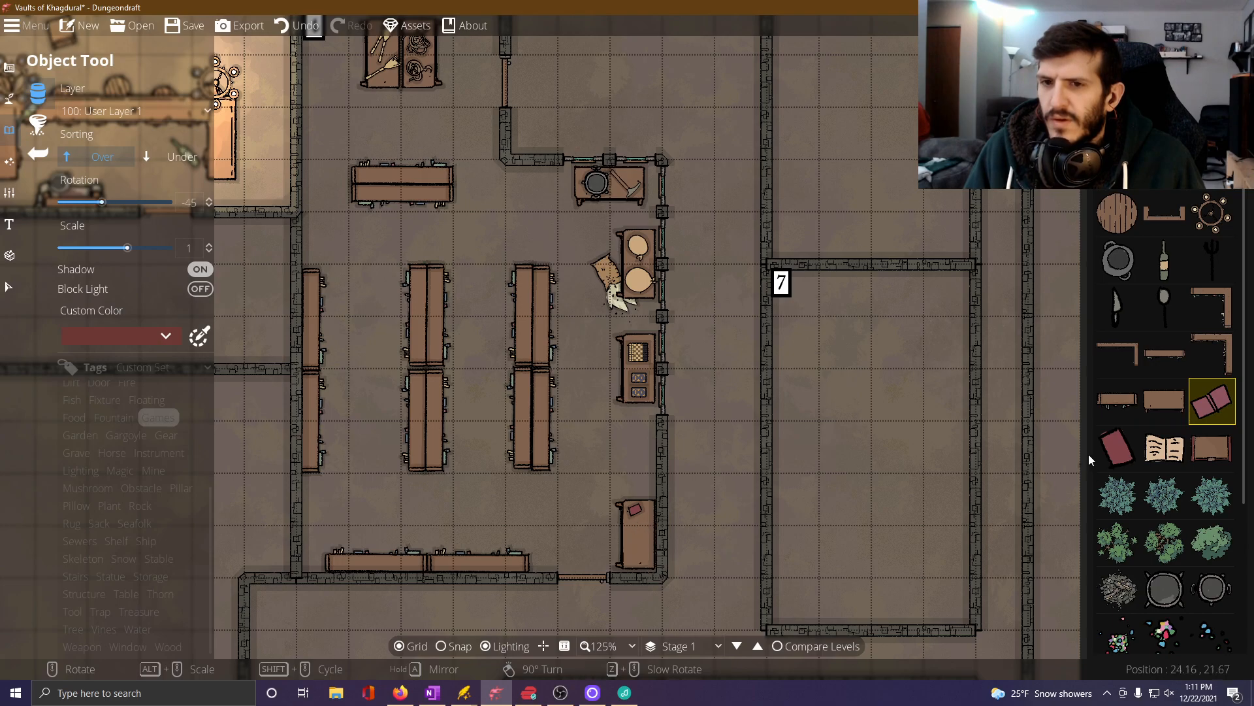
left_click(1164, 448)
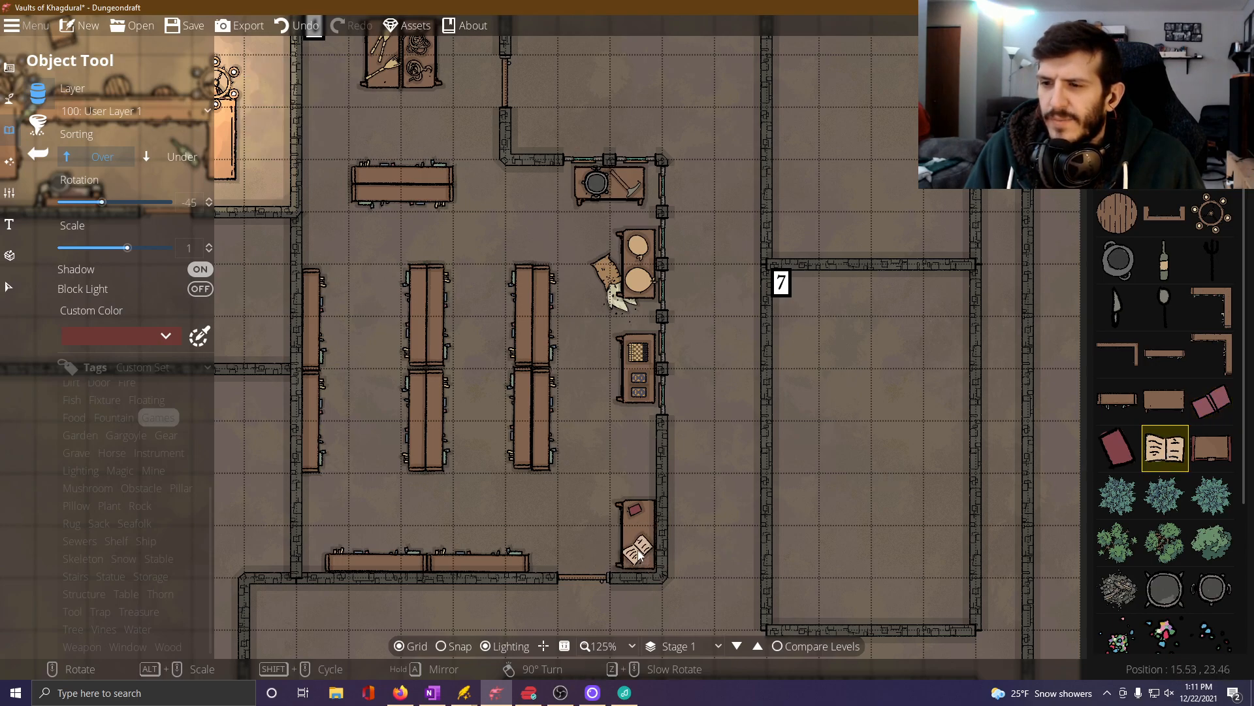
scroll(639, 552, "down", 2)
left_click(639, 552)
left_click(1212, 401)
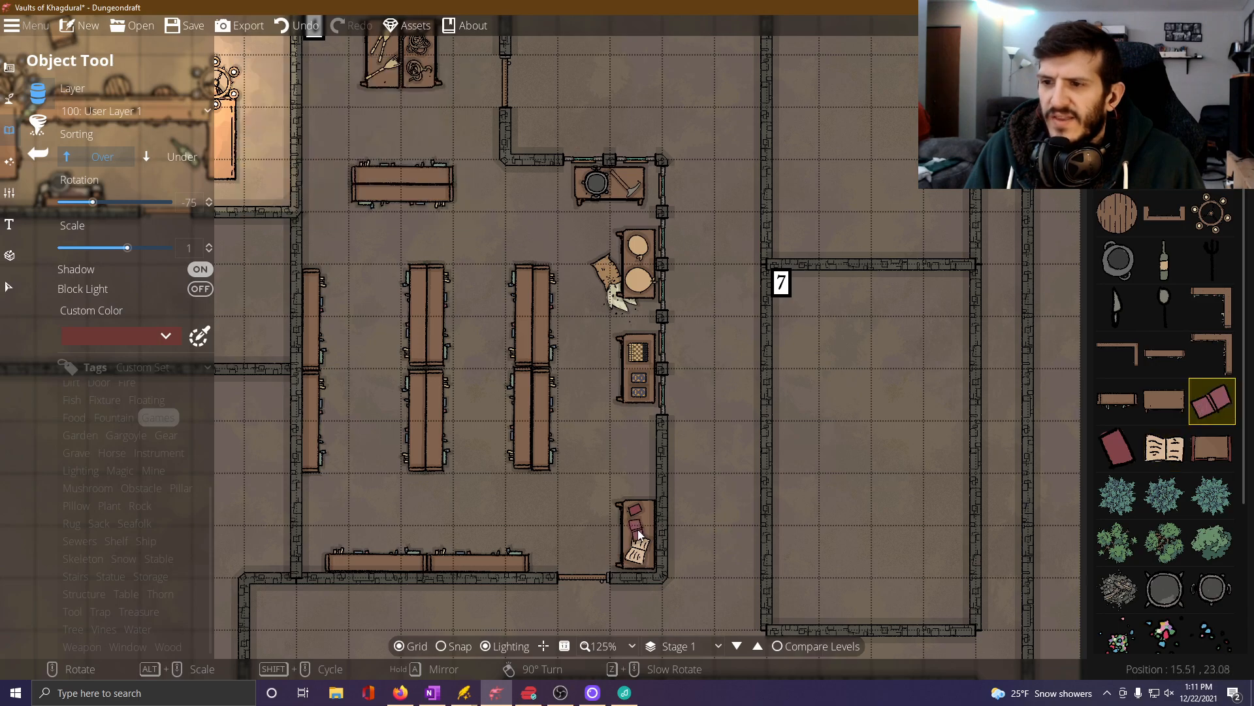
scroll(643, 535, "up", 2)
scroll(642, 534, "up", 2)
left_click(642, 535)
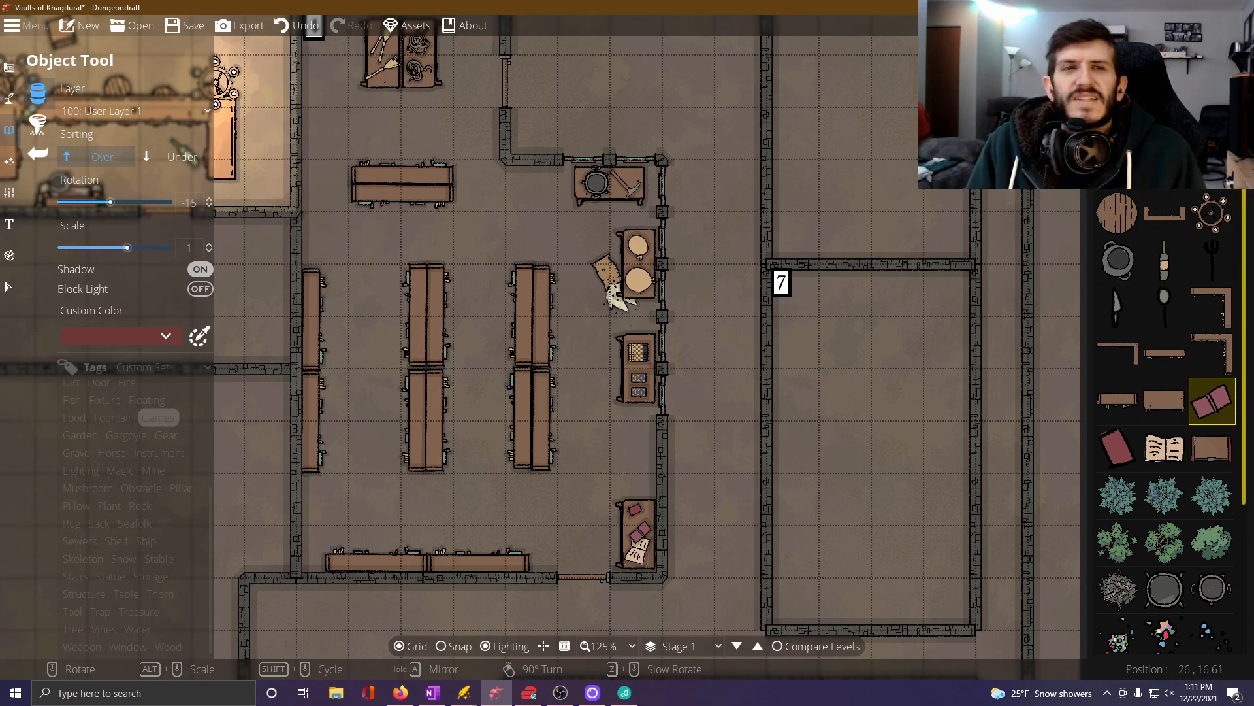
key("alt+Tab")
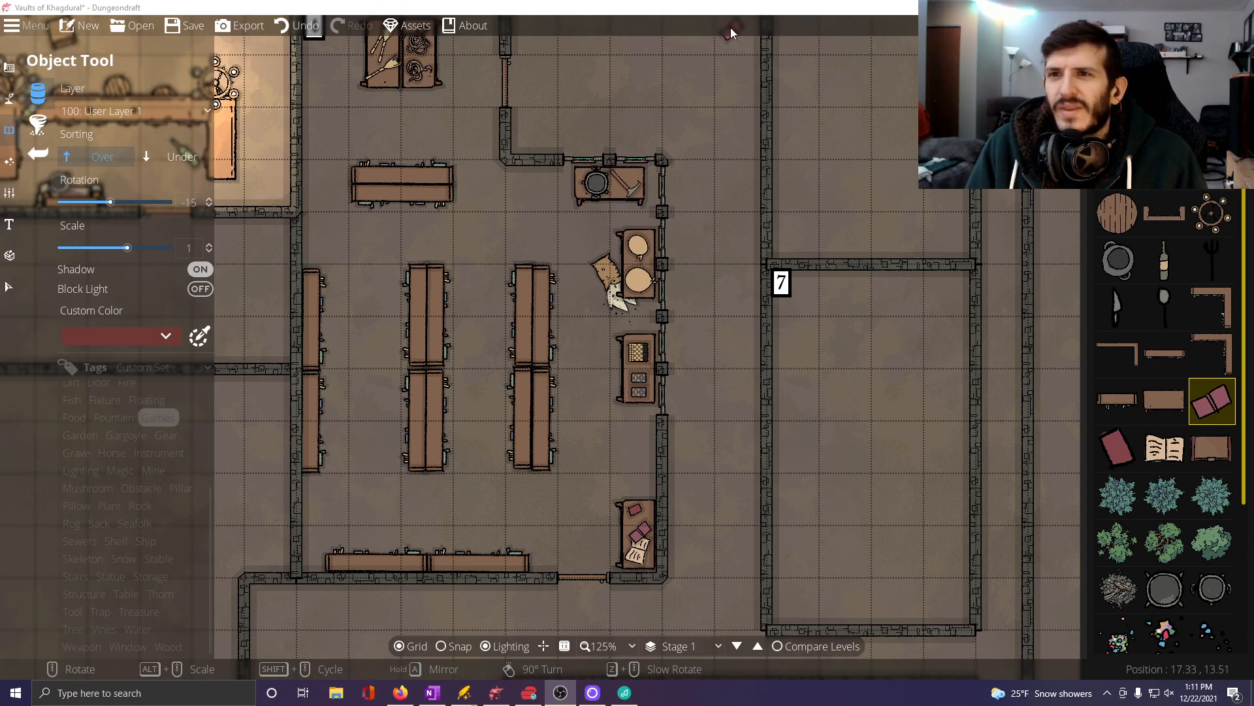
left_click(713, 14)
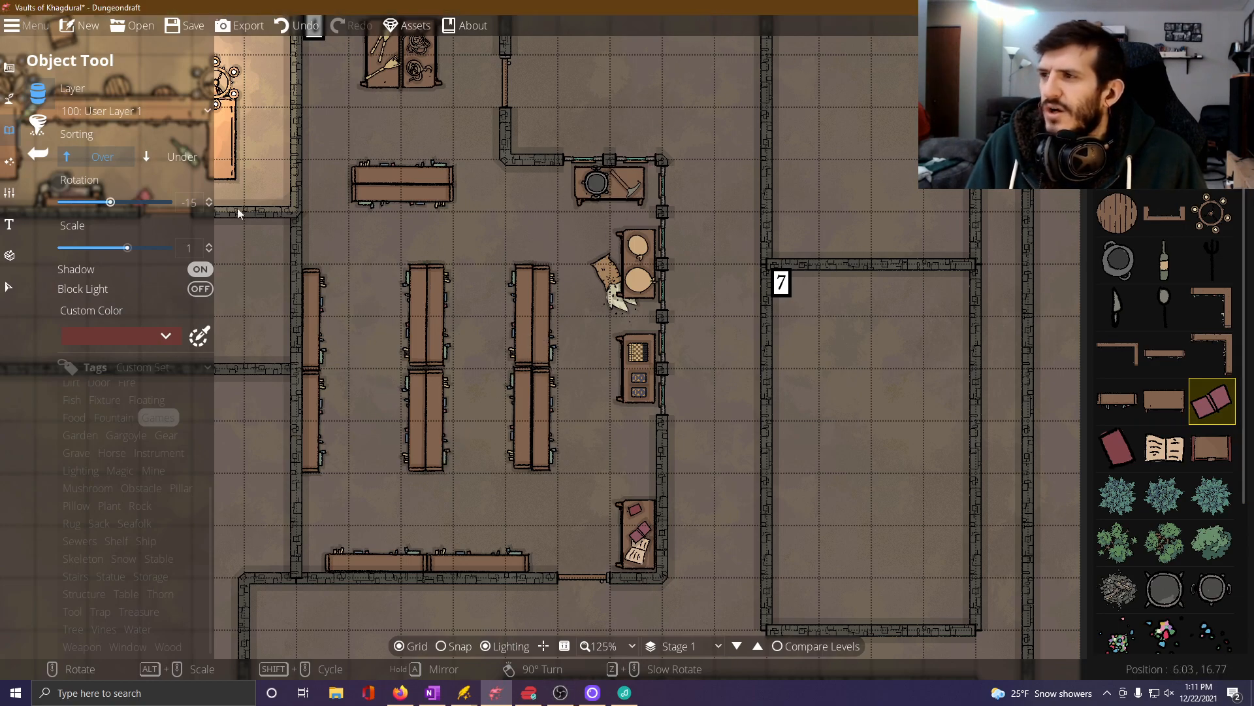
Place round candle chandeliers at -15 degrees beside the north and south ends of both central shelf rows and just south of the northern tables.
left_click(1212, 213)
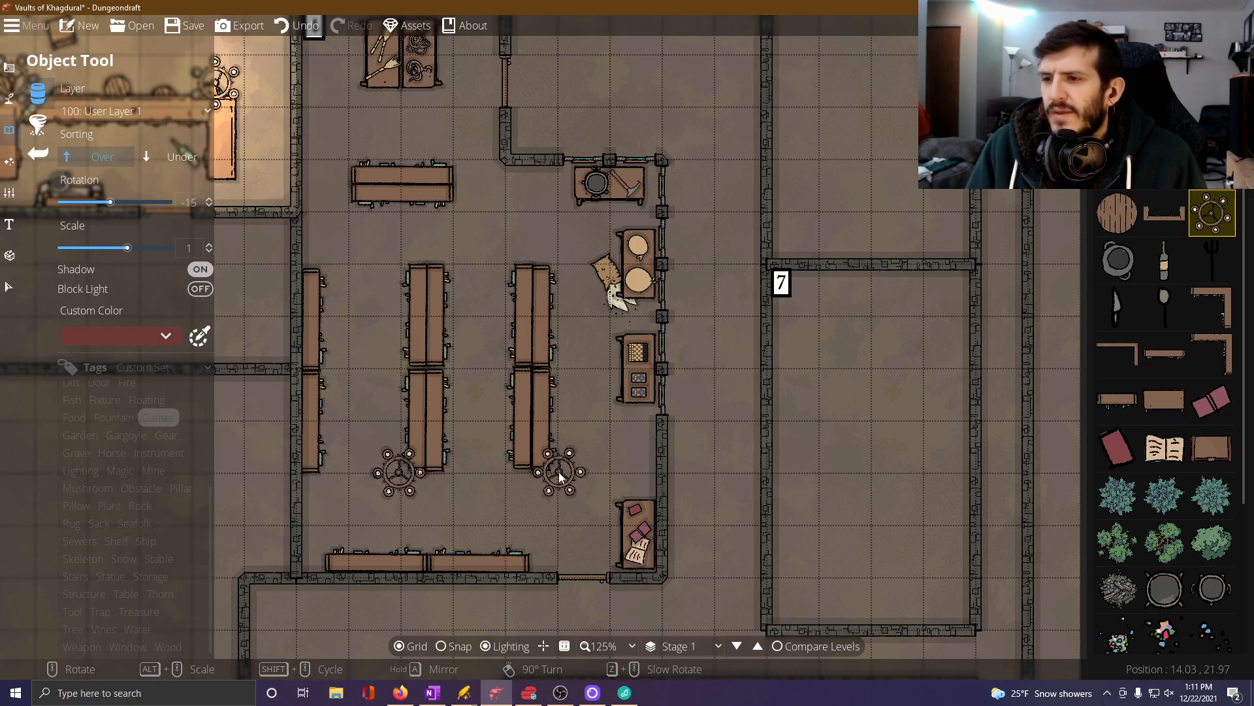
left_click(558, 471)
left_click(558, 262)
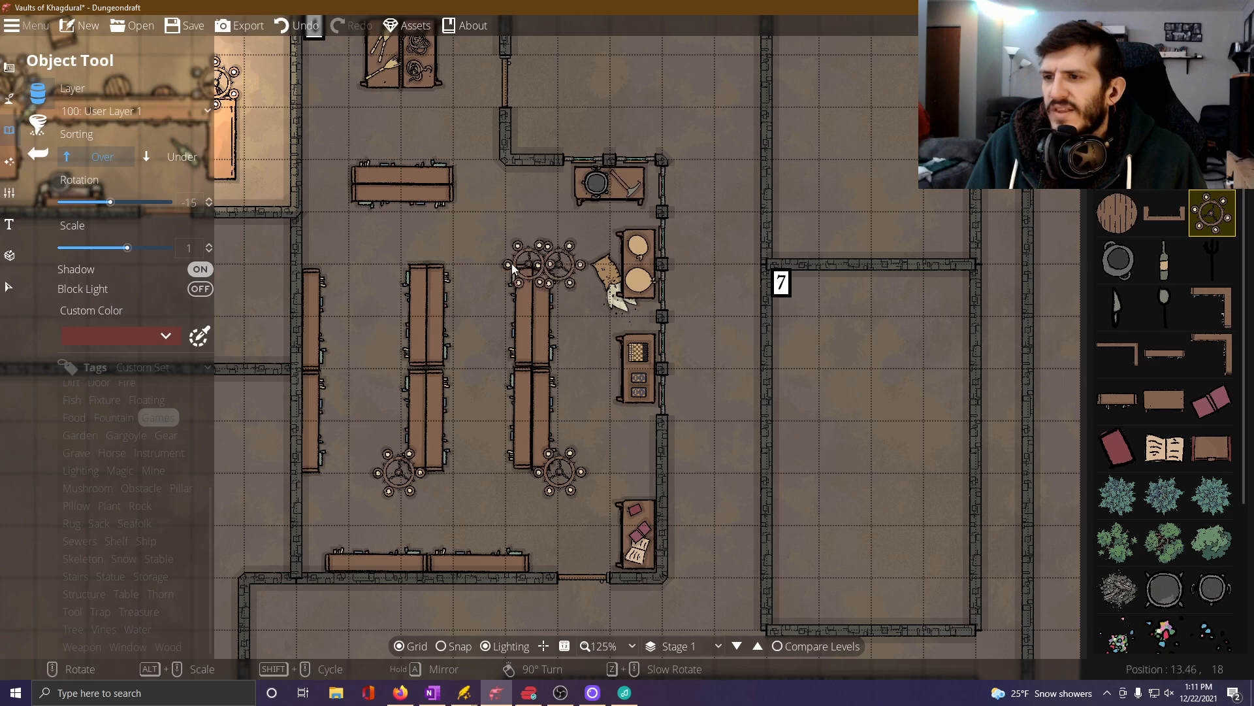
left_click(395, 260)
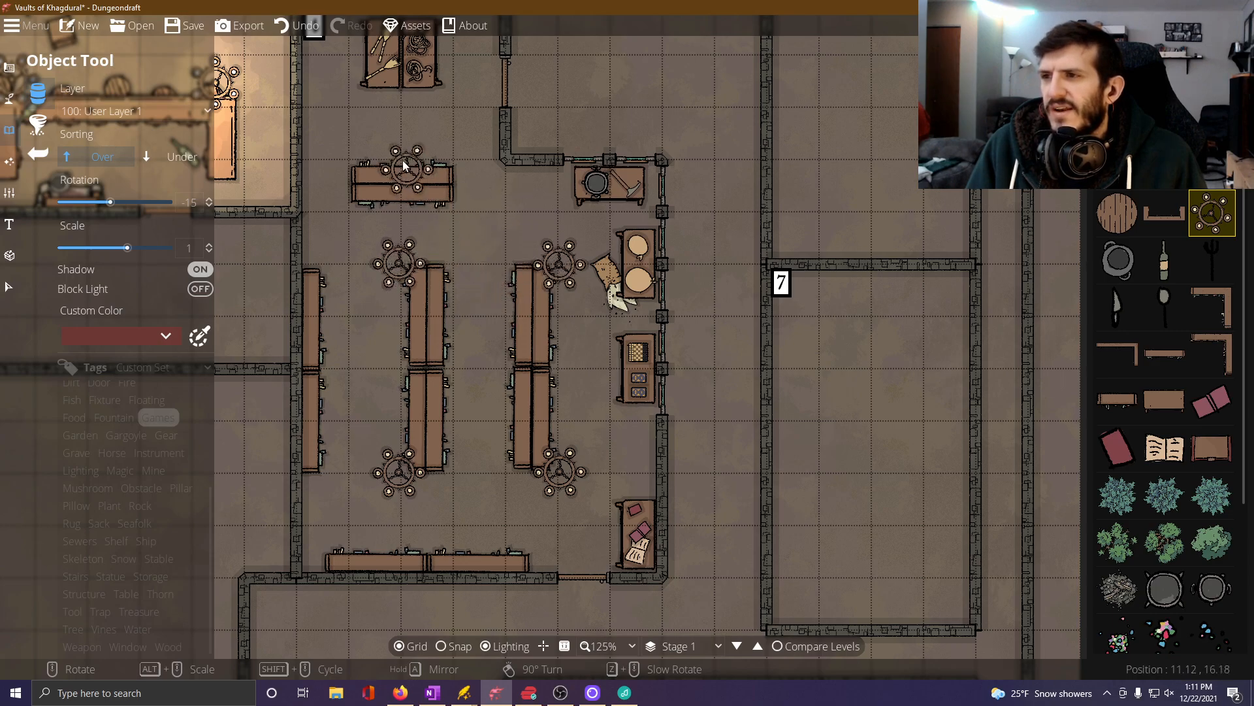
left_click_drag(397, 175, 415, 290)
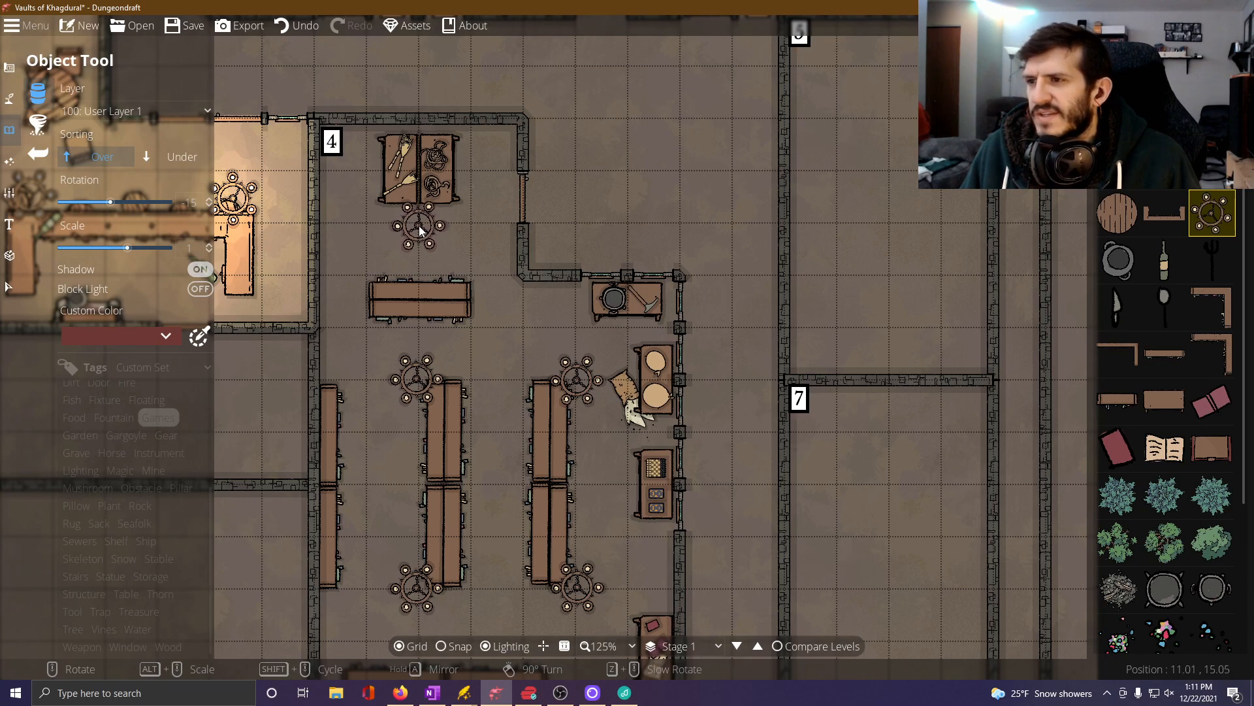
Add a soft yellow light with range 5 and intensity 1 over each of the five chandeliers in Room 4.
left_click(9, 161)
left_click(65, 125)
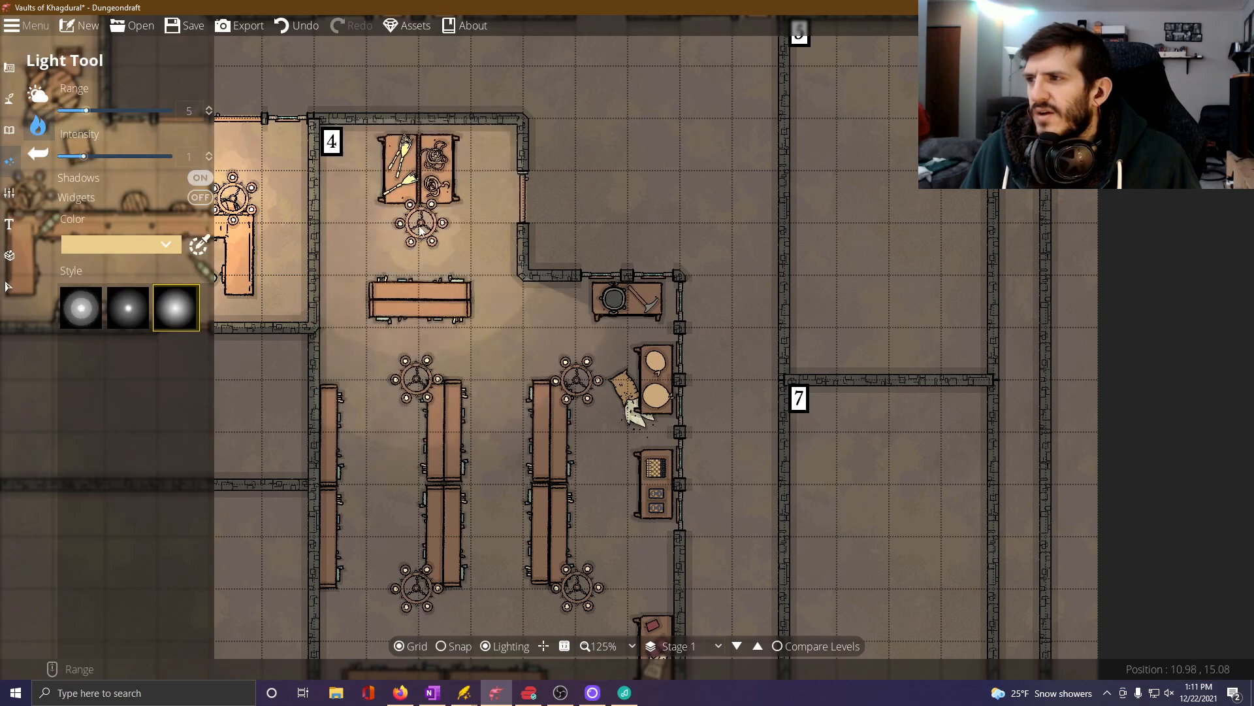
left_click(424, 225)
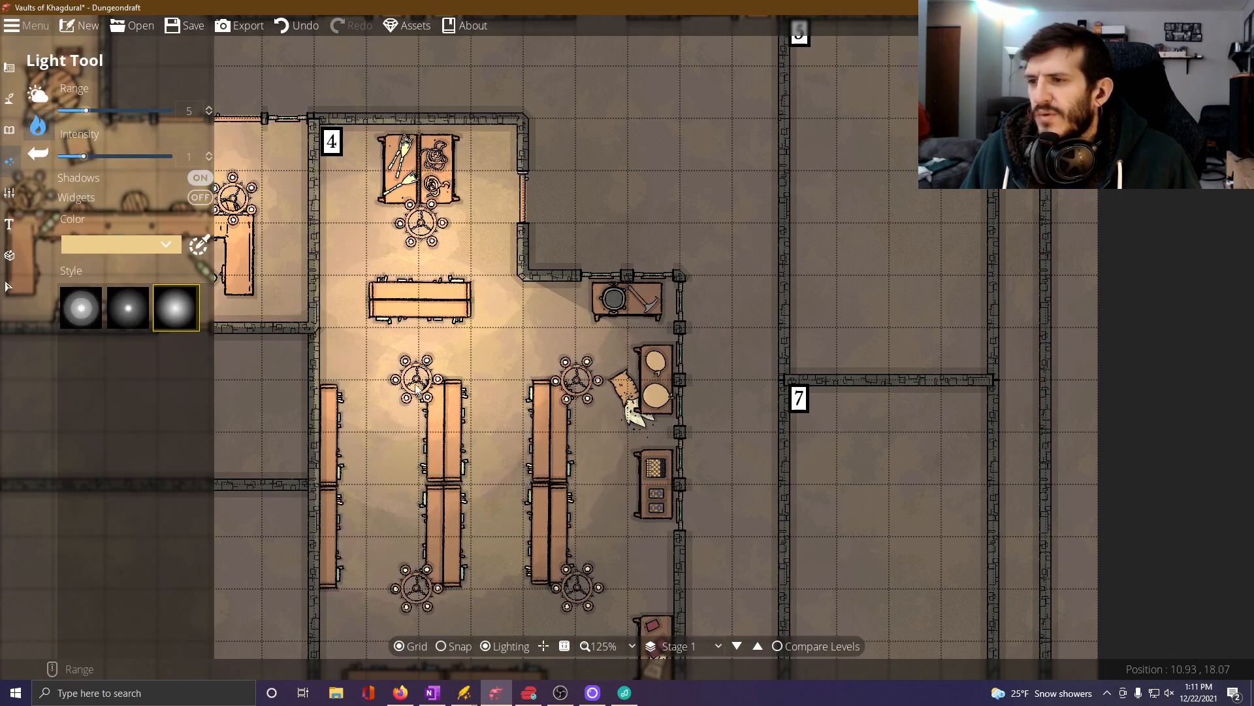
left_click(577, 586)
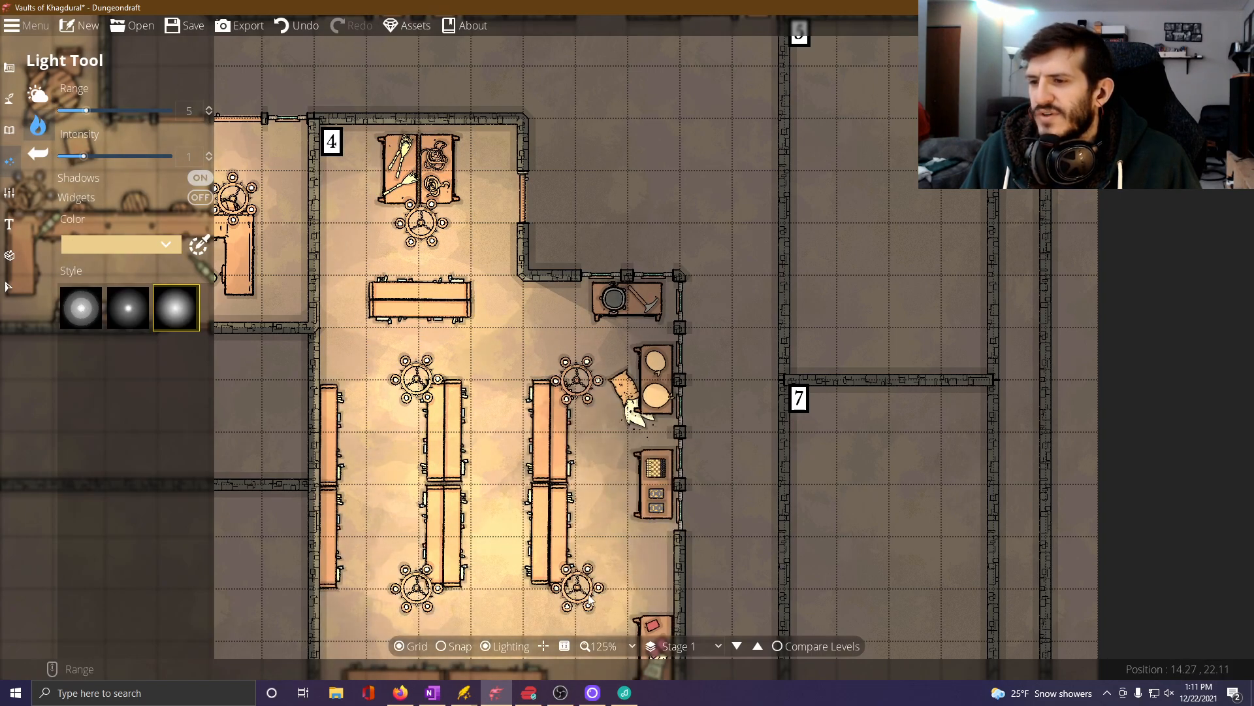
left_click(578, 378)
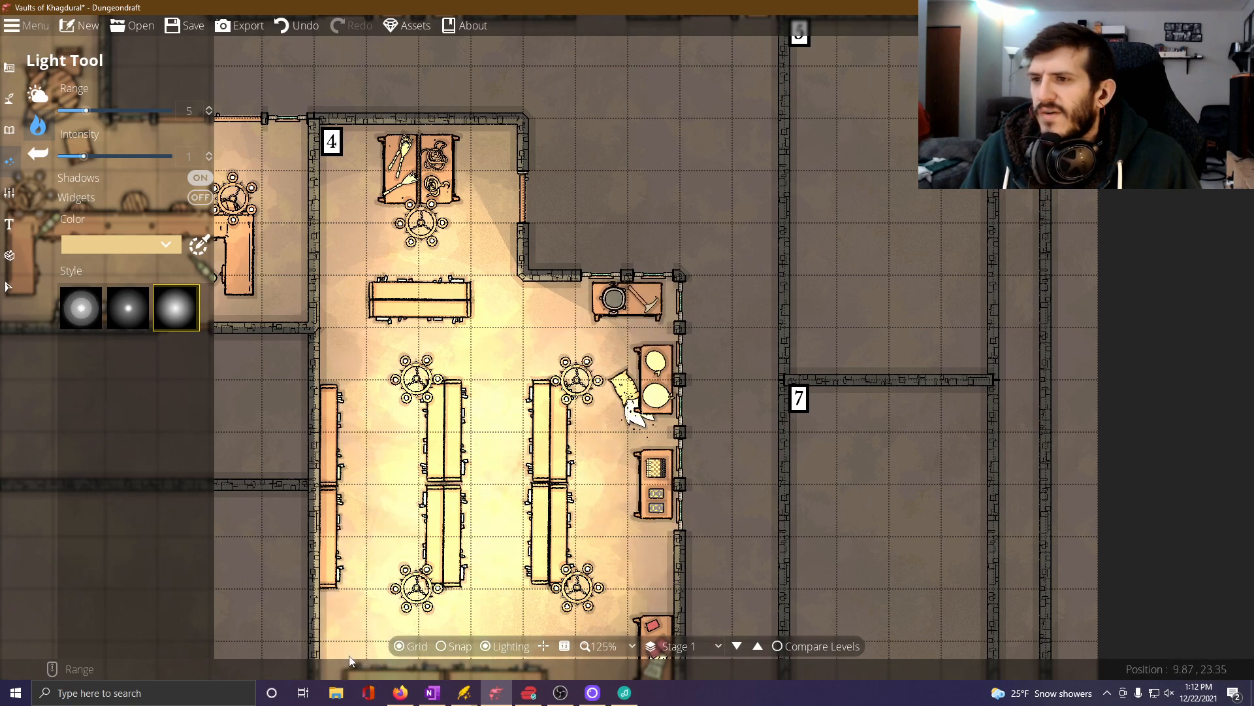
left_click_drag(699, 482, 728, 299)
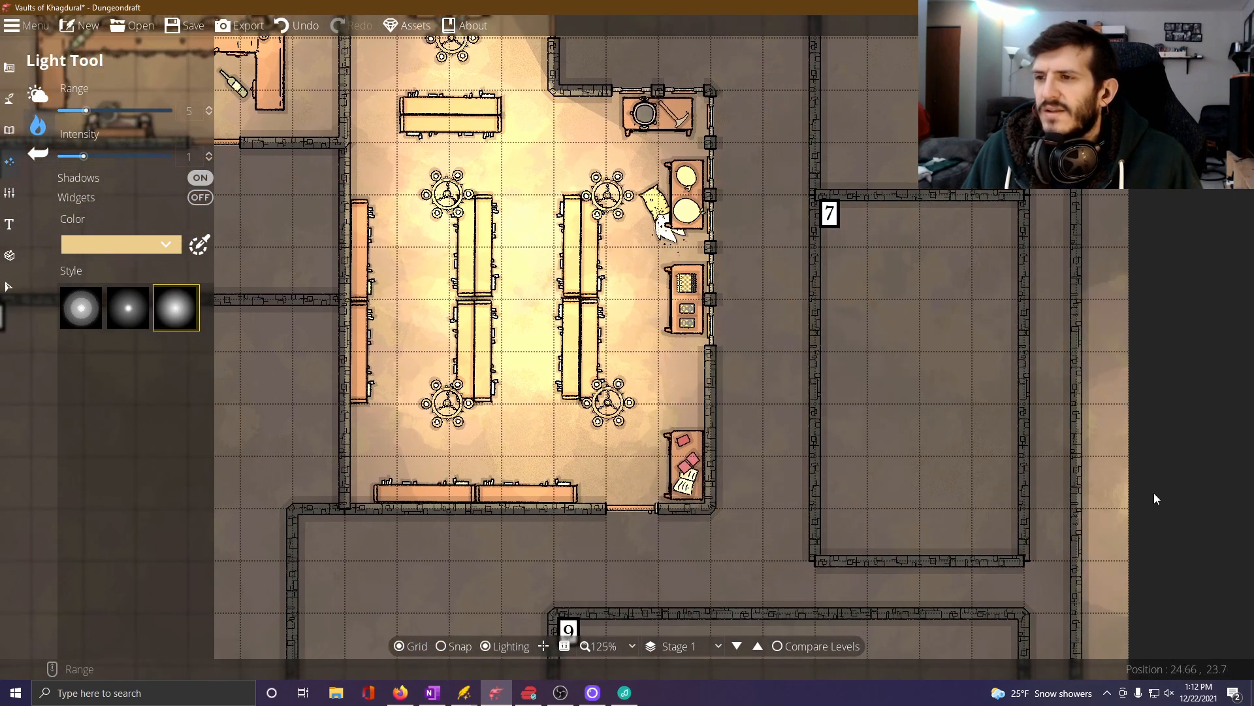
left_click_drag(792, 382, 720, 521)
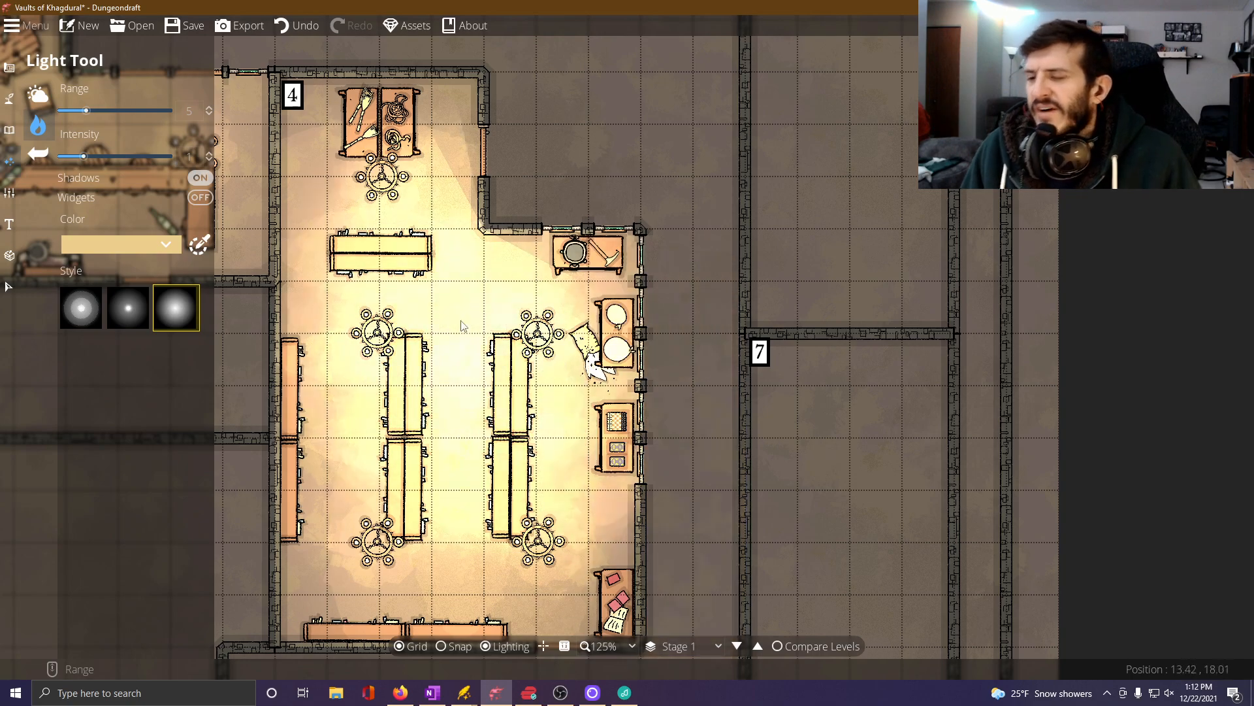
Find the fountains in the full object library and place a large round ringed one at 45 degrees in the open area between Rooms 4 and 5.
left_click_drag(727, 159, 701, 477)
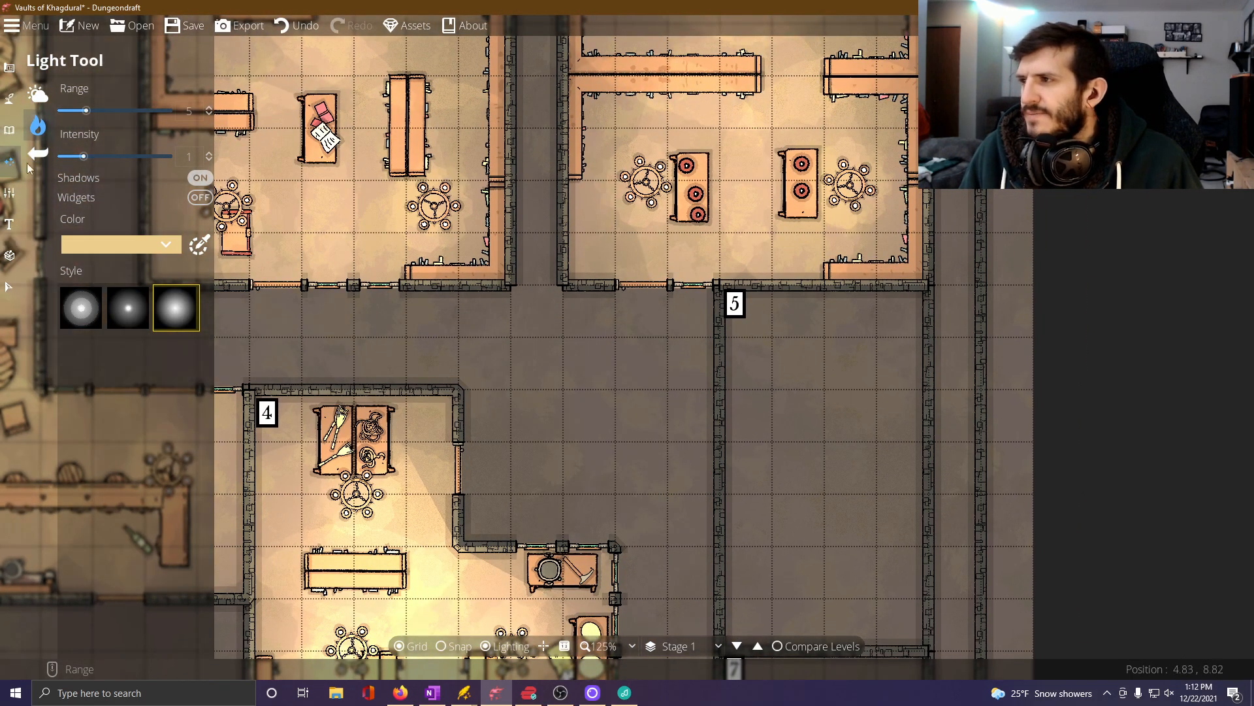
left_click(9, 129)
left_click(73, 119)
left_click(52, 93)
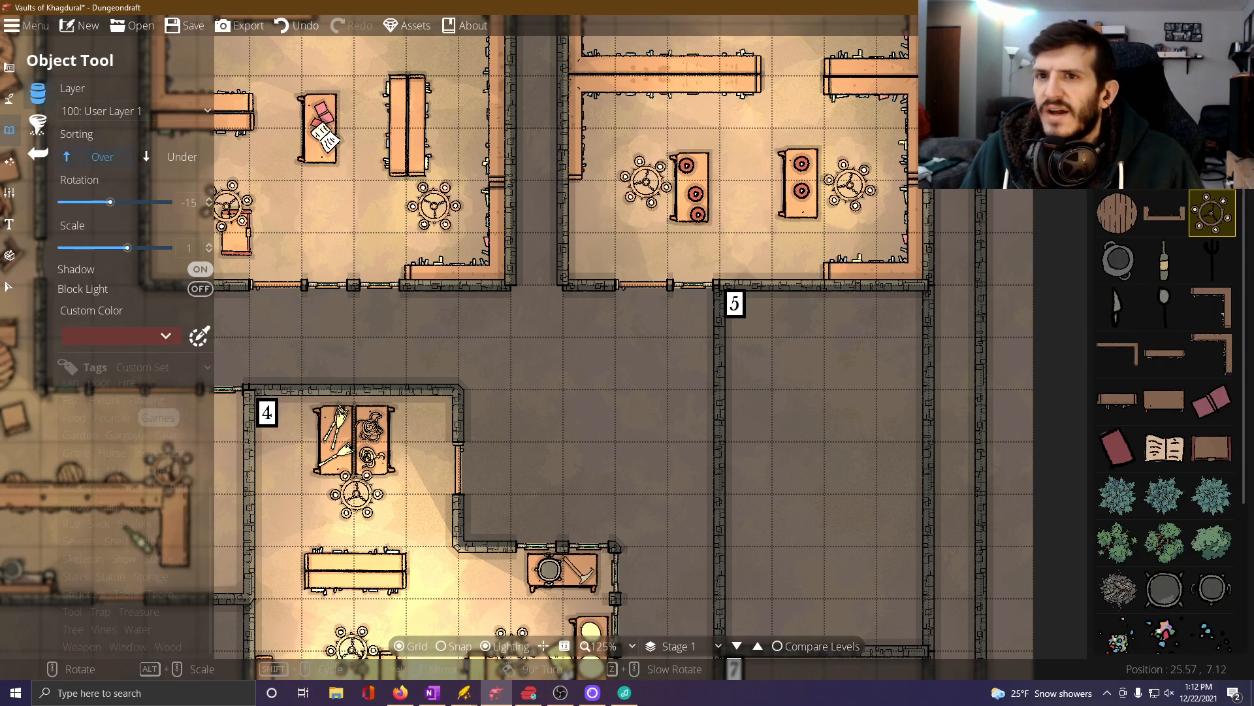
left_click(1116, 82)
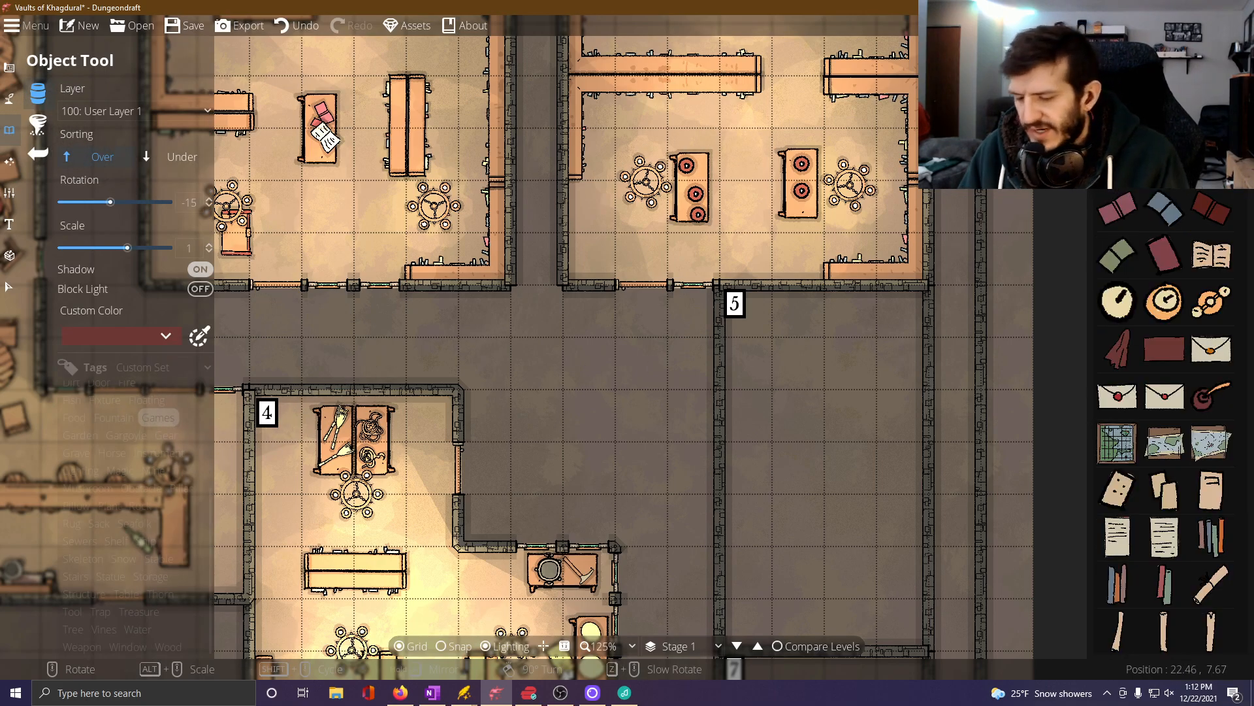
scroll(1151, 418, "down", 10)
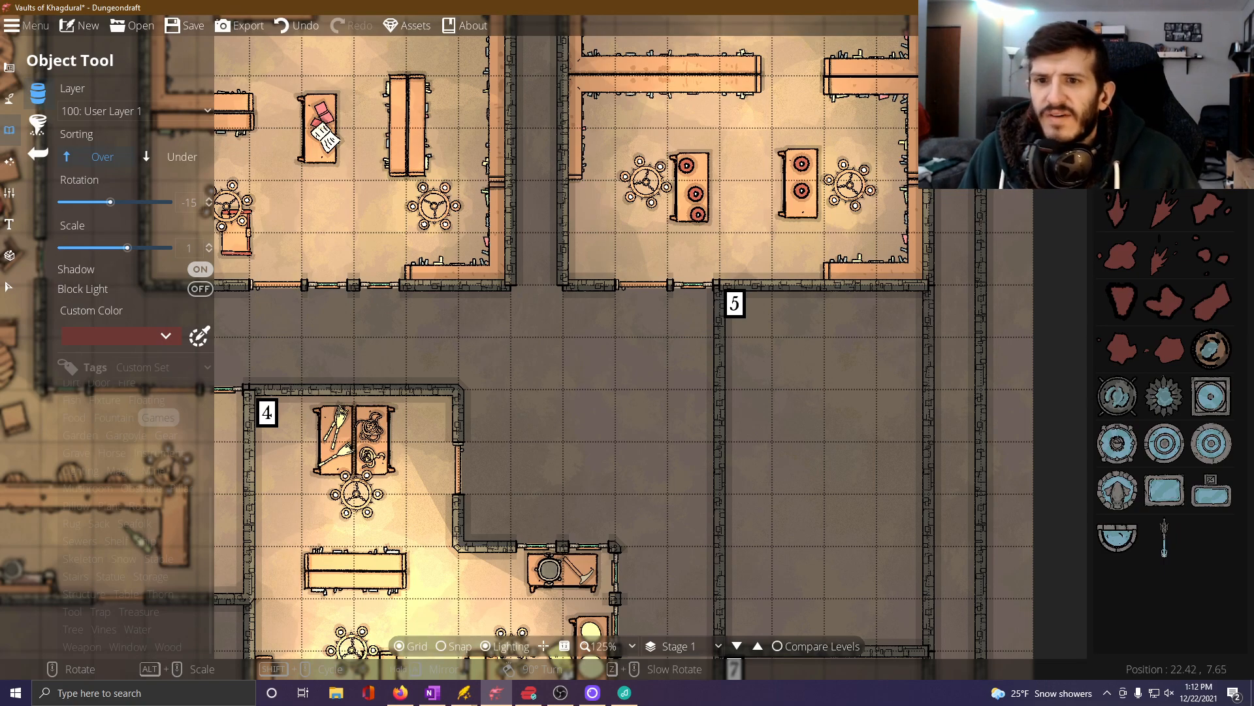
left_click(1118, 443)
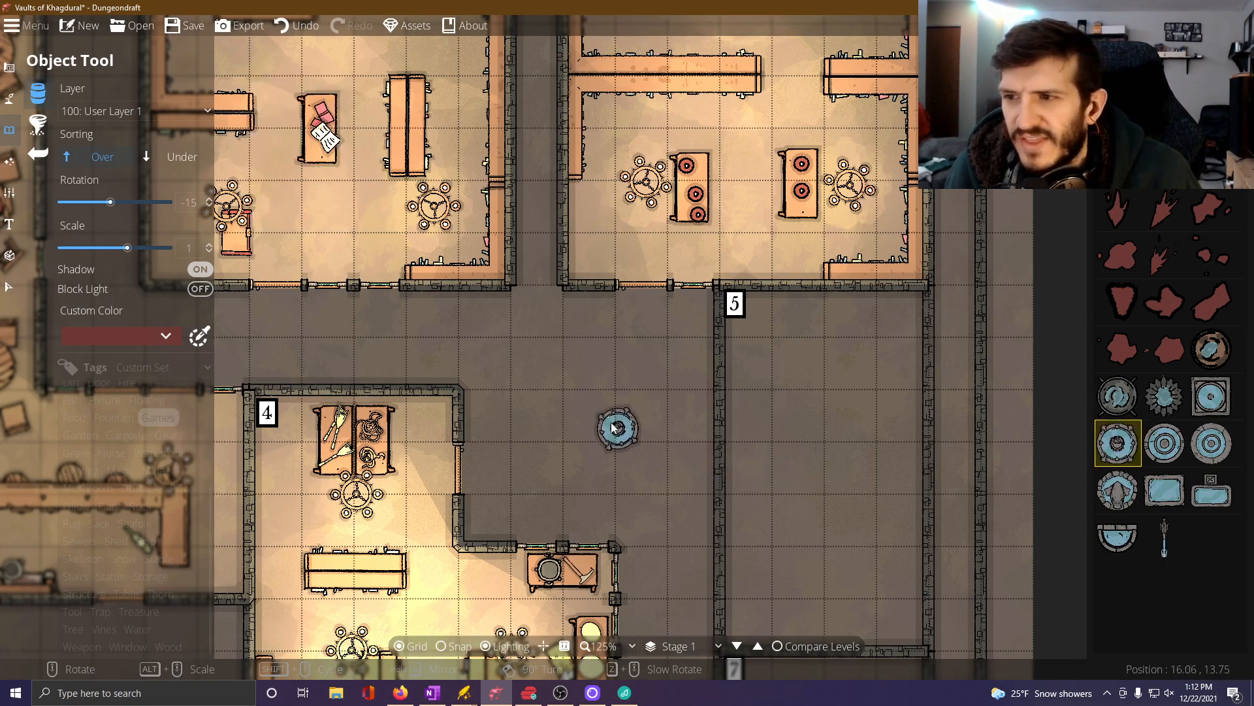
scroll(592, 421, "up", 4)
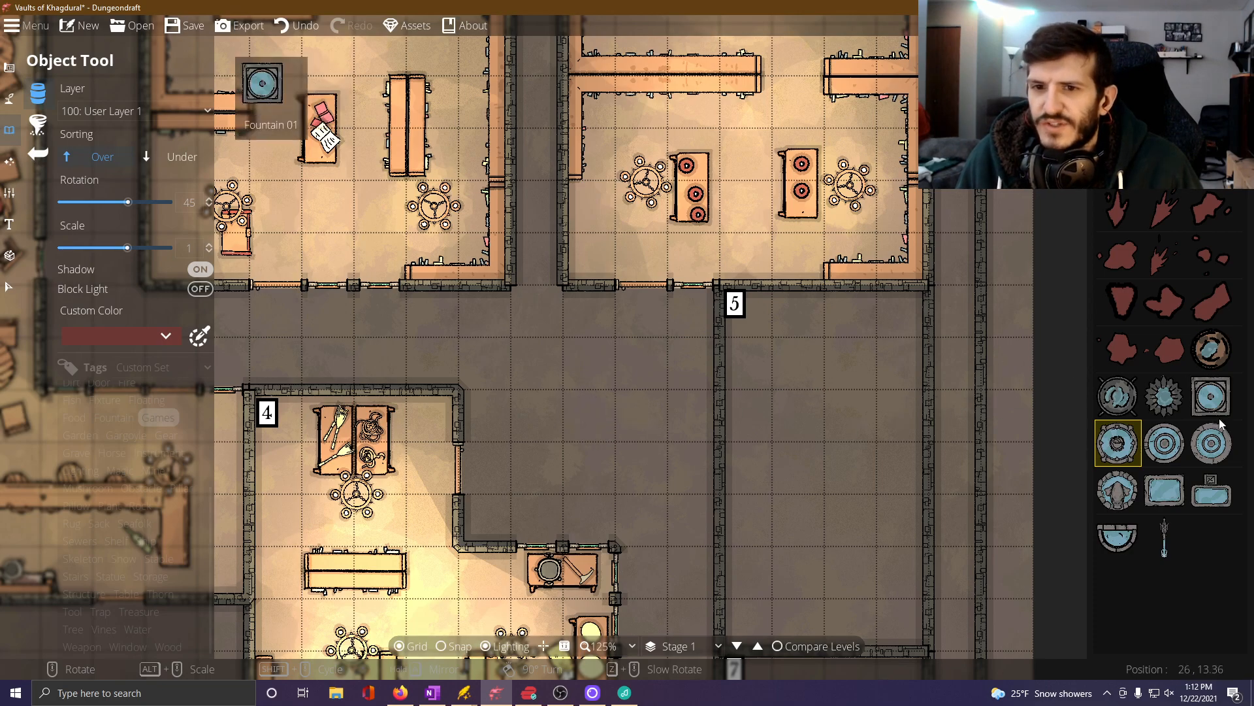
left_click(1212, 442)
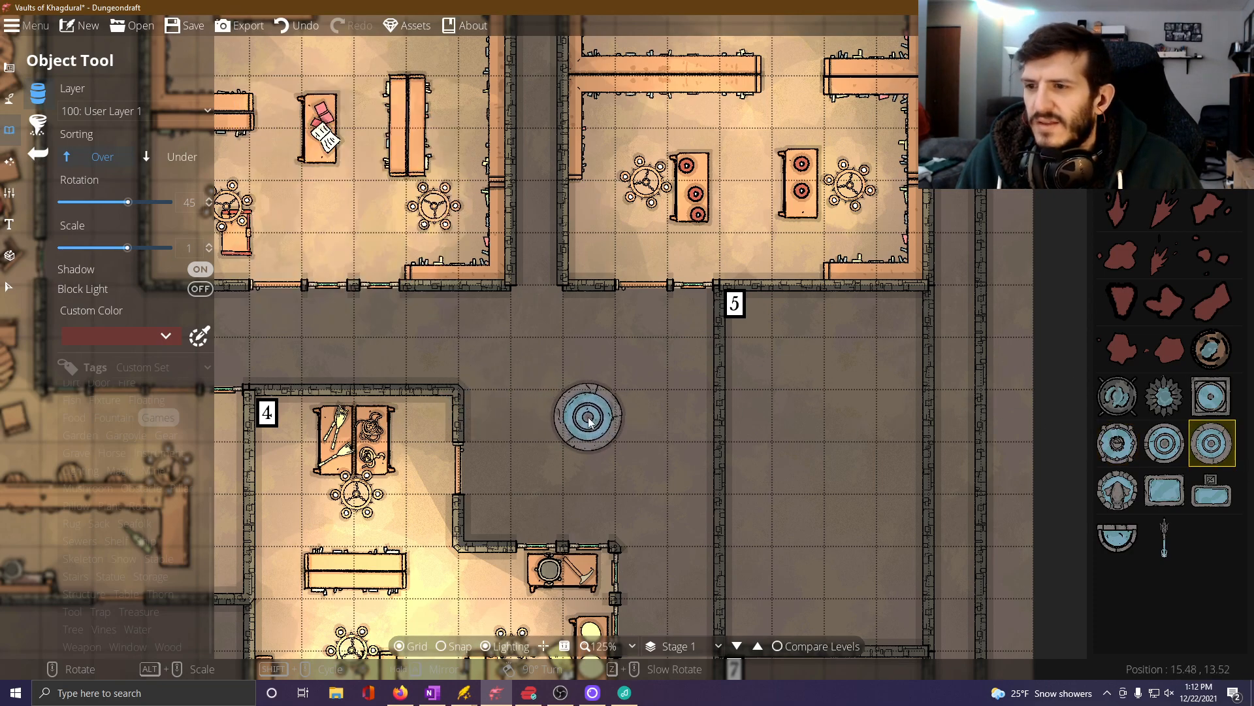
left_click(588, 421)
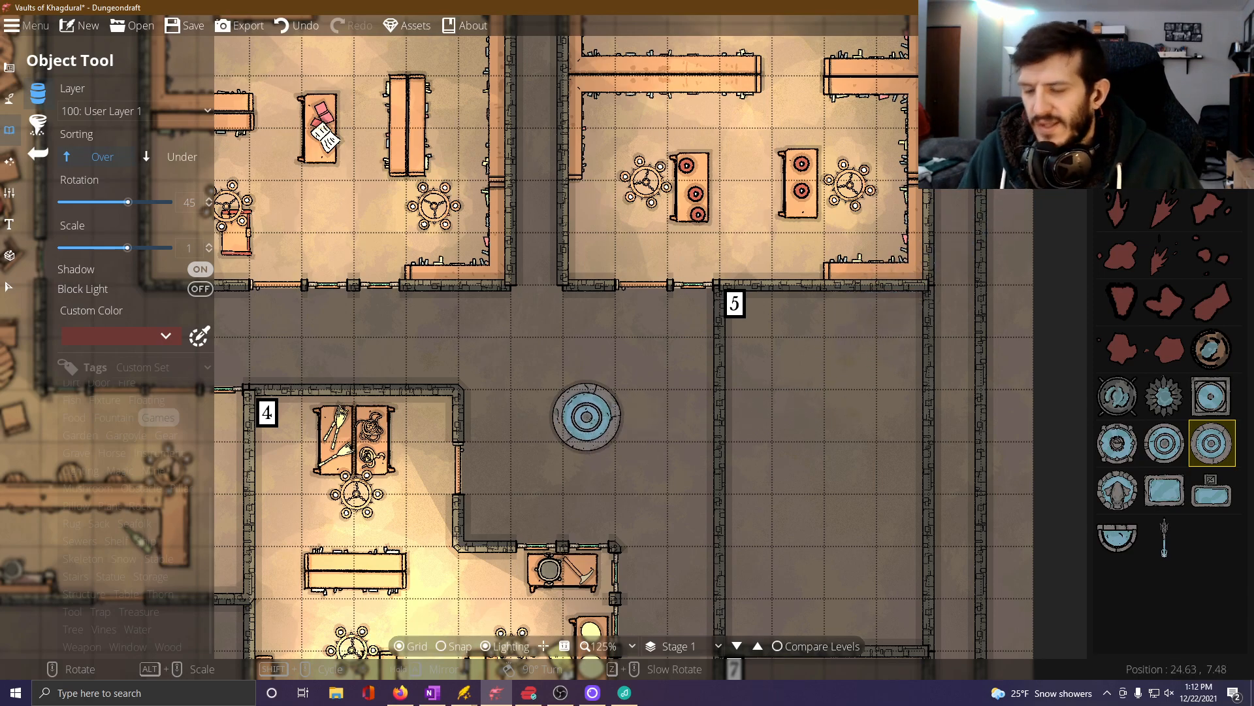
Search the objects for "bench" and place stone benches at 45 degrees on the fountain's southwest and northeast sides.
type("bench")
key("Return")
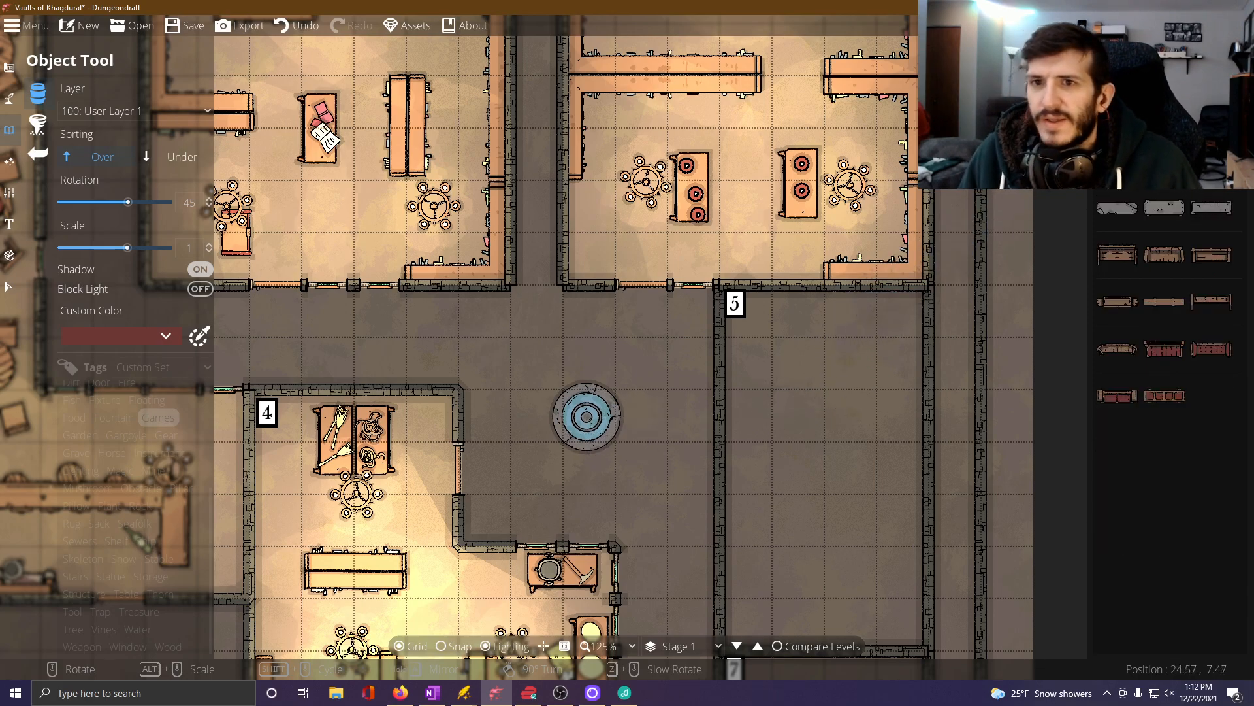
left_click(1118, 302)
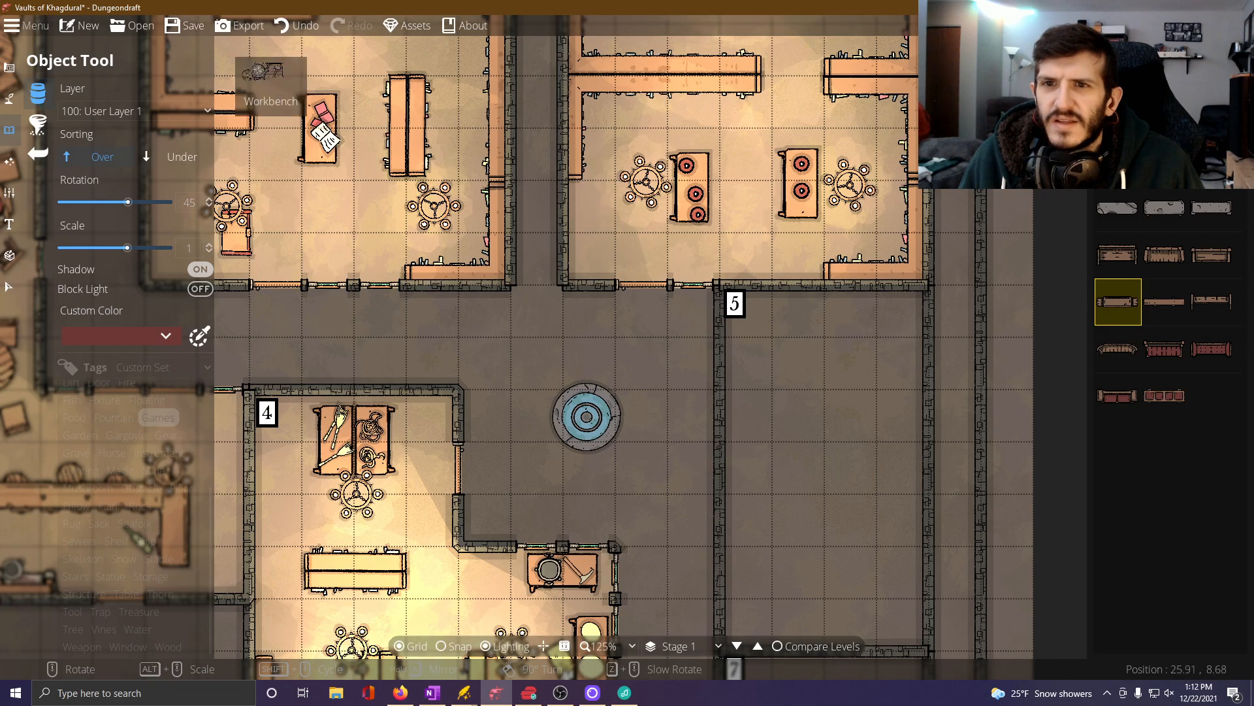
left_click(1133, 134)
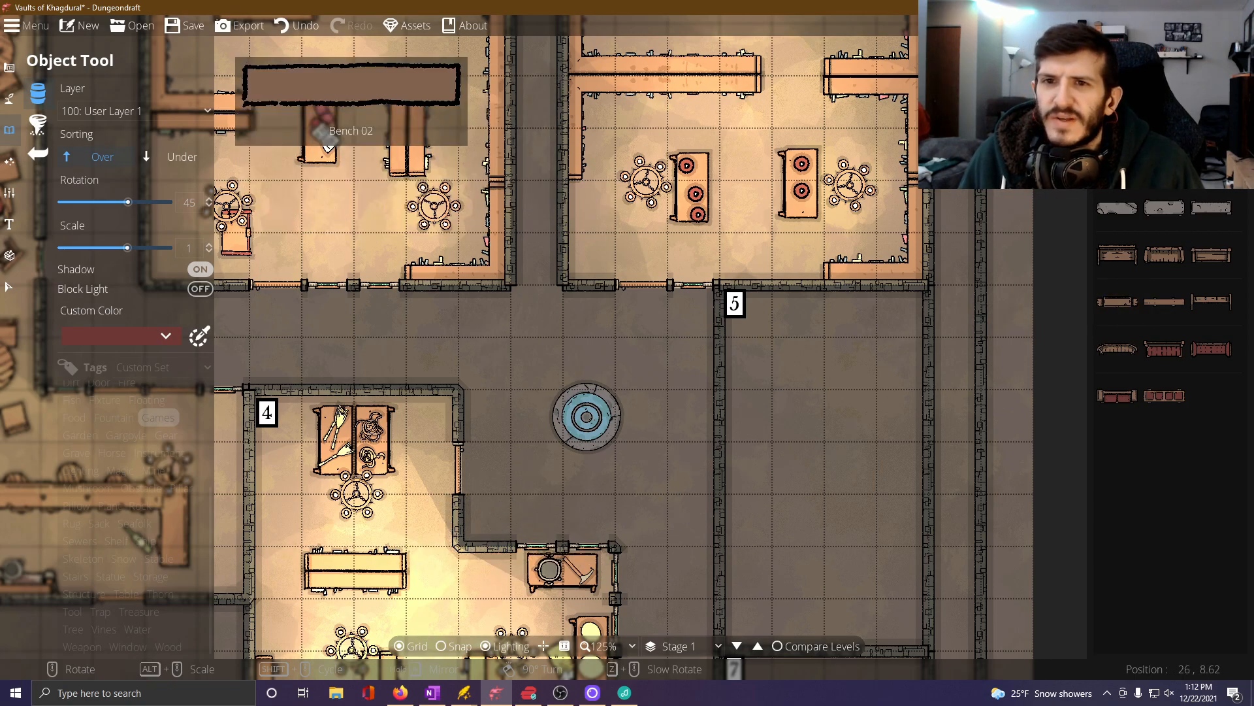
left_click(1118, 208)
scroll(554, 497, "down", 1)
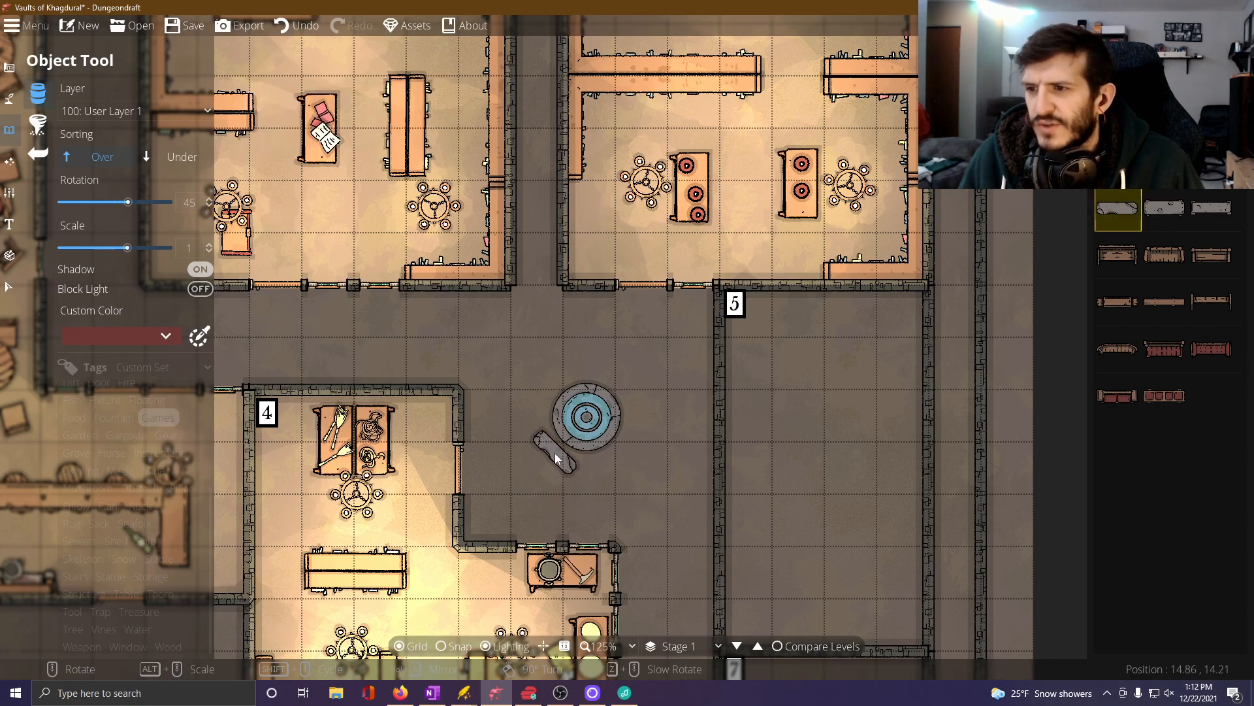
left_click(555, 449)
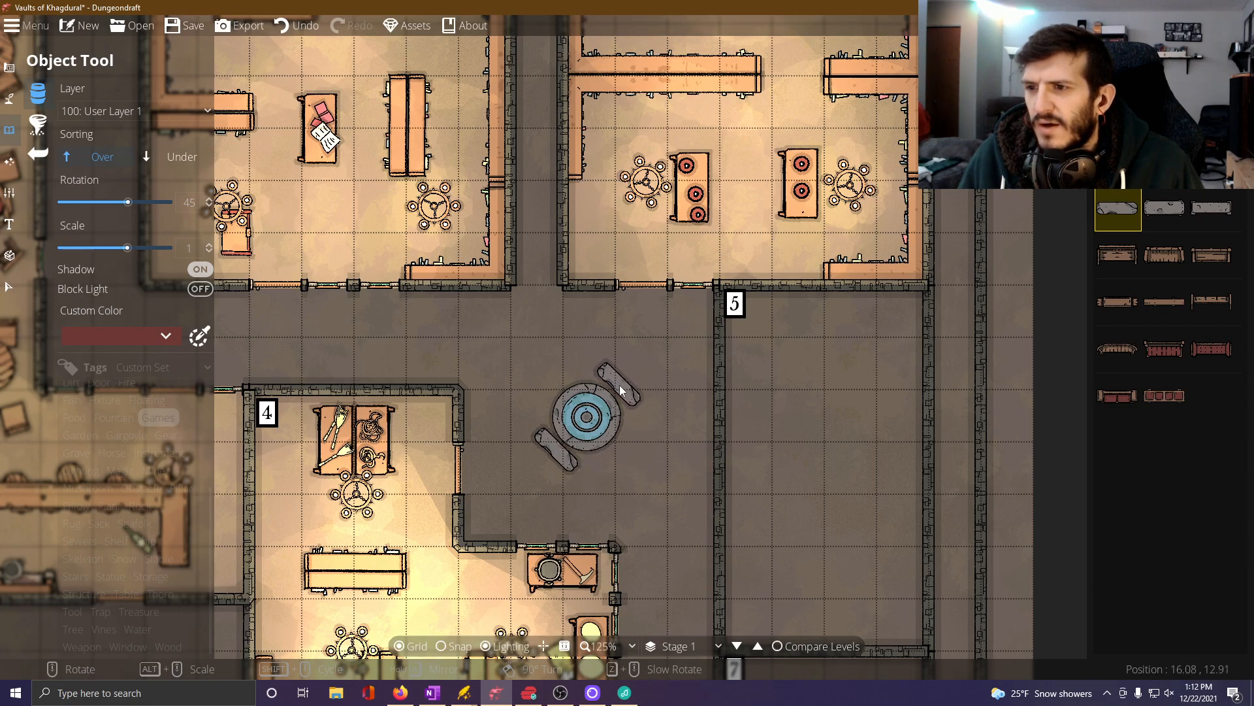
Place matching stone benches at 135 degrees on the fountain's southeast and northwest sides.
scroll(638, 452, "up", 6)
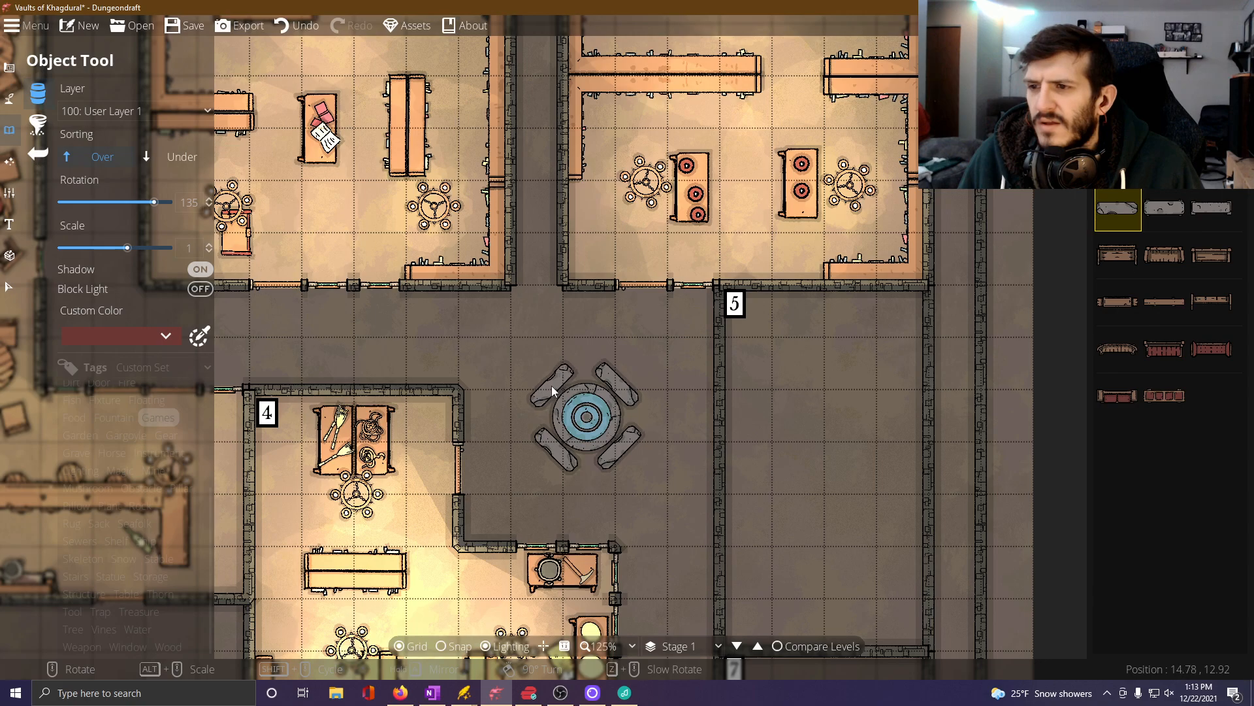
left_click(551, 385)
left_click_drag(509, 436, 477, 380)
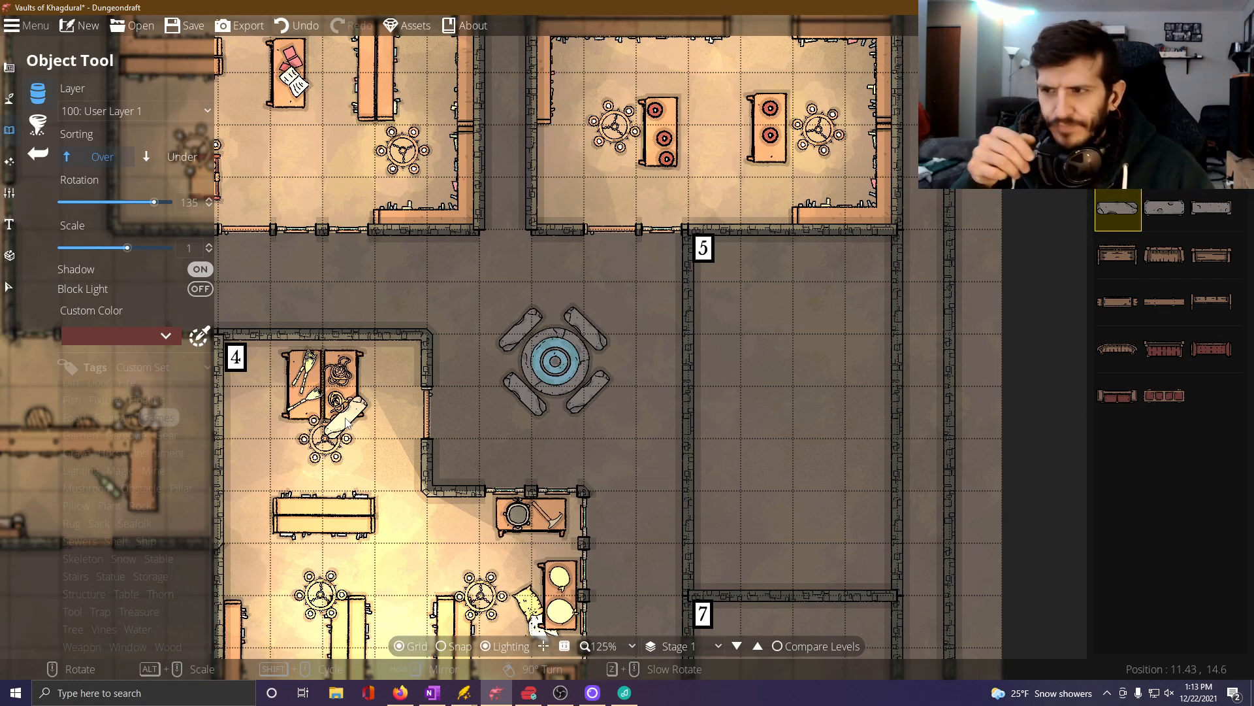
Pick the lit wall torch from the Lighting objects and place two on each facing wall of the Room 1–2 corridor at 90 and -90 degrees.
left_click_drag(214, 512, 382, 409)
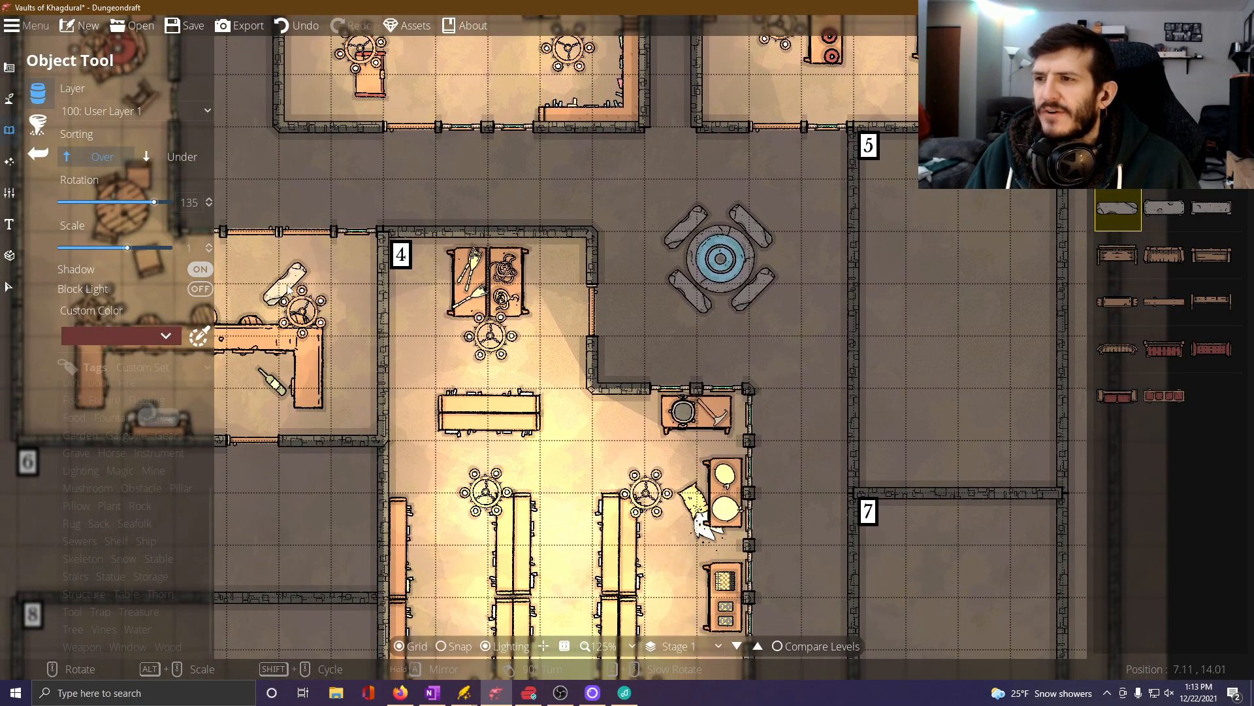
left_click_drag(223, 305, 420, 385)
left_click_drag(366, 248, 386, 438)
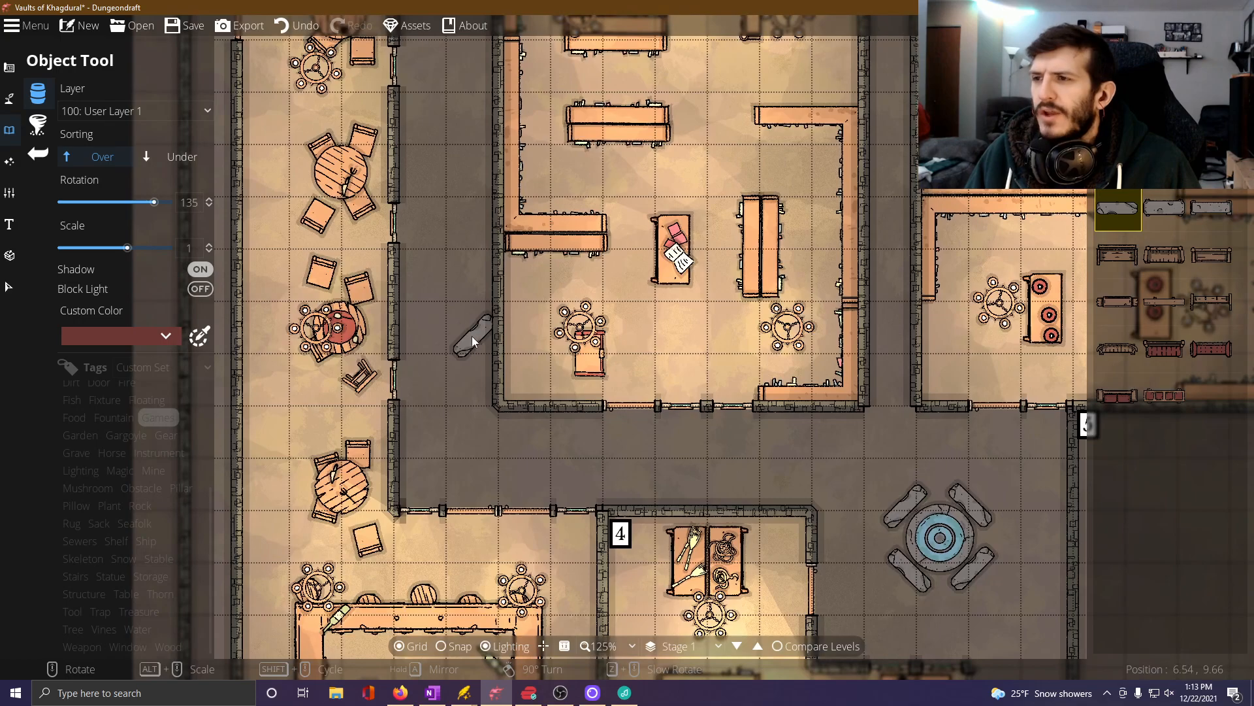
scroll(448, 334, "down", 1)
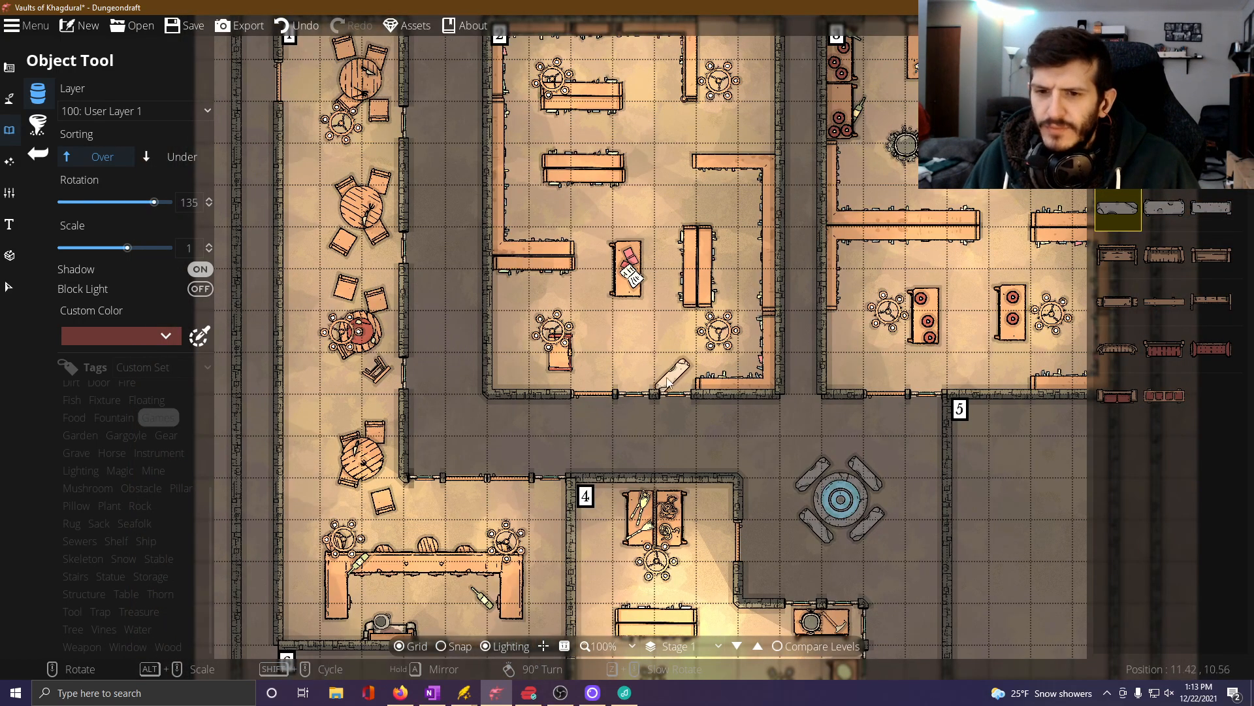
left_click_drag(439, 360, 451, 434)
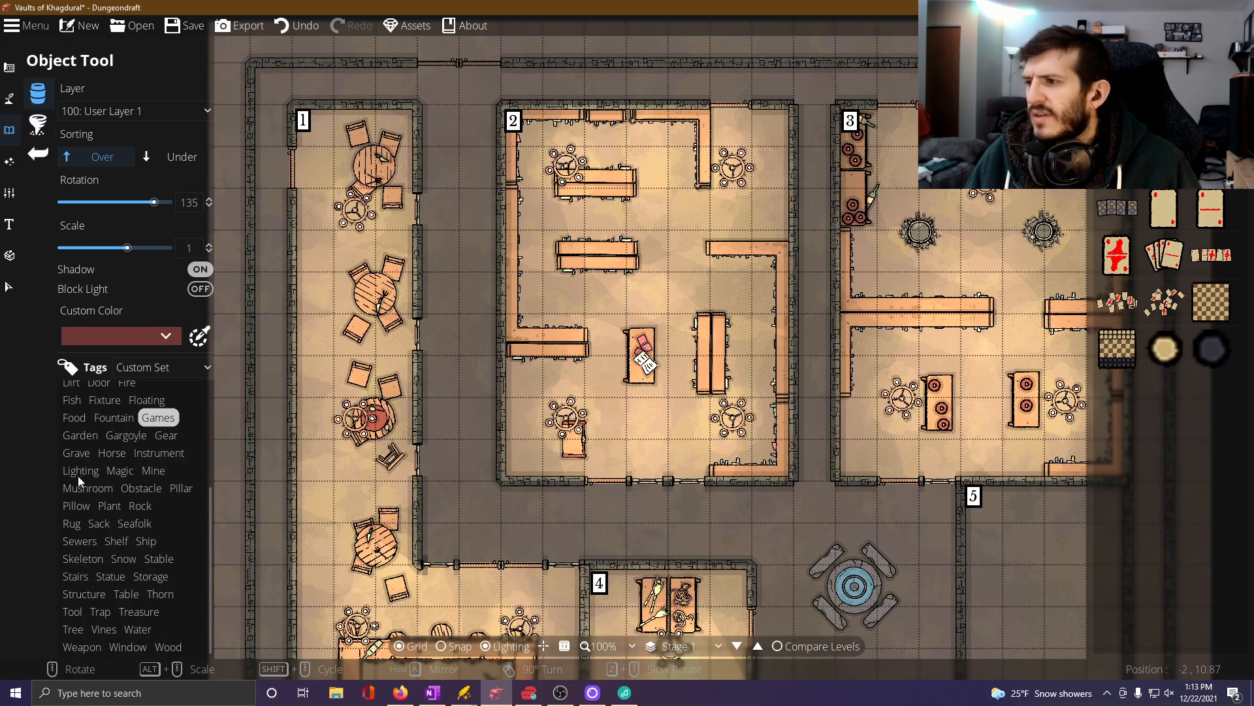
left_click(78, 474)
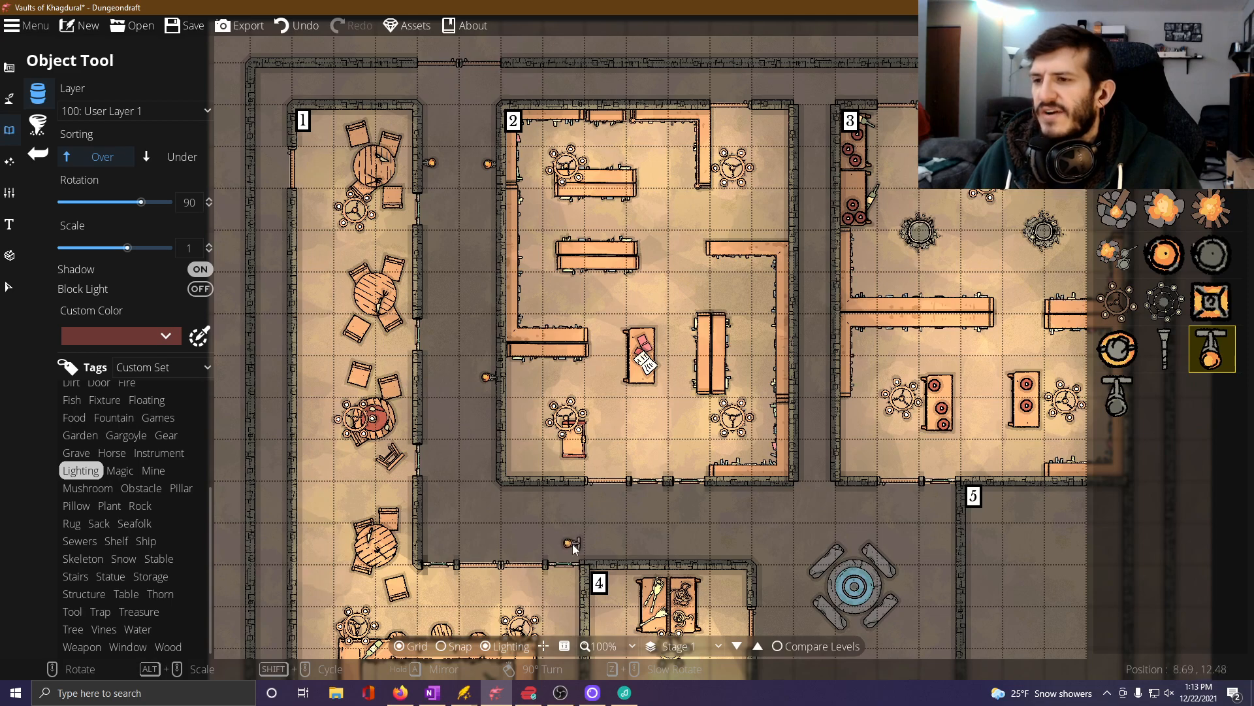
scroll(471, 482, "down", 11)
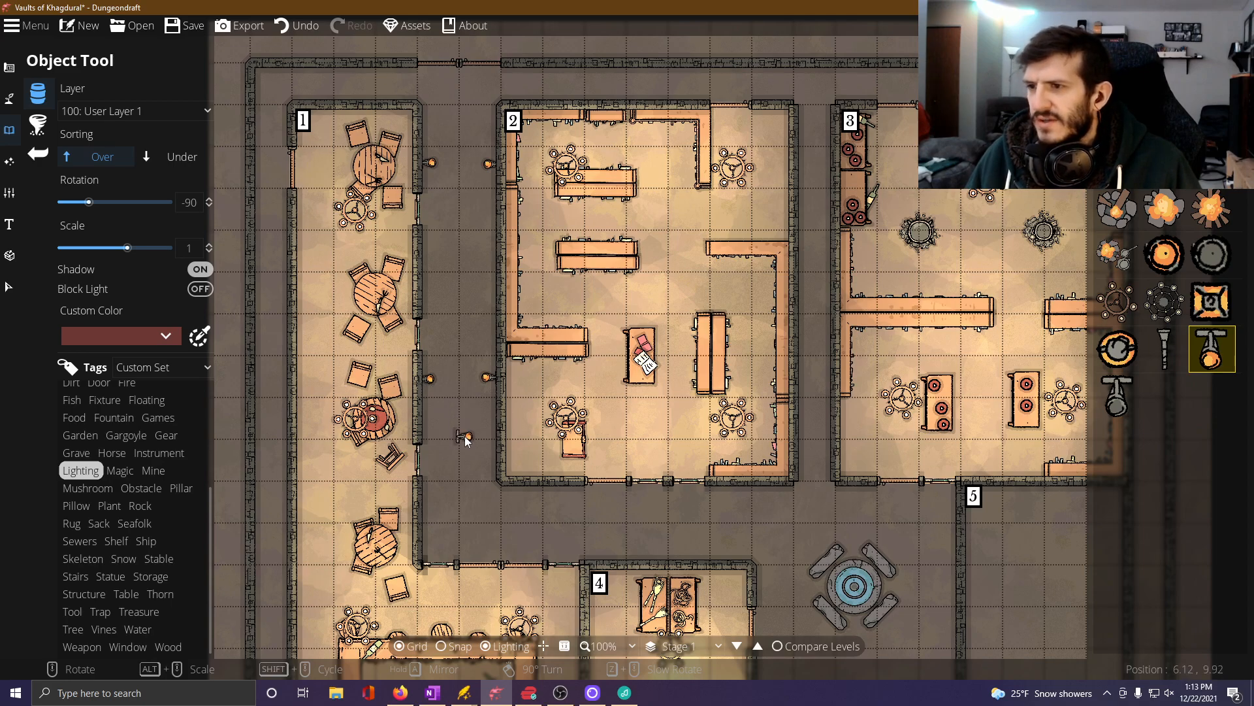
Place a wall torch at 0 degrees on Room 2's south wall, west of its door, and one at -180 degrees on Room 4's north wall.
scroll(465, 437, "up", 6)
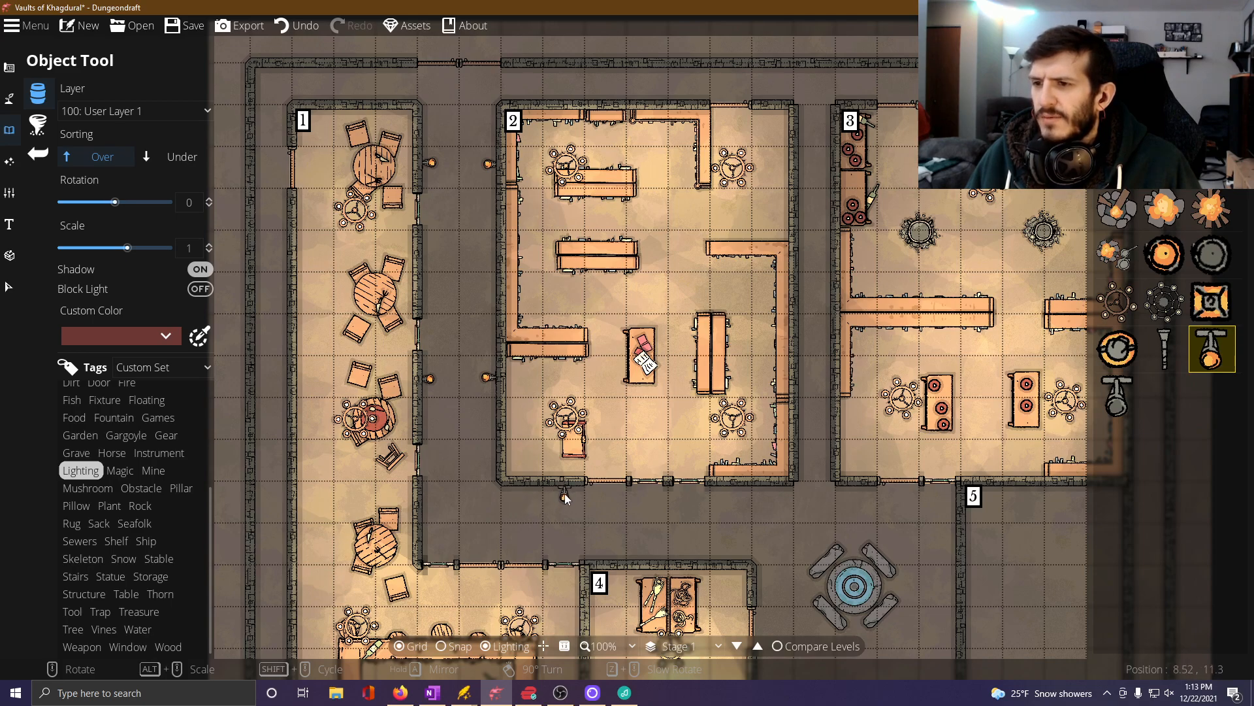
scroll(647, 556, "up", 7)
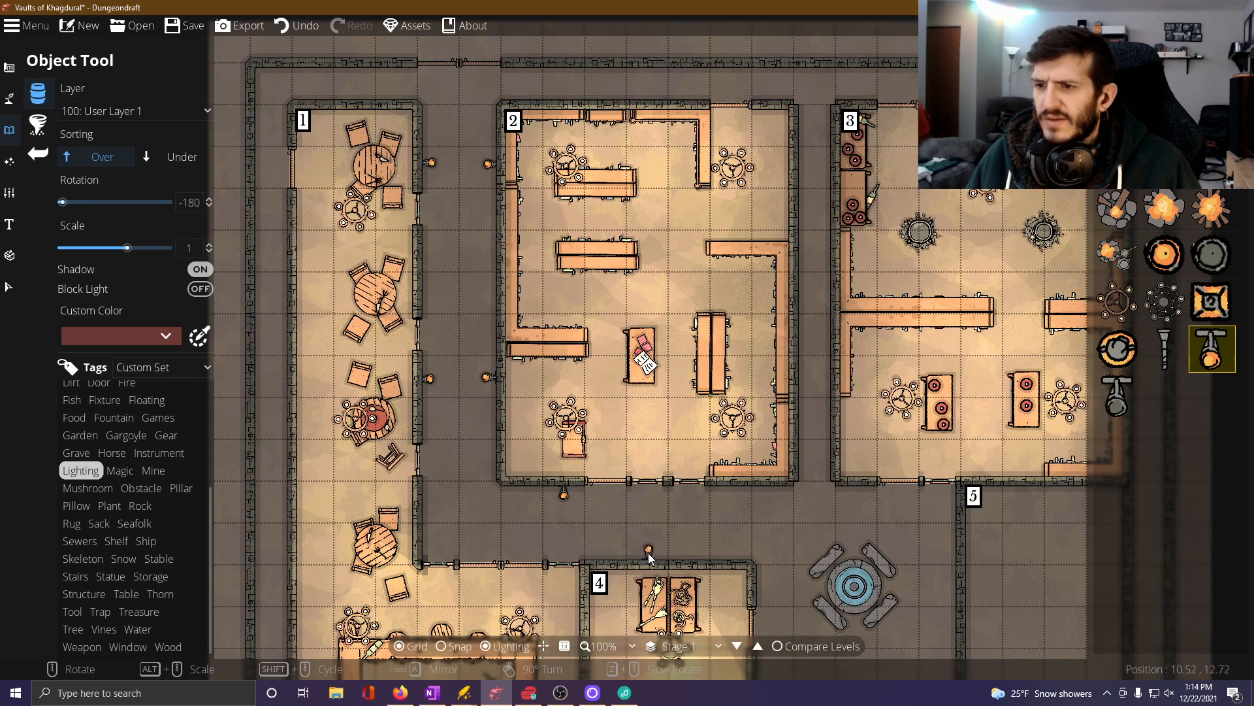
left_click(649, 553)
Place a torch at -90 degrees on Room 4's east wall facing the fountain and one at 0 degrees near Room 2's southeast corner.
left_click_drag(731, 509, 603, 410)
scroll(746, 433, "down", 1)
scroll(746, 434, "up", 2)
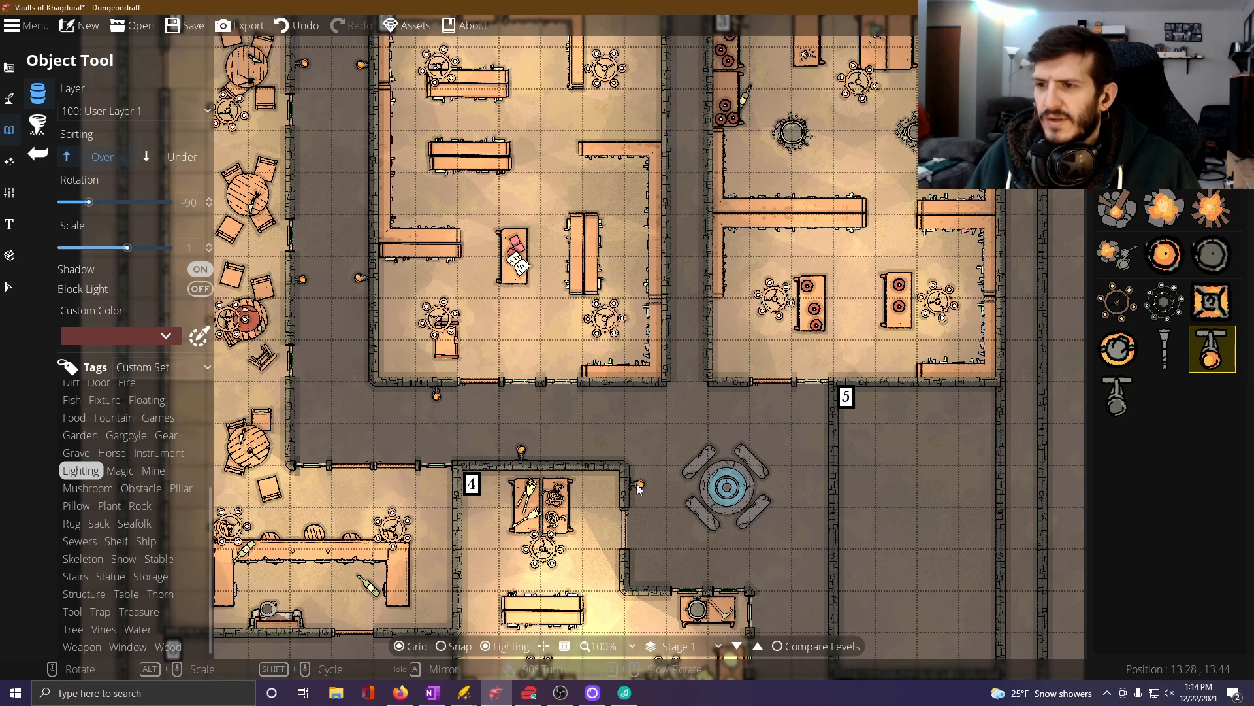
left_click(637, 485)
scroll(642, 416, "up", 3)
scroll(642, 405, "up", 1)
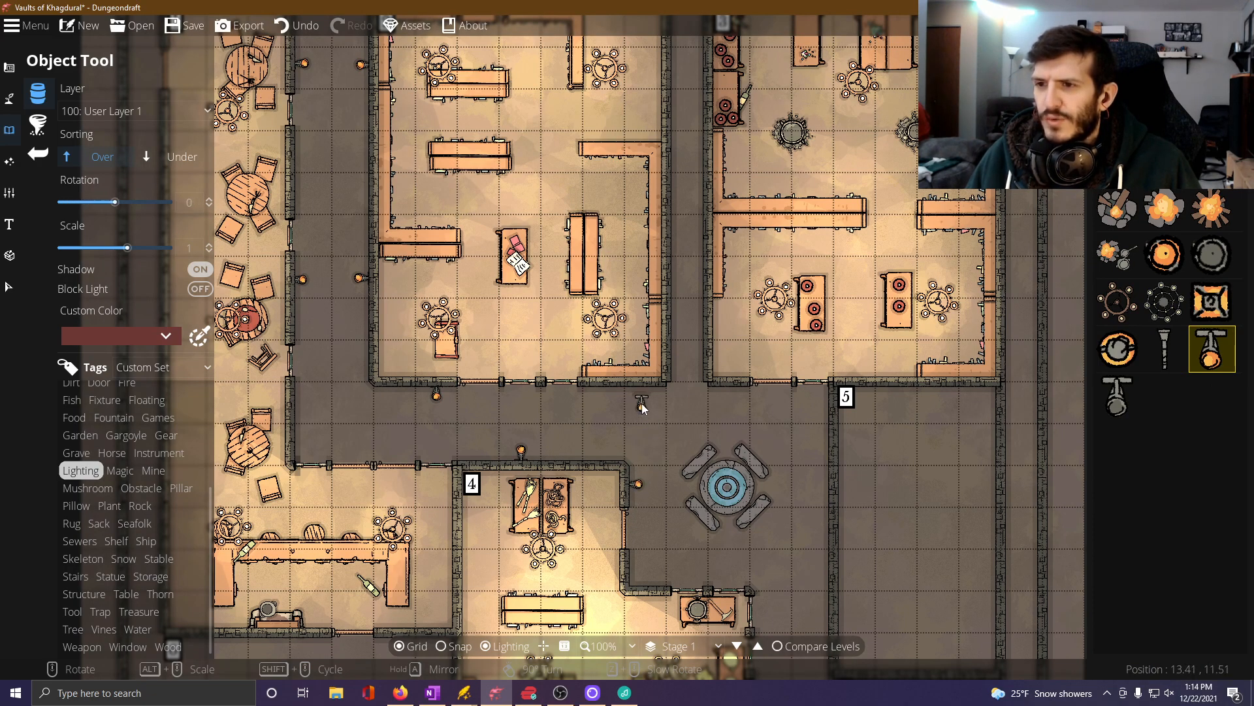
left_click(641, 392)
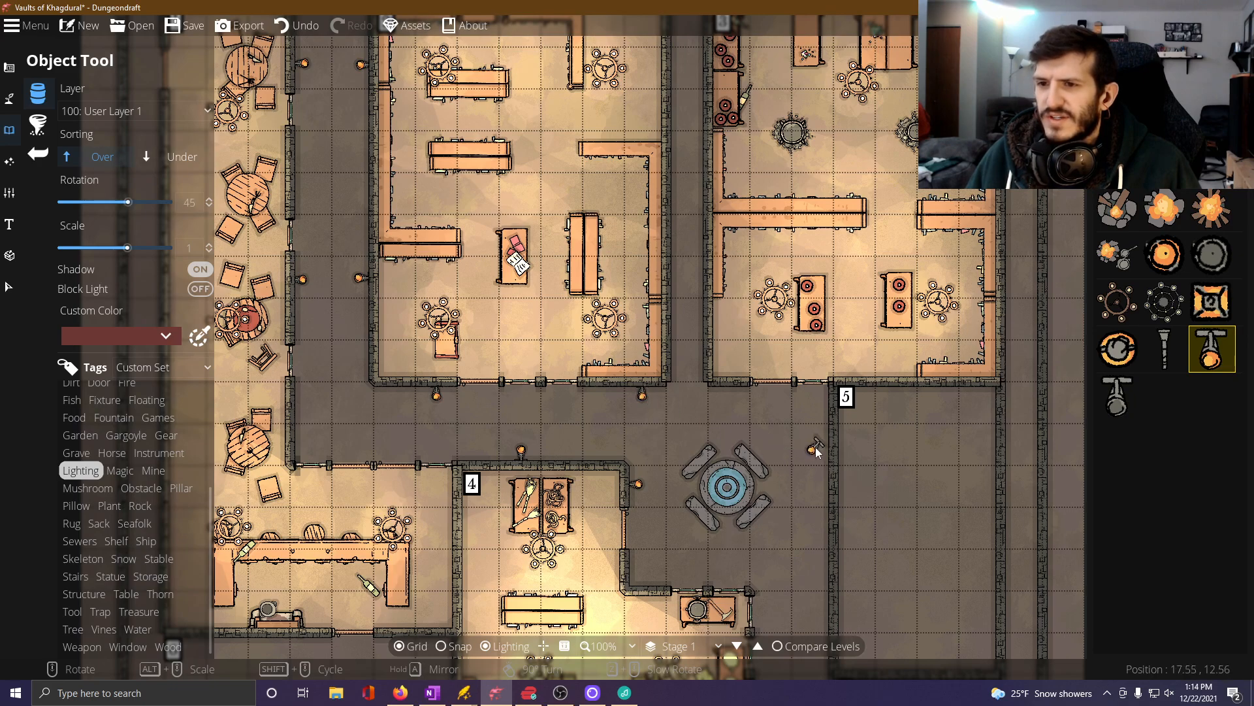
Place three torches at 90 degrees along the eastern side of the plaza and corridor, two on Room 5's west wall and one on Room 7's.
scroll(814, 447, "up", 5)
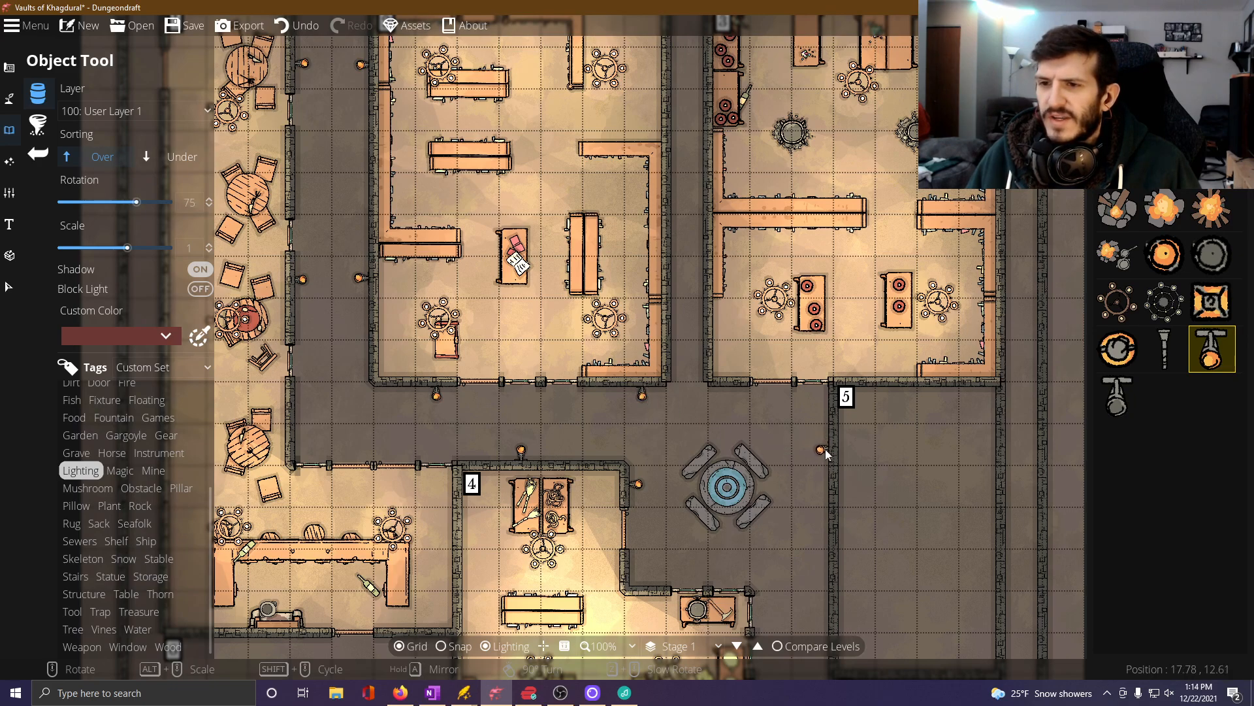
scroll(826, 452, "up", 1)
left_click(825, 453)
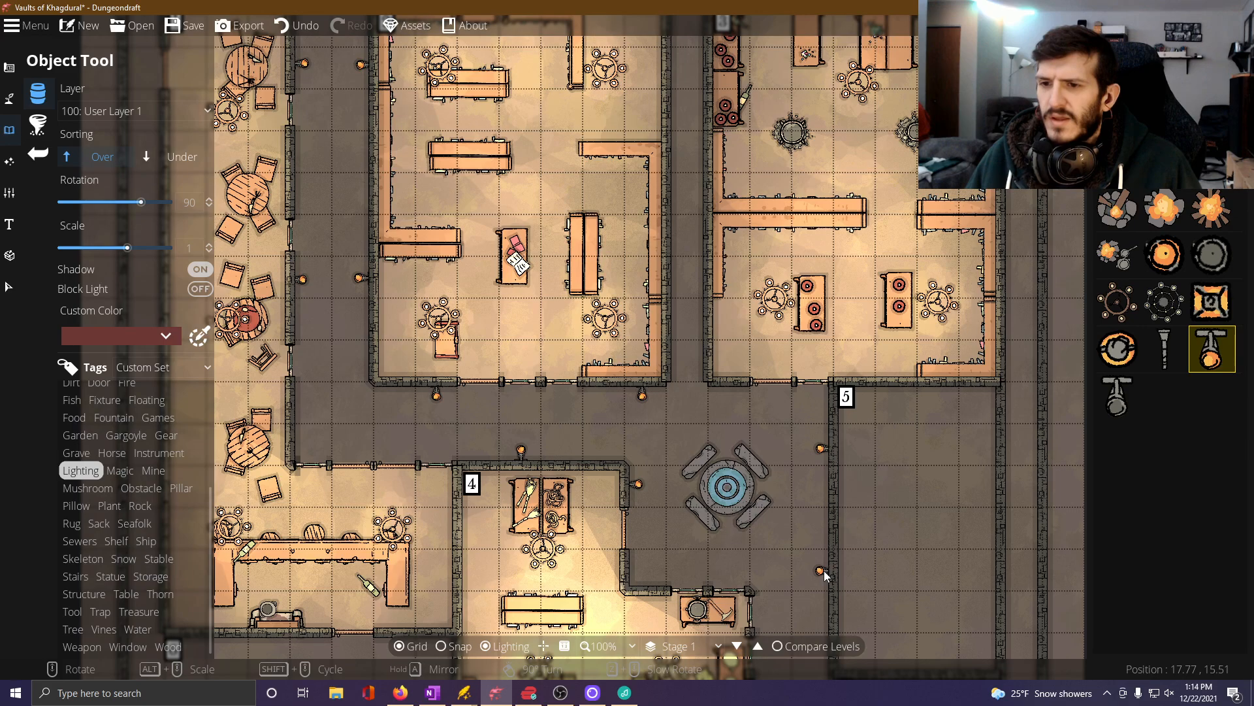
left_click(824, 571)
left_click_drag(797, 565, 694, 297)
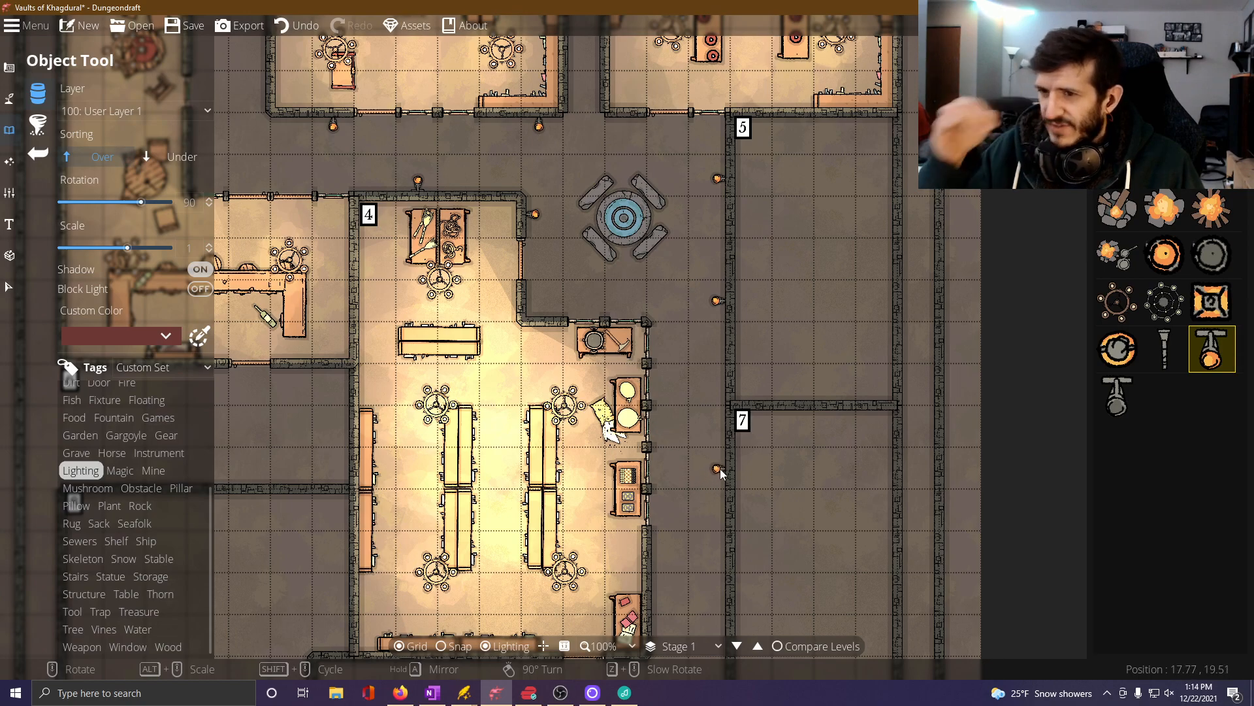
left_click(719, 468)
Place a torch at -90 degrees on the outside of Room 4's lower east wall and one at -180 degrees on Room 9's north wall.
left_click_drag(702, 494, 691, 343)
scroll(656, 462, "down", 11)
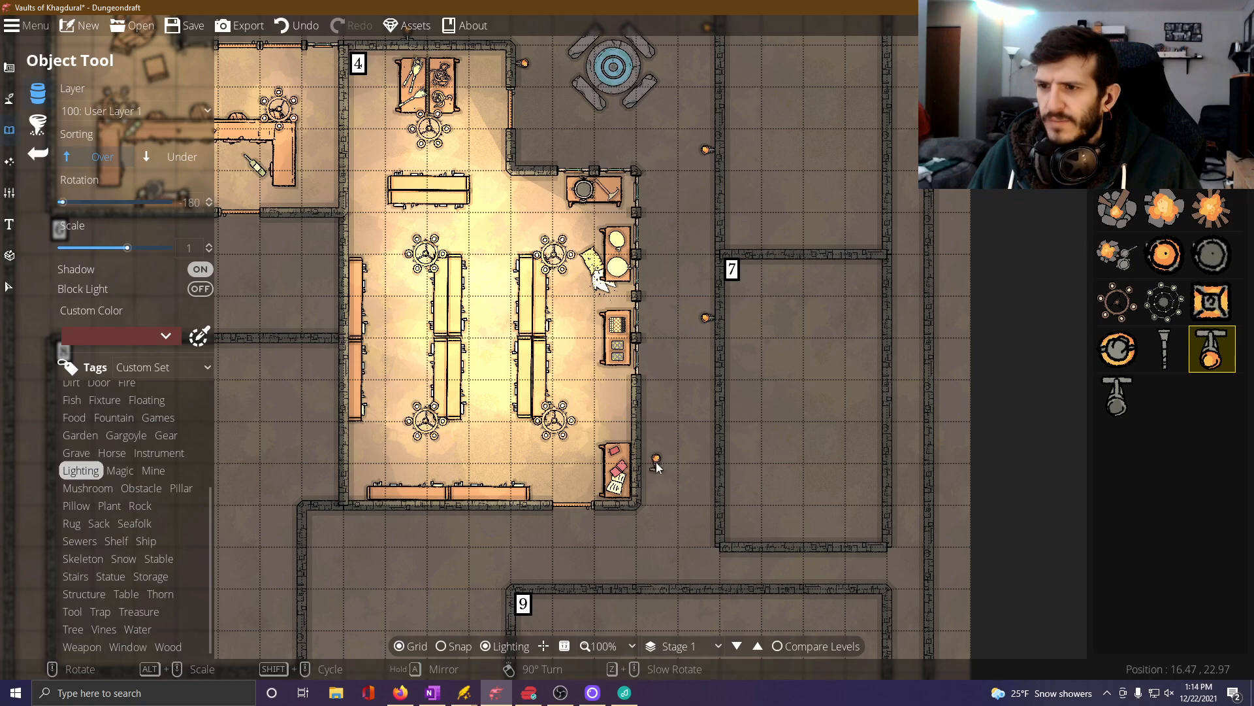
scroll(648, 443, "down", 1)
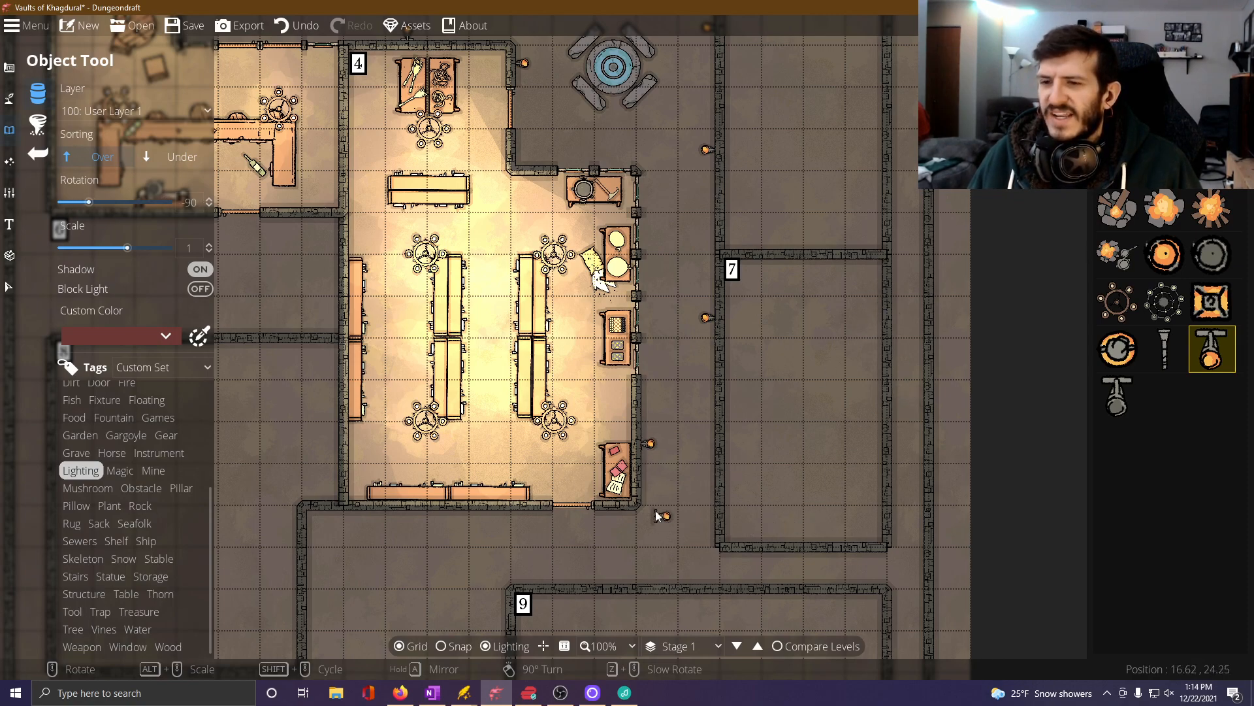
left_click_drag(652, 539, 680, 459)
scroll(678, 478, "down", 5)
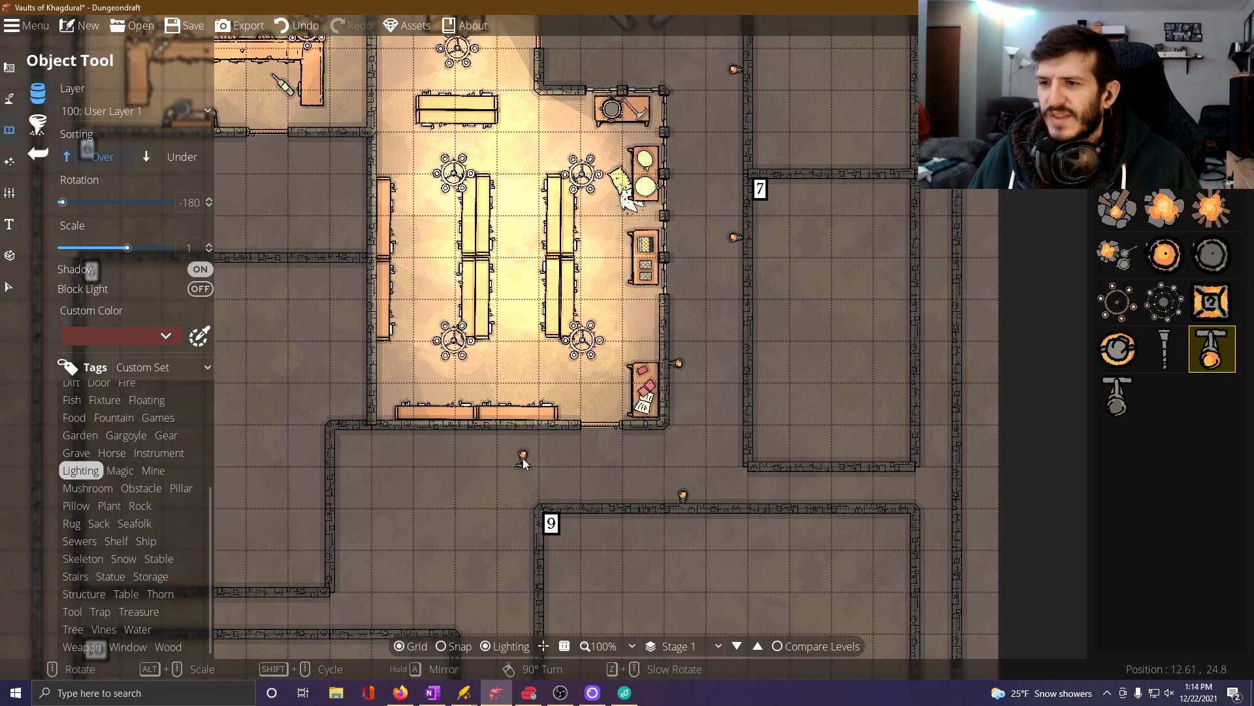
Place a torch at 0 degrees outside Room 4's south wall and one at -90 degrees on Room 8's east wall.
scroll(522, 457, "up", 12)
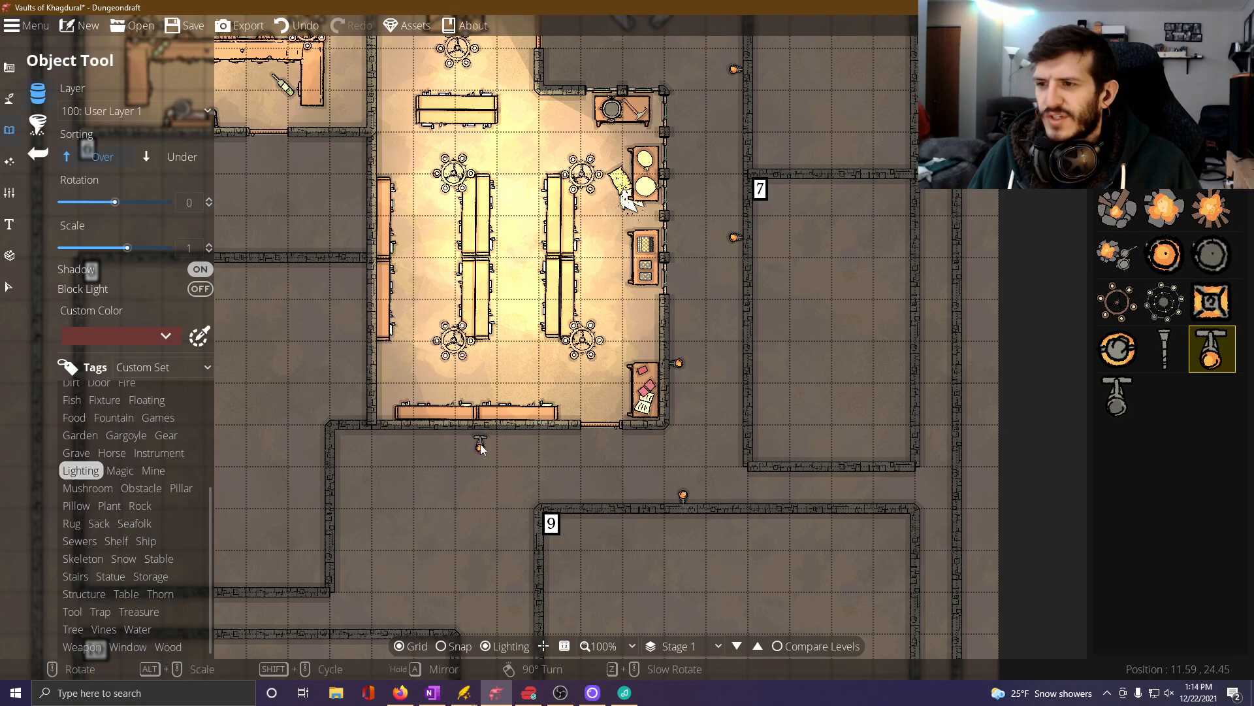
left_click(518, 432)
left_click_drag(406, 480, 411, 443)
scroll(349, 430, "down", 6)
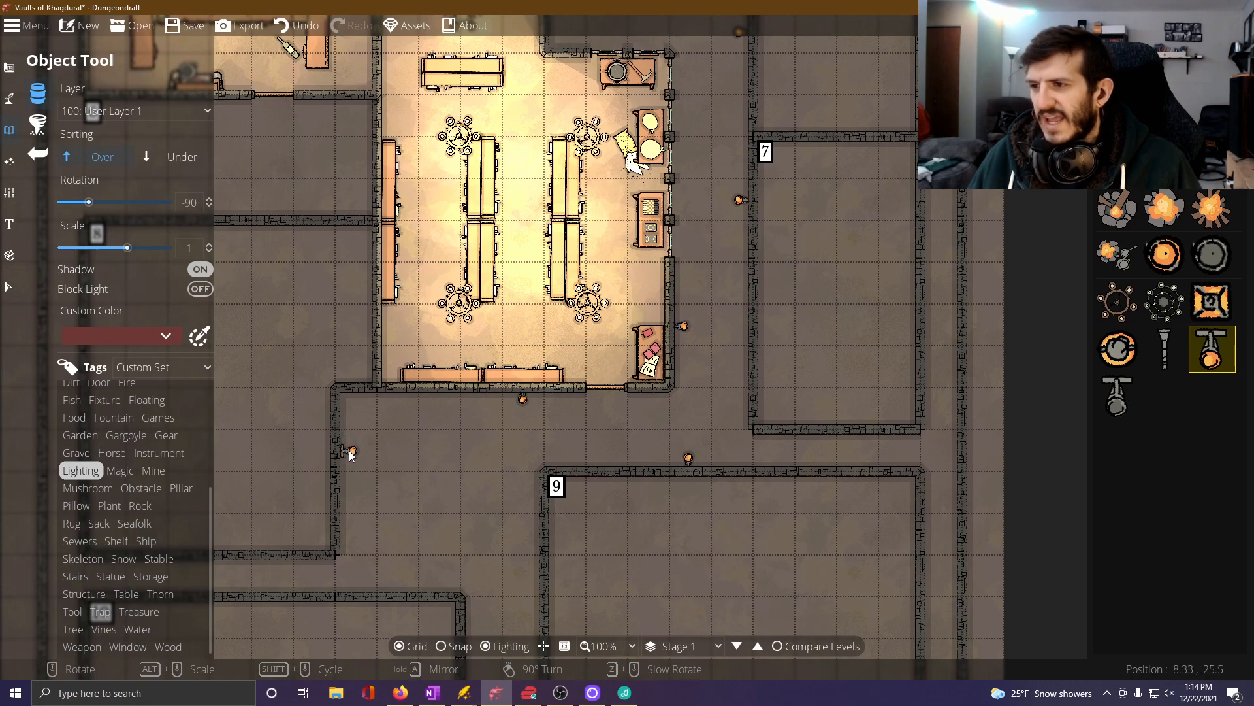
left_click(350, 452)
Place a torch at -180 degrees on Room 10's north wall and one at 90 degrees on the upper part of Room 9's west wall.
scroll(392, 490, "down", 4)
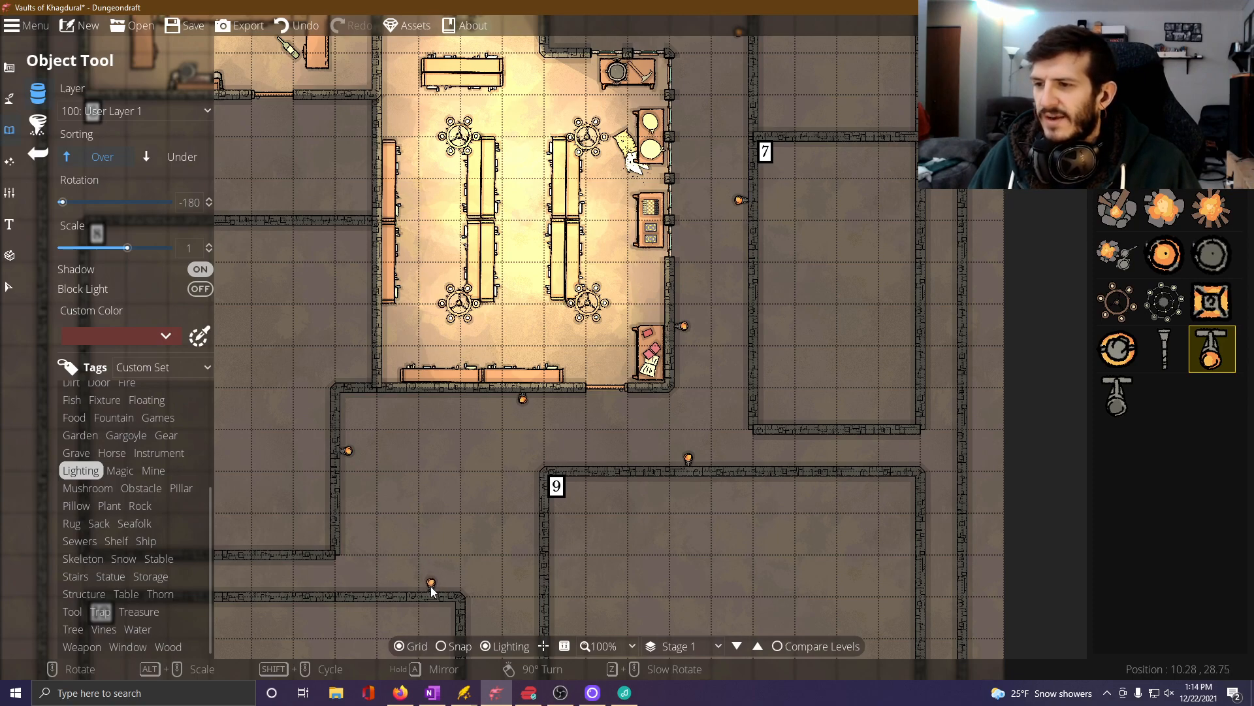
scroll(490, 542, "down", 6)
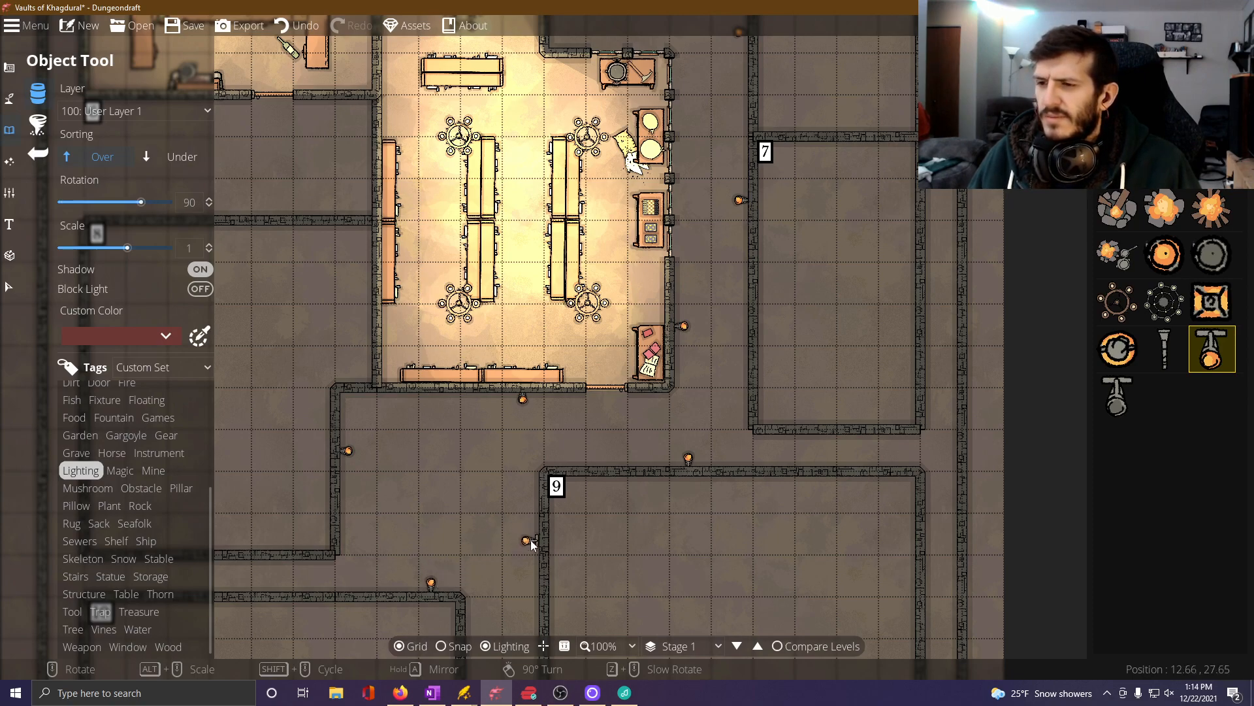
left_click(535, 536)
Place facing torches near the southern entrance, at 90 degrees on Room 9's west wall and at -90 degrees on Room 10's east wall.
left_click_drag(471, 558, 491, 341)
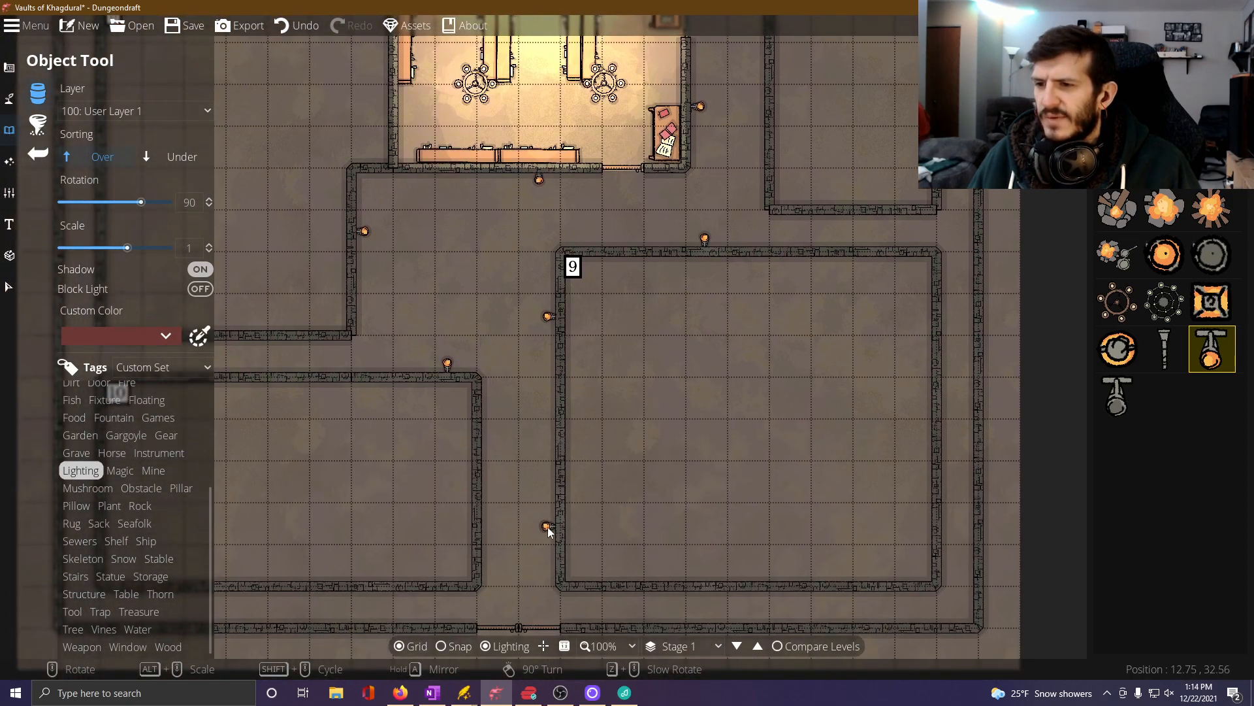
left_click(548, 527)
scroll(503, 530, "down", 11)
scroll(498, 529, "down", 1)
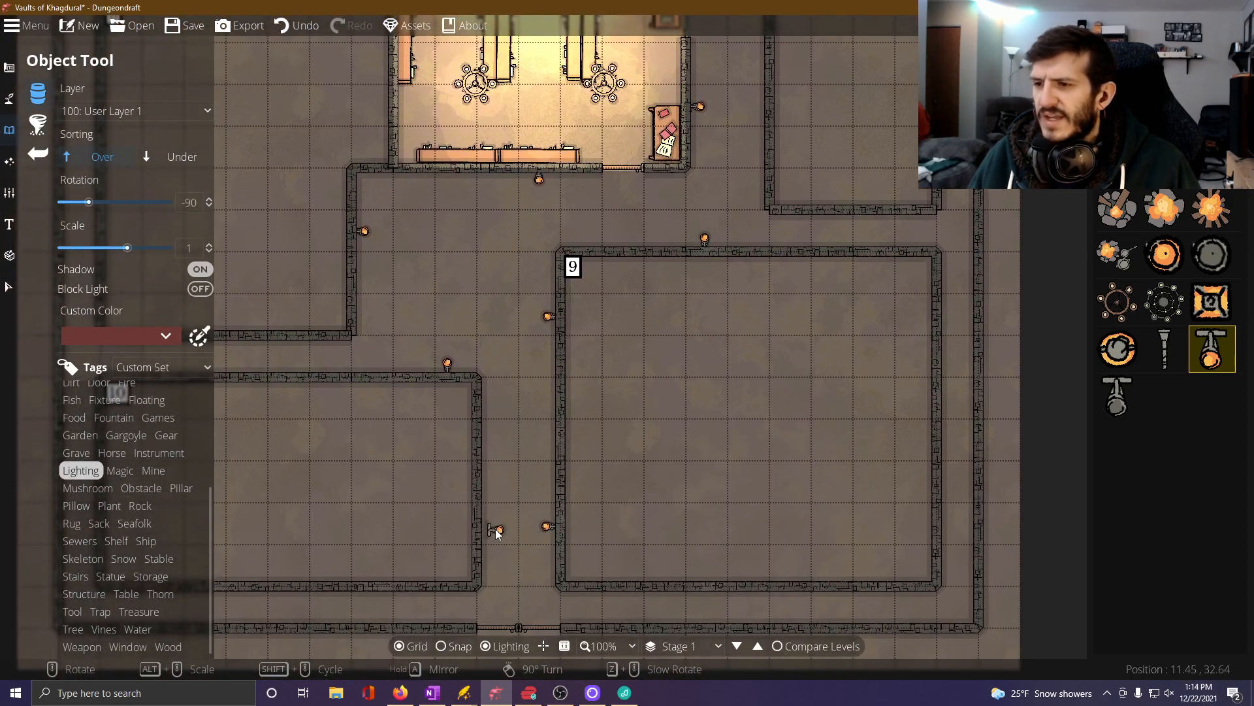
left_click(486, 526)
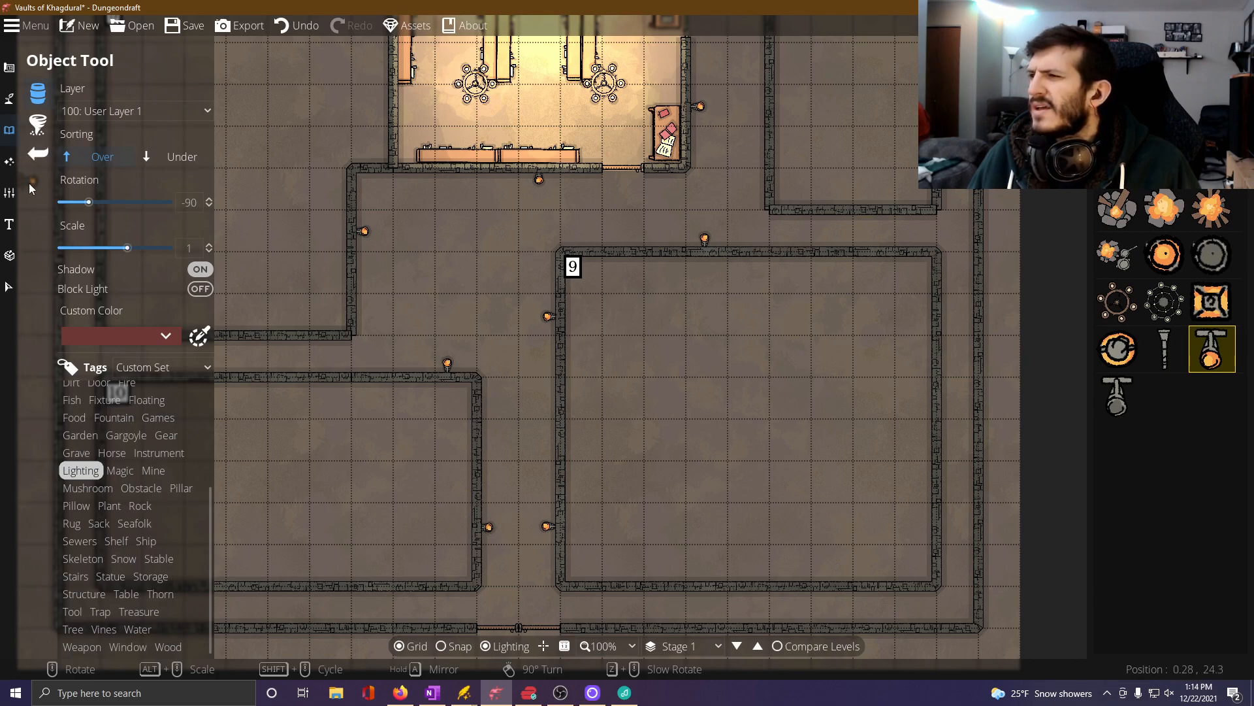
Add soft yellow lights with range 2.5 and intensity 1 over the four torches around the open area south of Room 4.
left_click(11, 163)
left_click(65, 126)
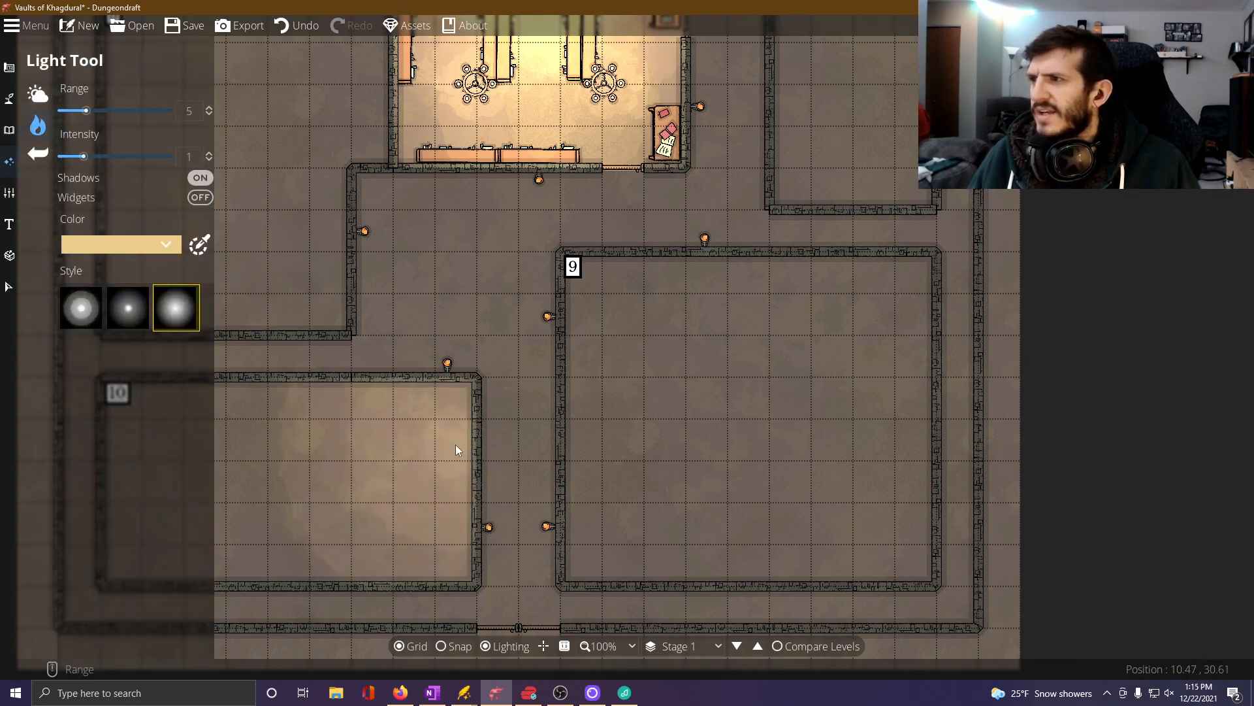
scroll(447, 365, "down", 1)
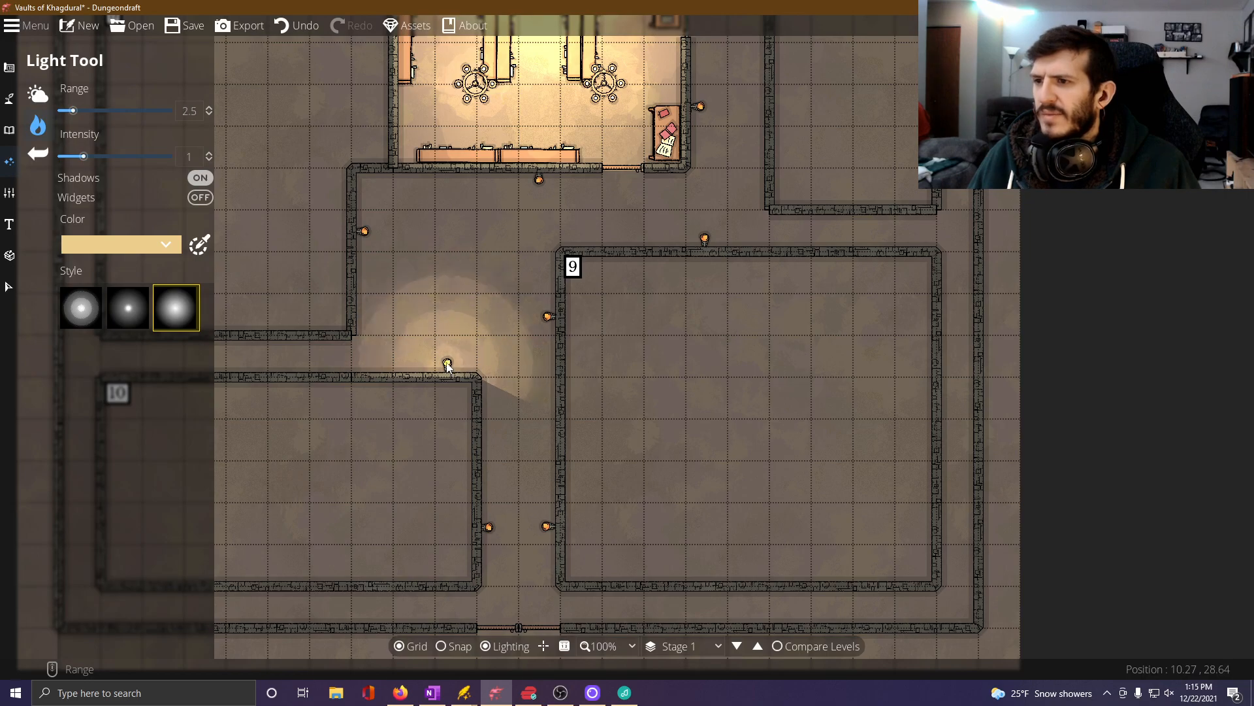
left_click(447, 364)
left_click(547, 318)
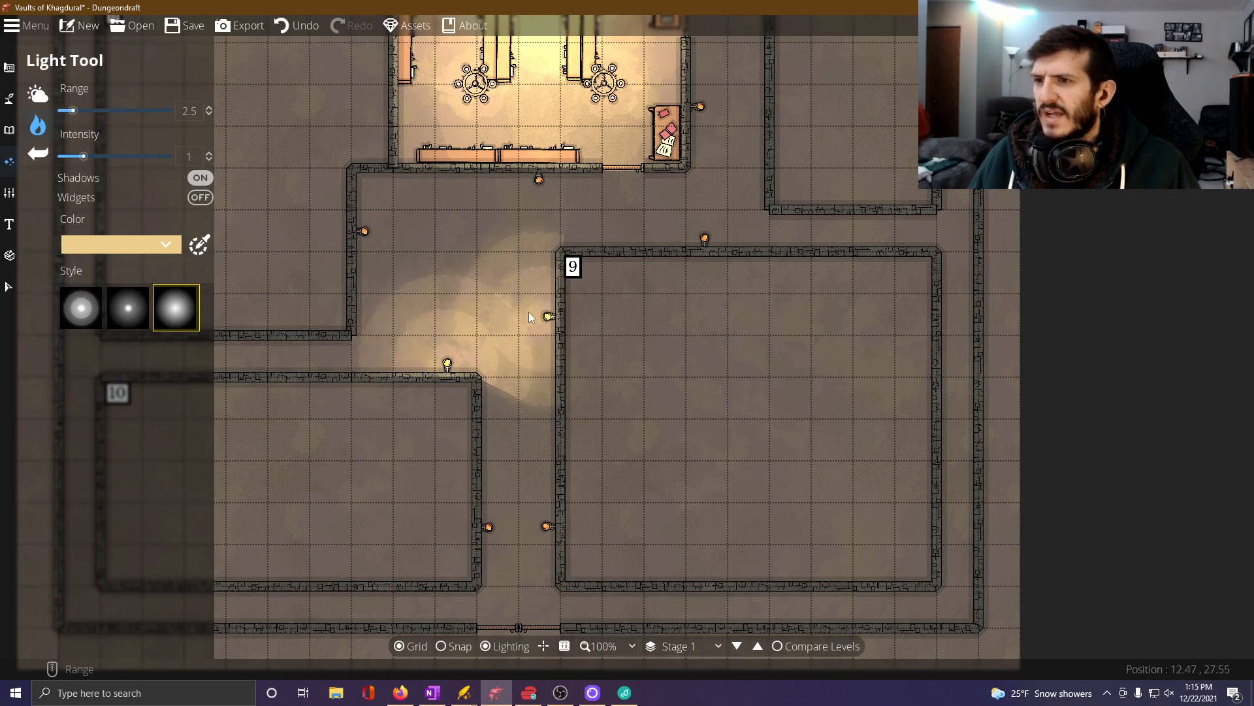
left_click(366, 233)
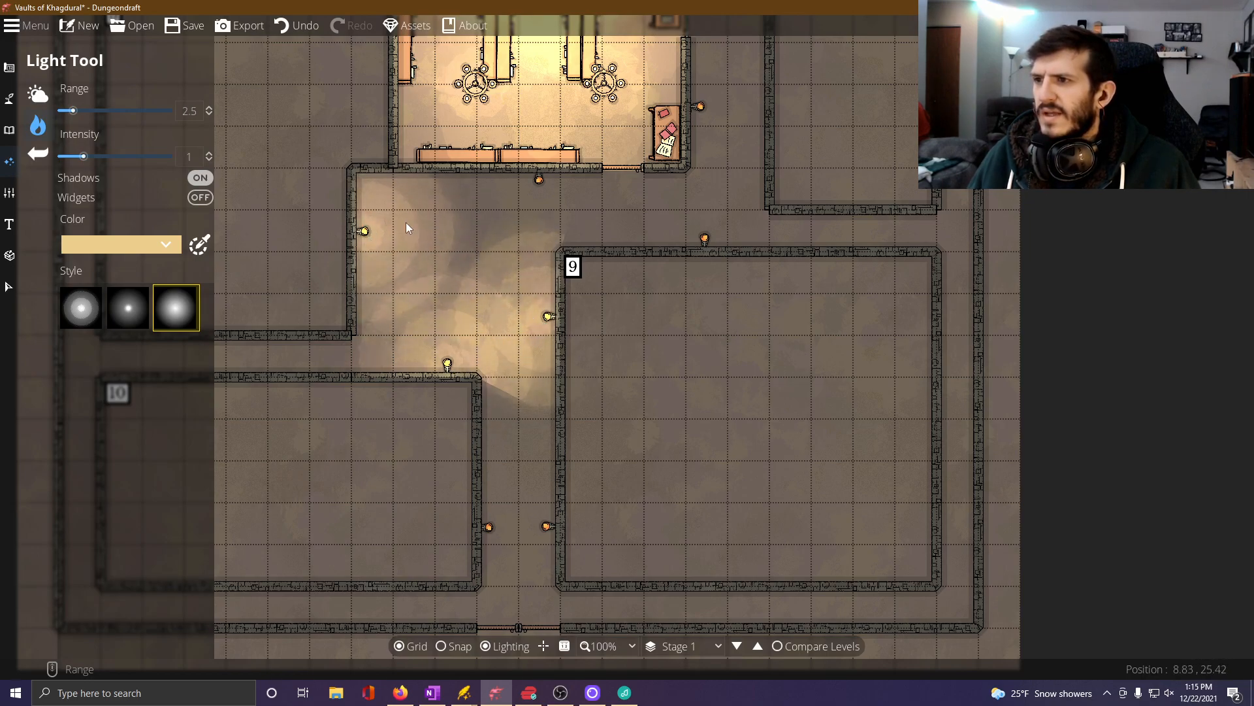
left_click(538, 184)
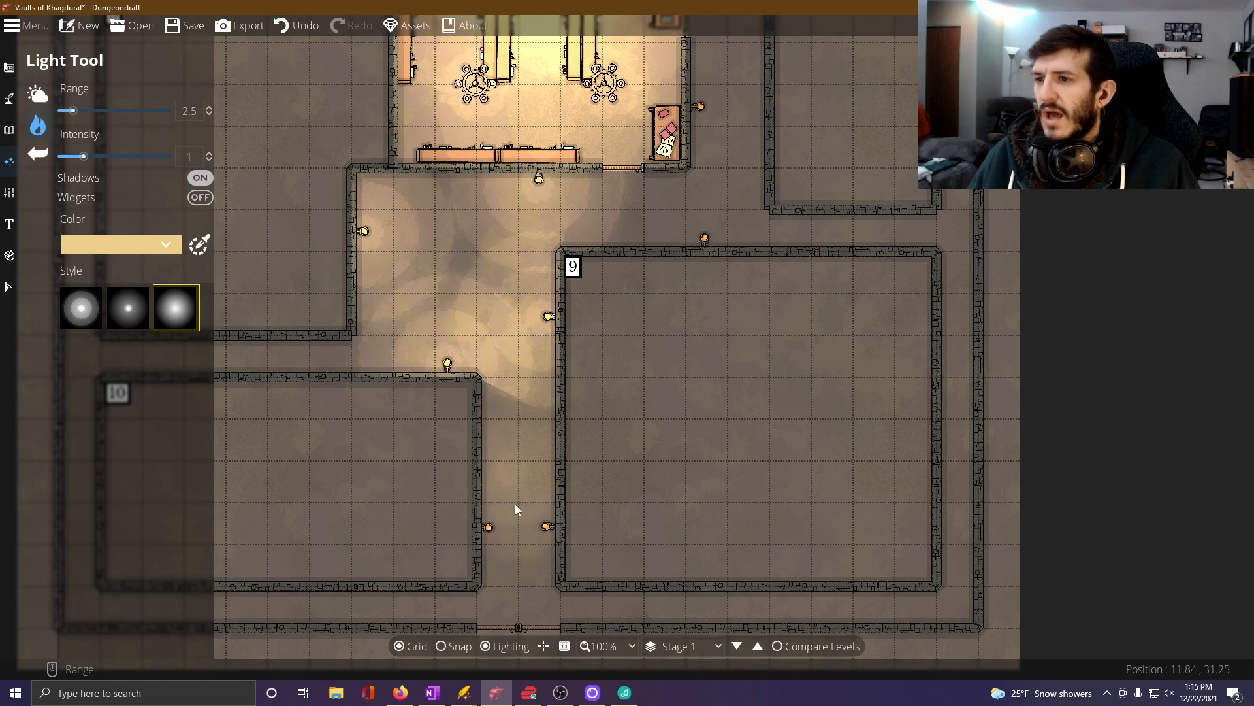
Add range 2.5 lights over the two southern entrance torches and the torches on Room 9's north, Room 4's lower east and Room 7's west walls.
left_click(546, 528)
left_click(490, 528)
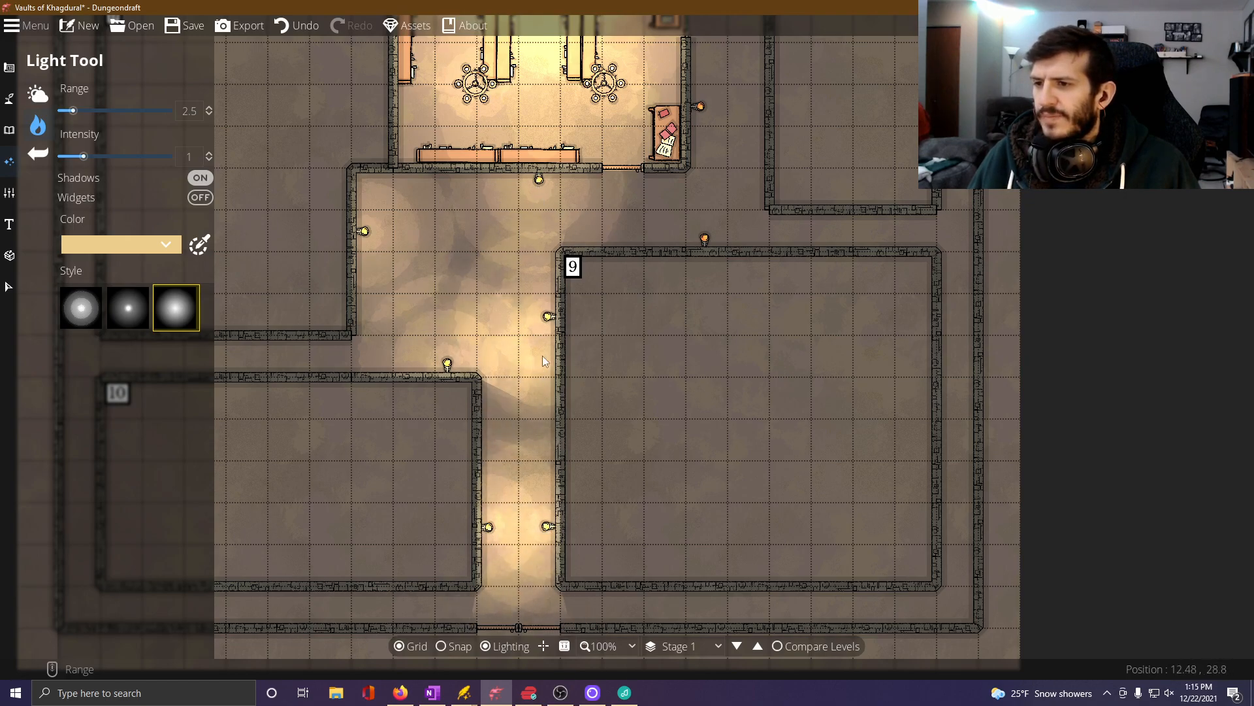
left_click(704, 239)
left_click_drag(724, 215, 676, 438)
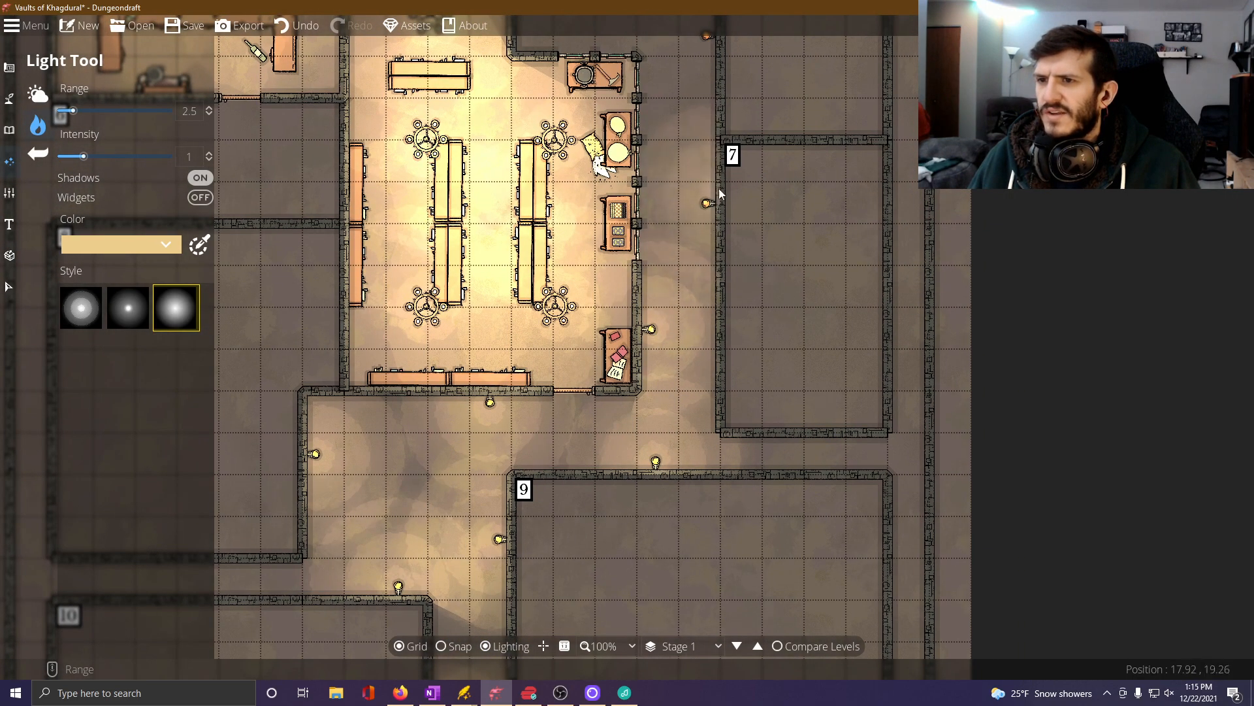
Add soft yellow lights with range 2.5 and intensity 1 over the torches around the fountain plaza, including Room 5's west and Room 4's upper east walls.
left_click_drag(708, 140, 652, 431)
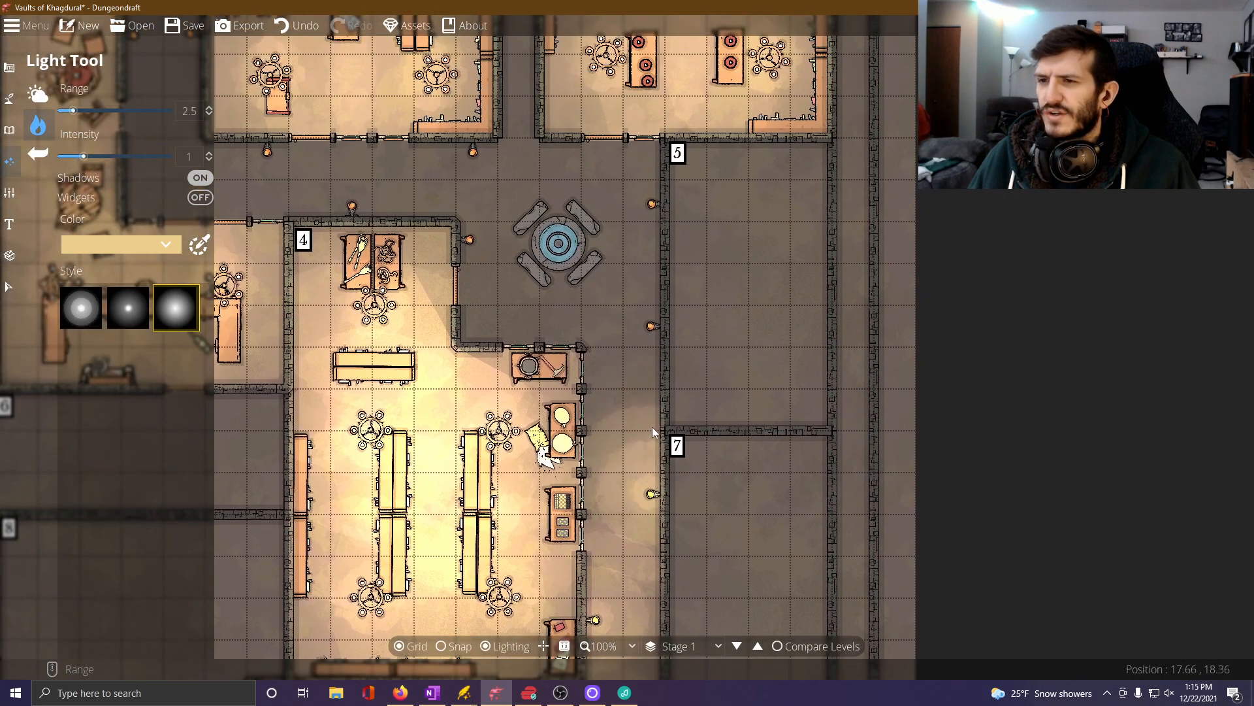
left_click(652, 326)
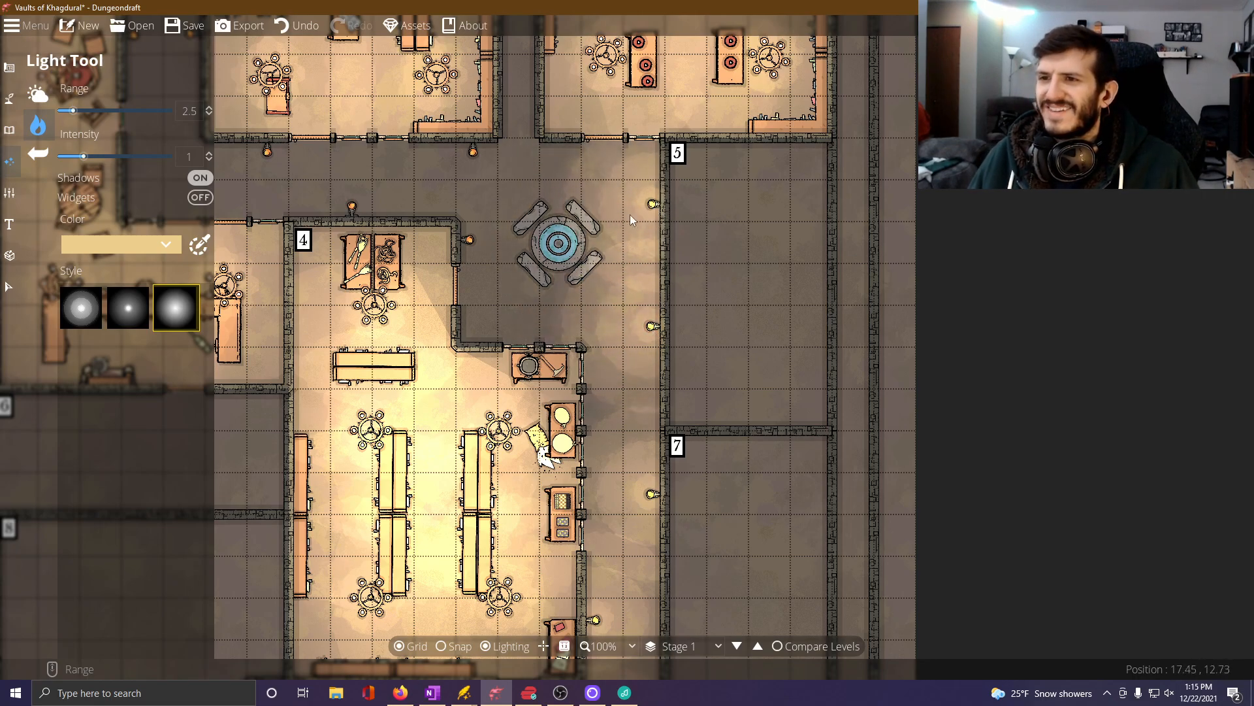
left_click(472, 155)
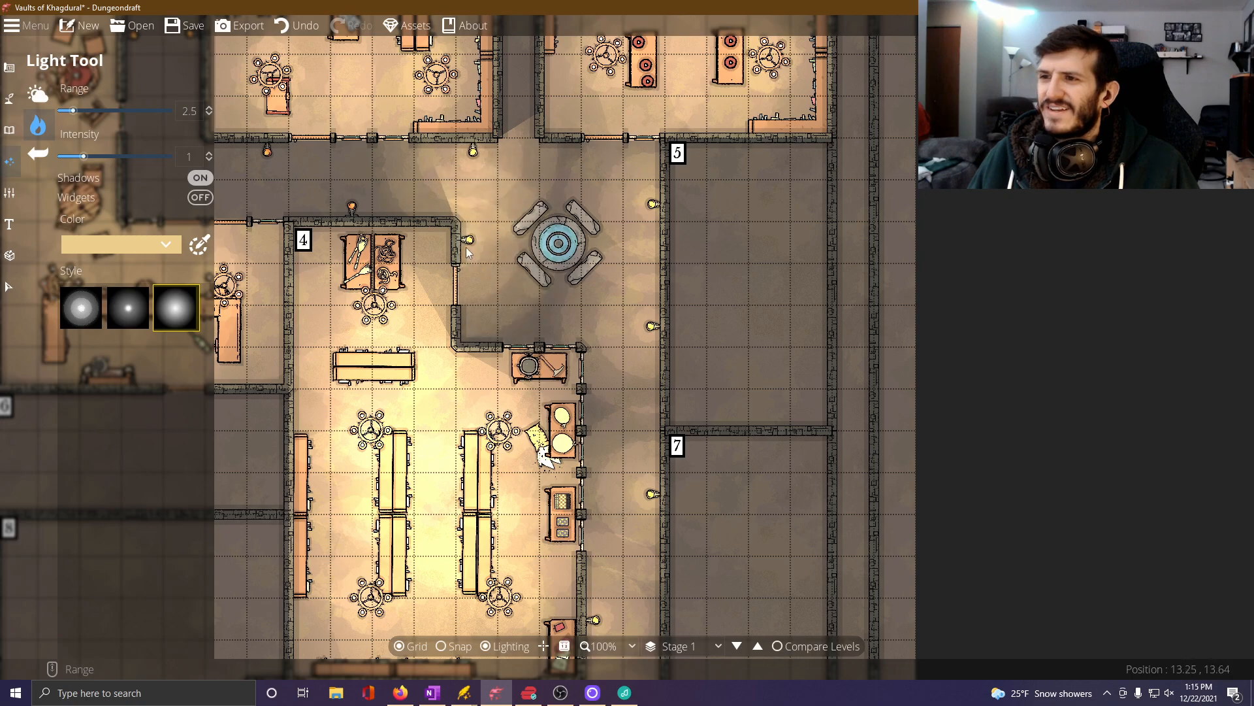
left_click(469, 241)
Add range 2.5 lights over the torches in the corridor north of Room 4 and the facing wall torches up the western corridor.
left_click_drag(472, 243, 634, 277)
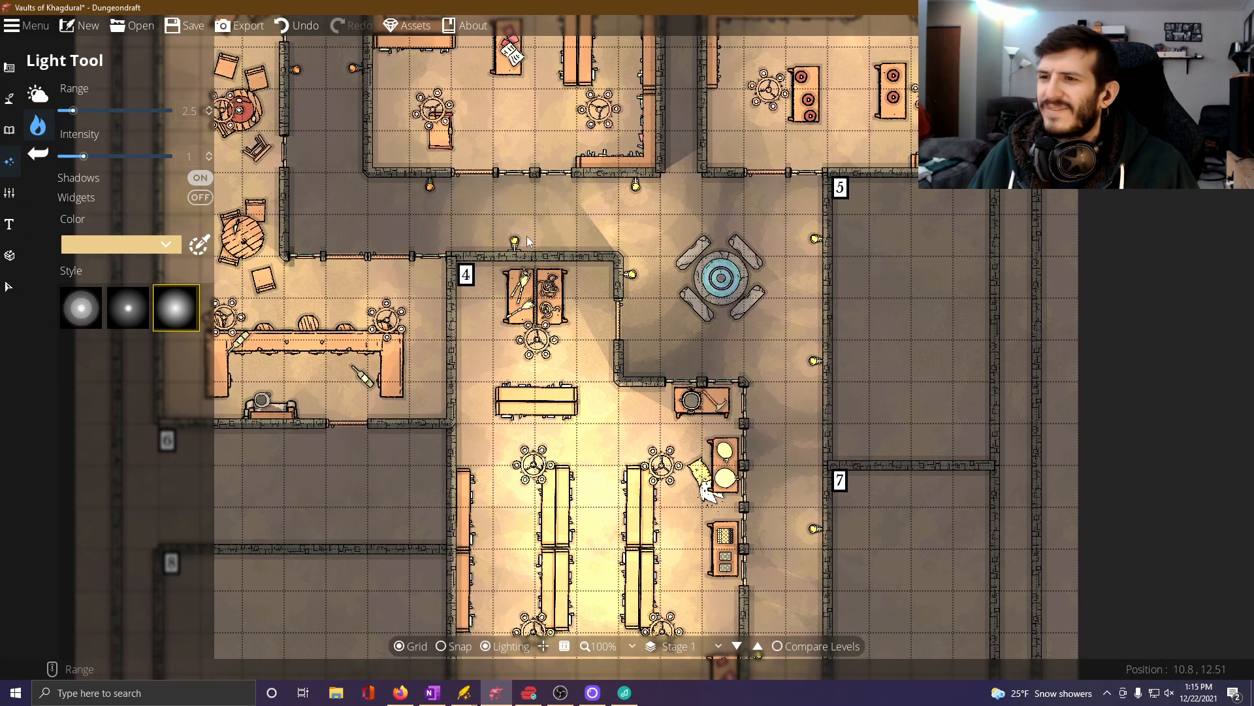
left_click(515, 242)
left_click_drag(440, 207, 595, 284)
left_click(428, 183)
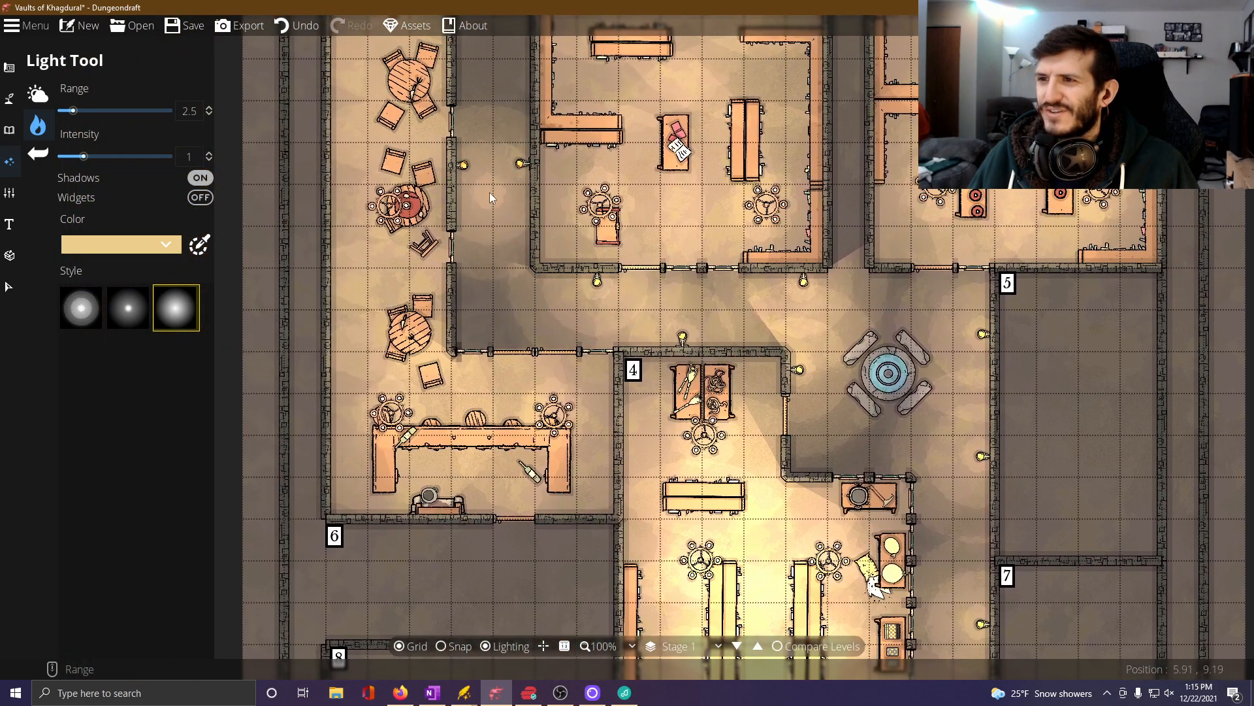
left_click(465, 165)
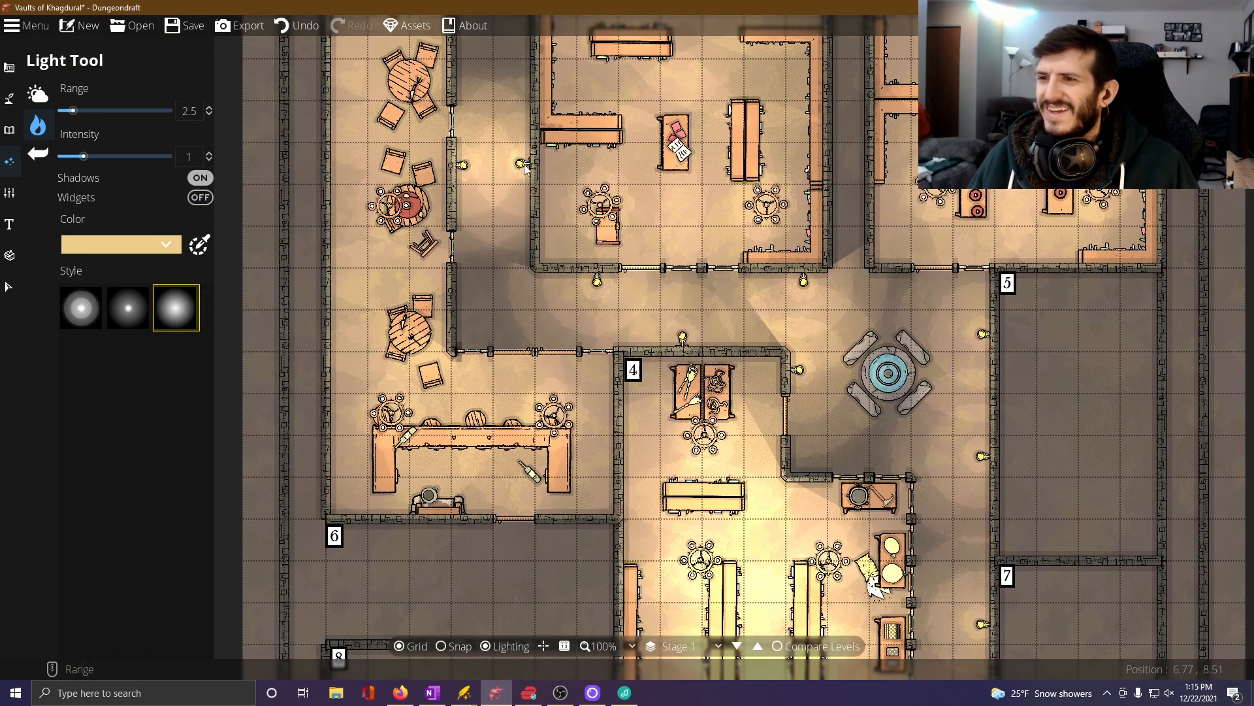
left_click(516, 165)
left_click_drag(512, 183, 567, 245)
left_click(506, 198)
left_click(556, 199)
Place Fountain 02 at scale 1.5 and -90 degrees in the middle of the open area south of Room 4.
left_click_drag(692, 484, 555, 70)
left_click_drag(715, 460, 719, 230)
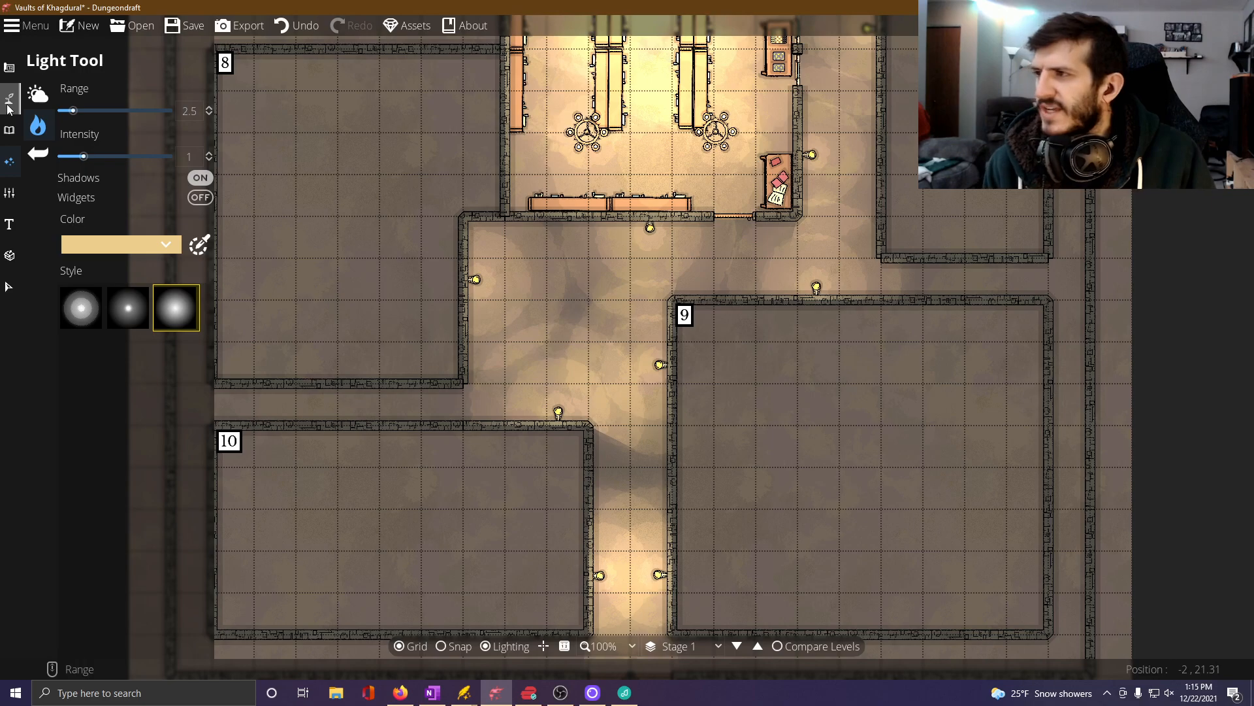
left_click(9, 130)
left_click(65, 97)
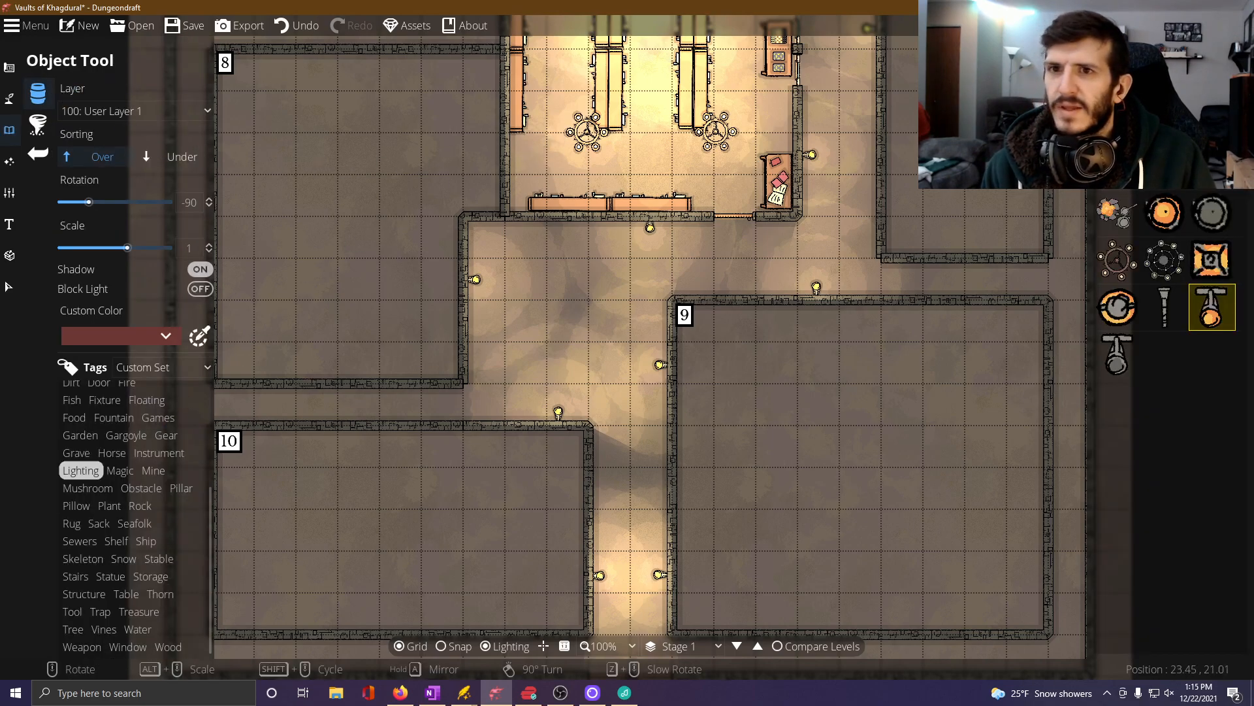
left_click(1116, 51)
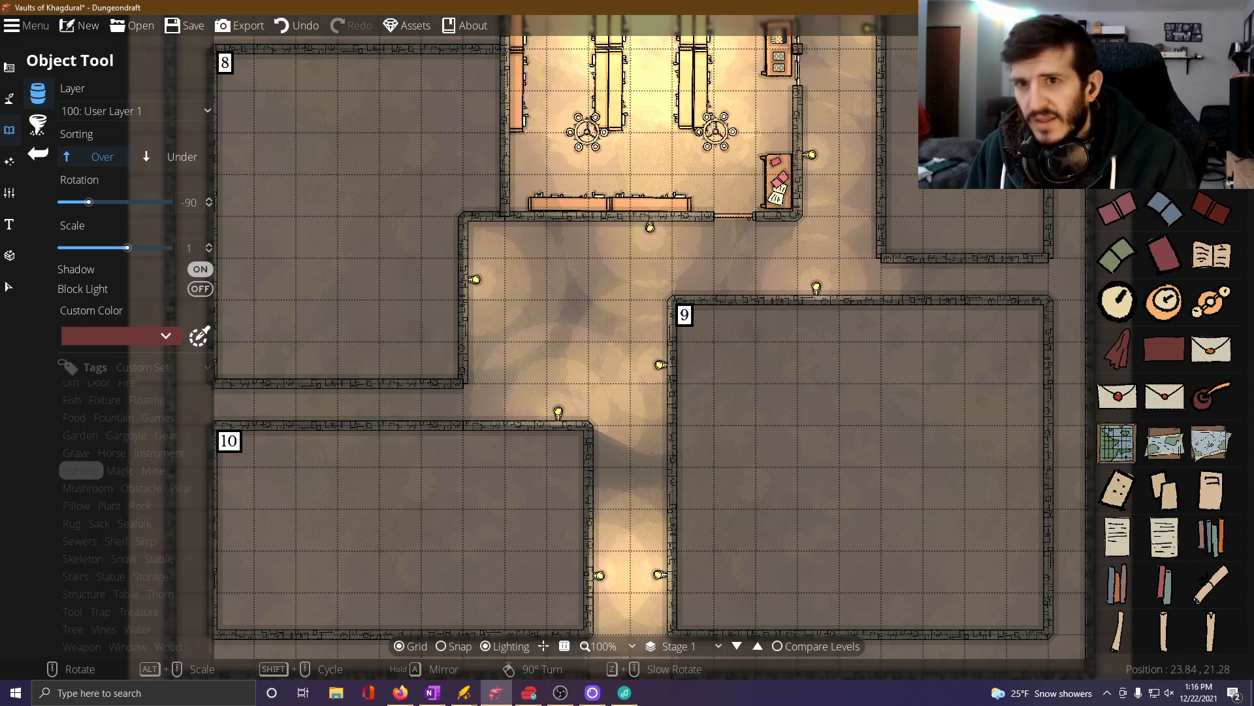
scroll(1125, 104, "down", 10)
mouse_move(1204, 449)
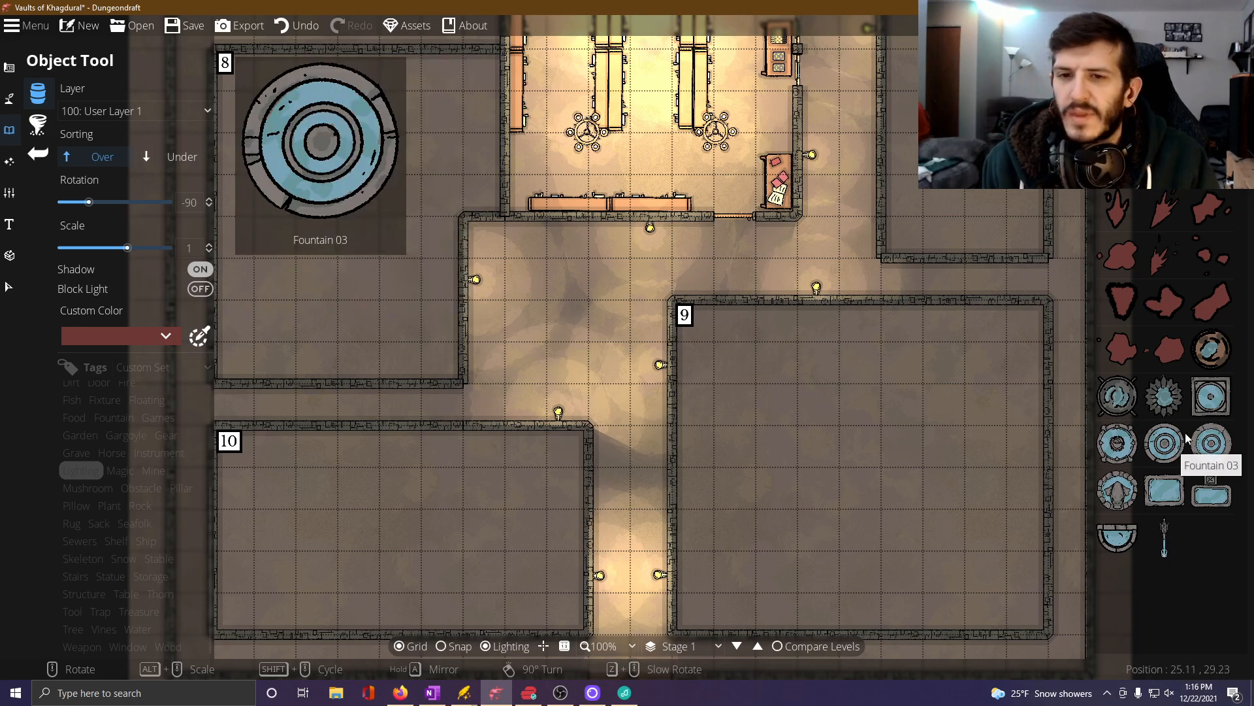
left_click(1210, 395)
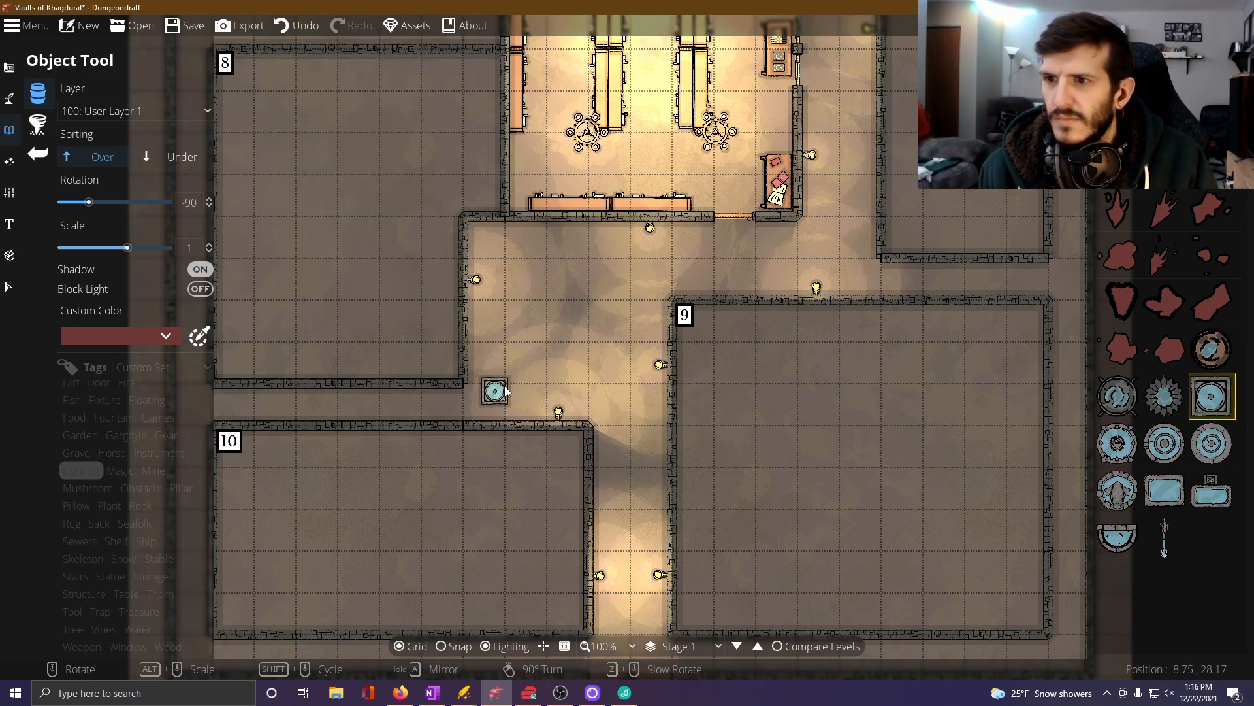
left_click(1165, 490)
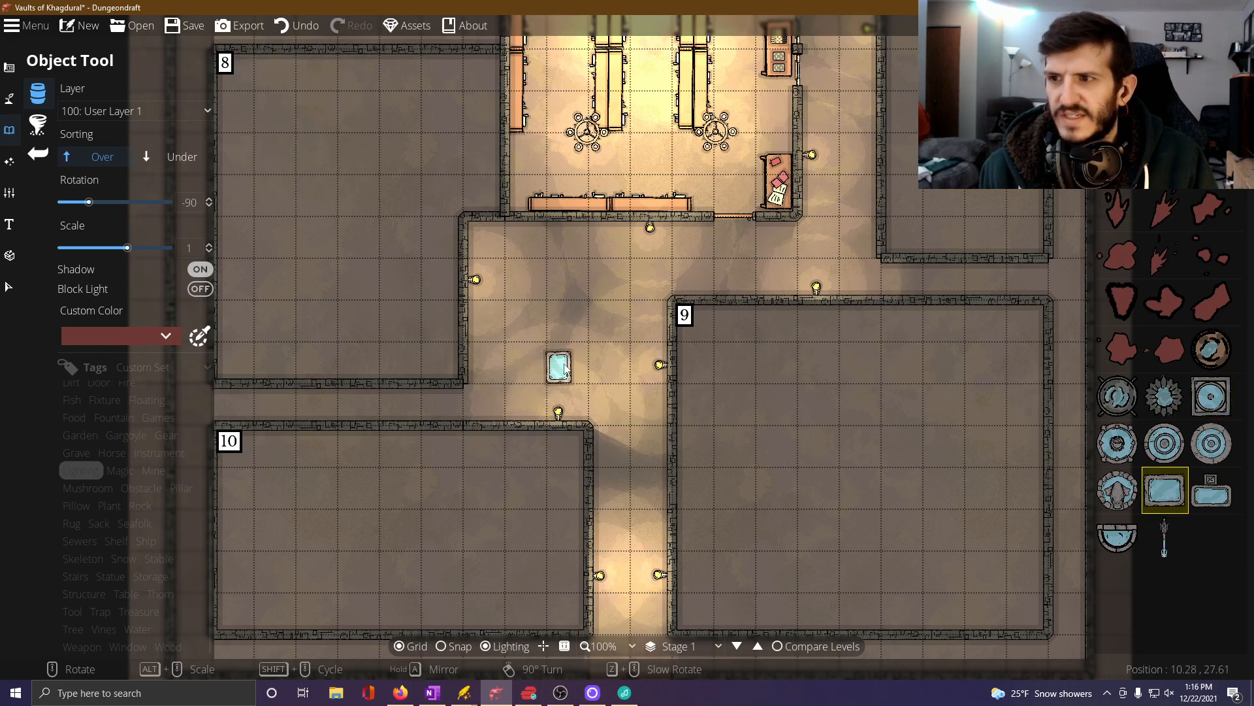
left_click(1116, 443)
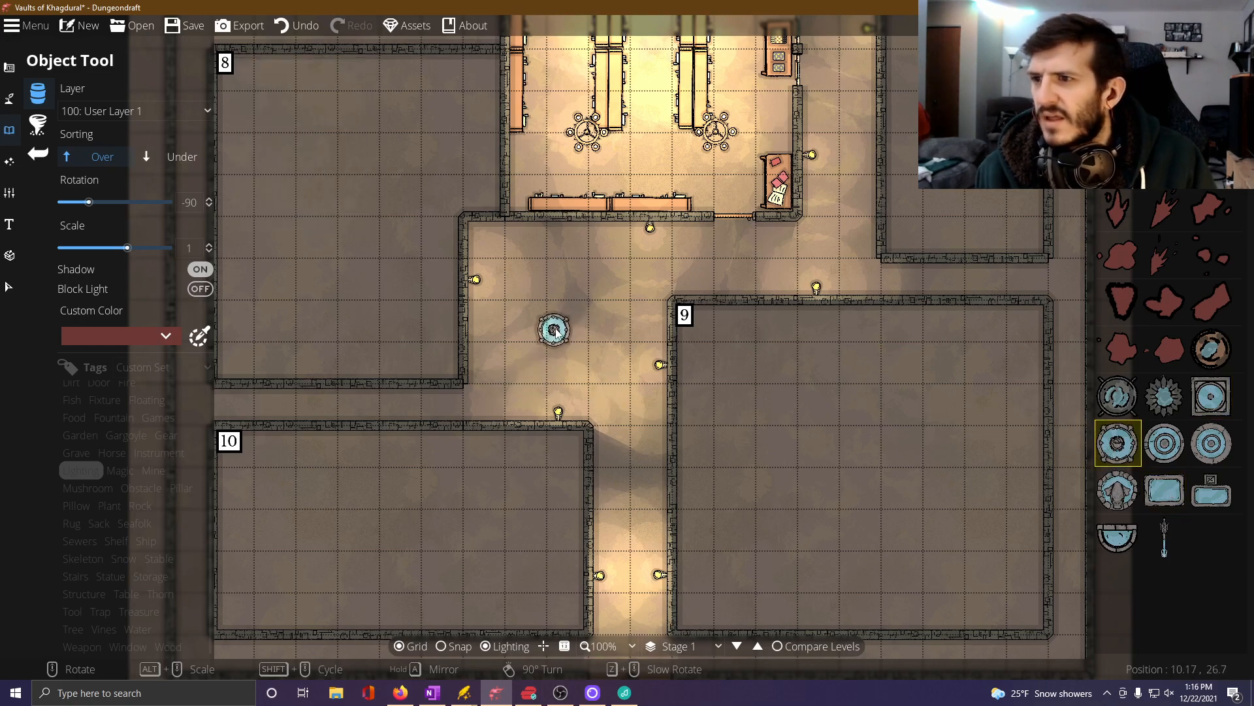
left_click(190, 246)
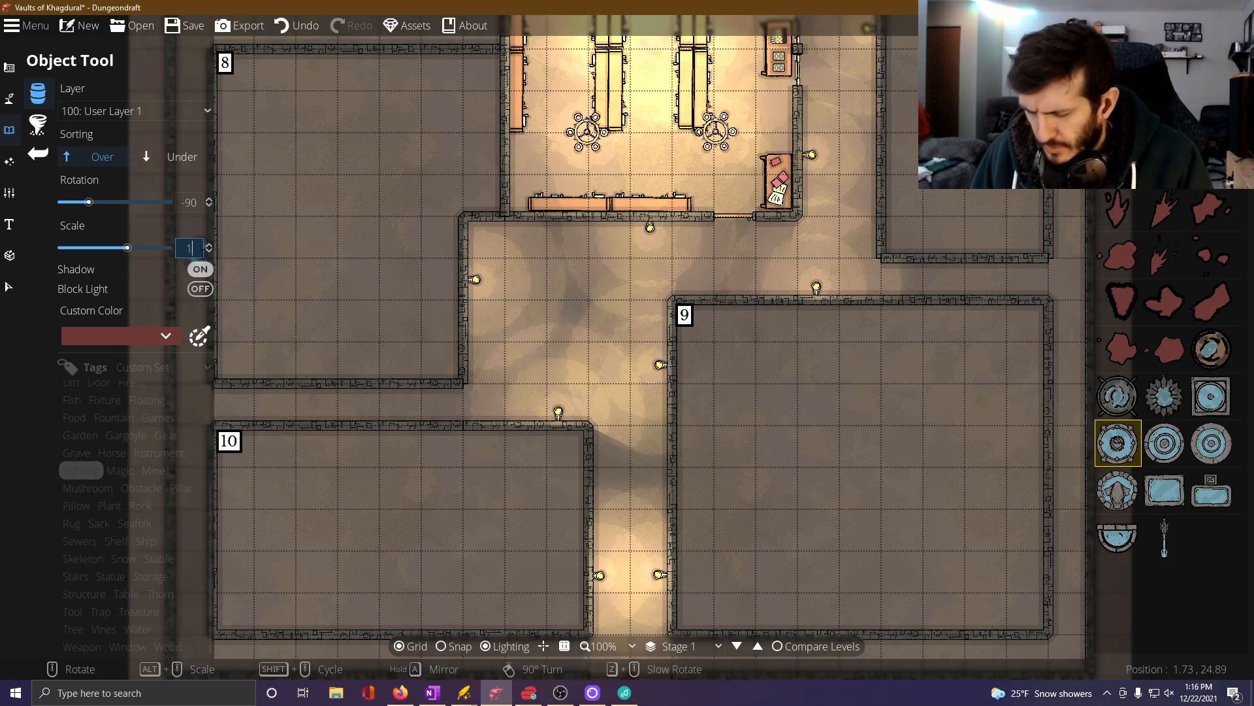
type(".5")
key("Return")
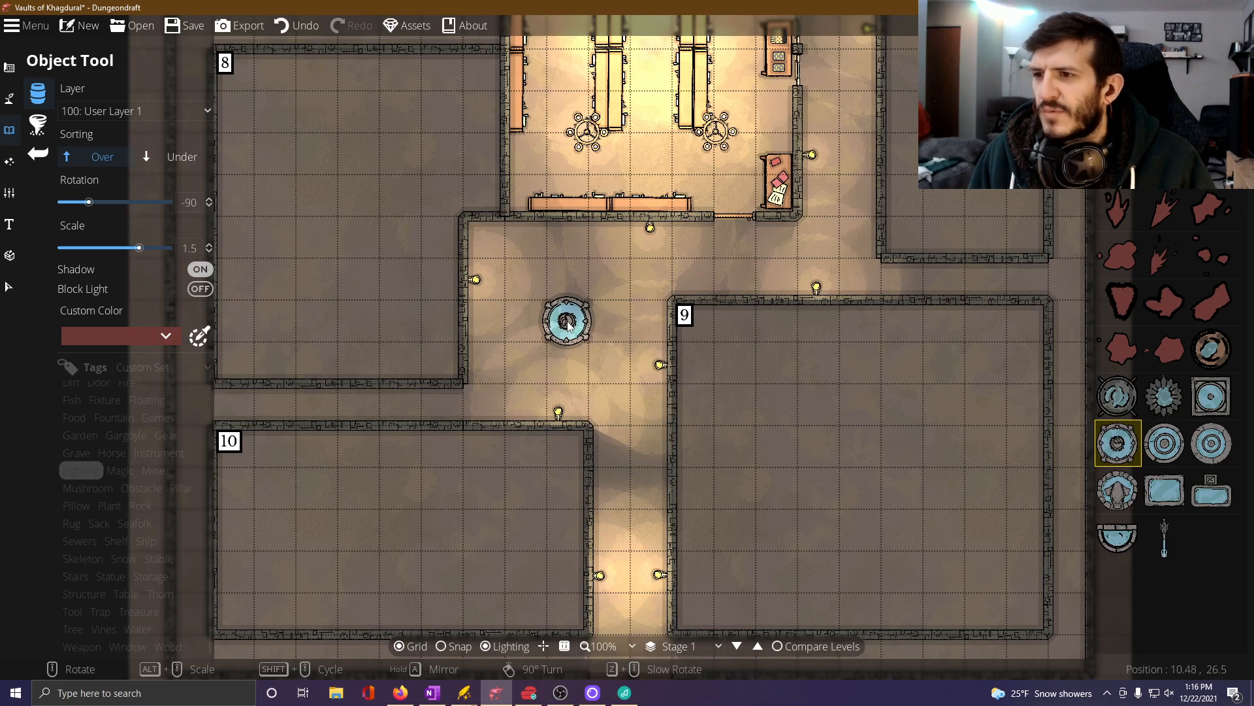
left_click(568, 322)
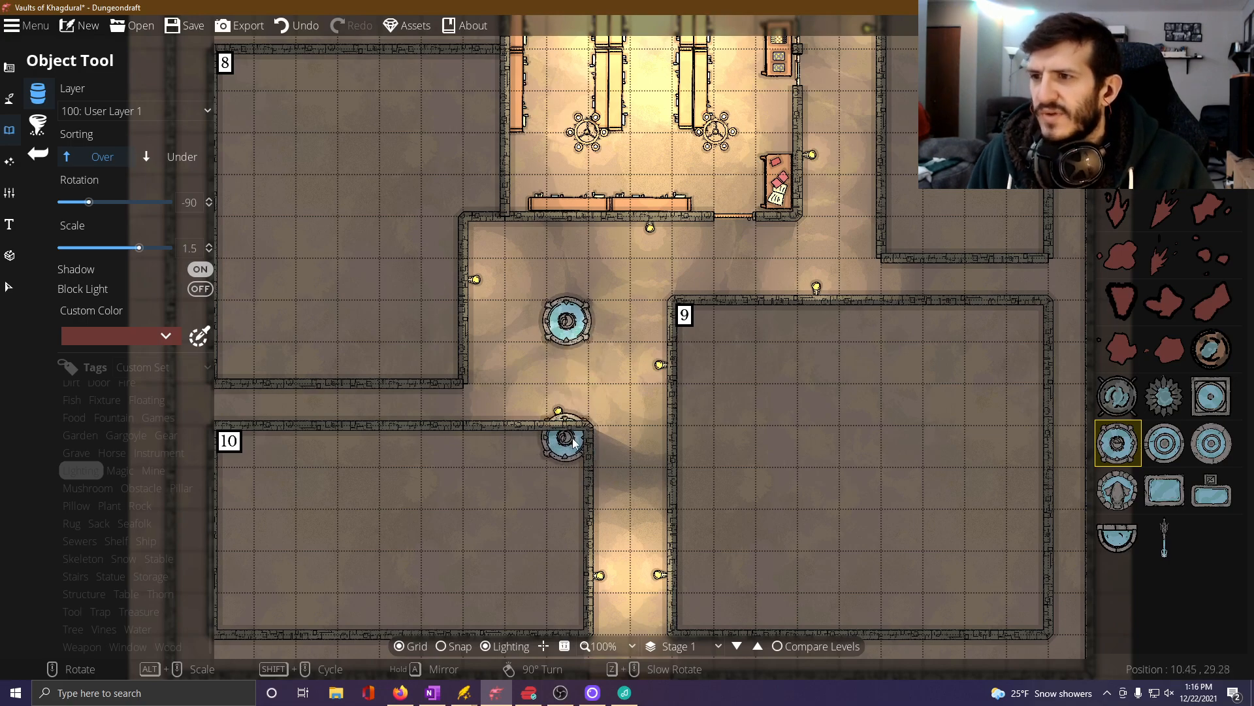
Surround the southern fountain with four Bench 03 stone benches at scale 1.5, one per side, rotated 0, 90, -180 and -90 degrees.
scroll(1173, 362, "down", 5)
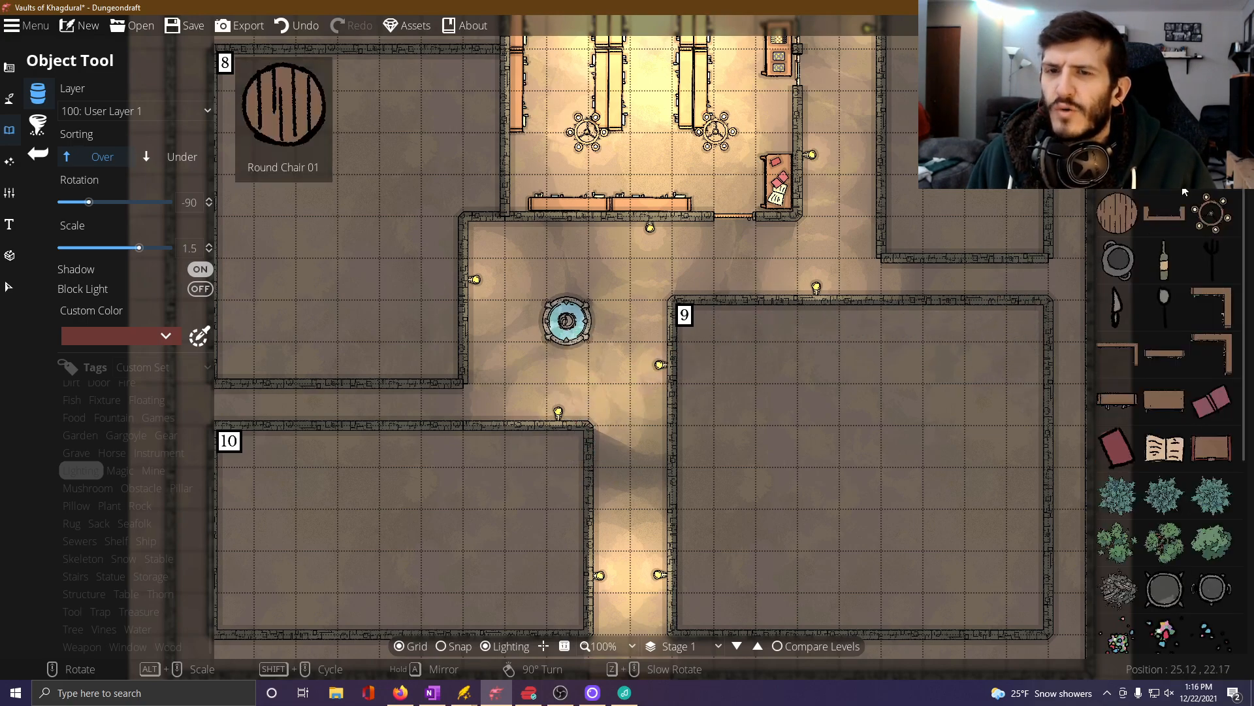
scroll(1174, 362, "down", 4)
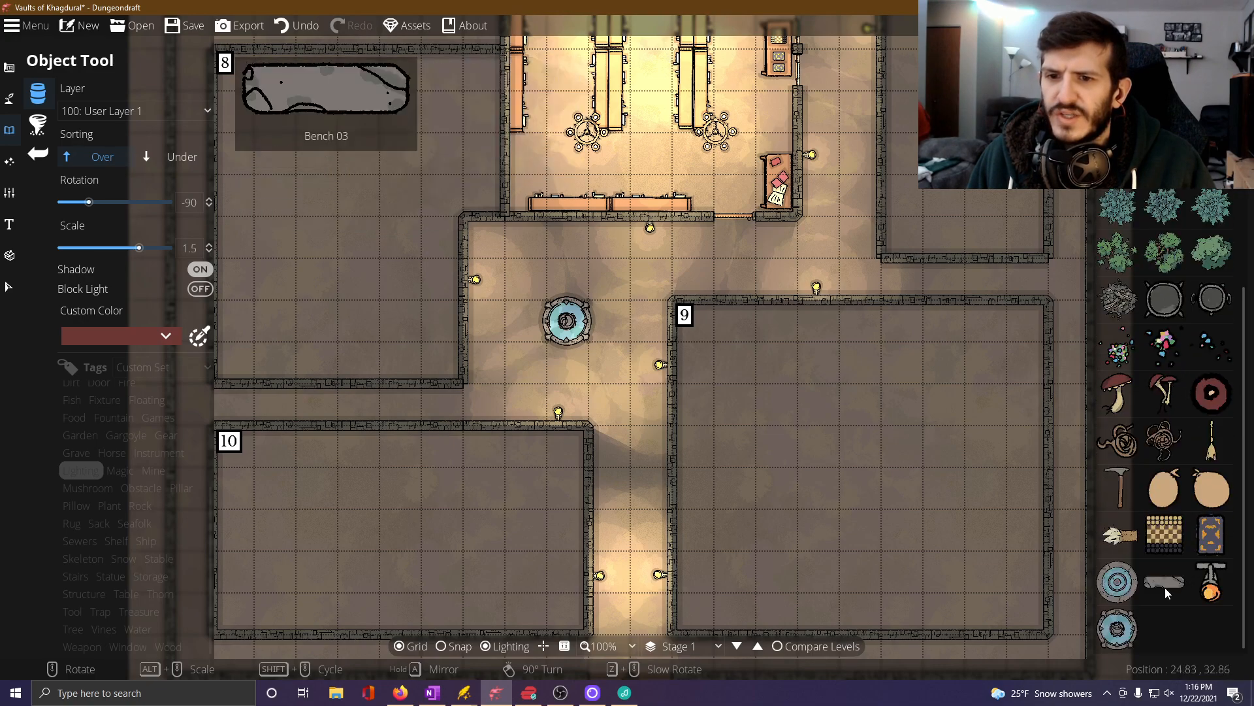
left_click(1165, 581)
scroll(590, 376, "up", 7)
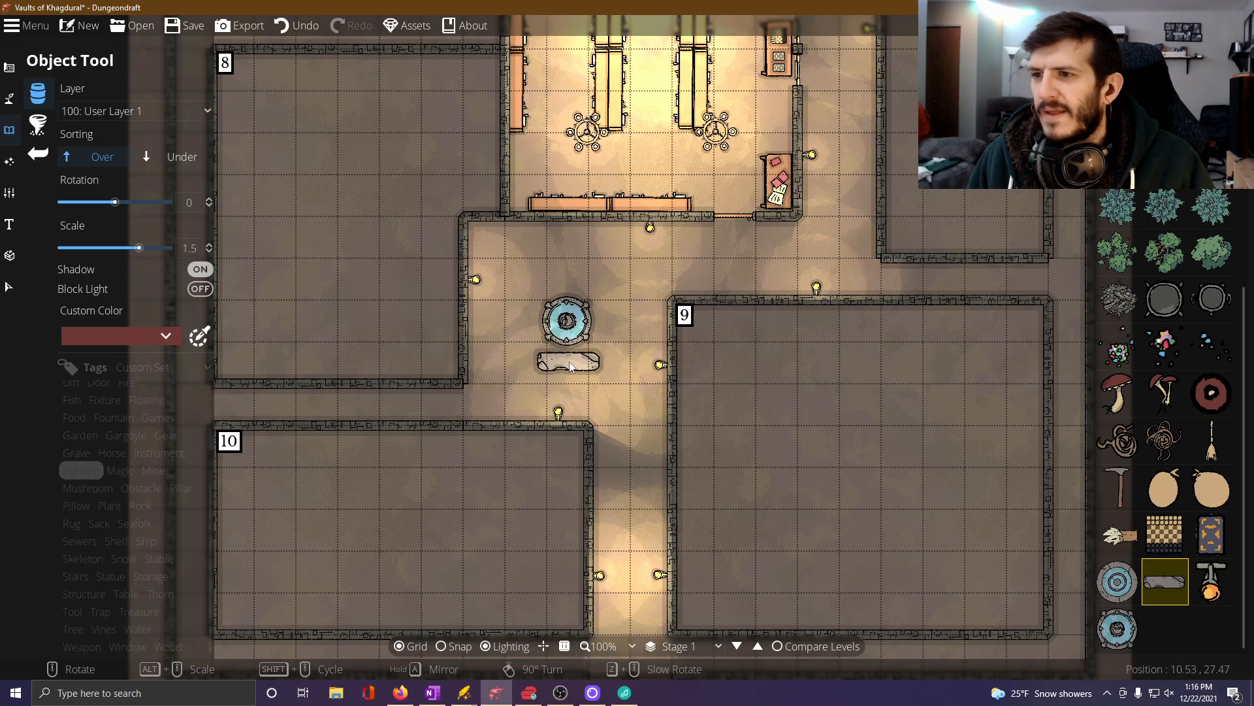
left_click(570, 361)
scroll(528, 327, "up", 6)
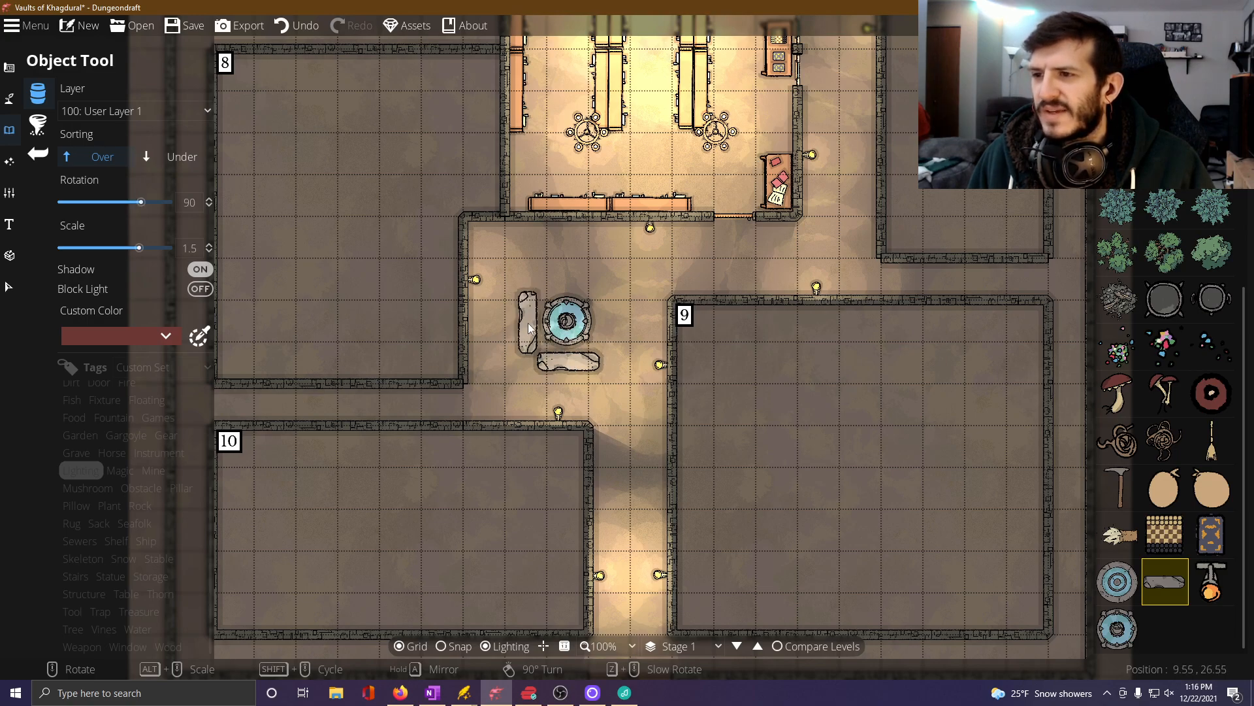
left_click(527, 327)
scroll(577, 274, "up", 6)
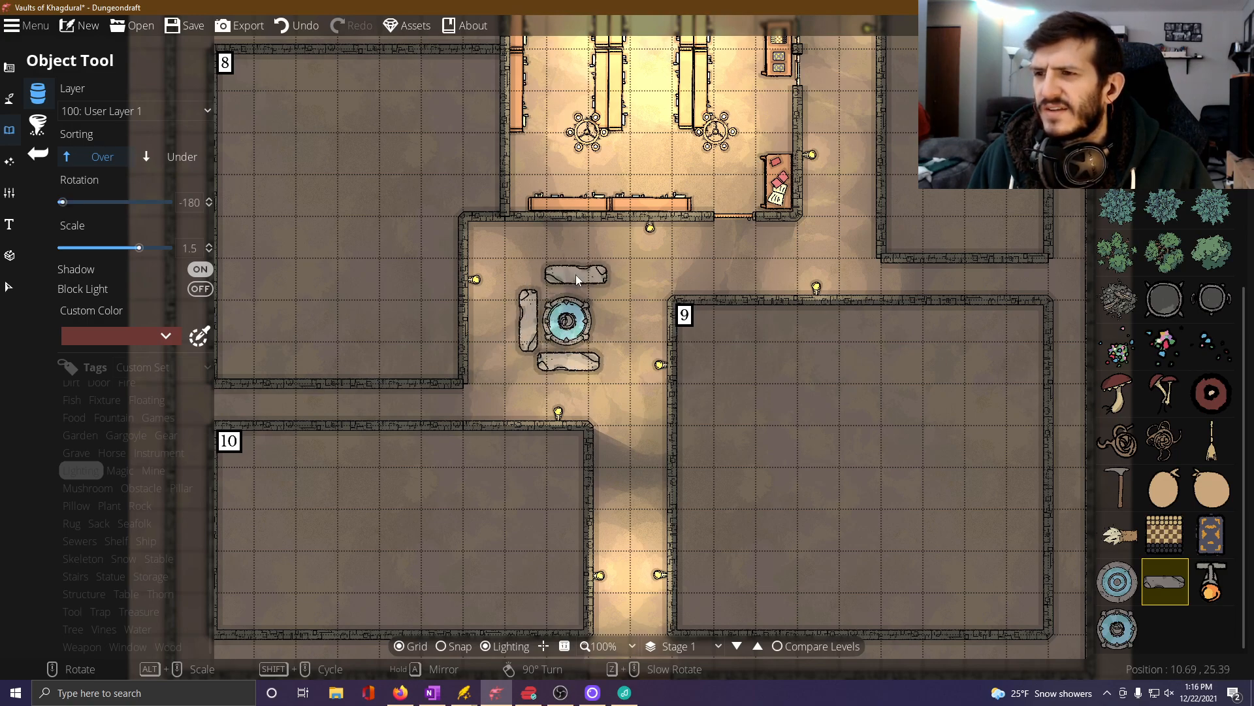
left_click(566, 277)
scroll(605, 323, "up", 6)
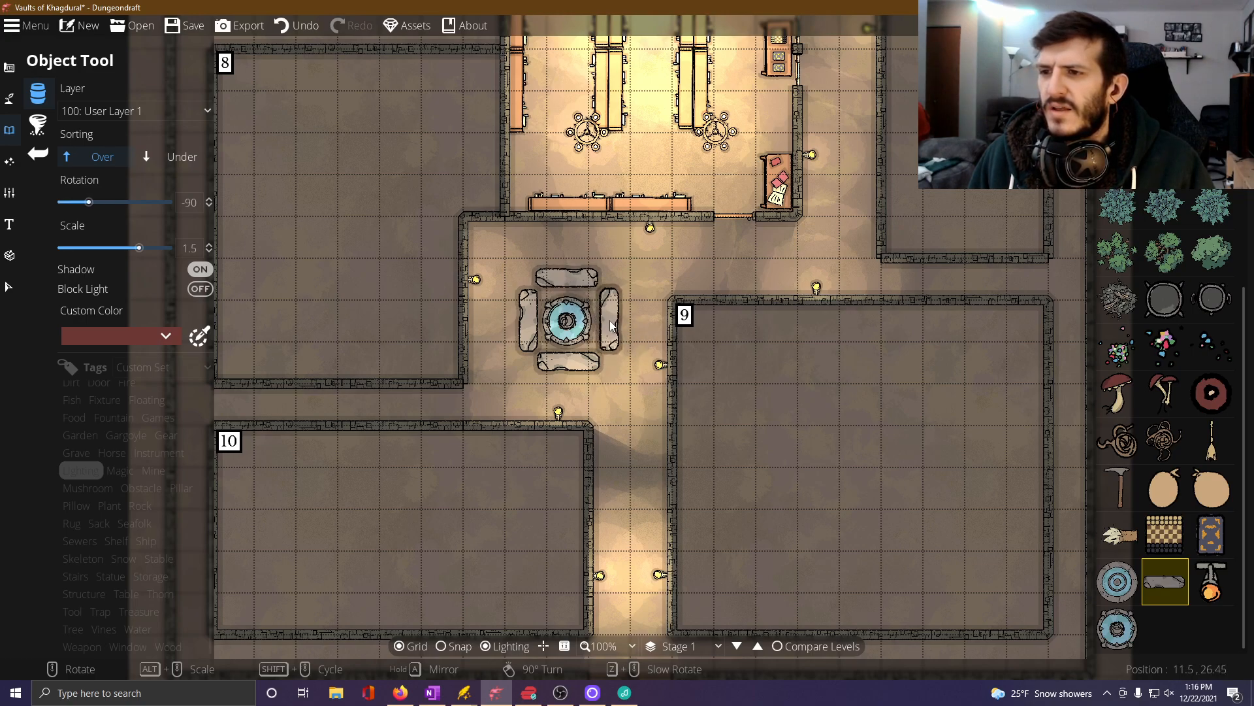
left_click(609, 320)
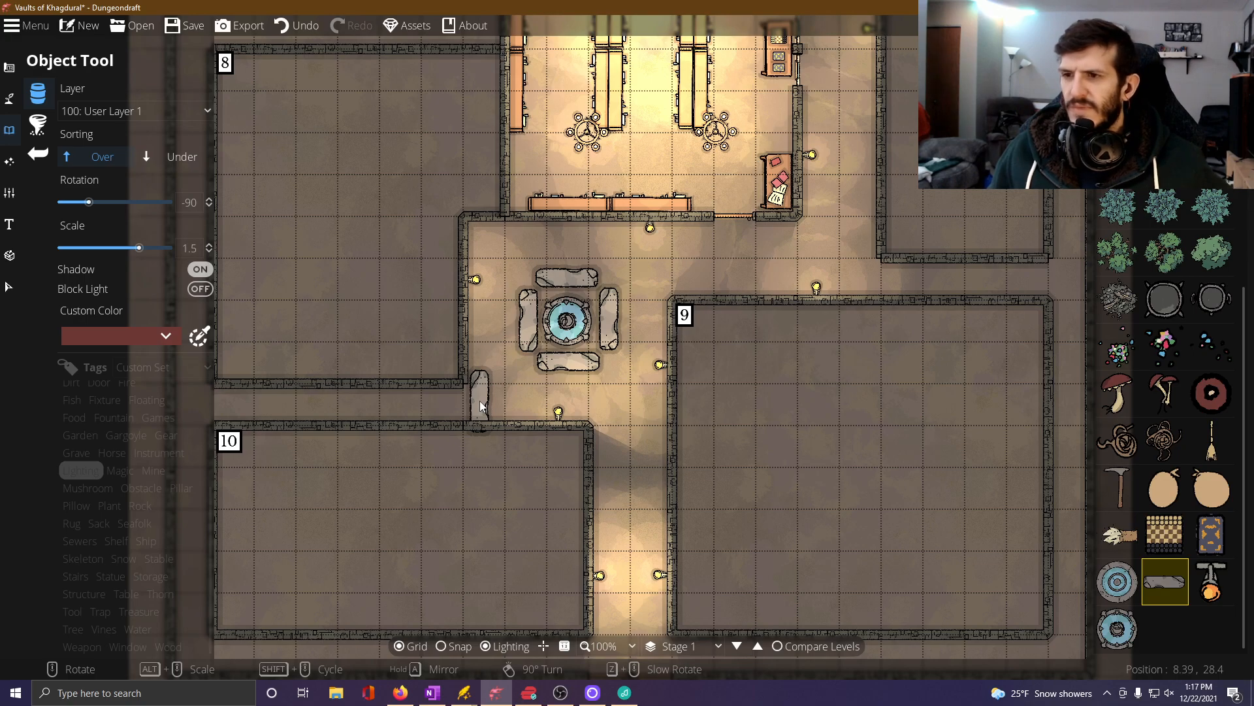
Switch to the OneNote room notes and start an underlined bullet beneath the Room 5 (Hard Battle / Lore) heading.
left_click_drag(479, 401, 582, 649)
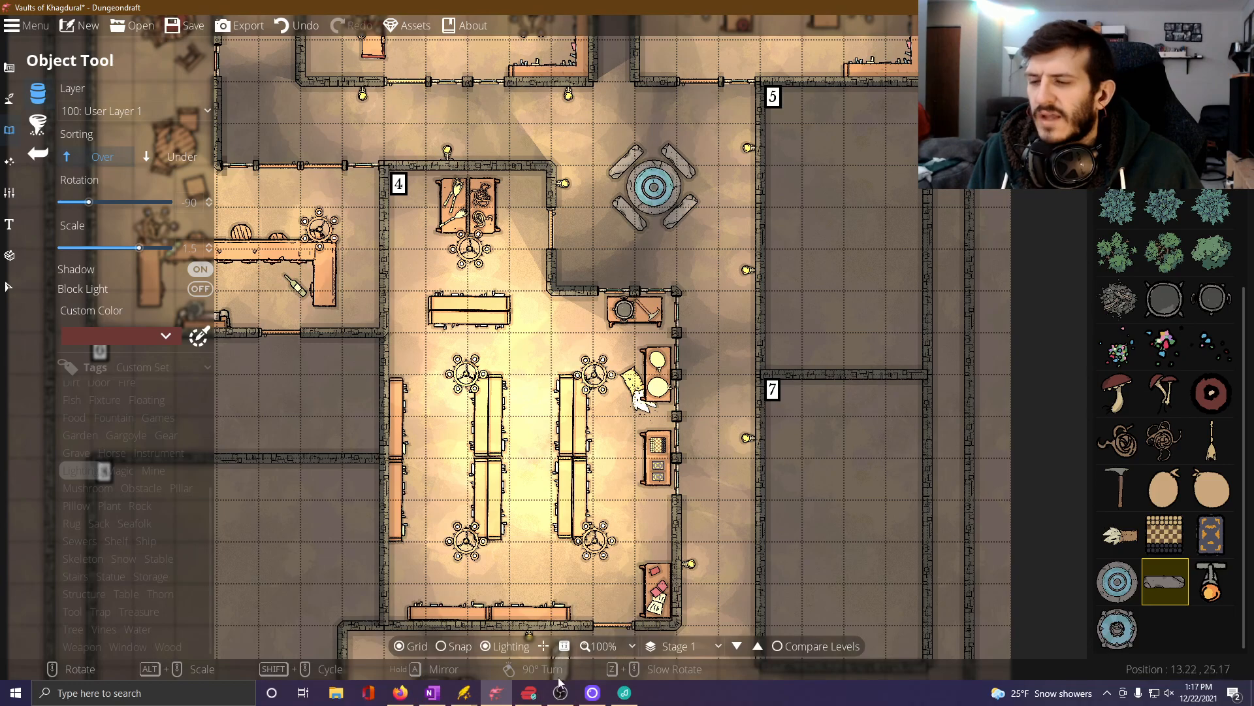
left_click(447, 692)
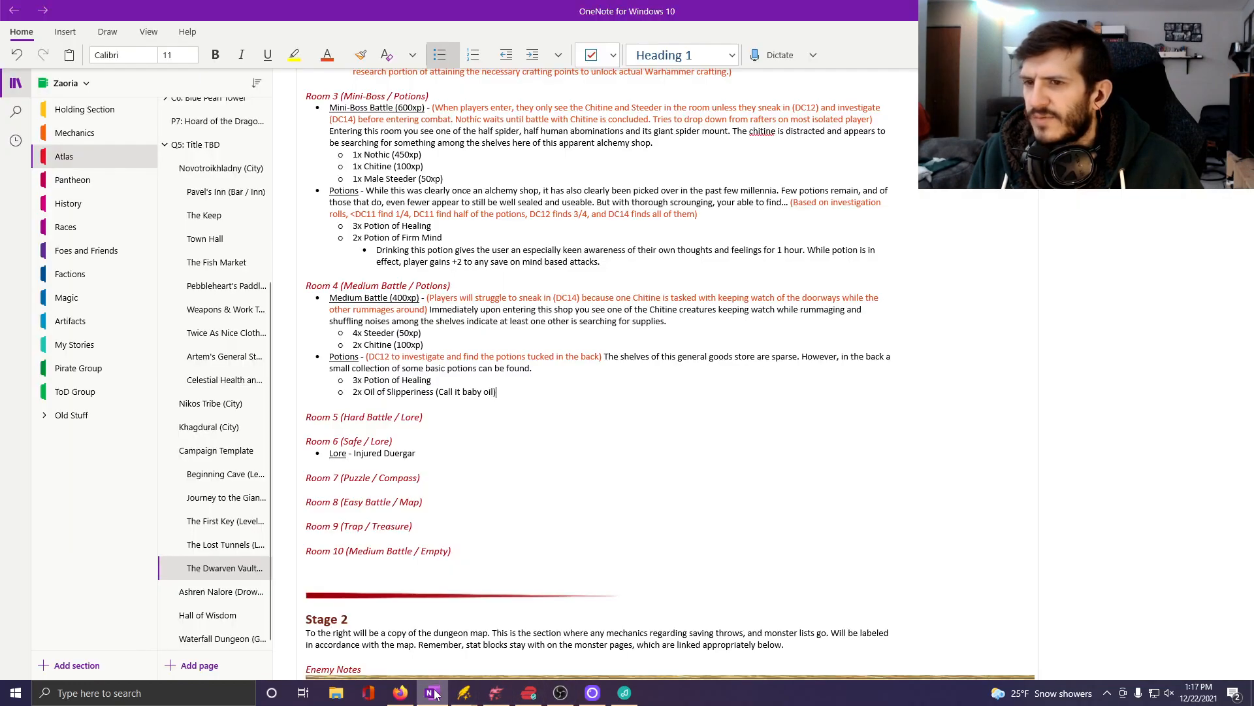
left_click(444, 424)
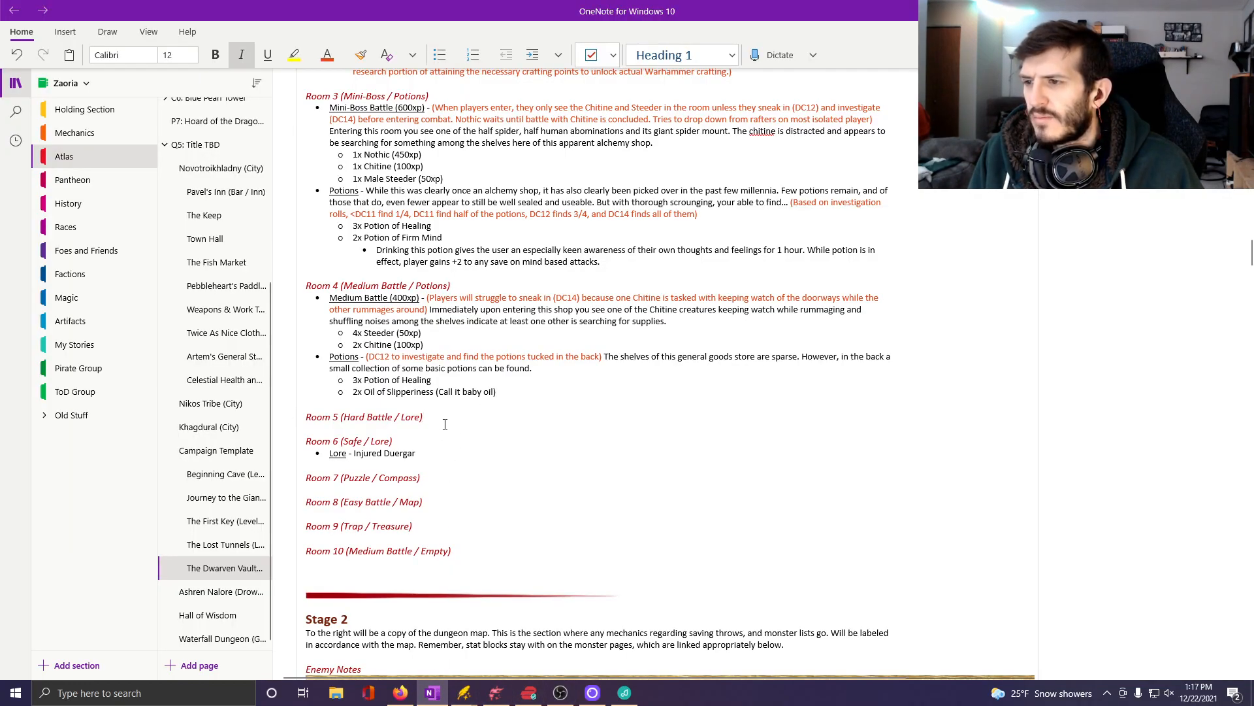
key("Return")
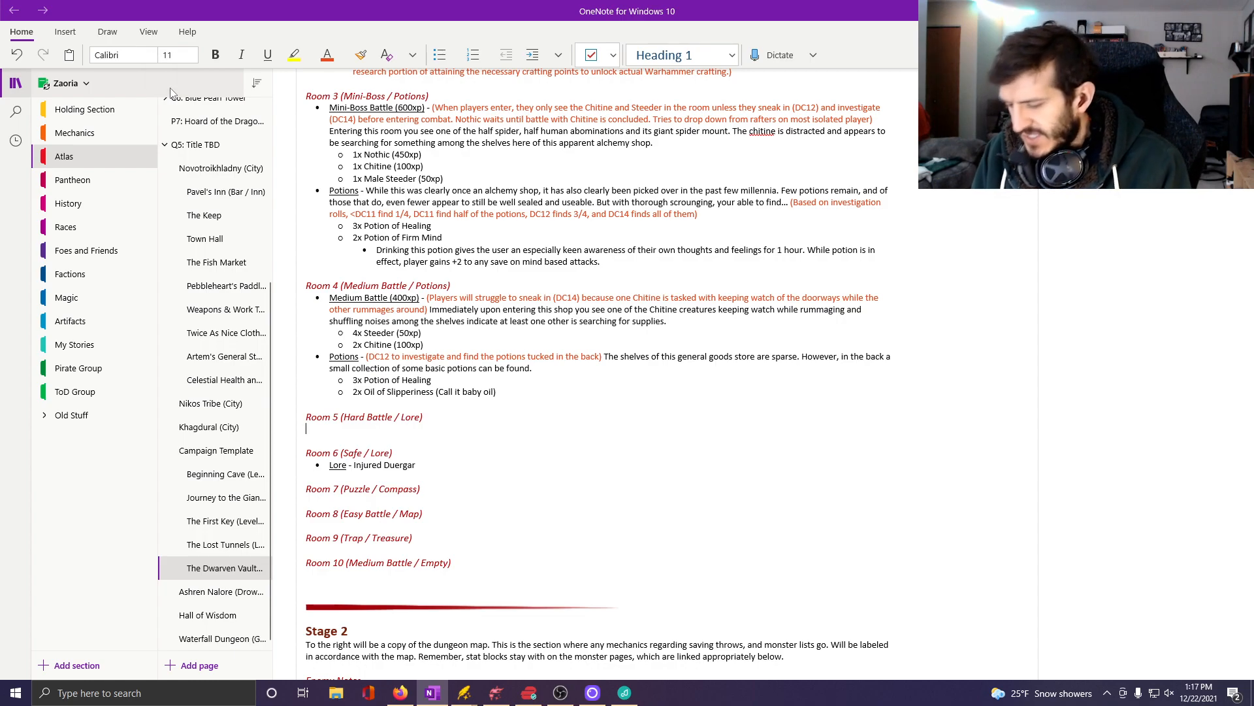
key("ctrl+u")
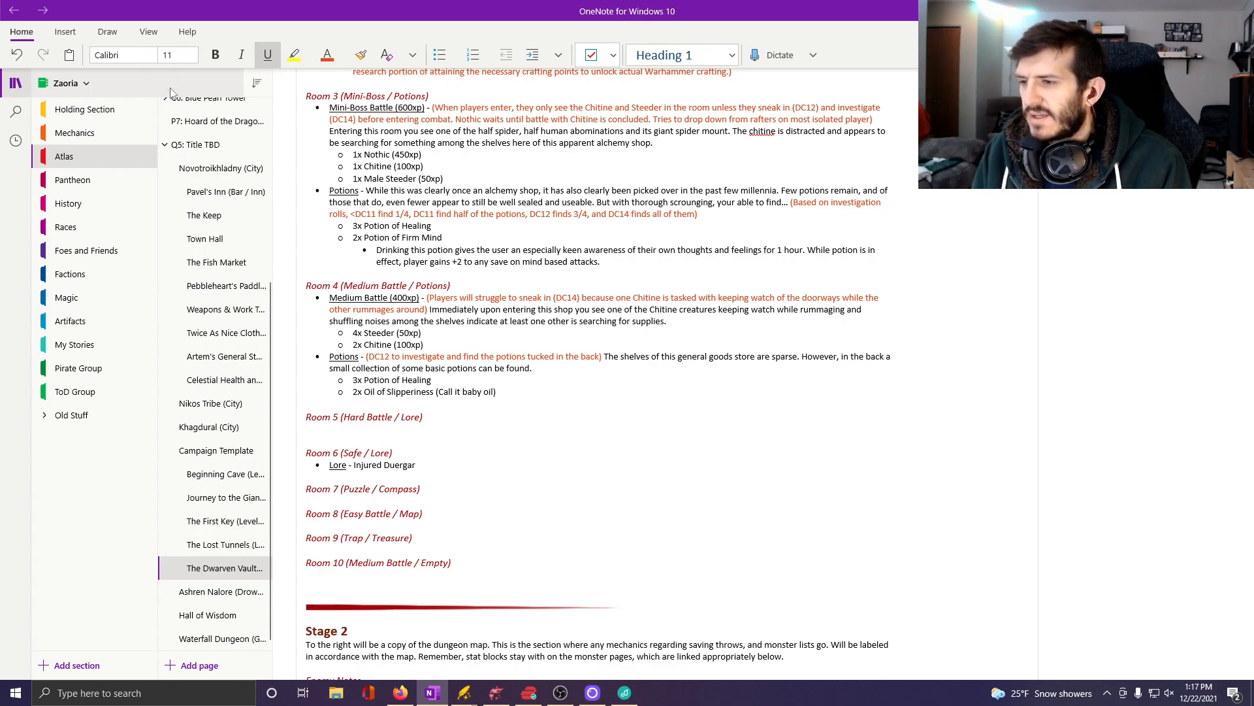
left_click(439, 55)
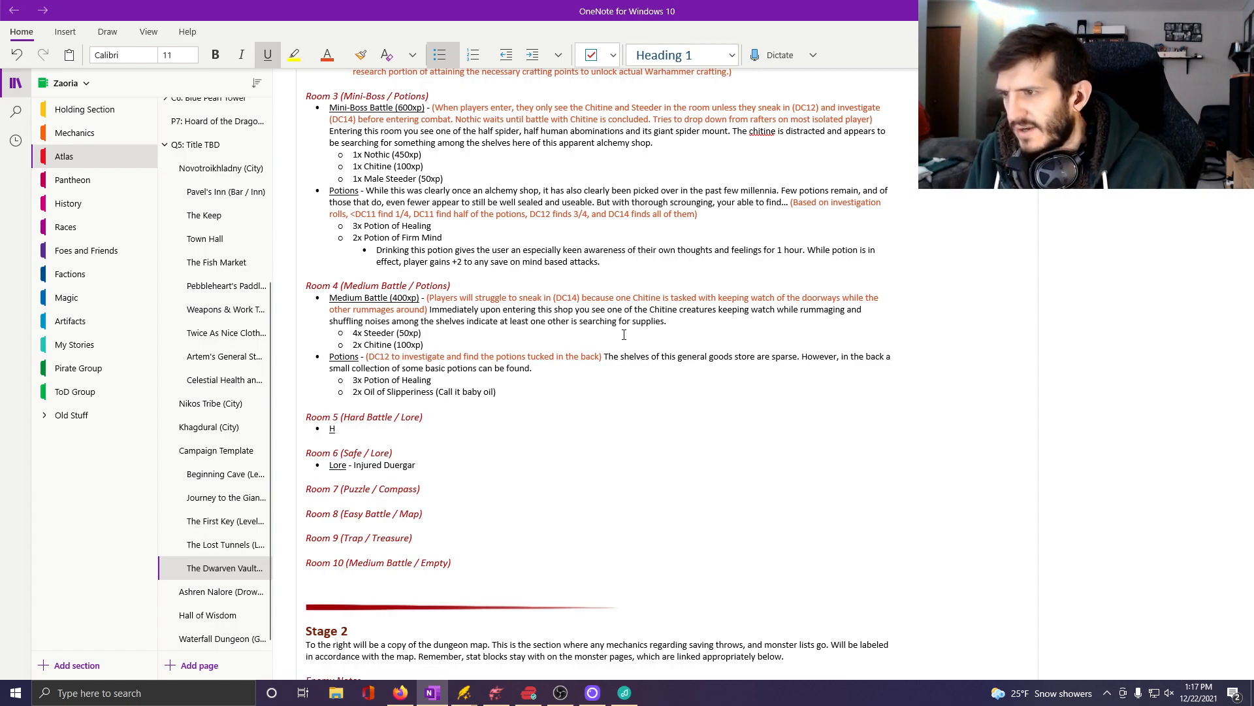
Write "Hard Battle (600xp) -" in the Room 5 bullet, underlining only up to the closing parenthesis, and start an empty sub-bullet below it.
type("Hard Batle")
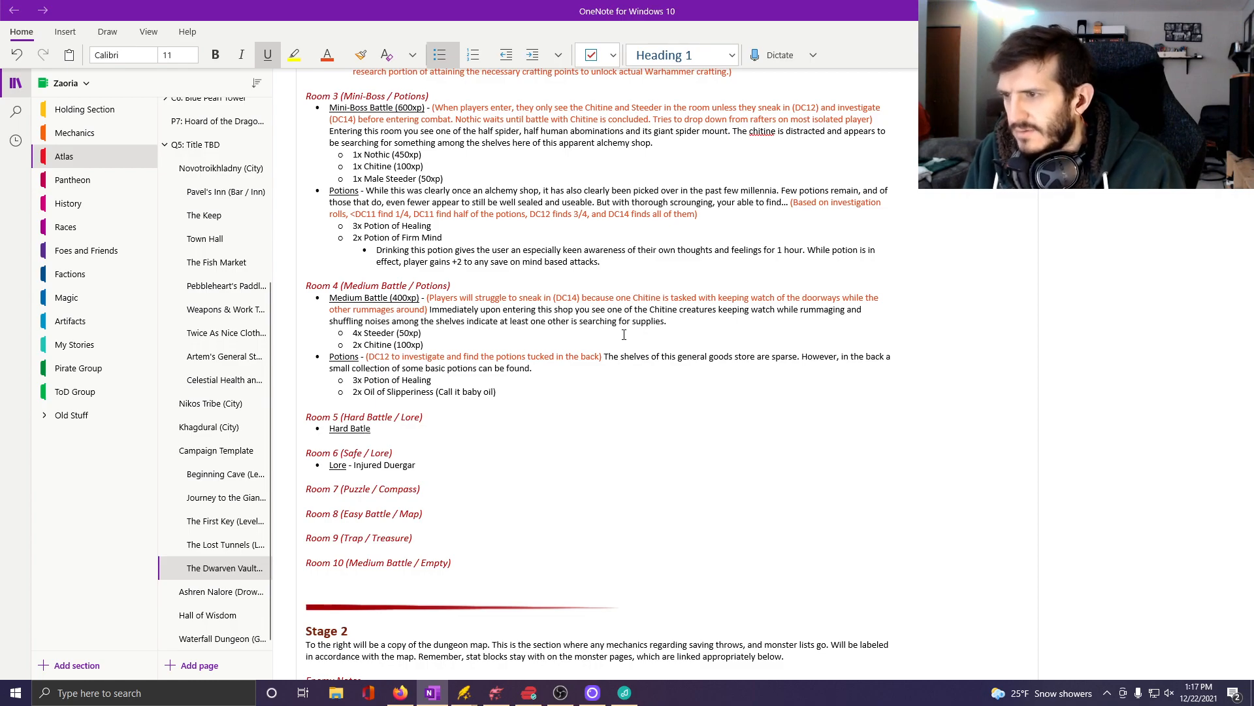
type(" (")
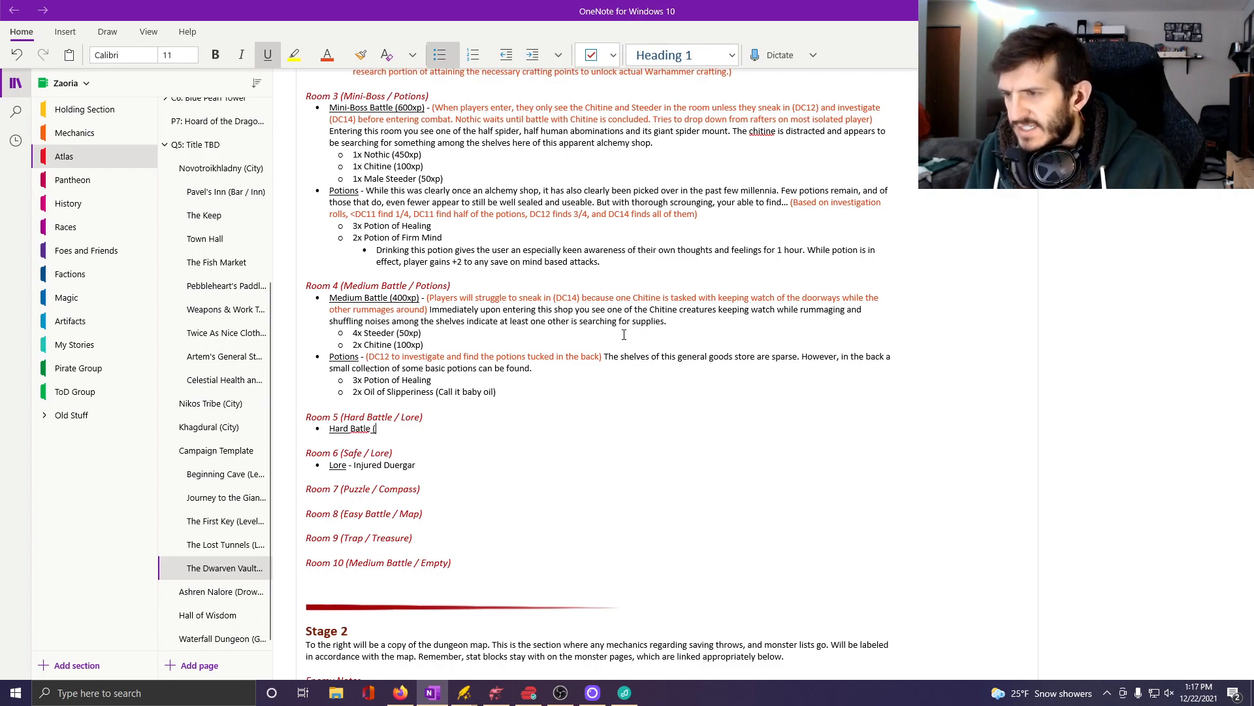
key("BackSpace")
key("BackSpace")
type("le")
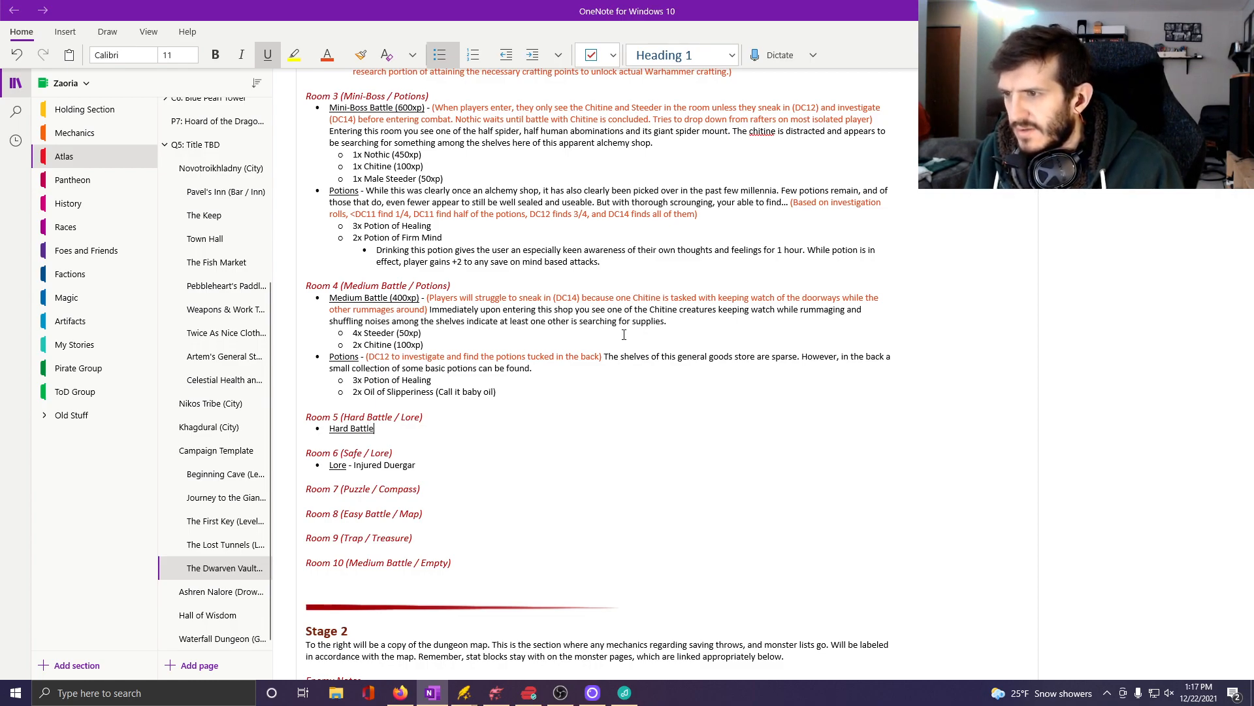
type(" (600xp")
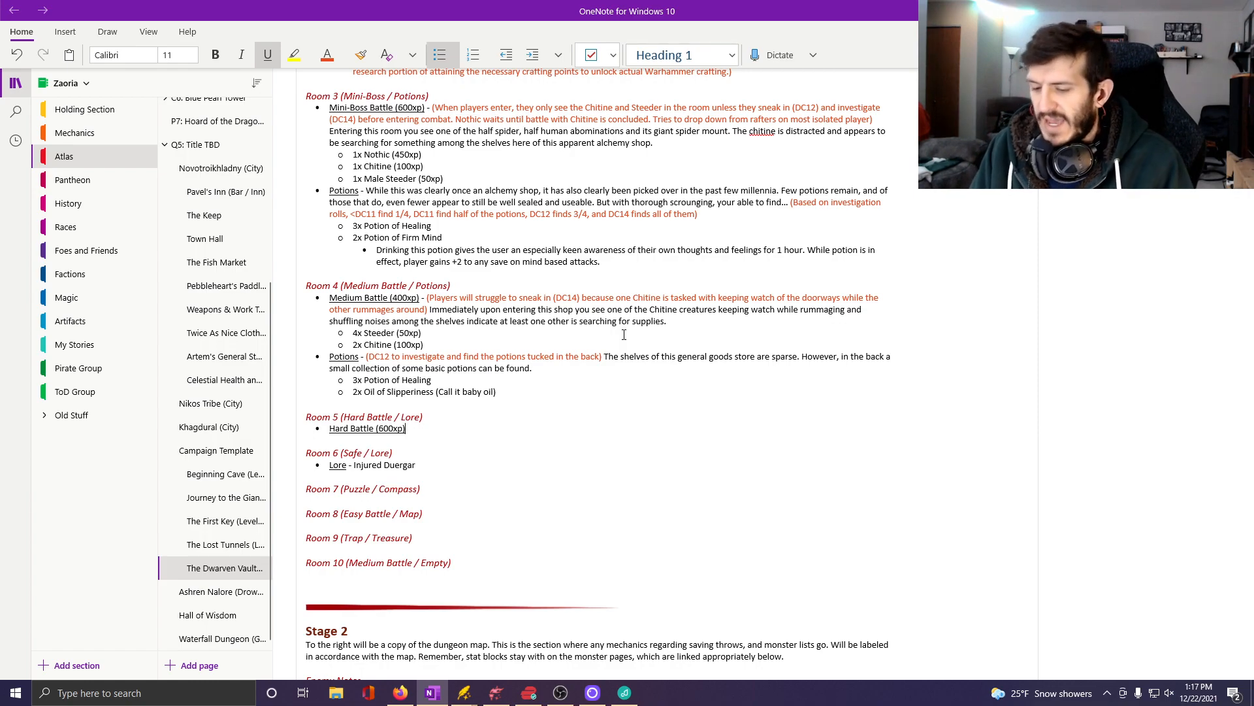
key("ctrl+u")
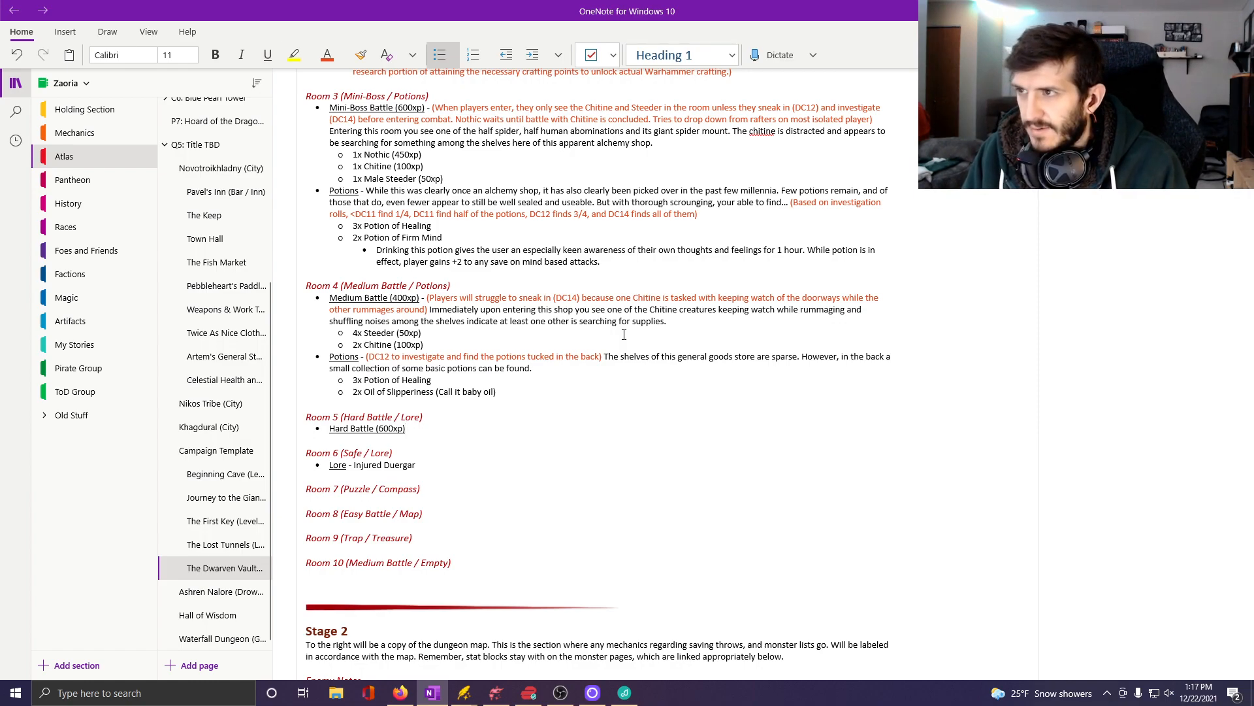
key("Return")
key("Tab")
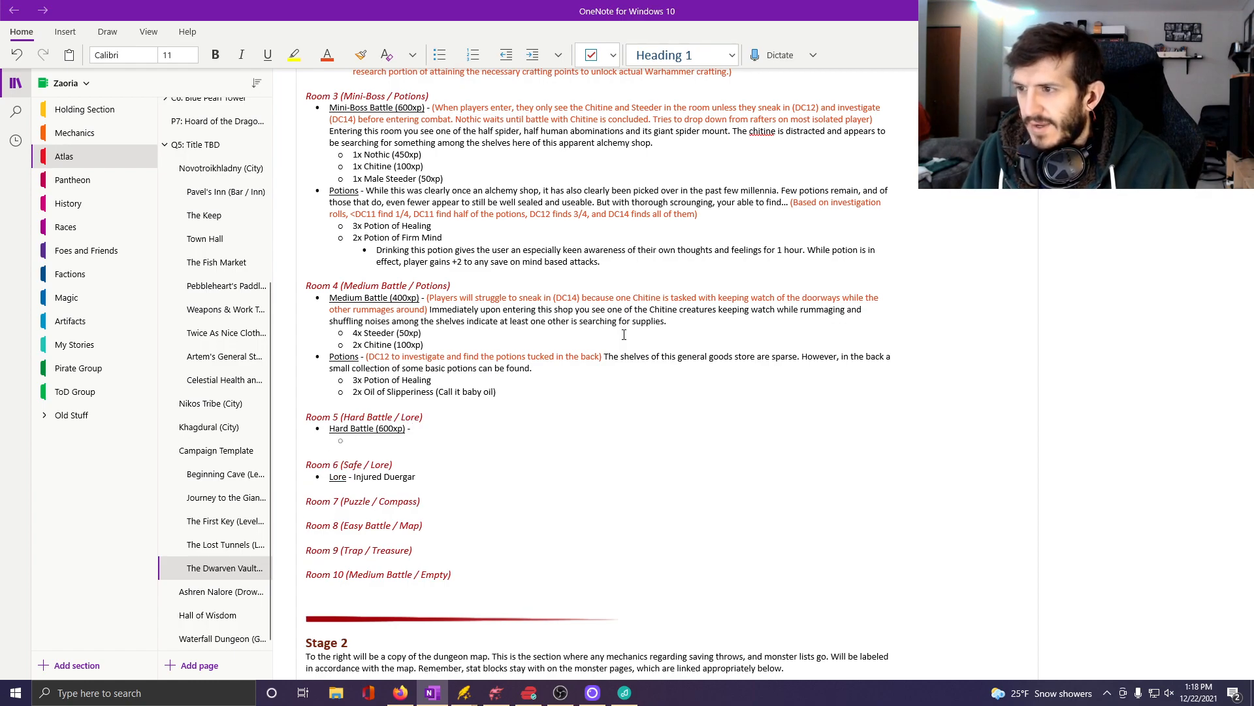
Write "3x Choker (200xp)" in the empty sub-bullet under the Room 5 Hard Battle entry.
type("3x Choker")
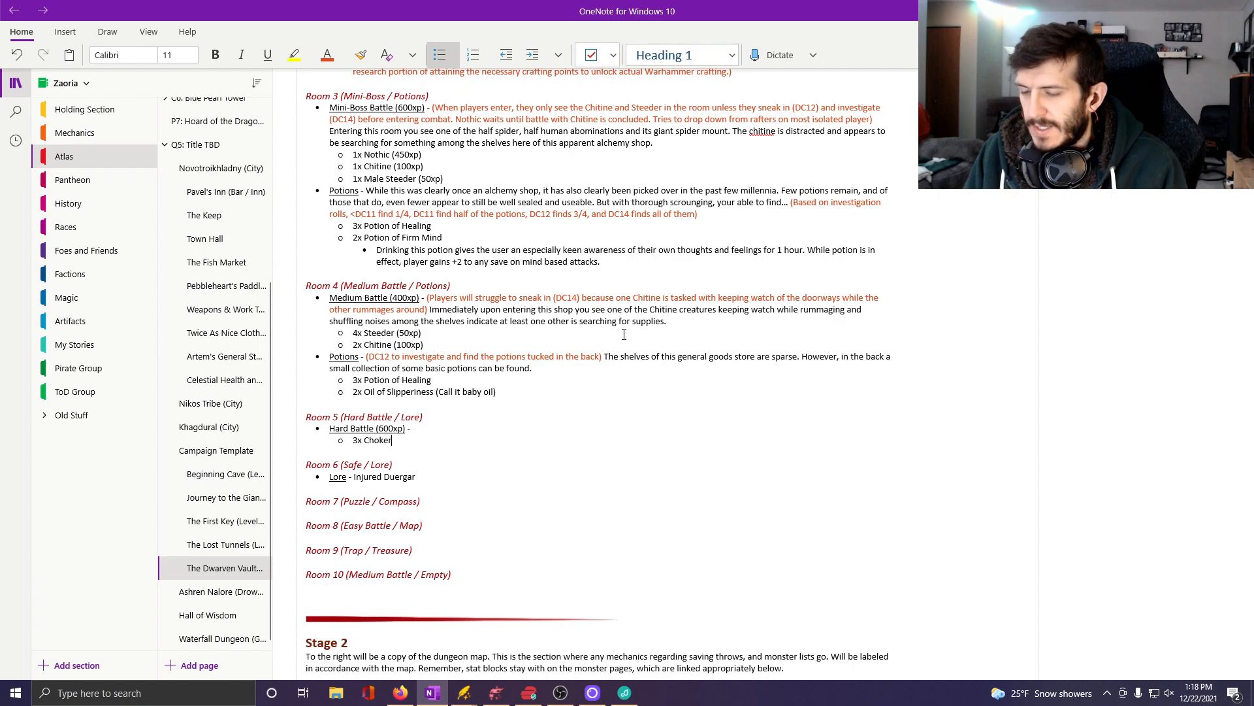
type(" (200x")
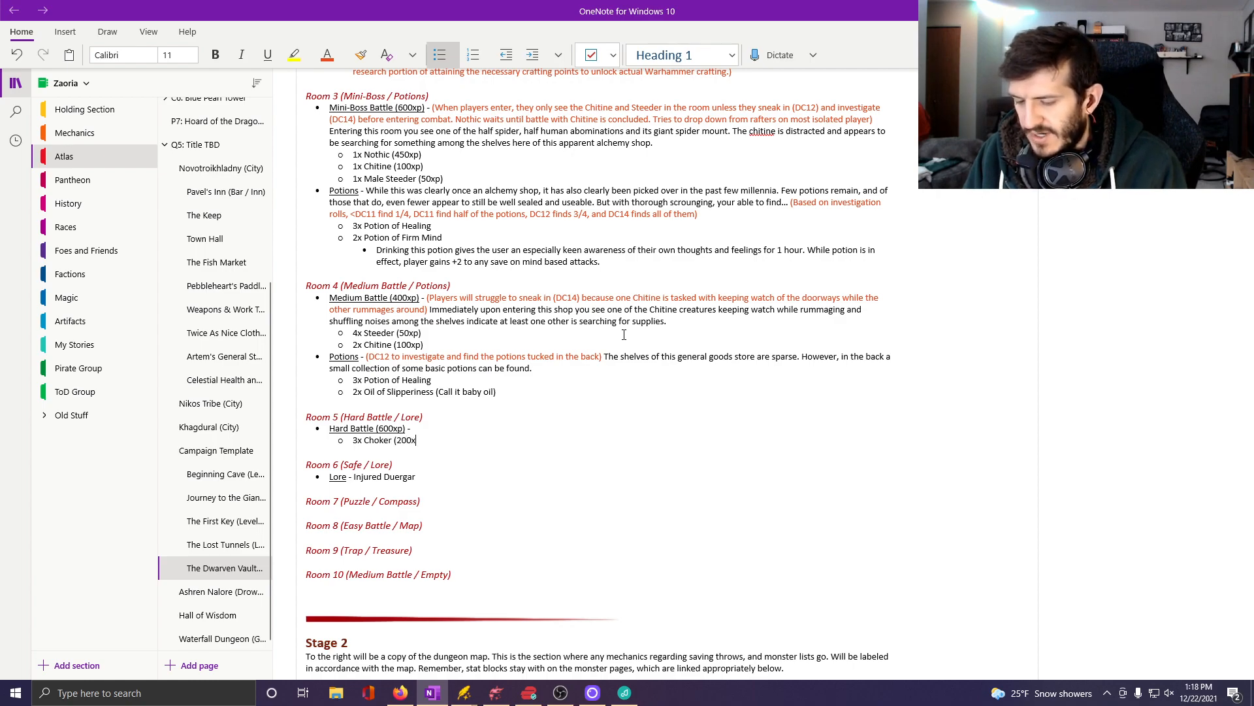
type("p)")
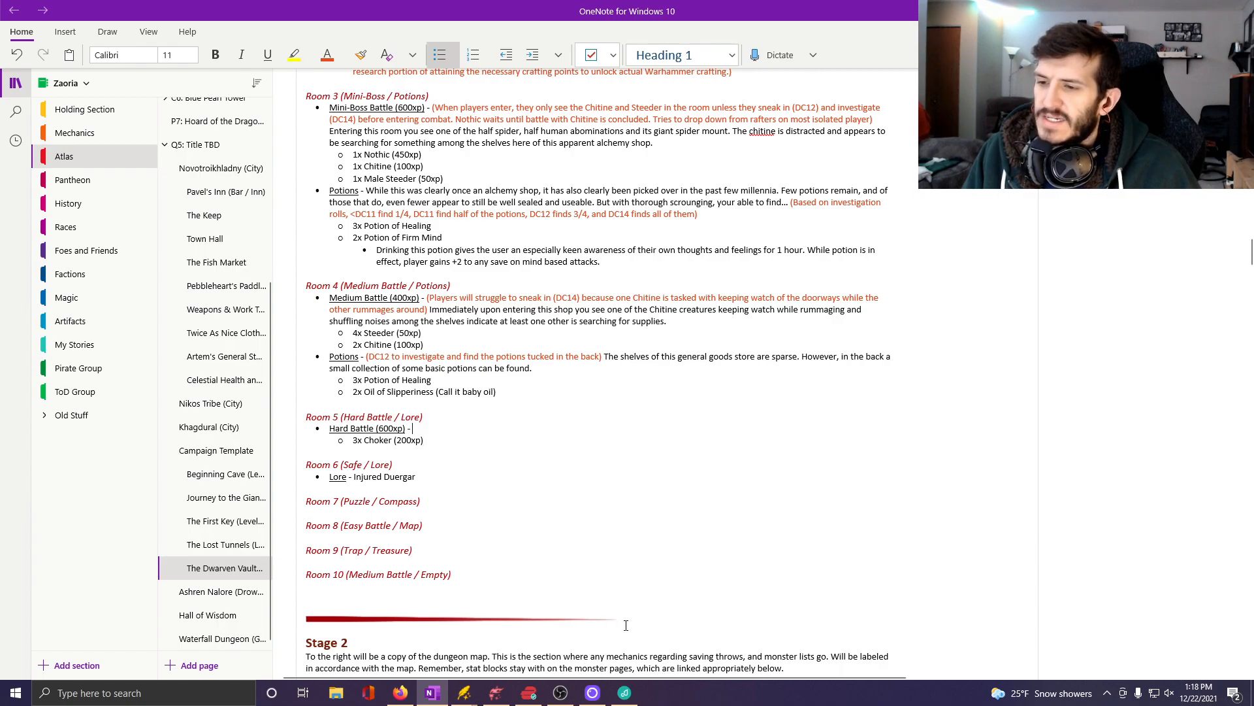
Switch to D&D Beyond in Firefox, search for "choker" and read the Choker monster's stat block and lore.
left_click(410, 697)
scroll(418, 255, "up", 10)
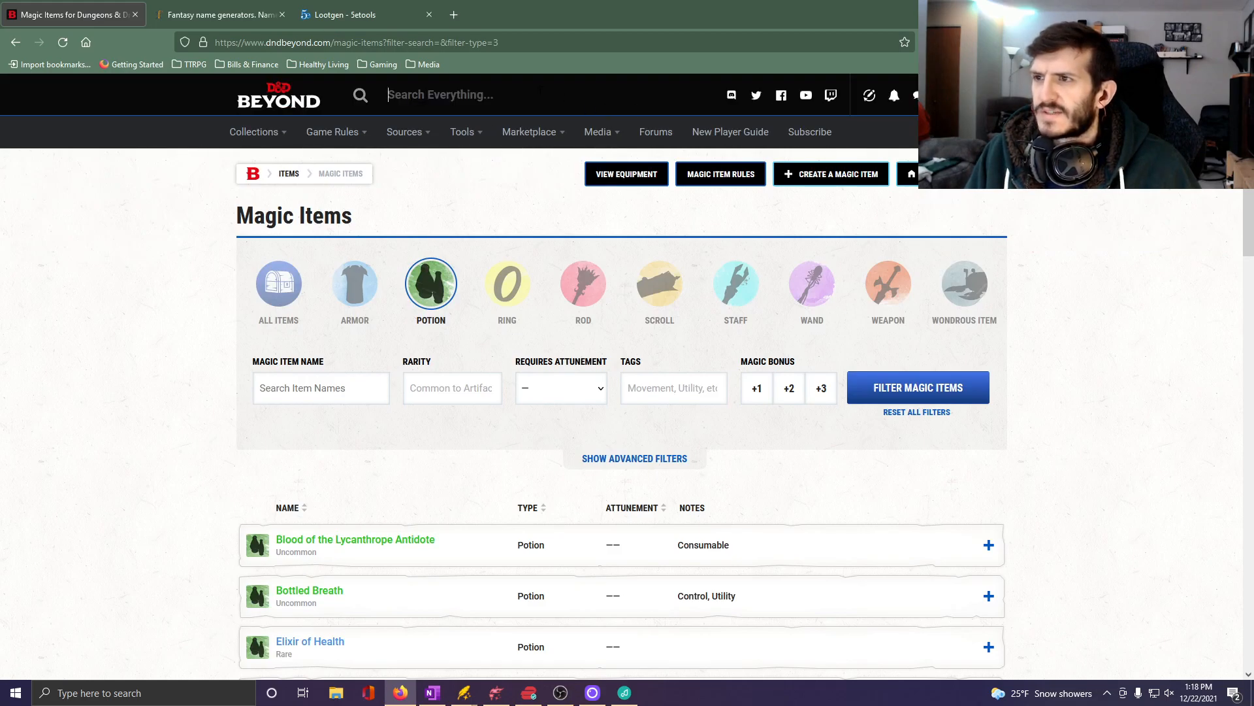
type("choker")
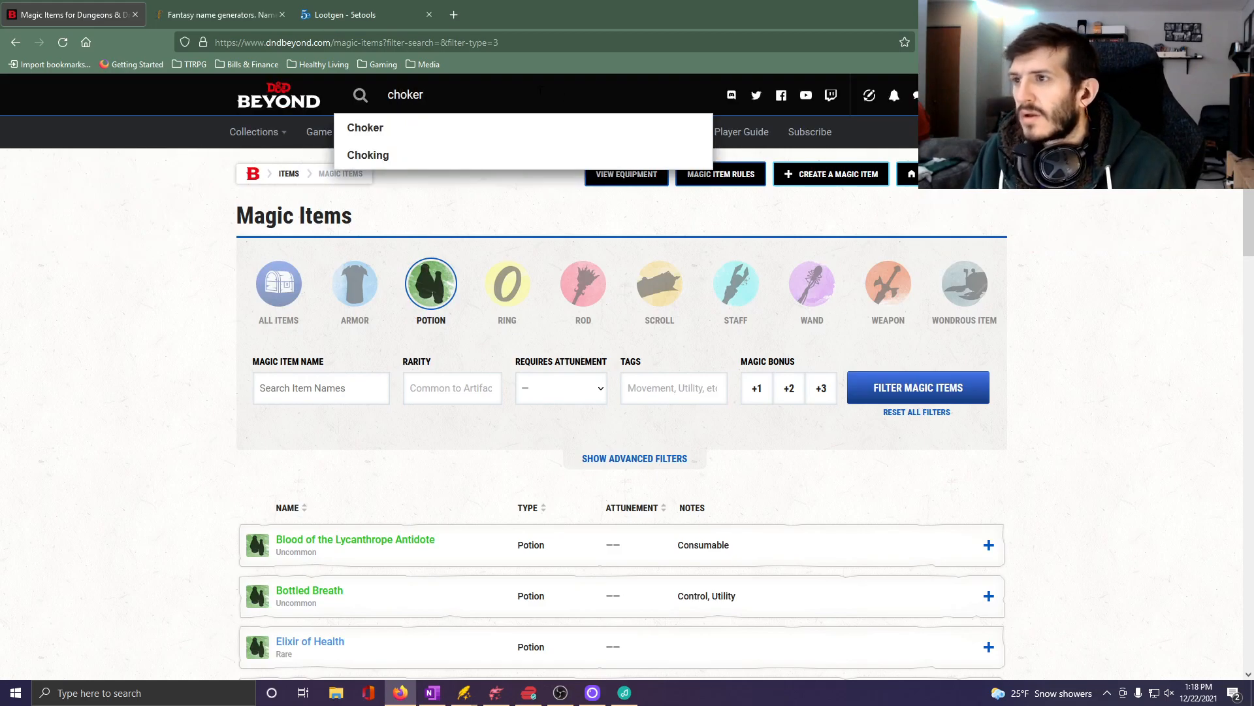
left_click(364, 129)
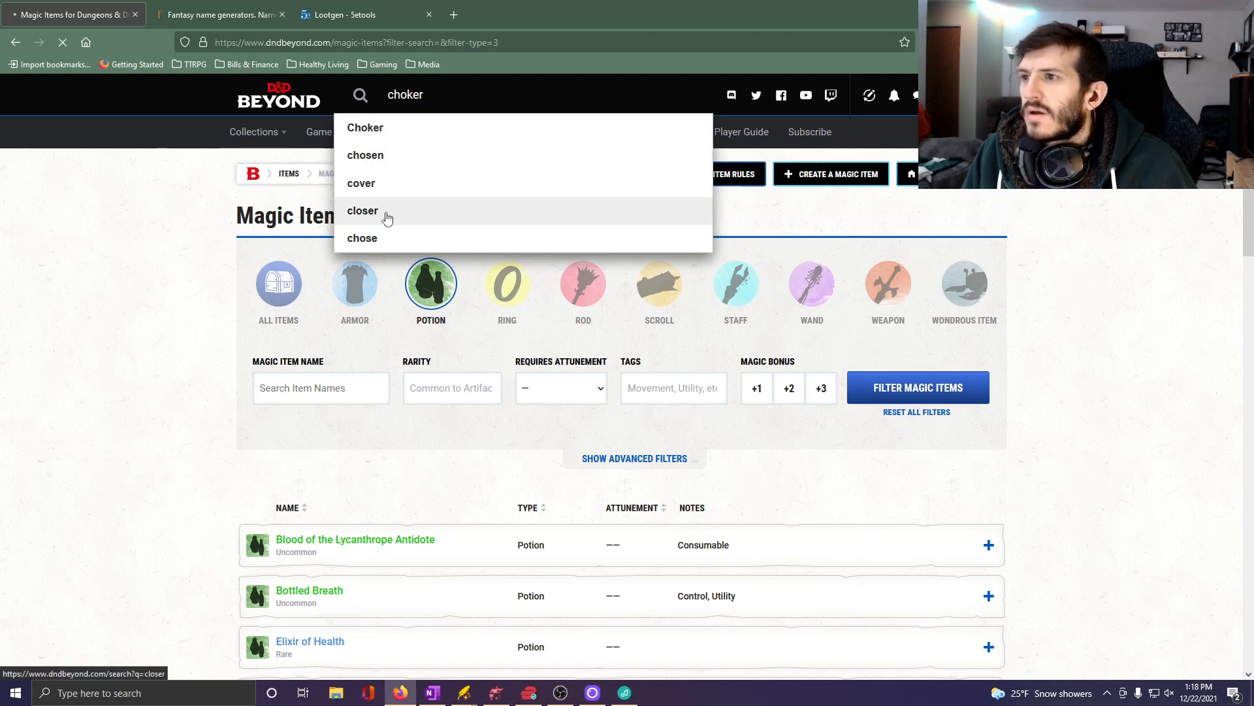
left_click(263, 417)
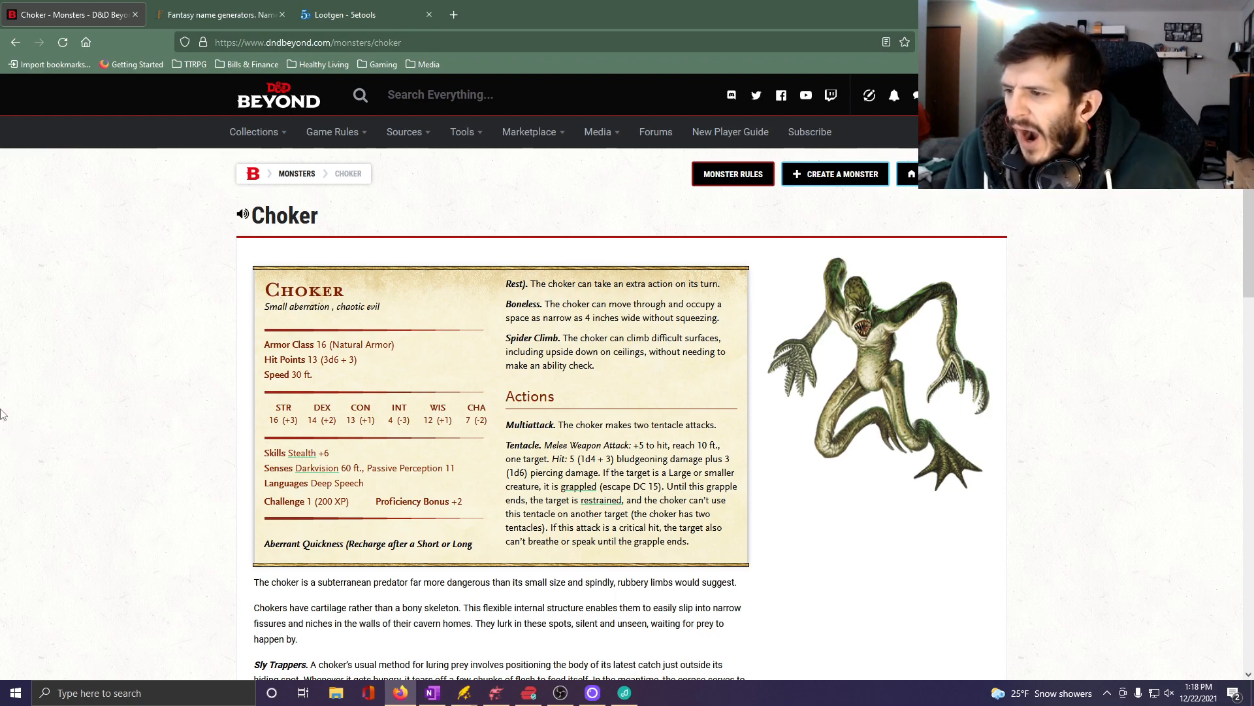
scroll(325, 515, "down", 1)
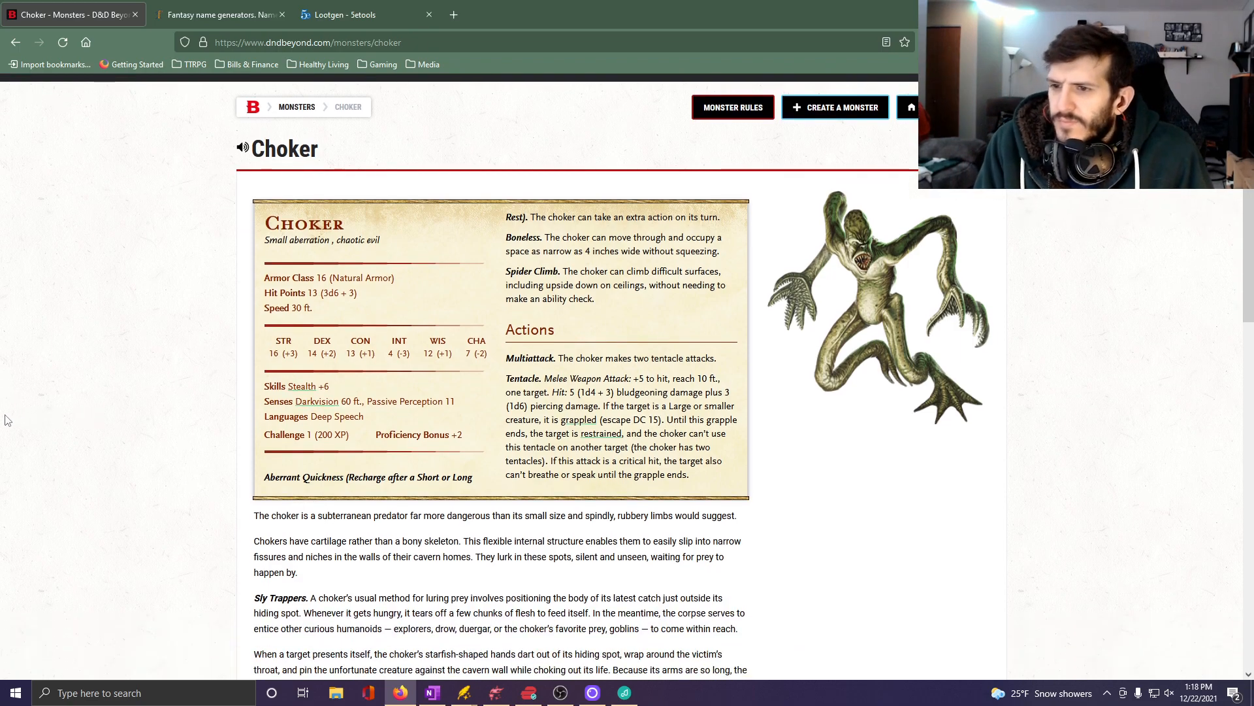
scroll(4, 385, "down", 2)
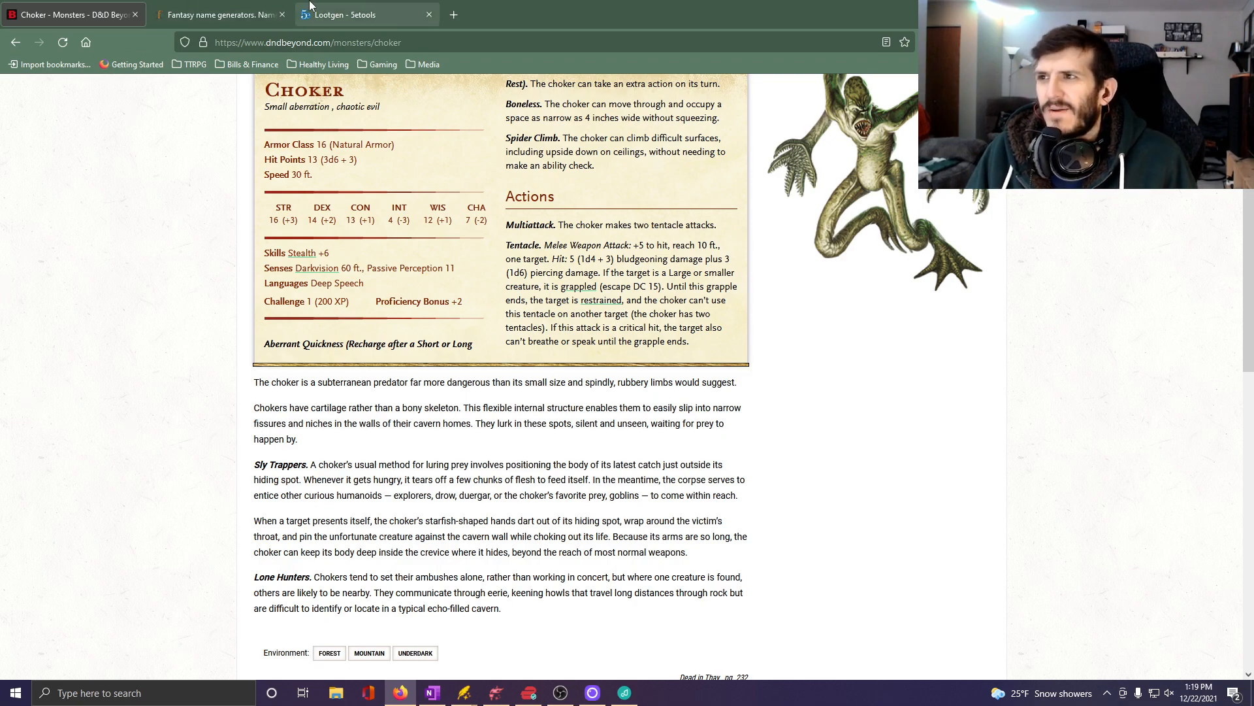
Back in OneNote, begin an orange Hard Battle note: "(Players will have an easier time sneaking up on these guys as they are deep".
left_click(432, 693)
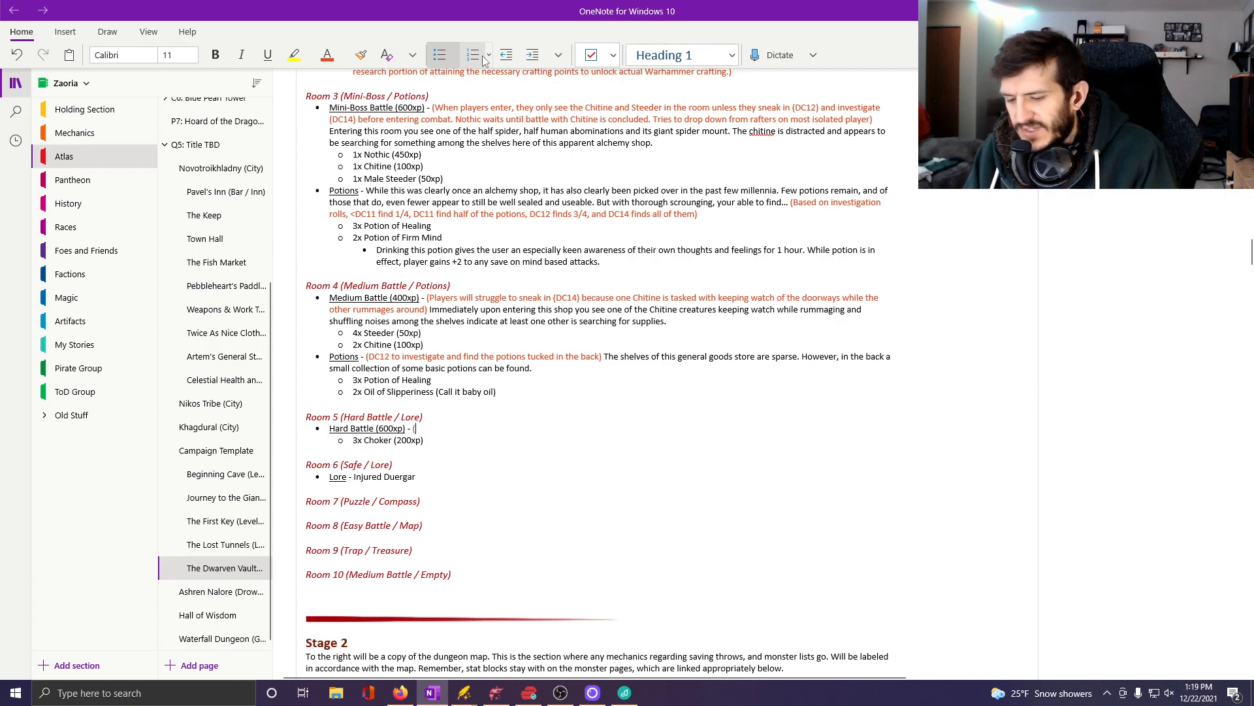
type("(Players w")
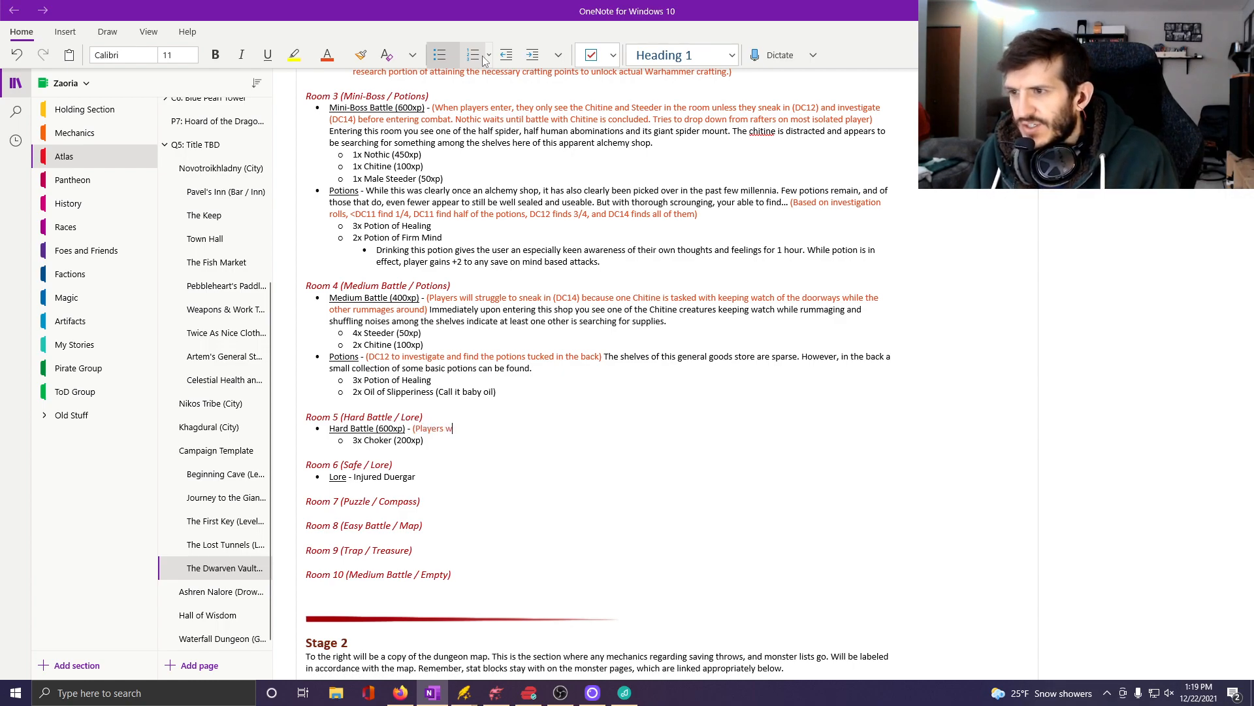
type("ill have an eas")
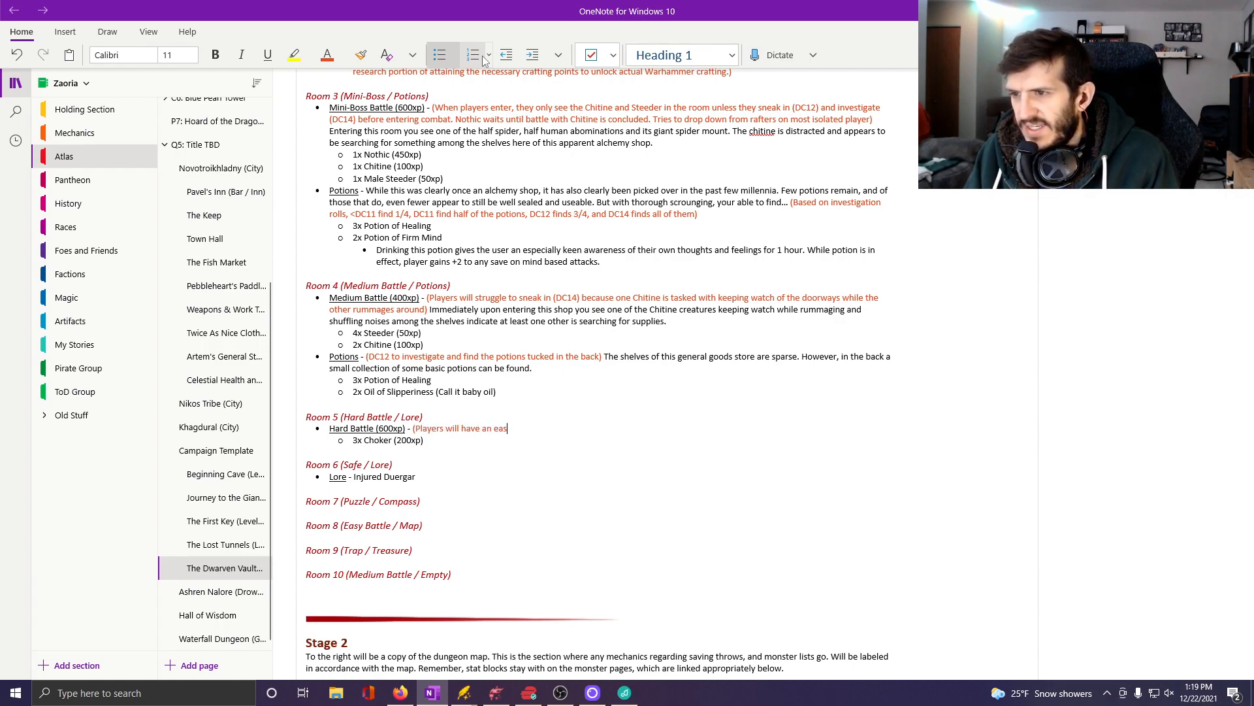
type("ier time sneak")
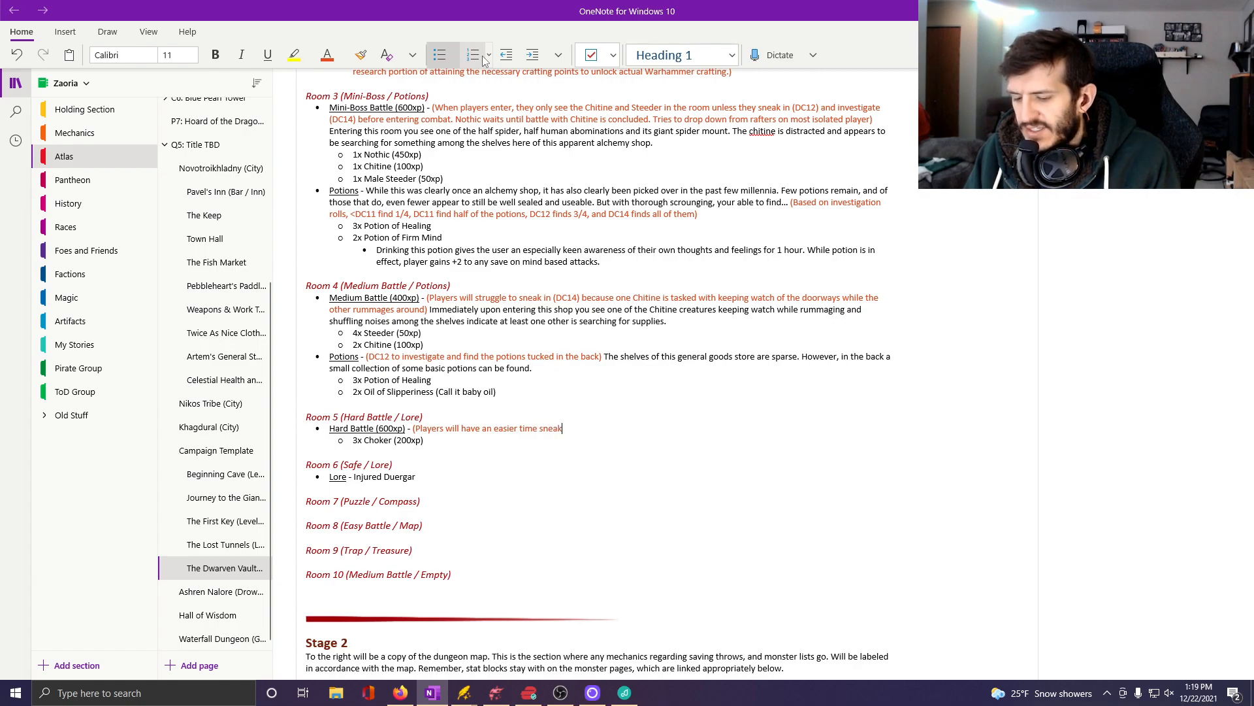
type("ing up on these ")
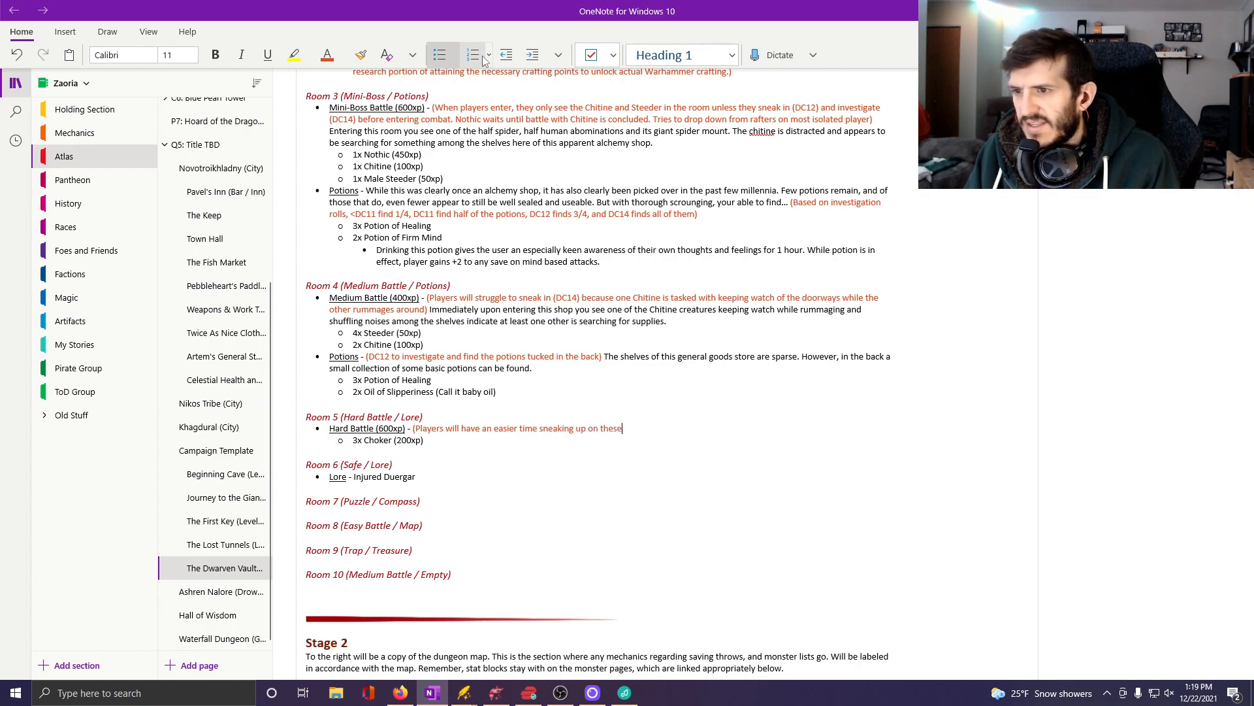
type("guys as they a")
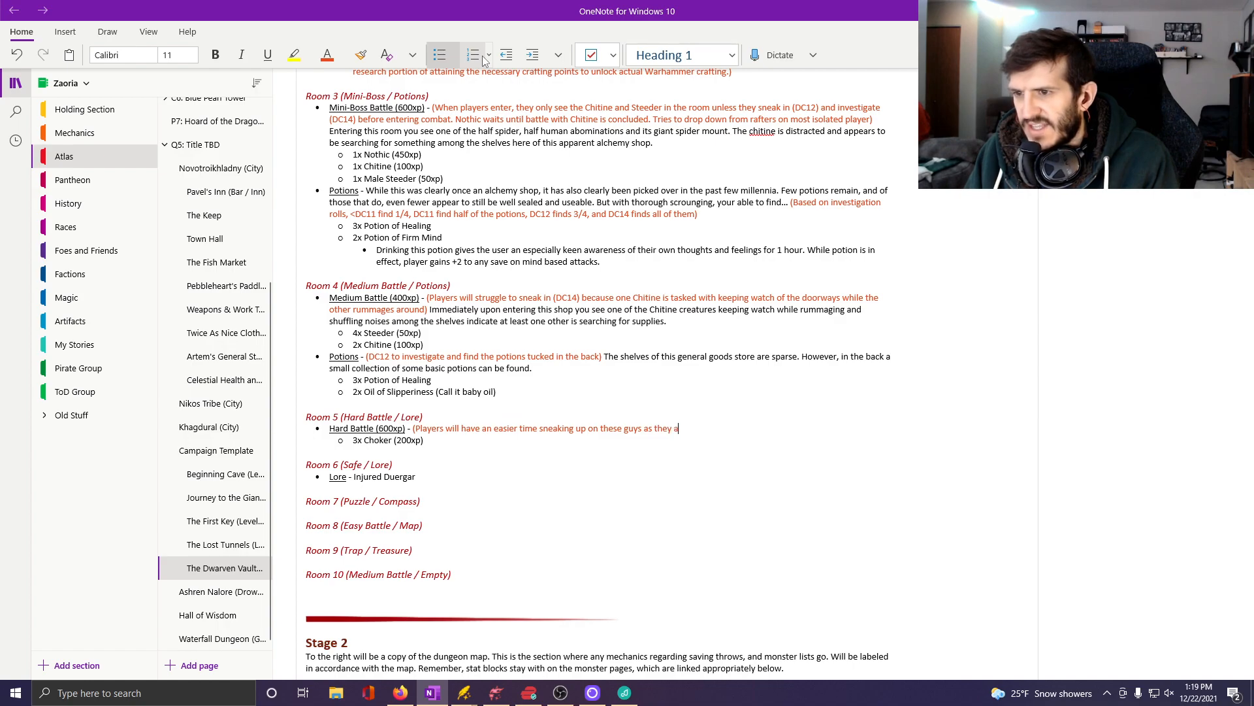
type("re deep in some strange,")
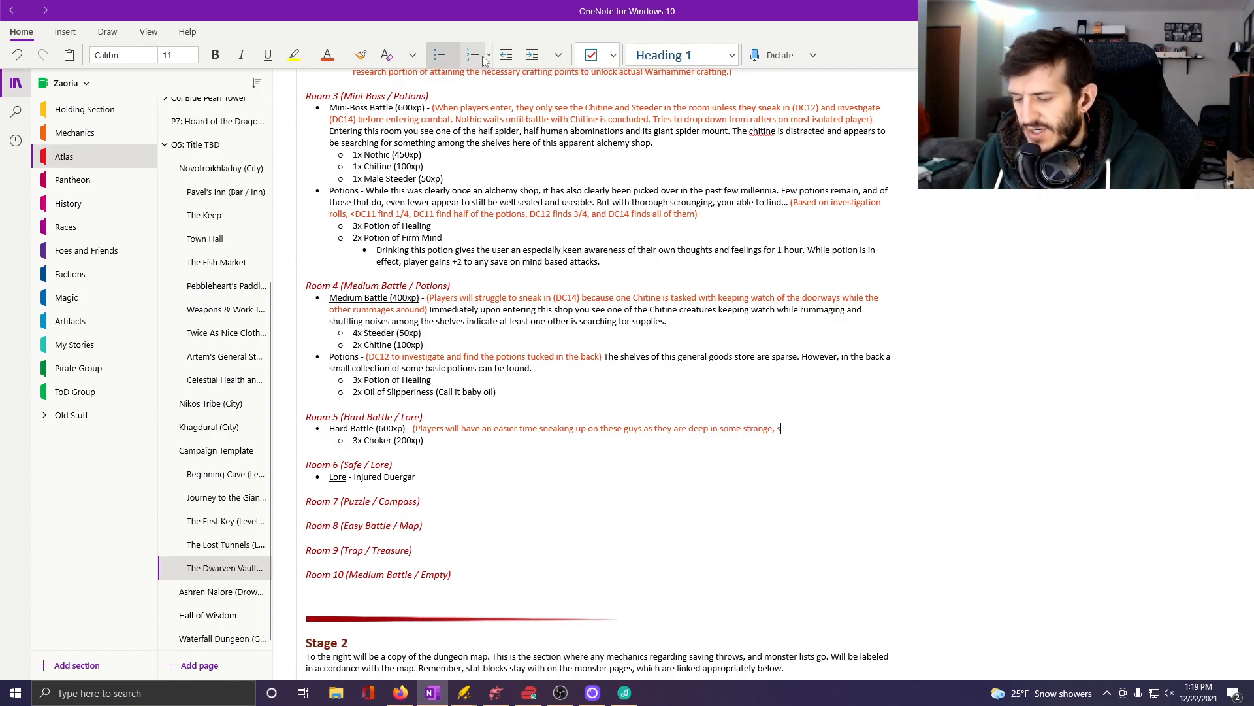
type(" screeching, in")
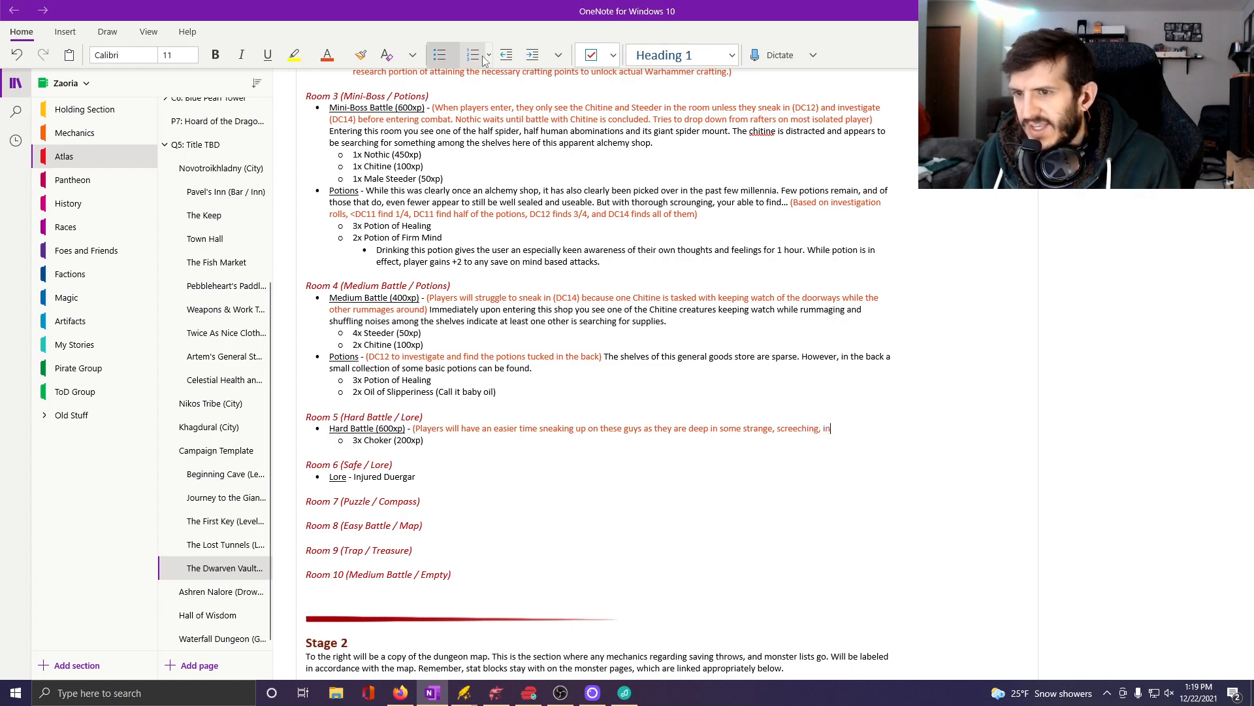
type("comprehens")
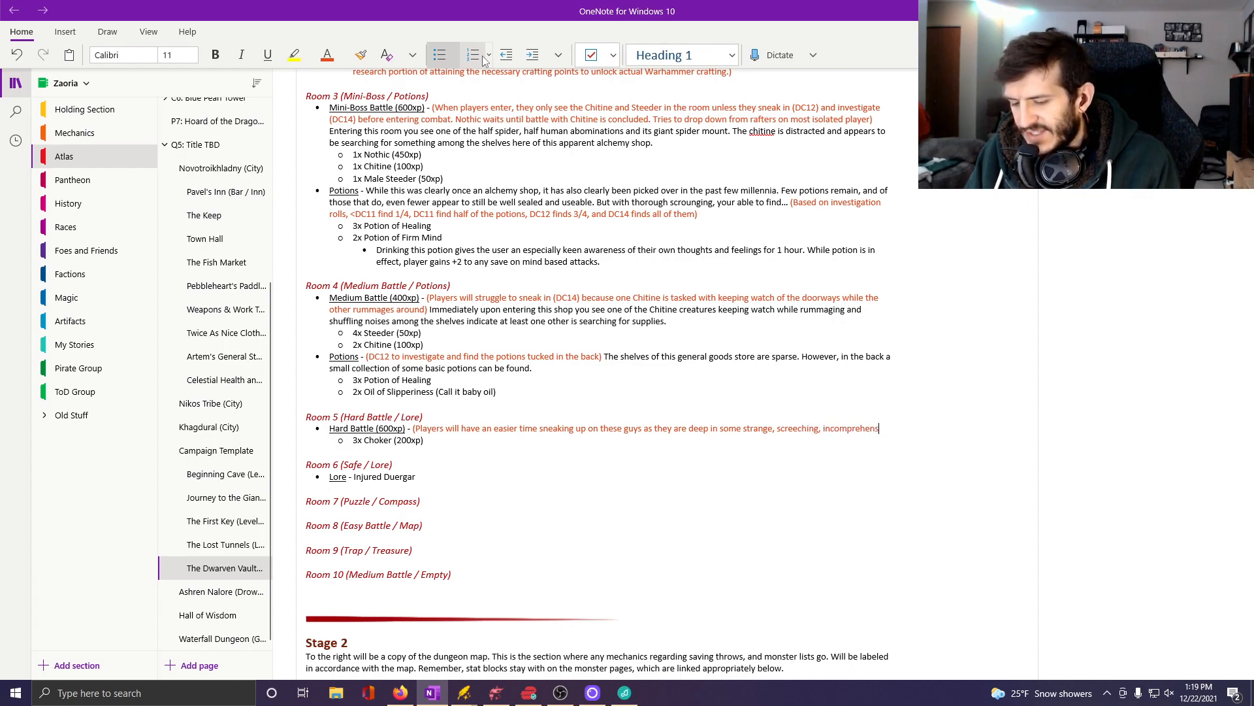
type("ible")
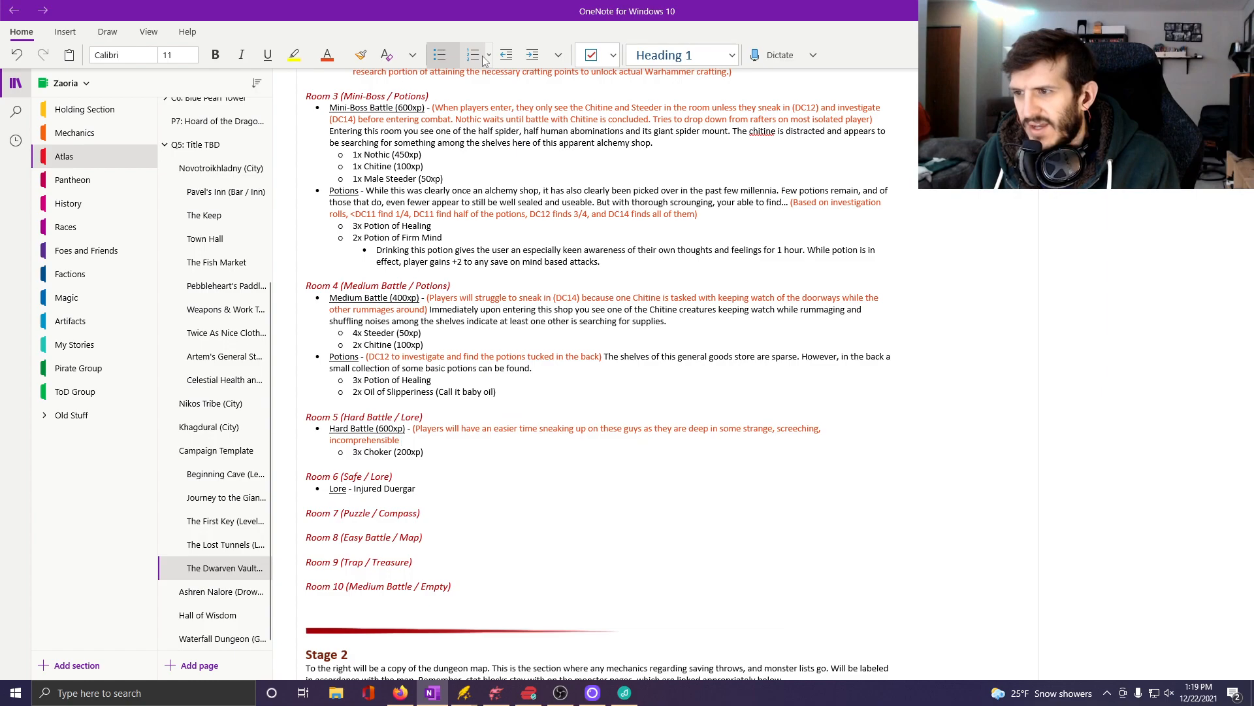
type(" discussion")
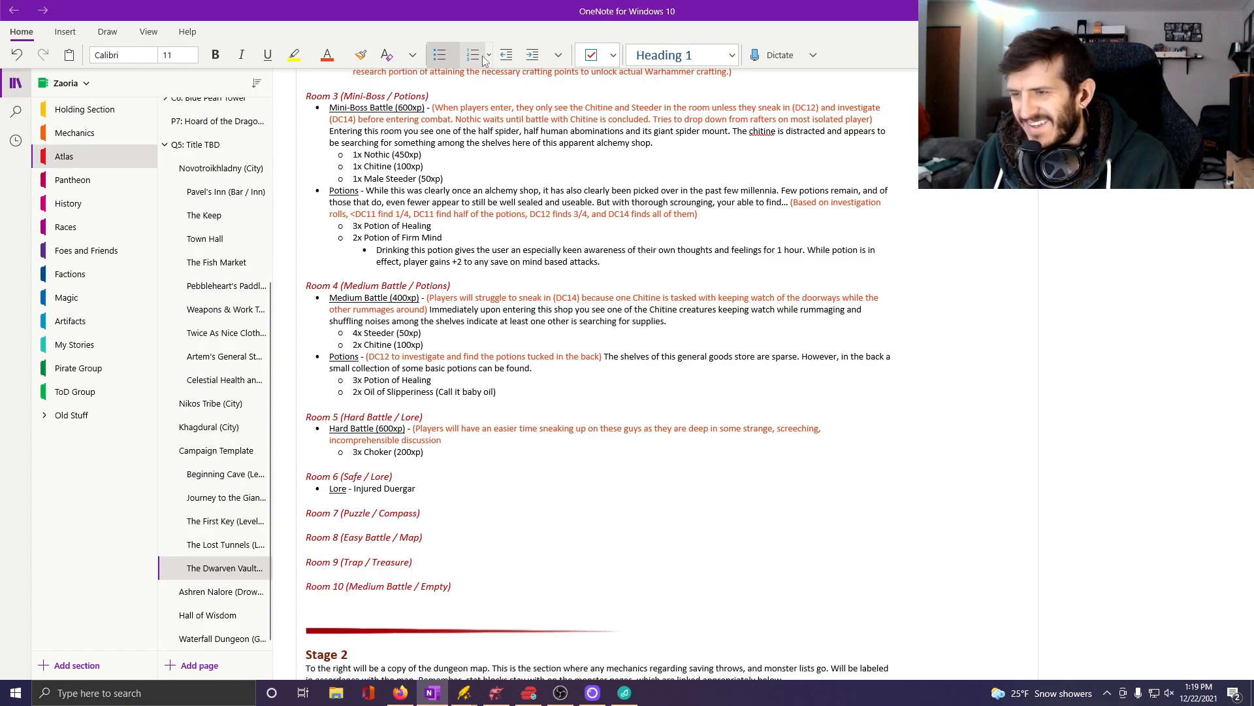
type(" (DC")
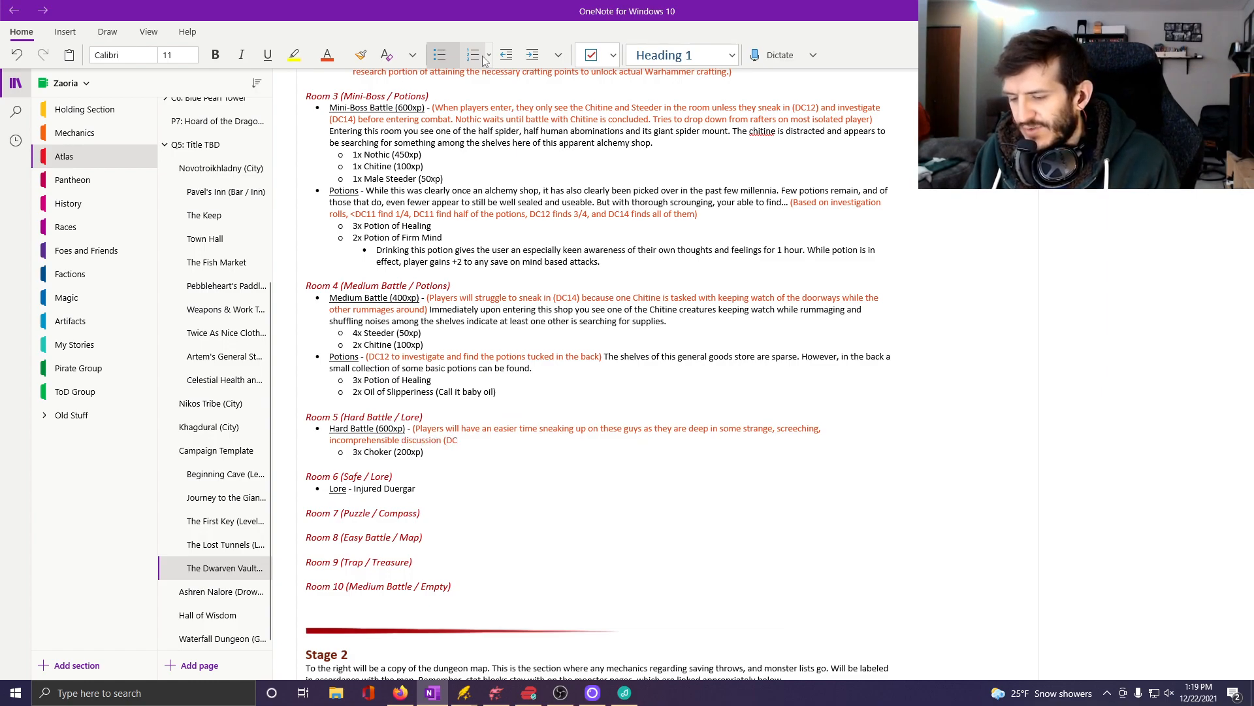
type("11")
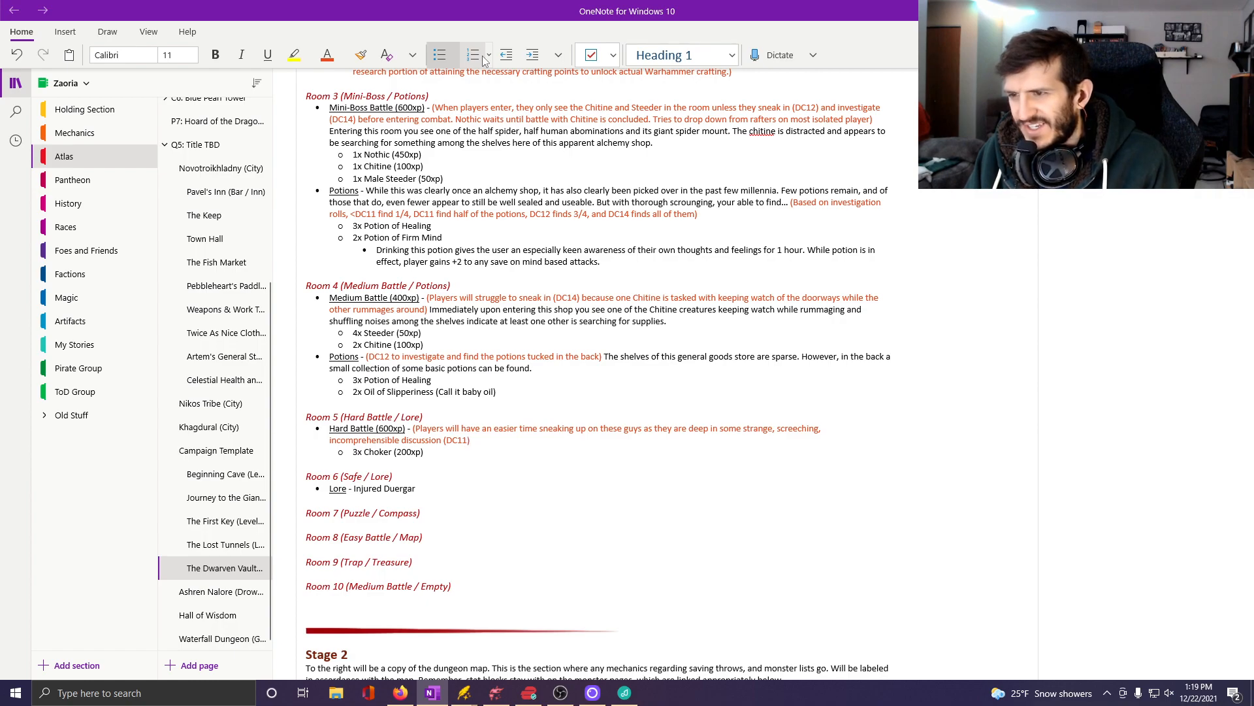
type(")")
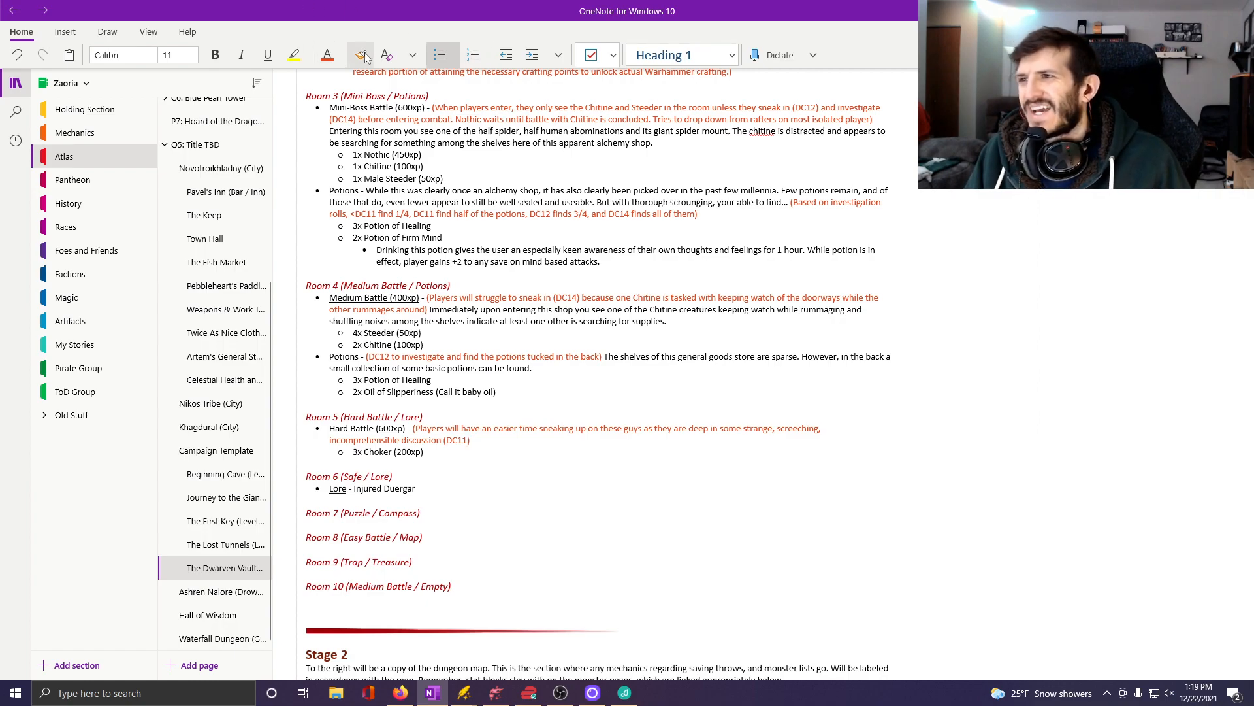
Set the text colour back to black and add "Before you even enter this shop, you hear strange screeching noises coming from inside.".
left_click(347, 57)
left_click(358, 134)
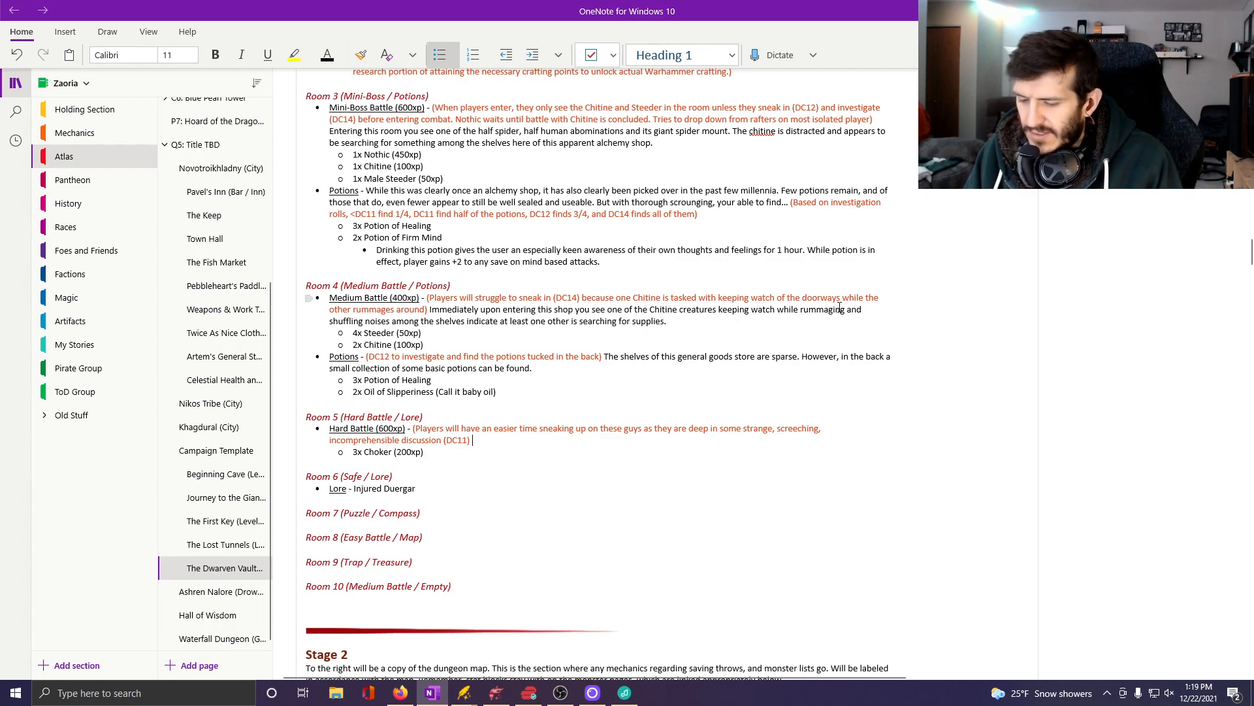
type("Before you ev")
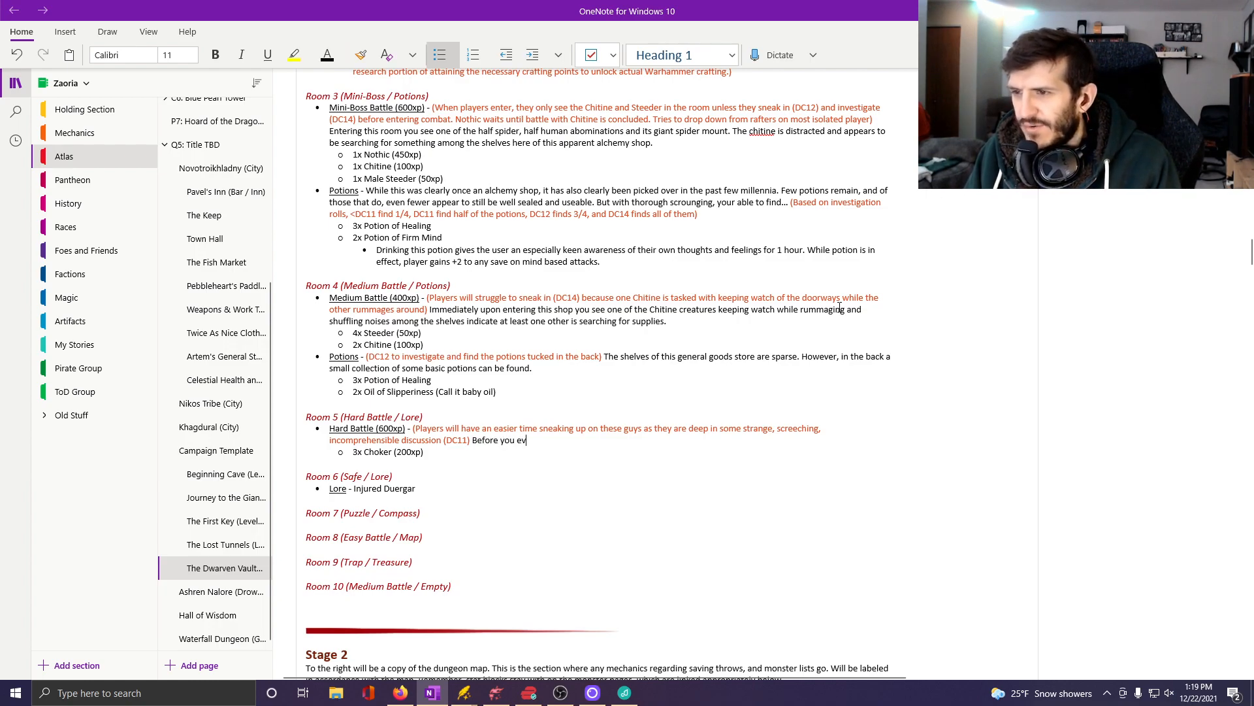
type("en enter this sh")
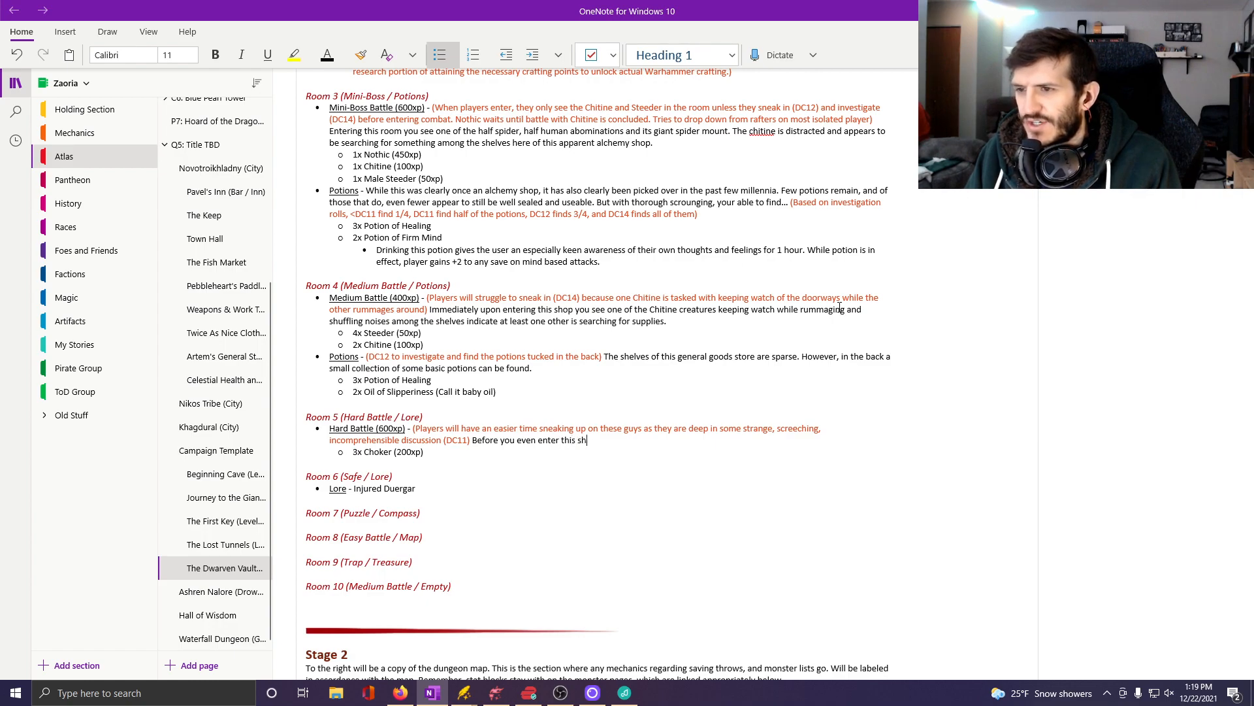
type("op, you hear")
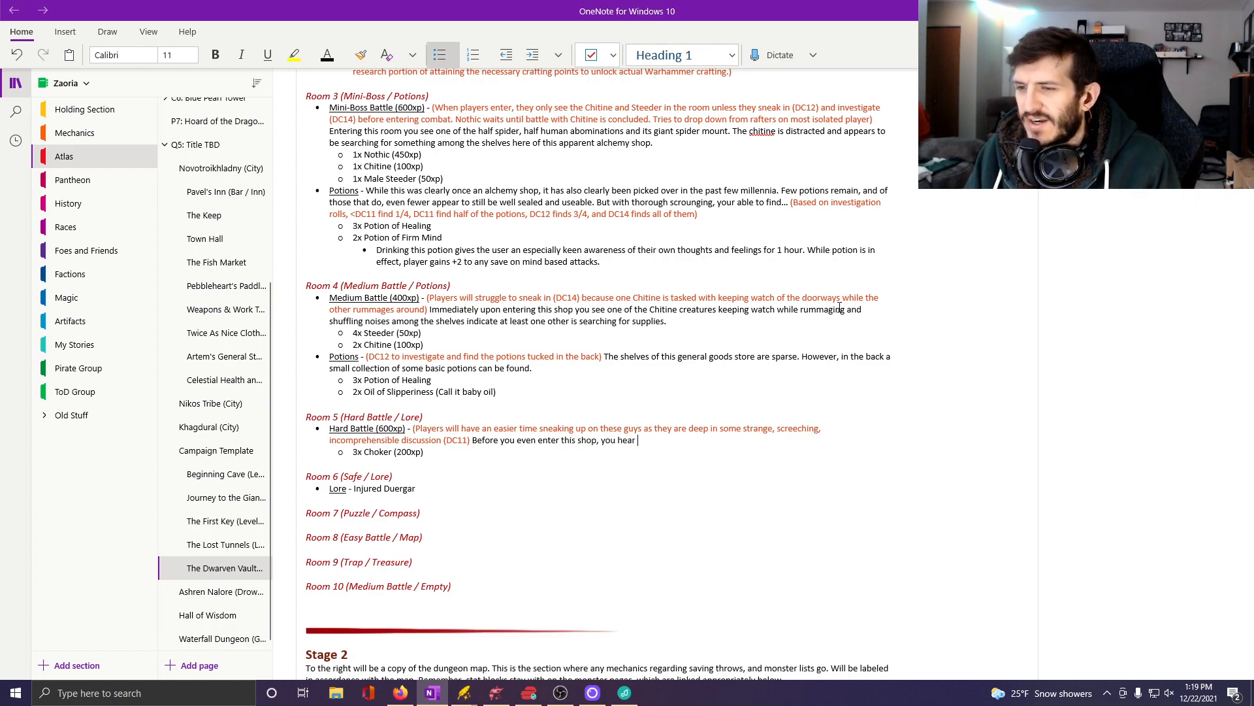
type(" strange sc")
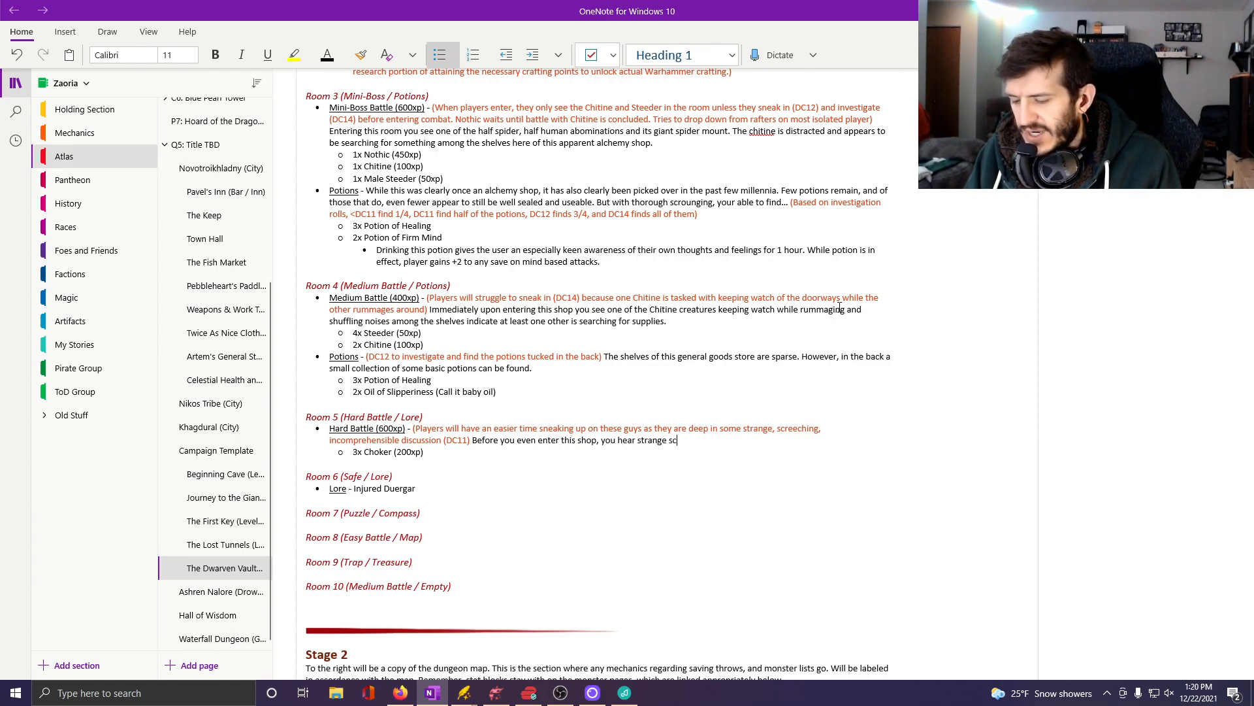
type("reeching n")
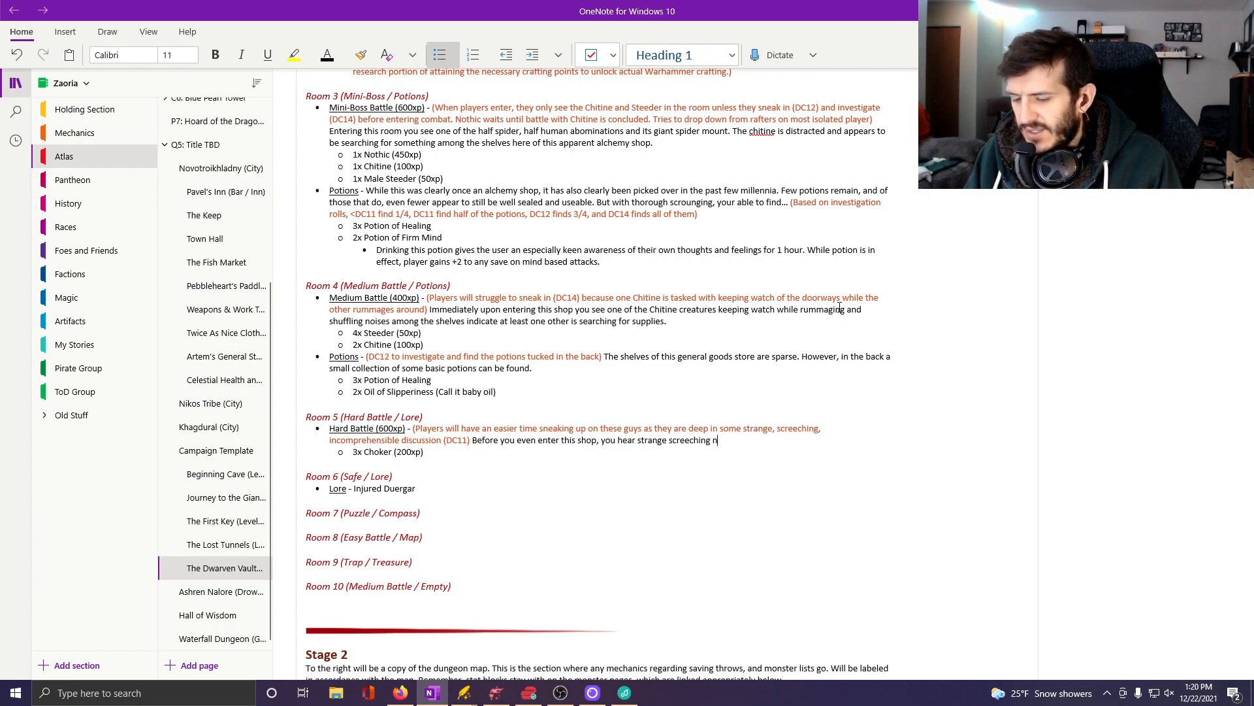
type("oises coming f")
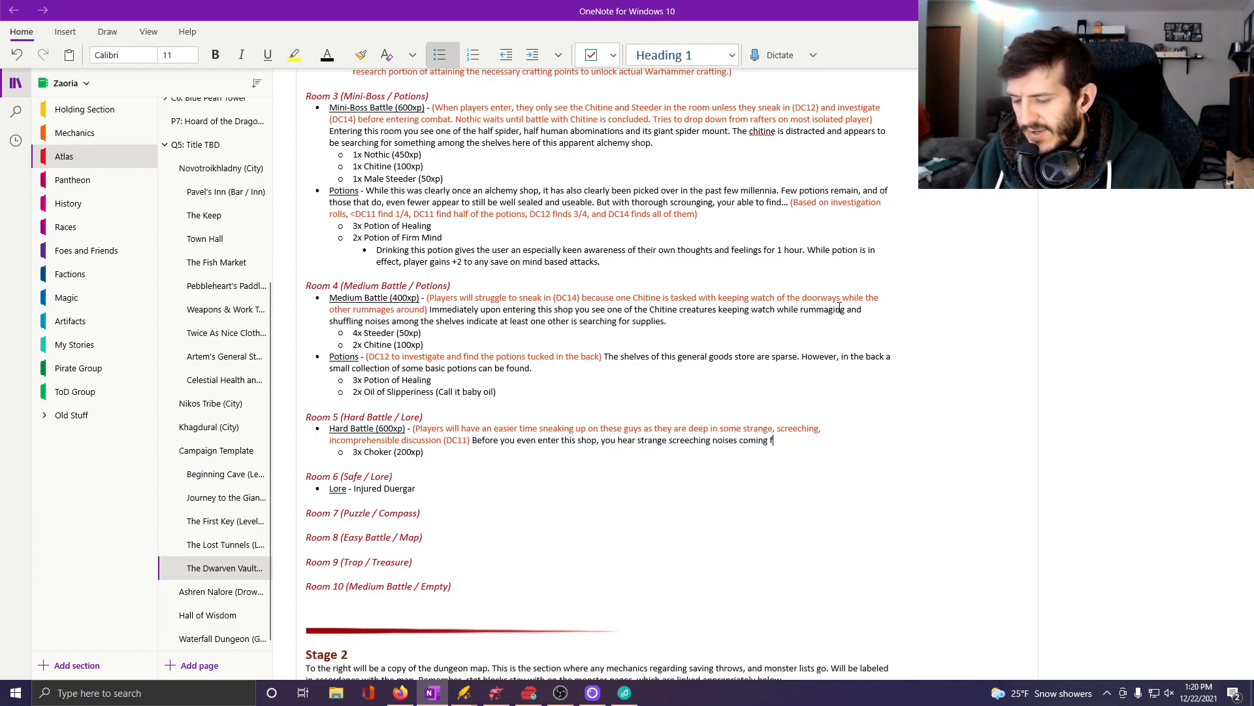
type("rom inside")
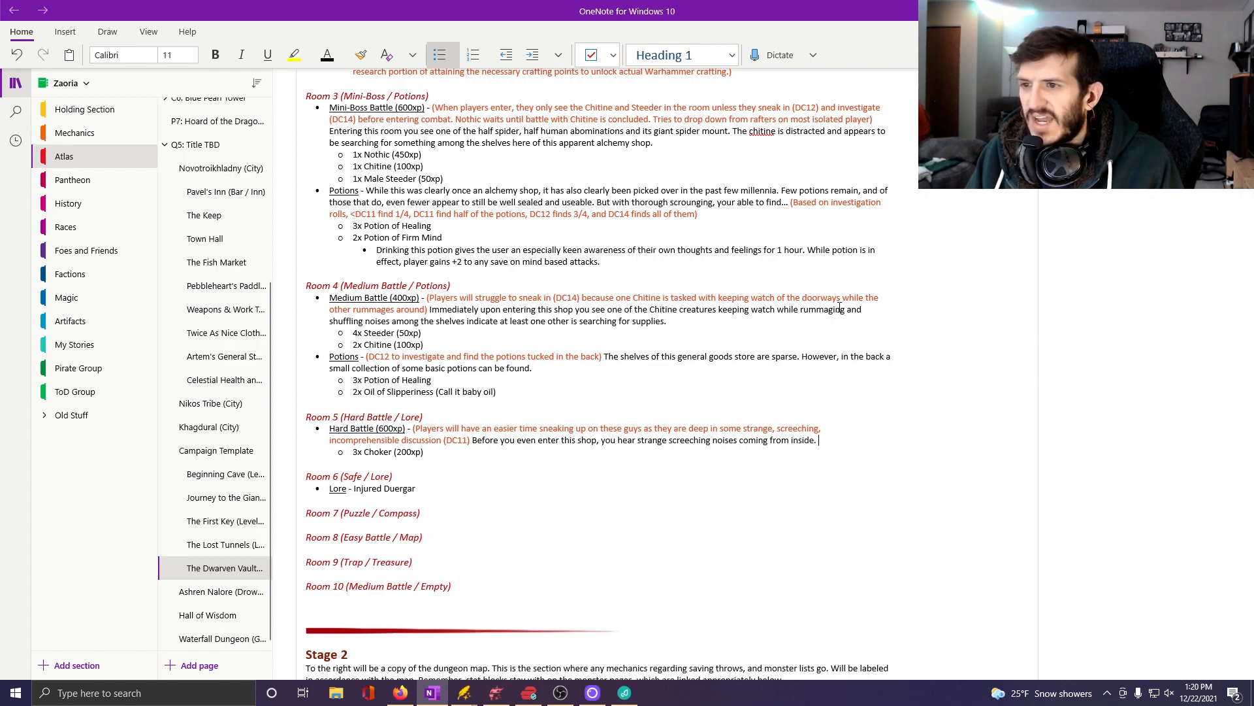
type(". ")
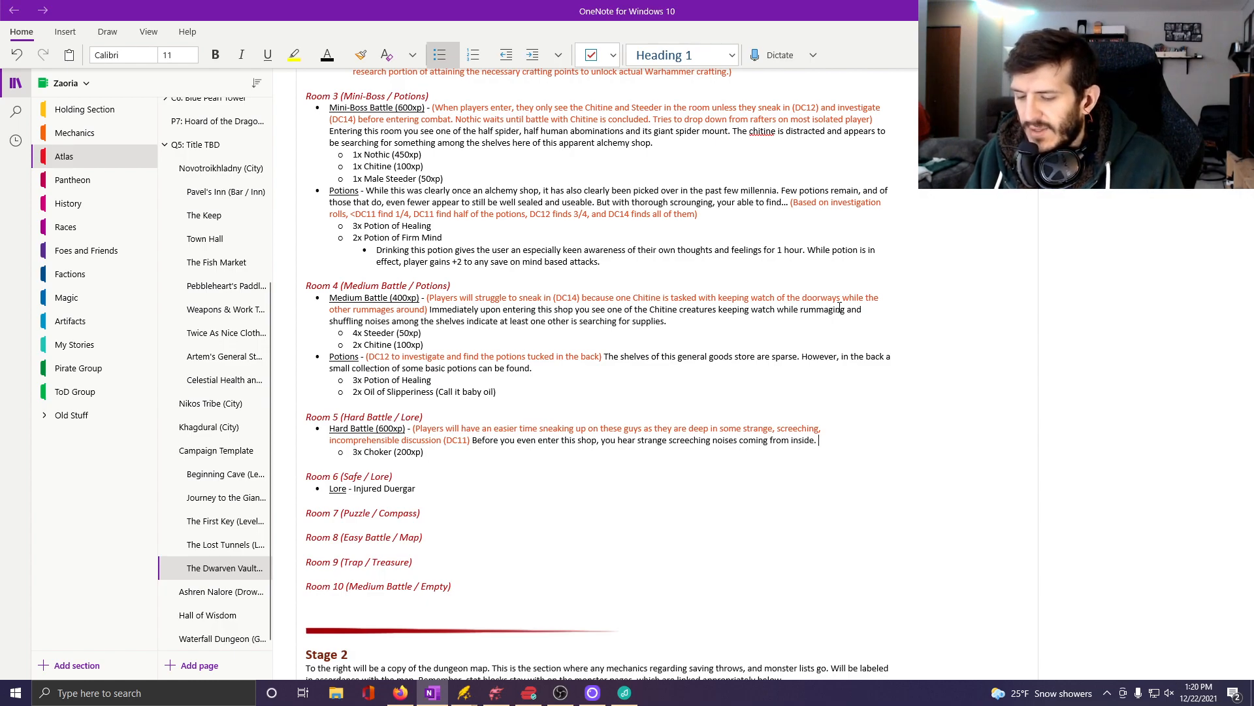
type("Looking")
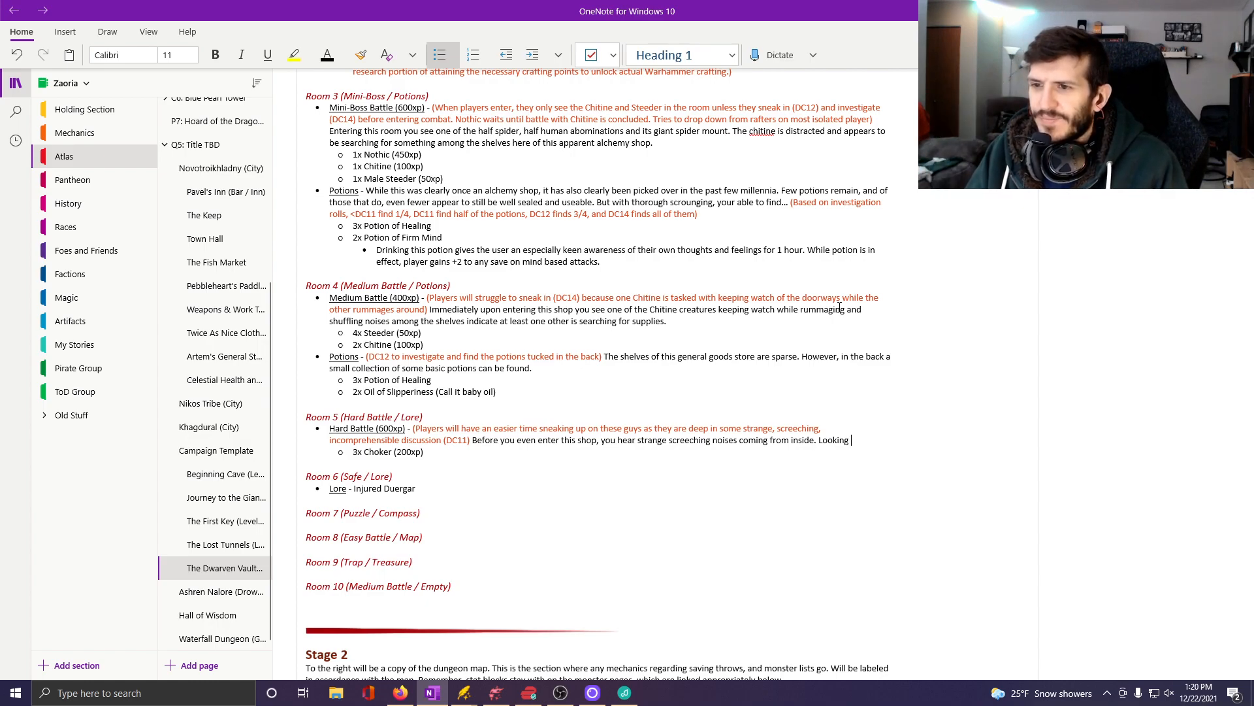
Continue the Room 5 Hard Battle description with "Looking inside you see three creatures with strange, long rubbery limbs".
type("inside y")
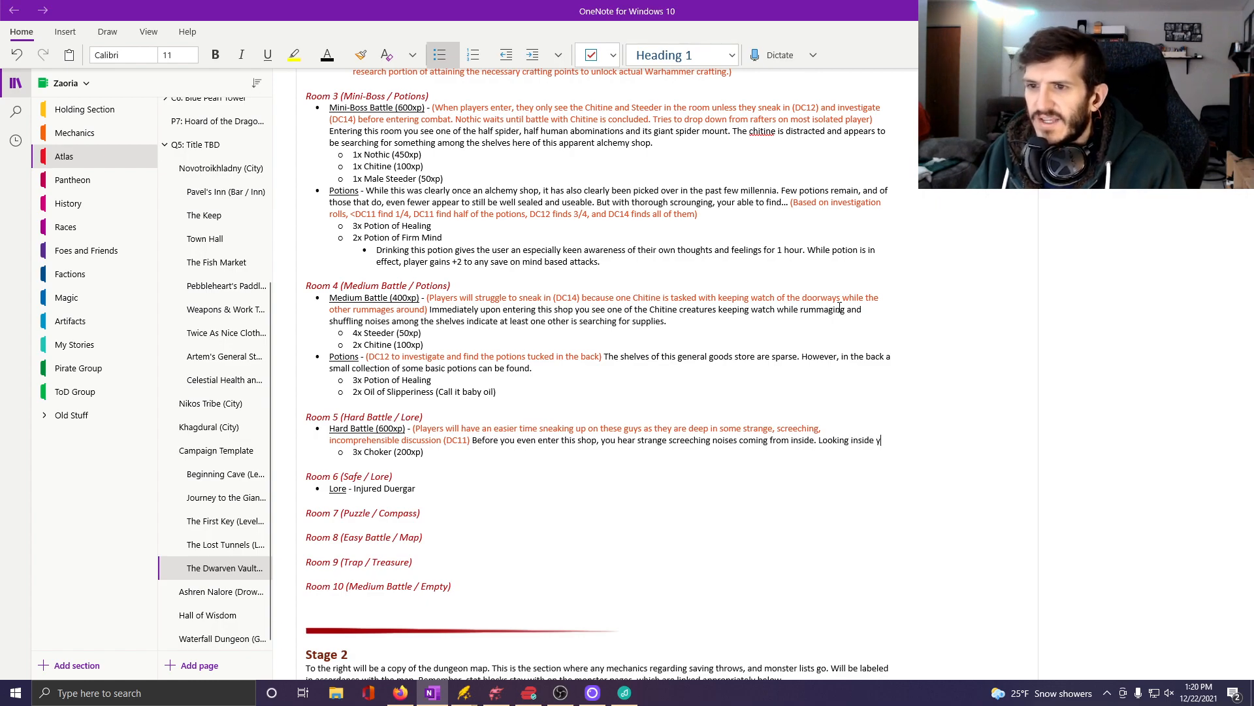
type("ou see three")
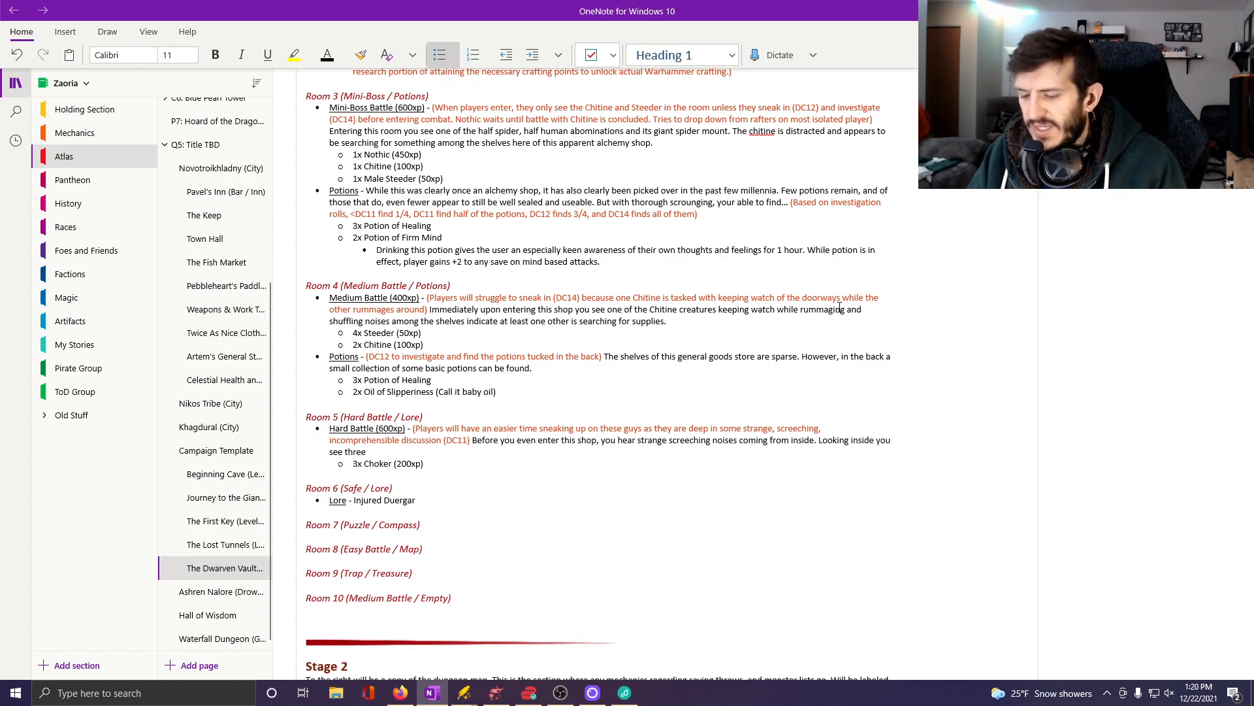
type(" c")
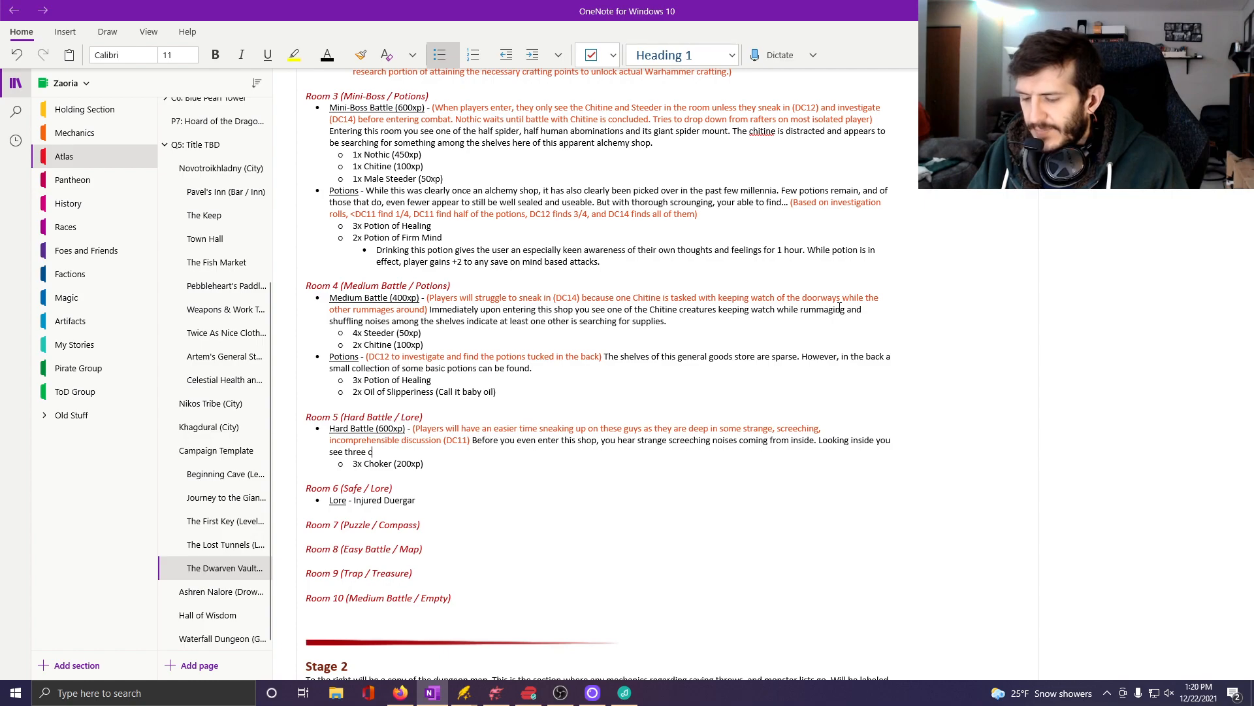
type("reatures with s")
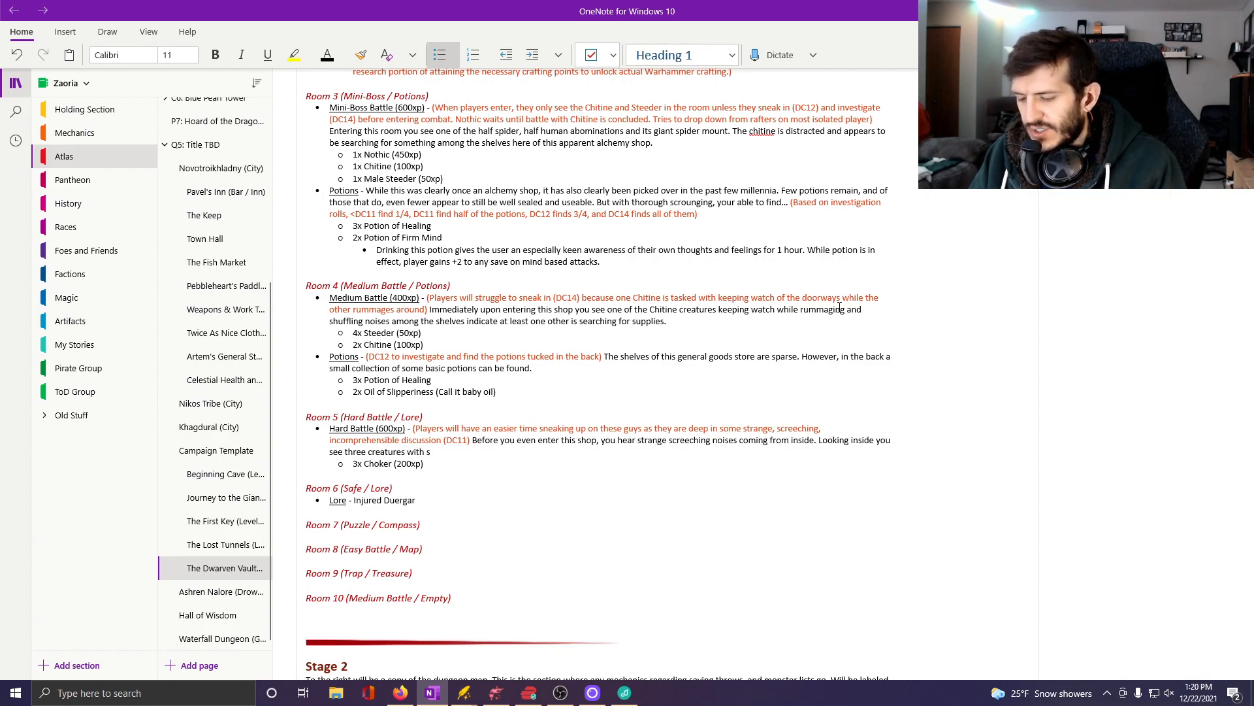
type("trange")
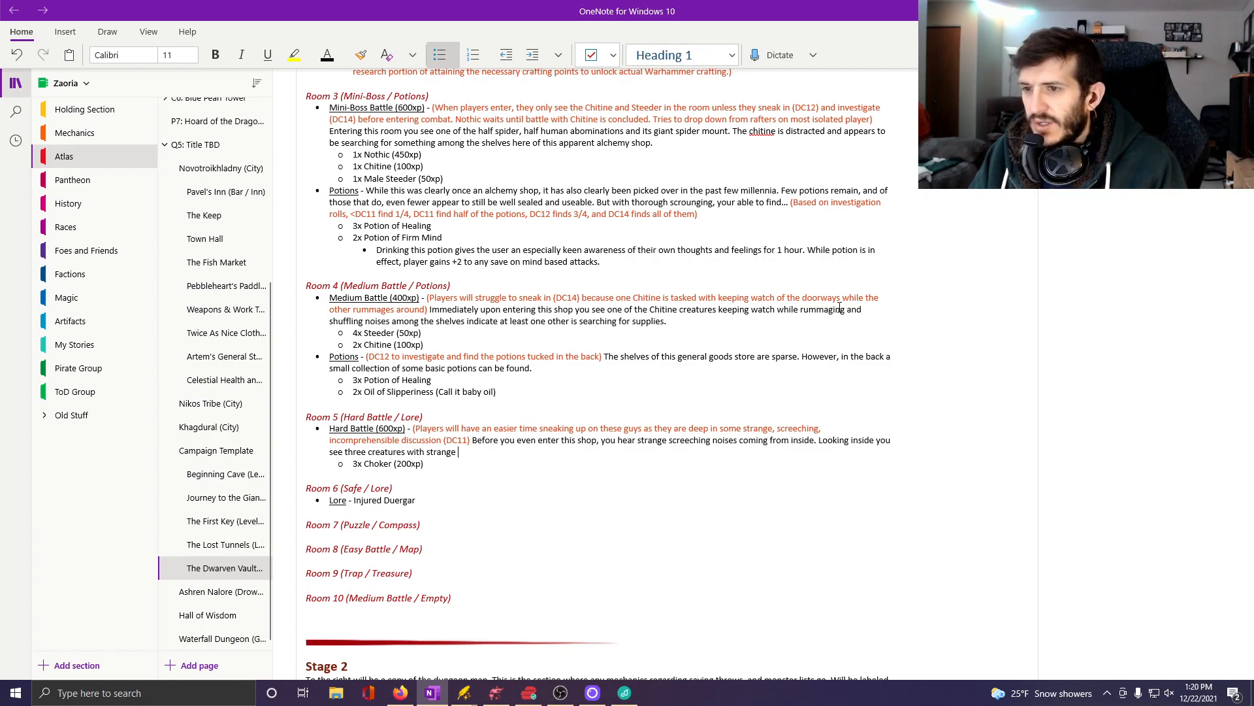
type("long")
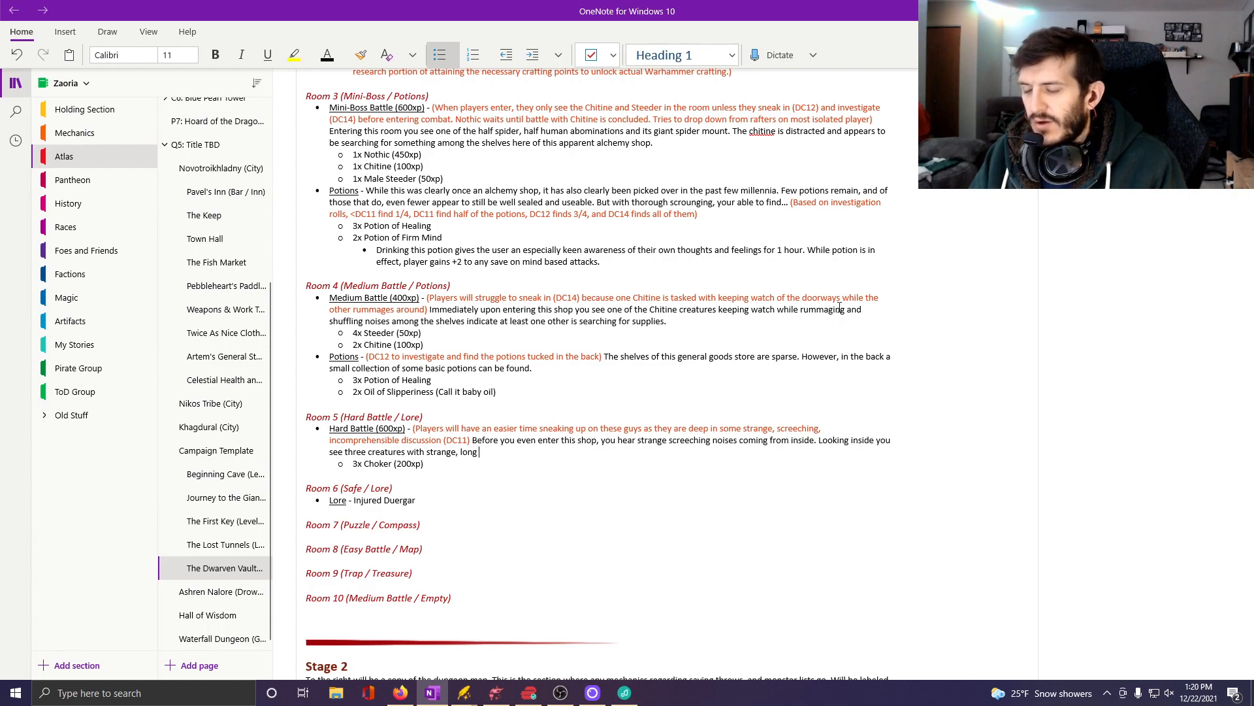
type(" rubbery lim")
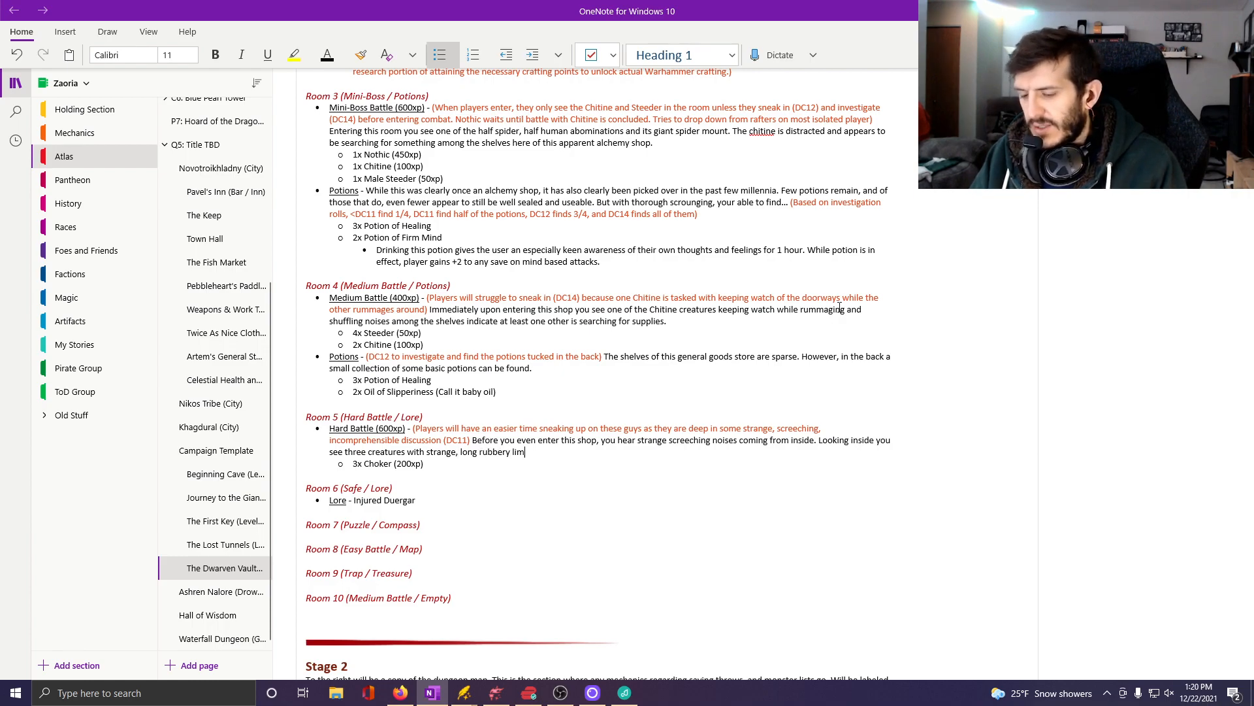
type("bsa. T")
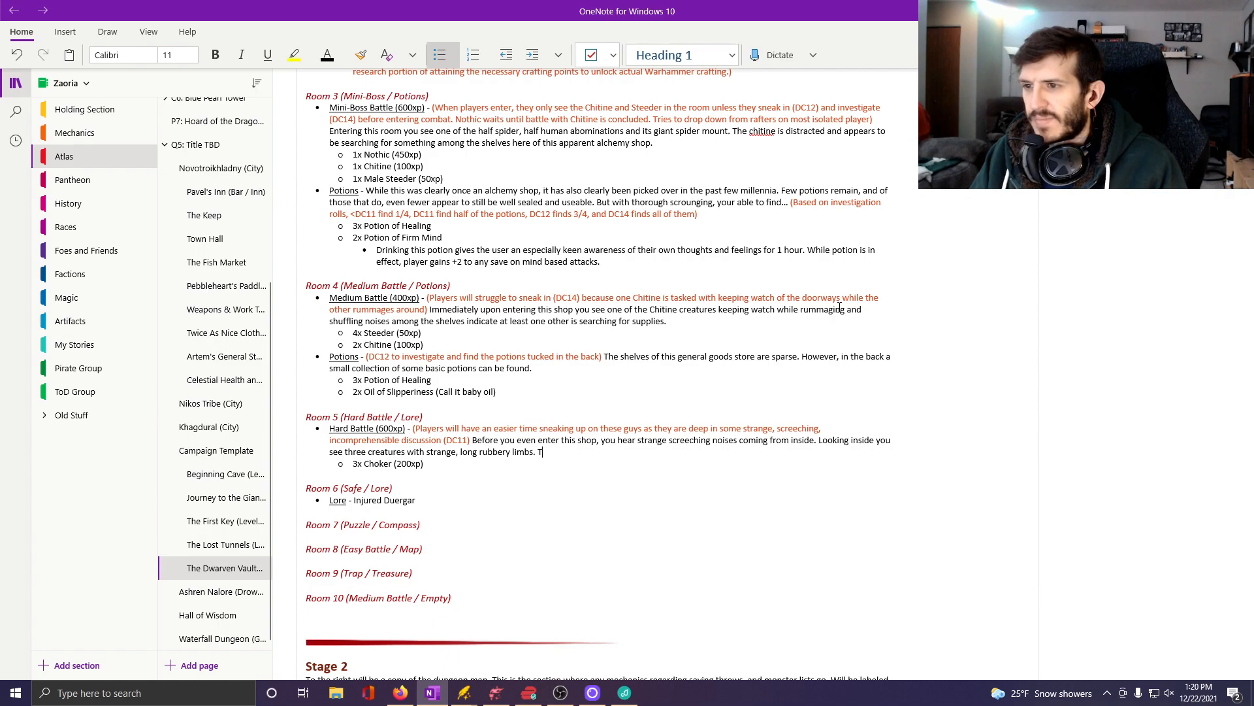
type("hese Ch")
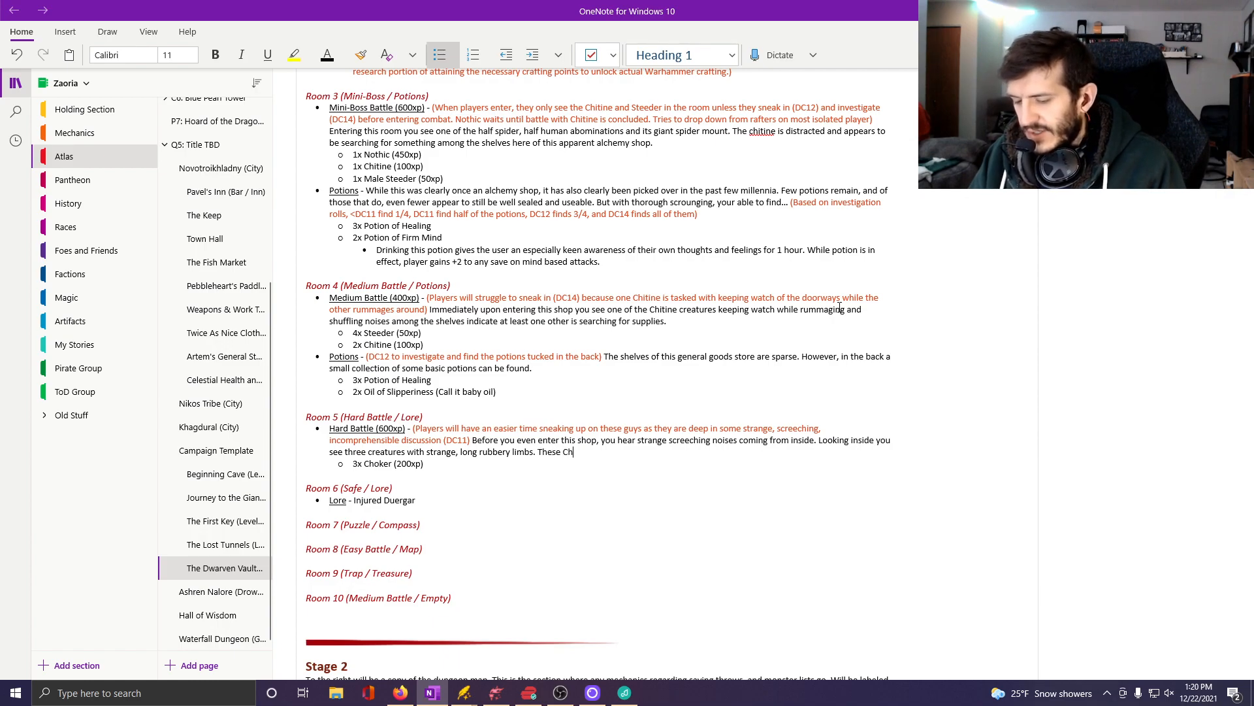
type("okers seem t")
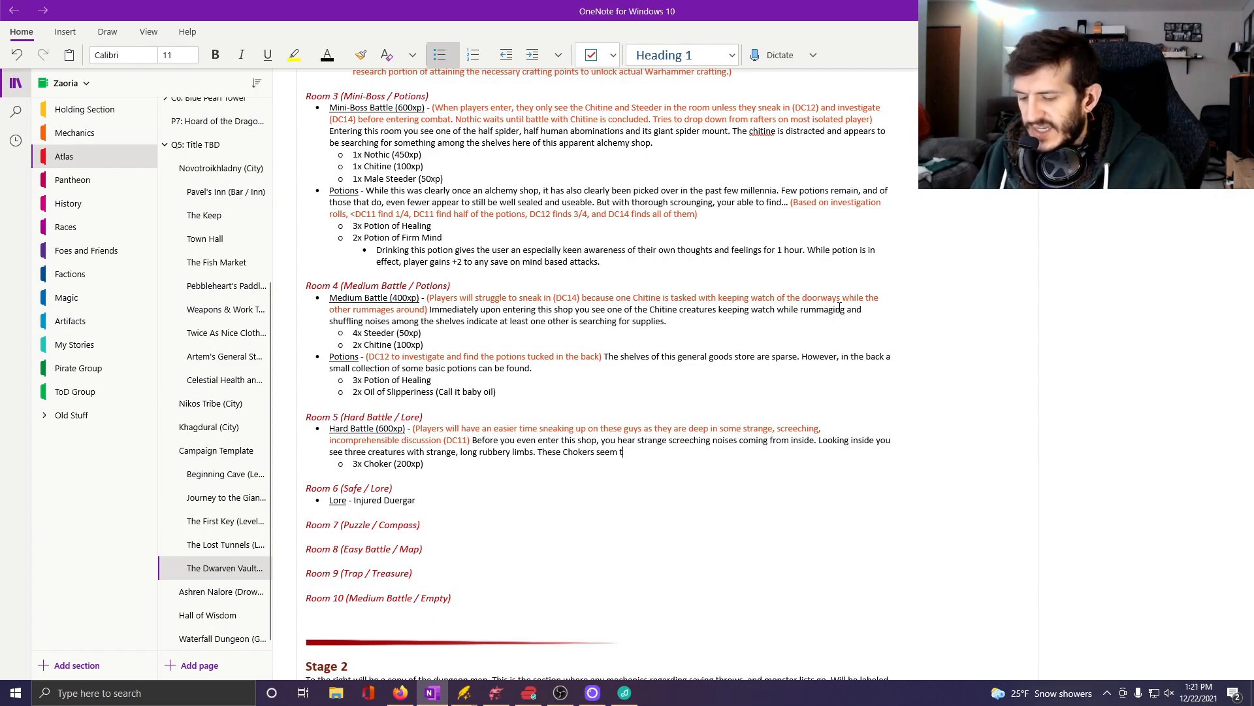
type("o be fighting over the corpe")
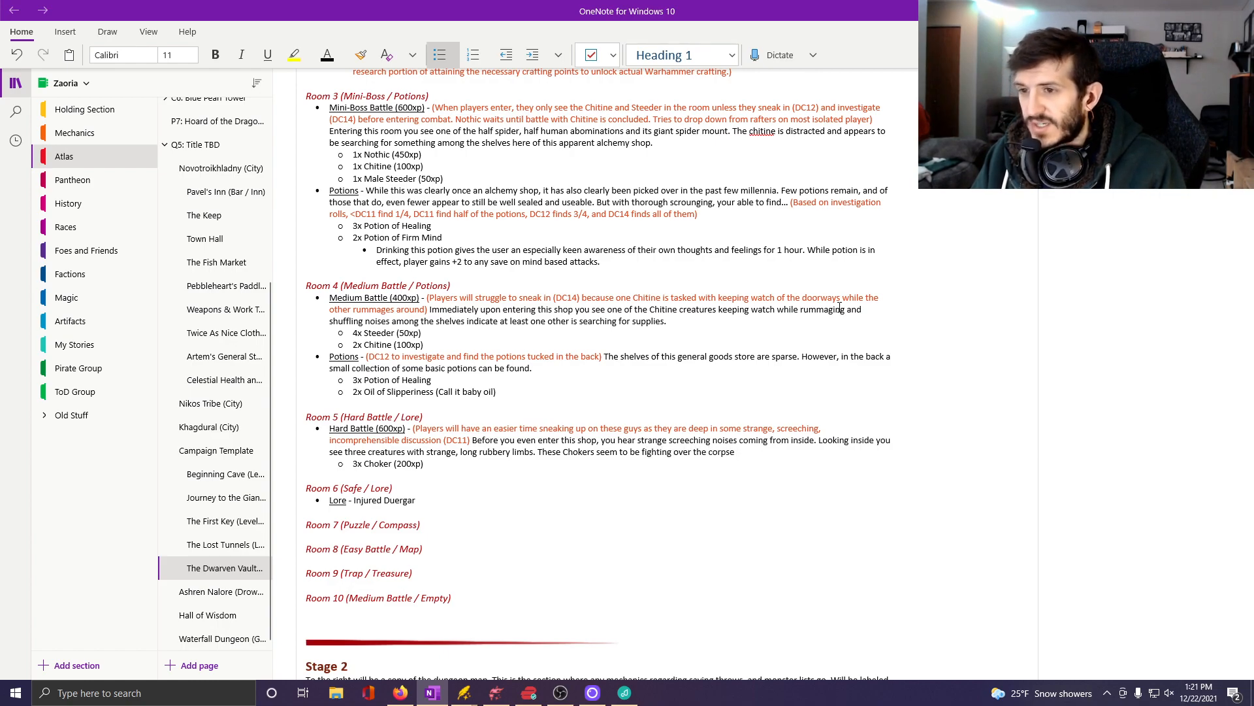
type(" of a dead, ")
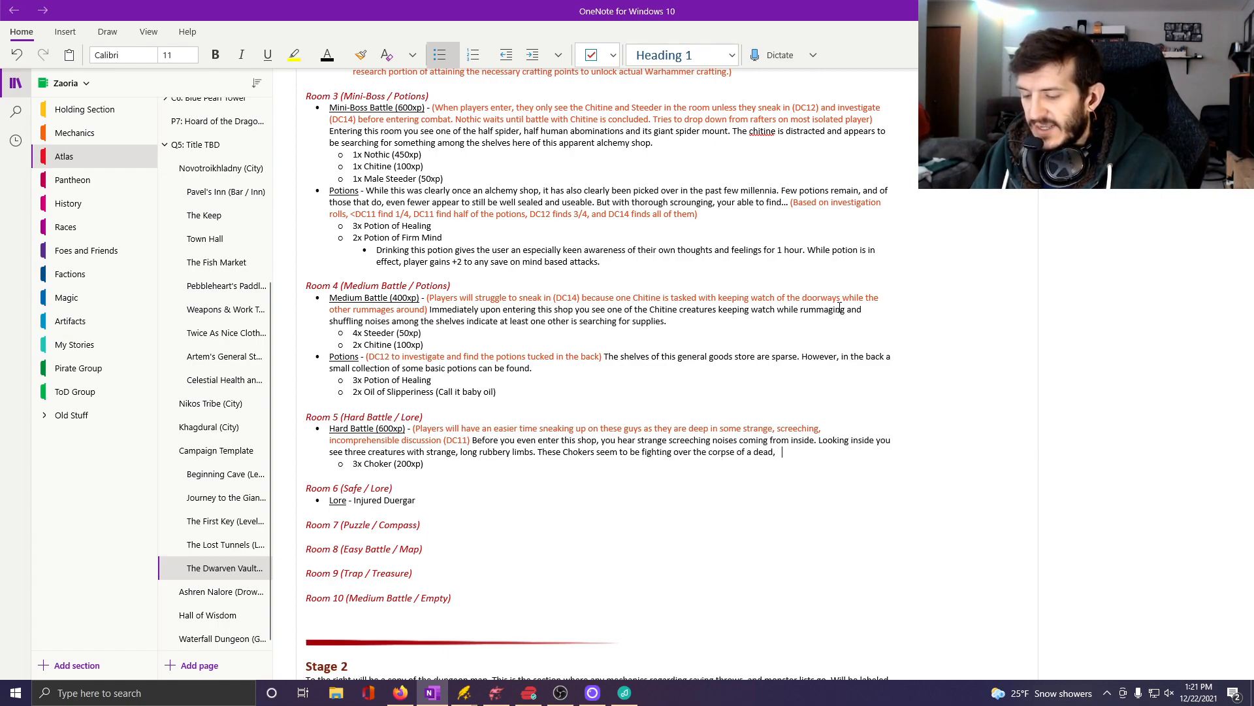
type("giant rat.")
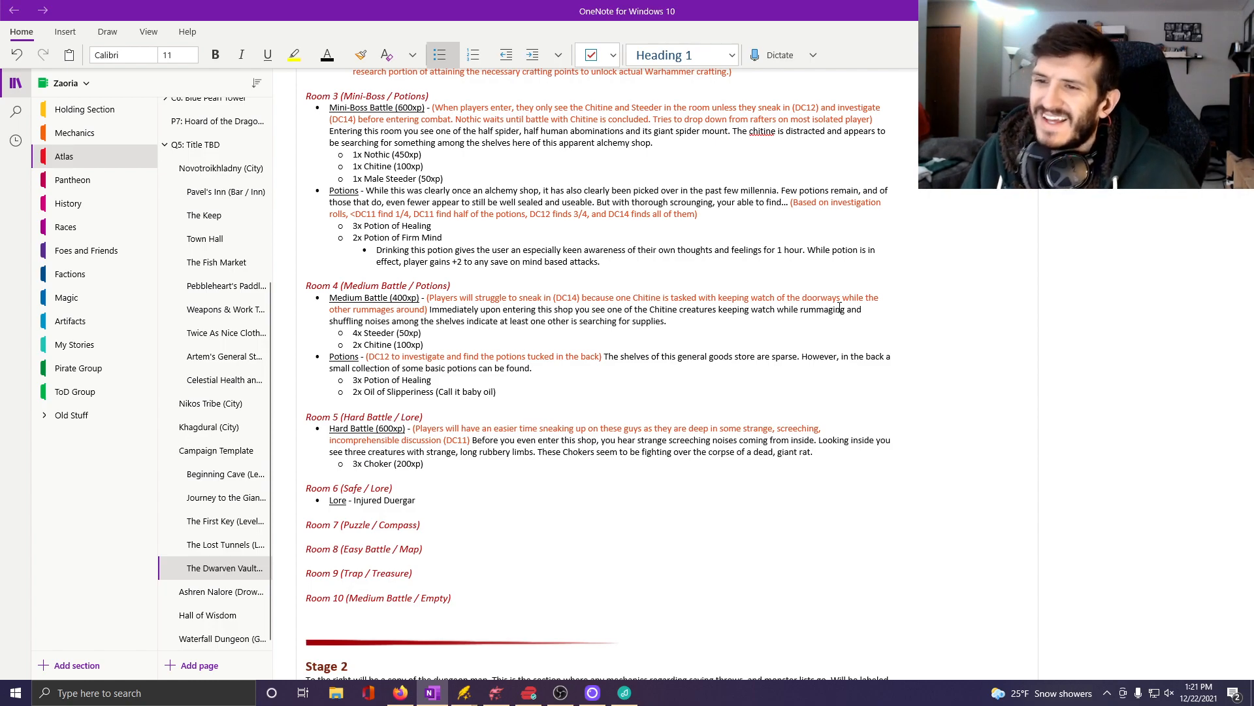
Below the 3x Choker entry, add a main-level bullet reading "Lore -" with only the word Lore underlined.
left_click(492, 462)
key("Return")
key("shift+Tab")
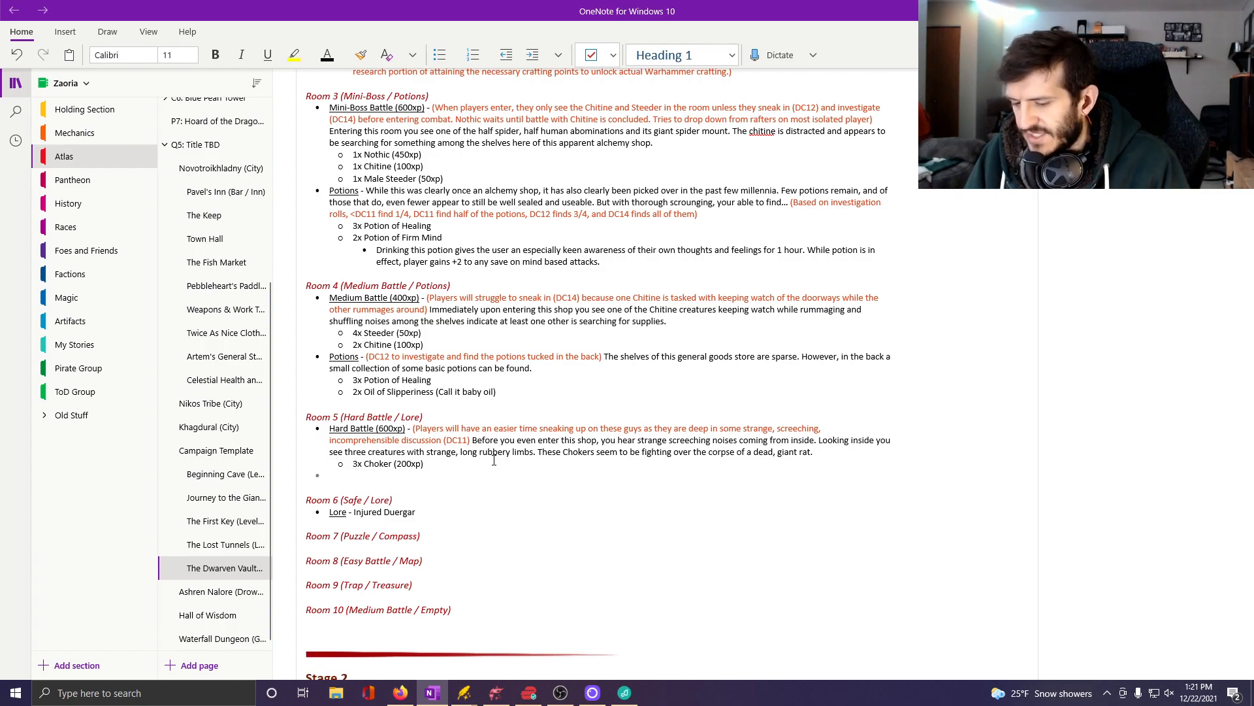
key("ctrl+u")
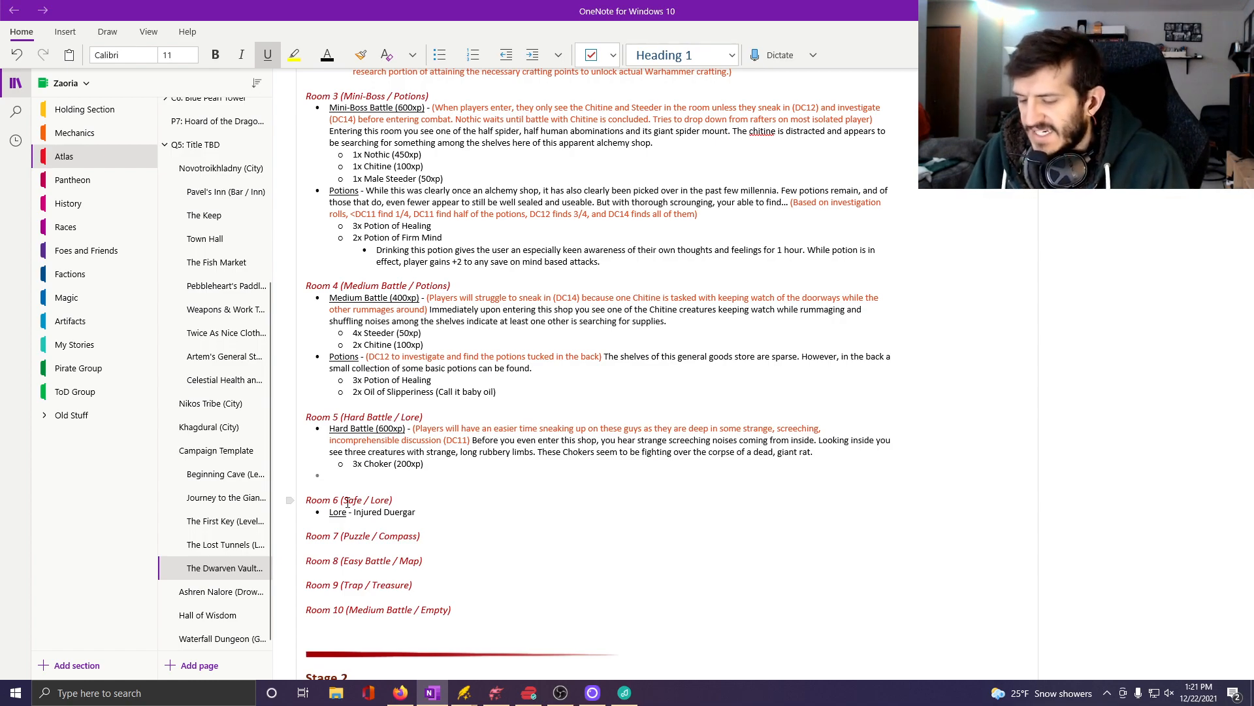
type("Lors")
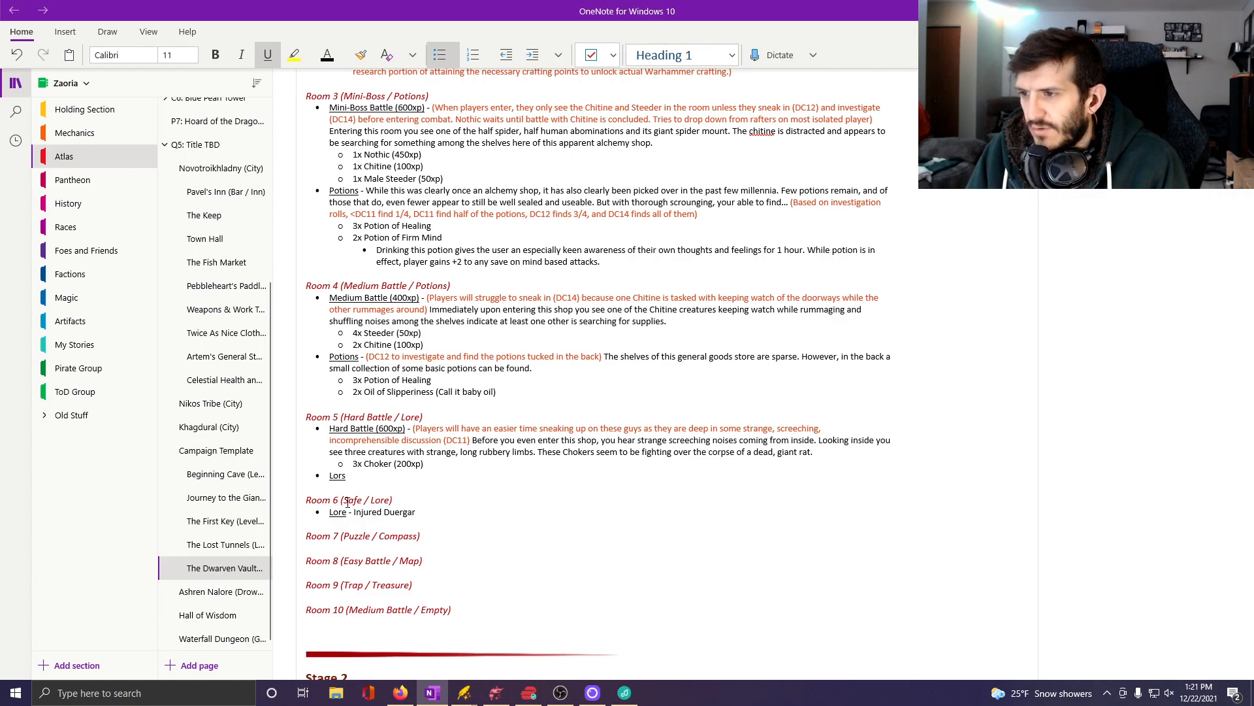
key("ctrl+u")
type("-")
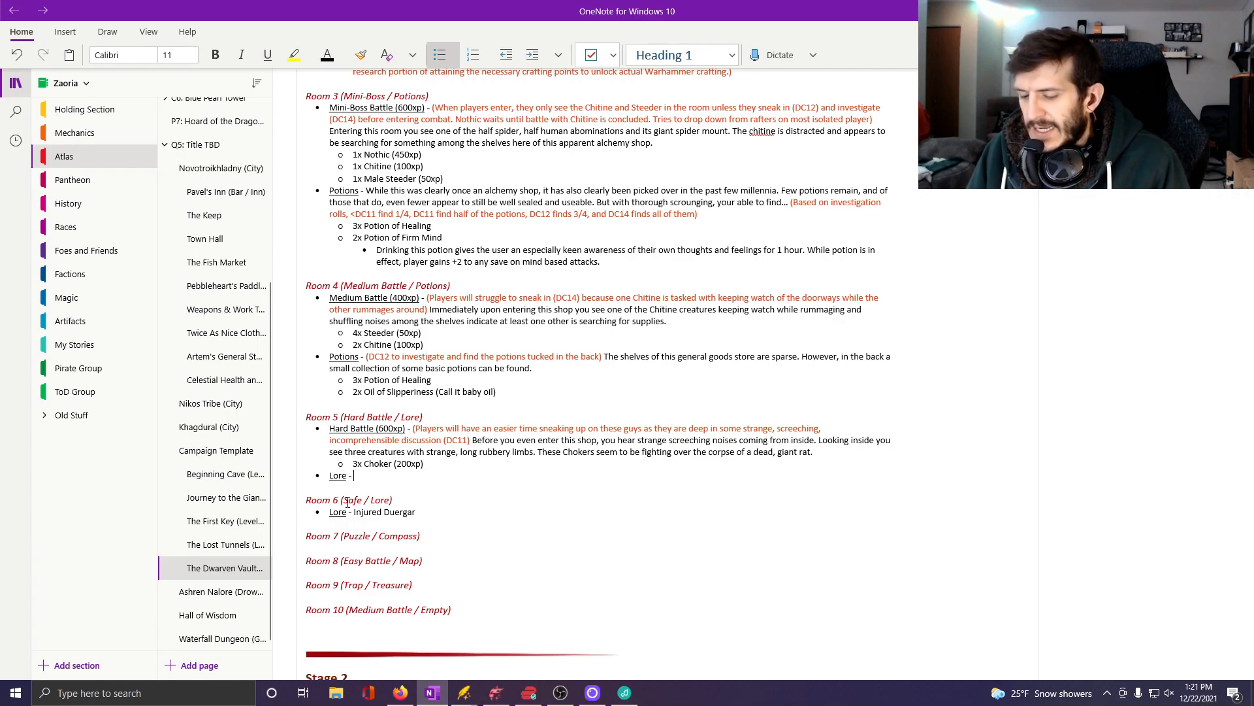
type(" Ins")
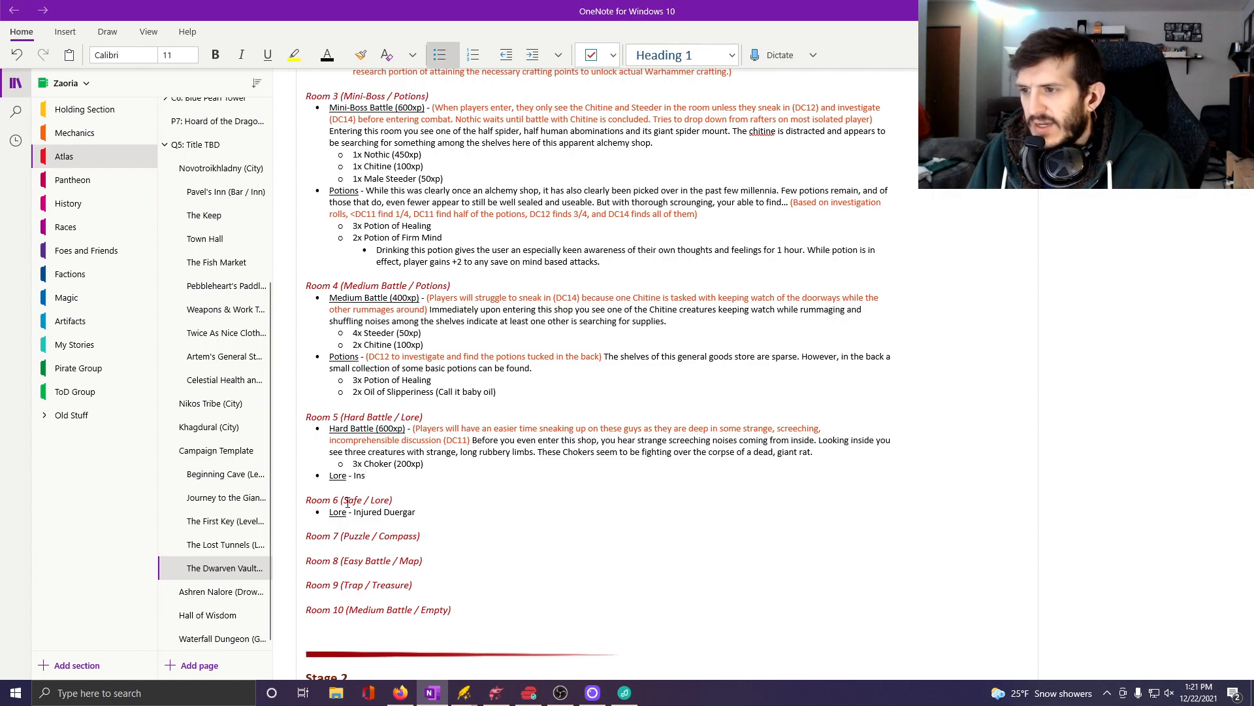
Write the Room 5 lore text "Inside this shop are the corpses of a few duergar." and start the following sentence with "They".
key("BackSpace")
key("BackSpace")
type("nside the")
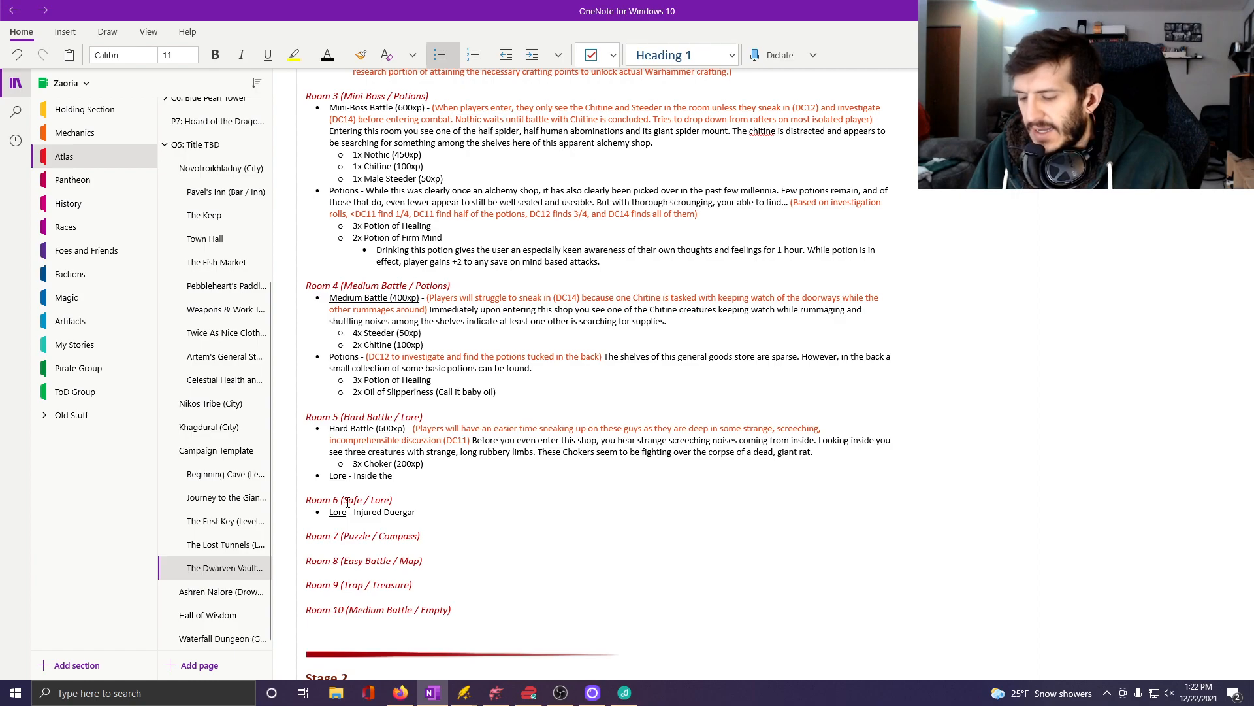
key("BackSpace")
type("is shop")
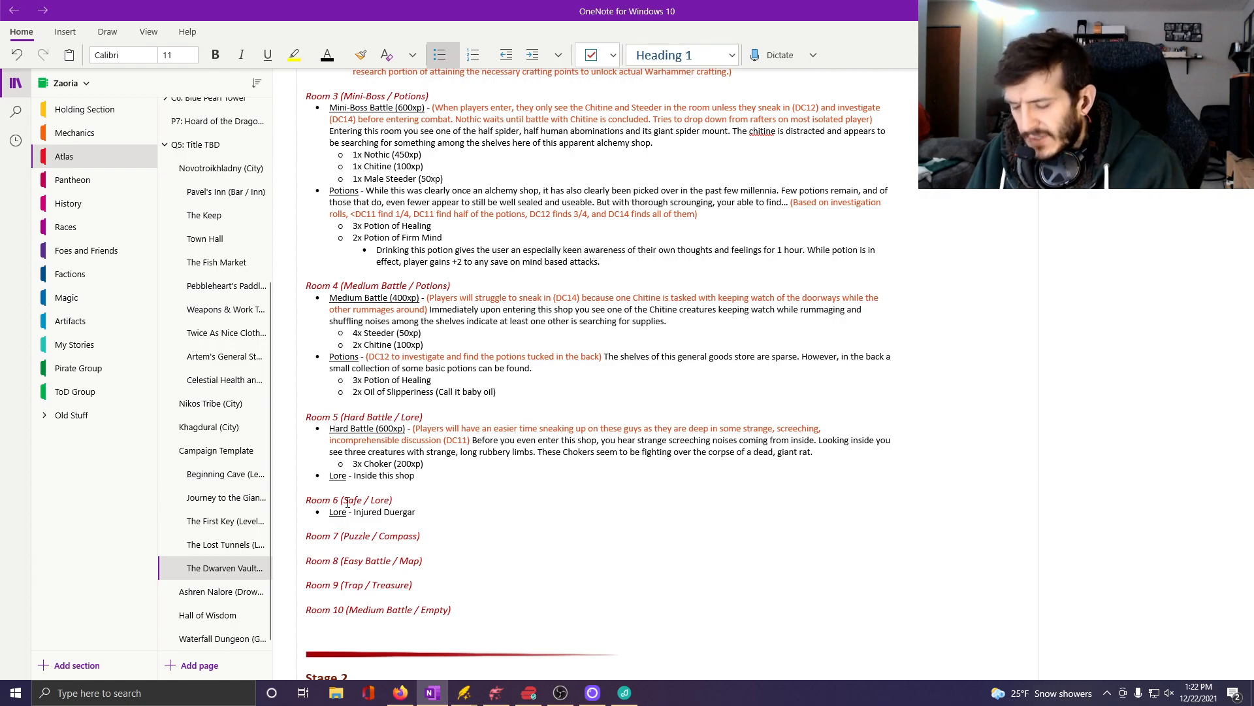
type(" are the corp")
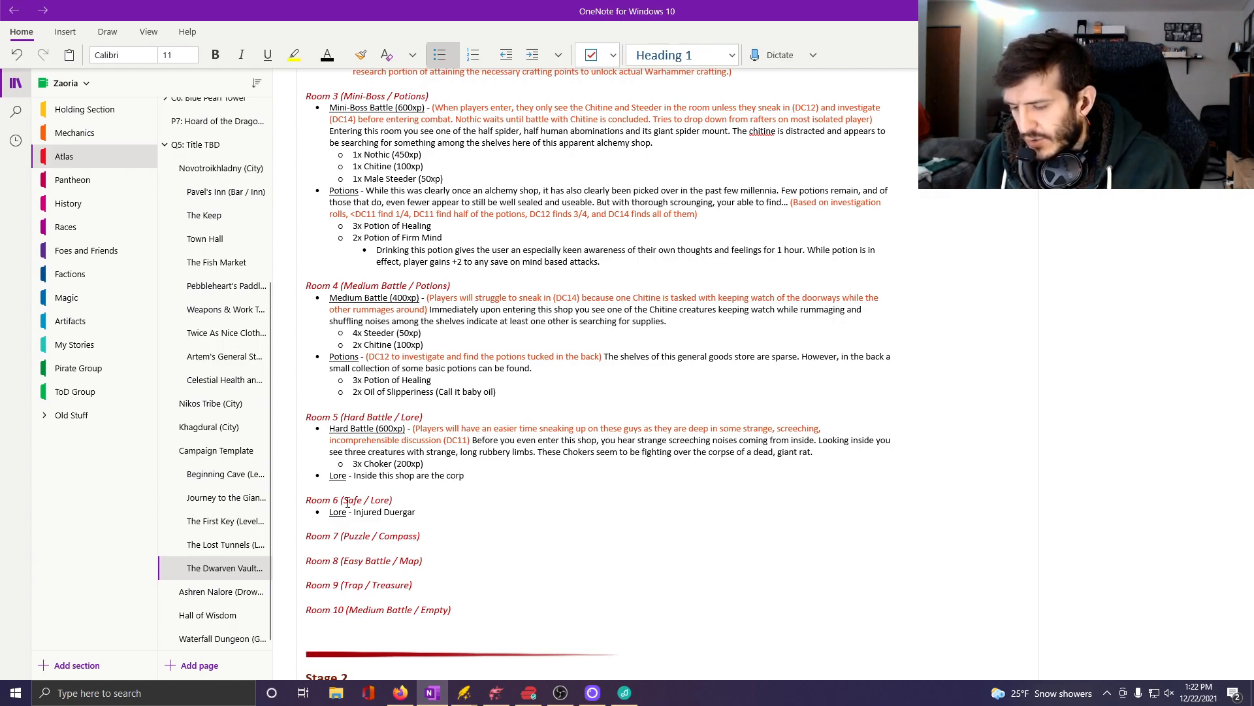
type("ses of a few")
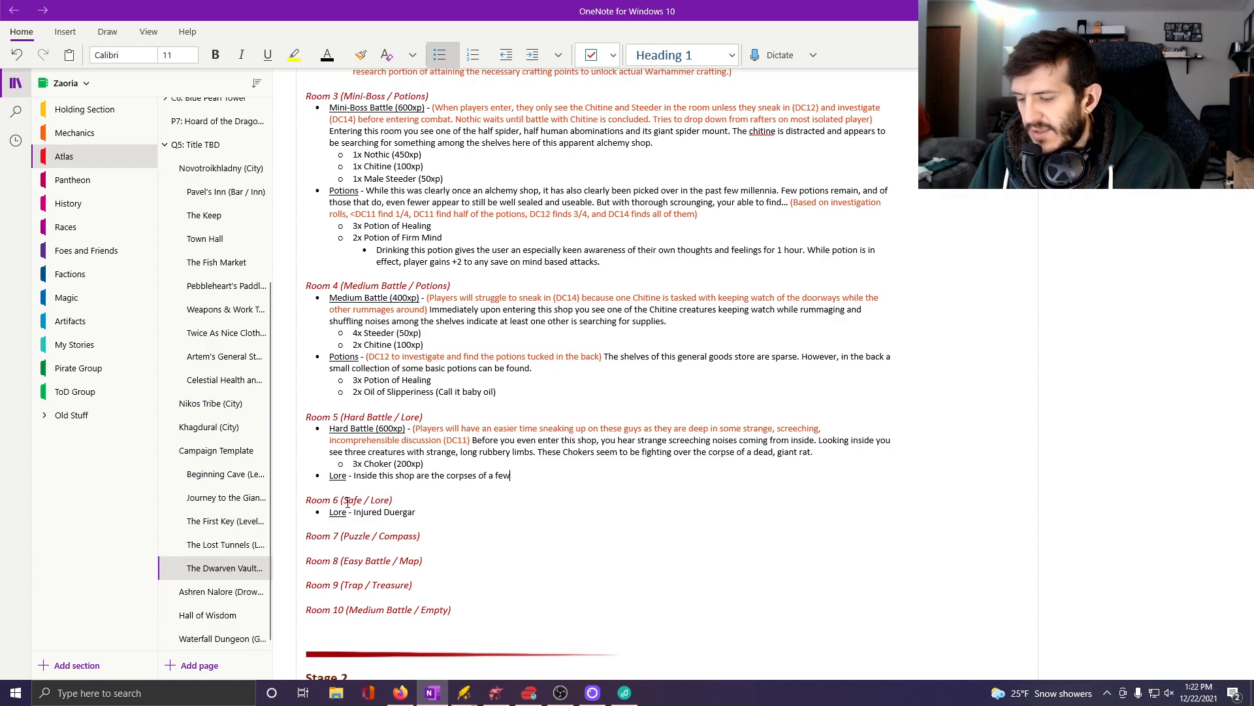
type(" duer")
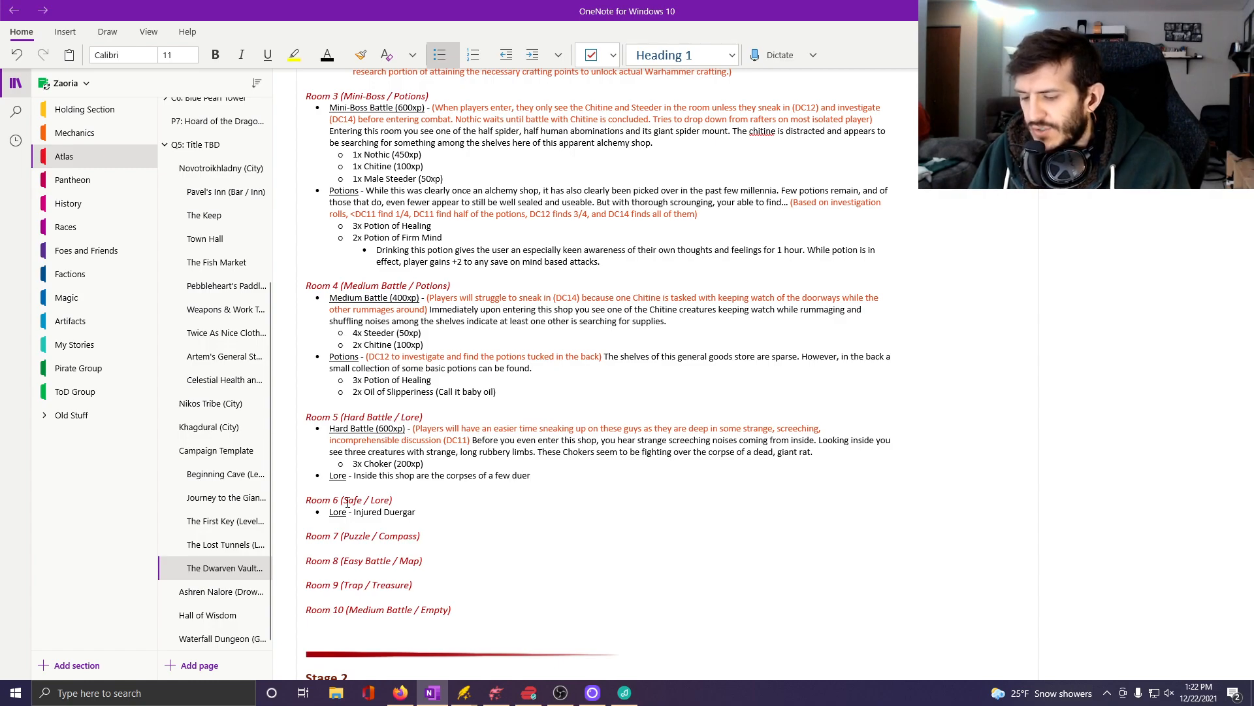
type("gar. They are ")
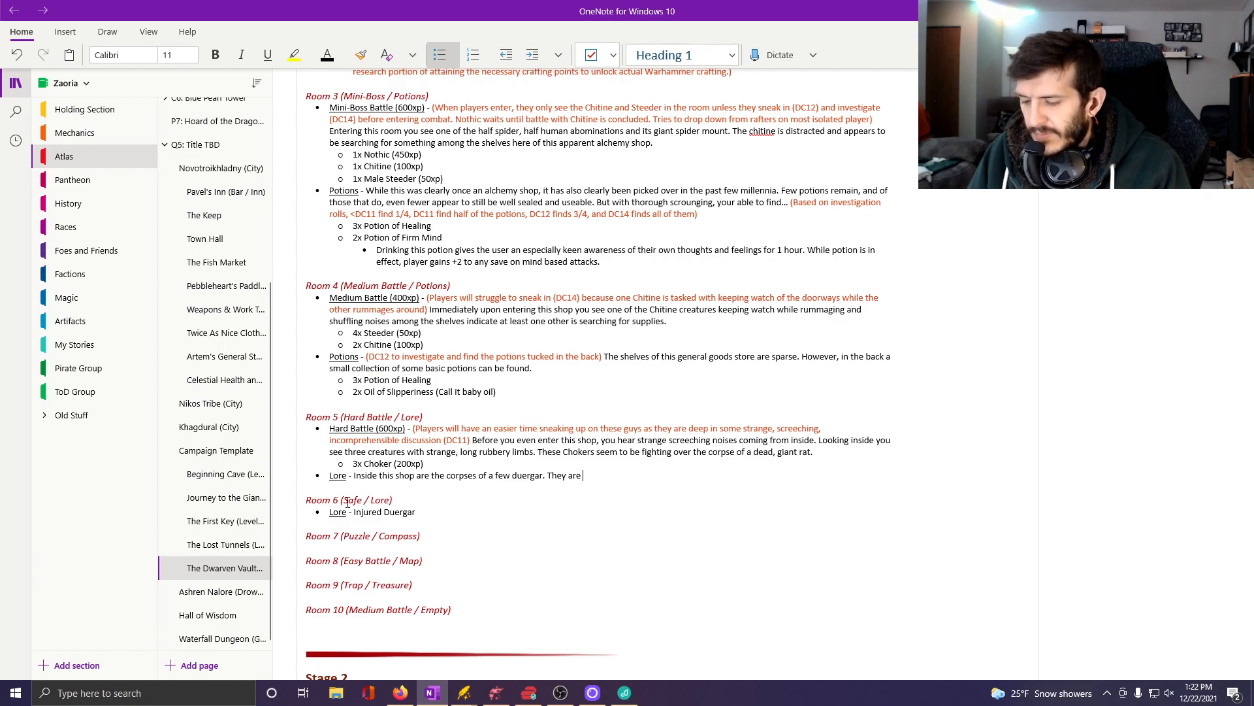
type("well decaye")
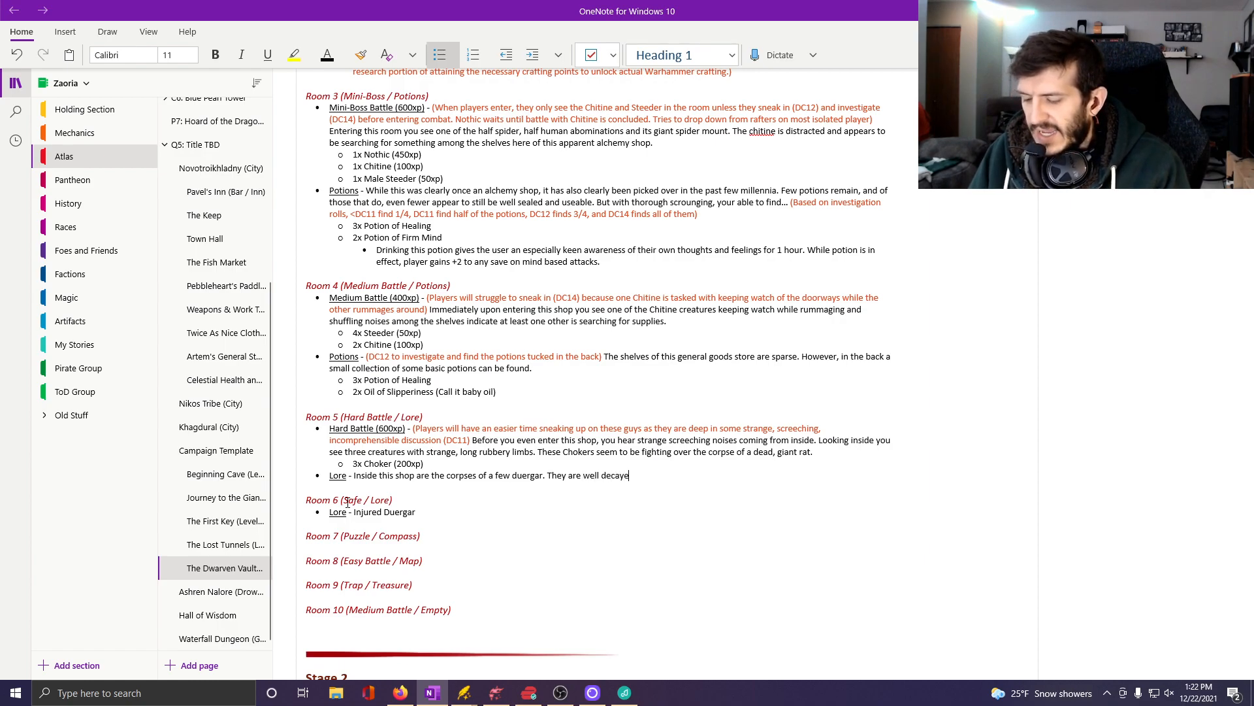
type("d and")
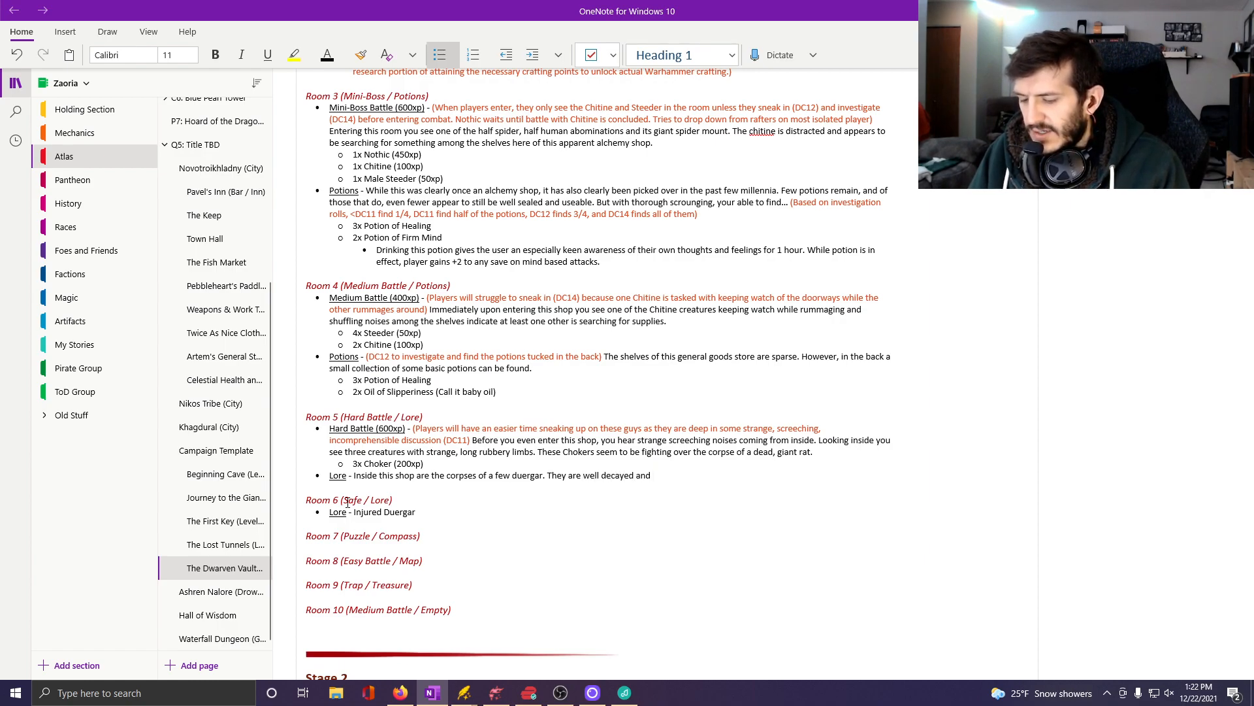
type(" have begun")
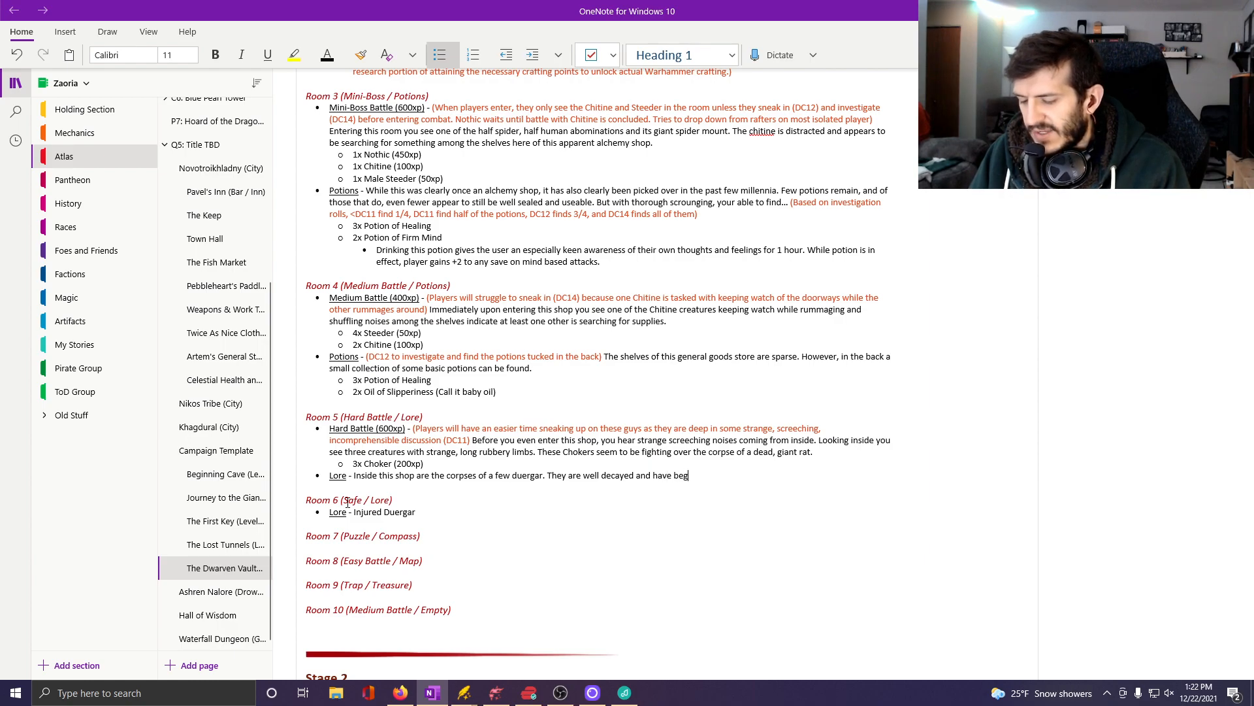
key("BackSpace")
key("BackSpace")
key("BackSpace")
key("BackSpace")
key("BackSpace")
key("BackSpace")
key("BackSpace")
key("BackSpace")
key("BackSpace")
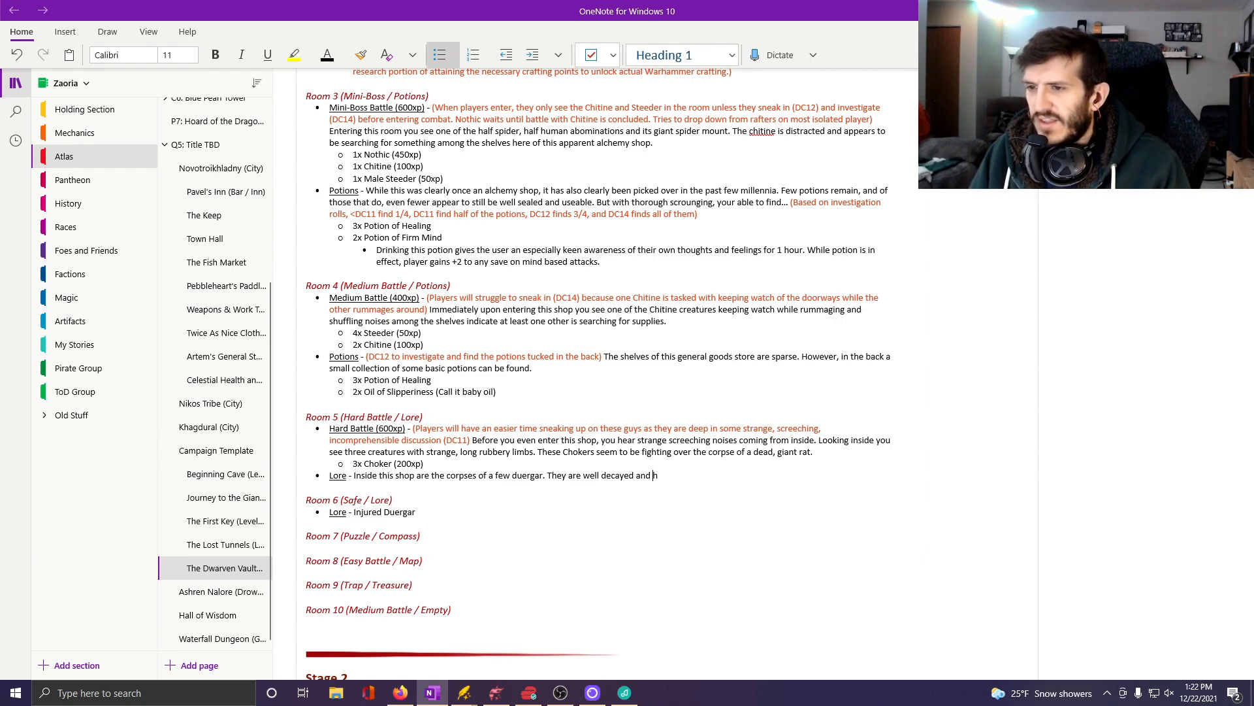
key("BackSpace")
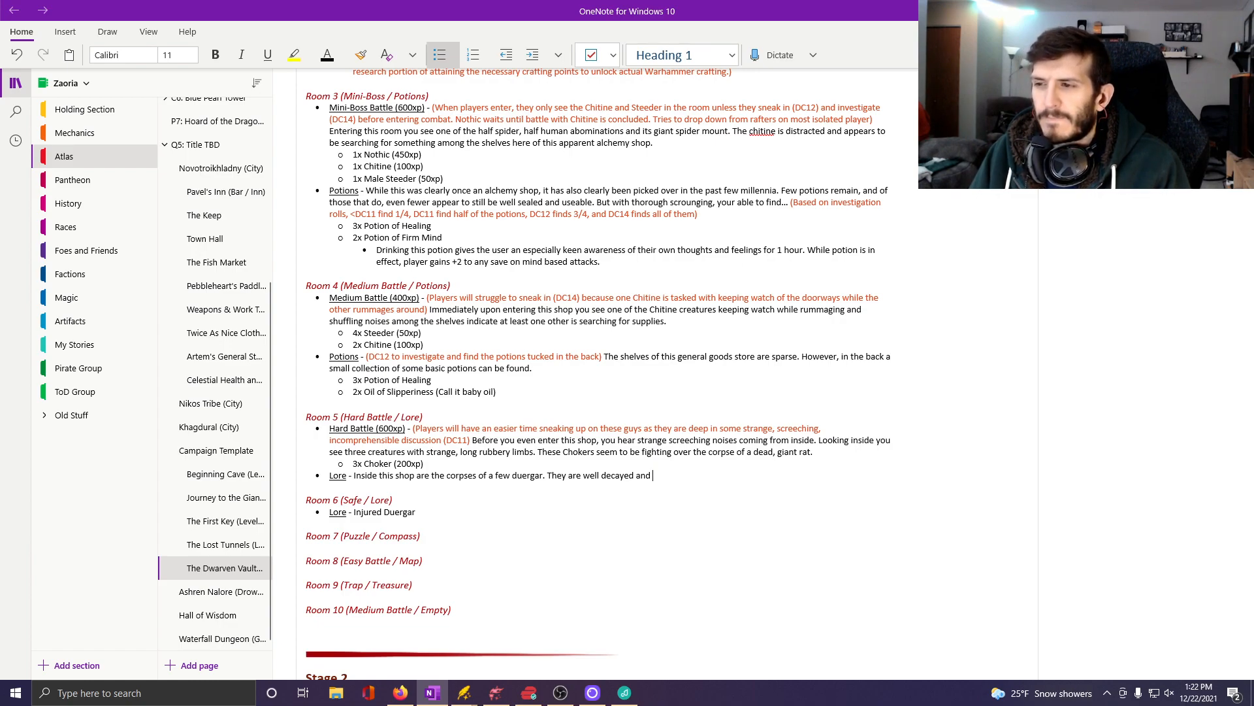
key("BackSpace")
key("BackSpace")
key("BackSpace")
key("BackSpace")
key("BackSpace")
key("BackSpace")
key("BackSpace")
key("BackSpace")
key("BackSpace")
key("BackSpace")
key("BackSpace")
key("BackSpace")
key("BackSpace")
key("BackSpace")
key("BackSpace")
key("BackSpace")
key("BackSpace")
key("BackSpace")
key("BackSpace")
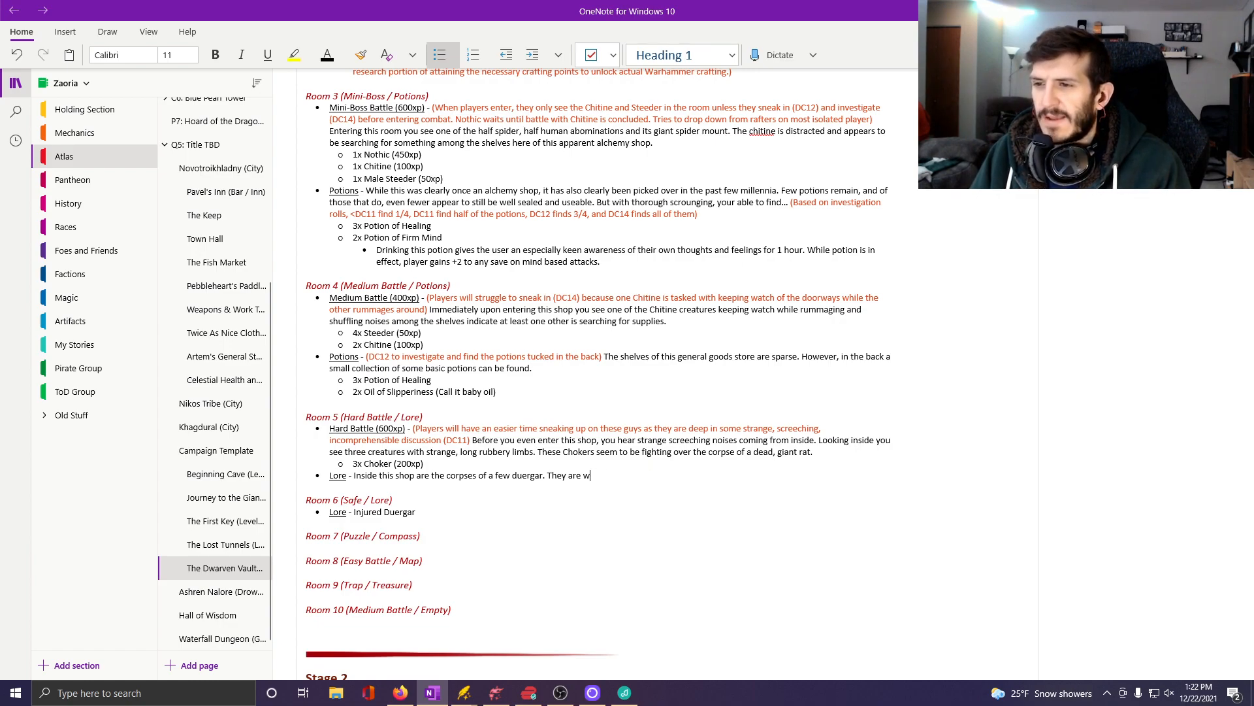
key("BackSpace")
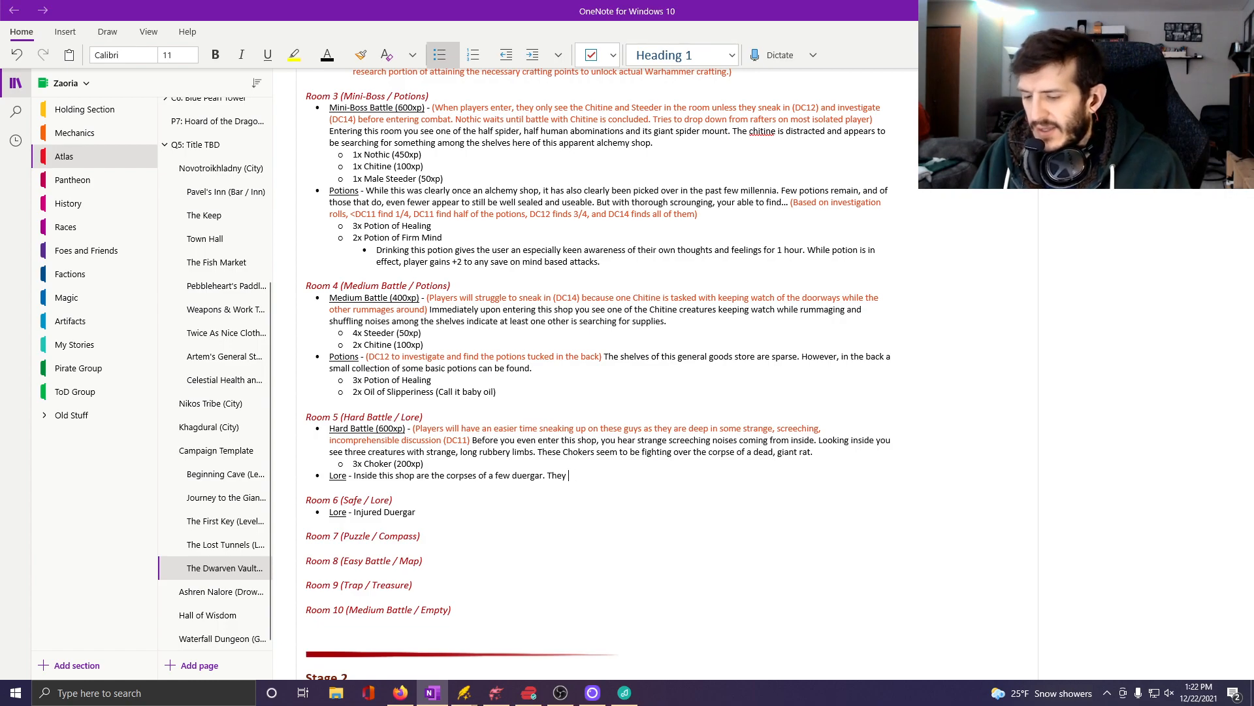
Continue the Room 5 lore sentence with "are mostly skeletons and there is a look about them that their bones were".
type("are")
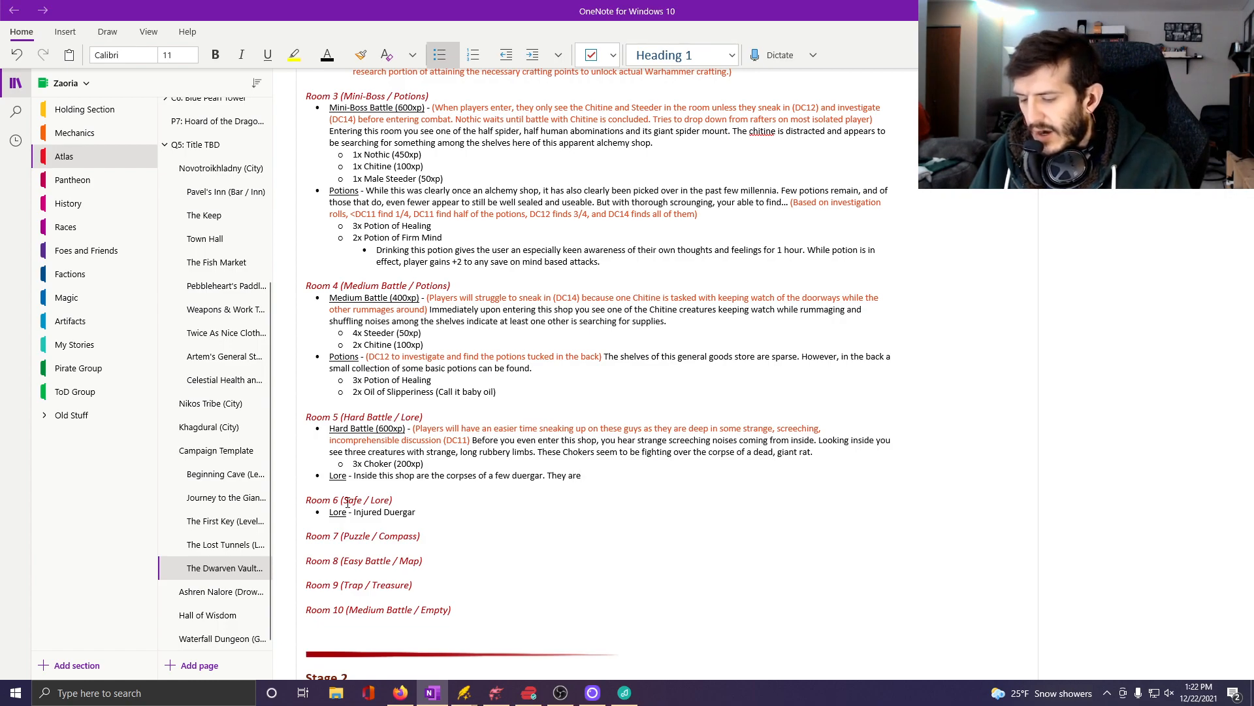
type(" mostly sk")
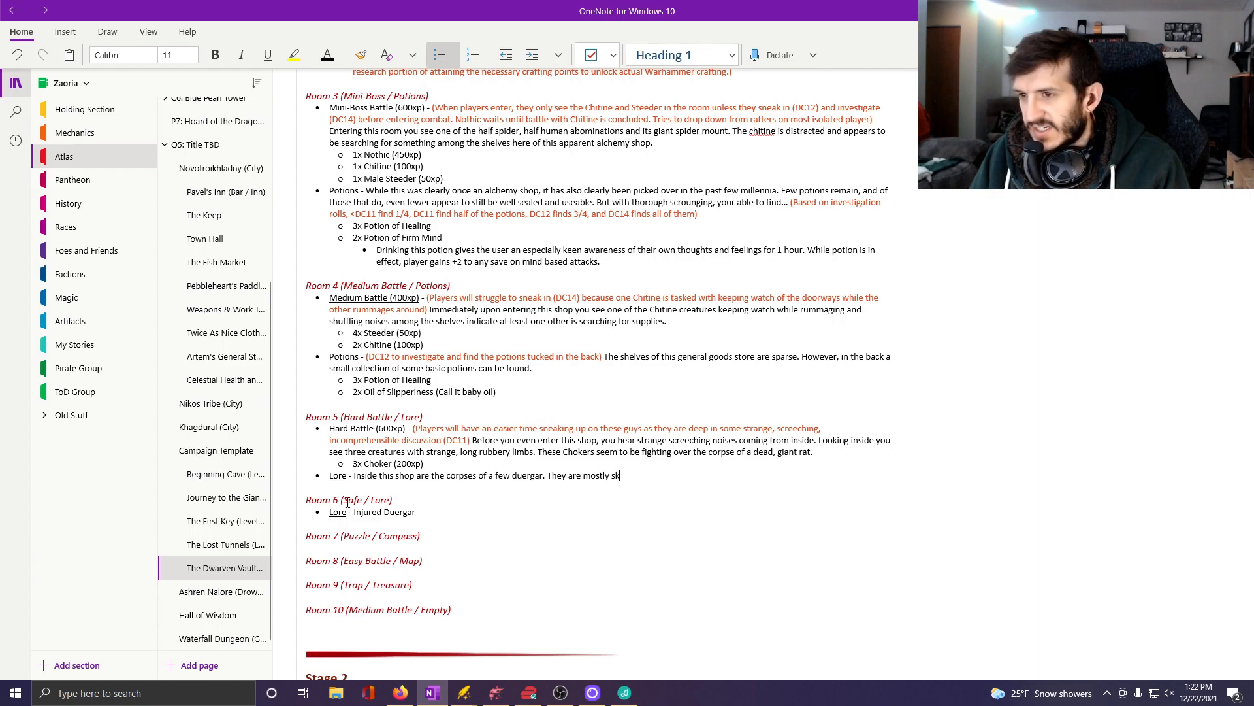
type("eletons and ")
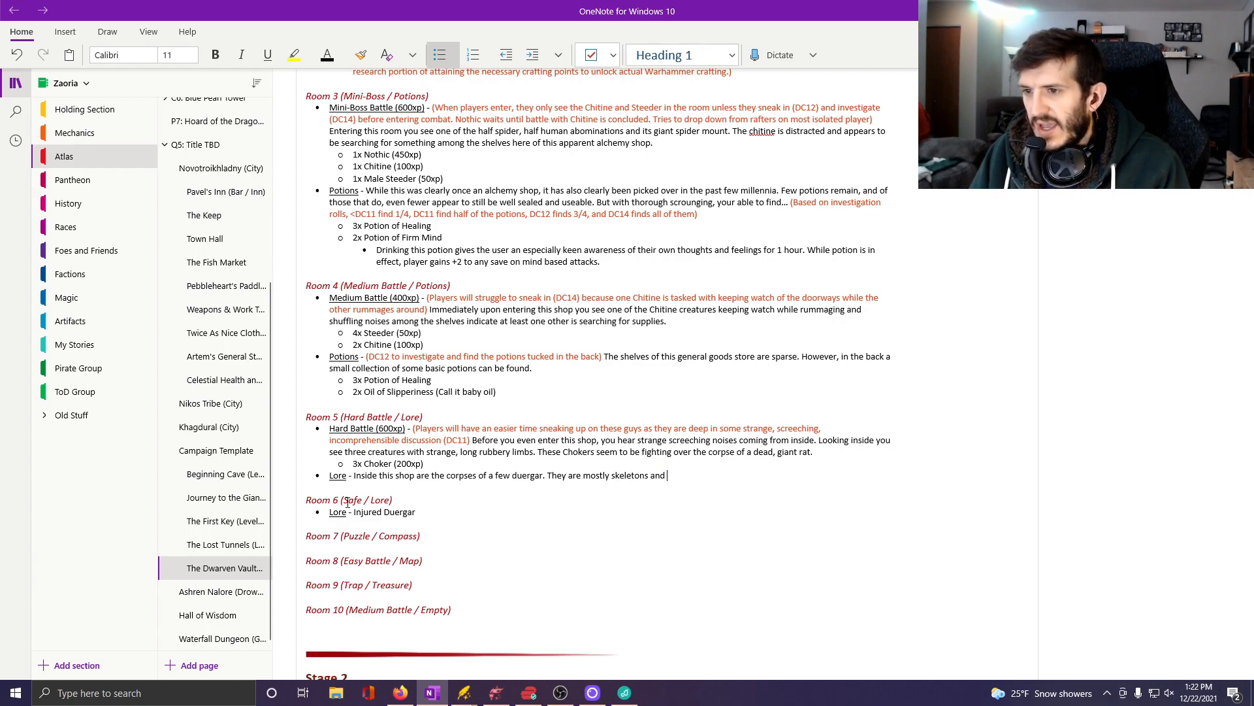
type("there is a l")
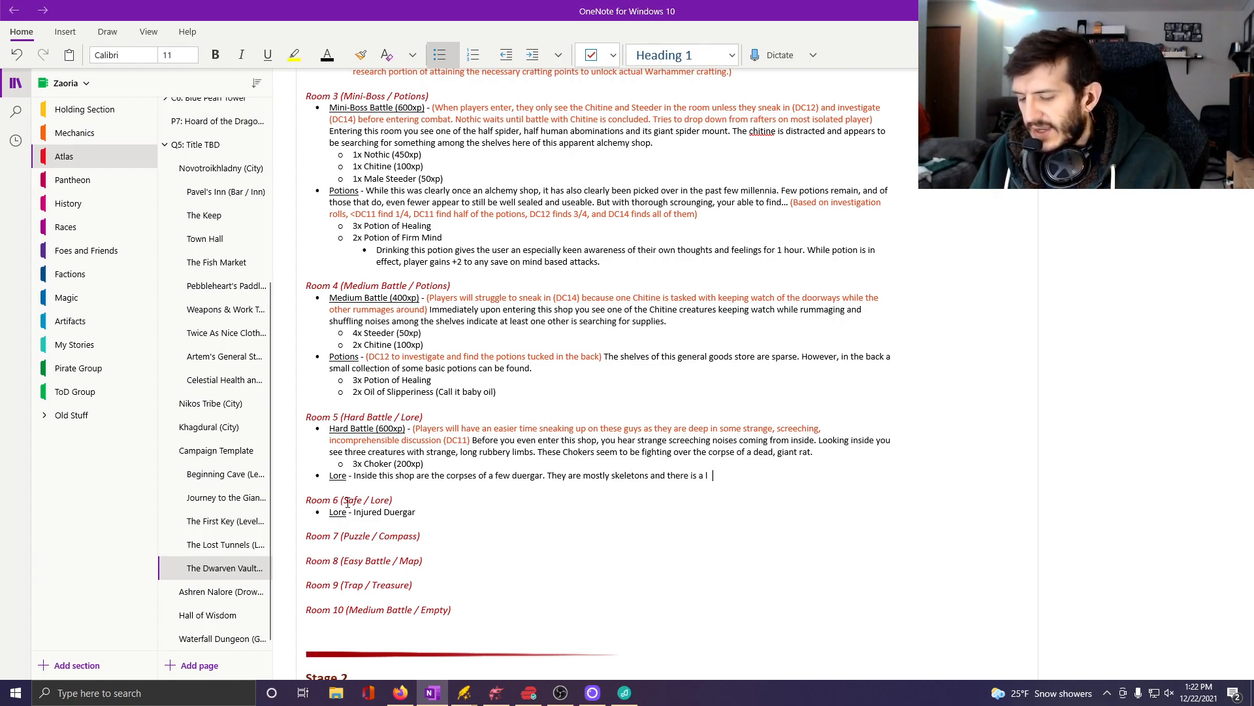
type("ook about the")
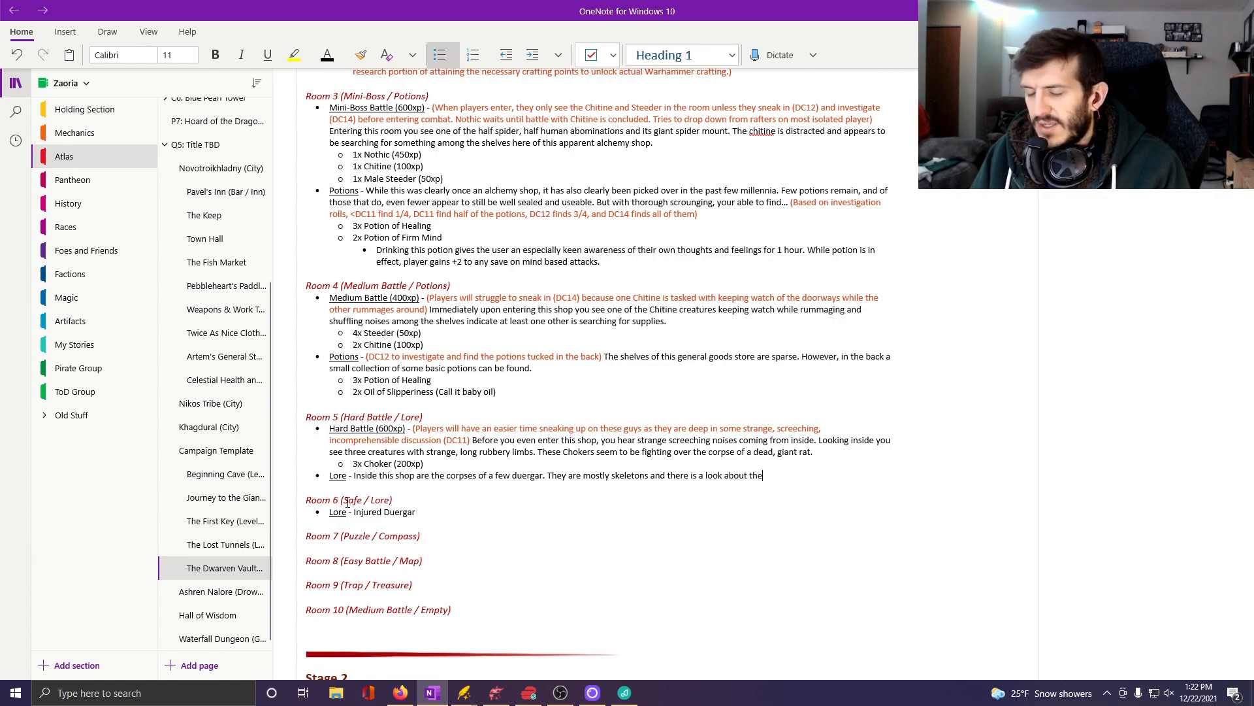
type("m that ")
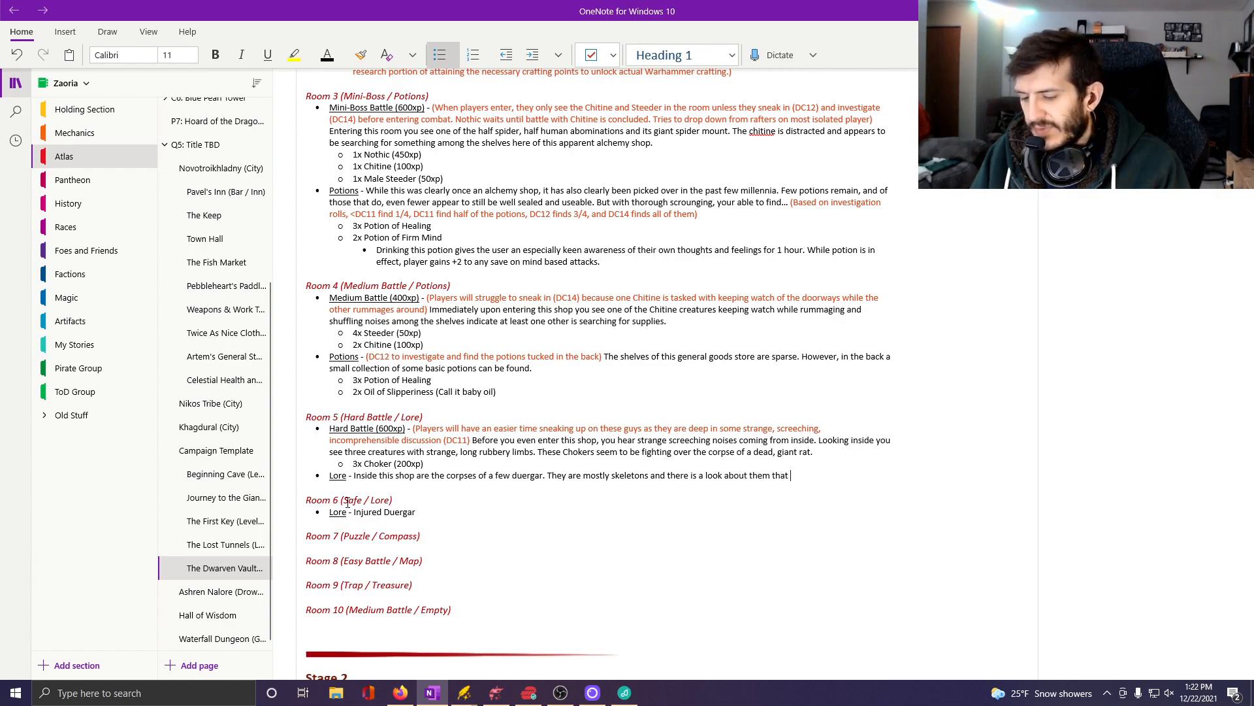
type("their bones were ")
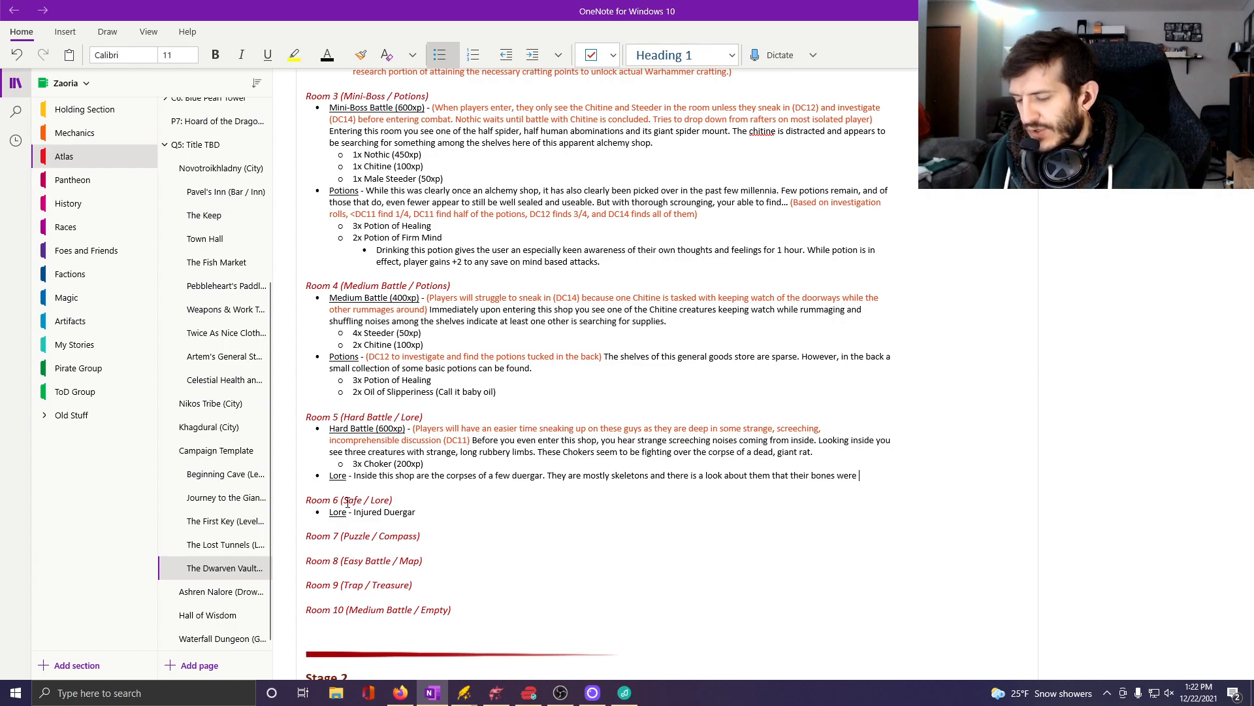
type("picked clean ")
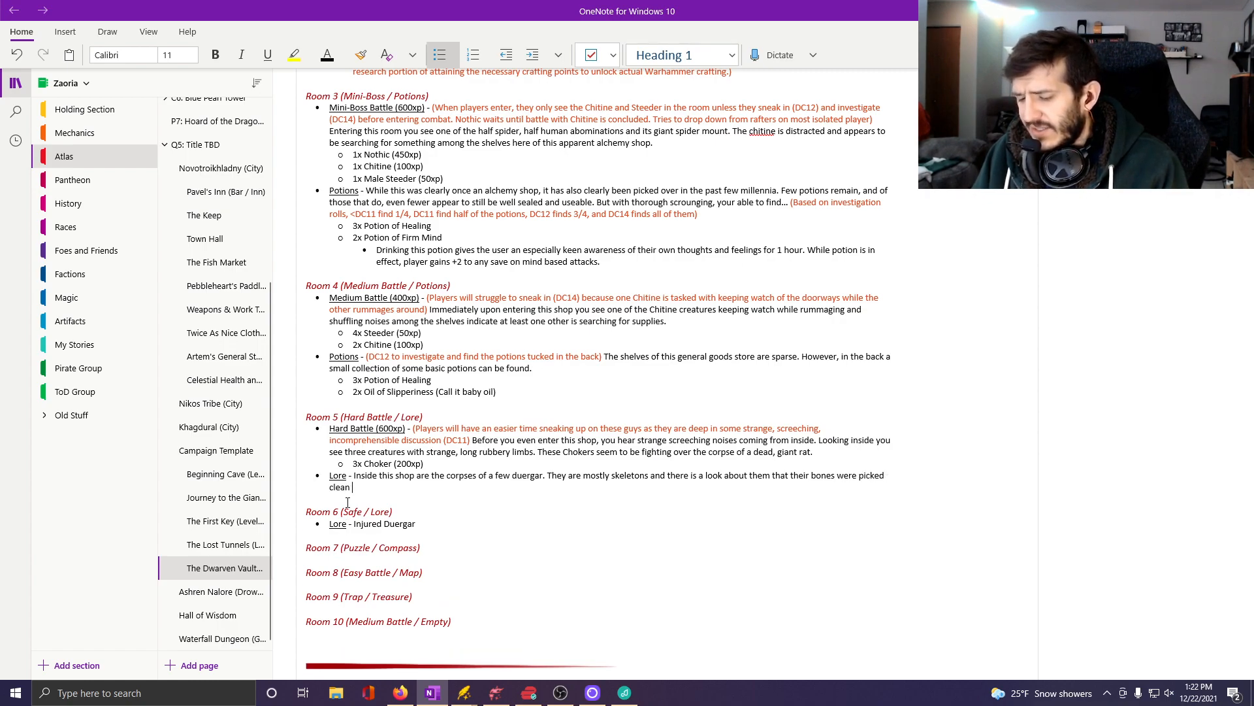
type("by other")
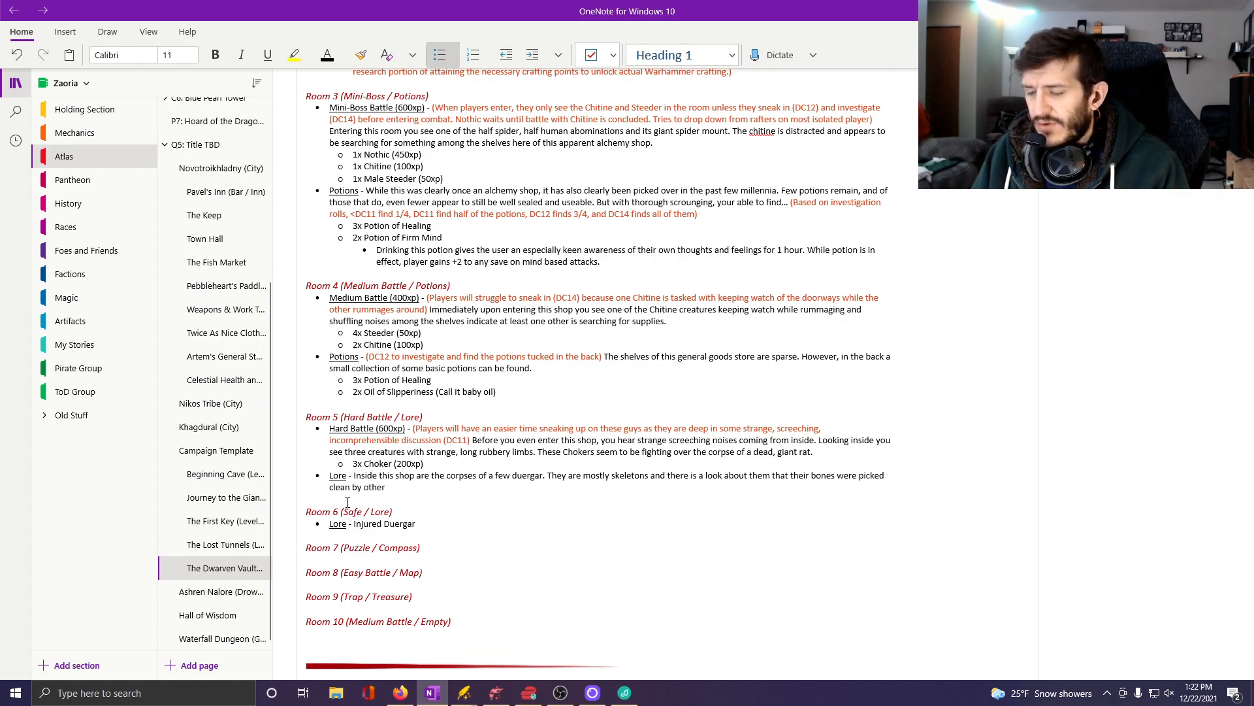
type(" creatures in this ")
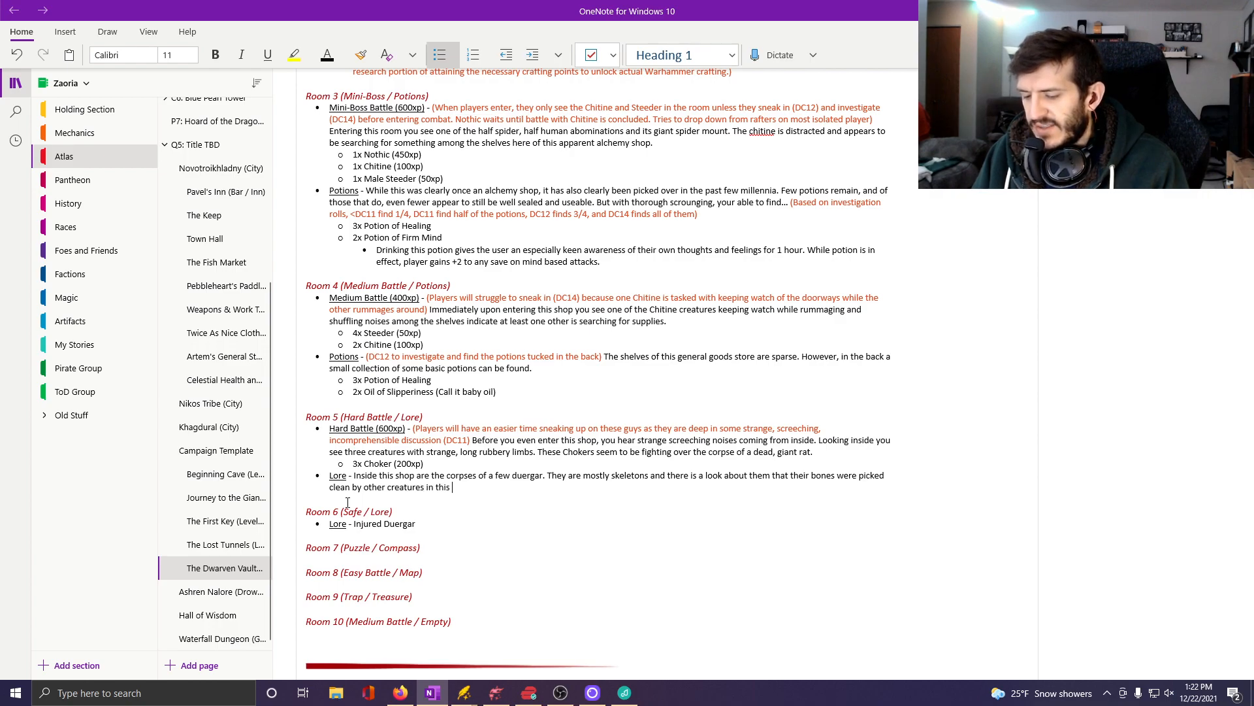
type("dungeon. ")
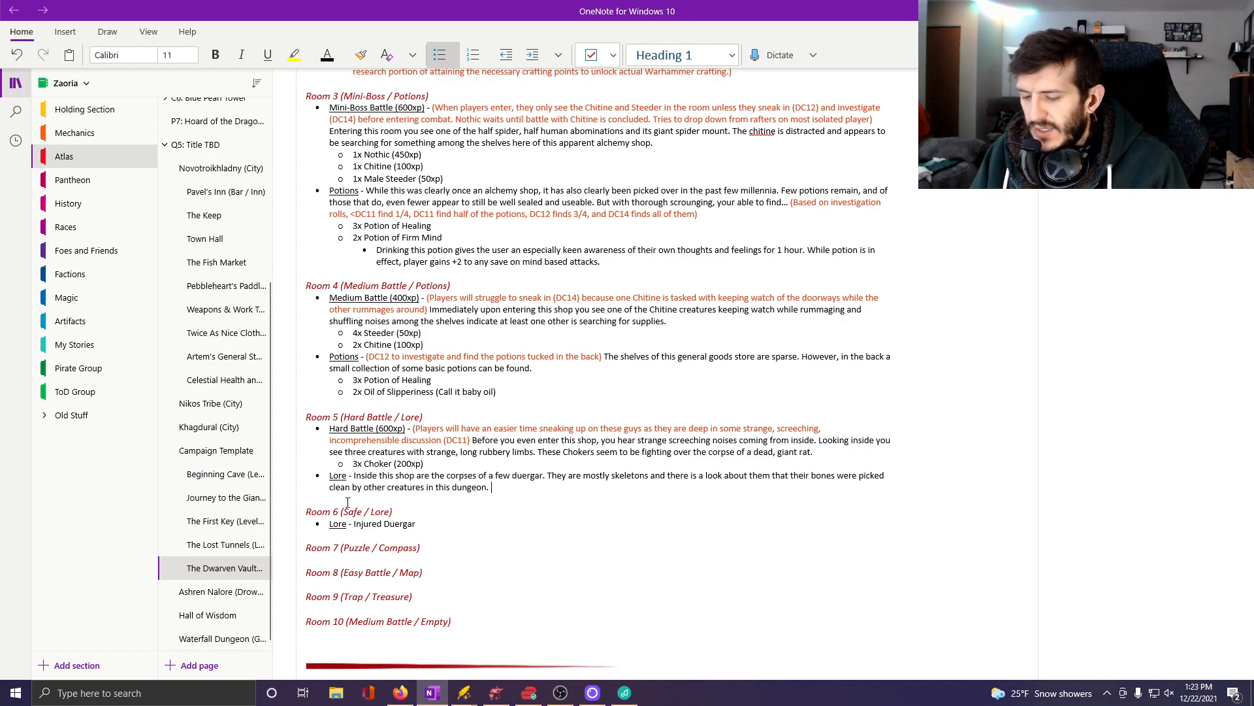
type("Searching ")
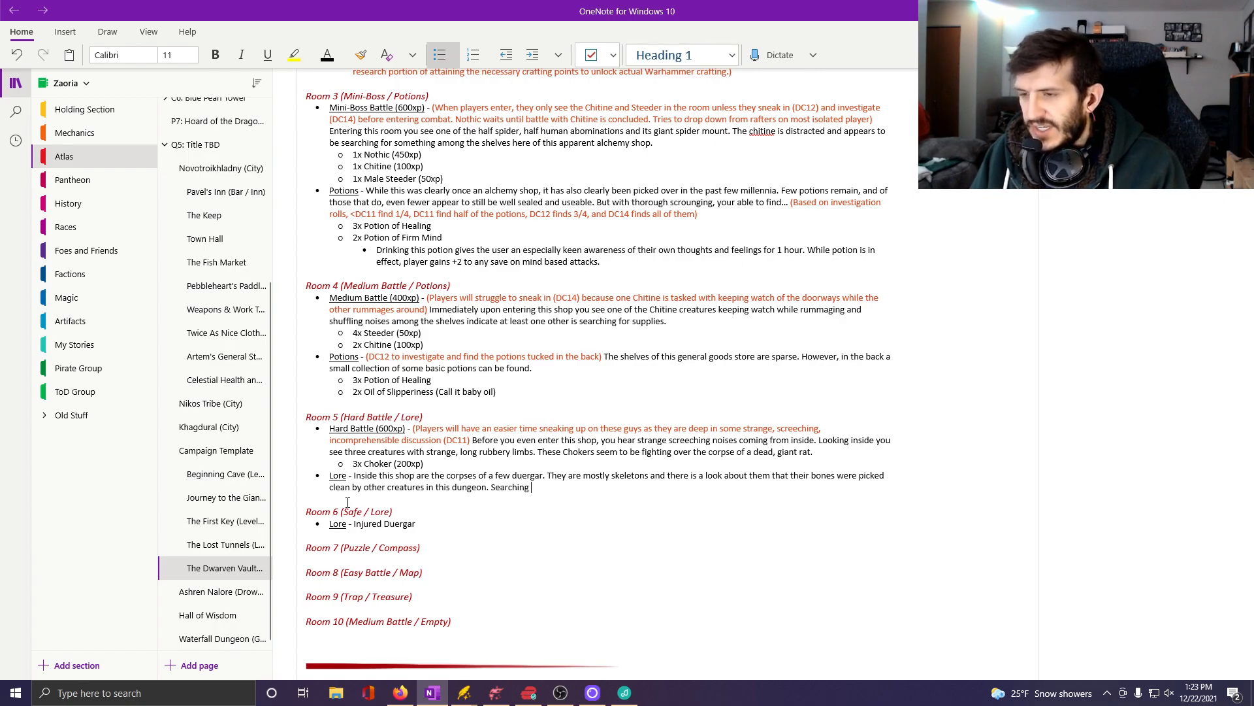
type("the corpses,")
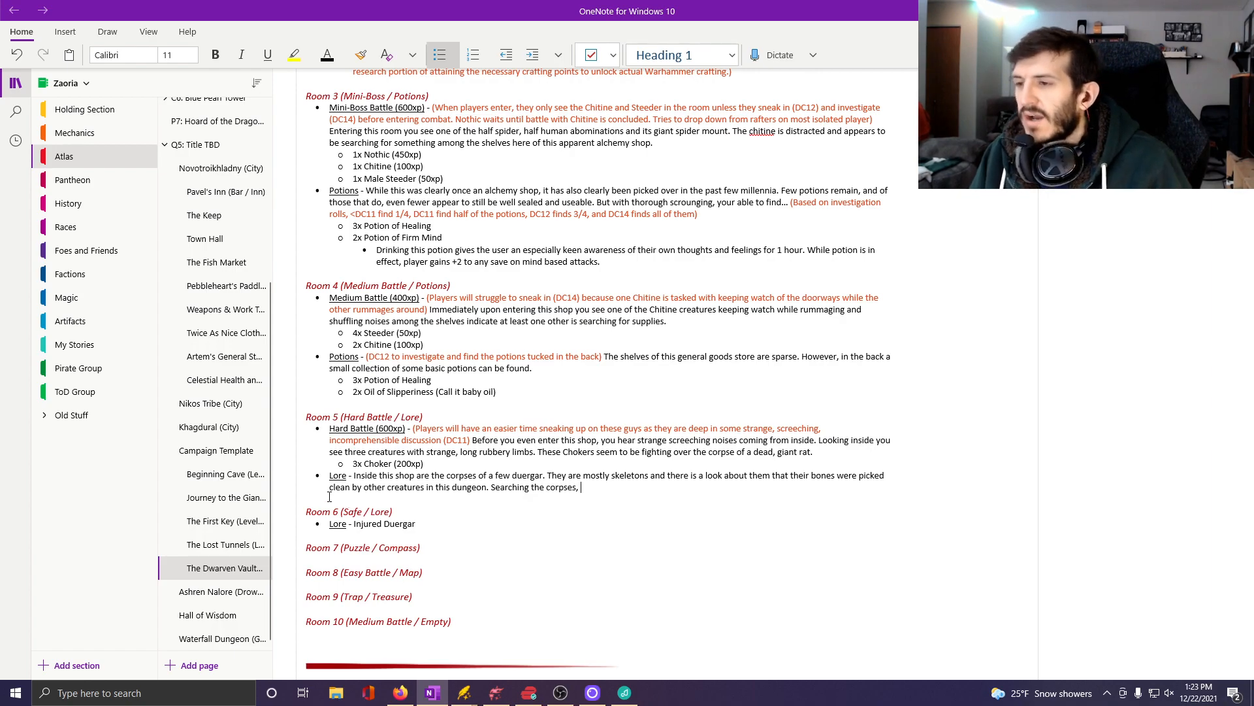
Right after "Lore -" in Room 5, begin an orange note reading "(If players search the bodies of the Duergar, they will".
left_click(351, 475)
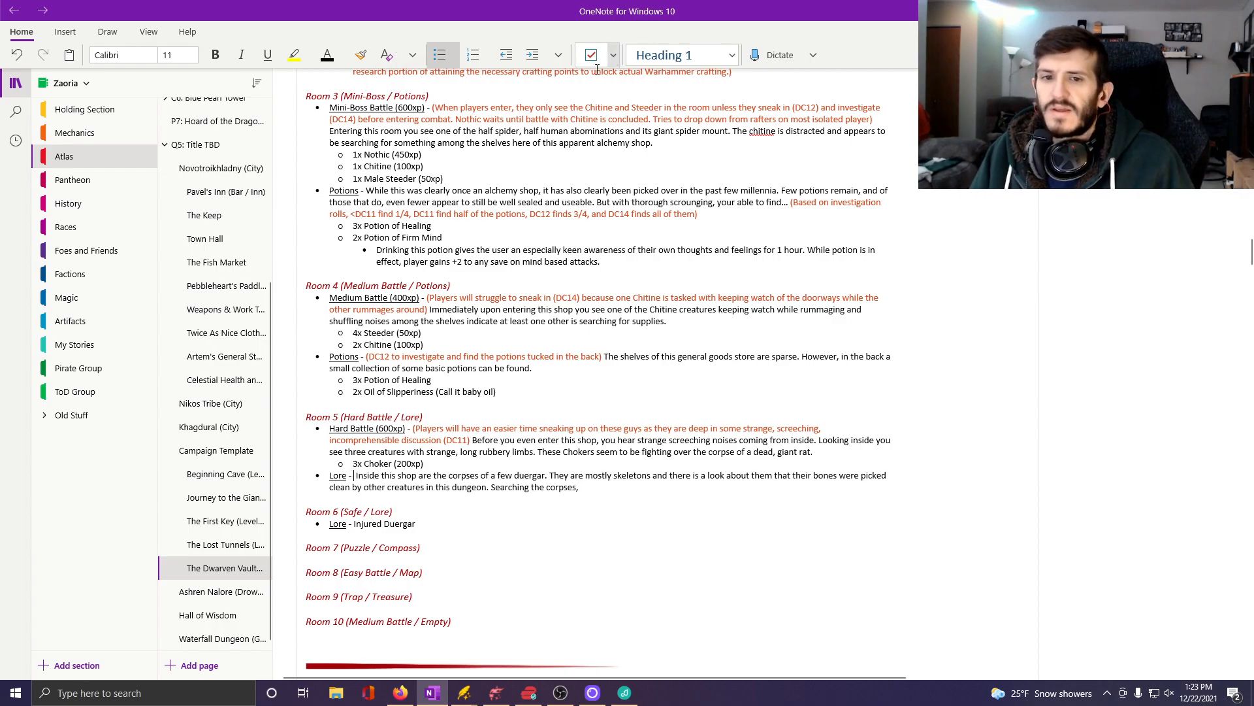
left_click(344, 60)
left_click(466, 143)
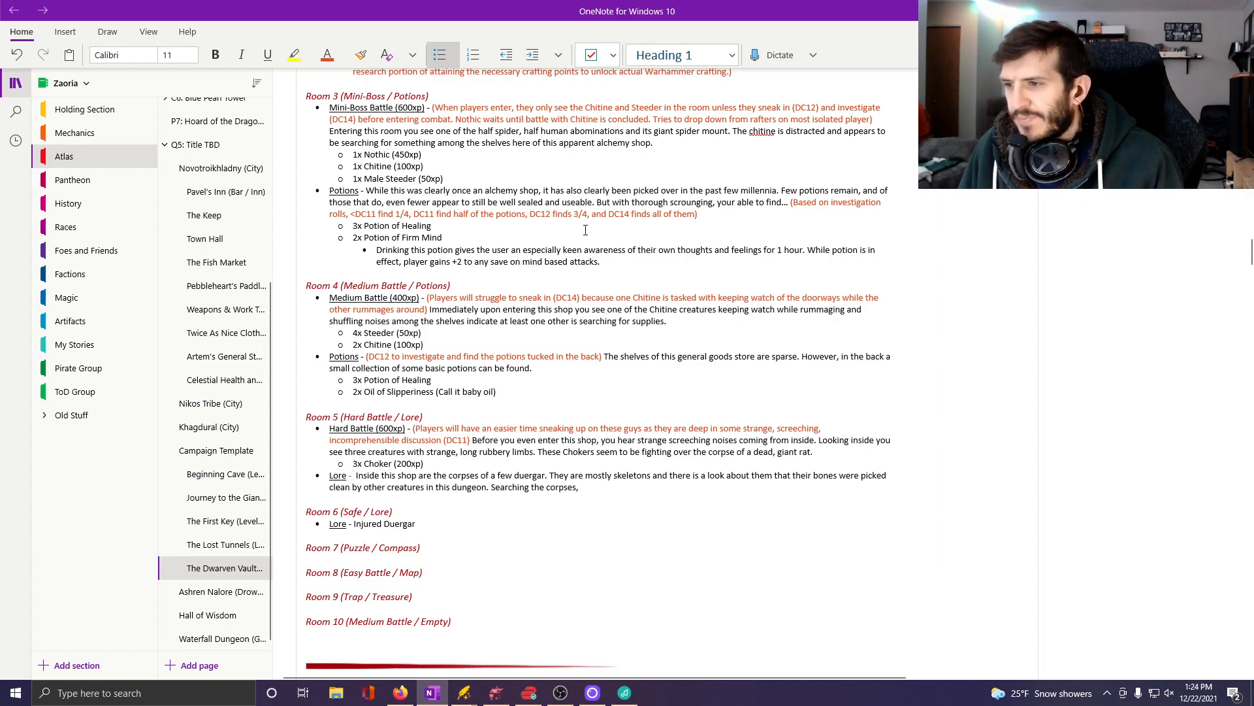
left_click(328, 56)
type("(")
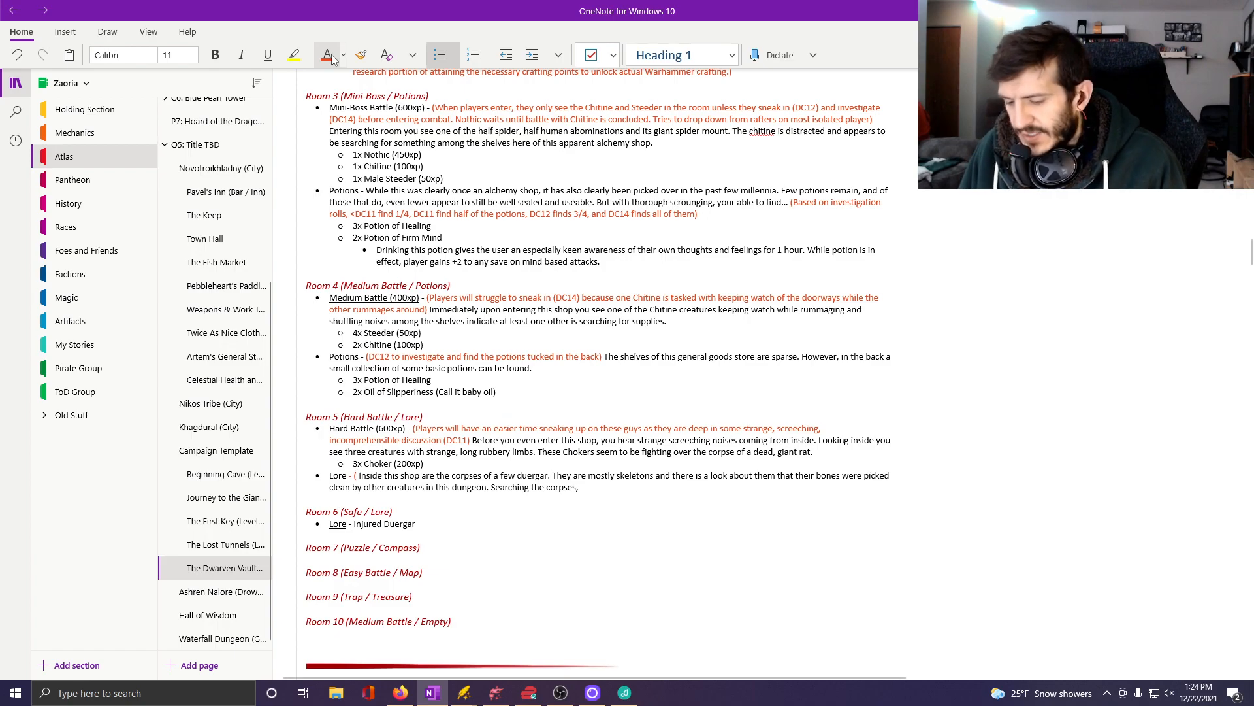
type("If players search the bodi")
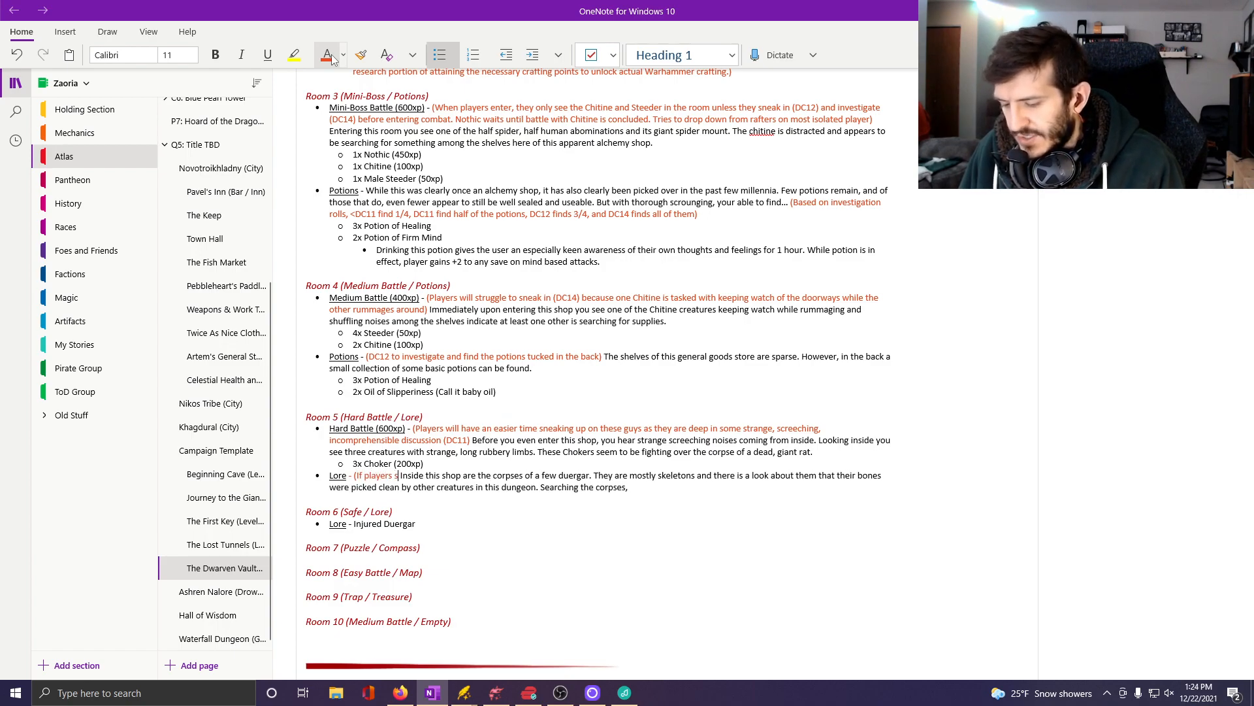
type("es of the D")
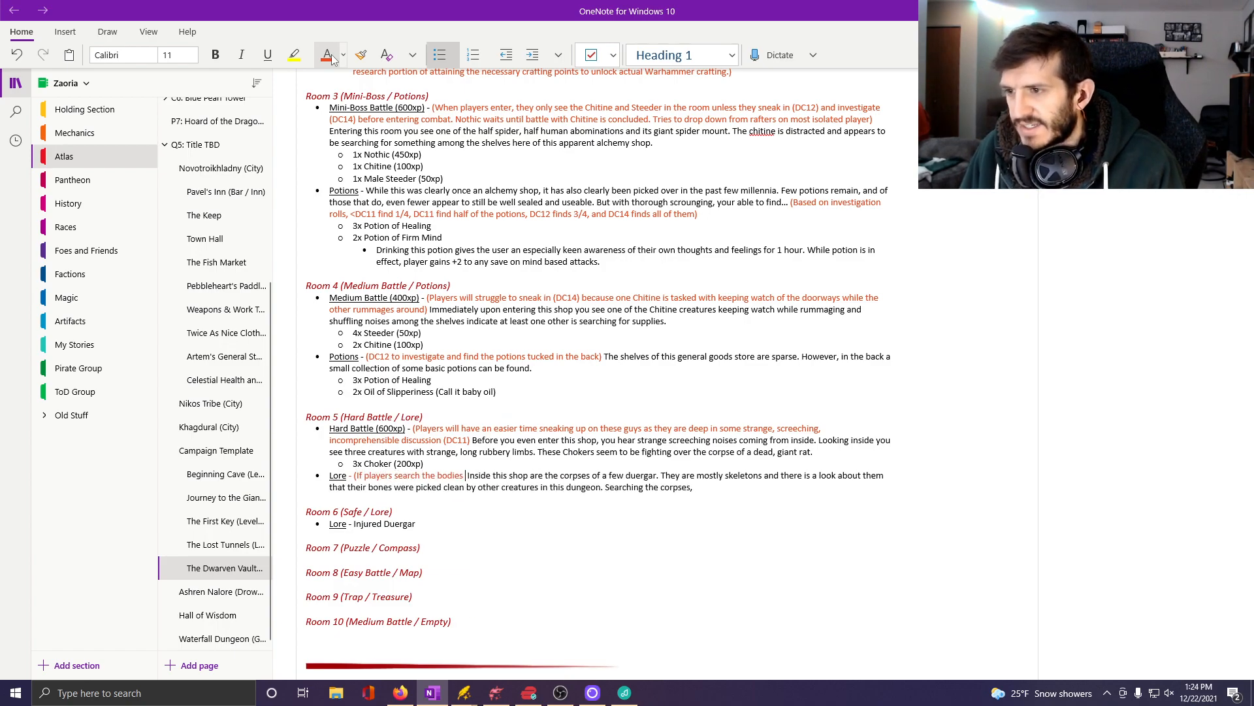
type("gar, they will ")
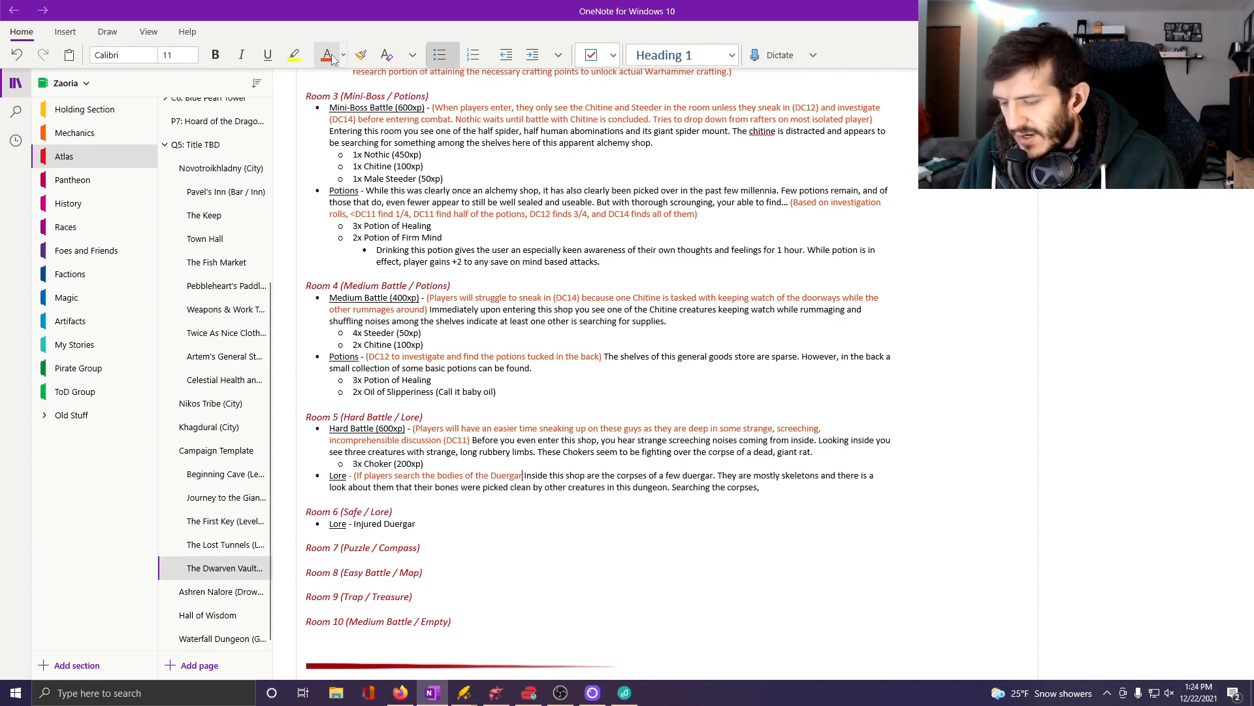
type("automatica")
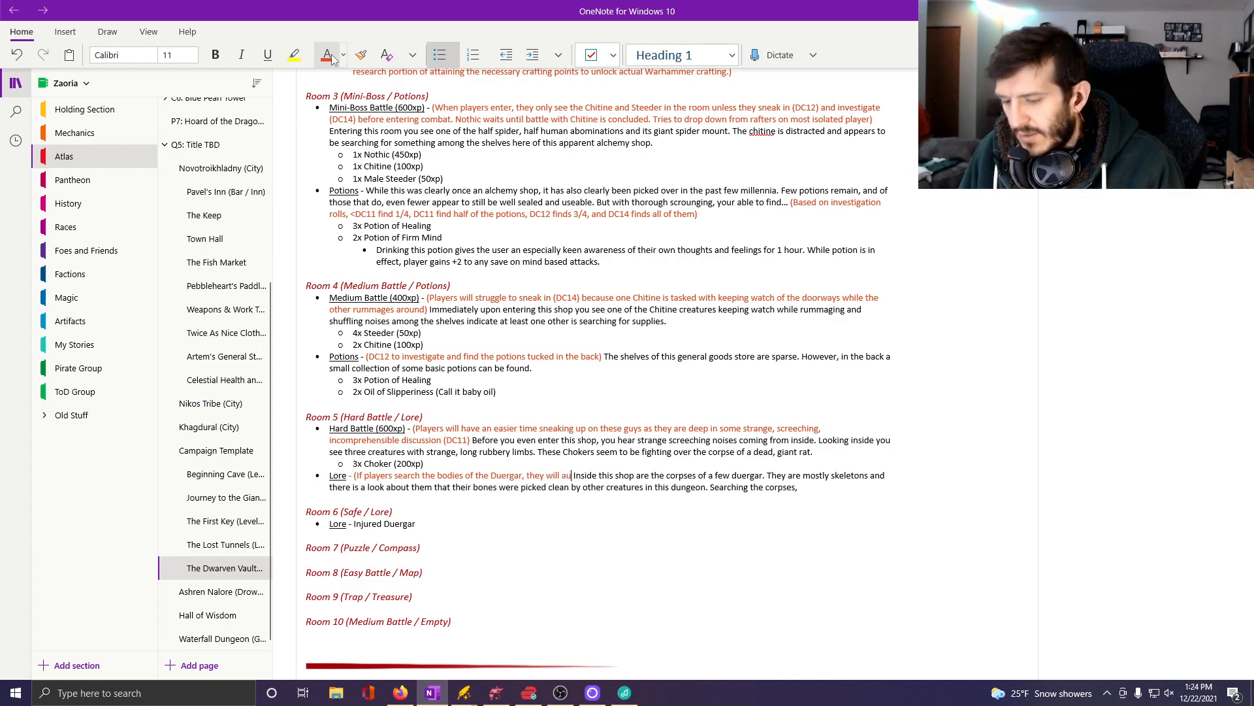
type("lly find ")
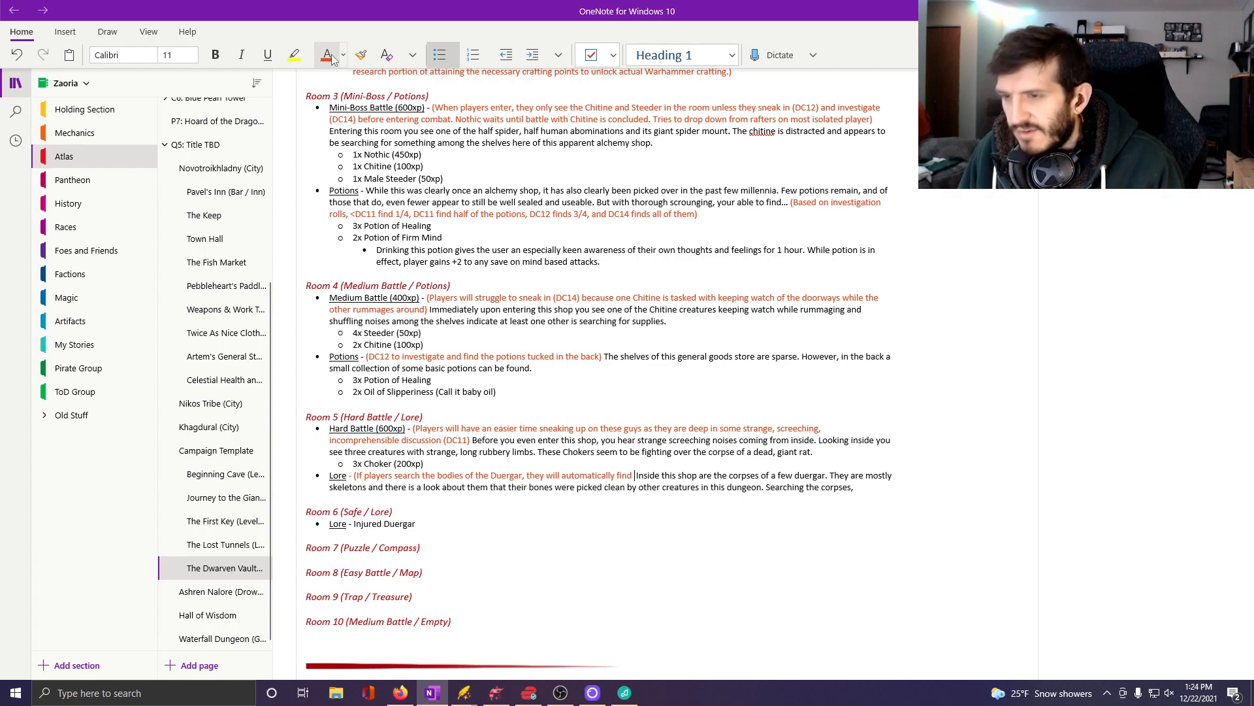
type("the")
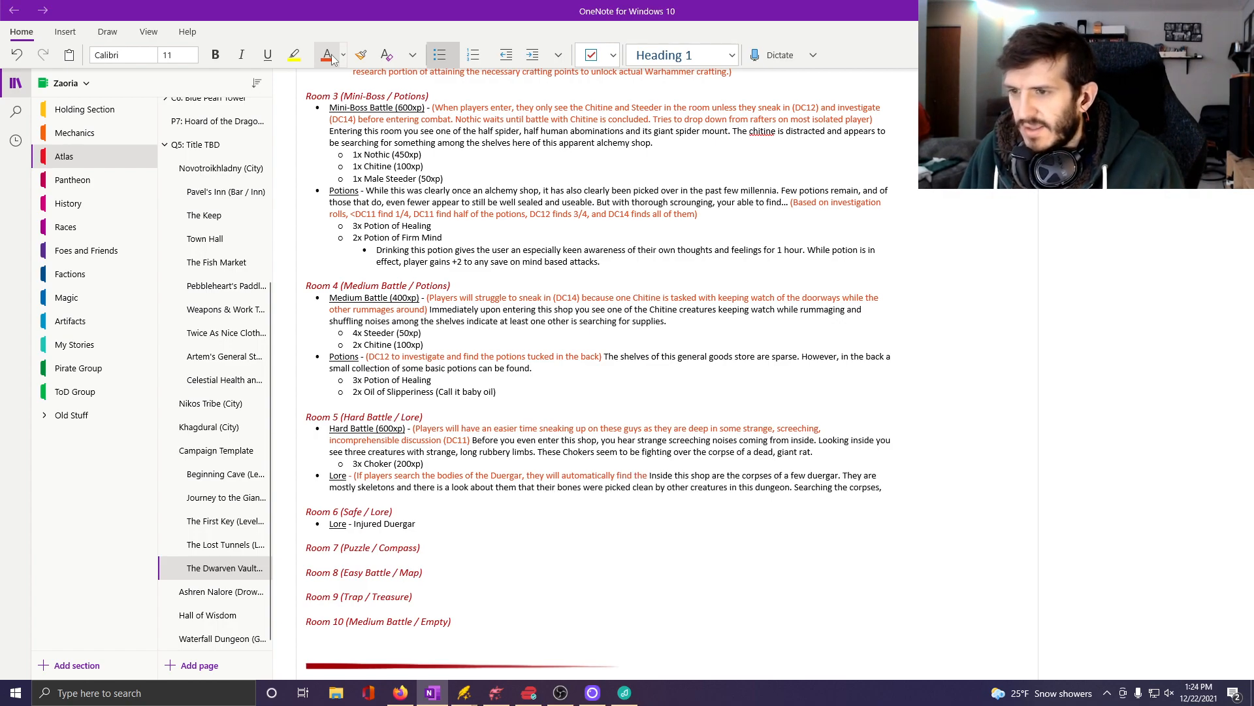
type(" jou ")
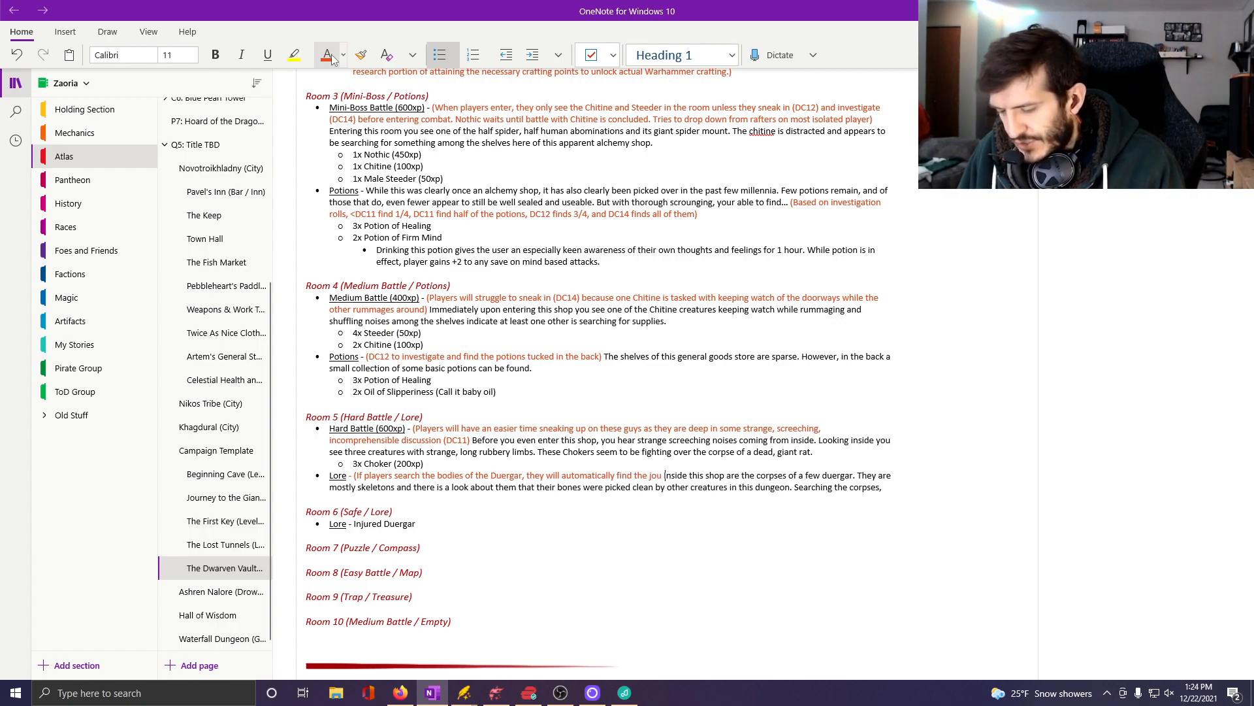
type("rnal kept by one of them")
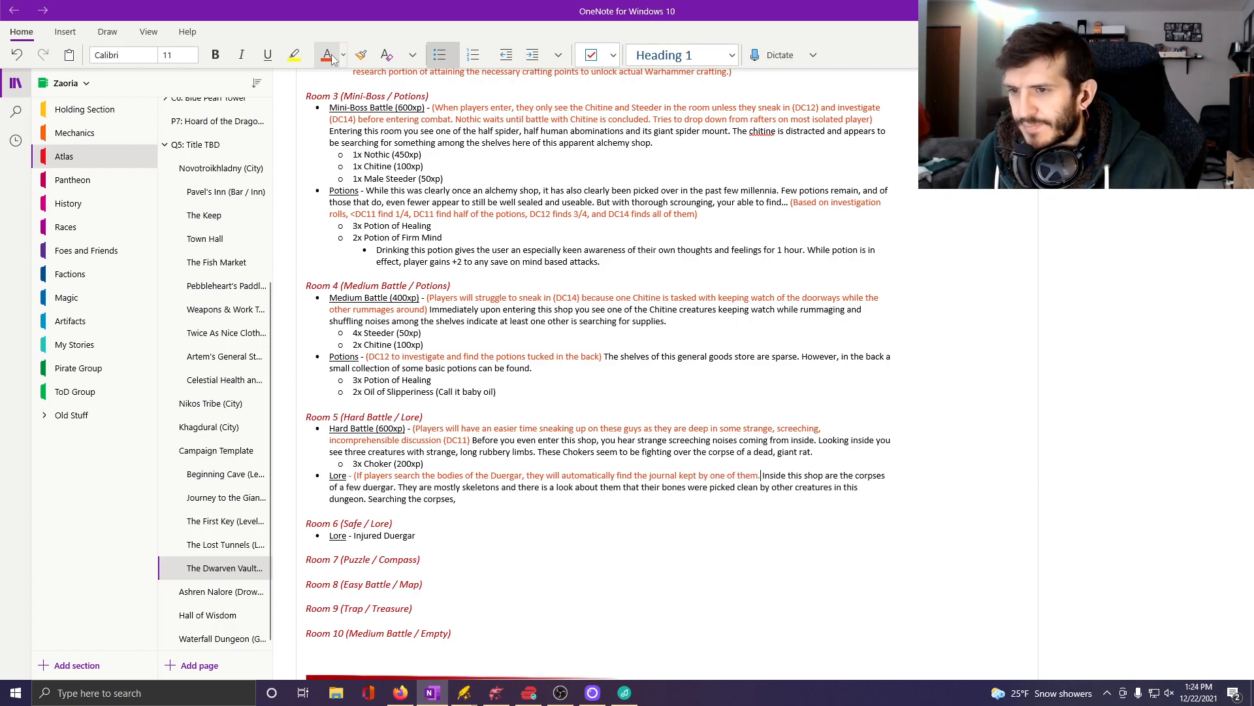
type(". ")
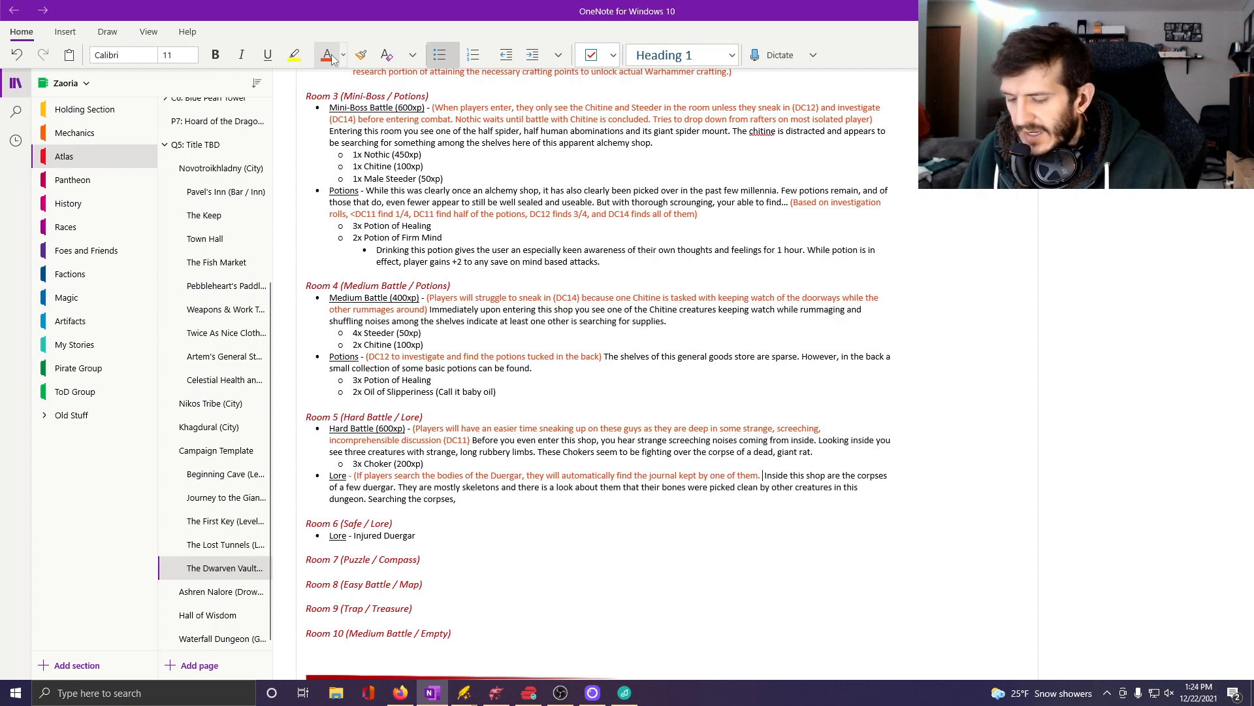
type("Players must be ")
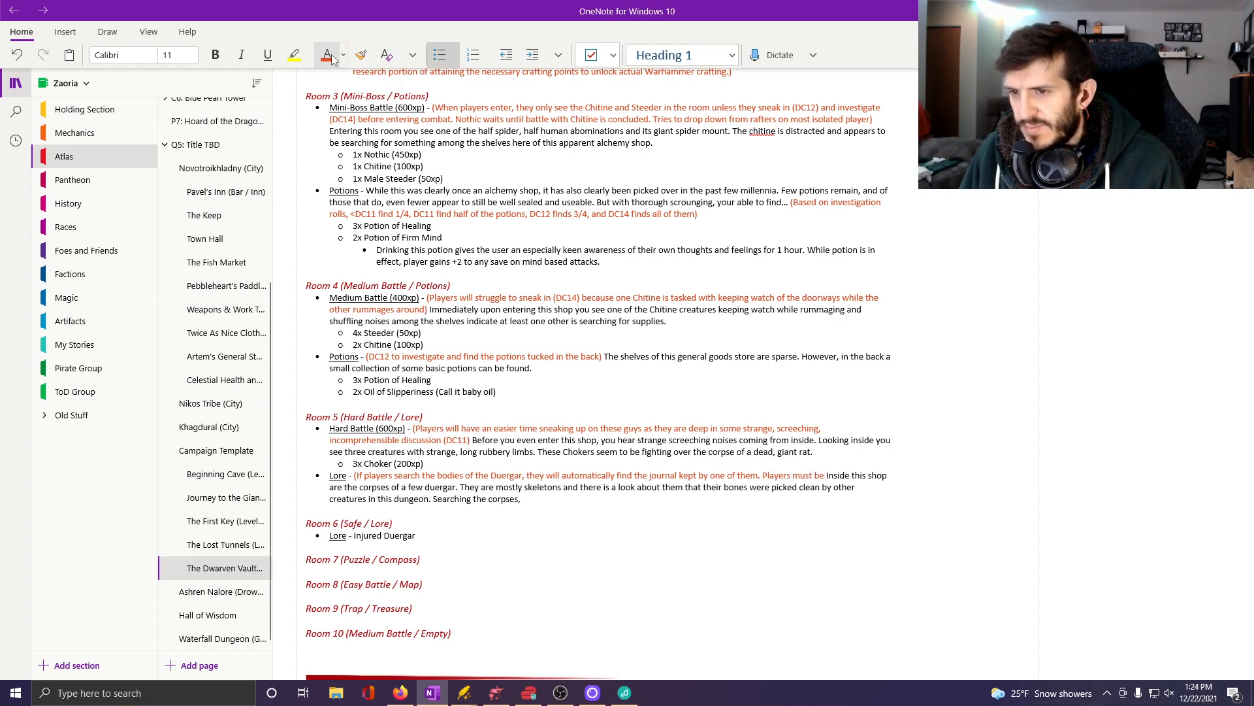
type("able to underst")
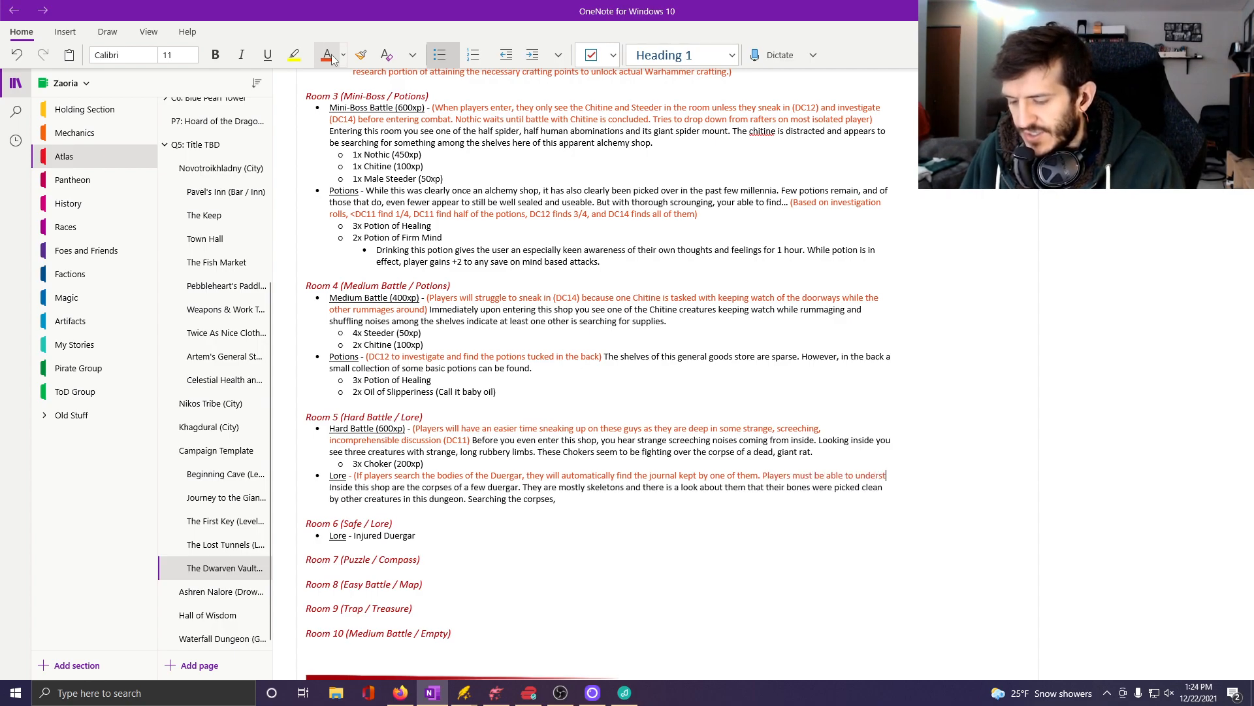
type("and Underd")
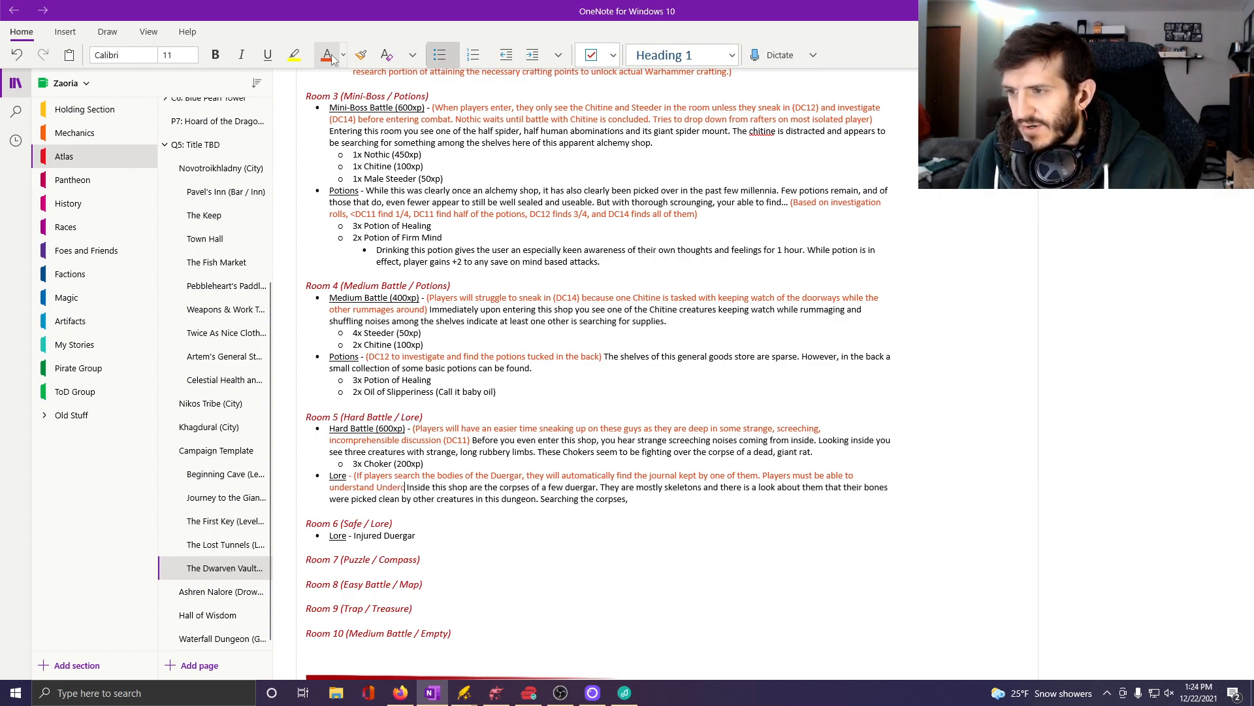
type("ommon to rea")
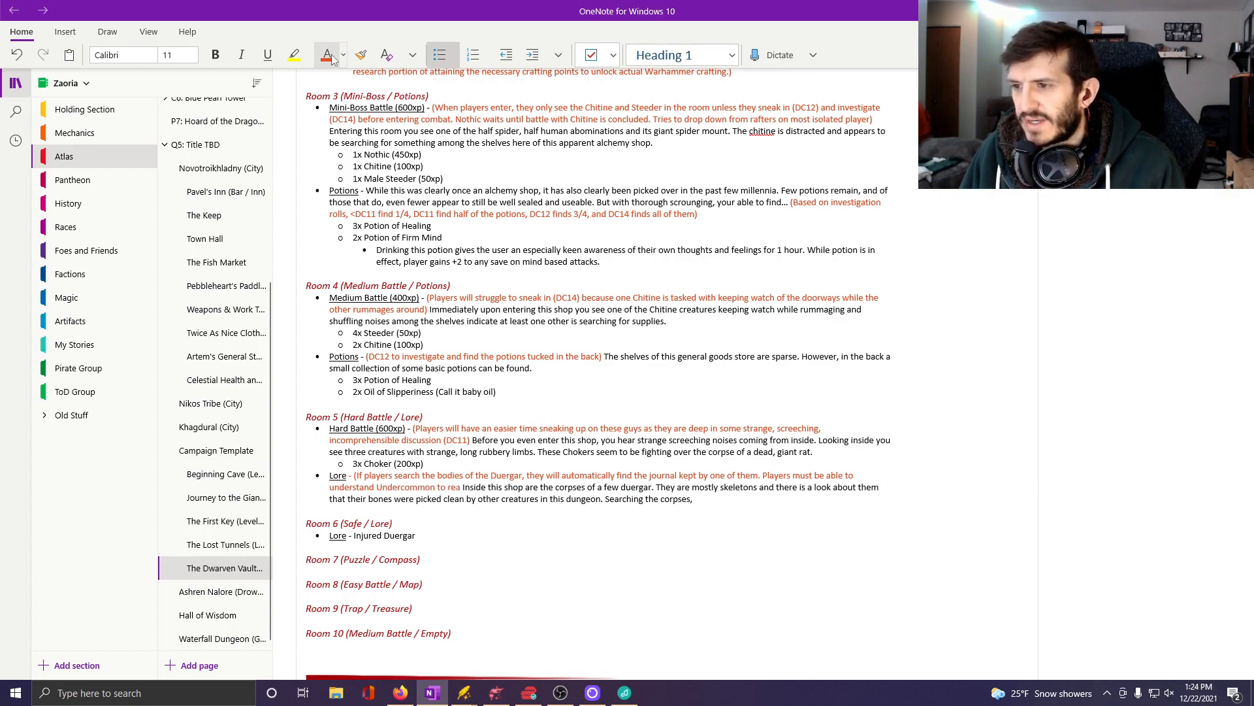
type("d.")
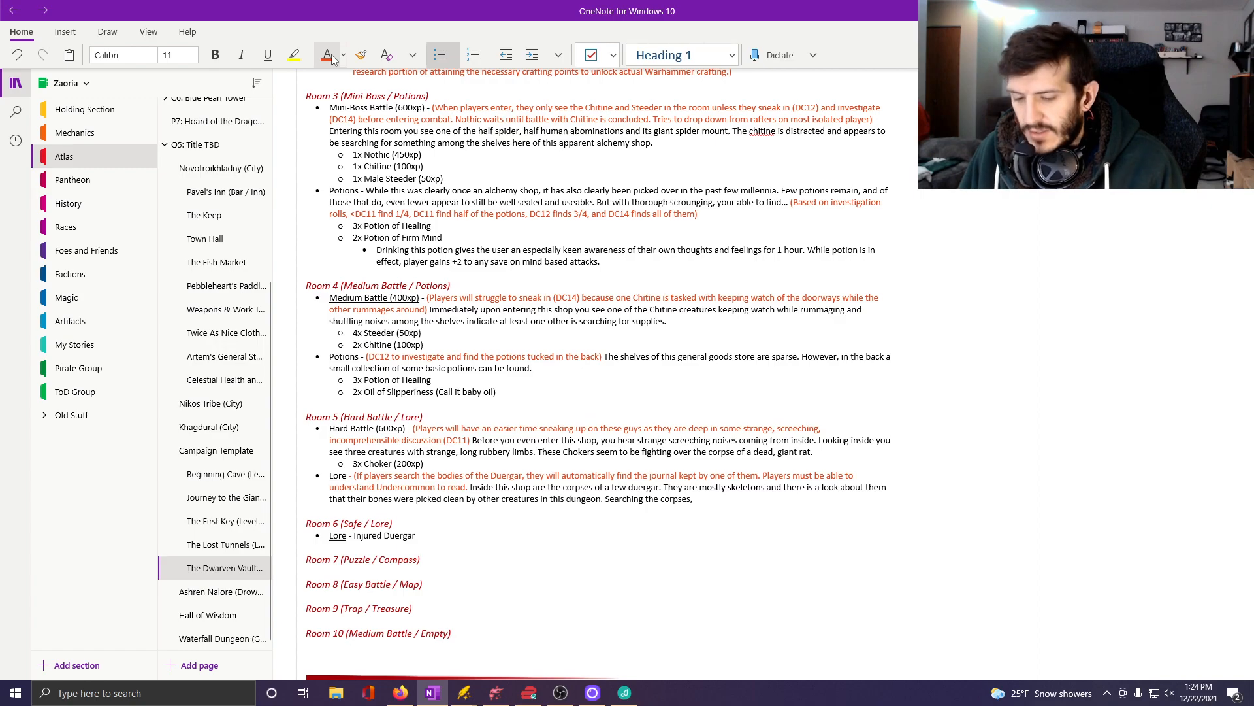
type(")")
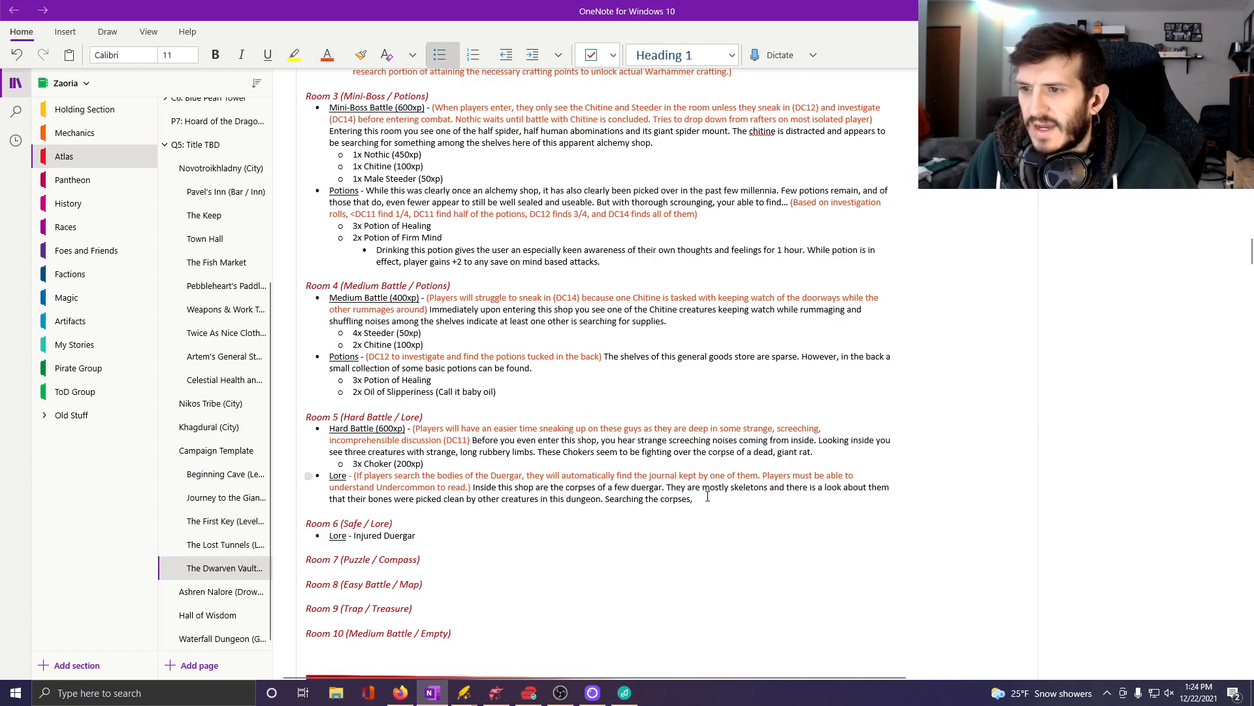
Complete the "Searching the corpses," sentence in the Room 5 lore with "you find very little of value, but one apparently kept a journal with him.".
left_click(717, 495)
type("yo")
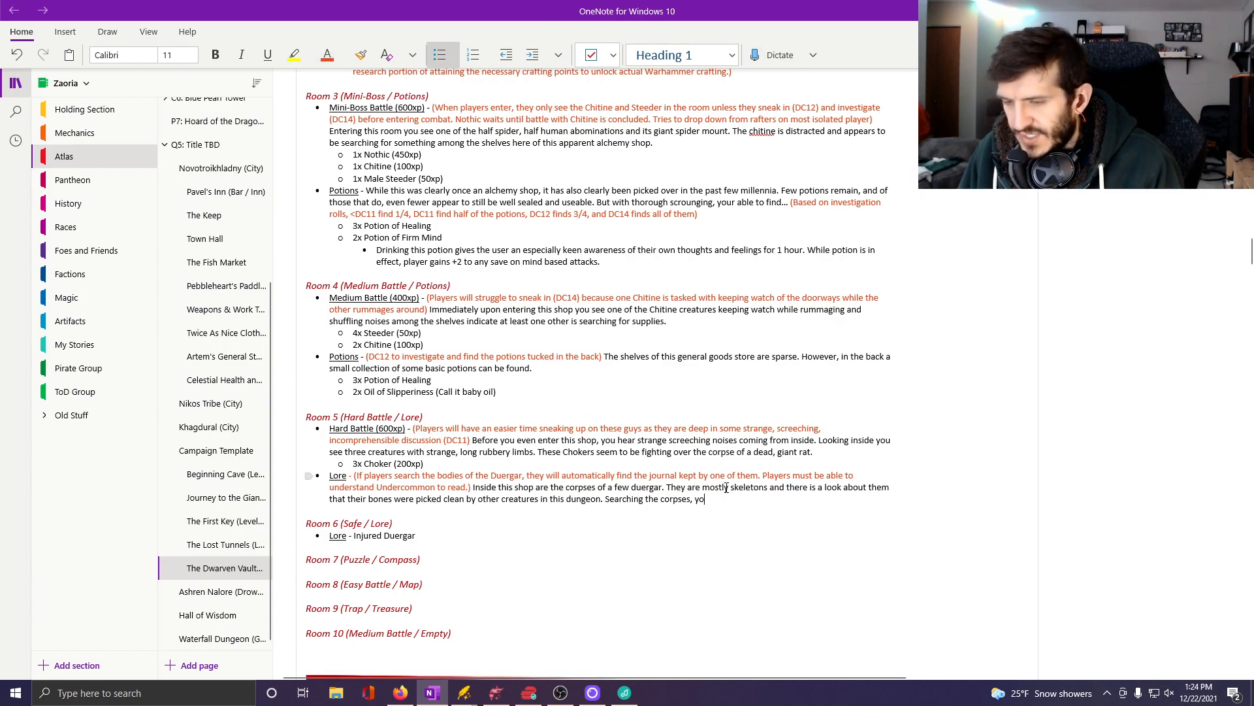
type("u find ve")
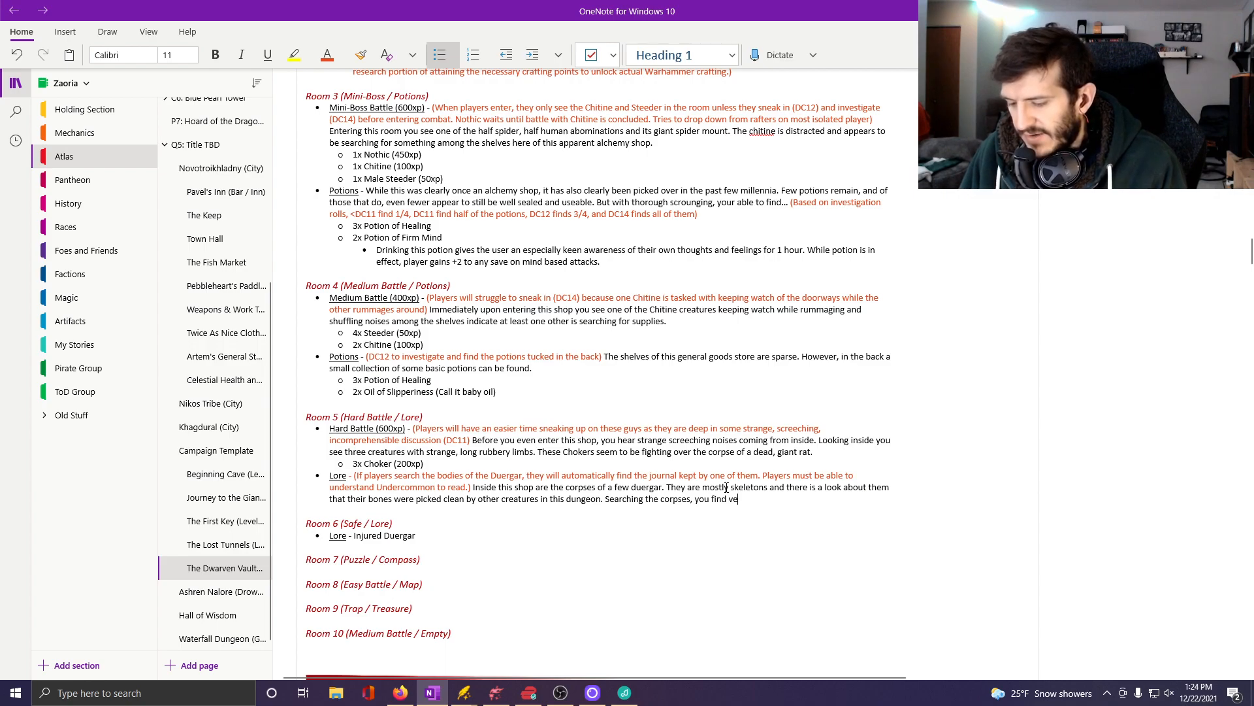
type("ry little of v")
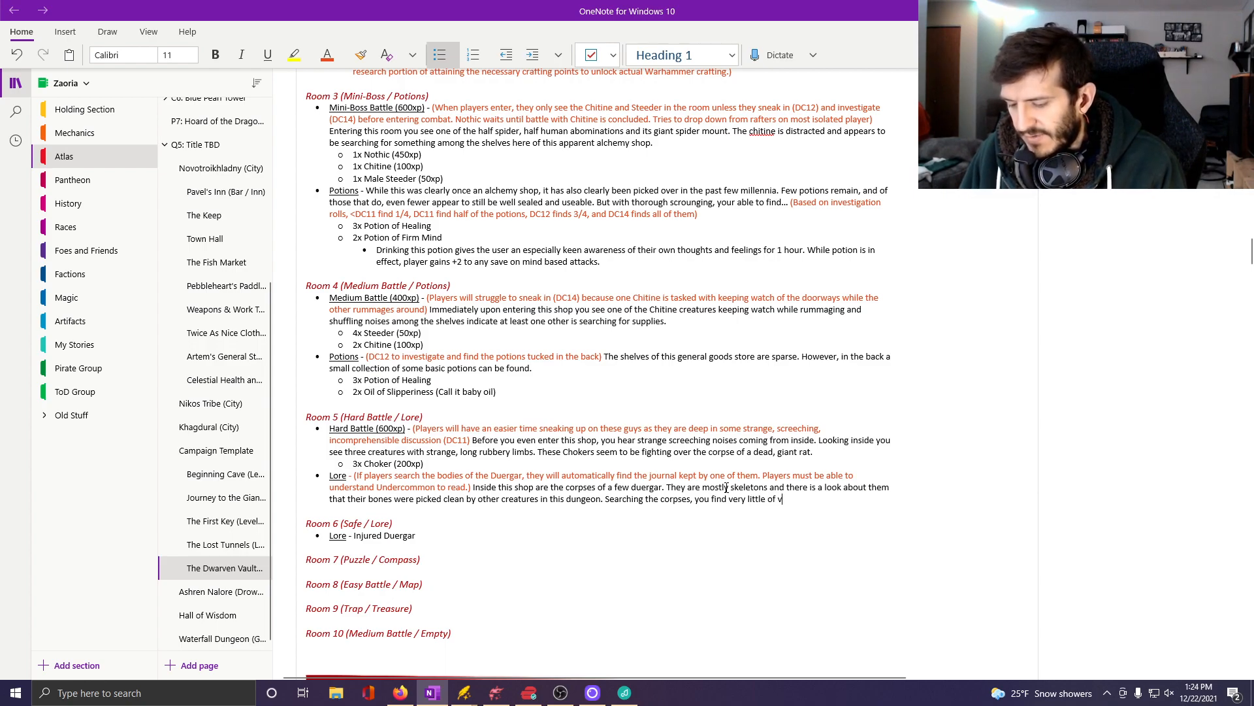
type("alue, but one a")
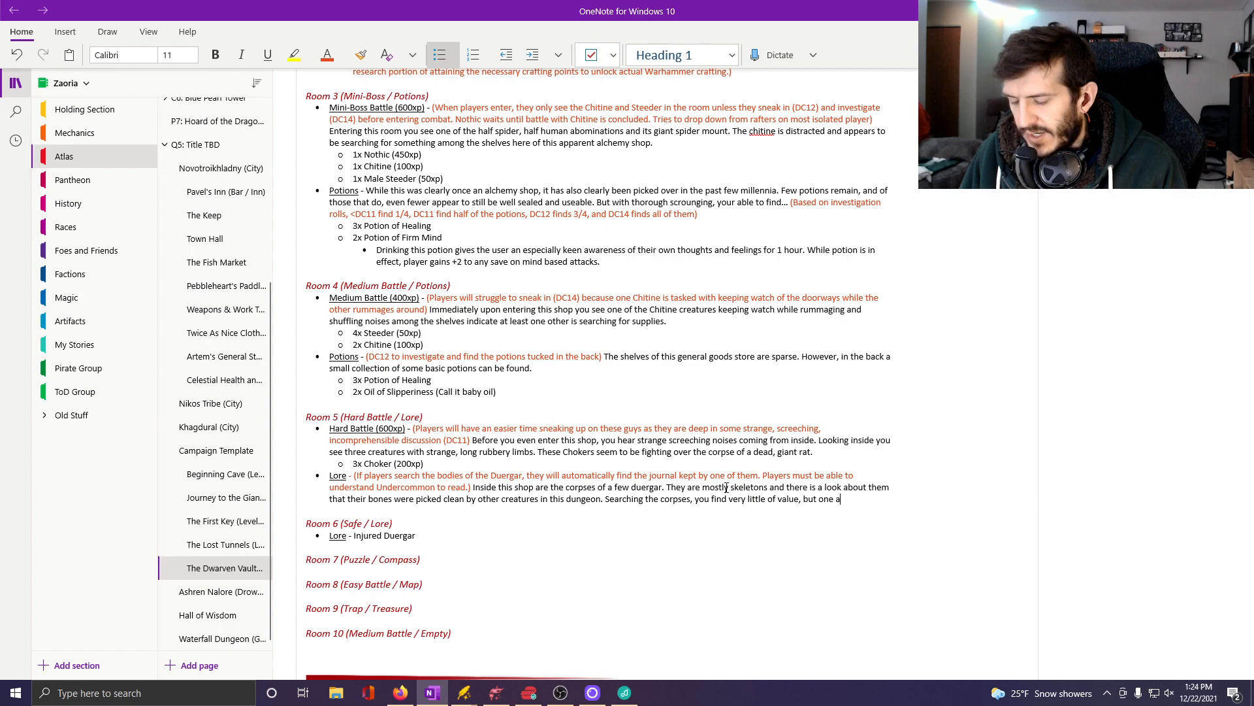
type("pparently ke")
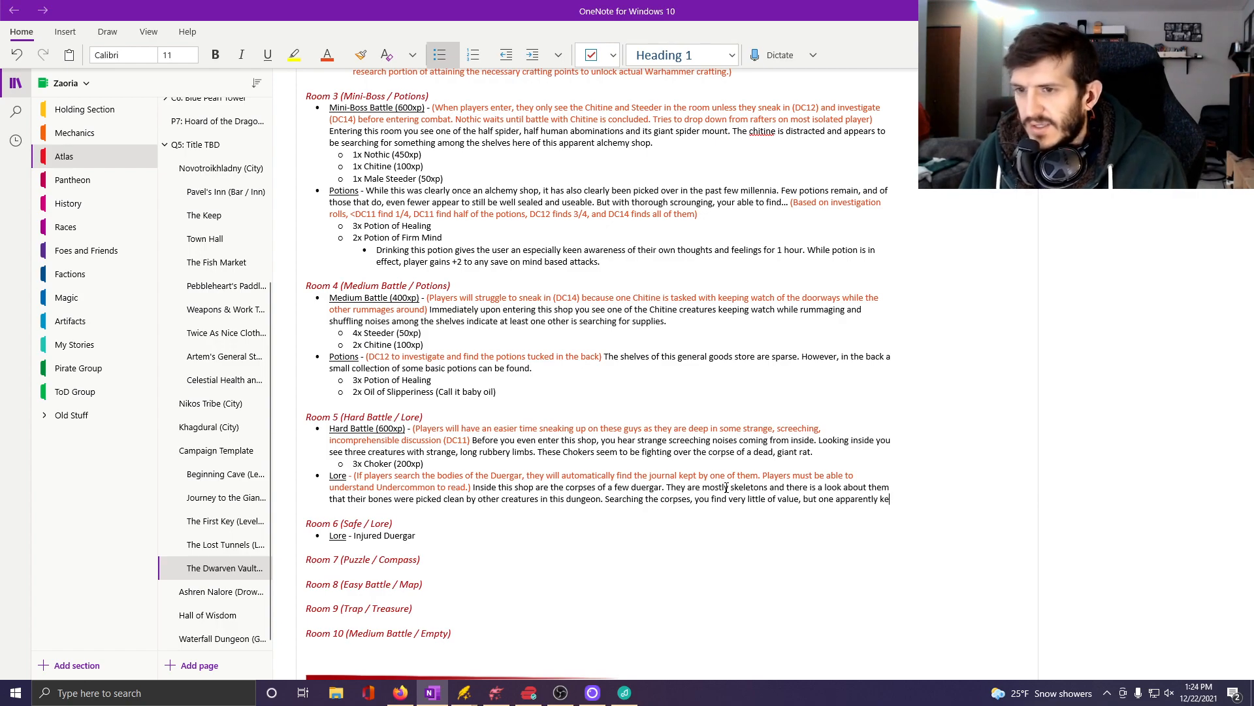
type("pt a journal ")
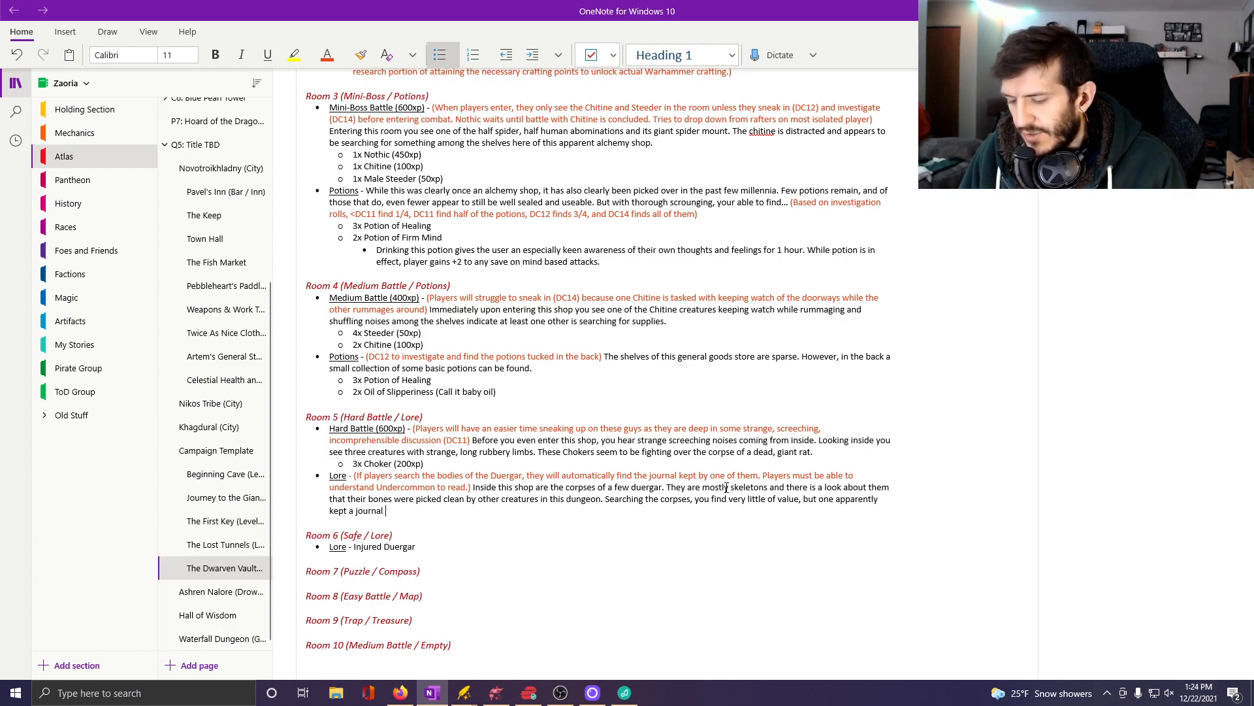
type("with him.")
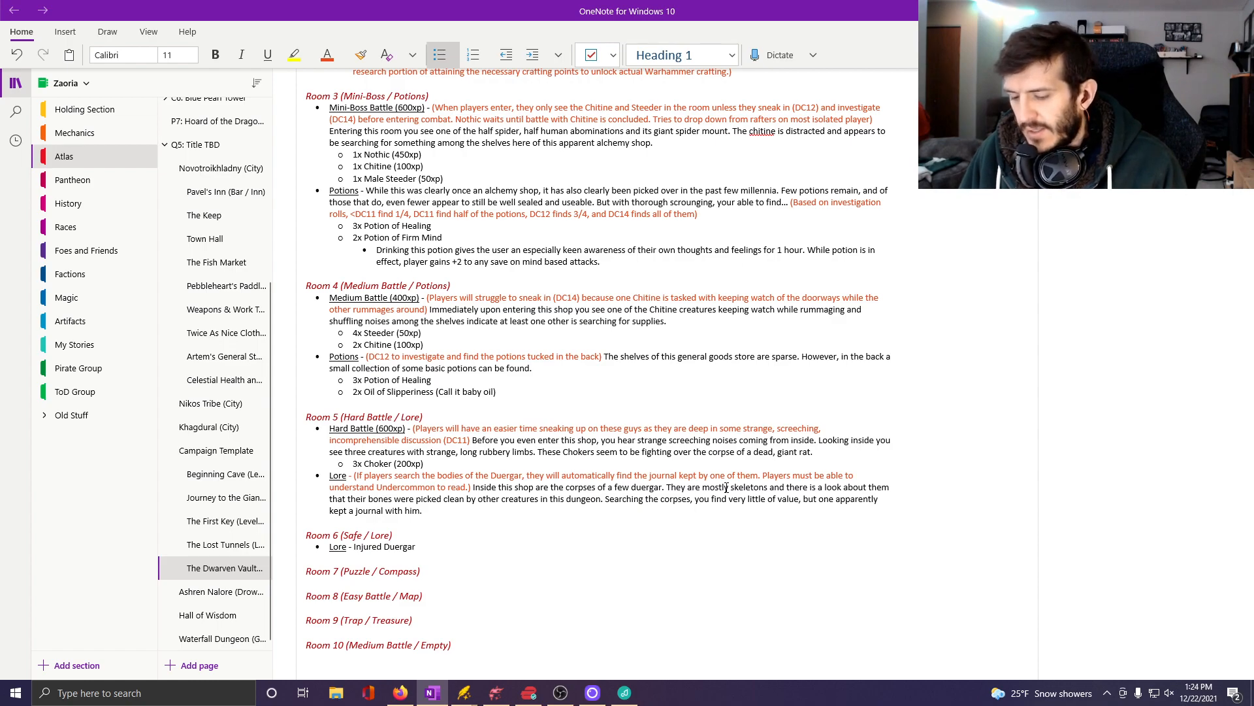
type(" Most entries")
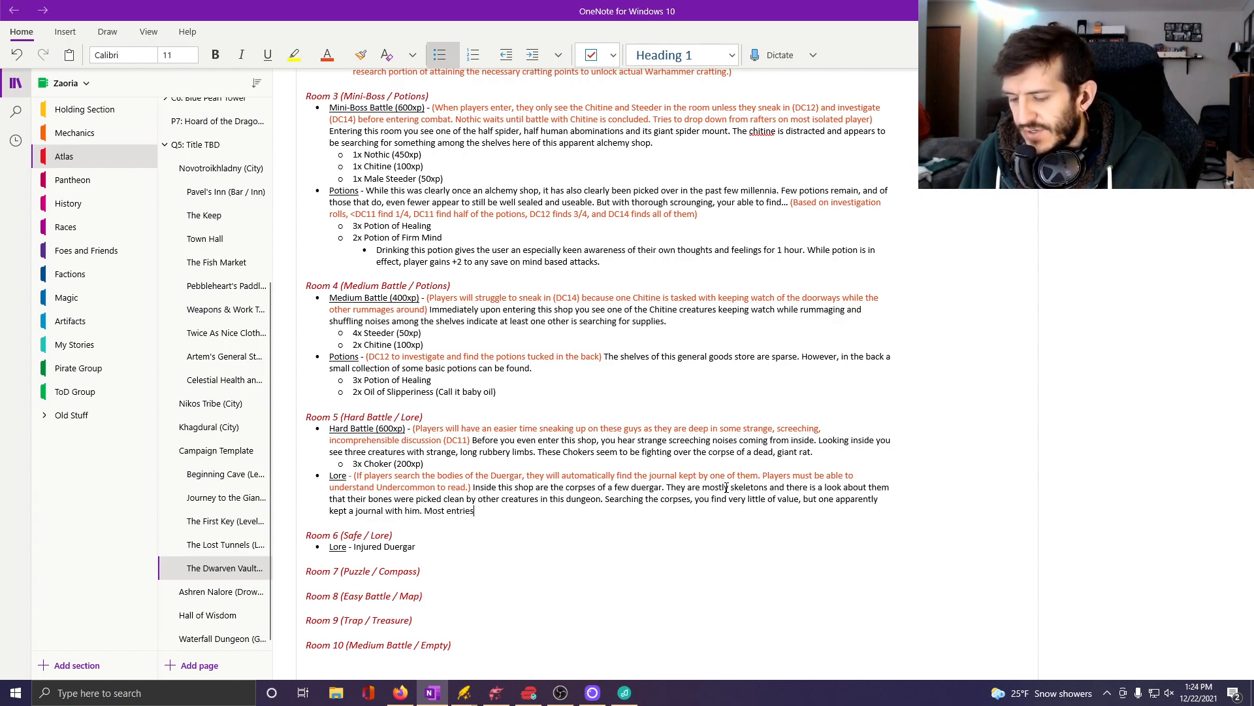
type(" are ")
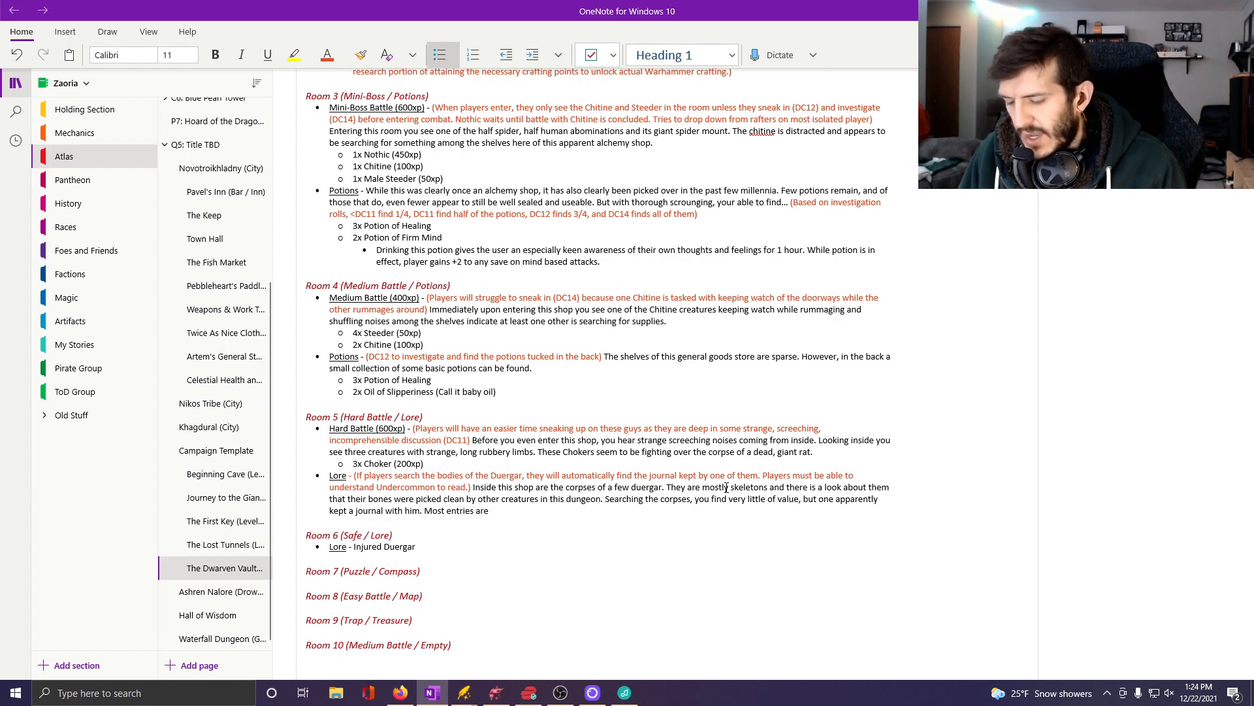
type("surpi")
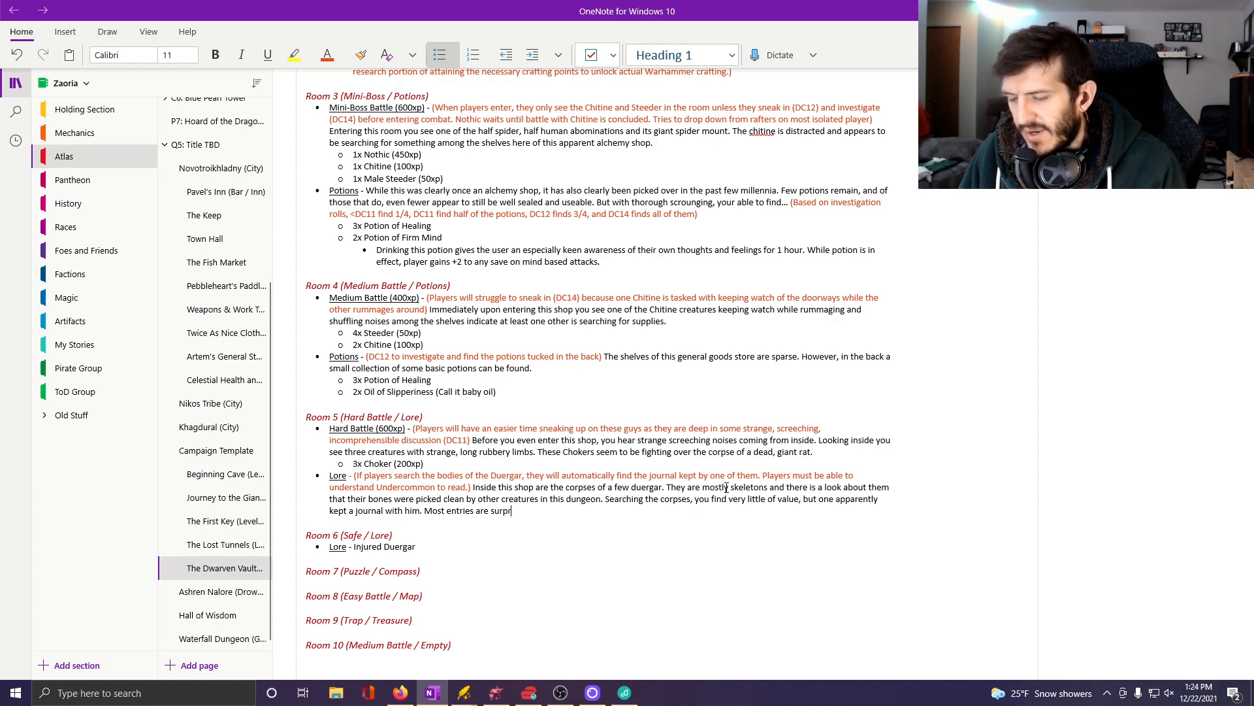
type("sisingly")
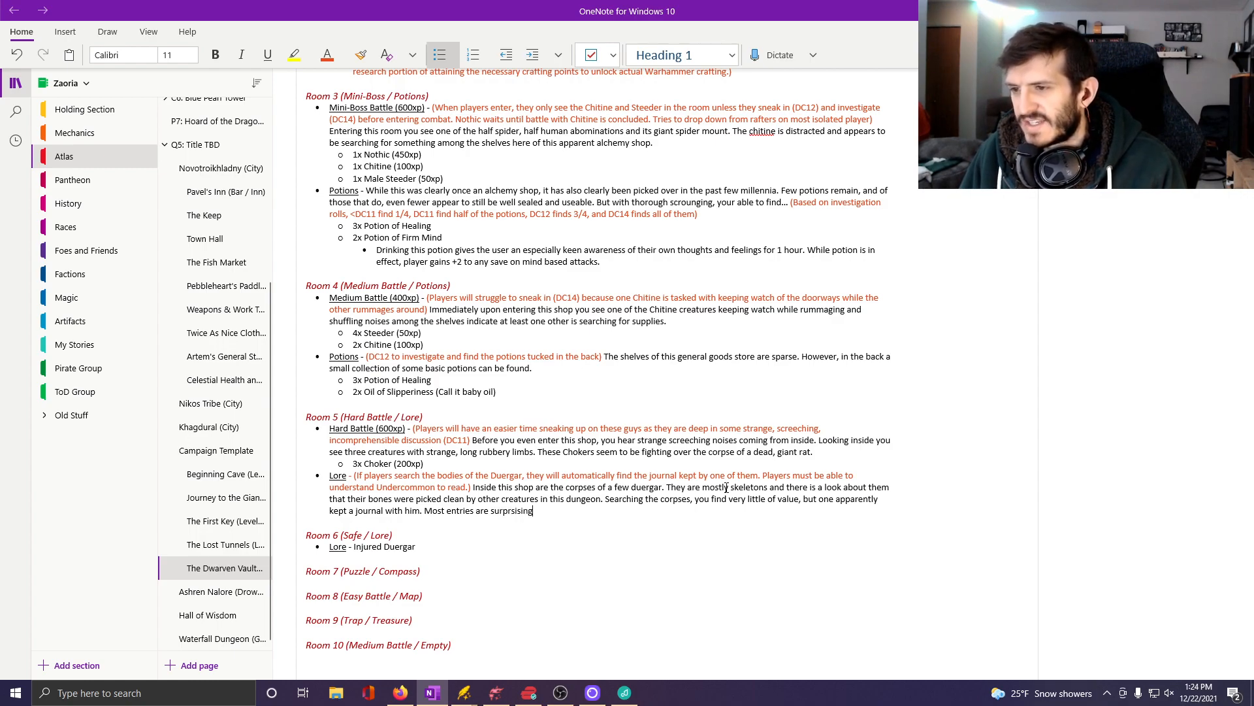
Continue the Room 5 lore entry with "Most entries are surprisingly mundane, discussing struggles of work and family".
key("BackSpace")
key("BackSpace")
key("BackSpace")
key("BackSpace")
key("BackSpace")
key("BackSpace")
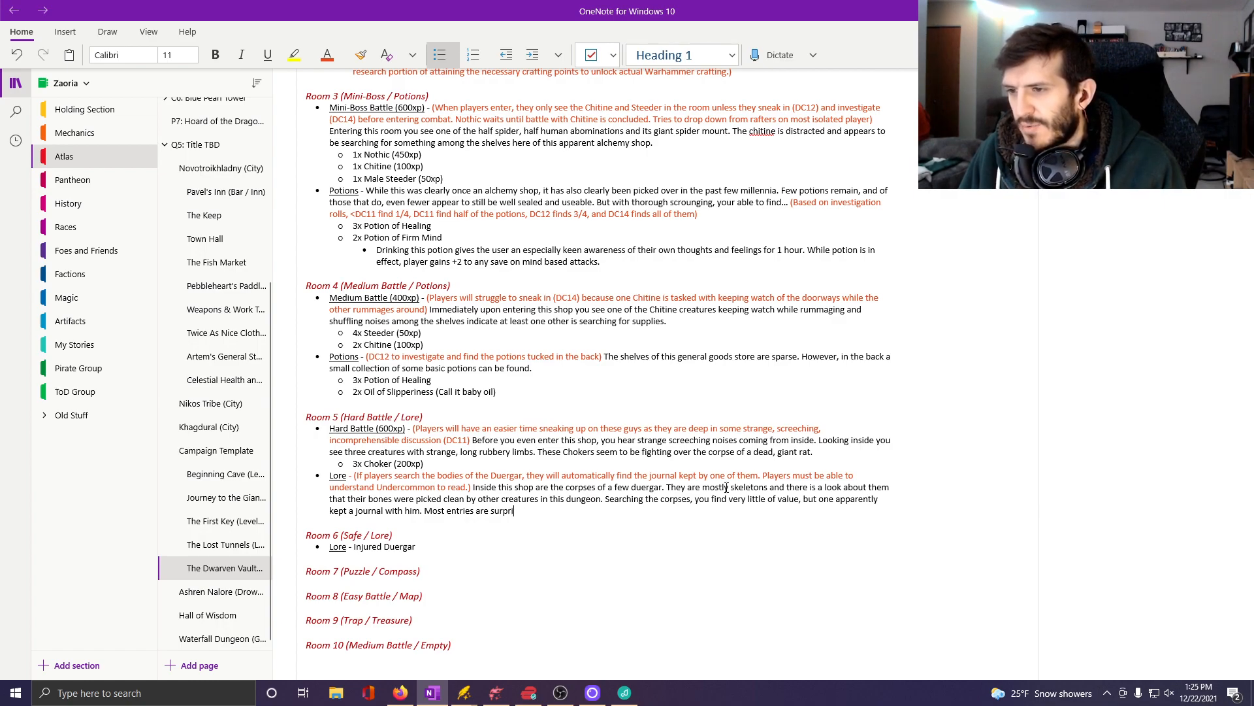
type("singly")
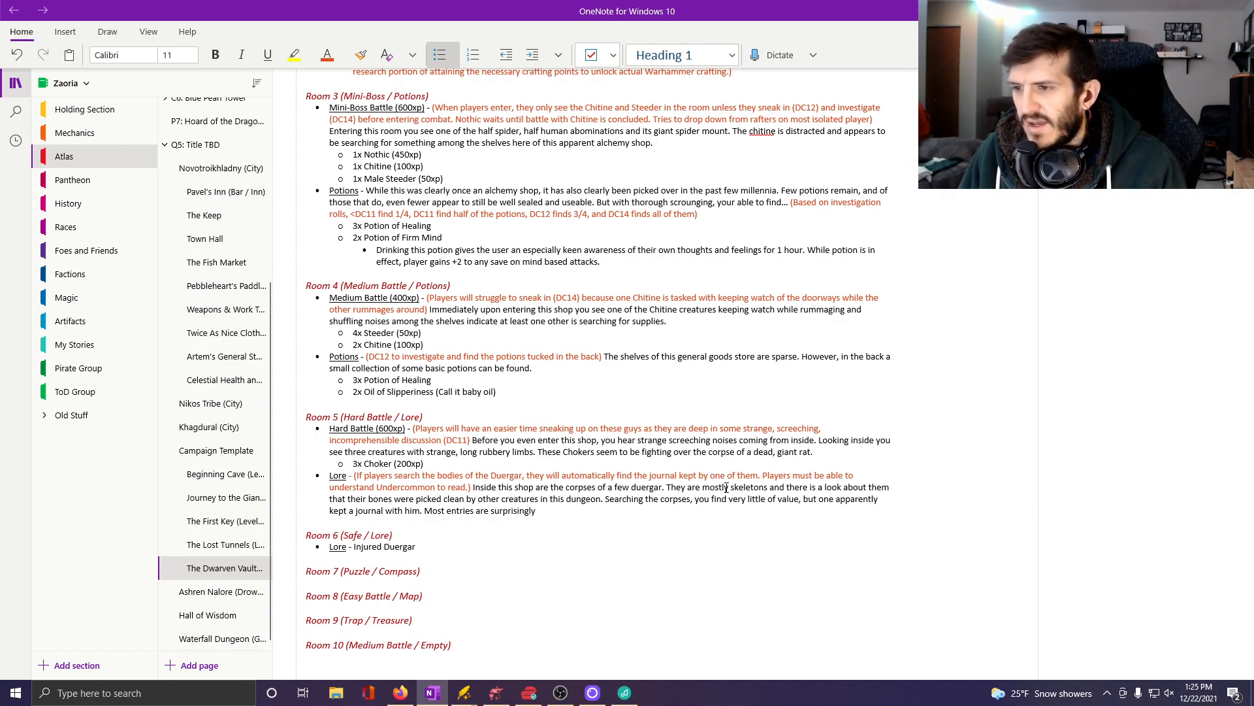
type(" mundane, d")
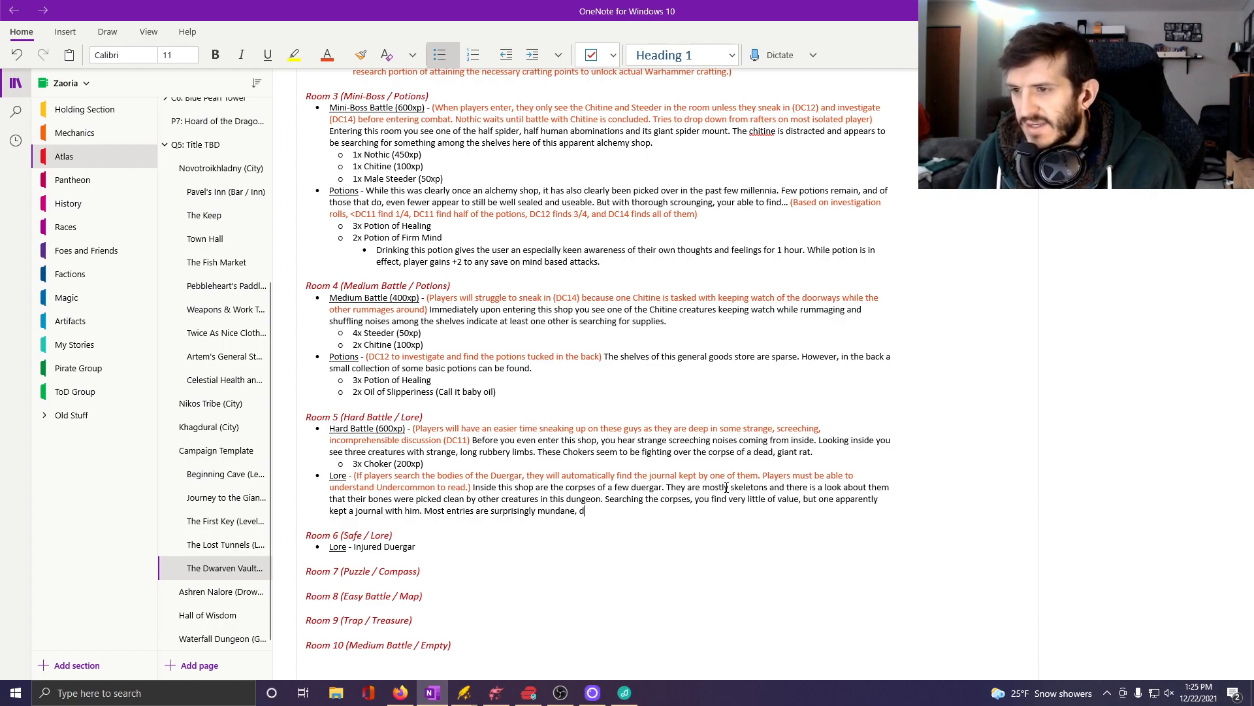
type("iscussing str")
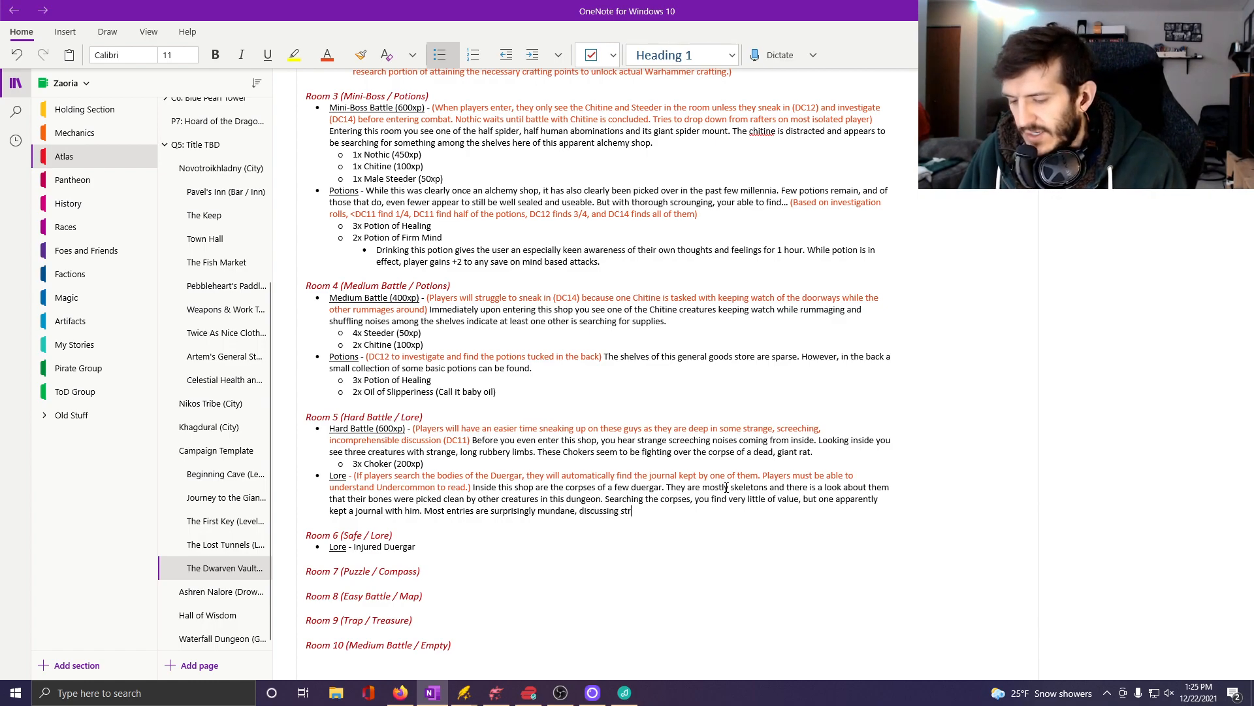
type("uggles of work and fami")
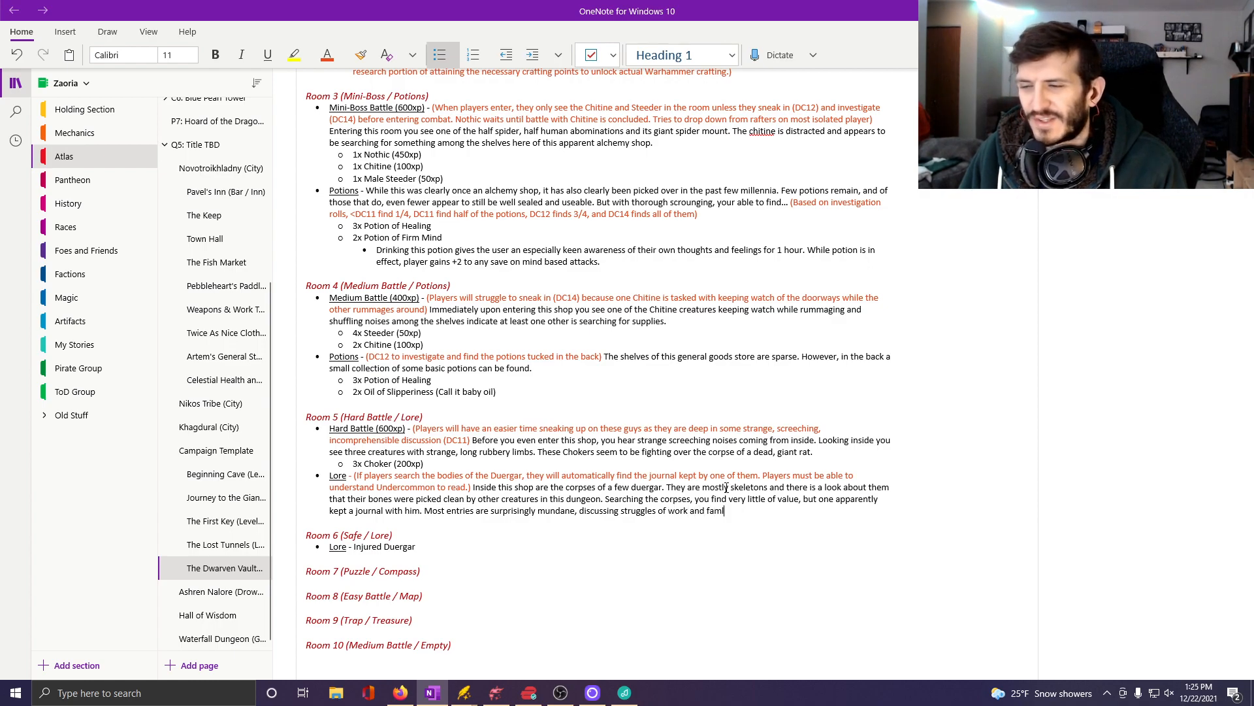
type("ly")
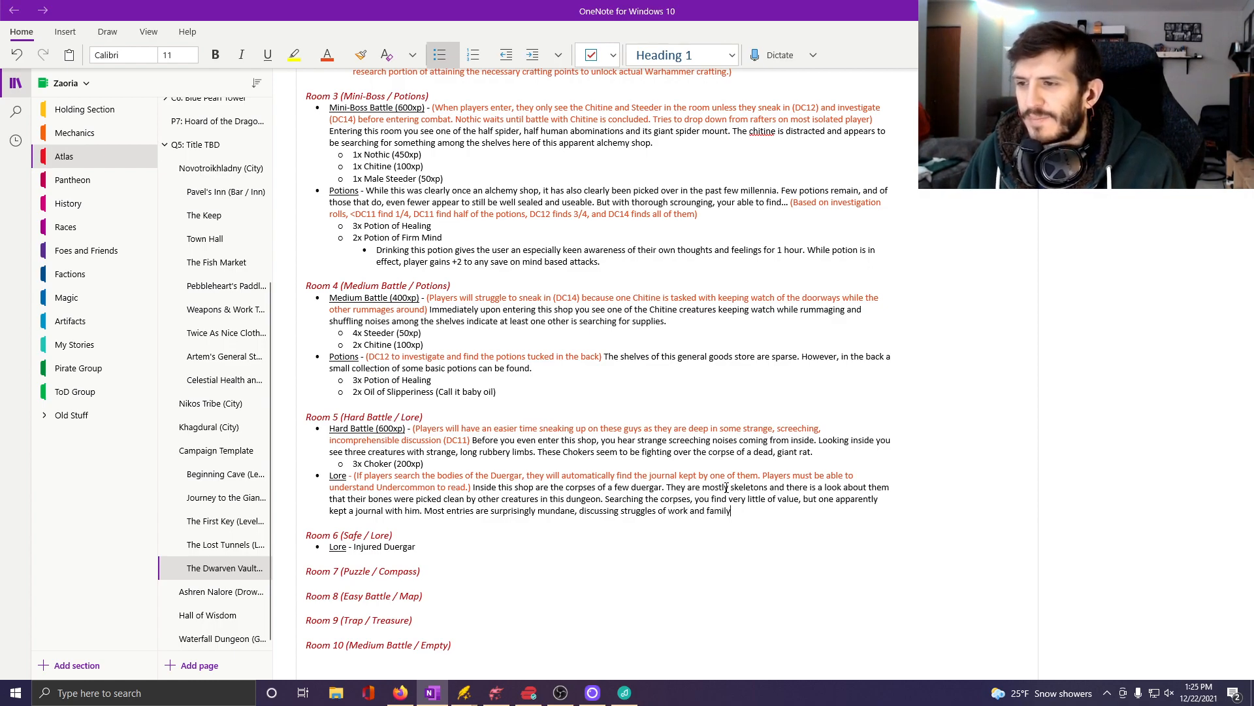
type(". But the la")
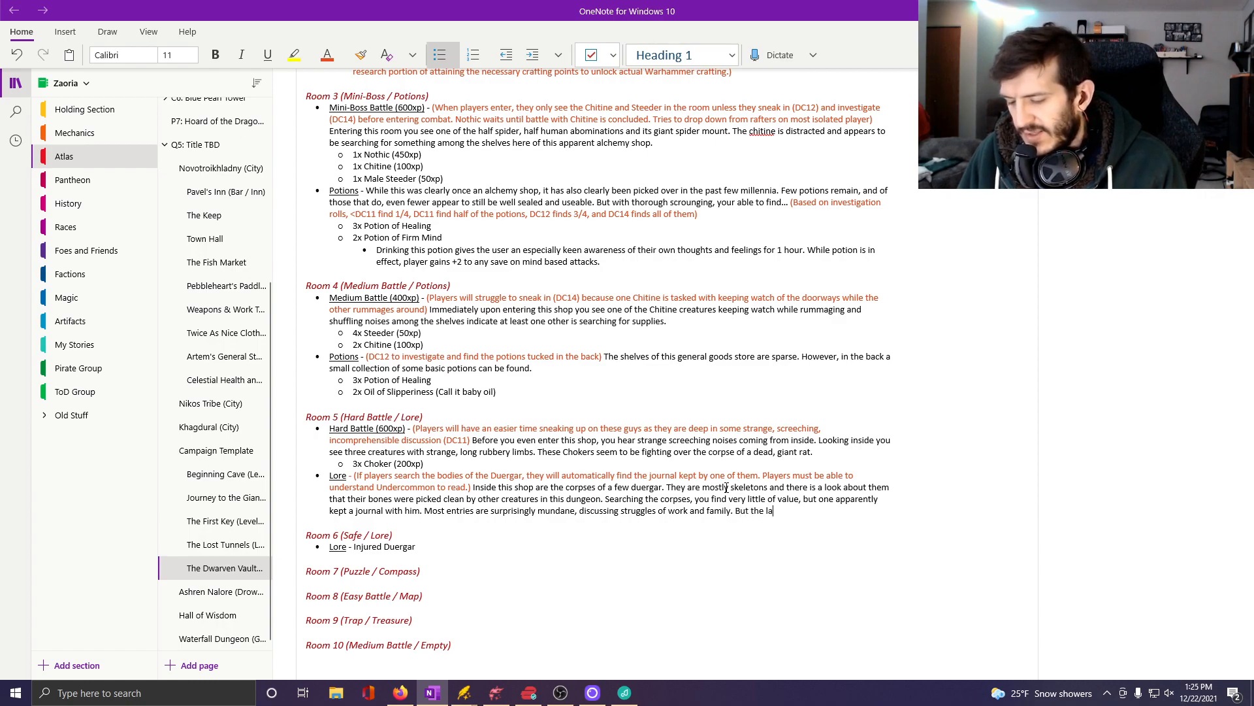
type("st entry ")
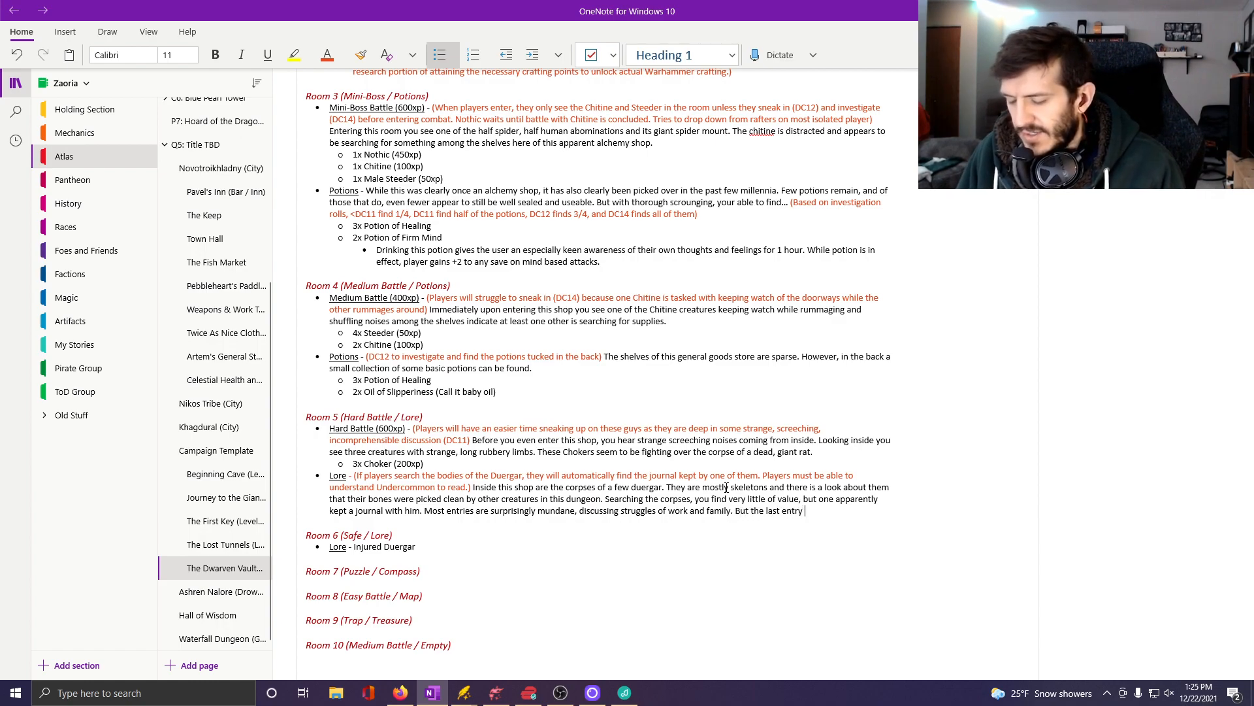
type("imp")
key("BackSpace")
key("BackSpace")
key("BackSpace")
key("BackSpace")
key("BackSpace")
key("BackSpace")
key("BackSpace")
key("BackSpace")
key("BackSpace")
key("BackSpace")
key("BackSpace")
key("BackSpace")
key("BackSpace")
key("BackSpace")
key("BackSpace")
key("BackSpace")
key("BackSpace")
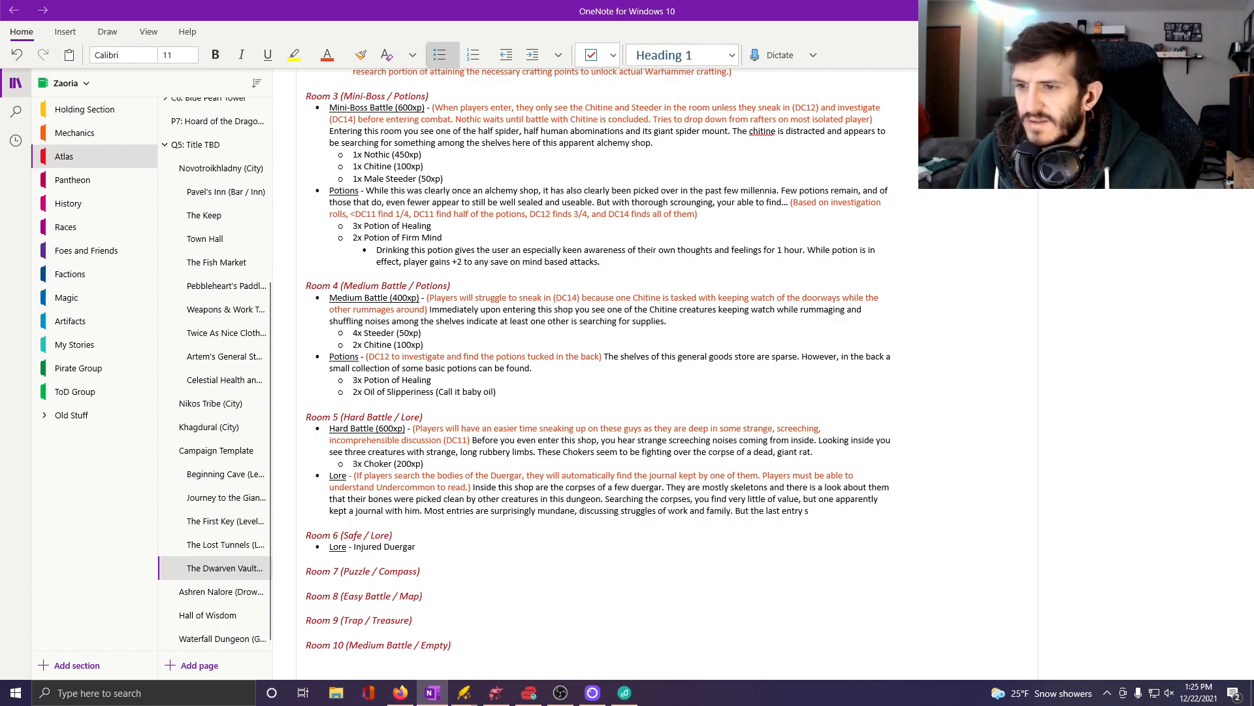
key("BackSpace")
key("BackSpace")
key("BackSpace")
key("BackSpace")
key("BackSpace")
key("BackSpace")
key("BackSpace")
key("BackSpace")
key("BackSpace")
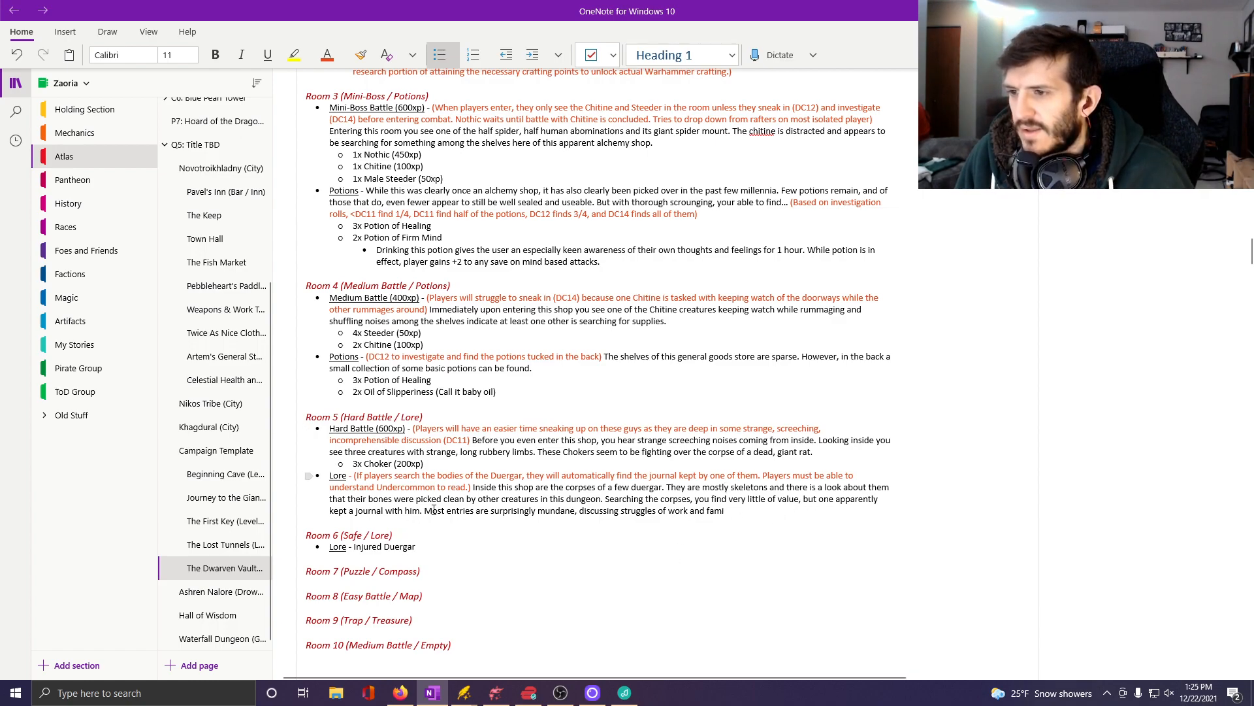
Insert an orange note reading "(Next part only if players can read undercommon)" before "Most entries" in the Room 5 lore.
left_click(327, 54)
type("(Next ")
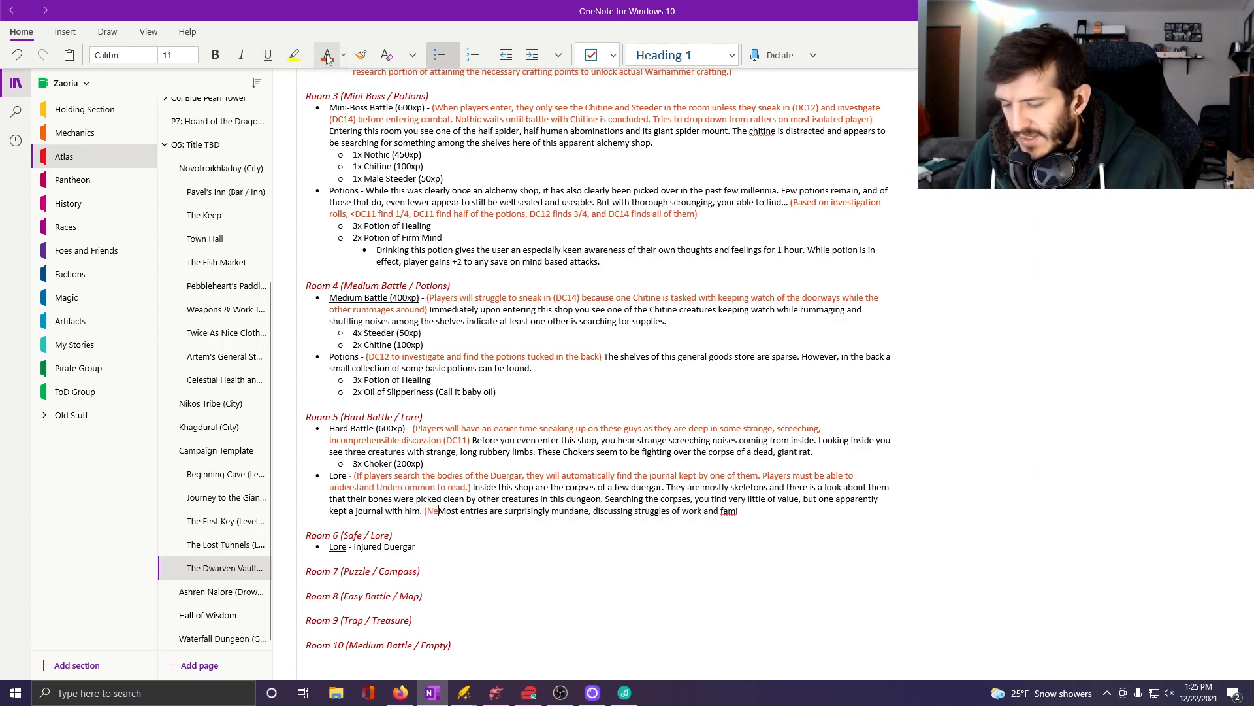
type("part only if pla")
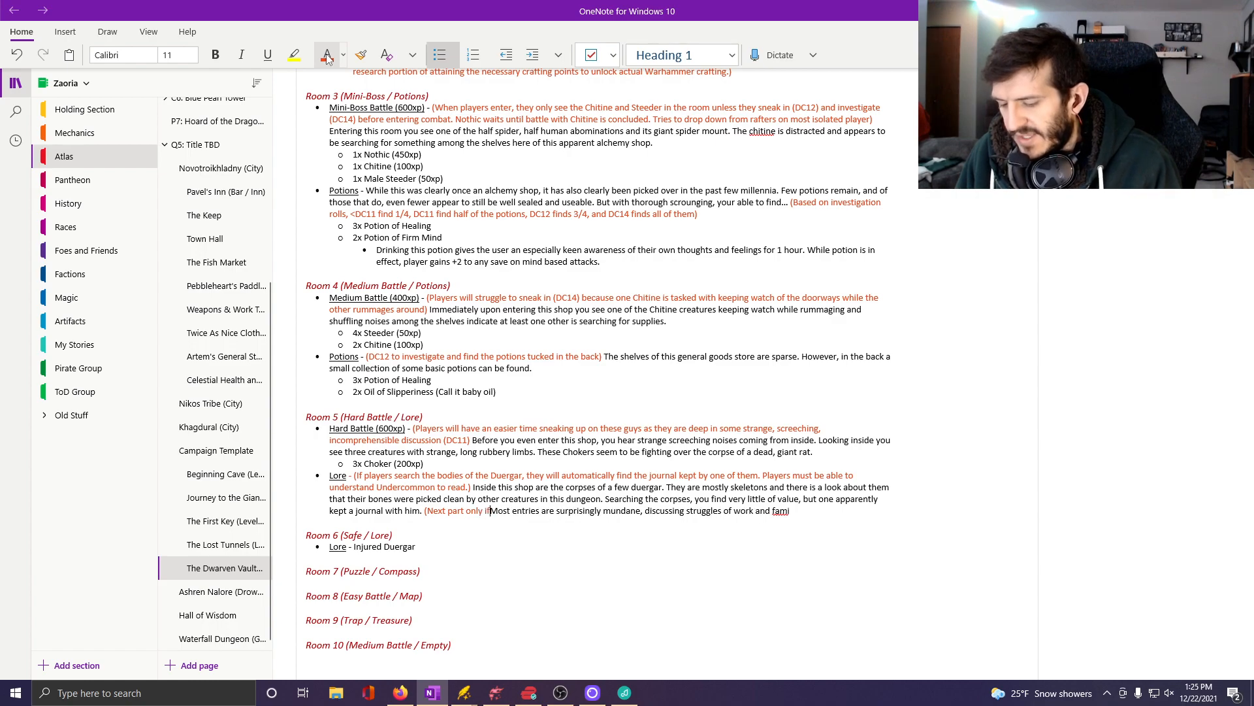
type("yers can read u")
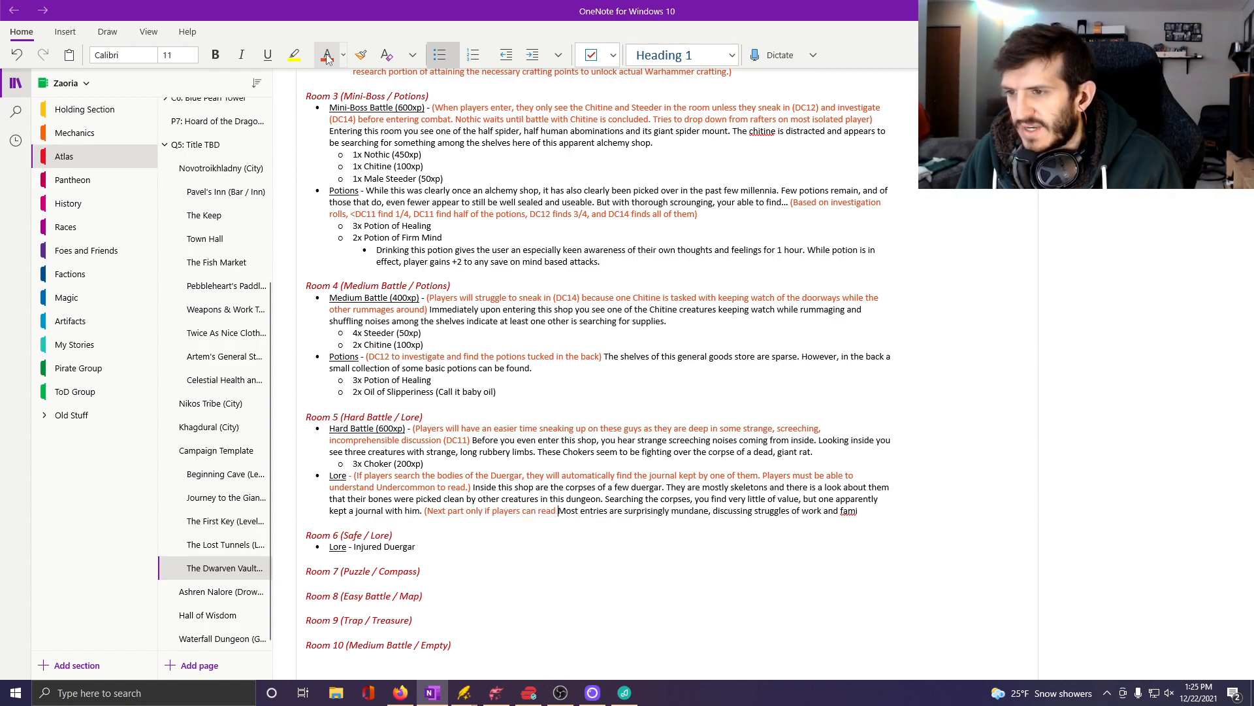
type("ndercommon)")
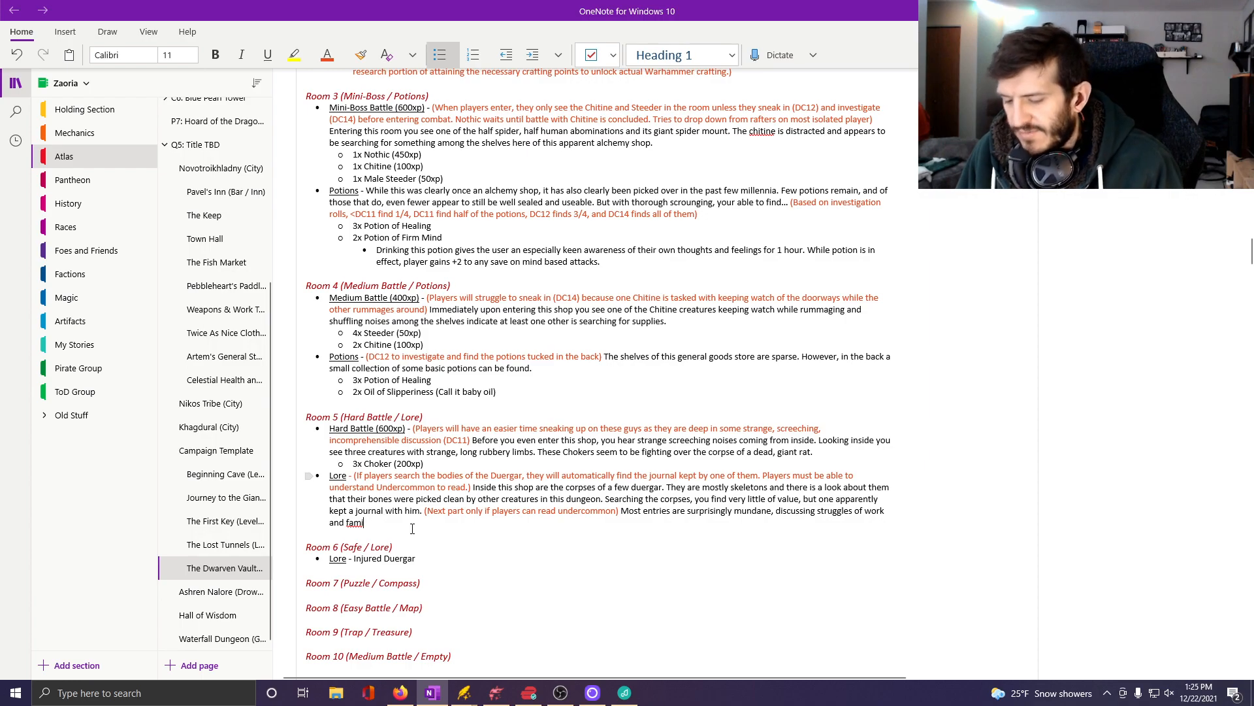
type(" y")
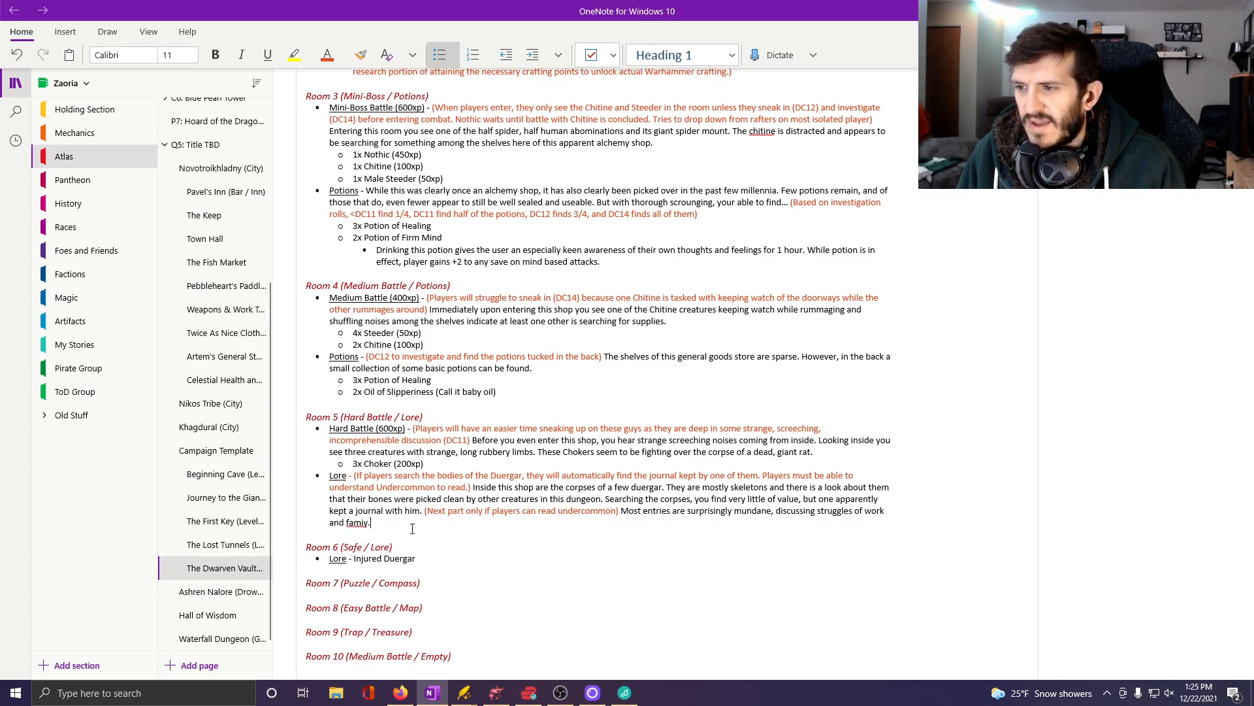
type("lyu")
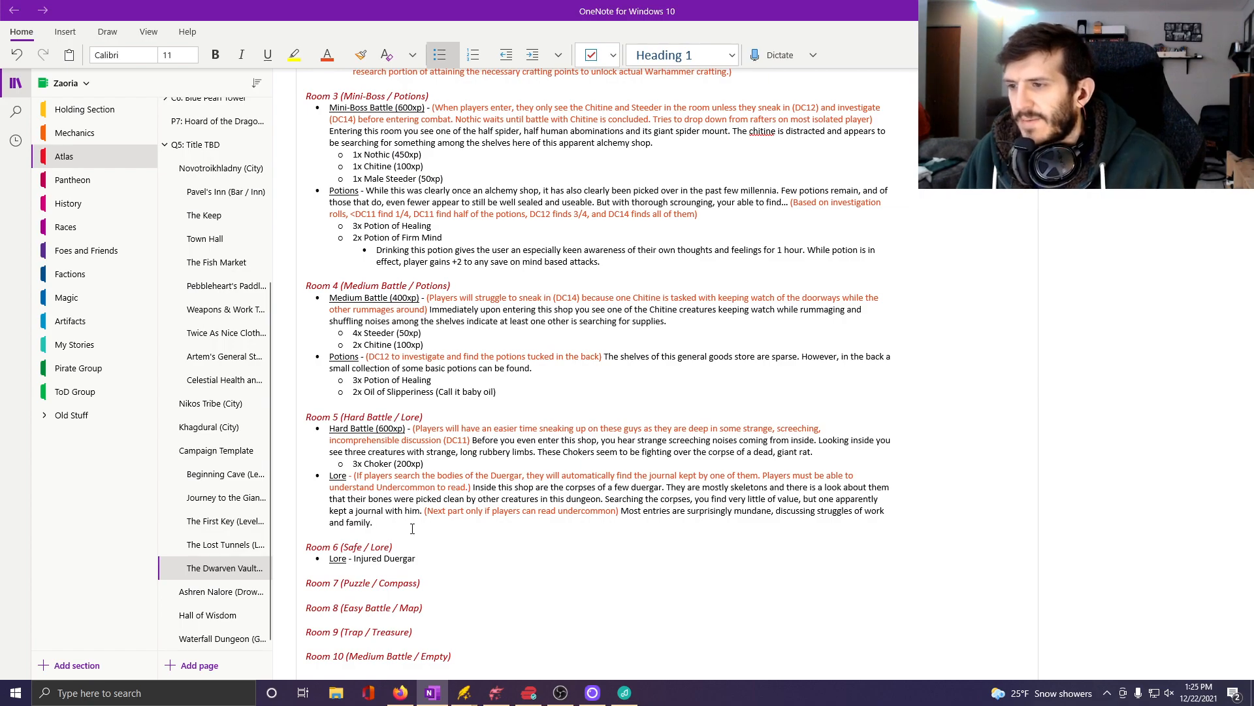
type(". However,")
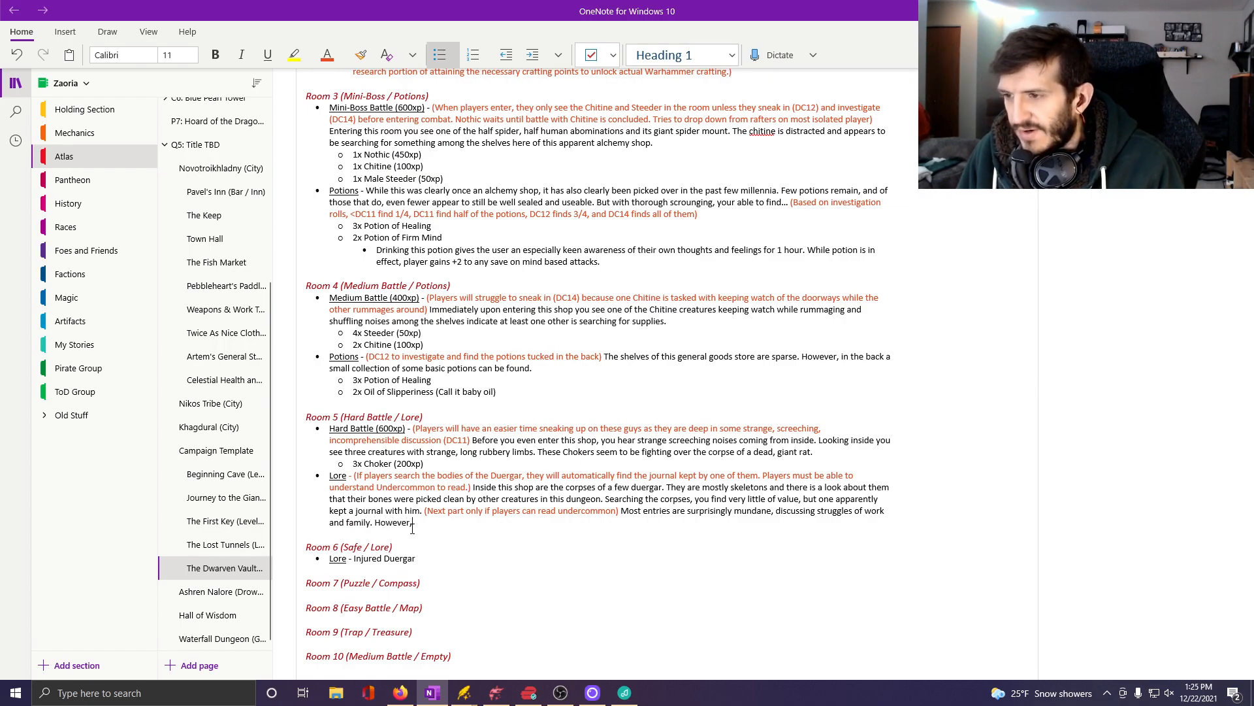
type(" the final")
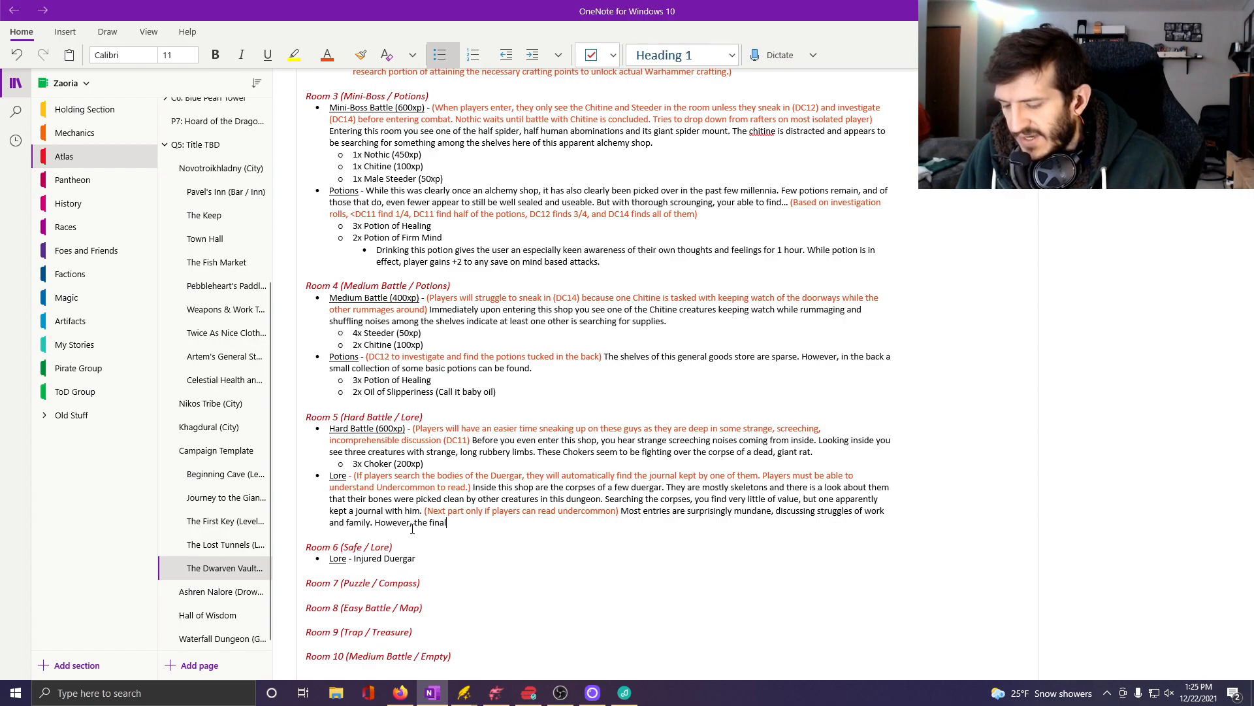
type(" entry expresses that ")
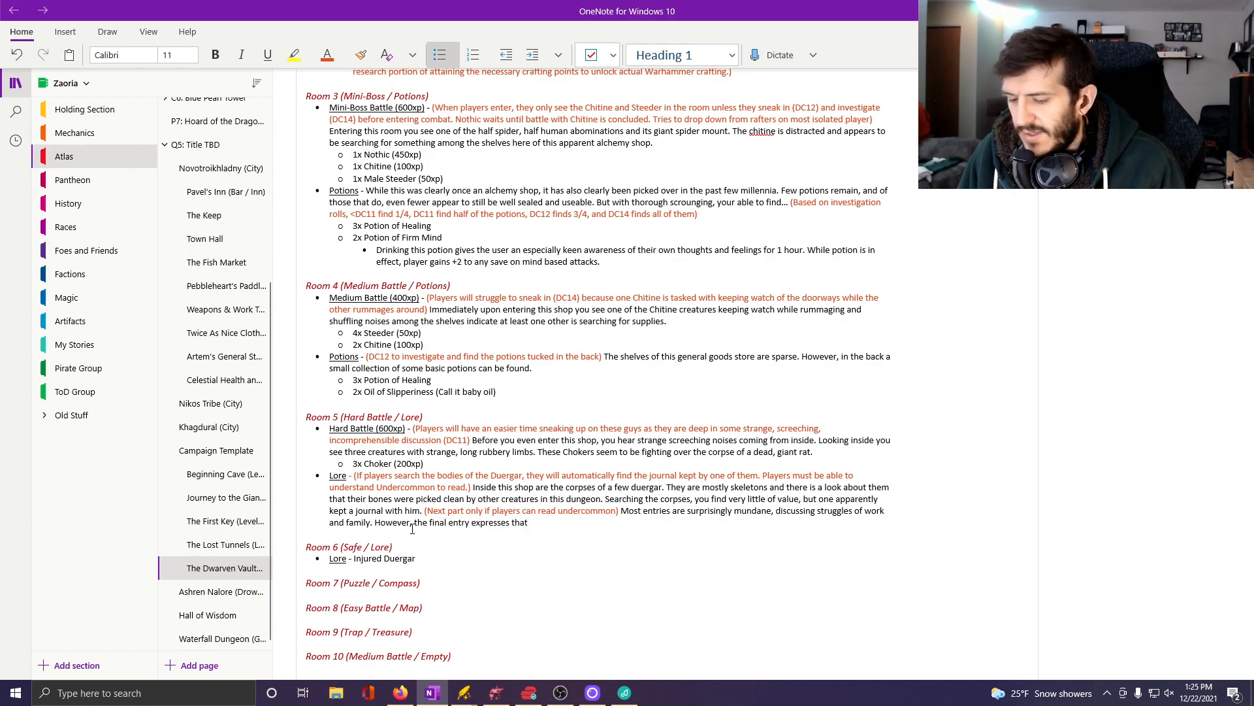
type("this contingen")
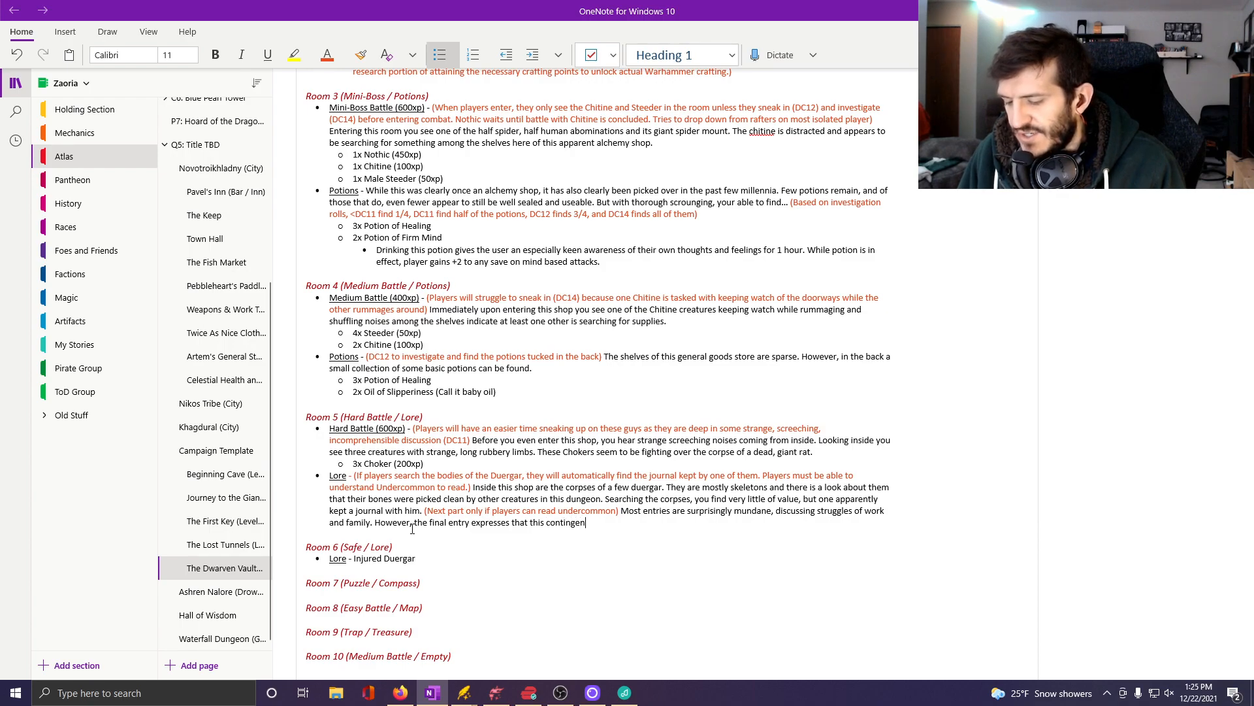
type("t of")
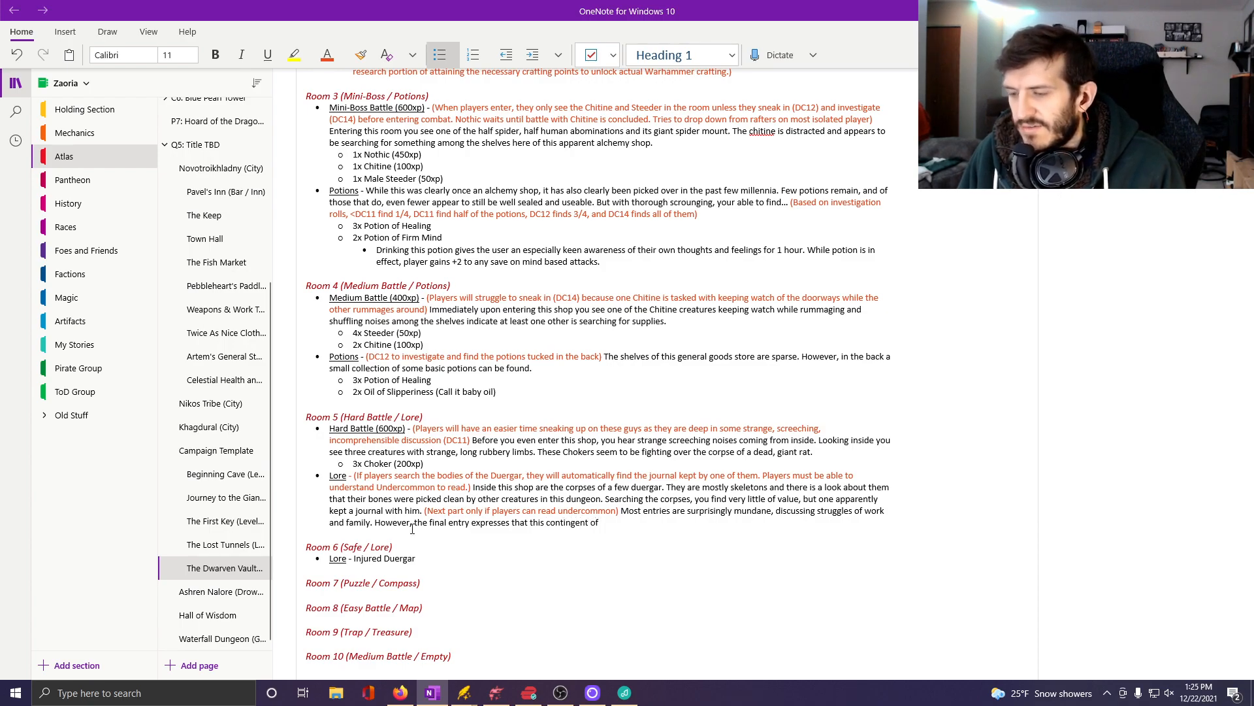
type(" dwar")
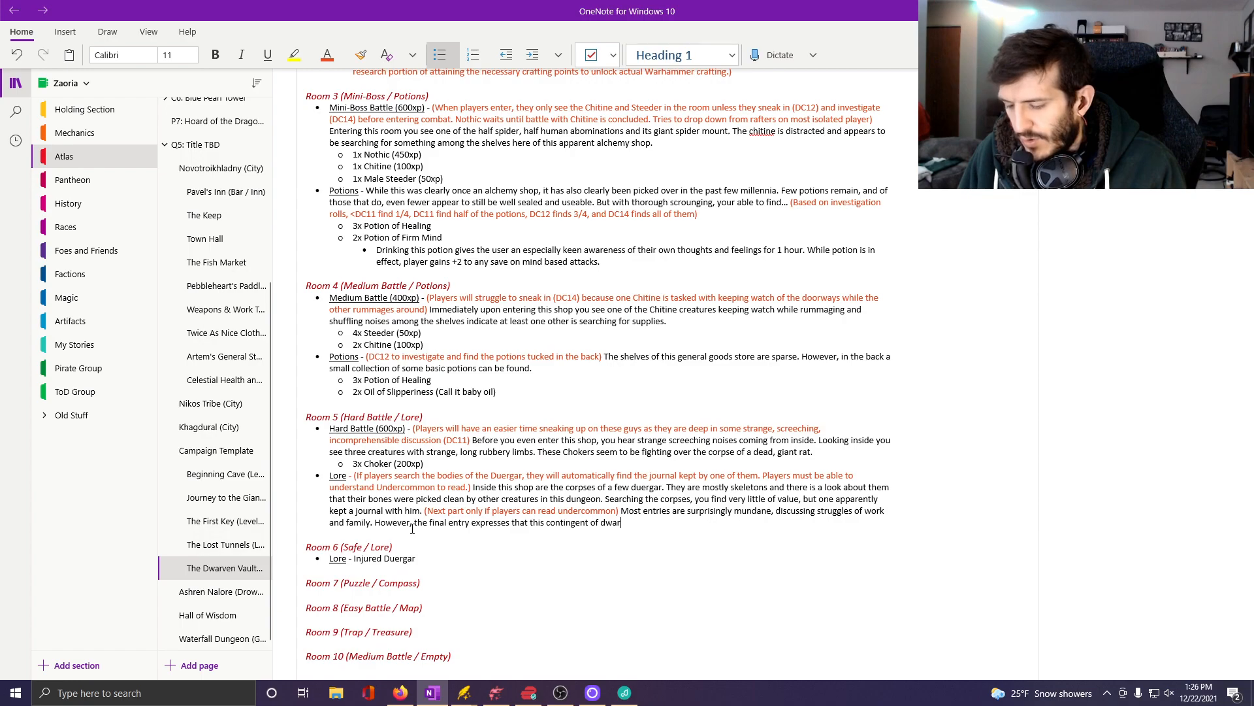
type("ves ")
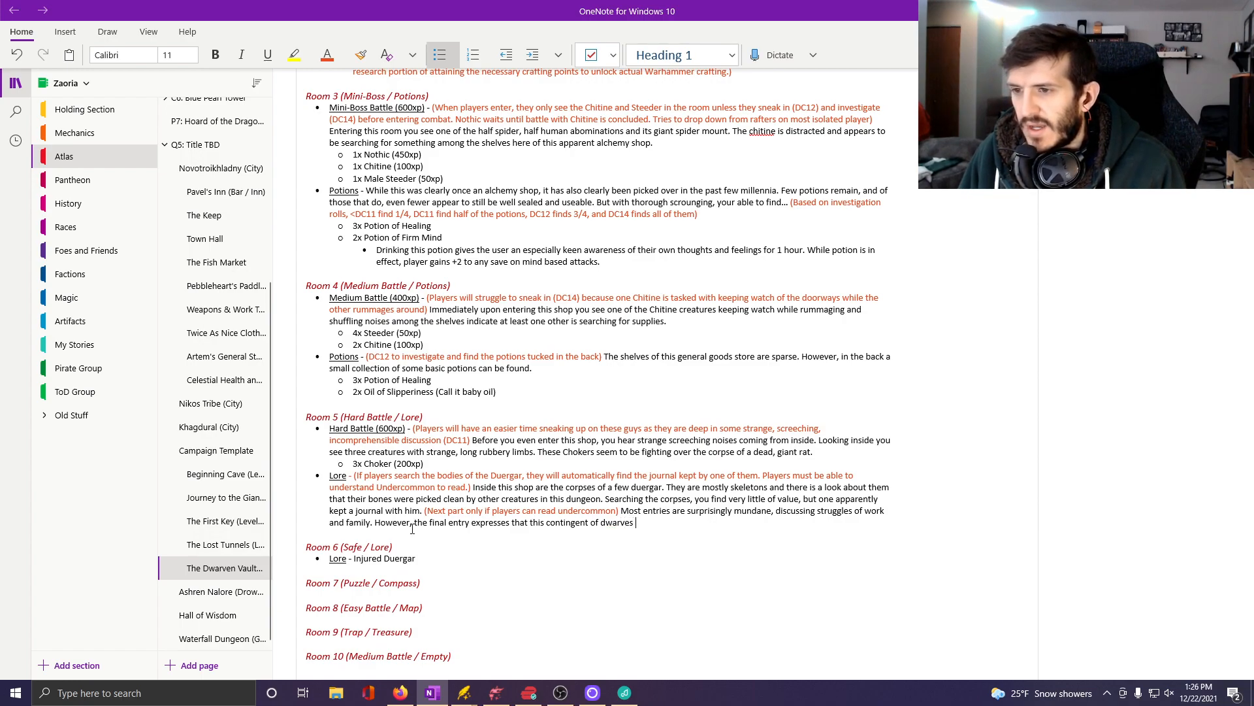
type("were all in")
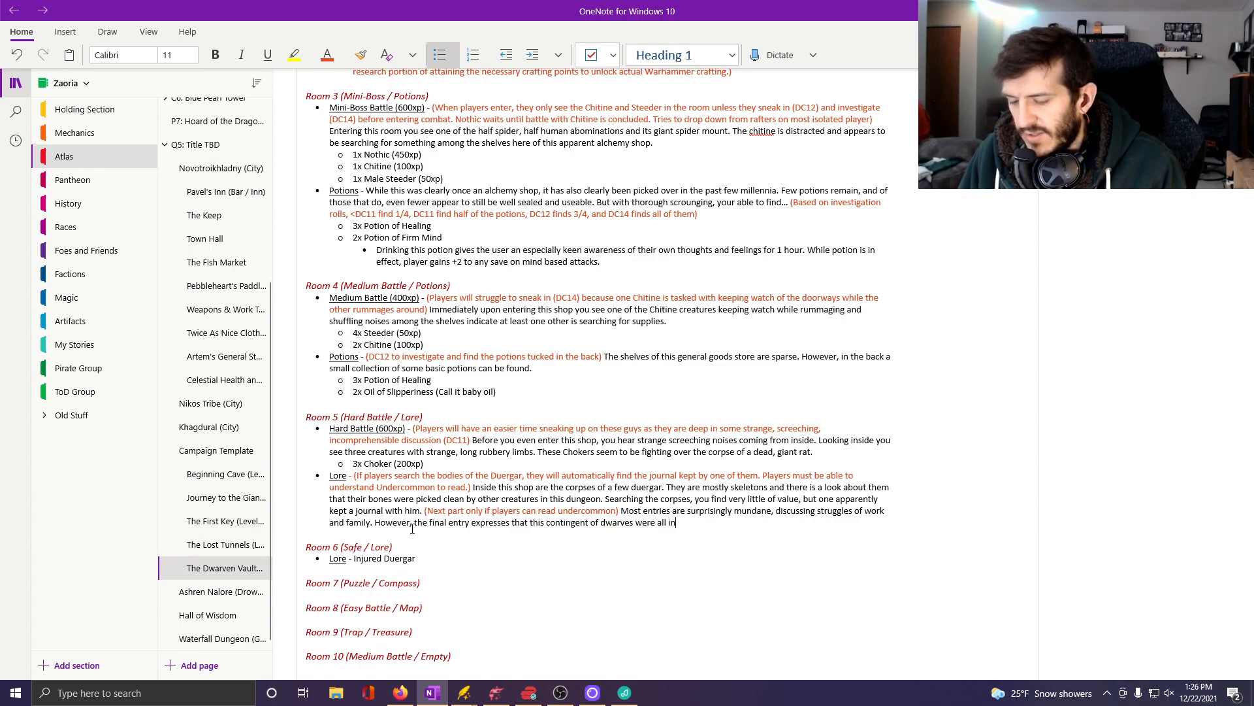
type("jured")
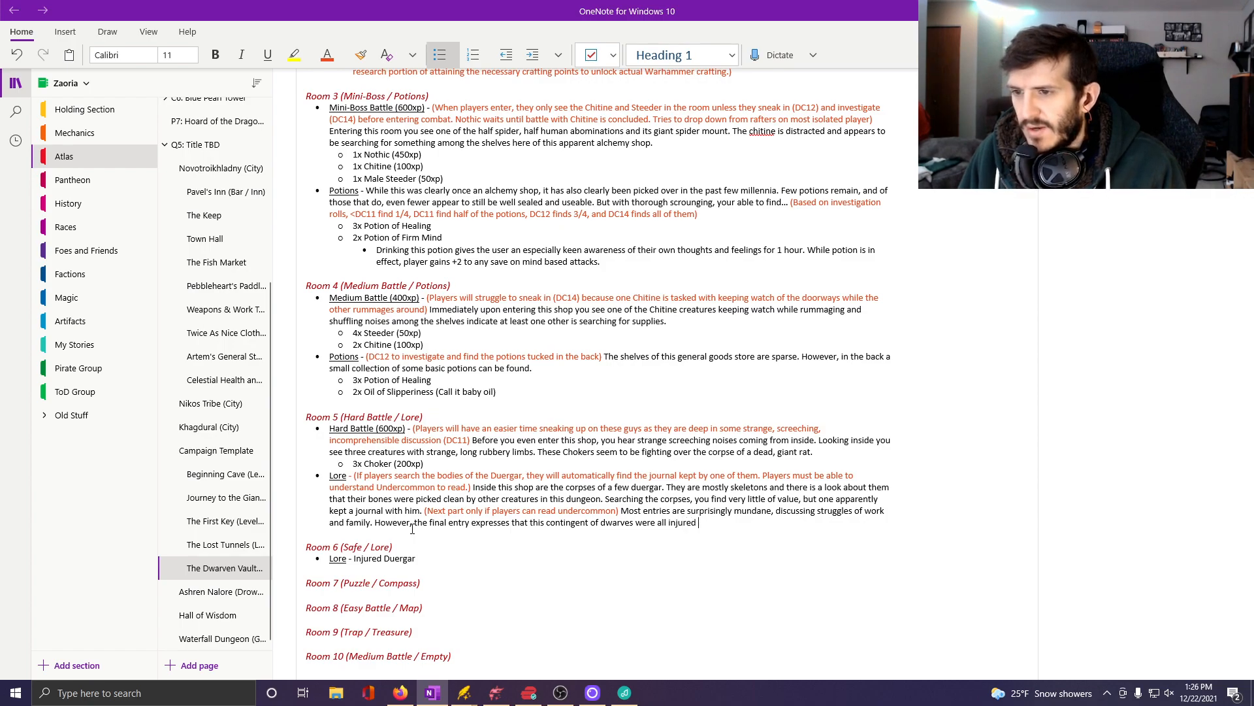
type(" fighting off")
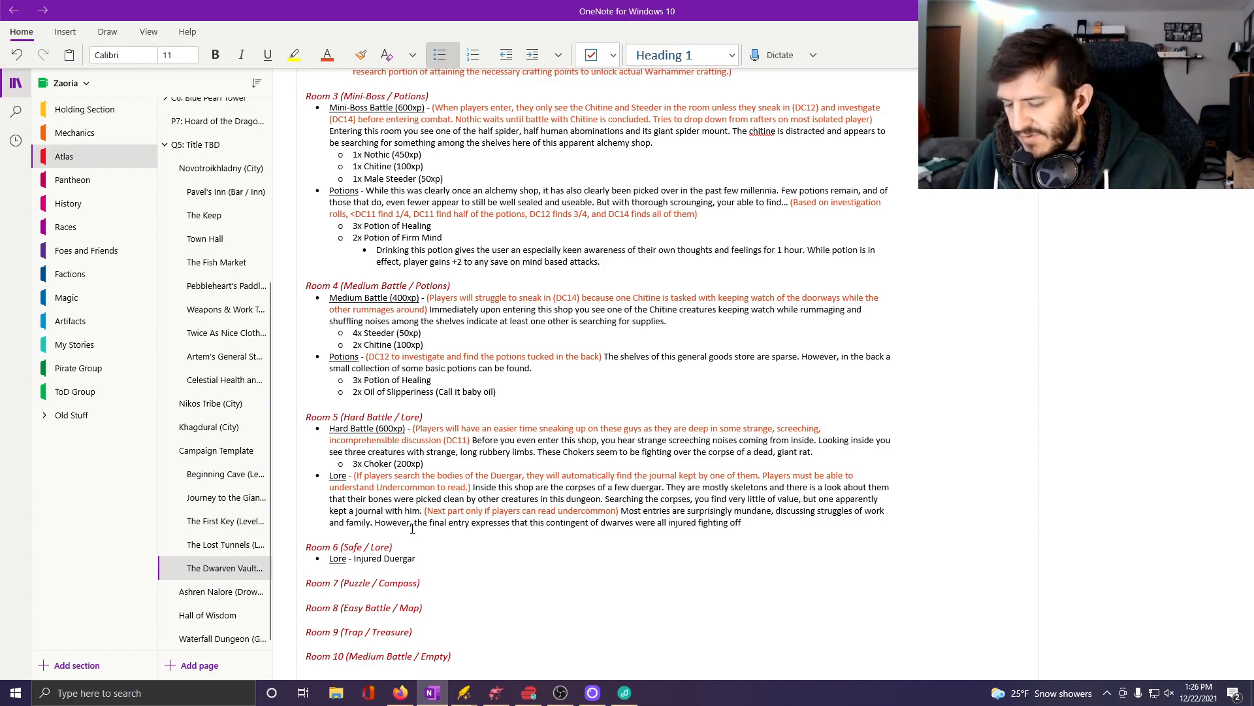
type(" Chokers.")
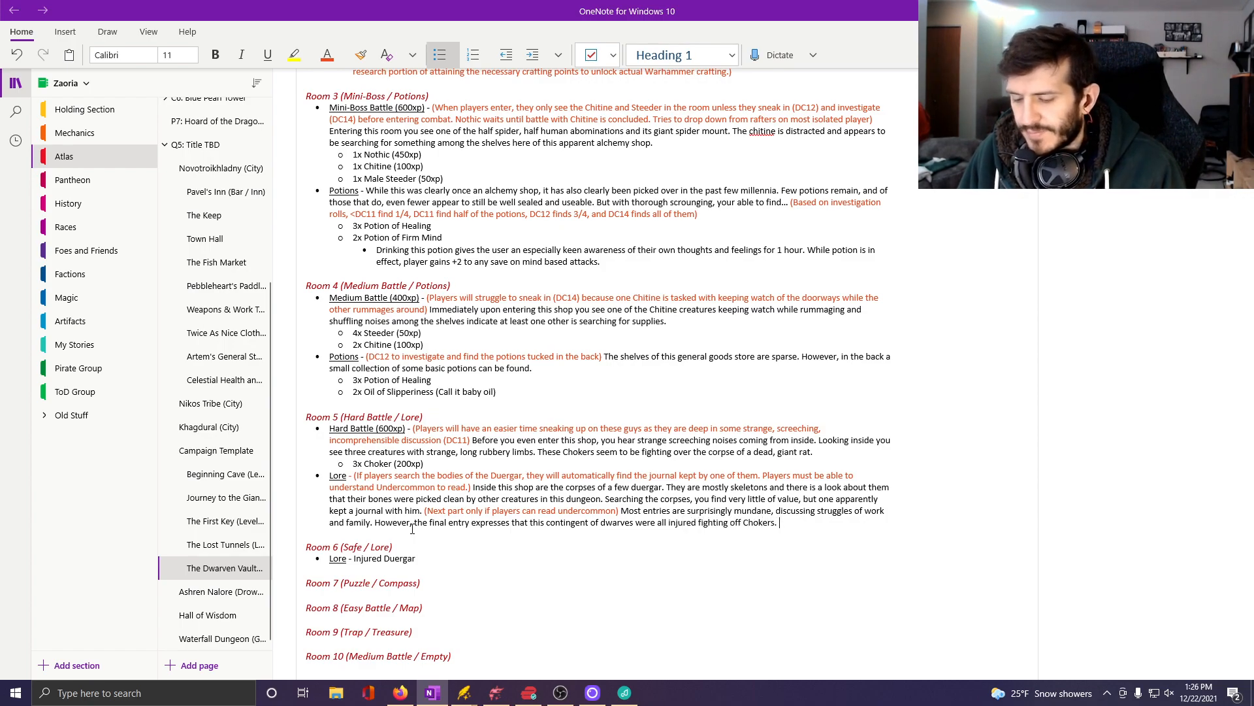
type(" They")
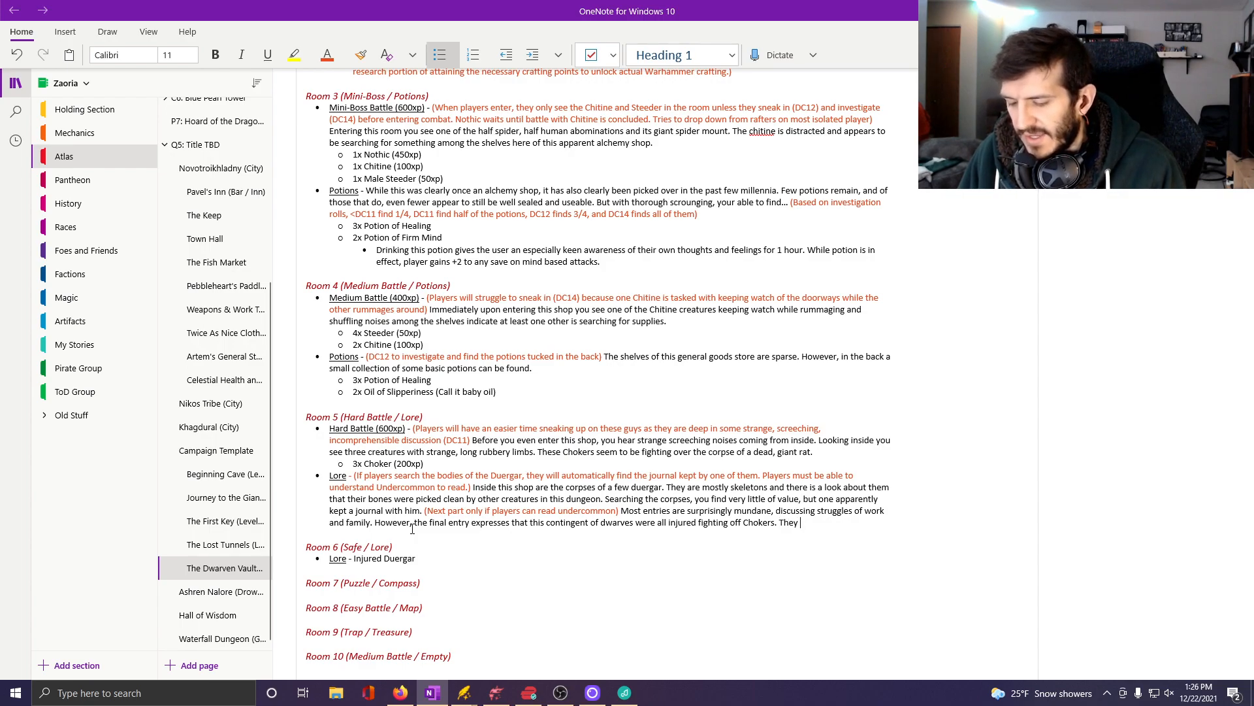
type(" mang")
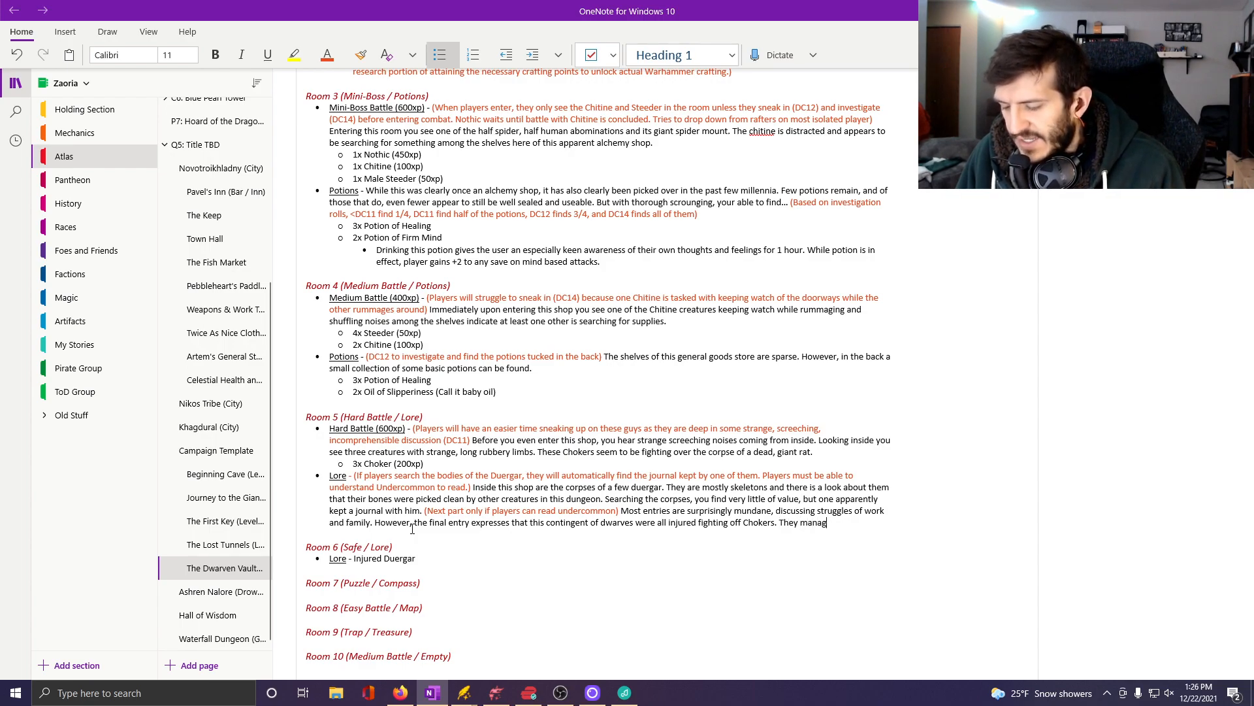
type("ed to ba")
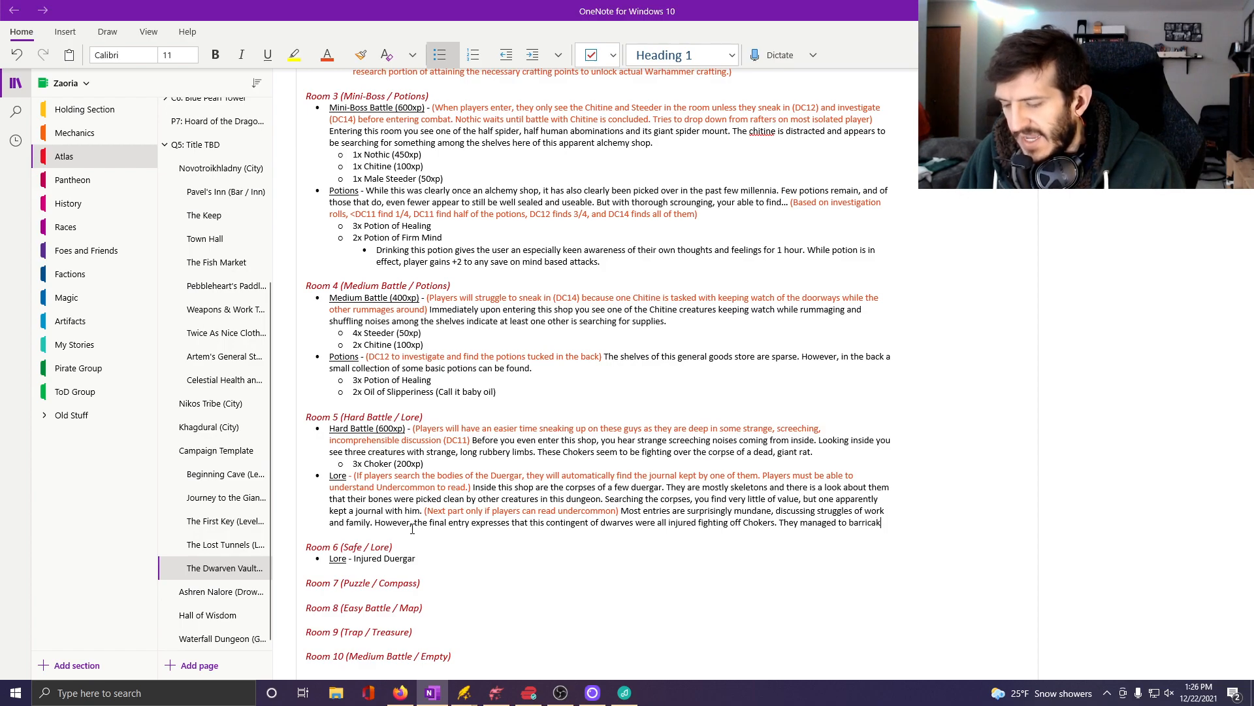
type("rricade in here, but")
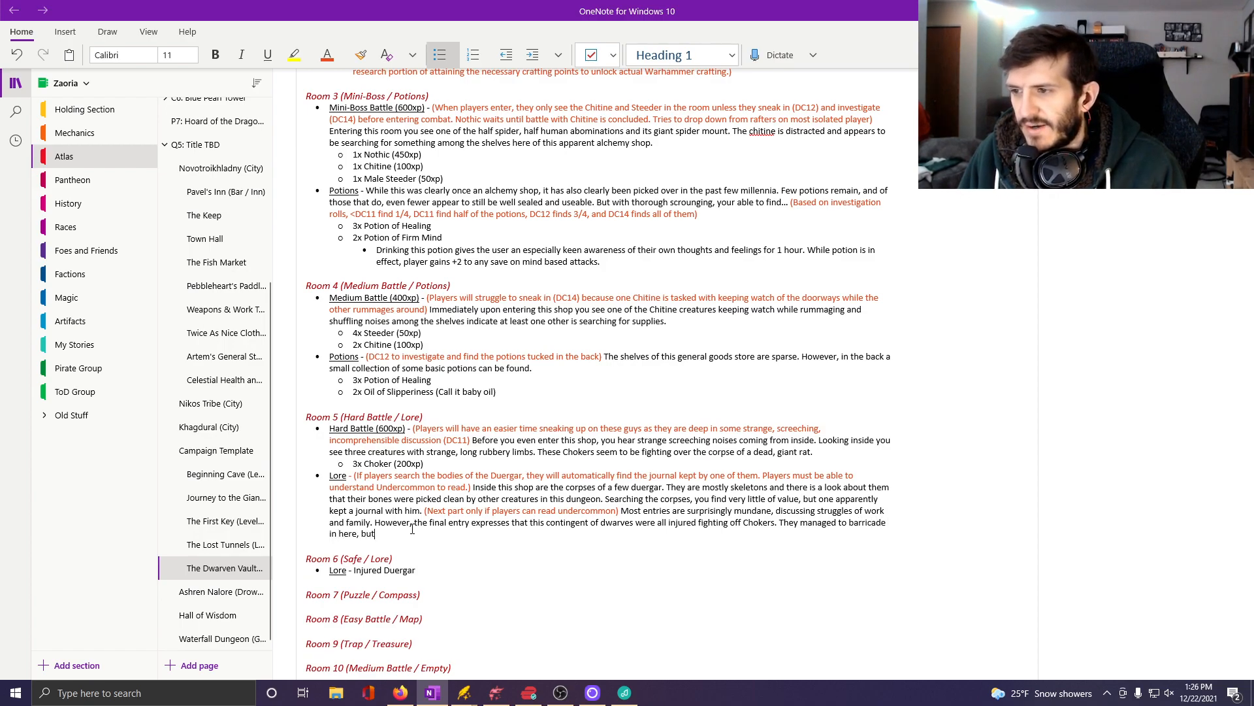
type(" are all ")
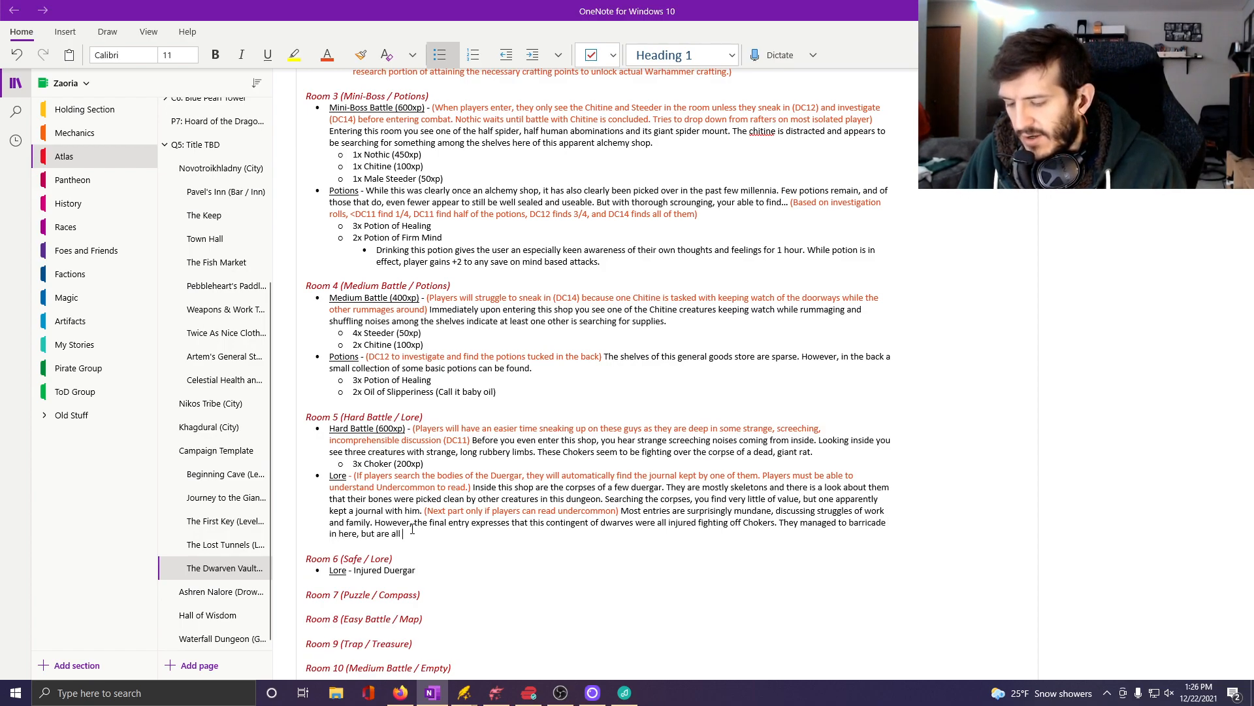
type("wounded and cann")
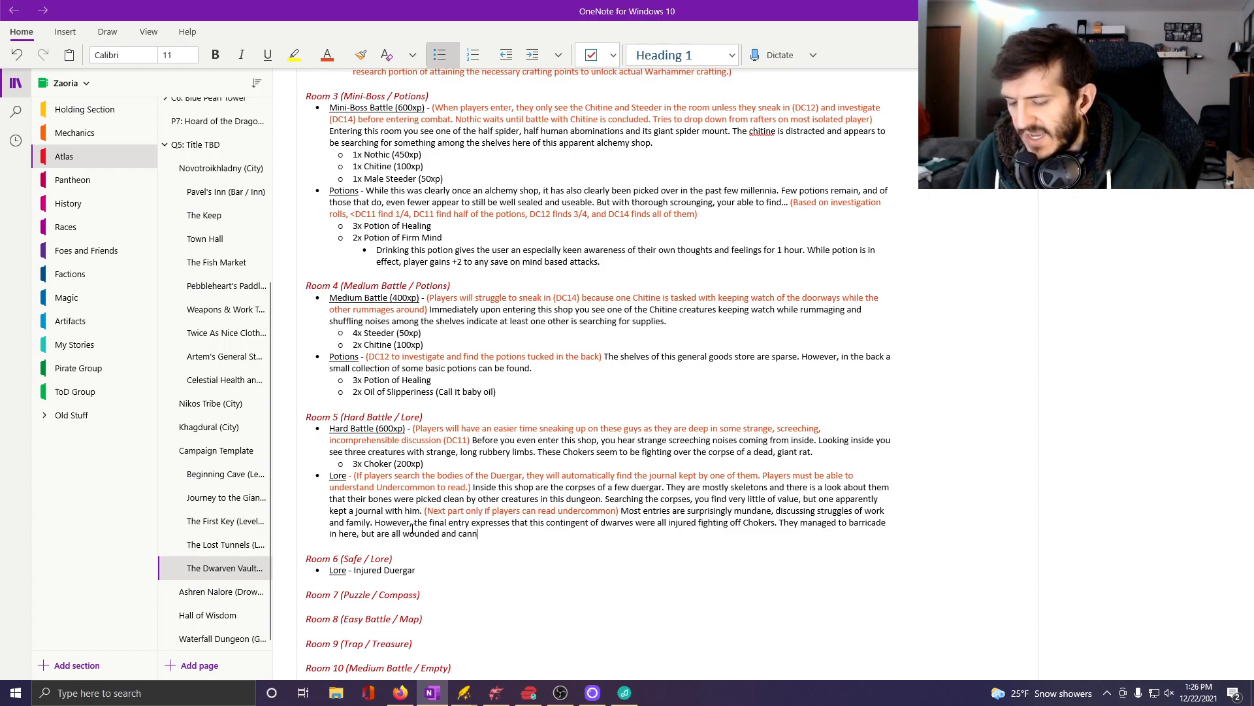
type("ot easily flee.")
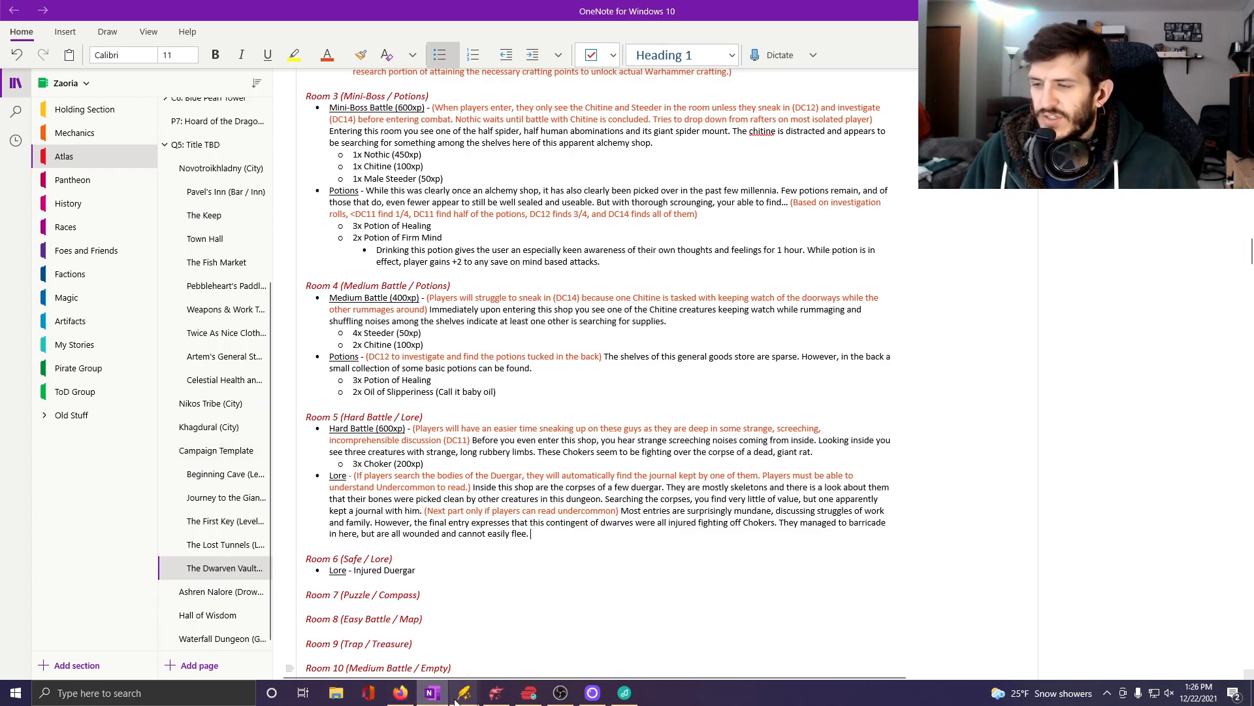
Switch to the Vaults of Khagdural map in Dungeondraft and search the object library for "sack".
left_click(494, 694)
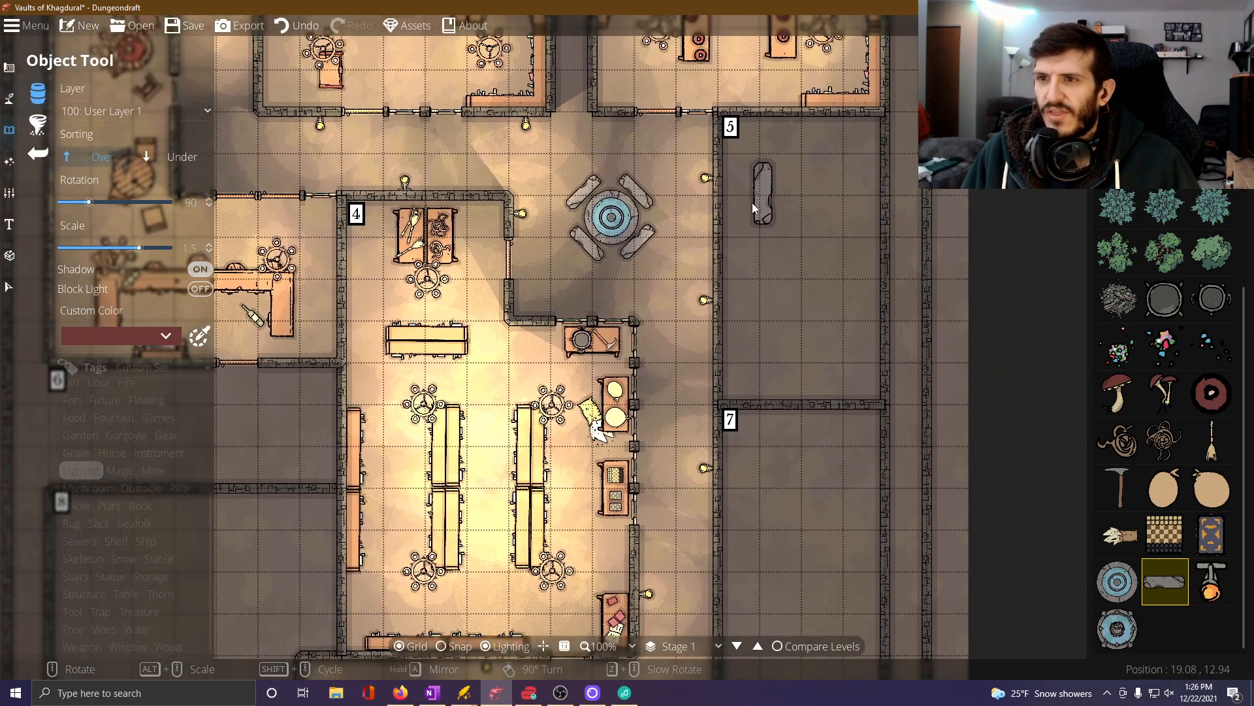
left_click_drag(753, 208, 677, 260)
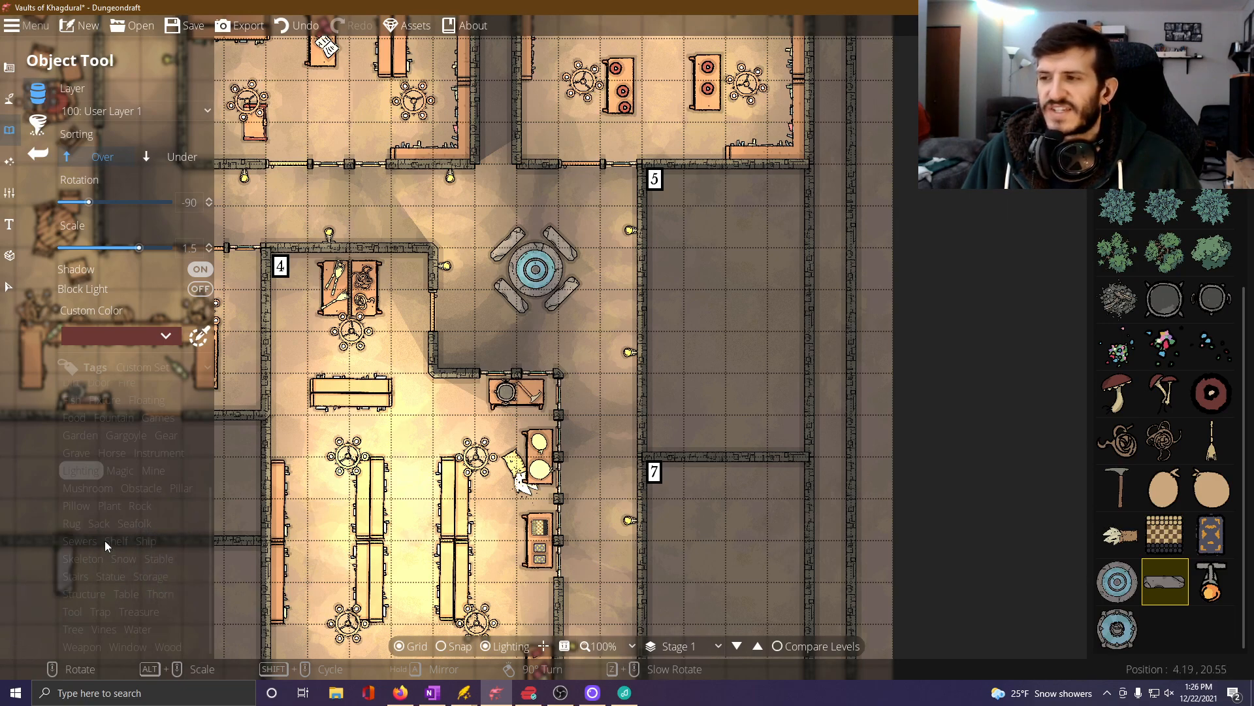
left_click(246, 489)
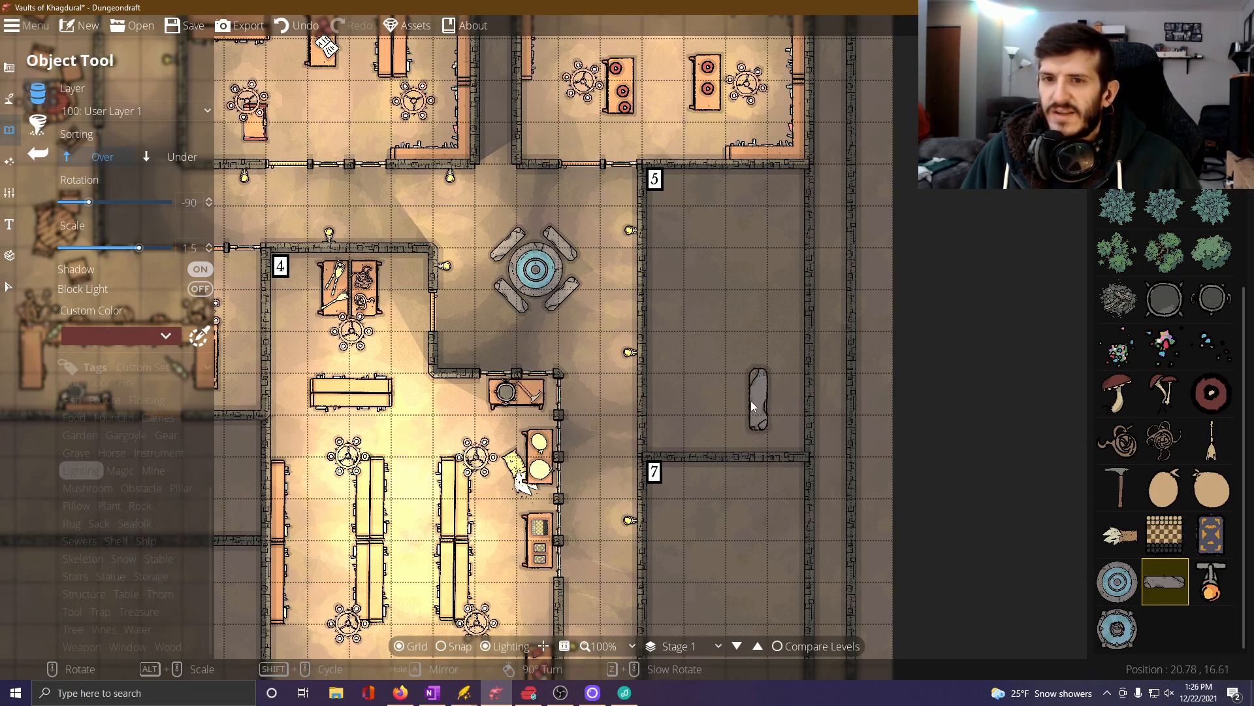
left_click(123, 583)
left_click(1119, 62)
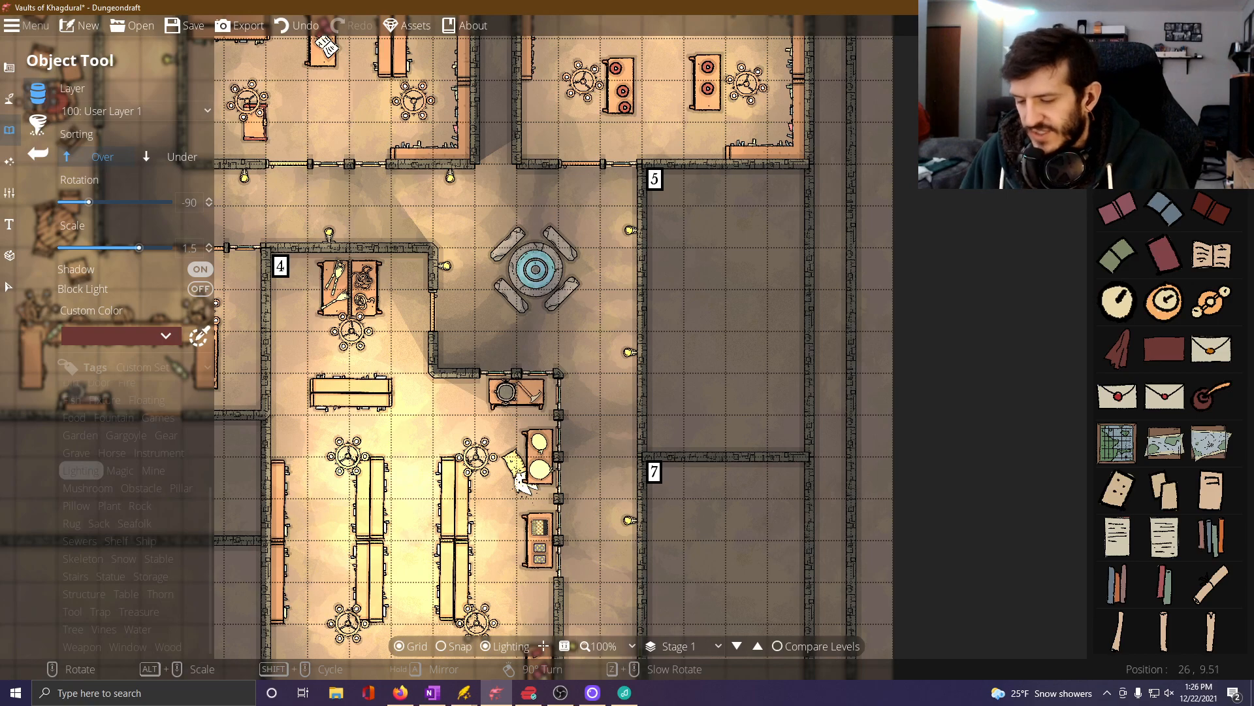
type("sack")
key("Return")
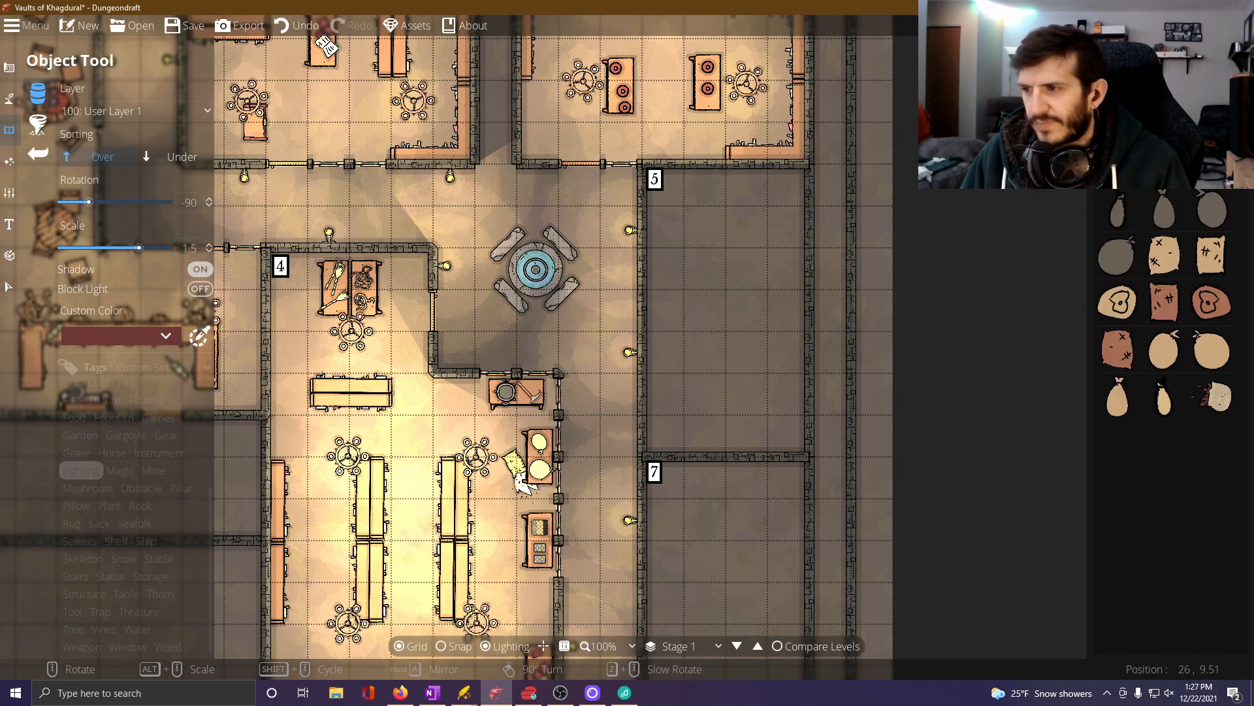
left_click(152, 591)
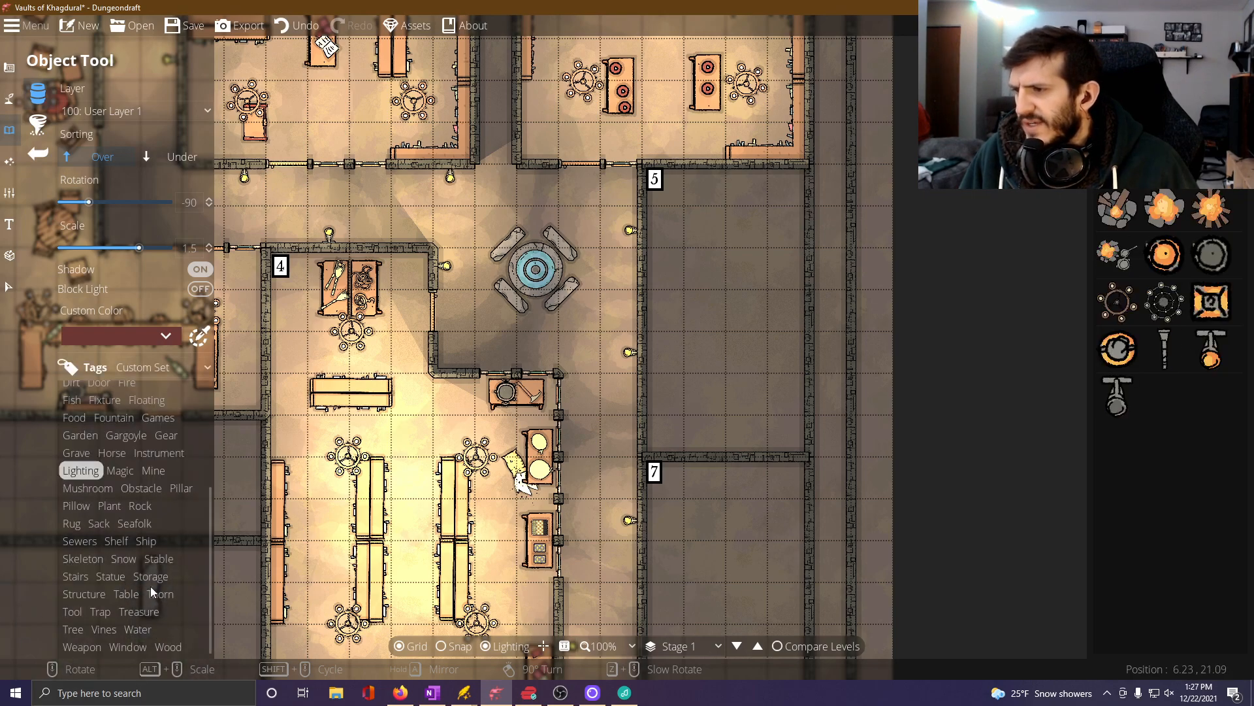
Place a filled weapon rack and a second, sparser rack from the Weapon objects along room 5's east wall, both rotated 90 degrees at scale 1.5.
left_click(83, 647)
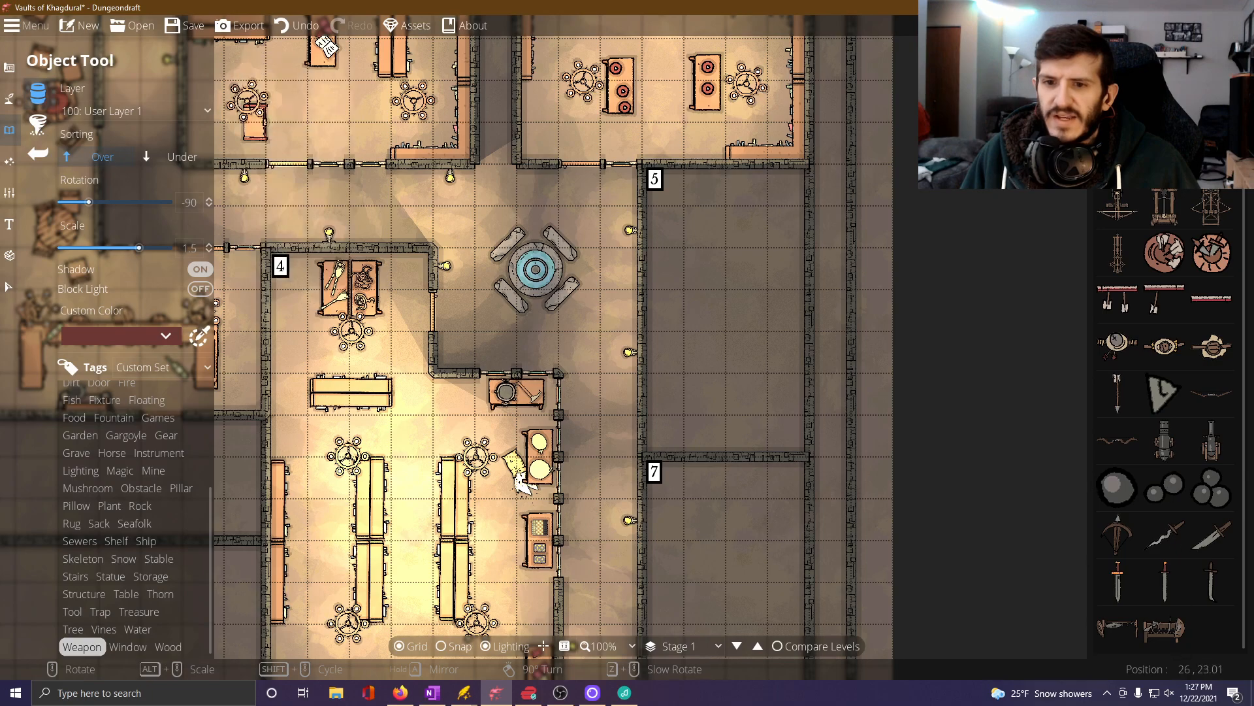
left_click(1165, 628)
scroll(770, 239, "up", 7)
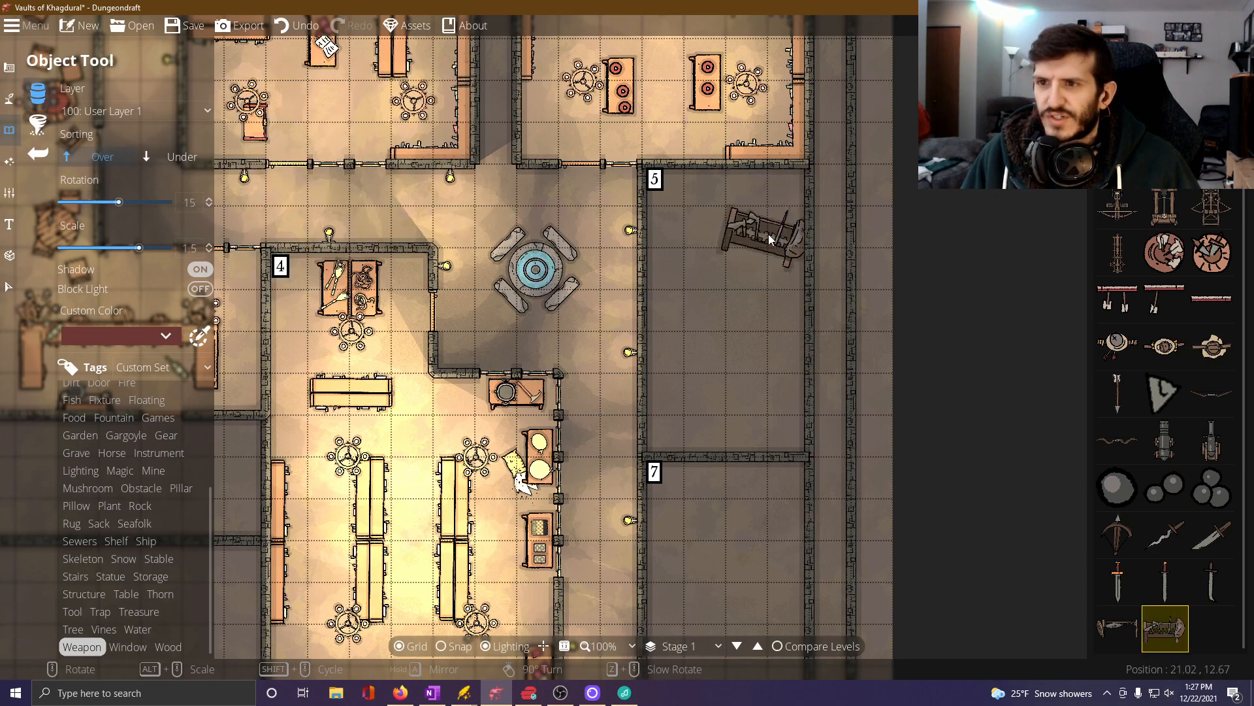
scroll(769, 240, "up", 5)
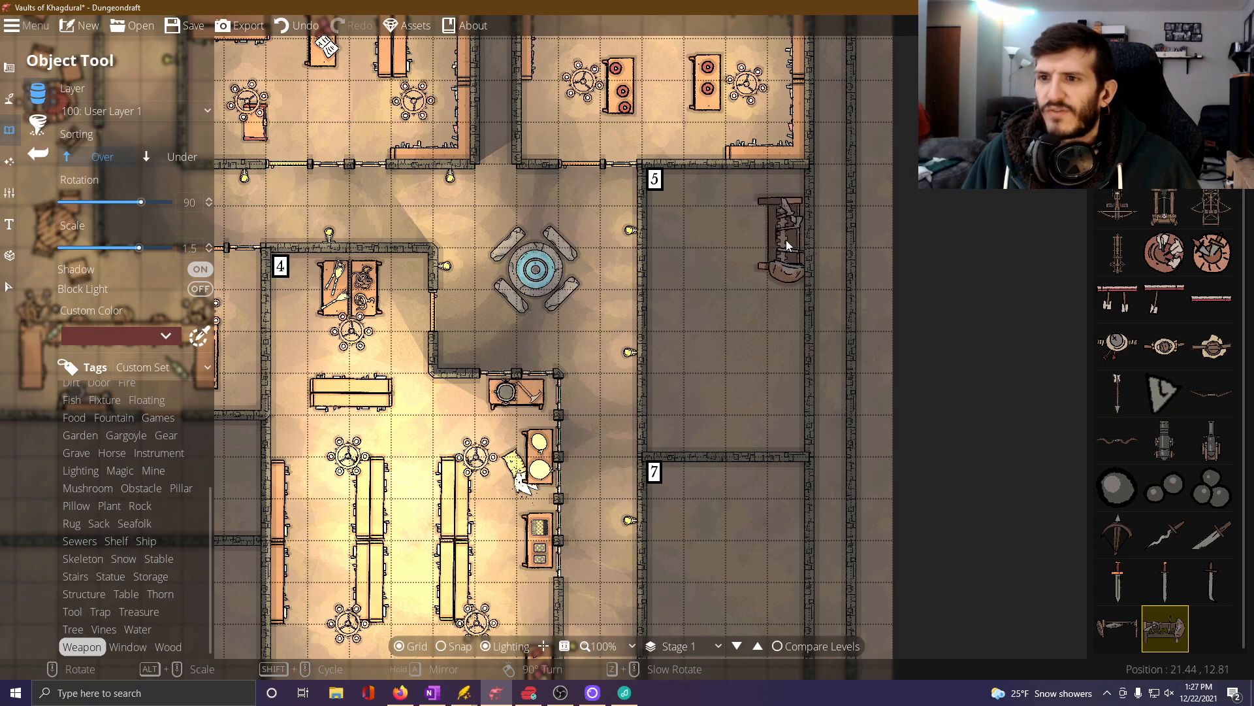
scroll(788, 239, "up", 12)
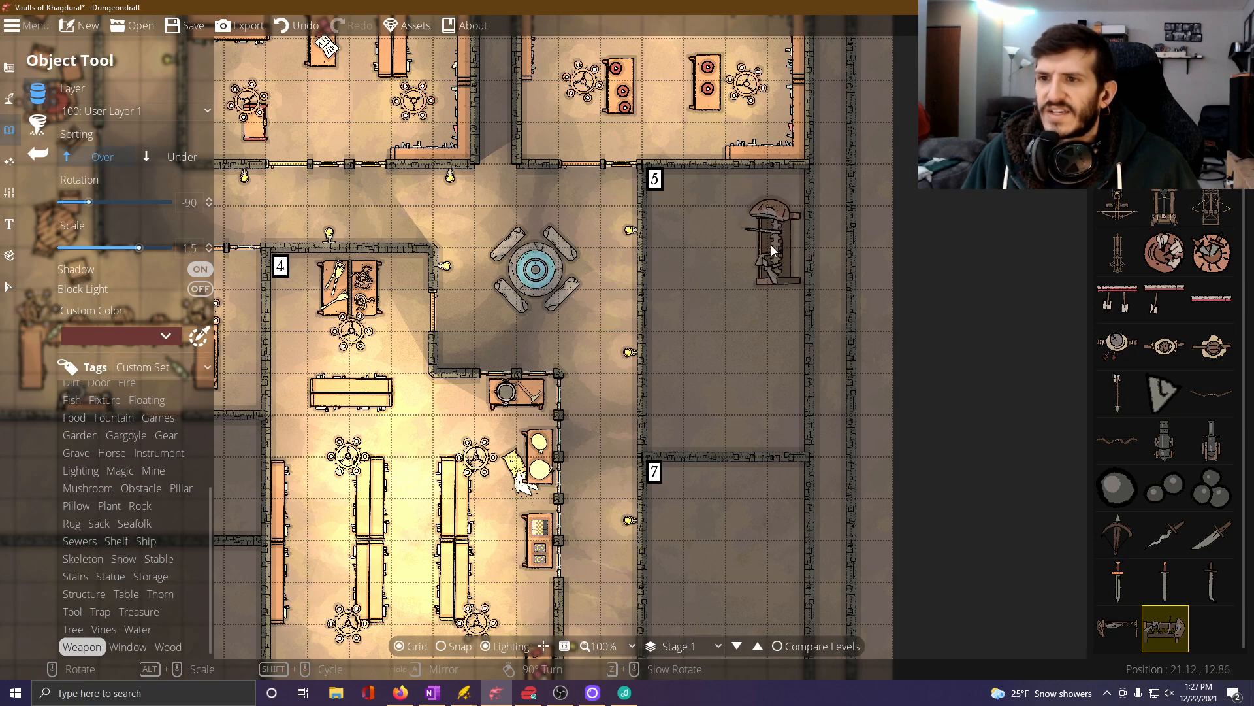
scroll(771, 250, "up", 12)
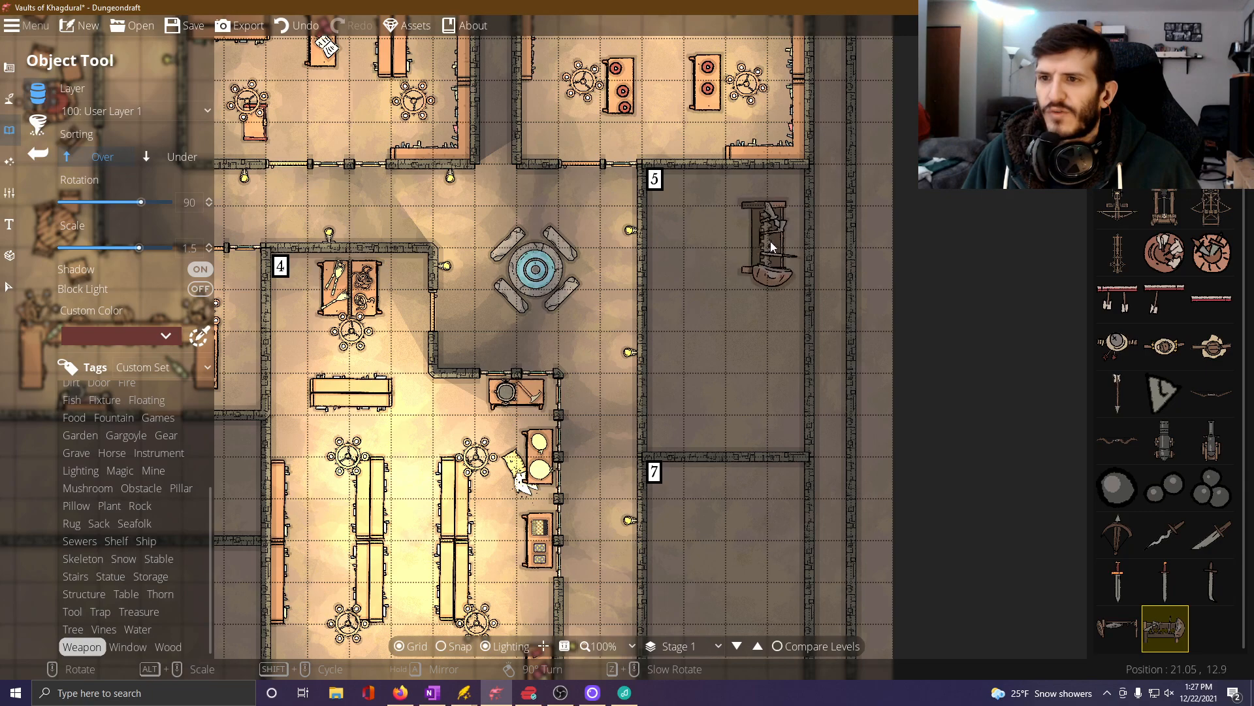
left_click(789, 239)
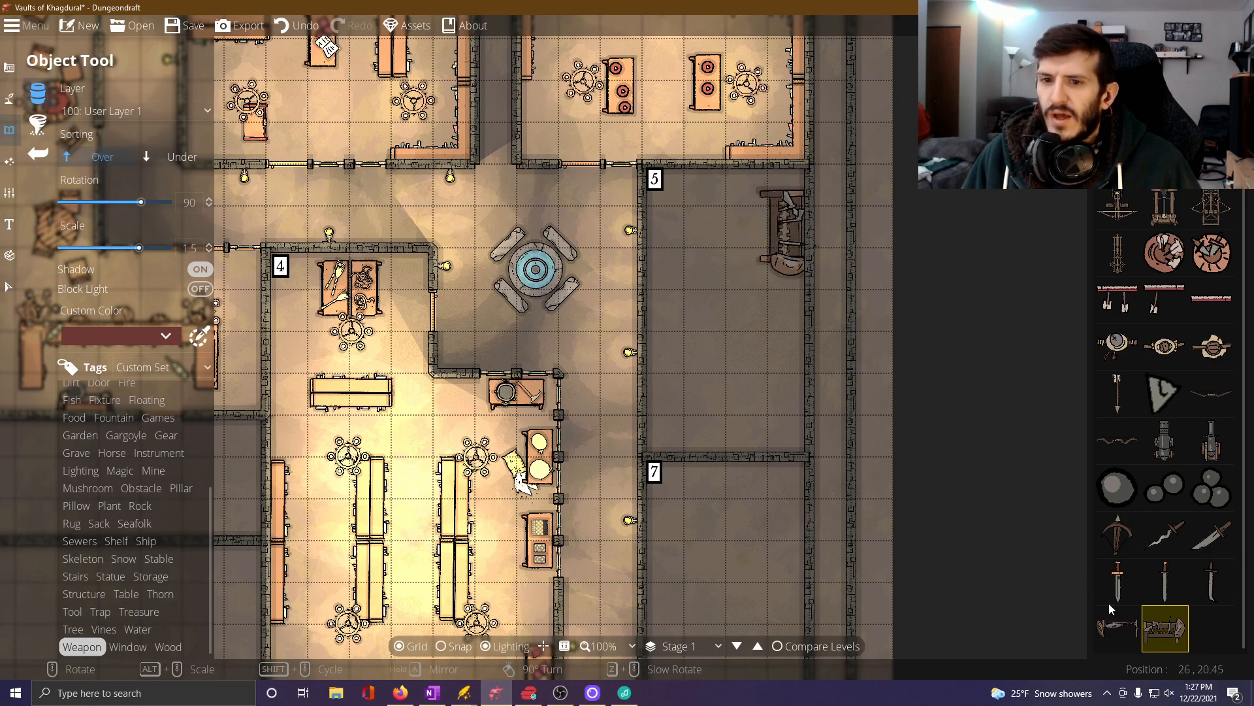
left_click(1118, 627)
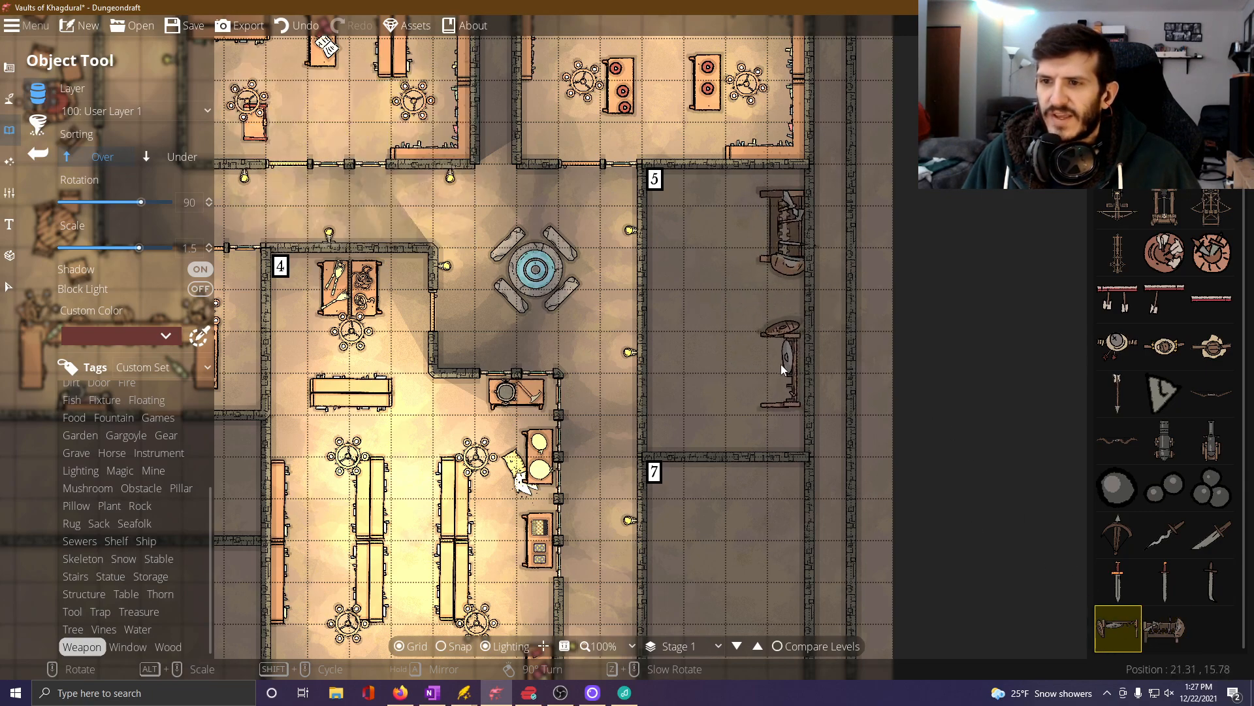
left_click(786, 375)
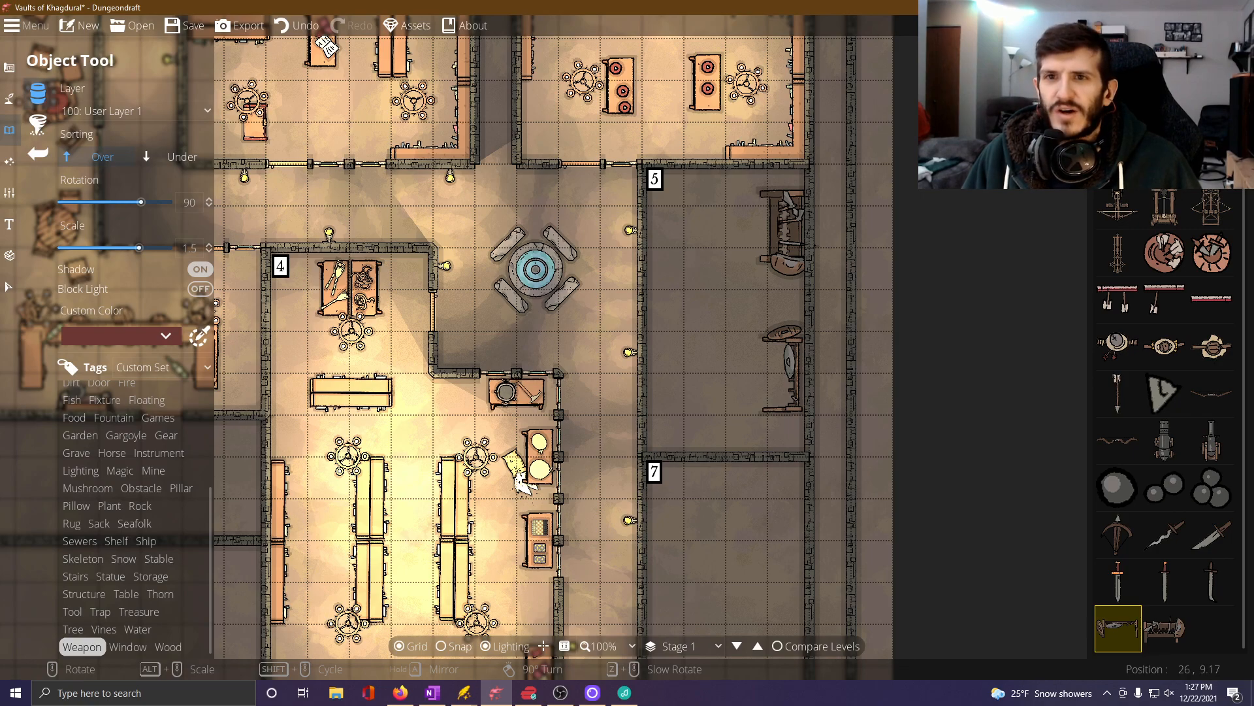
Choose the plain rectangular table object and set its scale to 1 and its rotation to -90 degrees.
left_click(1168, 107)
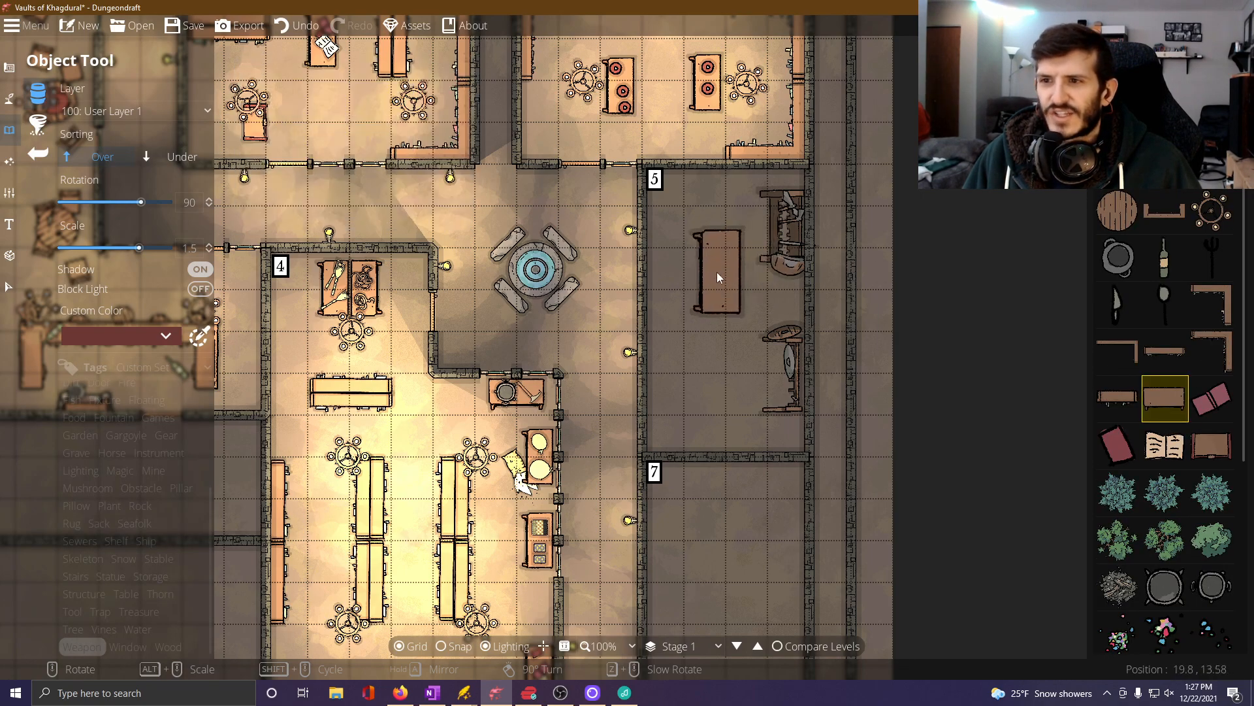
scroll(710, 279, "up", 10)
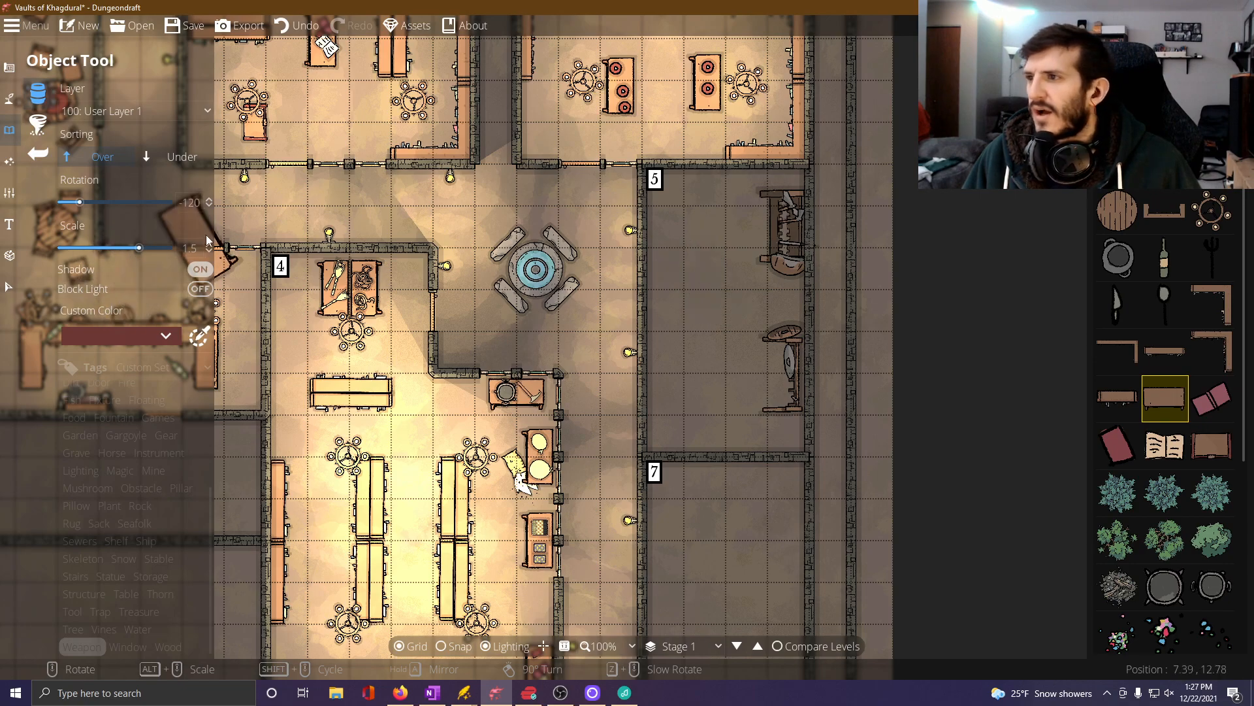
left_click(190, 247)
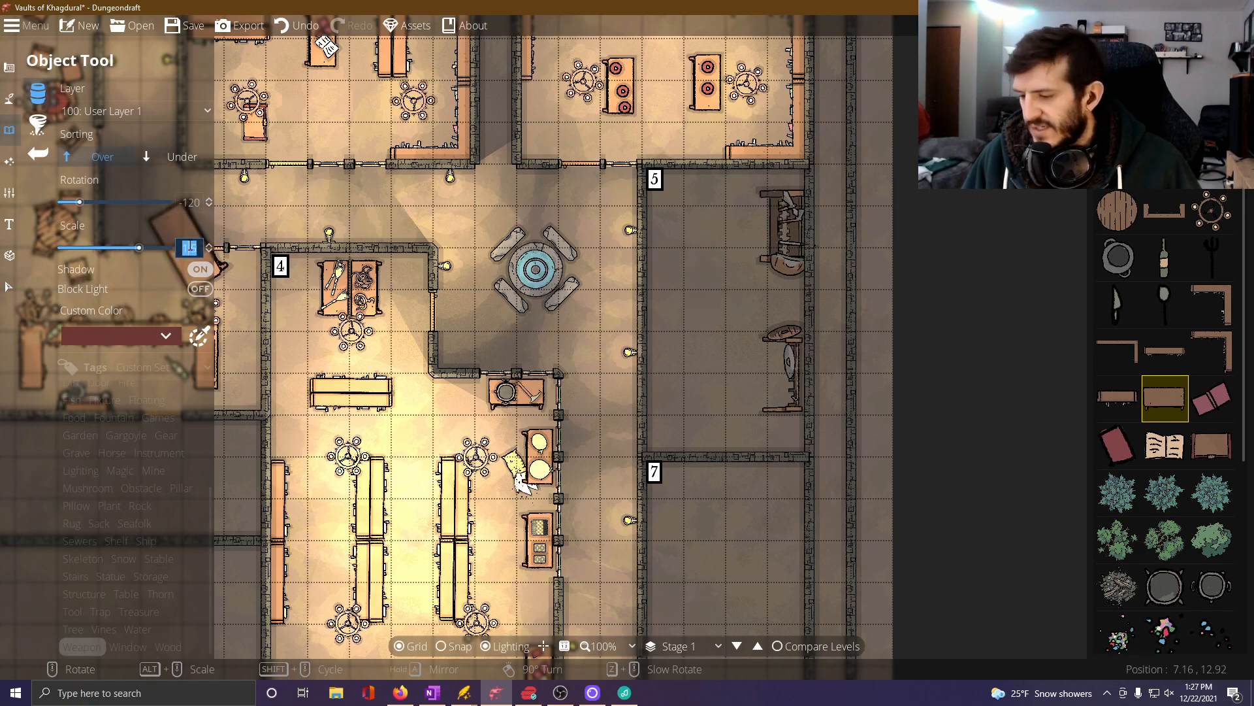
type("1")
key("Return")
scroll(670, 269, "up", 3)
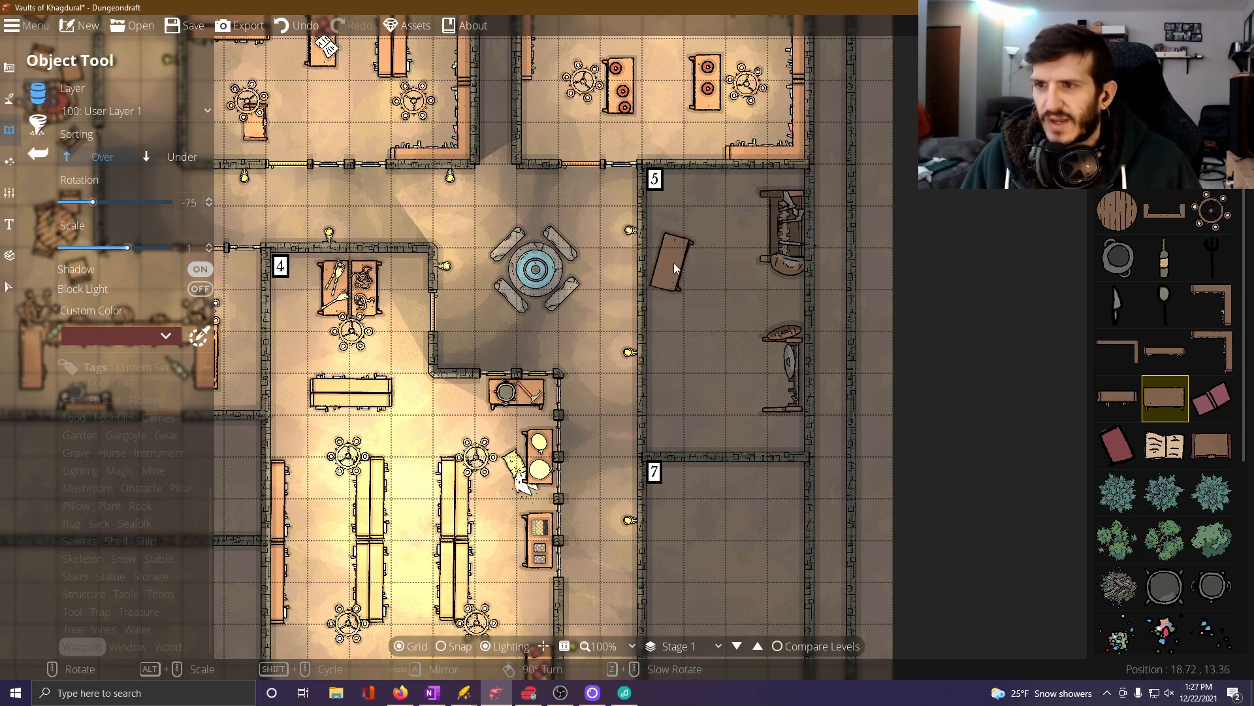
scroll(679, 265, "down", 1)
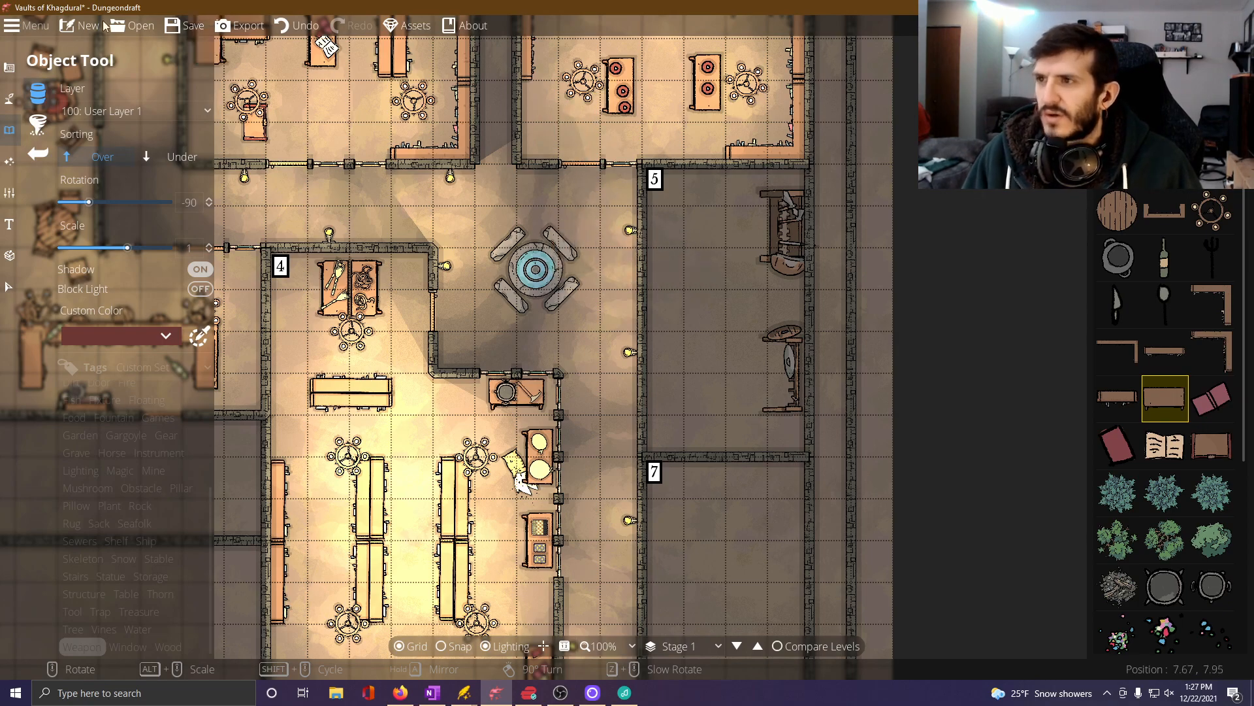
Delete the filled and the sparser oversized weapon racks along room 5's east wall.
left_click(8, 287)
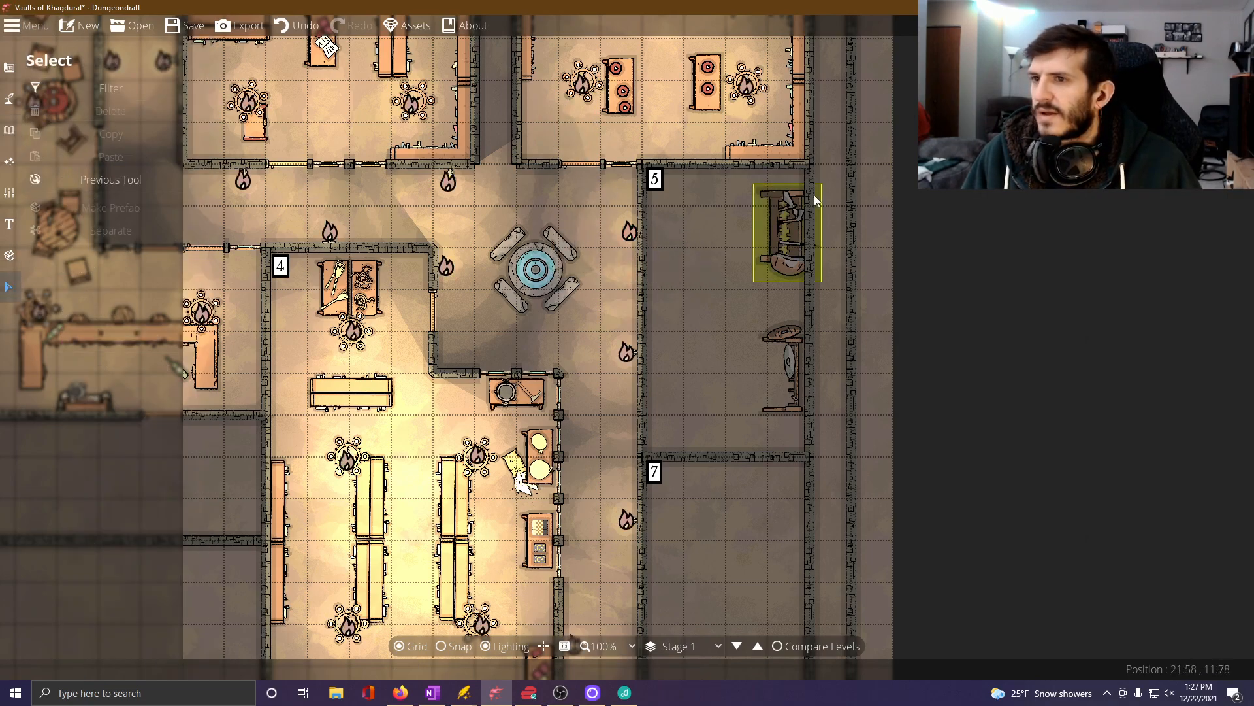
left_click(788, 232)
key("Delete")
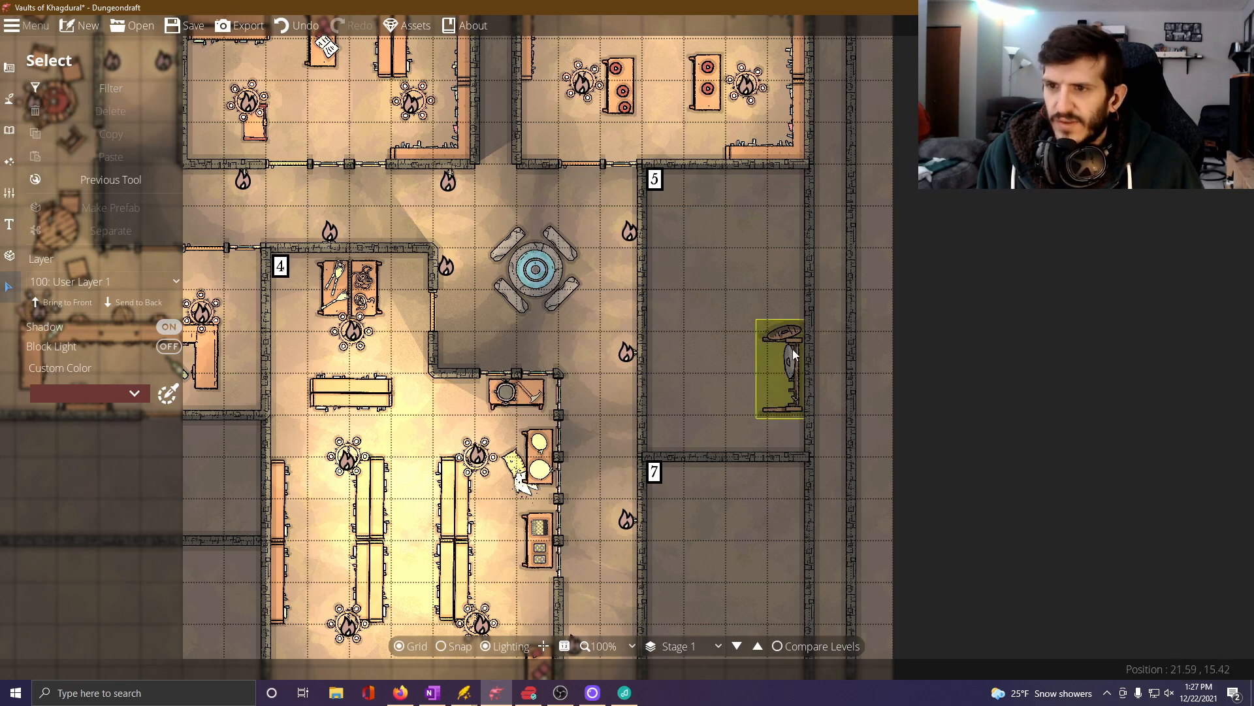
left_click(793, 353)
key("Delete")
Place two filled weapon racks from the Weapon objects along the upper half of room 5's east wall, rotated 90 degrees at scale 1.
left_click(8, 132)
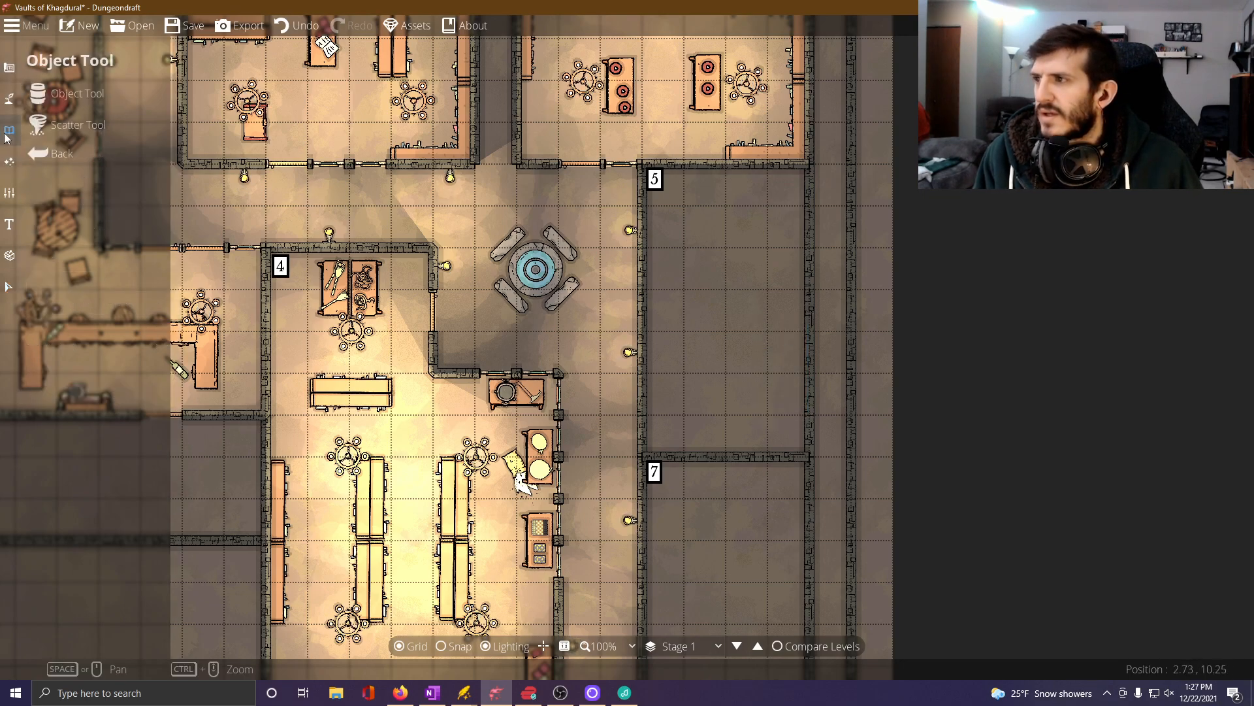
left_click(72, 93)
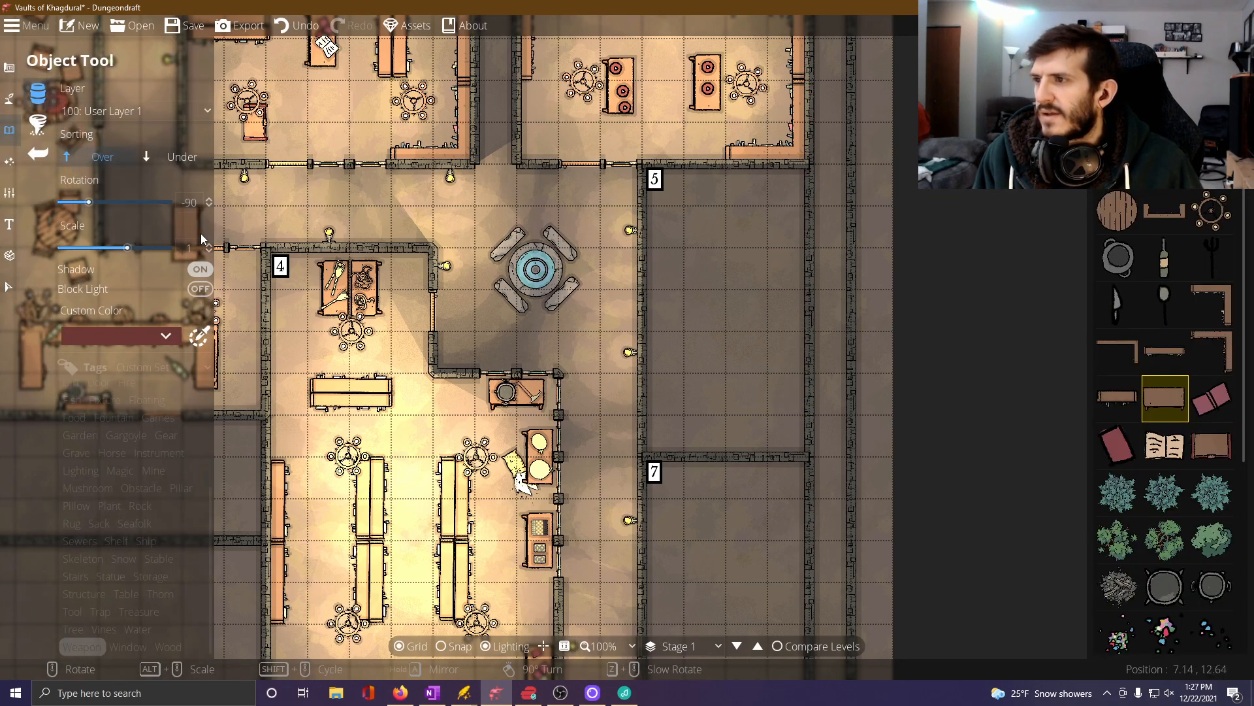
scroll(1163, 301, "down", 5)
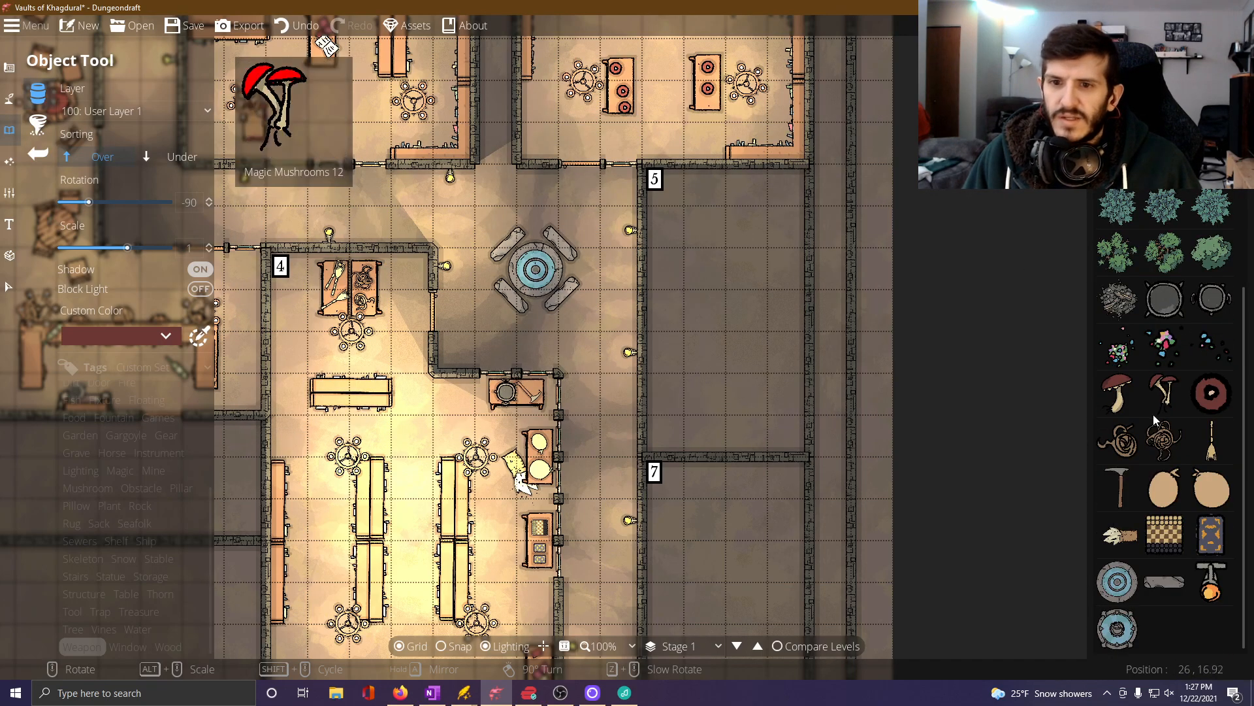
scroll(1154, 444, "up", 5)
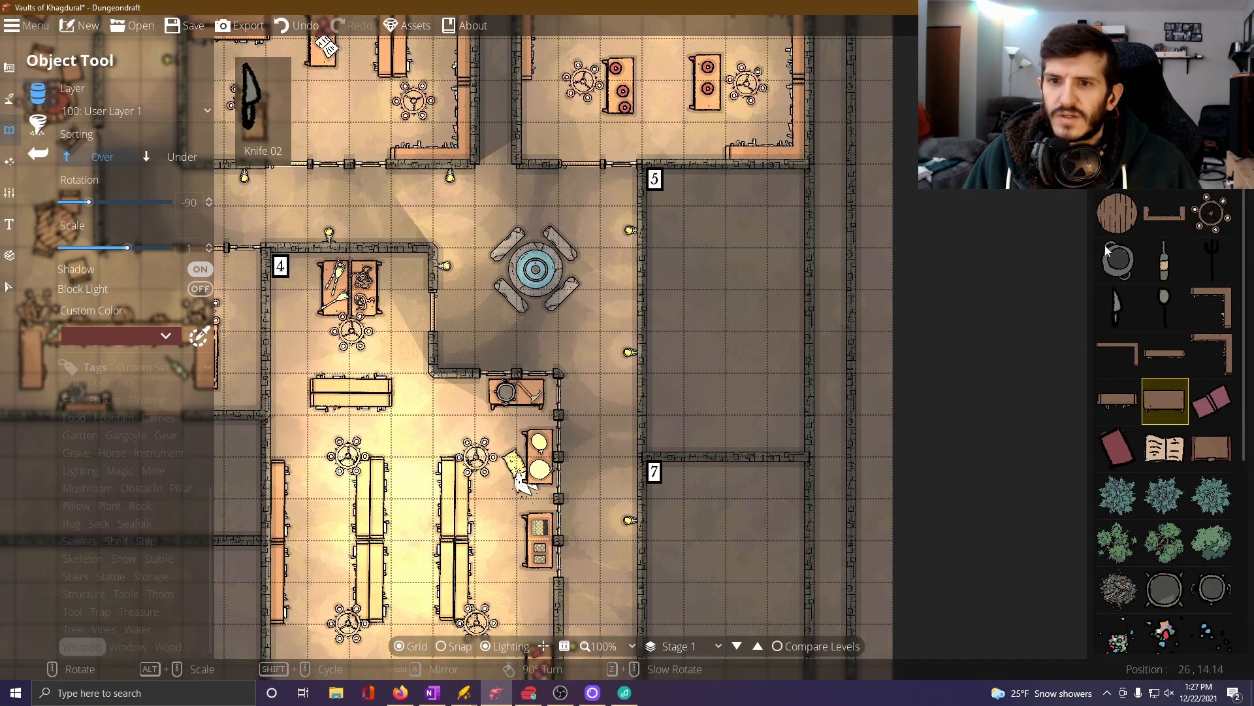
left_click(82, 647)
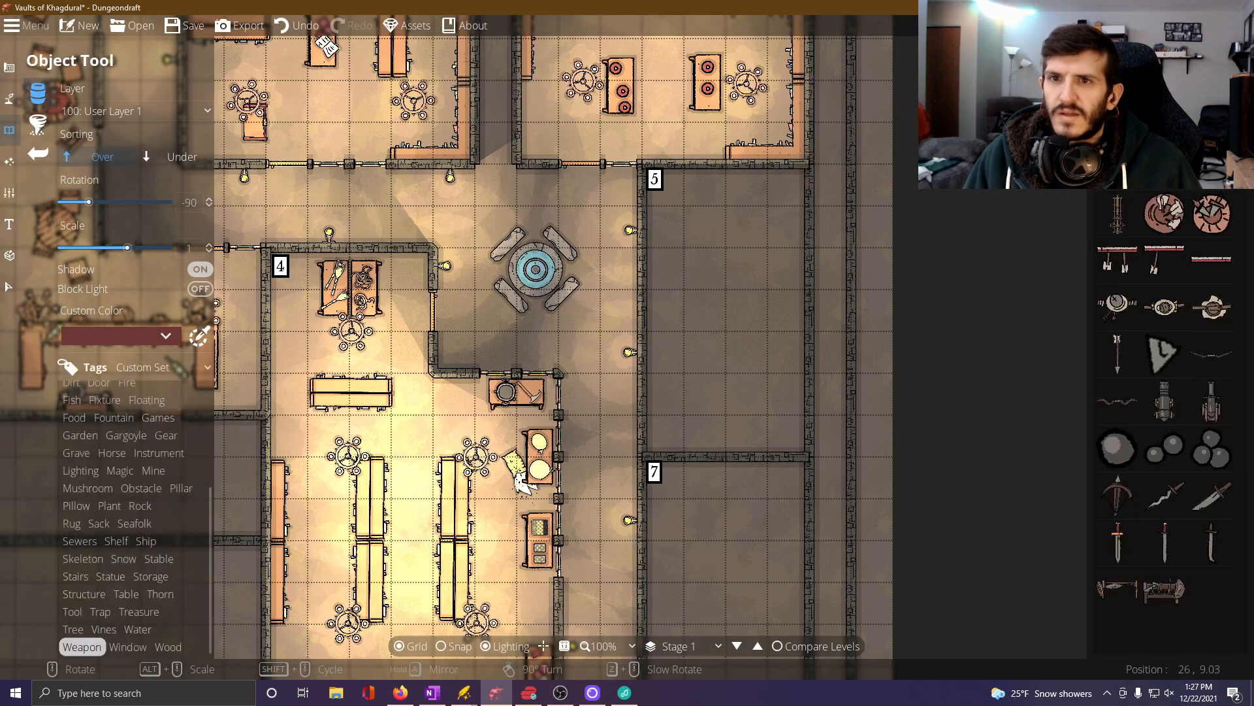
left_click(1165, 588)
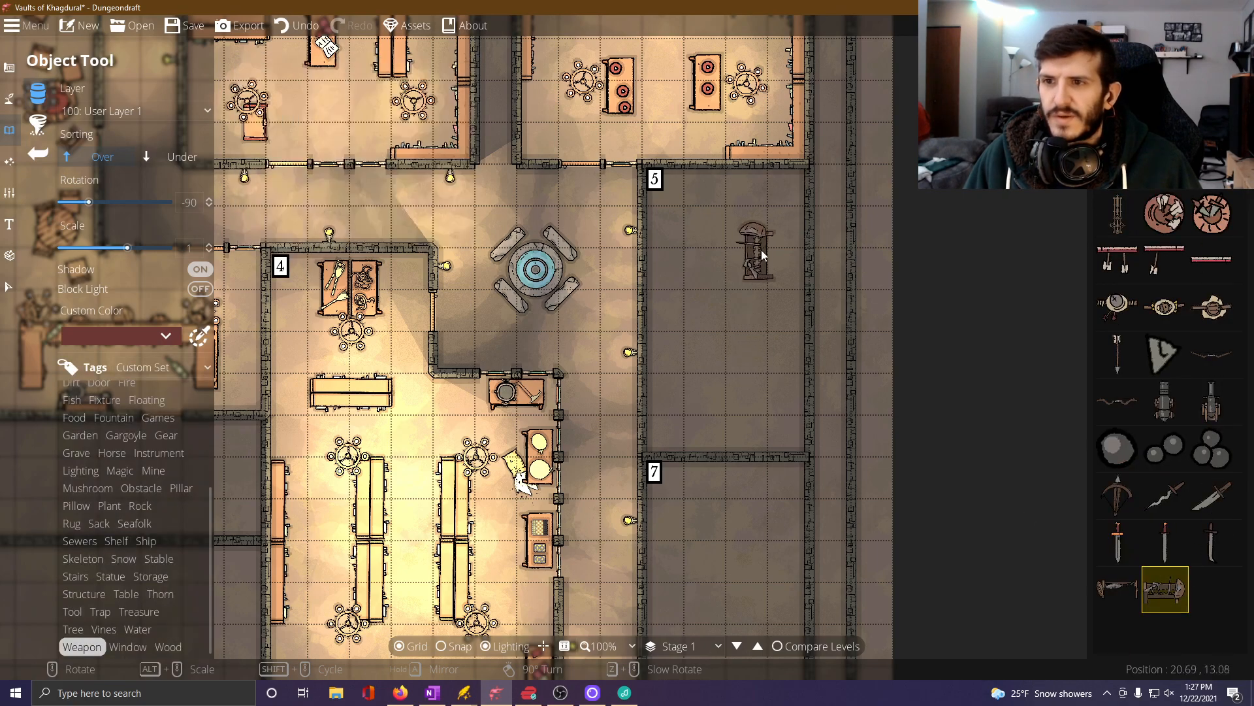
scroll(762, 253, "up", 11)
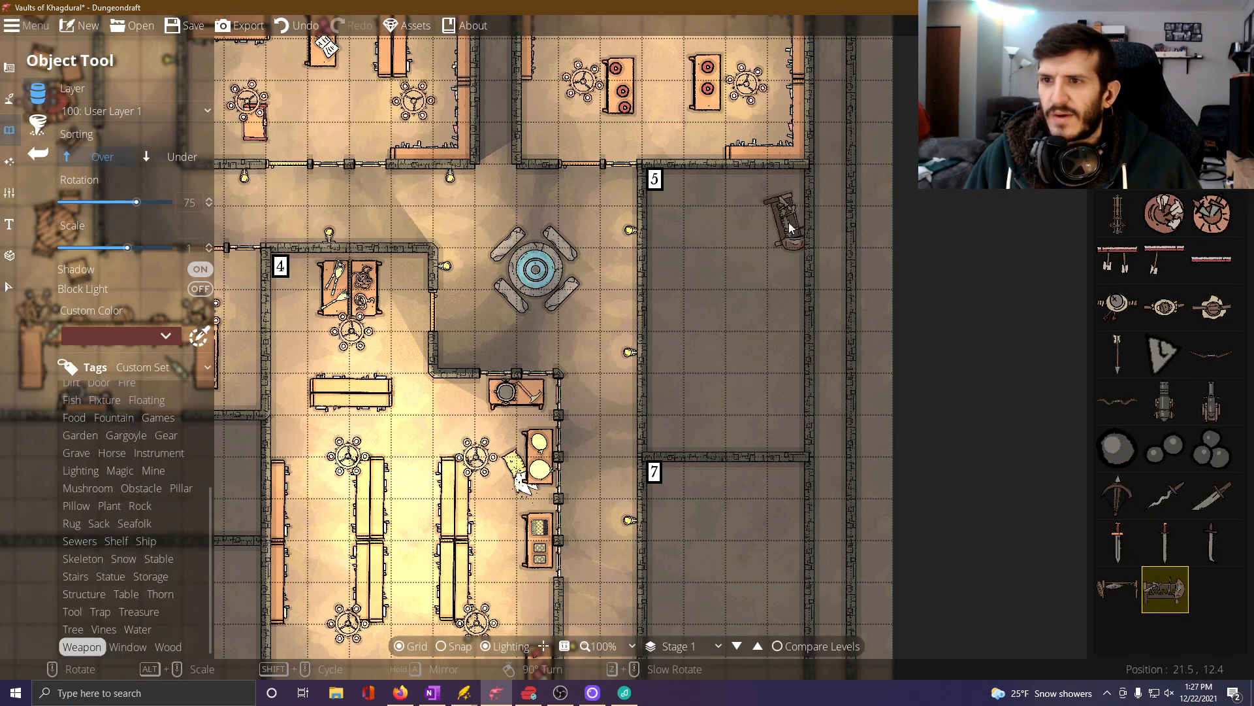
scroll(790, 221, "up", 1)
left_click(791, 221)
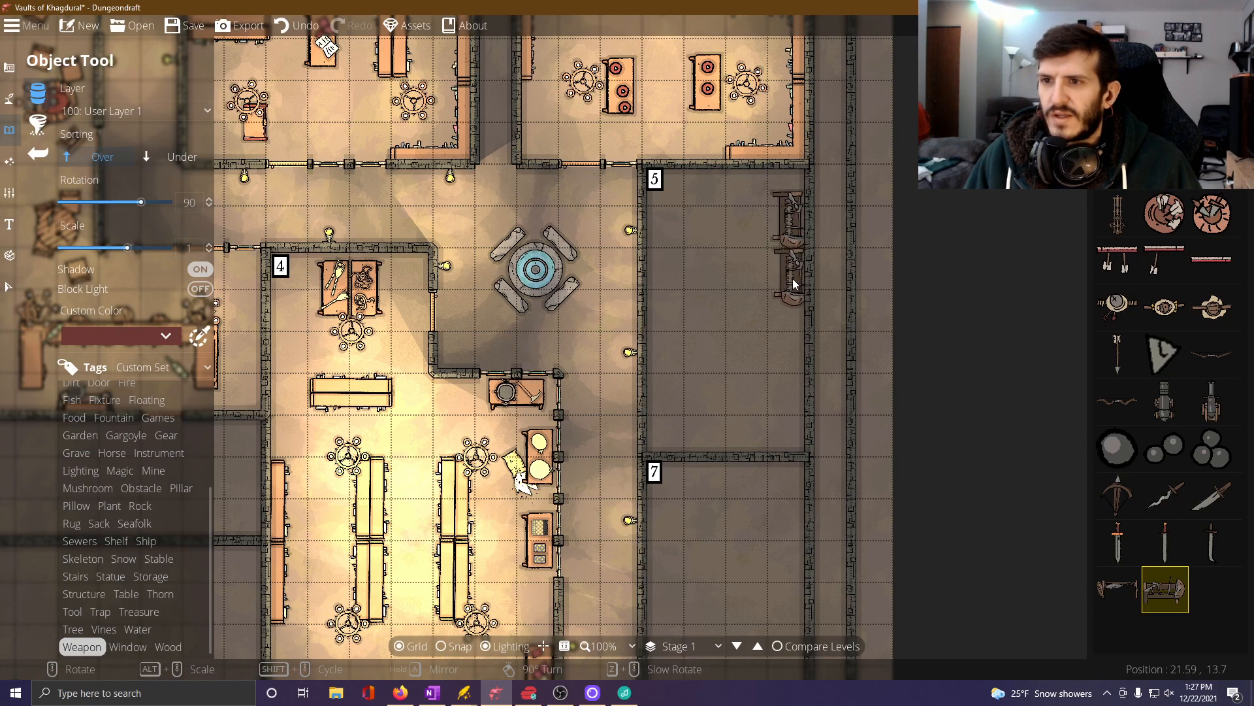
left_click(792, 279)
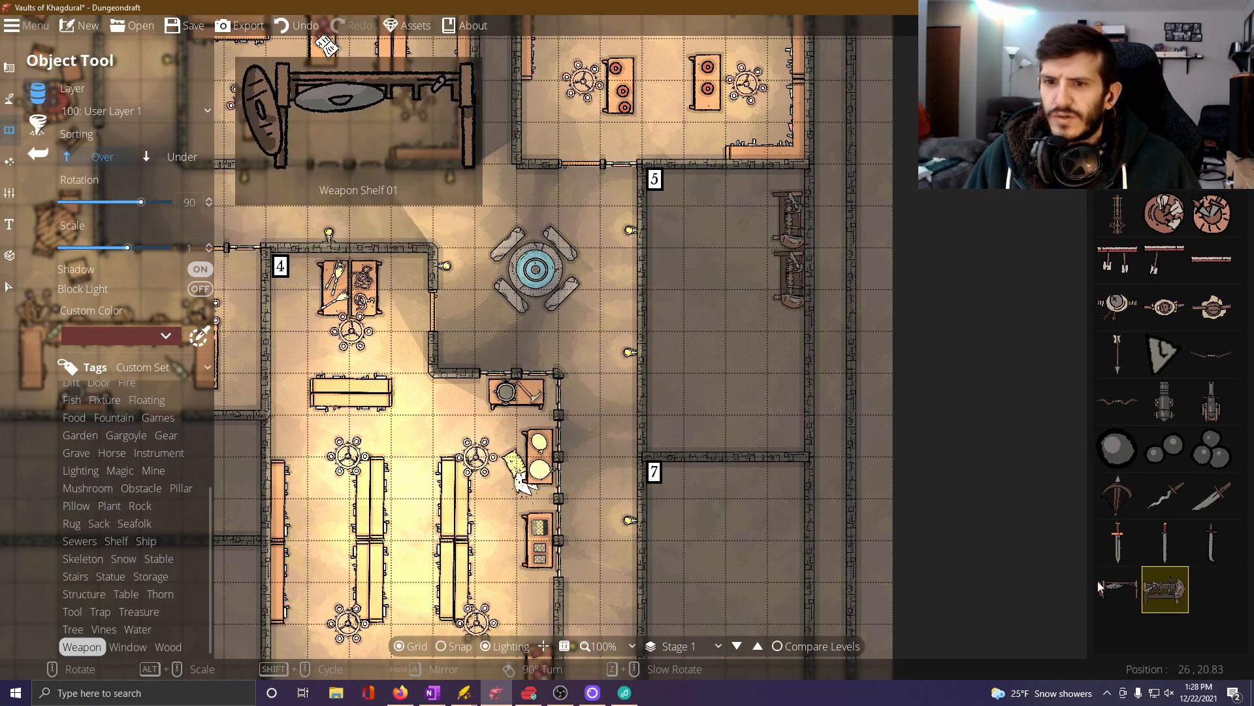
Place two Weapon Shelf 01 racks below the filled ones on room 5's east wall, rotated 90 degrees at scale 1.
left_click(1118, 588)
scroll(842, 379, "up", 2)
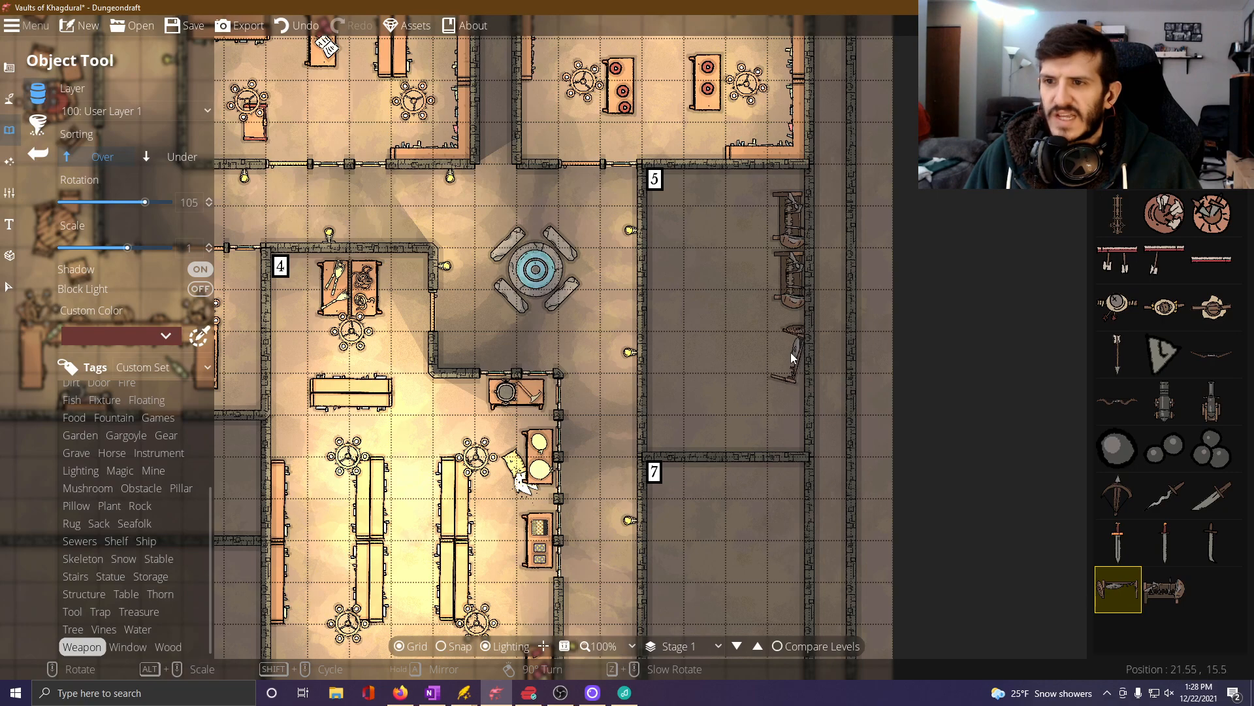
scroll(791, 351, "down", 2)
left_click(789, 347)
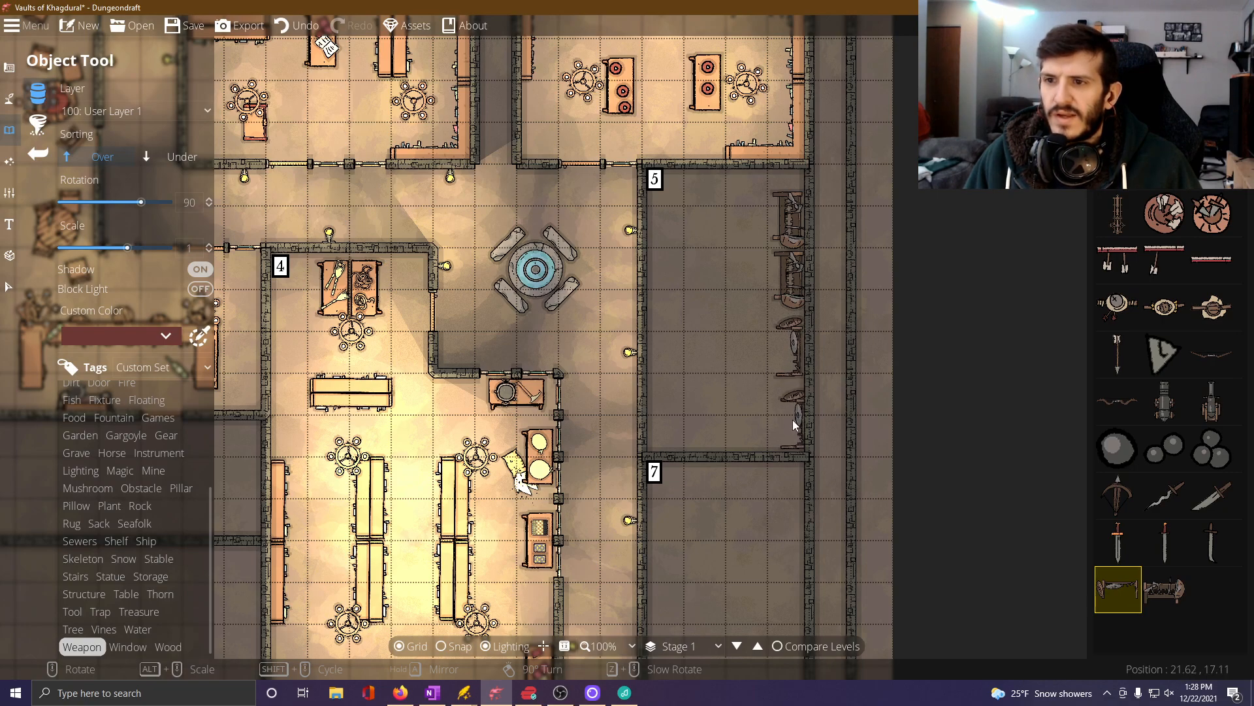
left_click(797, 413)
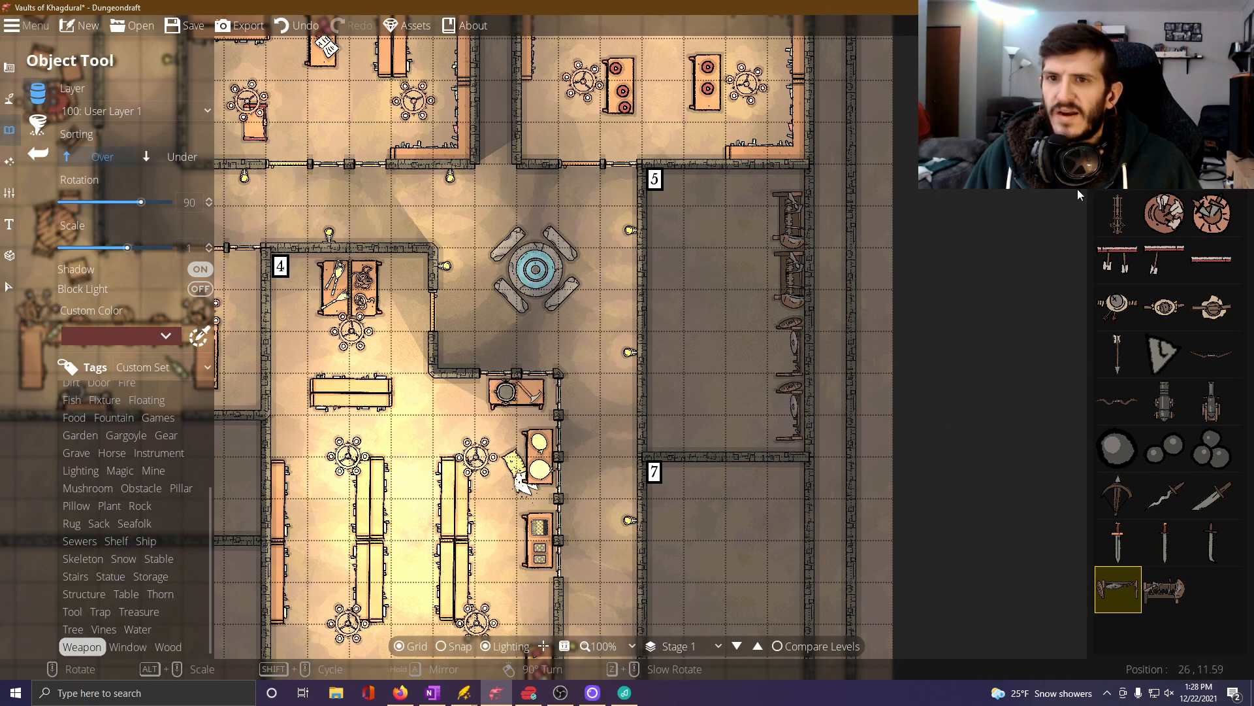
Place three plain rectangular tables end to end in a north-south row inside room 5, rotated -90 degrees at scale 1.
left_click(1166, 59)
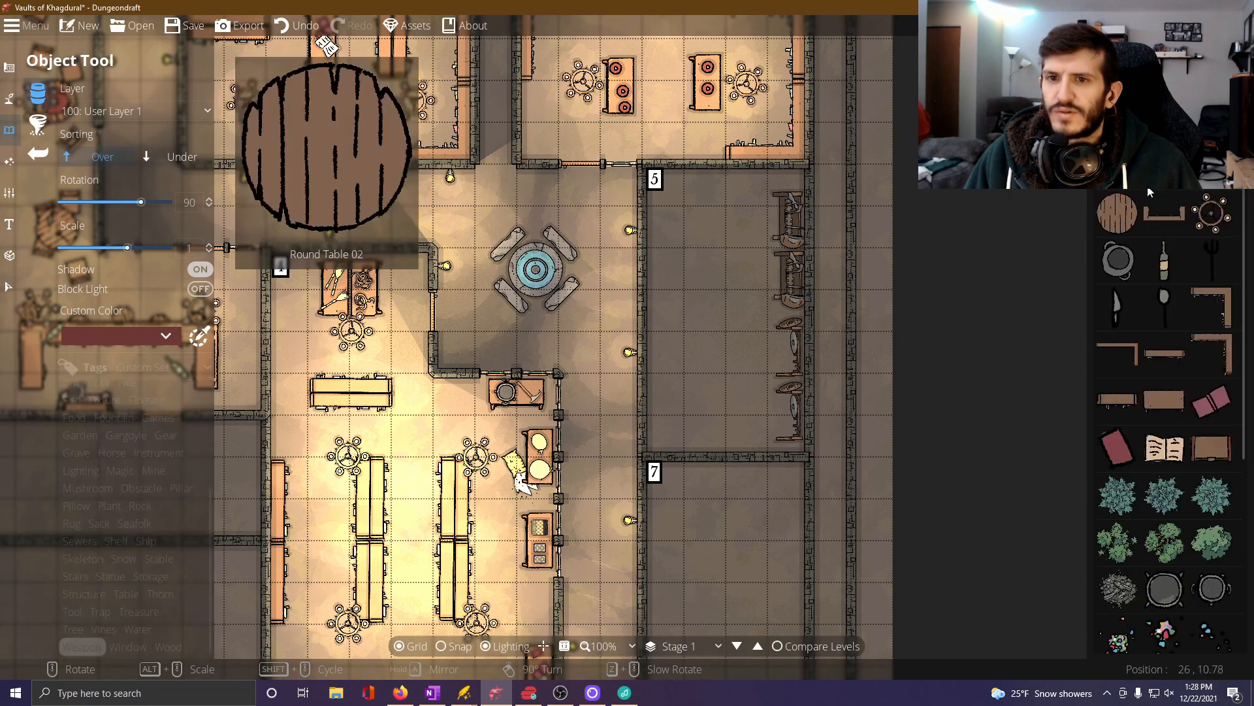
left_click(1161, 408)
scroll(716, 261, "down", 6)
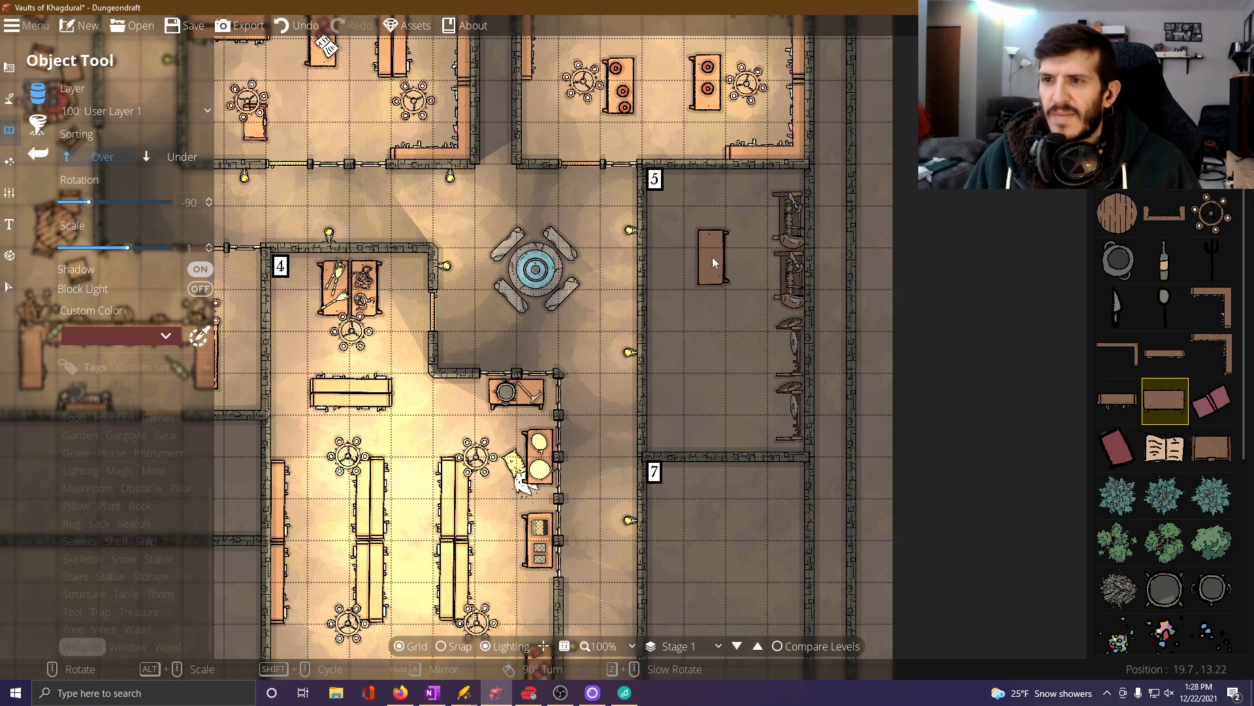
left_click(708, 256)
left_click(708, 313)
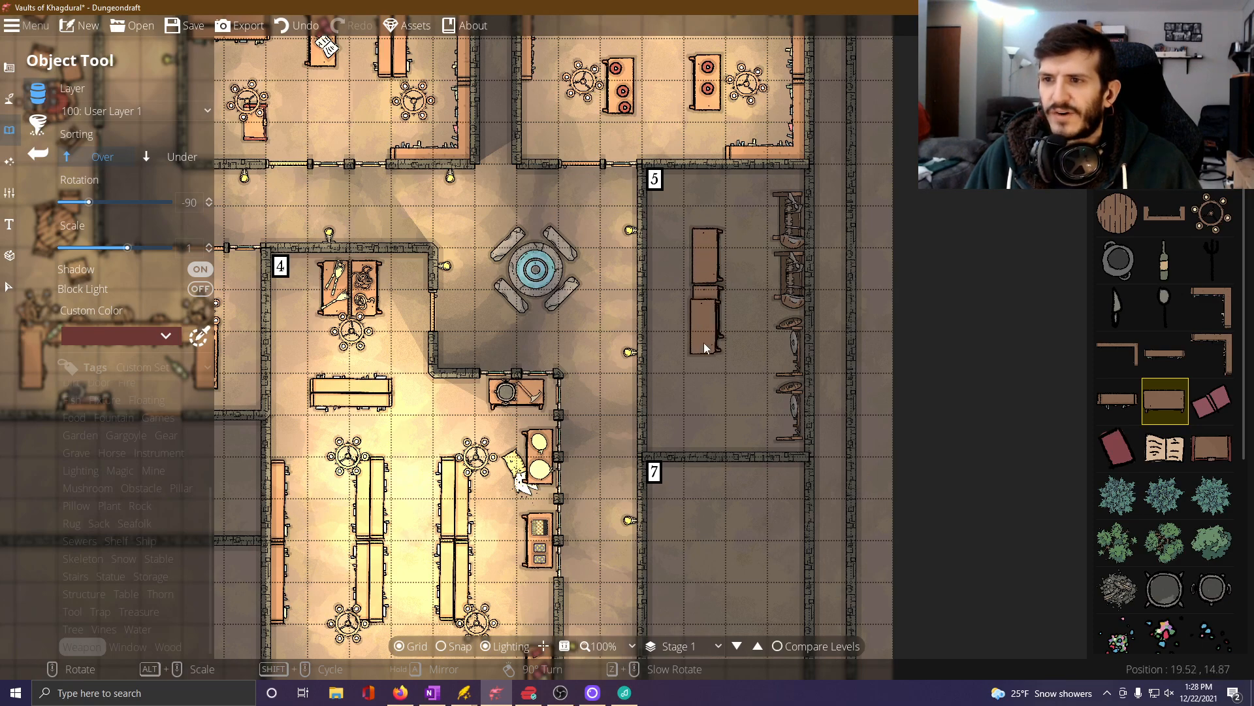
left_click(708, 369)
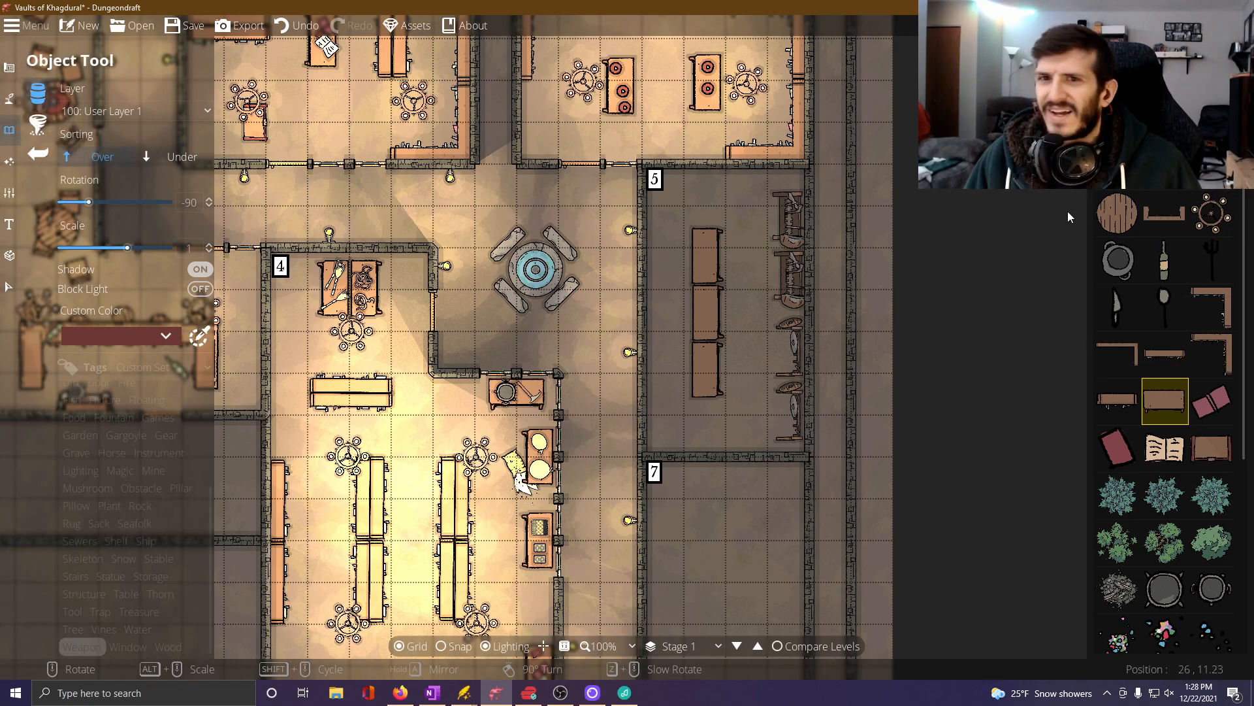
Turn on snapping and add two adjoining portals of different styles to room 5's west wall, with the plain door on the north.
left_click(10, 68)
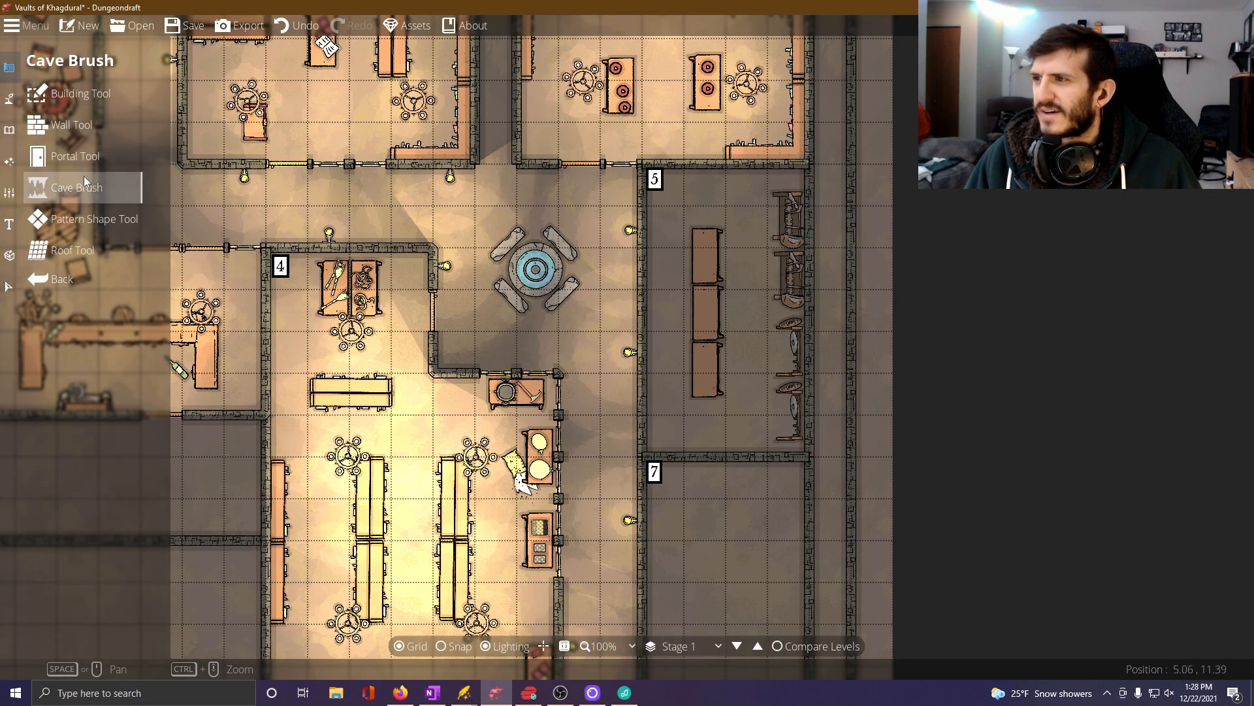
left_click(124, 161)
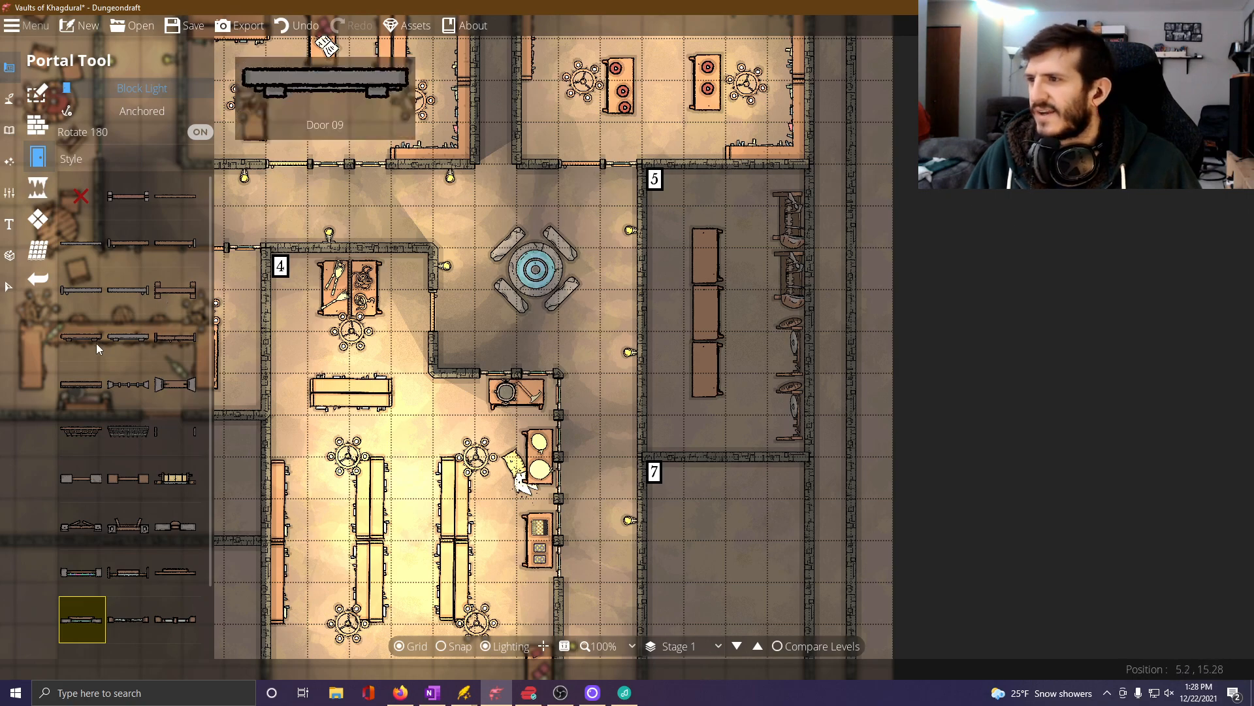
left_click(131, 245)
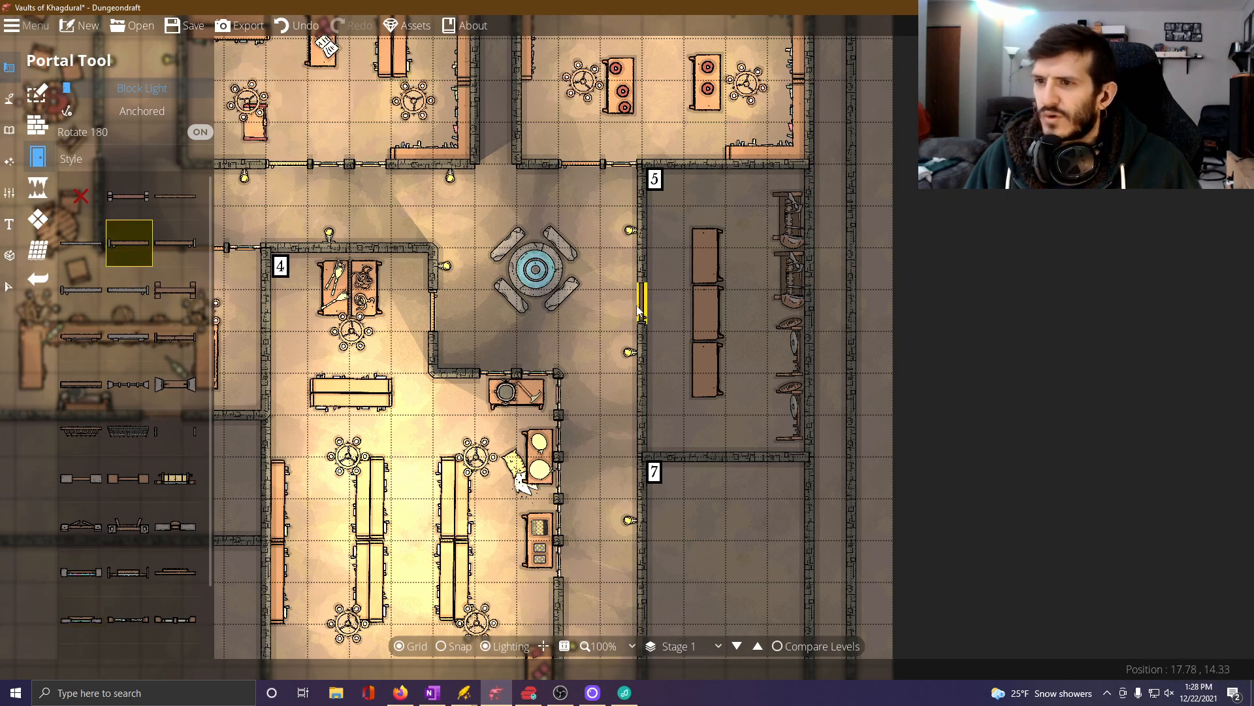
left_click(441, 646)
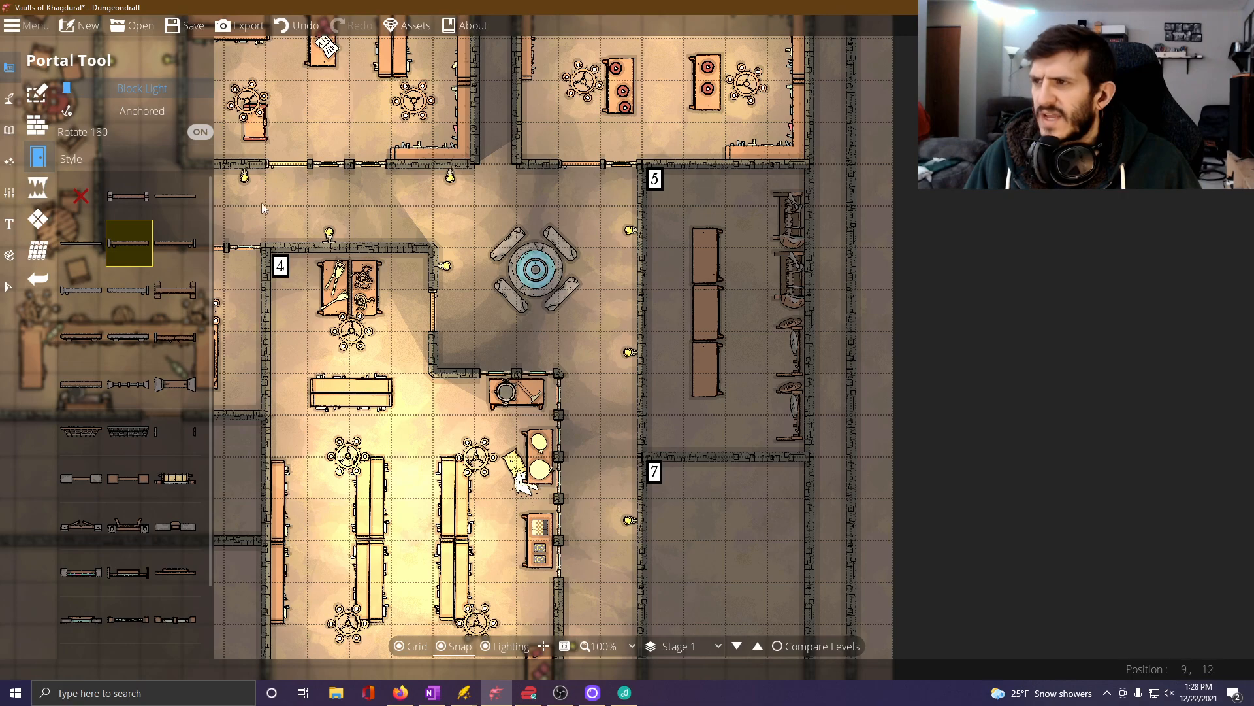
left_click(642, 269)
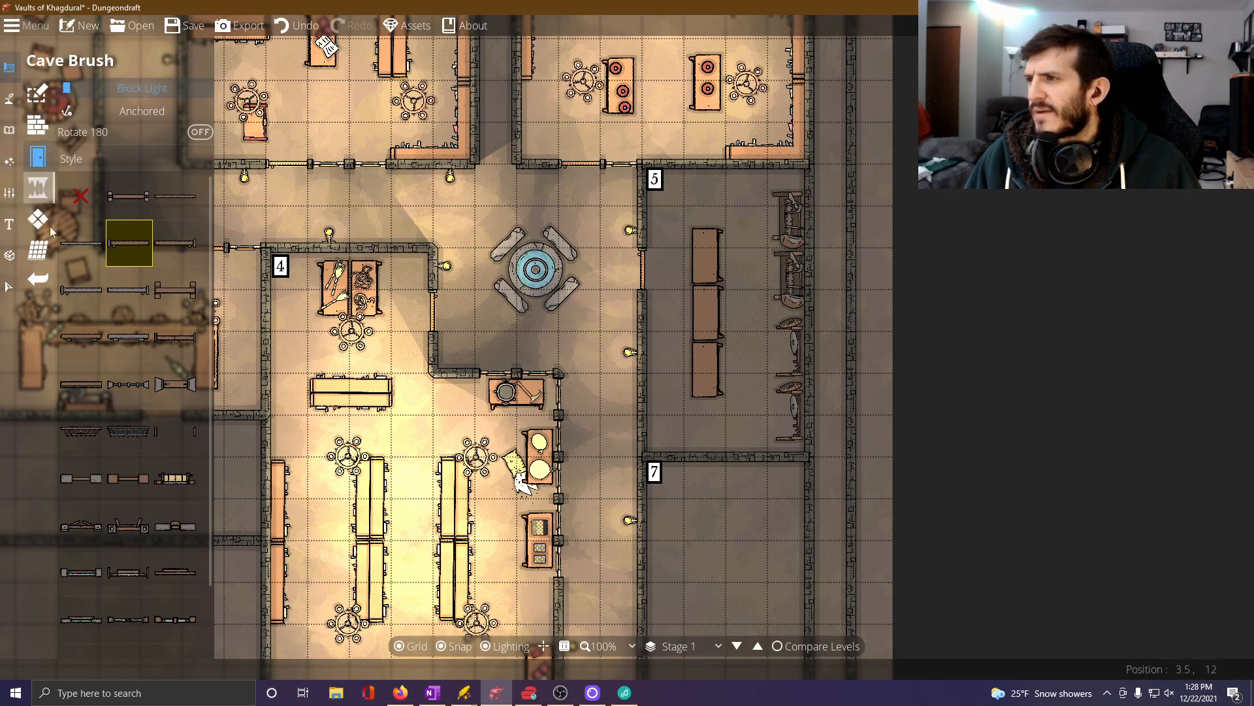
left_click(82, 620)
left_click(642, 313)
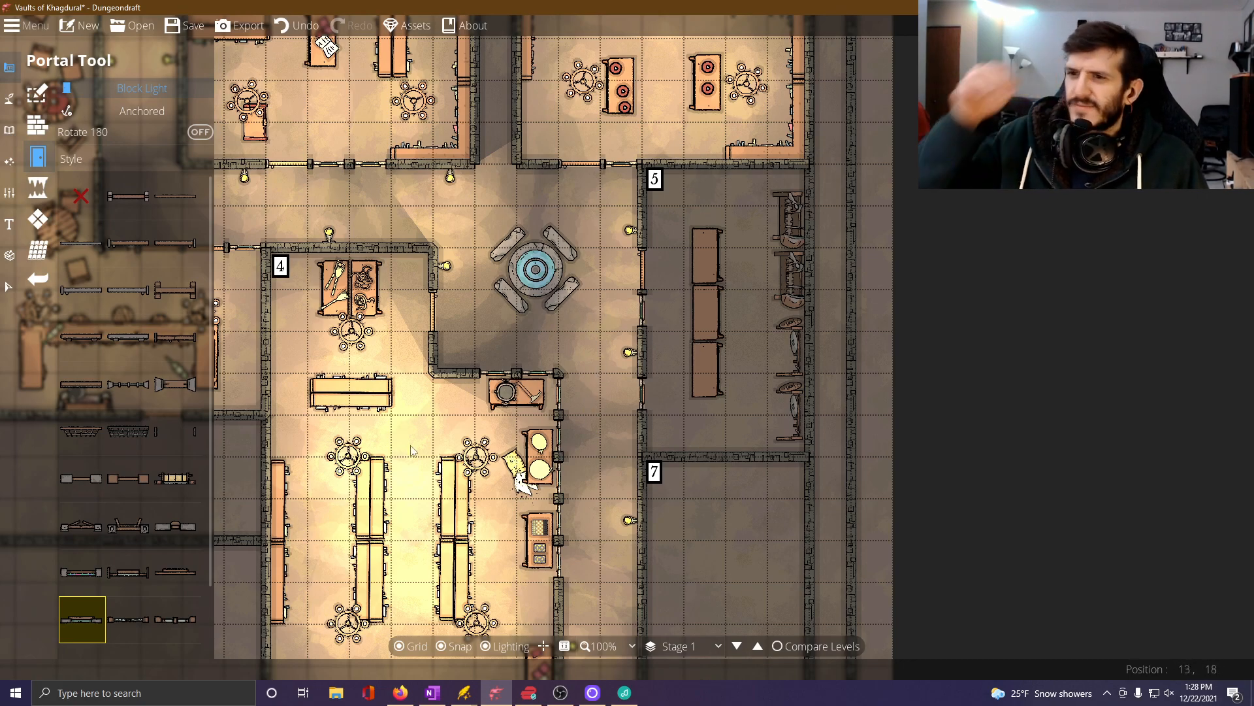
Turn off snapping and place a round candle chandelier between the tables and weapon racks in room 5.
left_click(7, 132)
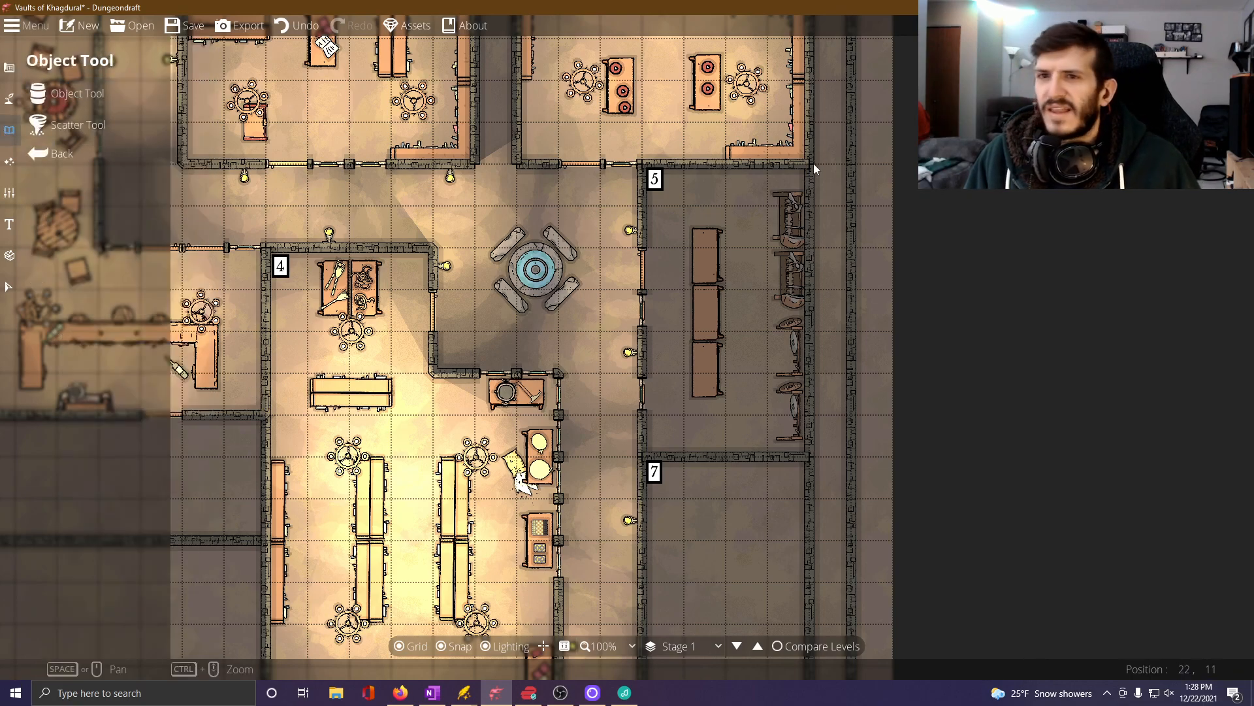
mouse_move(1217, 461)
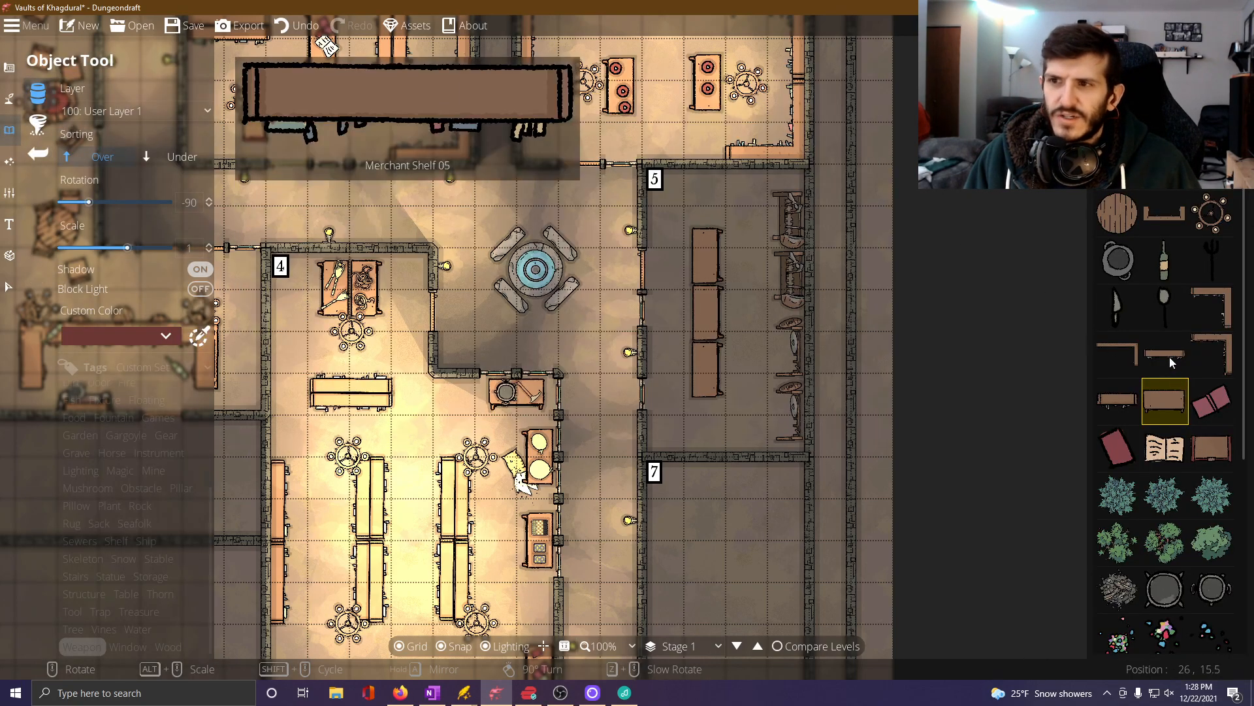
left_click(1212, 213)
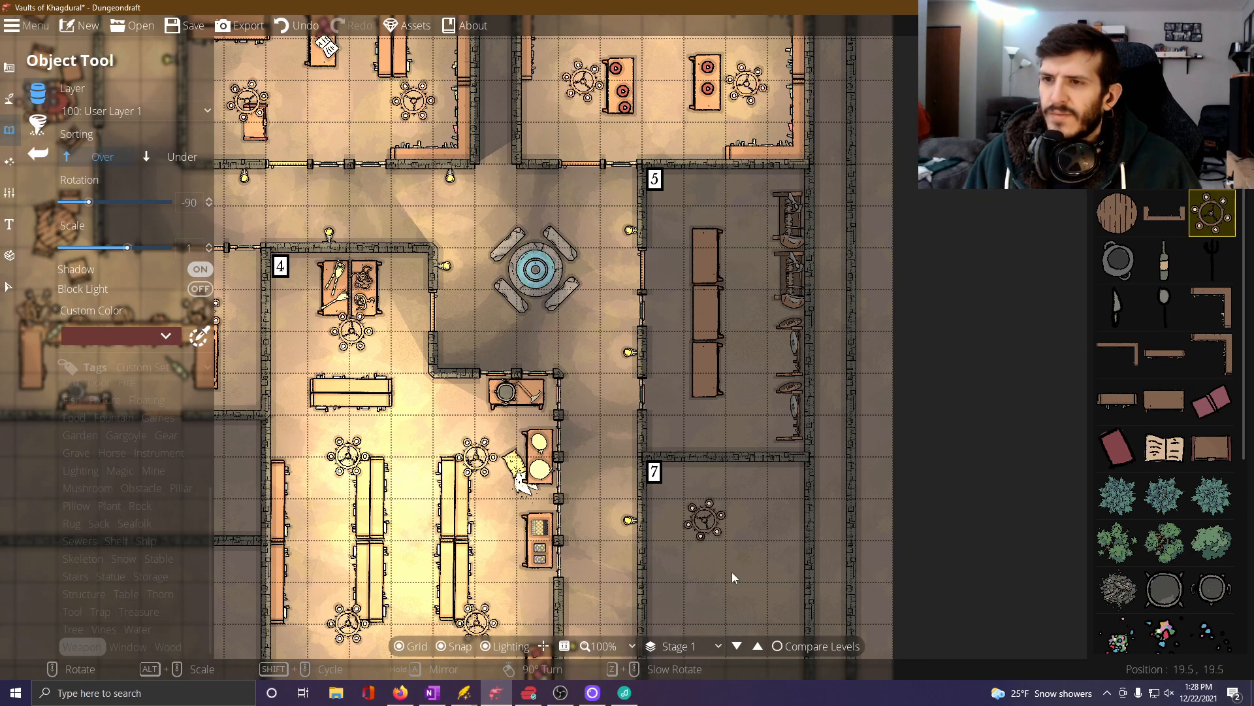
left_click(455, 637)
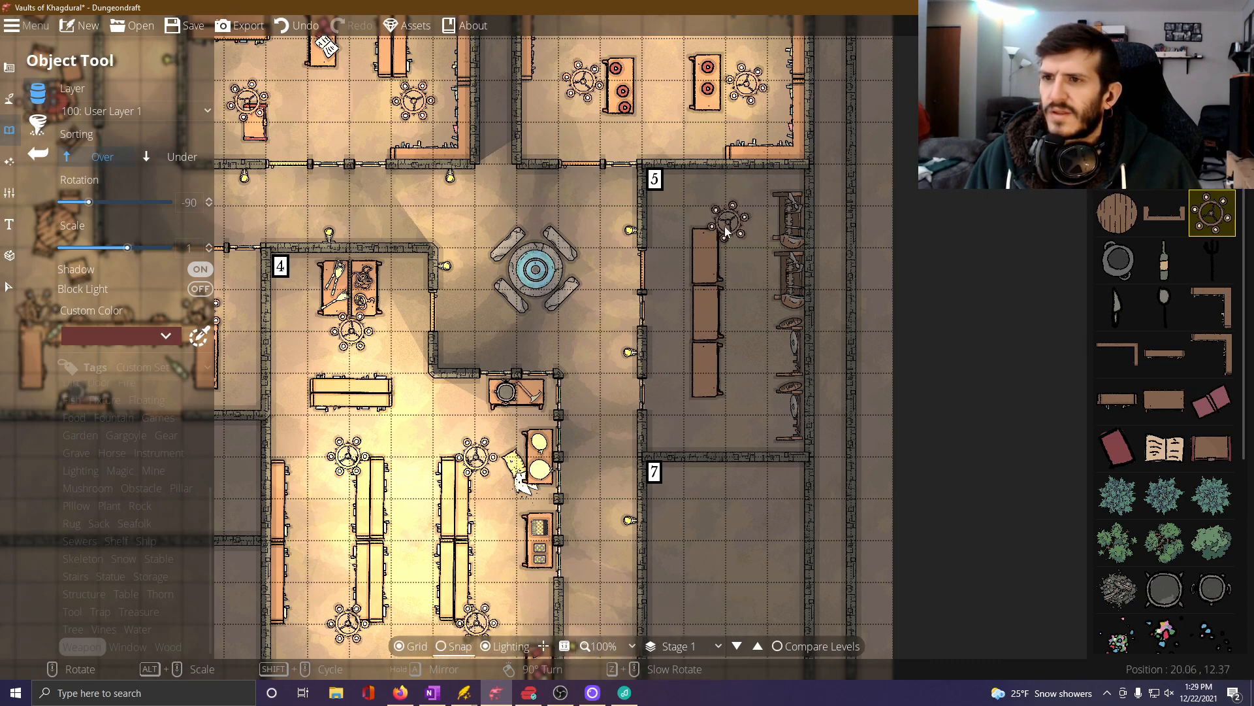
left_click(745, 312)
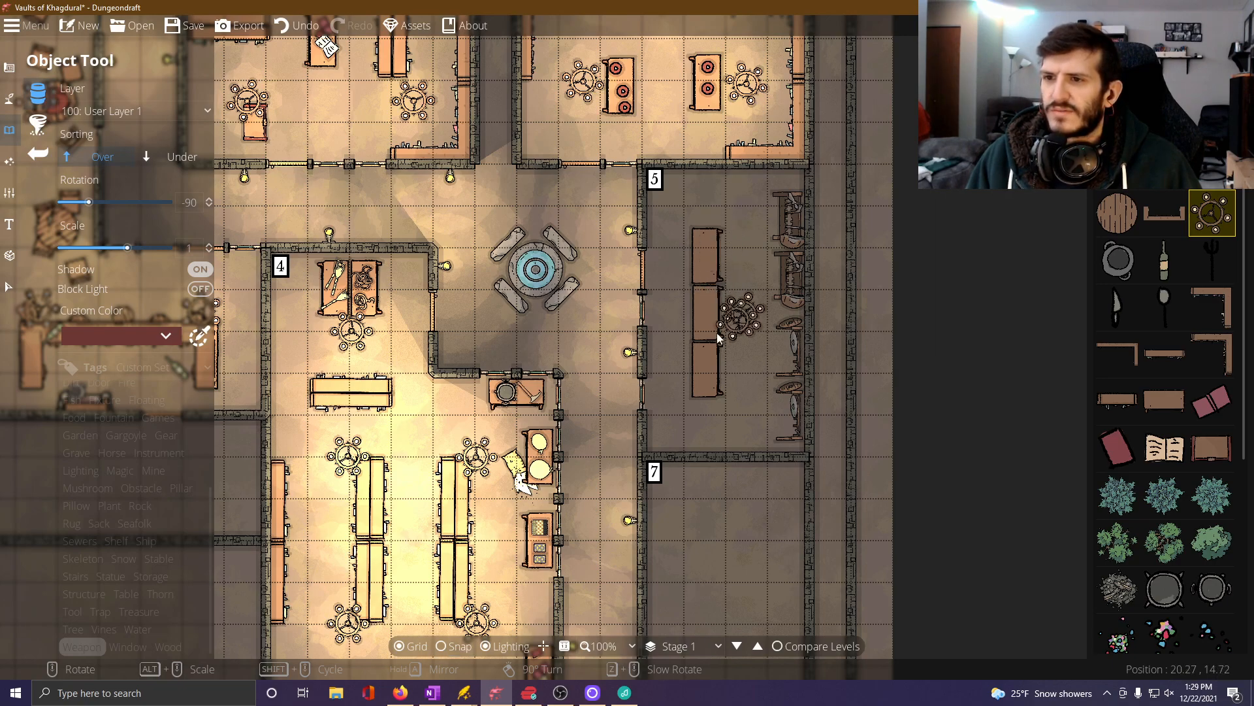
Add a light with range 4.5 over room 5's chandelier and save the map.
left_click(9, 161)
left_click(68, 130)
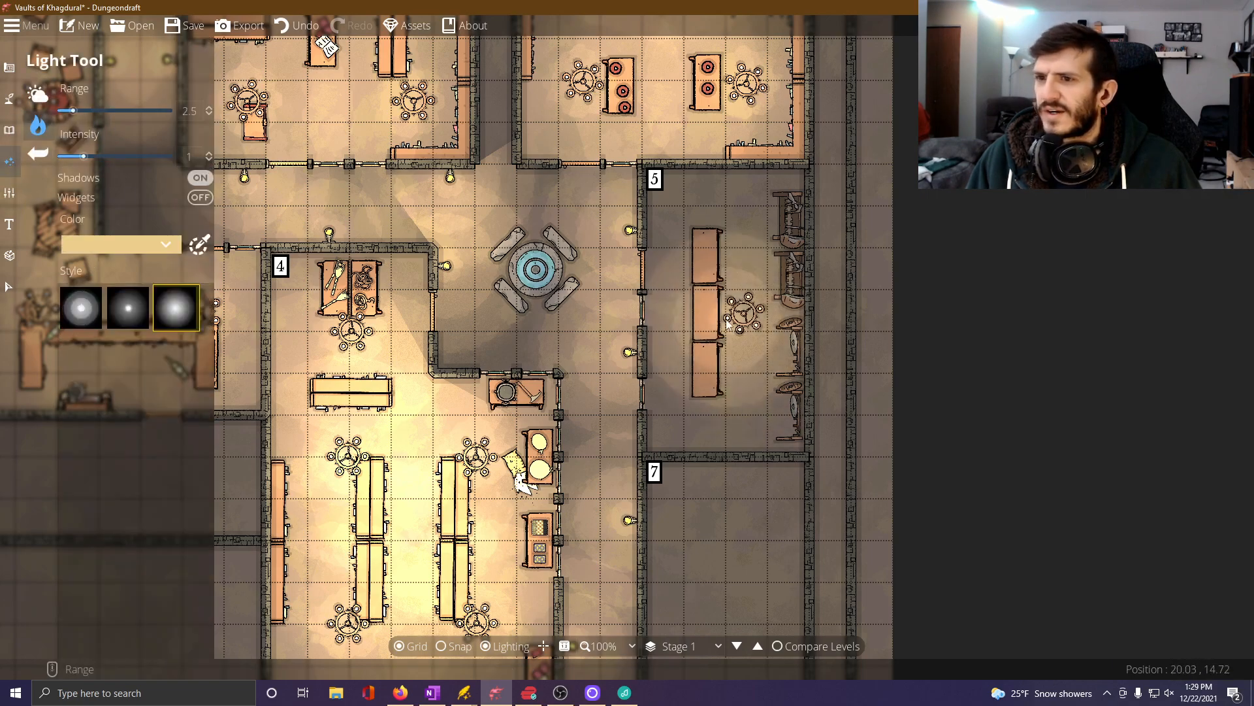
scroll(746, 317, "up", 1)
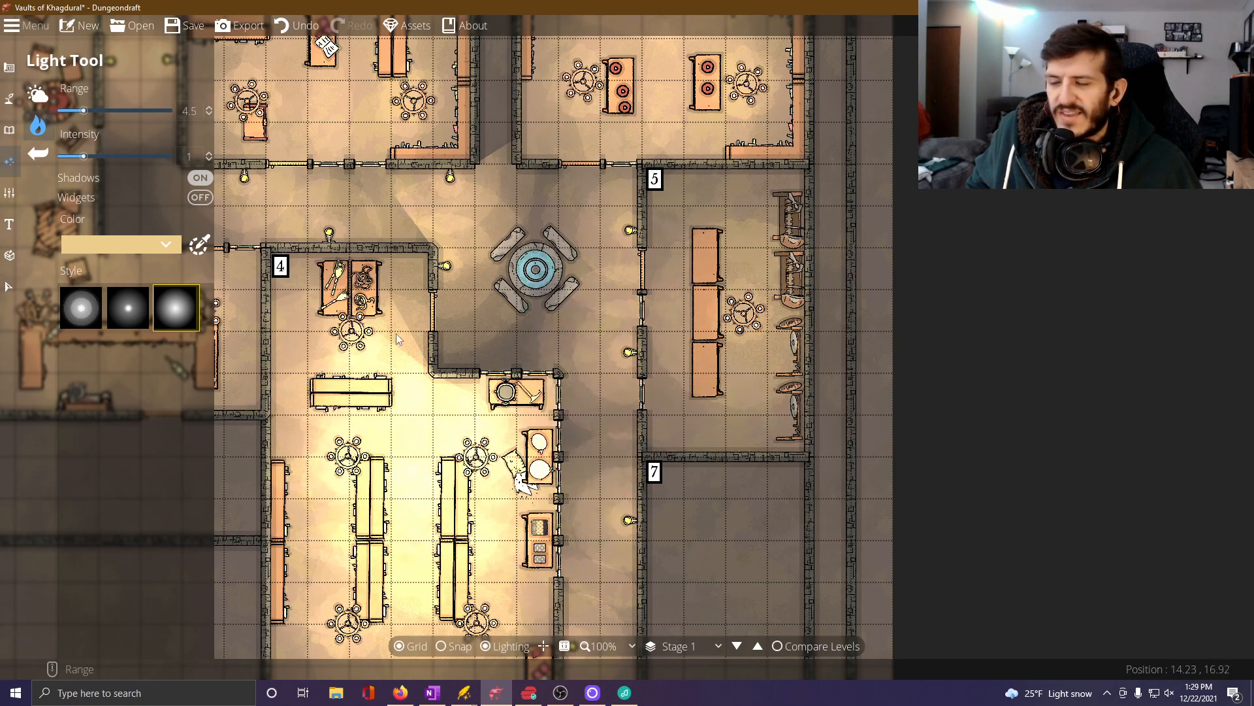
left_click(193, 24)
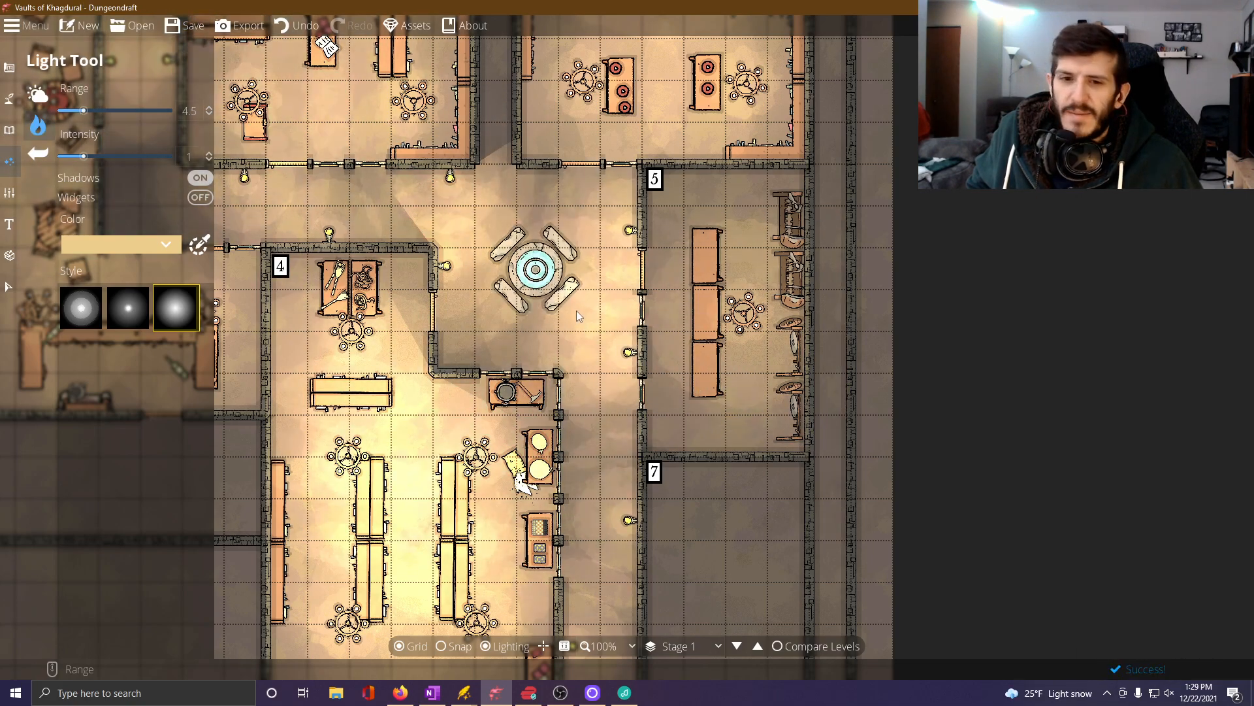